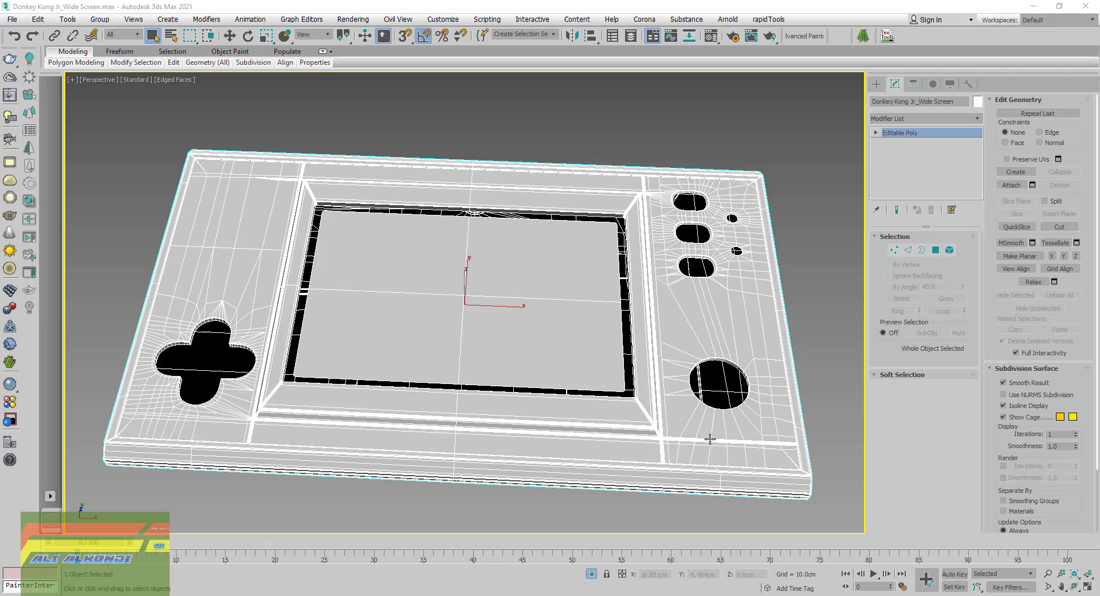
Frame the whole handheld model in view and bring up the TexTools toolbar
mouse_move(577, 336)
alt+middle_down()
mouse_move(575, 144)
mouse_move(579, 350)
alt+middle_up()
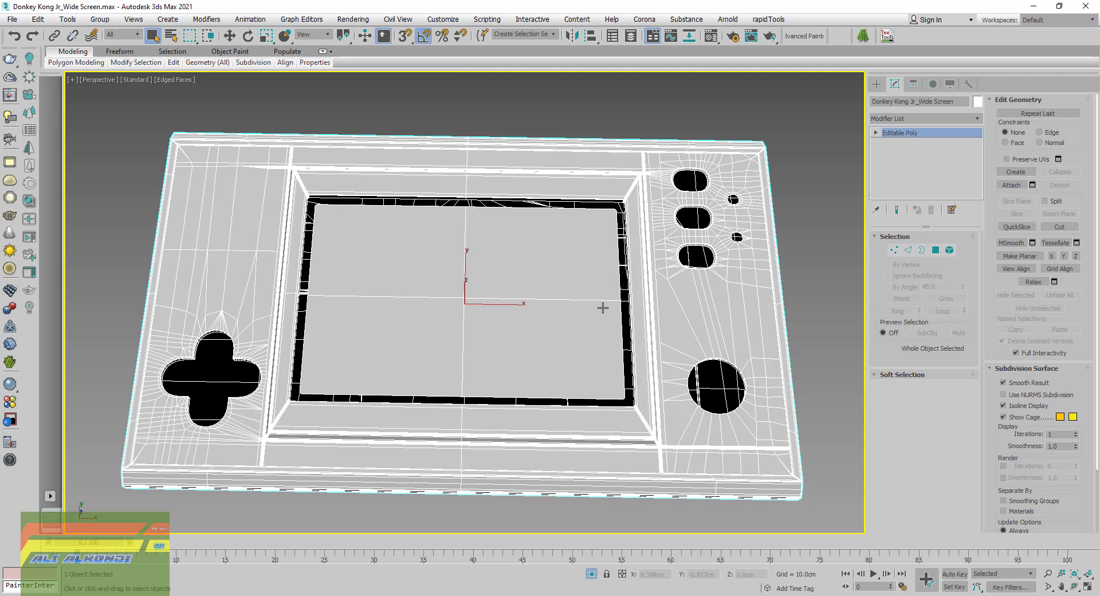
scroll(622, 201, up, 1)
scroll(624, 226, up, 4)
scroll(635, 251, up, 2)
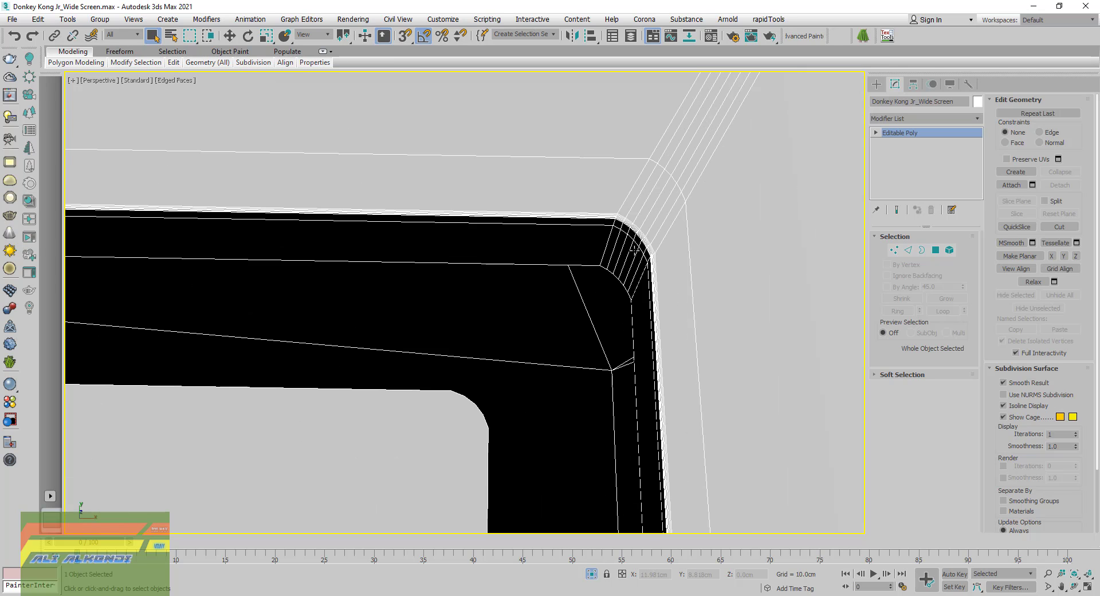
scroll(664, 224, down, 2)
scroll(664, 223, down, 2)
scroll(664, 223, down, 3)
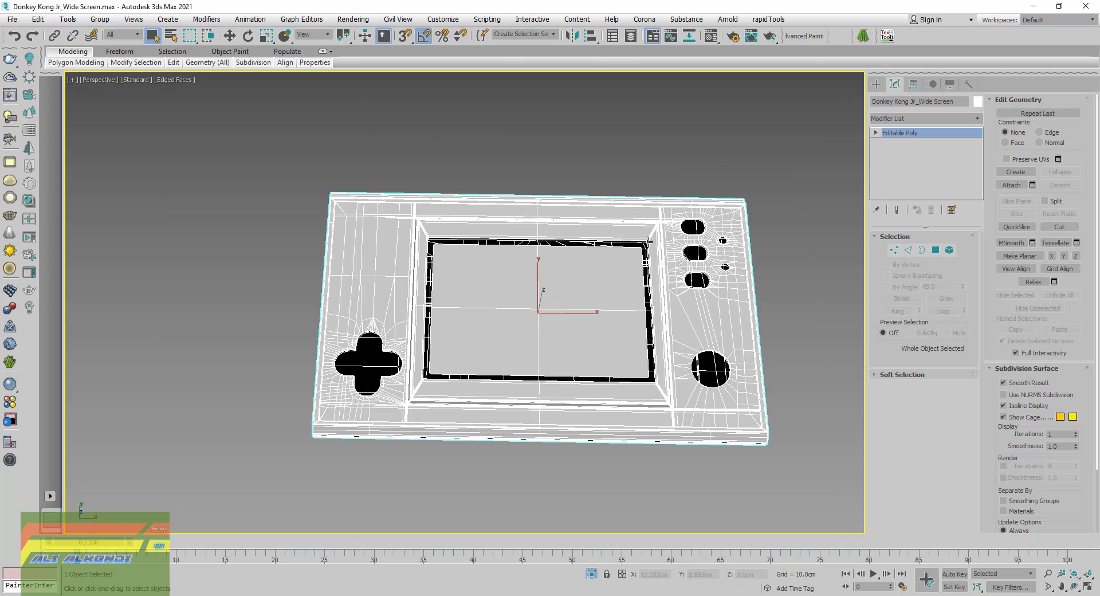
mouse_move(648, 248)
middle_down()
mouse_move(599, 267)
mouse_move(590, 287)
middle_up()
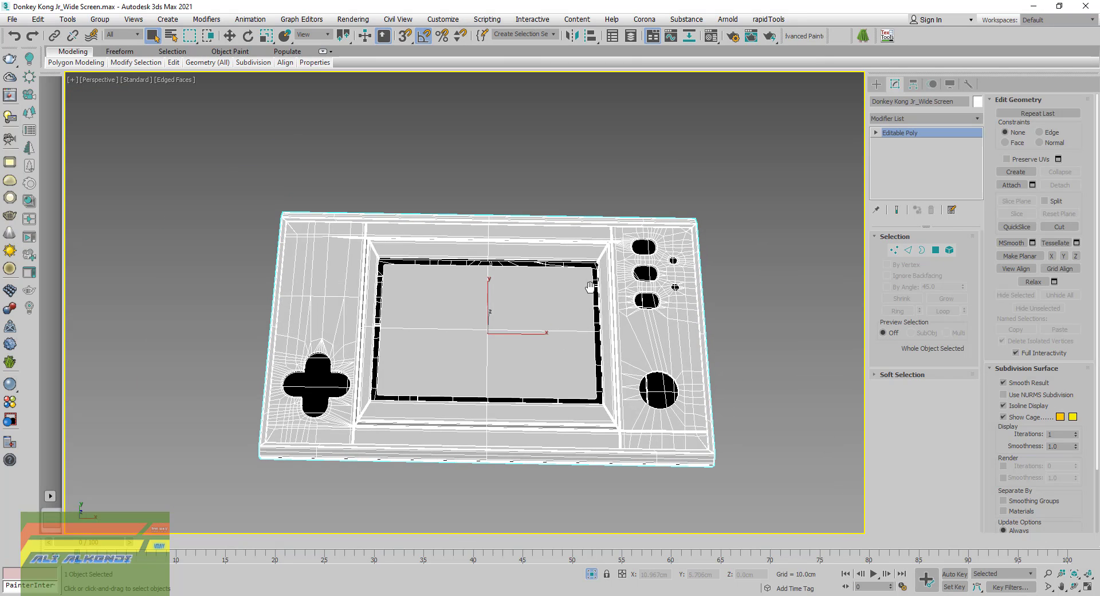
click(887, 36)
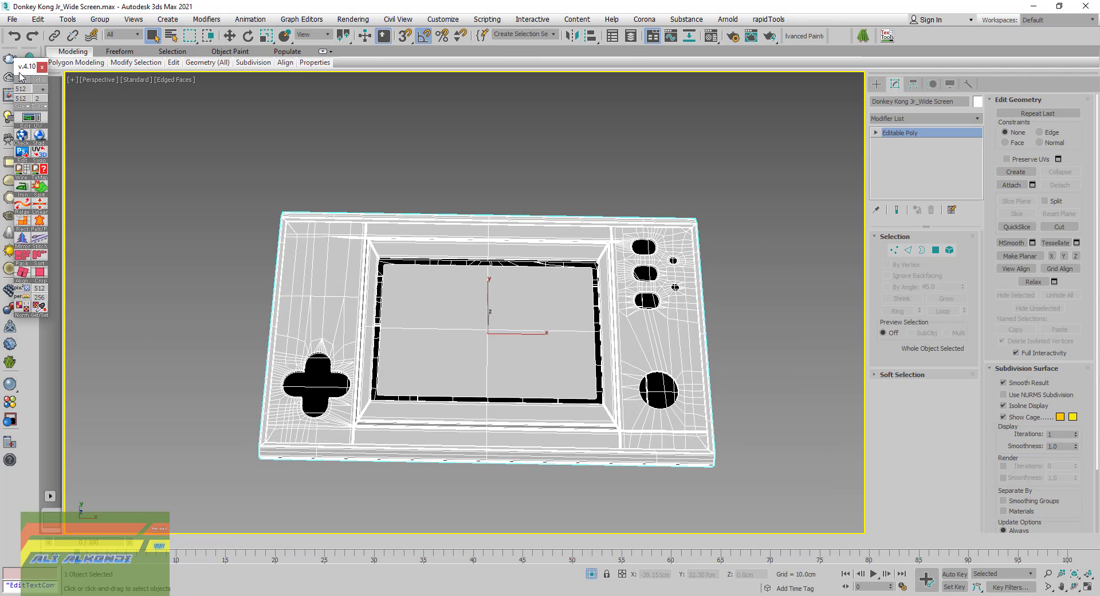
Dock TexTools at the right and use its Unwrap button to add Unwrap UVW
drag(20, 70, 817, 184)
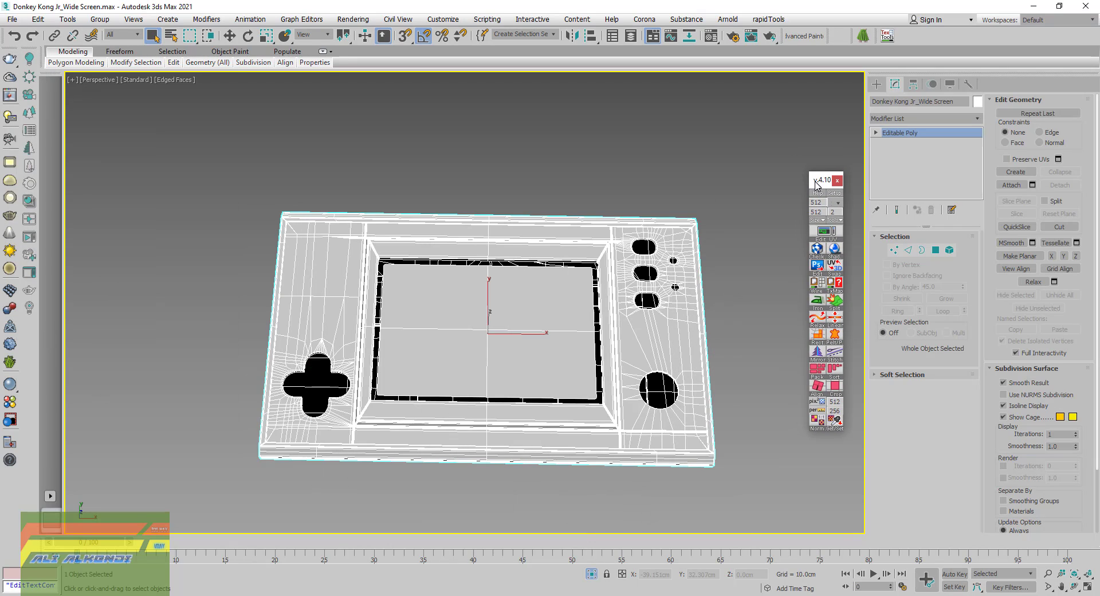
middle_drag(597, 250, 571, 230)
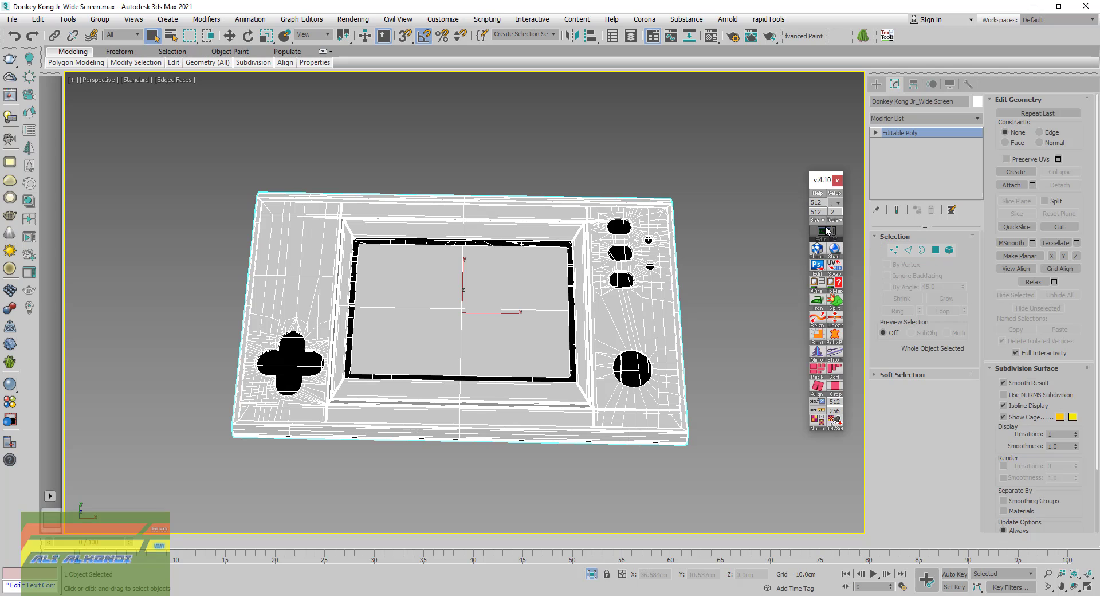
click(831, 235)
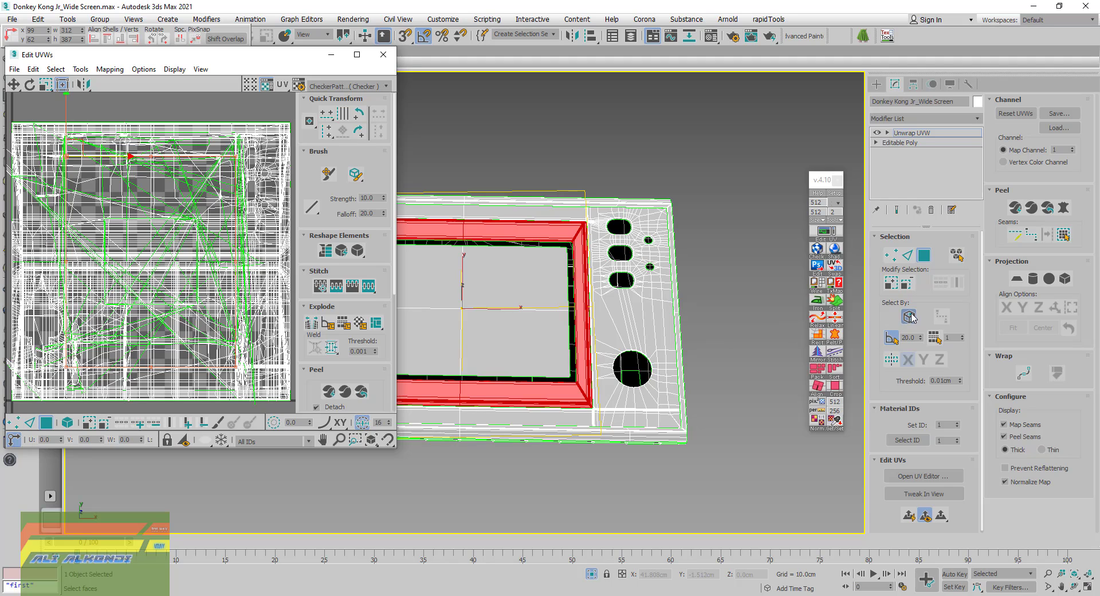
Select every face of the model and Quick Peel it into flat UV islands
scroll(656, 339, down, 5)
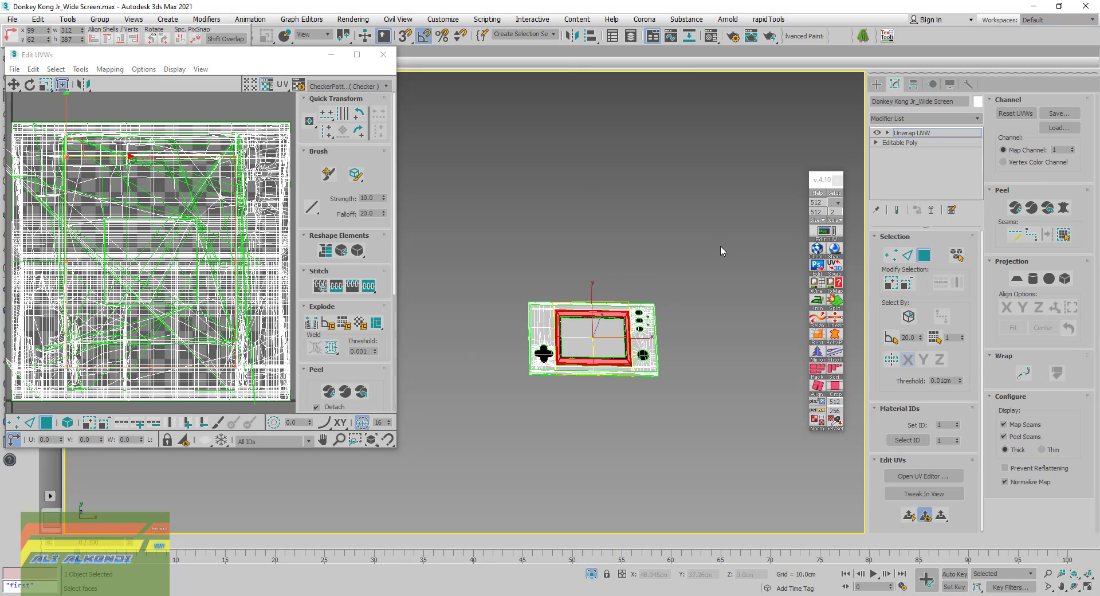
mouse_move(492, 444)
mouse_down()
mouse_move(448, 462)
mouse_move(453, 491)
mouse_up()
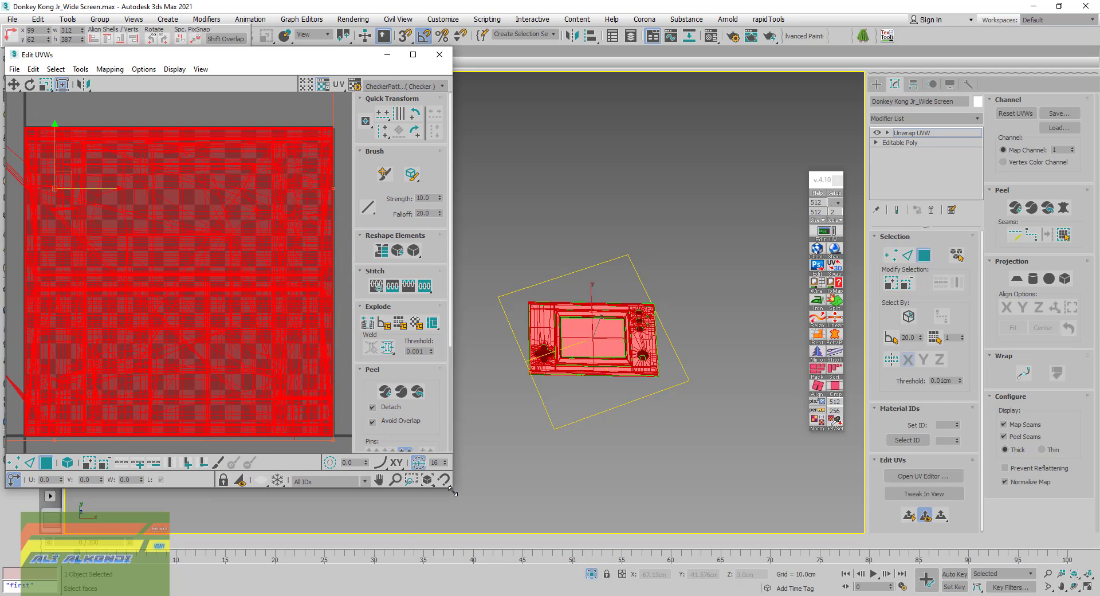
click(1049, 207)
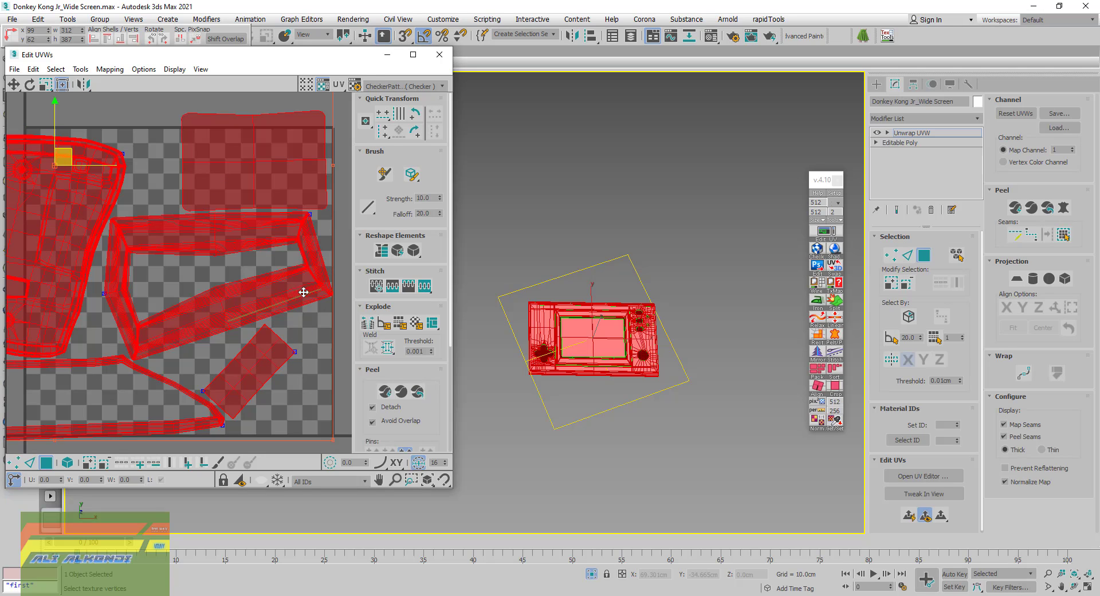
Move the peeled islands down and left, outside the 0–1 tile, then clear the face selection
scroll(230, 303, down, 3)
scroll(232, 303, down, 1)
scroll(234, 301, down, 1)
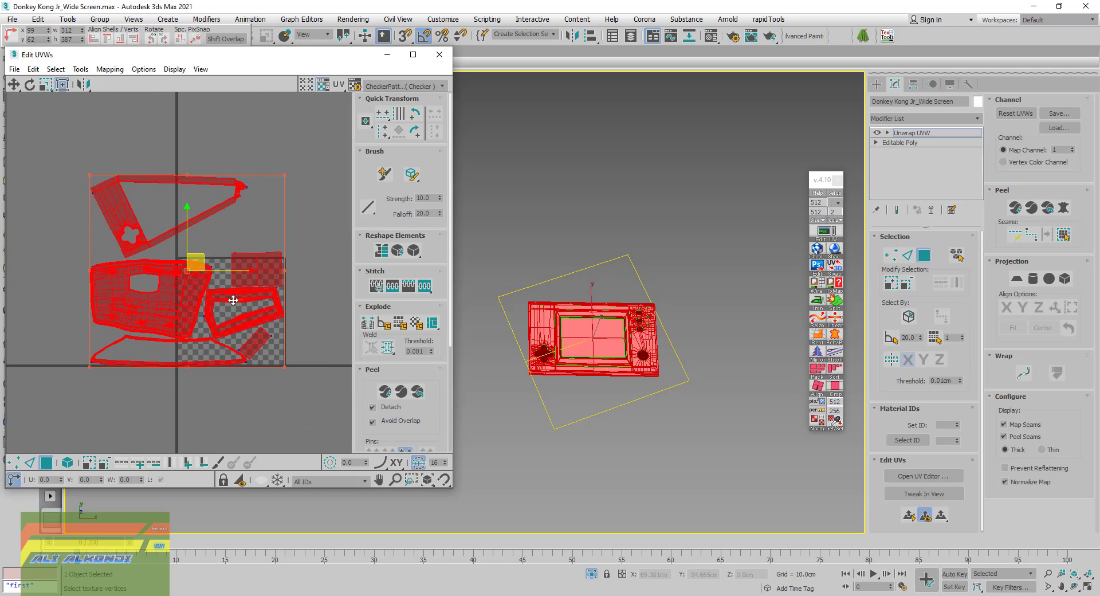
scroll(233, 300, down, 1)
mouse_move(199, 324)
mouse_down()
mouse_move(203, 373)
mouse_move(84, 379)
mouse_up()
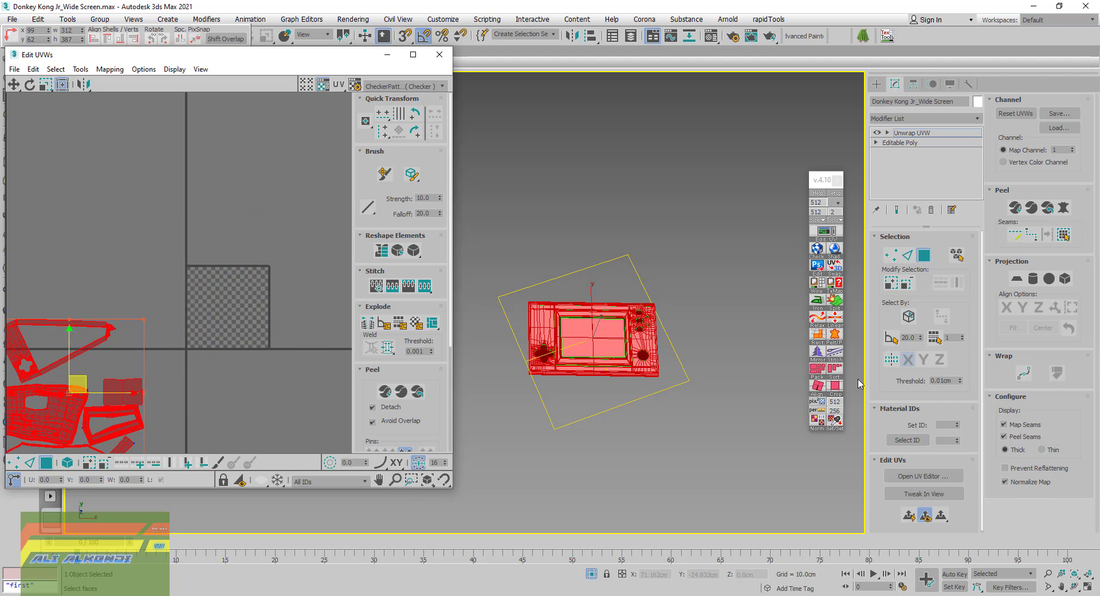
click(908, 256)
click(708, 353)
scroll(618, 338, up, 2)
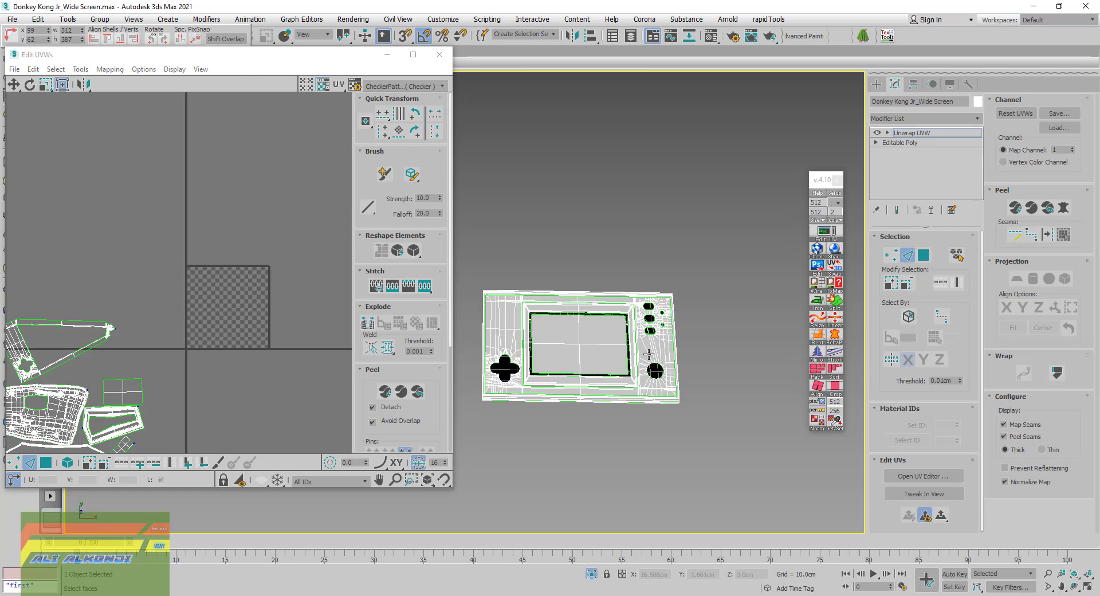
scroll(618, 344, up, 2)
scroll(636, 371, up, 2)
scroll(636, 371, up, 3)
scroll(642, 370, down, 3)
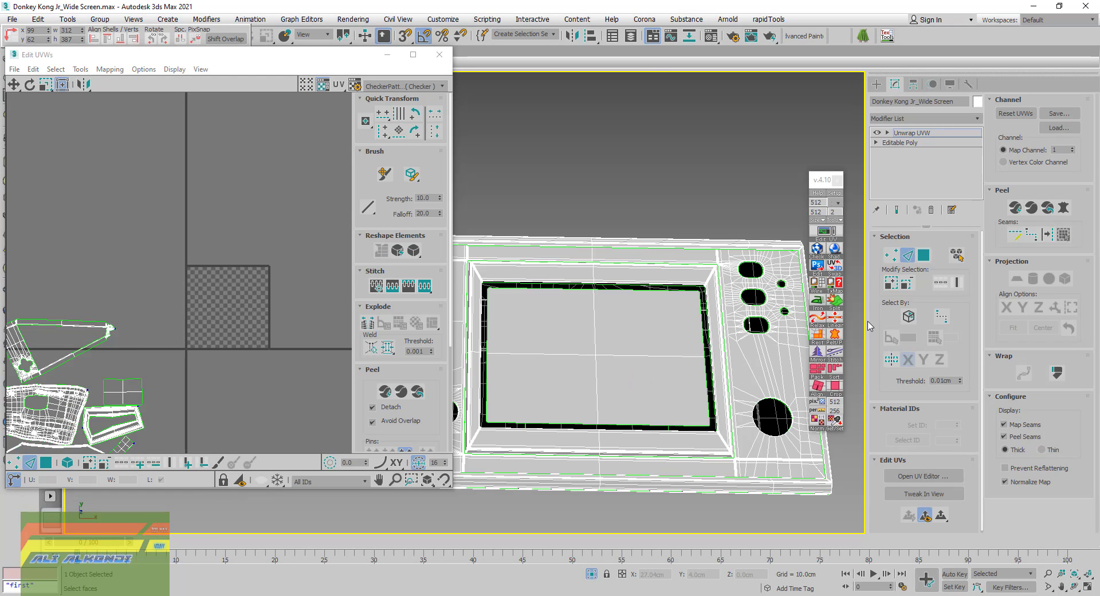
Select only the screen face, pelt-map it, relax the pelt and commit it
click(924, 256)
key(ctrl+a)
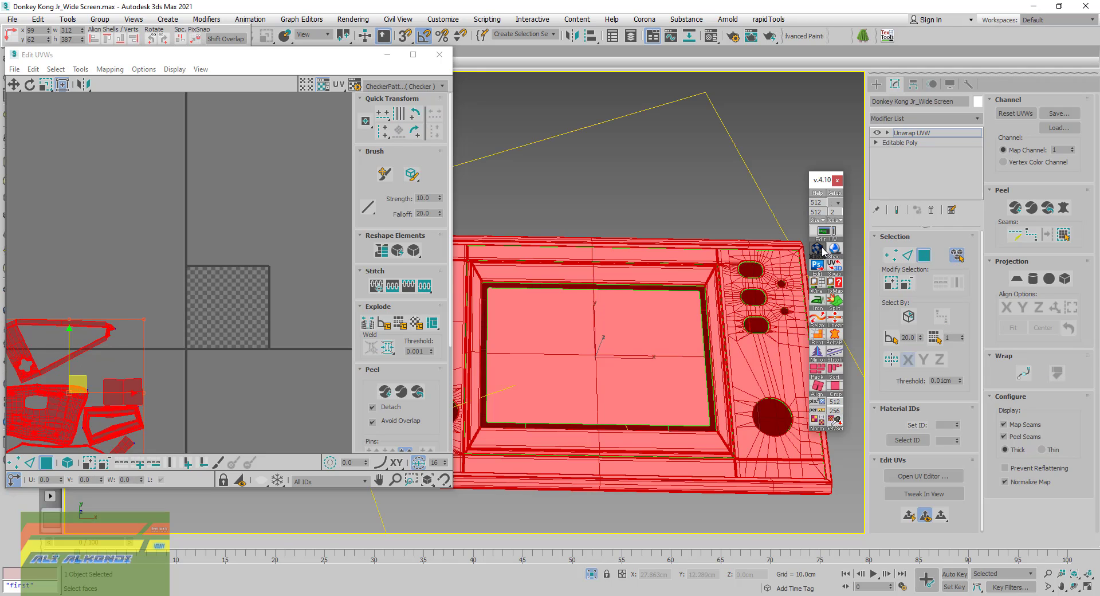
click(654, 361)
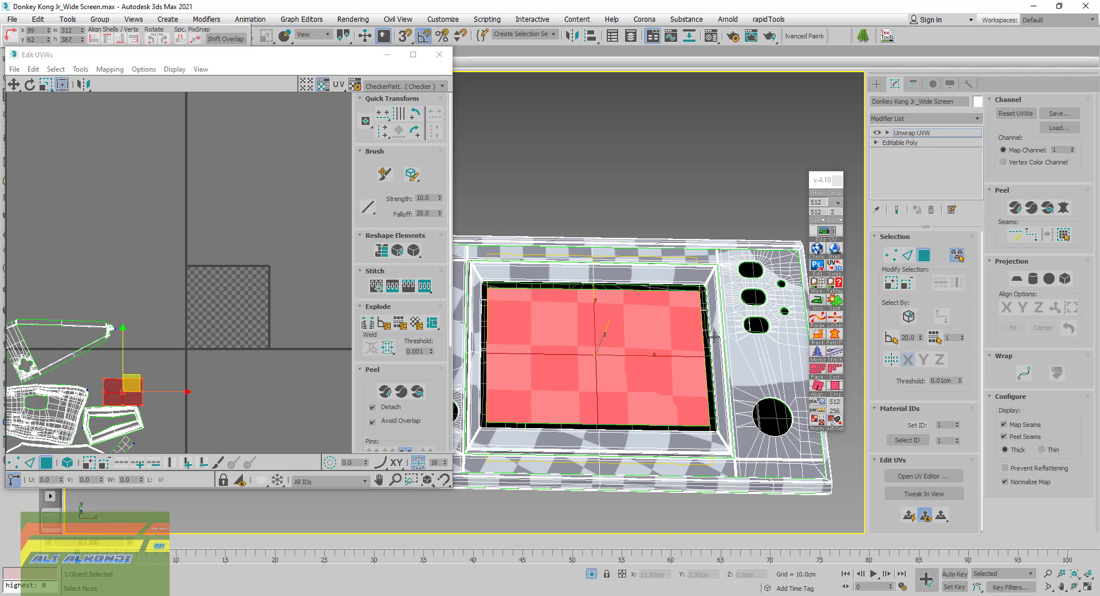
click(1063, 209)
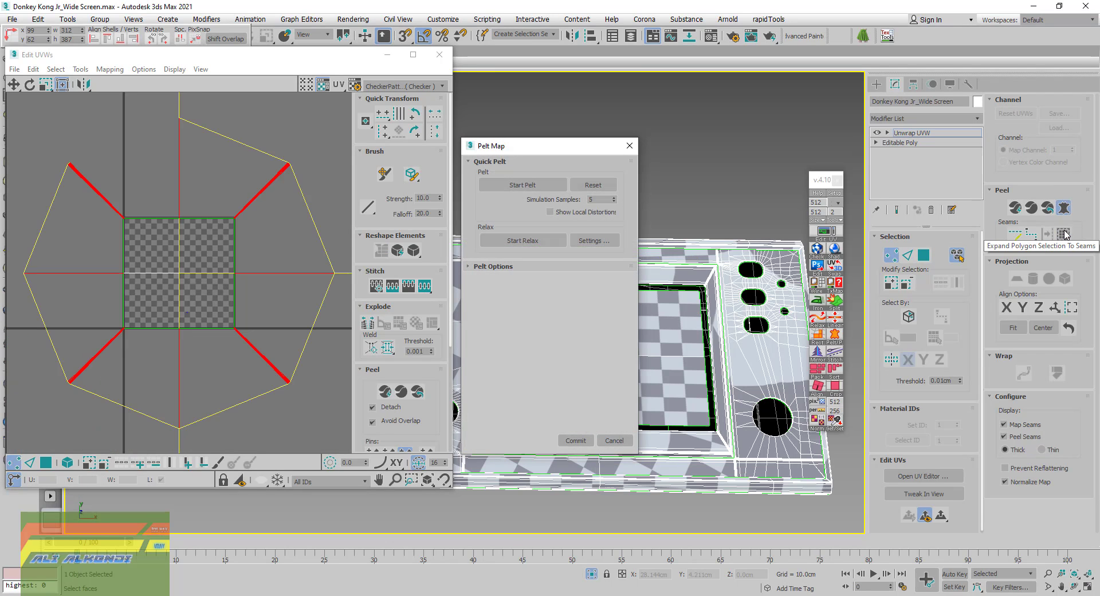
click(523, 240)
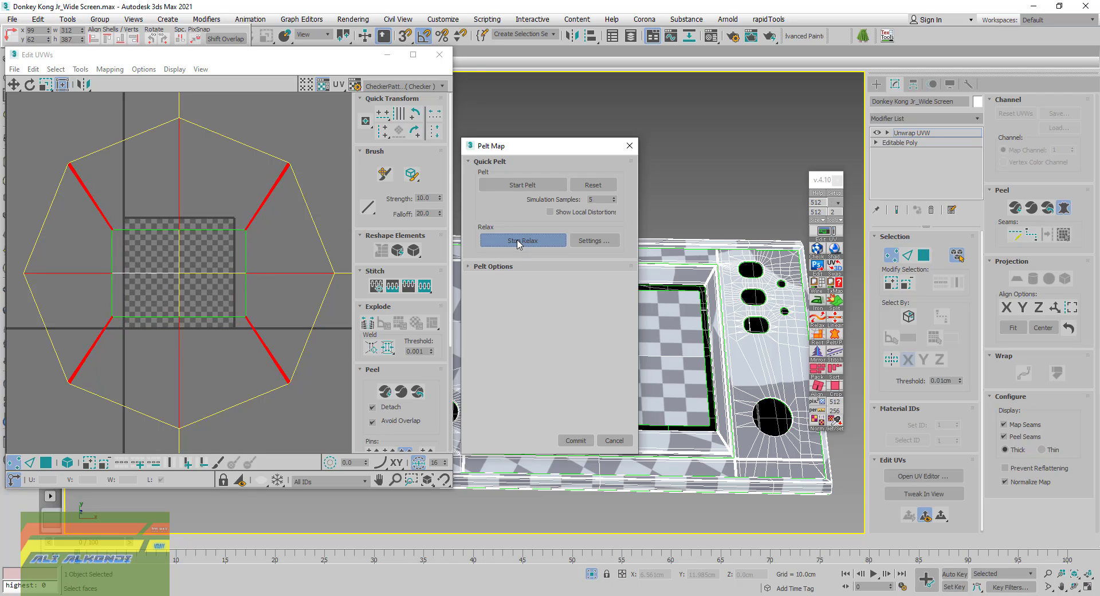
click(519, 240)
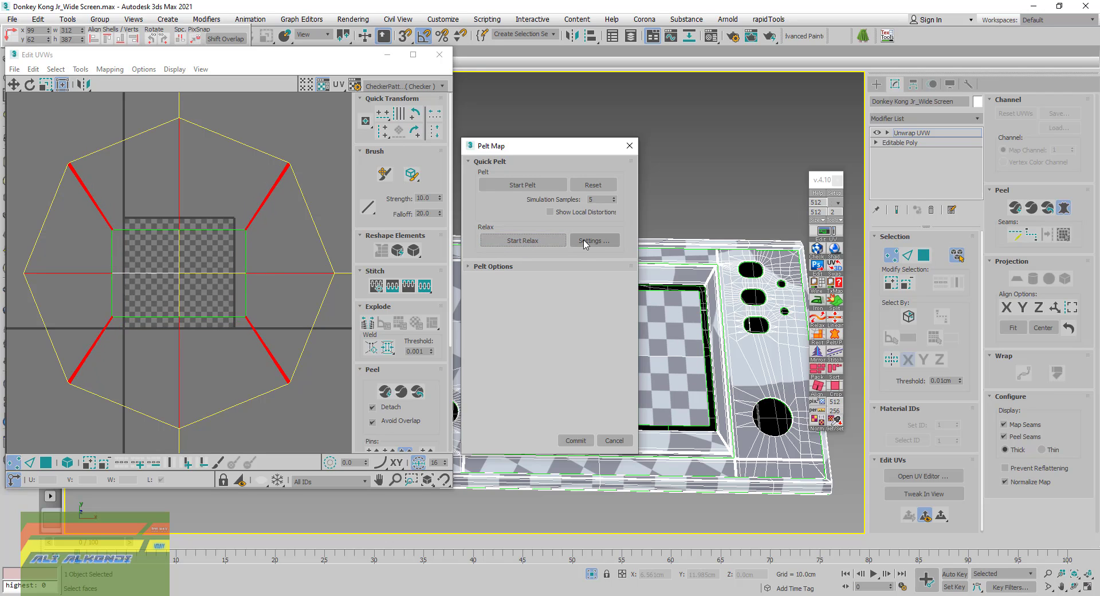
click(575, 438)
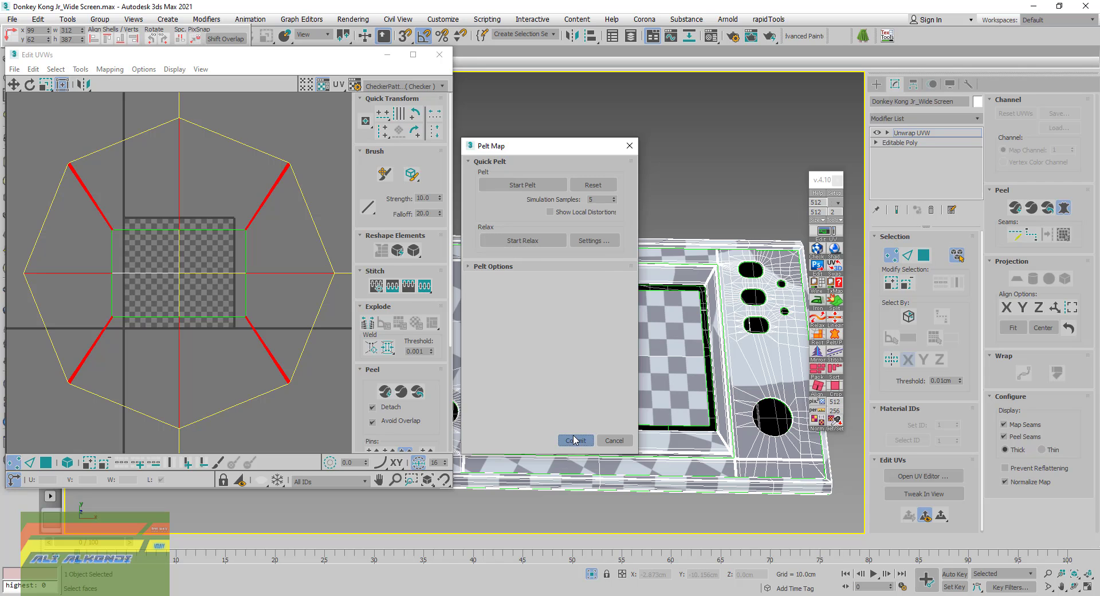
click(81, 69)
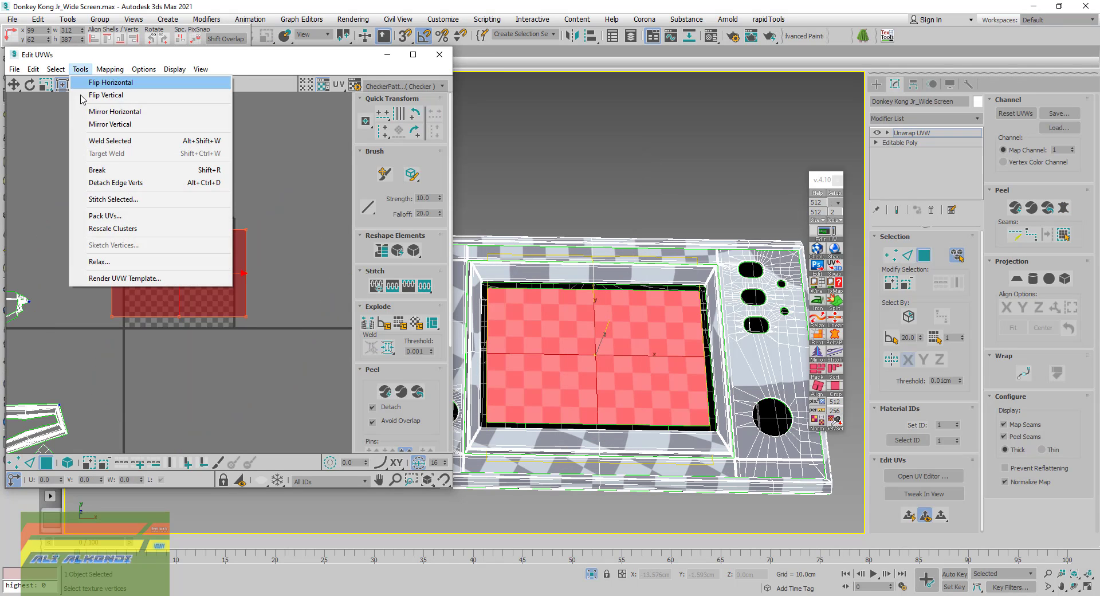
Run the Relax tool once more on the screen's UVs
click(97, 263)
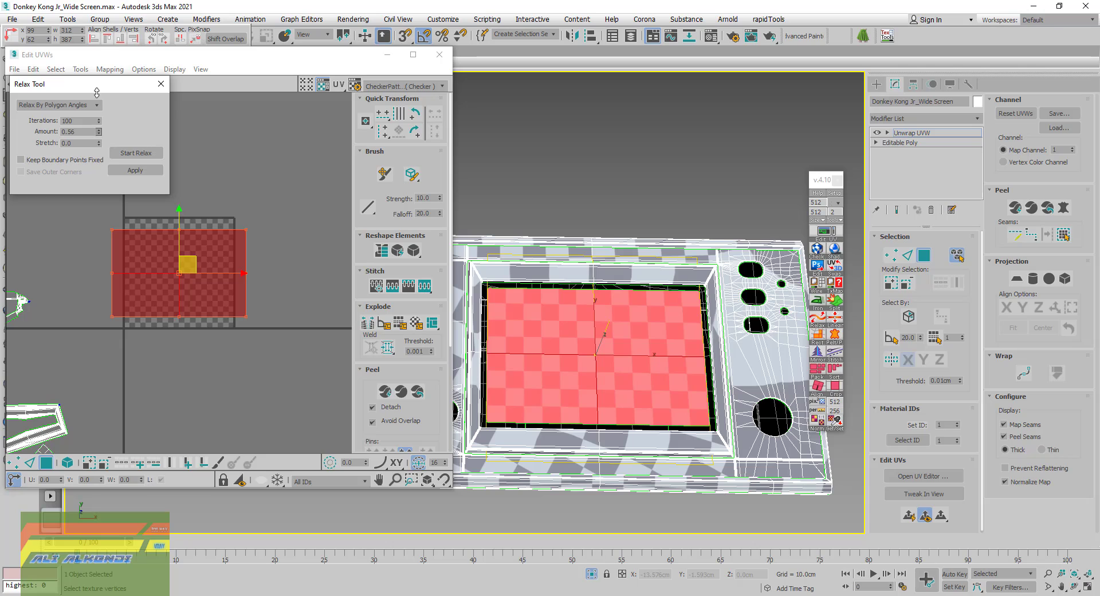
click(138, 151)
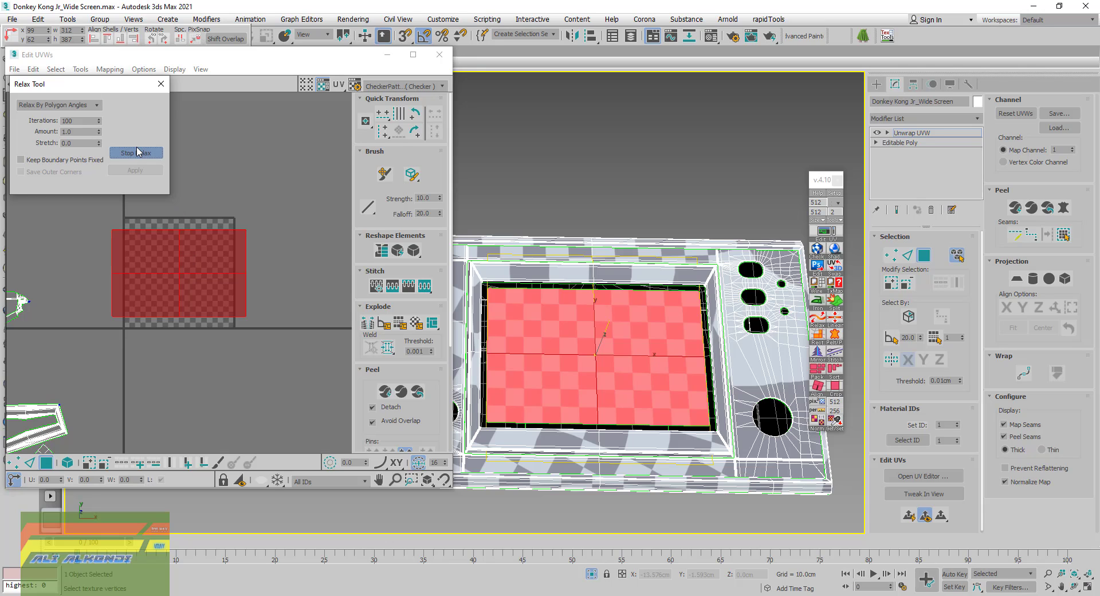
click(138, 151)
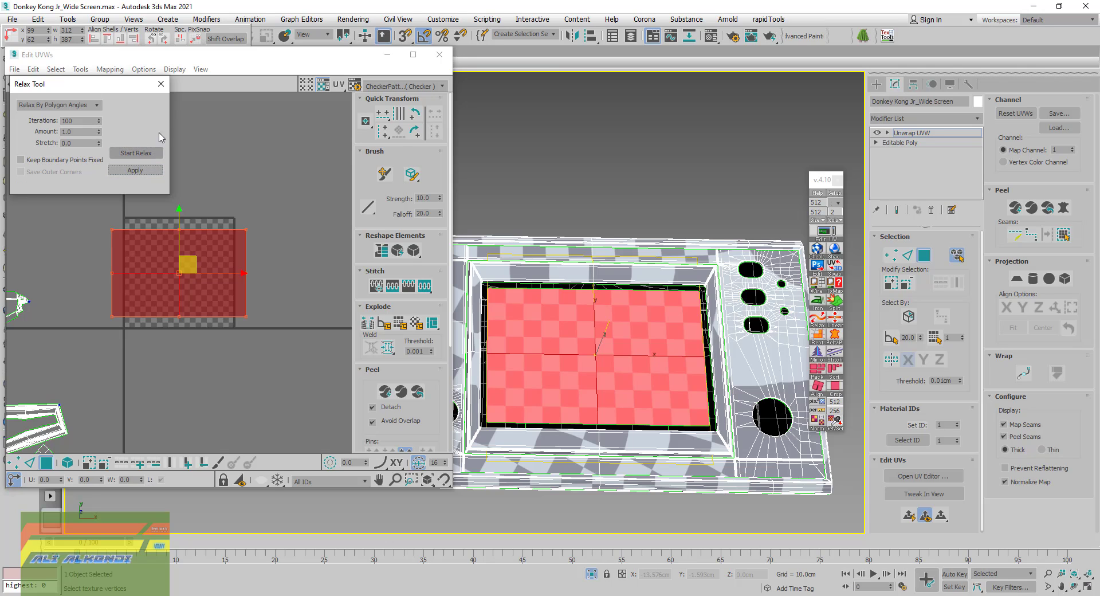
click(163, 85)
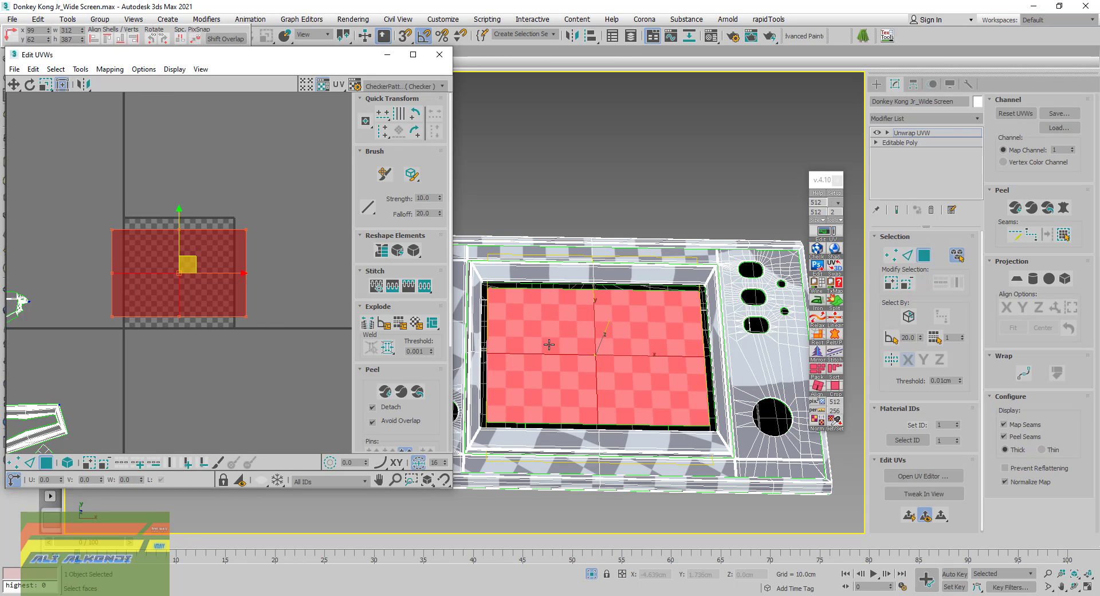
Scale the screen UV shell to 320%, move it up and right, then clear the selection
scroll(576, 355, up, 3)
scroll(541, 355, up, 2)
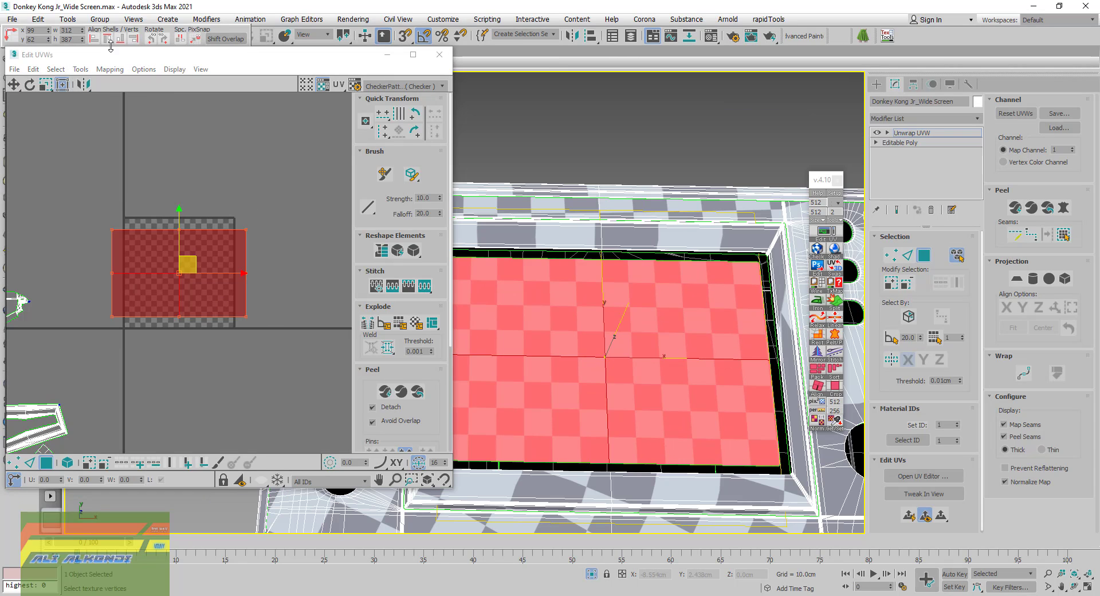
click(46, 84)
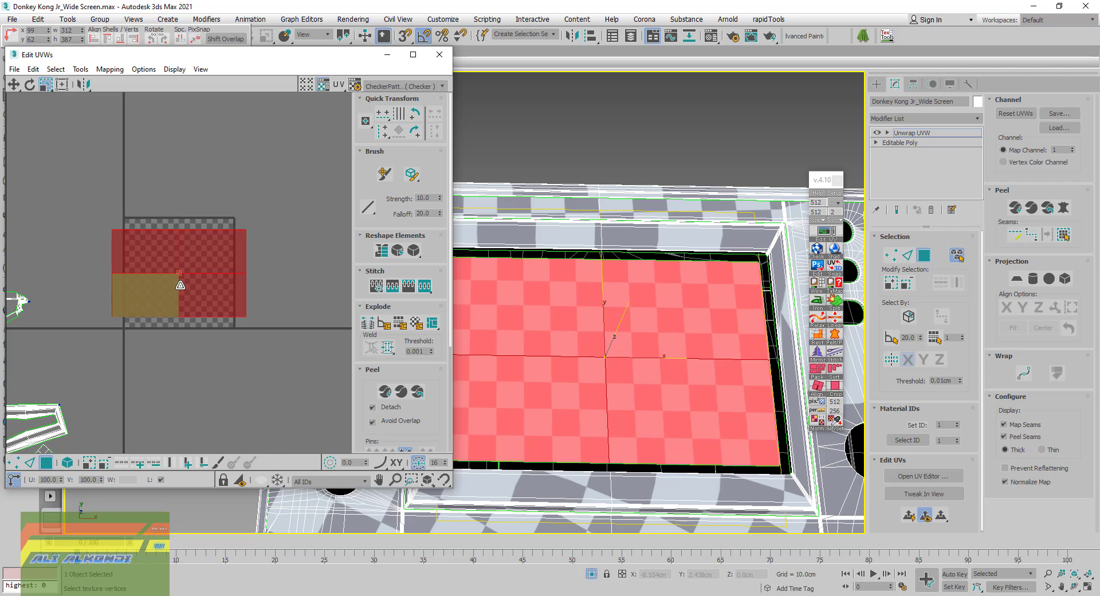
drag(176, 270, 162, 207)
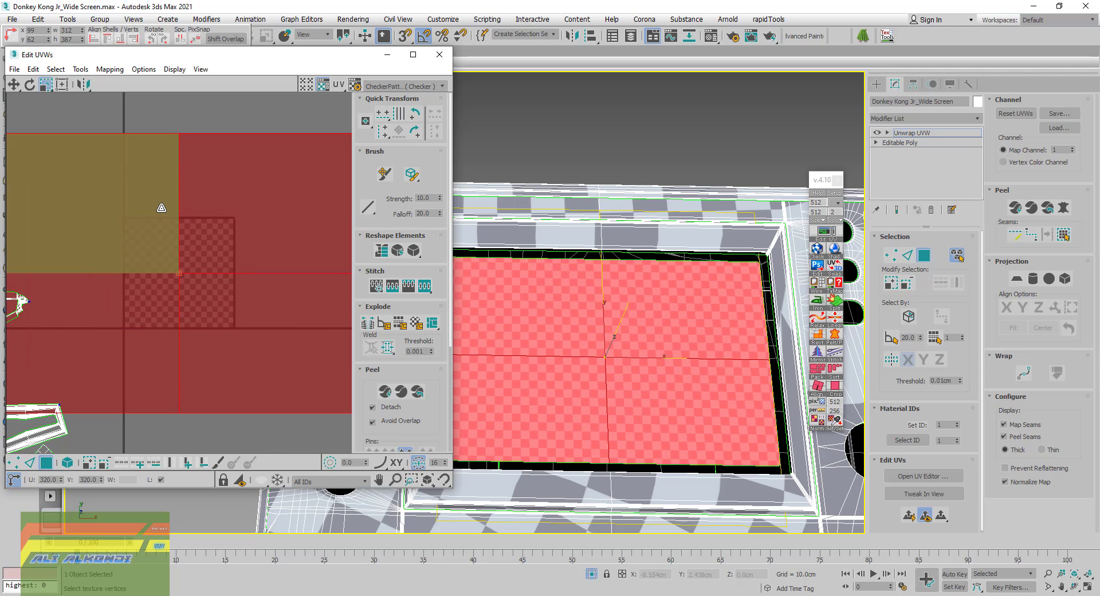
scroll(167, 264, down, 5)
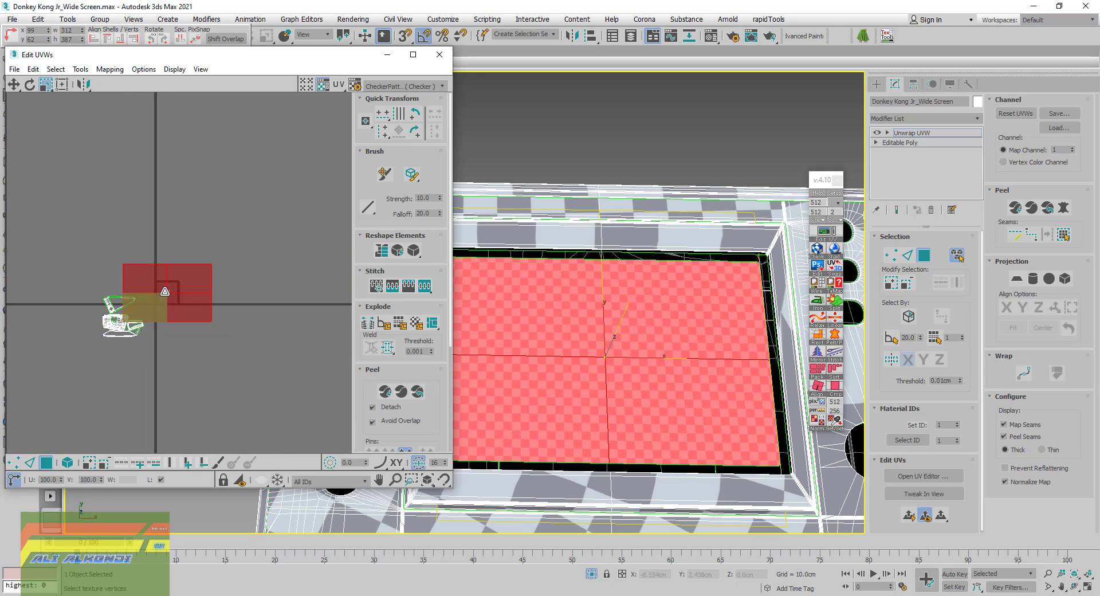
key(q)
drag(186, 279, 234, 165)
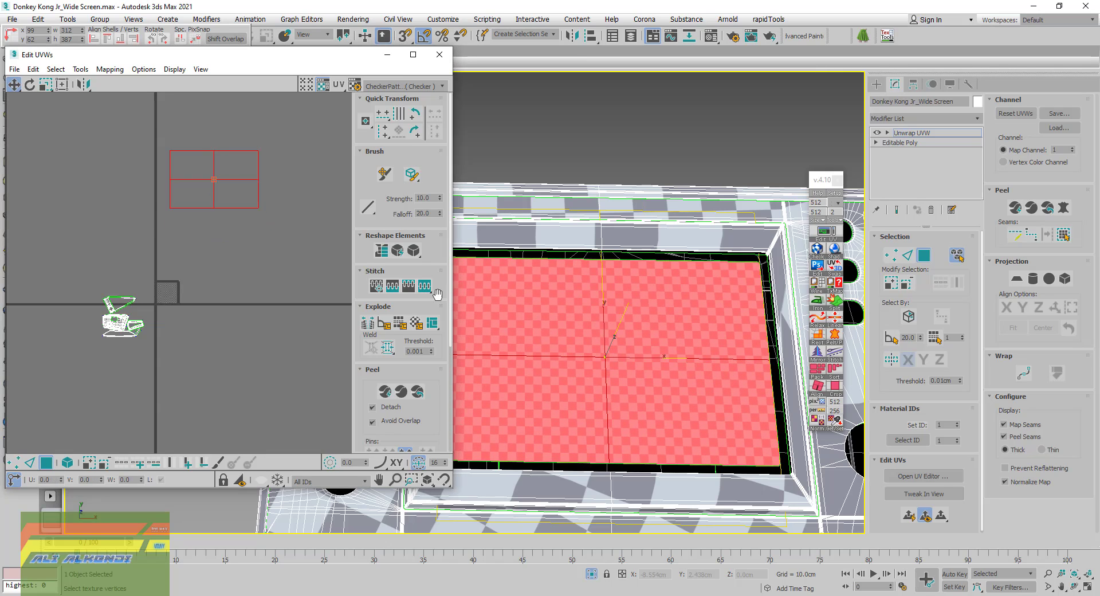
drag(288, 146, 297, 158)
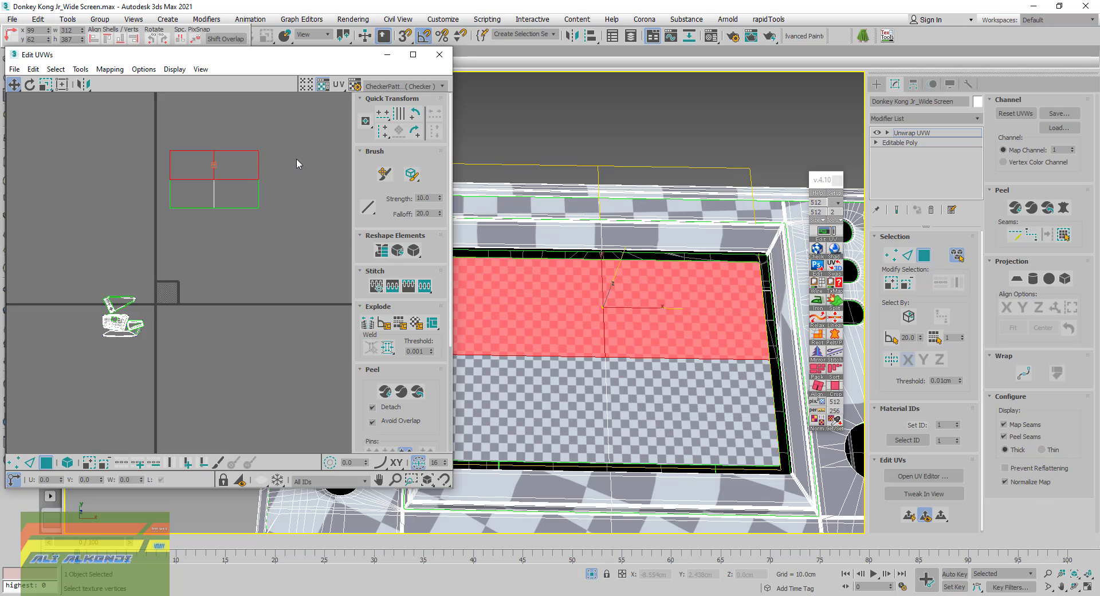
click(297, 163)
View the model from above, switch Unwrap UVW to Edge selection, and move the UV editor aside
scroll(612, 358, down, 2)
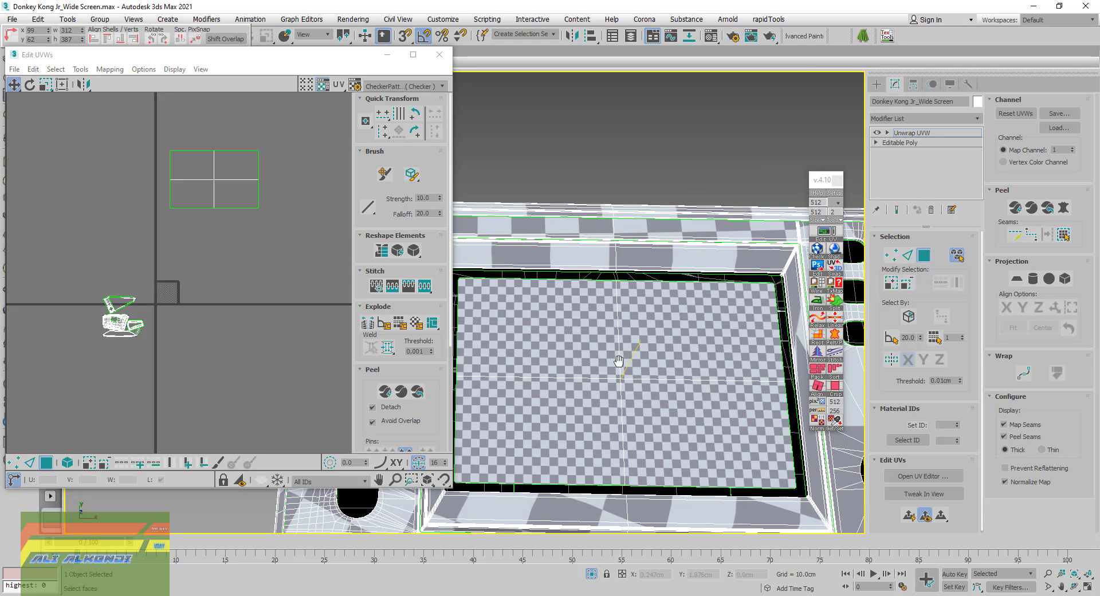
scroll(612, 357, down, 2)
middle_drag(612, 357, 586, 327)
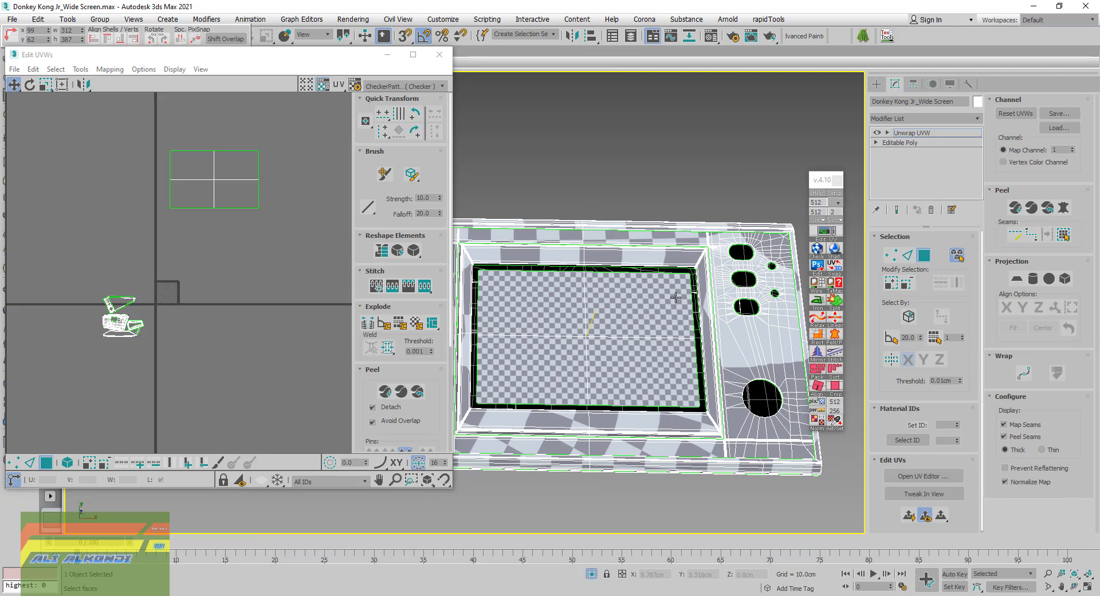
alt+middle_drag(695, 281, 706, 248)
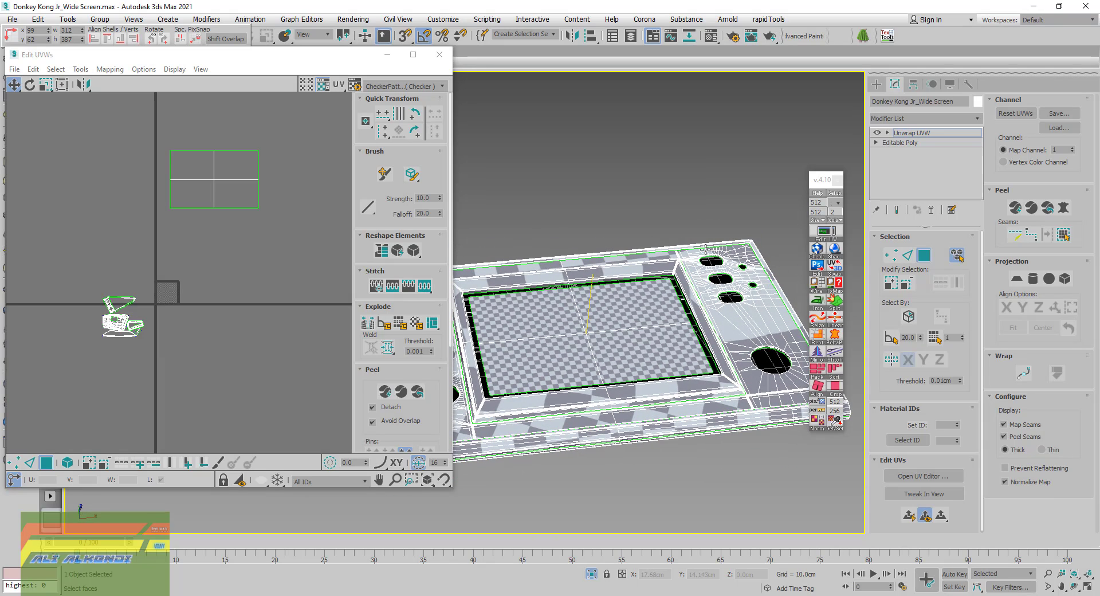
click(908, 256)
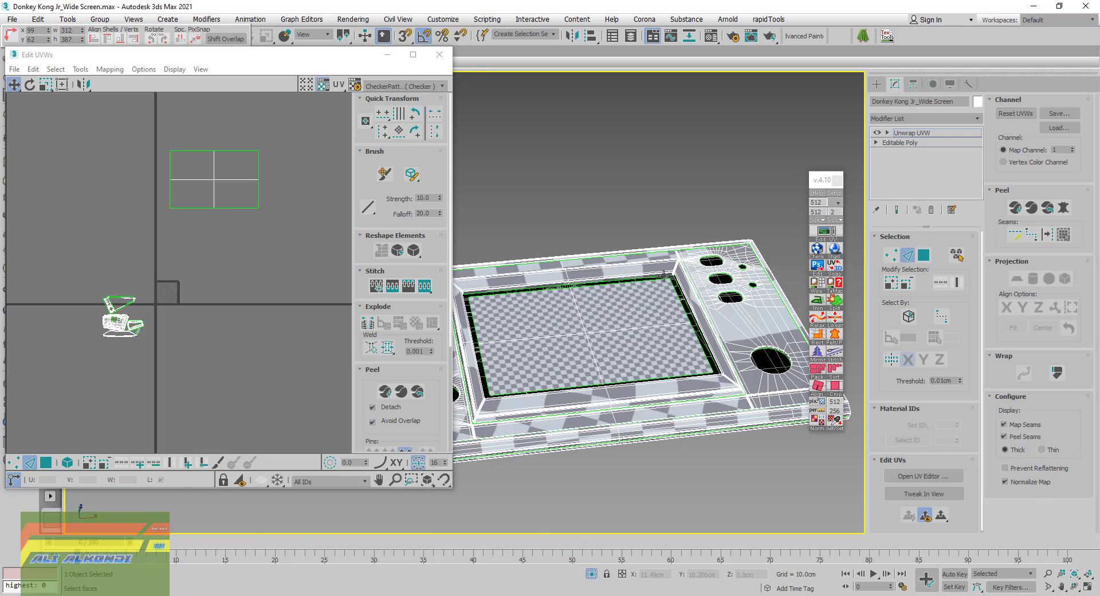
scroll(663, 276, up, 2)
scroll(714, 252, up, 2)
scroll(707, 301, up, 2)
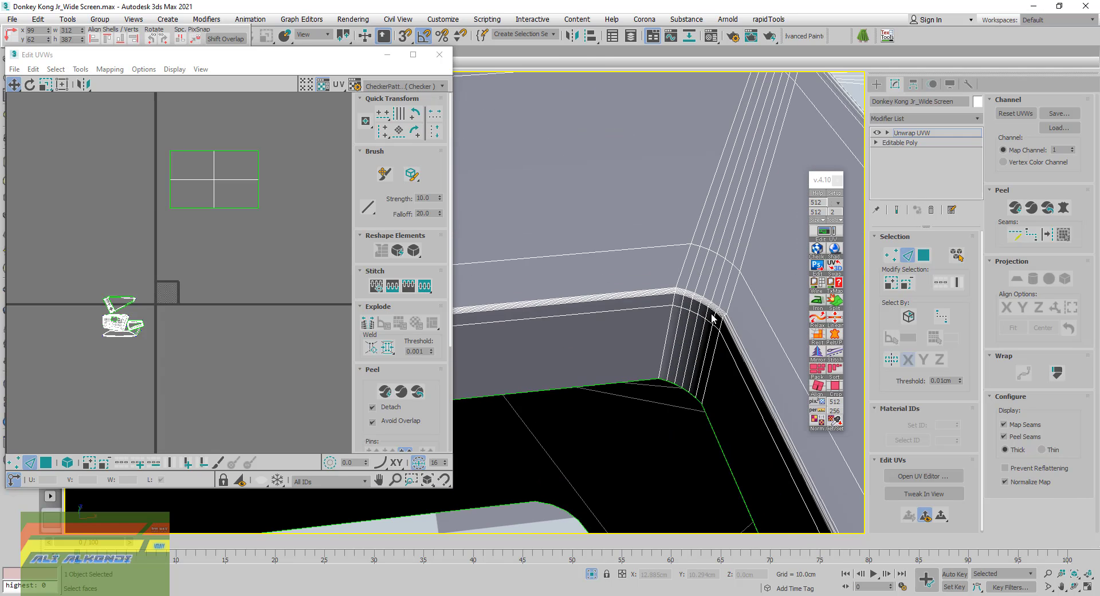
scroll(712, 317, up, 2)
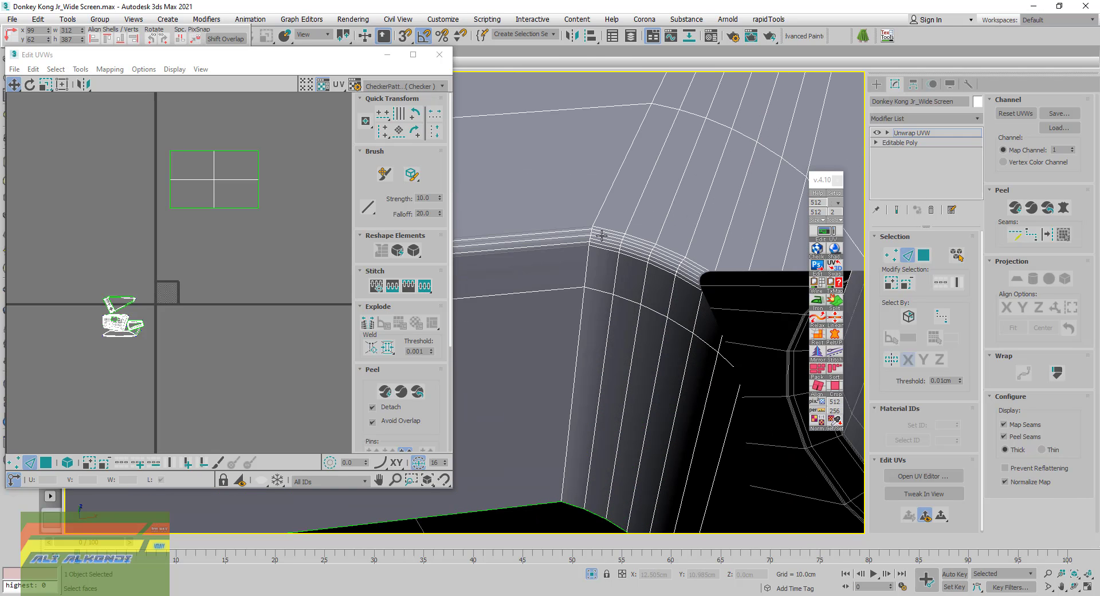
drag(317, 58, 330, 177)
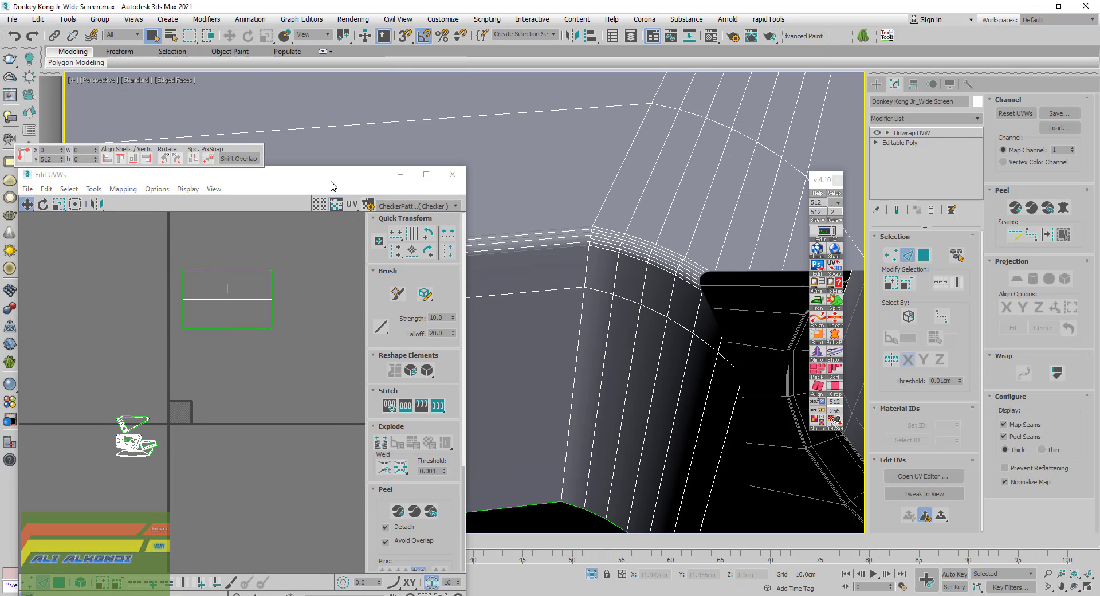
Narrow the Perspective viewport's field of view to 3 via Per-View Preferences
click(183, 82)
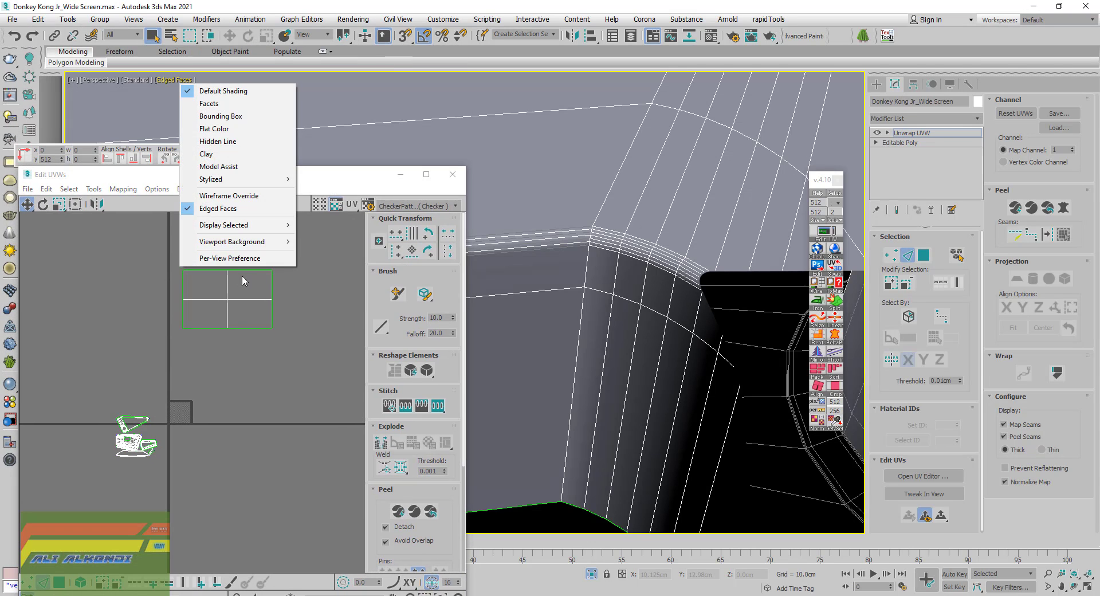
click(236, 261)
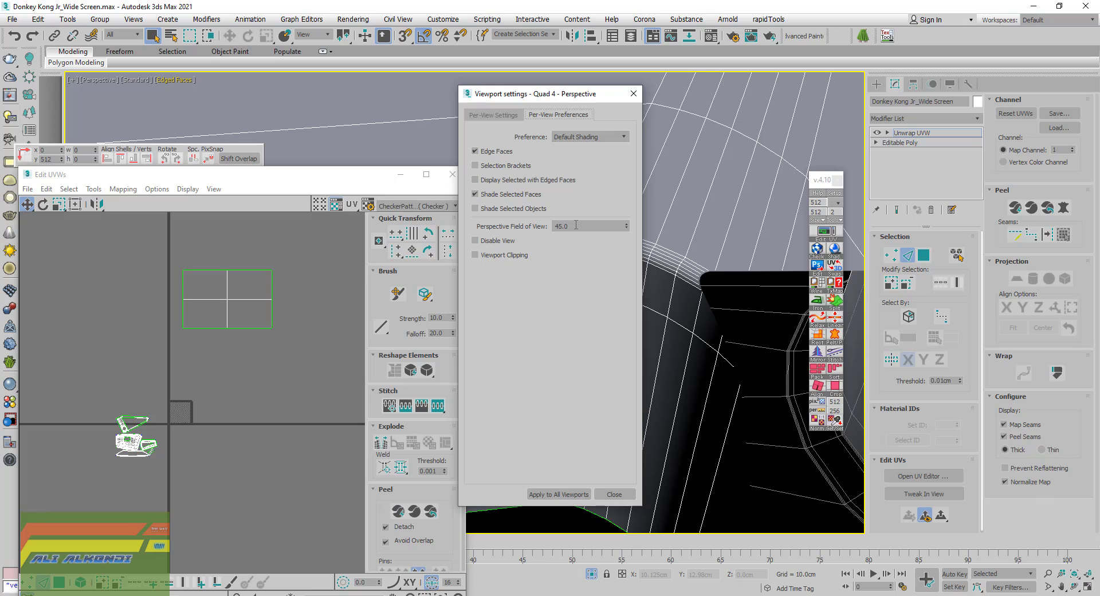
double_click(576, 225)
text(3)
key(Return)
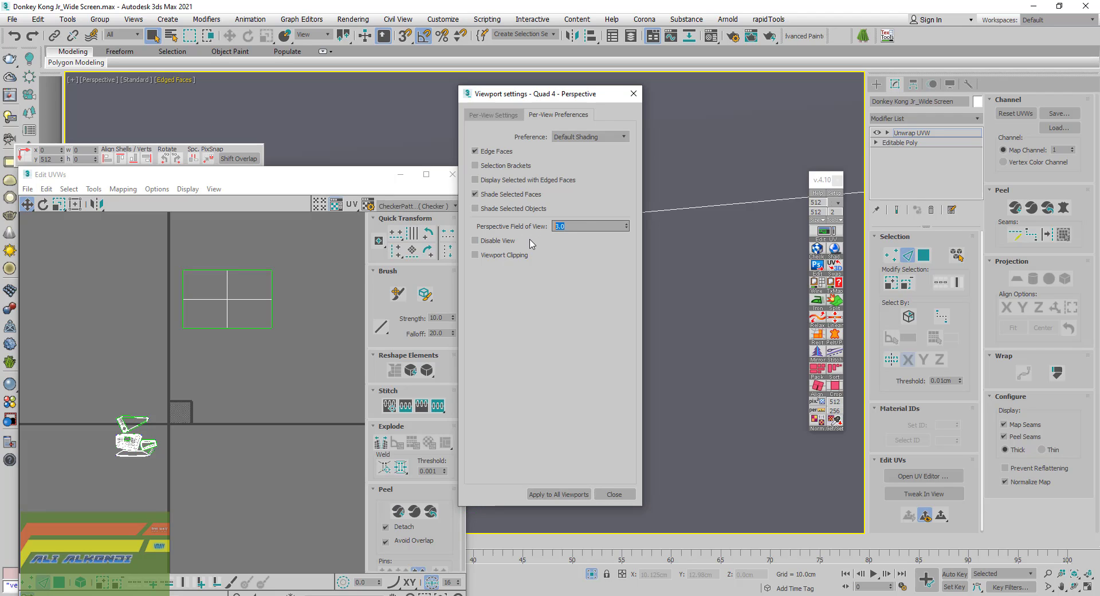
click(614, 494)
scroll(618, 345, down, 2)
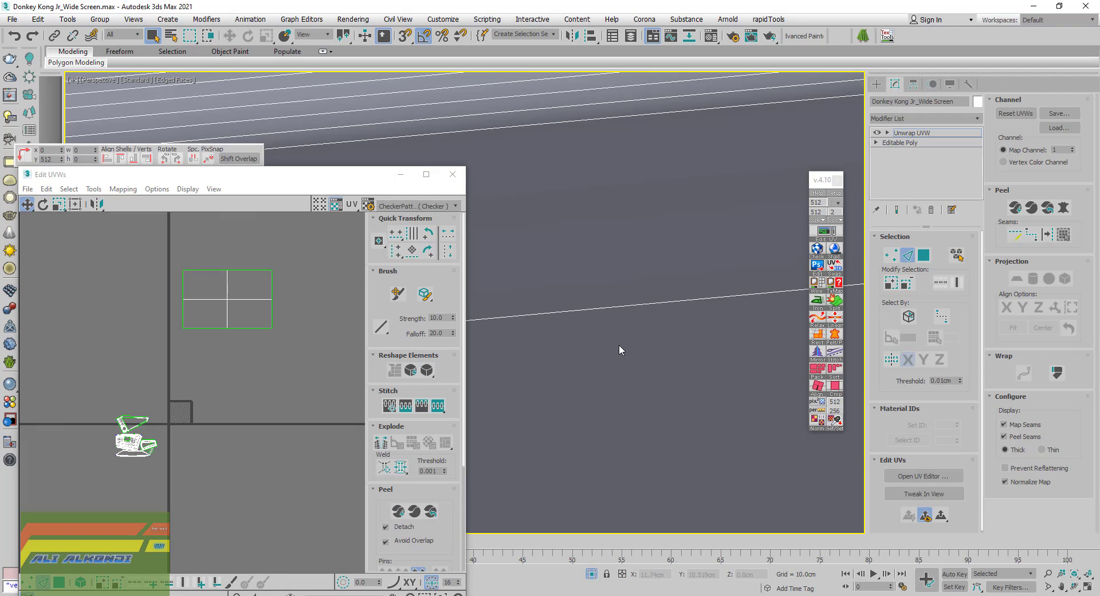
scroll(619, 345, down, 2)
scroll(617, 344, down, 2)
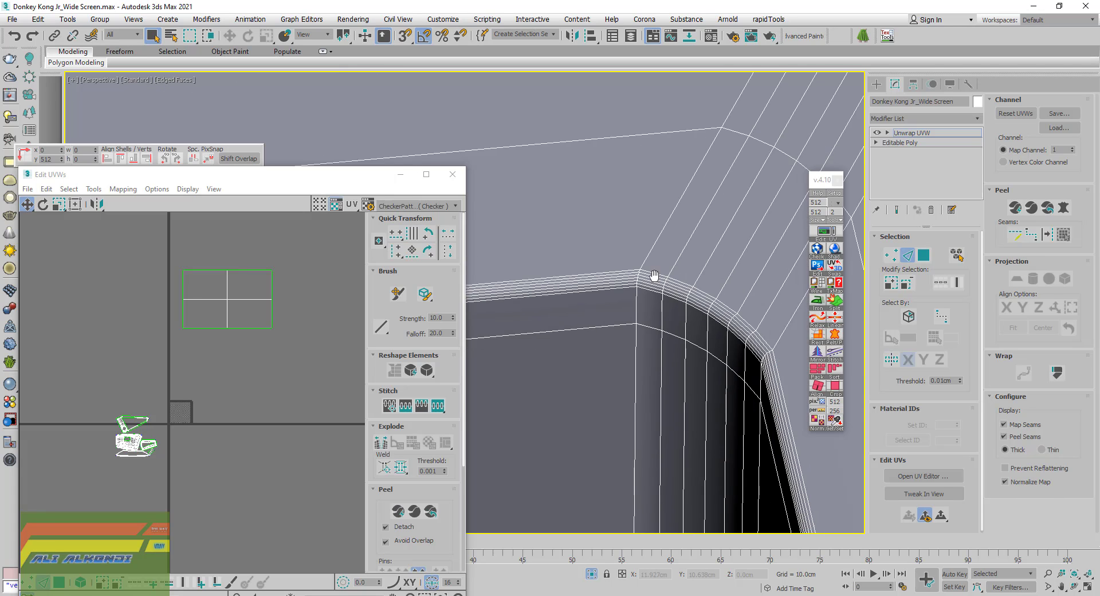
scroll(617, 345, up, 2)
middle_drag(618, 345, 624, 291)
Select the edge loop along the bezel's inner rim
scroll(694, 351, up, 2)
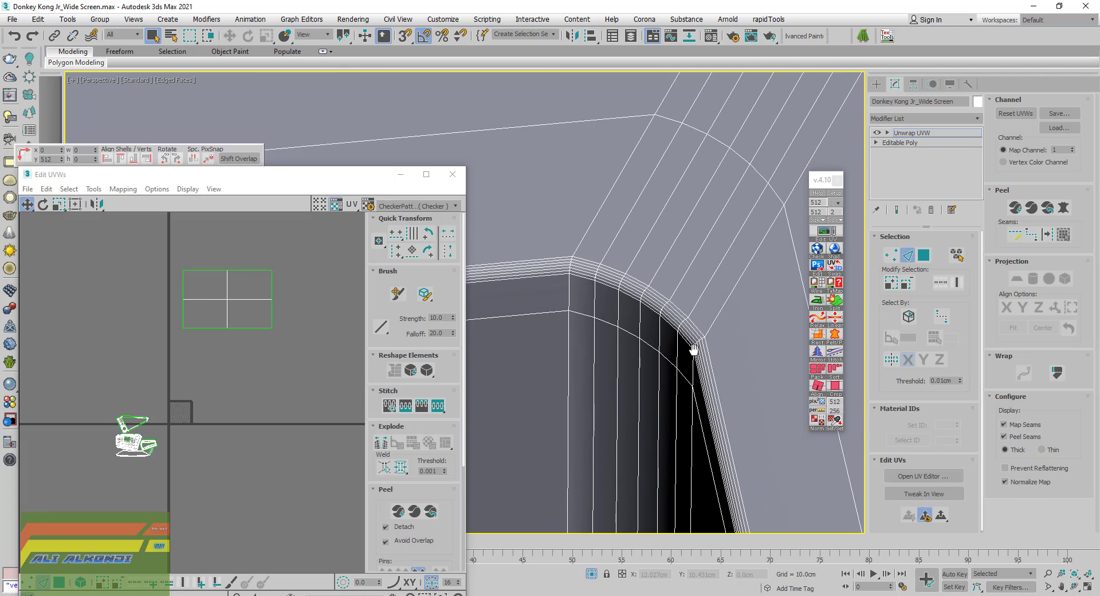
scroll(688, 335, up, 2)
scroll(687, 338, up, 2)
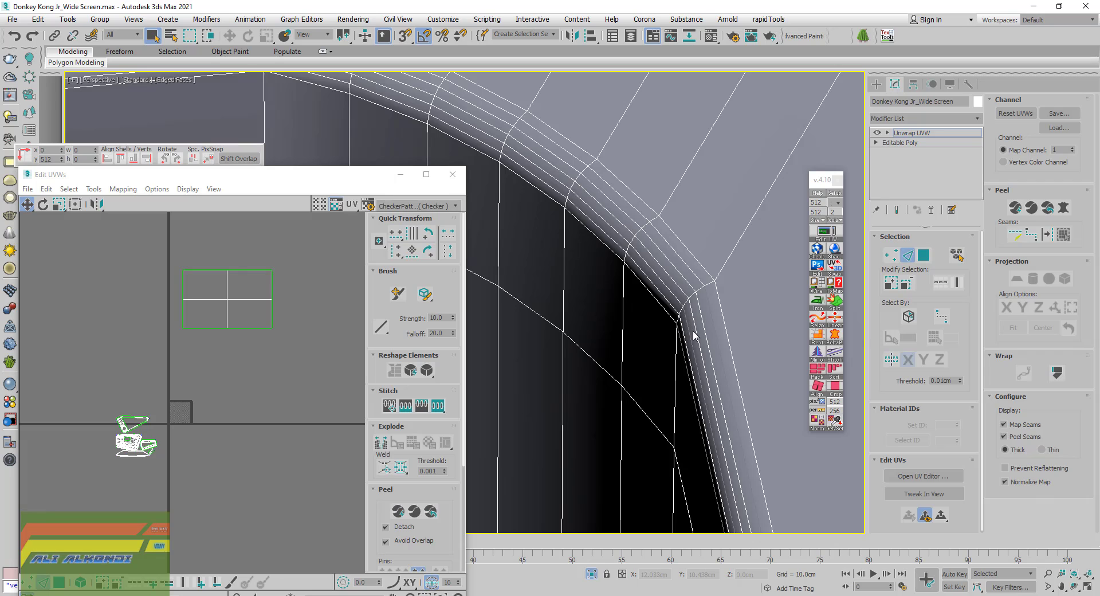
double_click(694, 322)
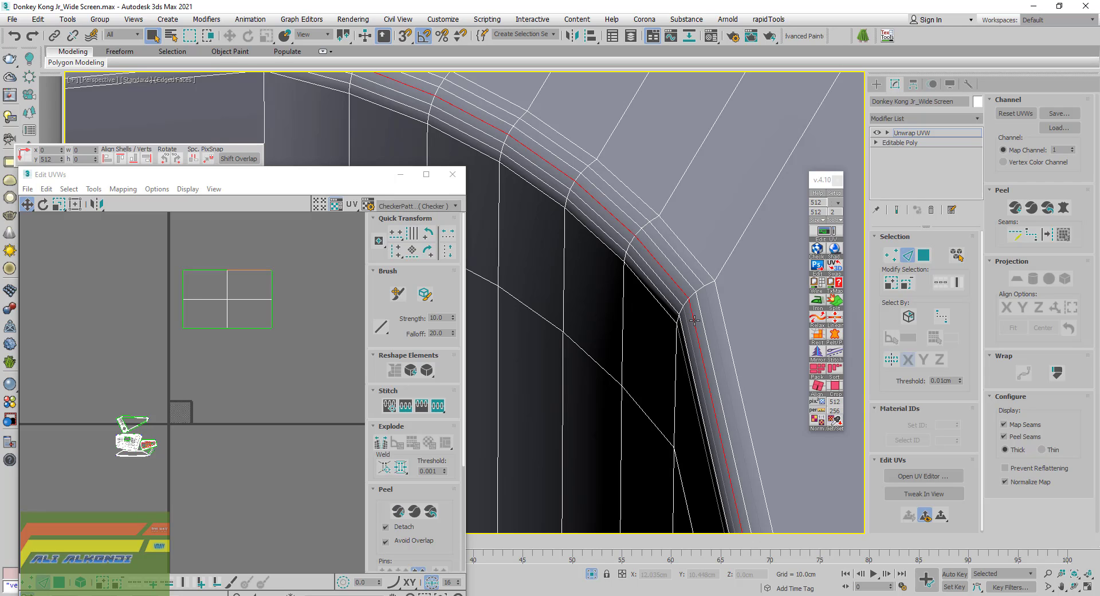
Add the panel's vertical corner edge to the seam selection
scroll(695, 320, down, 2)
alt+middle_drag(694, 319, 690, 318)
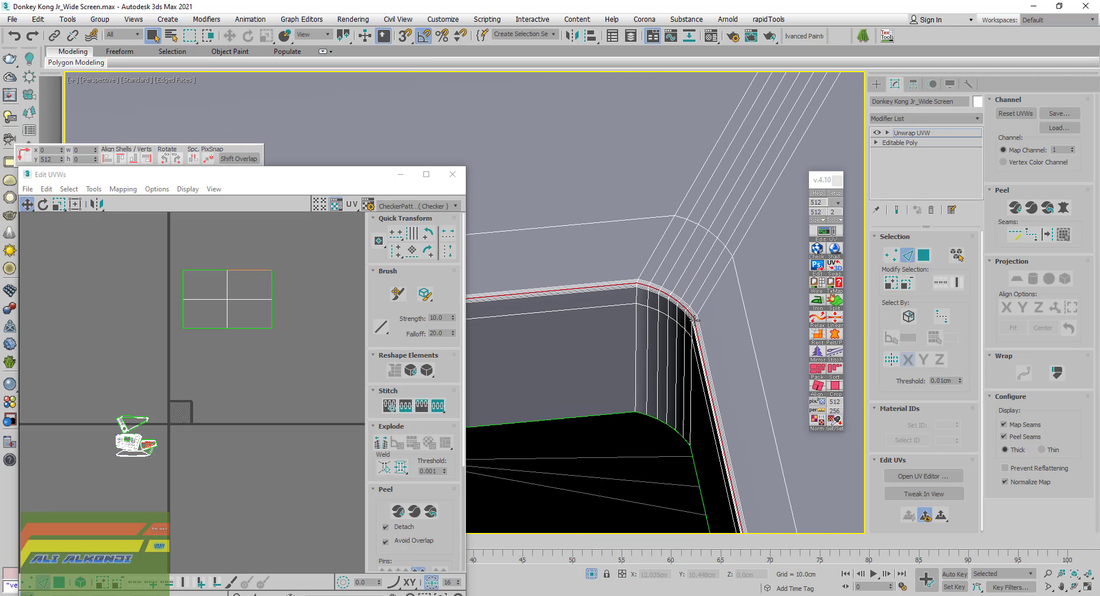
scroll(673, 318, down, 2)
scroll(673, 318, down, 5)
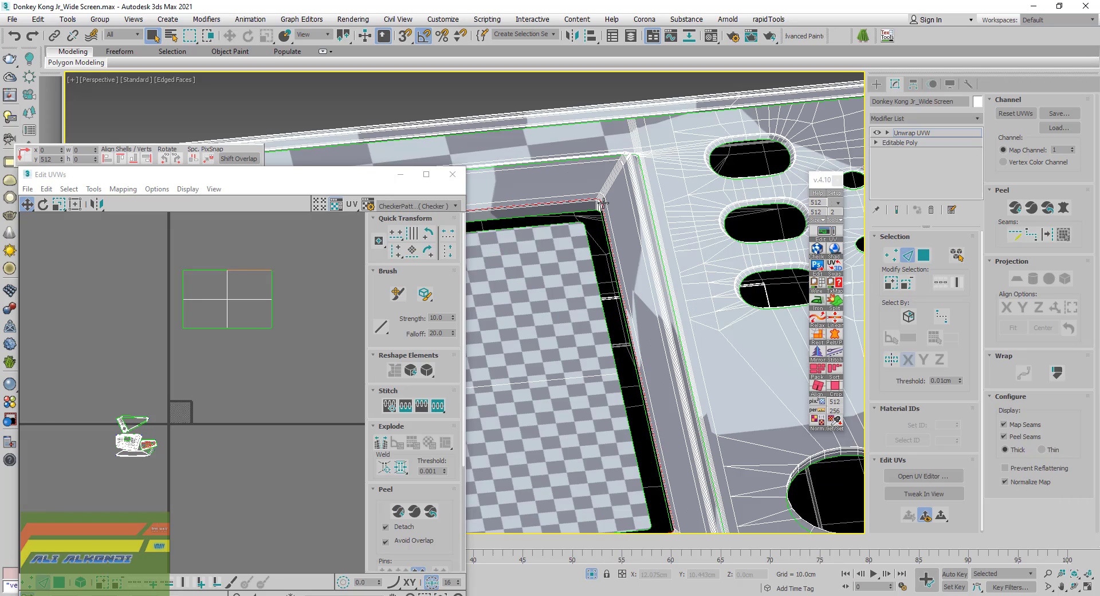
scroll(674, 318, down, 3)
mouse_move(673, 318)
middle_down()
mouse_move(772, 245)
mouse_move(656, 327)
middle_up()
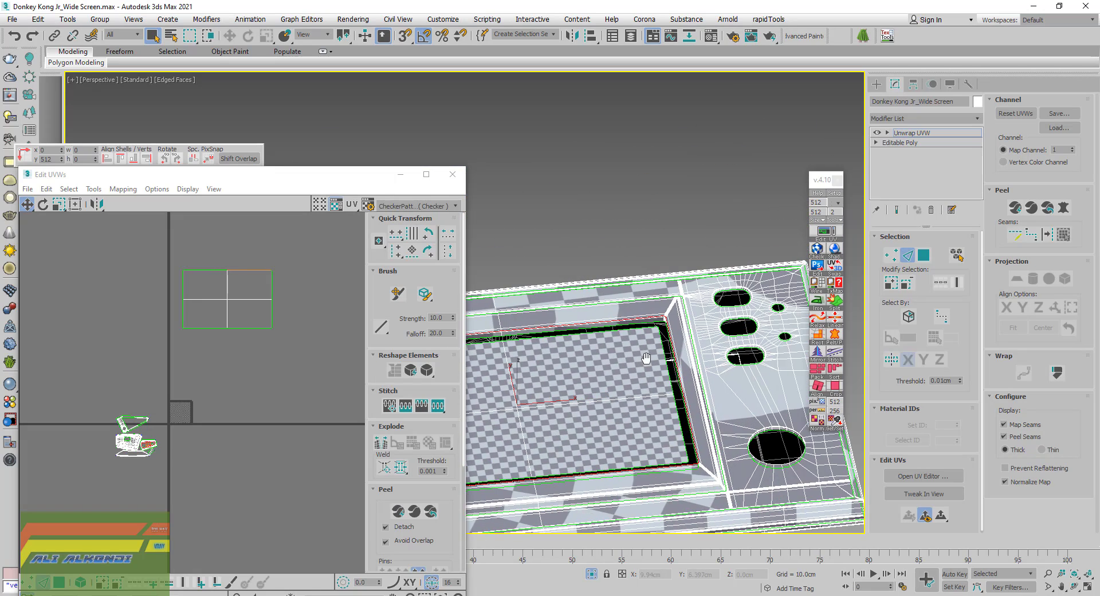
scroll(670, 311, up, 5)
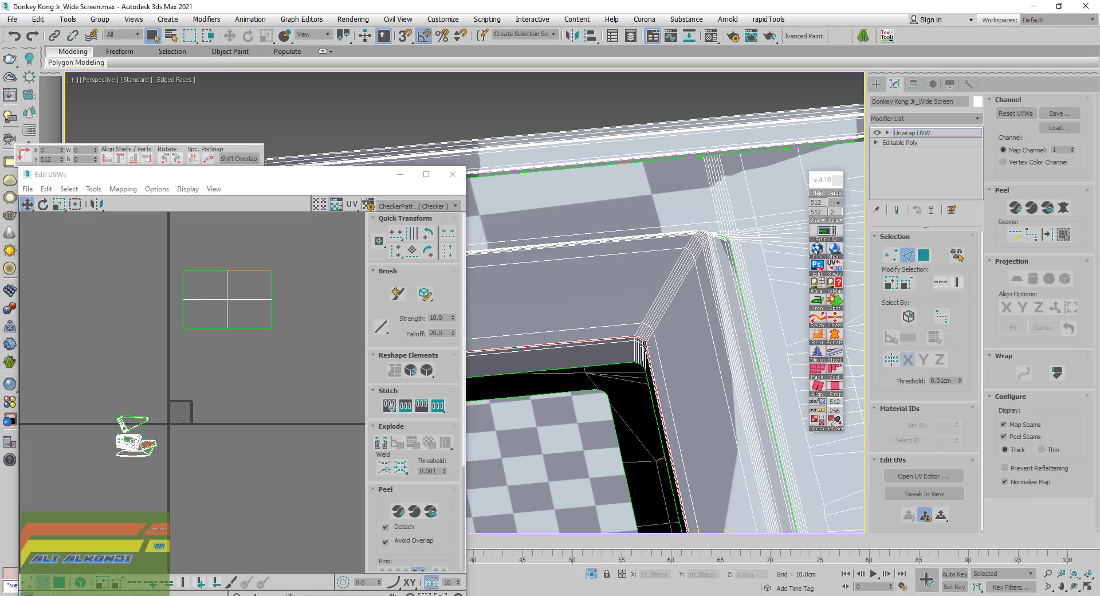
scroll(637, 334, up, 3)
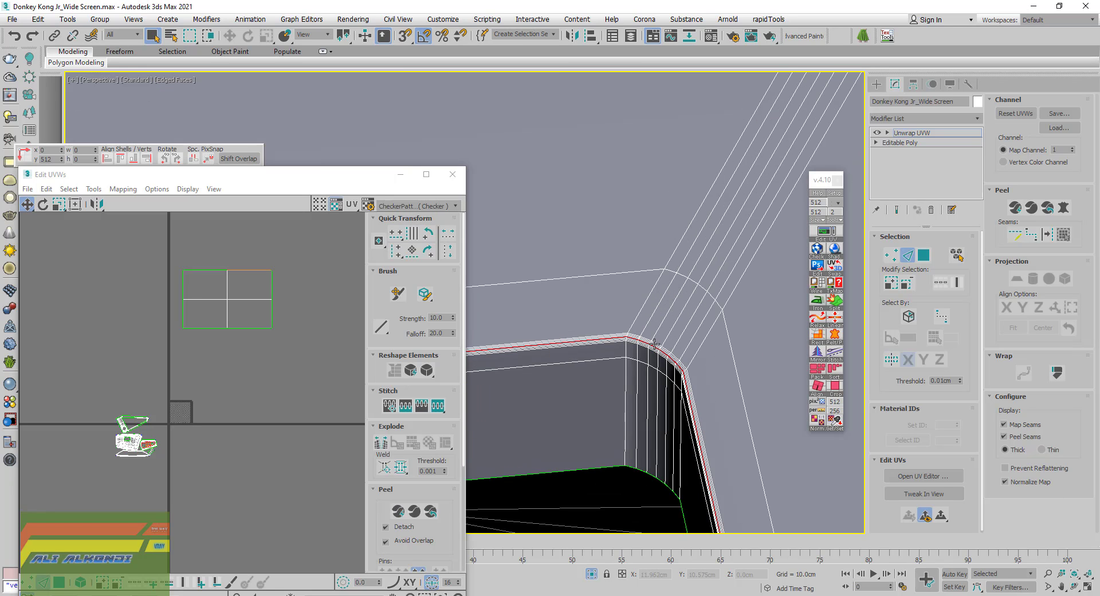
scroll(654, 343, up, 3)
middle_drag(670, 424, 630, 172)
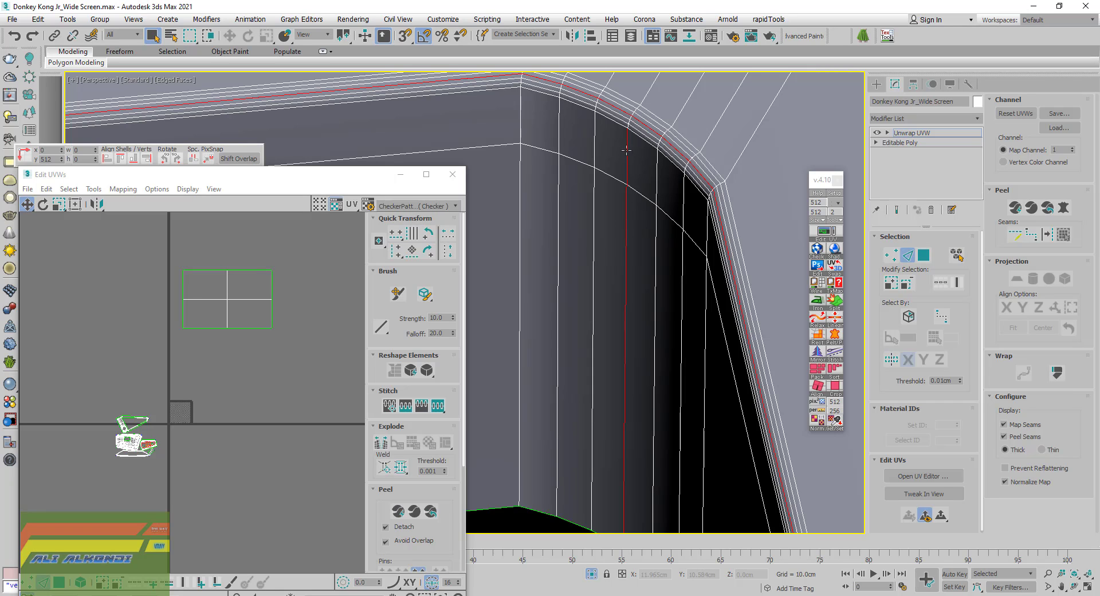
middle_drag(626, 149, 628, 233)
scroll(629, 233, up, 2)
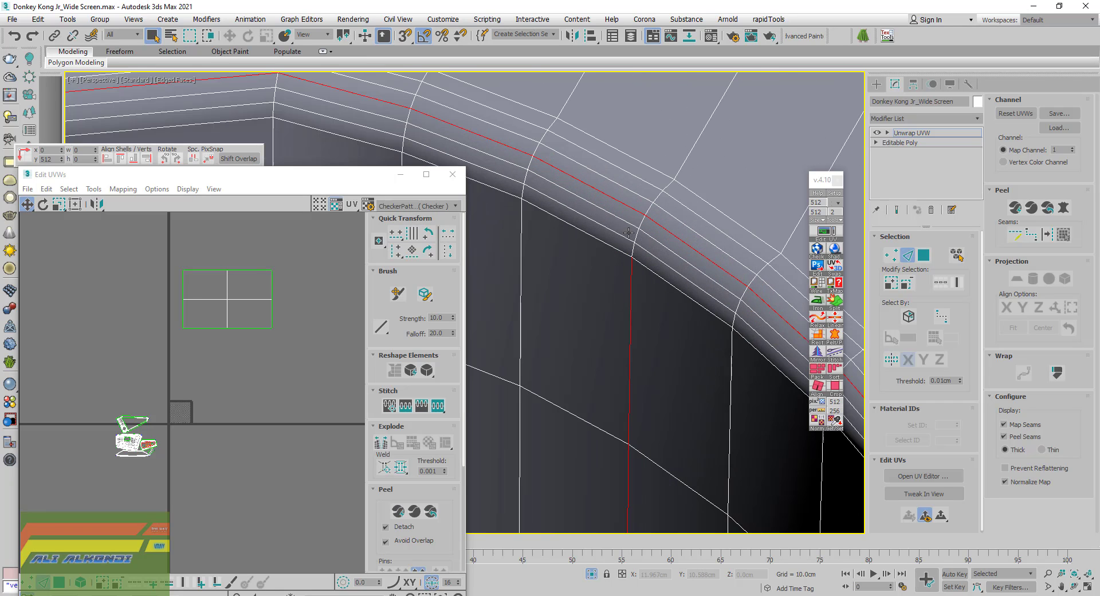
scroll(633, 251, up, 2)
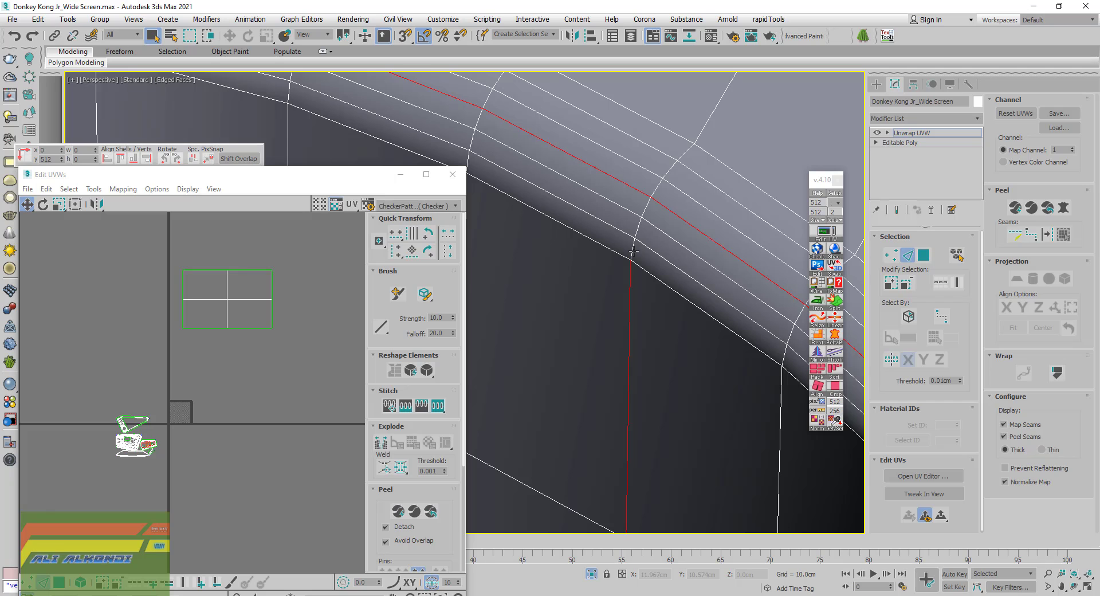
click(632, 248)
scroll(640, 216, down, 3)
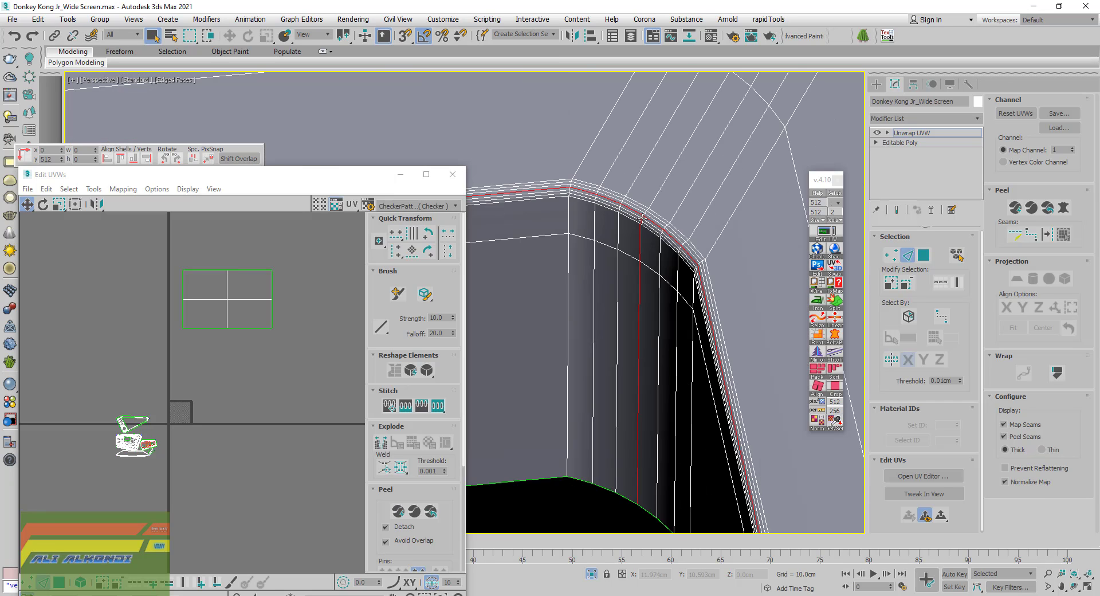
scroll(636, 223, down, 3)
scroll(628, 235, down, 4)
Select the vertical edges at the bezel's inner corner beside the cutout
alt+middle_drag(617, 249, 582, 228)
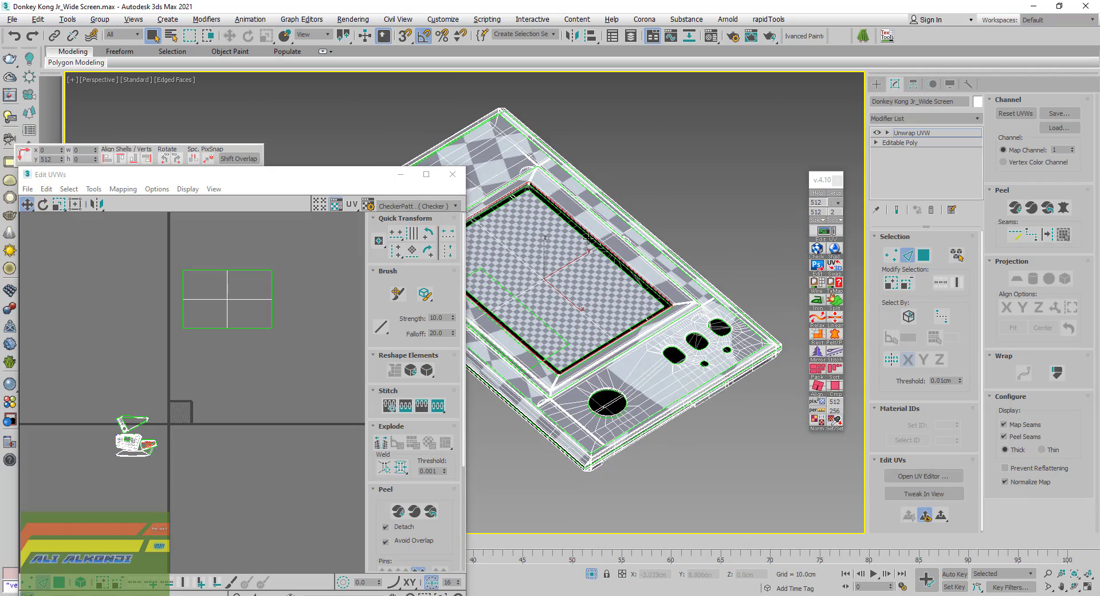
scroll(543, 202, up, 3)
scroll(556, 220, up, 3)
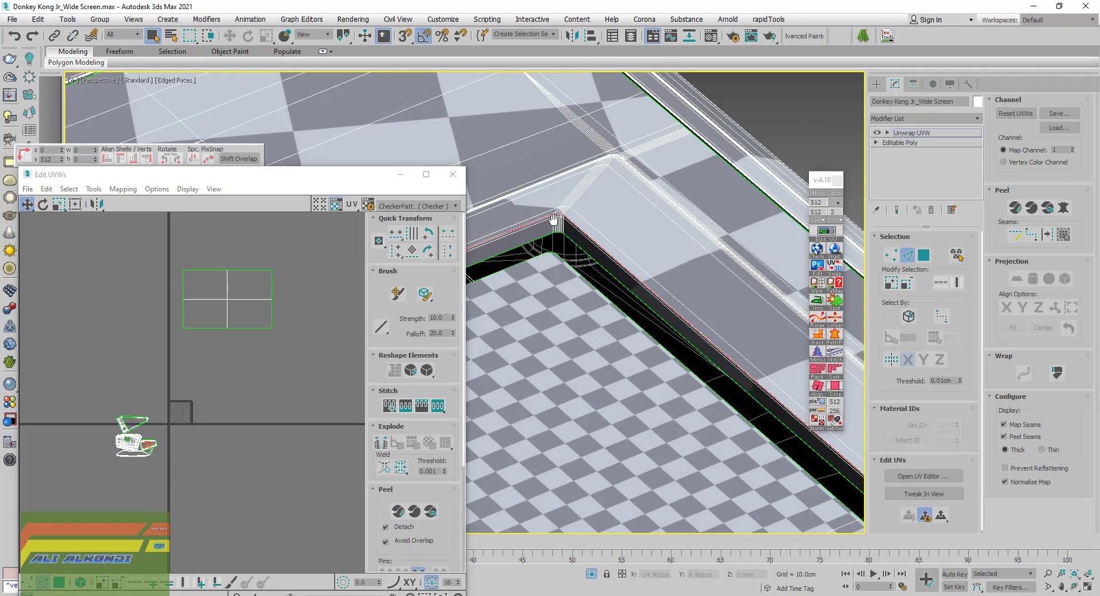
scroll(570, 241, up, 3)
scroll(583, 261, up, 3)
scroll(583, 260, up, 2)
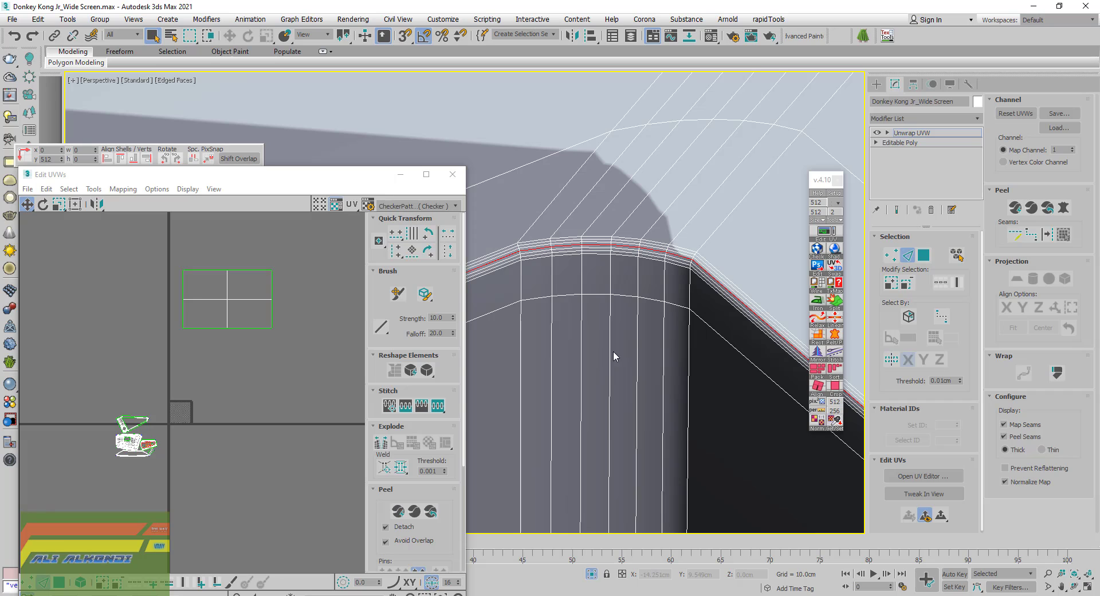
click(610, 330)
scroll(610, 267, up, 2)
scroll(609, 292, up, 3)
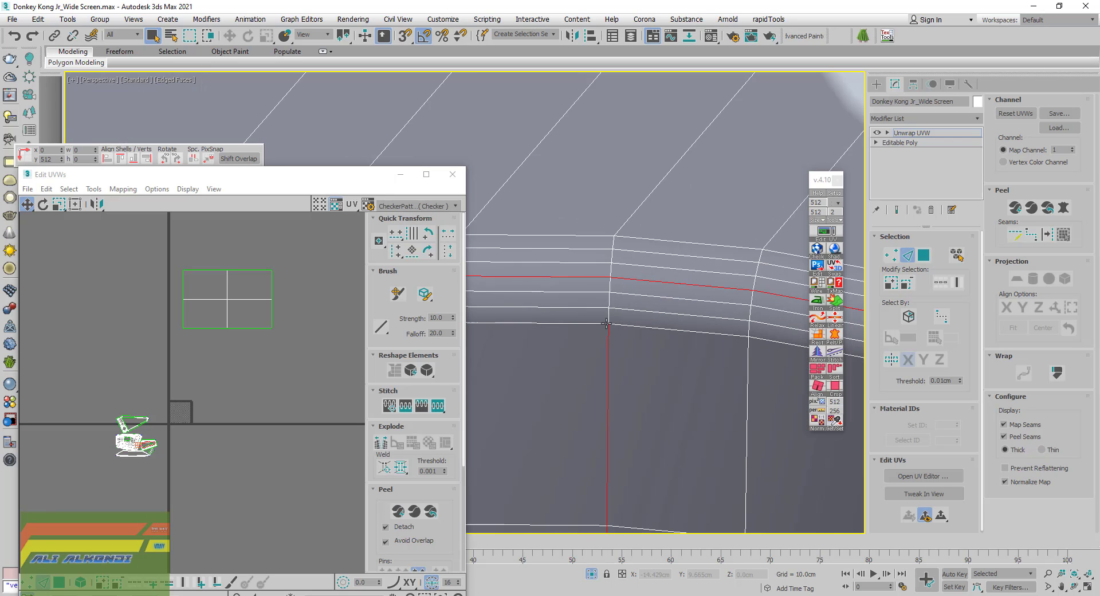
scroll(606, 317, up, 2)
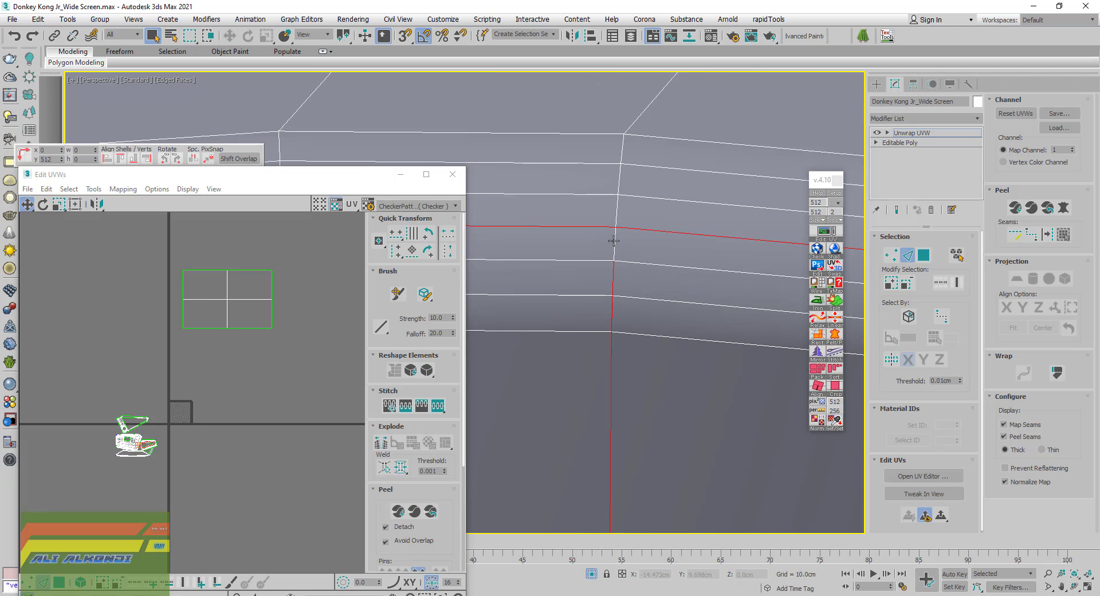
scroll(616, 240, down, 1)
scroll(601, 286, down, 2)
scroll(579, 355, down, 2)
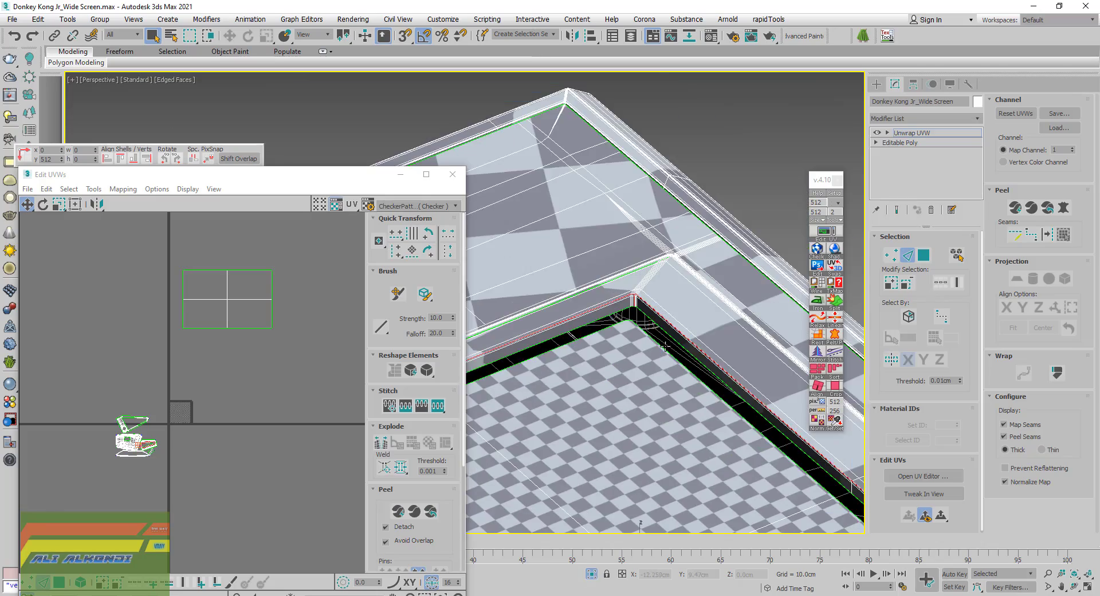
alt+middle_drag(570, 386, 629, 324)
middle_drag(748, 328, 586, 352)
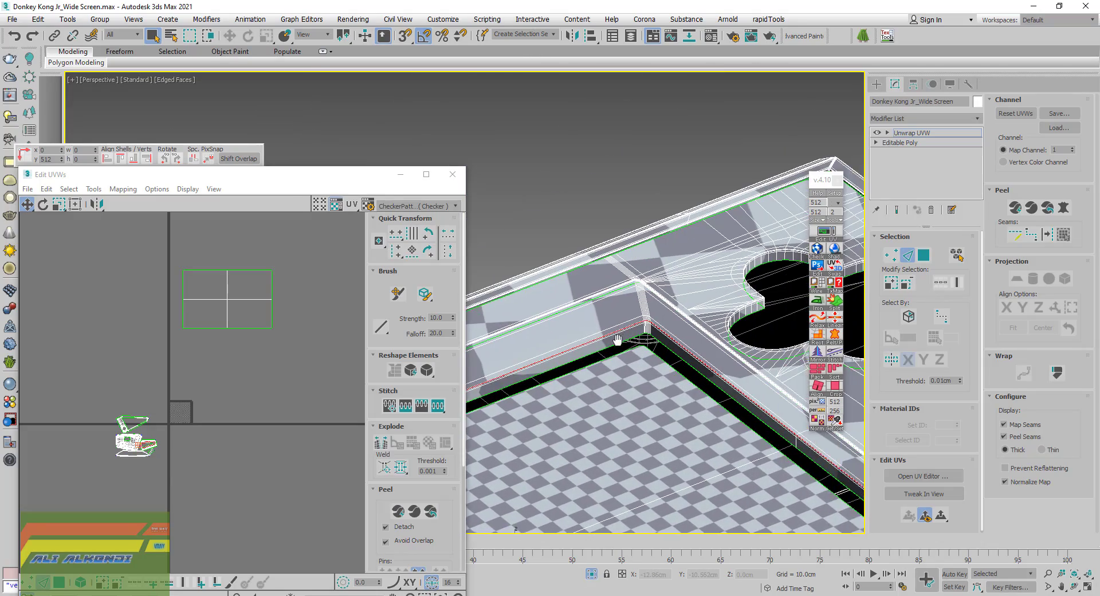
scroll(594, 345, up, 3)
scroll(594, 345, up, 2)
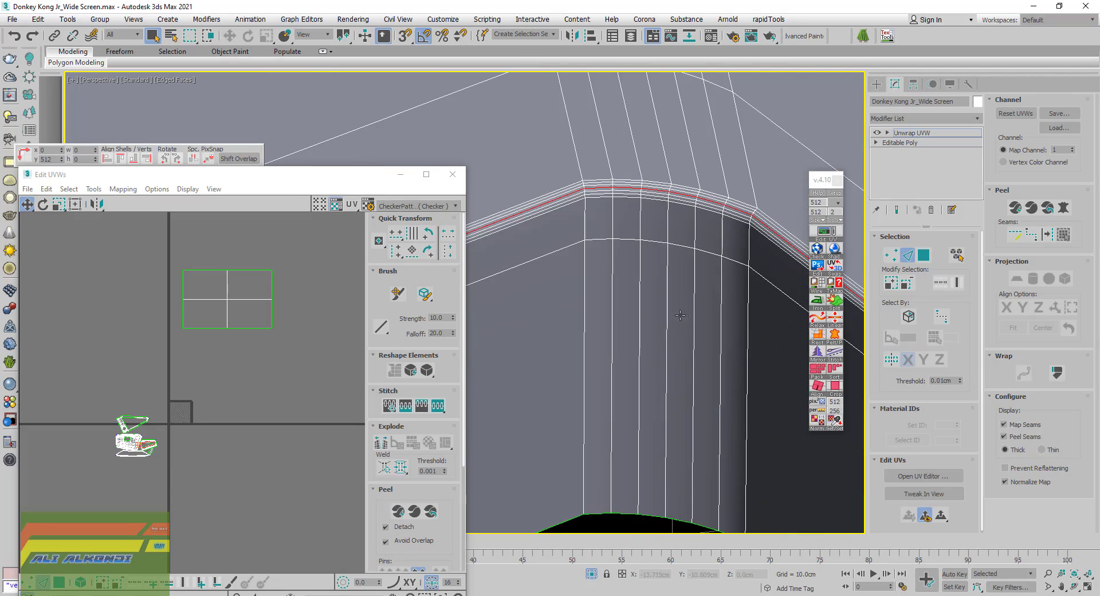
click(668, 267)
Add the edge below the corner to the seam selection
middle_drag(668, 205, 643, 263)
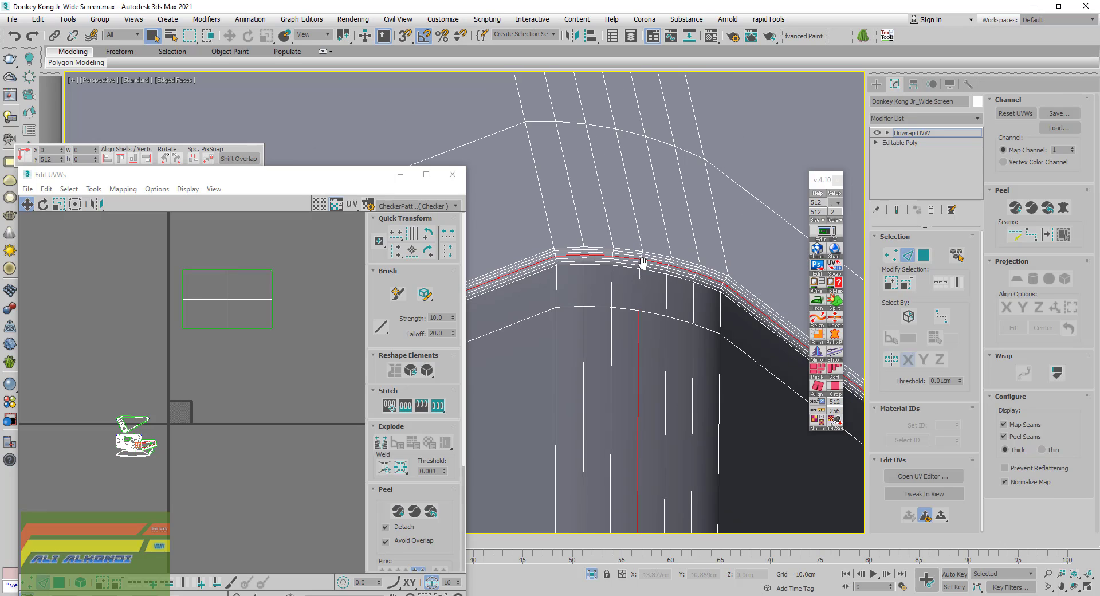
scroll(635, 286, up, 3)
scroll(625, 300, up, 1)
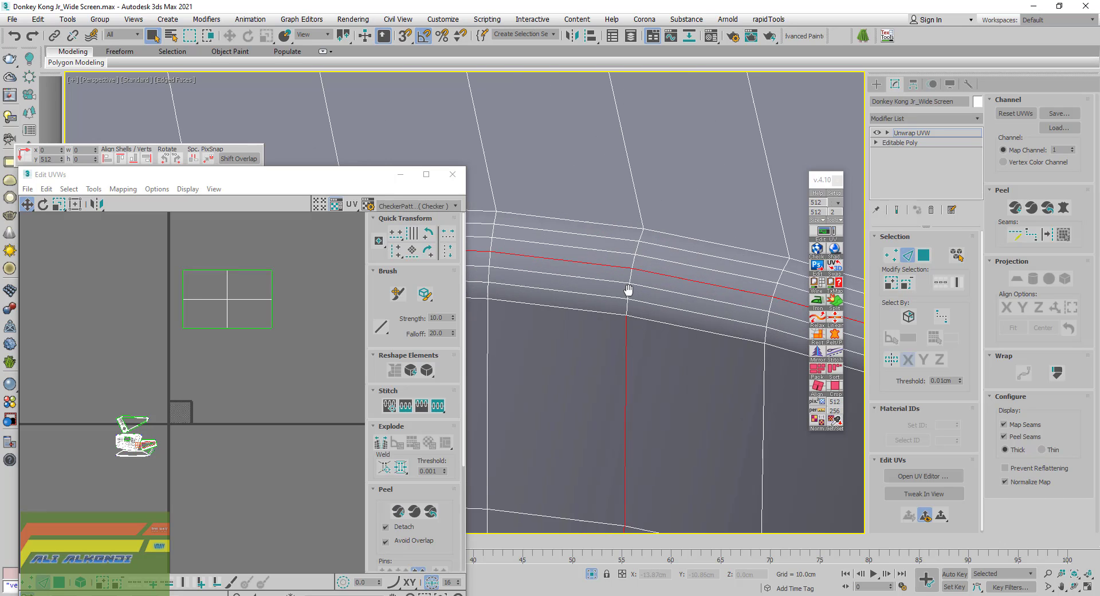
scroll(629, 299, up, 1)
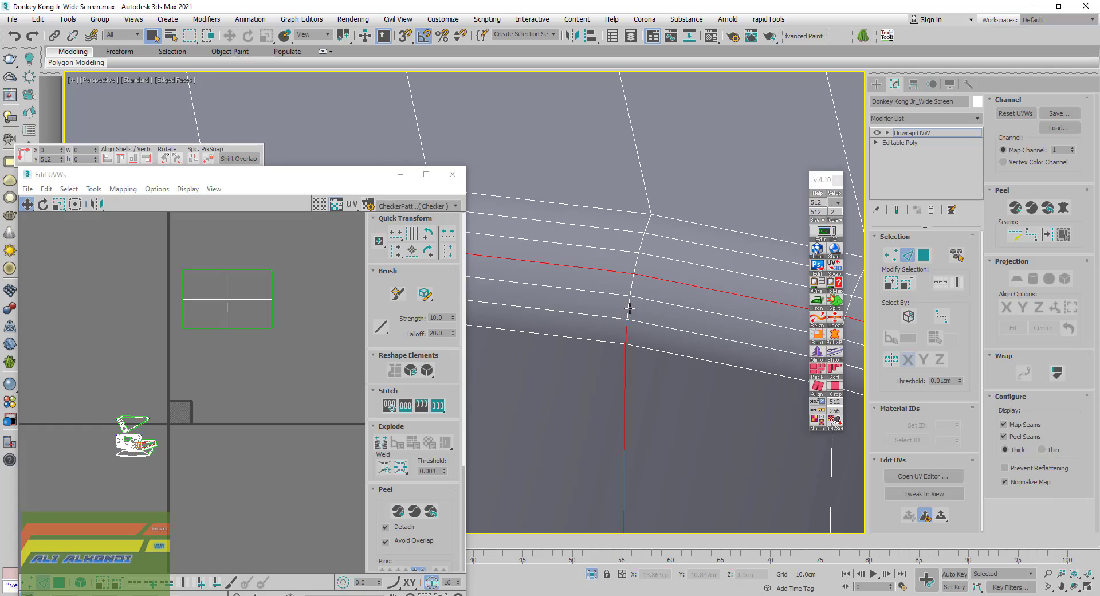
scroll(631, 280, down, 3)
scroll(602, 321, down, 3)
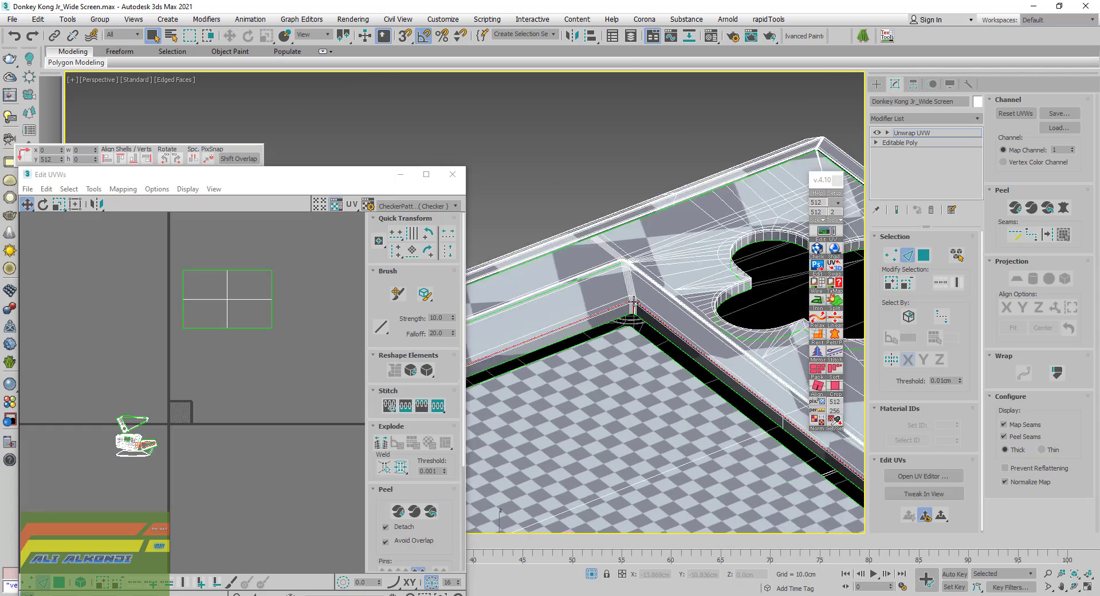
scroll(562, 369, up, 2)
scroll(553, 357, down, 1)
scroll(553, 269, up, 1)
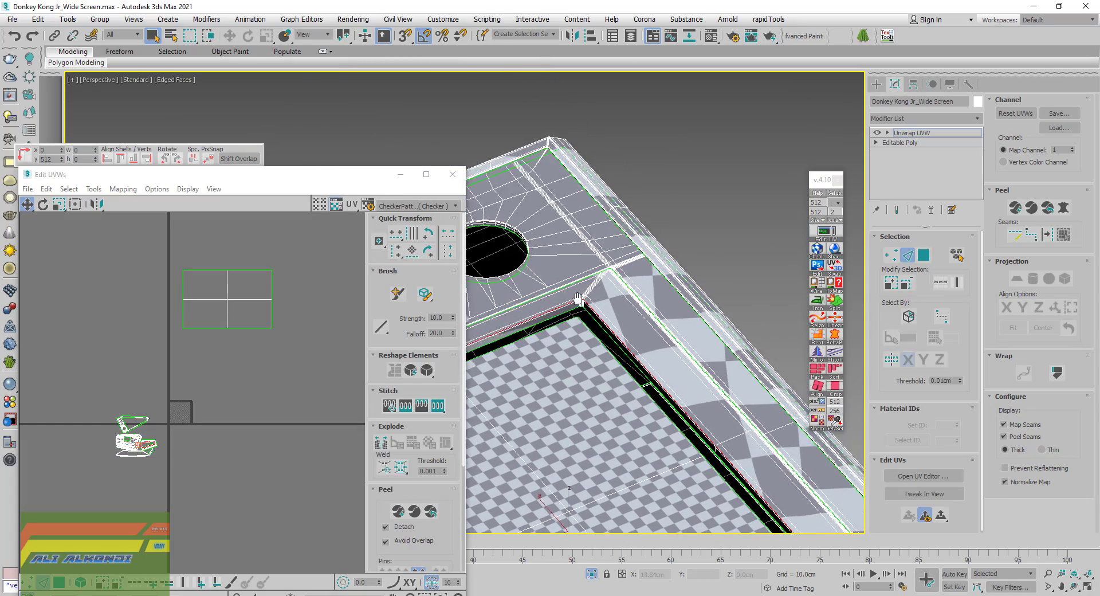
scroll(601, 306, up, 2)
scroll(608, 344, up, 1)
scroll(591, 355, up, 1)
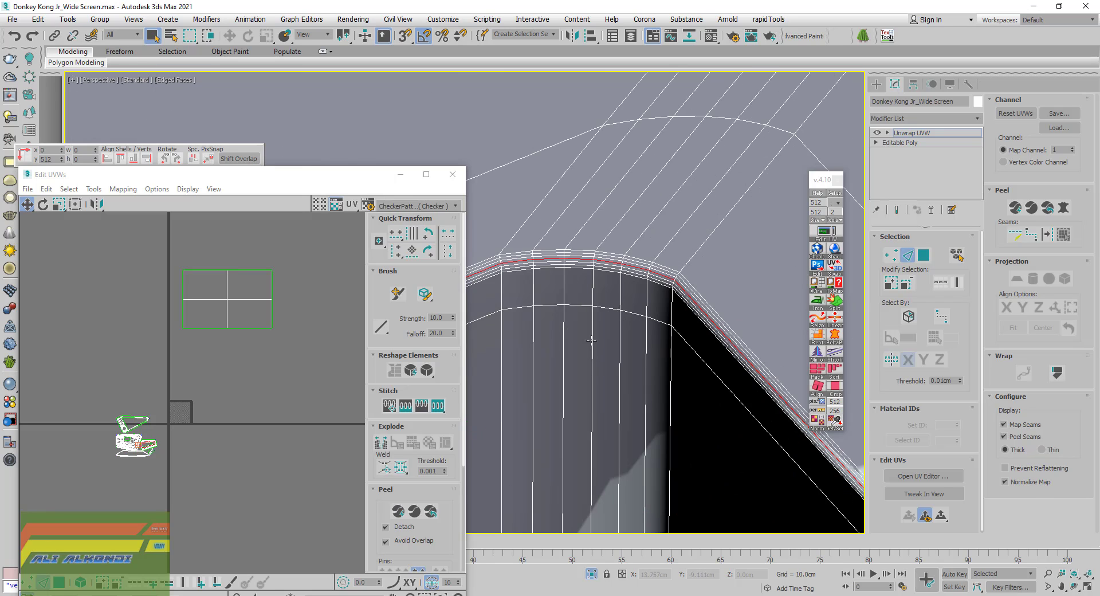
scroll(596, 307, up, 1)
scroll(593, 318, up, 2)
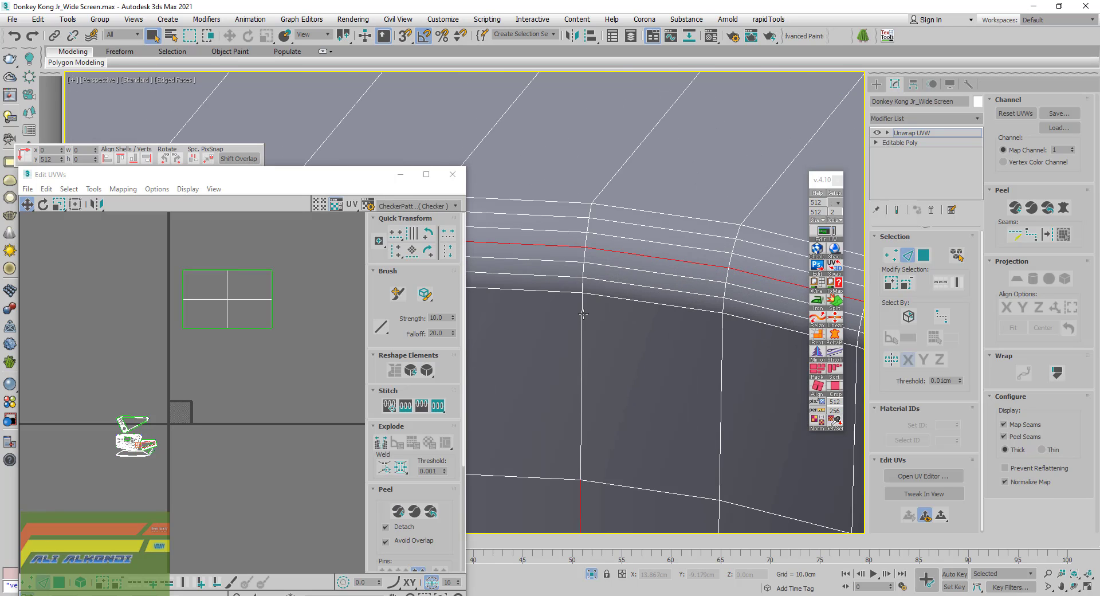
ctrl+click(584, 309)
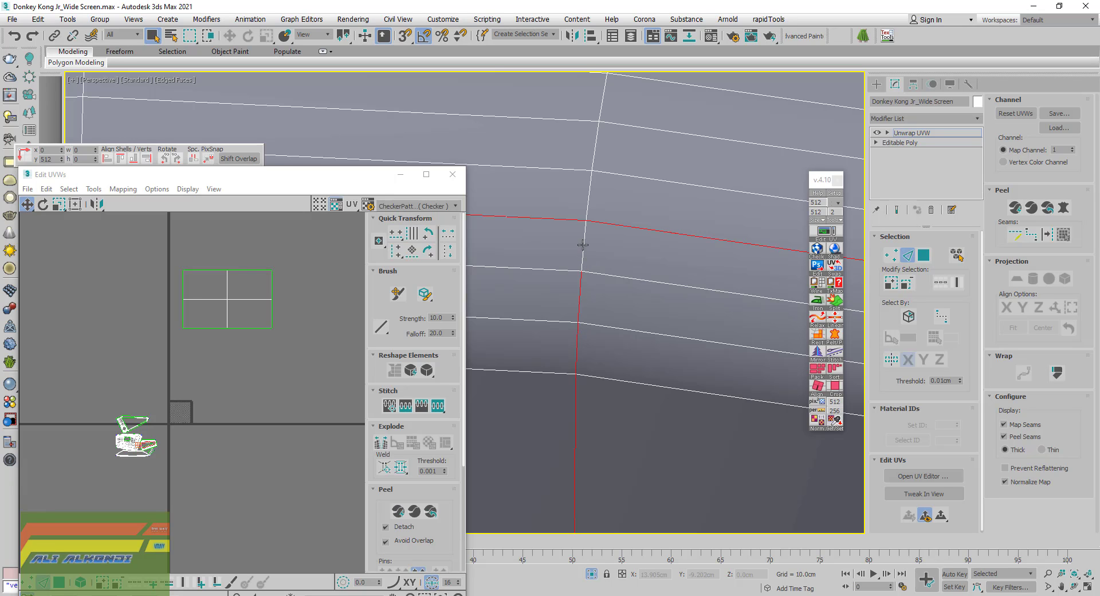
scroll(590, 246, down, 2)
scroll(616, 249, down, 2)
scroll(618, 248, down, 2)
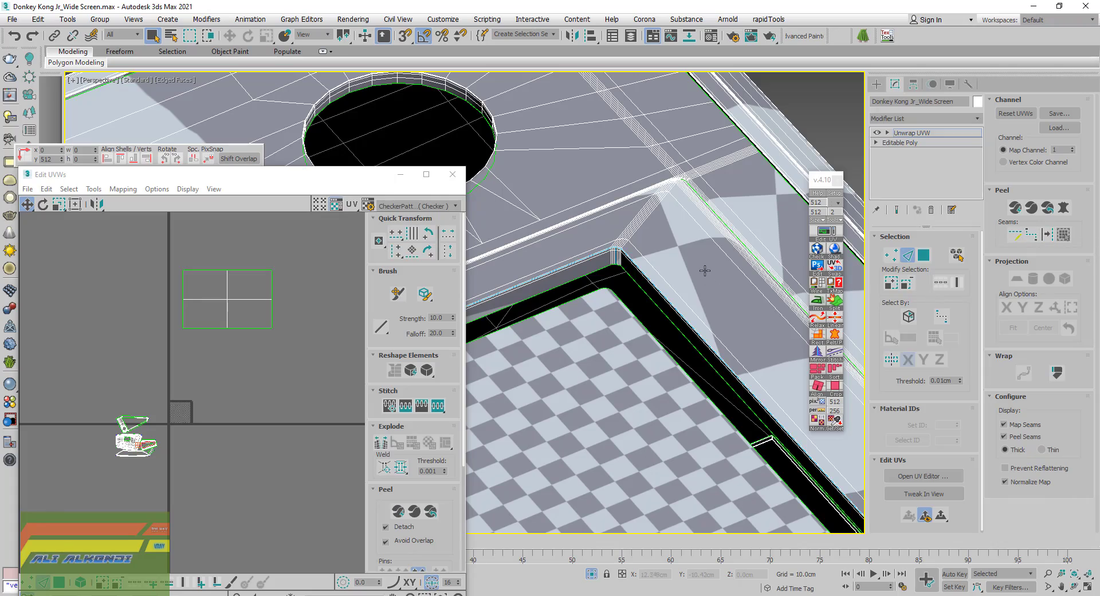
scroll(690, 273, down, 3)
scroll(691, 273, down, 3)
mouse_move(691, 273)
alt+middle_down()
mouse_move(557, 276)
mouse_move(529, 261)
alt+middle_up()
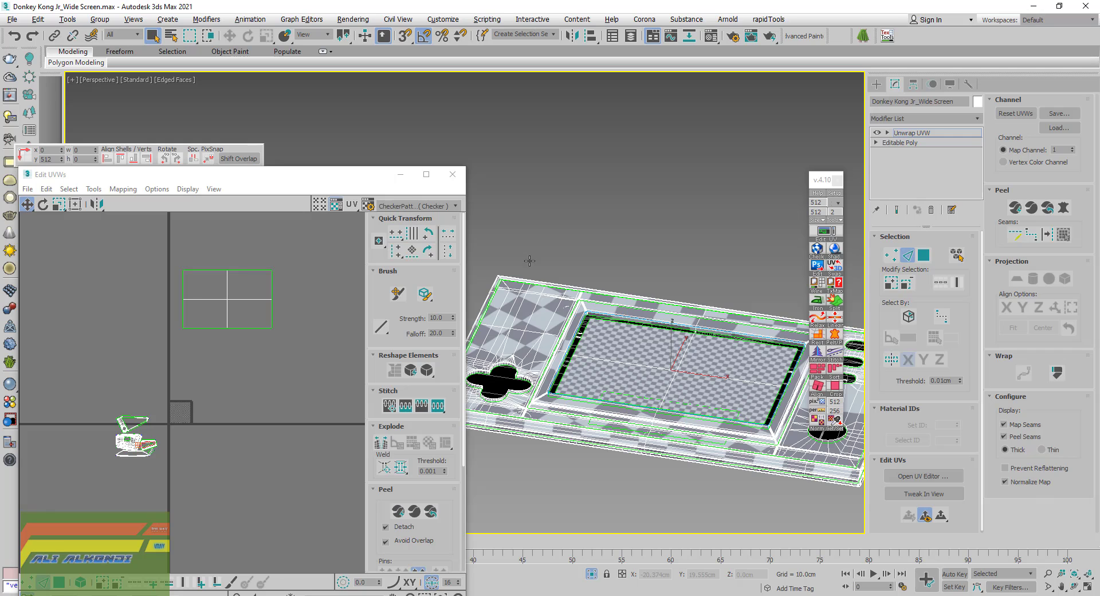
Select one bezel side face as a polygon and expand the selection to seams, covering the frame
alt+middle_drag(704, 328, 687, 319)
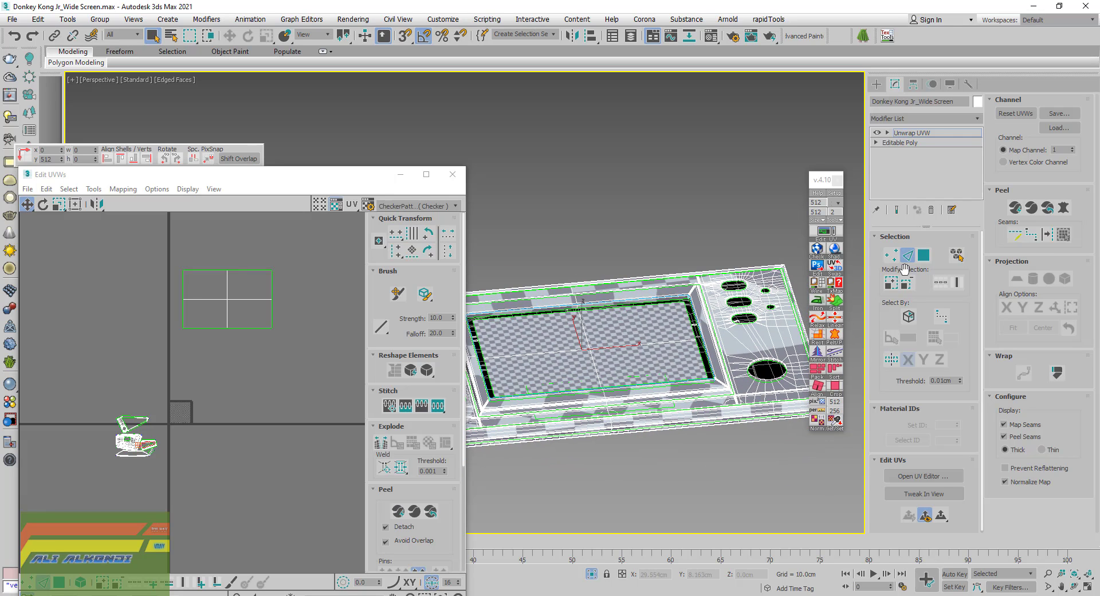
click(924, 256)
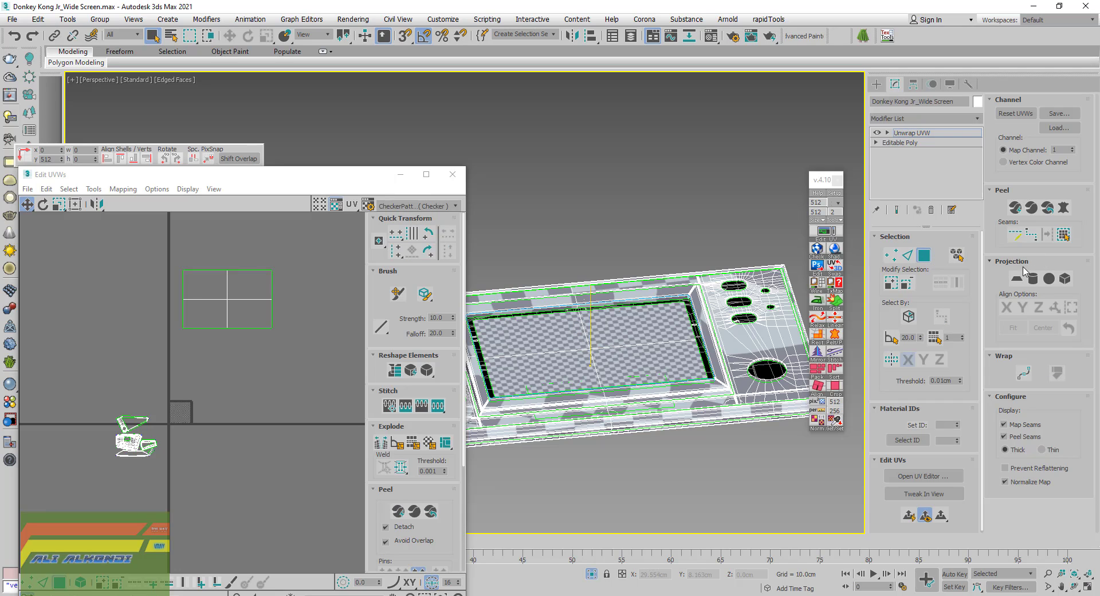
scroll(719, 356, up, 4)
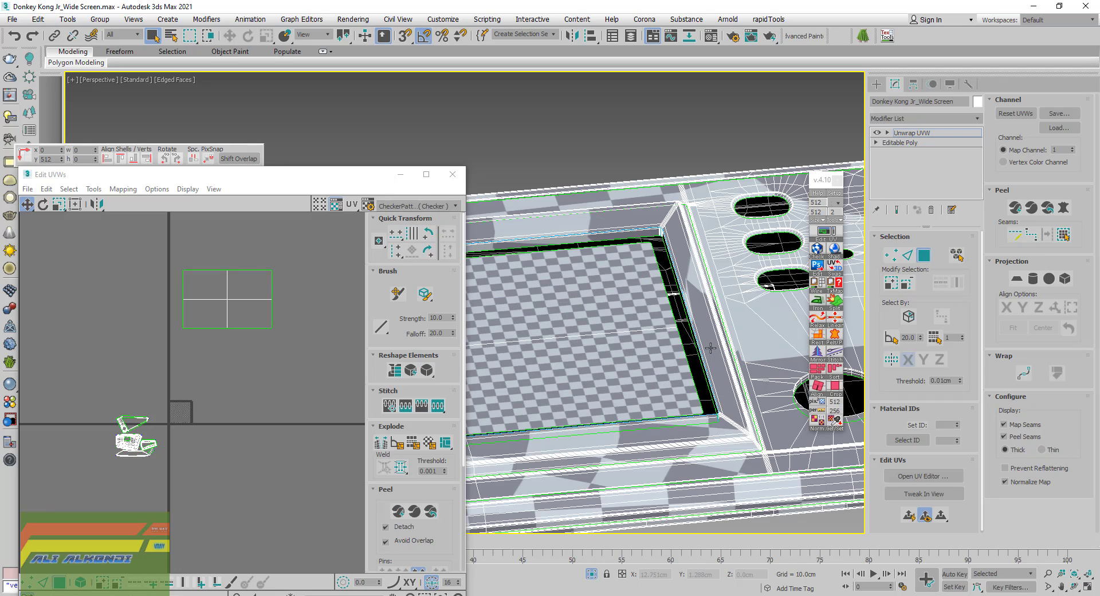
click(710, 342)
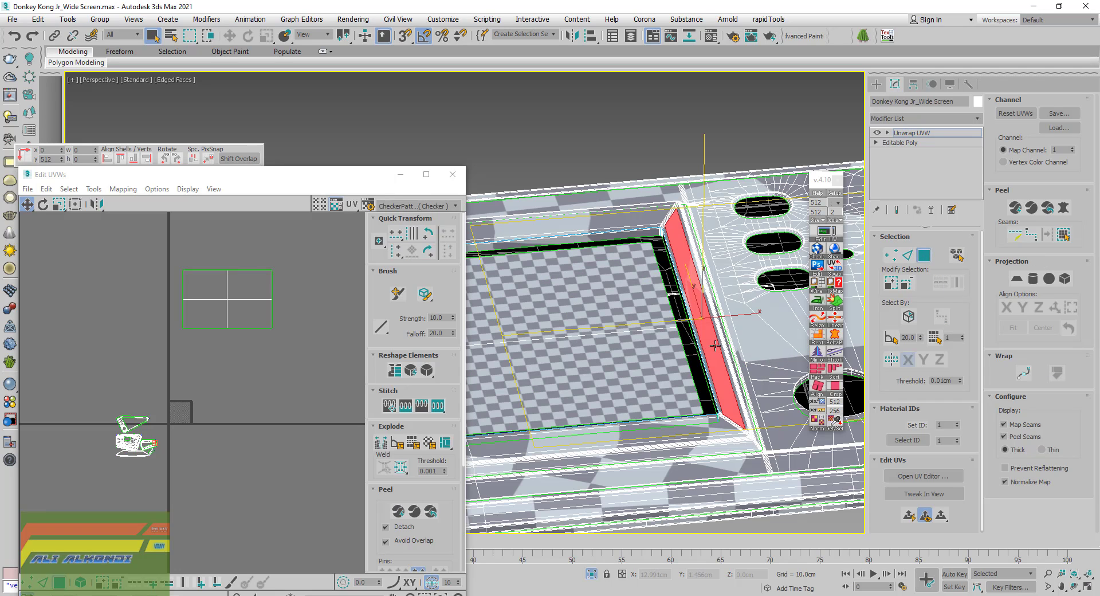
click(1065, 236)
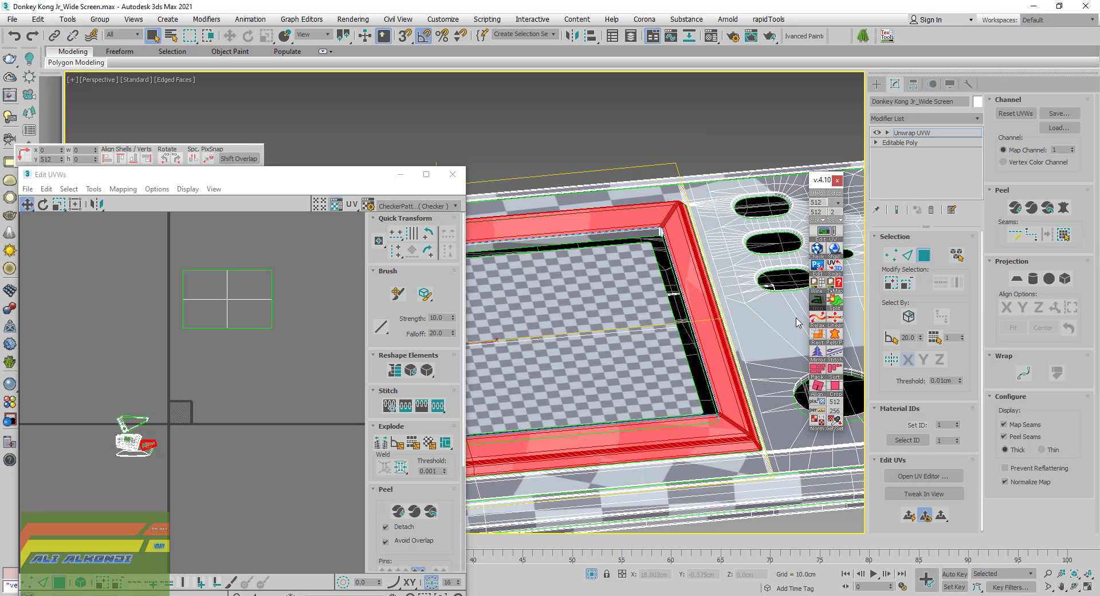
Zoom into the UV editor and marquee-select the entire frame UV island
scroll(189, 424, up, 2)
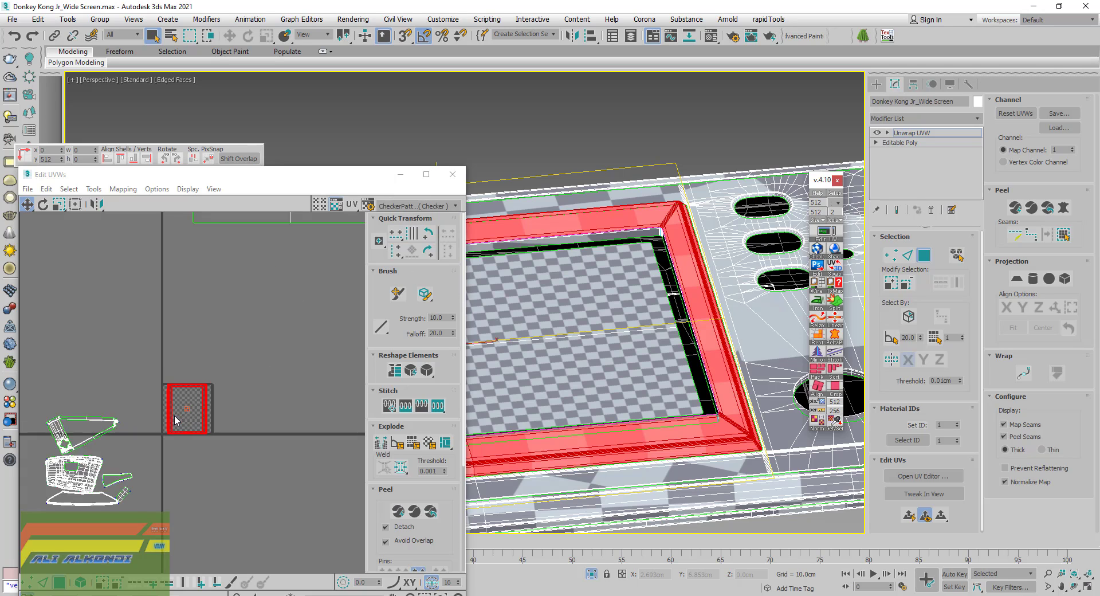
scroll(179, 420, up, 5)
scroll(202, 424, up, 2)
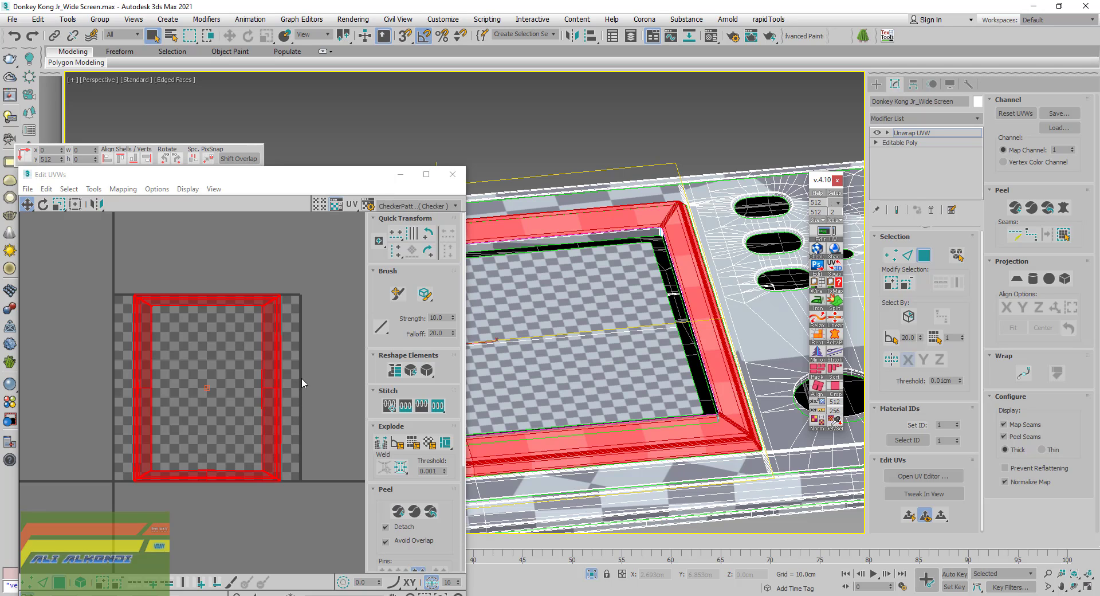
click(253, 408)
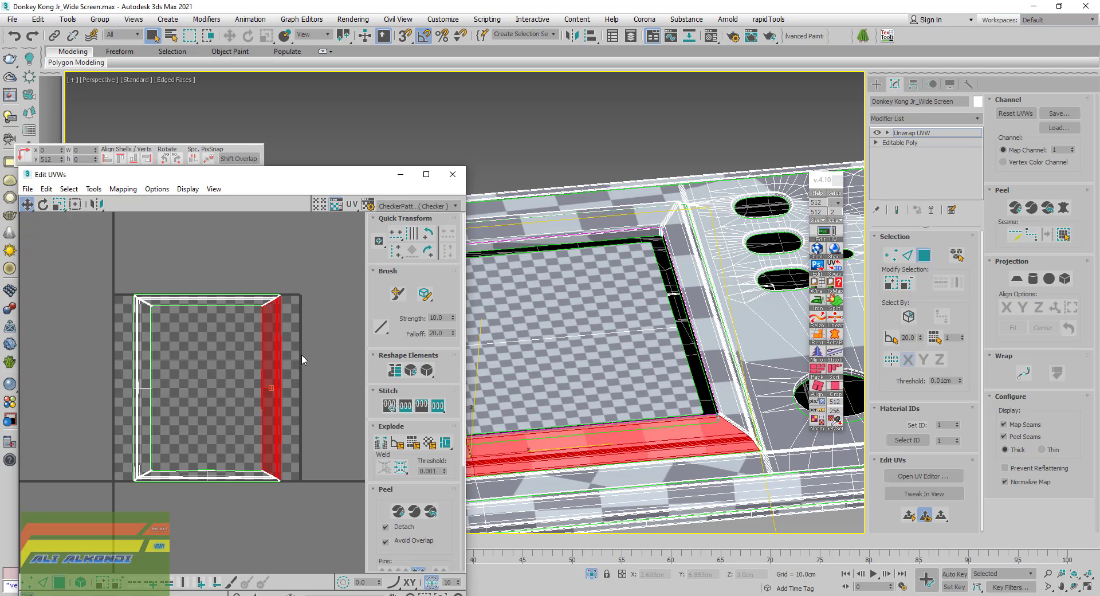
drag(82, 254, 339, 539)
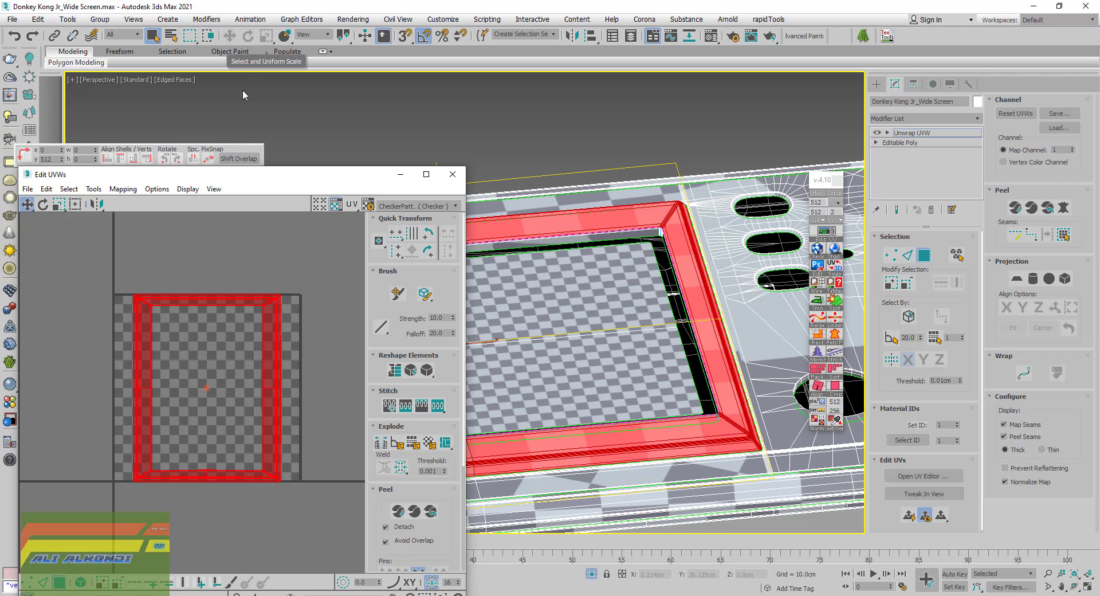
Rotate the frame's UV island by about -95°
click(43, 204)
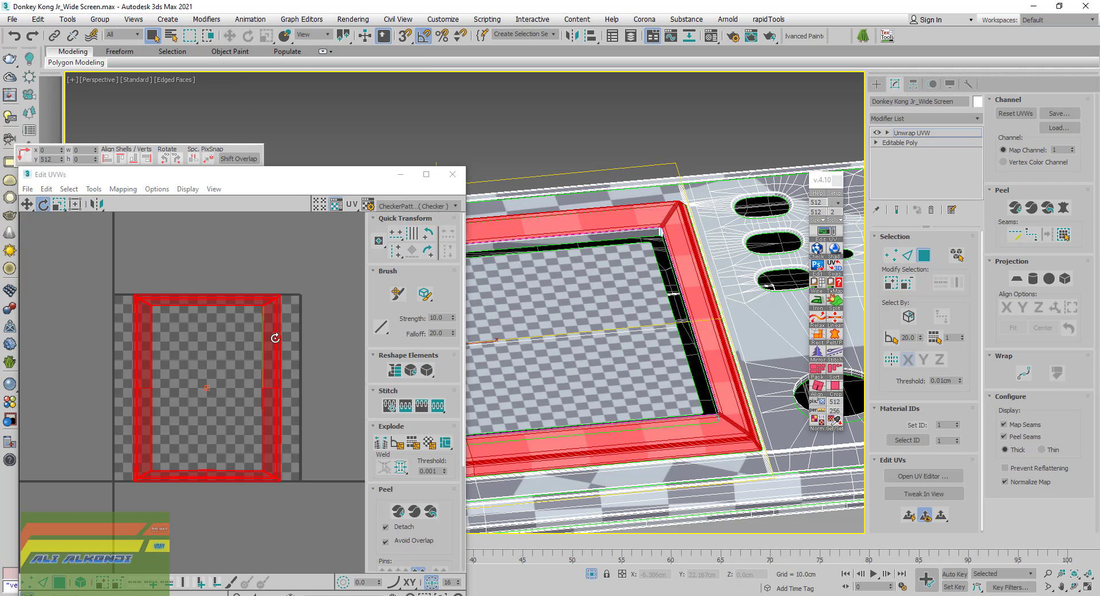
mouse_move(282, 315)
mouse_down()
mouse_move(318, 491)
mouse_move(314, 473)
mouse_up()
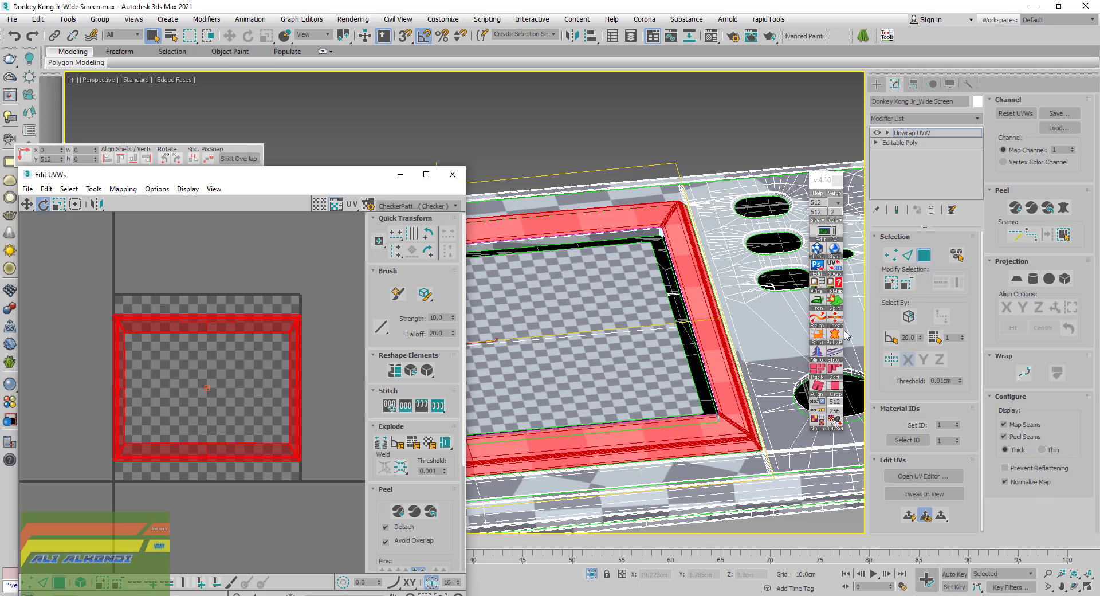
click(819, 320)
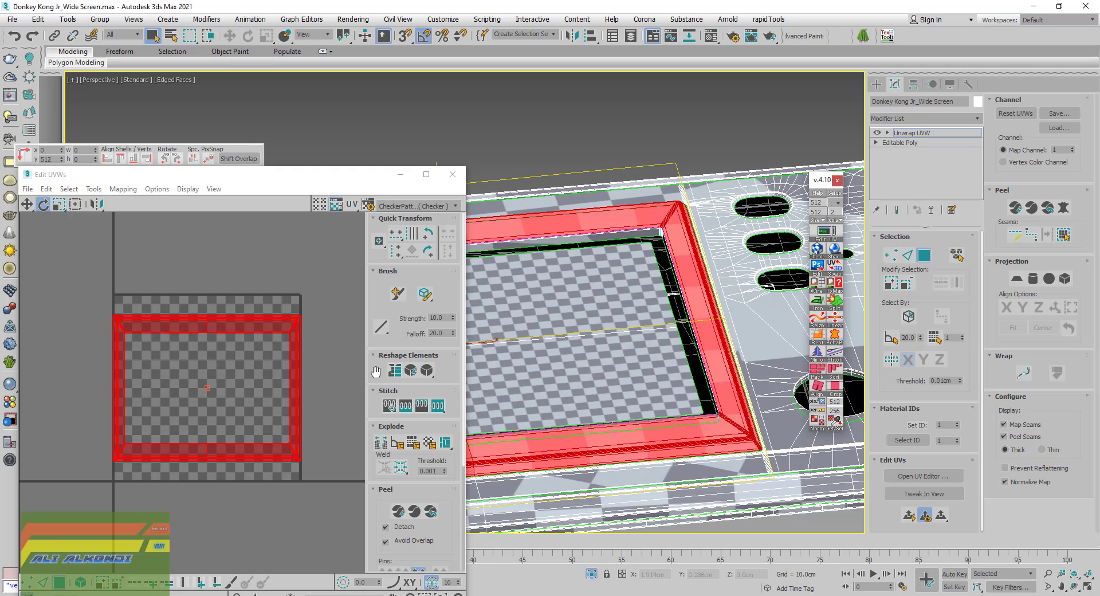
scroll(291, 339, up, 4)
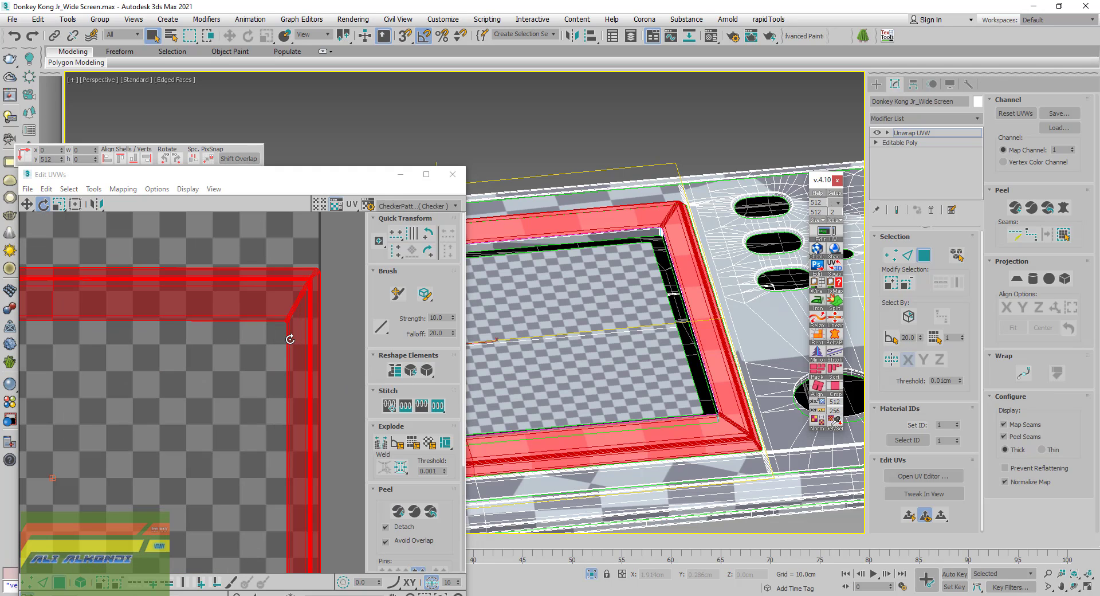
scroll(290, 339, down, 1)
scroll(290, 339, down, 3)
click(240, 184)
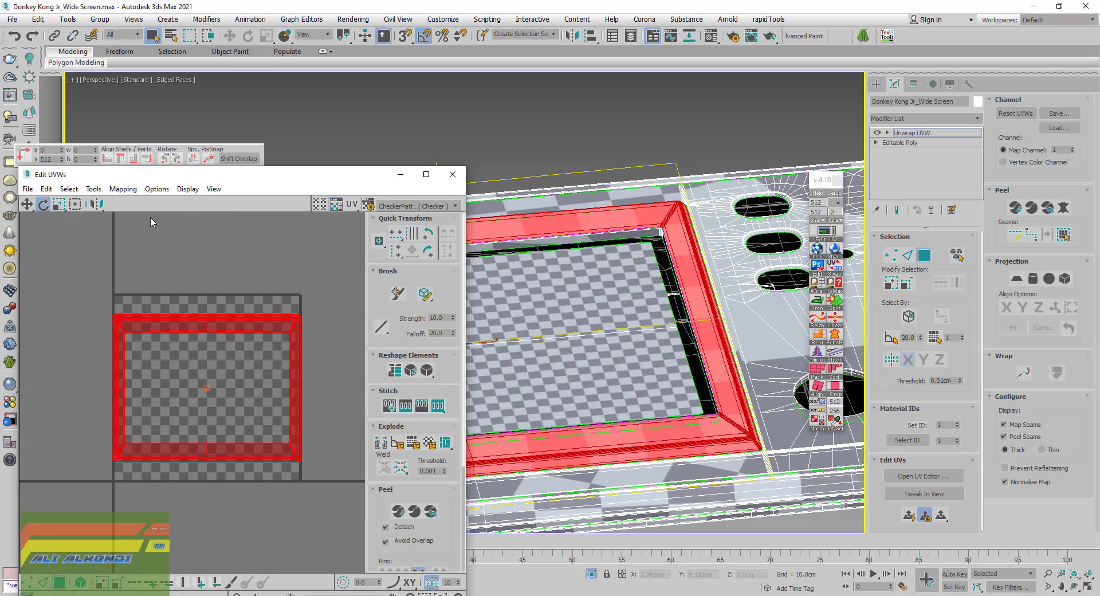
Scale the frame island up to roughly double its size
click(65, 202)
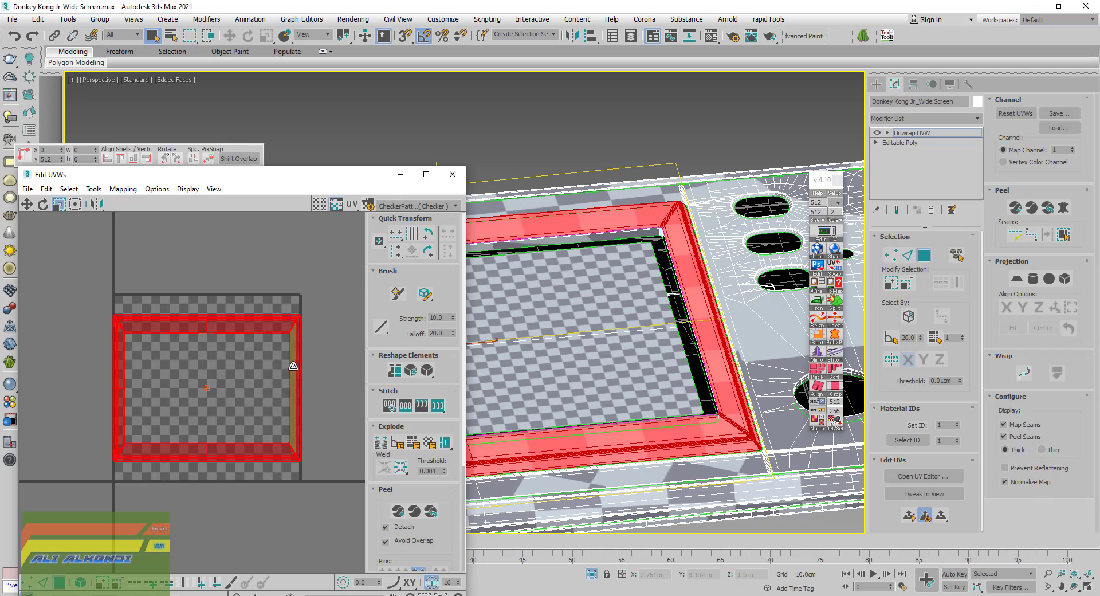
drag(292, 365, 277, 289)
scroll(231, 395, down, 3)
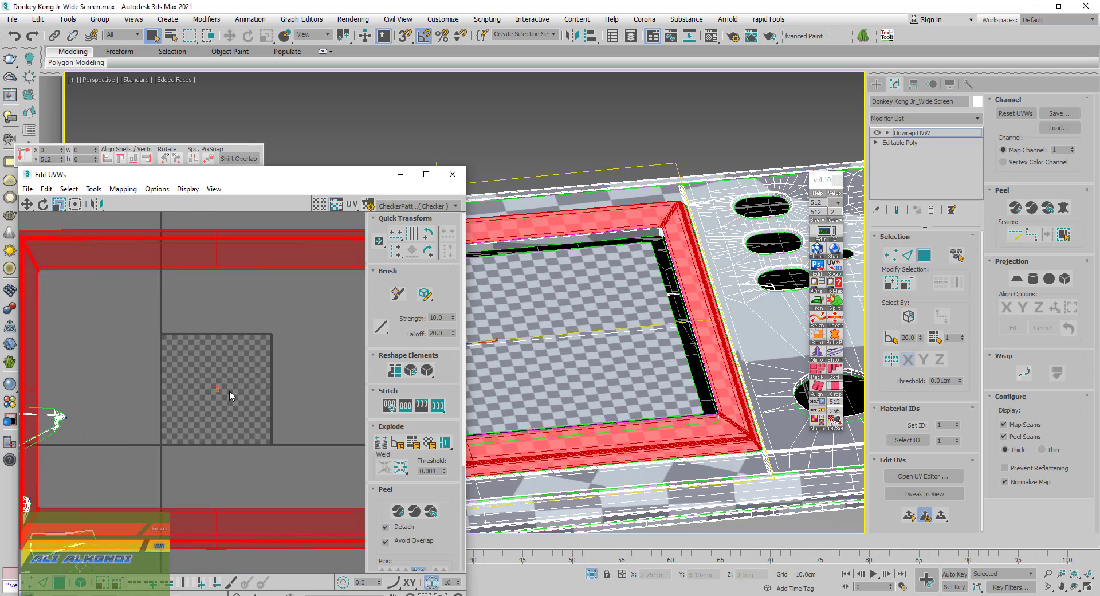
scroll(231, 396, down, 3)
middle_drag(275, 407, 247, 404)
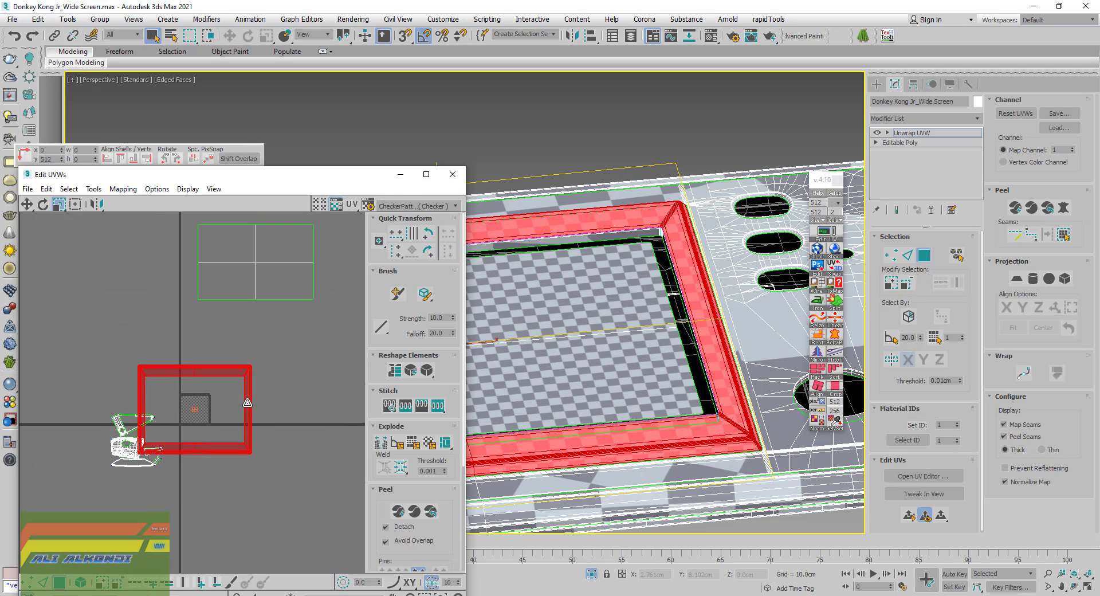
mouse_move(247, 403)
mouse_down()
mouse_move(236, 359)
mouse_move(243, 374)
mouse_up()
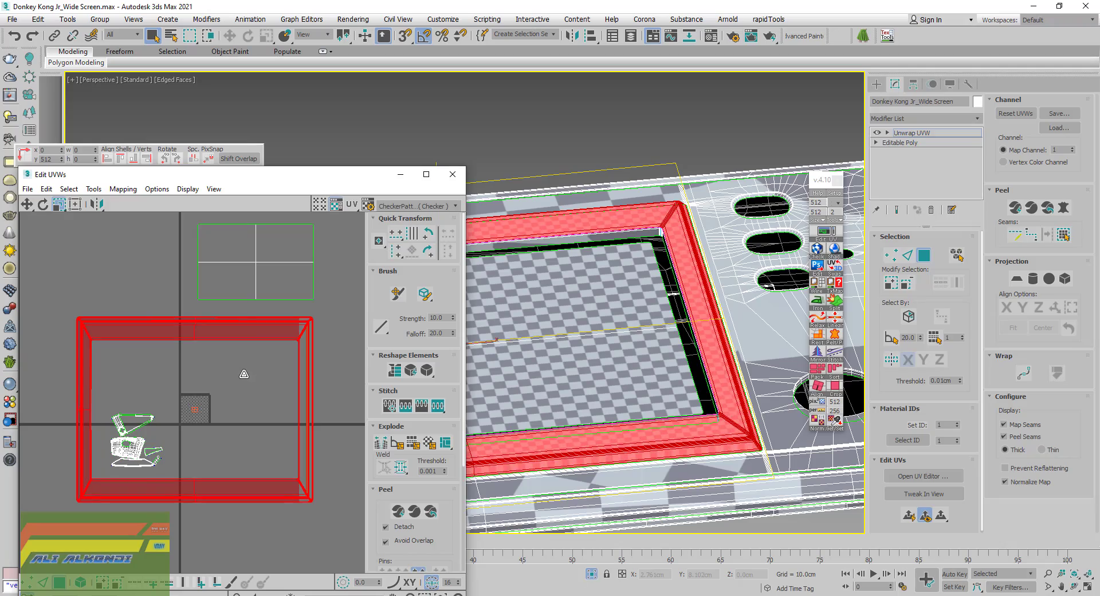
scroll(721, 433, up, 3)
scroll(706, 436, up, 3)
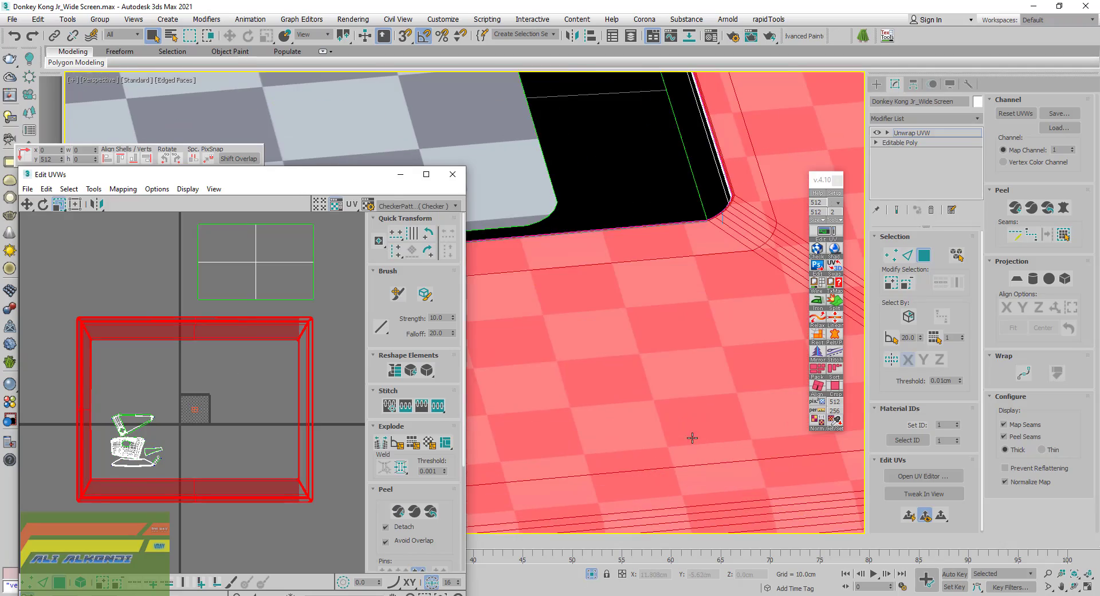
scroll(692, 437, down, 5)
mouse_move(693, 438)
alt+middle_down()
mouse_move(646, 368)
mouse_move(670, 402)
alt+middle_up()
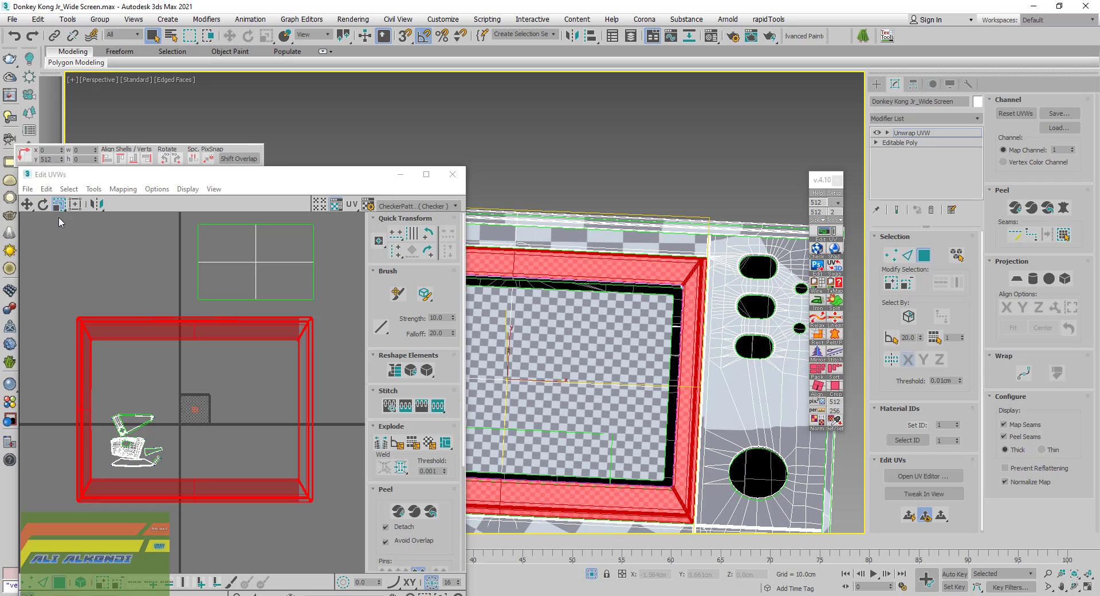
scroll(69, 310, down, 2)
scroll(69, 310, down, 2)
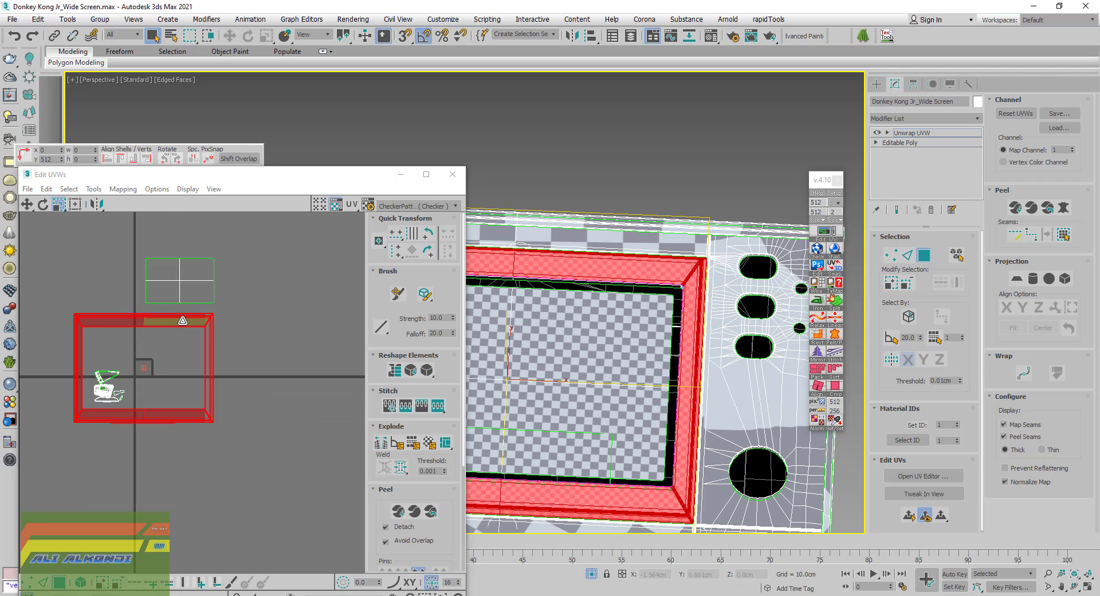
Drag the frame's UV shell to the upper right of the layout
click(133, 177)
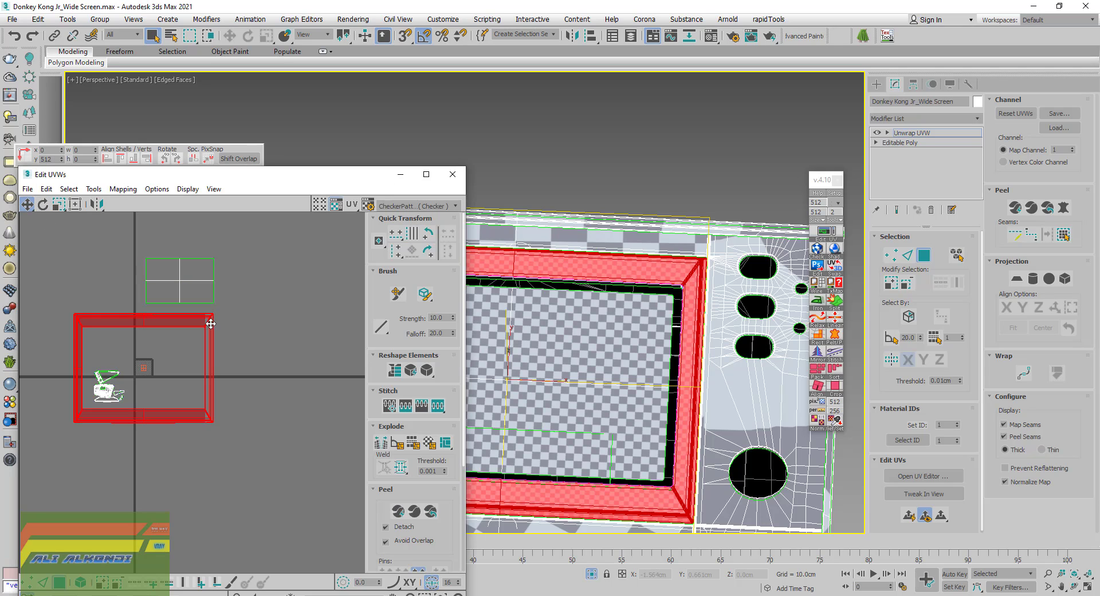
mouse_move(211, 323)
mouse_down()
mouse_move(358, 224)
mouse_move(358, 236)
mouse_up()
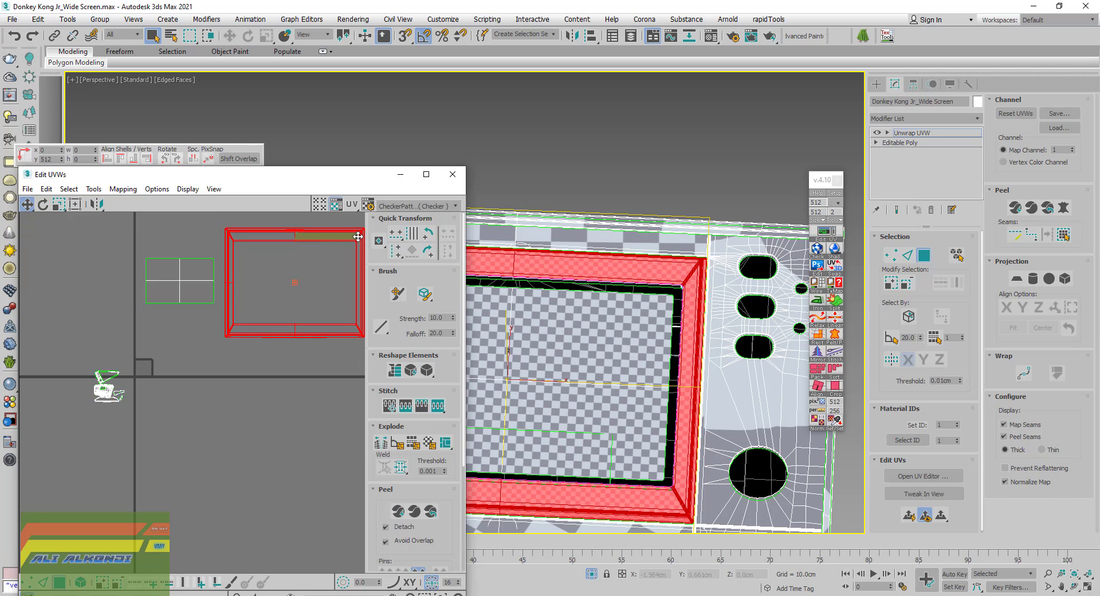
scroll(668, 473, down, 5)
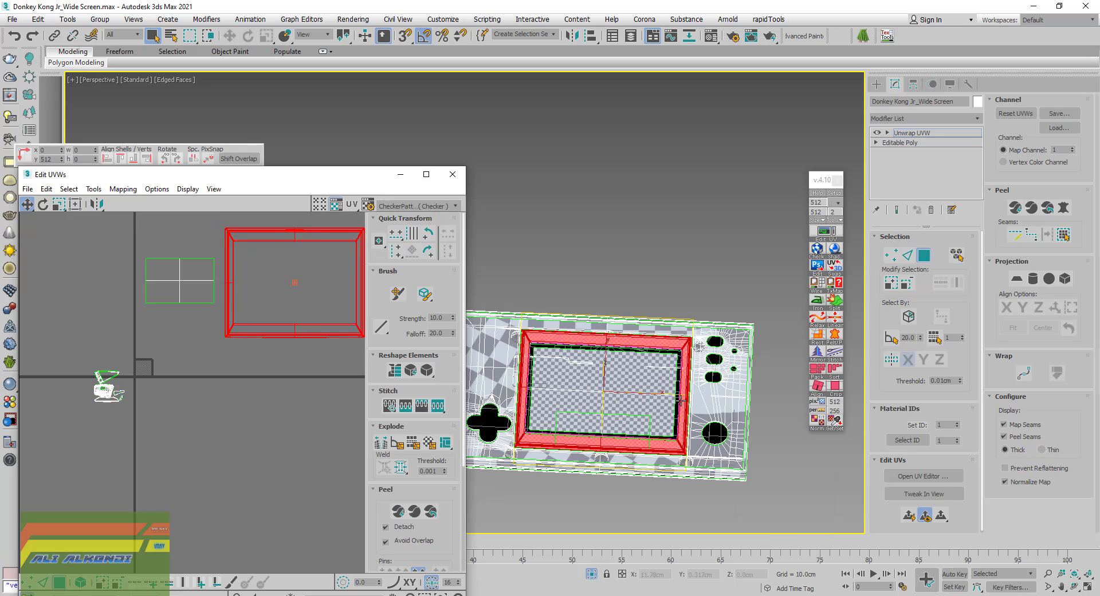
mouse_move(668, 474)
alt+middle_down()
mouse_move(561, 295)
mouse_move(727, 355)
alt+middle_up()
scroll(633, 368, up, 5)
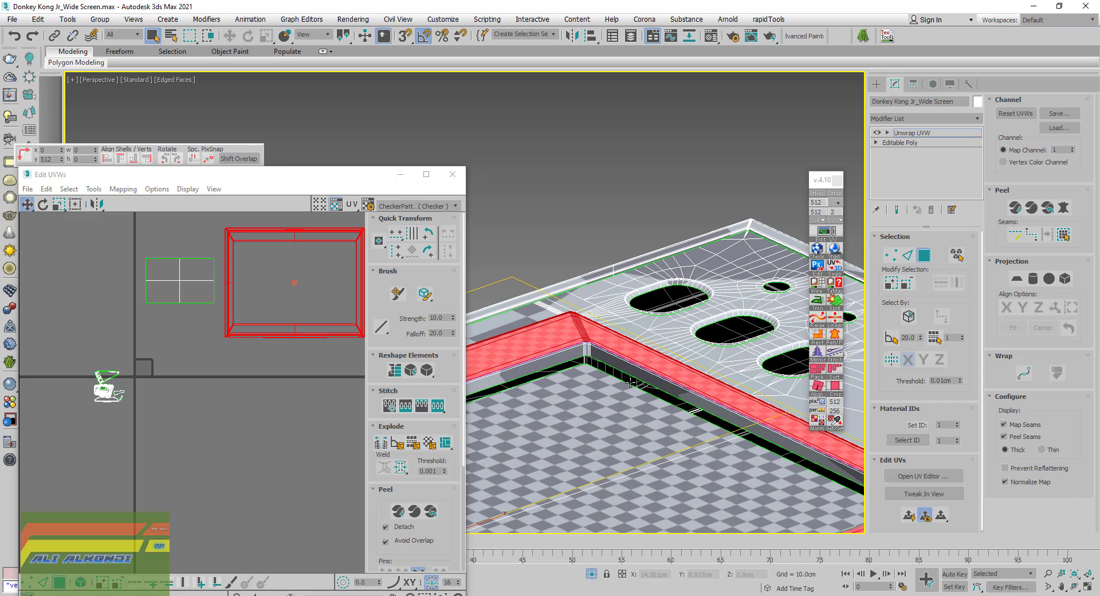
Select an inner wall face, expand it to the seams, and iron it into a straight strip
scroll(631, 383, up, 2)
click(663, 379)
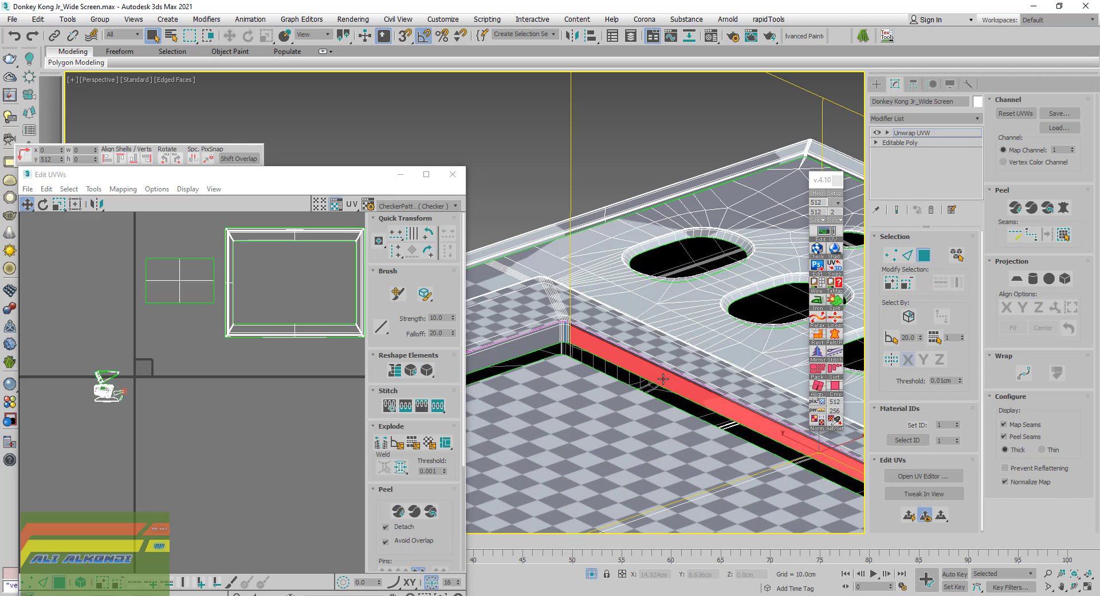
click(1064, 235)
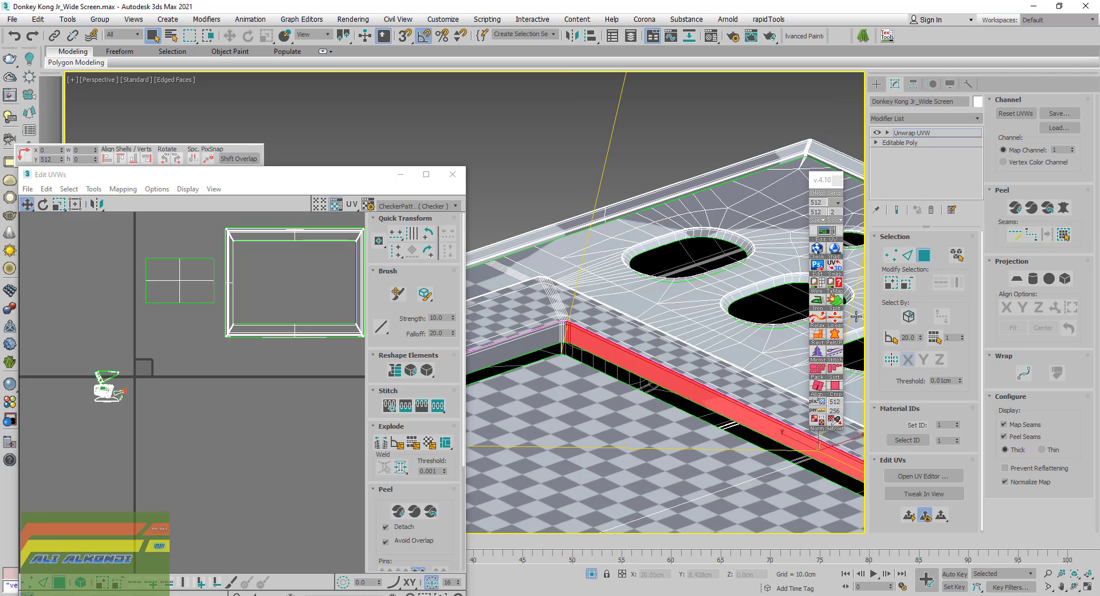
click(817, 301)
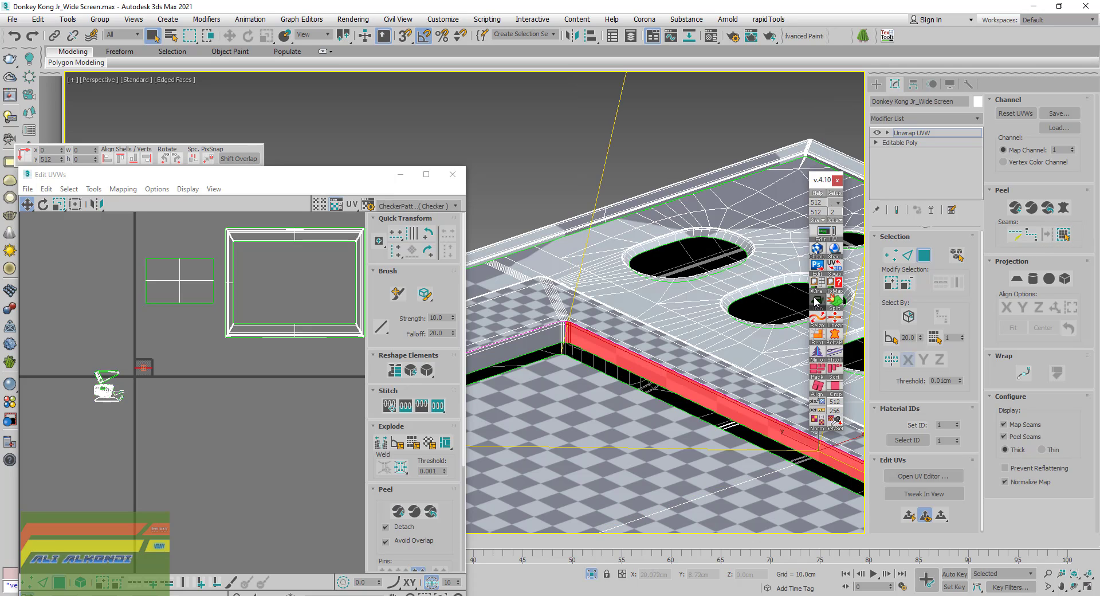
scroll(144, 367, up, 5)
scroll(193, 368, up, 5)
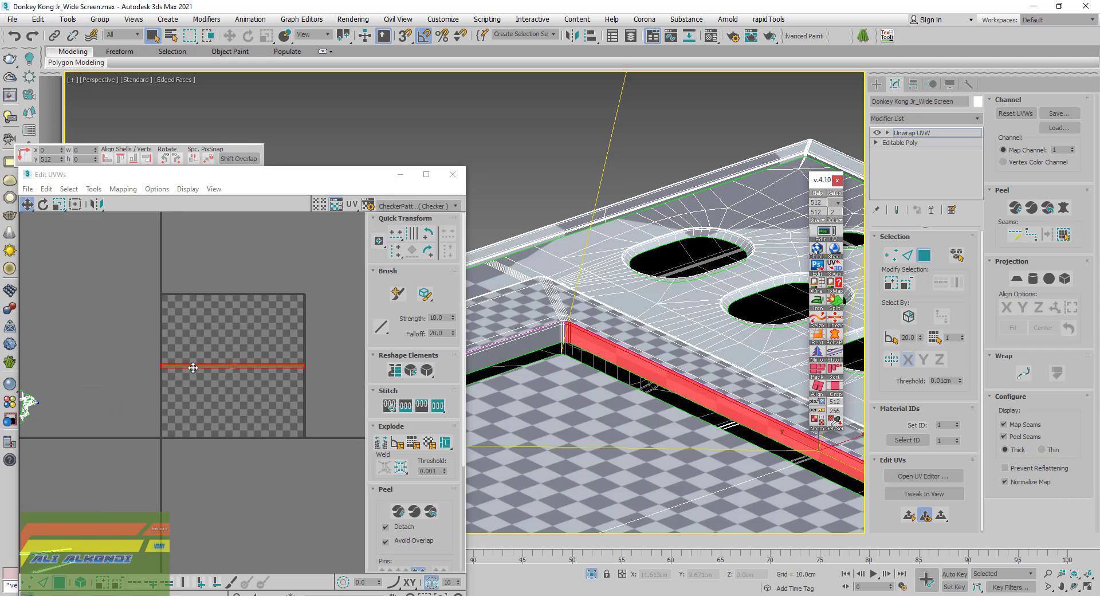
scroll(193, 367, up, 3)
scroll(467, 343, down, 5)
scroll(467, 343, down, 4)
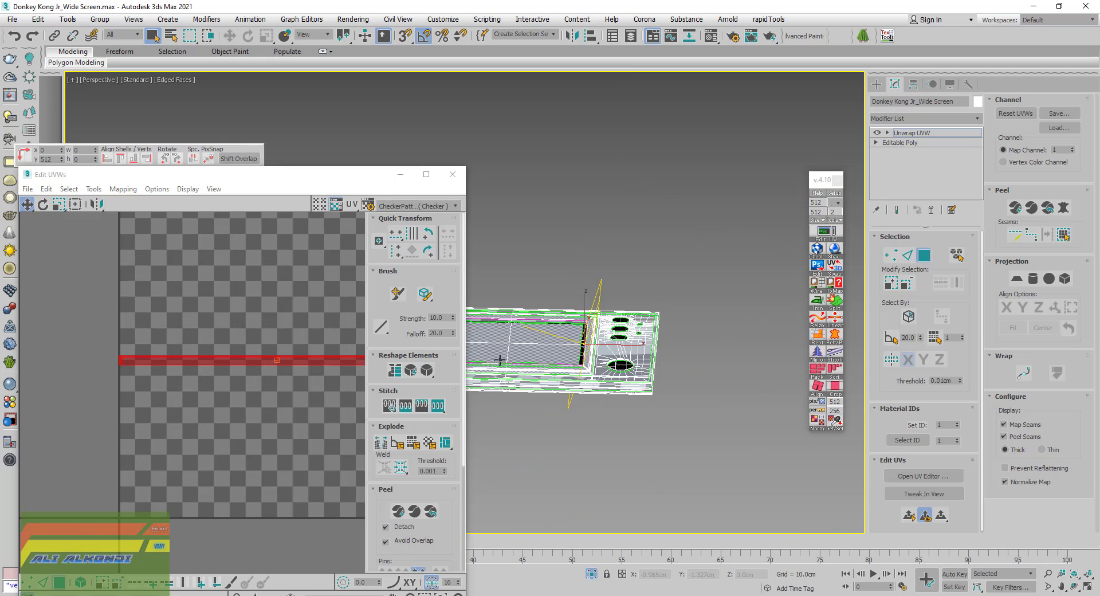
scroll(467, 343, down, 2)
scroll(599, 383, up, 2)
scroll(561, 366, up, 3)
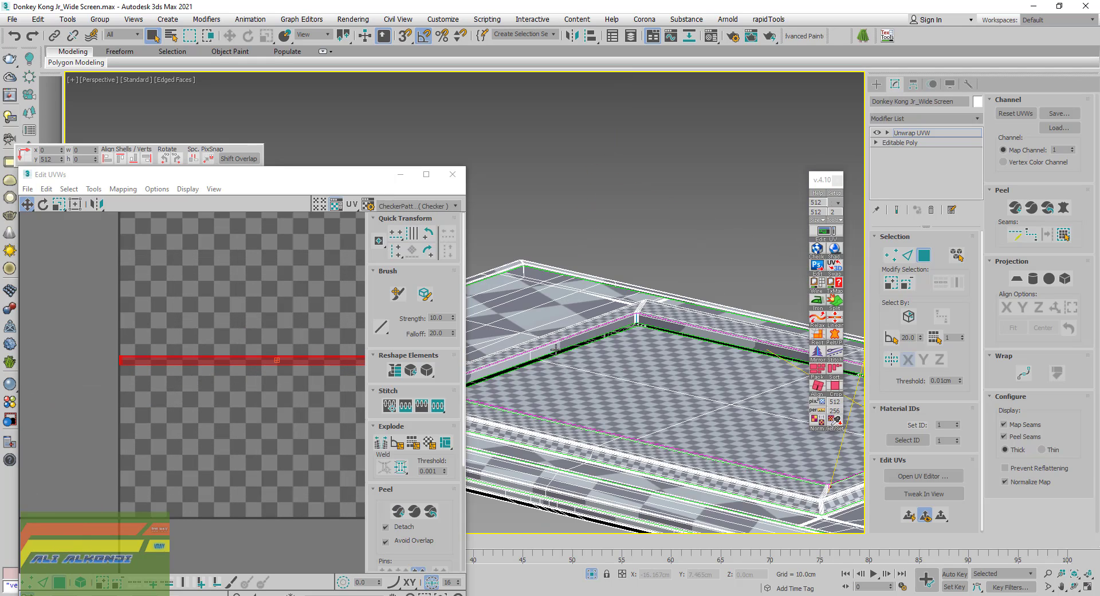
scroll(555, 349, up, 3)
Flatten another selected inner wall face into the straight strip with Iron
click(553, 348)
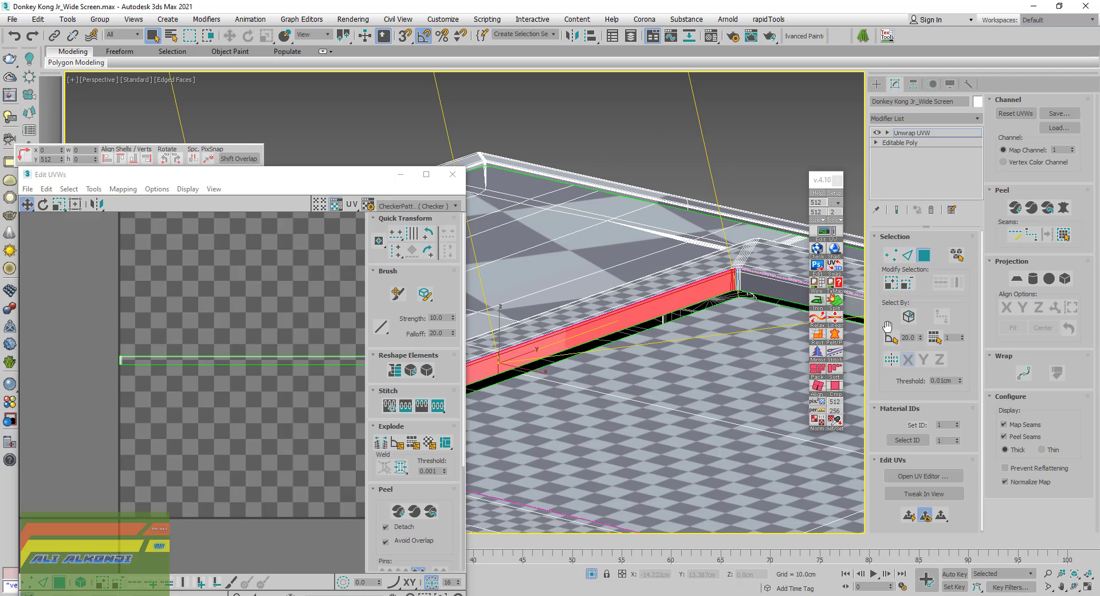
click(822, 303)
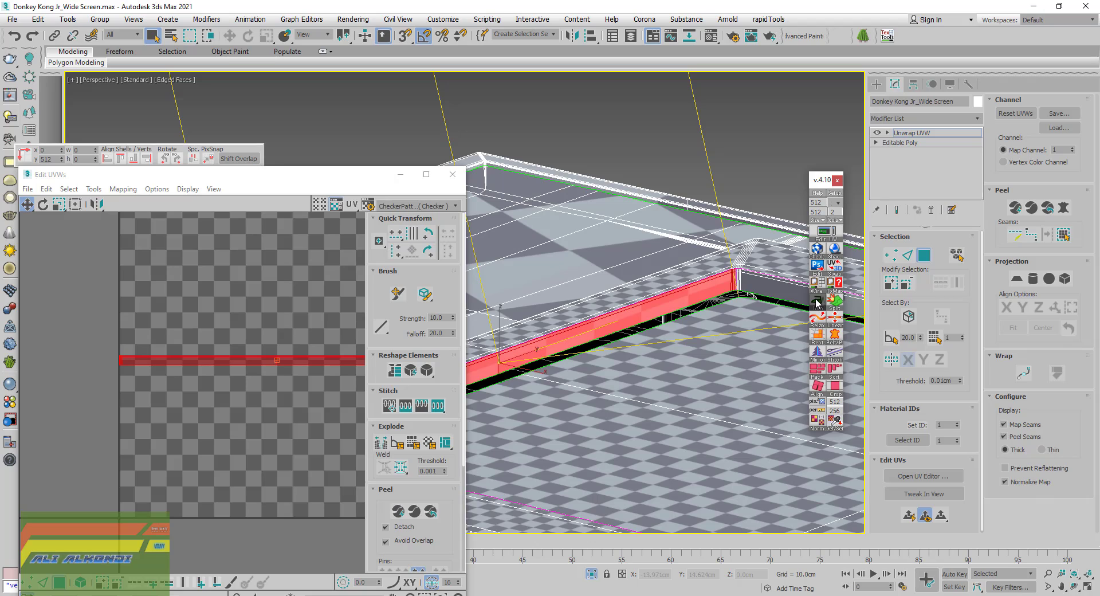
scroll(714, 365, down, 4)
alt+middle_drag(715, 365, 633, 336)
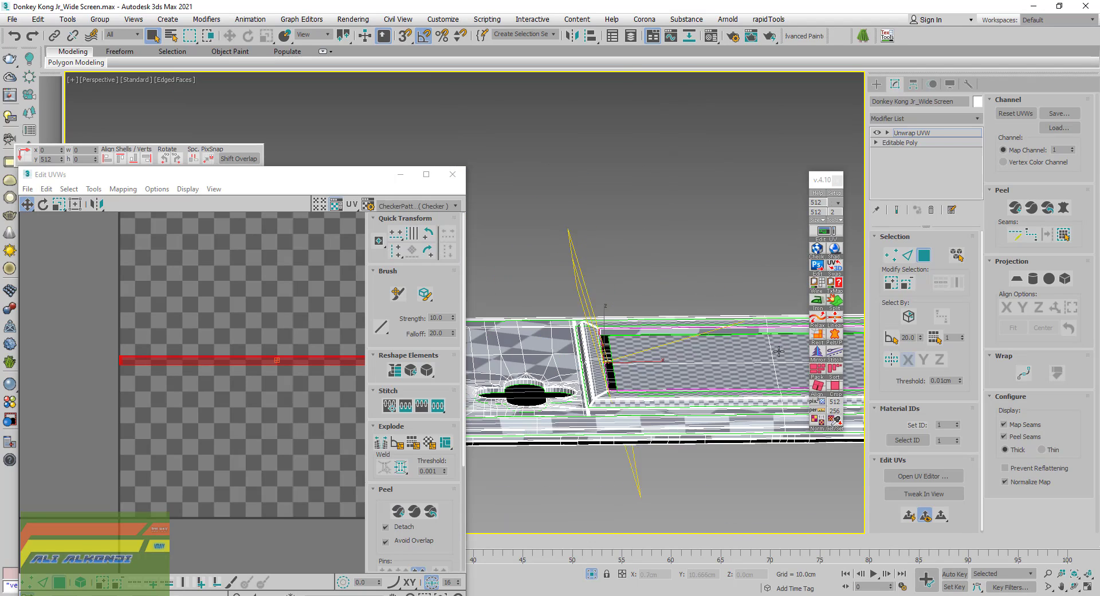
scroll(633, 337, up, 3)
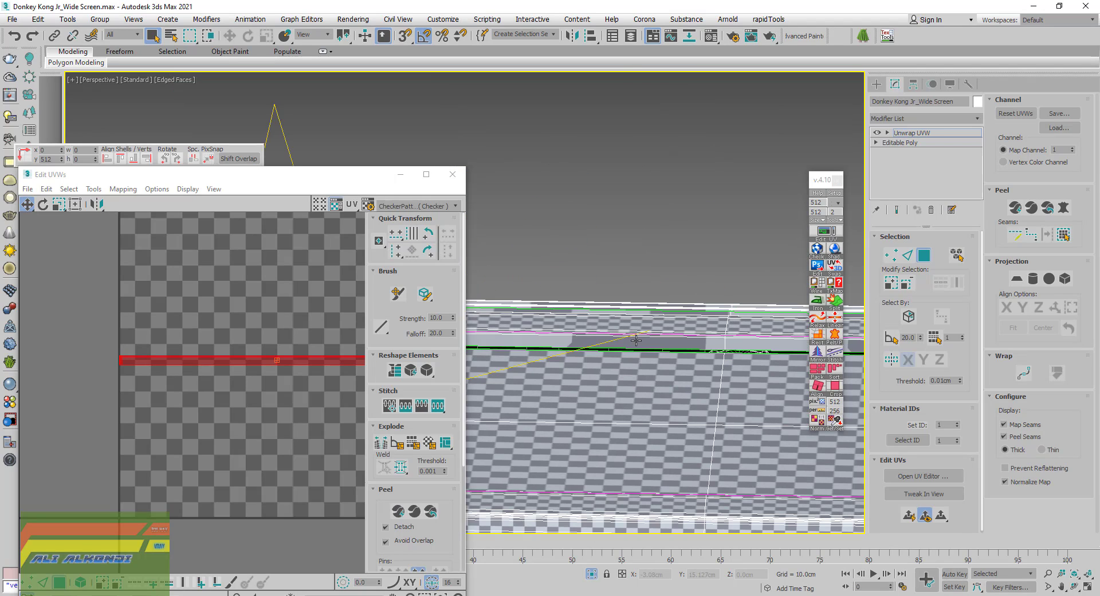
Grow the next wall strip's selection to its seams, straighten it, and select the whole strip's UVs
click(636, 341)
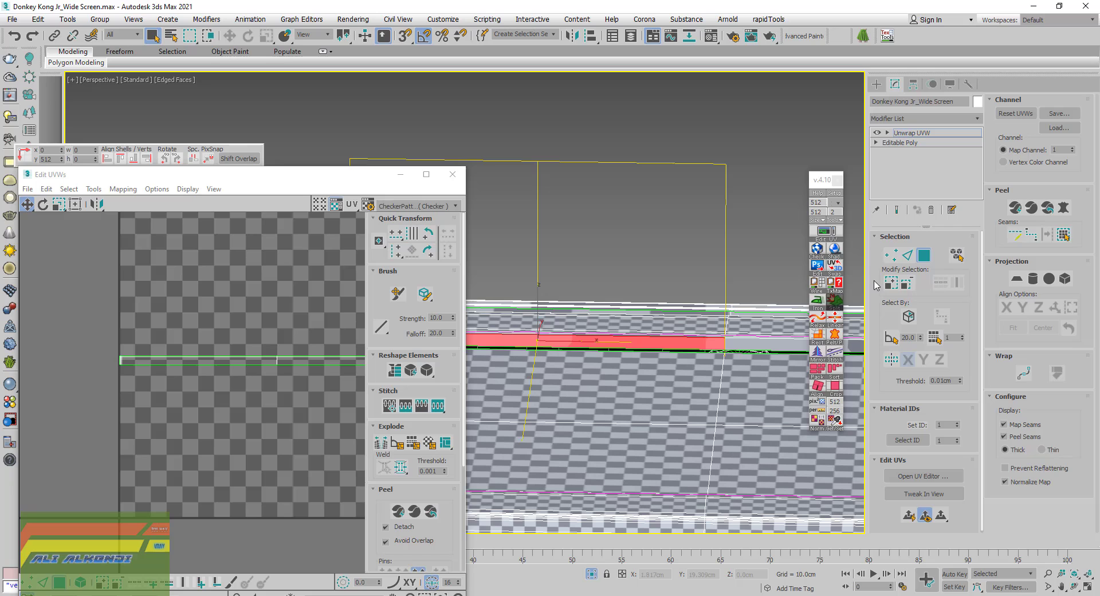
click(1063, 235)
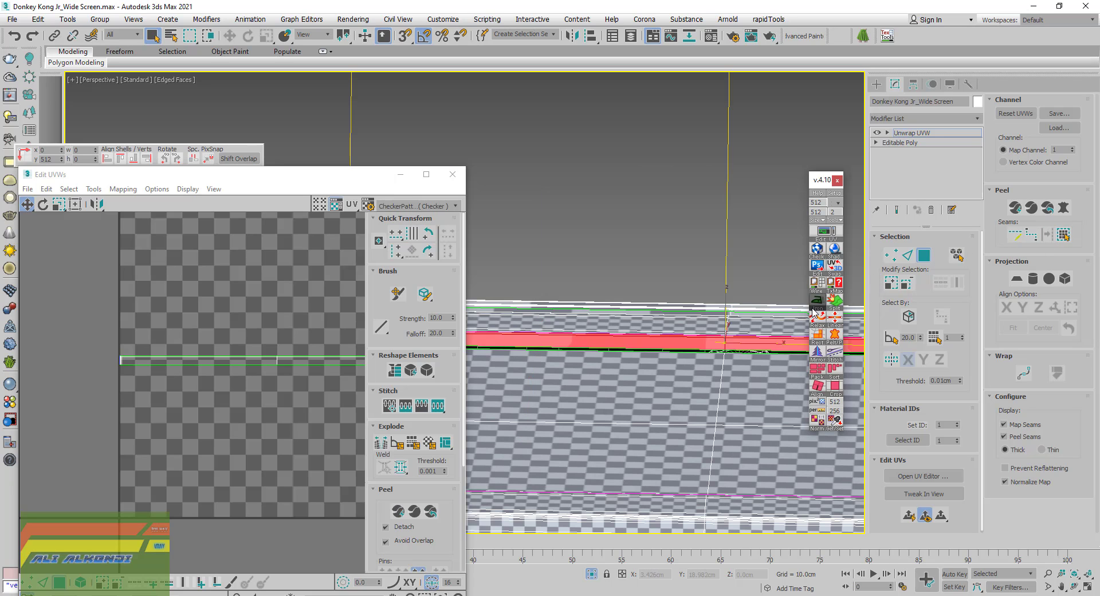
scroll(540, 394, down, 3)
scroll(539, 394, down, 2)
scroll(540, 394, down, 3)
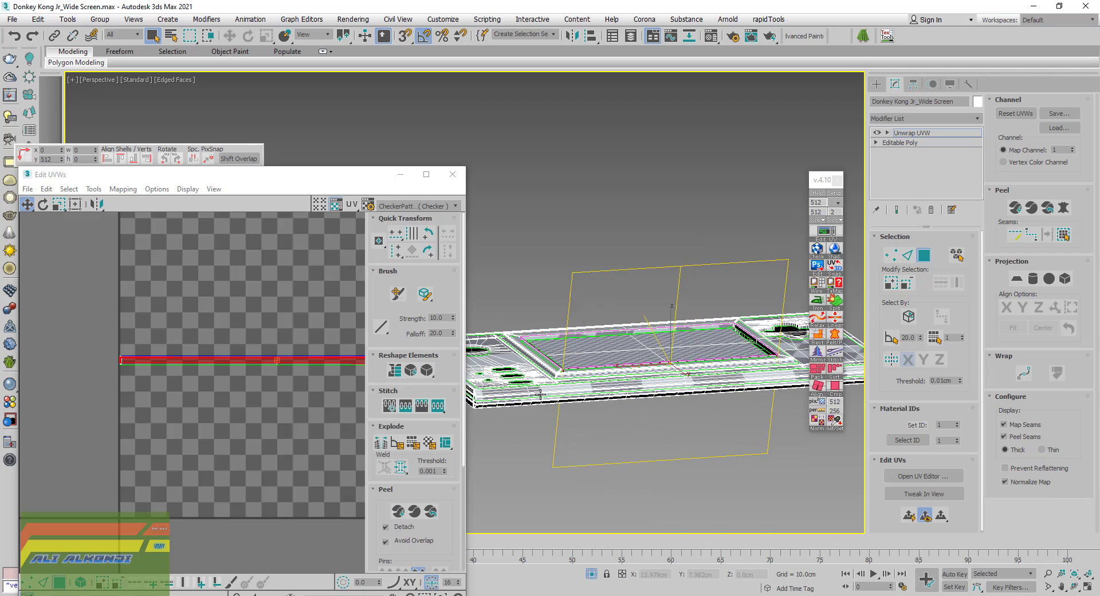
scroll(539, 394, up, 1)
scroll(571, 317, up, 3)
scroll(595, 318, up, 3)
scroll(613, 360, up, 2)
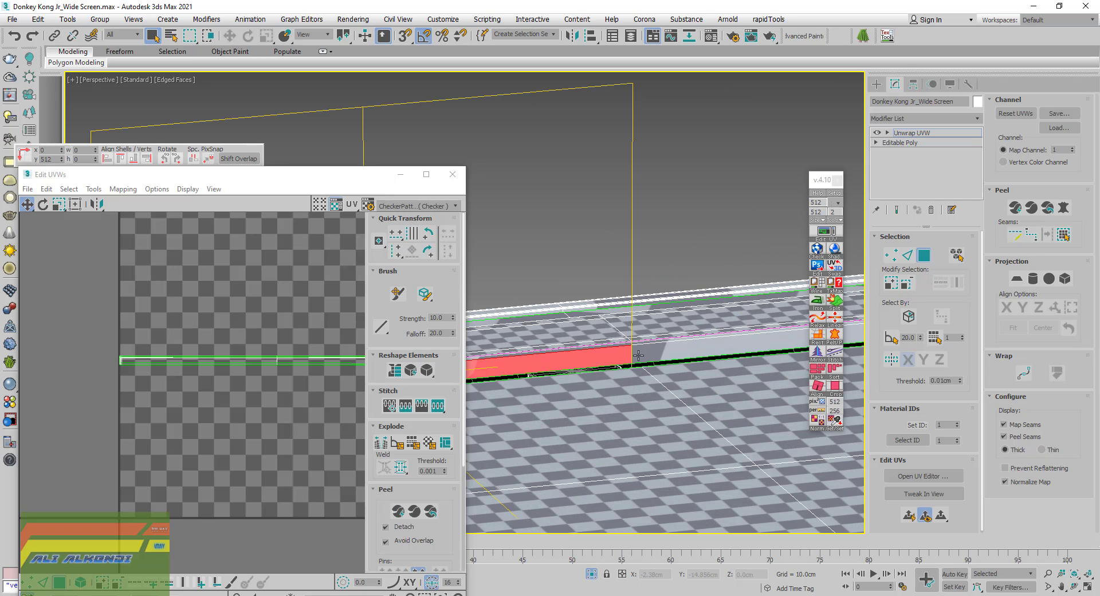
click(1069, 234)
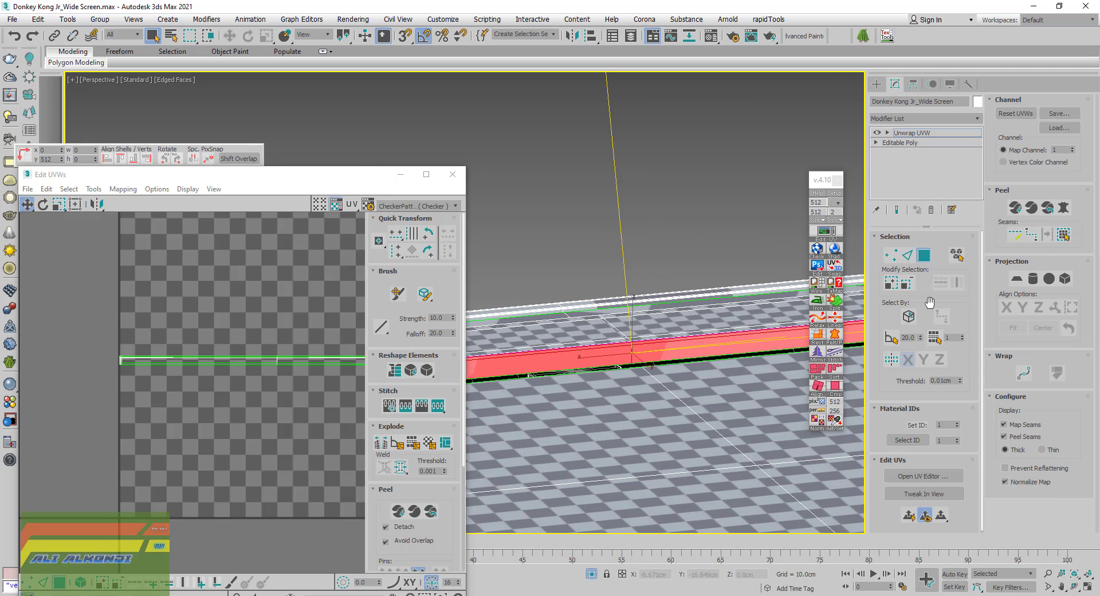
click(819, 303)
middle_drag(128, 413, 86, 412)
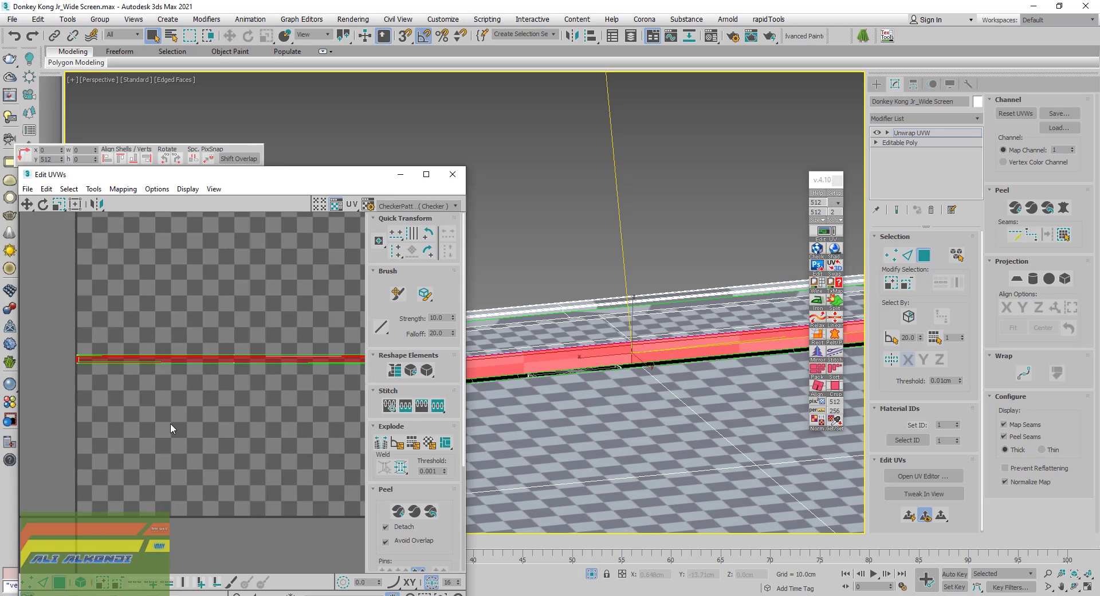
click(247, 442)
scroll(644, 348, down, 5)
Stretch the wall strip's UVs into a taller band with Freeform Mode
alt+middle_drag(645, 348, 576, 345)
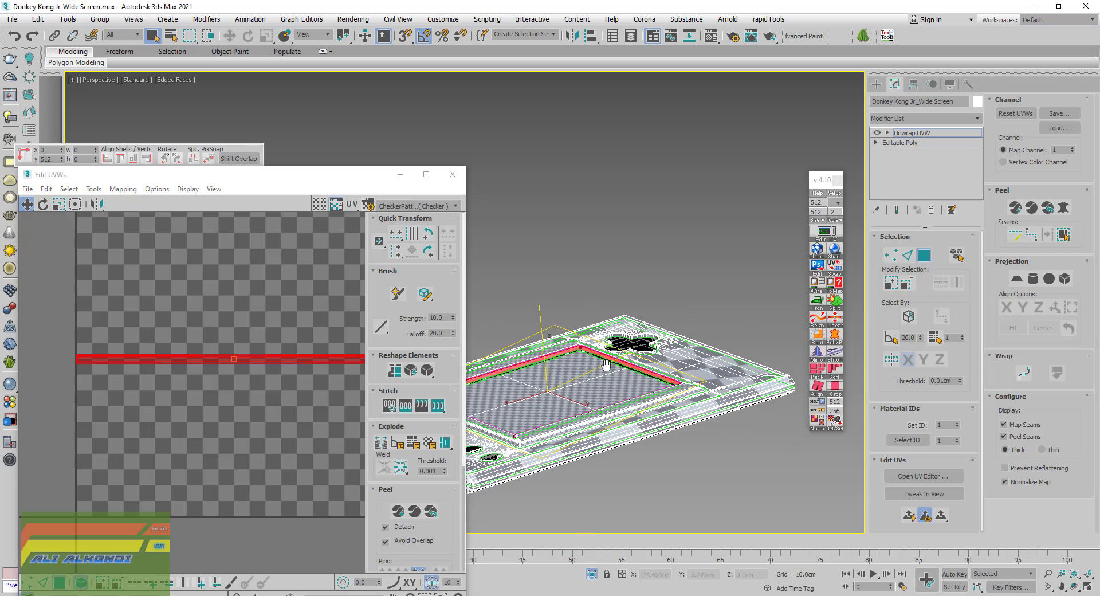
scroll(575, 345, up, 5)
scroll(576, 346, up, 3)
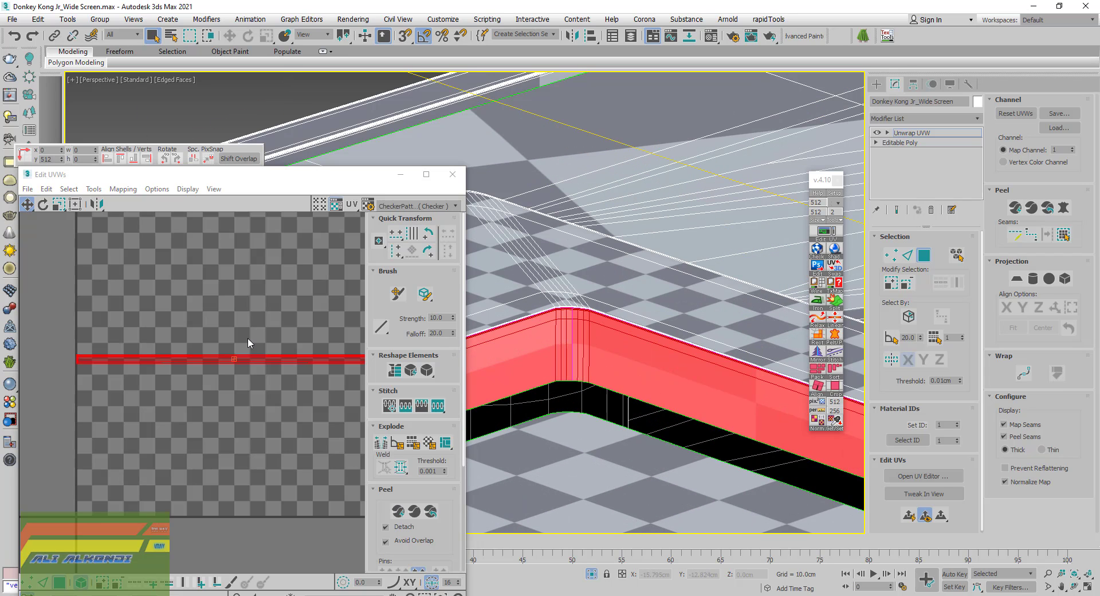
click(58, 204)
mouse_move(265, 327)
mouse_down()
mouse_move(265, 375)
mouse_move(242, 261)
mouse_up()
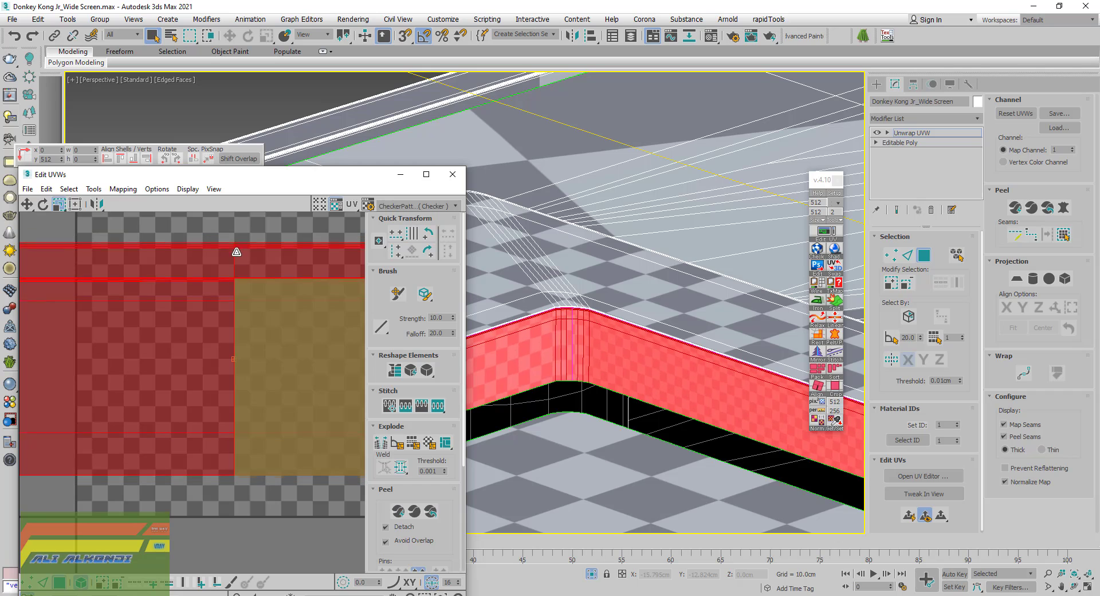
scroll(166, 361, down, 5)
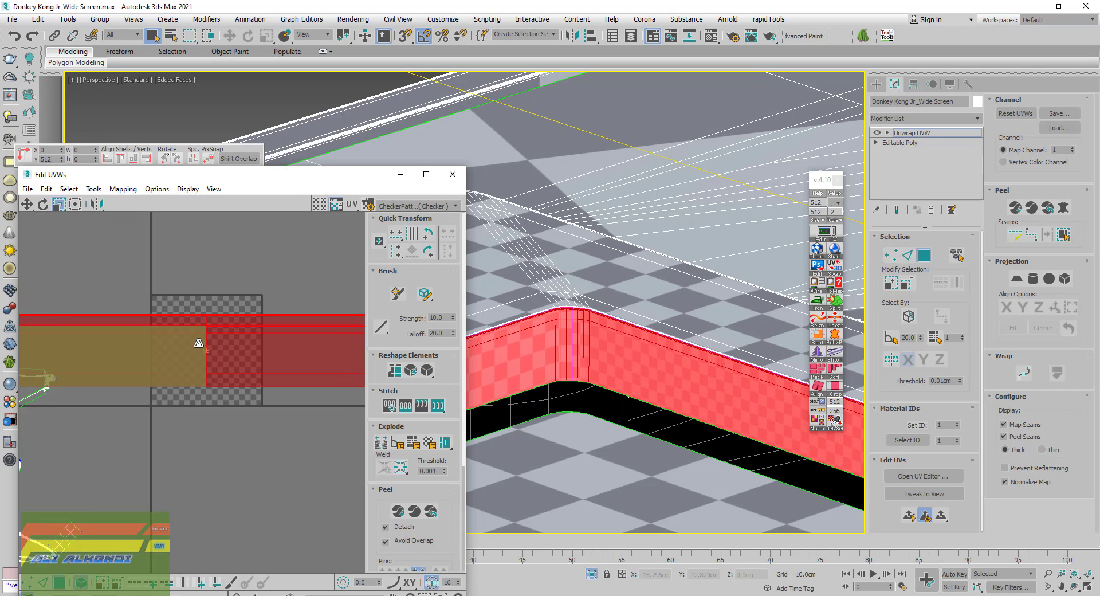
scroll(166, 361, down, 4)
Move the strip up above the frame shell near the top of the layout
click(27, 204)
scroll(161, 353, down, 3)
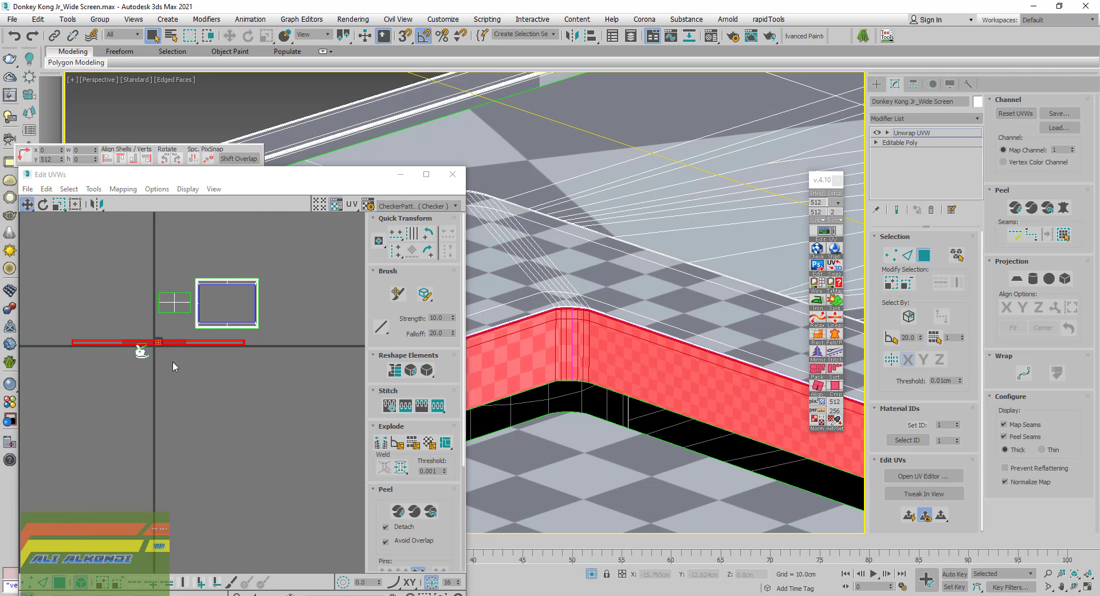
drag(162, 343, 189, 254)
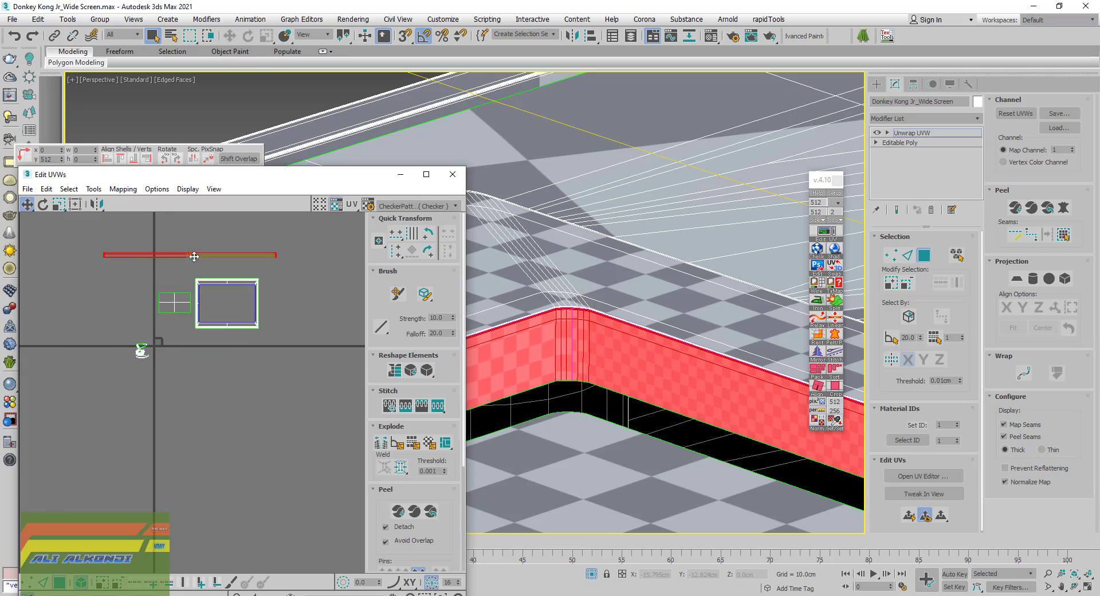
scroll(594, 401, down, 3)
scroll(594, 401, down, 3)
scroll(565, 362, up, 3)
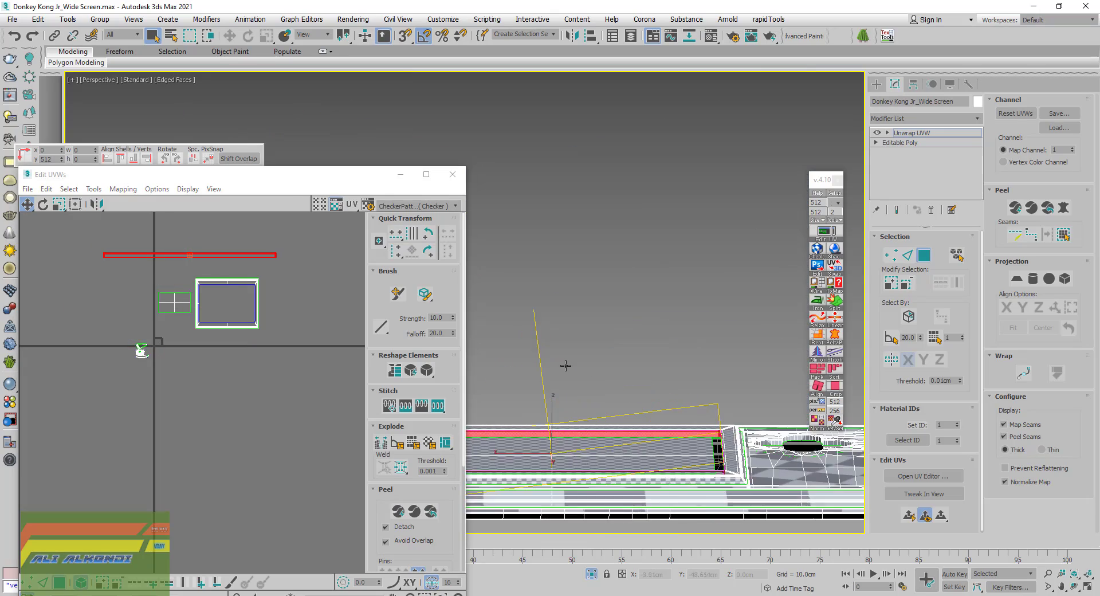
scroll(688, 396, up, 3)
scroll(750, 404, down, 1)
mouse_move(750, 404)
alt+middle_down()
mouse_move(743, 419)
mouse_move(773, 395)
alt+middle_up()
scroll(752, 424, down, 3)
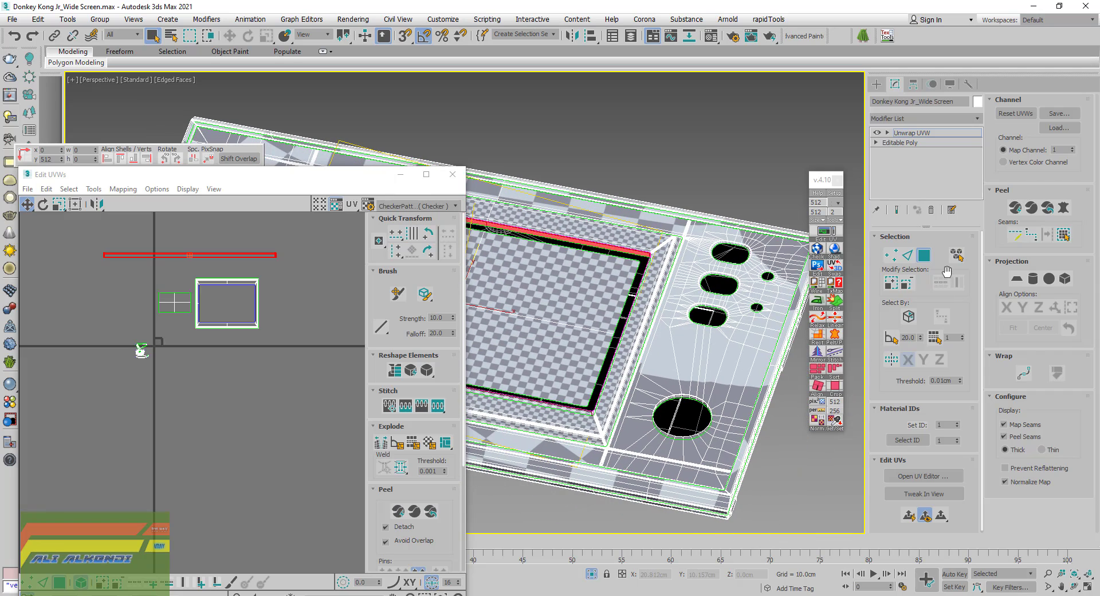
In edge mode, select the first hole's rim loop plus a vertical edge below it
click(908, 255)
mouse_move(716, 417)
alt+middle_down()
mouse_move(741, 346)
mouse_move(691, 340)
alt+middle_up()
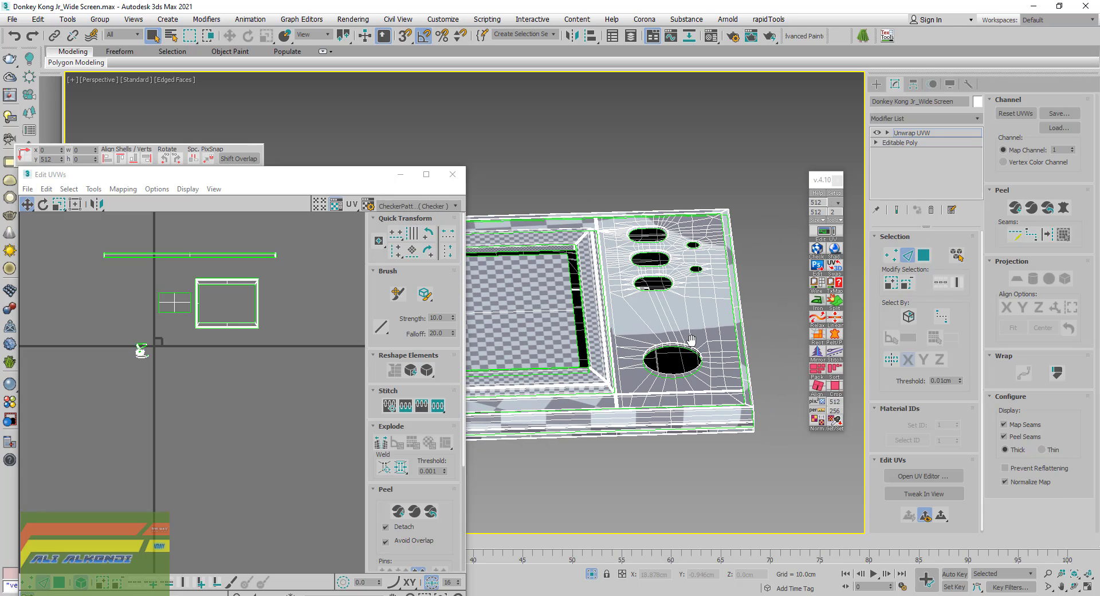
scroll(678, 342, up, 3)
scroll(642, 340, up, 3)
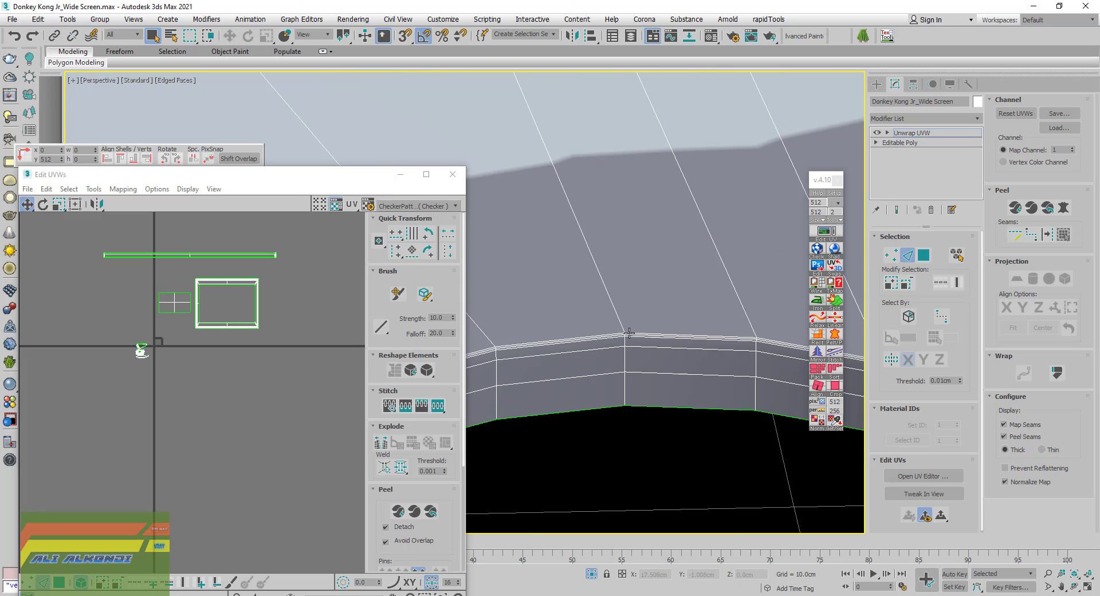
scroll(629, 333, up, 2)
double_click(637, 348)
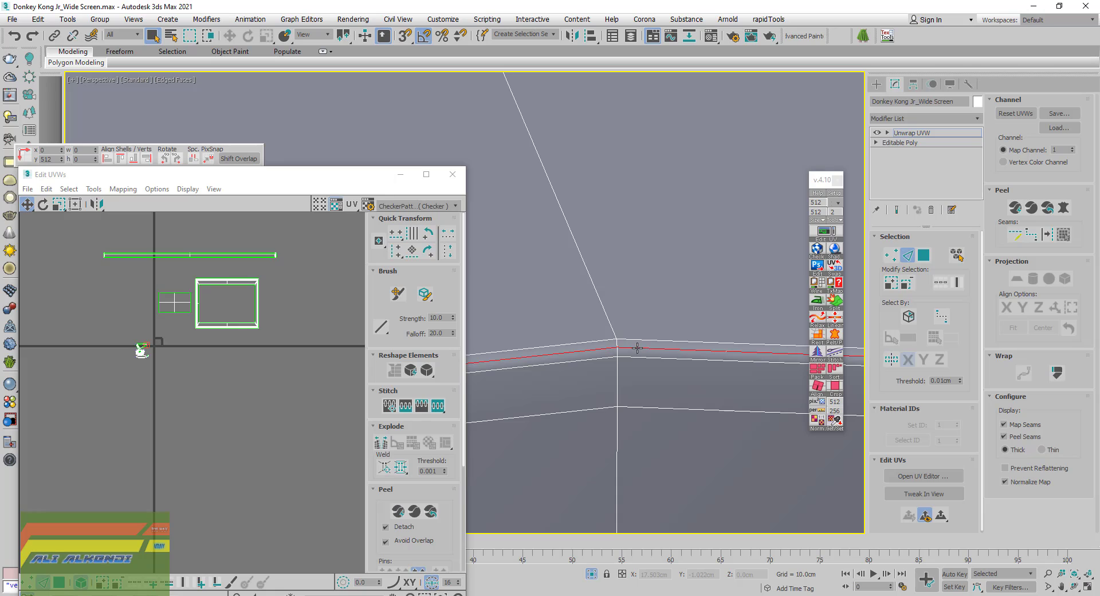
ctrl+click(617, 430)
Select the rim edge loops around the next holes in the row, including the elongated holes
scroll(614, 345, up, 2)
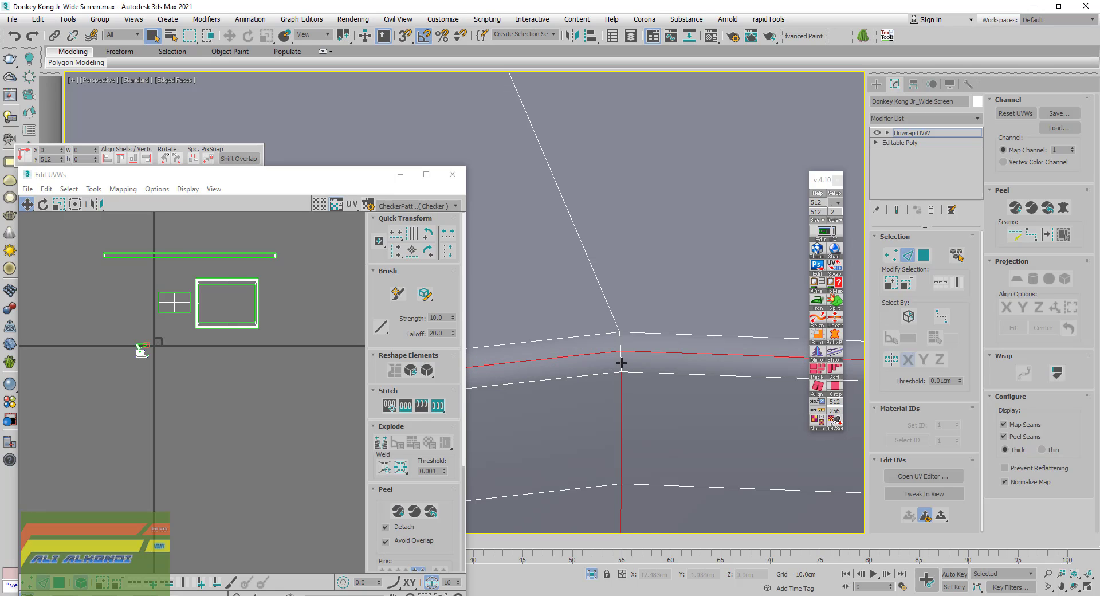
scroll(628, 361, down, 2)
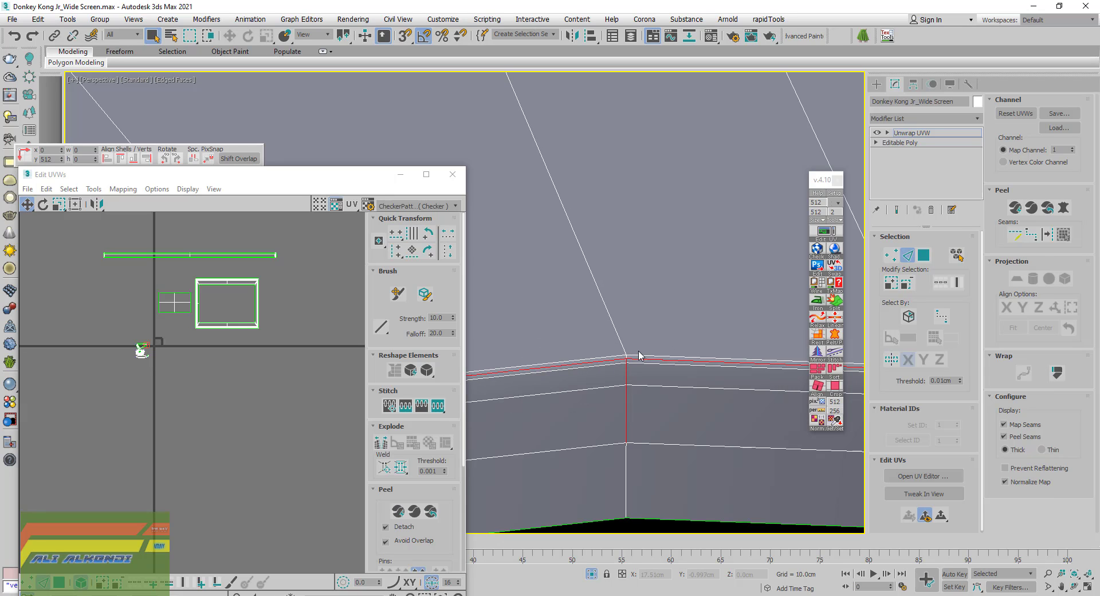
scroll(645, 357, down, 3)
scroll(647, 361, down, 2)
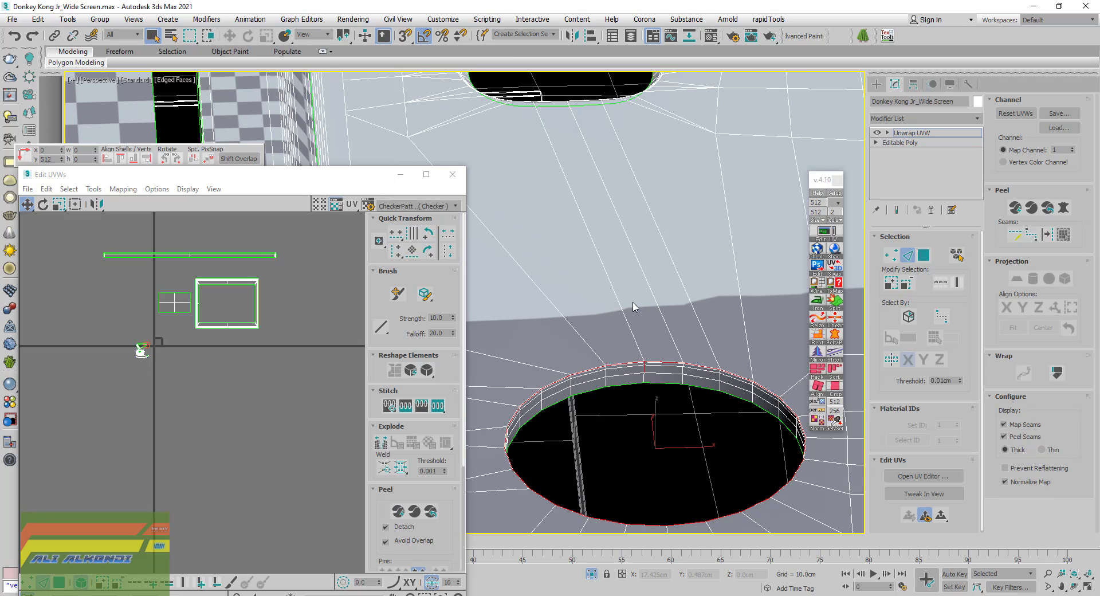
mouse_move(633, 306)
alt+middle_down()
mouse_move(619, 513)
mouse_move(641, 327)
alt+middle_up()
scroll(676, 361, up, 2)
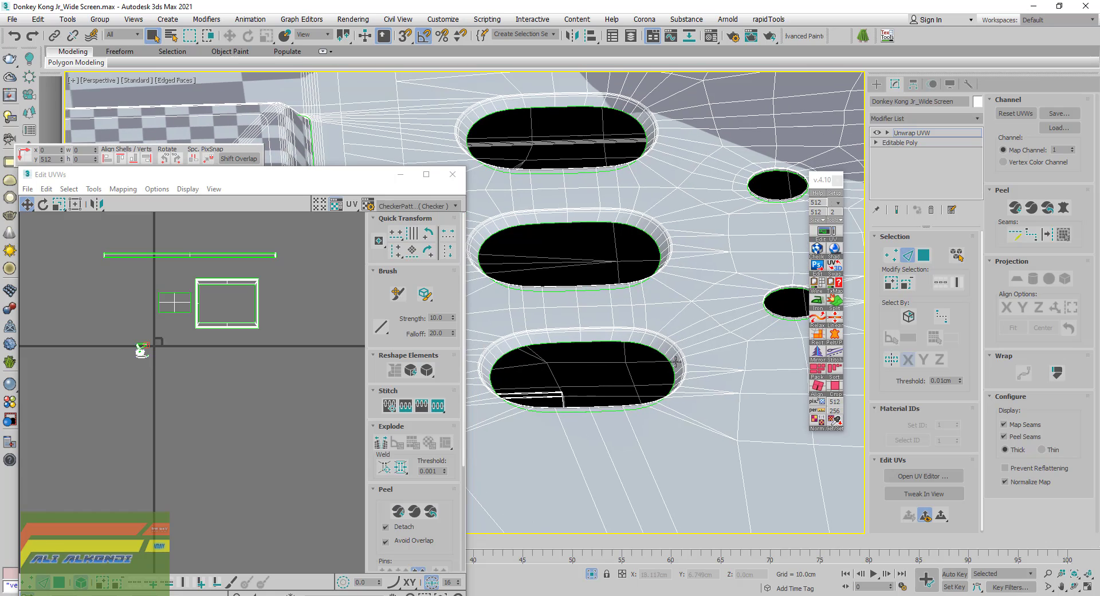
scroll(676, 361, up, 2)
scroll(682, 363, up, 2)
scroll(698, 361, up, 2)
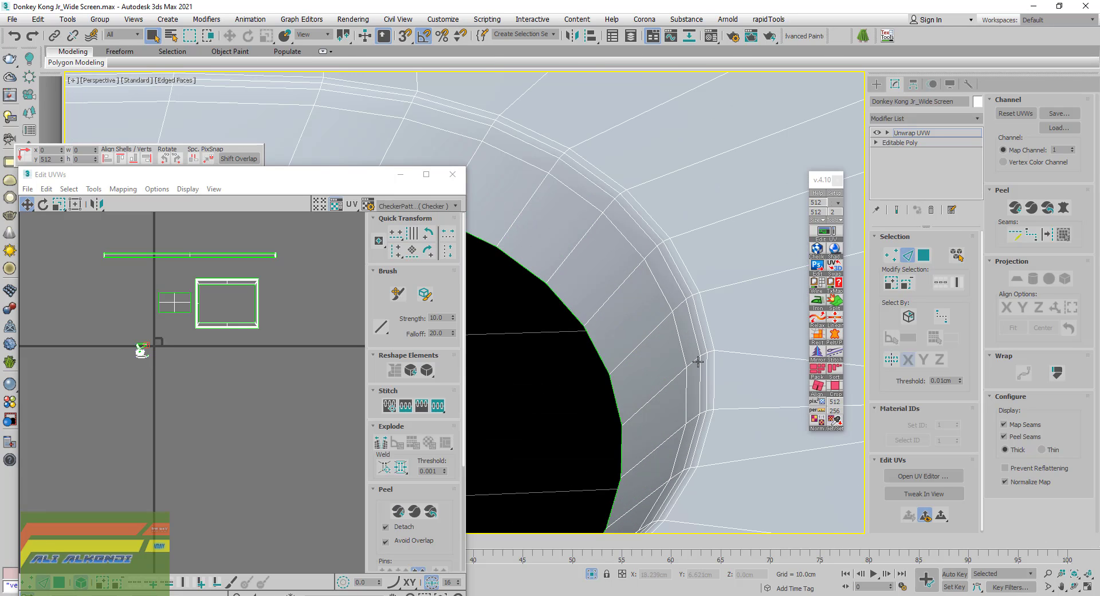
double_click(700, 329)
scroll(699, 329, down, 5)
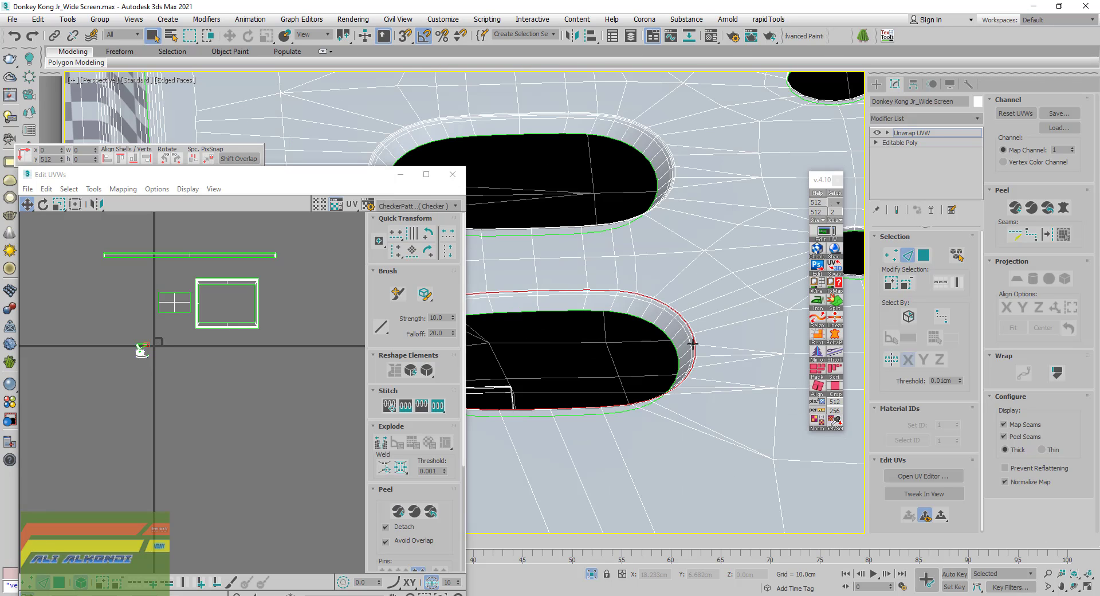
middle_drag(676, 167, 674, 351)
scroll(674, 351, up, 3)
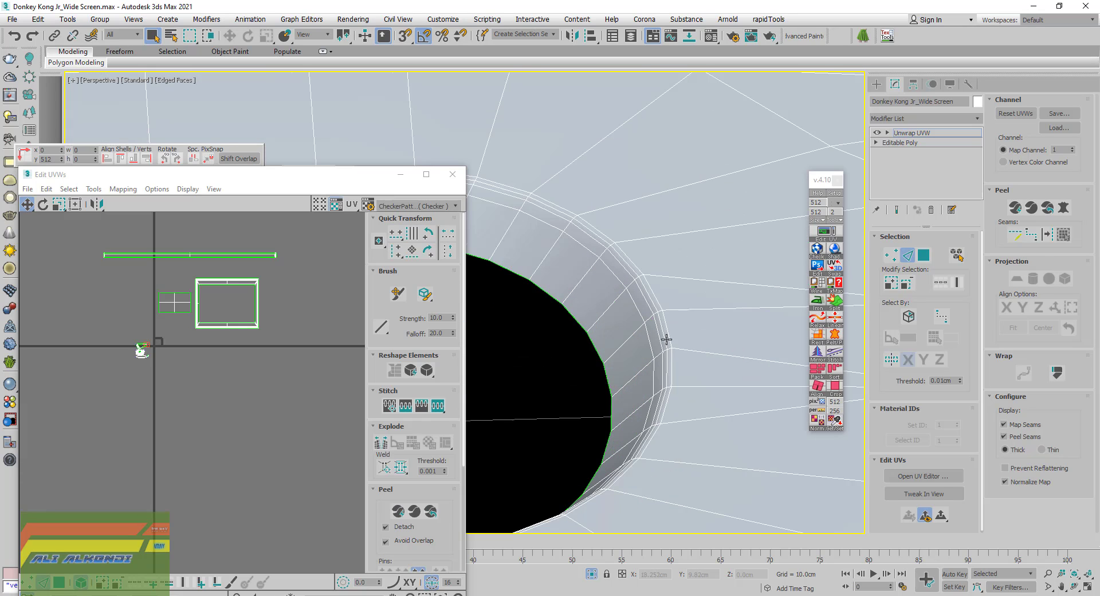
scroll(664, 337, up, 2)
scroll(662, 335, down, 3)
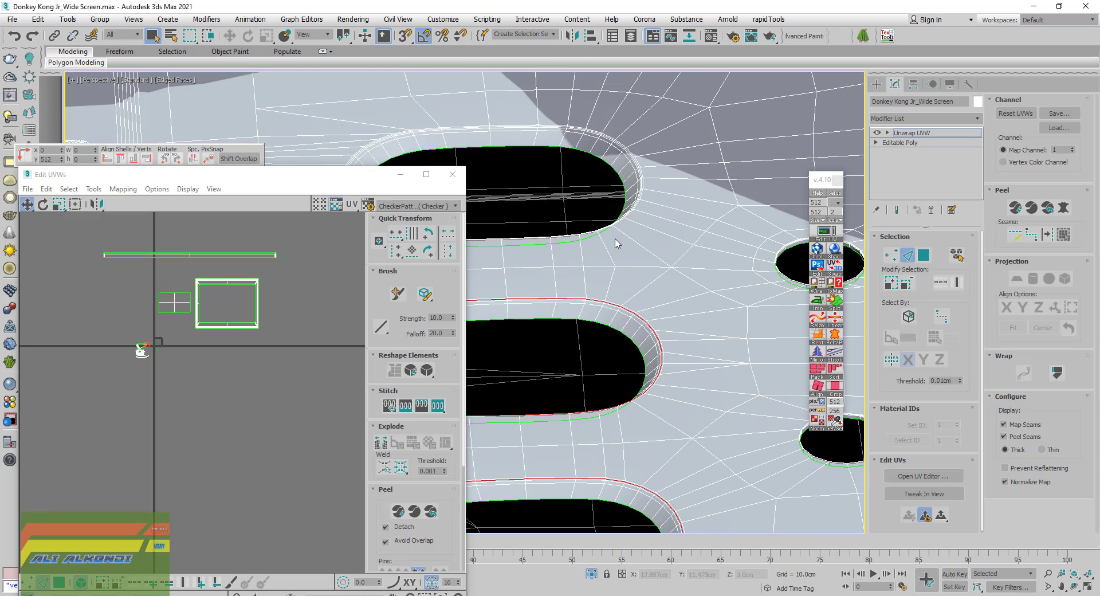
scroll(630, 240, down, 2)
middle_drag(633, 366, 640, 399)
scroll(640, 400, up, 2)
scroll(633, 373, up, 2)
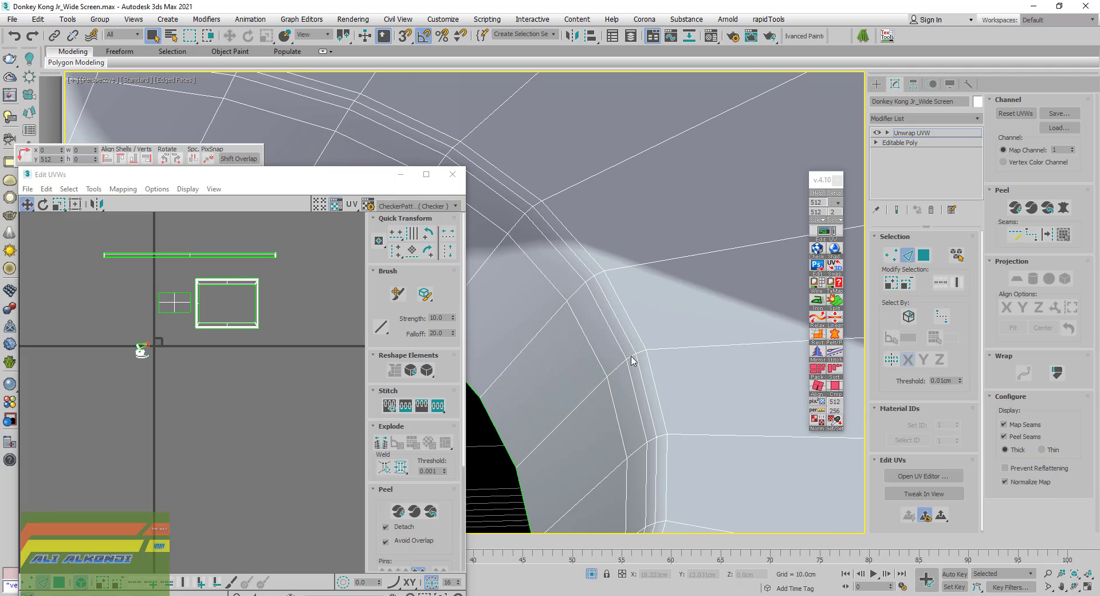
double_click(624, 331)
Add the round hole's rim loop, a vertical cut down its wall, and another hole's rim loop
scroll(626, 333, down, 2)
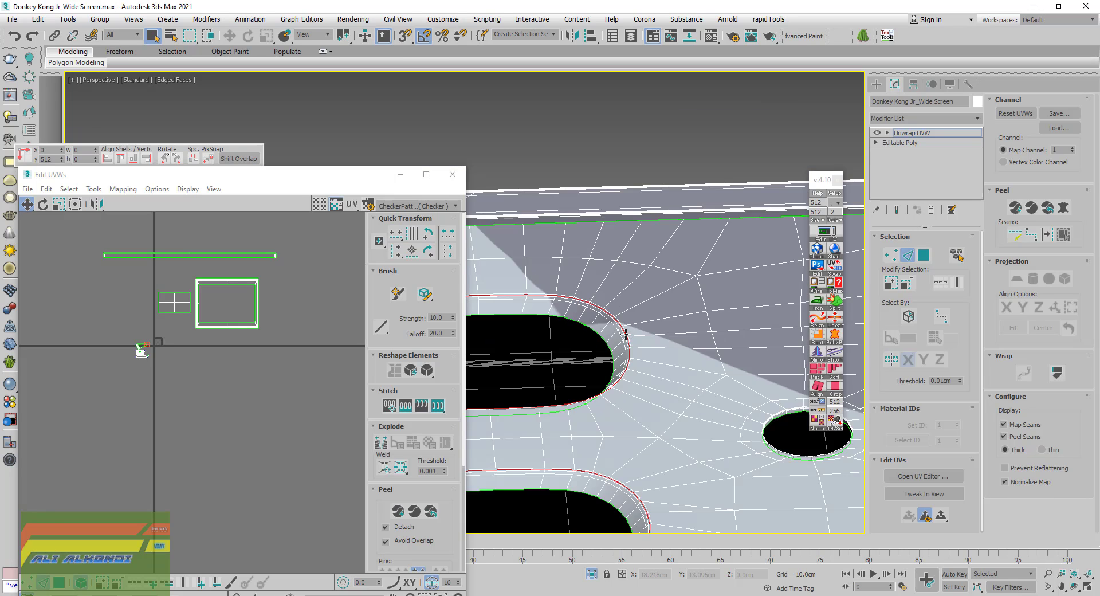
scroll(630, 338, down, 2)
scroll(722, 384, up, 2)
scroll(722, 384, up, 1)
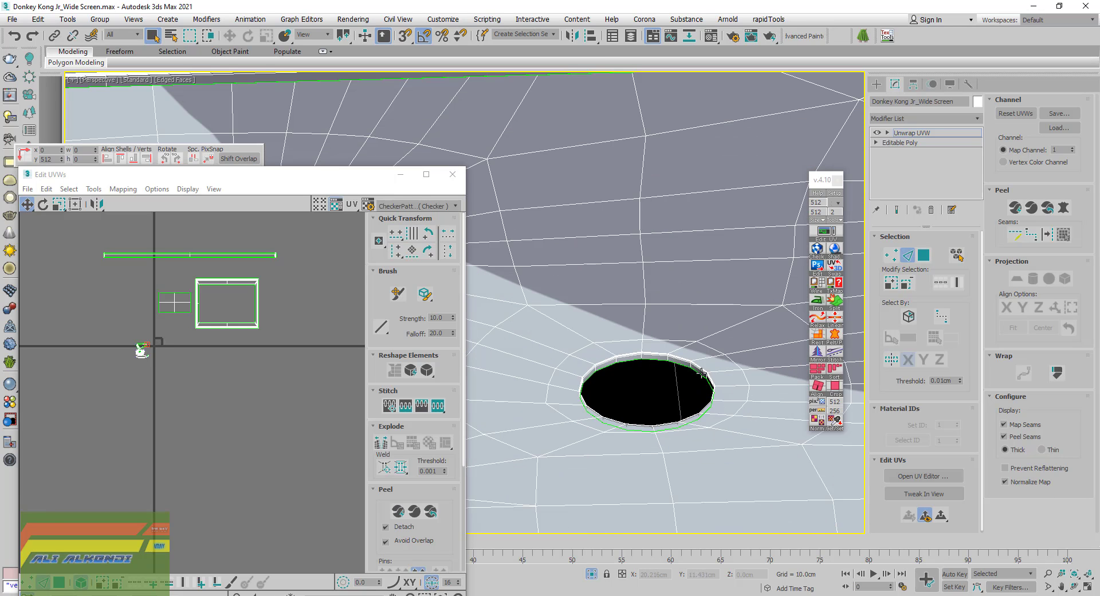
scroll(655, 358, up, 3)
scroll(640, 355, up, 2)
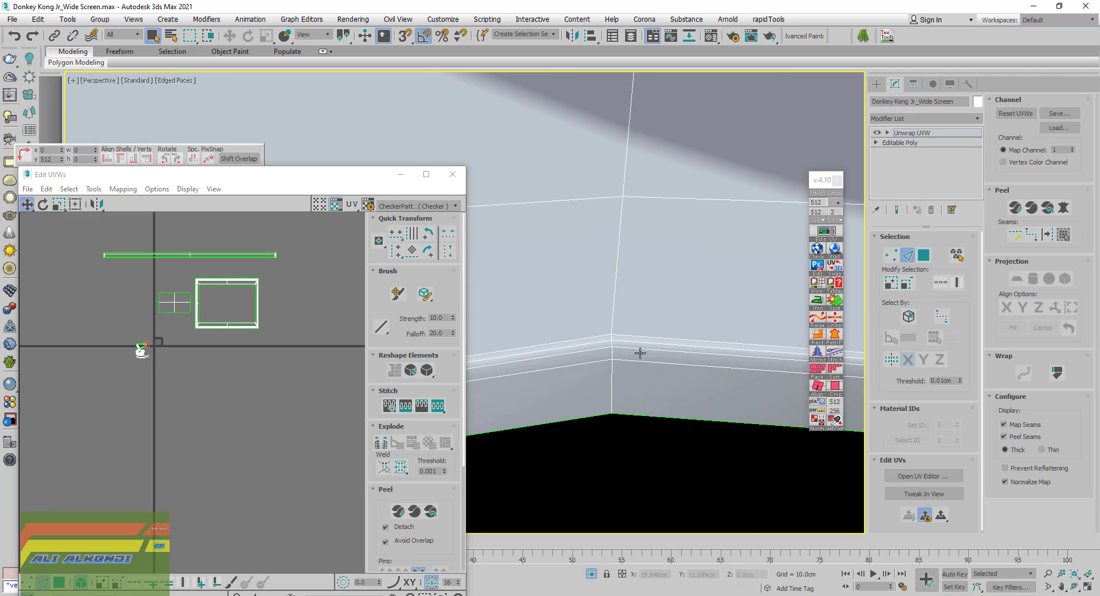
double_click(624, 340)
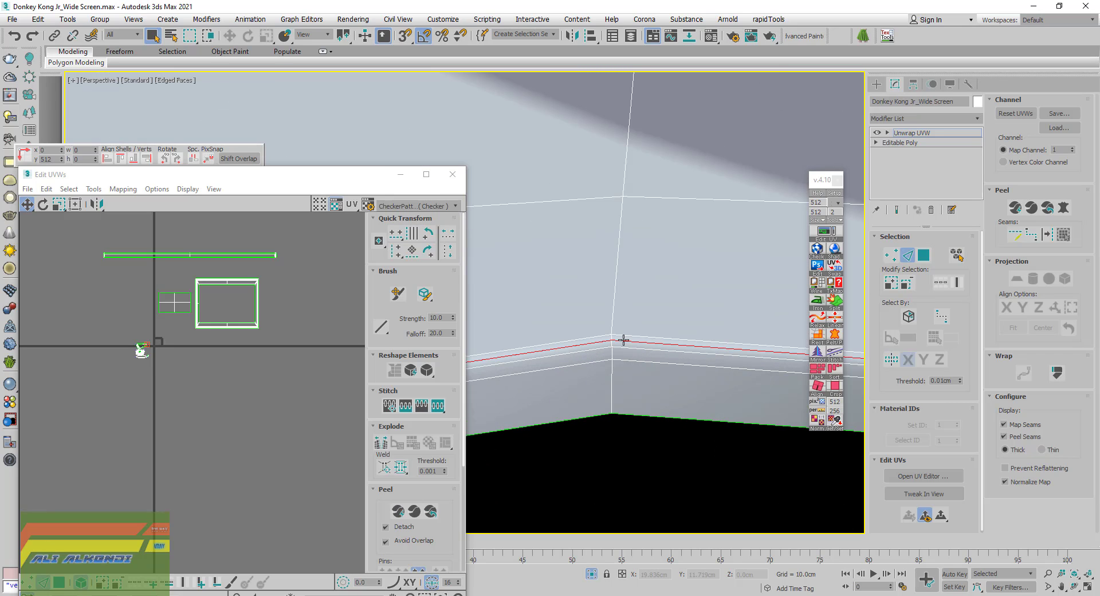
ctrl+click(613, 376)
alt+middle_drag(613, 377, 609, 342)
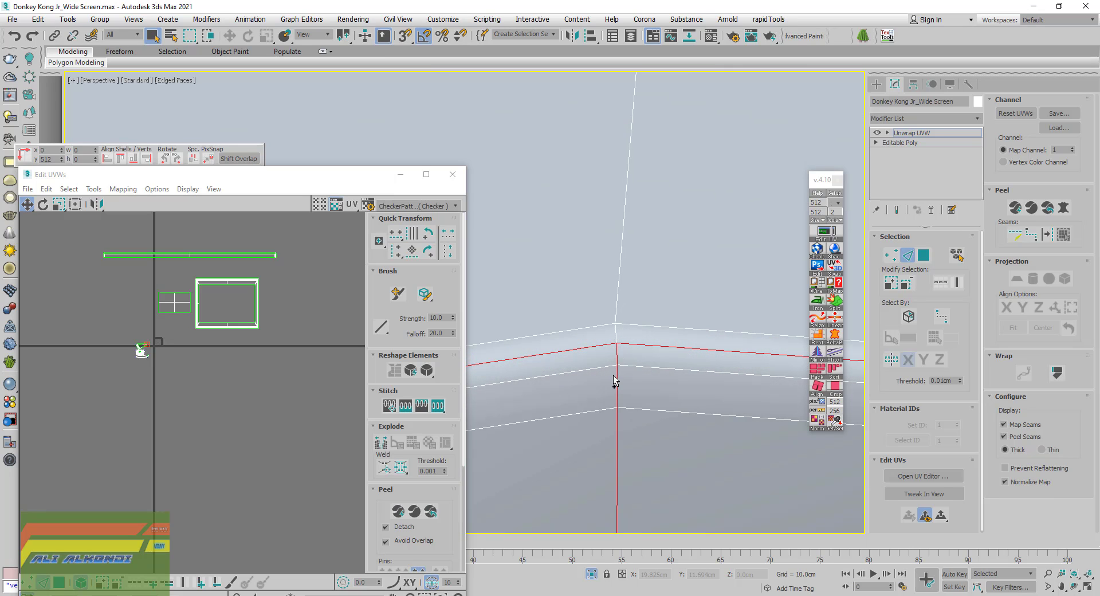
scroll(615, 381, down, 3)
scroll(618, 372, down, 1)
scroll(629, 352, down, 2)
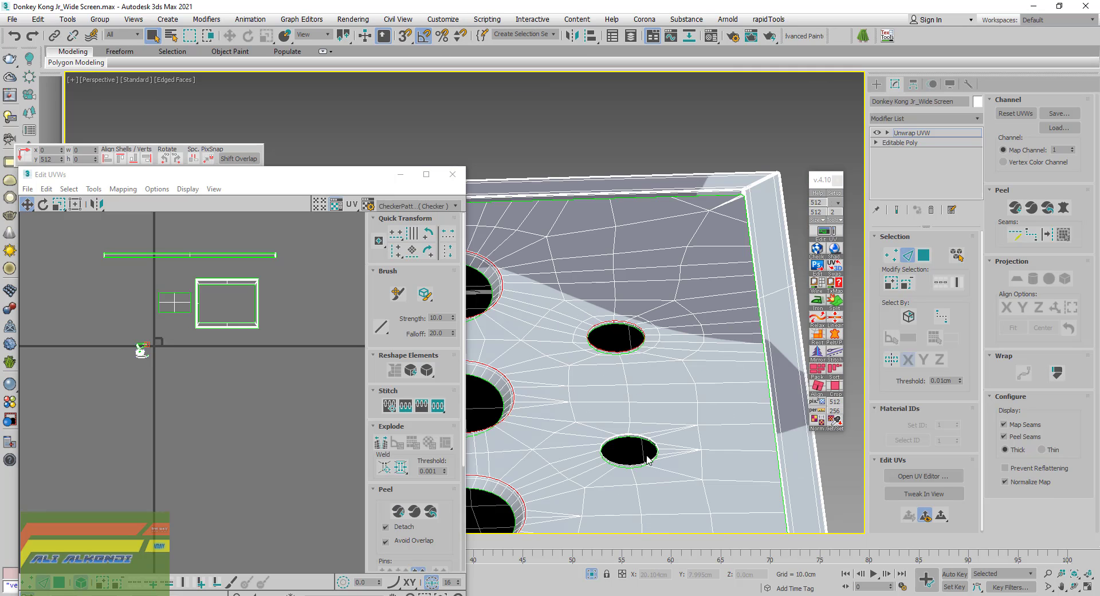
scroll(636, 444, up, 3)
scroll(616, 418, up, 2)
scroll(625, 434, up, 2)
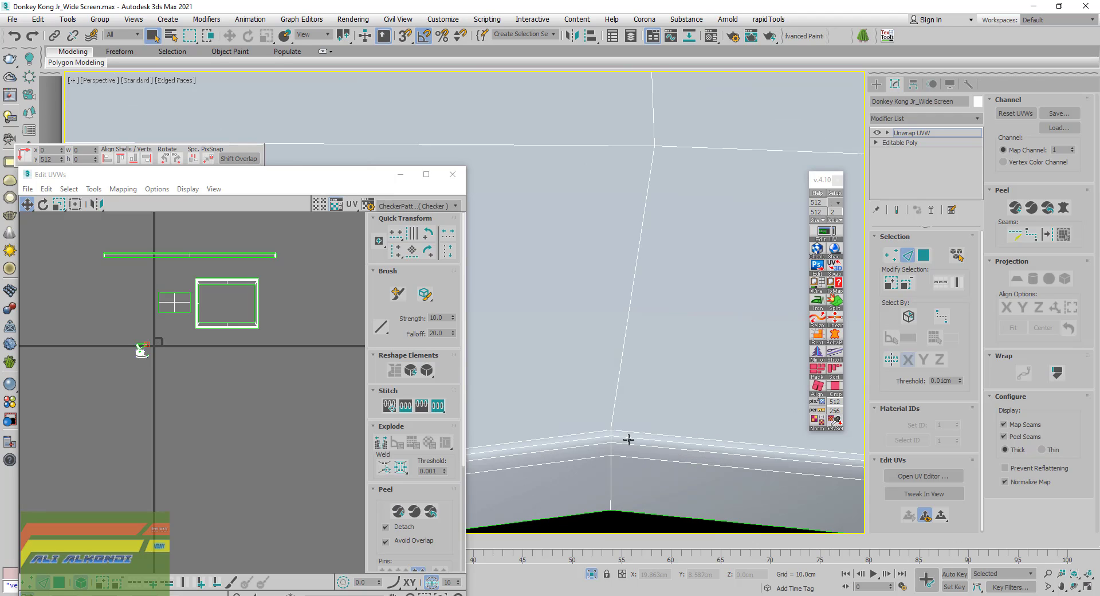
double_click(625, 439)
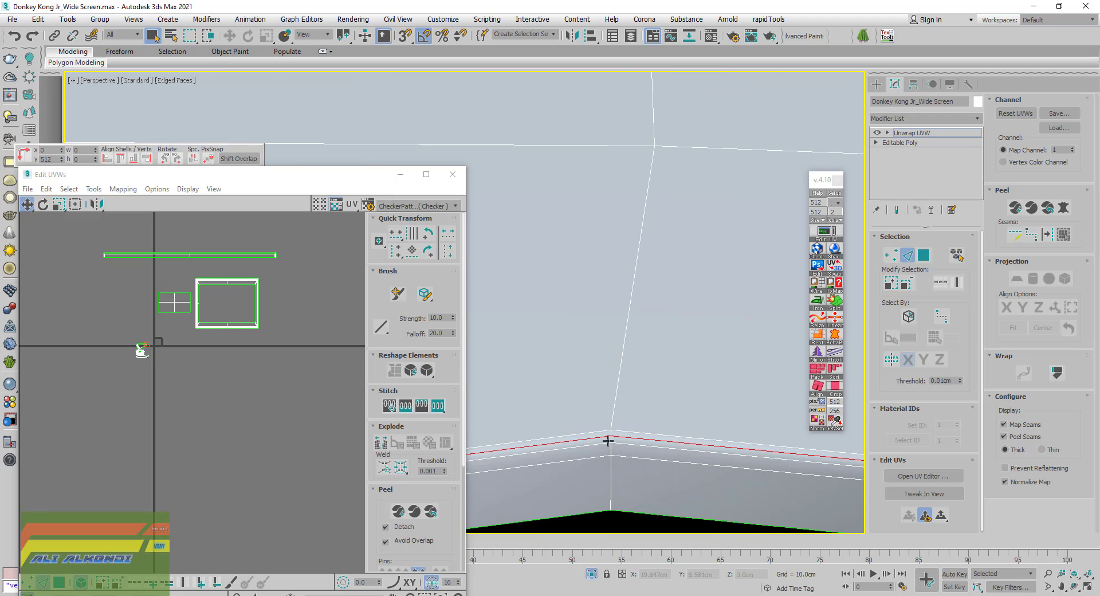
scroll(608, 441, up, 2)
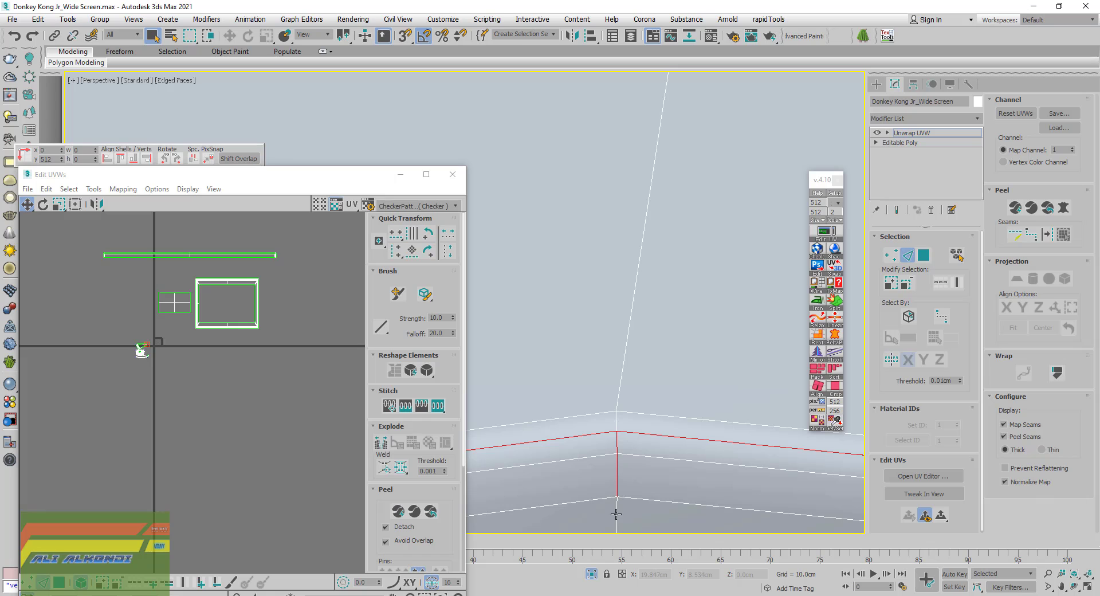
scroll(633, 443, down, 3)
scroll(633, 443, down, 3)
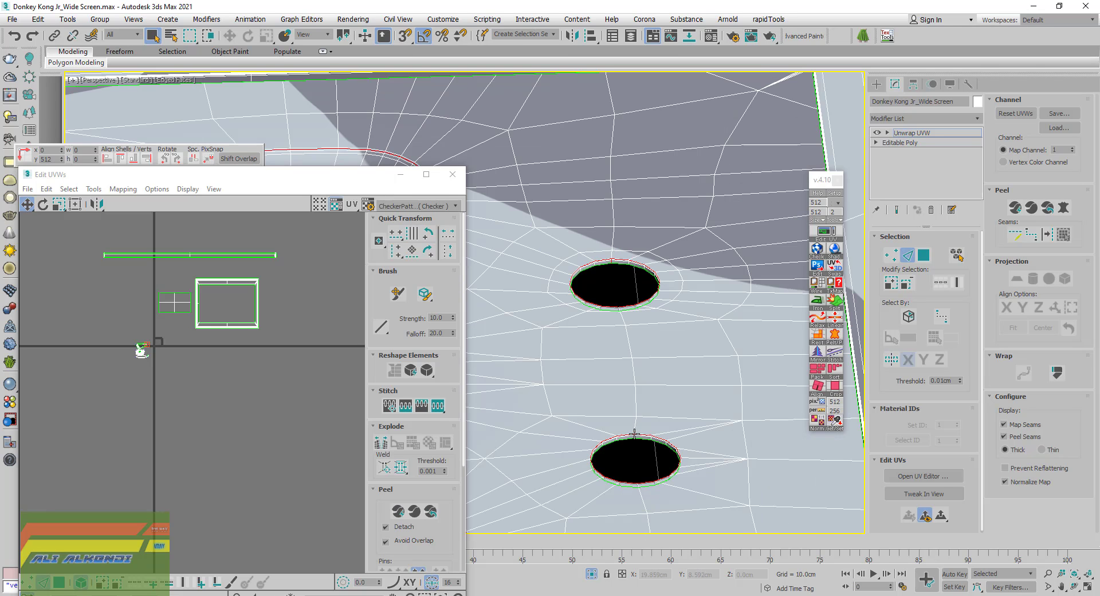
scroll(633, 442, down, 3)
mouse_move(642, 452)
middle_down()
mouse_move(664, 265)
mouse_move(677, 290)
middle_up()
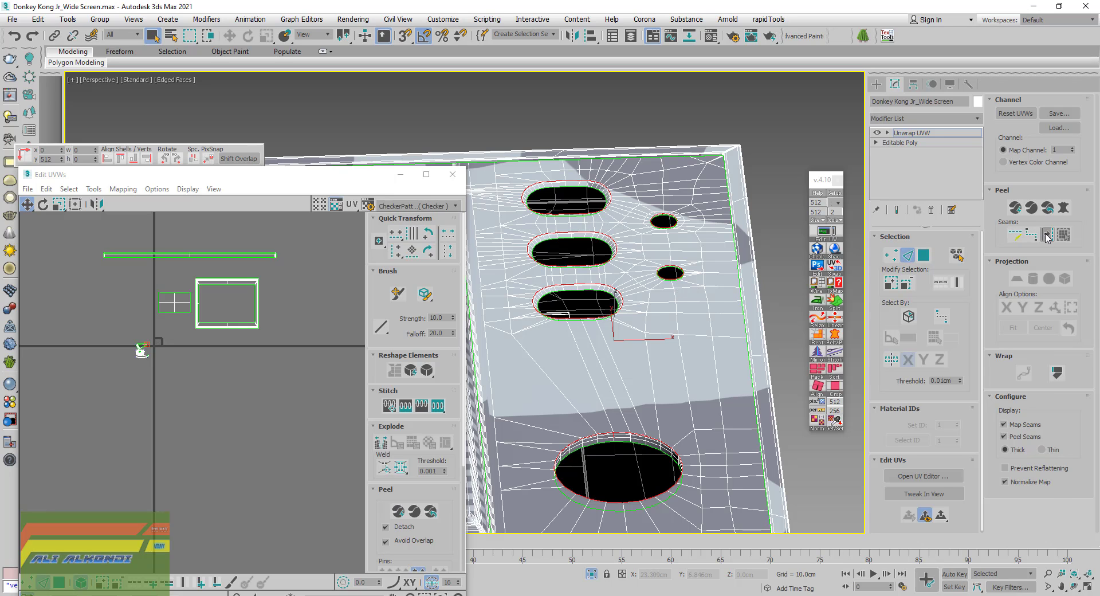
scroll(564, 378, down, 5)
Select border edges at the D-pad hole corner, including the diagonal edge, and frame them
middle_drag(564, 378, 651, 410)
scroll(573, 394, up, 5)
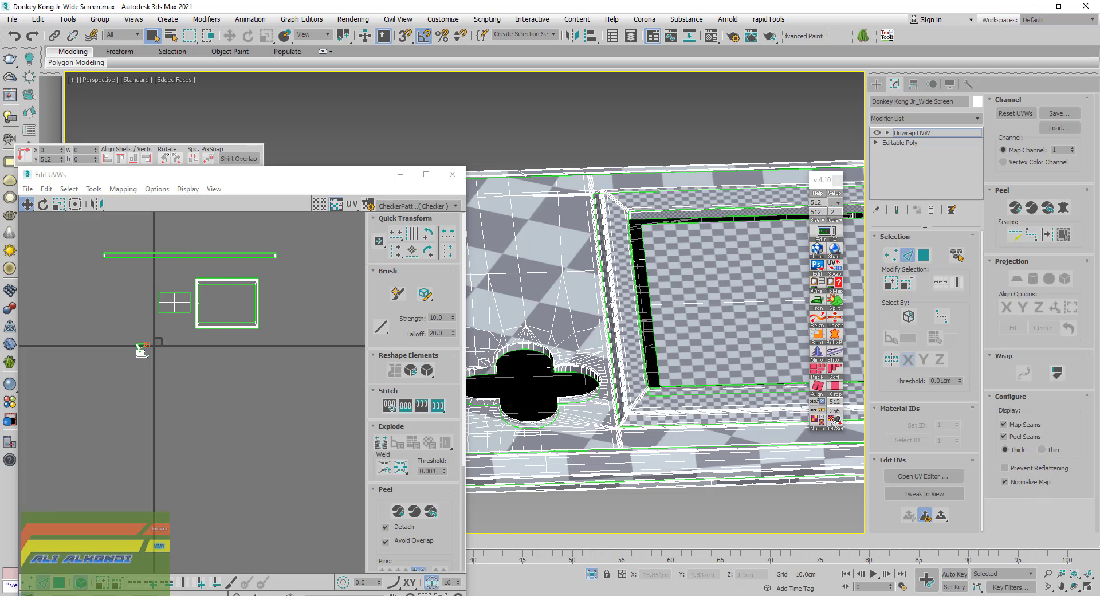
scroll(552, 367, up, 5)
scroll(583, 420, up, 5)
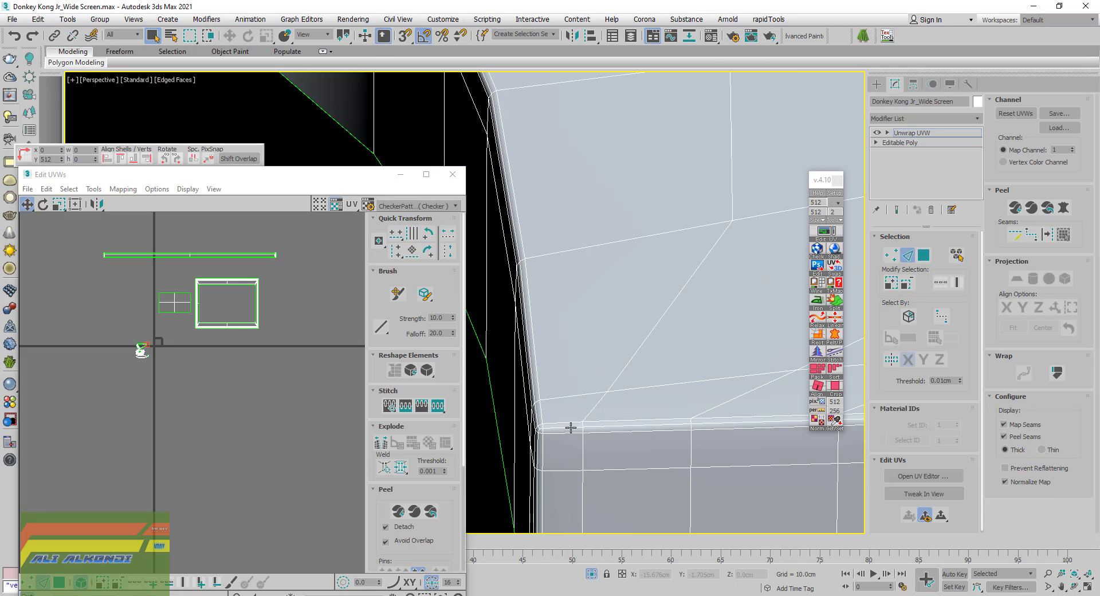
click(570, 427)
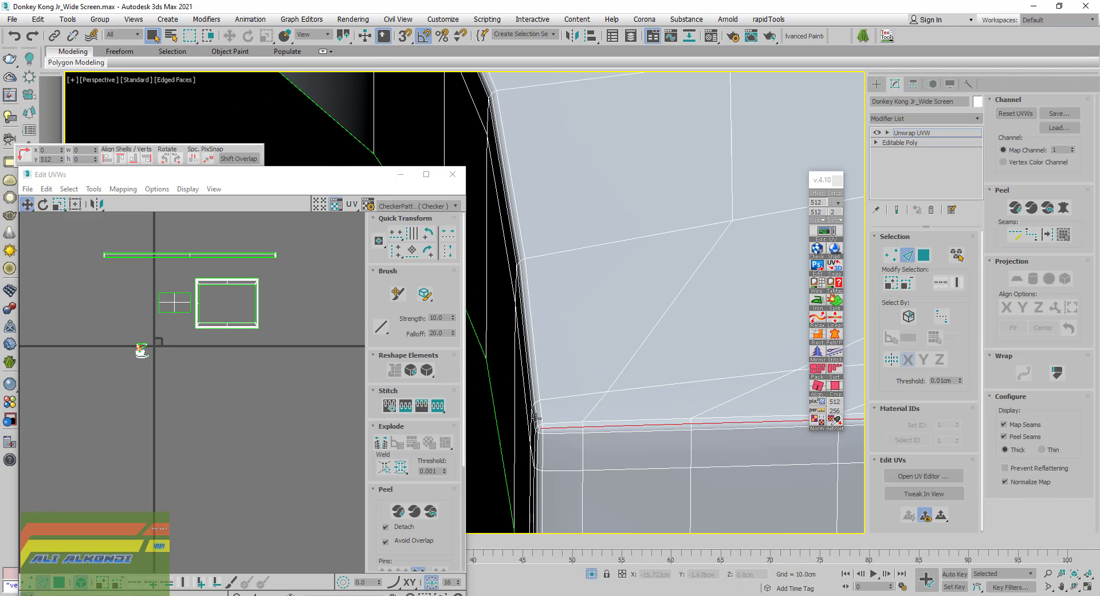
scroll(599, 390, down, 2)
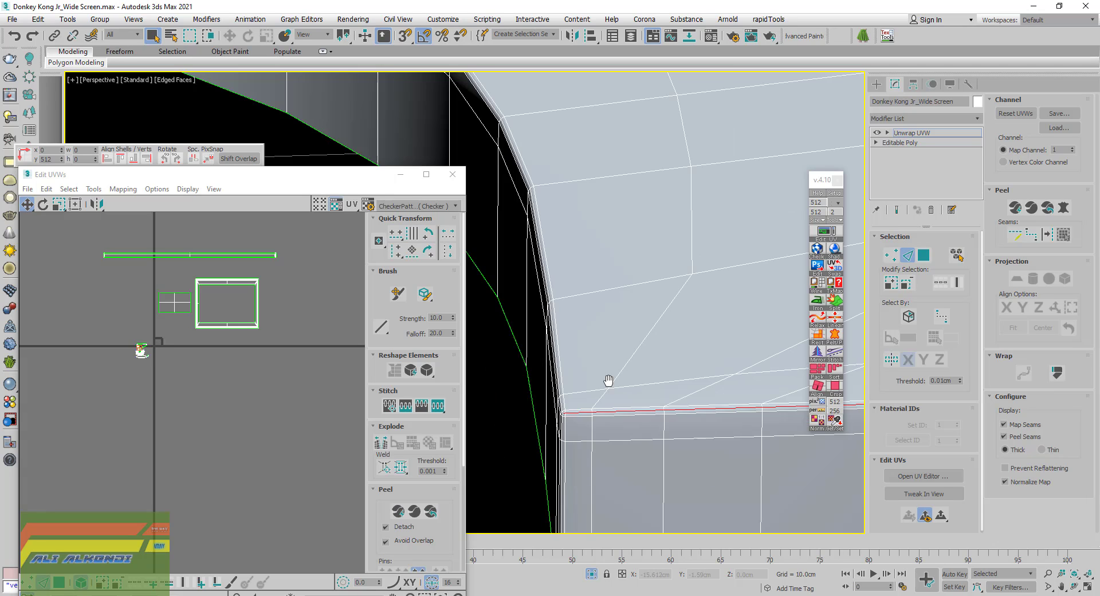
scroll(612, 392, down, 2)
mouse_move(615, 393)
alt+middle_down()
mouse_move(628, 398)
mouse_move(537, 420)
alt+middle_up()
scroll(525, 378, up, 3)
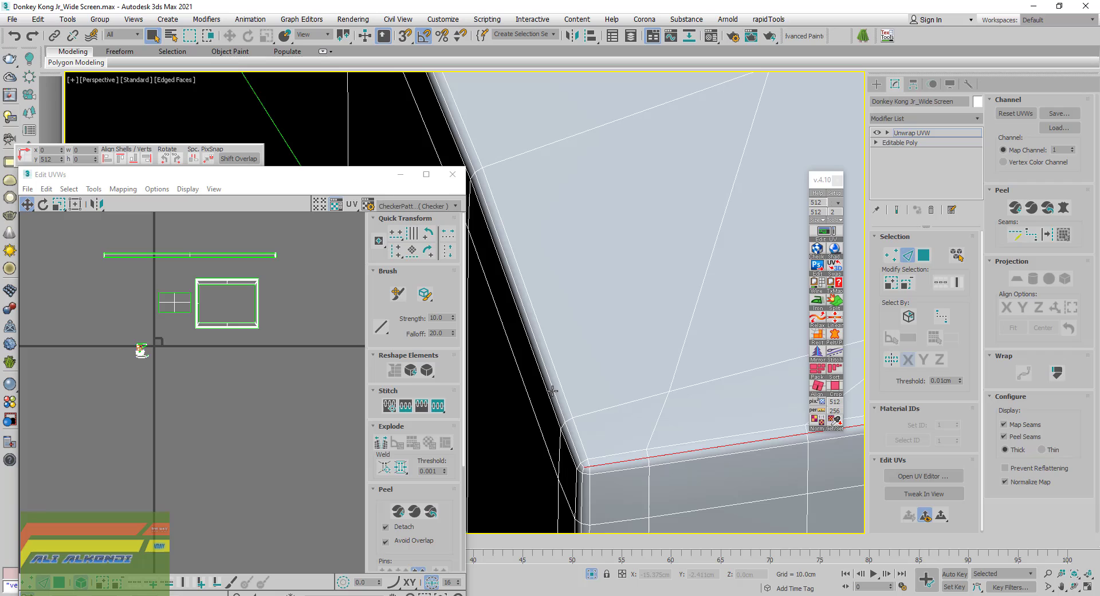
ctrl+click(570, 441)
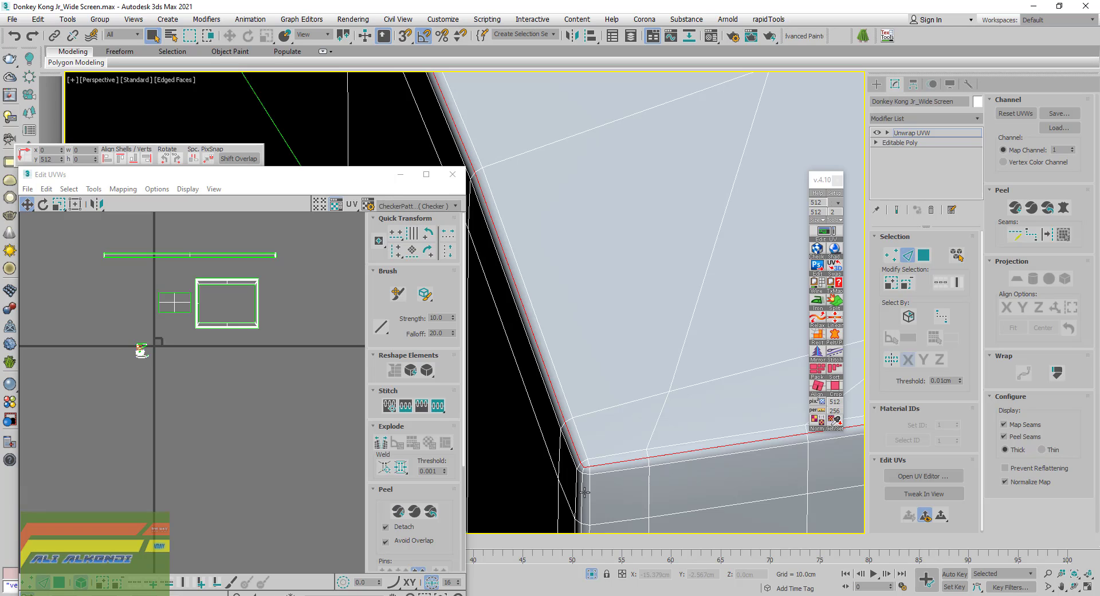
key(z)
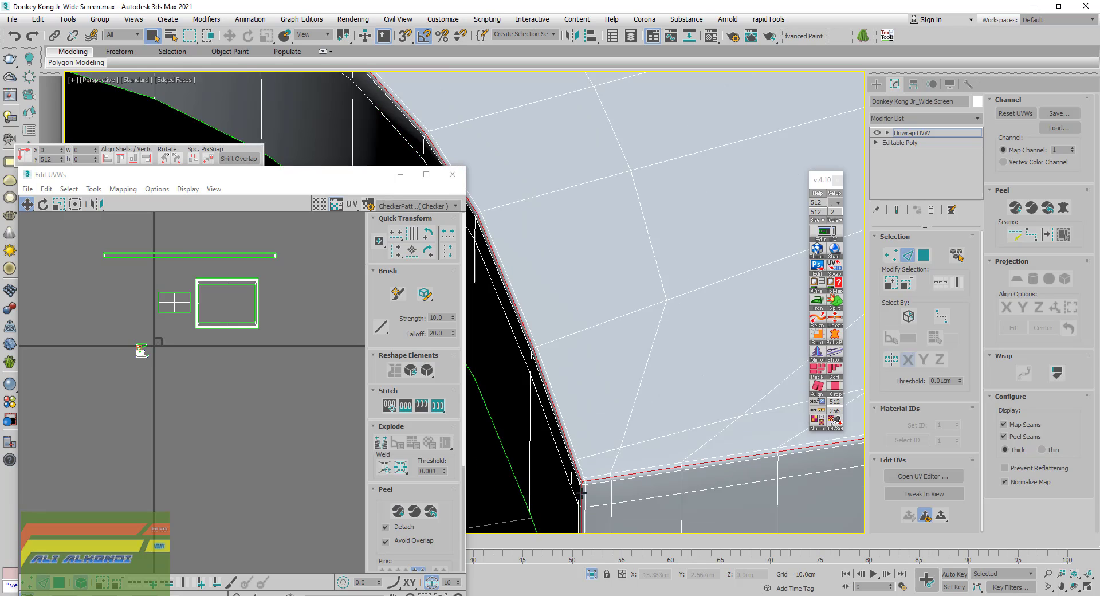
Add the diagonal board edge near the clover-shaped hole to the edge selection
alt+middle_drag(630, 404, 480, 405)
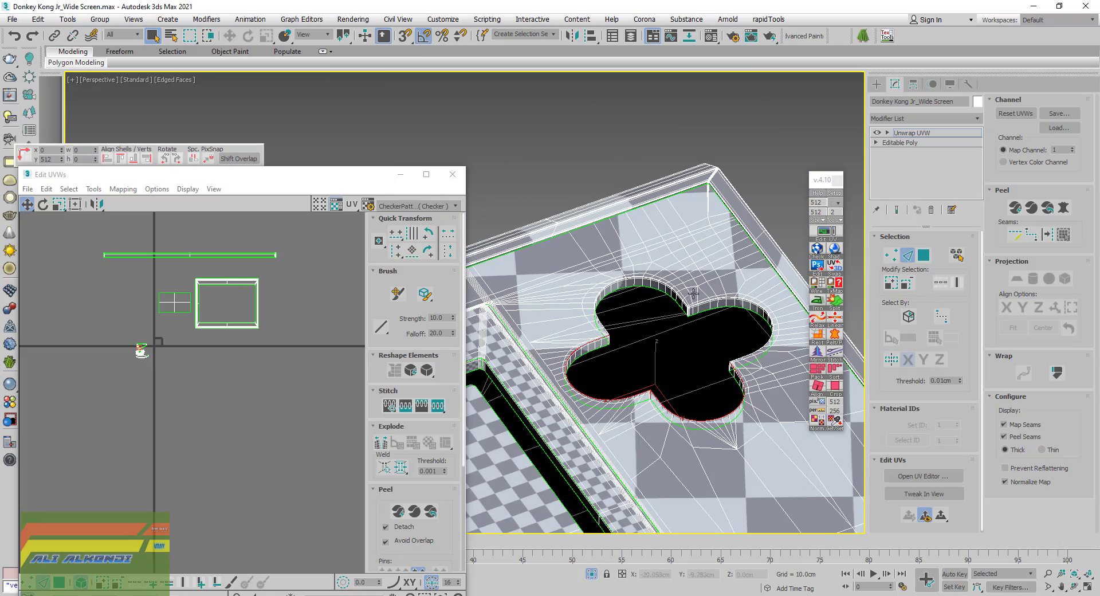
scroll(690, 295, up, 3)
scroll(633, 335, up, 2)
scroll(633, 339, up, 3)
scroll(634, 344, up, 2)
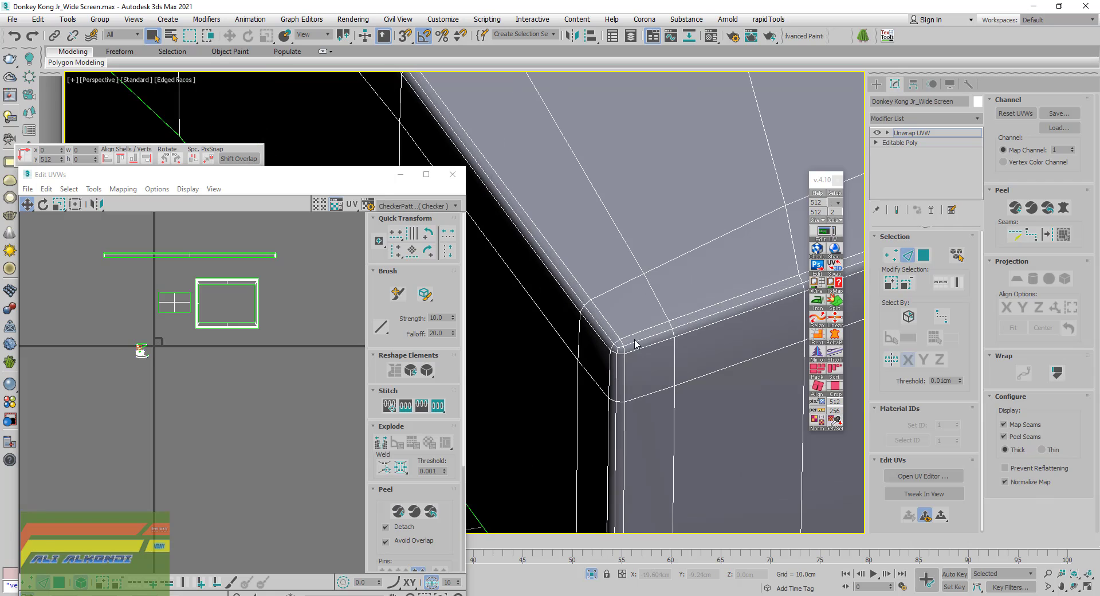
ctrl+click(604, 330)
scroll(616, 370, down, 2)
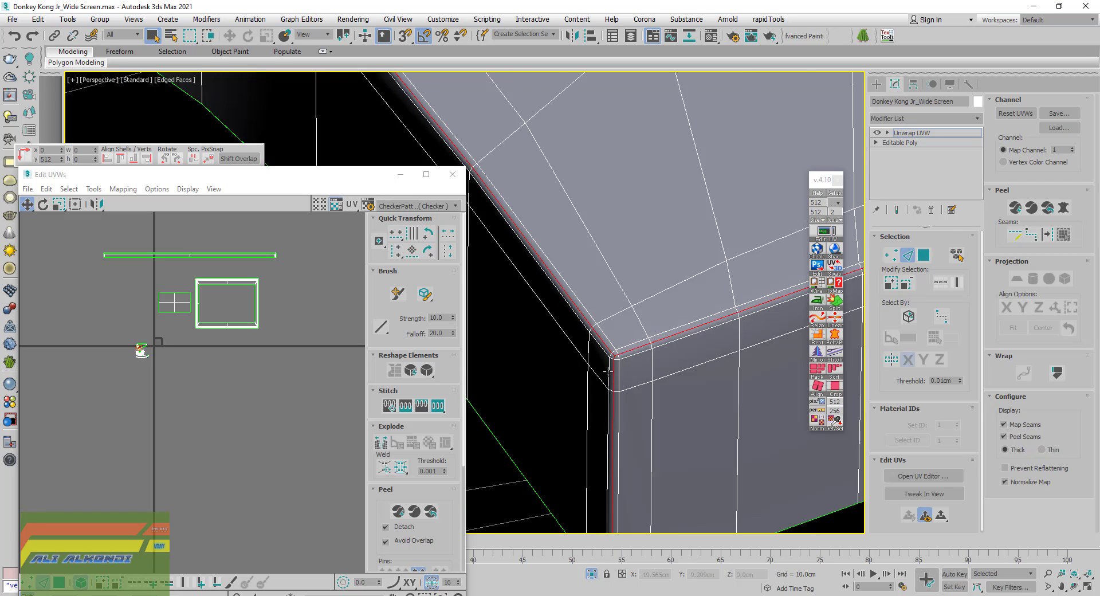
scroll(615, 370, down, 3)
scroll(615, 369, down, 2)
scroll(667, 435, down, 1)
scroll(737, 425, up, 1)
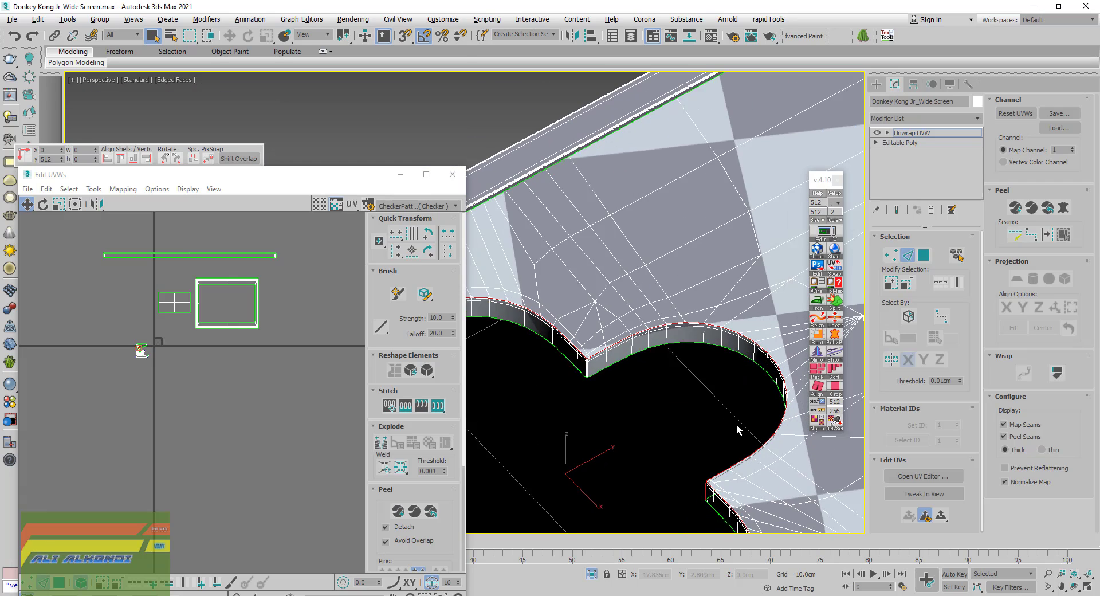
scroll(627, 401, up, 1)
scroll(602, 389, up, 2)
scroll(581, 382, up, 2)
scroll(580, 383, up, 2)
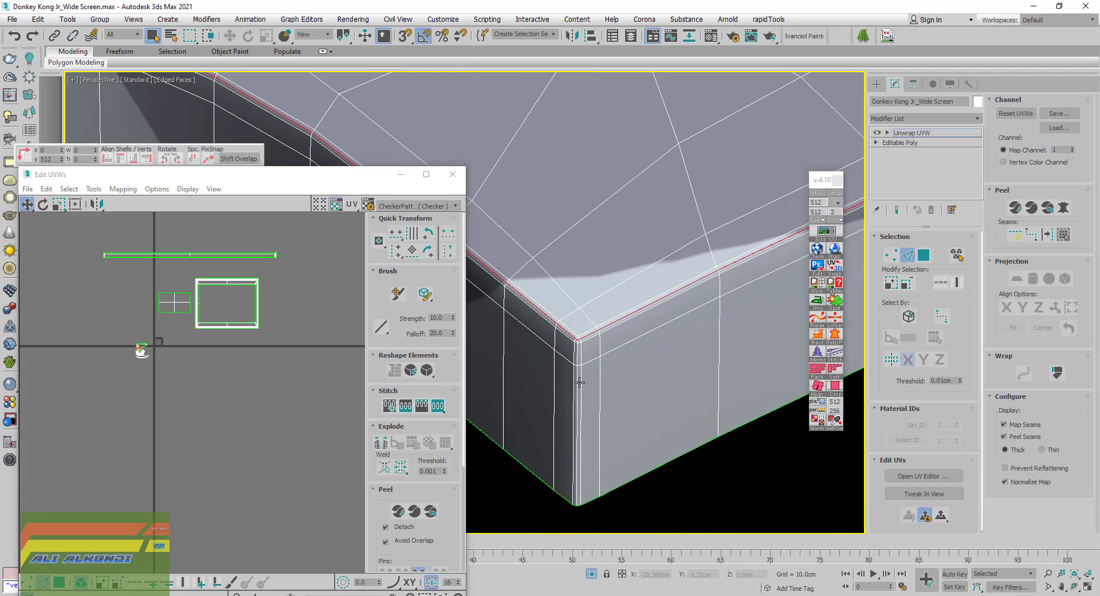
scroll(577, 380, up, 2)
scroll(574, 375, down, 3)
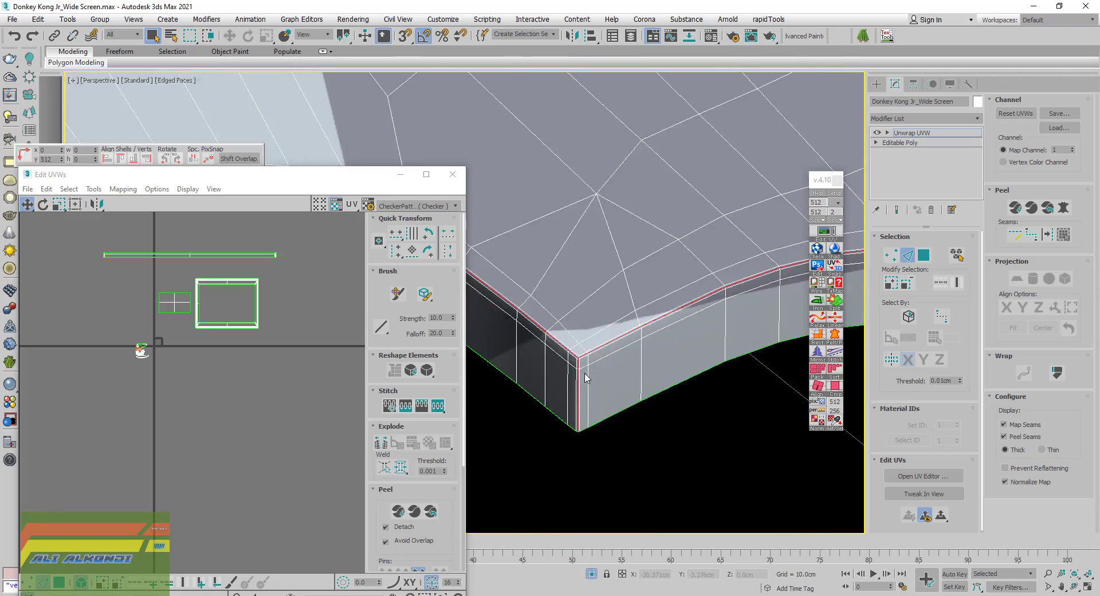
scroll(634, 407, down, 2)
scroll(529, 420, up, 1)
scroll(528, 421, up, 1)
Convert the selected clover hole border edges to seams with Convert Edge Selection to Seams
alt+middle_drag(476, 401, 525, 395)
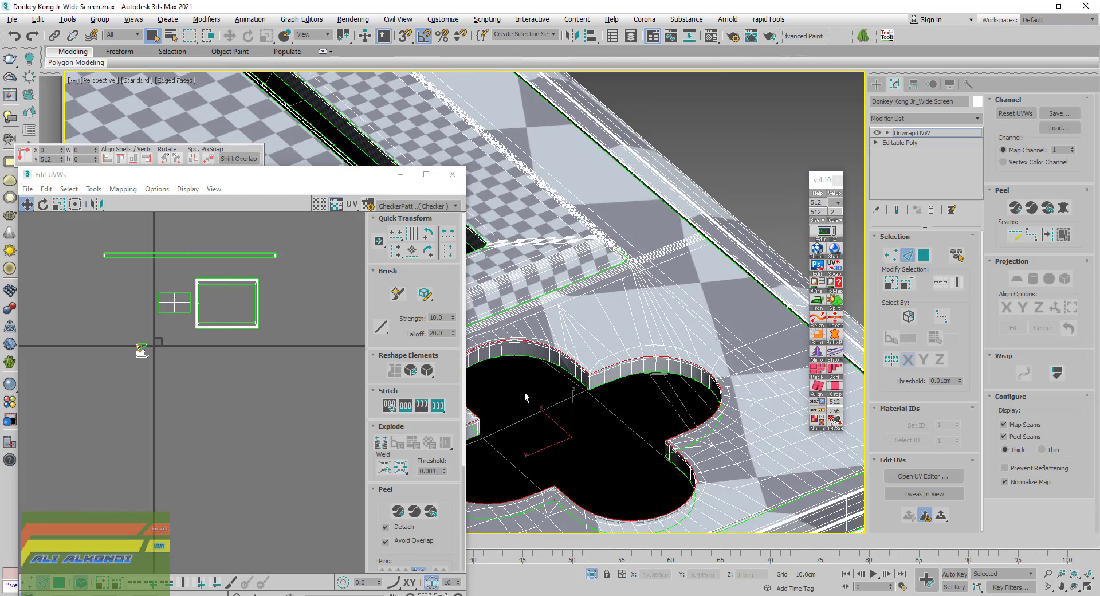
scroll(596, 379, up, 2)
scroll(572, 389, up, 2)
scroll(584, 379, up, 2)
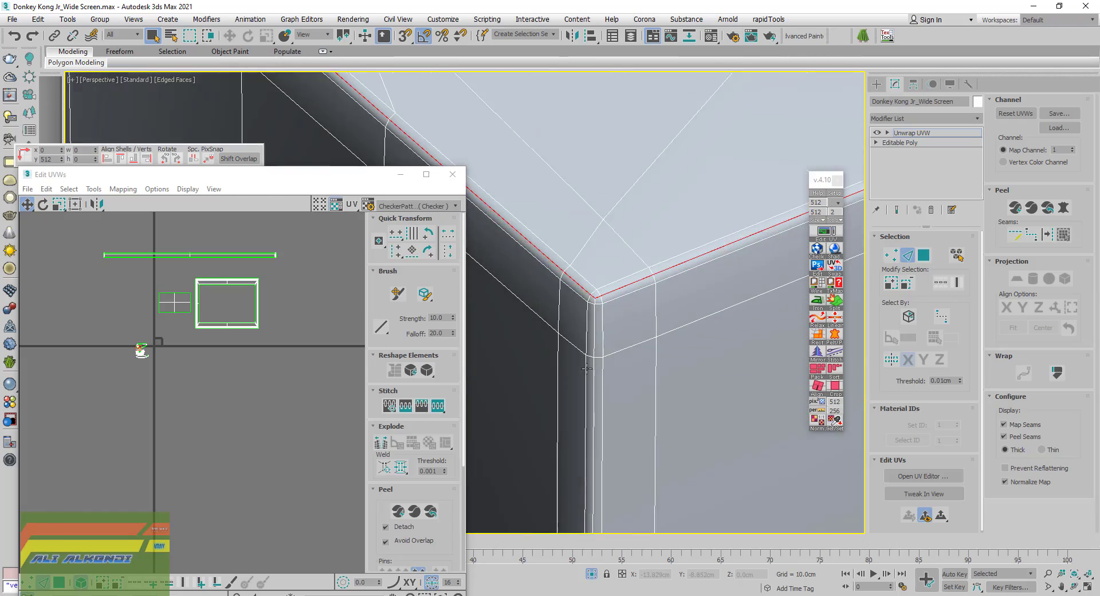
scroll(594, 381, down, 2)
scroll(594, 381, down, 3)
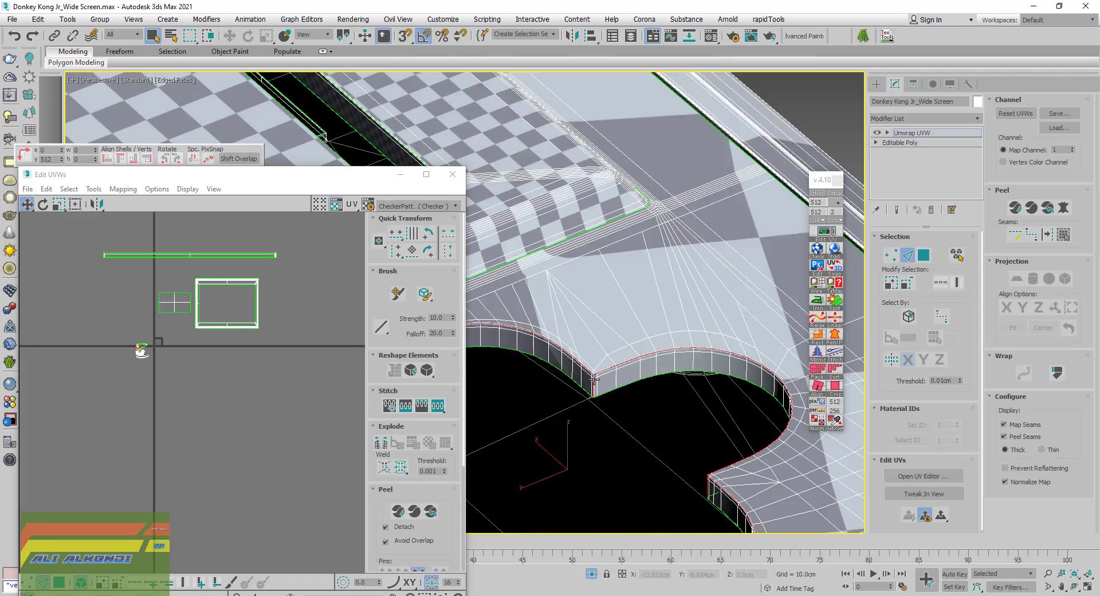
scroll(595, 381, up, 1)
scroll(616, 410, up, 1)
alt+middle_drag(506, 409, 470, 410)
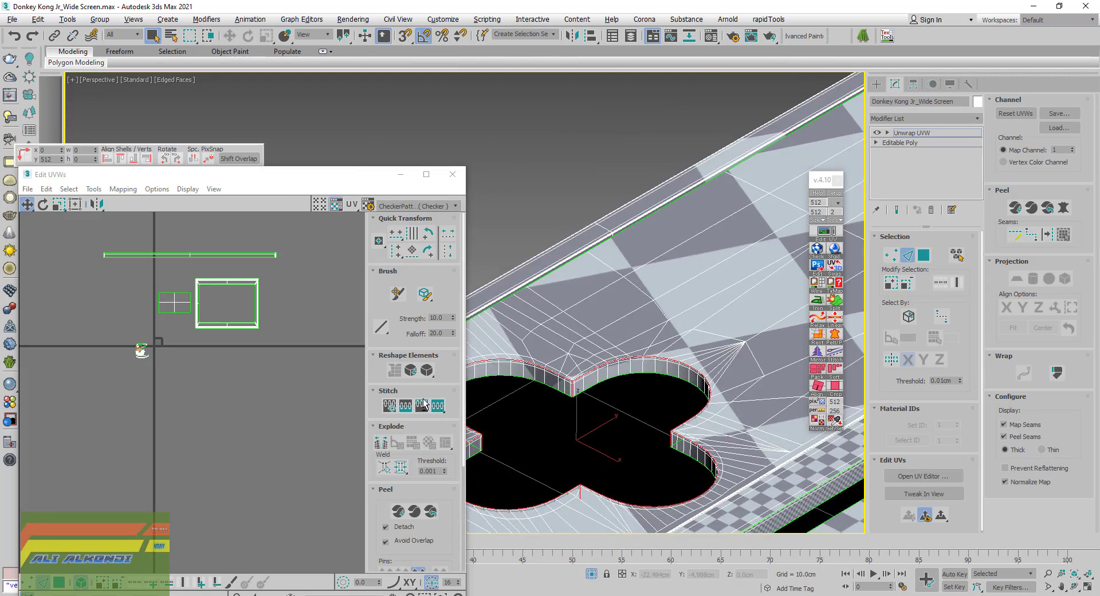
click(1047, 235)
scroll(601, 354, down, 5)
alt+middle_drag(601, 354, 621, 367)
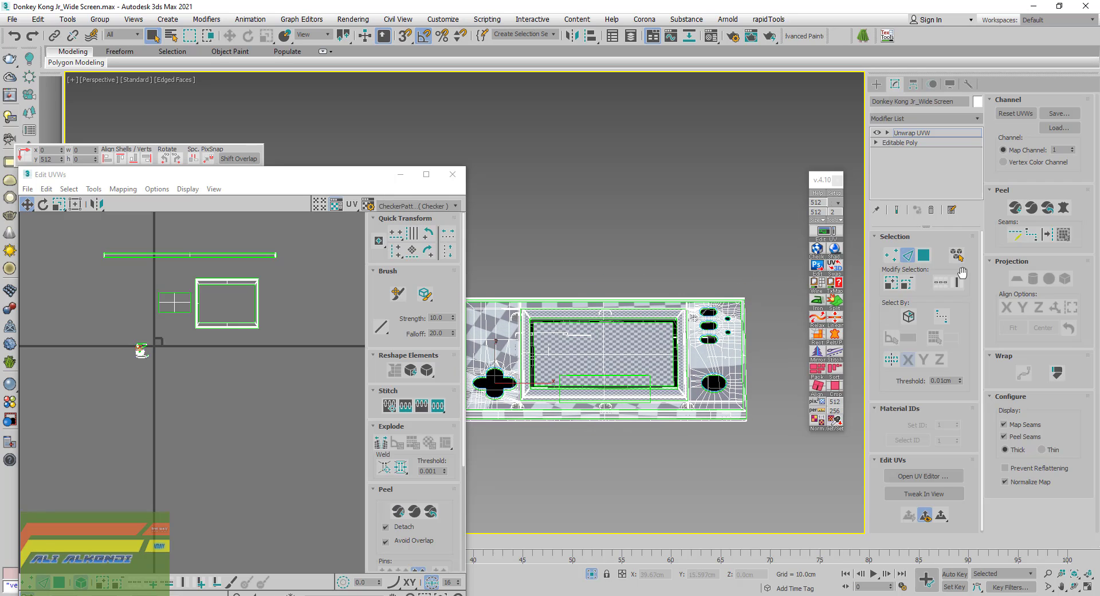
Select the console's front face up to its seams and flatten it with TexTools Iron
click(924, 255)
click(704, 364)
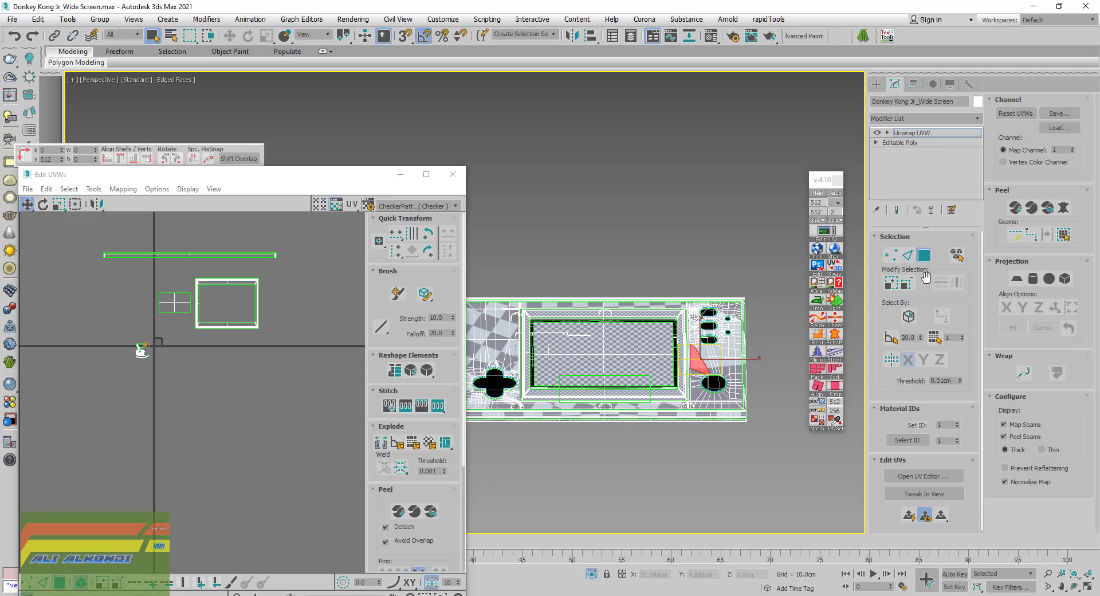
click(1063, 236)
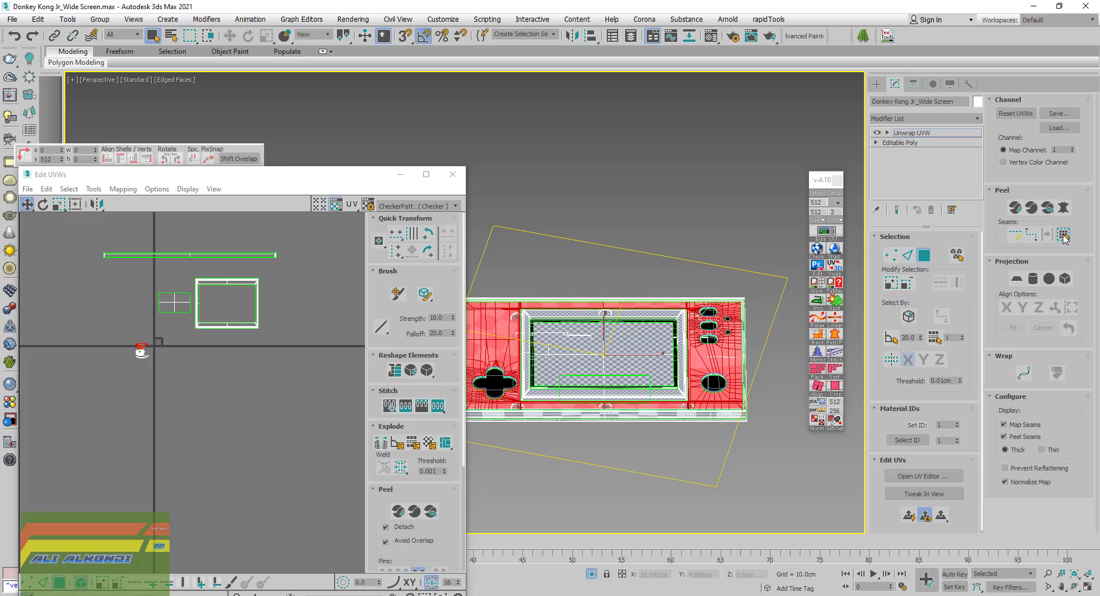
click(817, 302)
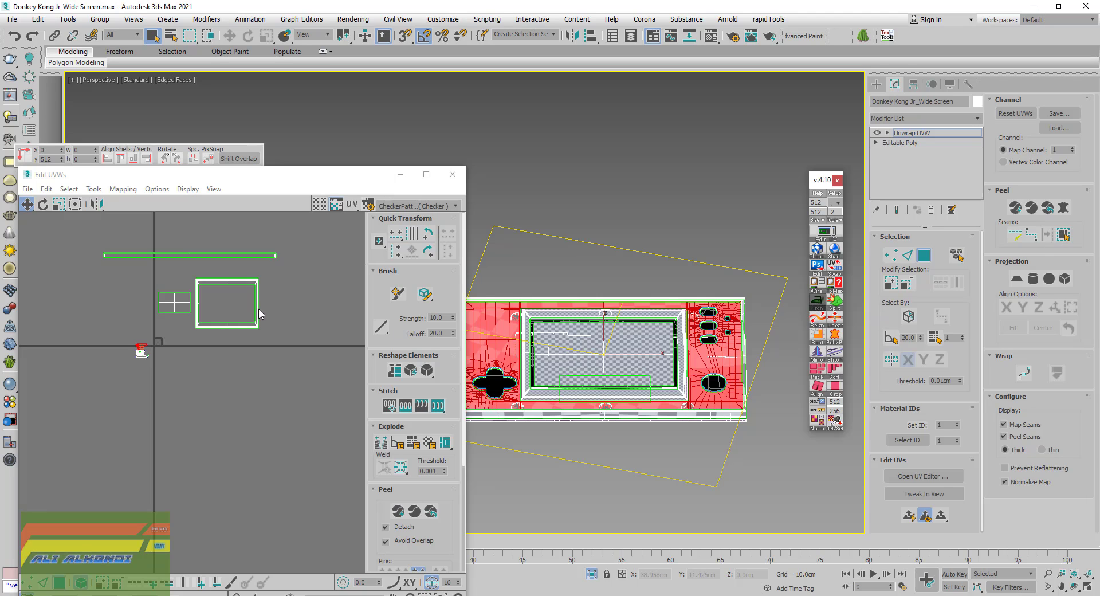
scroll(159, 338, up, 5)
scroll(157, 355, up, 5)
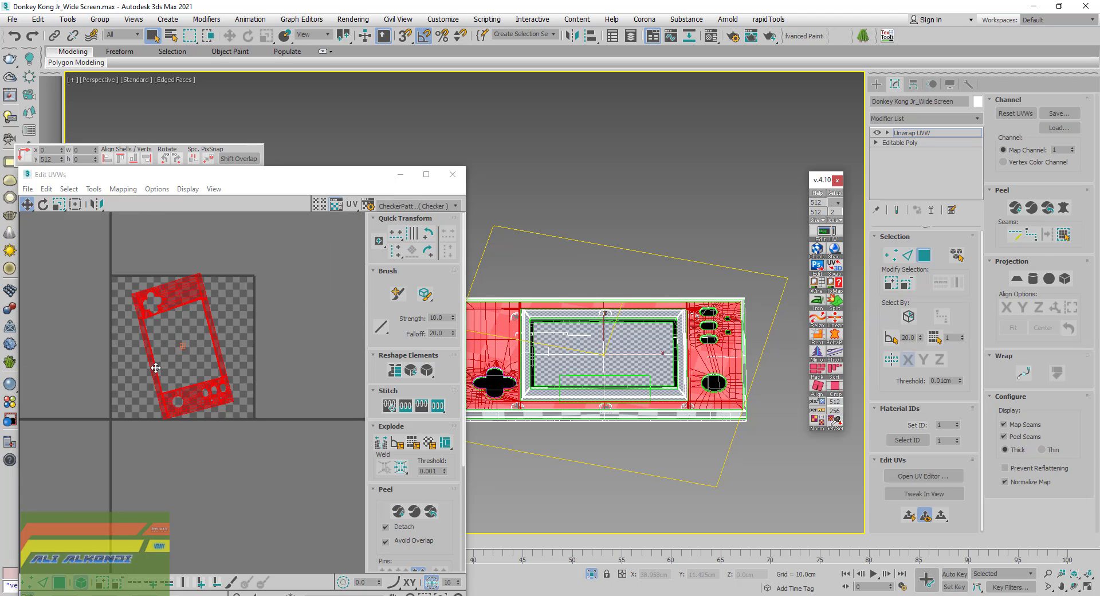
scroll(160, 371, up, 3)
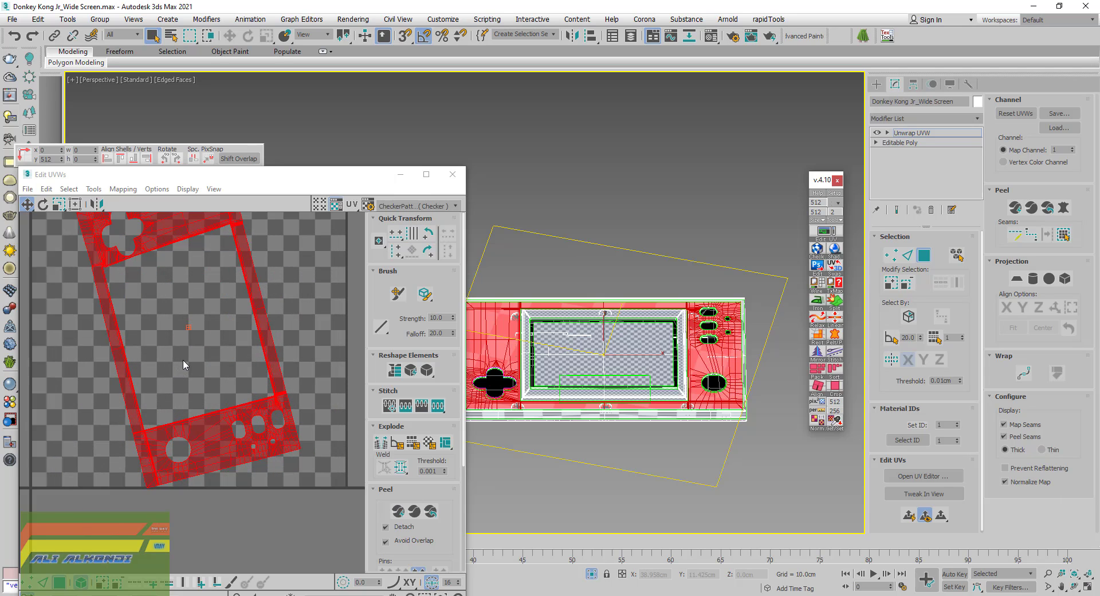
scroll(184, 359, down, 3)
Rotate the front-face UV shell about 76° so it lies horizontally
click(241, 196)
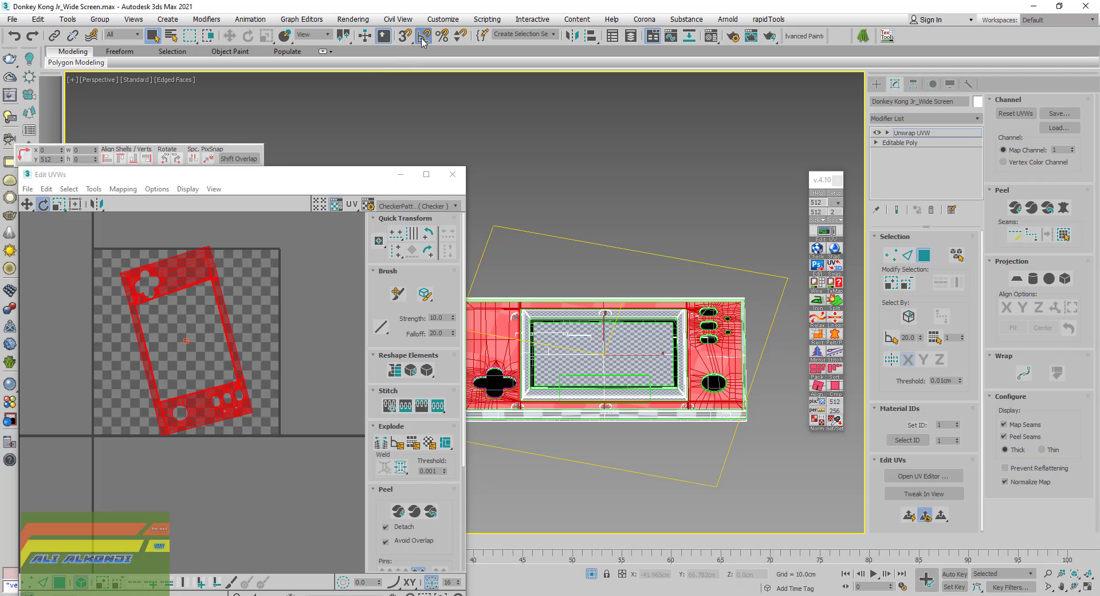
drag(241, 406, 272, 298)
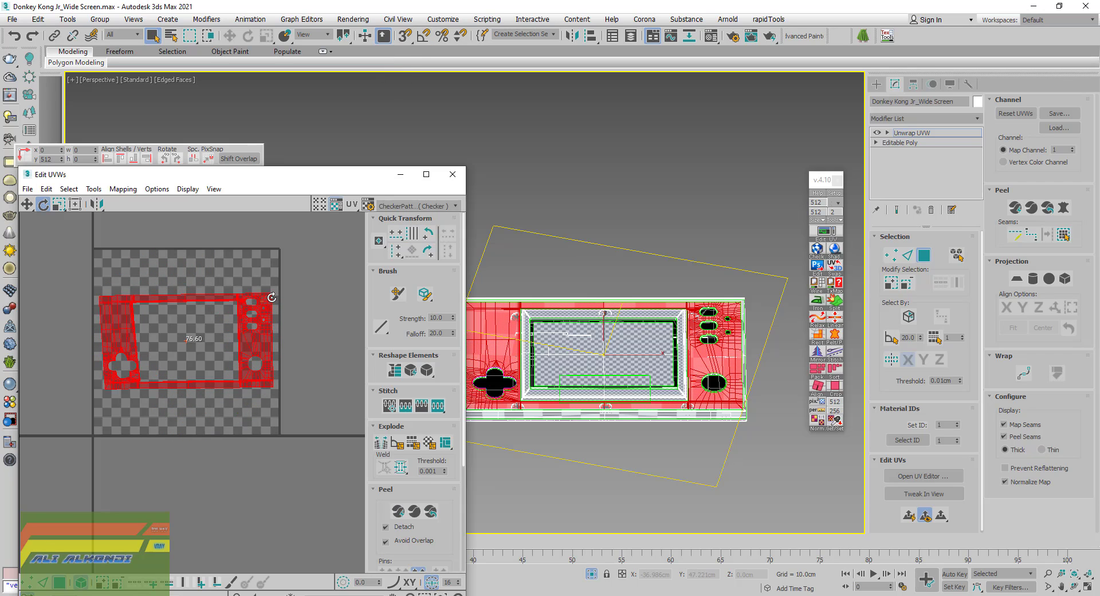
scroll(177, 358, up, 2)
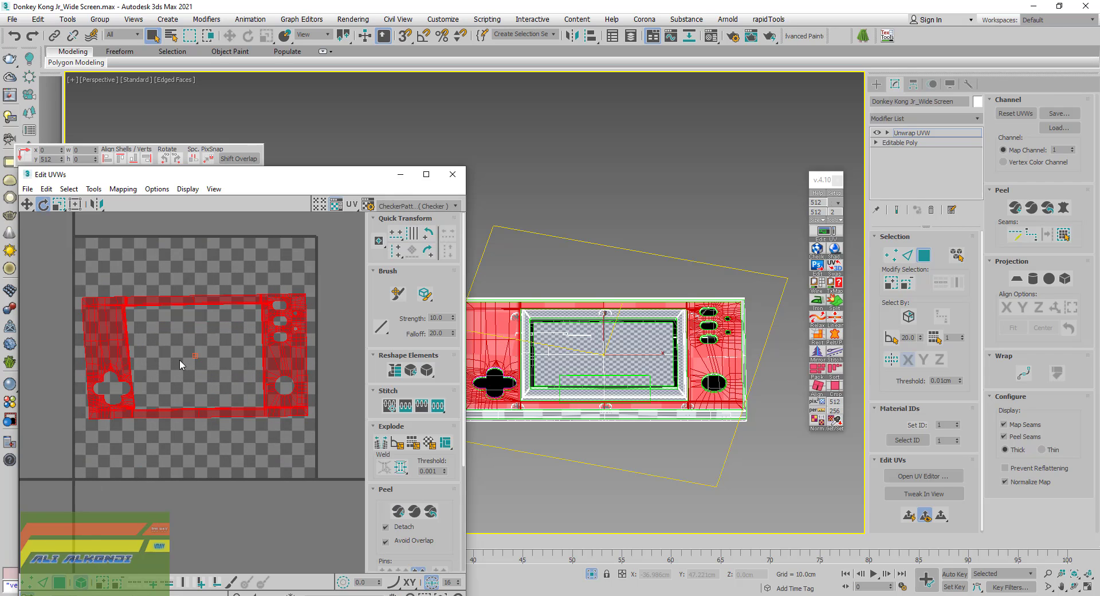
Pelt Map the front face, run and stop Pelt, then run and stop Relax, and Commit
click(1061, 210)
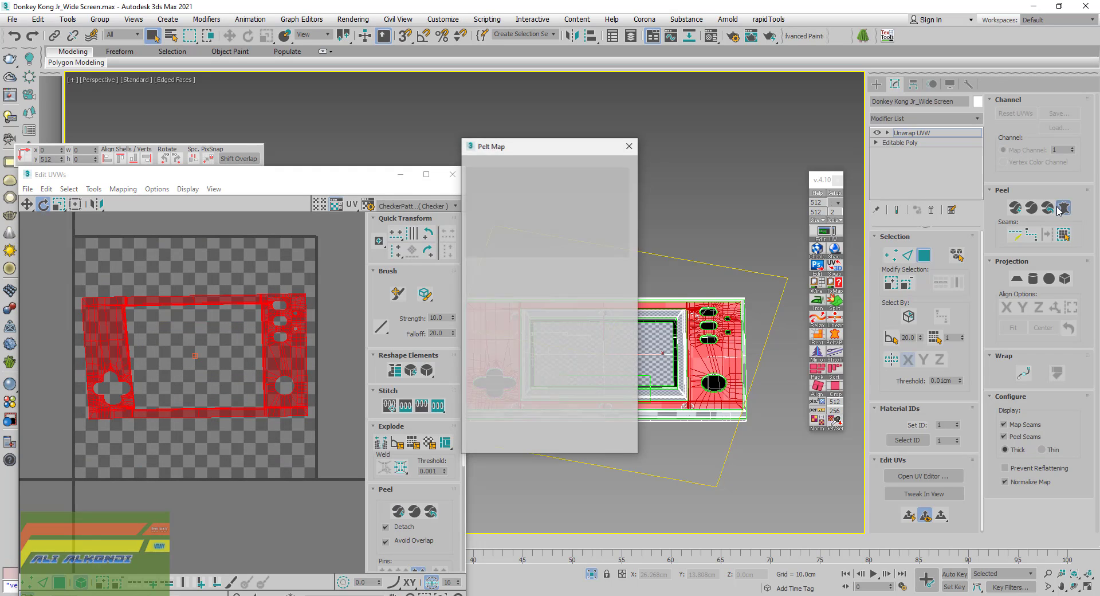
click(522, 187)
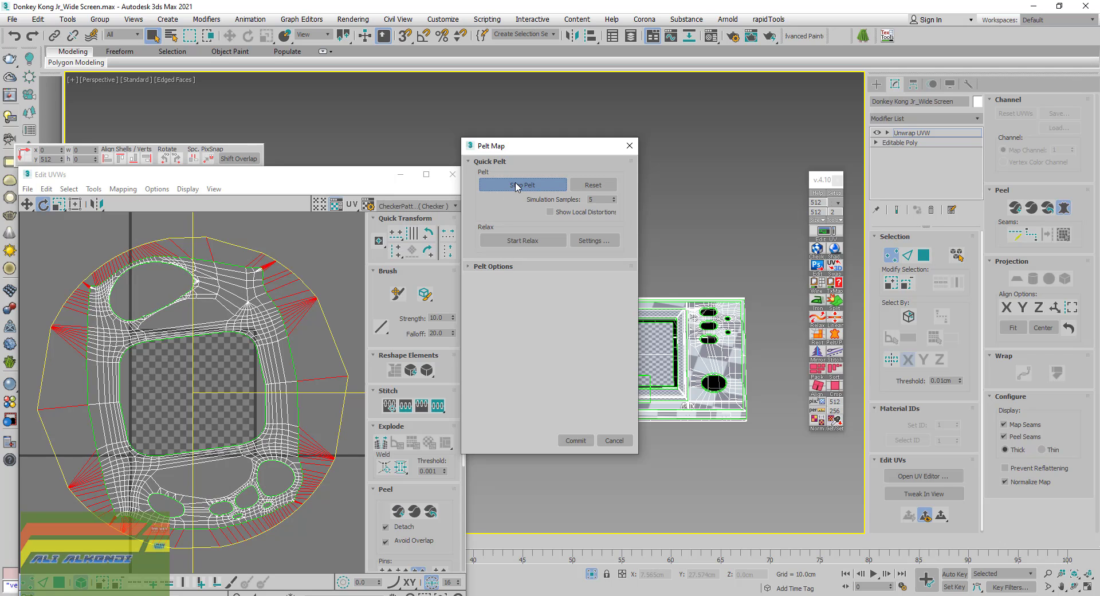
click(517, 185)
click(516, 240)
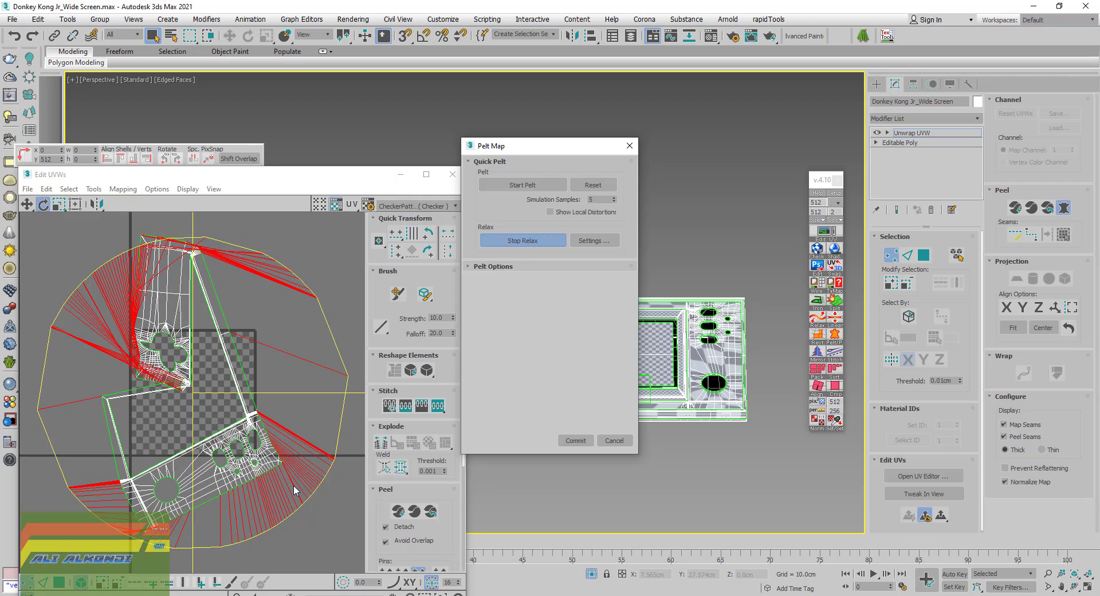
click(533, 242)
click(575, 441)
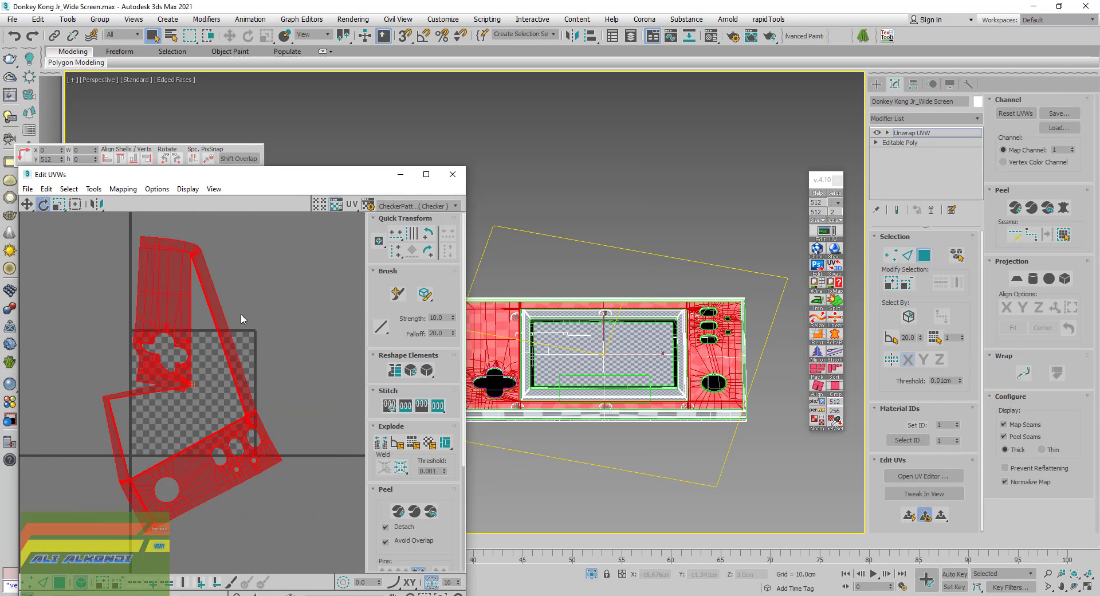
Open Tools > Relax and run a relax pass on the front-face shell
click(91, 191)
click(123, 382)
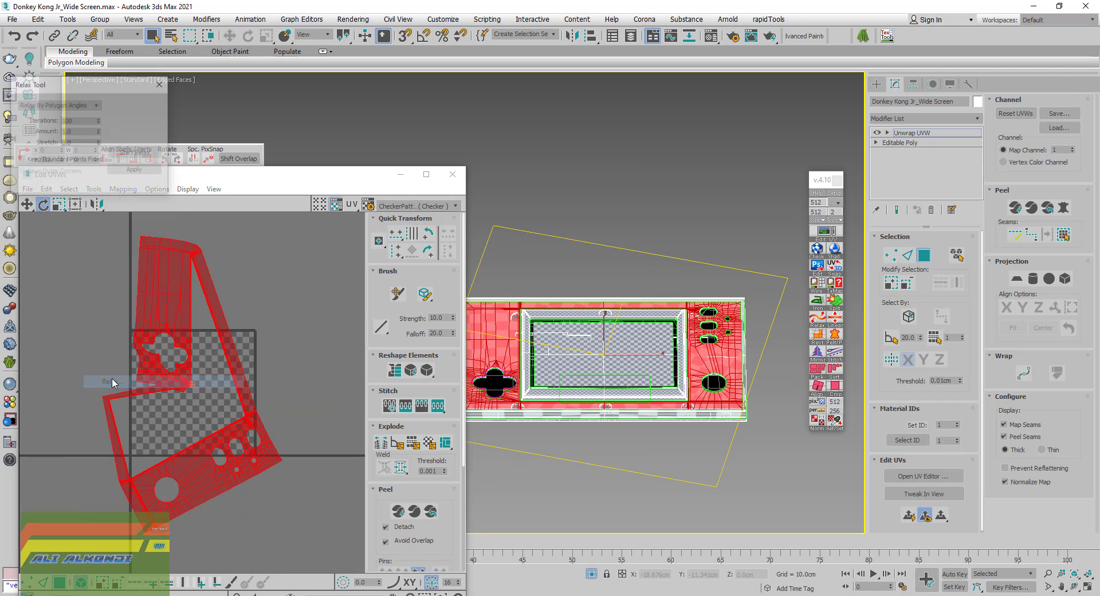
click(134, 153)
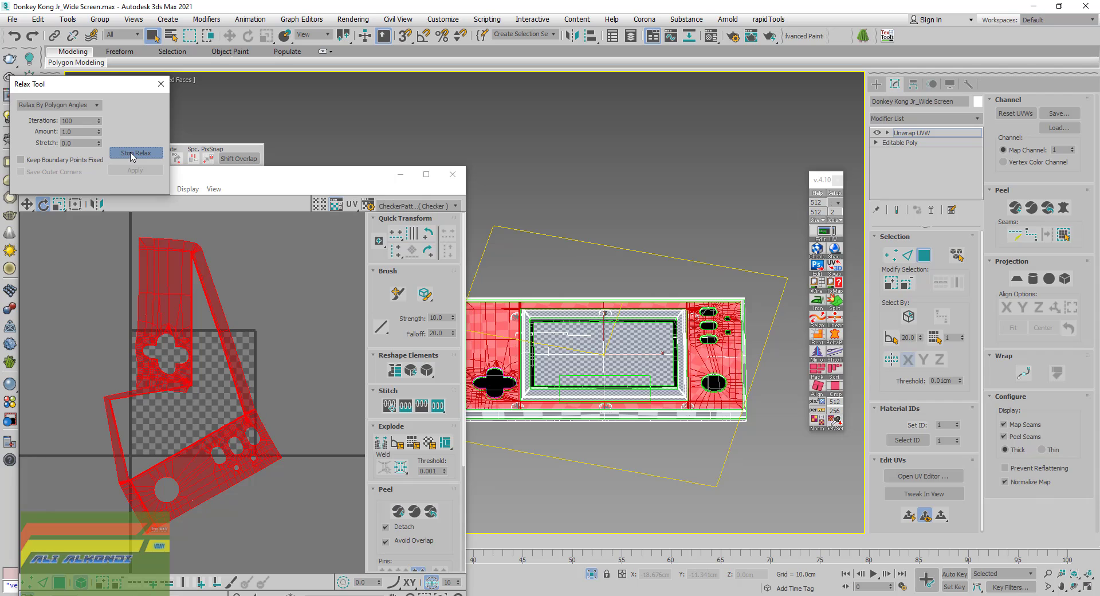
click(133, 154)
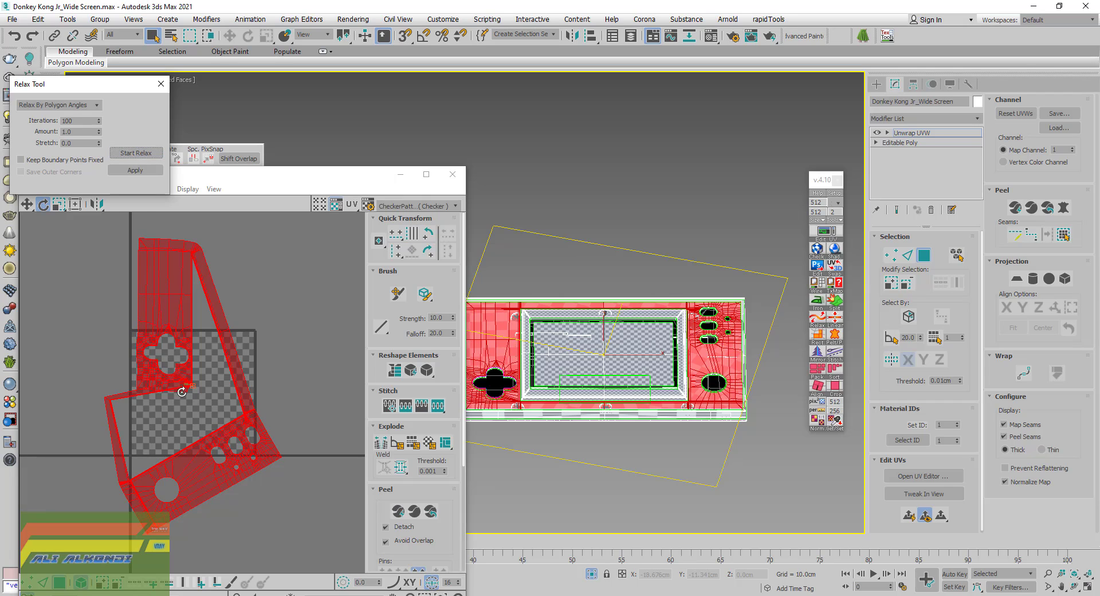
Rotate the UV cluster to about 72°, relax it again, and close the Relax Tool
middle_drag(181, 392, 209, 396)
key(e)
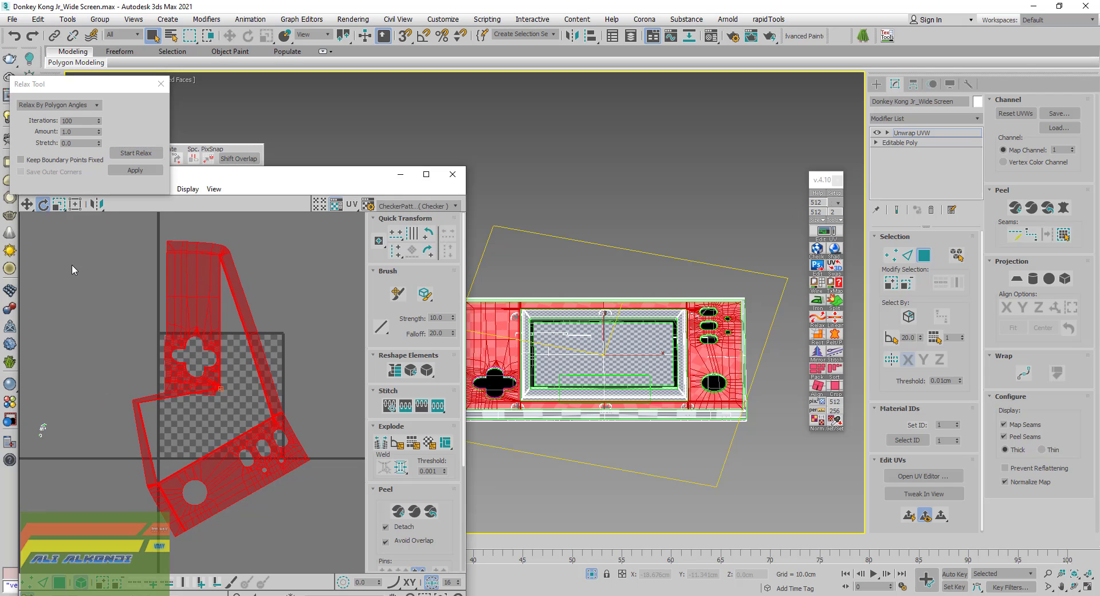
drag(289, 461, 307, 348)
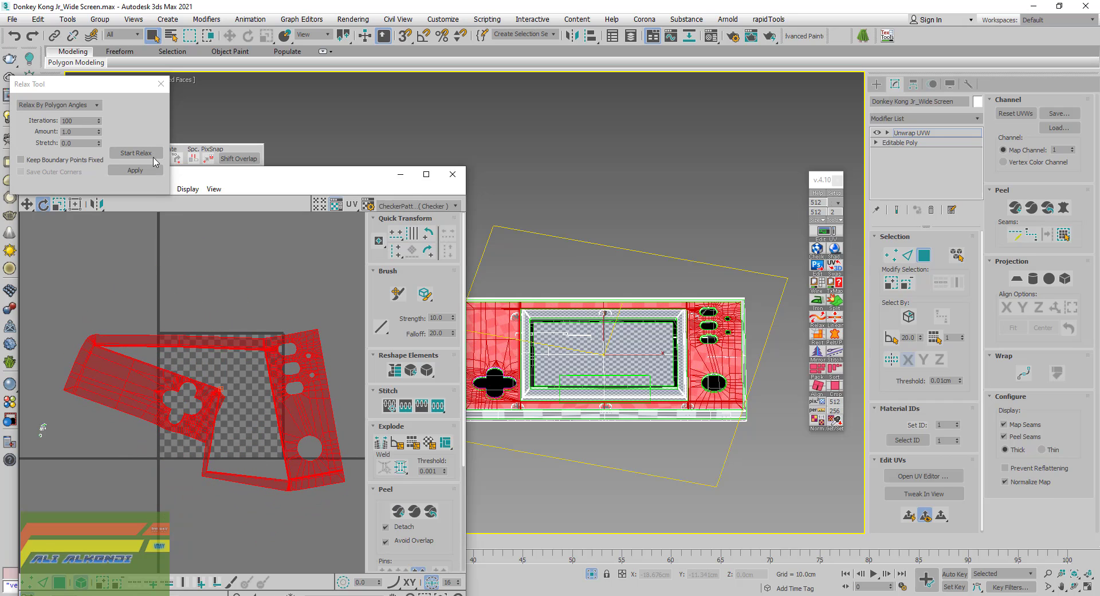
click(135, 154)
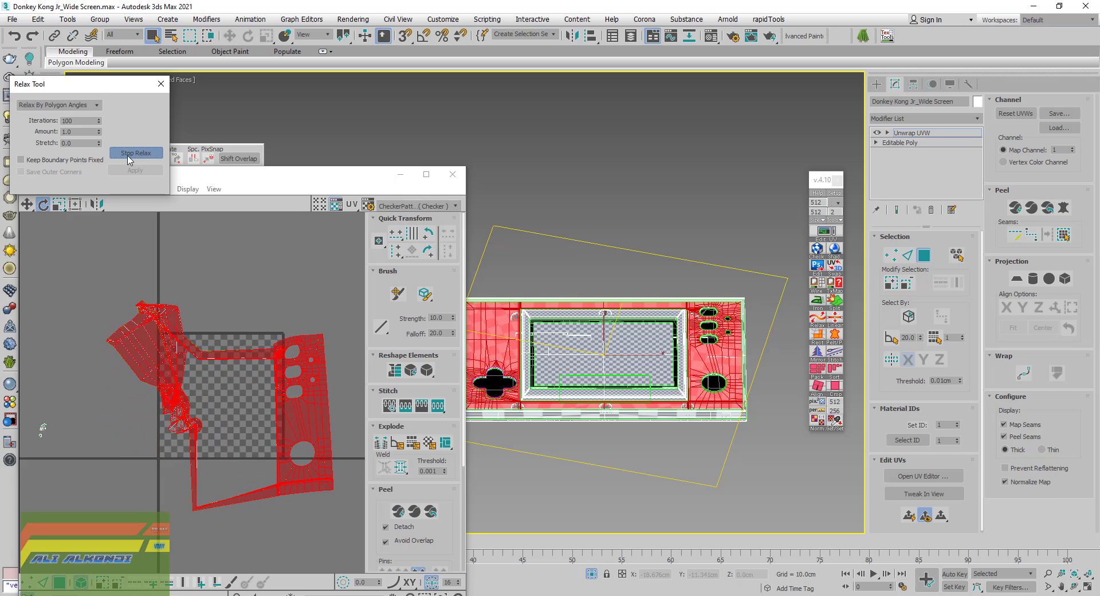
click(128, 153)
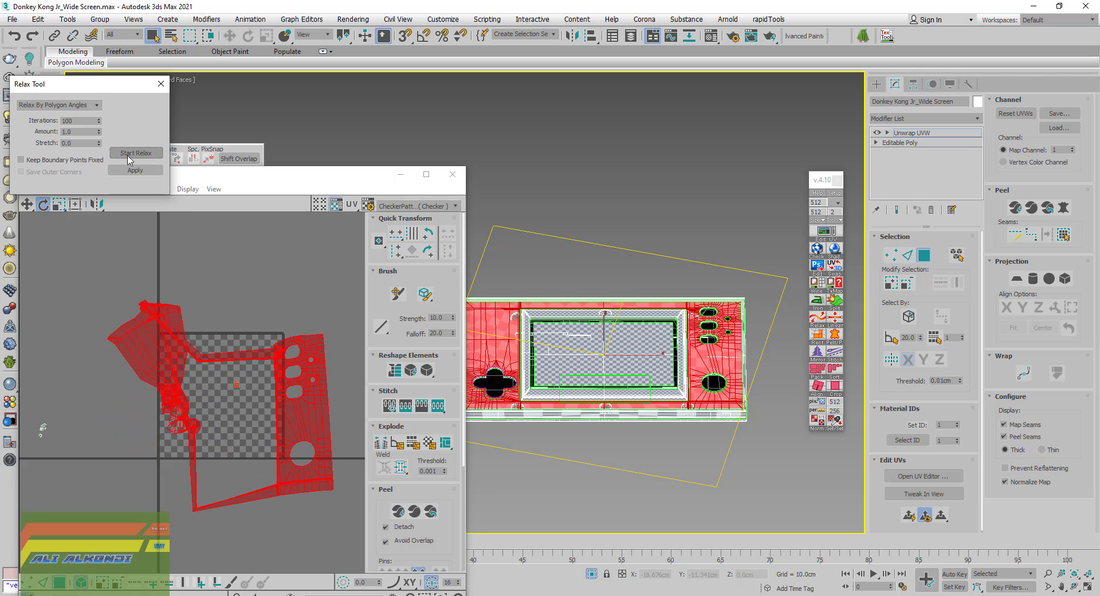
click(161, 84)
Rotate the front-face shell level and move it into the checker square
click(819, 299)
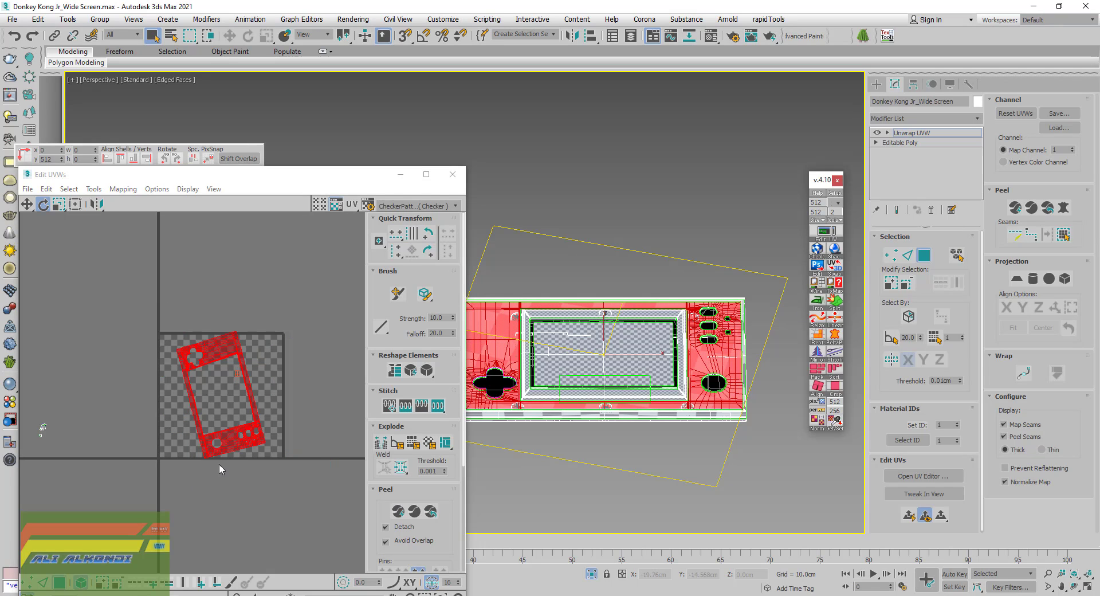
scroll(194, 470, up, 2)
scroll(240, 473, up, 1)
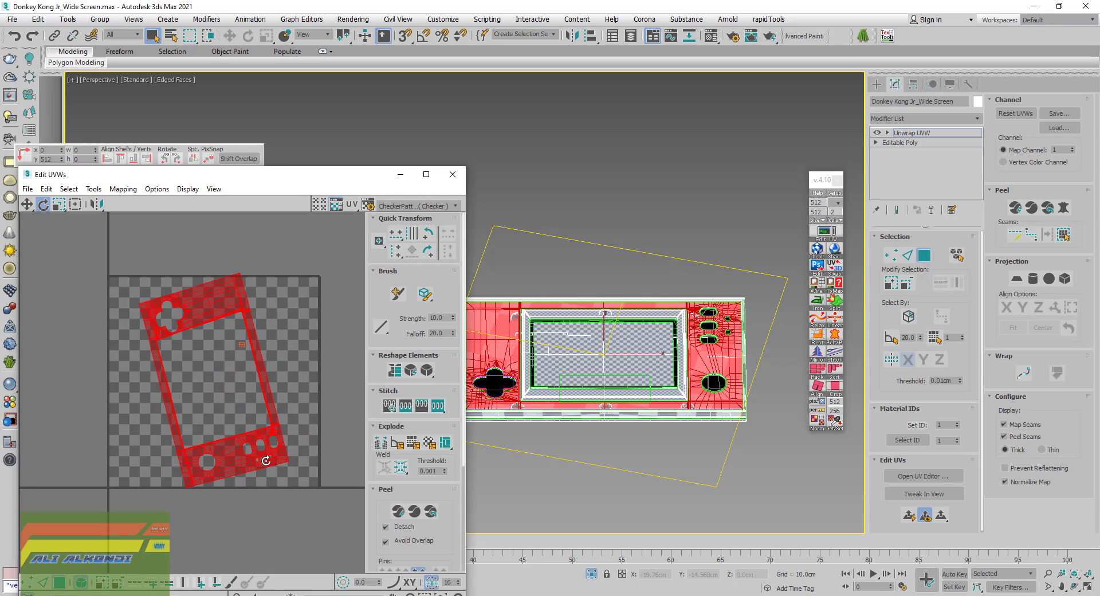
drag(266, 460, 313, 350)
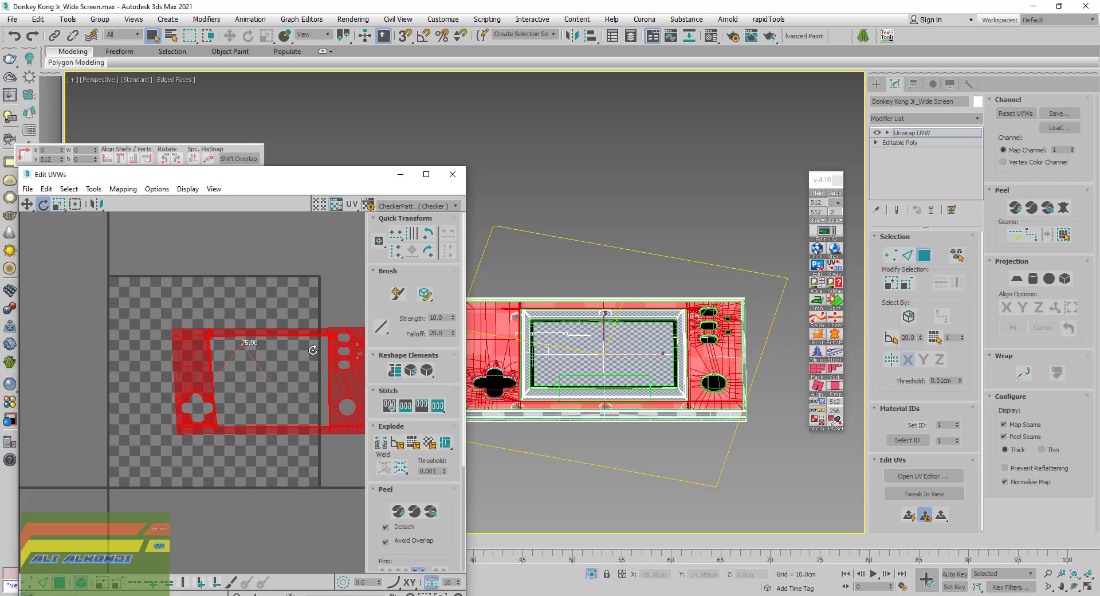
scroll(264, 430, down, 1)
middle_drag(264, 430, 199, 442)
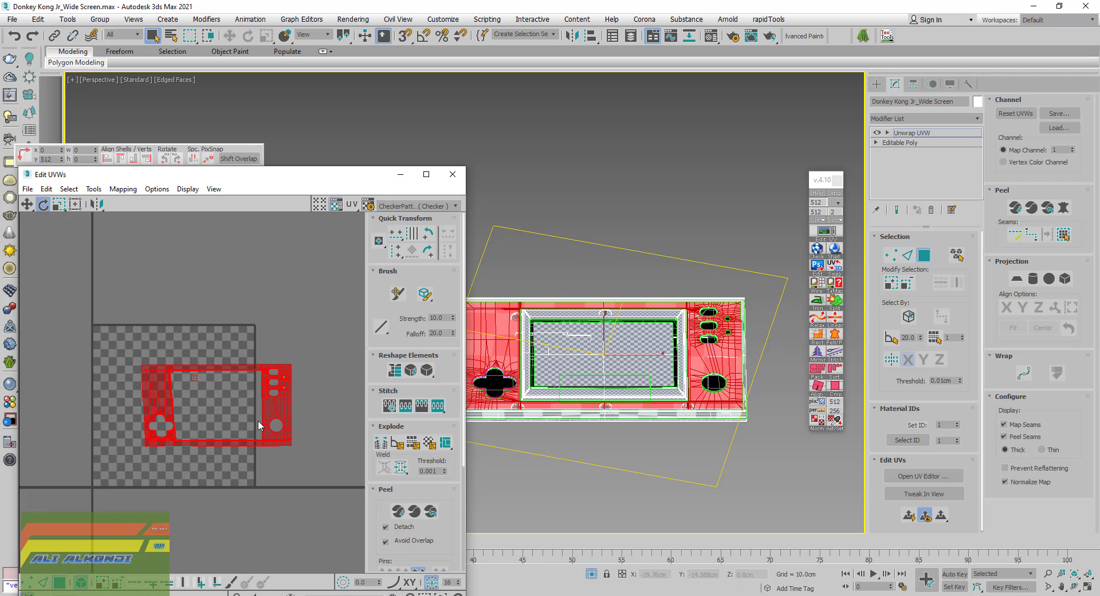
click(27, 205)
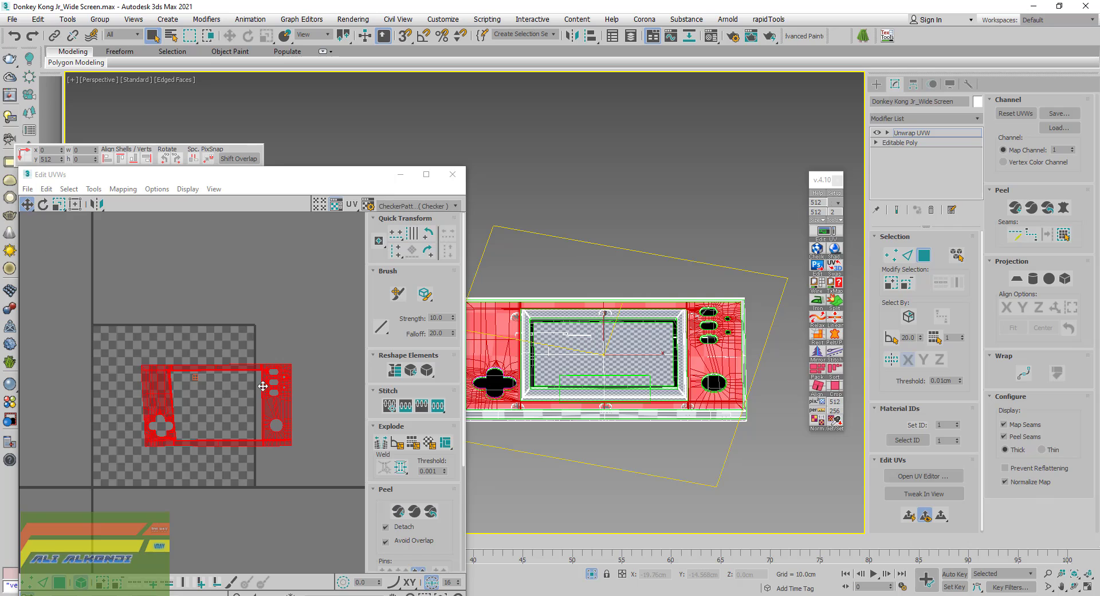
drag(262, 386, 220, 373)
scroll(156, 439, up, 1)
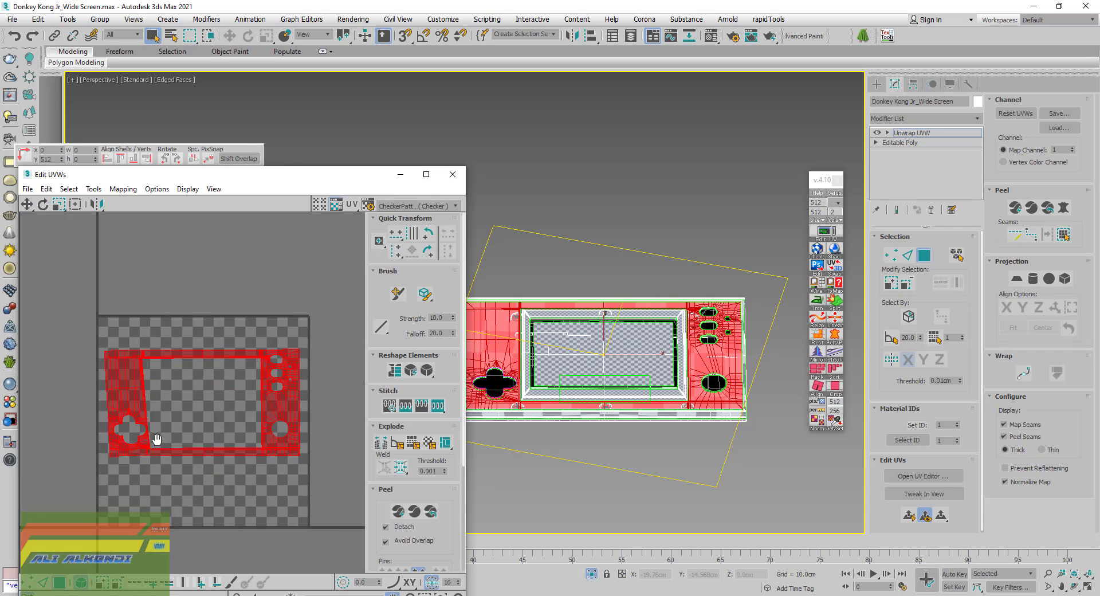
scroll(156, 439, up, 3)
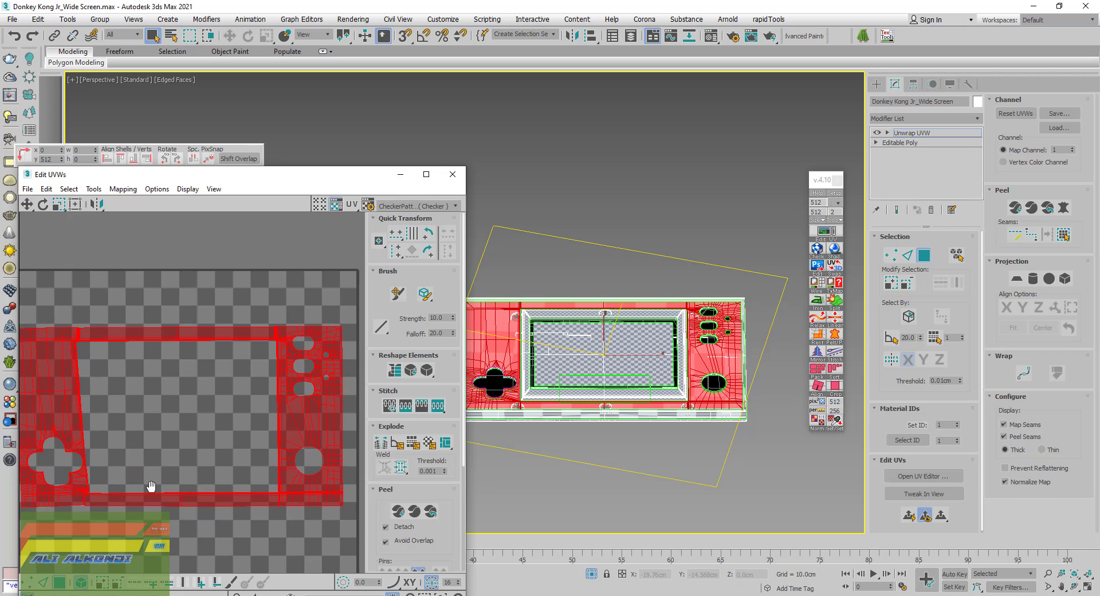
middle_drag(151, 486, 164, 460)
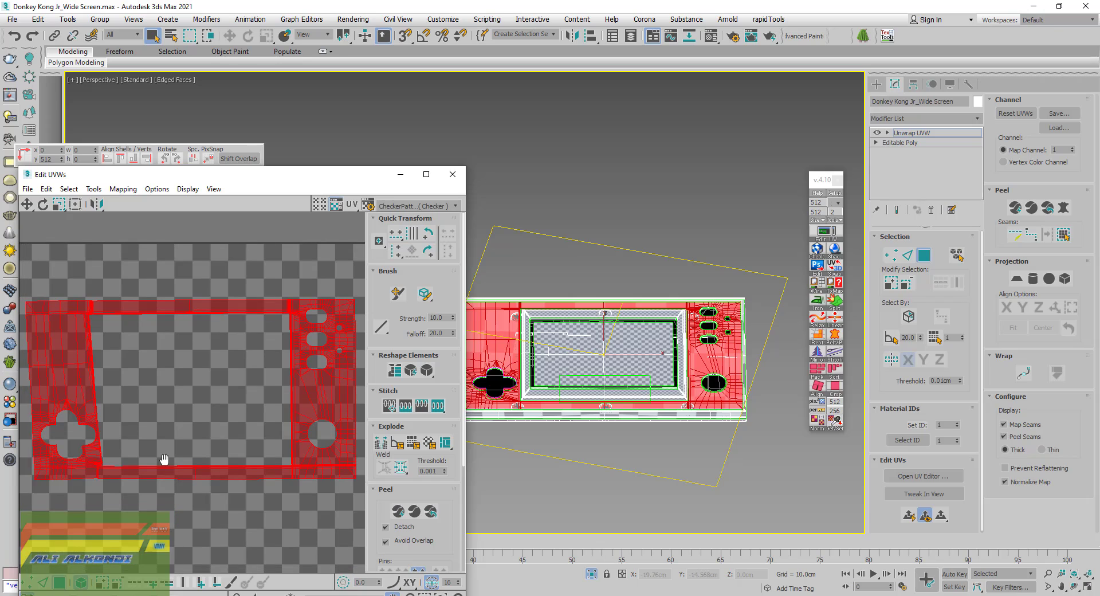
Relax and straighten the shell's left part, then open the UV Tools list
click(816, 321)
click(816, 321)
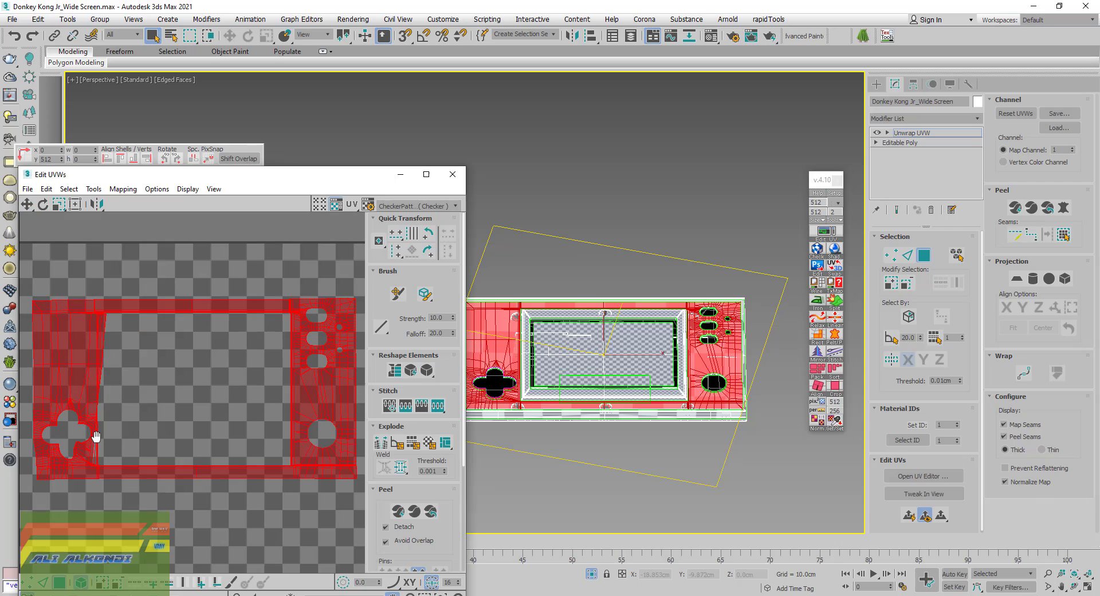
middle_drag(93, 441, 97, 452)
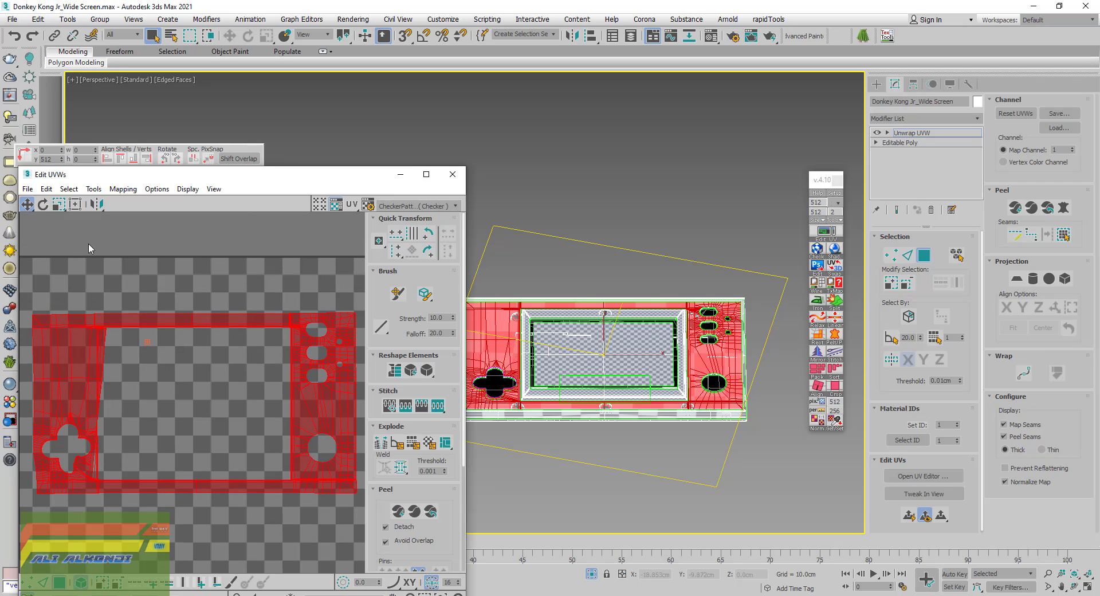
click(93, 188)
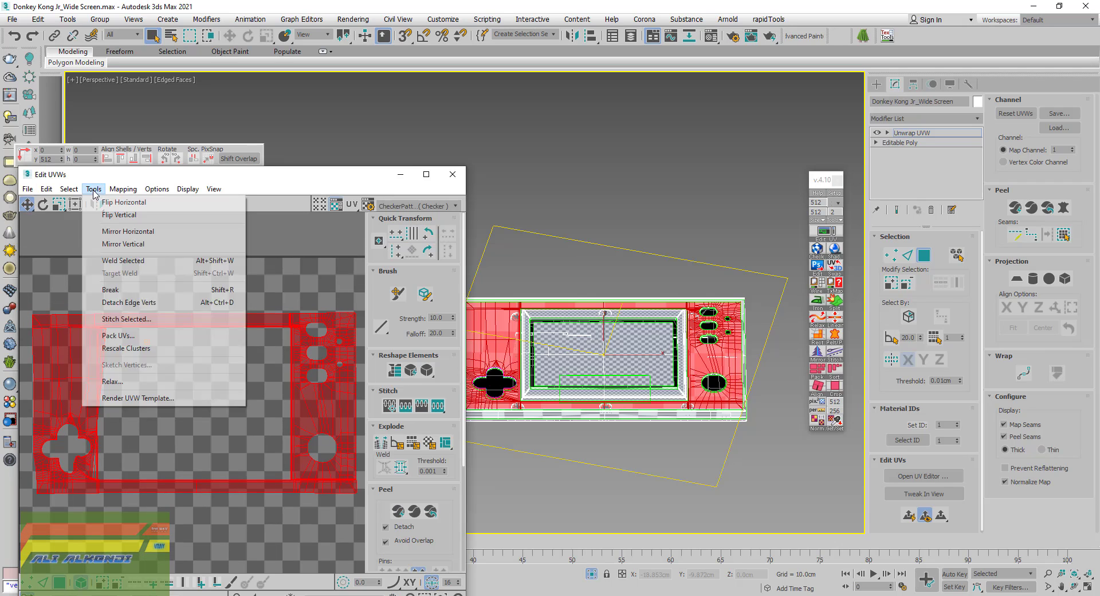
Start a Relax By Polygon Angles pass on the front-face shell
click(109, 383)
click(124, 153)
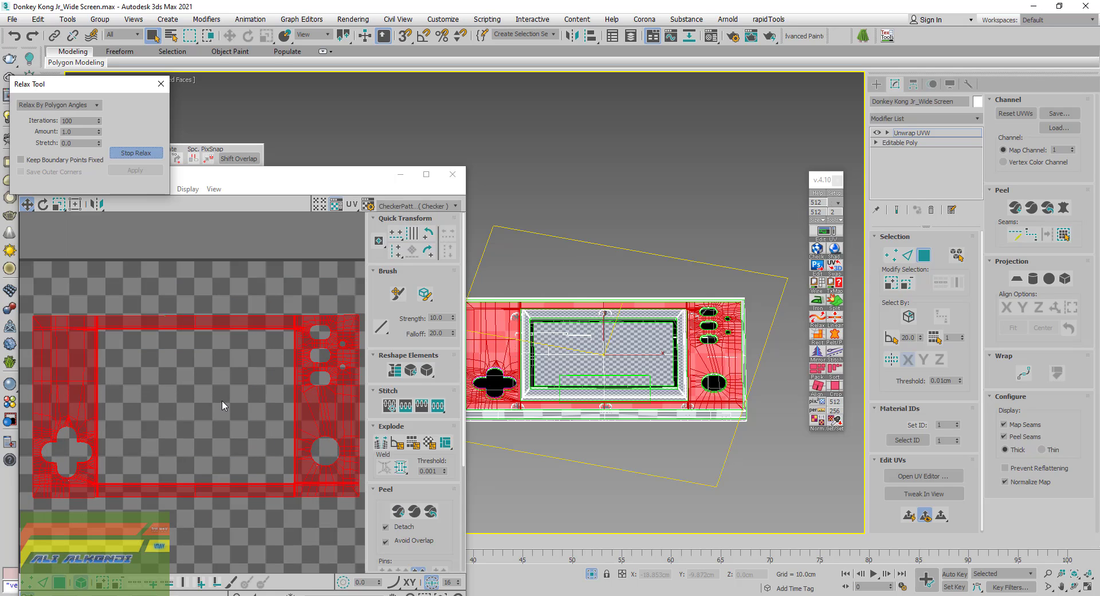
scroll(239, 330, up, 3)
scroll(240, 329, up, 2)
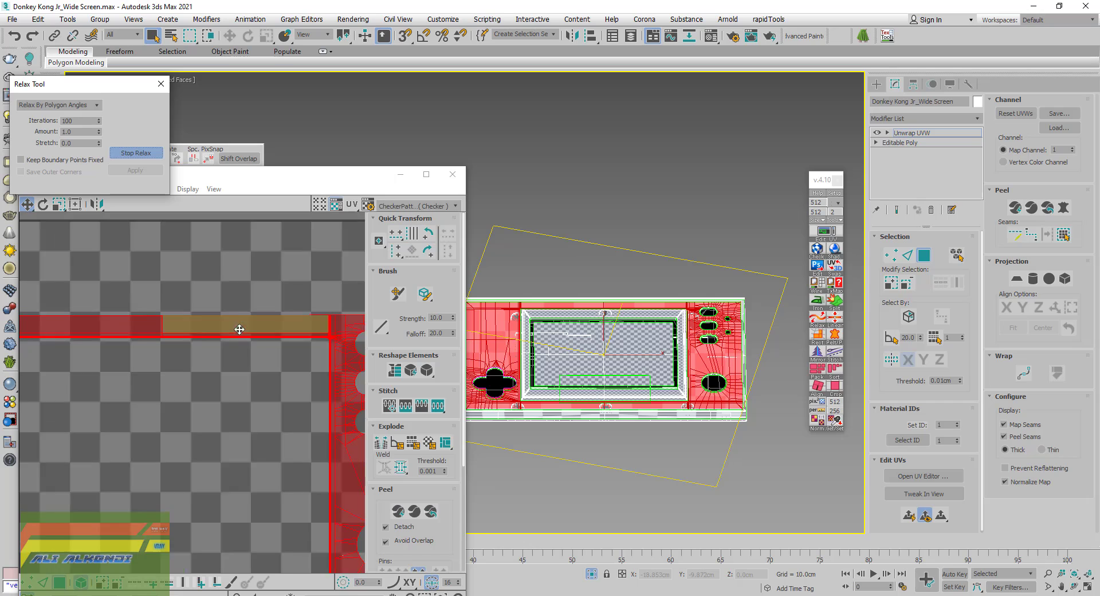
scroll(240, 329, down, 2)
scroll(271, 320, up, 2)
scroll(271, 320, up, 2)
scroll(222, 434, down, 2)
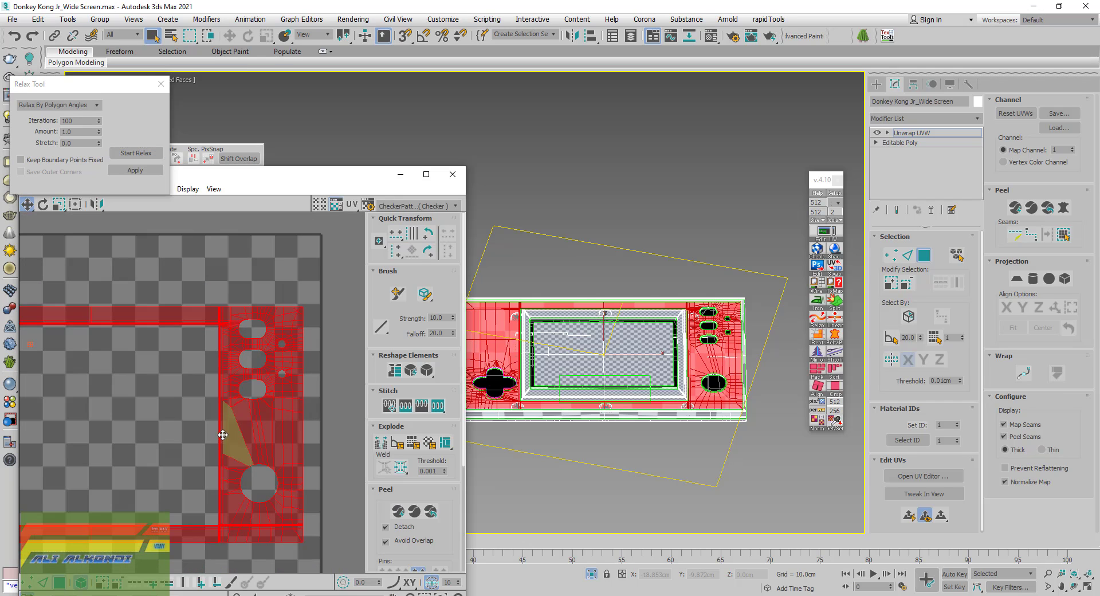
scroll(222, 435, down, 2)
scroll(226, 381, down, 2)
scroll(173, 415, up, 2)
scroll(154, 453, up, 3)
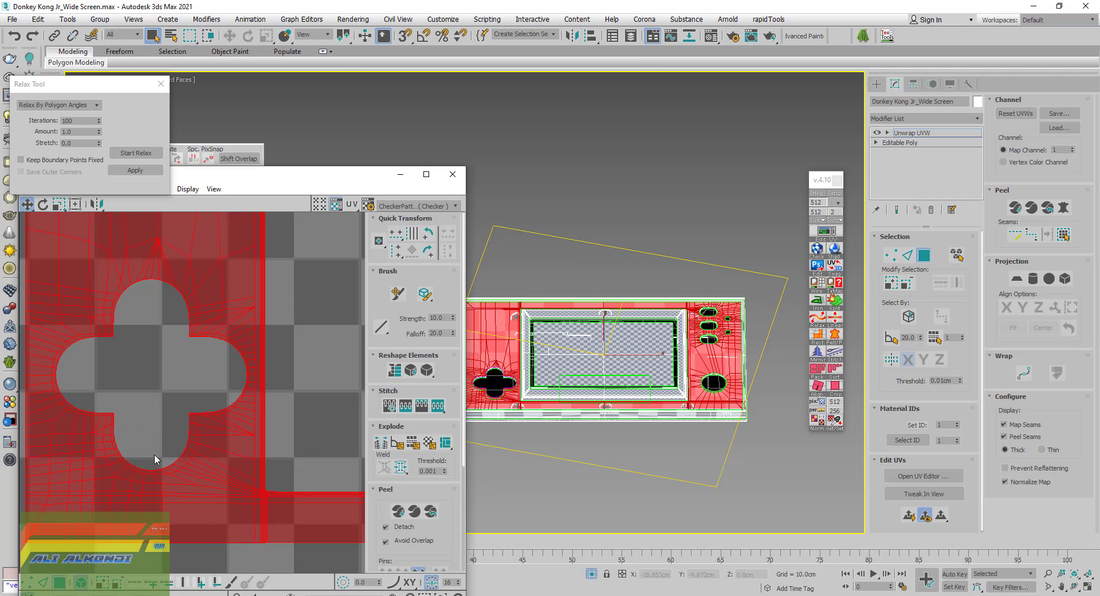
Check the cross-shaped hole, relax the shell once more, and close the Relax Tool
middle_drag(153, 439, 216, 470)
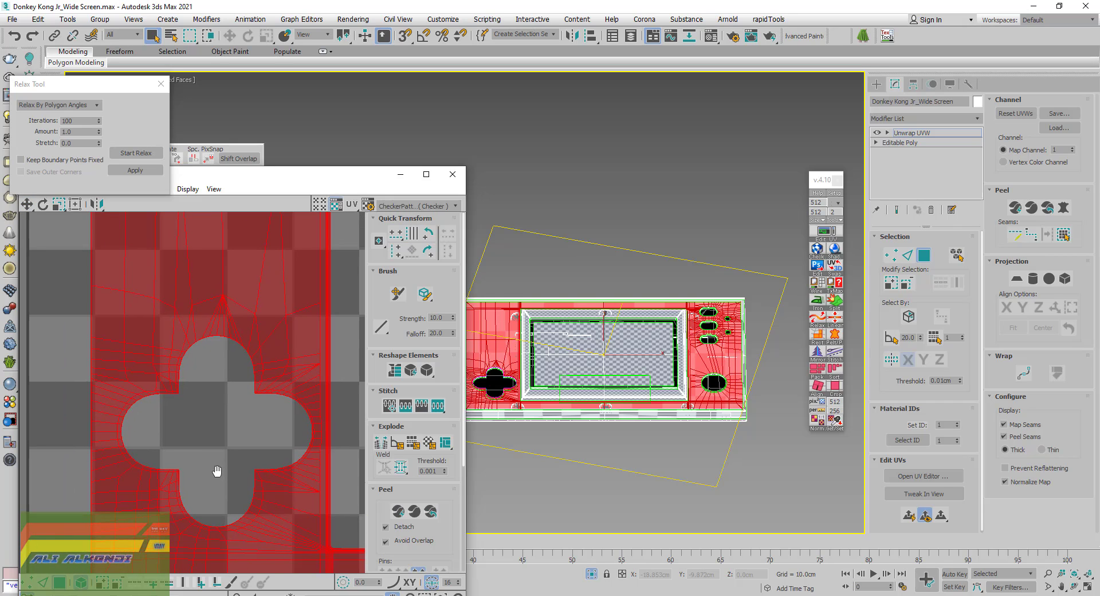
scroll(81, 485, down, 2)
scroll(80, 487, down, 1)
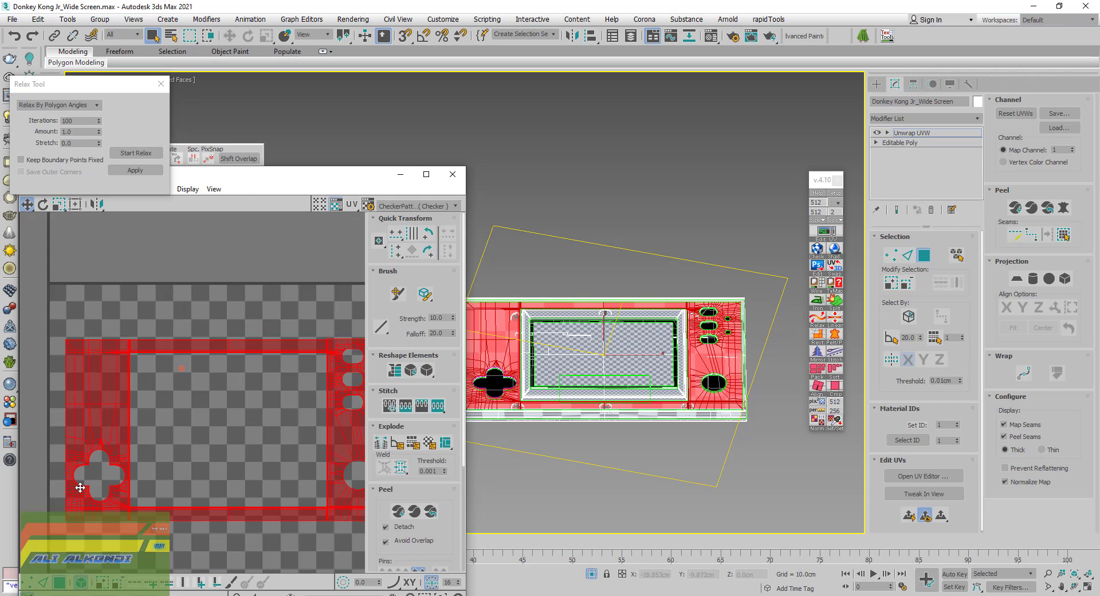
scroll(164, 434, down, 1)
scroll(106, 337, up, 1)
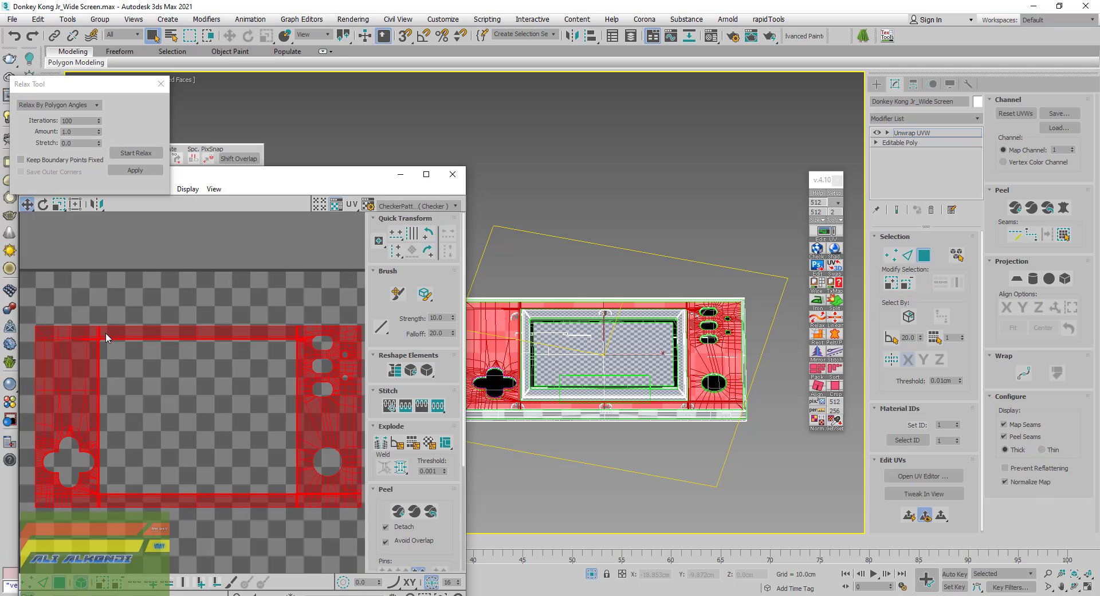
click(134, 154)
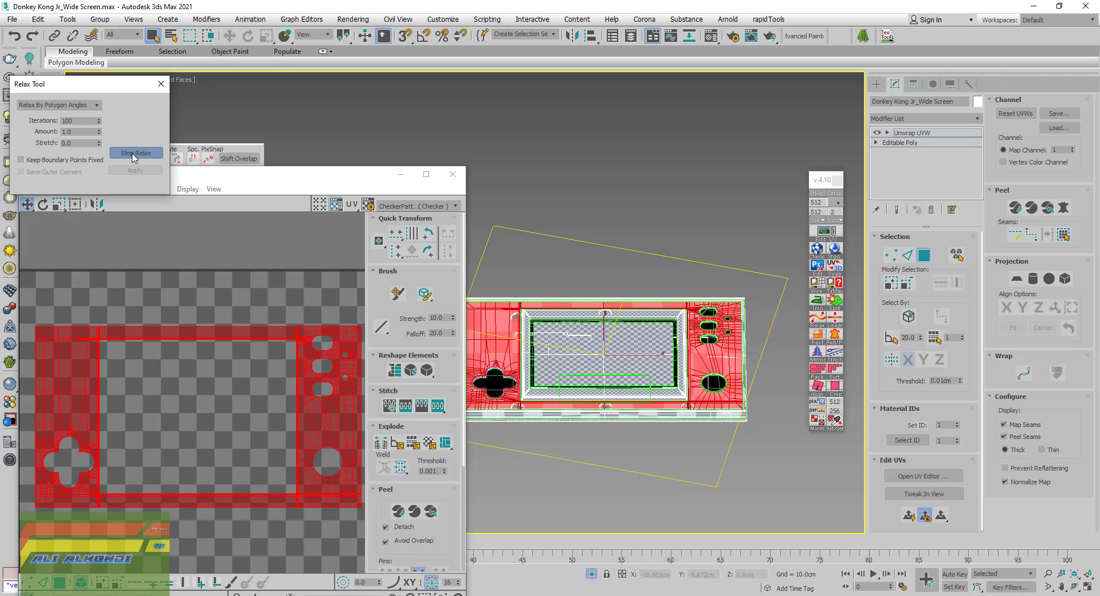
click(134, 154)
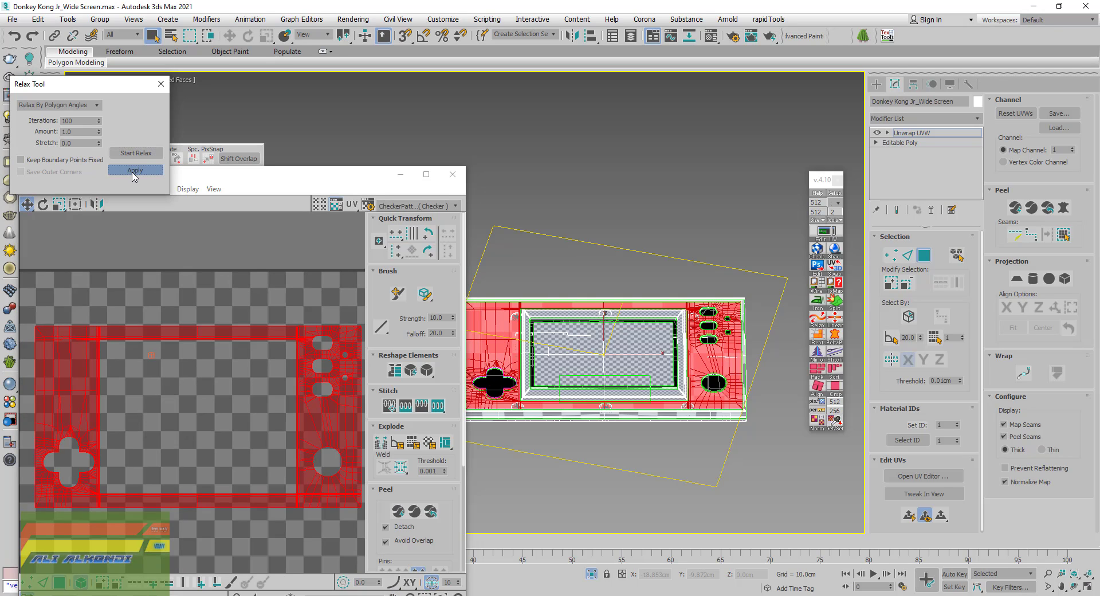
click(161, 85)
scroll(167, 289, down, 2)
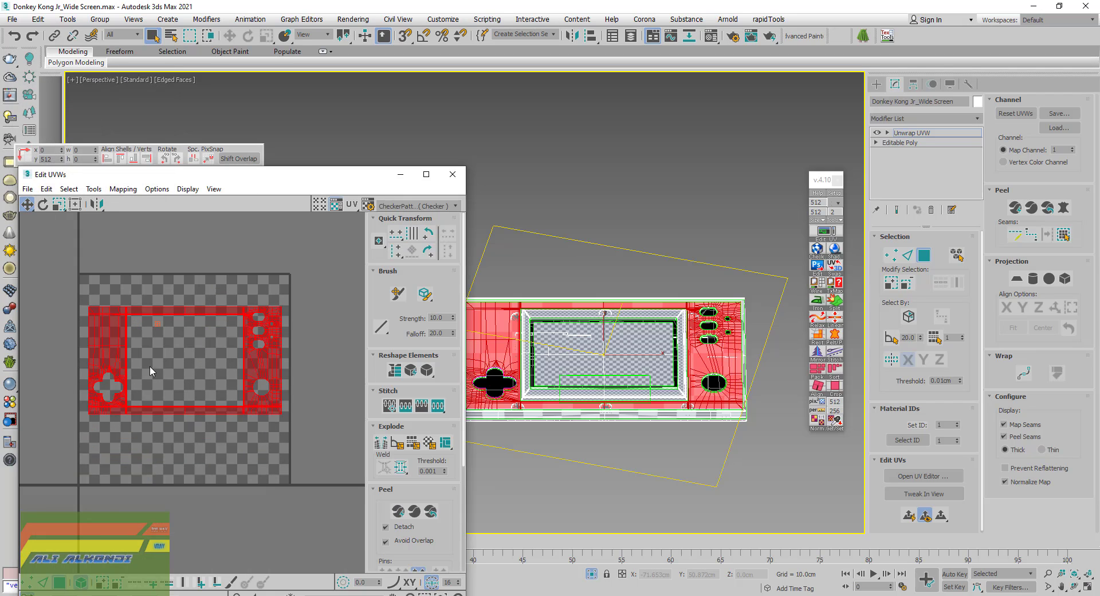
Scale the front-face UV shell up to several times its size
scroll(201, 401, down, 1)
scroll(201, 402, down, 3)
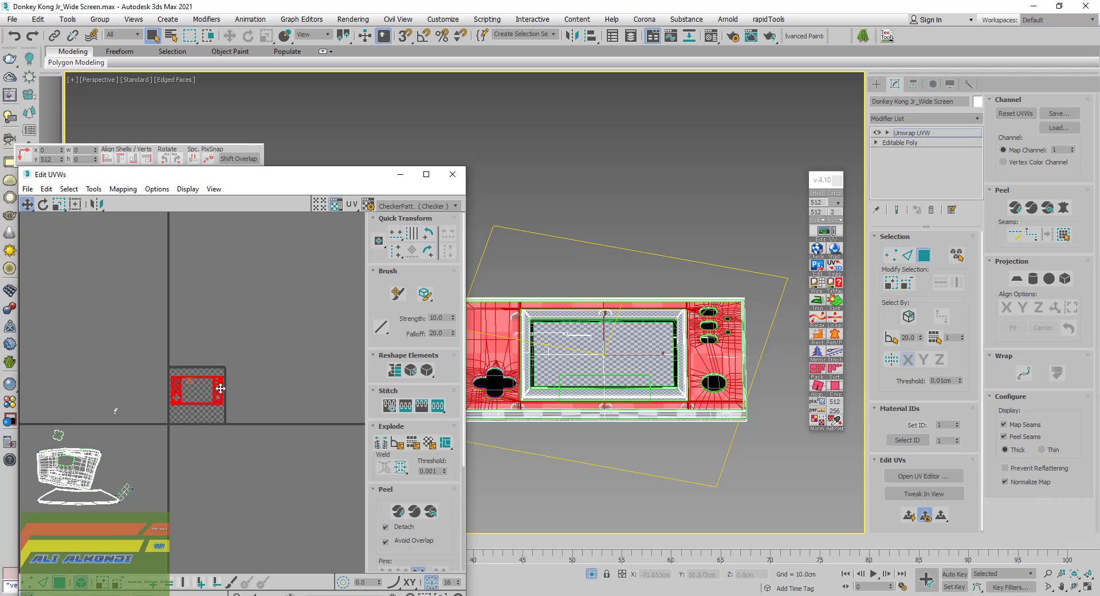
click(60, 205)
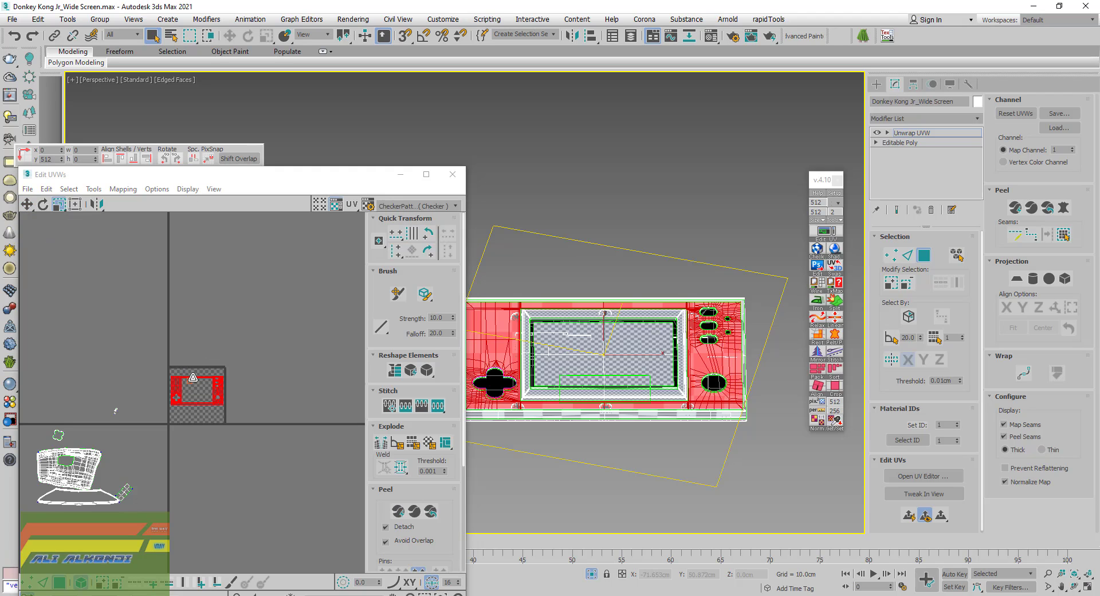
drag(197, 390, 211, 322)
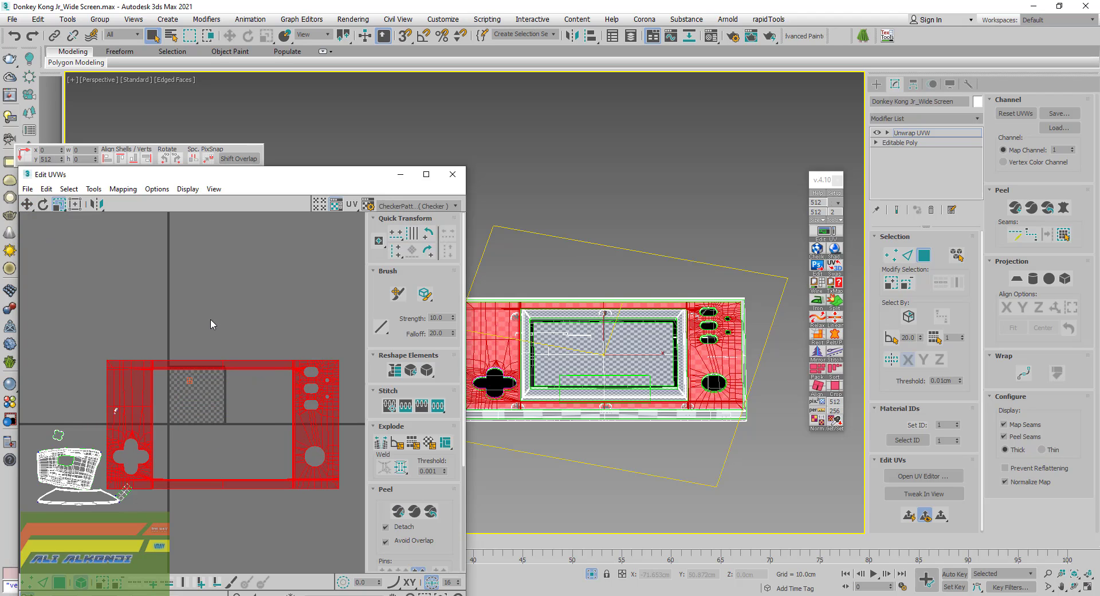
alt+middle_drag(643, 339, 657, 393)
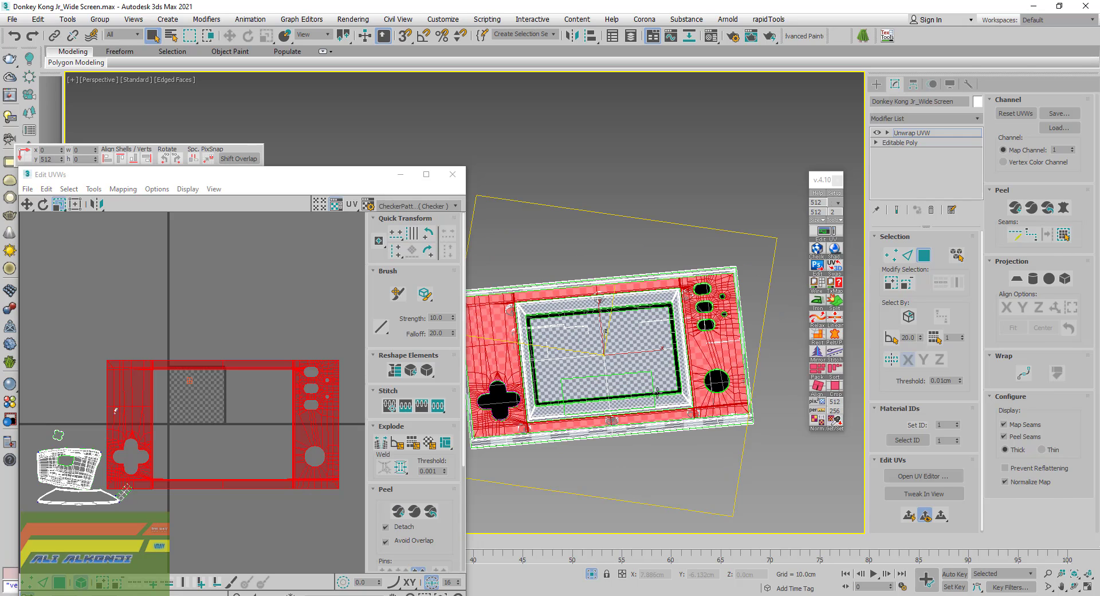
scroll(546, 368, up, 5)
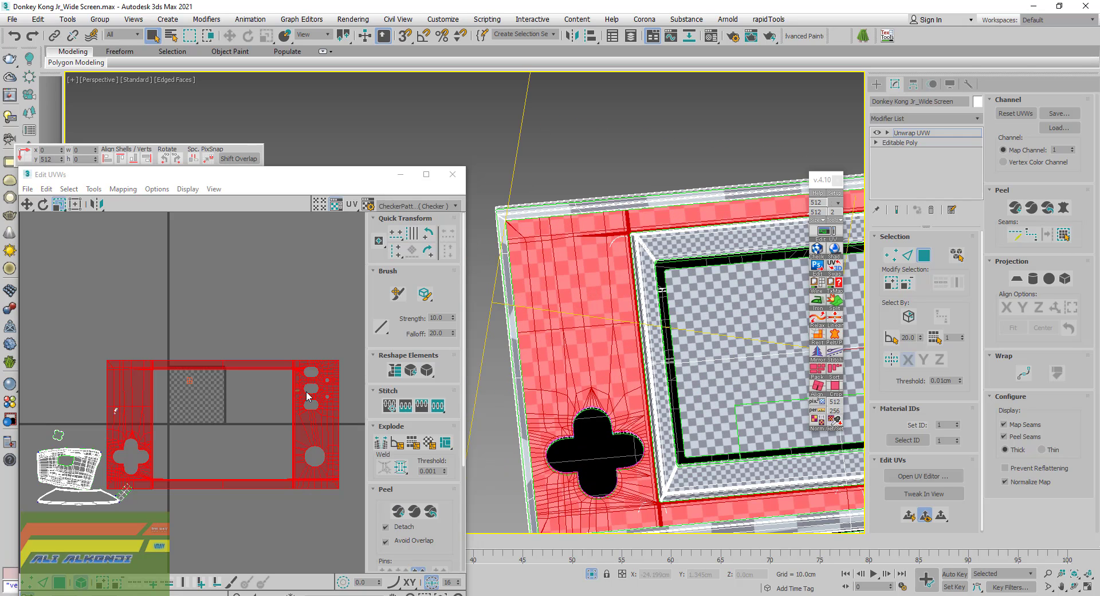
drag(308, 395, 311, 371)
scroll(146, 321, down, 3)
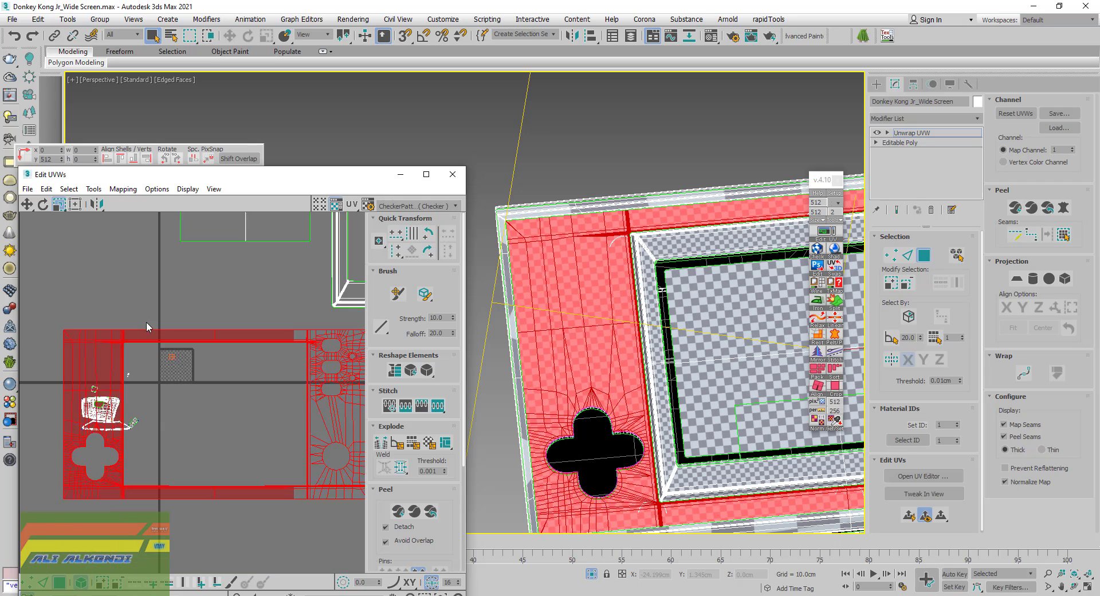
scroll(146, 325, down, 3)
scroll(165, 333, down, 2)
mouse_move(218, 349)
mouse_down()
mouse_move(202, 283)
mouse_move(212, 343)
mouse_up()
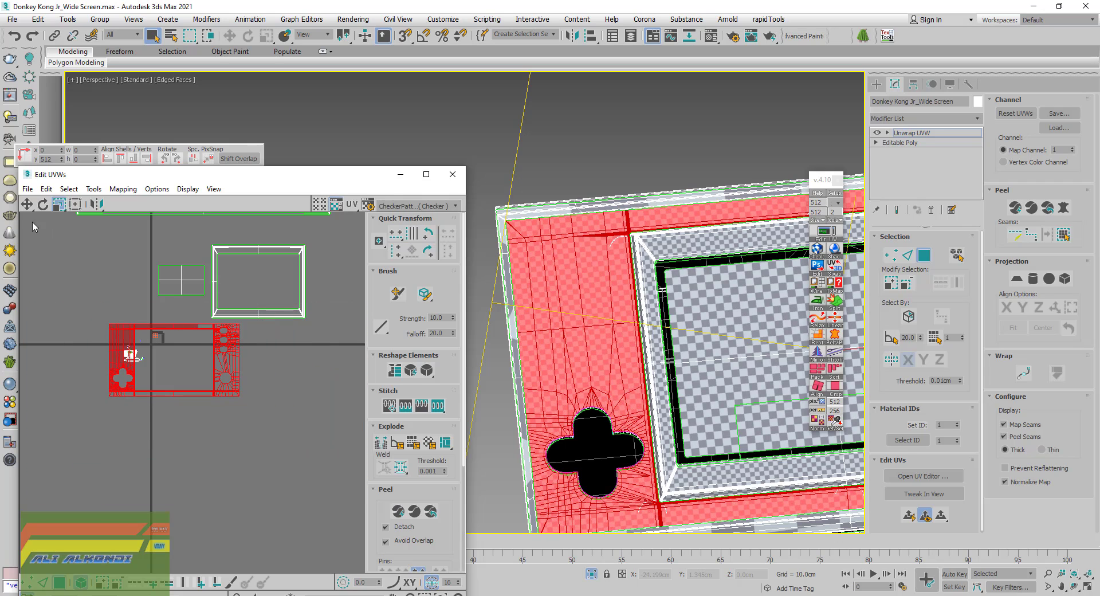
Move the enlarged shell beside the green shells and check the checker pattern on the model
click(26, 206)
scroll(77, 295, down, 3)
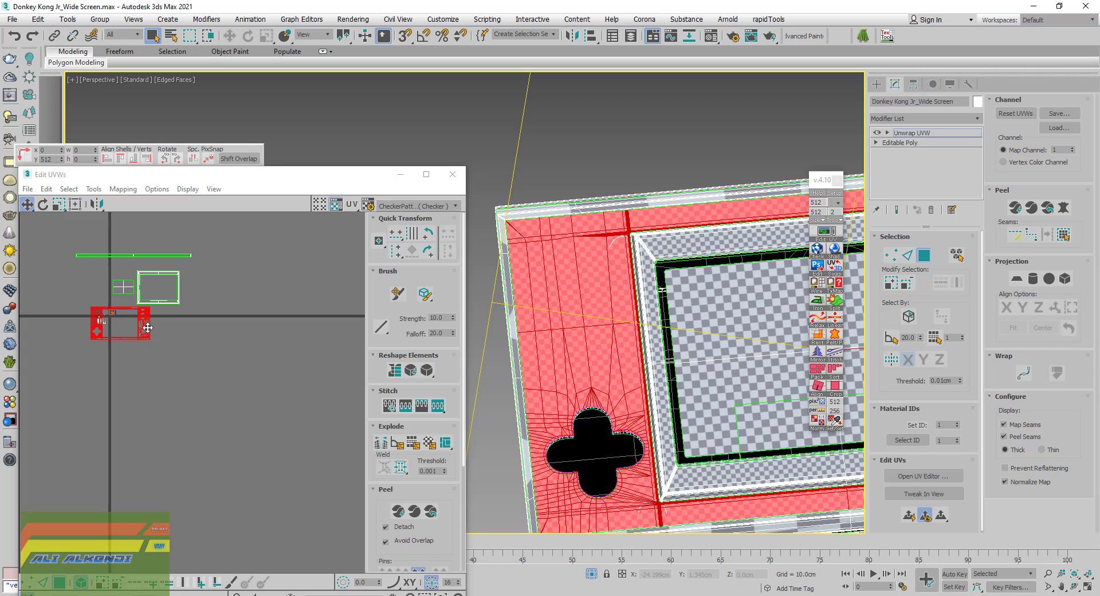
mouse_move(148, 328)
mouse_down()
mouse_move(255, 277)
mouse_move(252, 295)
mouse_up()
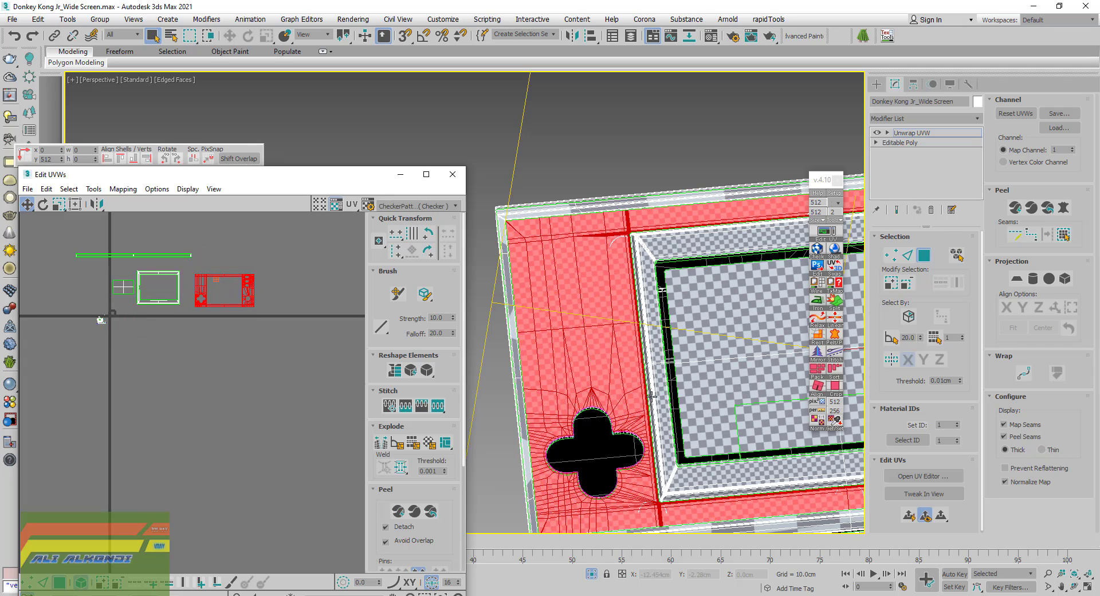
scroll(596, 355, up, 3)
scroll(575, 356, up, 2)
scroll(570, 357, down, 5)
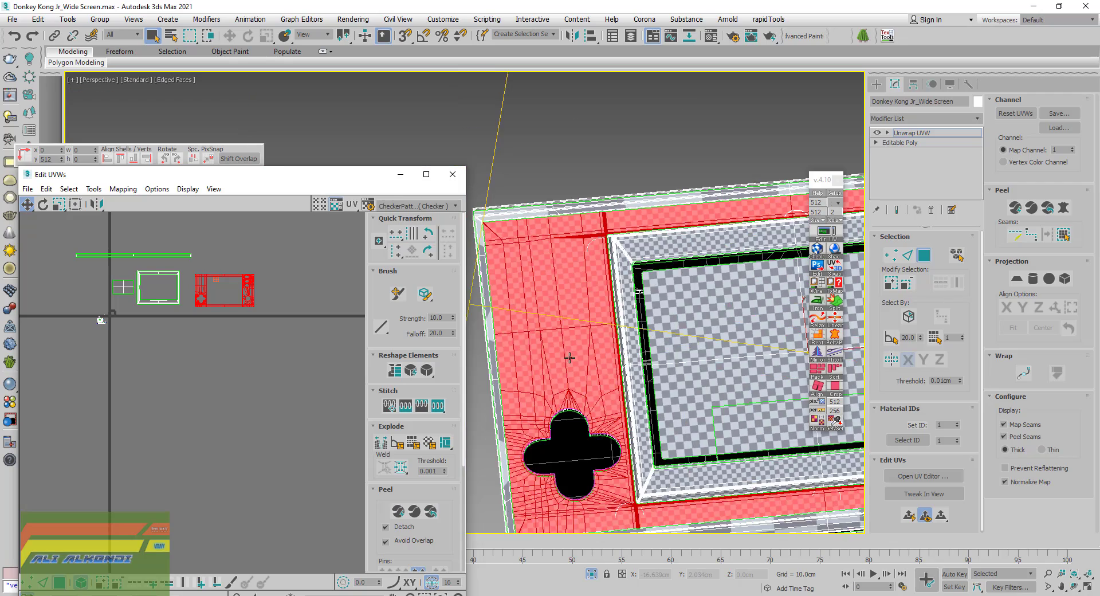
scroll(569, 358, down, 4)
scroll(756, 331, up, 4)
scroll(704, 387, up, 2)
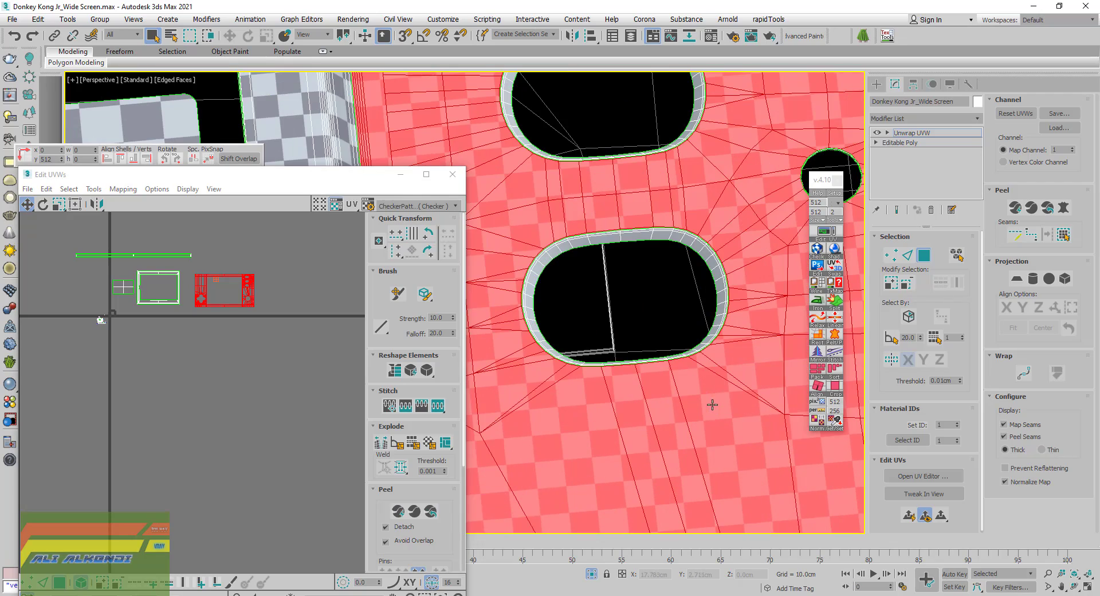
scroll(687, 394, down, 5)
mouse_move(687, 394)
alt+middle_down()
mouse_move(563, 347)
mouse_move(571, 326)
mouse_move(592, 362)
alt+middle_up()
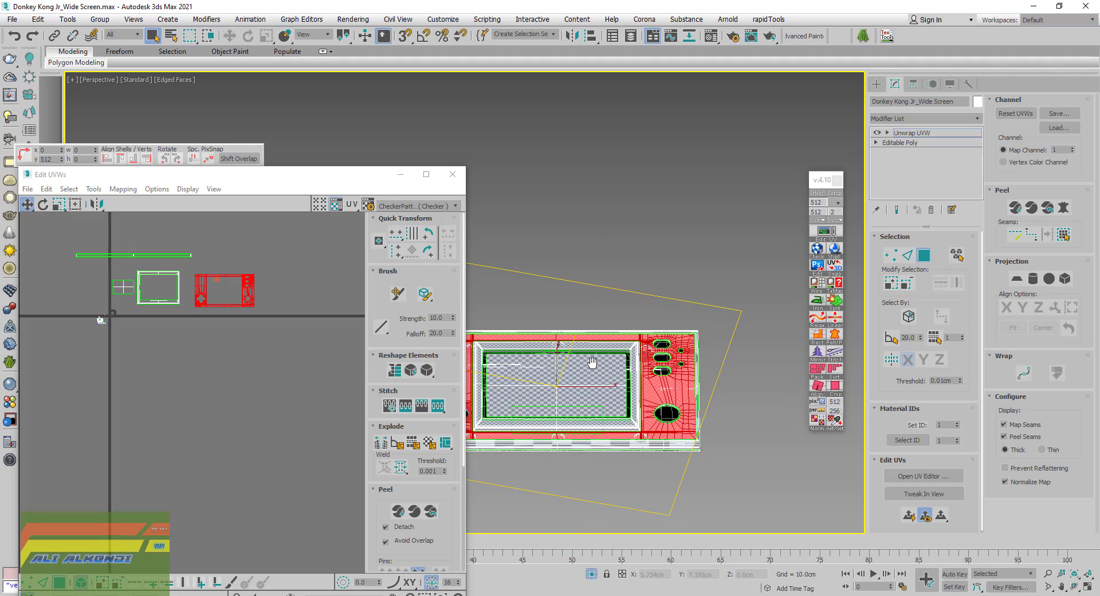
alt+middle_drag(691, 410, 568, 451)
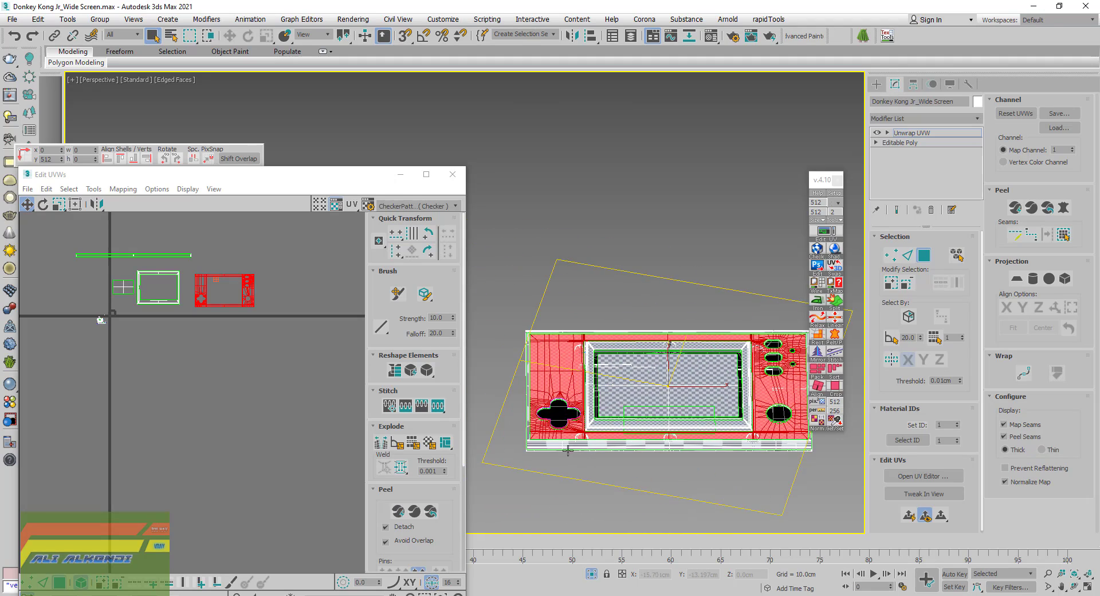
scroll(562, 424, up, 3)
scroll(555, 373, up, 2)
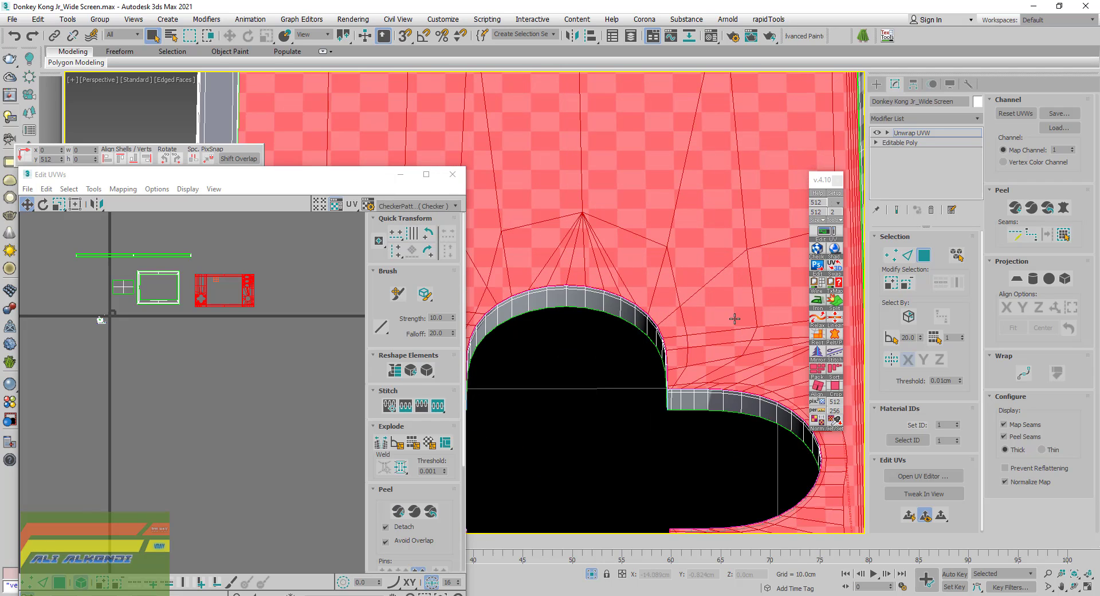
Select the D-pad hole's seam-bounded wall strip, pelt it, and start relaxing it
click(614, 308)
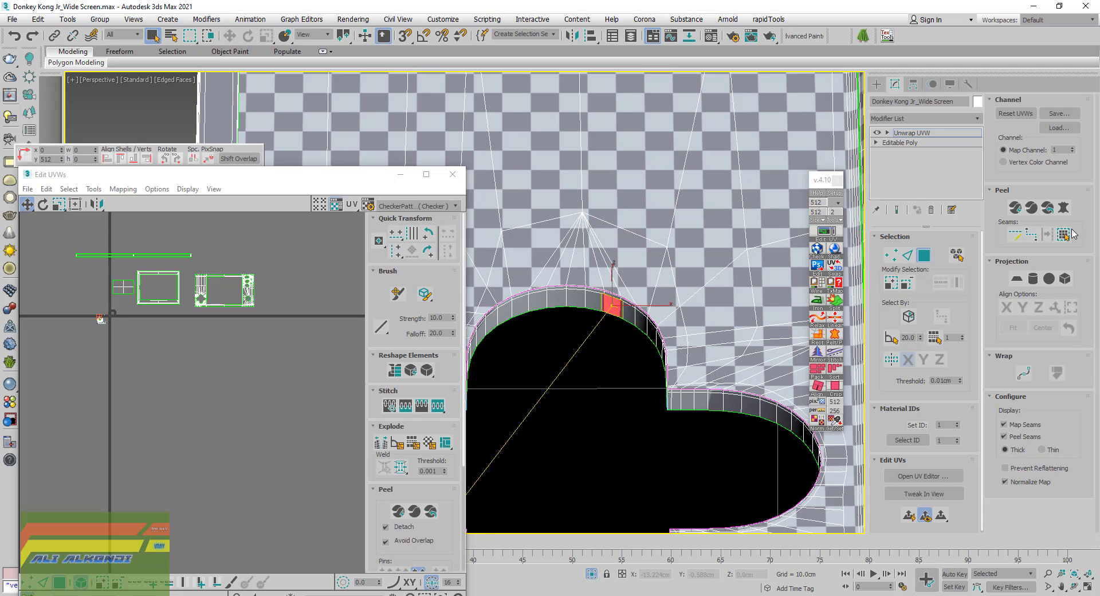
click(1063, 235)
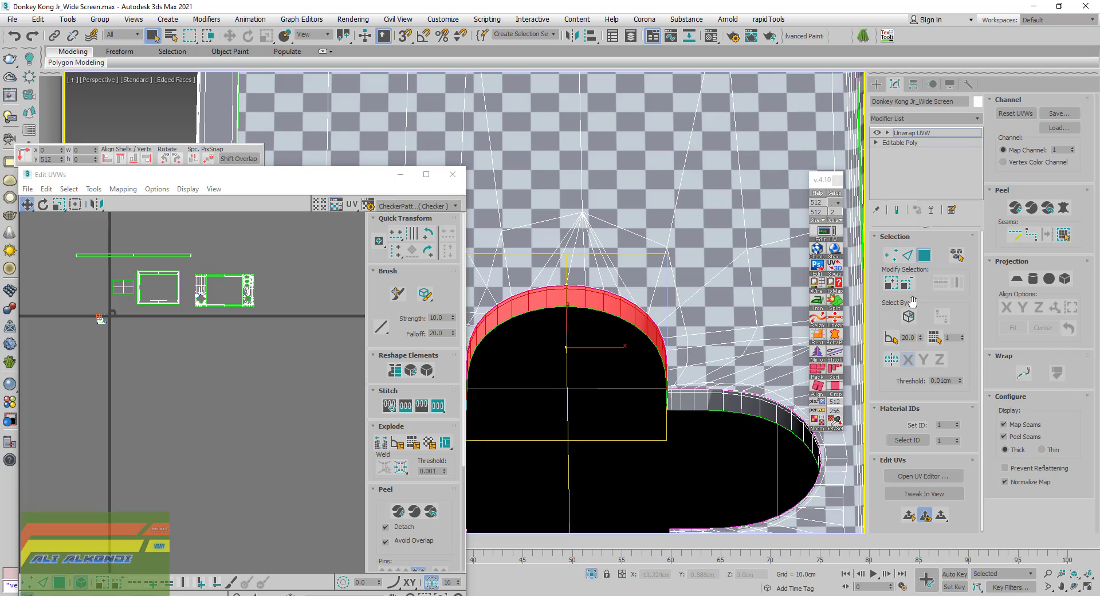
click(1063, 209)
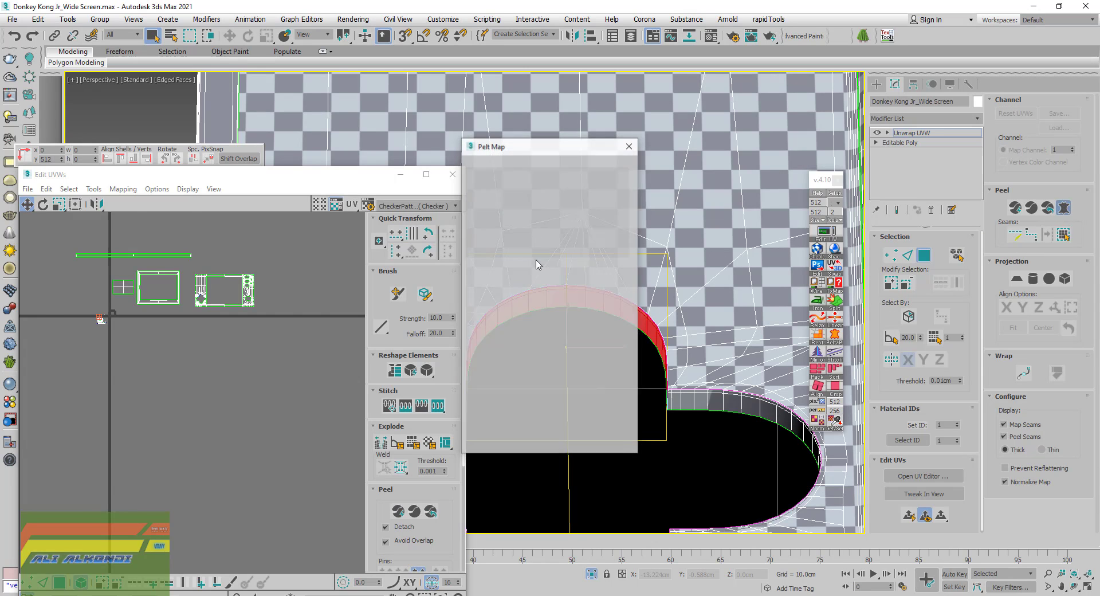
click(513, 186)
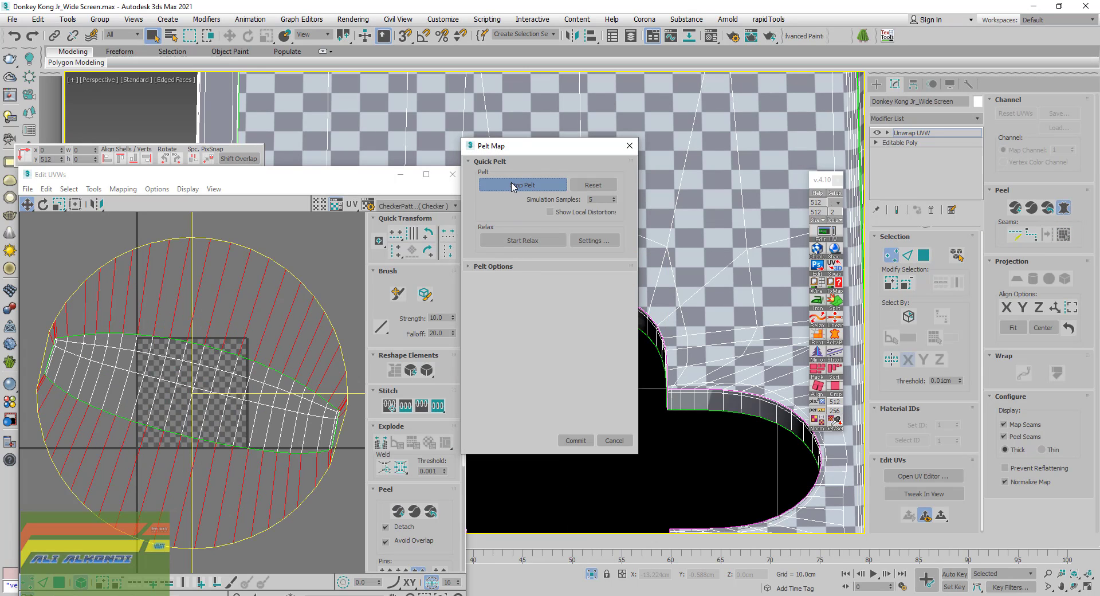
click(507, 242)
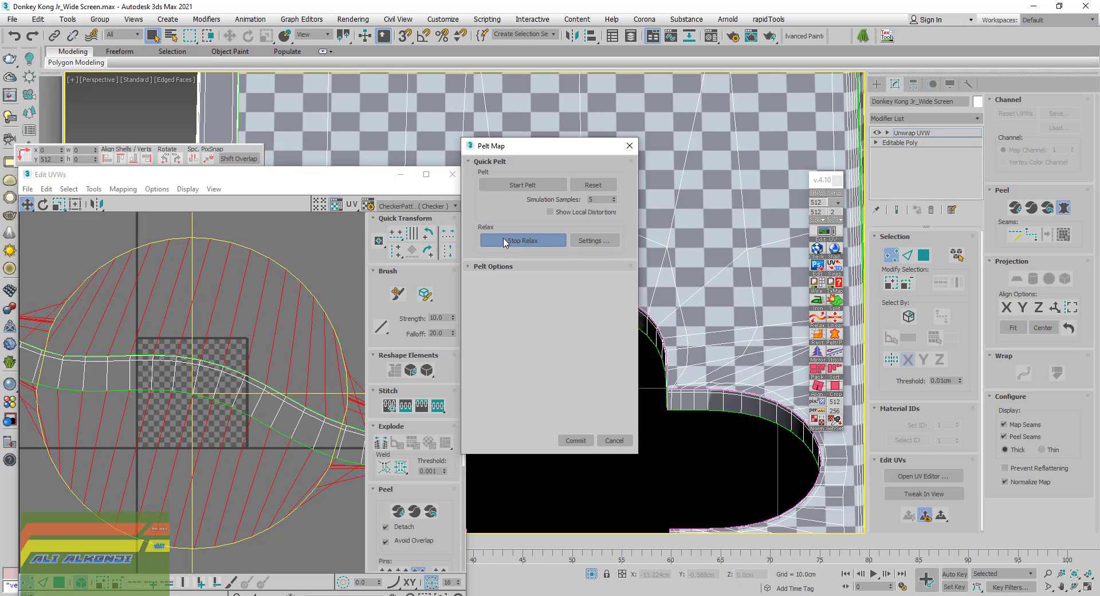
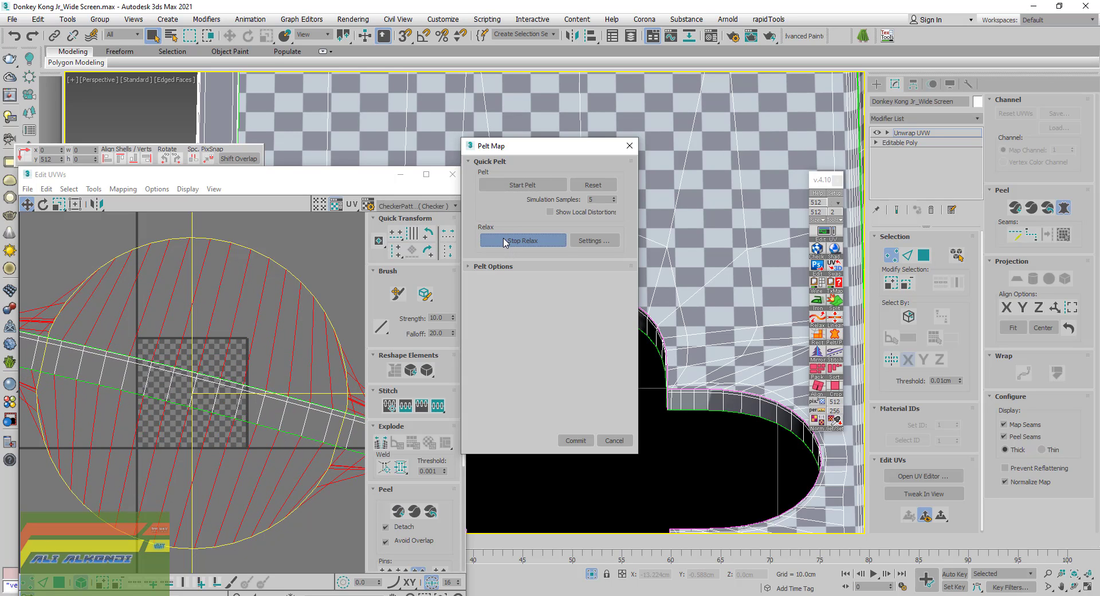
Commit the relaxed wall pelt, straighten it, and move the strip up onto the UV grid
click(531, 240)
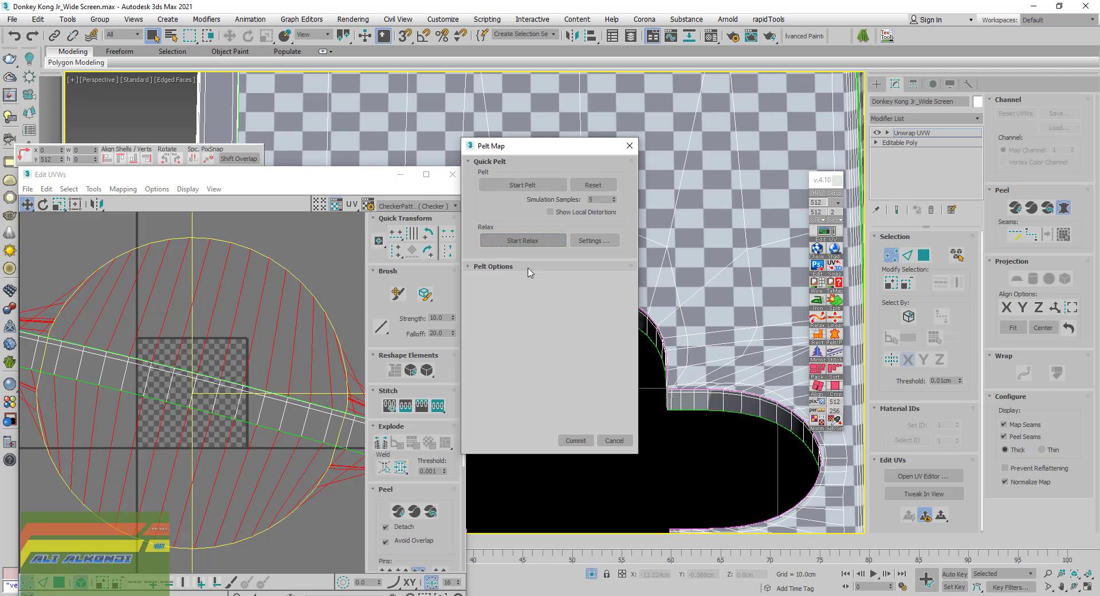
click(563, 440)
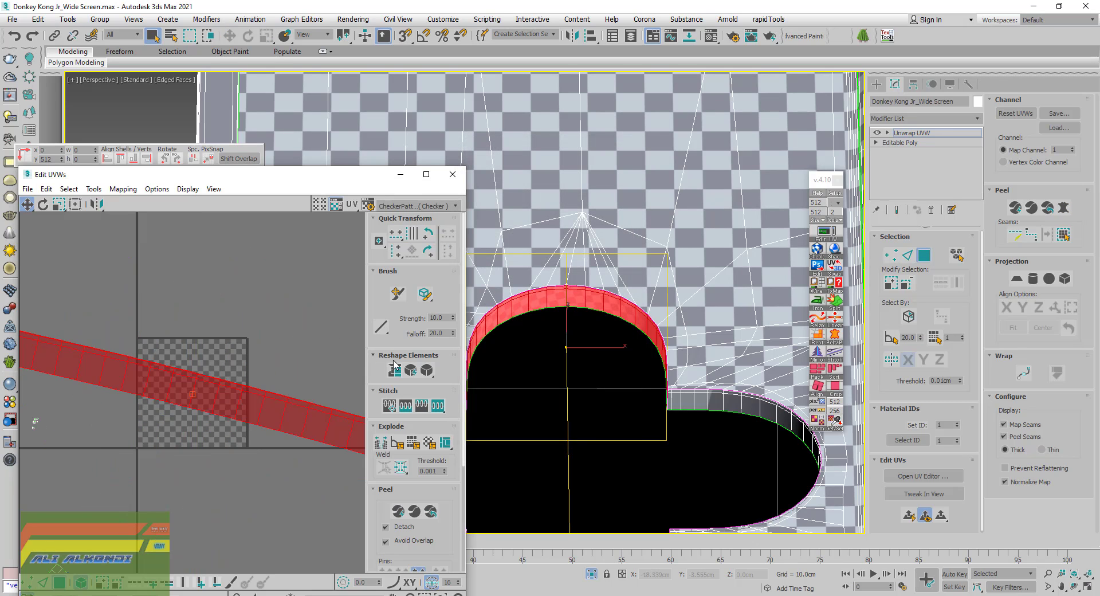
click(394, 370)
drag(259, 461, 256, 348)
Pelt-unwrap, relax and straighten the next wall section, placing it on the grid's top row
click(702, 402)
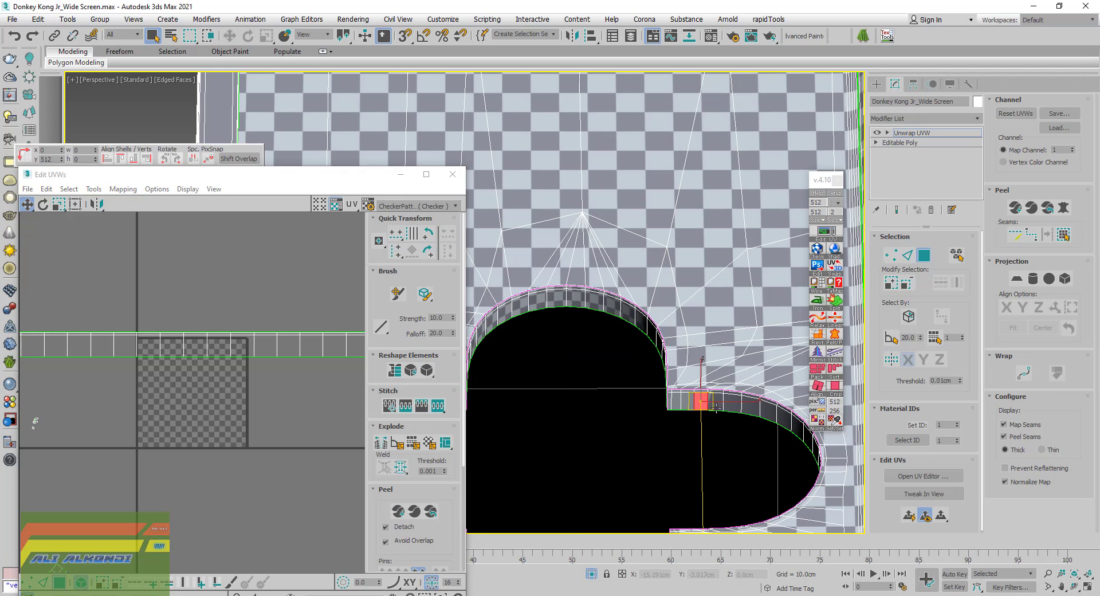
click(1063, 235)
click(1063, 208)
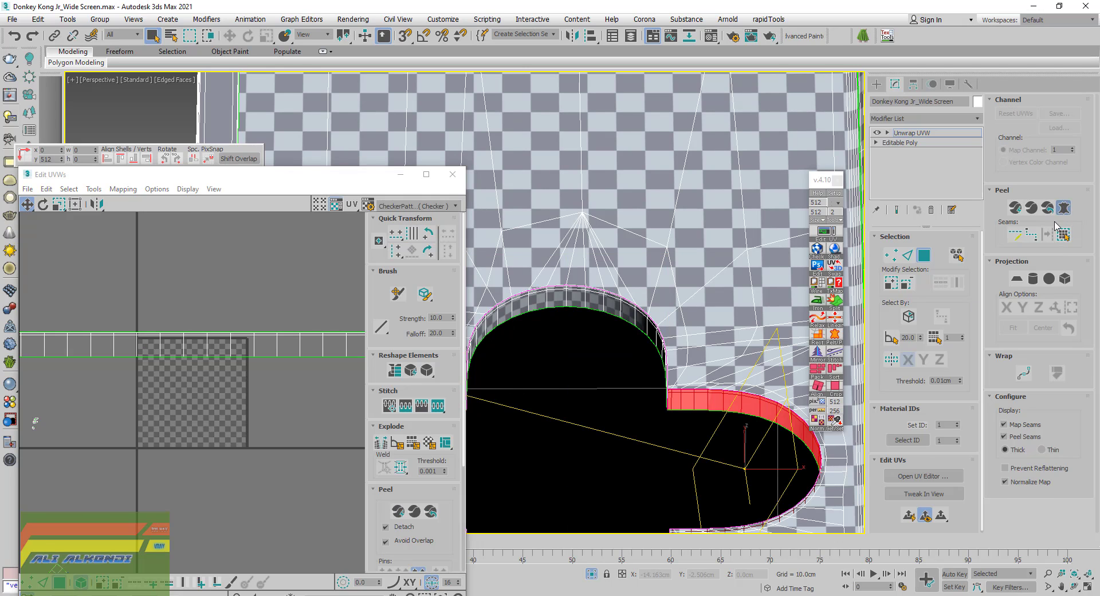
click(506, 186)
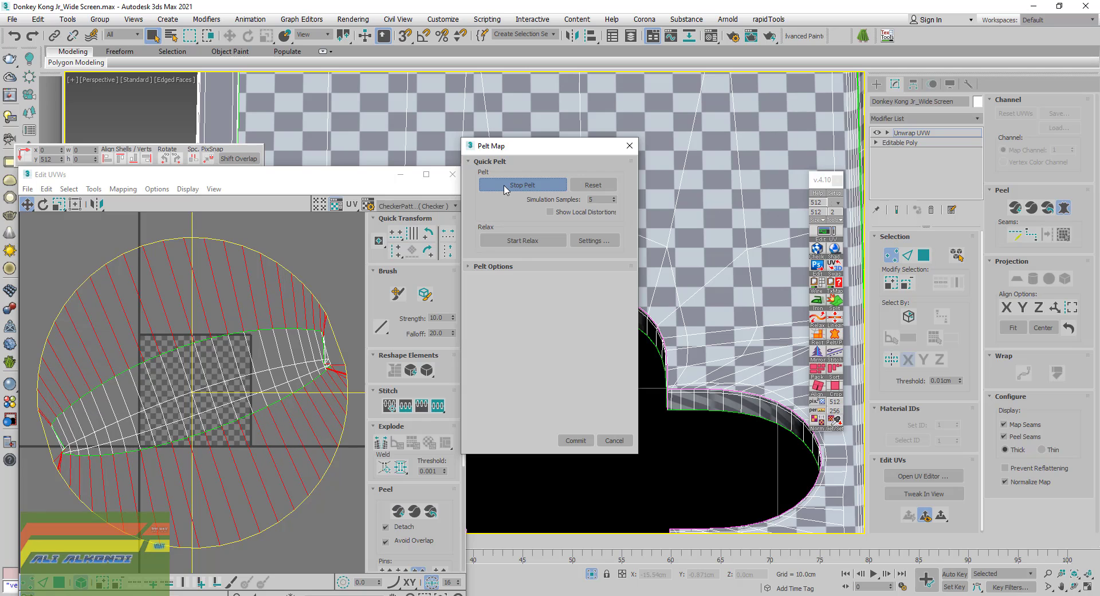
click(505, 187)
click(508, 240)
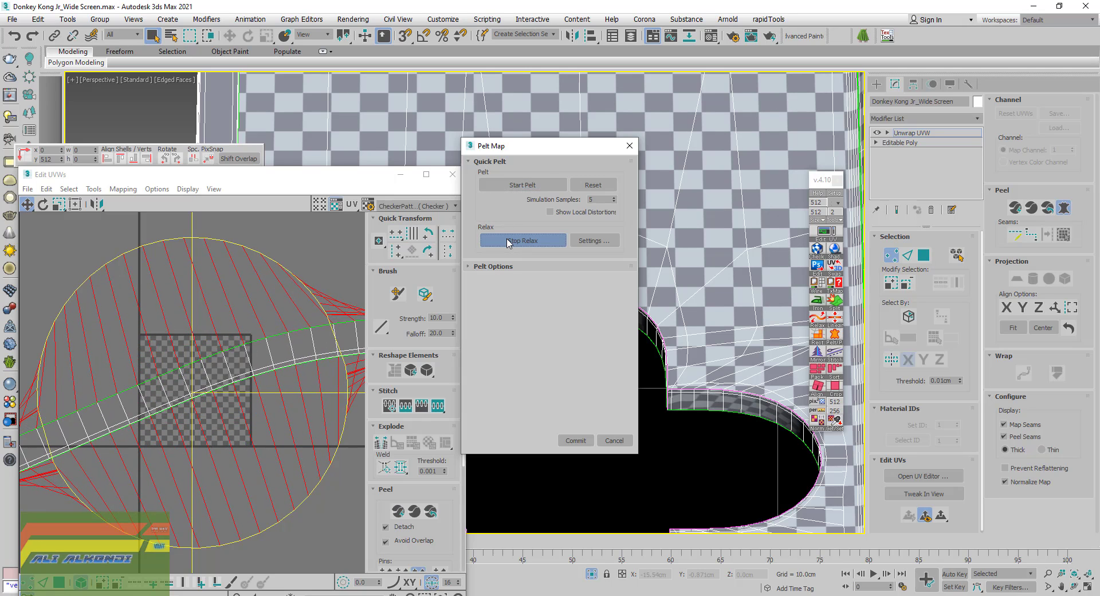
click(508, 241)
click(575, 440)
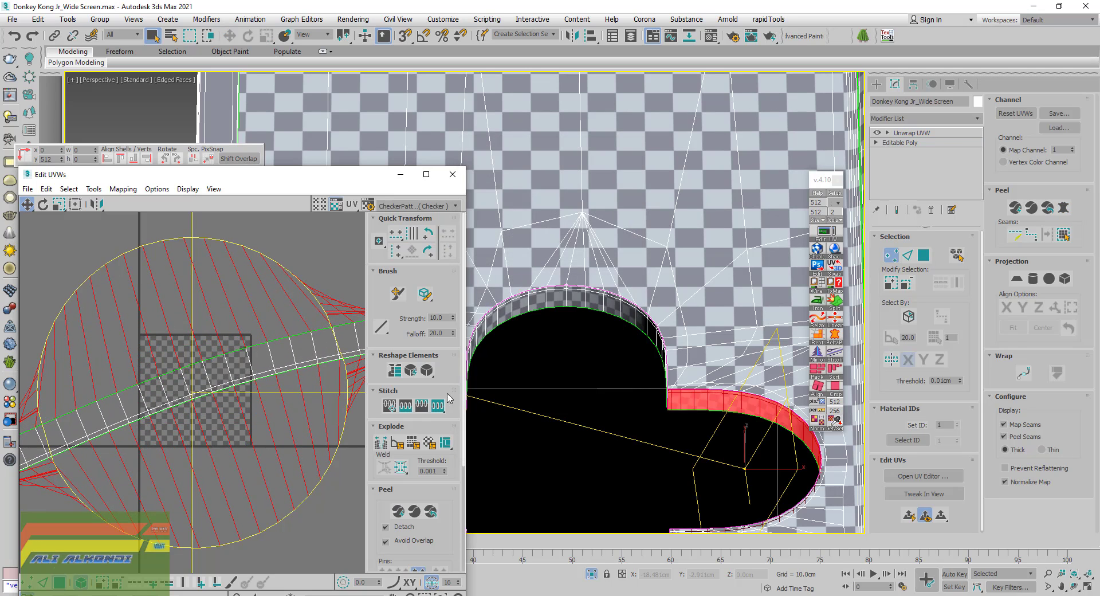
click(395, 370)
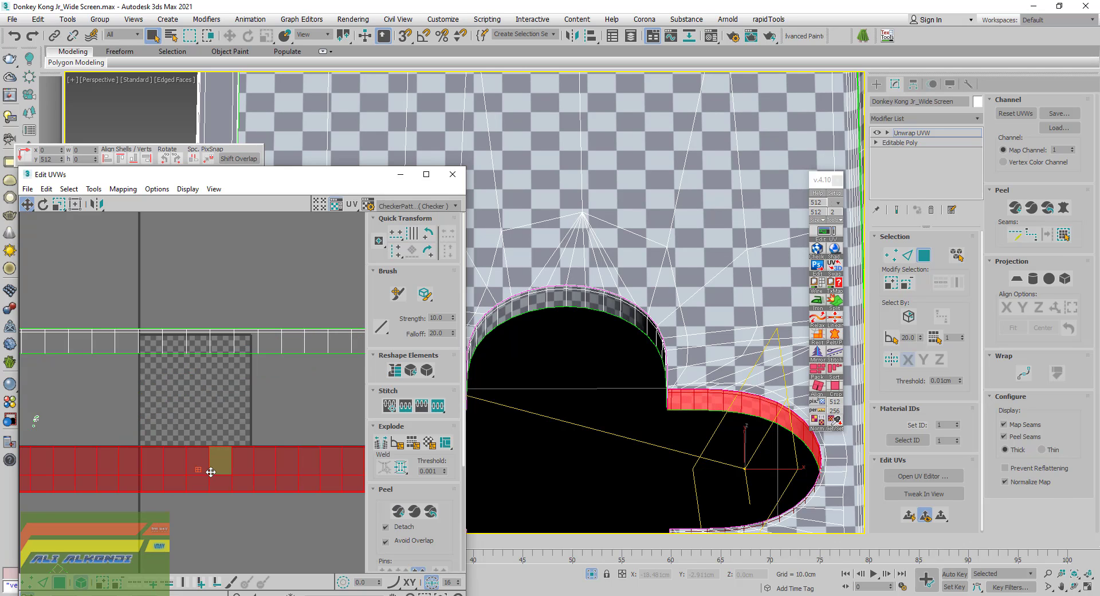
drag(210, 465, 210, 338)
scroll(623, 430, down, 4)
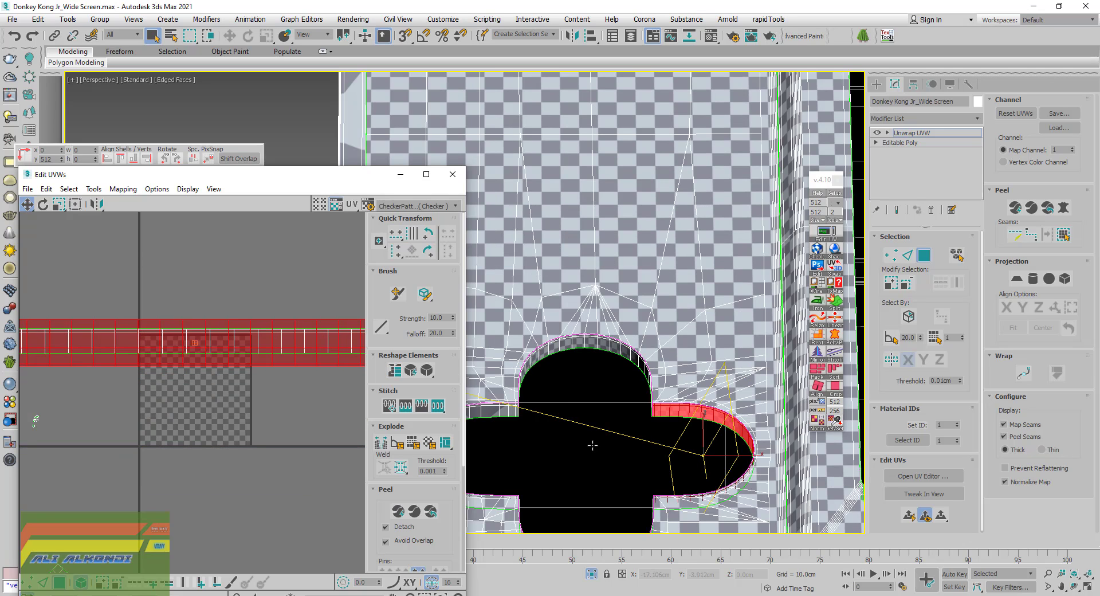
alt+middle_drag(592, 446, 525, 428)
Pelt-unwrap and relax the upper-lobe wall, then straighten it into the row of strips
click(572, 312)
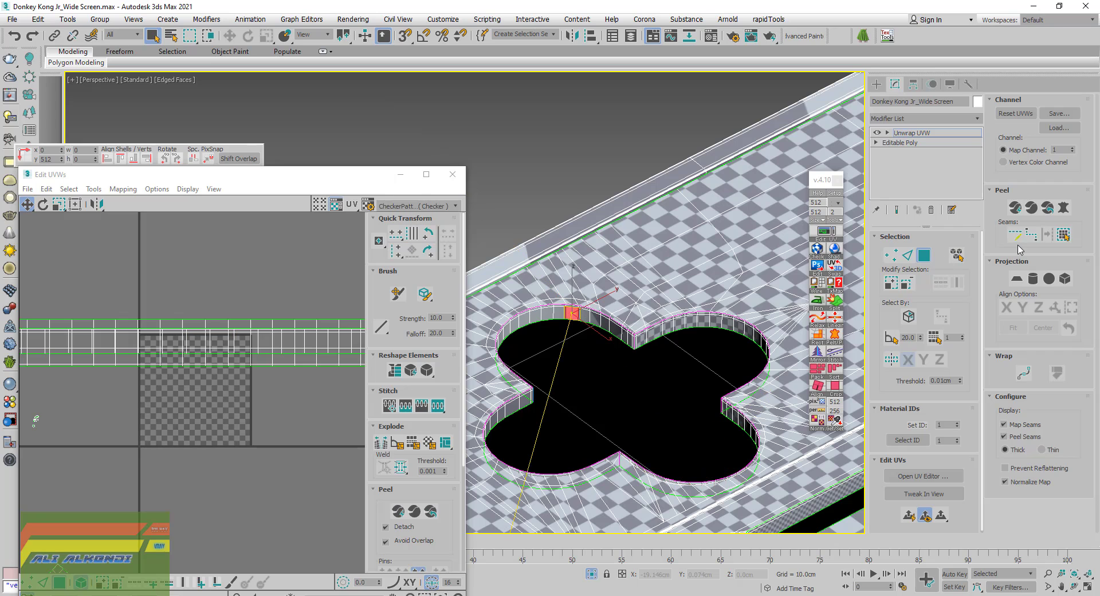
click(1064, 235)
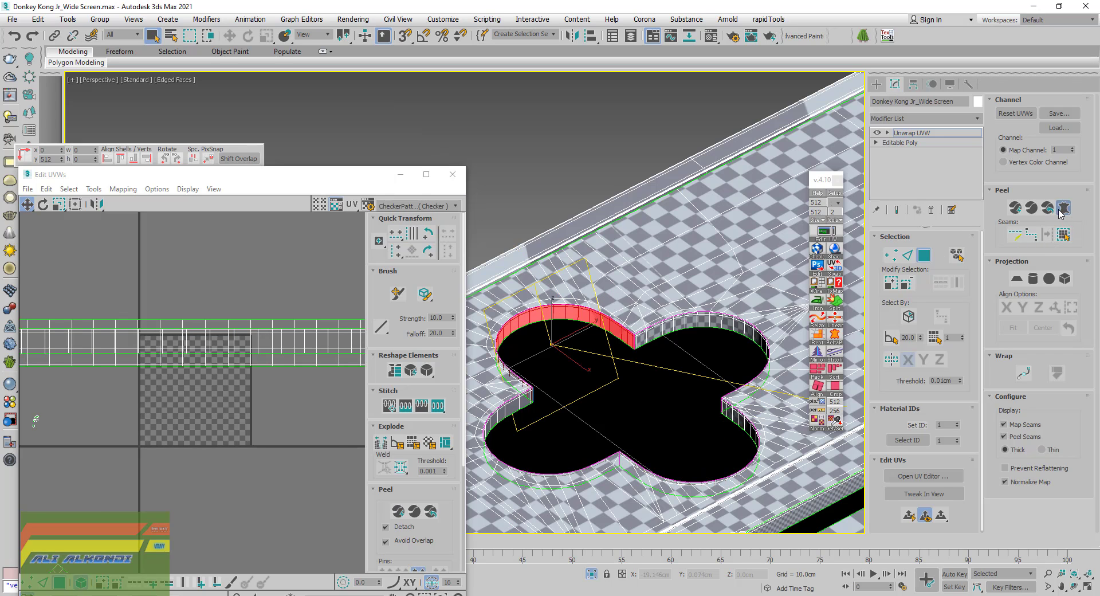
click(1062, 209)
click(506, 185)
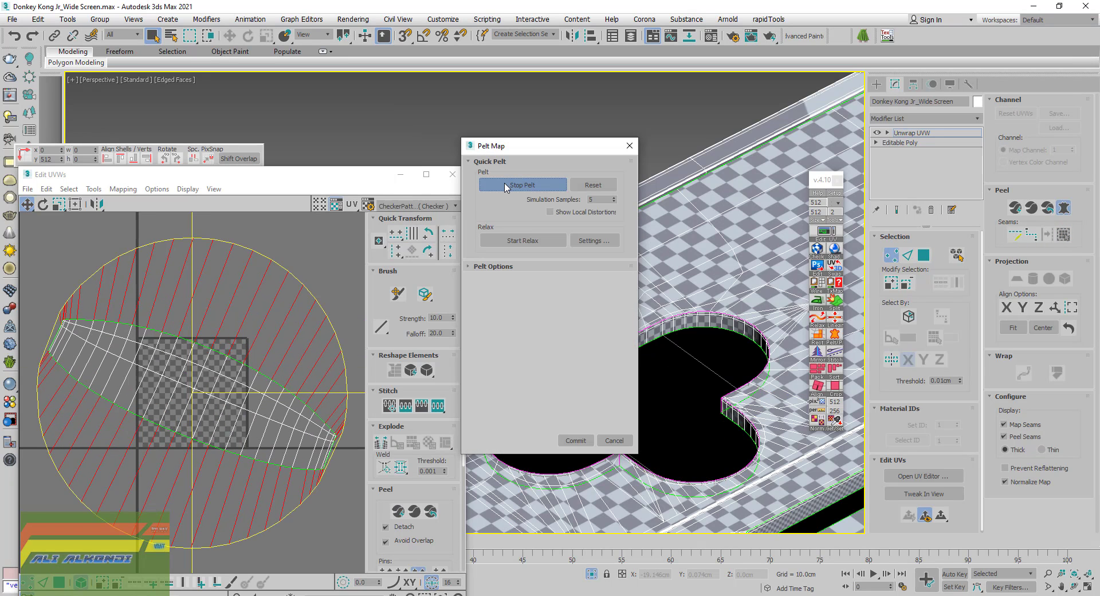
click(505, 184)
click(516, 241)
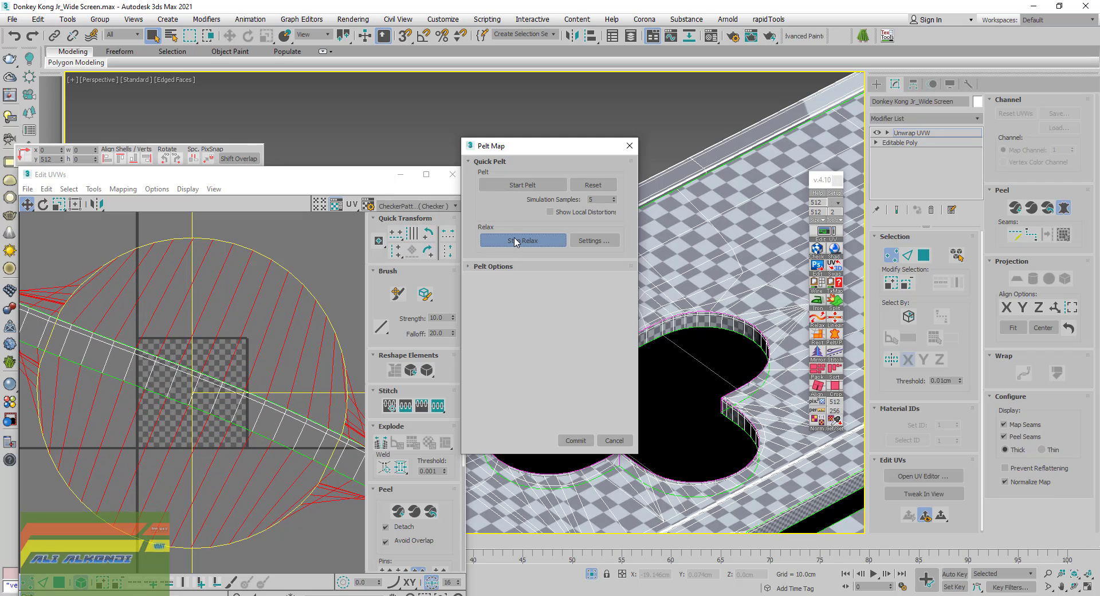
click(515, 241)
click(575, 440)
click(394, 371)
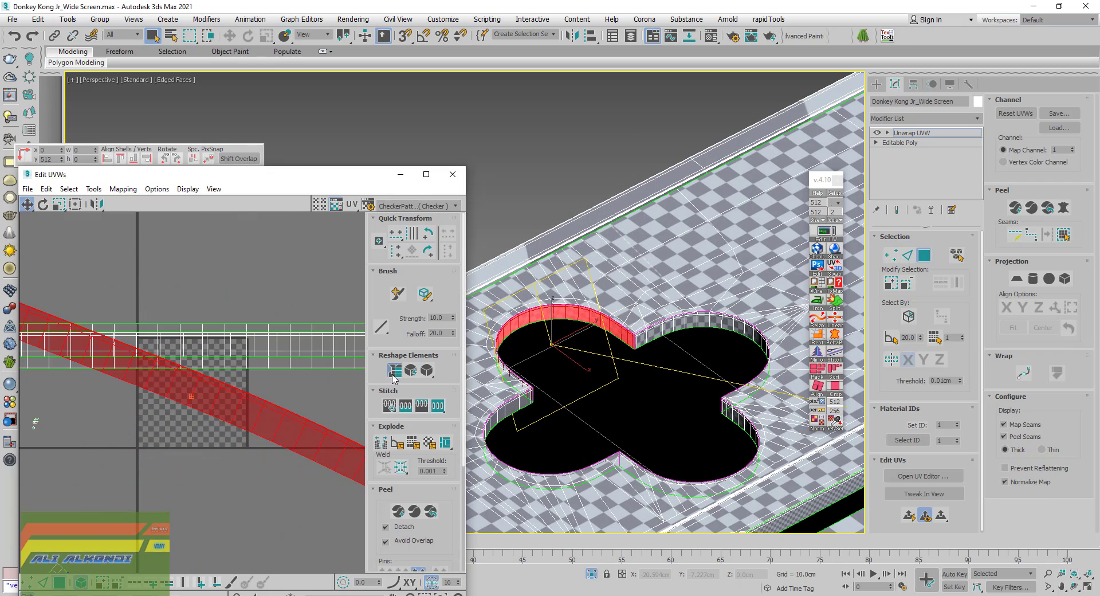
drag(245, 498, 241, 343)
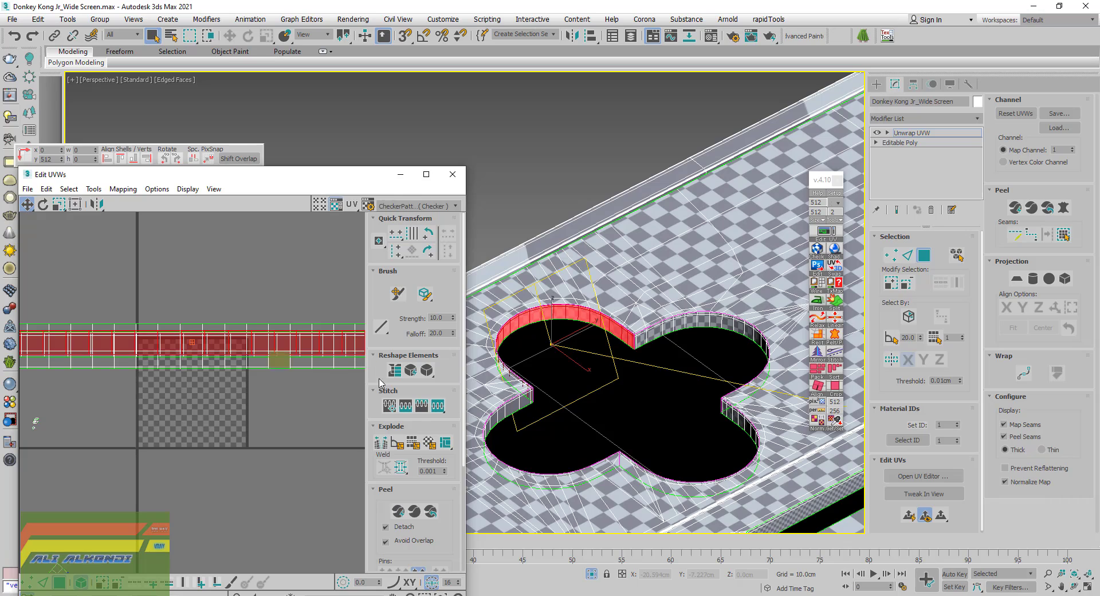
Pelt-unwrap and relax the next hole wall, moving its strip up into the same row
alt+middle_drag(573, 344, 630, 321)
middle_drag(539, 321, 711, 368)
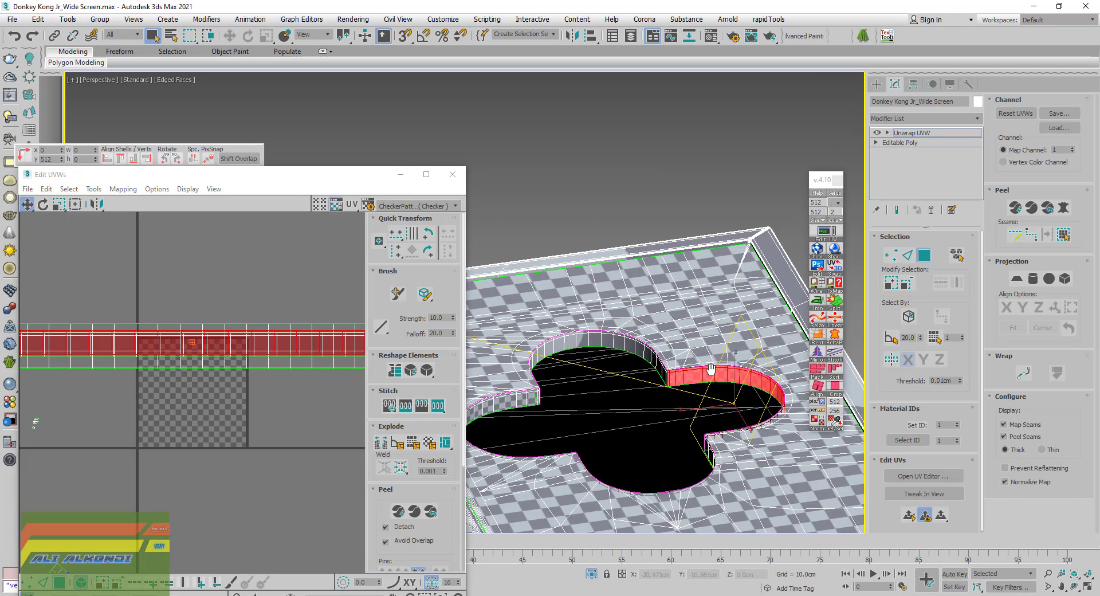
scroll(639, 349, up, 3)
click(601, 340)
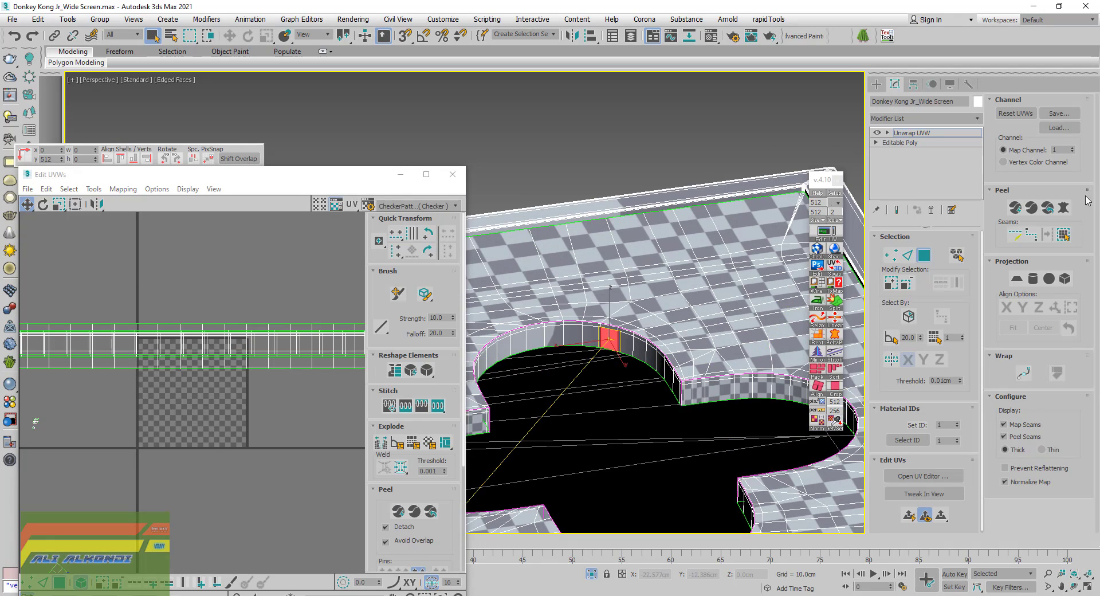
click(1063, 232)
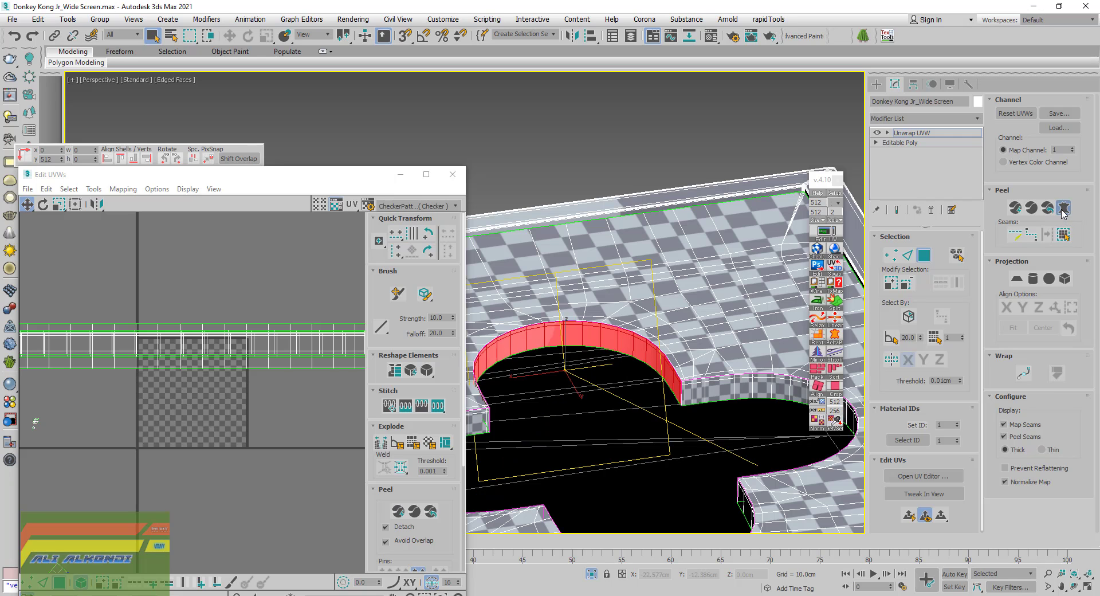
click(1063, 207)
click(513, 184)
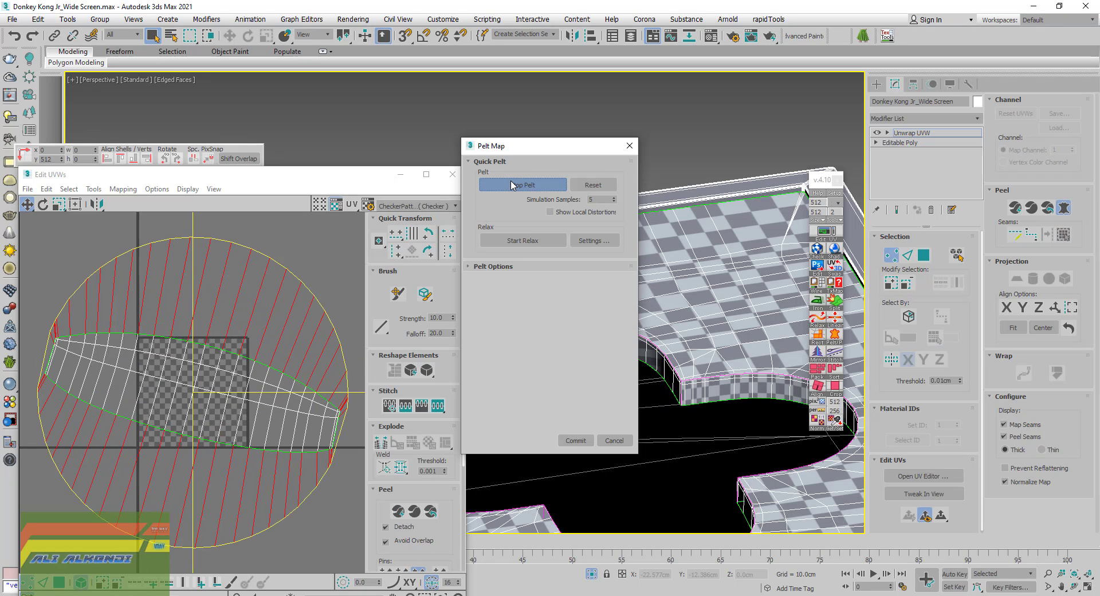
click(513, 241)
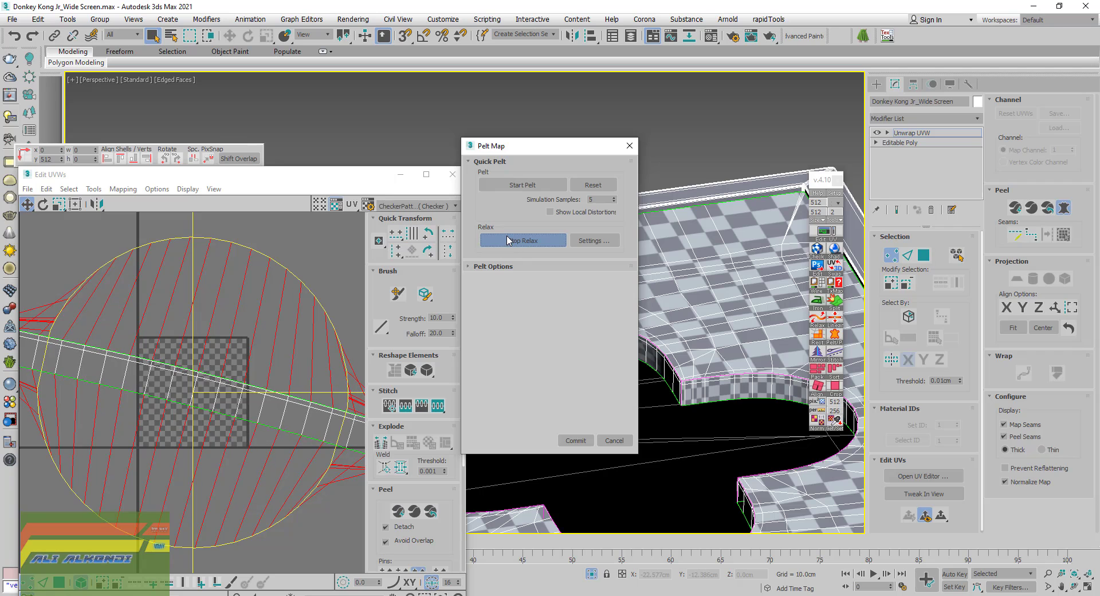
click(575, 440)
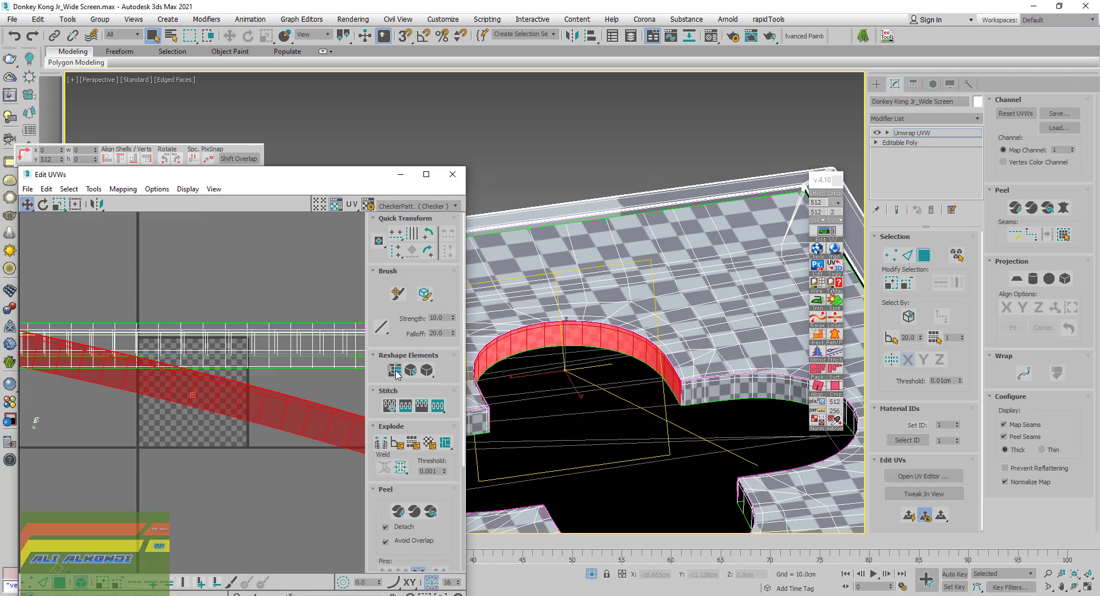
drag(266, 457, 244, 336)
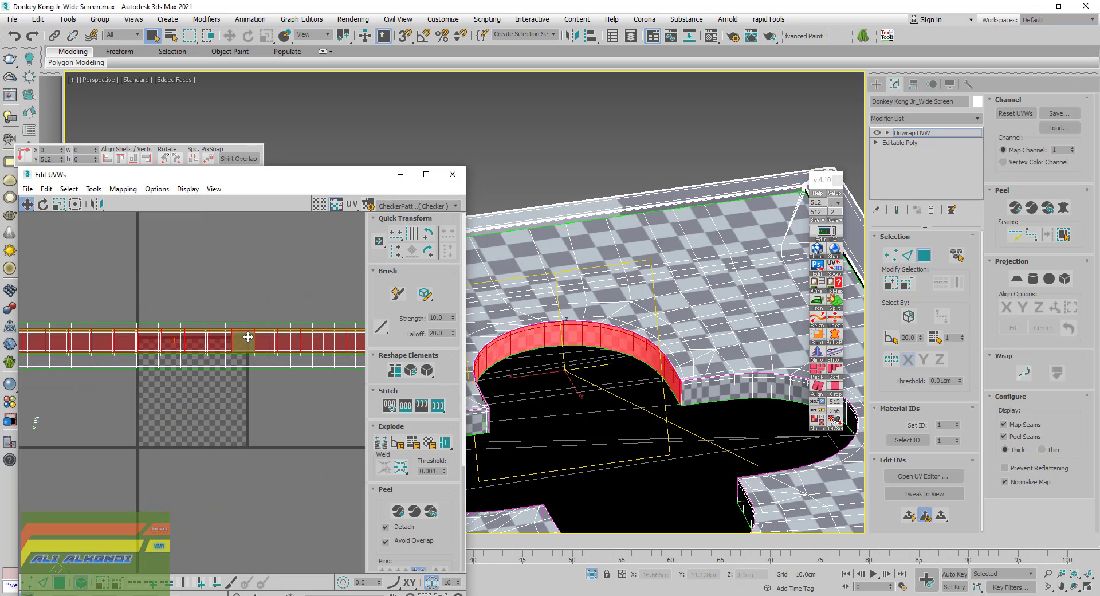
Select all the wall strips in the UV layout
drag(198, 279, 196, 277)
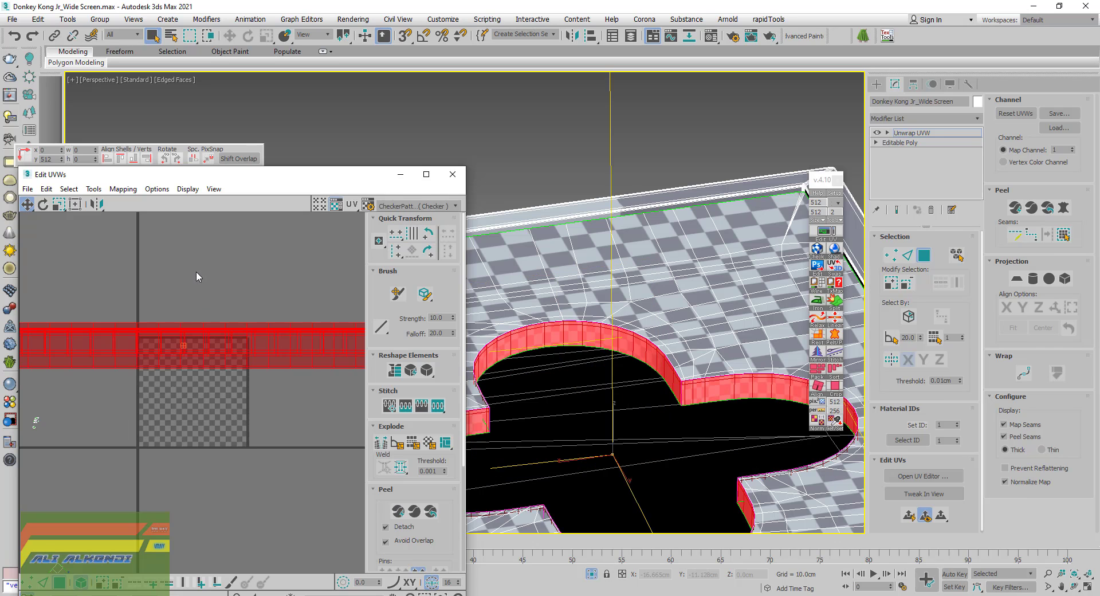
alt+middle_drag(542, 359, 653, 391)
scroll(646, 384, up, 5)
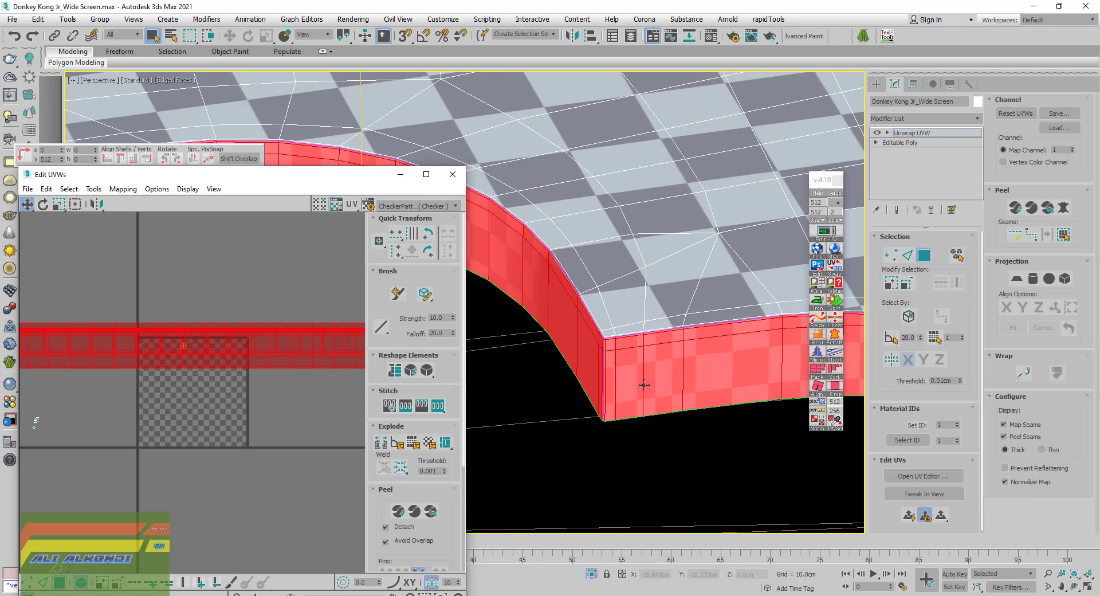
Relax the selected wall strips by polygon angles into an even horizontal band
click(93, 189)
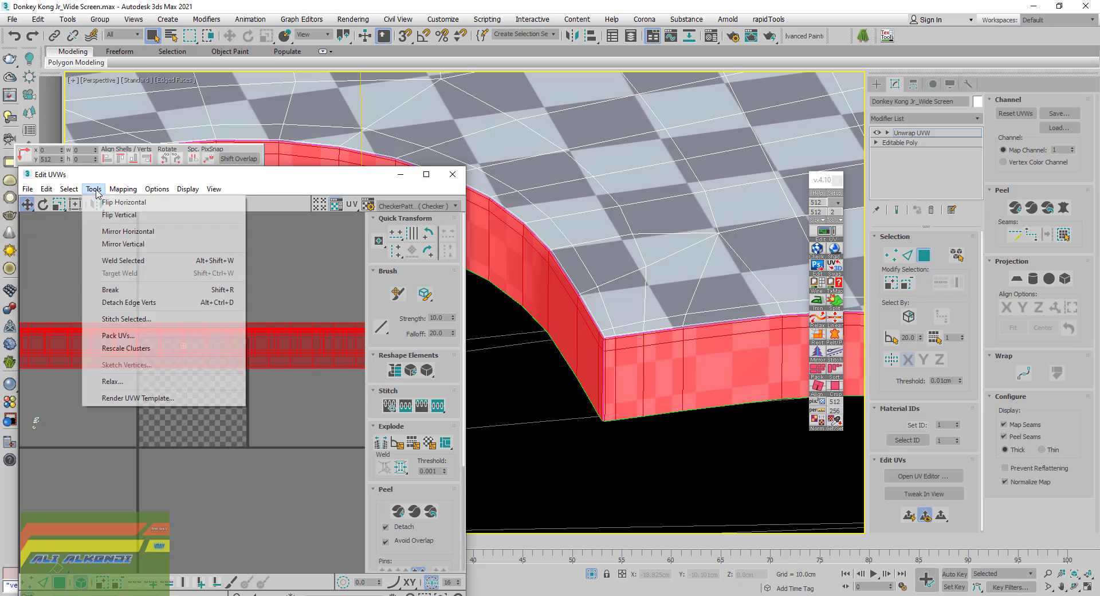
click(129, 380)
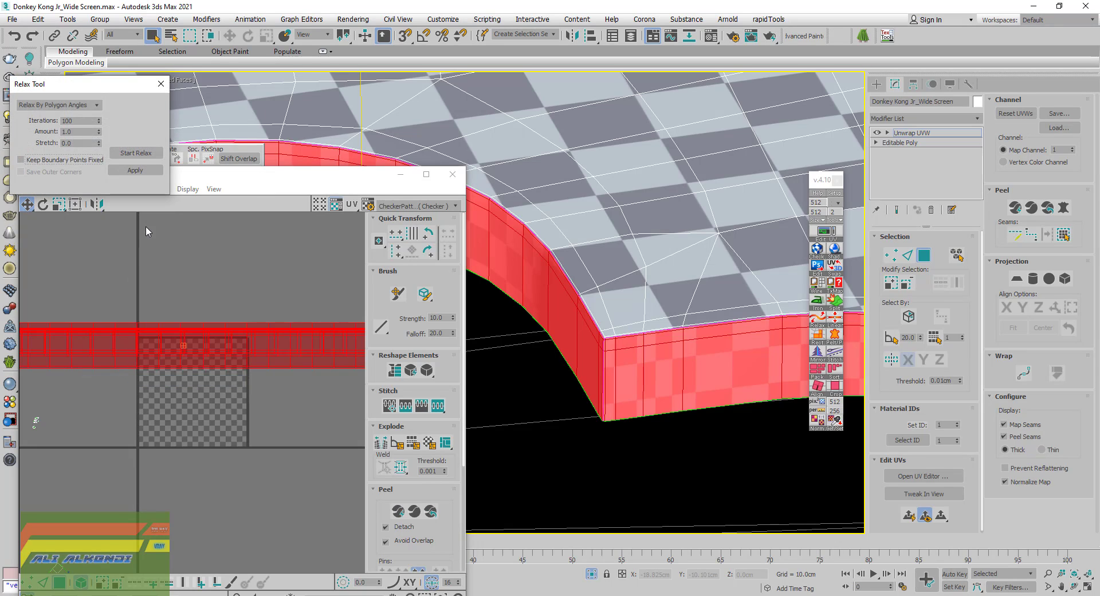
click(126, 157)
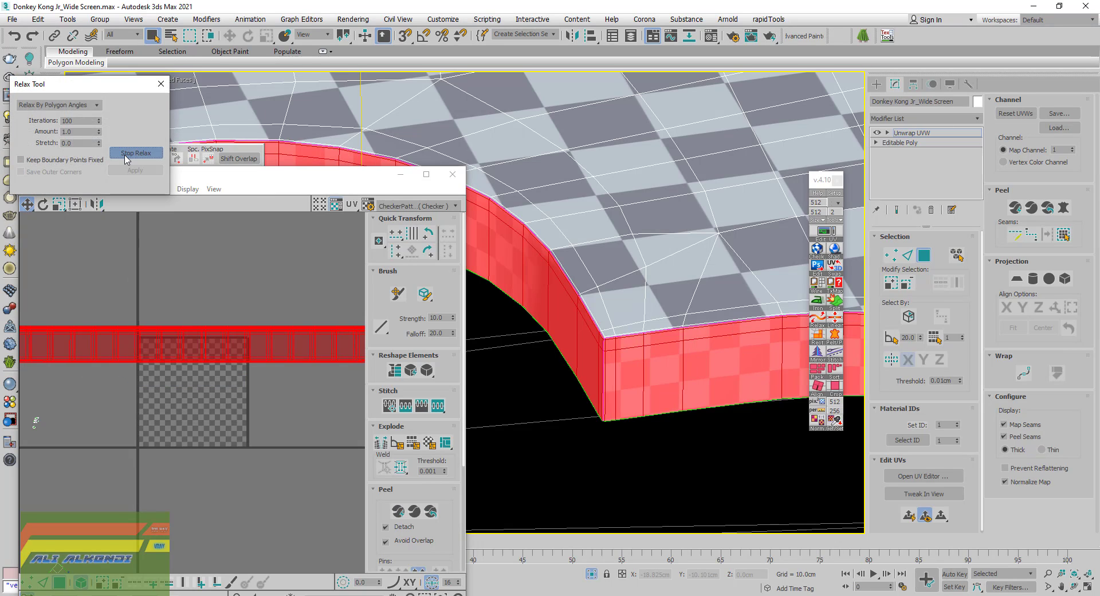
scroll(206, 449, down, 2)
scroll(206, 449, down, 2)
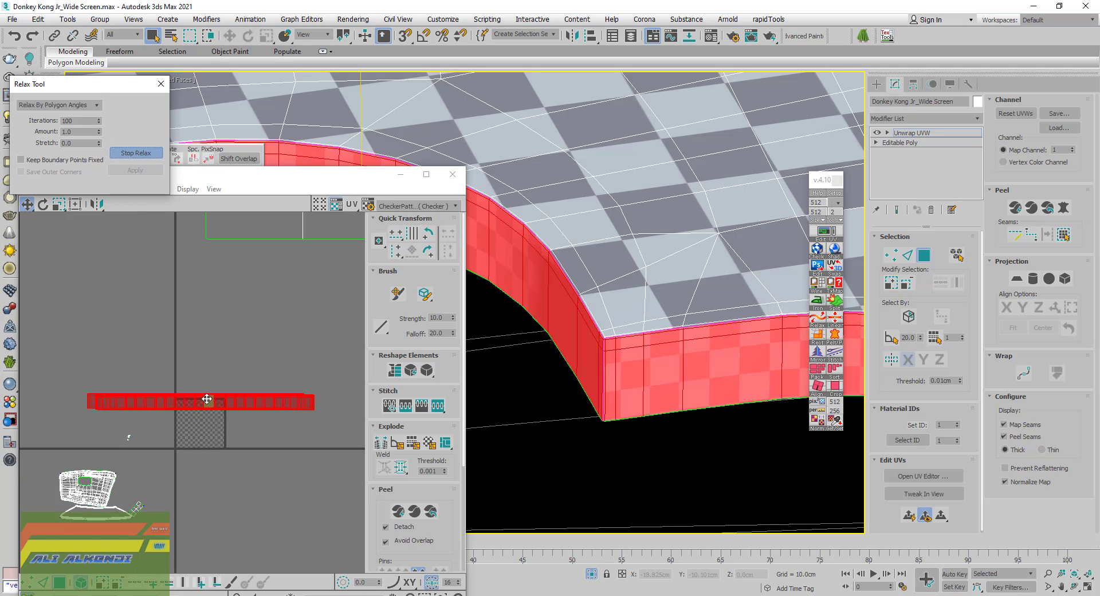
scroll(206, 398, up, 2)
click(135, 153)
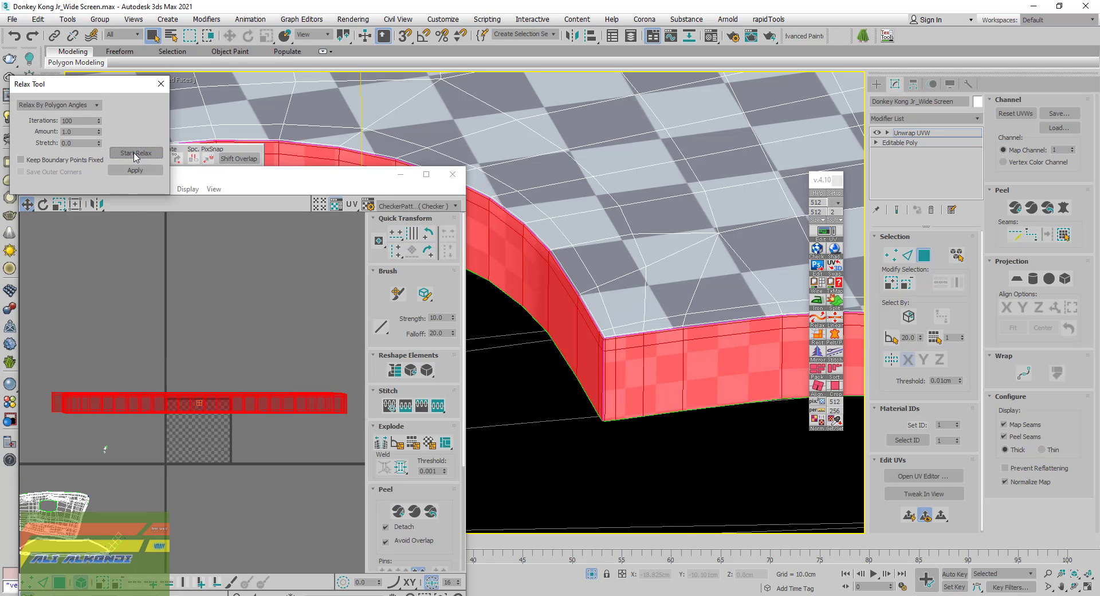
click(136, 153)
click(135, 153)
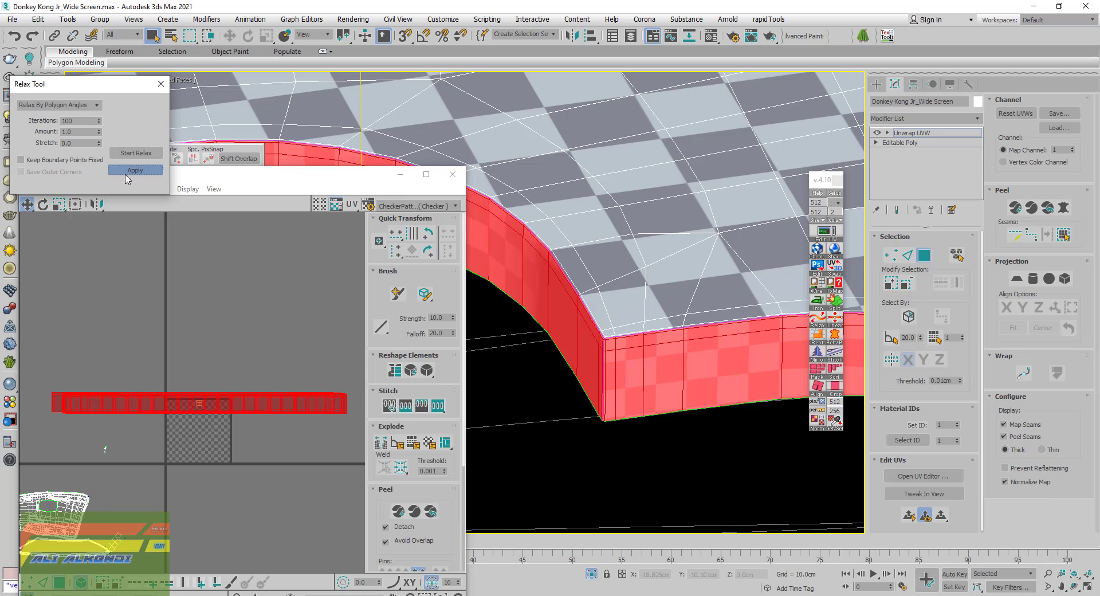
click(160, 85)
scroll(533, 254, down, 3)
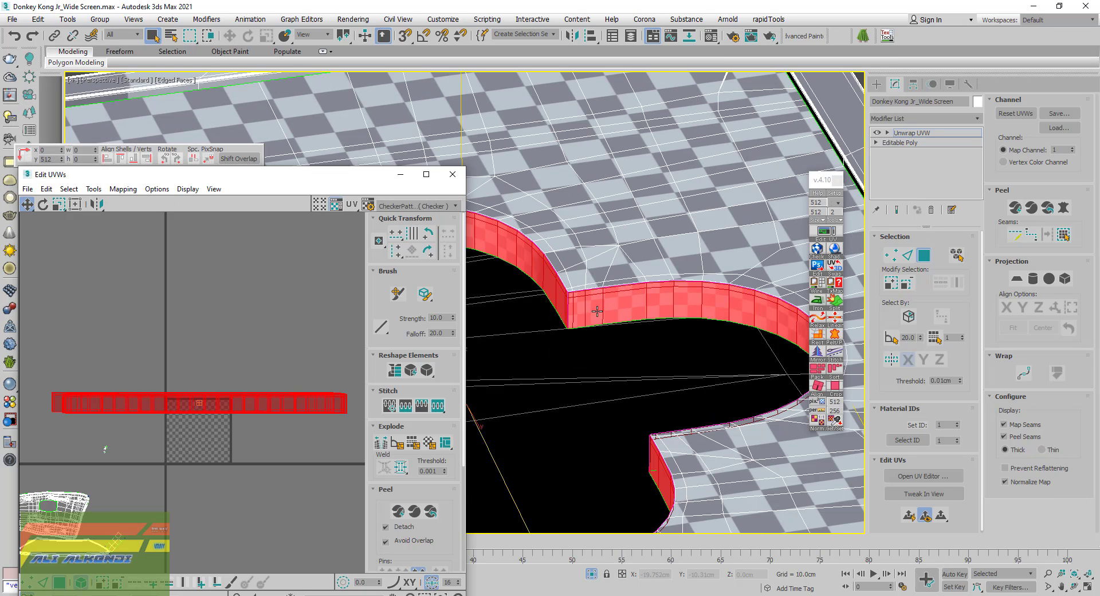
alt+middle_drag(596, 312, 818, 306)
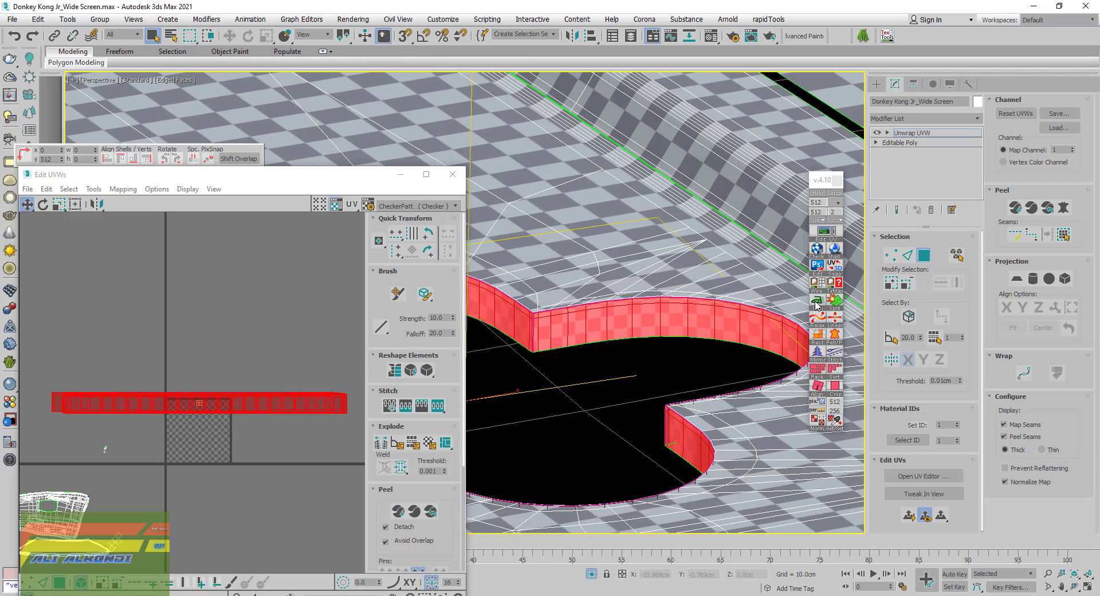
scroll(510, 330, up, 5)
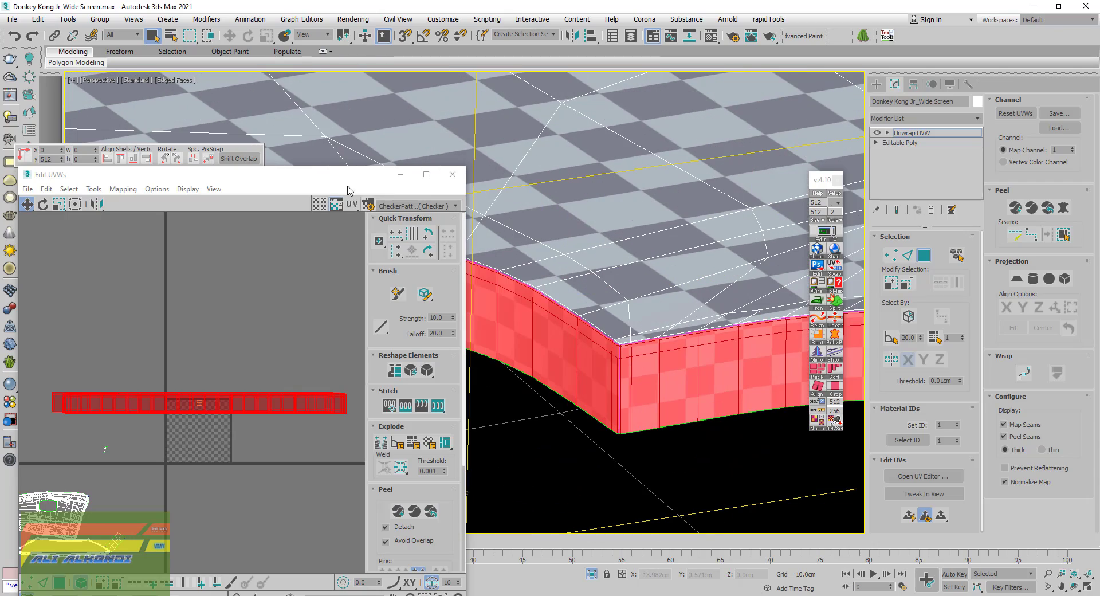
Scale up the relaxed wall strip and move it to the upper left beside the other shells
click(59, 204)
drag(210, 401, 184, 345)
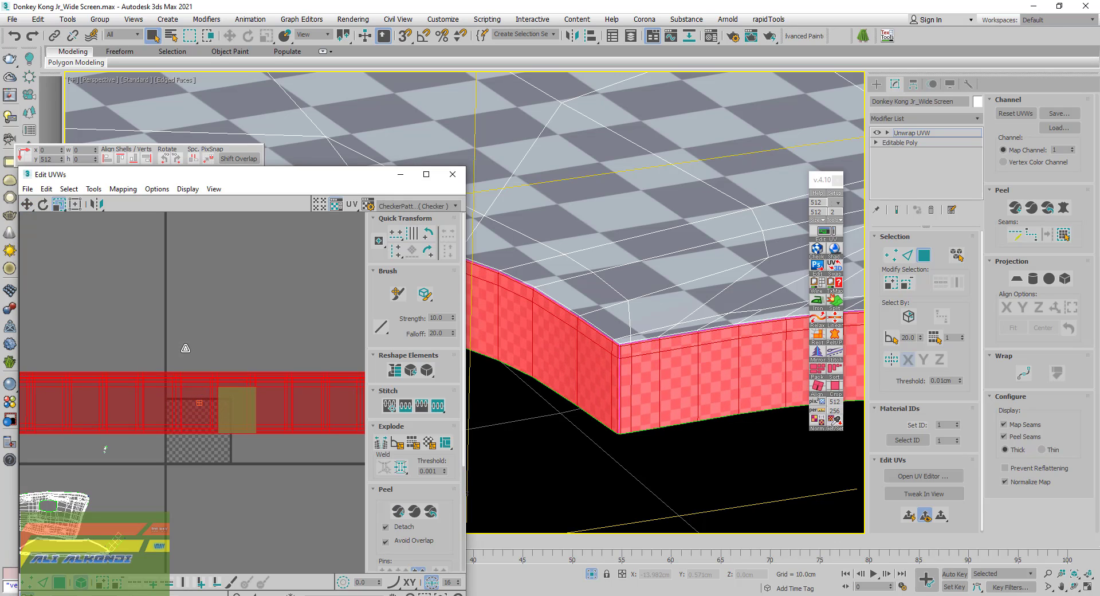
click(27, 204)
key(z)
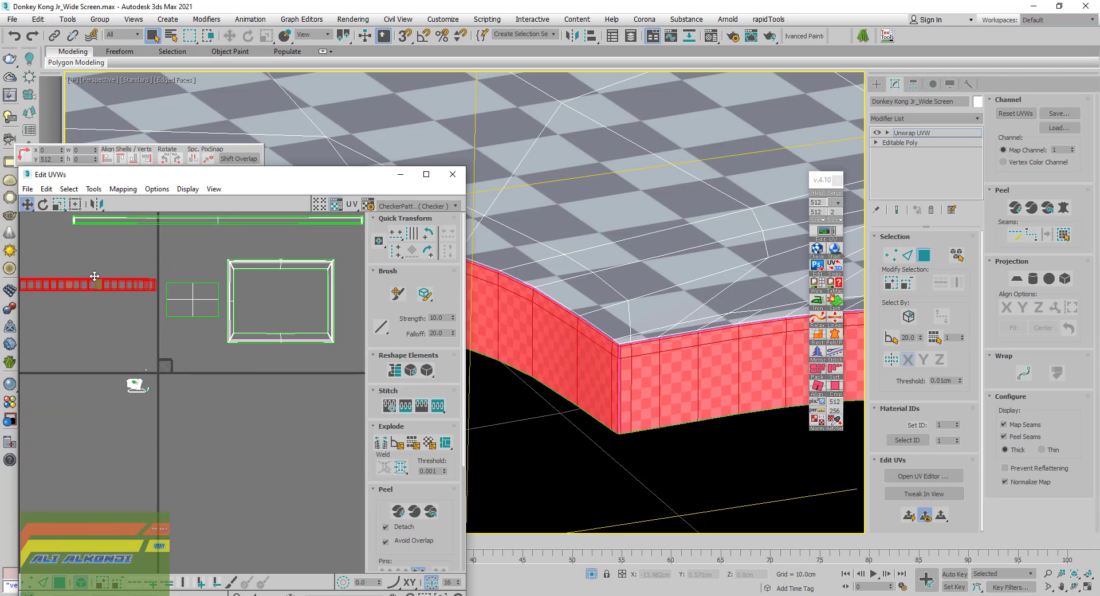
drag(95, 276, 78, 236)
scroll(617, 371, down, 10)
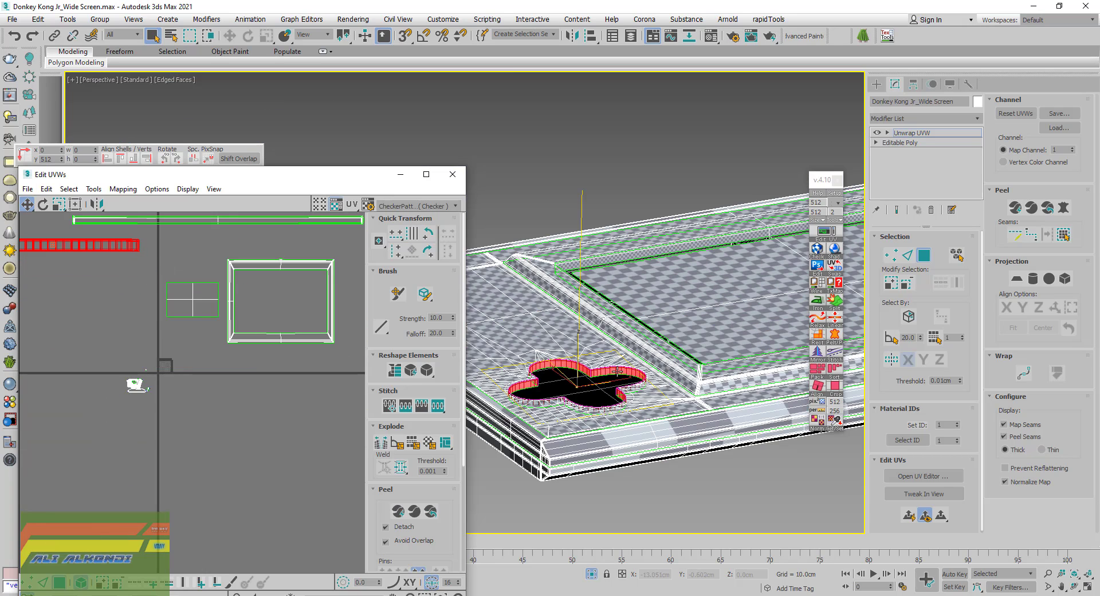
scroll(617, 372, down, 3)
scroll(619, 367, down, 4)
scroll(623, 355, down, 3)
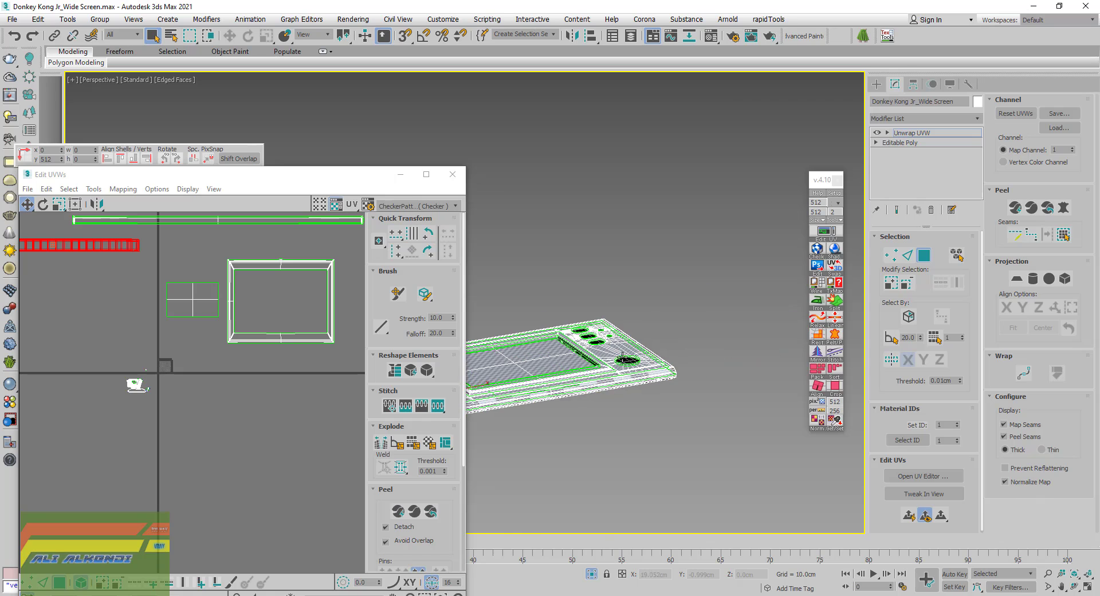
scroll(623, 355, up, 5)
Try pelting the curved rim band, cancel the result, and check a seam edge on it
scroll(637, 376, up, 5)
click(635, 364)
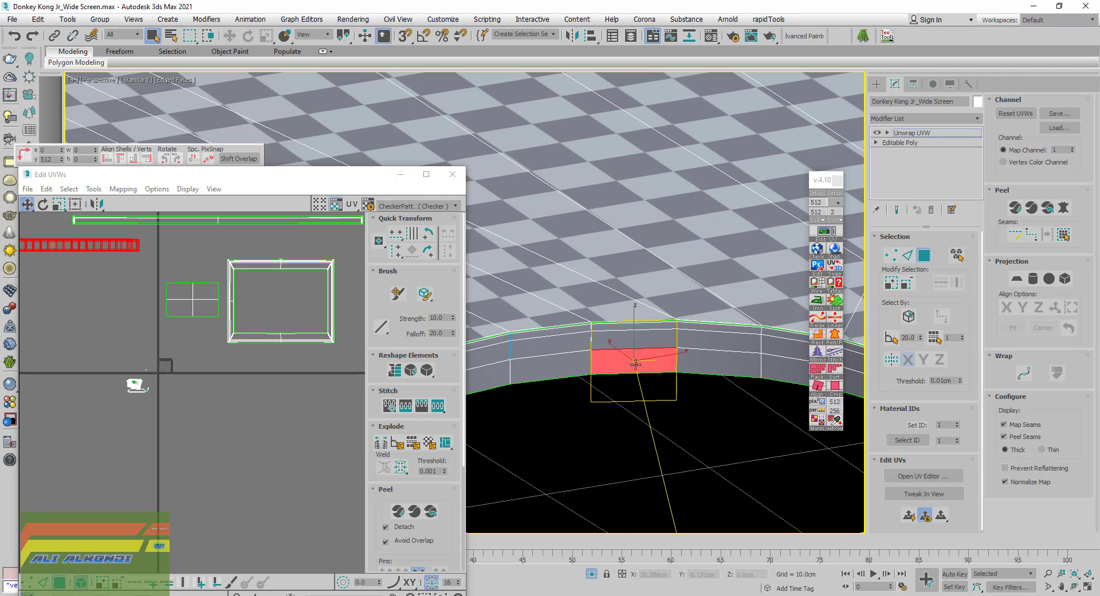
click(1064, 234)
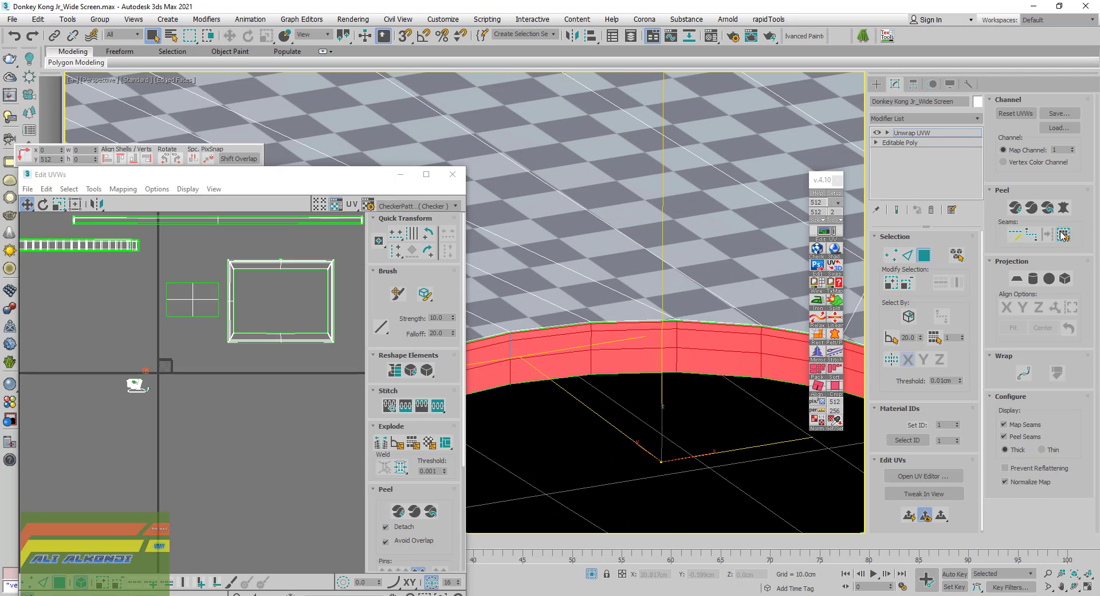
click(1063, 207)
click(514, 185)
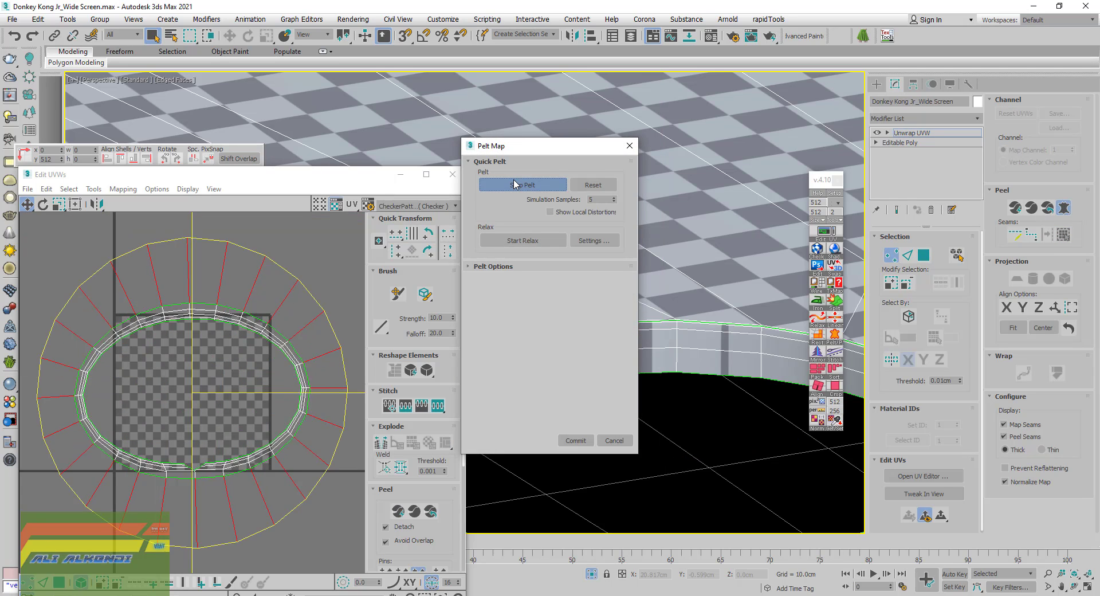
click(612, 441)
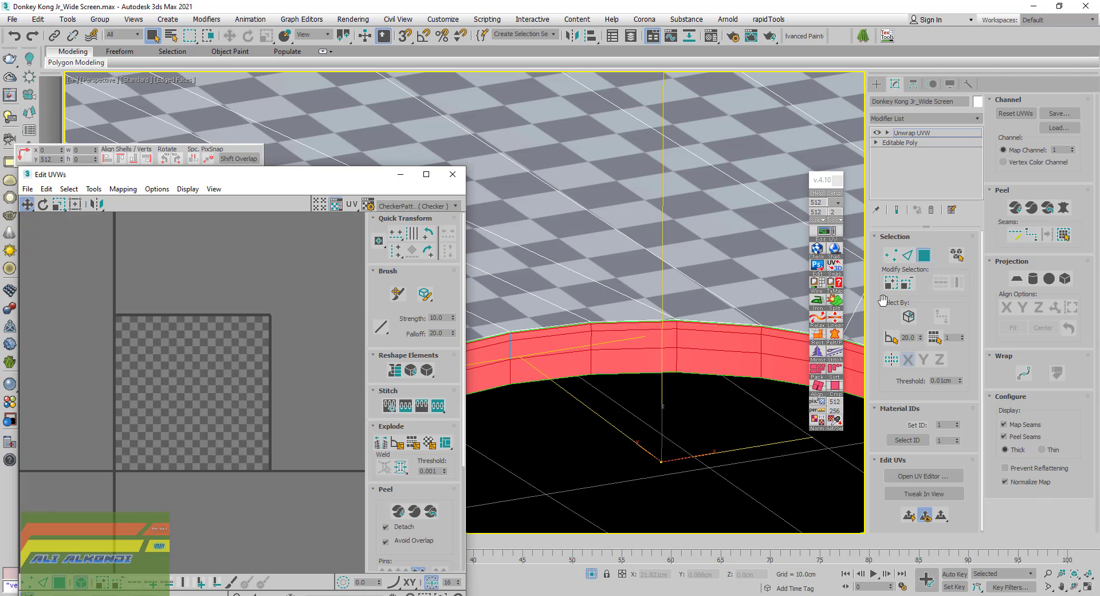
click(908, 255)
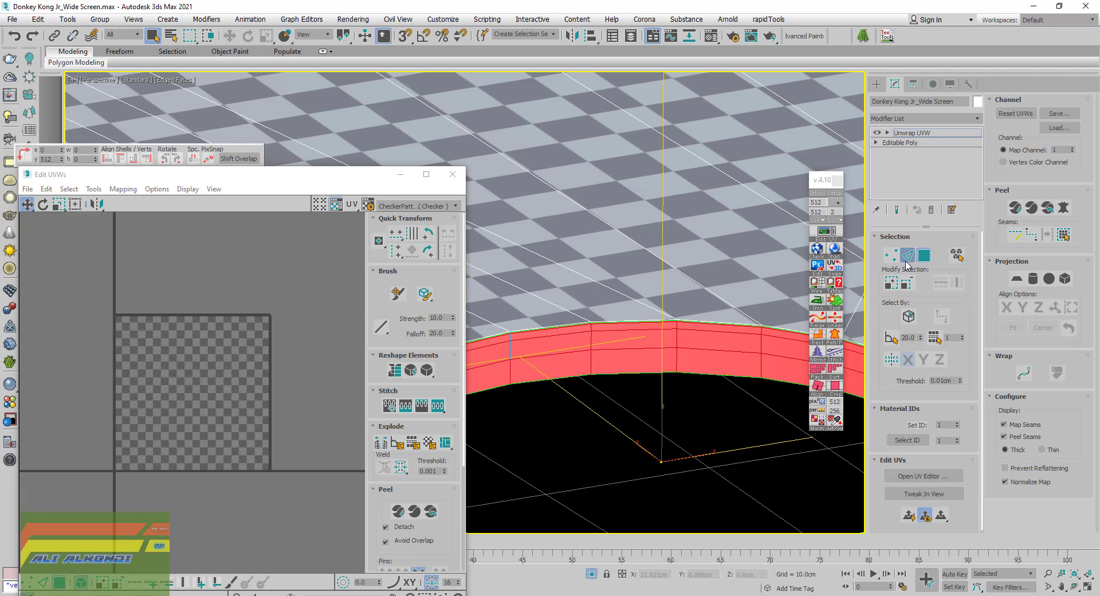
click(524, 372)
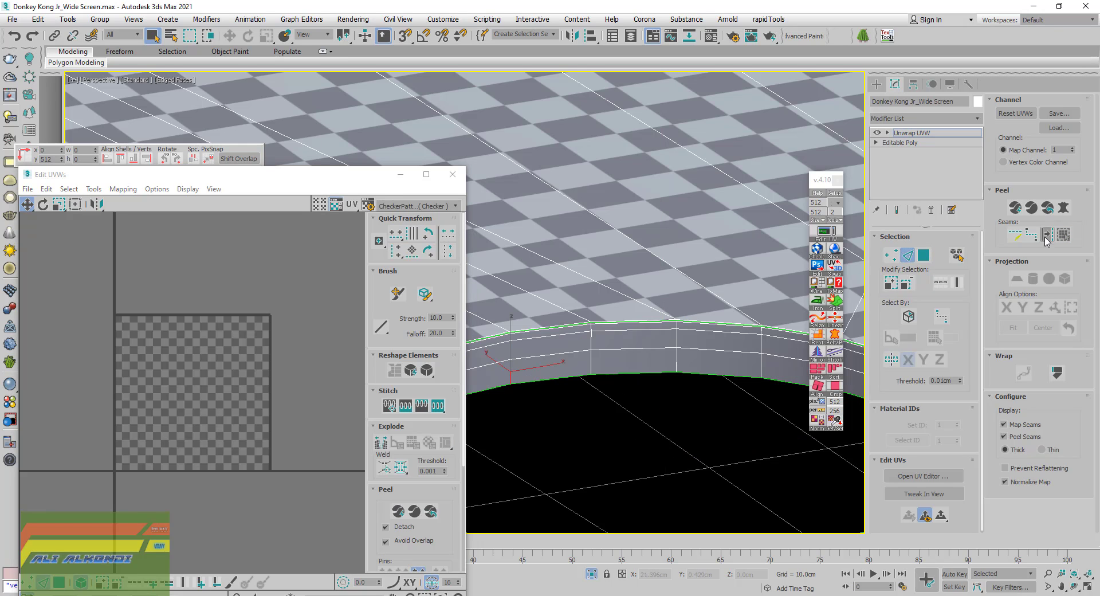
click(923, 255)
Pelt-unwrap and relax the rim band, then straighten it into a horizontal strip
click(653, 365)
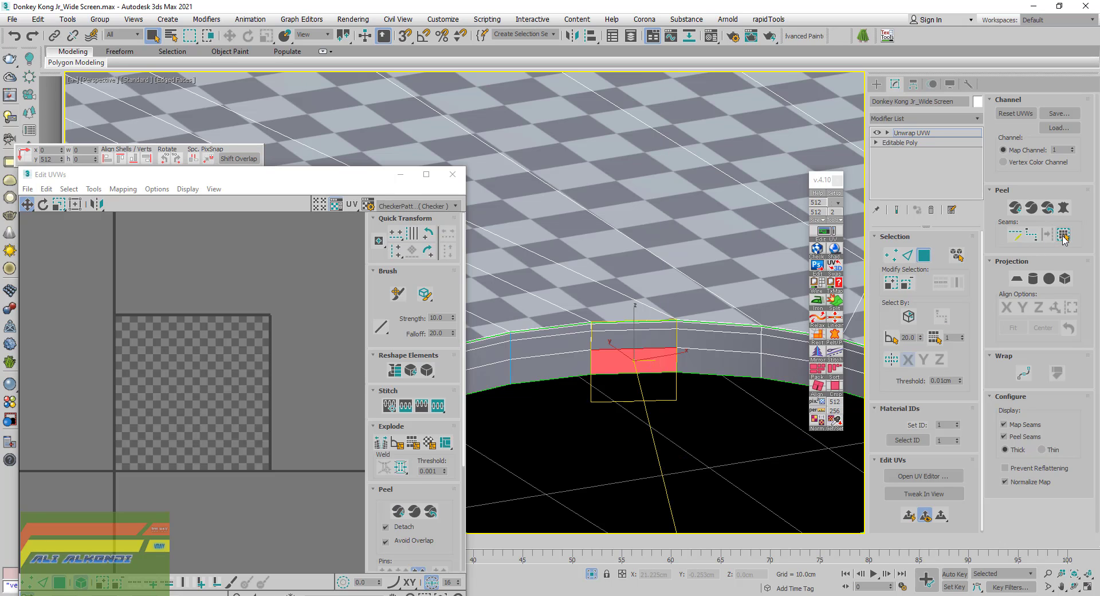
click(1063, 236)
click(1063, 208)
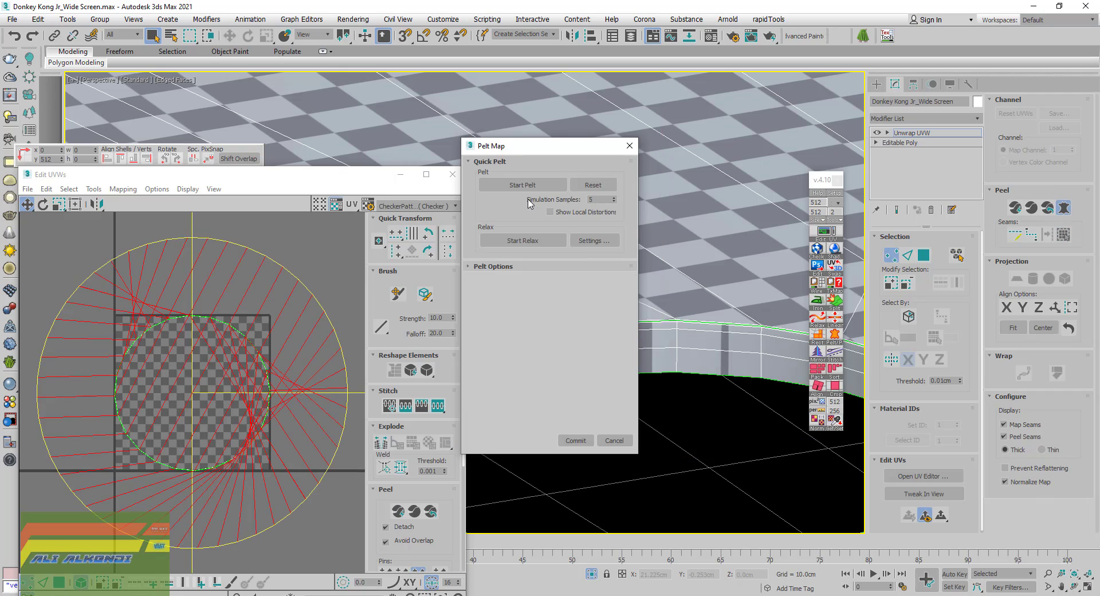
click(519, 185)
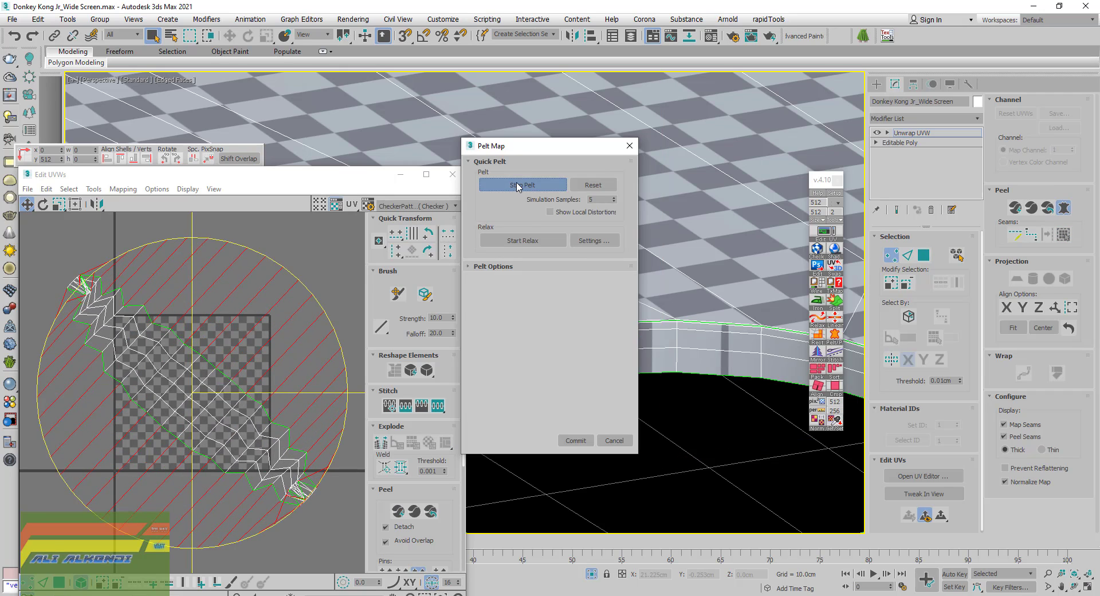
click(517, 187)
click(513, 241)
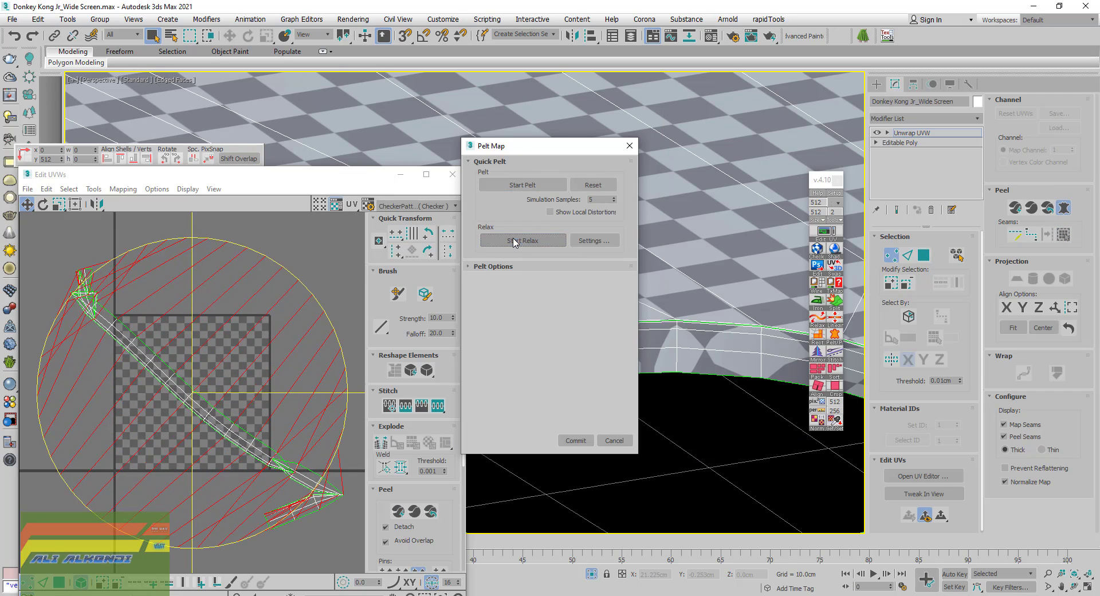
click(576, 440)
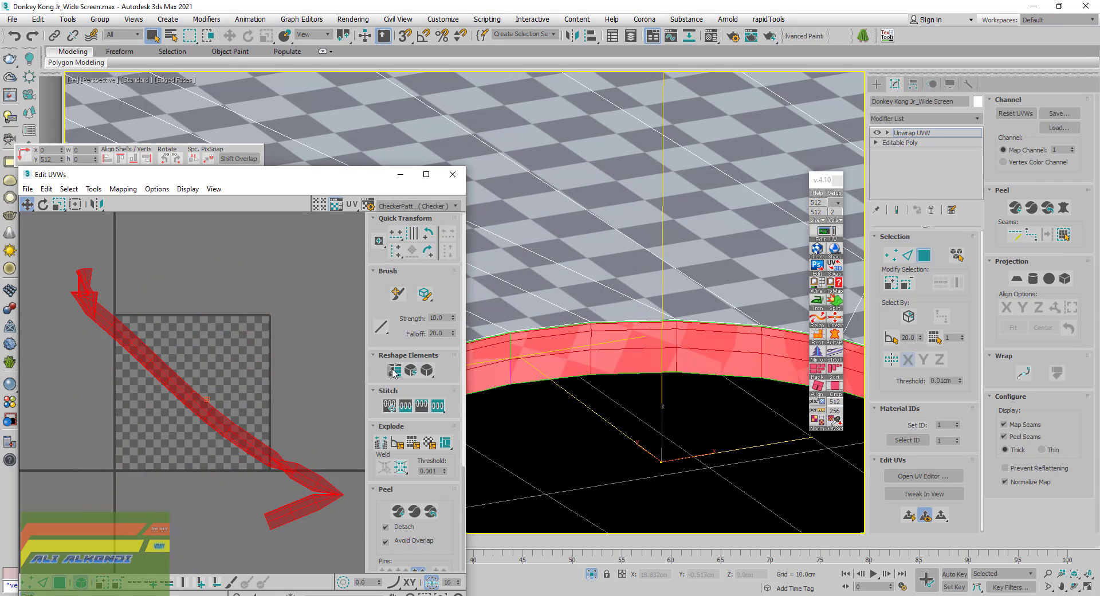
click(394, 371)
drag(310, 521, 222, 373)
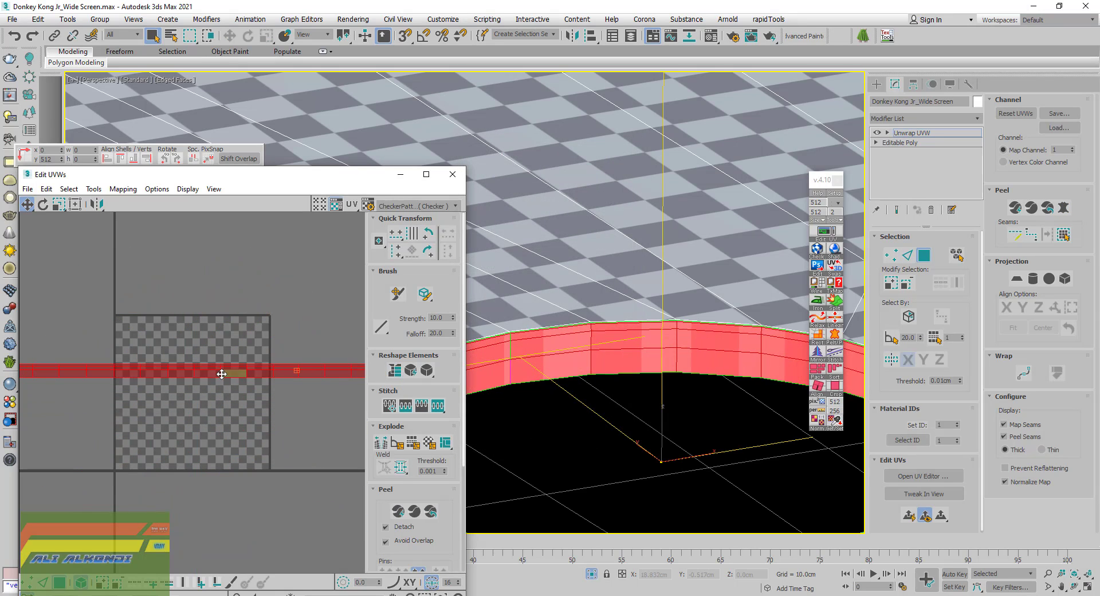
Relax the rim strip with the Relax tool into a long, even band
click(93, 189)
click(122, 382)
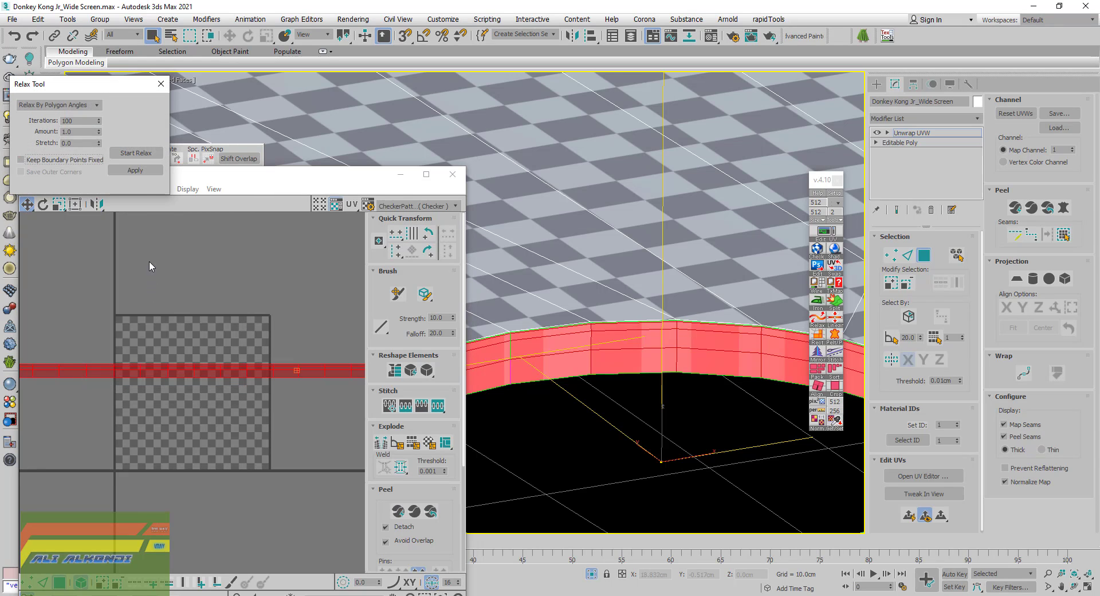
click(131, 153)
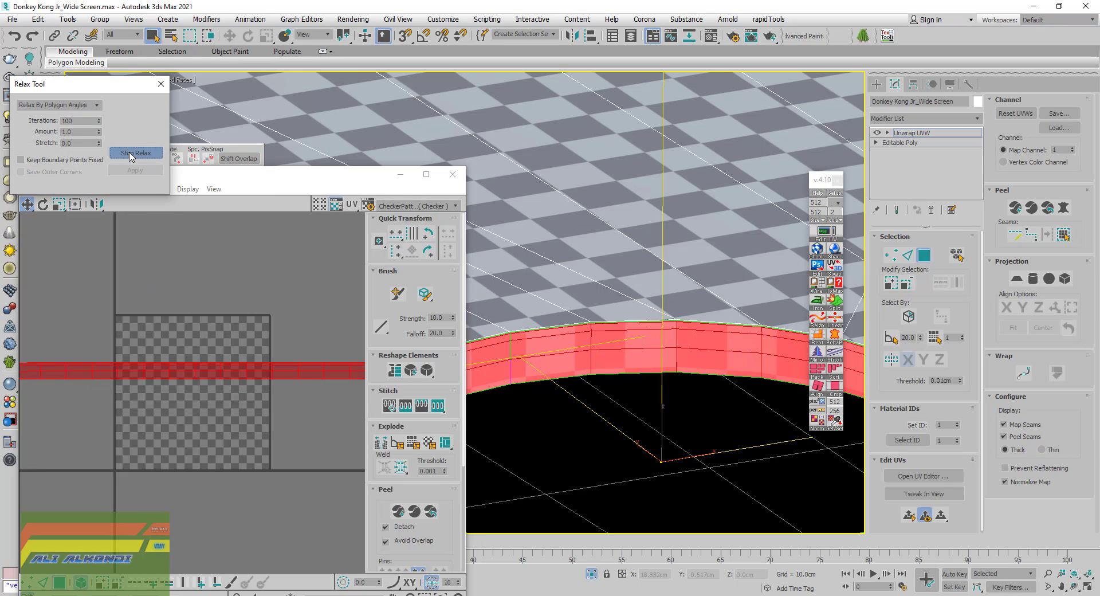
click(131, 154)
click(131, 154)
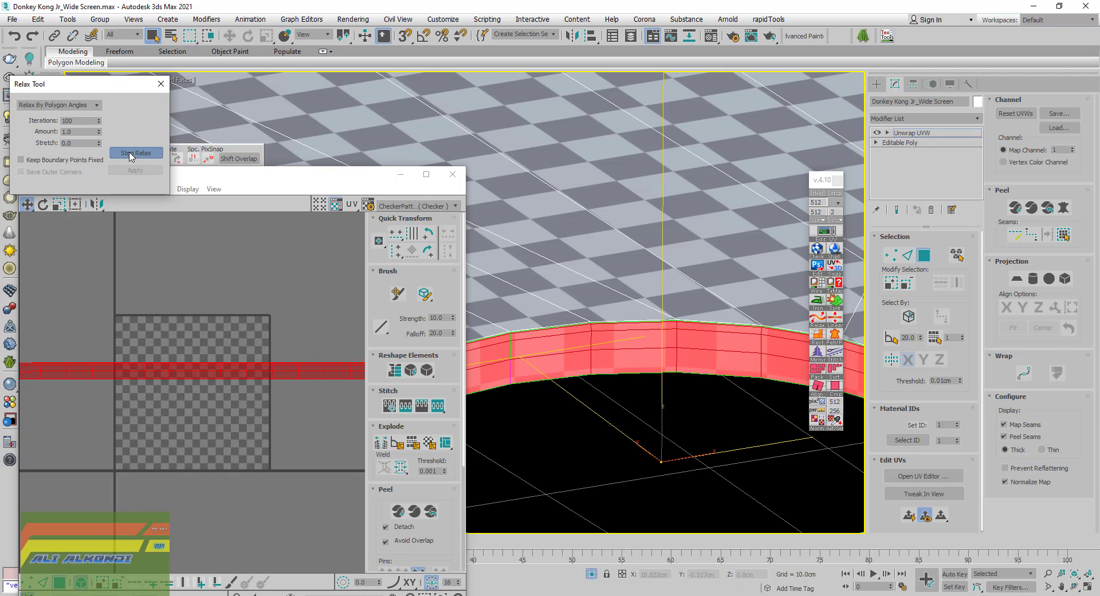
click(131, 155)
click(132, 154)
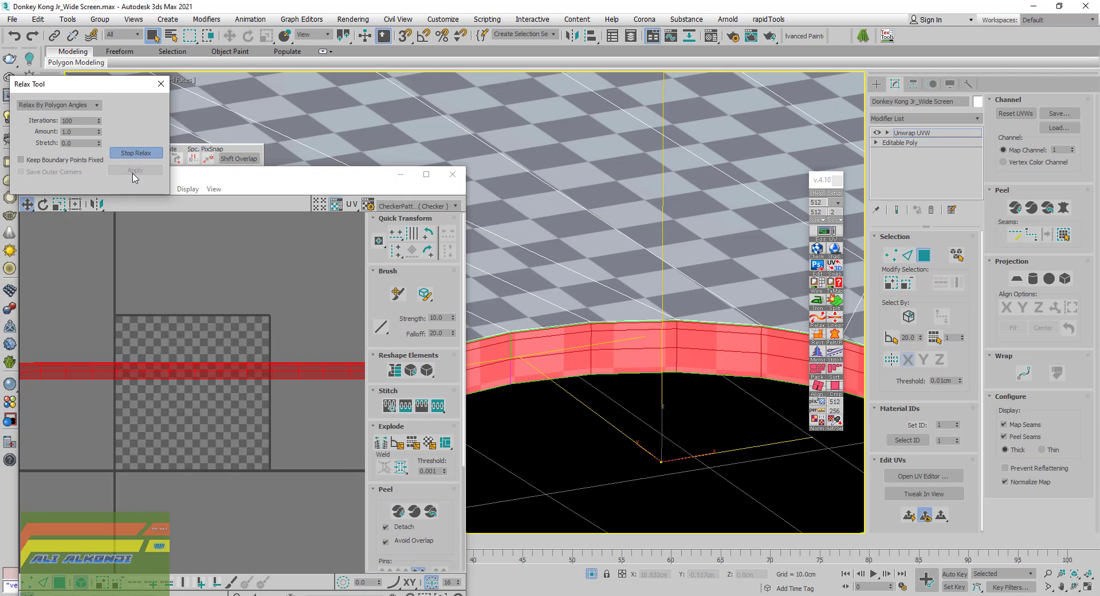
click(131, 153)
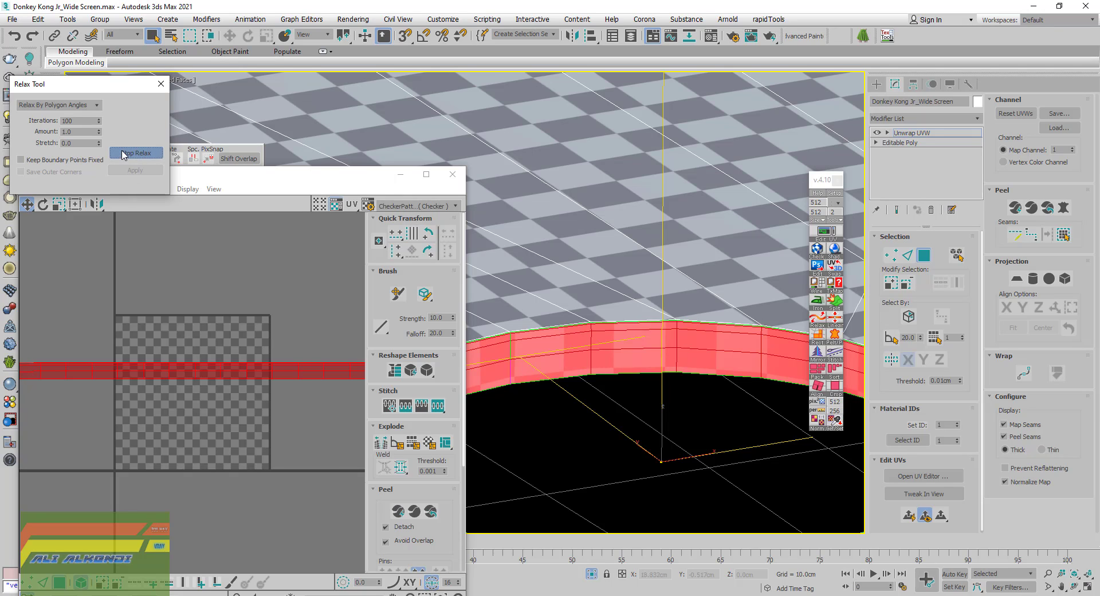
click(161, 85)
Stretch the rim strip taller and move it to the top of the UV layout
key(r)
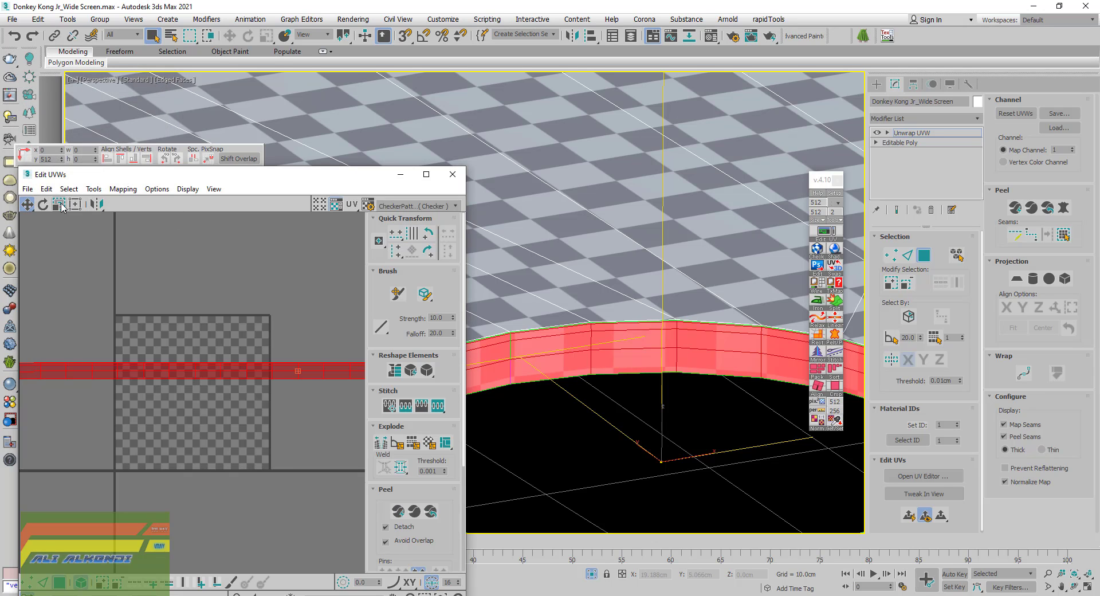
drag(226, 364, 174, 250)
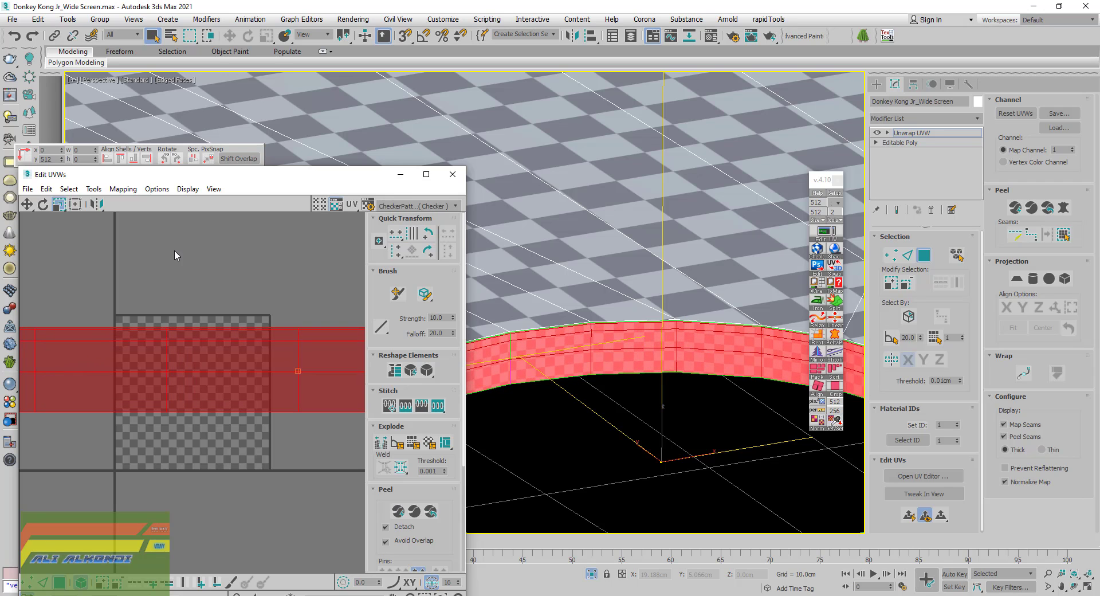
click(32, 203)
scroll(189, 329, down, 8)
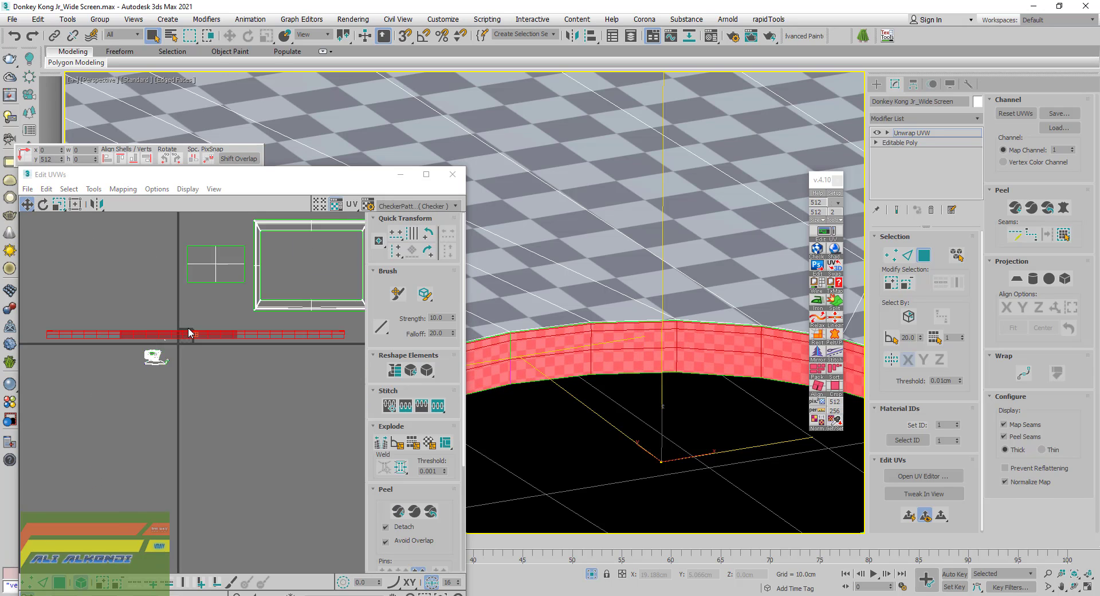
scroll(185, 326, down, 3)
drag(186, 324, 146, 225)
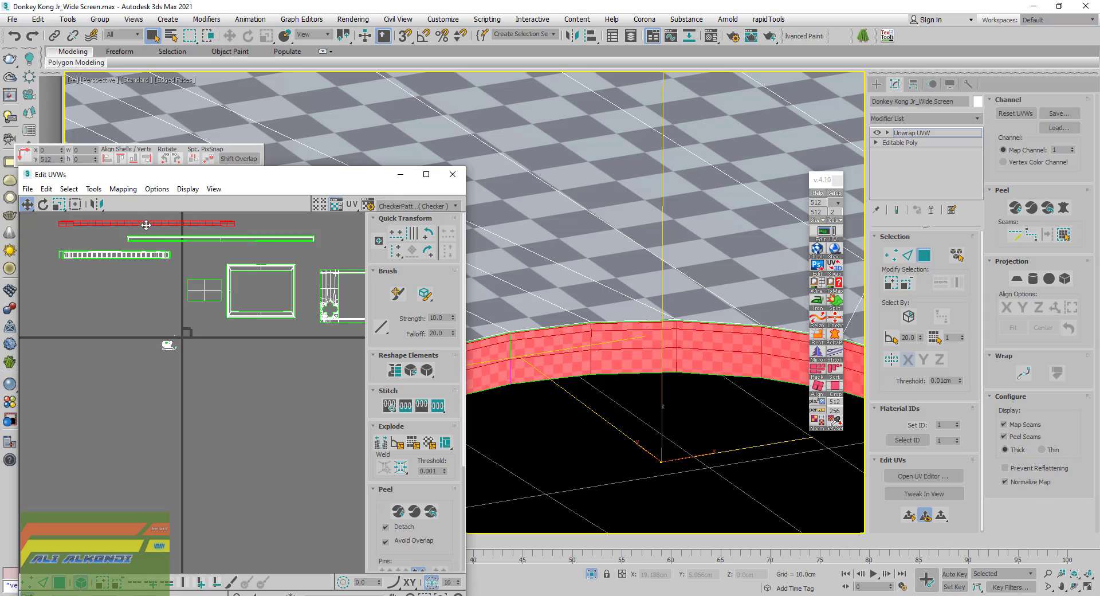
scroll(497, 286, down, 5)
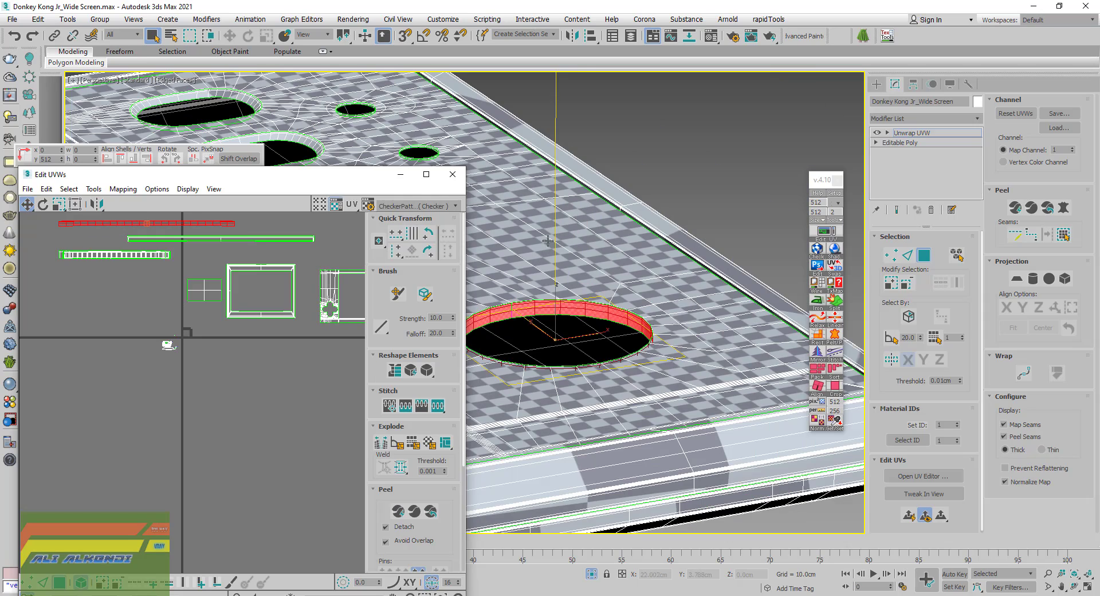
mouse_move(548, 241)
middle_down()
mouse_move(630, 349)
mouse_move(600, 380)
middle_up()
Select the full rim ring of the pill-shaped hole
scroll(601, 380, up, 4)
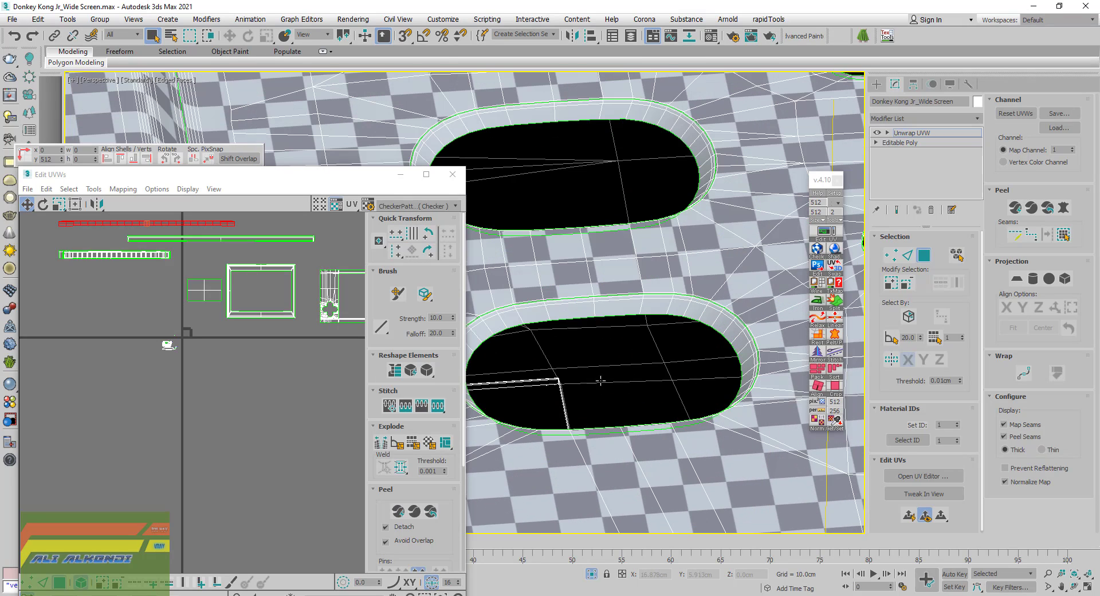
click(621, 309)
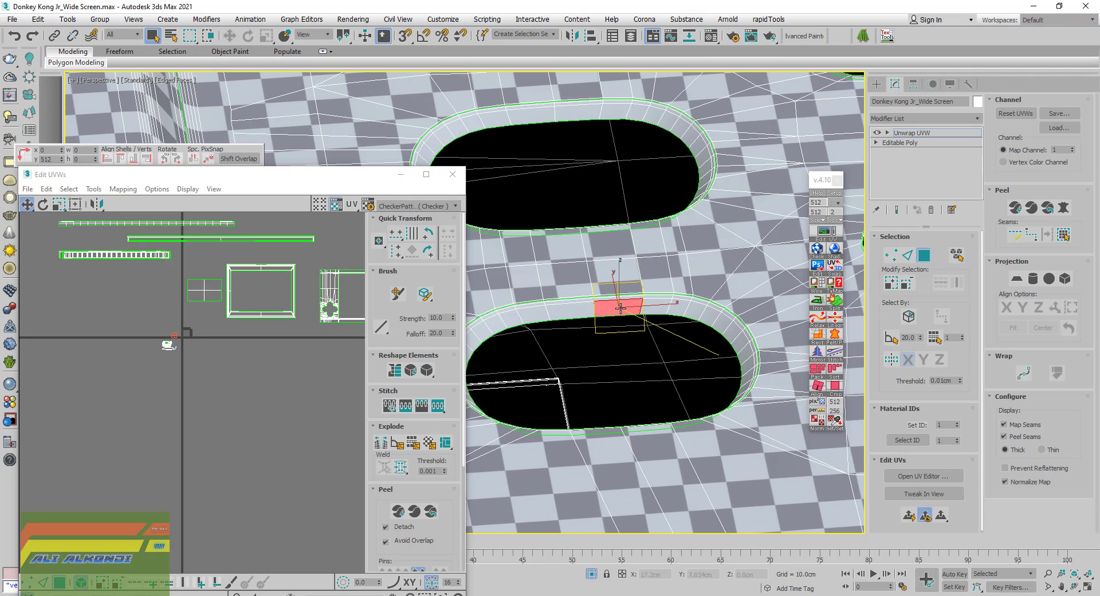
click(1063, 234)
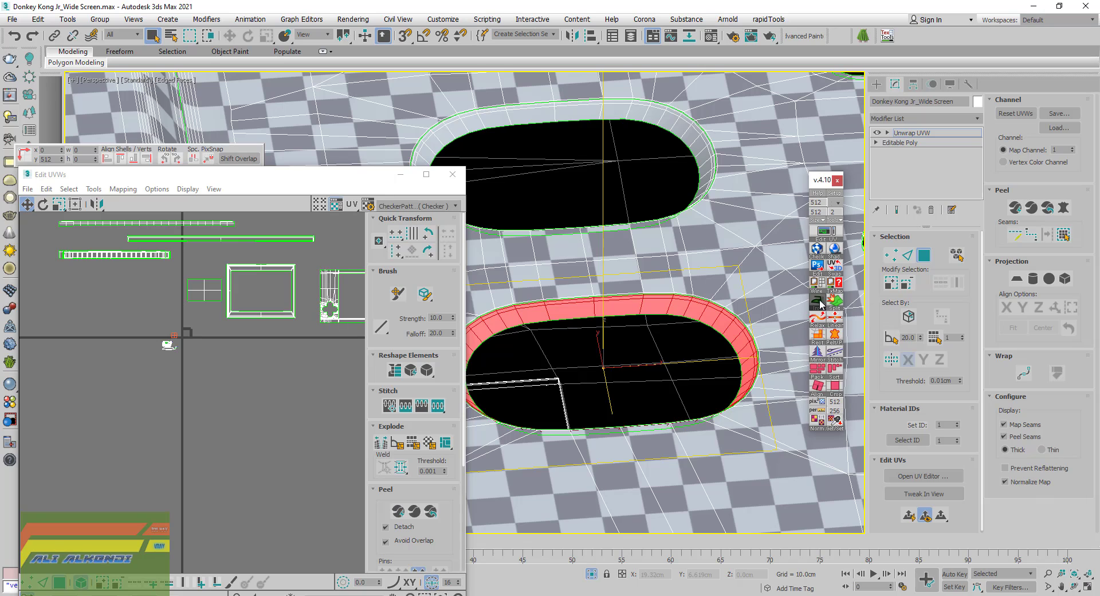
scroll(191, 352, up, 3)
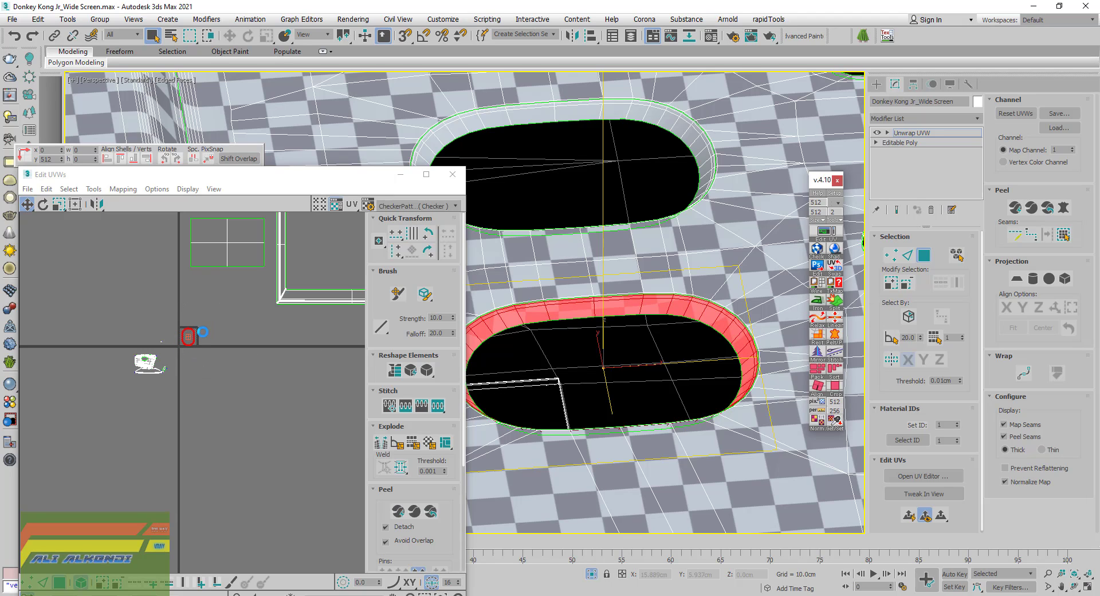
scroll(203, 332, up, 3)
scroll(202, 318, up, 2)
scroll(201, 314, up, 2)
scroll(232, 350, up, 2)
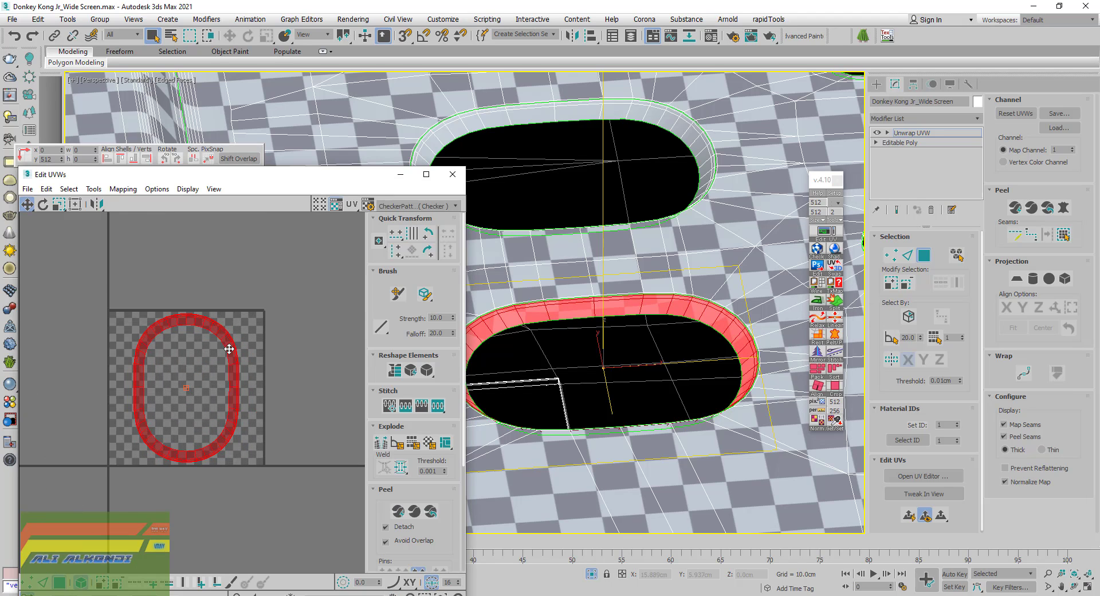
mouse_move(697, 96)
middle_down()
mouse_move(672, 240)
mouse_move(686, 268)
middle_up()
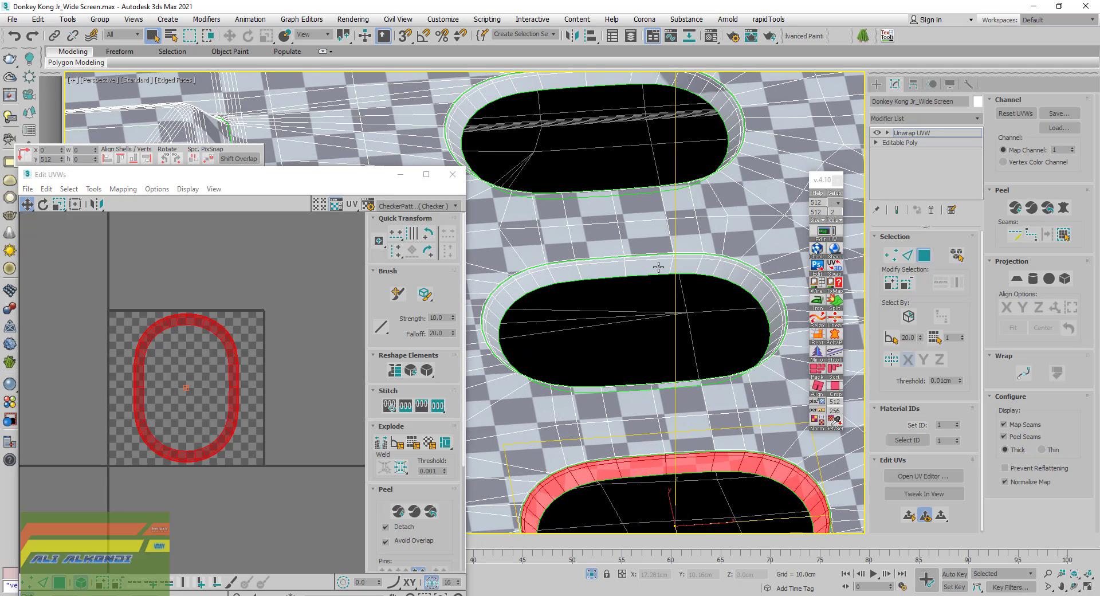
Flatten the middle and top oval rims into single UV shells with TexTools Iron
click(658, 267)
click(1066, 235)
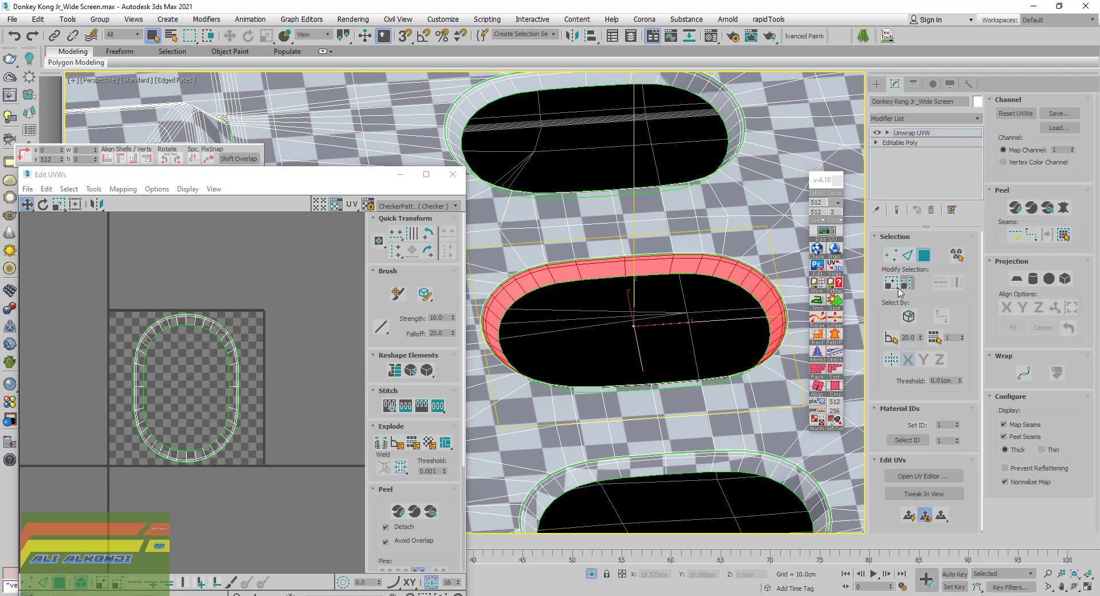
click(821, 306)
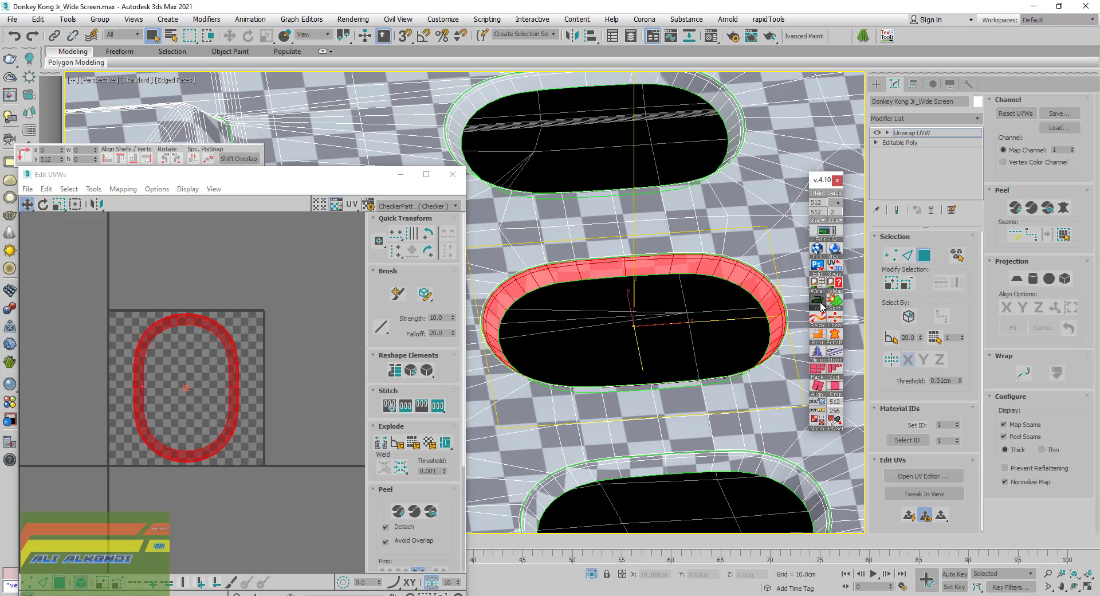
click(715, 100)
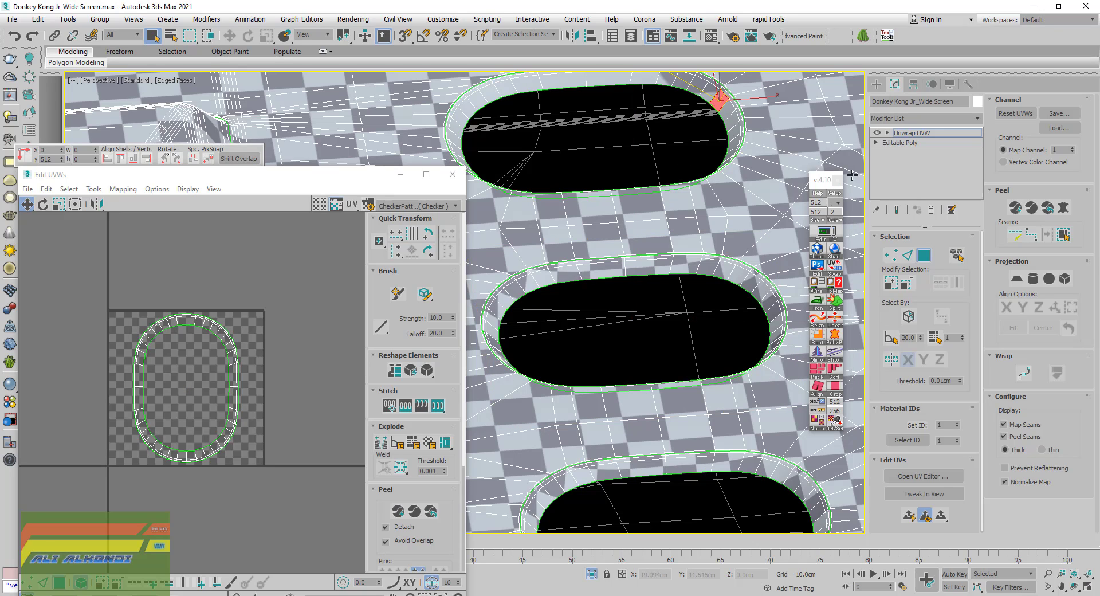
click(1063, 234)
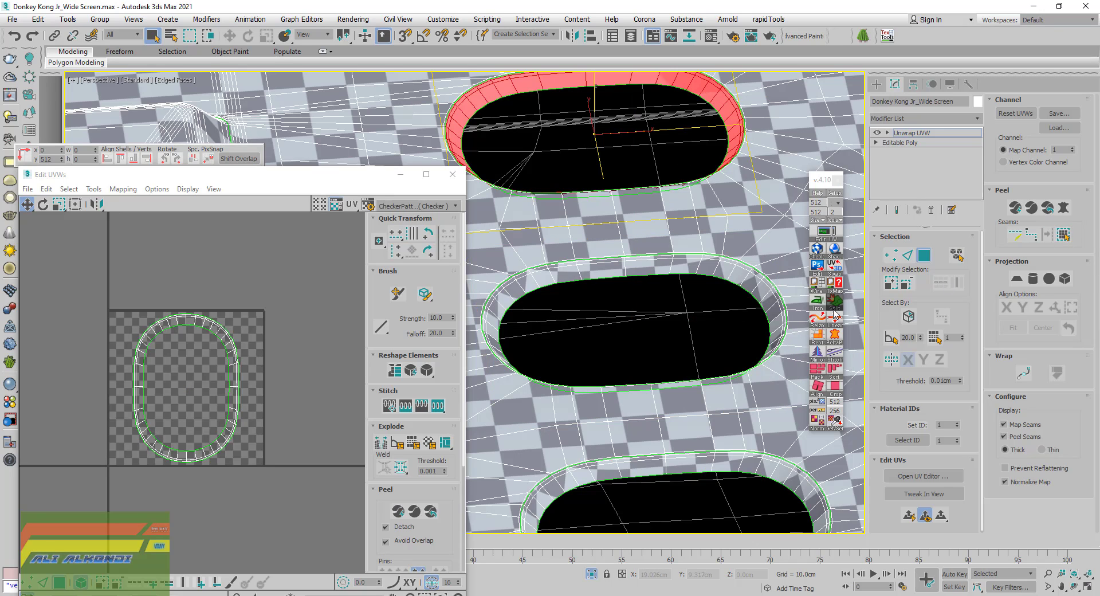
click(816, 306)
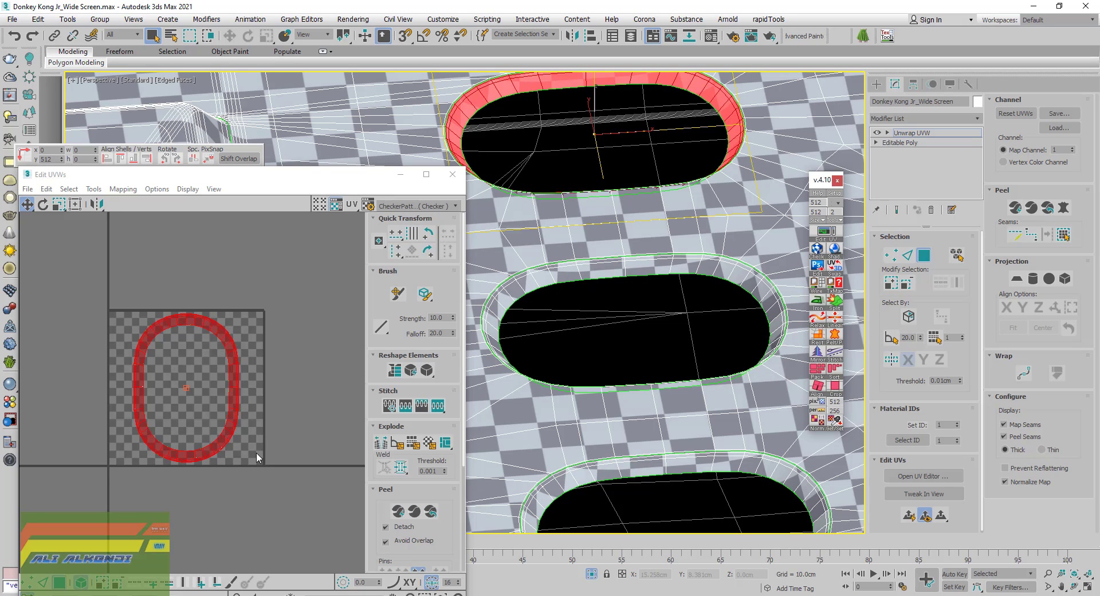
Select all the oval rim shells, enlarge them, and move them to the layout's upper left
key(ctrl+a)
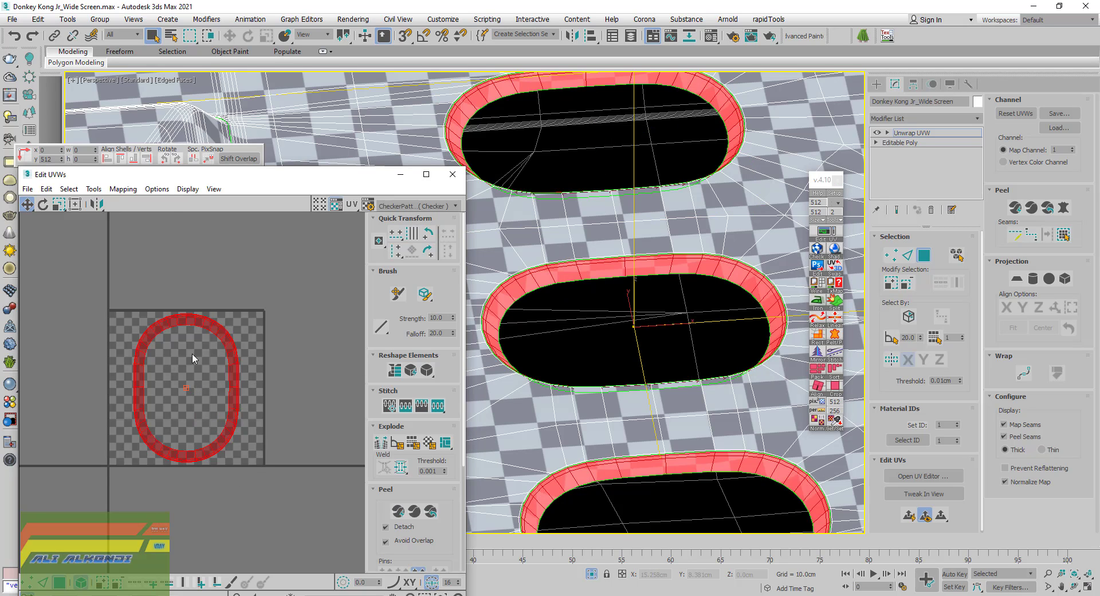
click(59, 204)
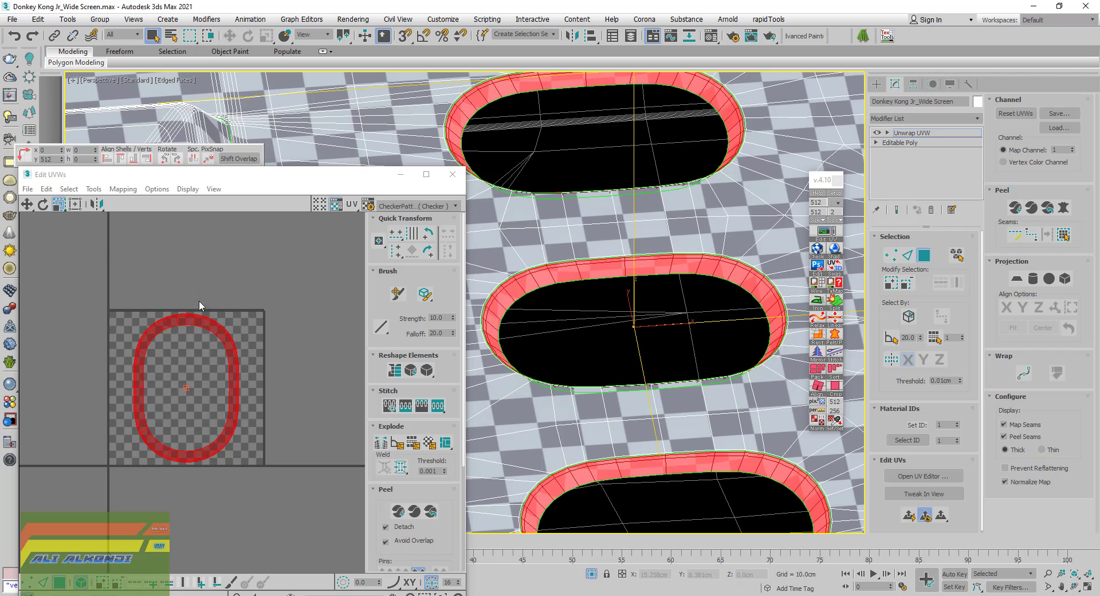
drag(233, 371, 205, 273)
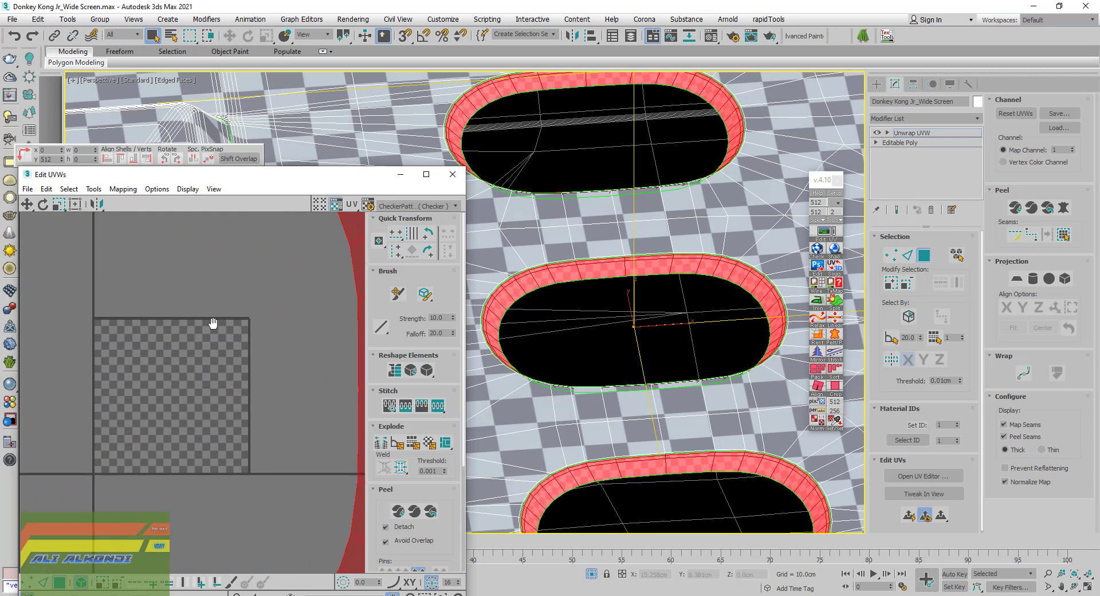
scroll(208, 300, down, 2)
middle_drag(177, 337, 287, 356)
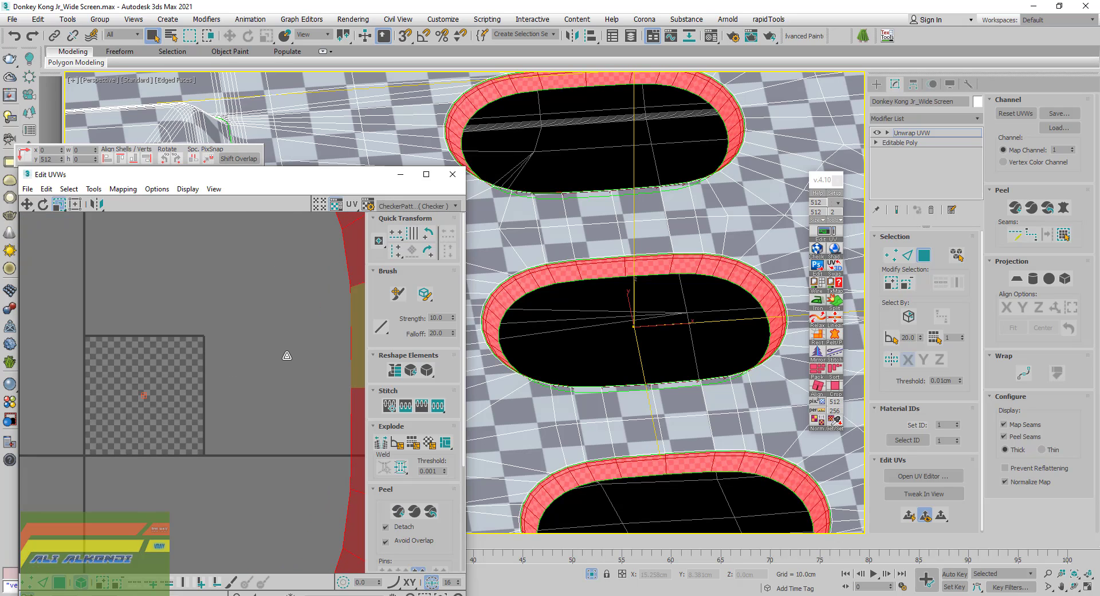
scroll(270, 373, down, 5)
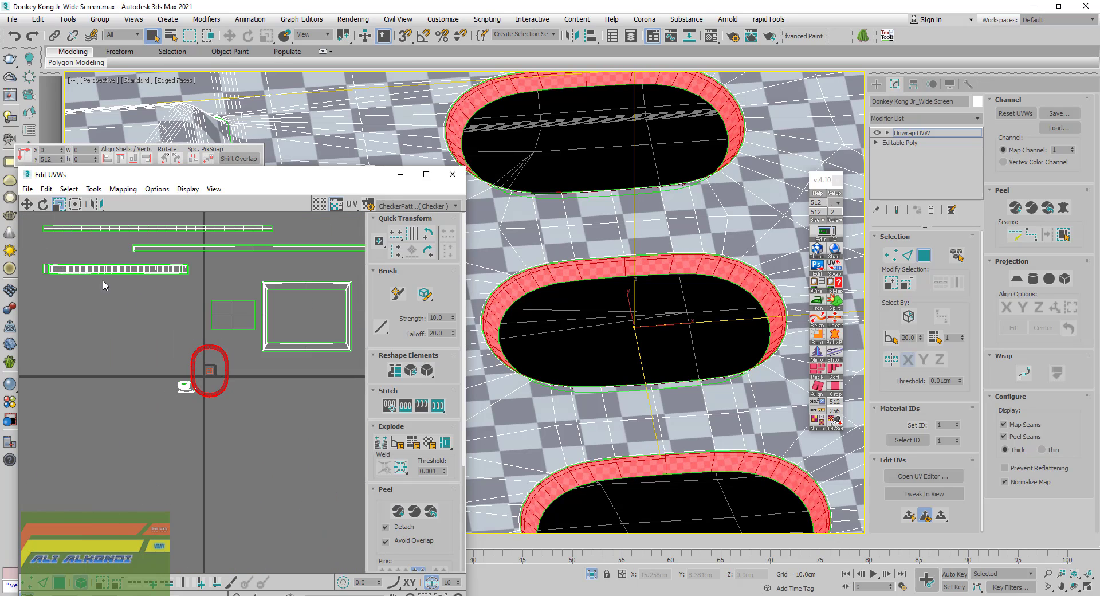
key(w)
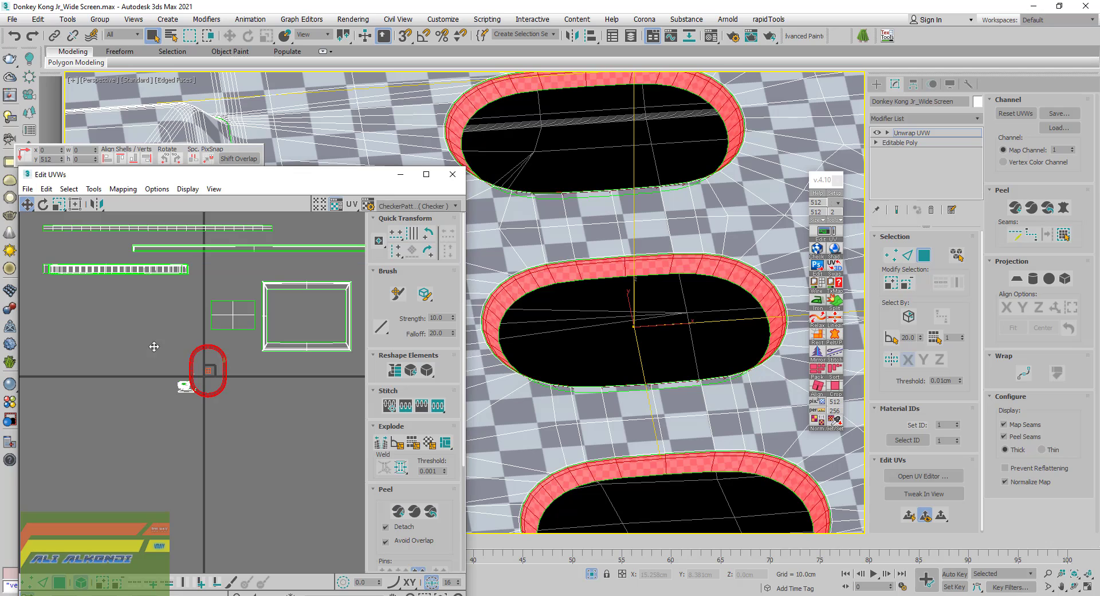
drag(228, 358, 99, 305)
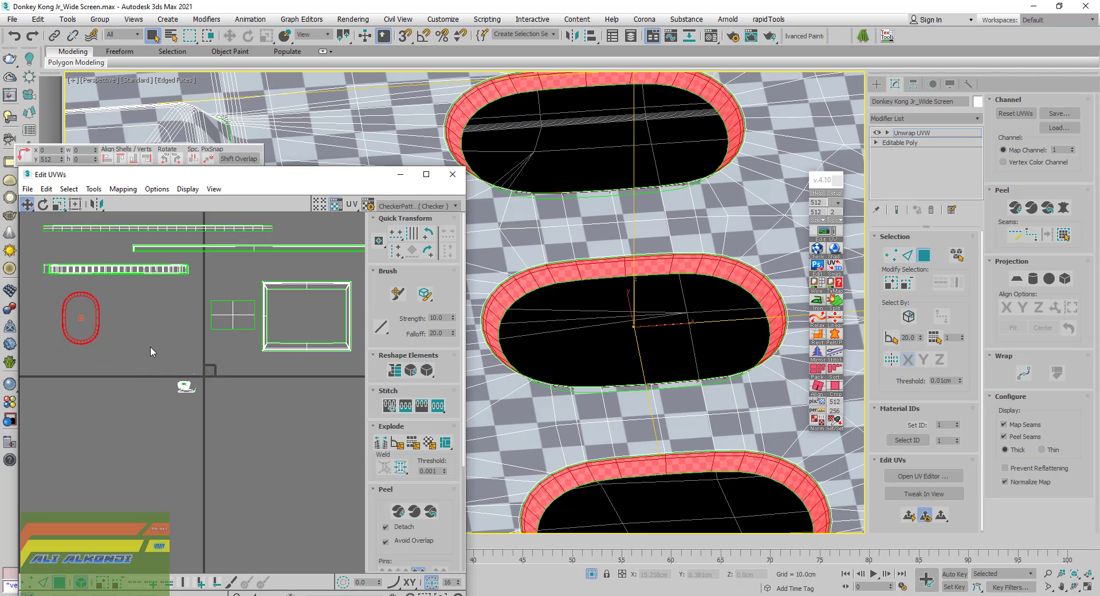
scroll(602, 292, down, 8)
Pelt-map the round hole's rim ring, relax it, and straighten it into a vertical strip at the tile's left edge
scroll(630, 336, down, 2)
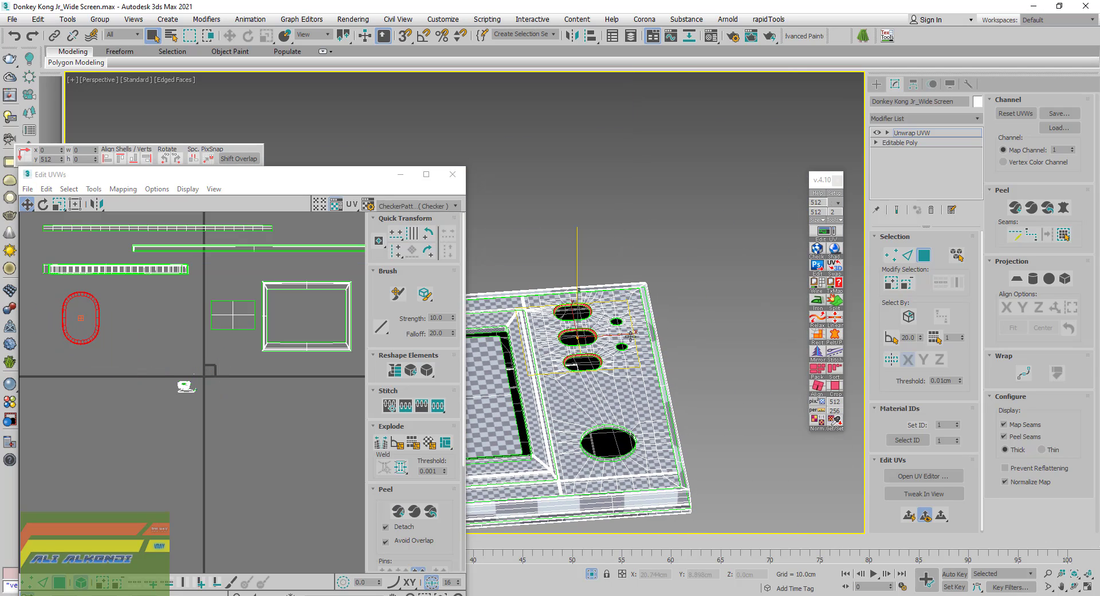
scroll(624, 347, up, 5)
scroll(618, 338, up, 5)
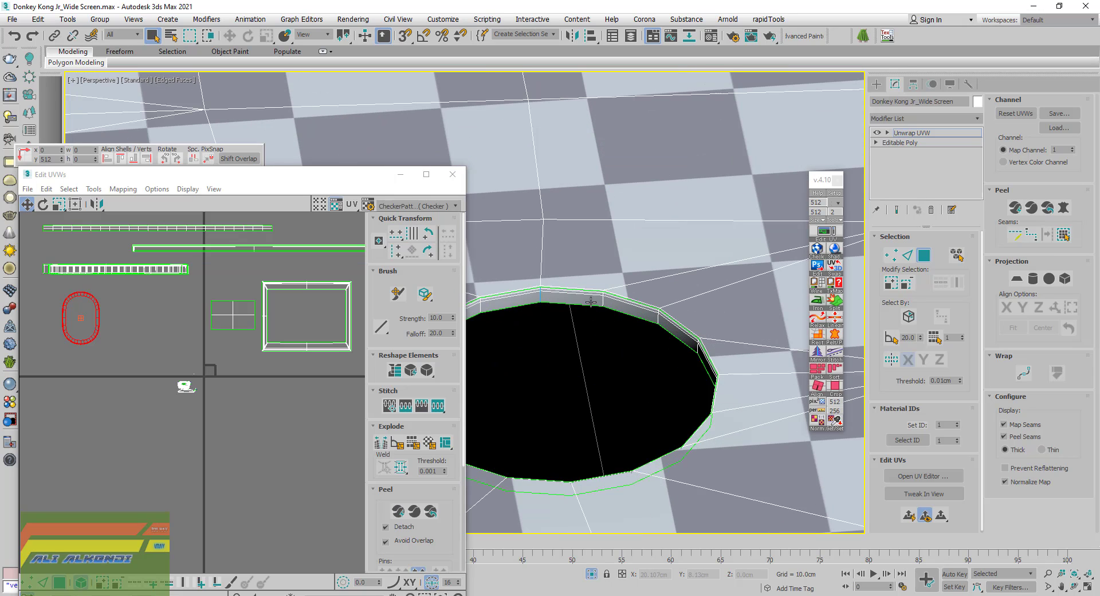
click(590, 302)
click(1063, 235)
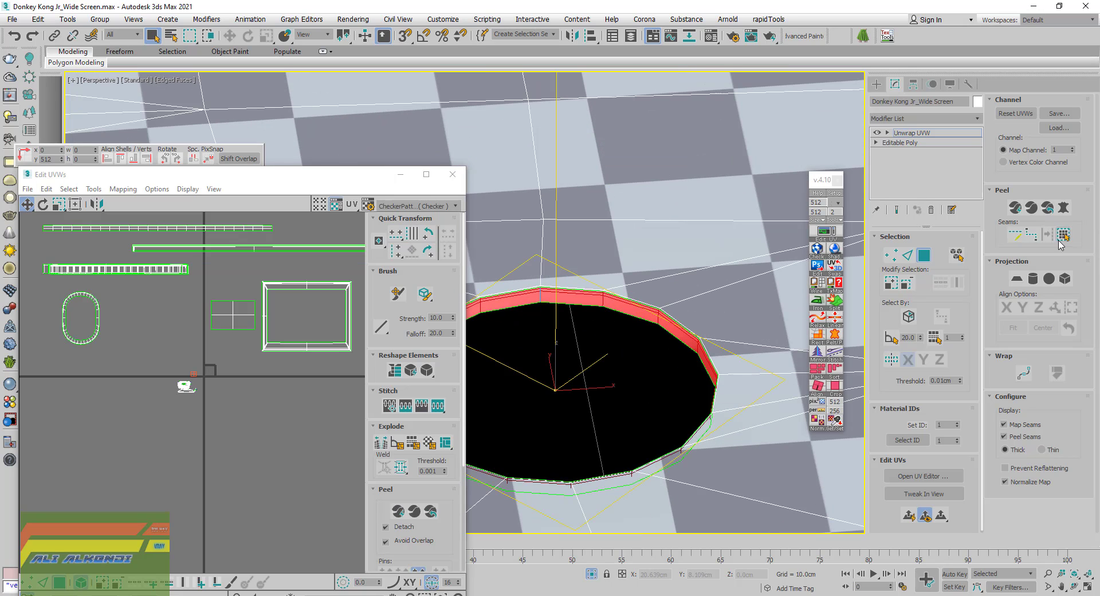
click(1063, 207)
click(518, 185)
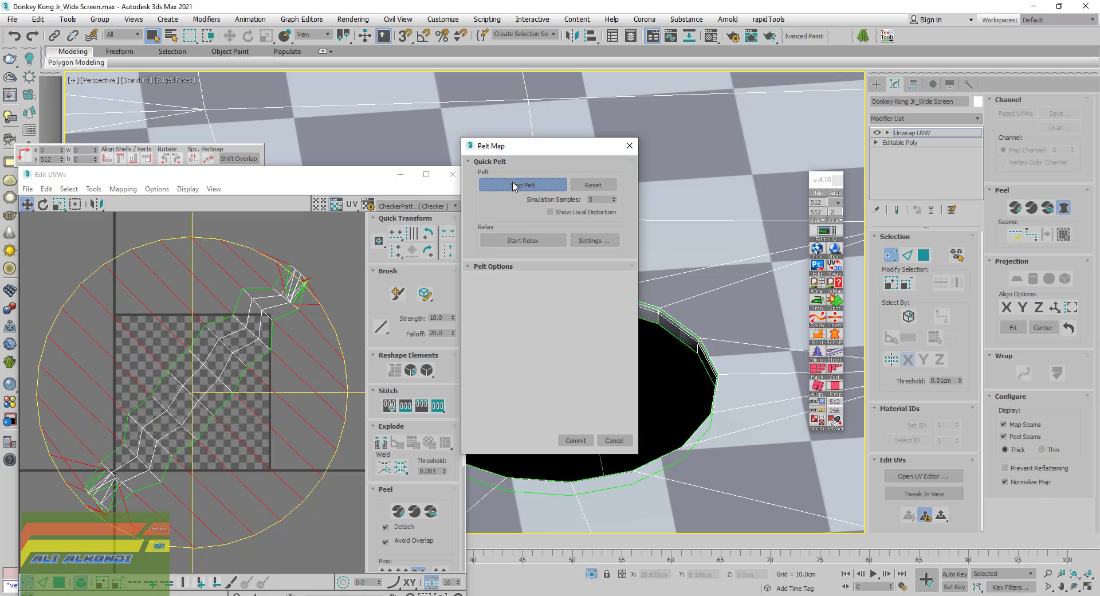
click(523, 241)
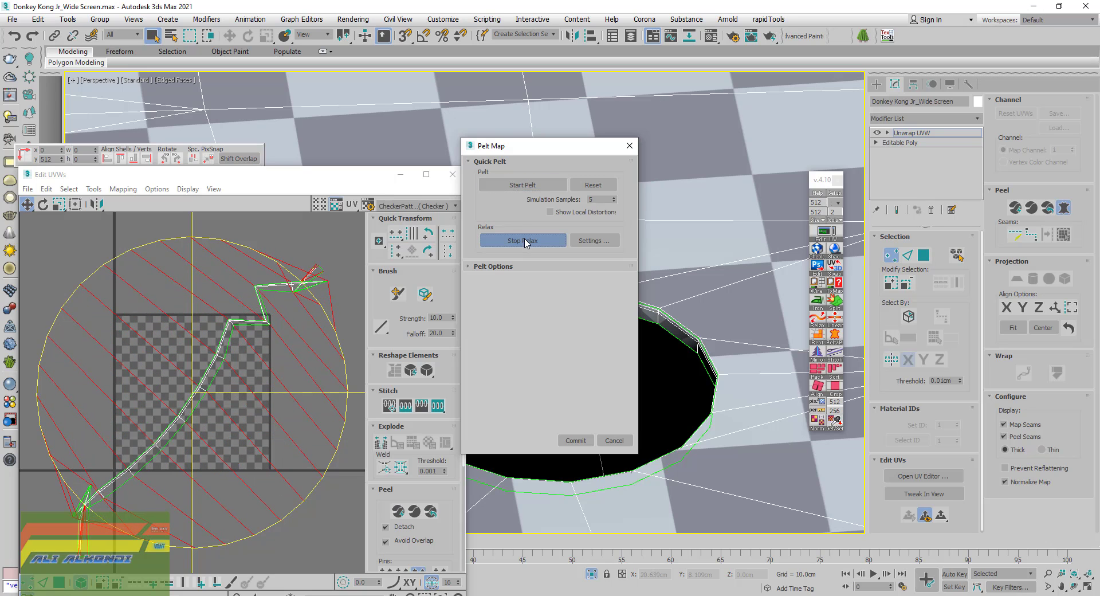
click(523, 241)
click(571, 440)
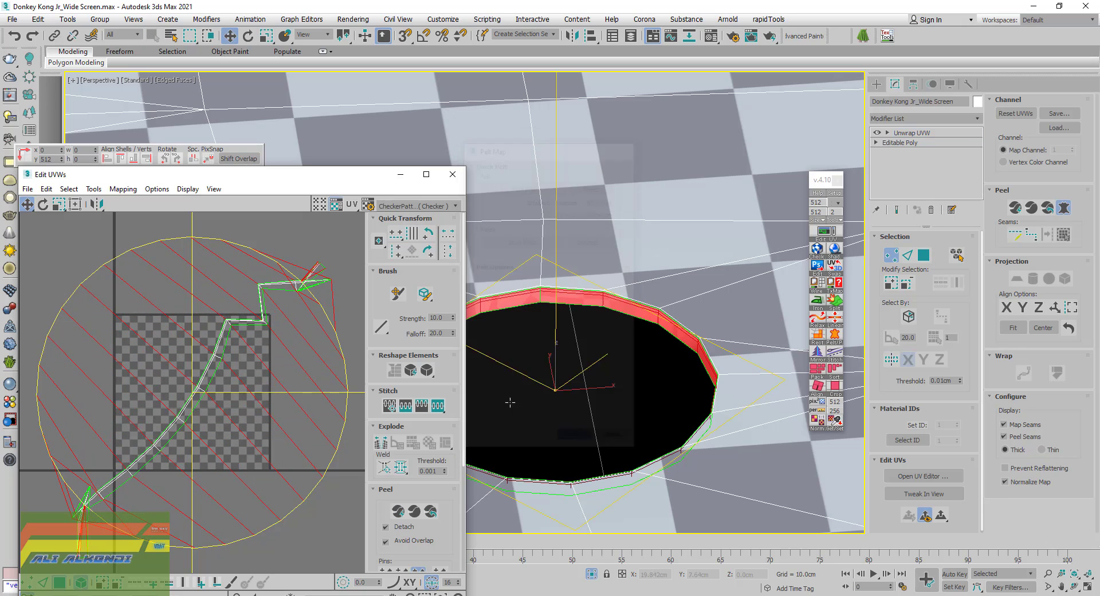
click(394, 370)
drag(79, 275, 127, 351)
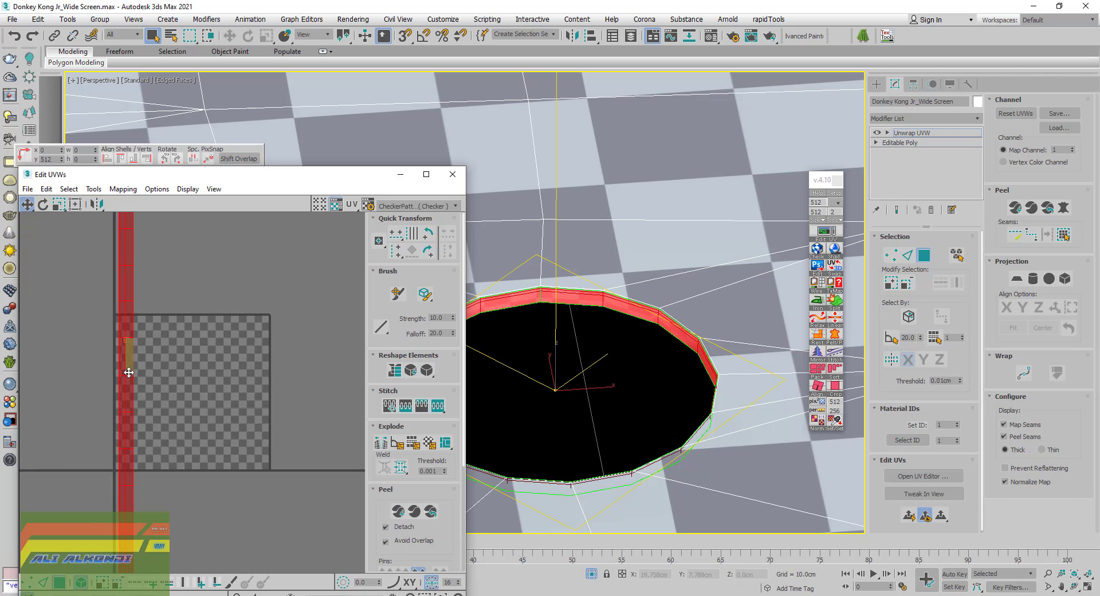
Pelt-map the hole's outer rim strip, relax it, and straighten it into a line
scroll(691, 266, down, 3)
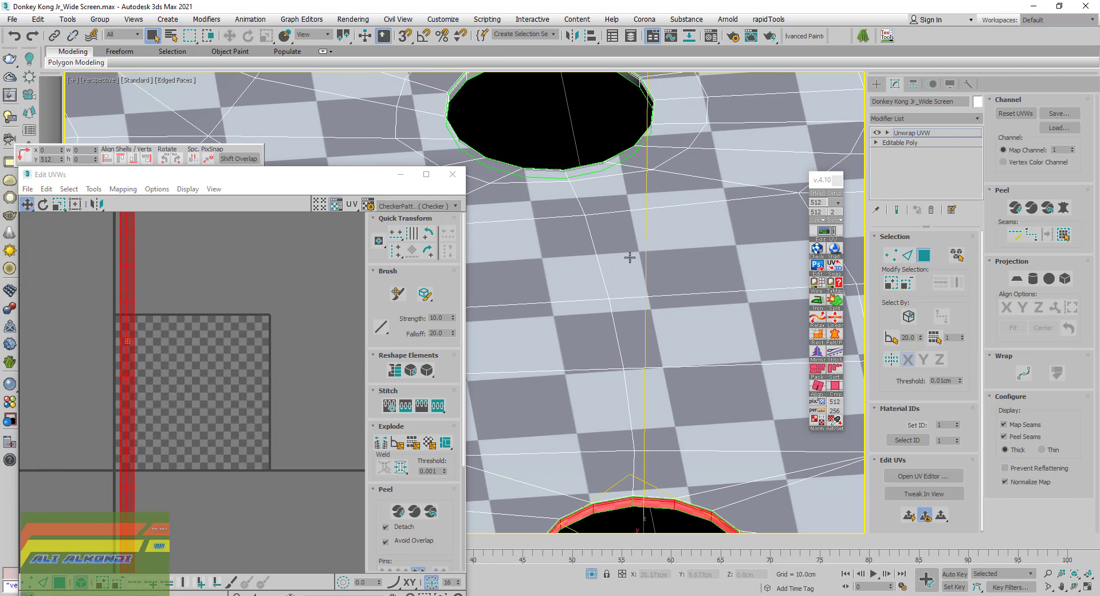
middle_drag(604, 172, 658, 331)
scroll(649, 238, up, 5)
click(630, 243)
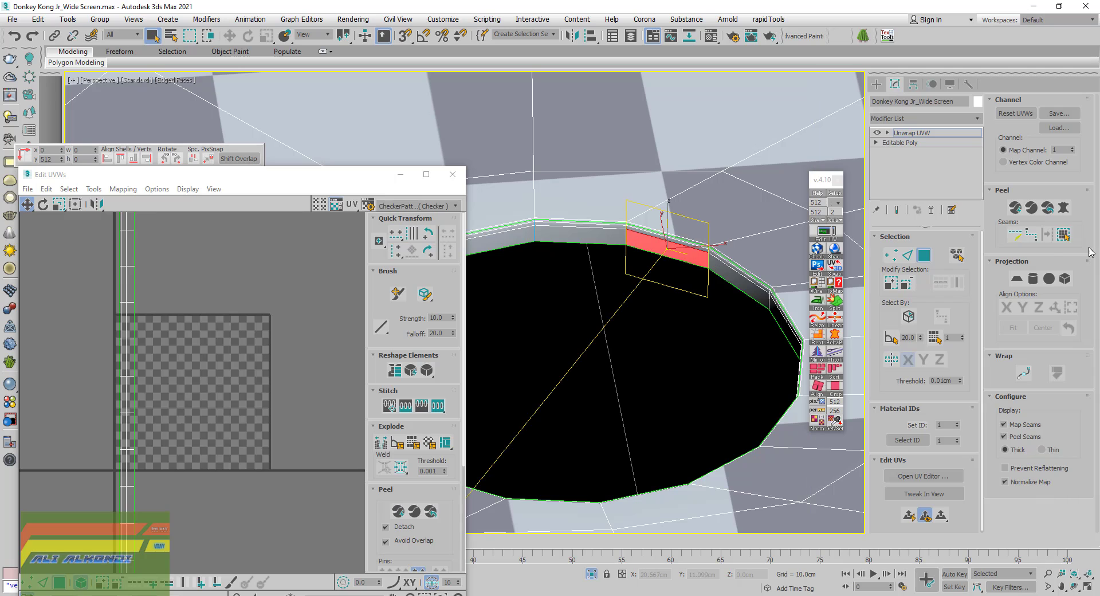
click(1064, 234)
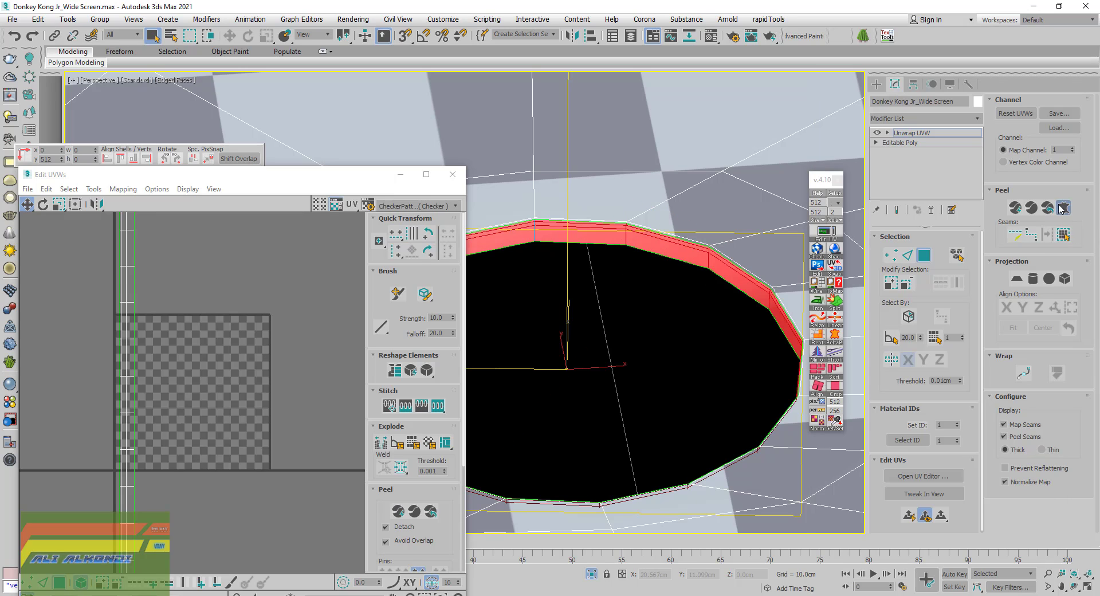
click(1062, 208)
click(519, 186)
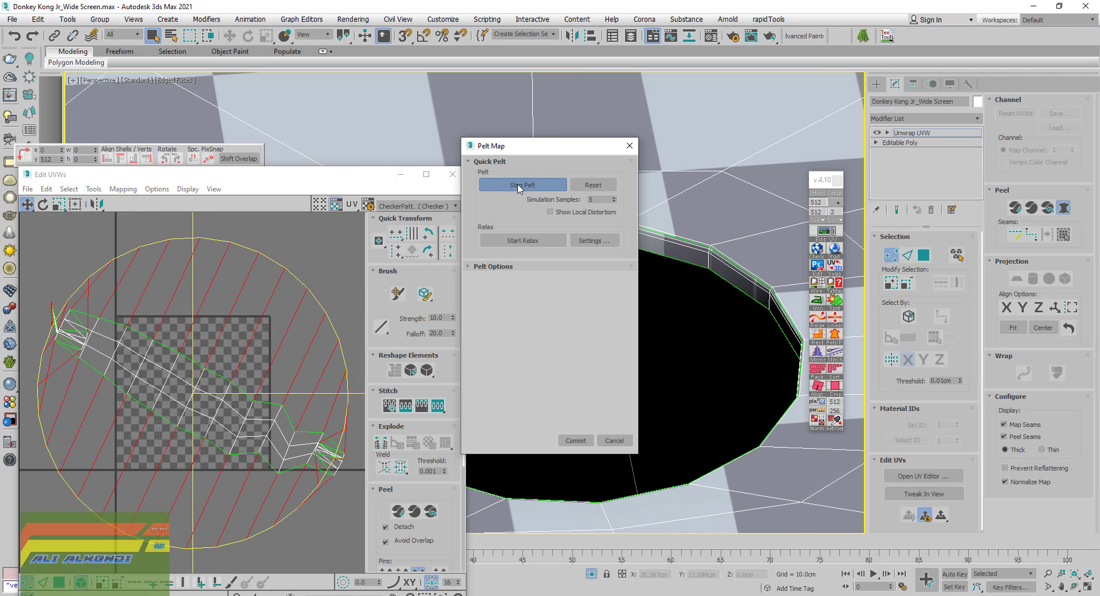
click(520, 186)
click(522, 241)
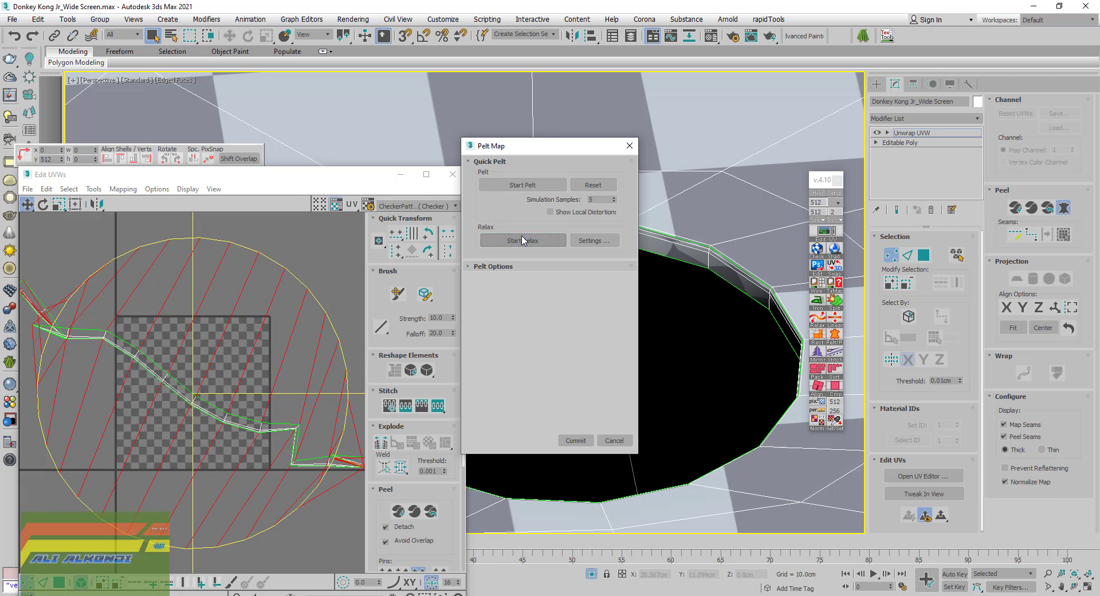
click(575, 440)
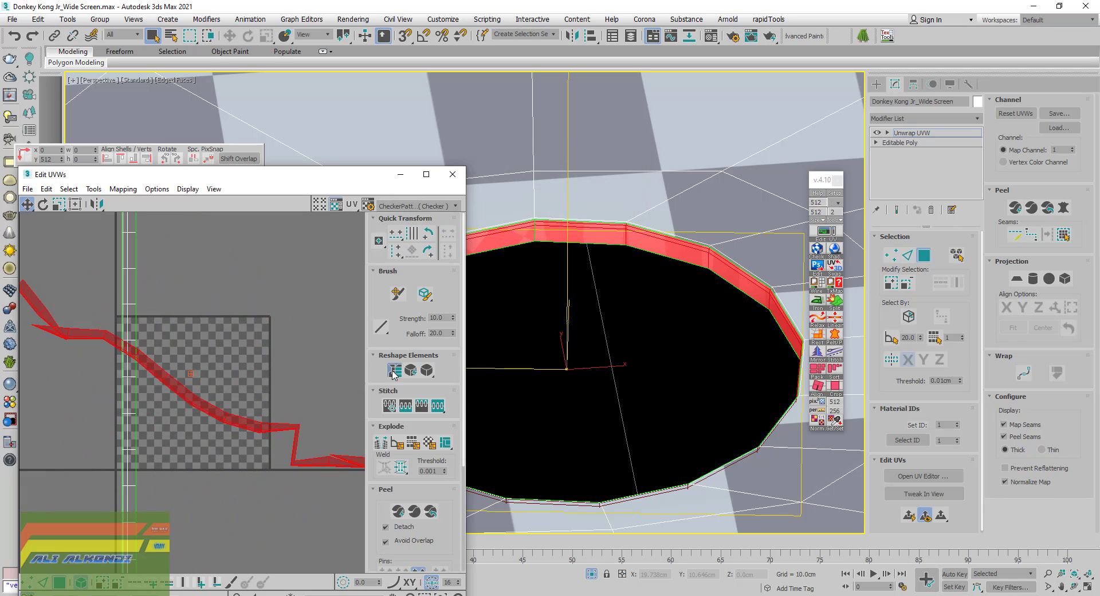
click(394, 371)
Rotate the new red strip upright, move it beside the other strip, and select both strips
scroll(296, 396, down, 1)
scroll(290, 411, down, 1)
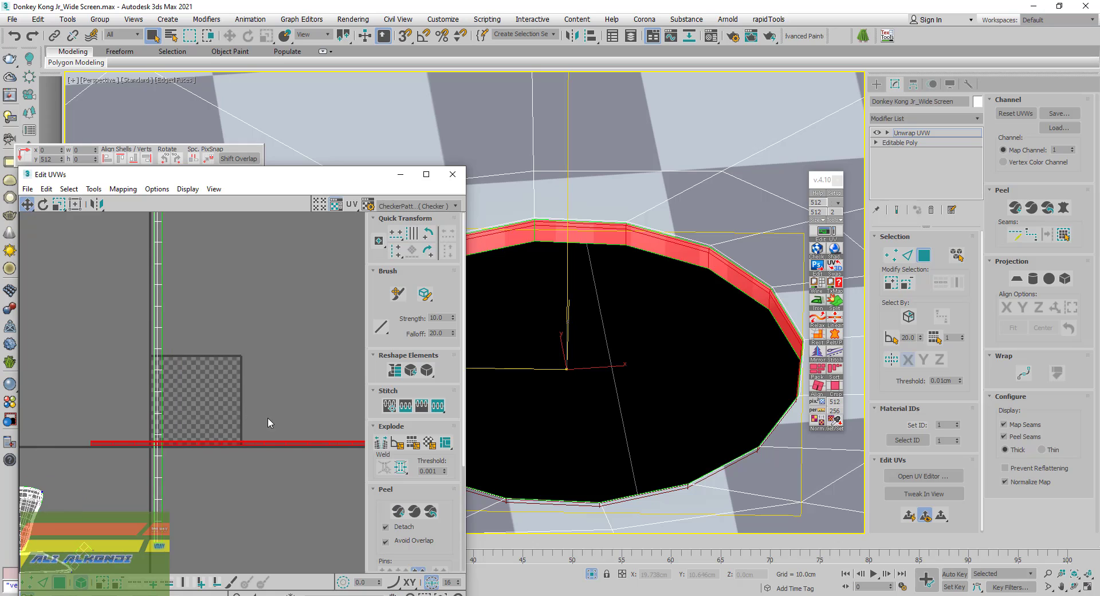
click(43, 206)
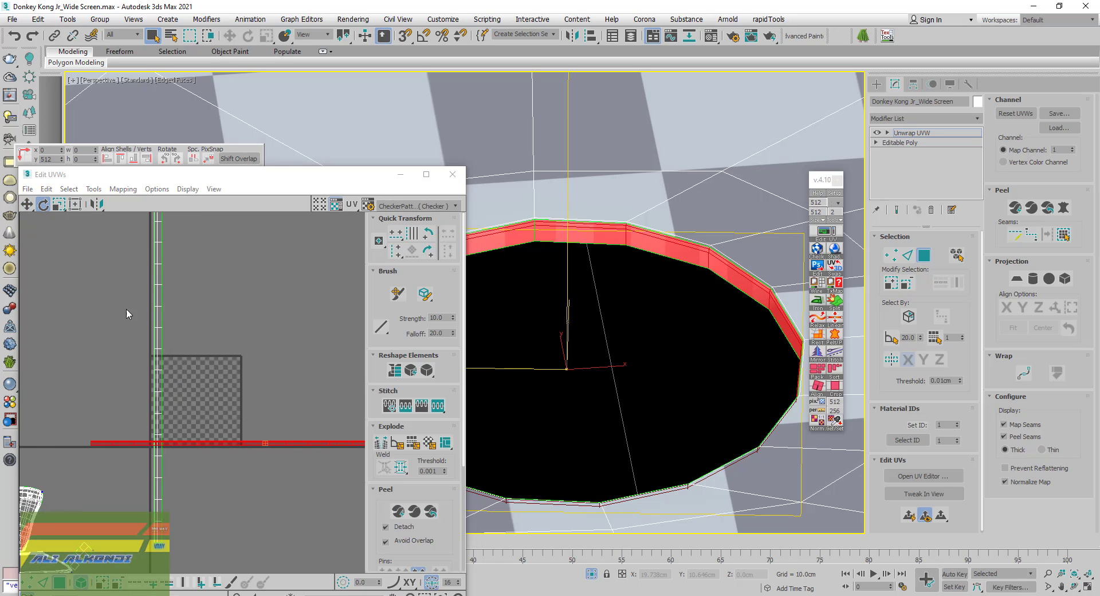
drag(301, 445, 263, 386)
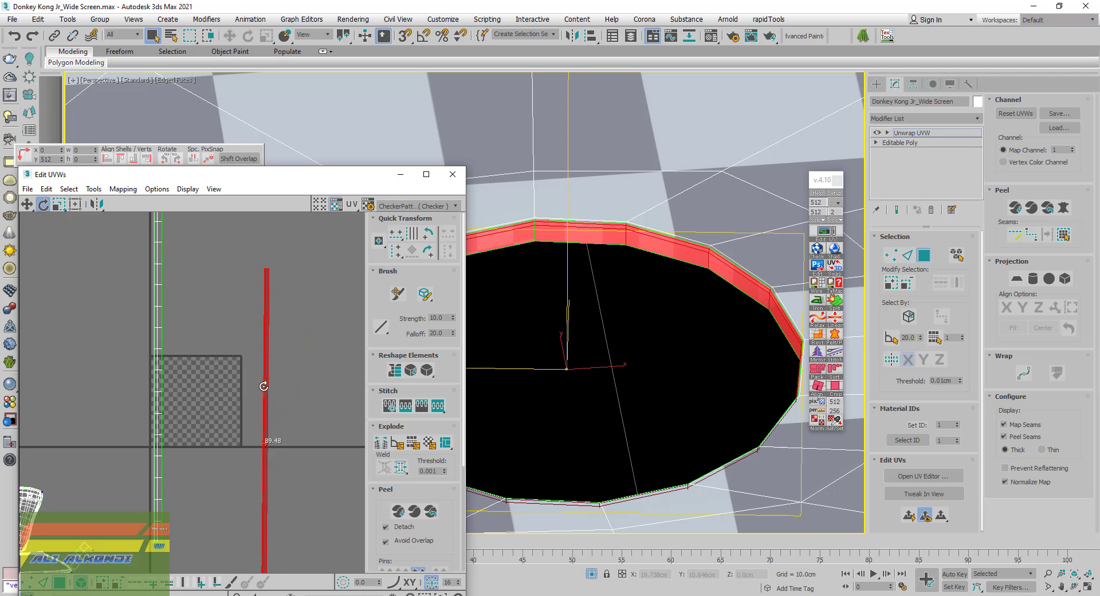
click(27, 204)
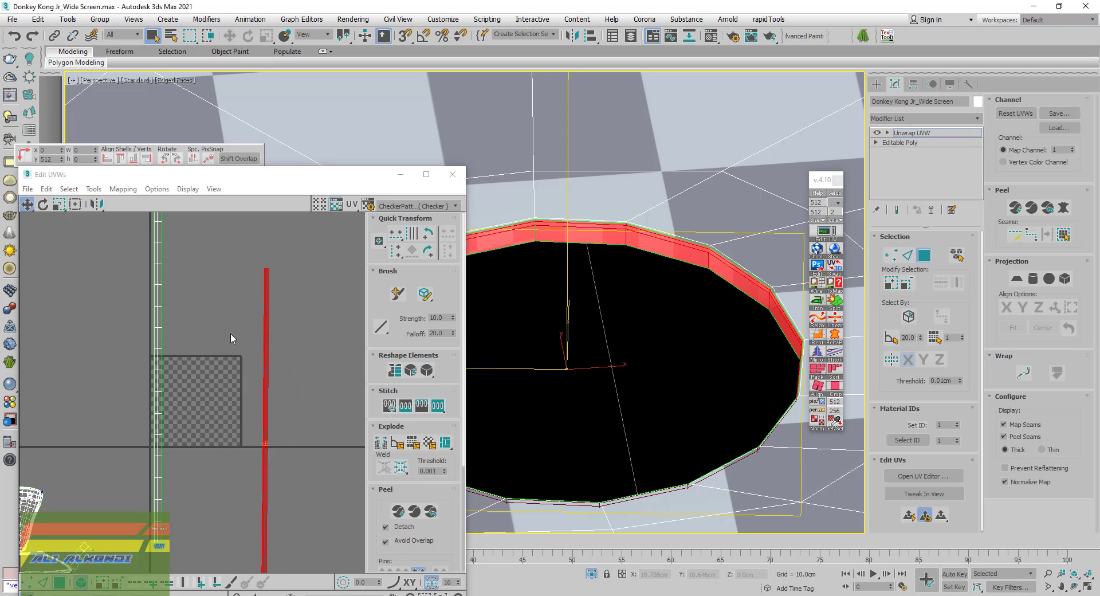
drag(262, 337, 172, 261)
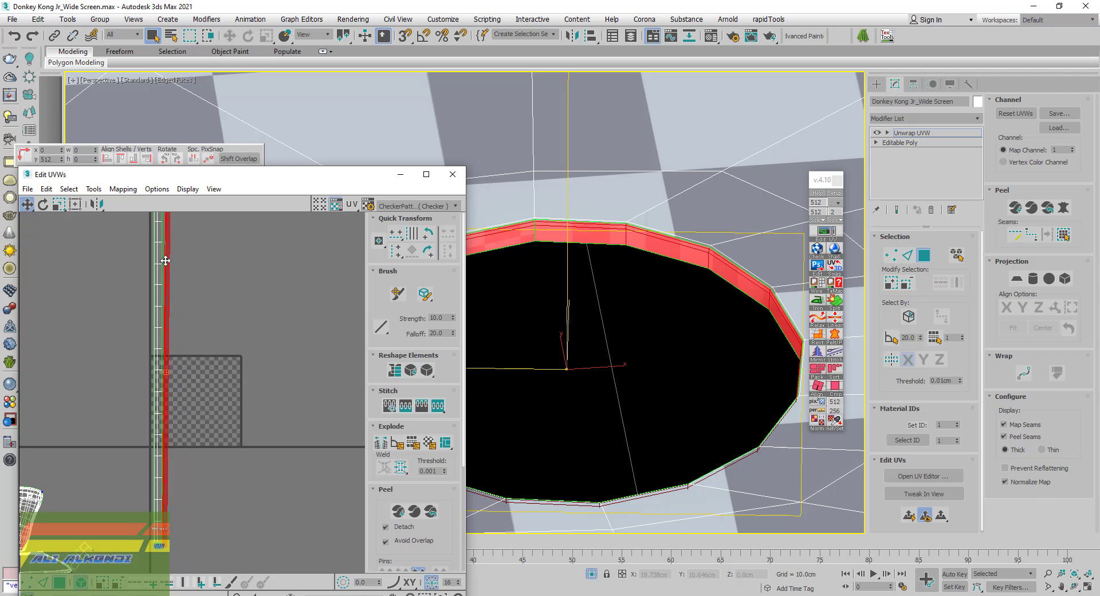
drag(87, 333, 228, 366)
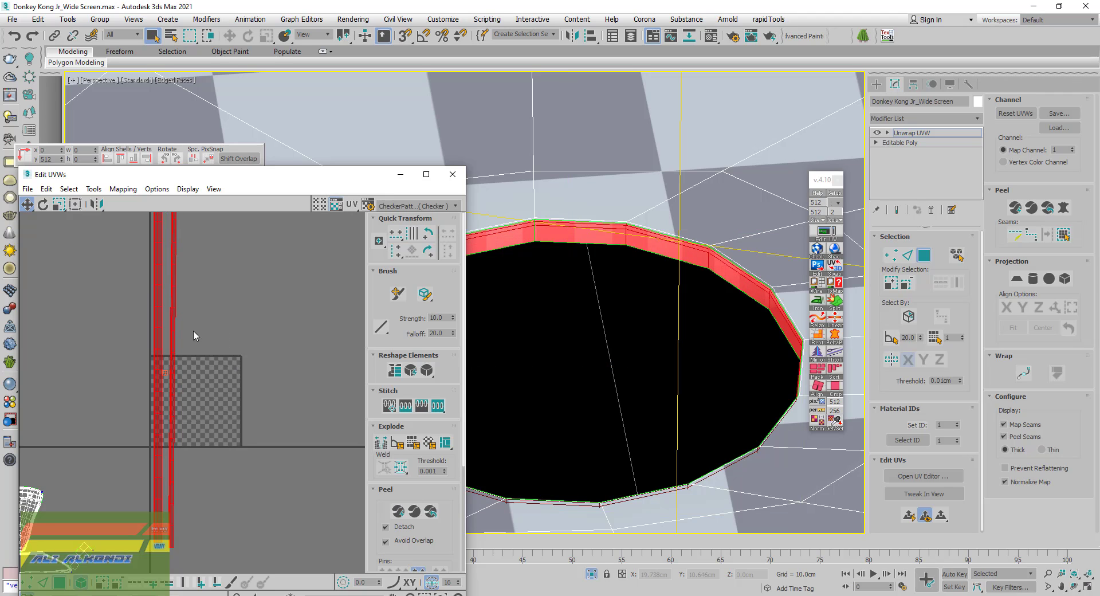
Relax both red strips by polygon angles in two passes until straight, then close the Relax Tool
click(93, 189)
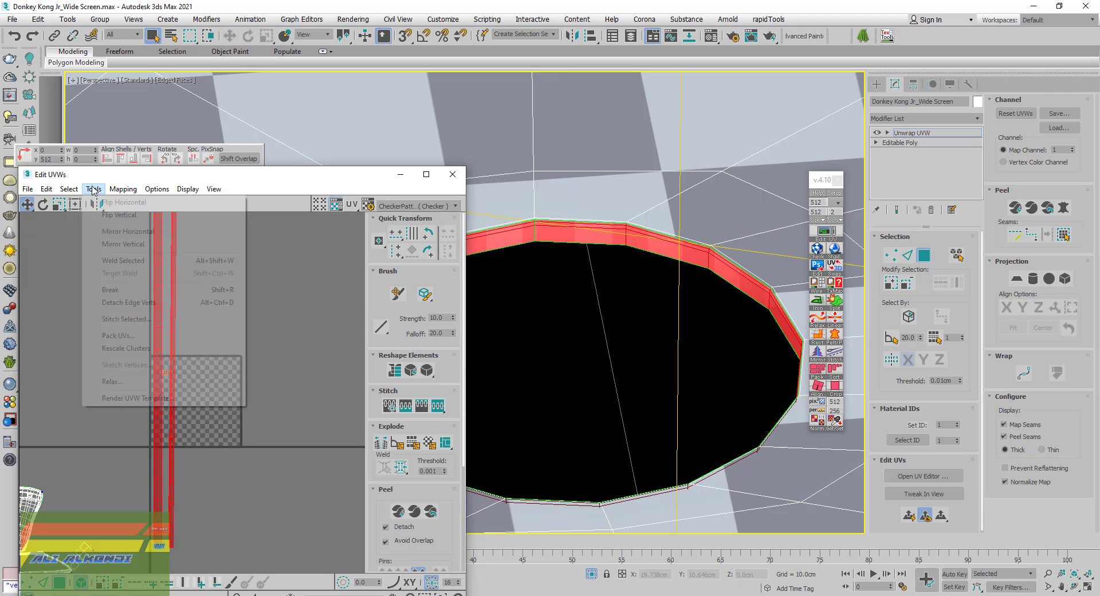
click(114, 383)
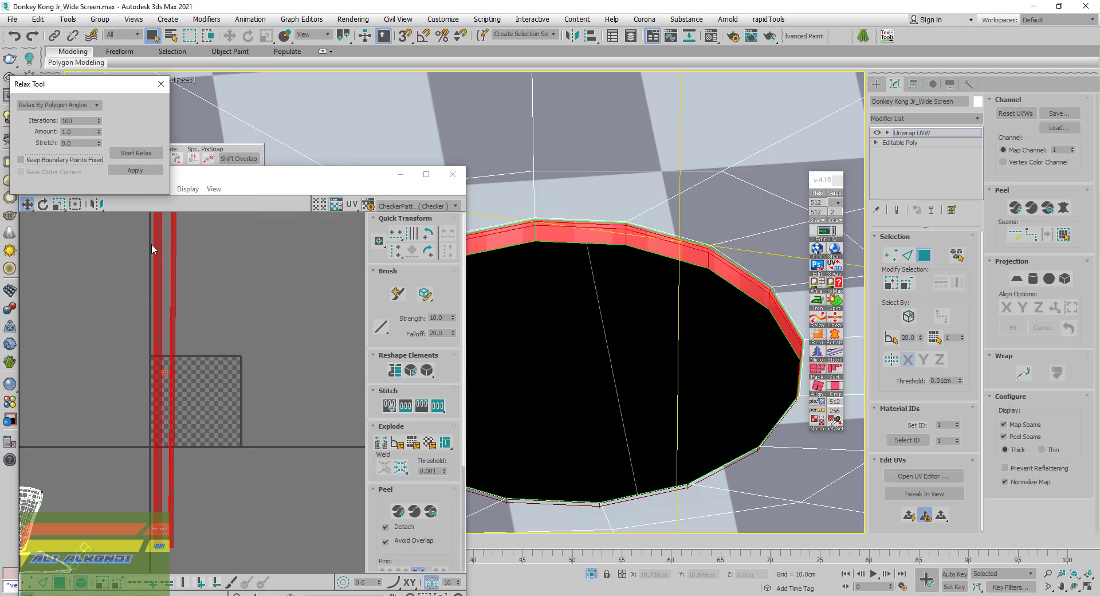
click(124, 153)
click(123, 154)
scroll(216, 357, down, 3)
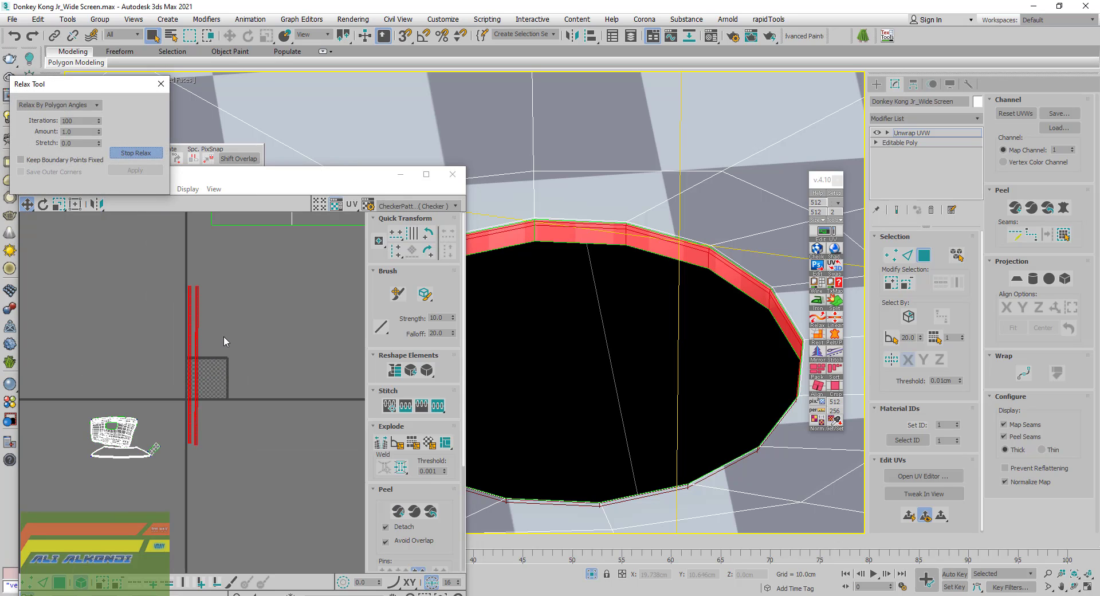
middle_drag(224, 336, 243, 344)
scroll(246, 347, up, 2)
scroll(247, 346, up, 1)
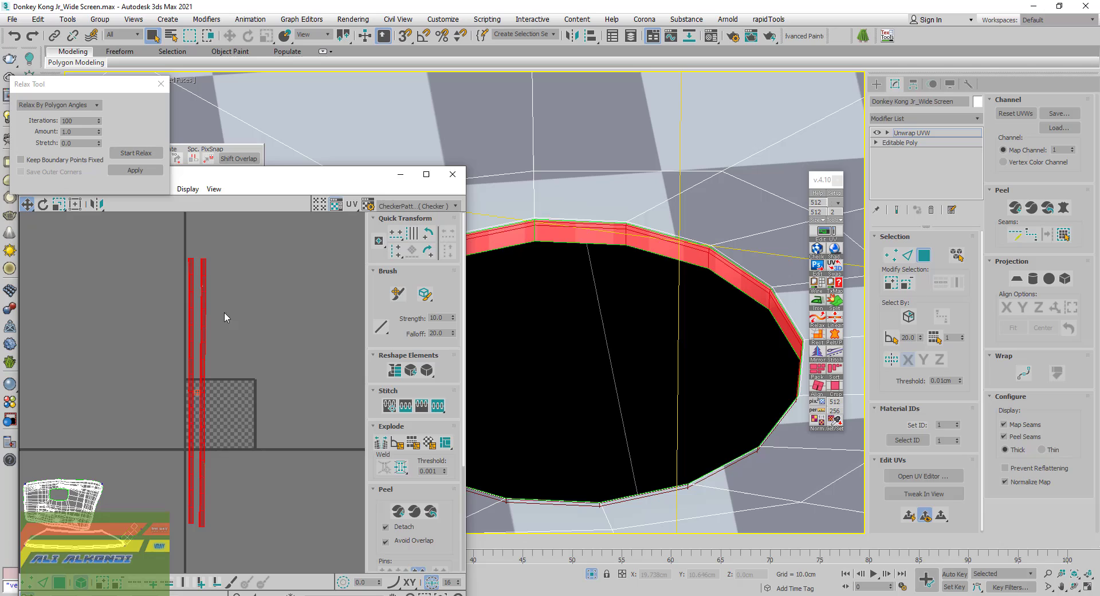
click(127, 153)
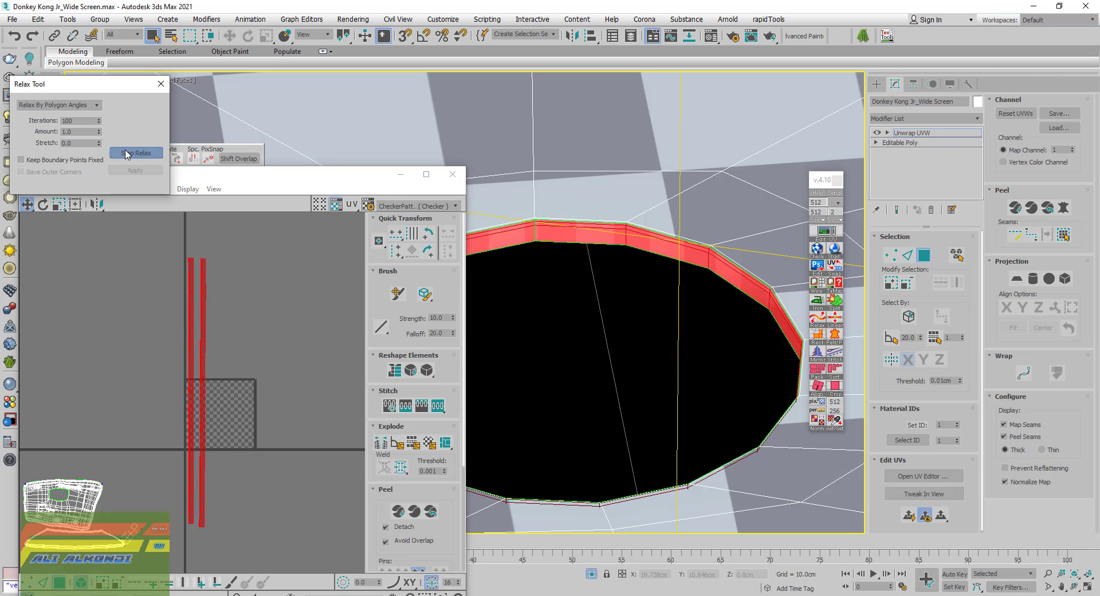
click(127, 154)
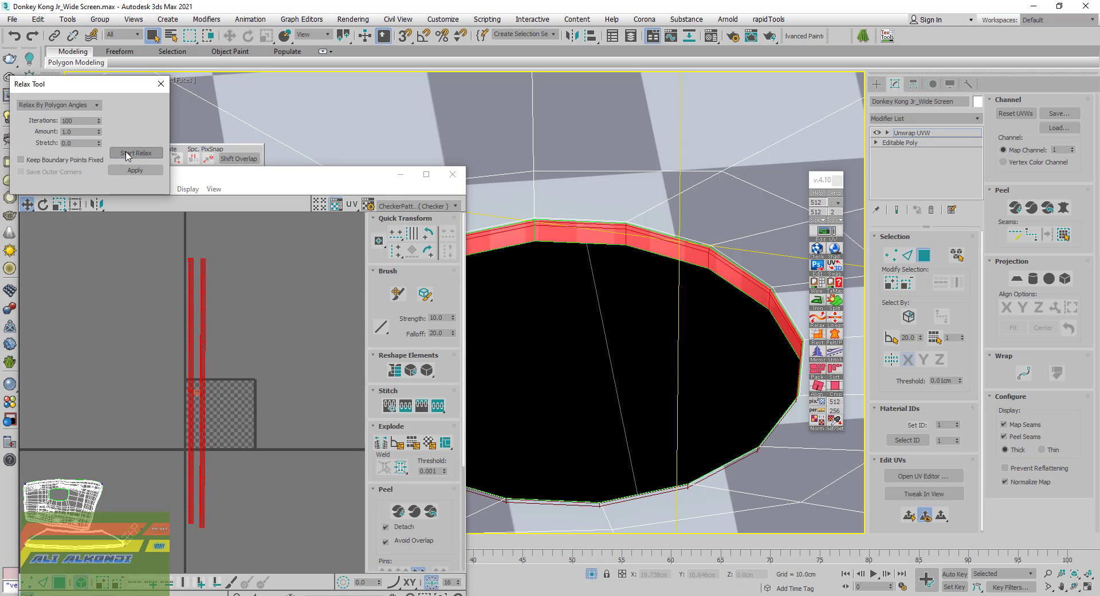
click(161, 84)
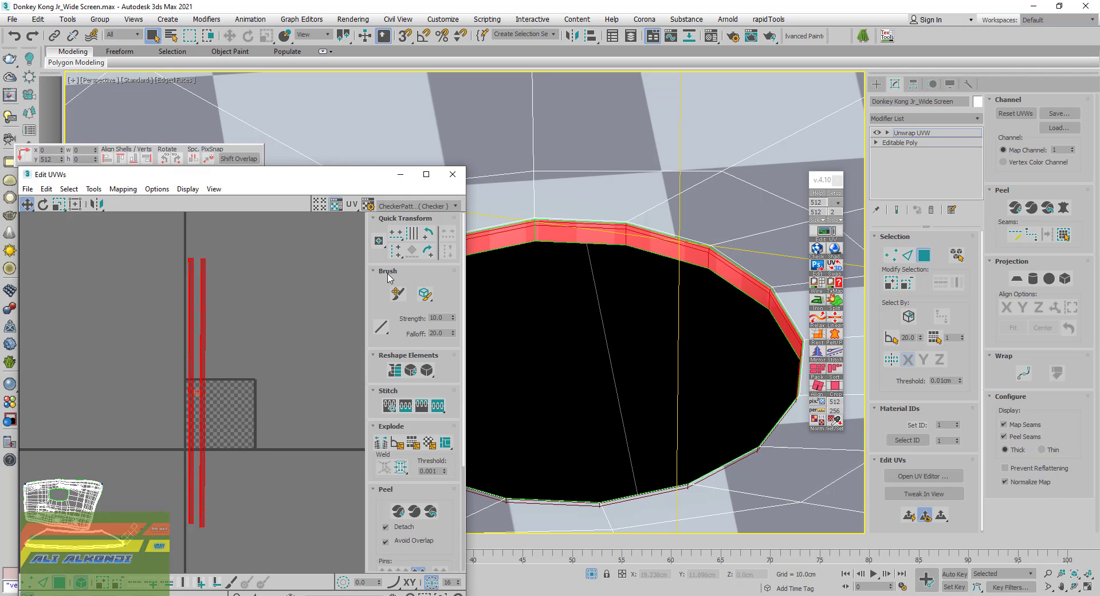
scroll(561, 252, up, 2)
scroll(586, 271, up, 2)
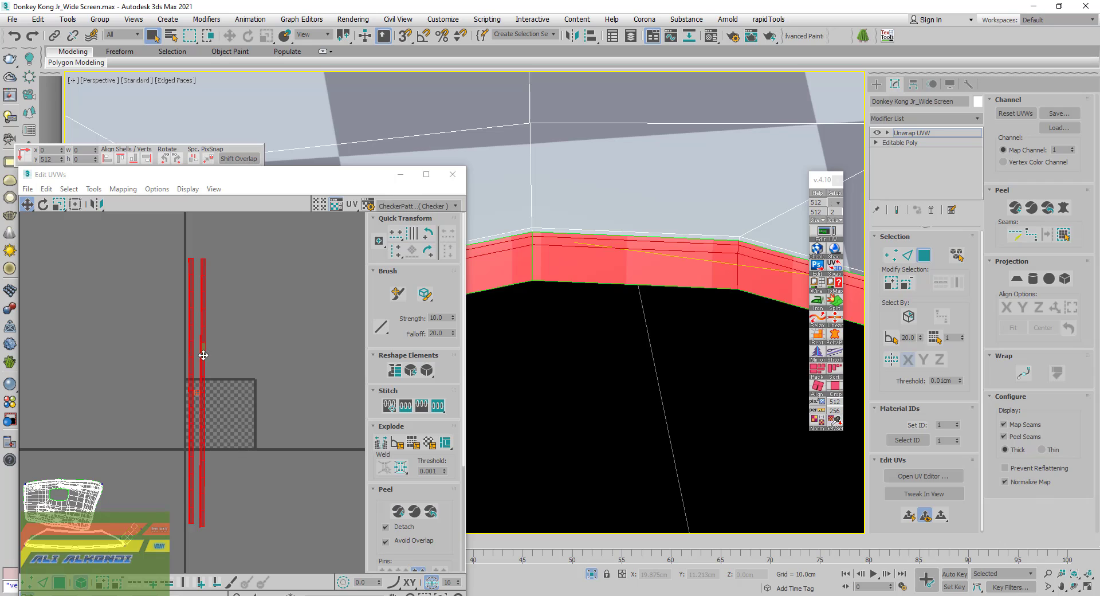
Widen the two red strips in Freeform Mode and move them to the layout's far left
click(59, 204)
mouse_move(201, 351)
mouse_down()
mouse_move(184, 250)
mouse_move(211, 359)
mouse_move(204, 342)
mouse_move(204, 351)
mouse_up()
scroll(203, 361, down, 3)
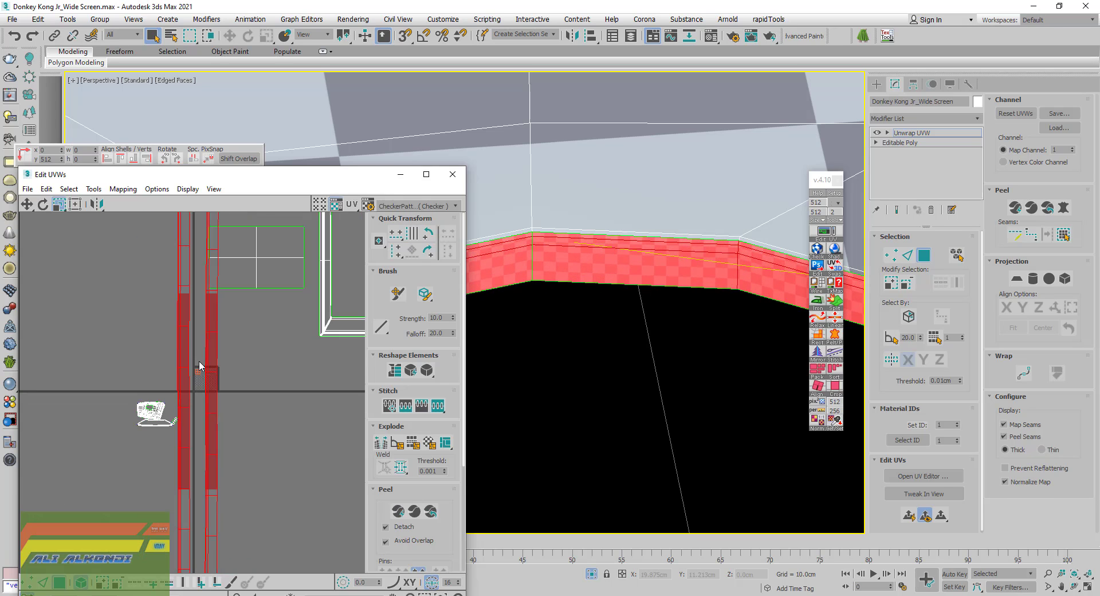
scroll(201, 369, down, 2)
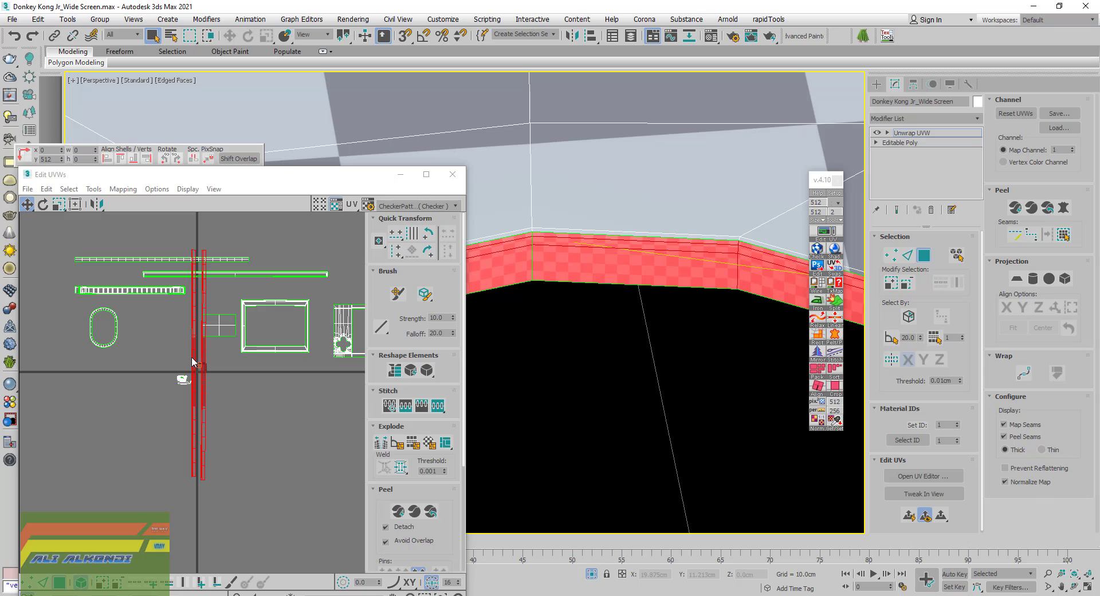
mouse_move(193, 360)
mouse_down()
mouse_move(86, 303)
mouse_move(53, 266)
mouse_up()
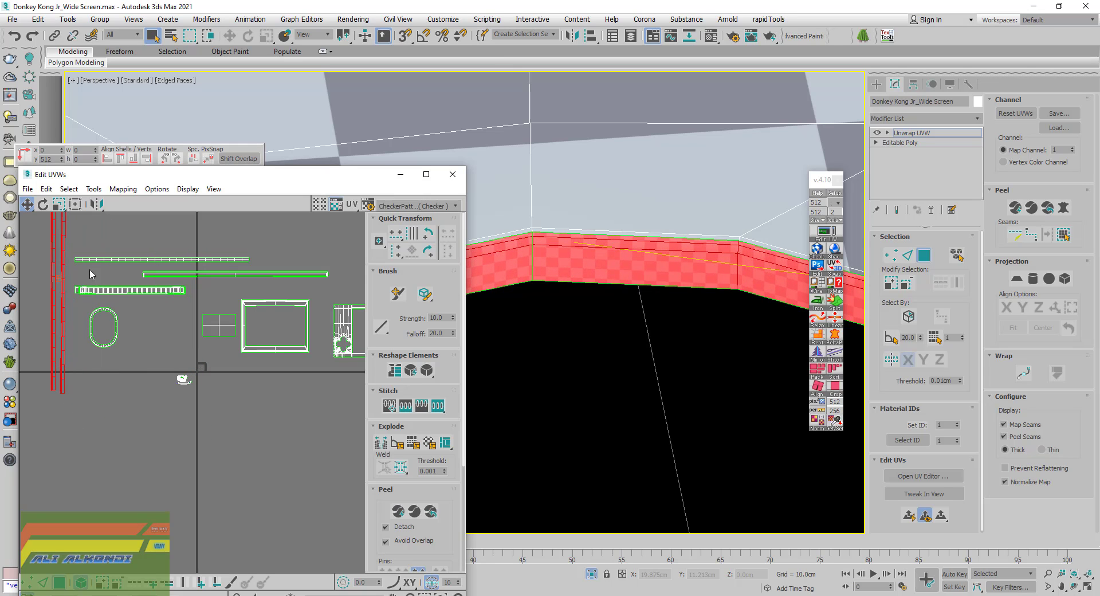
alt+middle_drag(535, 347, 610, 337)
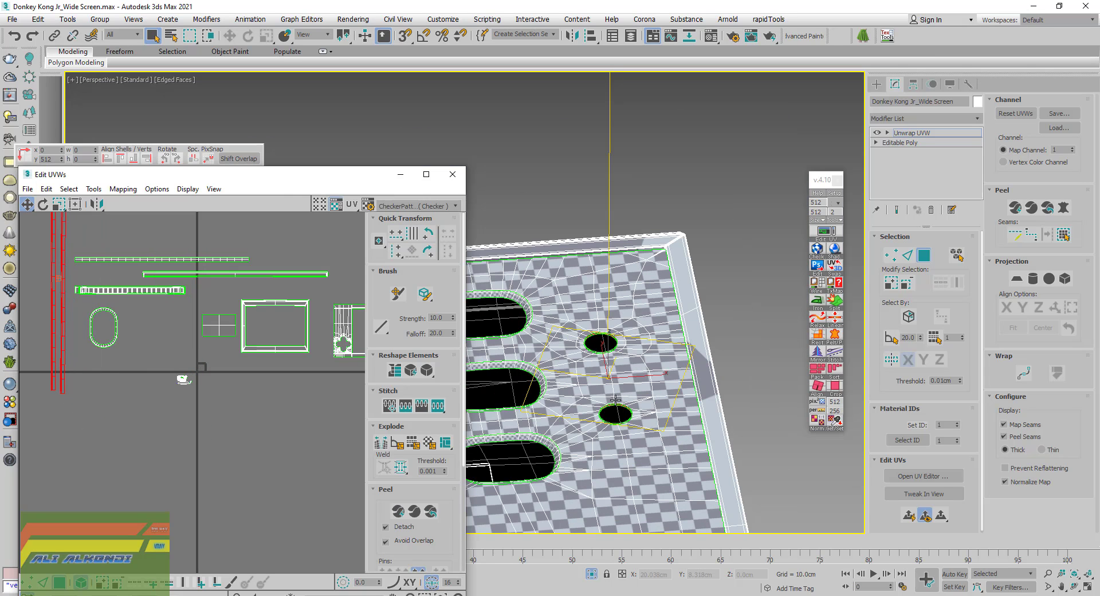
Orbit, zoom and pan the Perspective view to look down on the whole holed plate
alt+middle_drag(615, 399, 563, 304)
scroll(590, 349, down, 5)
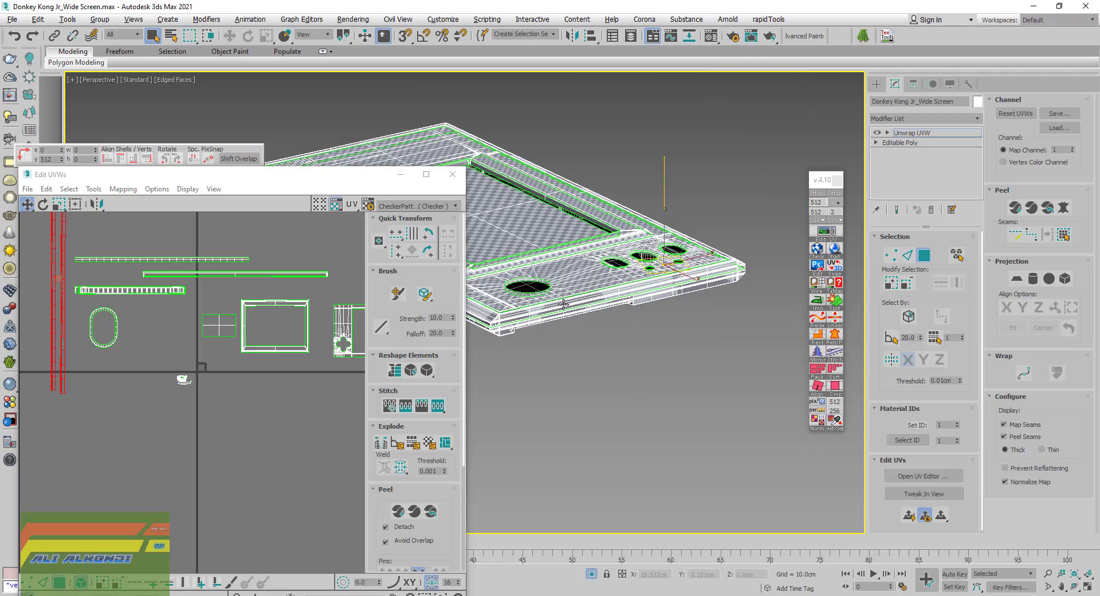
scroll(564, 258, up, 4)
scroll(566, 261, up, 4)
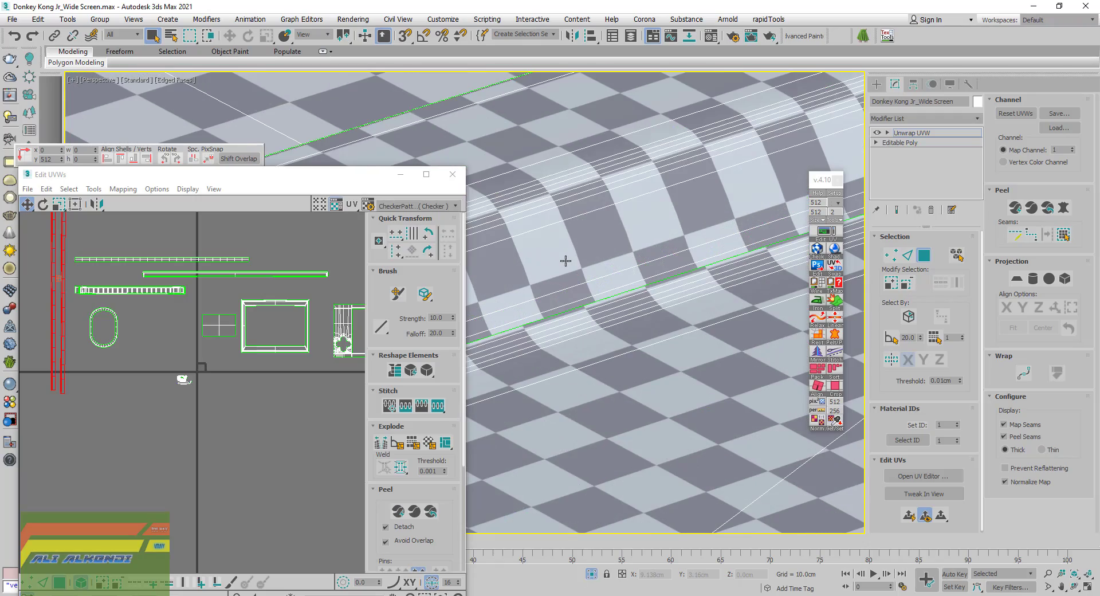
scroll(566, 261, down, 2)
scroll(565, 261, down, 3)
scroll(576, 266, down, 2)
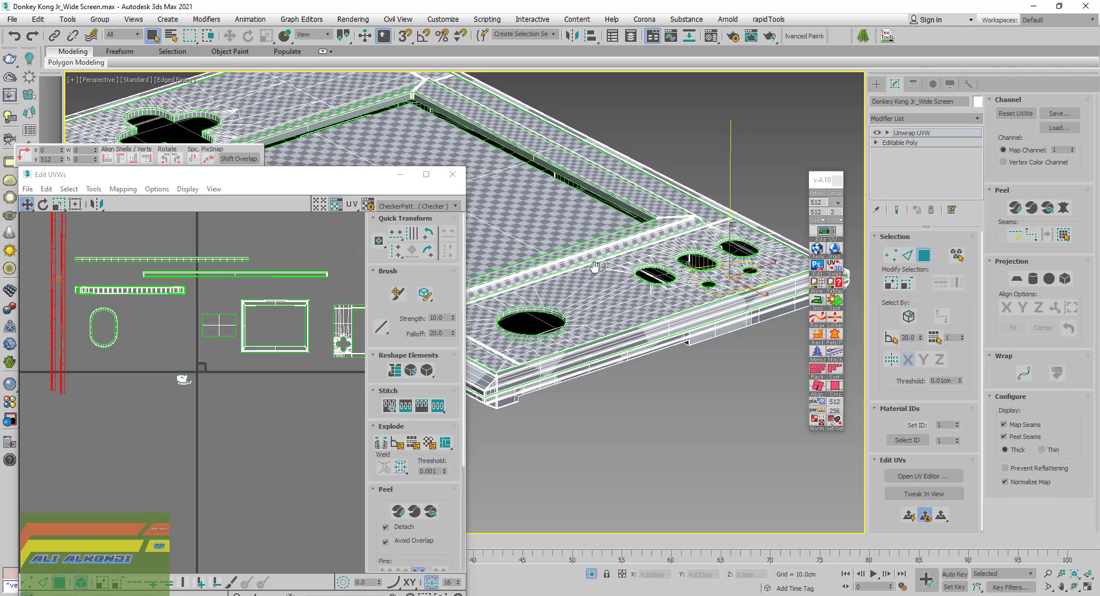
scroll(595, 267, down, 3)
mouse_move(594, 267)
alt+middle_down()
mouse_move(646, 401)
mouse_move(631, 393)
mouse_move(643, 421)
mouse_move(621, 397)
alt+middle_up()
scroll(646, 408, up, 5)
scroll(646, 408, down, 3)
scroll(631, 393, up, 3)
scroll(631, 393, up, 2)
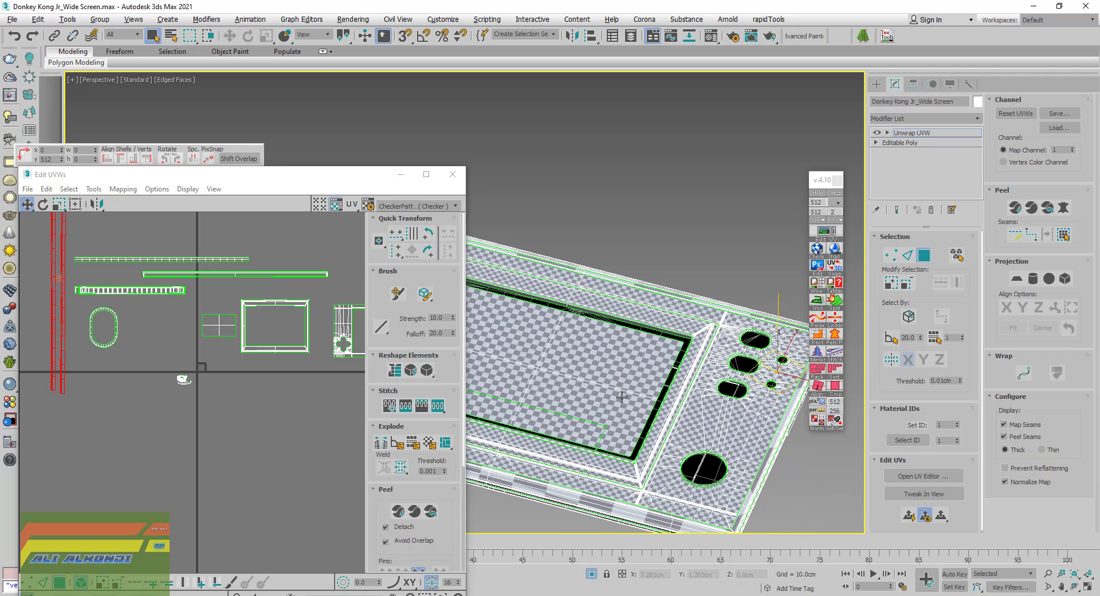
middle_drag(704, 442, 589, 375)
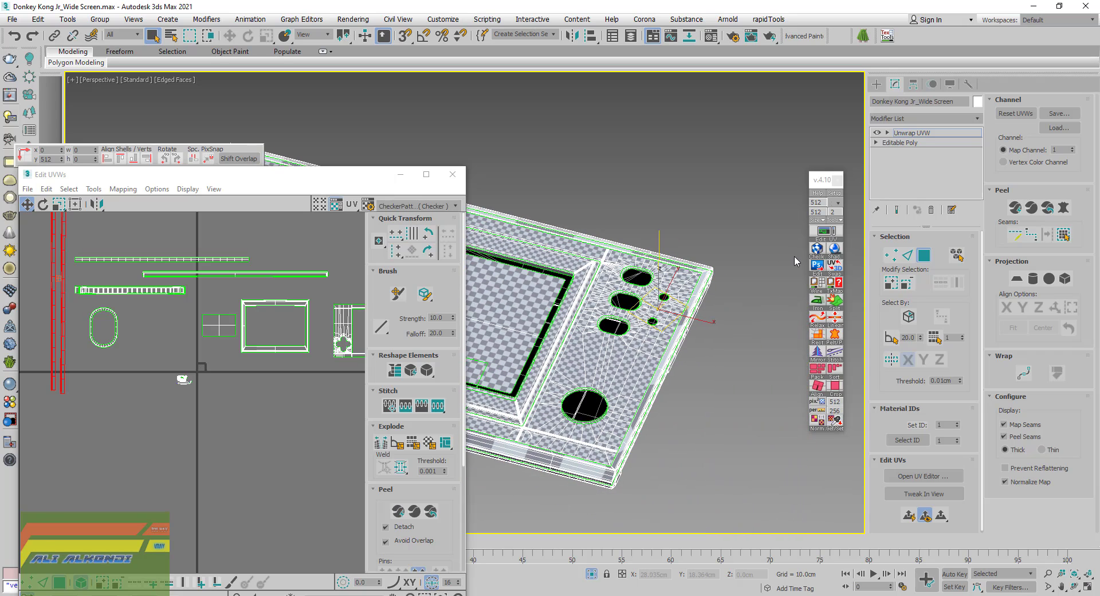
Switch the unwrap to edge sub-object mode and close in on the plate's bevelled corner
key(2)
mouse_move(757, 252)
alt+middle_down()
mouse_move(715, 277)
mouse_move(735, 265)
mouse_move(624, 245)
mouse_move(707, 243)
mouse_move(576, 250)
alt+middle_up()
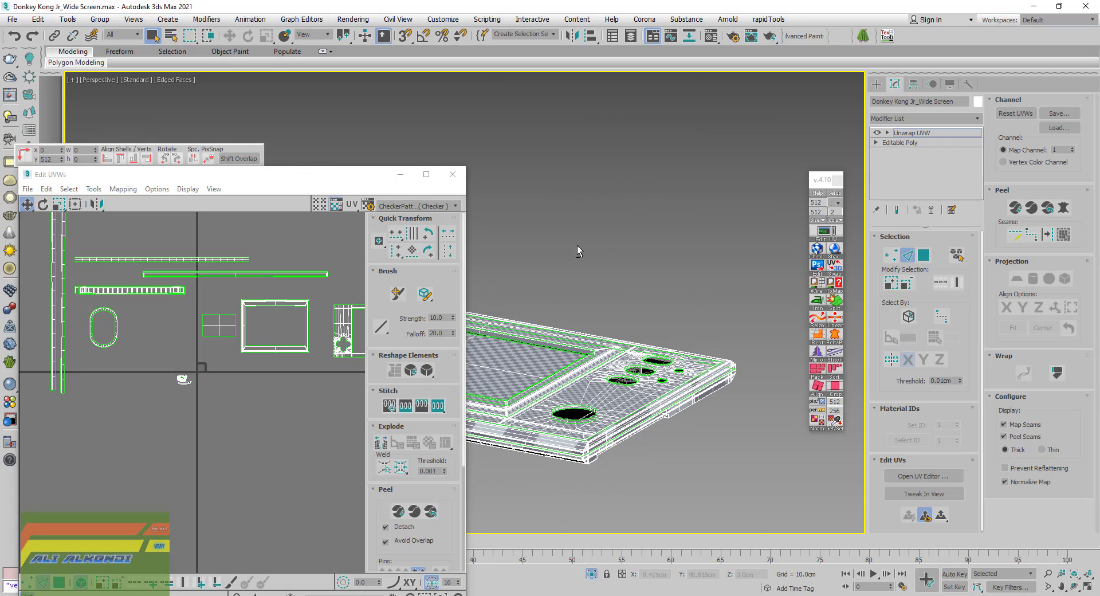
scroll(610, 429, up, 2)
Select the edge loop running along the plate's bevel strip
scroll(609, 410, up, 3)
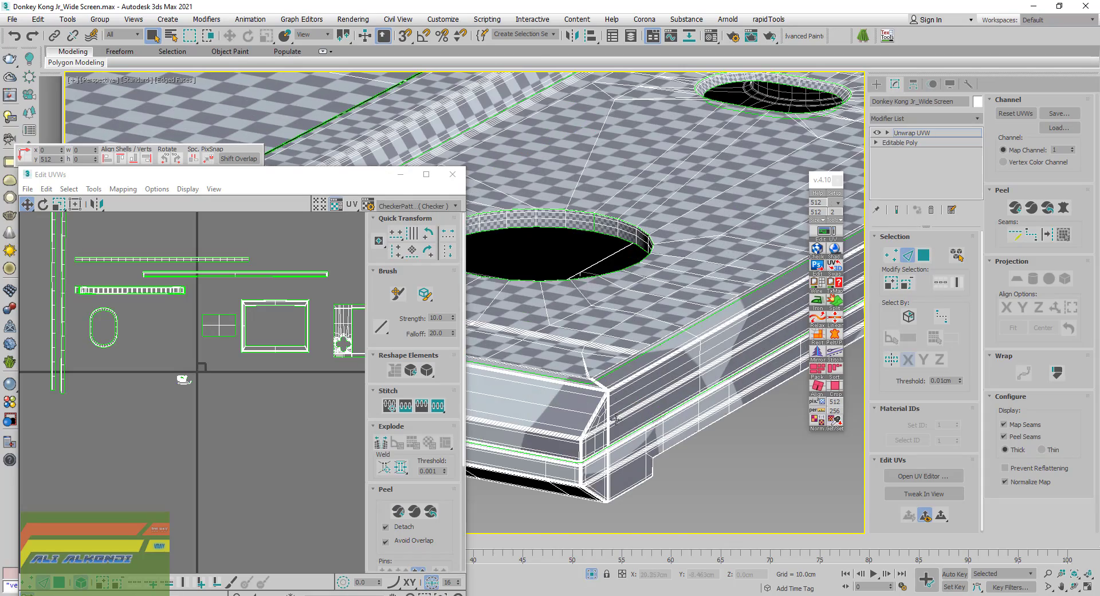
scroll(609, 390, up, 2)
scroll(610, 389, up, 2)
scroll(596, 419, up, 2)
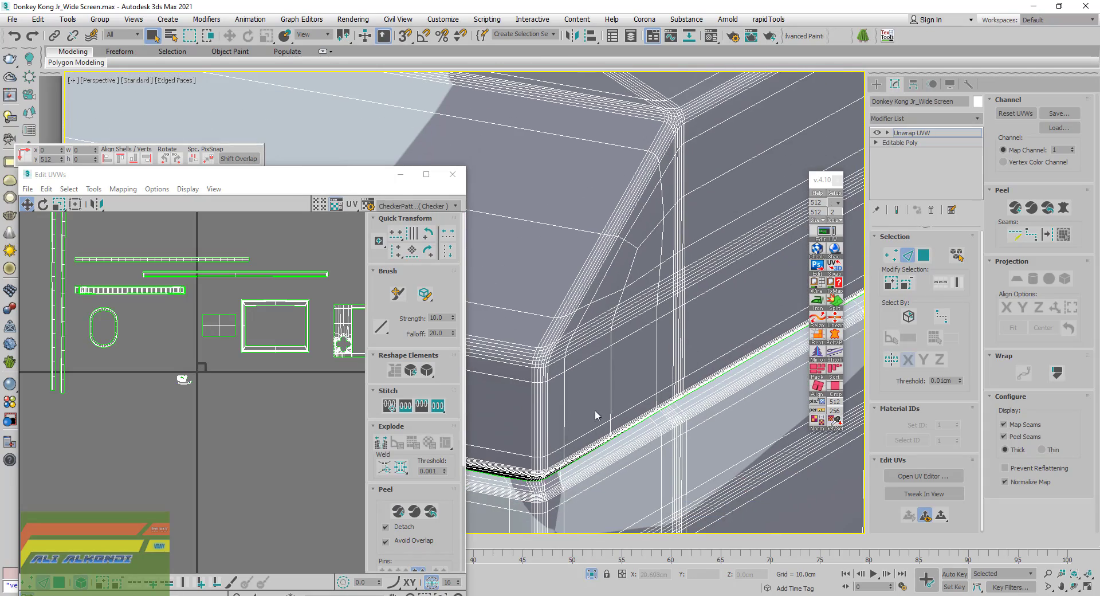
mouse_move(549, 358)
middle_down()
mouse_move(540, 379)
mouse_move(532, 242)
mouse_move(472, 527)
middle_up()
scroll(611, 279, up, 2)
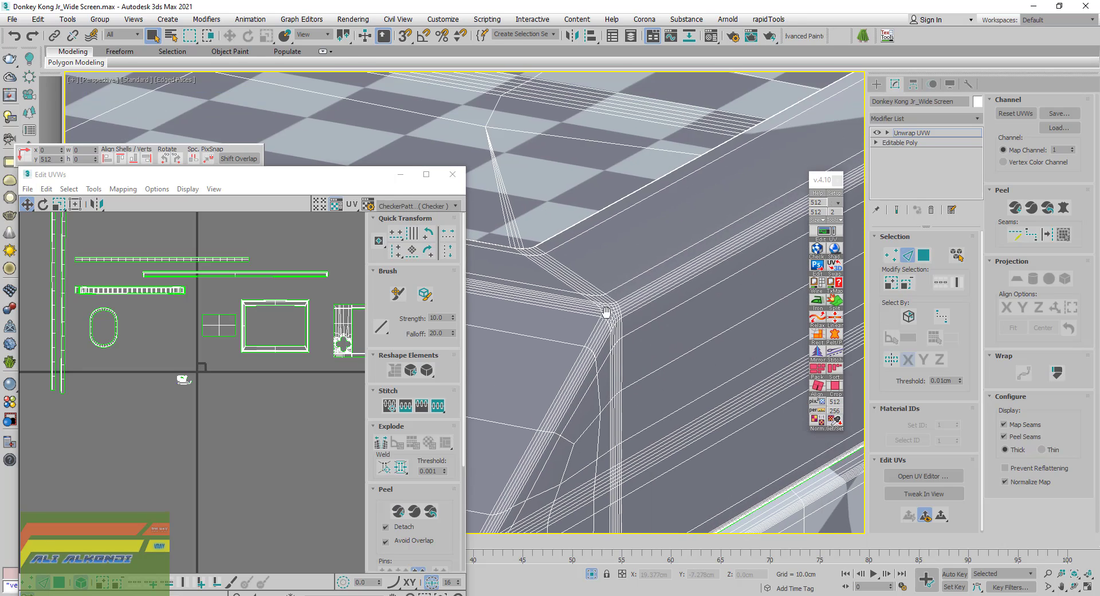
scroll(604, 312, up, 2)
double_click(595, 397)
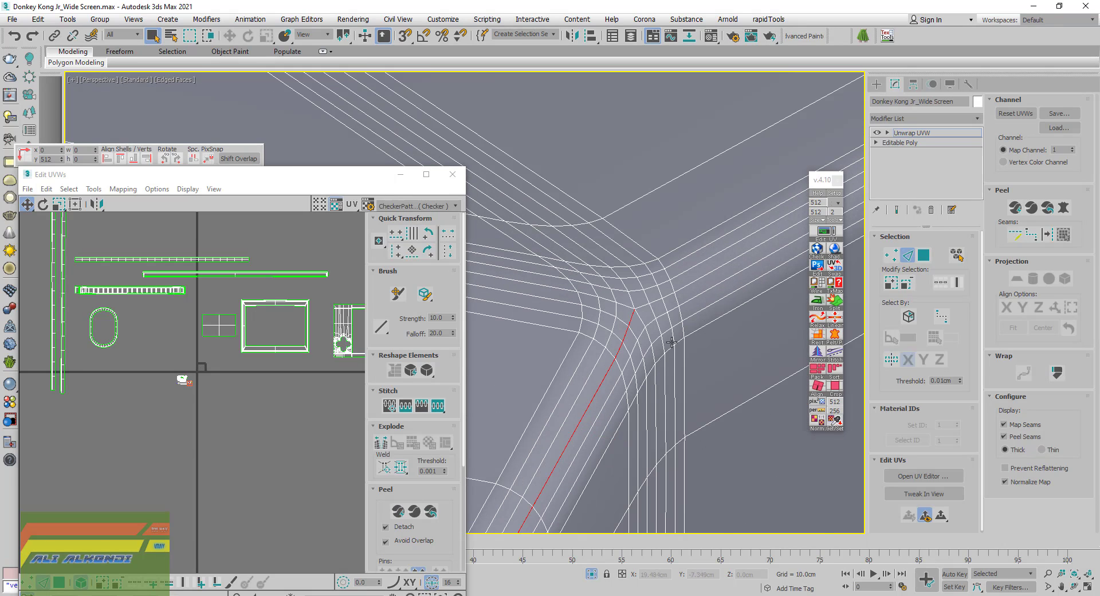
Add the edge run from the bevelled corner to the edge selection
scroll(697, 284, down, 3)
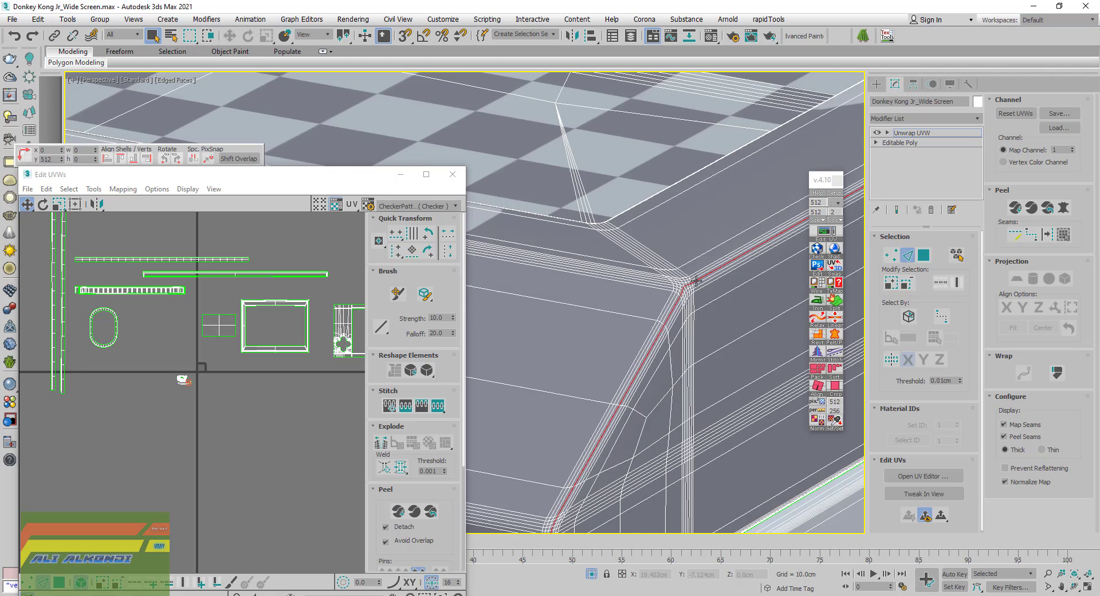
scroll(696, 291, down, 2)
middle_drag(668, 376, 622, 505)
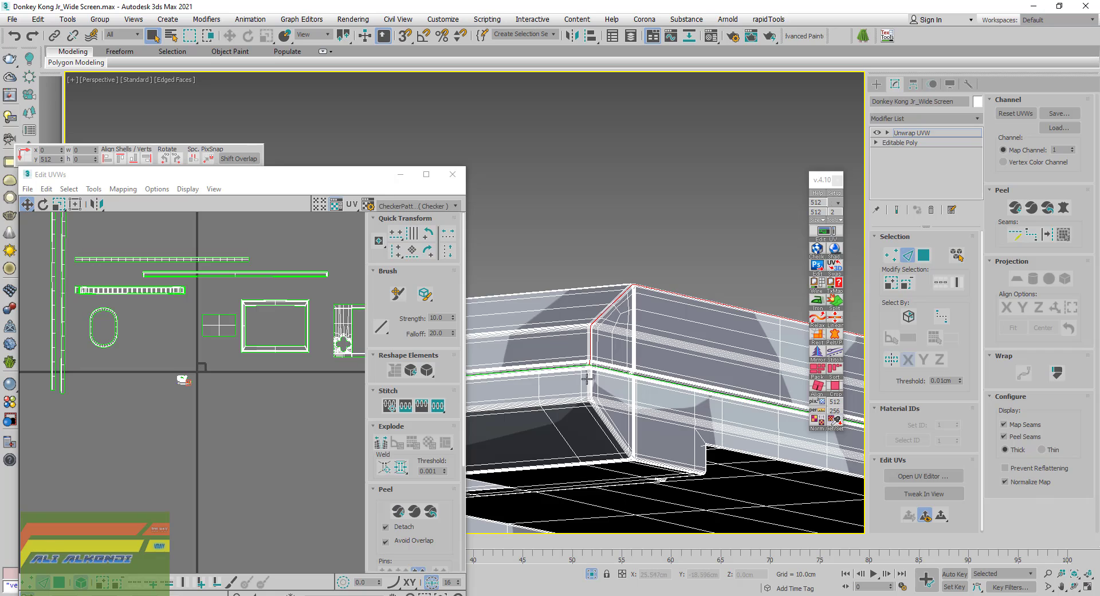
scroll(587, 378, up, 2)
scroll(596, 356, up, 3)
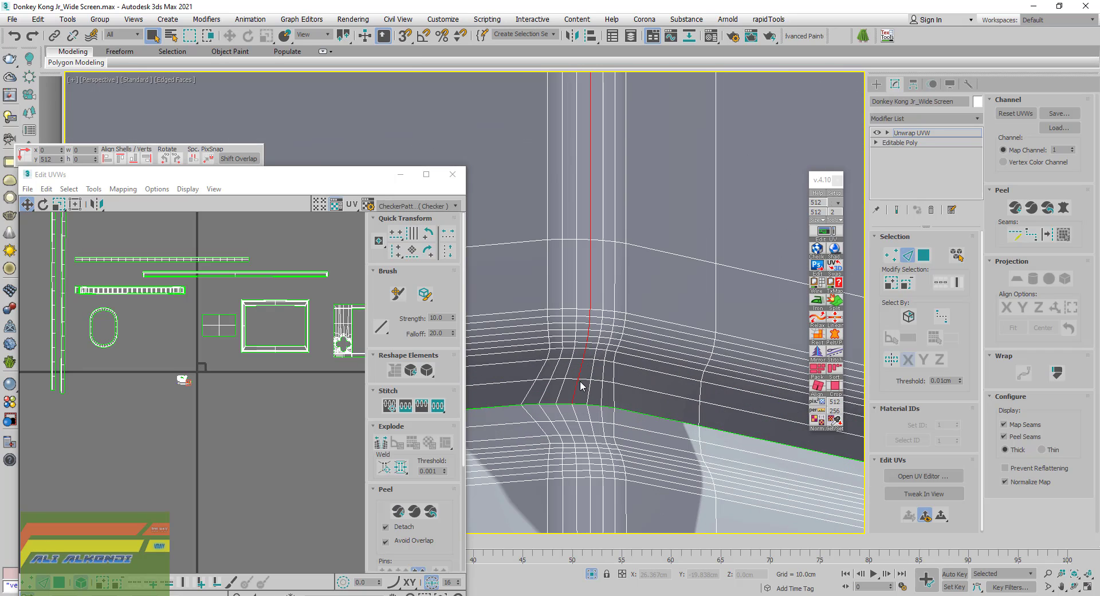
scroll(581, 386, down, 3)
scroll(745, 401, down, 2)
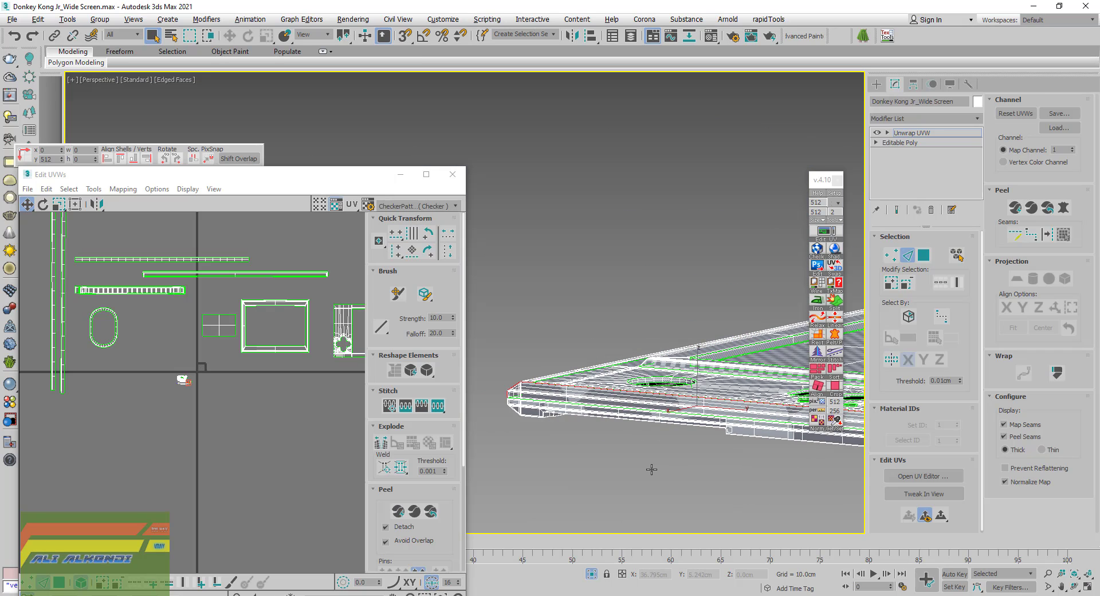
middle_drag(758, 487, 558, 481)
alt+middle_drag(683, 420, 667, 437)
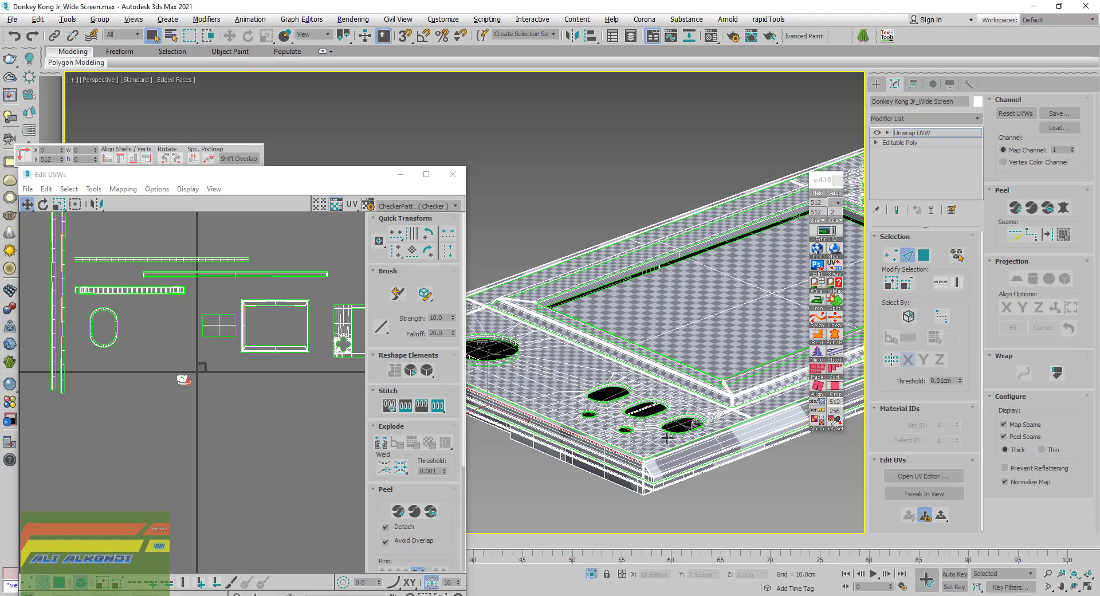
scroll(646, 460, up, 2)
scroll(636, 473, up, 2)
scroll(628, 467, up, 2)
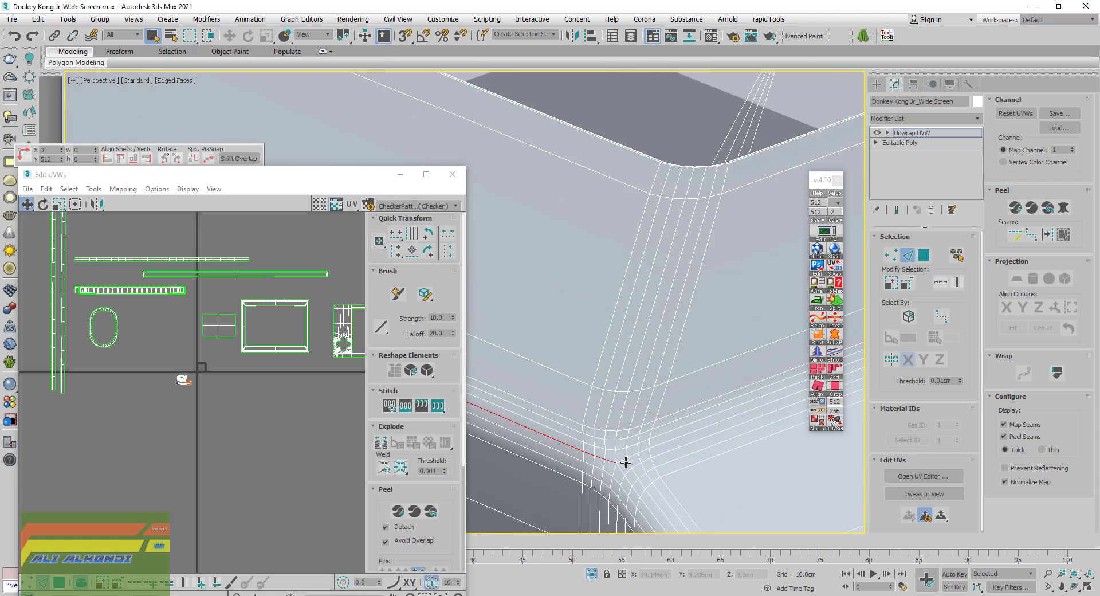
scroll(639, 492, up, 1)
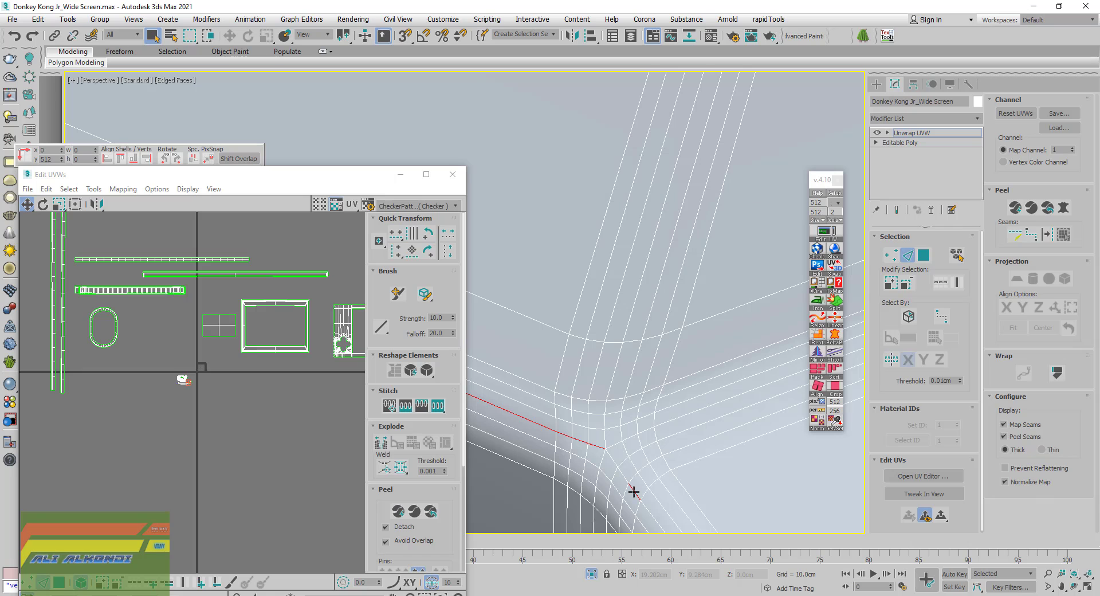
ctrl+click(673, 417)
Extend the edge selection down the corner and toward the upper right
scroll(672, 419, down, 4)
scroll(634, 442, down, 2)
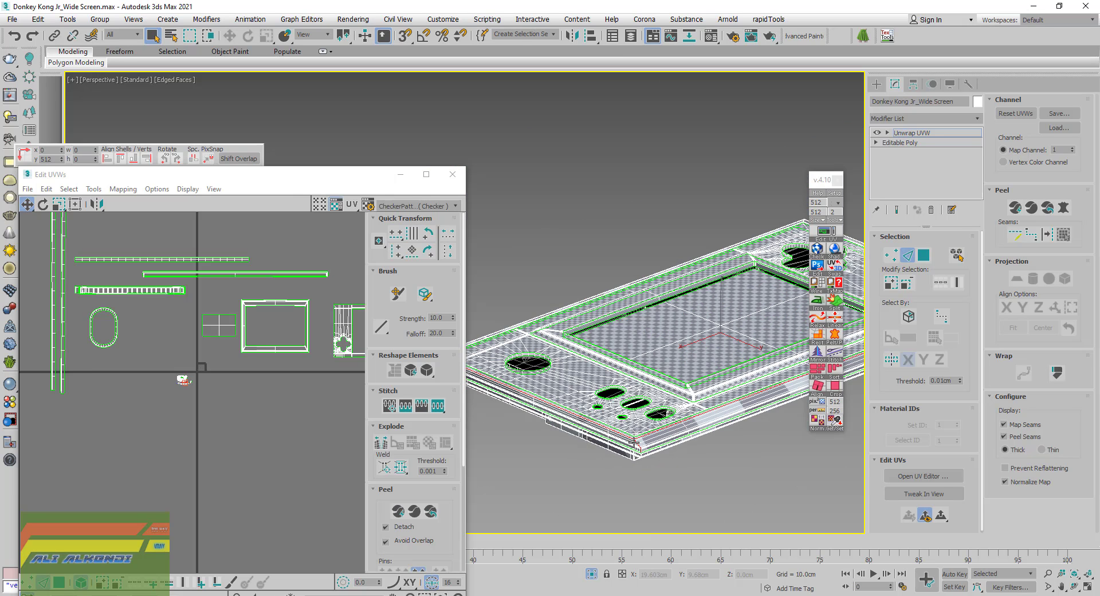
scroll(651, 441, down, 3)
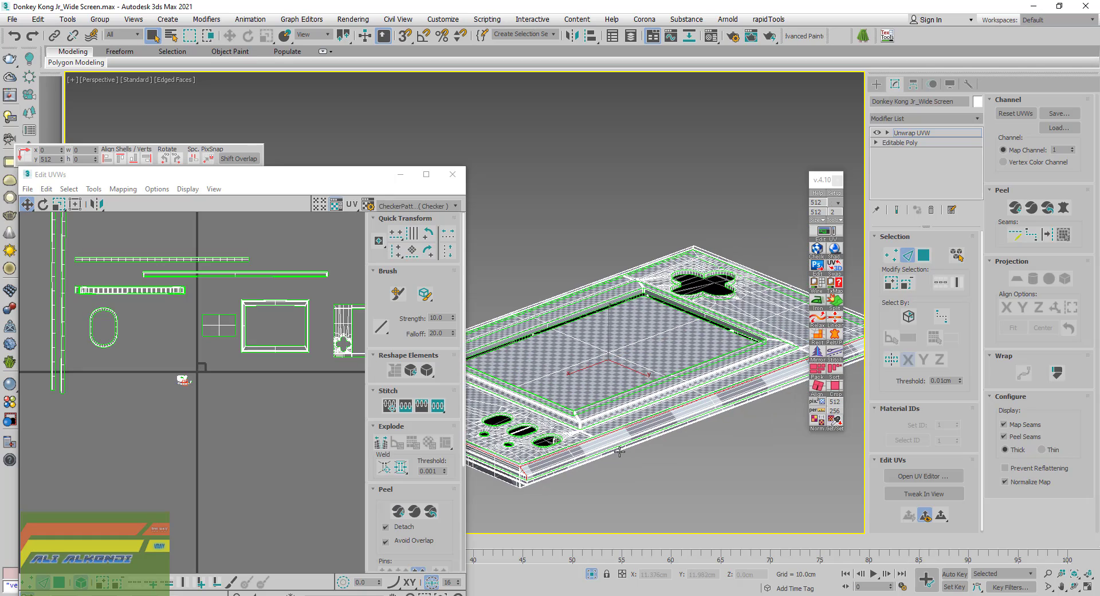
scroll(657, 463, down, 2)
scroll(664, 470, down, 1)
scroll(677, 446, up, 1)
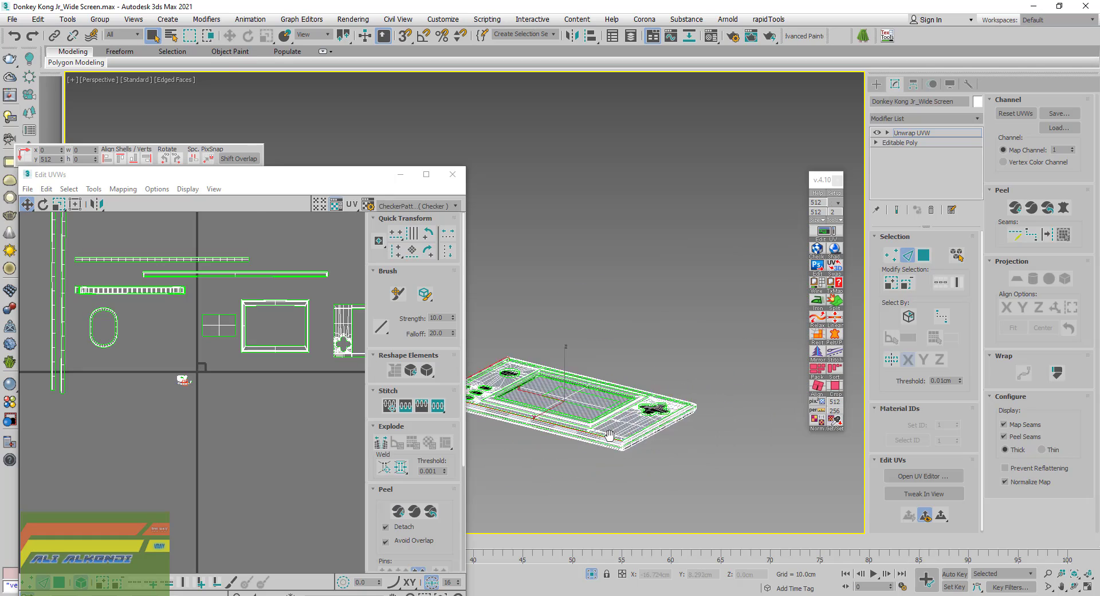
scroll(640, 476, up, 2)
scroll(636, 457, up, 1)
scroll(643, 443, up, 1)
scroll(645, 444, up, 1)
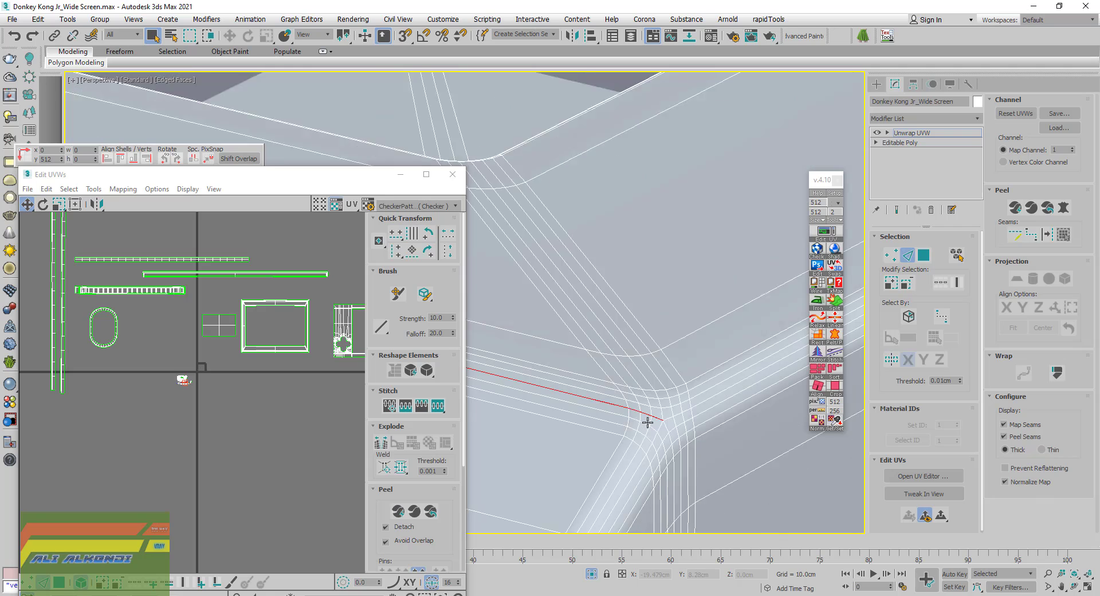
scroll(649, 449, up, 1)
click(640, 477)
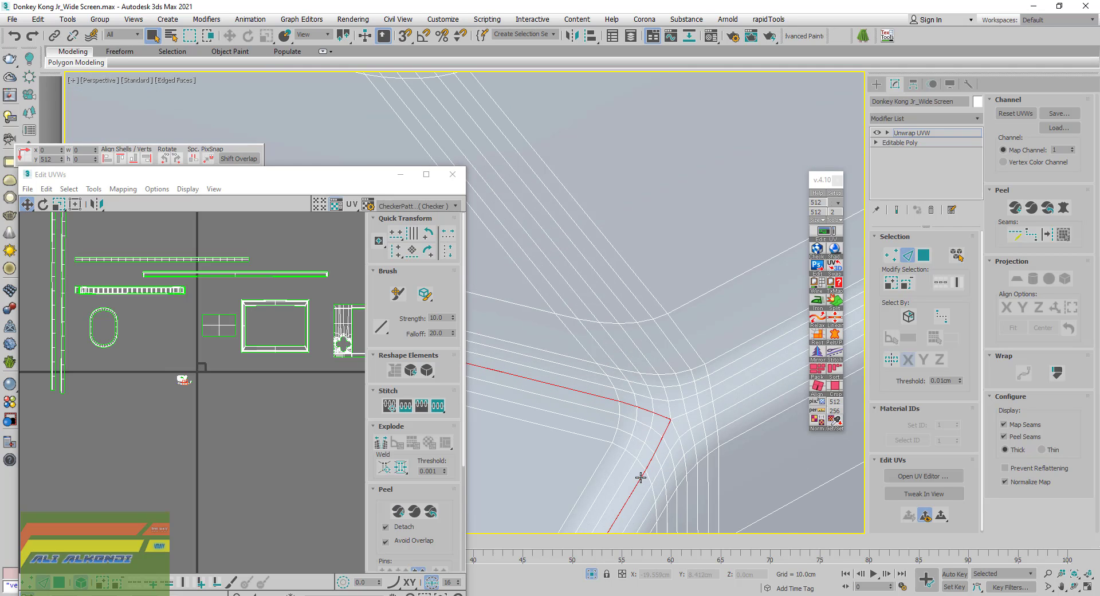
click(727, 397)
Extend the selection down the other bevelled corner and along the edge running up-right from it
scroll(612, 429, down, 2)
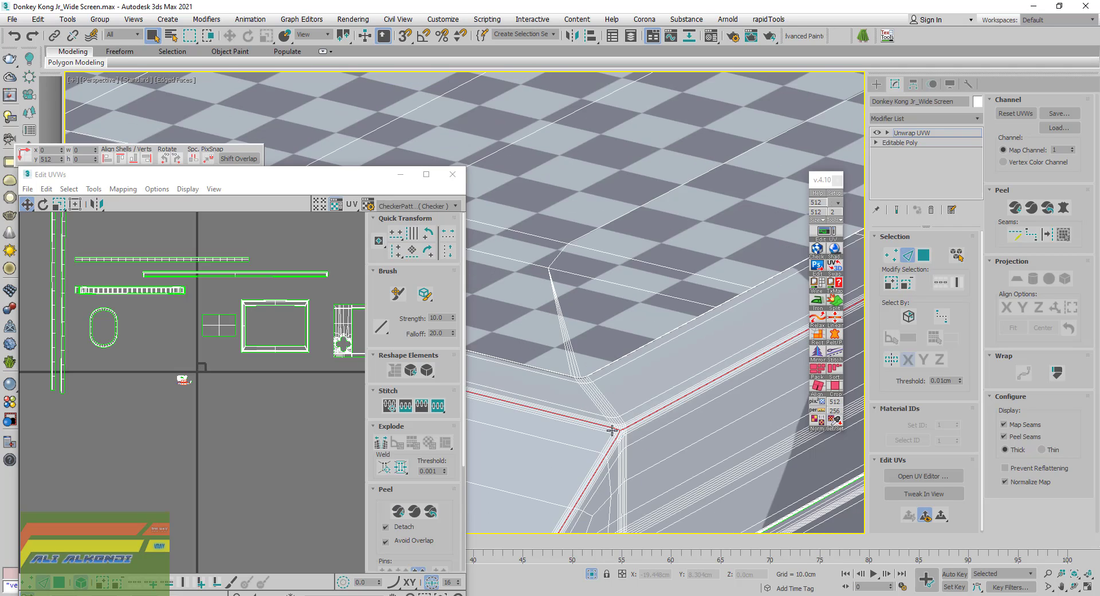
scroll(612, 429, down, 3)
scroll(611, 429, down, 2)
mouse_move(704, 447)
alt+middle_down()
mouse_move(595, 456)
mouse_move(744, 423)
mouse_move(733, 427)
alt+middle_up()
scroll(585, 463, up, 1)
scroll(585, 453, up, 3)
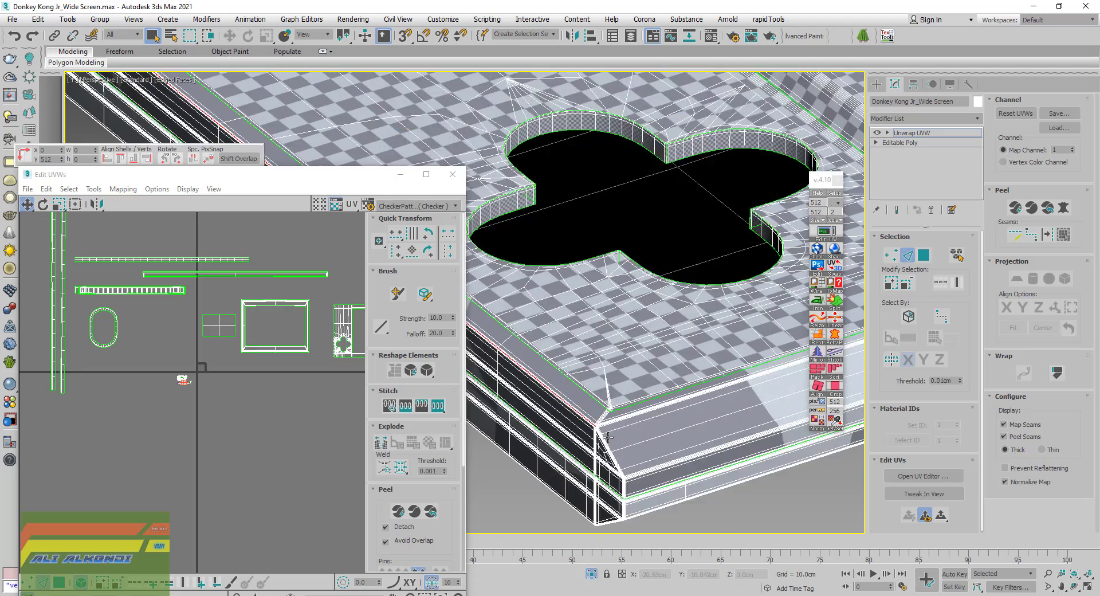
scroll(589, 424, up, 2)
scroll(590, 418, up, 2)
scroll(591, 424, up, 2)
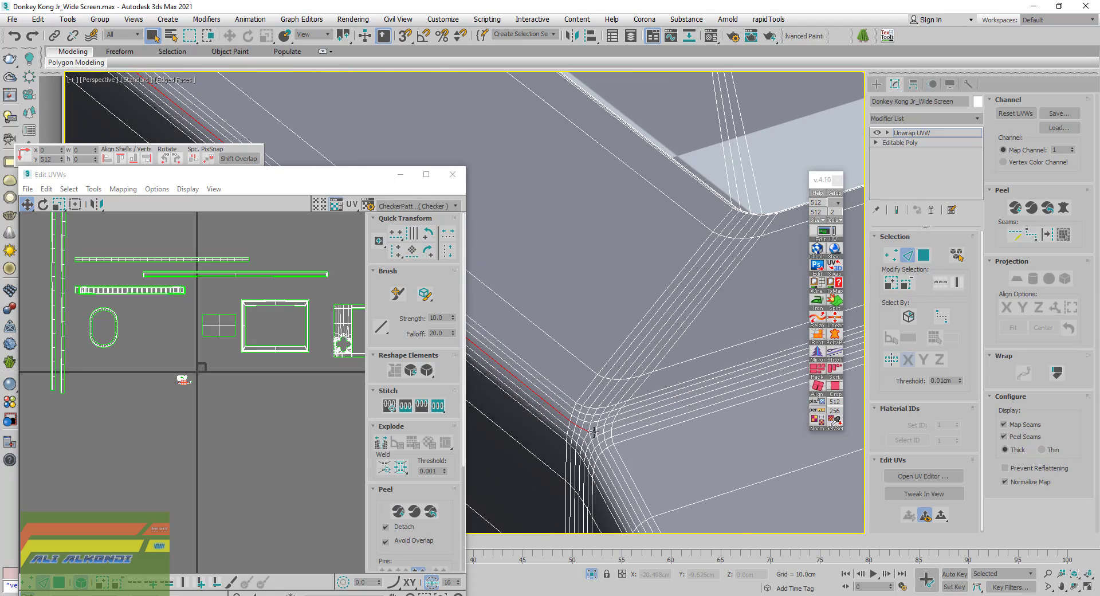
scroll(607, 462, up, 2)
click(599, 464)
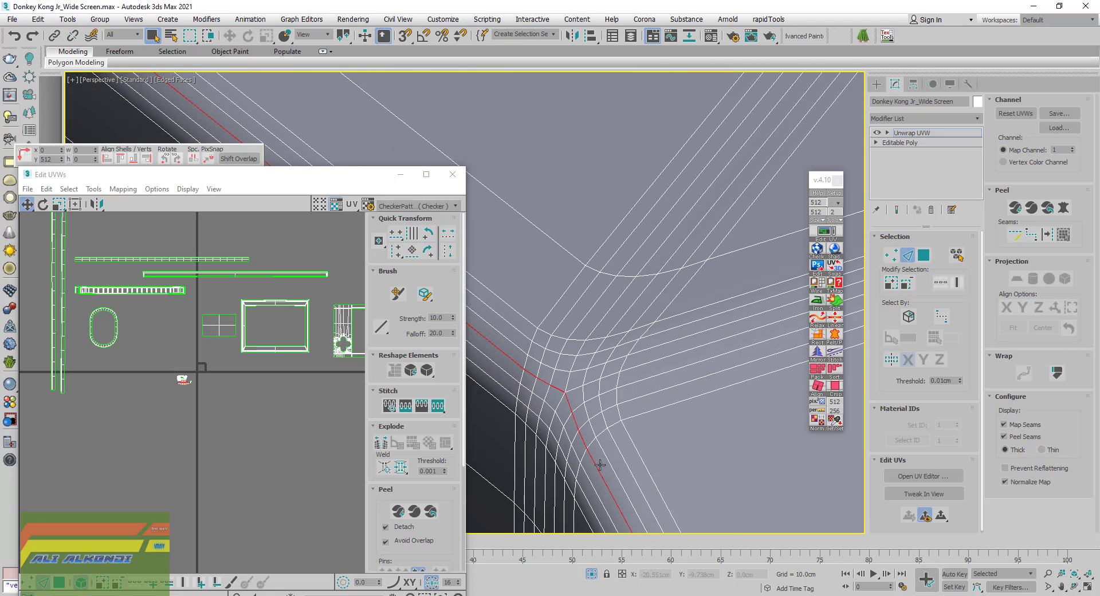
click(639, 366)
scroll(639, 366, down, 3)
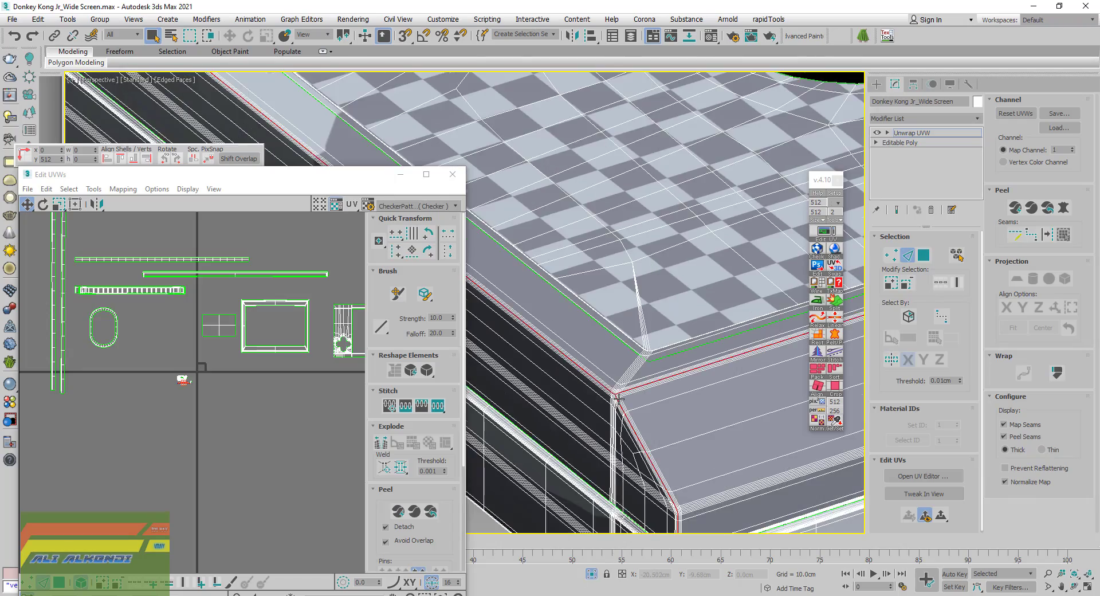
scroll(648, 379, down, 3)
scroll(656, 392, down, 2)
scroll(663, 401, down, 2)
scroll(690, 401, down, 2)
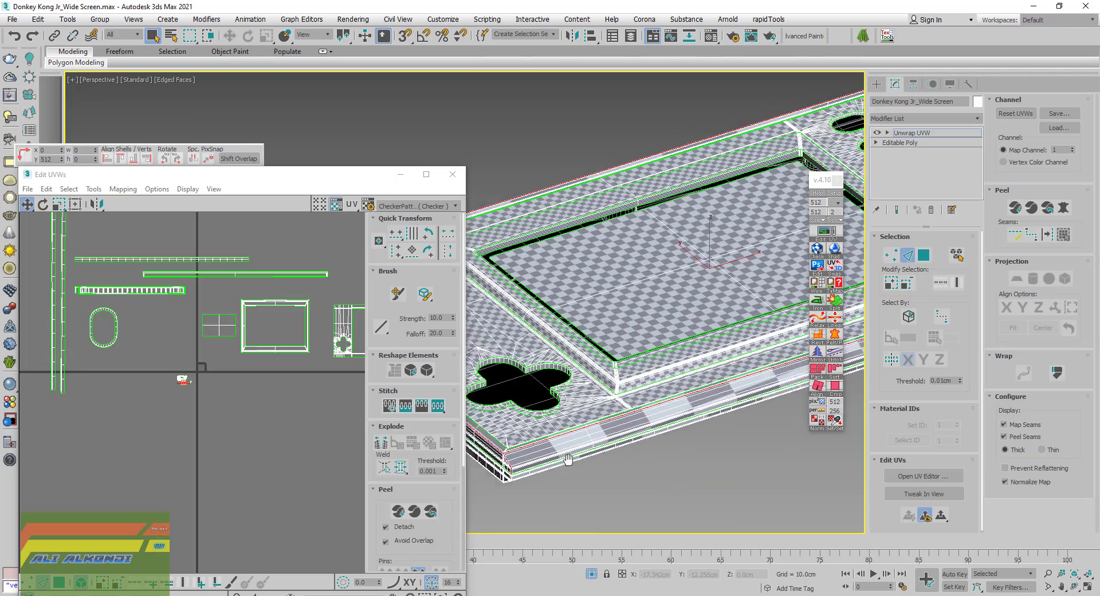
scroll(573, 453, down, 3)
scroll(625, 459, down, 4)
scroll(630, 461, down, 1)
alt+middle_drag(593, 465, 831, 463)
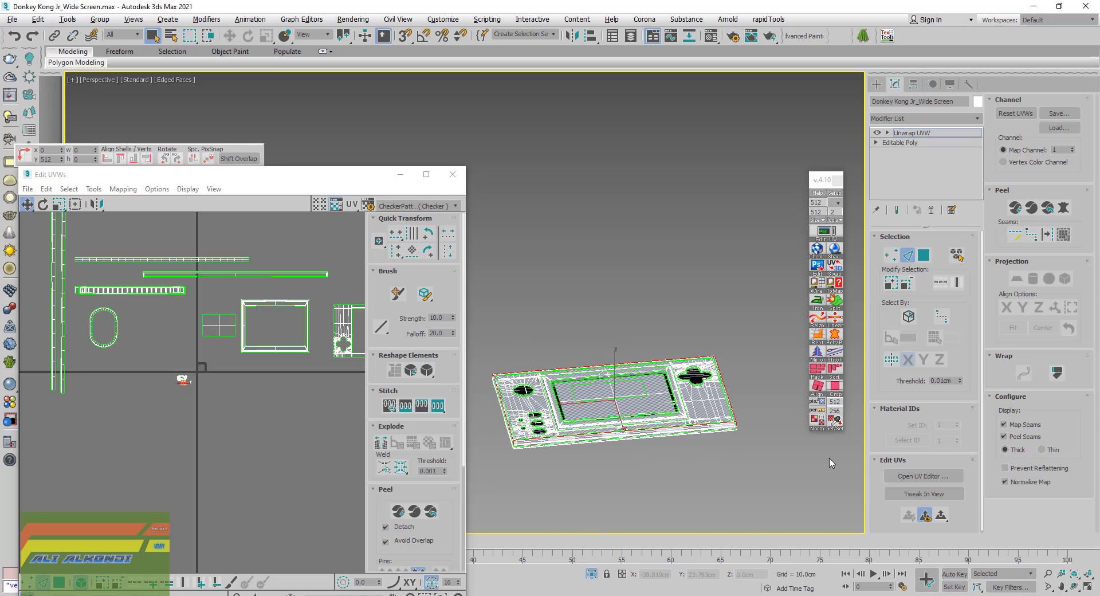
Pick the curved corner loop, then reduce it to one short vertical edge on the rim
scroll(712, 357, up, 2)
scroll(710, 389, up, 2)
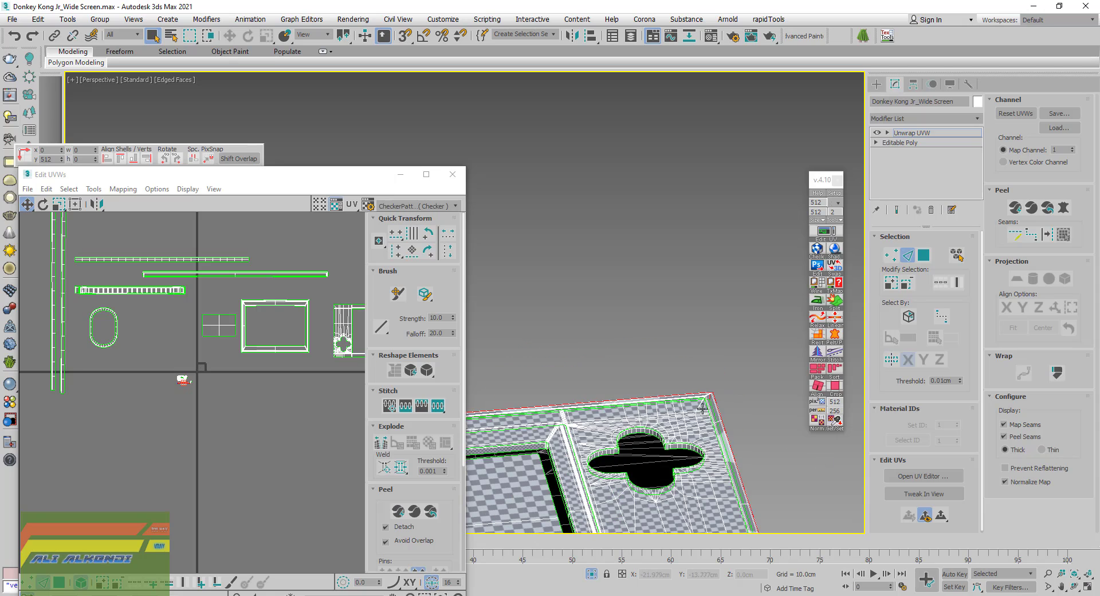
scroll(708, 398, up, 2)
scroll(683, 409, up, 2)
scroll(713, 396, up, 1)
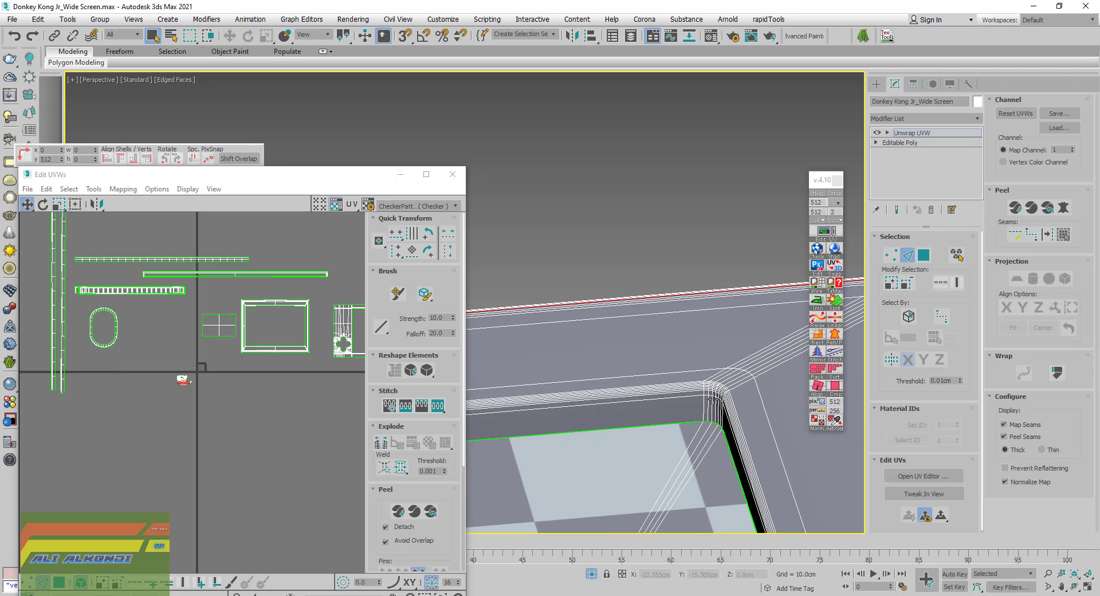
scroll(721, 398, up, 1)
scroll(722, 400, up, 1)
scroll(722, 402, up, 1)
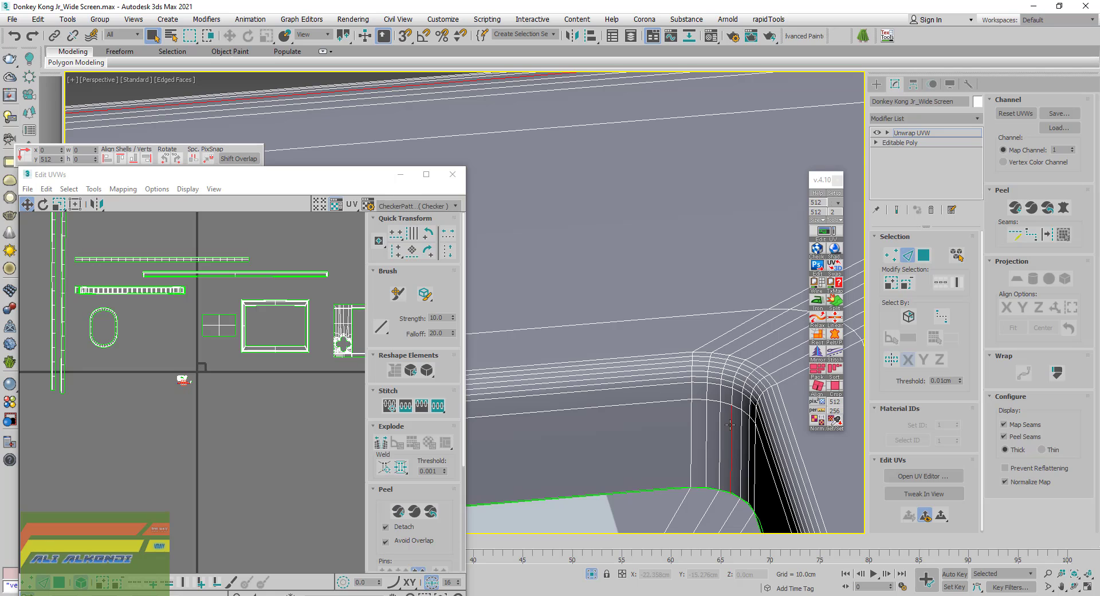
scroll(732, 424, up, 1)
scroll(731, 430, up, 1)
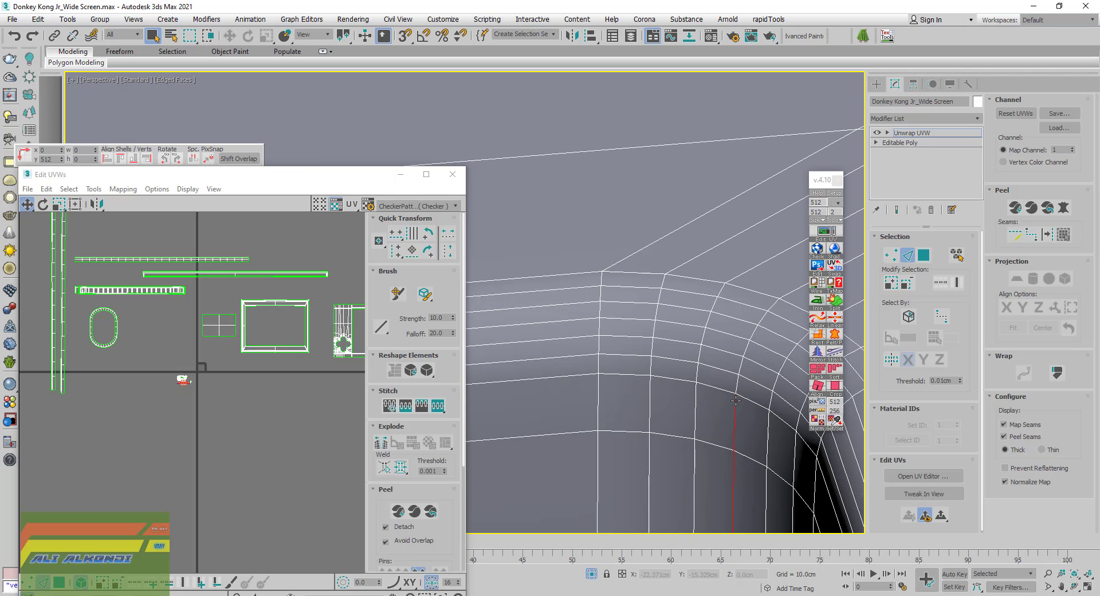
double_click(739, 376)
click(747, 381)
Select the vertical edge down the bevelled corner and add the segment just above it
scroll(659, 393, up, 2)
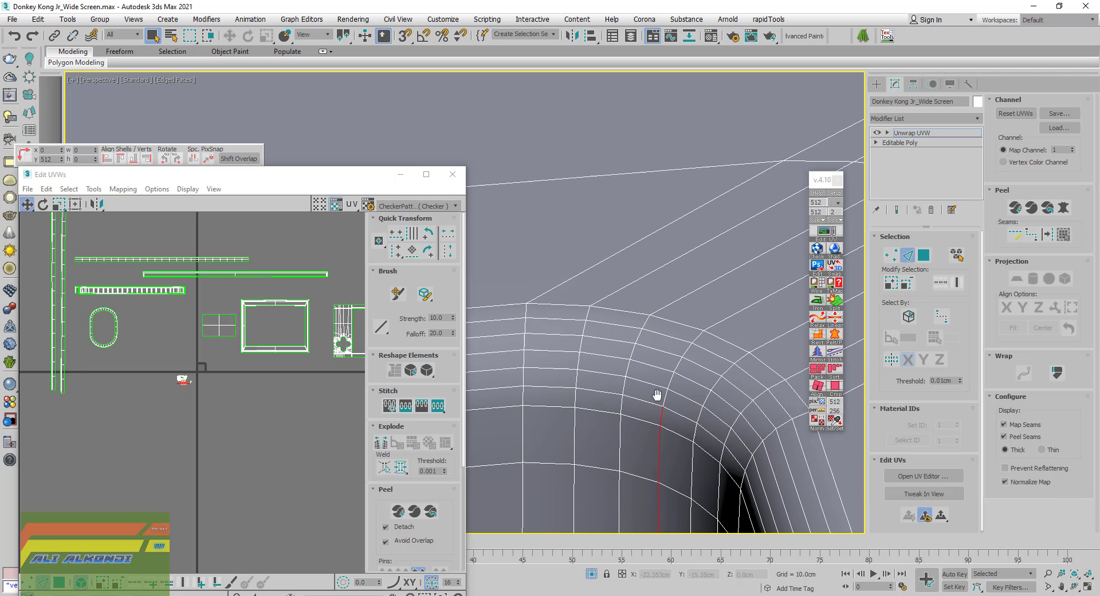
scroll(640, 394, up, 2)
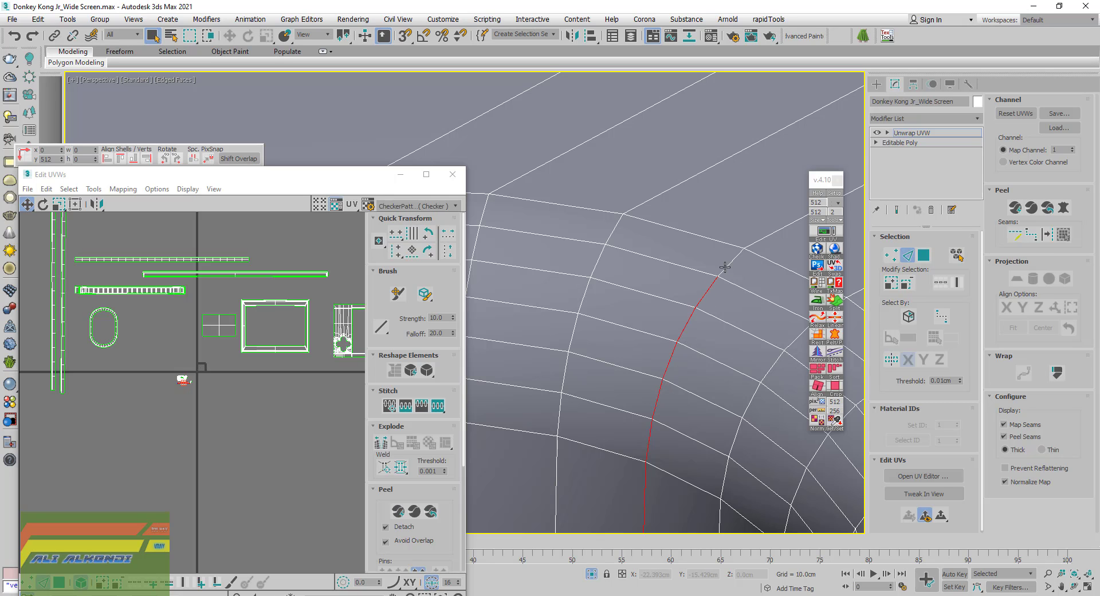
scroll(728, 264, up, 2)
scroll(711, 292, up, 2)
scroll(693, 321, up, 2)
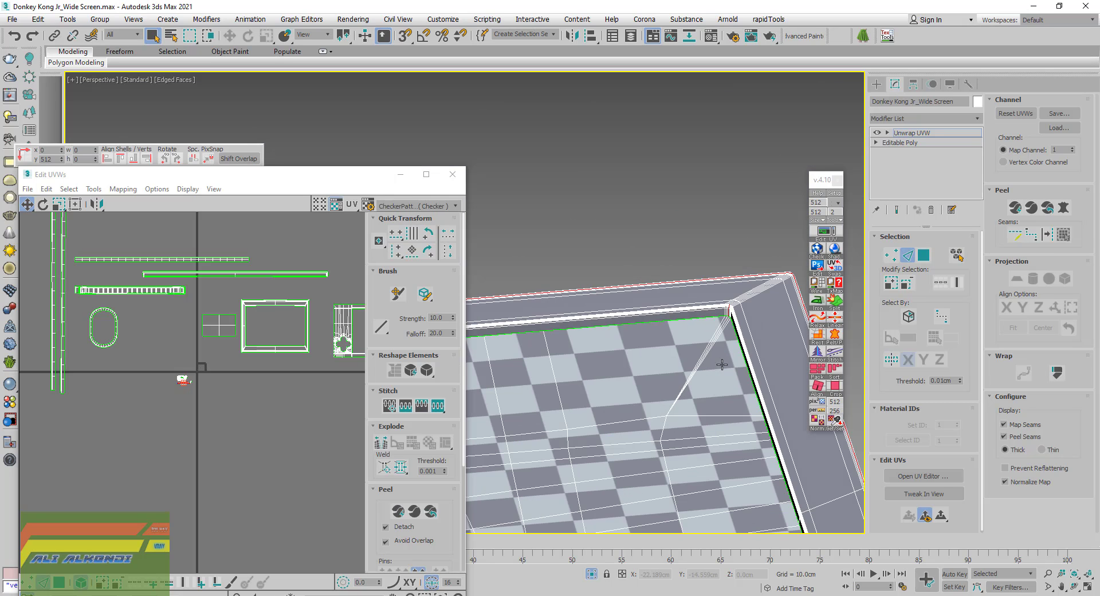
scroll(660, 383, up, 2)
scroll(648, 345, down, 2)
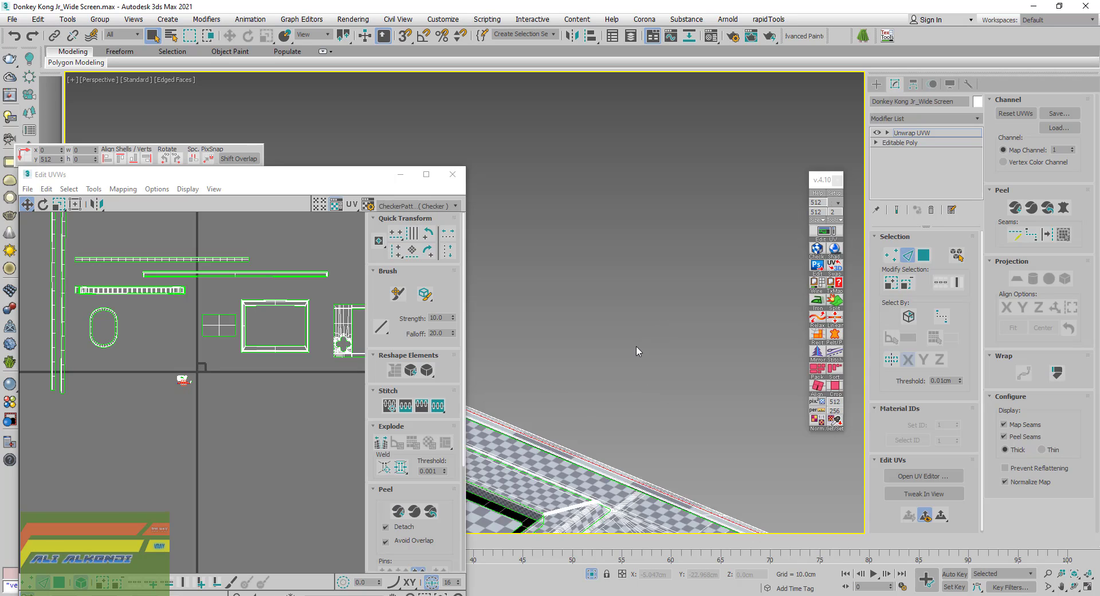
scroll(613, 352, down, 2)
scroll(630, 346, down, 2)
scroll(573, 321, down, 2)
scroll(638, 314, down, 2)
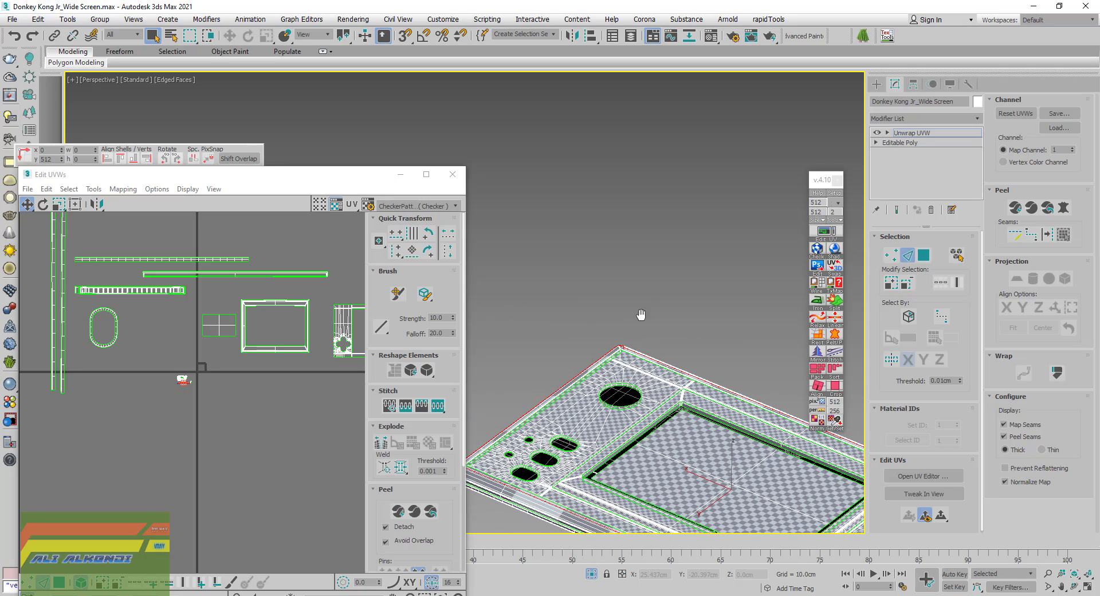
scroll(638, 314, down, 2)
scroll(653, 314, down, 2)
scroll(622, 349, up, 2)
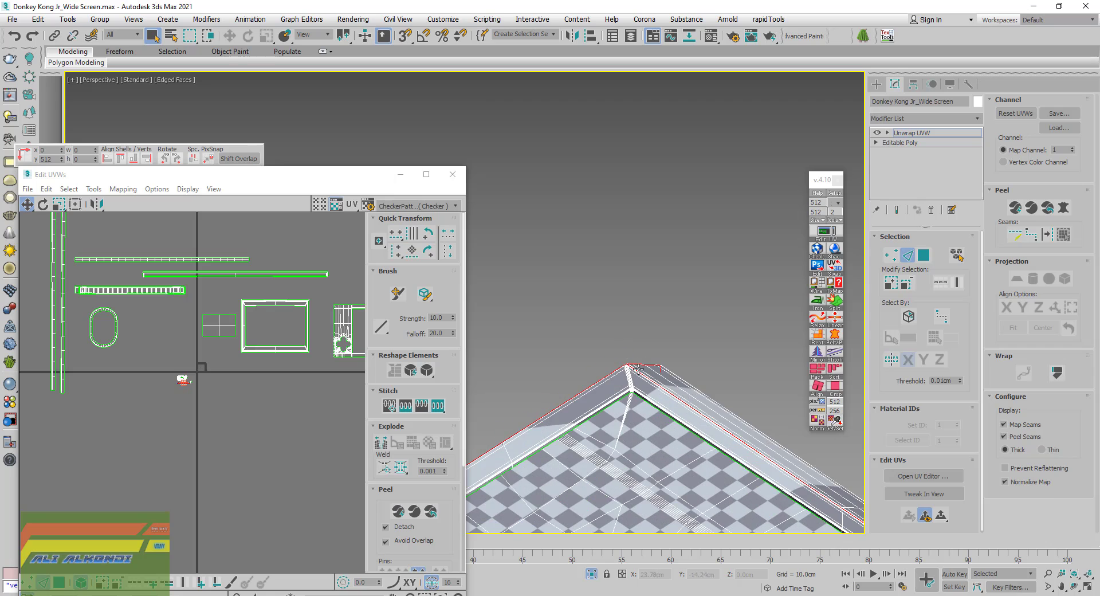
scroll(636, 378, up, 2)
scroll(632, 393, up, 2)
scroll(630, 381, up, 3)
scroll(640, 360, up, 3)
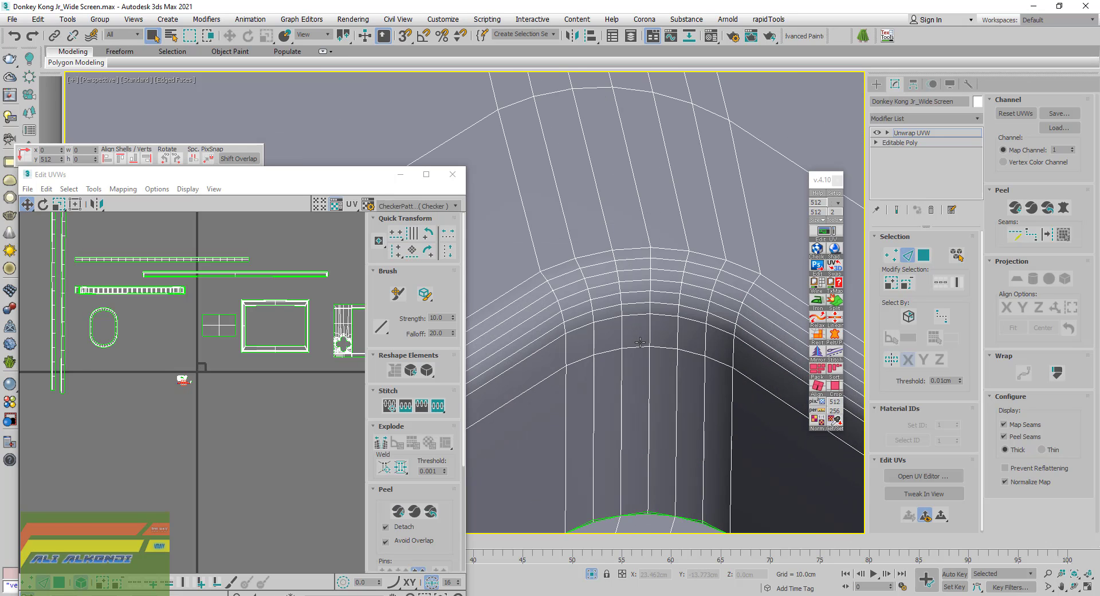
click(649, 368)
scroll(646, 344, up, 2)
scroll(641, 383, up, 2)
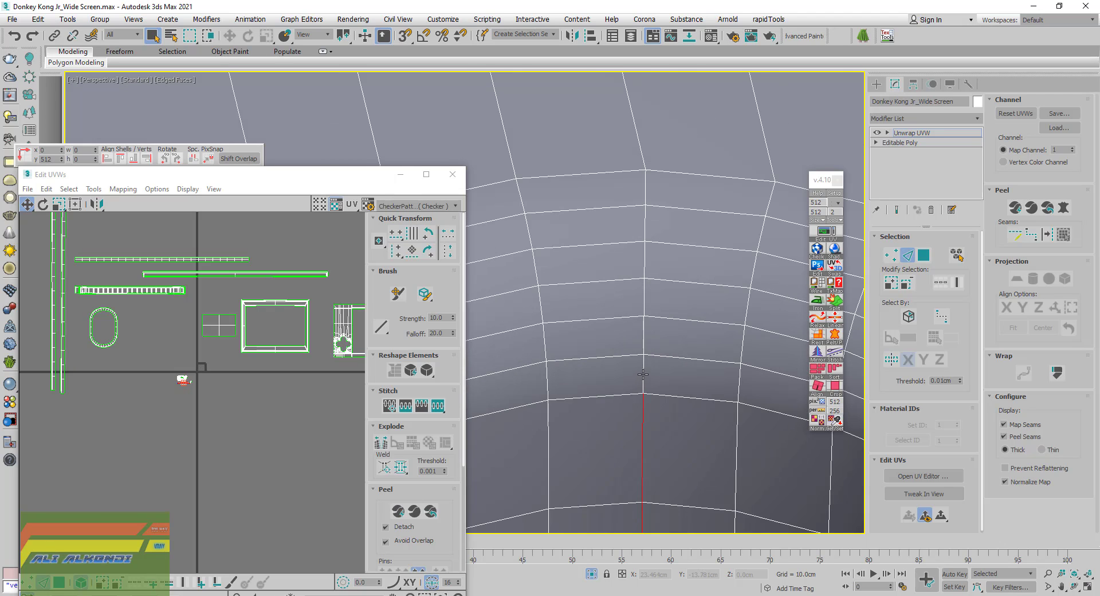
ctrl+click(643, 295)
scroll(628, 291, down, 3)
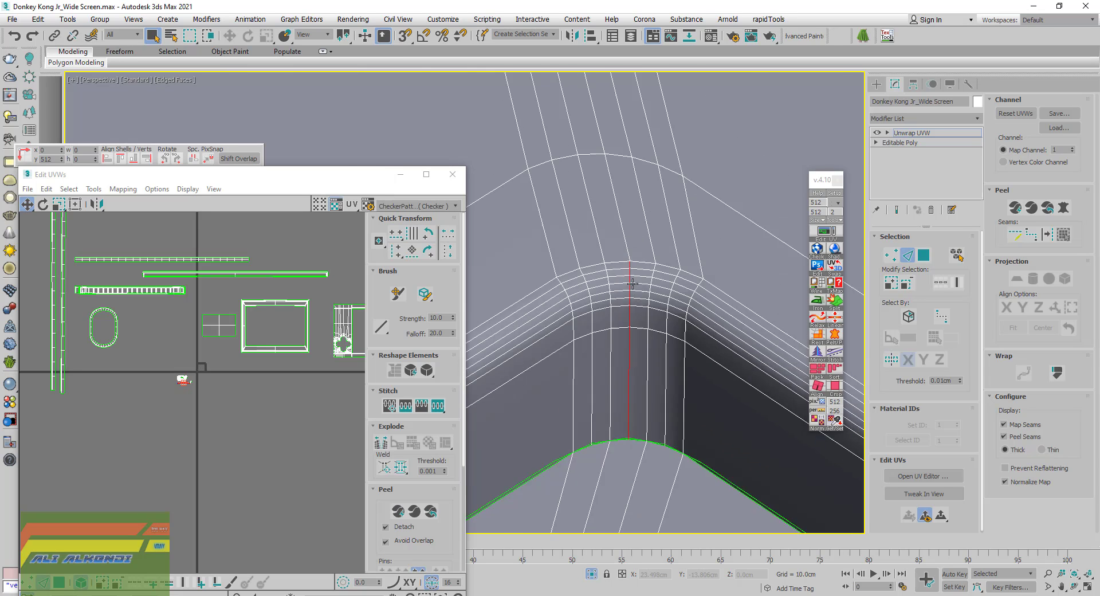
scroll(634, 282, down, 2)
mouse_move(670, 376)
alt+middle_down()
mouse_move(626, 377)
mouse_move(602, 319)
alt+middle_up()
scroll(596, 366, down, 3)
scroll(595, 365, down, 2)
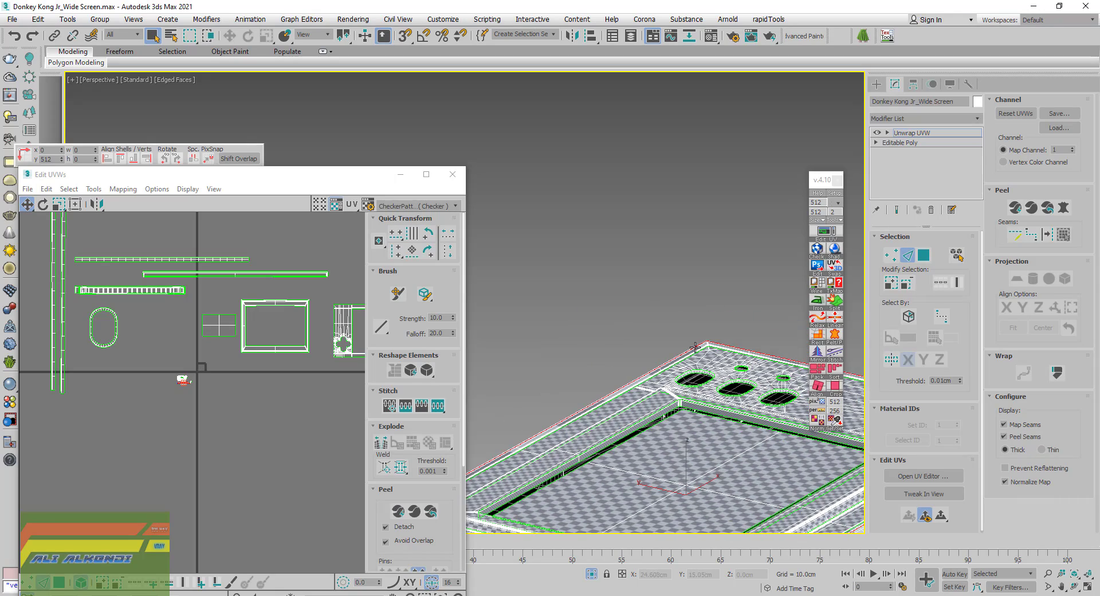
Select the vertical edge on the ledge corner plus the segment above it
scroll(598, 368, up, 3)
scroll(663, 354, up, 2)
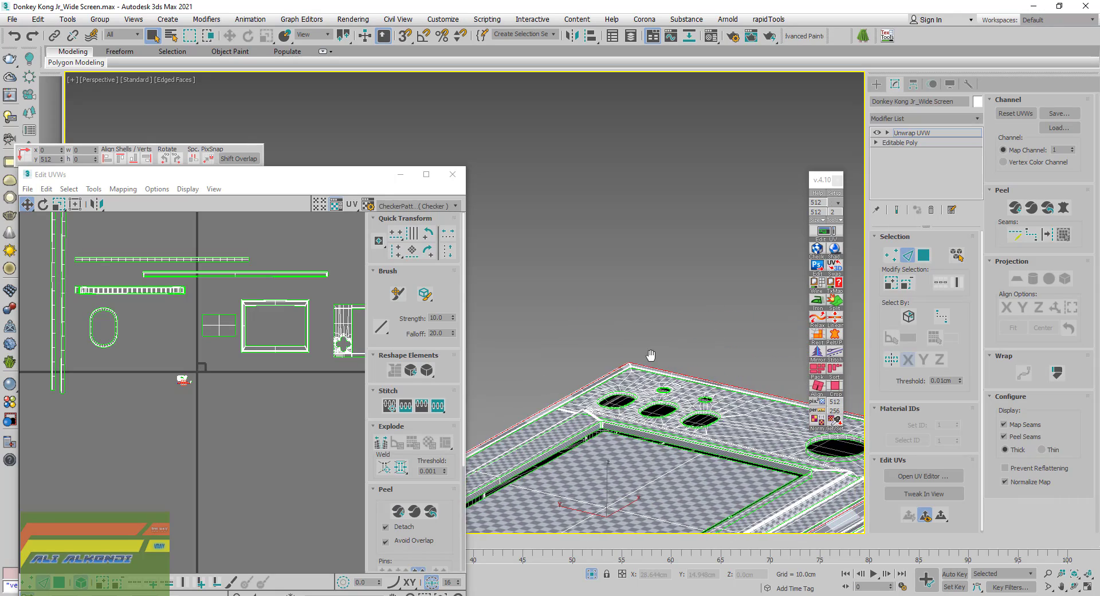
scroll(653, 361, up, 2)
scroll(559, 419, up, 2)
scroll(548, 374, up, 2)
scroll(547, 374, up, 3)
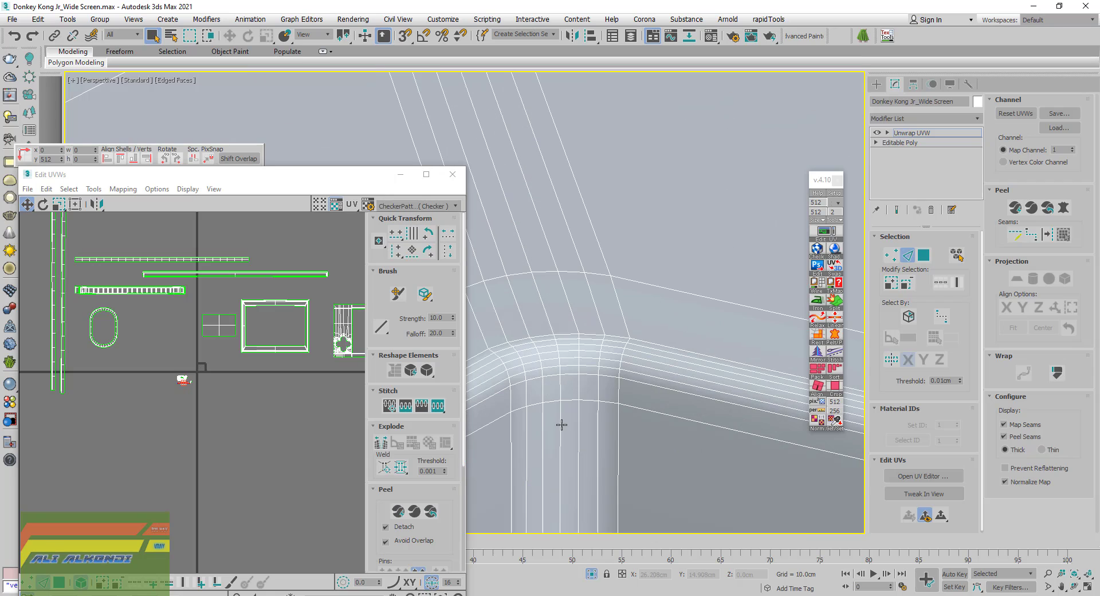
click(560, 422)
scroll(561, 385, up, 1)
scroll(564, 385, up, 2)
ctrl+click(570, 419)
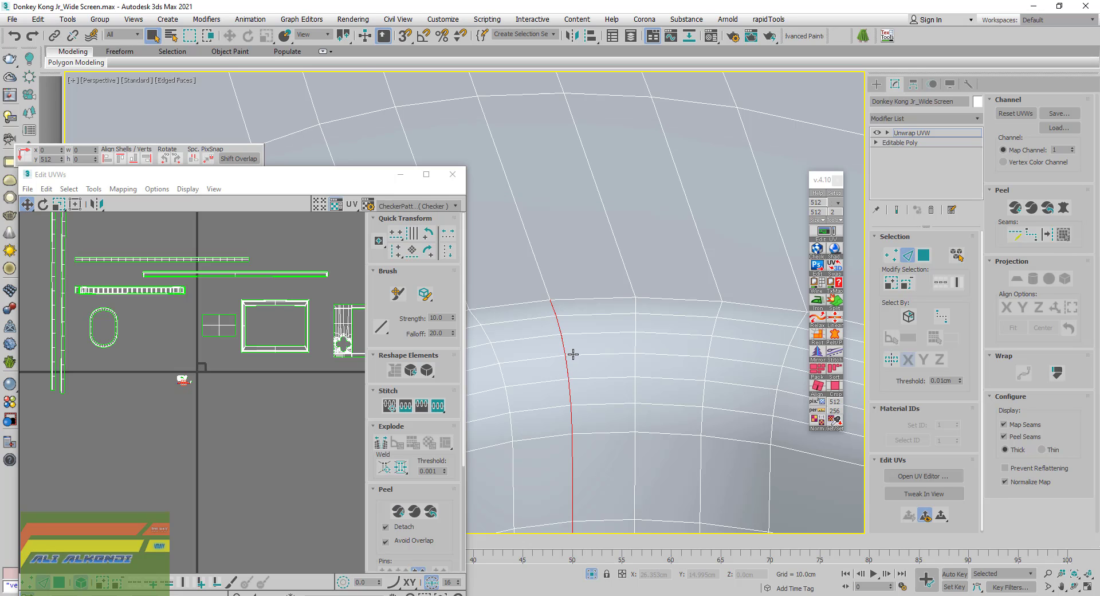
Reselect the ledge corner edge and extend the selection three segments up the corner
scroll(573, 354, down, 3)
scroll(579, 355, down, 4)
scroll(625, 418, down, 2)
scroll(646, 457, down, 1)
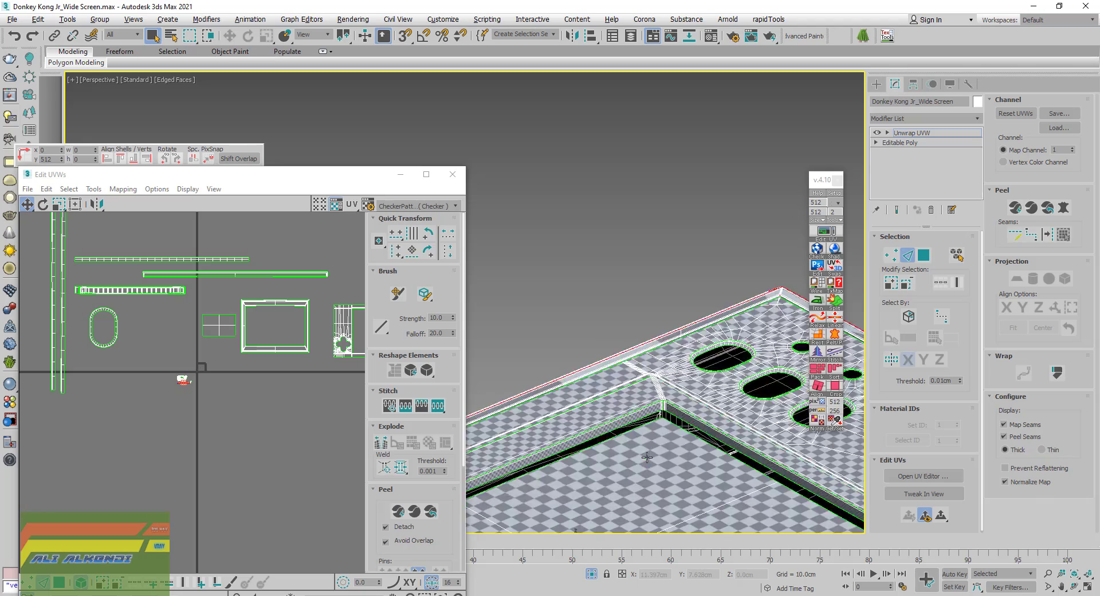
alt+middle_drag(647, 456, 540, 450)
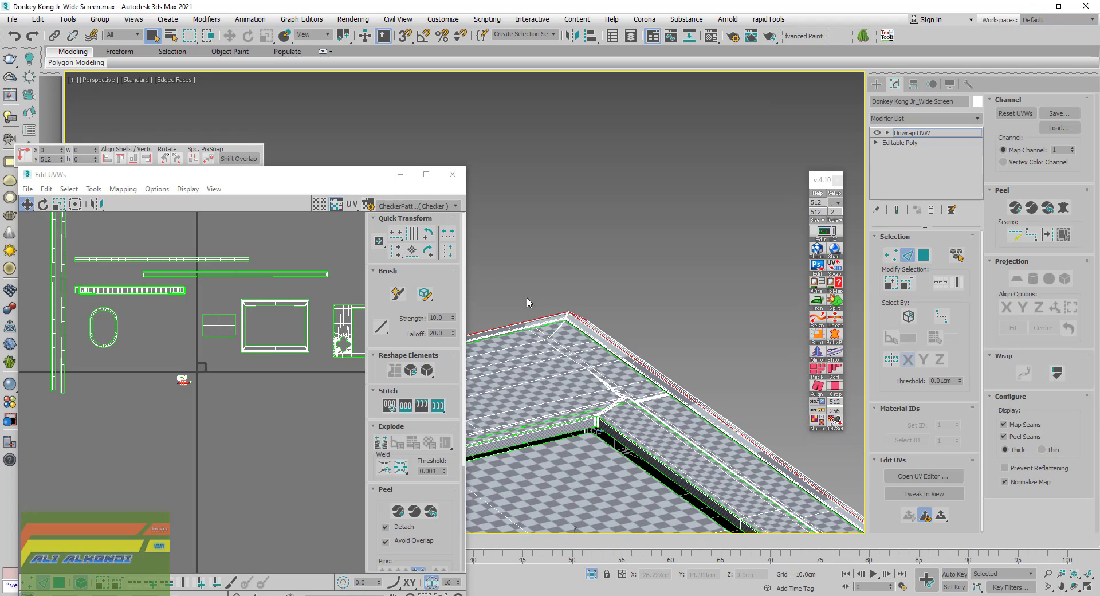
scroll(556, 322, up, 2)
scroll(564, 350, up, 3)
scroll(573, 401, up, 2)
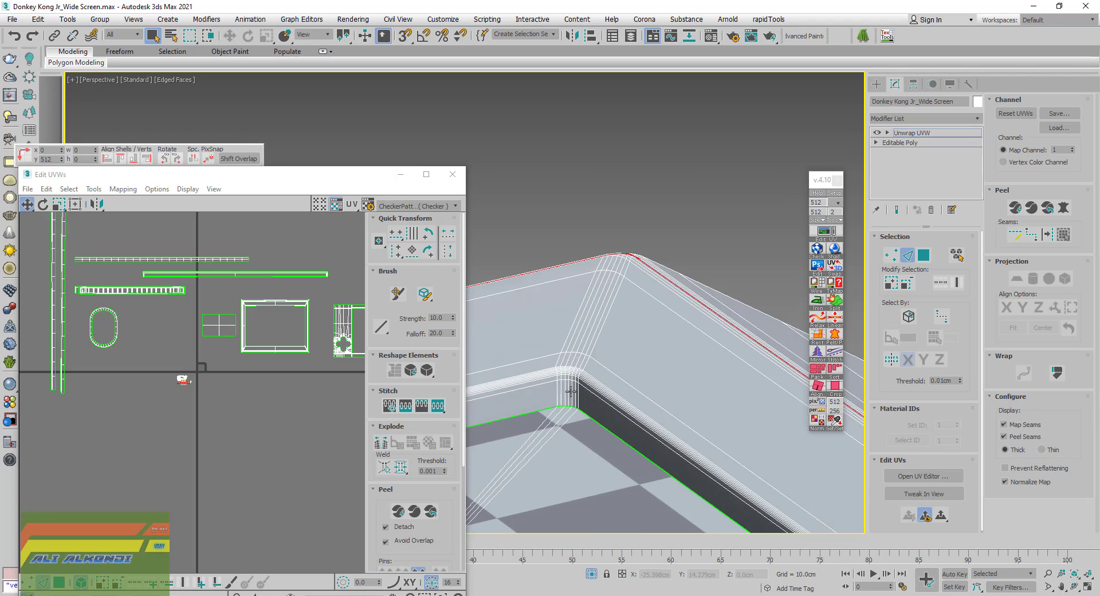
scroll(570, 390, up, 3)
scroll(570, 389, up, 1)
click(570, 389)
scroll(568, 389, up, 2)
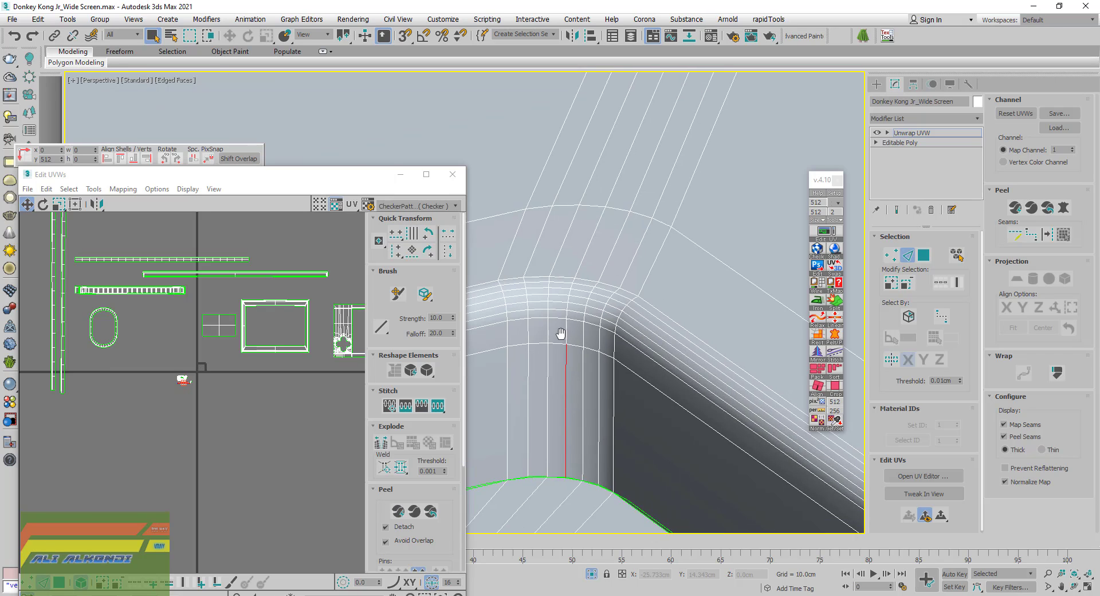
scroll(568, 387, up, 2)
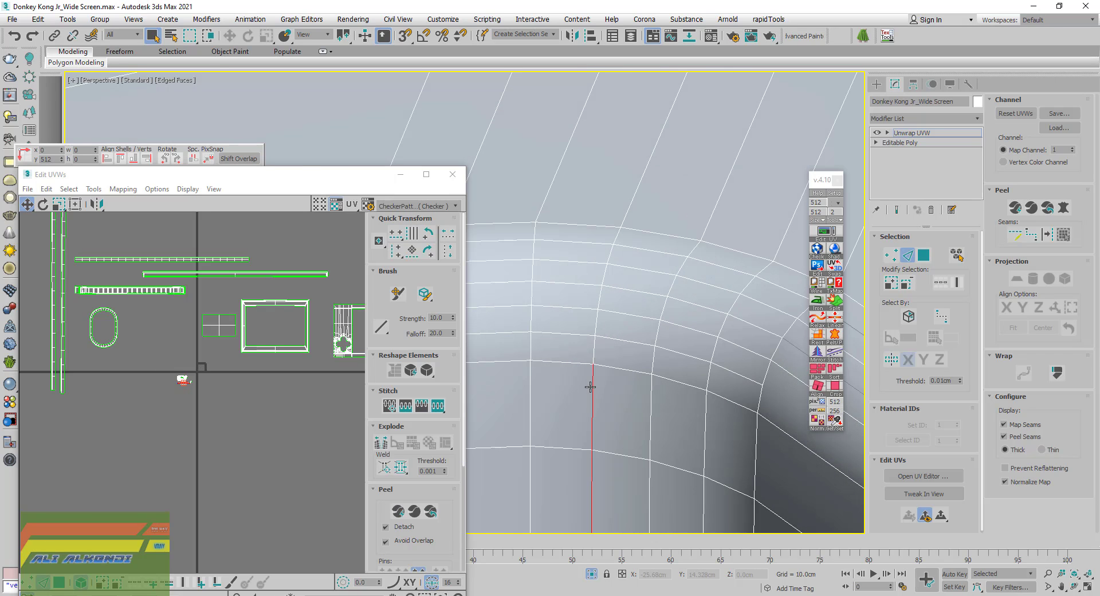
middle_drag(601, 319, 601, 363)
scroll(601, 362, up, 1)
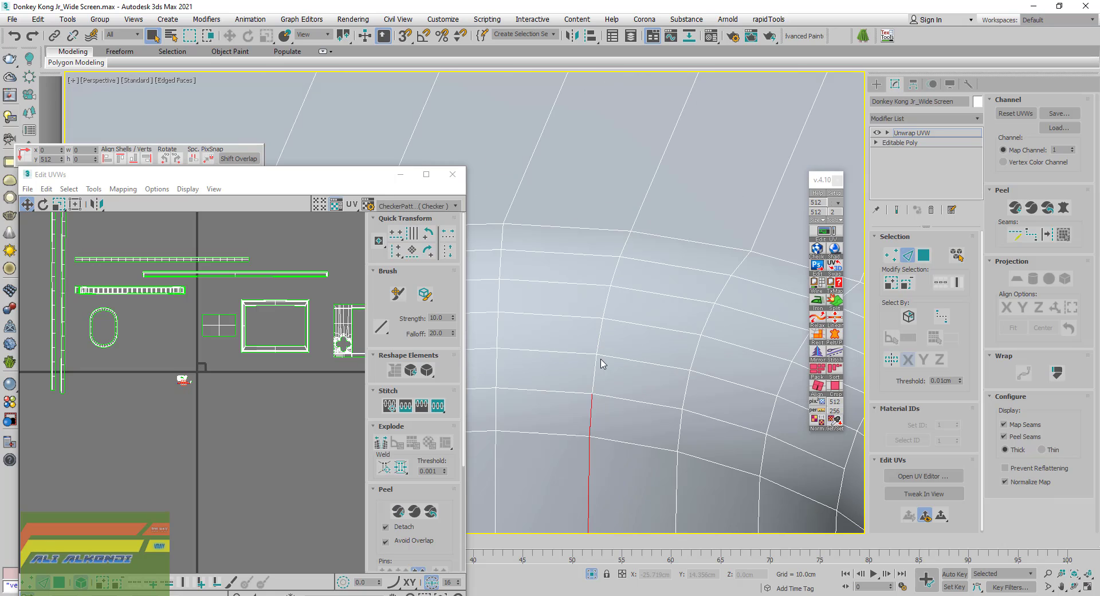
ctrl+click(592, 375)
ctrl+click(599, 338)
ctrl+click(625, 255)
Convert the selected rim and corner edges into UV seams using Convert Edge Selection to Seams
scroll(601, 368, down, 2)
scroll(607, 361, down, 2)
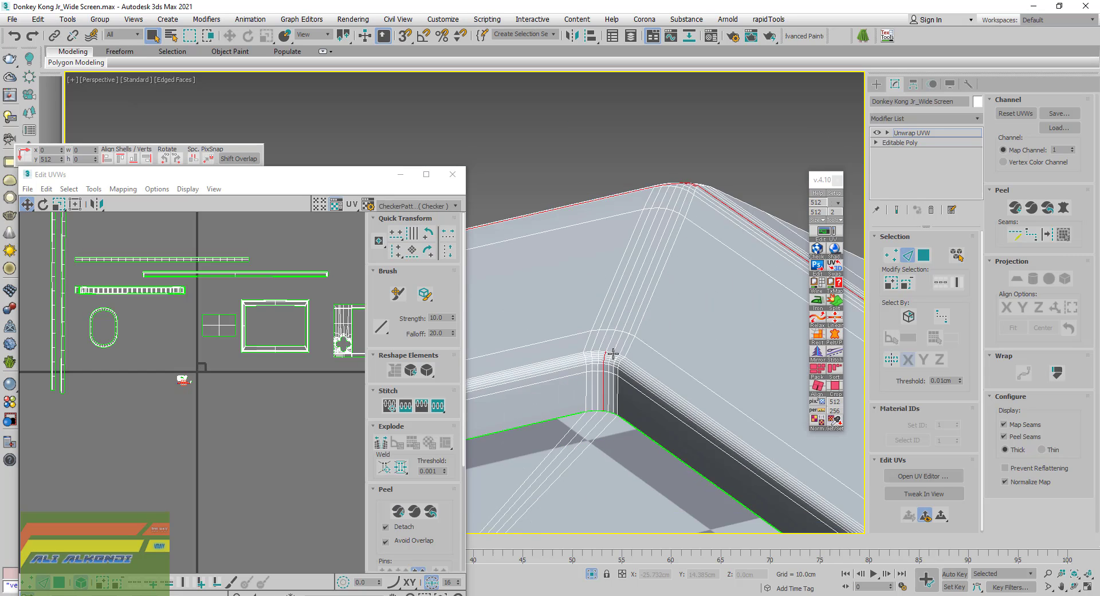
scroll(613, 355, down, 2)
scroll(610, 346, up, 3)
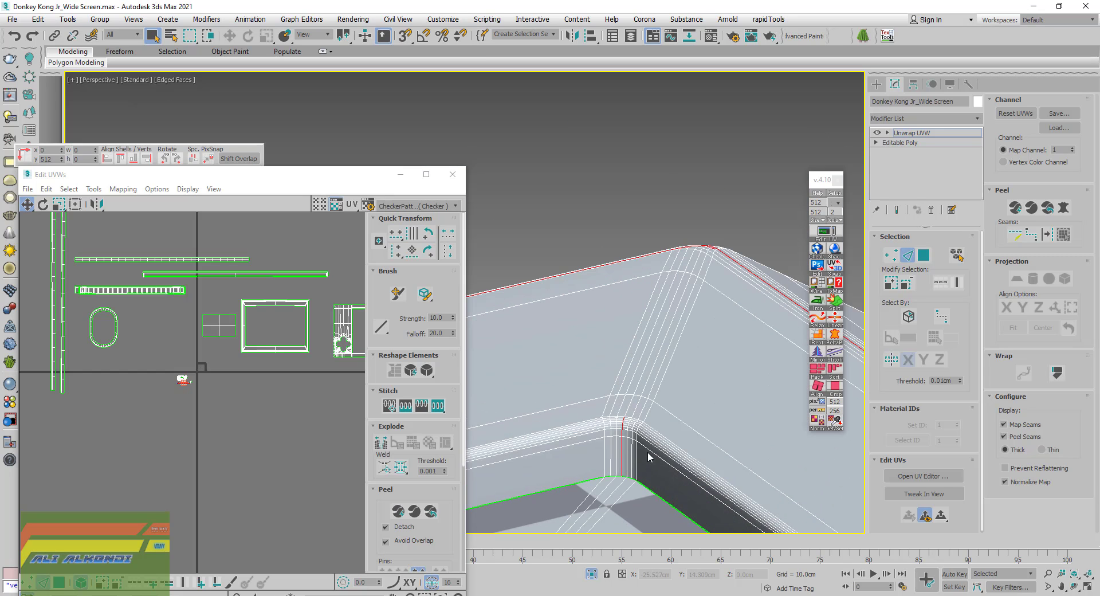
scroll(640, 422, up, 2)
scroll(638, 422, up, 2)
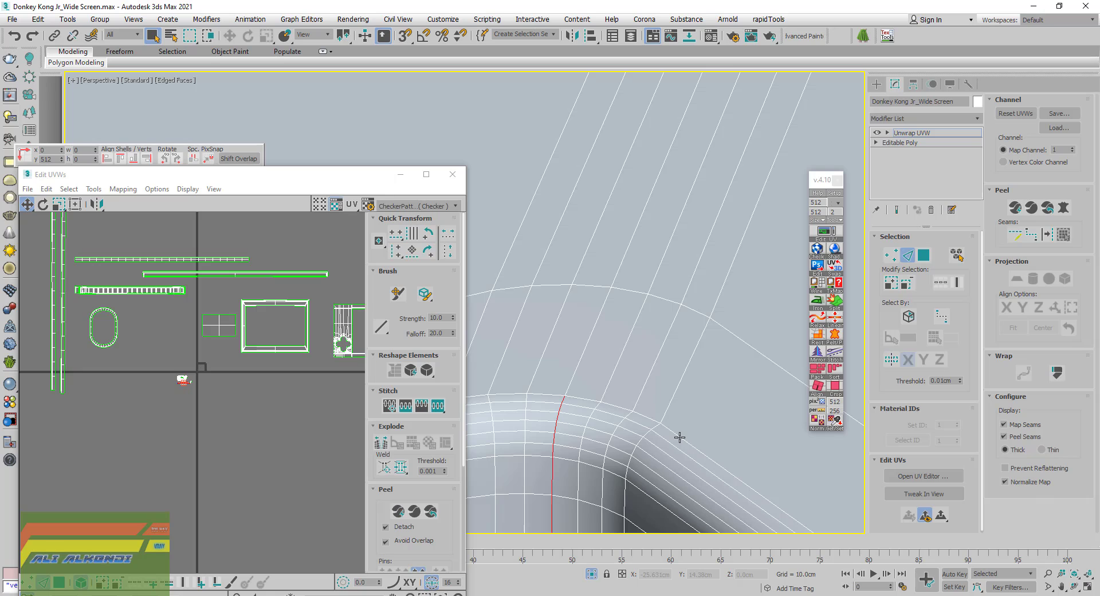
scroll(680, 437, down, 1)
scroll(676, 450, down, 2)
scroll(671, 467, down, 1)
scroll(668, 482, down, 1)
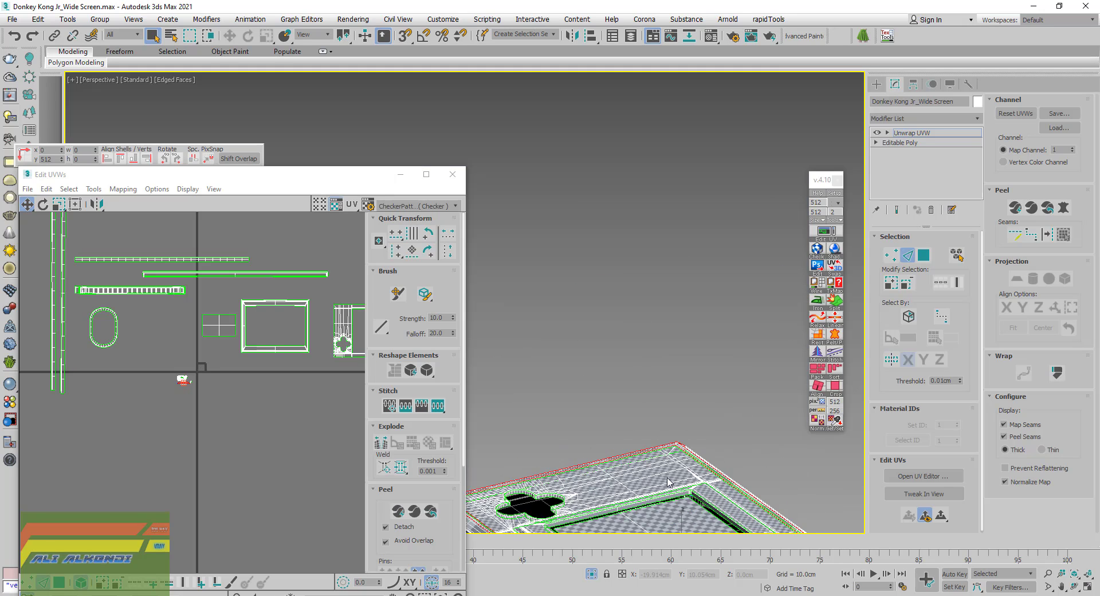
mouse_move(667, 483)
middle_down()
mouse_move(567, 287)
mouse_move(700, 182)
middle_up()
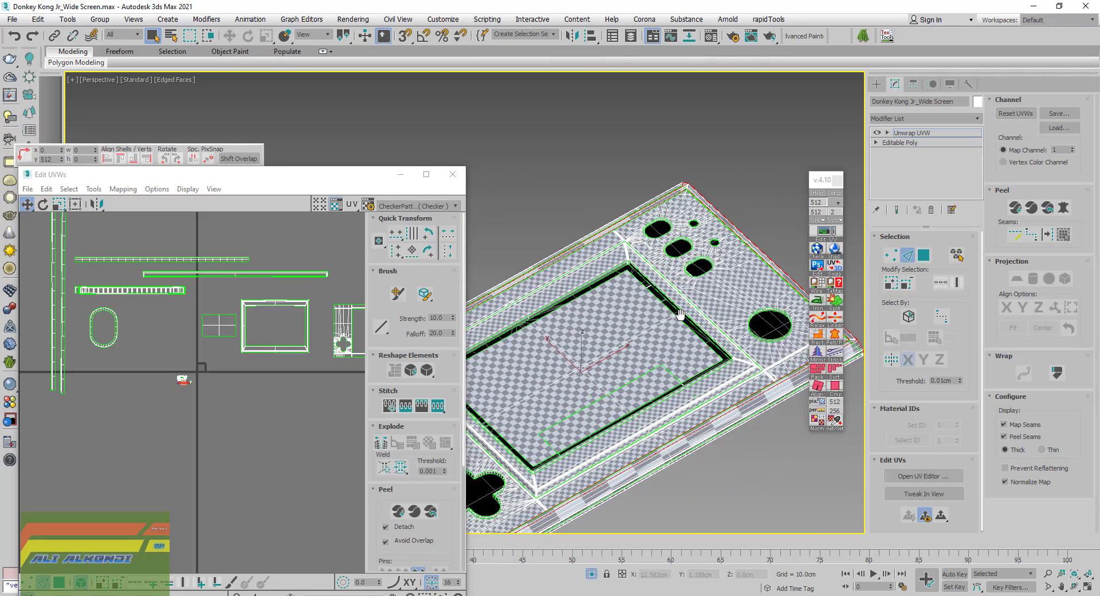
scroll(696, 195, up, 2)
scroll(665, 263, up, 2)
scroll(627, 339, up, 1)
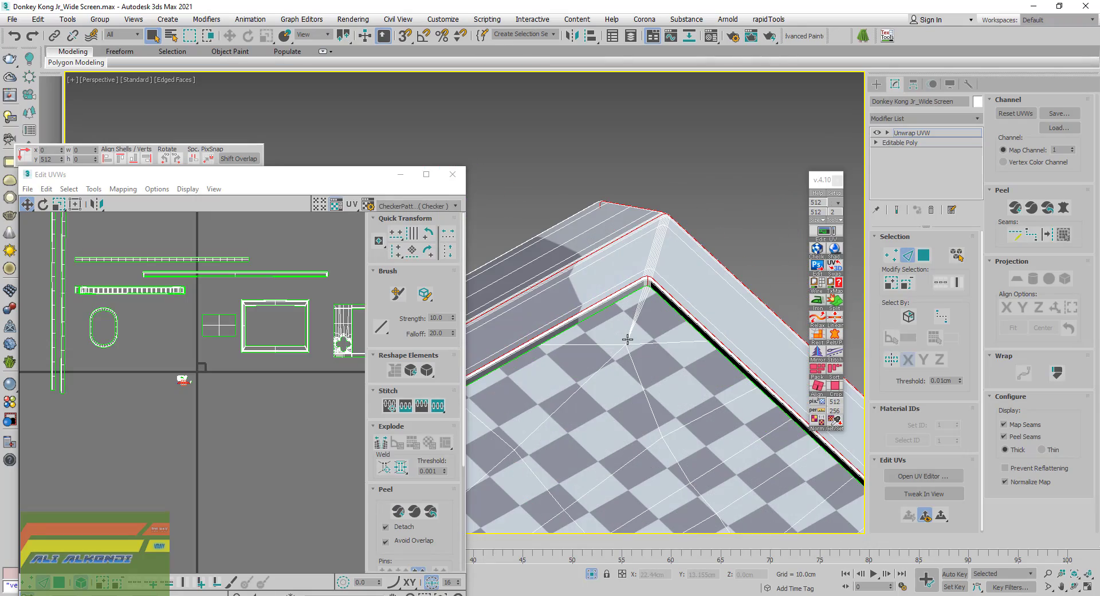
scroll(627, 339, down, 5)
alt+middle_drag(628, 339, 549, 385)
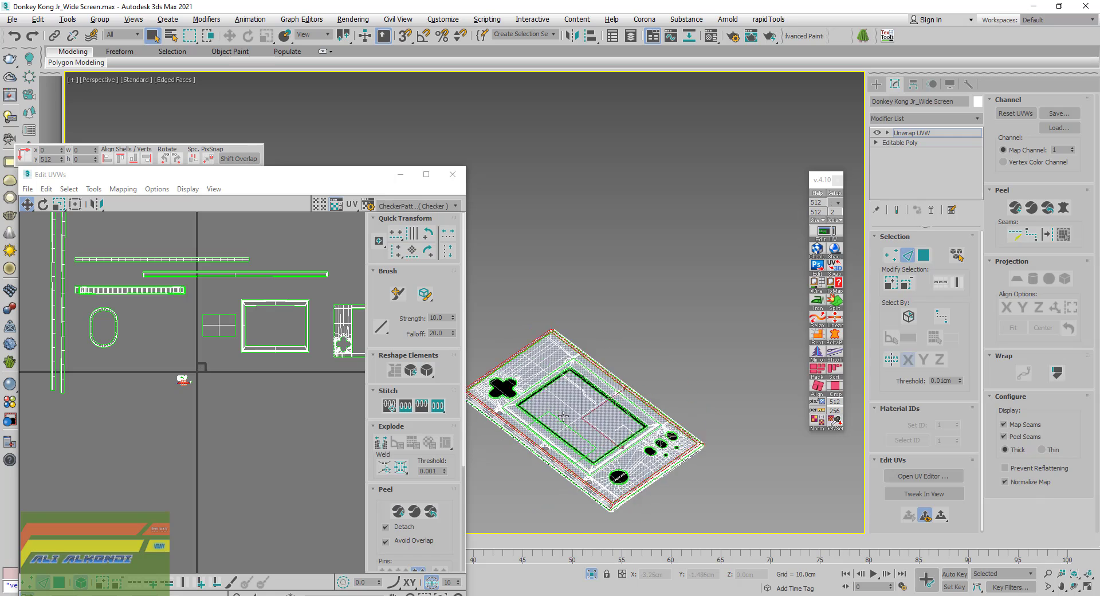
click(1047, 233)
mouse_move(583, 409)
alt+middle_down()
mouse_move(670, 447)
mouse_move(661, 463)
alt+middle_up()
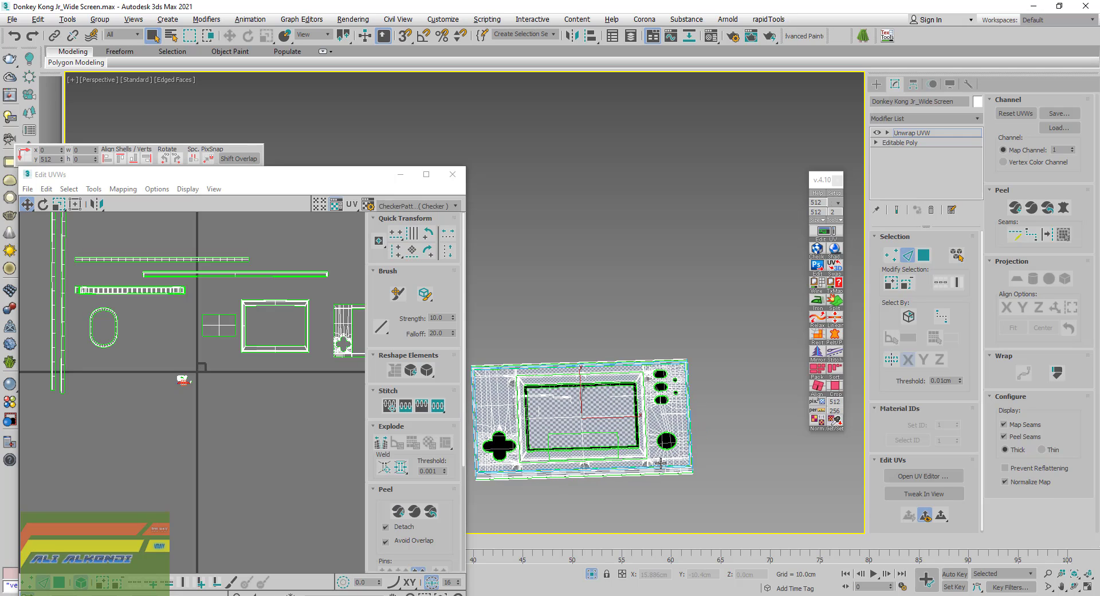
Select the bezel's border ring of faces and flatten them into their own UV shell
scroll(682, 377, up, 5)
scroll(687, 401, up, 3)
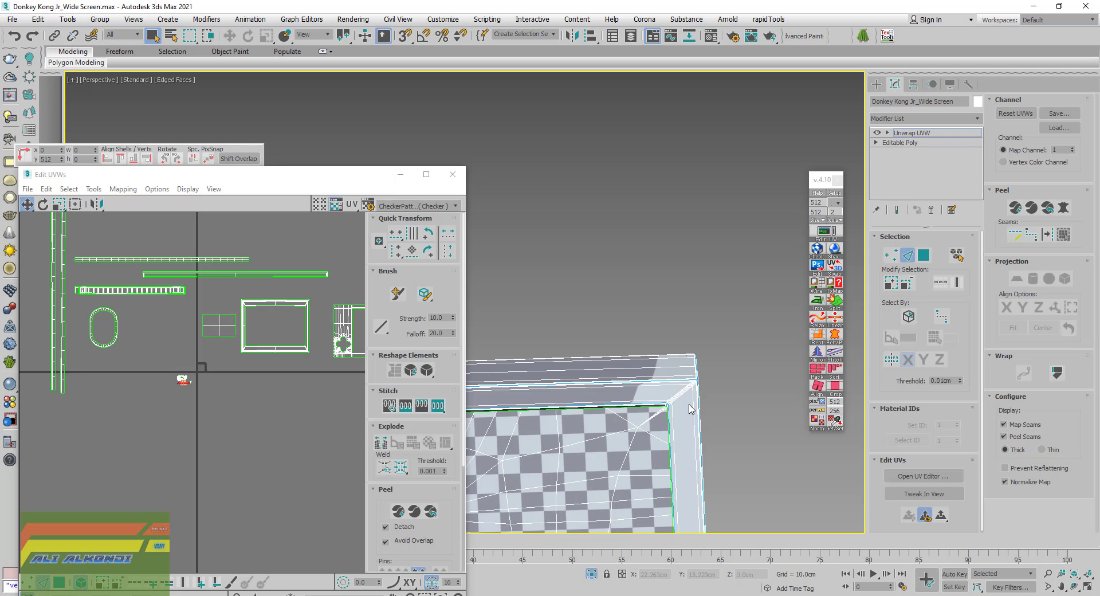
click(923, 255)
click(696, 408)
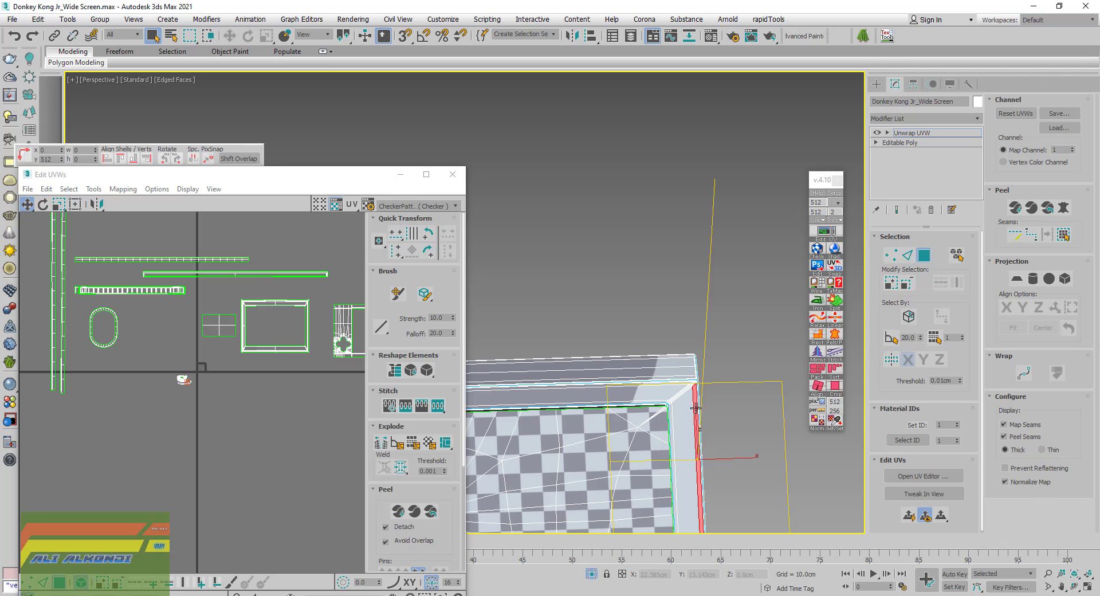
click(1064, 232)
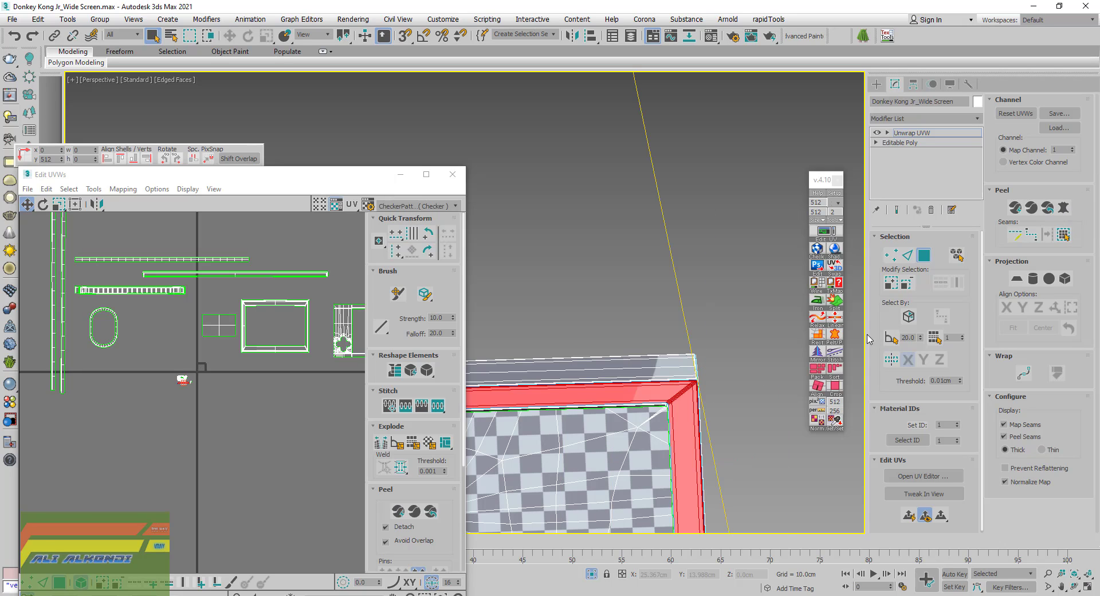
click(820, 301)
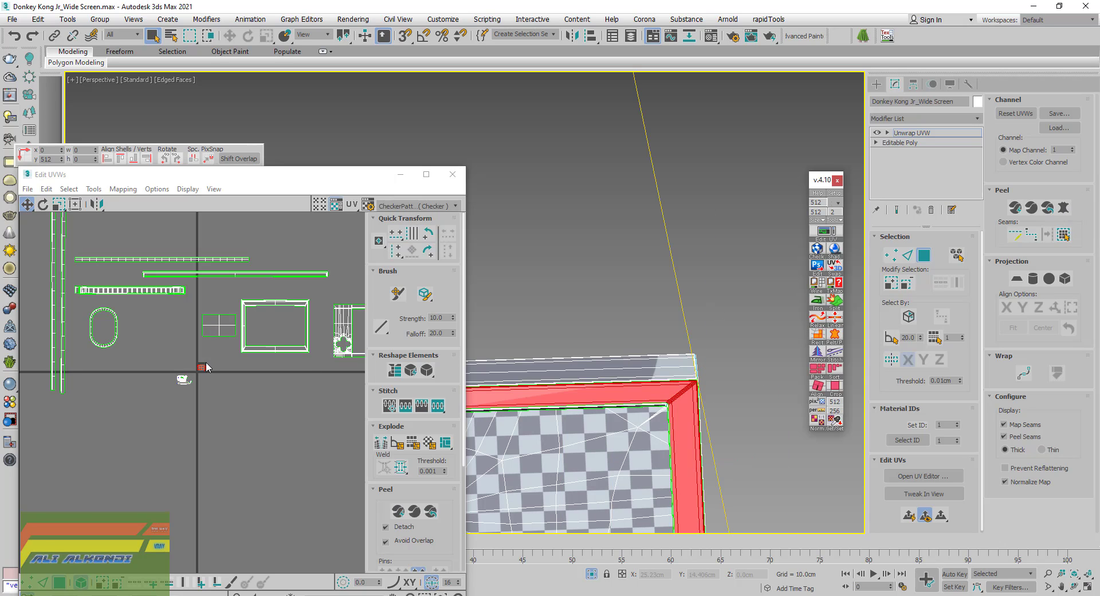
Rotate the tilted border shell level on the UV grid, then deselect it
scroll(206, 367, up, 5)
scroll(207, 367, up, 5)
scroll(242, 416, up, 2)
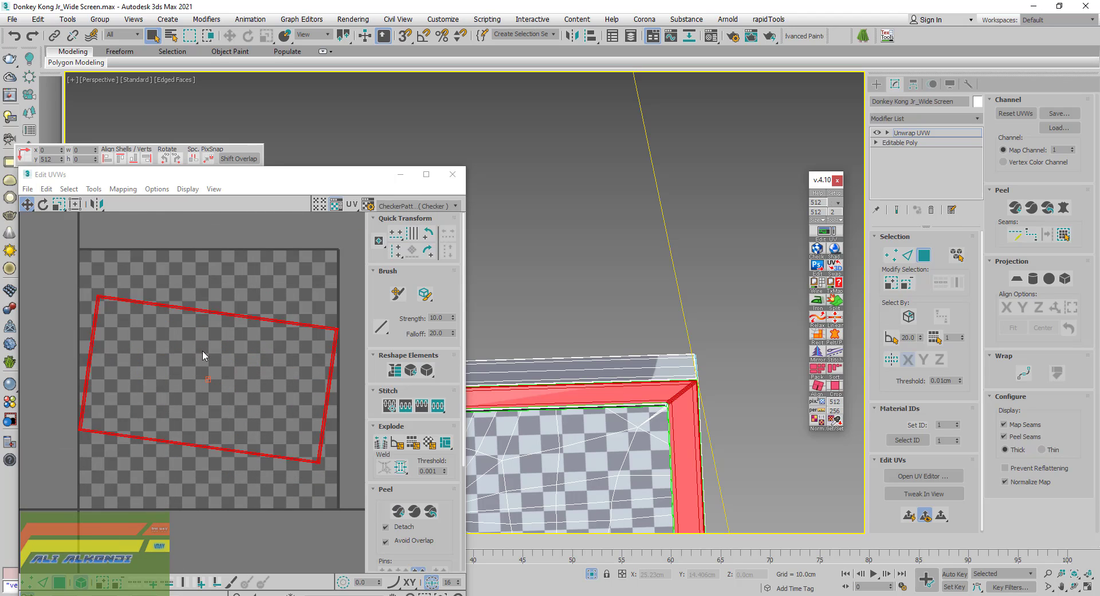
click(43, 204)
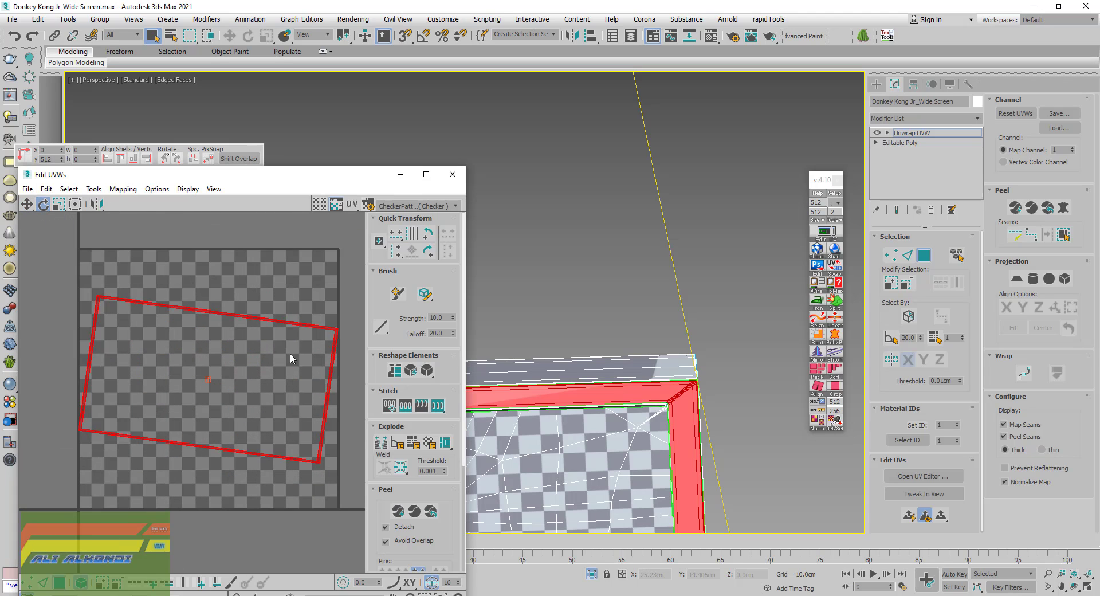
drag(331, 353, 329, 331)
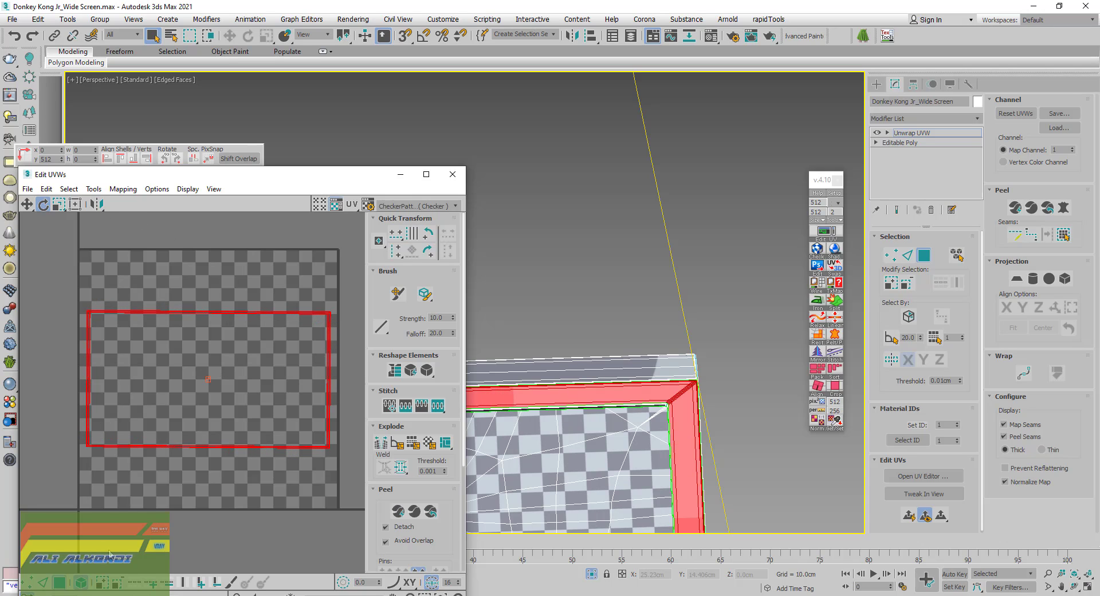
click(177, 280)
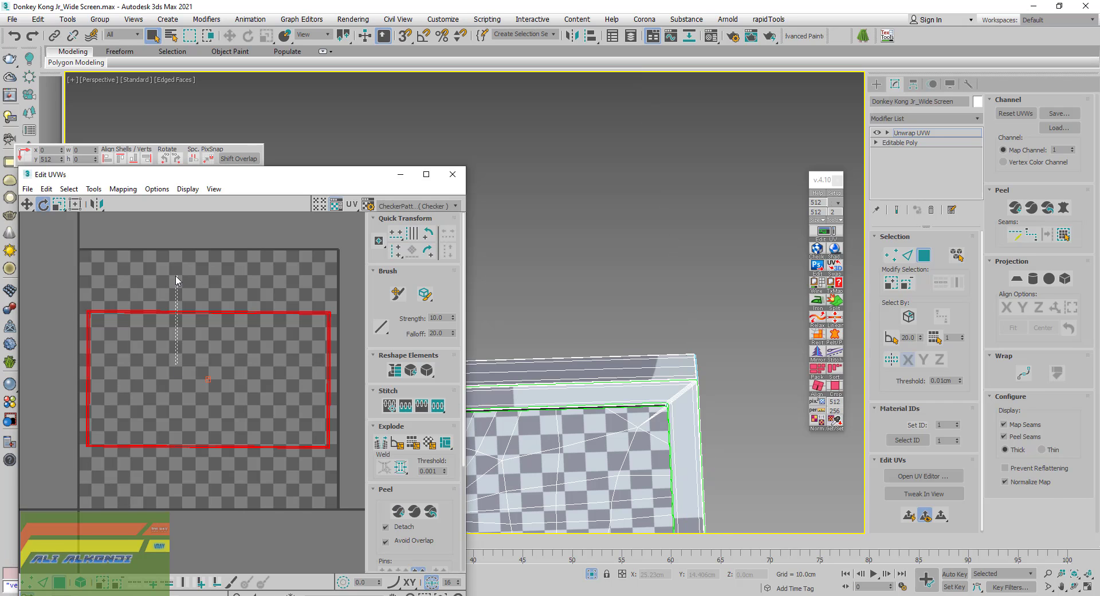
Select the border edges of the large rectangular shell in the UV editor
ctrl+drag(191, 297, 289, 342)
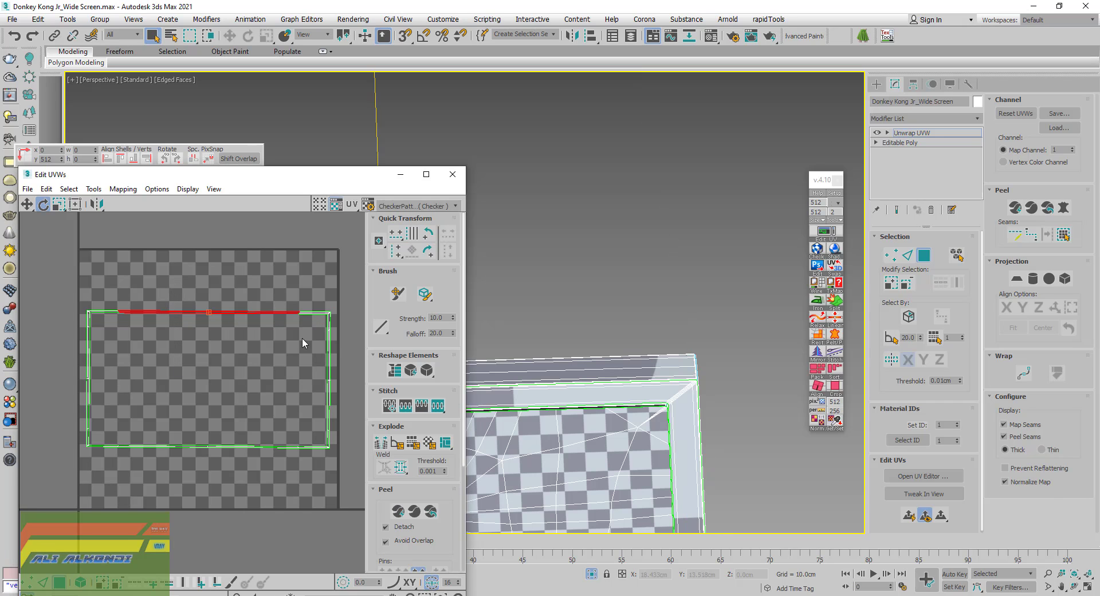
mouse_move(607, 320)
middle_down()
mouse_move(640, 376)
mouse_move(744, 296)
middle_up()
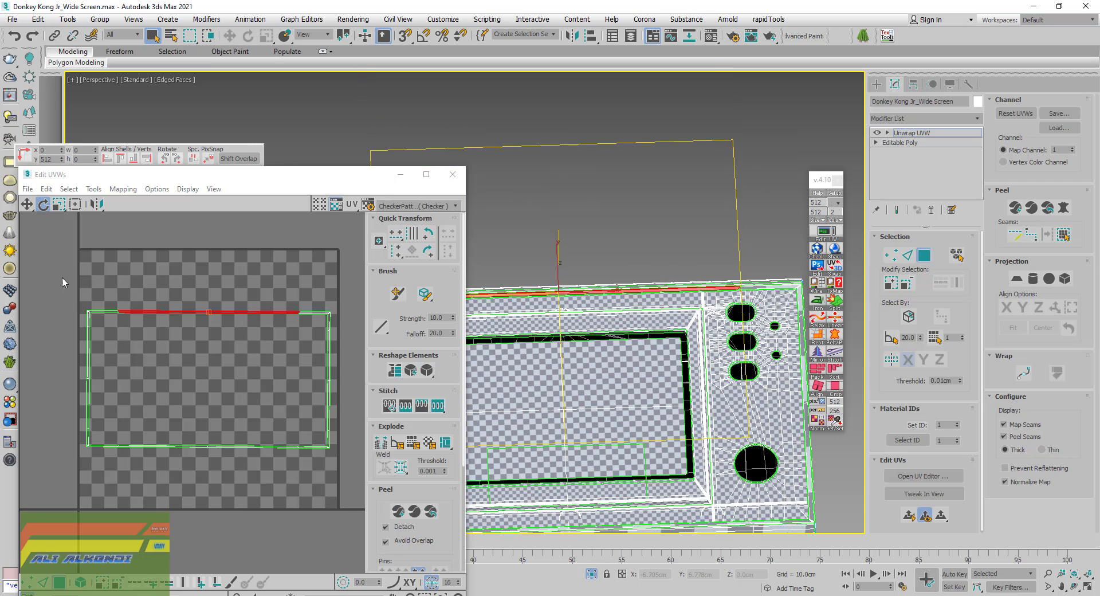
drag(61, 276, 366, 503)
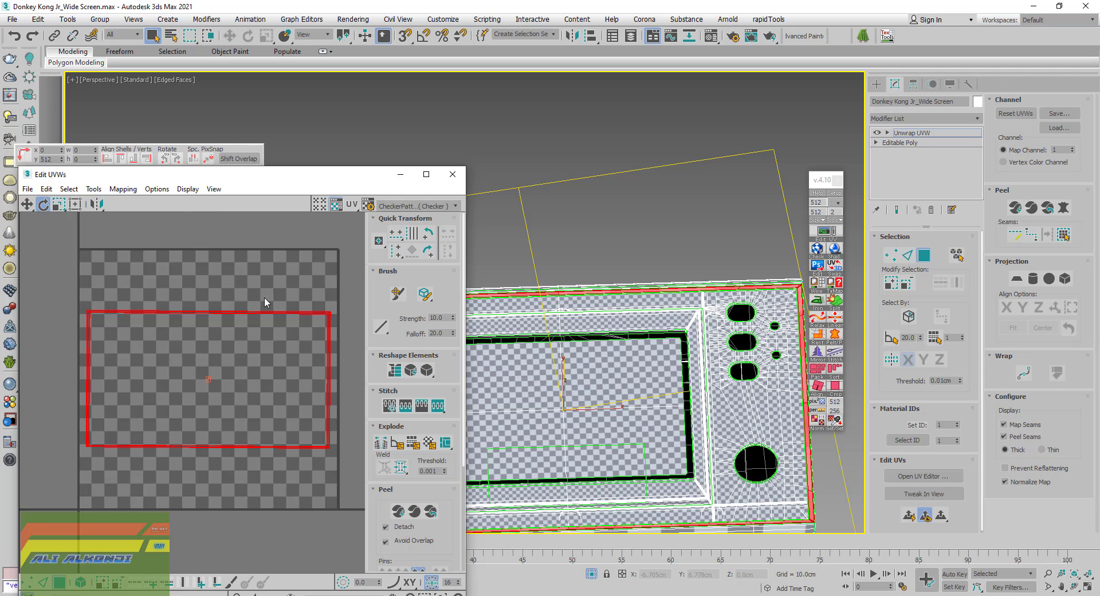
Move the large rim shell upward with Freeform so it clears the smaller shells
click(59, 204)
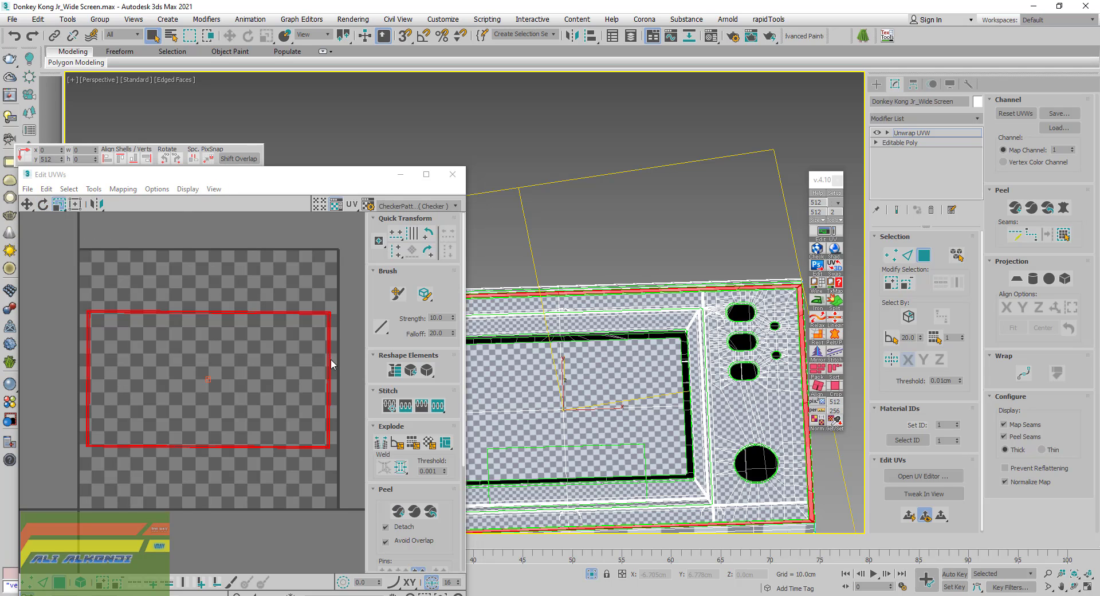
scroll(579, 290, up, 2)
scroll(585, 298, up, 2)
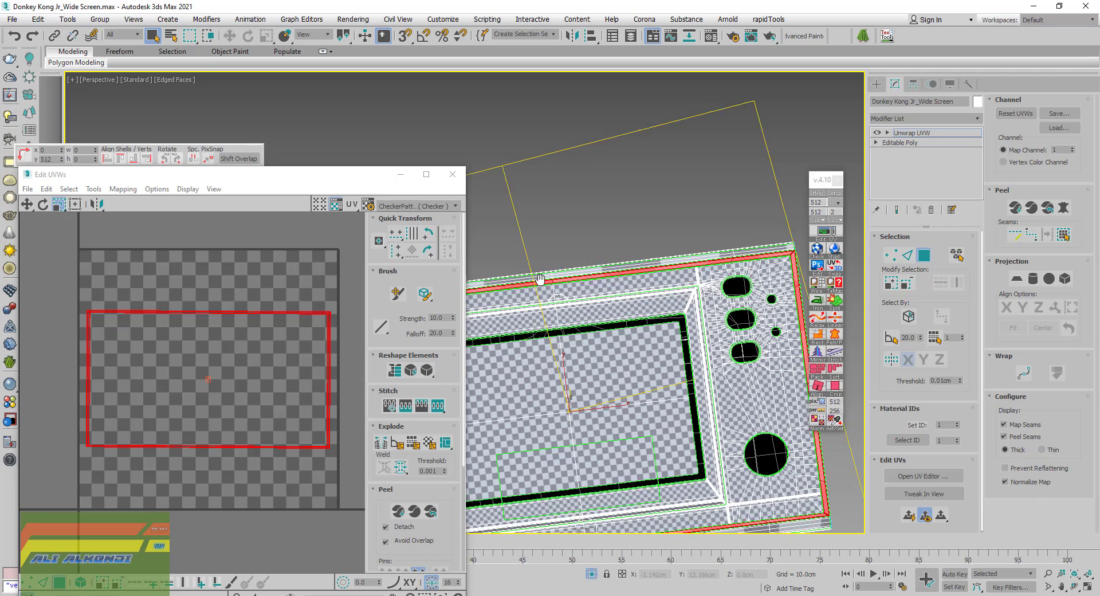
scroll(599, 313, up, 4)
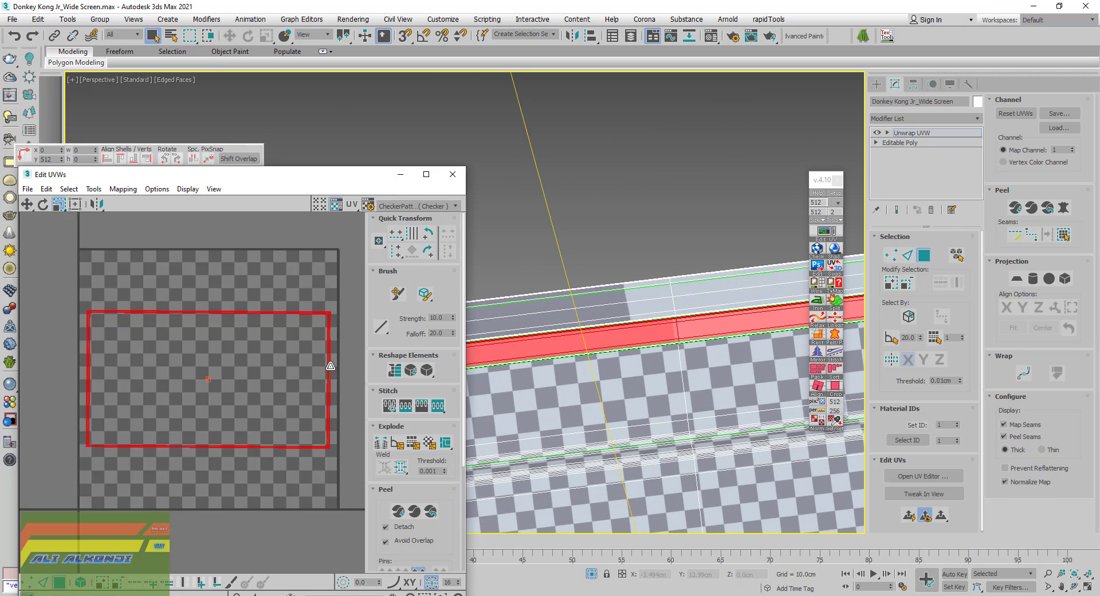
drag(332, 371, 288, 147)
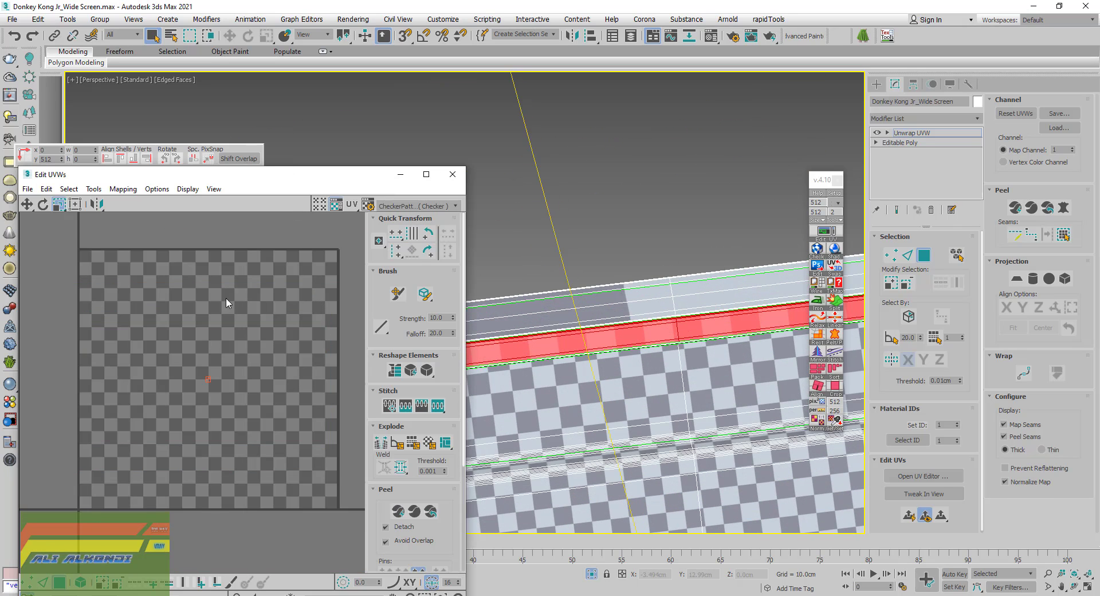
scroll(213, 412, down, 5)
scroll(212, 415, down, 4)
middle_drag(318, 413, 258, 417)
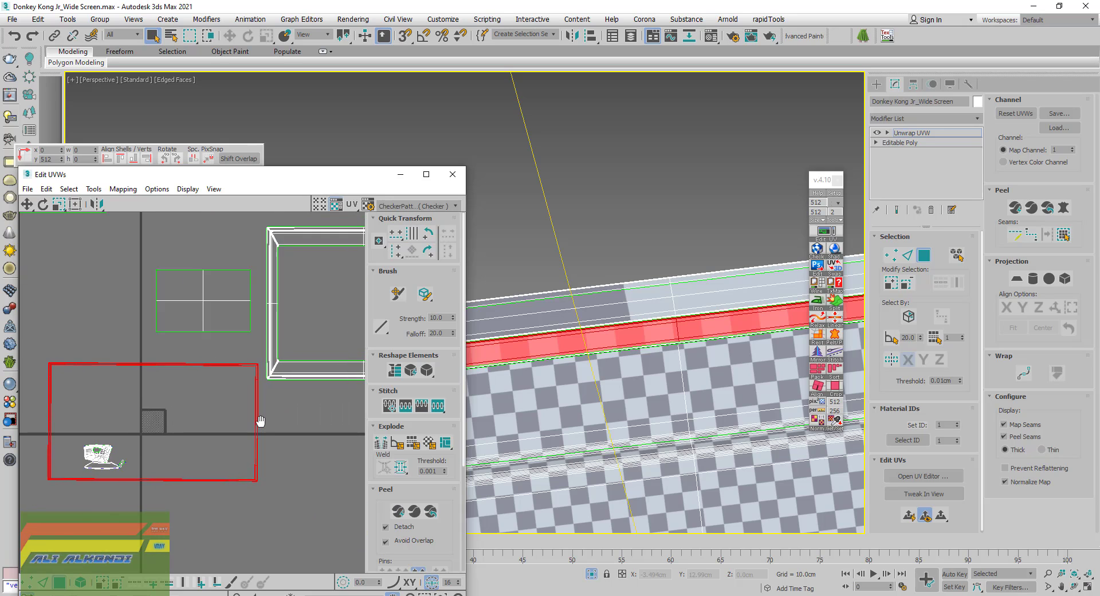
scroll(257, 417, up, 3)
drag(252, 416, 228, 326)
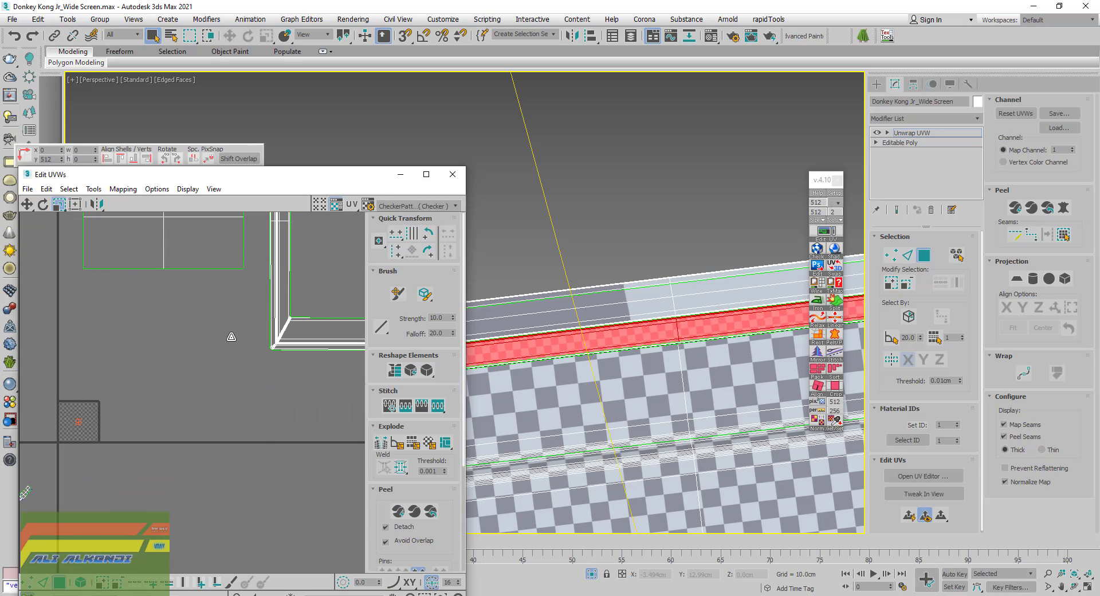
scroll(221, 403, down, 6)
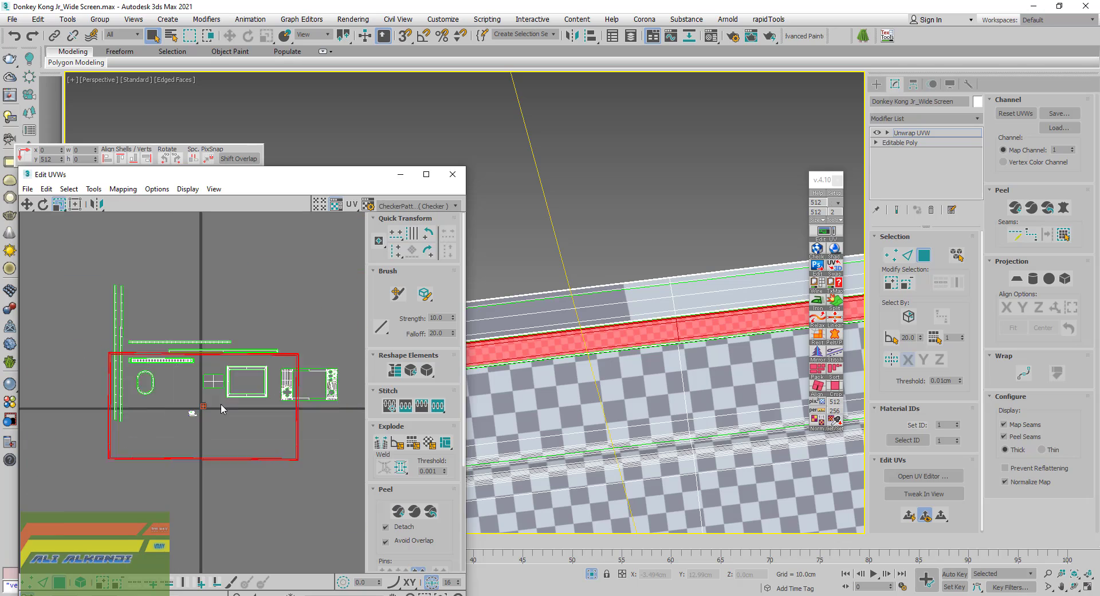
scroll(221, 403, down, 1)
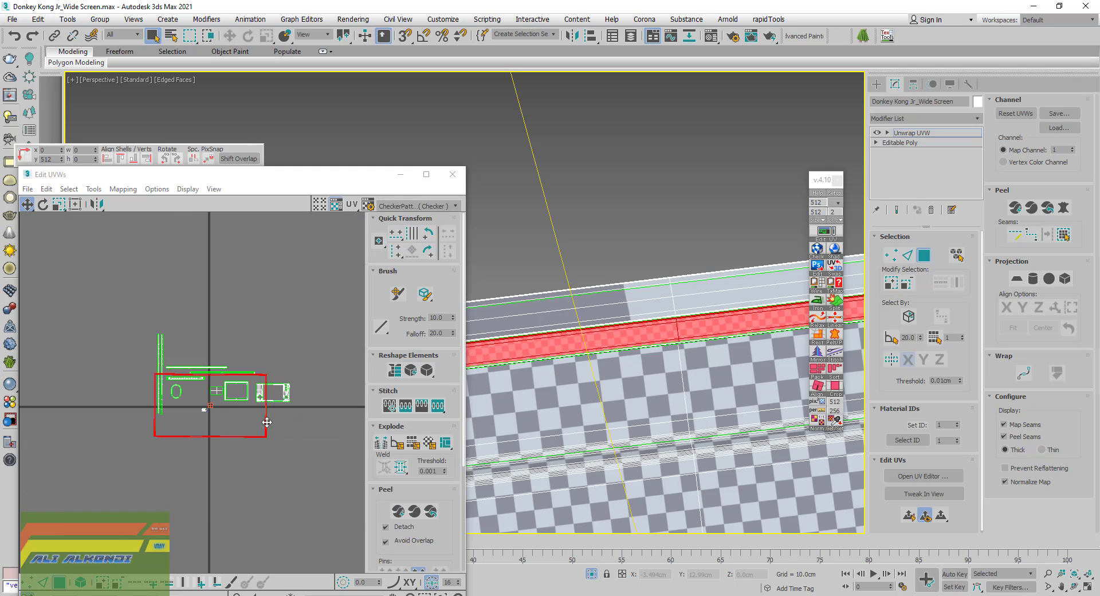
drag(266, 424, 265, 303)
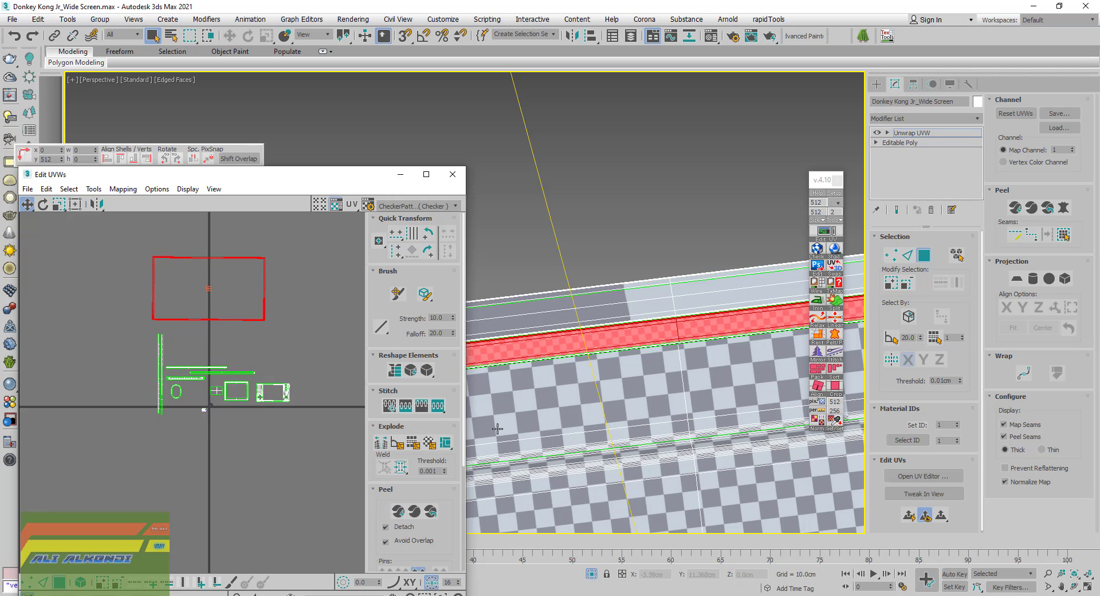
scroll(705, 372, down, 3)
scroll(610, 383, down, 3)
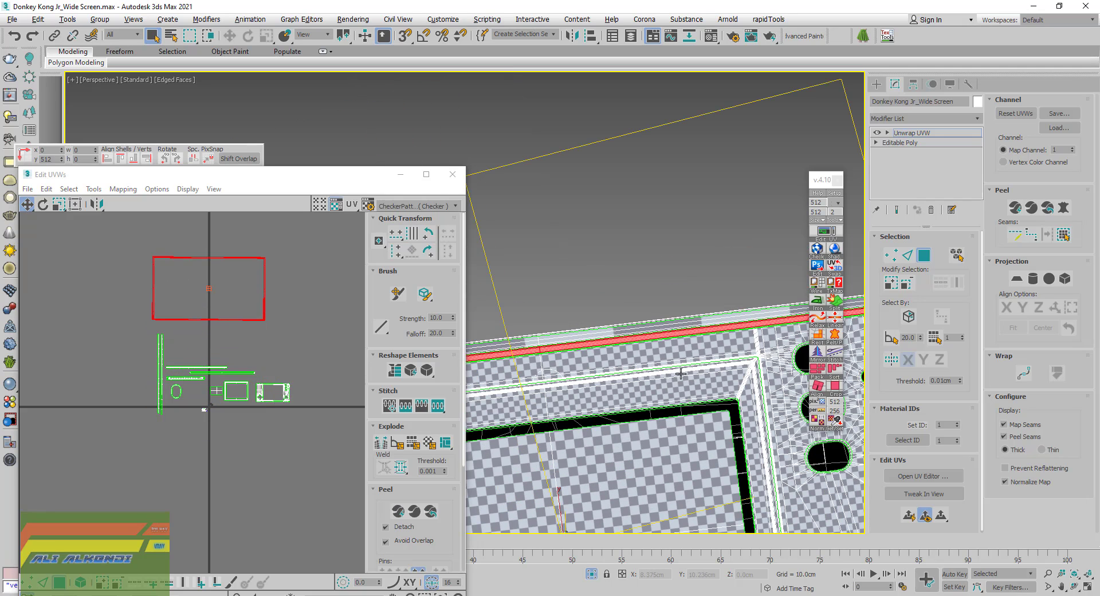
Select the thin side strip of the body and convert its border into seams
scroll(681, 373, down, 3)
mouse_move(681, 373)
alt+middle_down()
mouse_move(669, 384)
mouse_move(710, 330)
alt+middle_up()
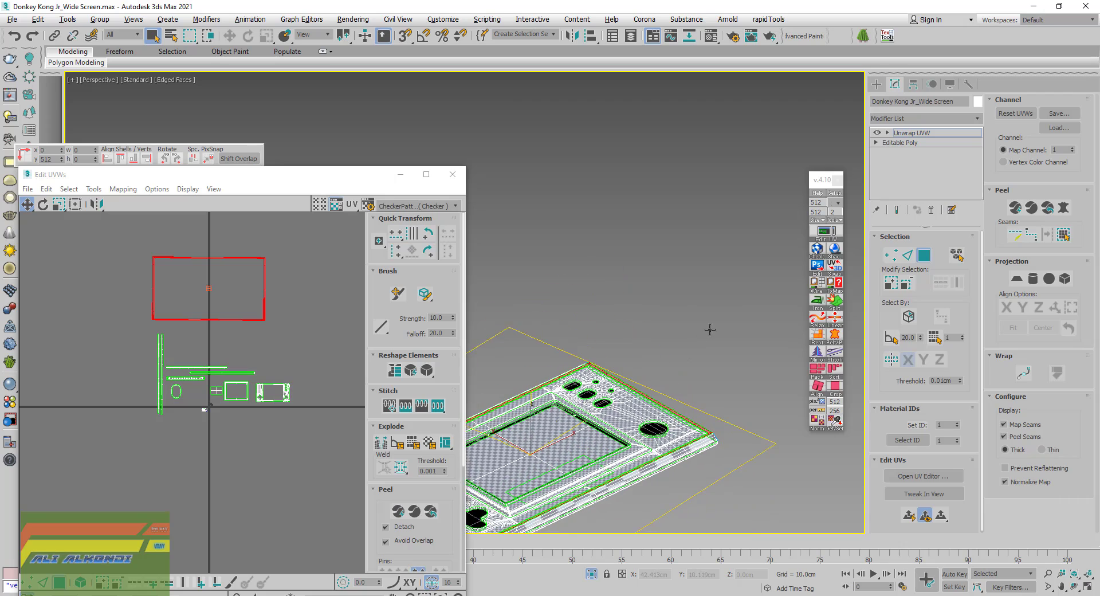
scroll(609, 381, up, 2)
scroll(608, 366, up, 2)
scroll(606, 358, up, 2)
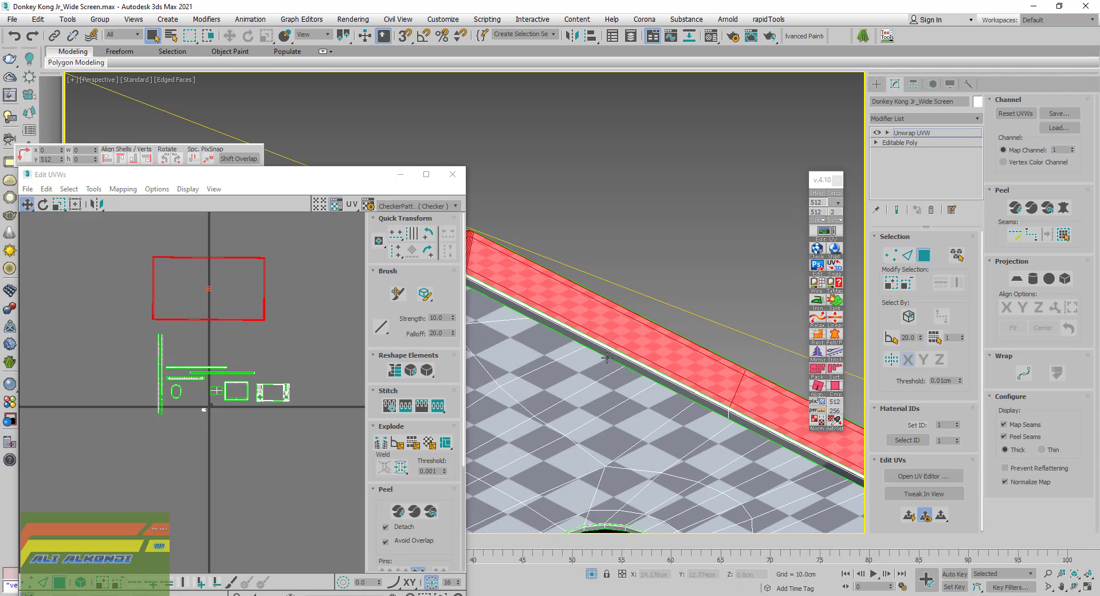
scroll(607, 358, down, 2)
click(607, 358)
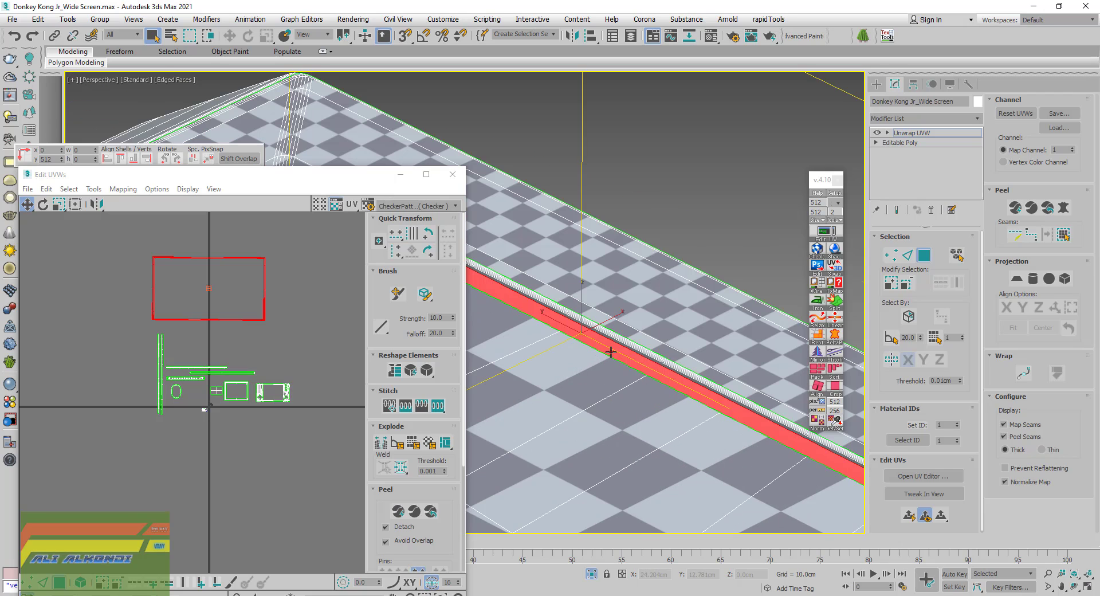
click(1066, 239)
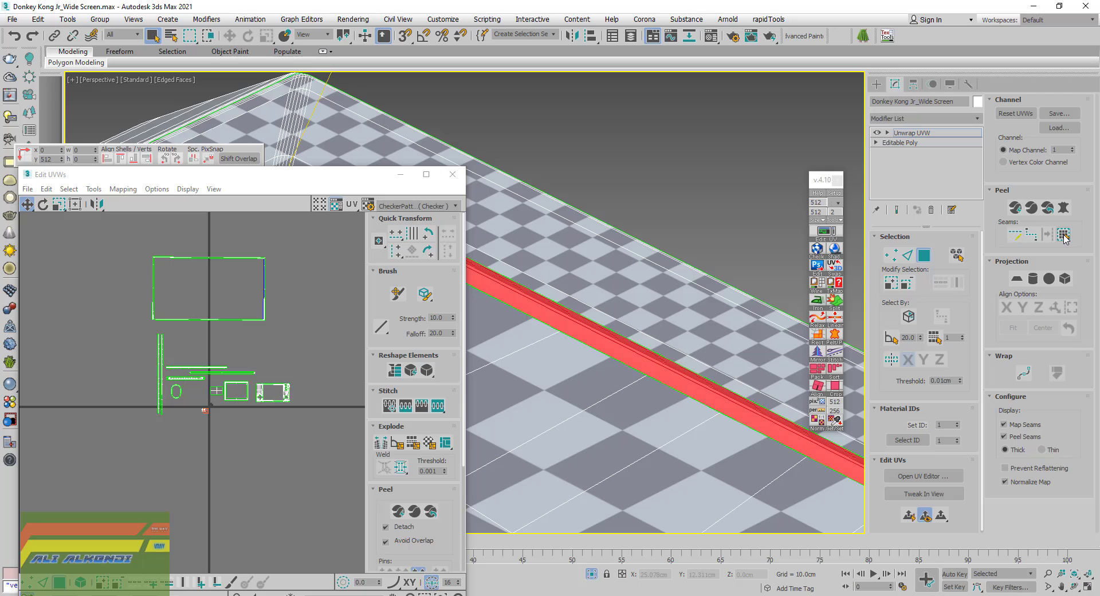
Peel the side strip into a long, straight, flat UV shell
click(821, 304)
scroll(219, 406, up, 2)
scroll(217, 404, up, 3)
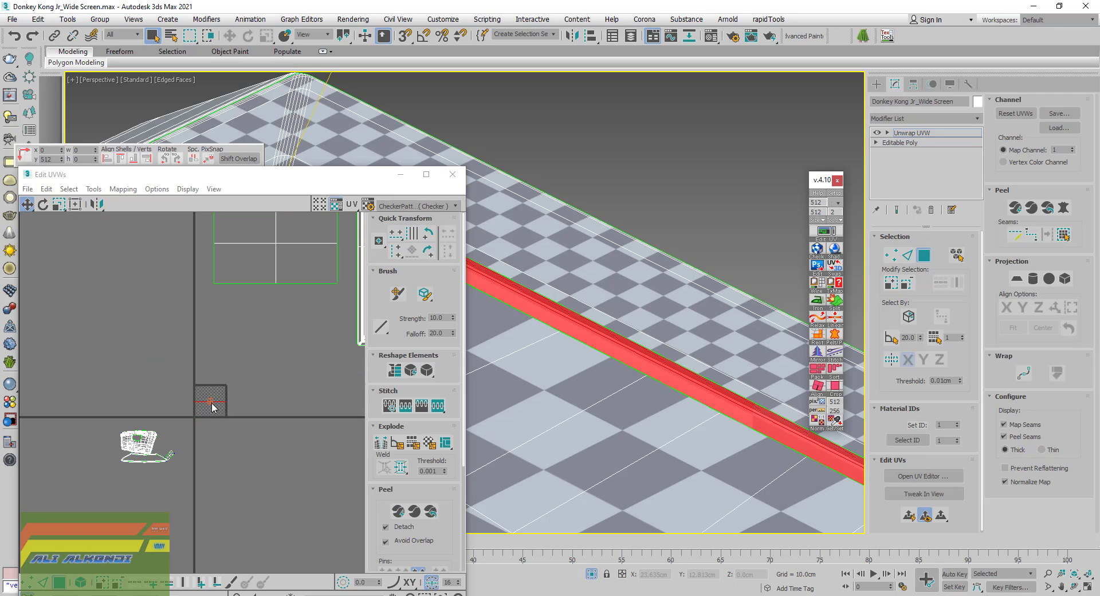
scroll(216, 407, up, 3)
scroll(214, 408, up, 3)
Select the next side strip of the body, grow the selection and flatten its UVs
scroll(609, 305, down, 6)
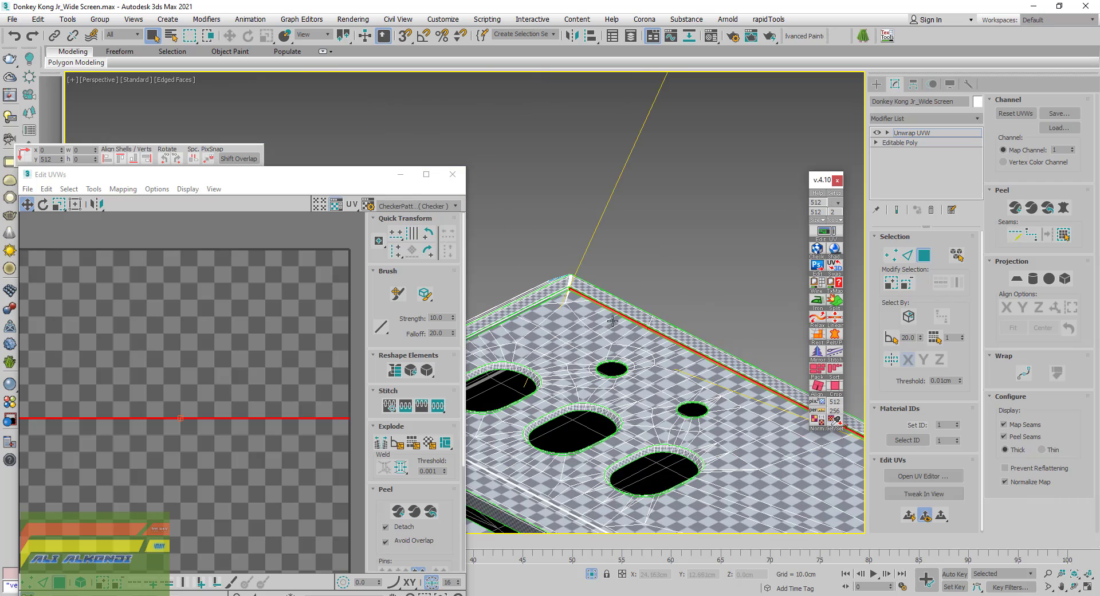
alt+middle_drag(609, 306, 566, 286)
scroll(565, 285, up, 1)
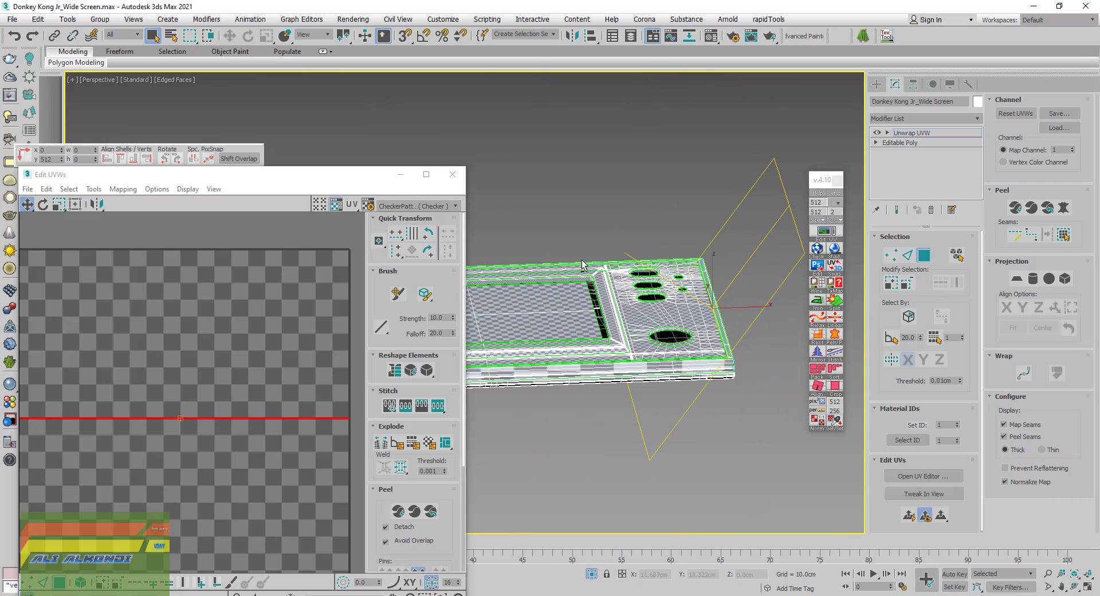
scroll(584, 267, up, 4)
scroll(655, 293, up, 3)
click(635, 280)
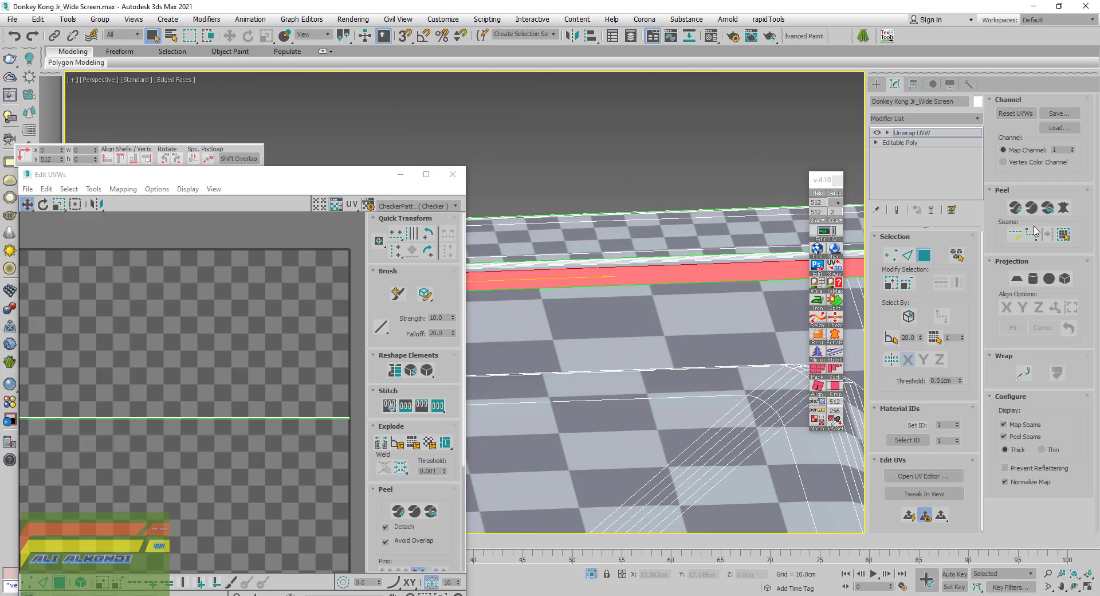
click(1063, 235)
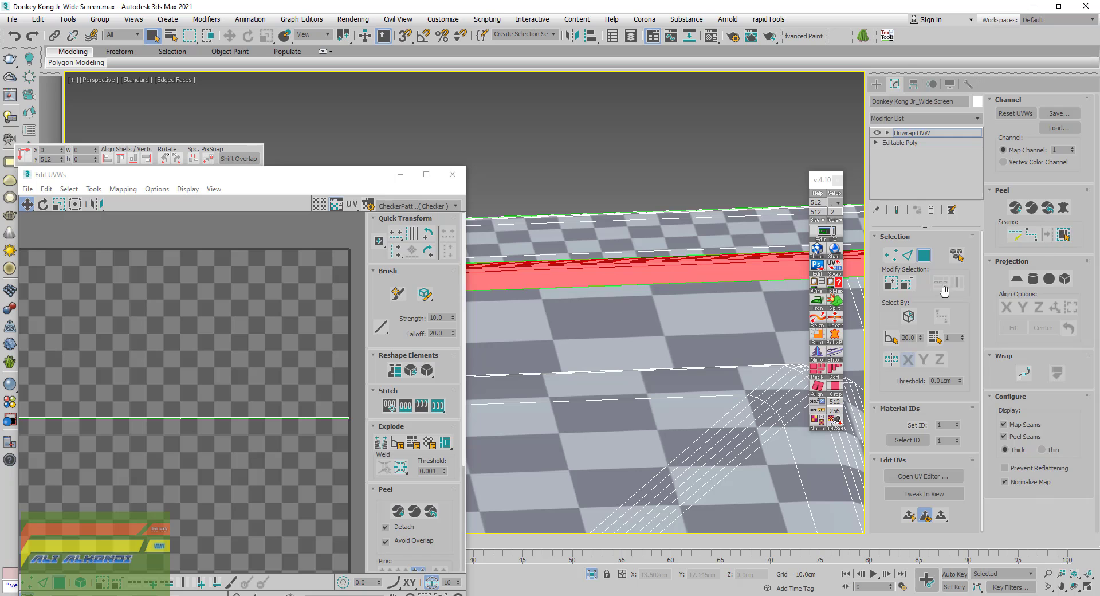
click(818, 307)
Select another side strip and grow the selection out to its seams
scroll(584, 330, down, 4)
scroll(584, 330, down, 5)
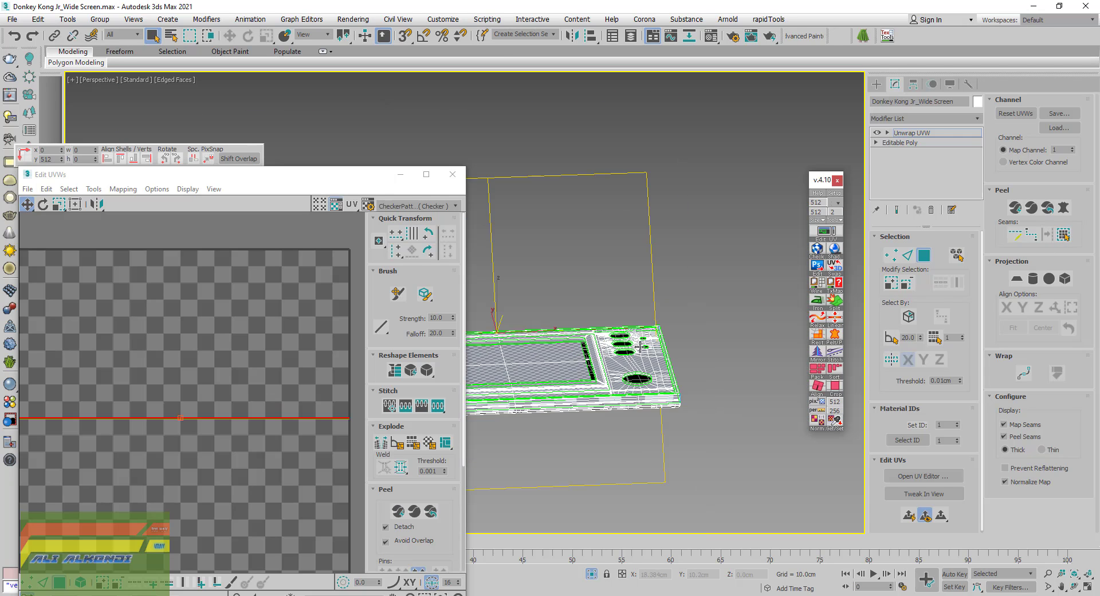
mouse_move(587, 338)
alt+middle_down()
mouse_move(504, 370)
mouse_move(553, 297)
mouse_move(747, 315)
alt+middle_up()
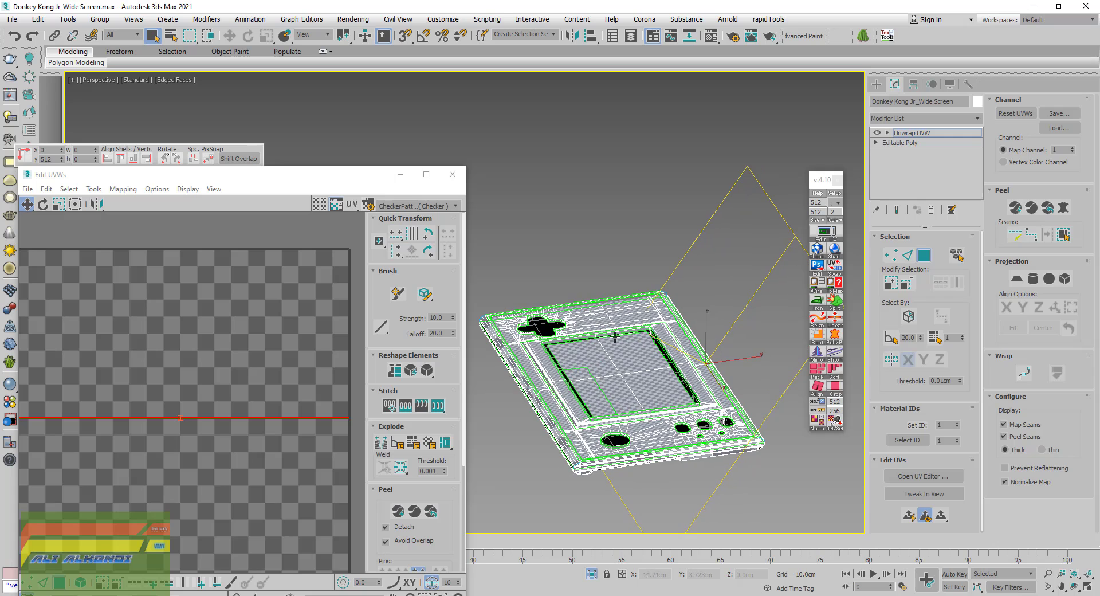
scroll(602, 303, up, 5)
scroll(593, 330, up, 3)
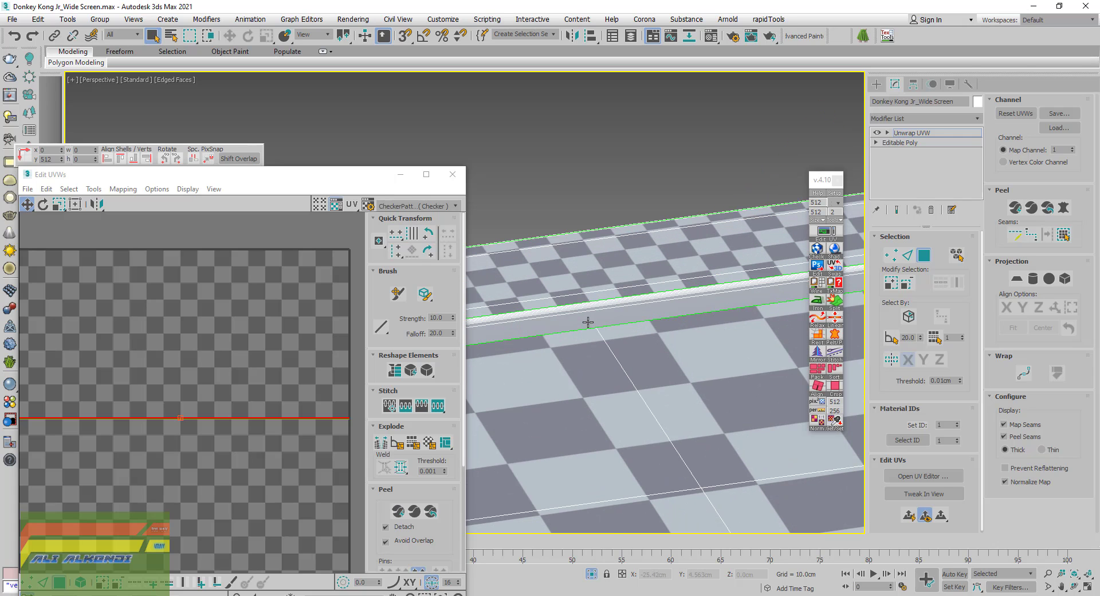
click(598, 321)
click(1064, 236)
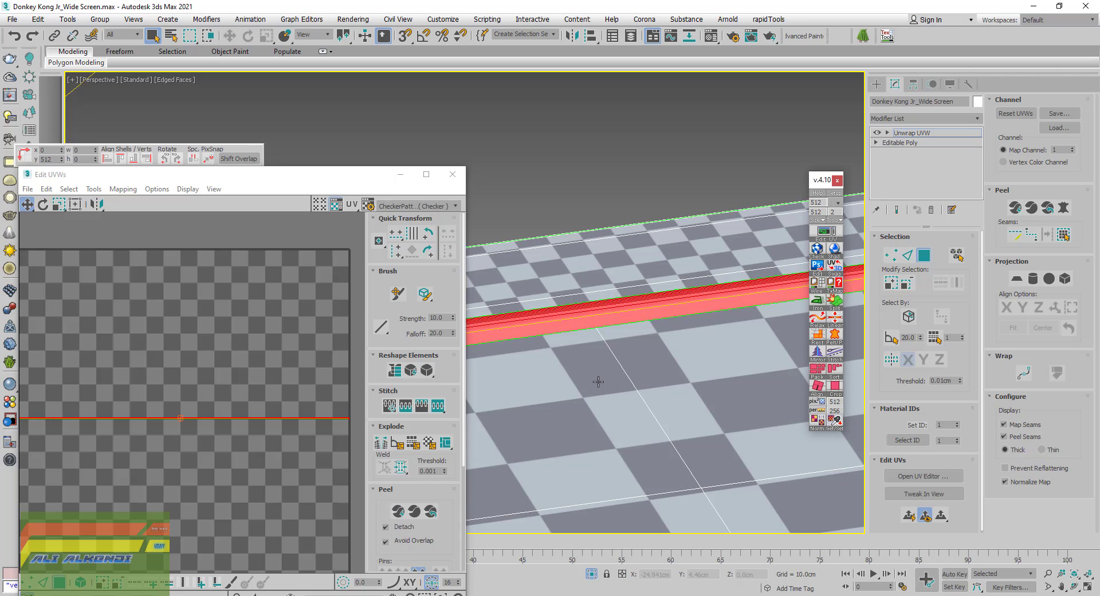
Select the band along the screen frame, grow it and straighten its UVs into a line
scroll(598, 382, down, 3)
scroll(599, 383, down, 3)
scroll(639, 454, down, 2)
alt+middle_drag(639, 454, 582, 411)
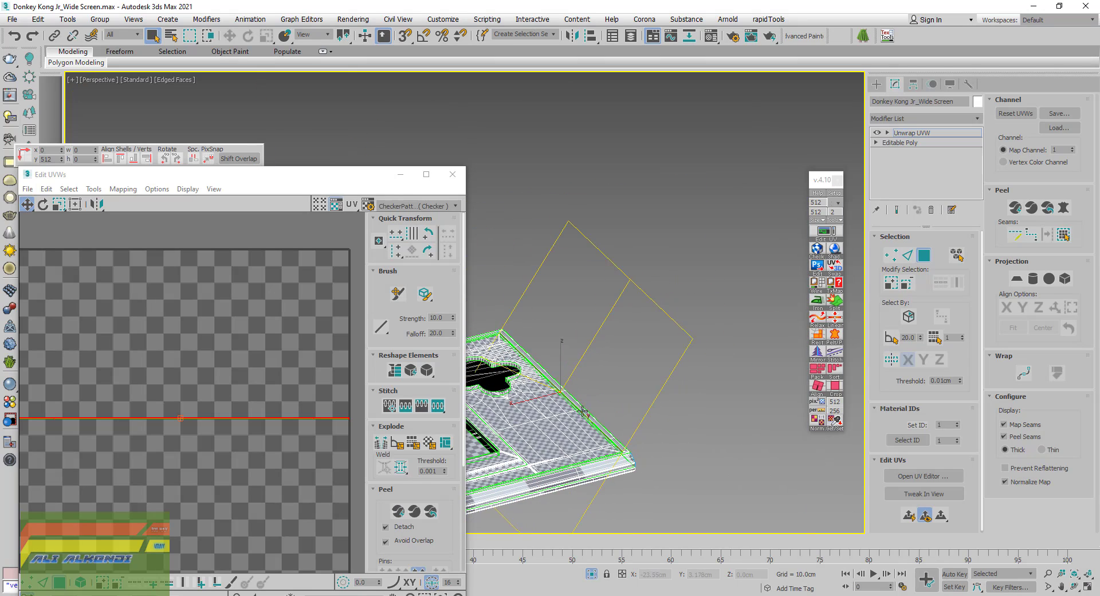
alt+middle_drag(500, 339, 705, 338)
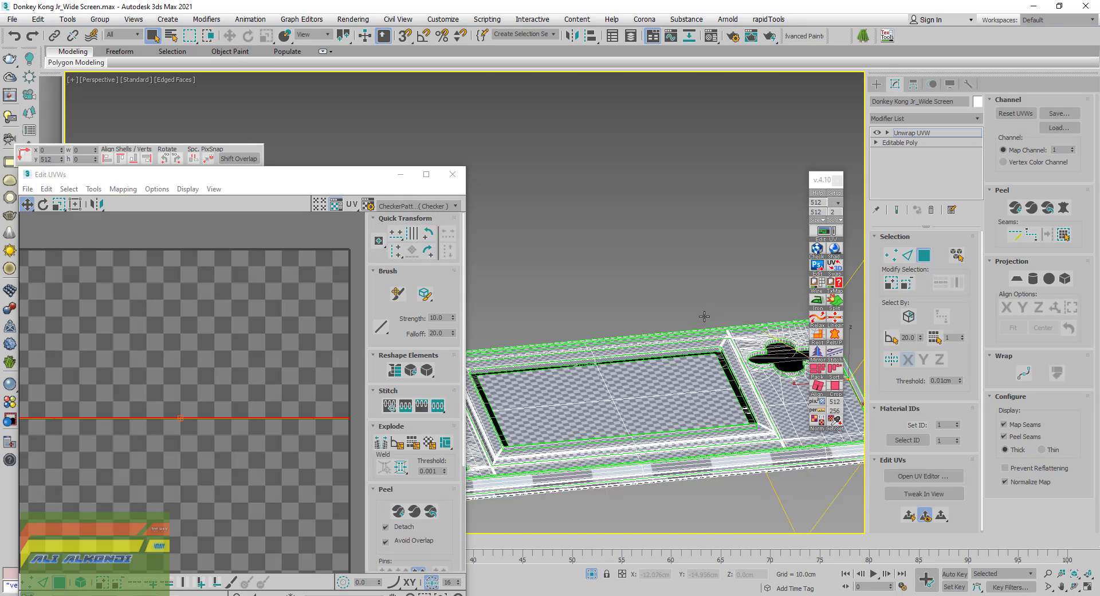
scroll(704, 338, up, 3)
scroll(703, 378, up, 2)
scroll(701, 385, up, 2)
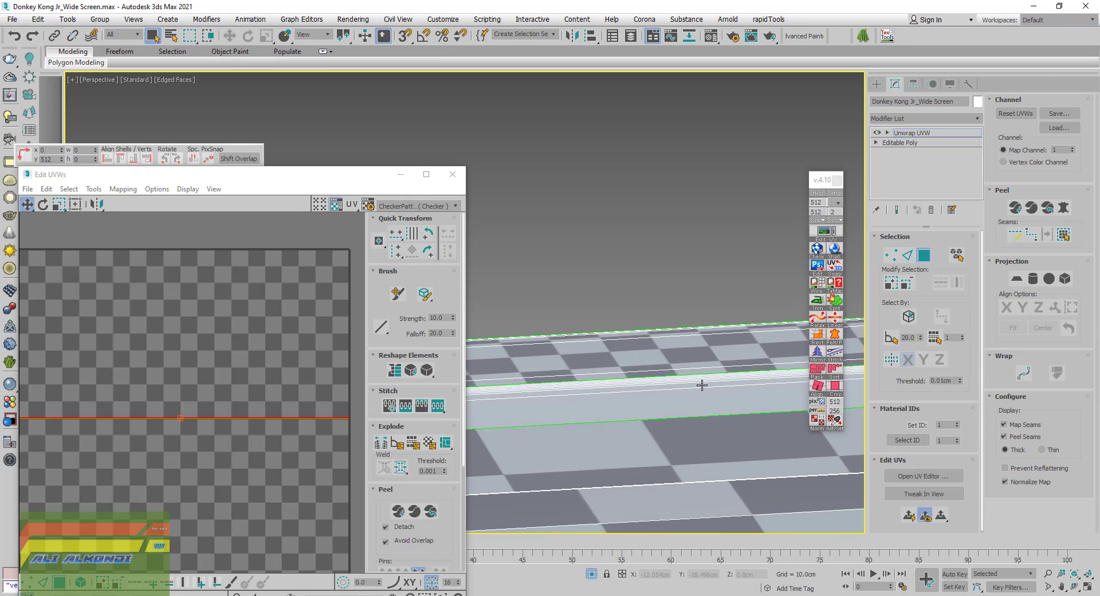
click(702, 397)
click(1064, 235)
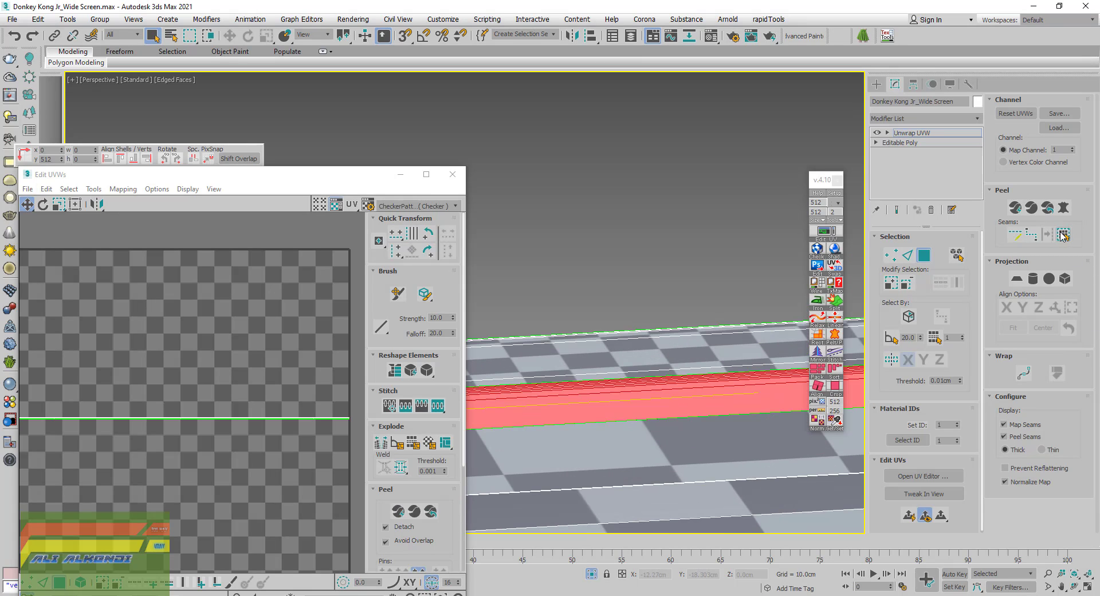
click(829, 321)
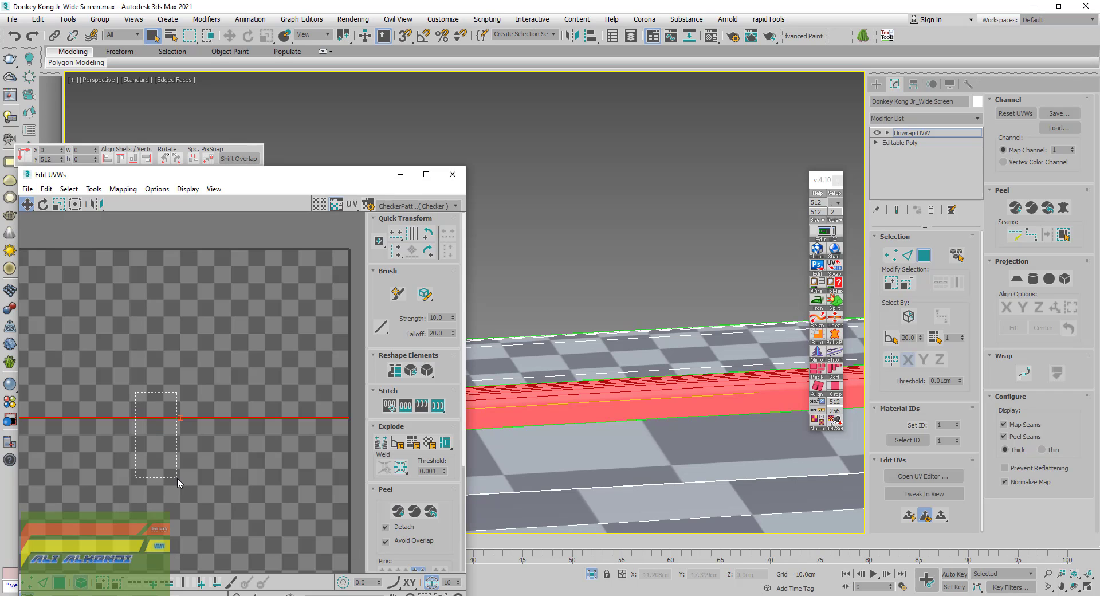
scroll(600, 423, down, 5)
scroll(600, 422, down, 3)
scroll(600, 422, down, 3)
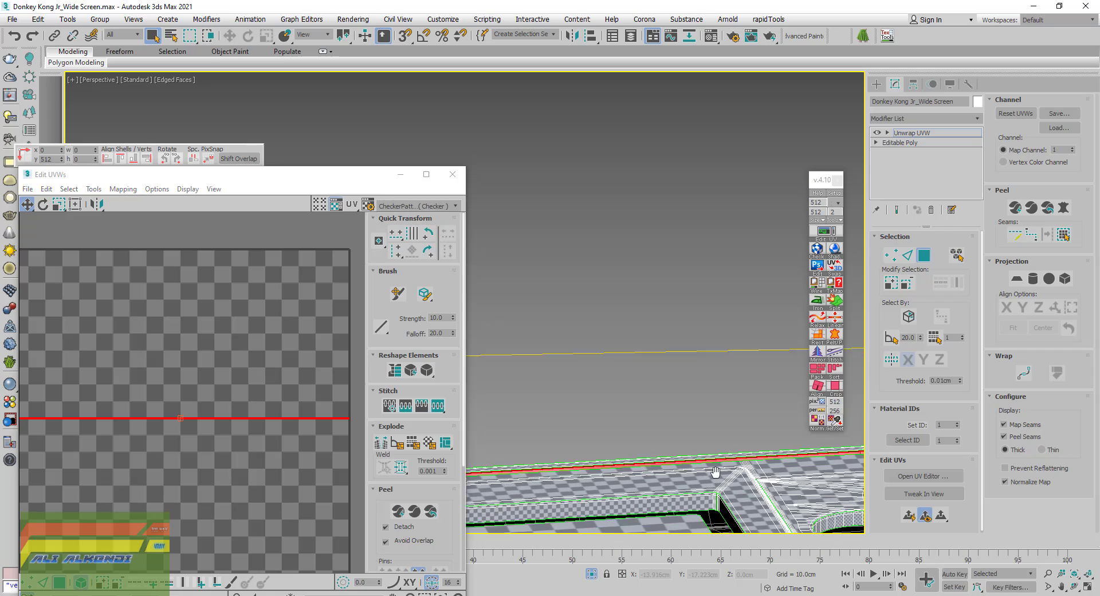
scroll(600, 422, down, 3)
alt+middle_drag(600, 422, 644, 465)
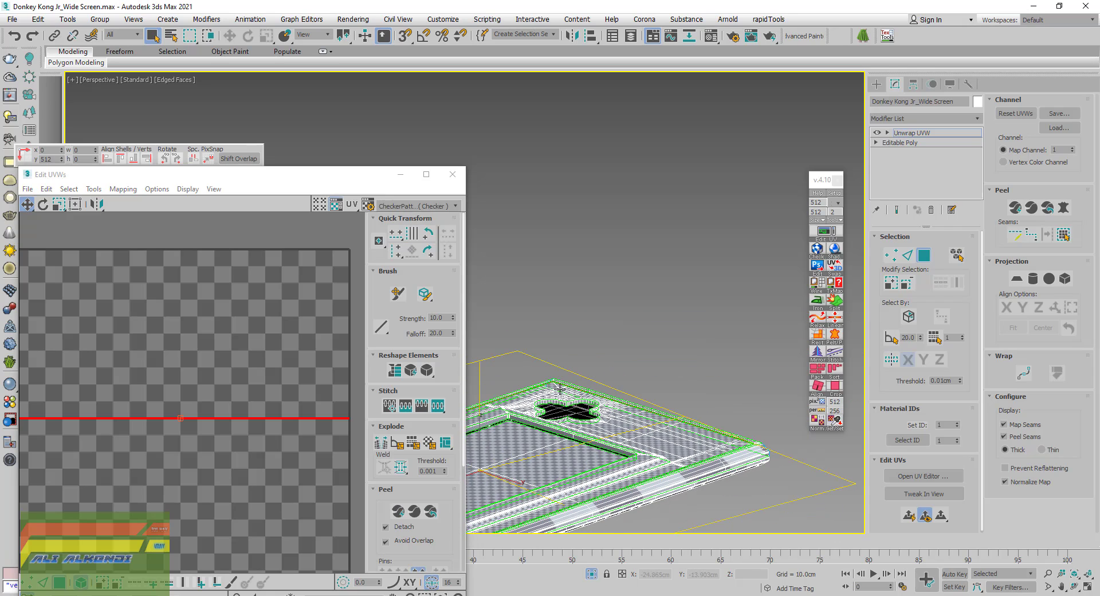
scroll(560, 389, up, 3)
scroll(536, 383, up, 3)
scroll(630, 363, up, 2)
scroll(632, 362, up, 3)
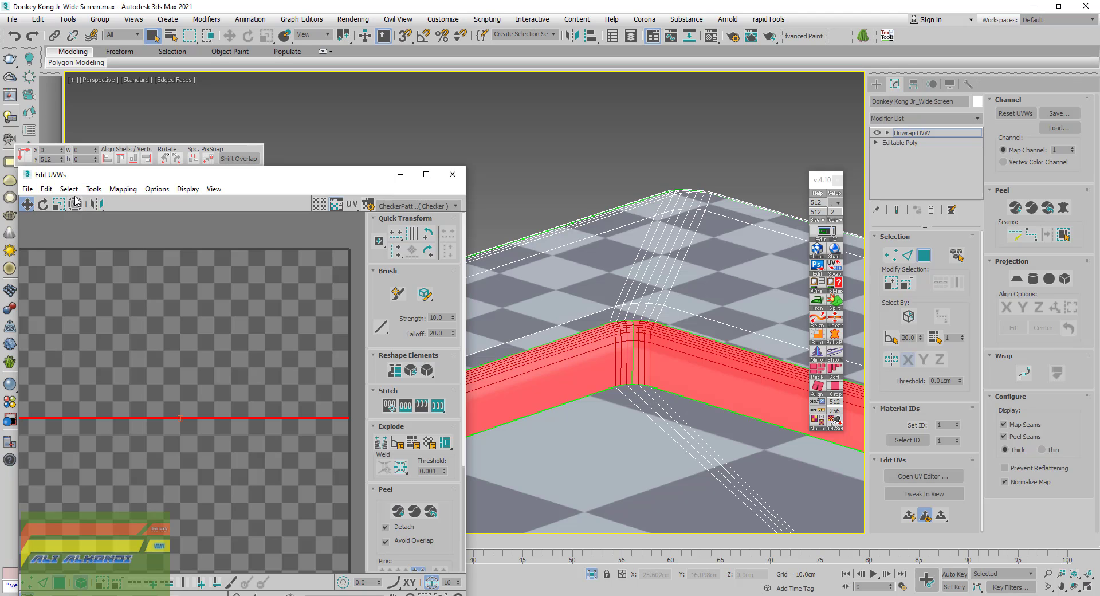
Scale the straightened side strip's UVs in Freeform mode until it is much taller
click(58, 204)
drag(179, 418, 195, 392)
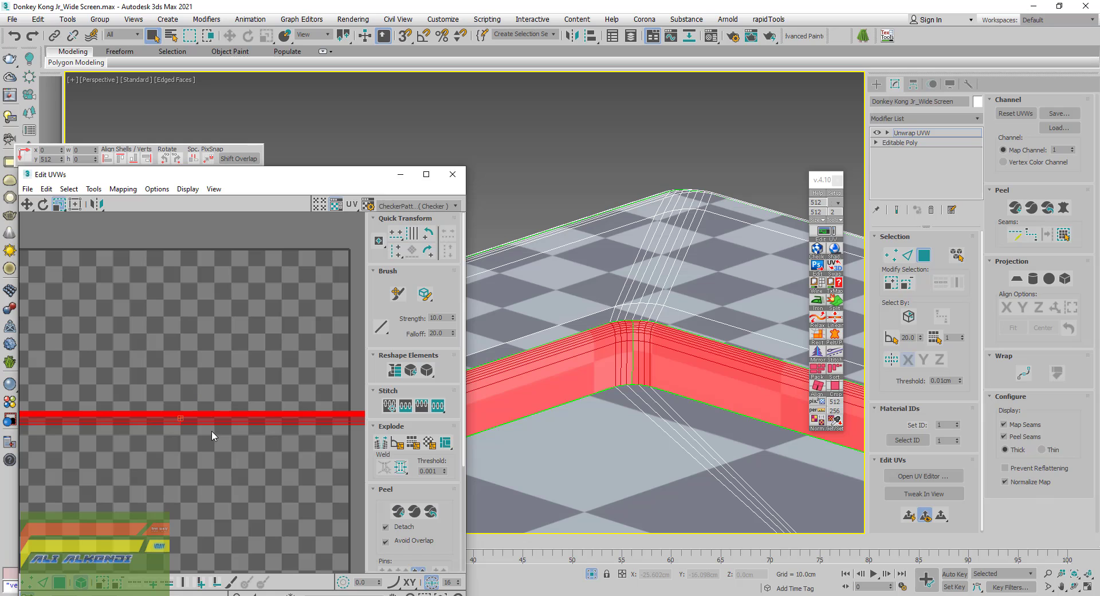
drag(208, 417, 175, 226)
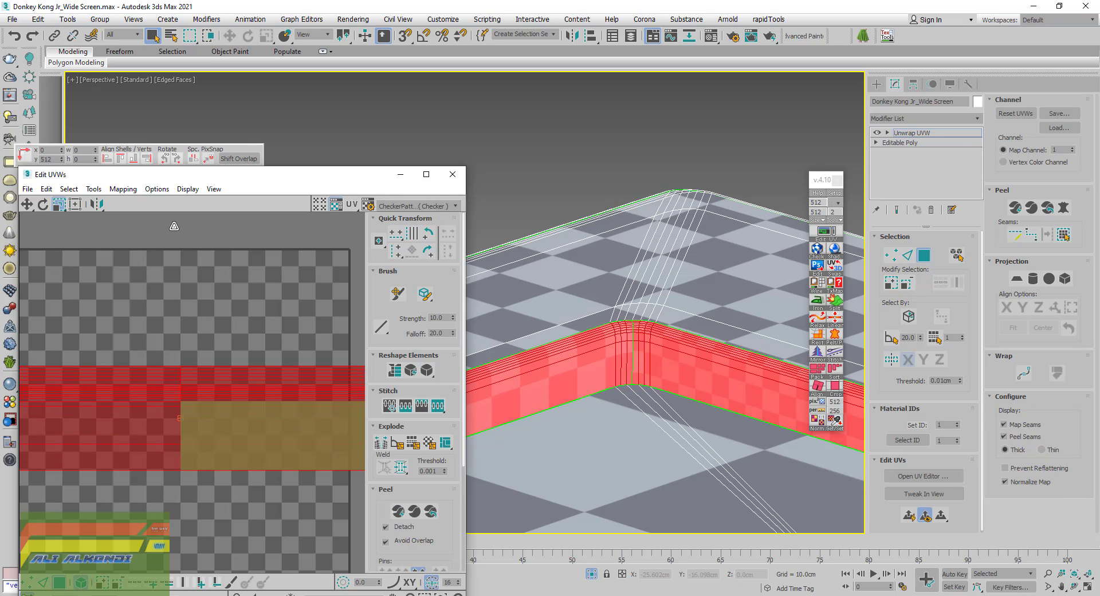
mouse_move(214, 439)
mouse_down()
mouse_move(188, 357)
mouse_move(200, 393)
mouse_move(191, 373)
mouse_up()
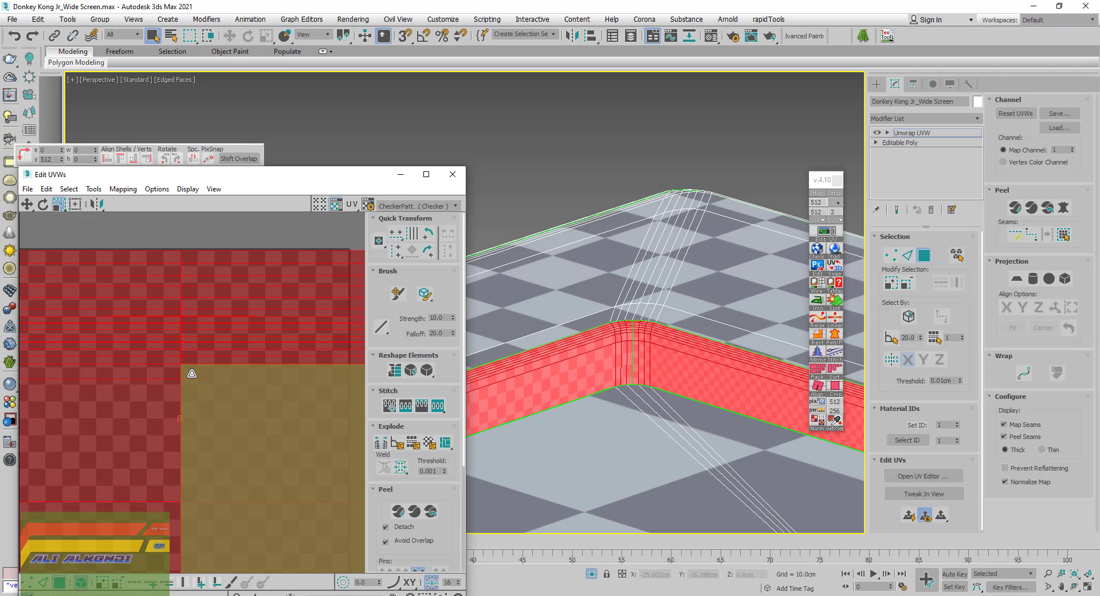
Move the side strip up to the top of the UV space, above the rim shell
scroll(183, 366, down, 3)
scroll(179, 361, down, 3)
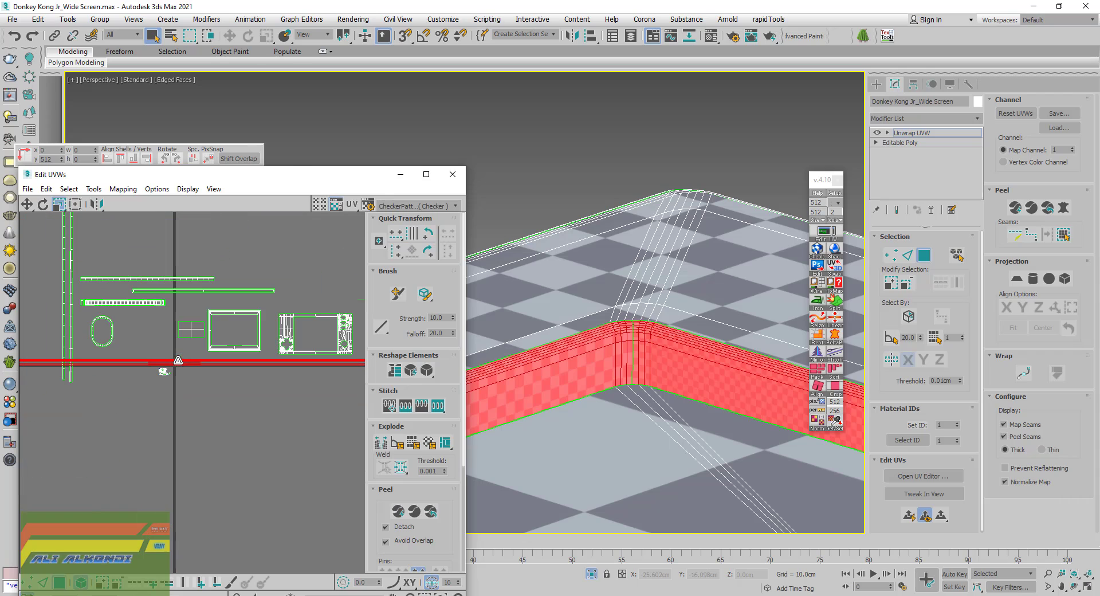
click(27, 205)
scroll(198, 432, down, 2)
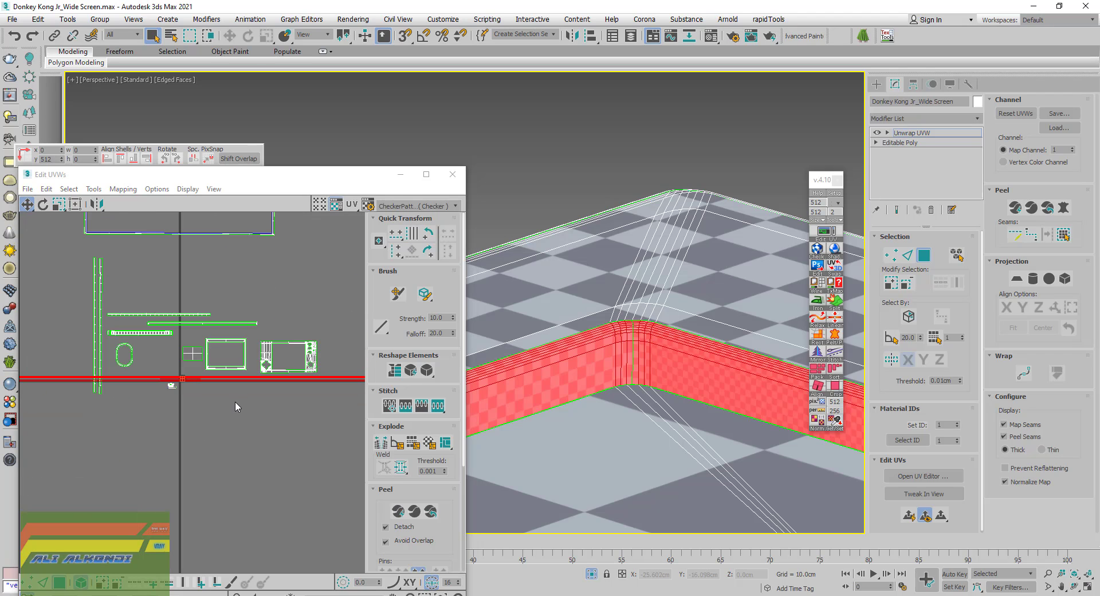
scroll(234, 401, down, 2)
drag(197, 392, 198, 225)
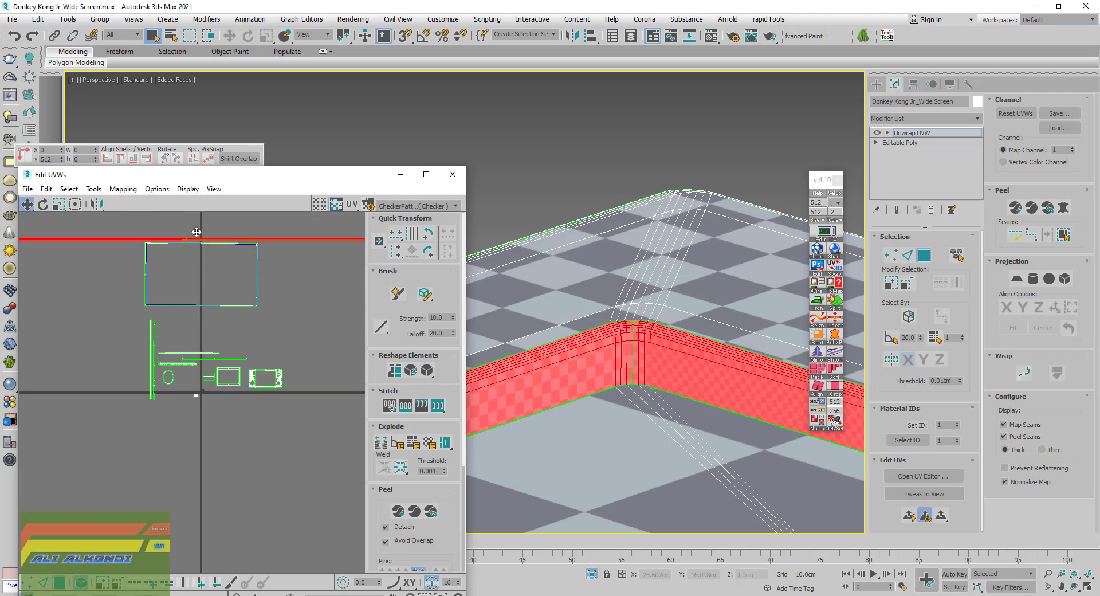
scroll(658, 391, down, 5)
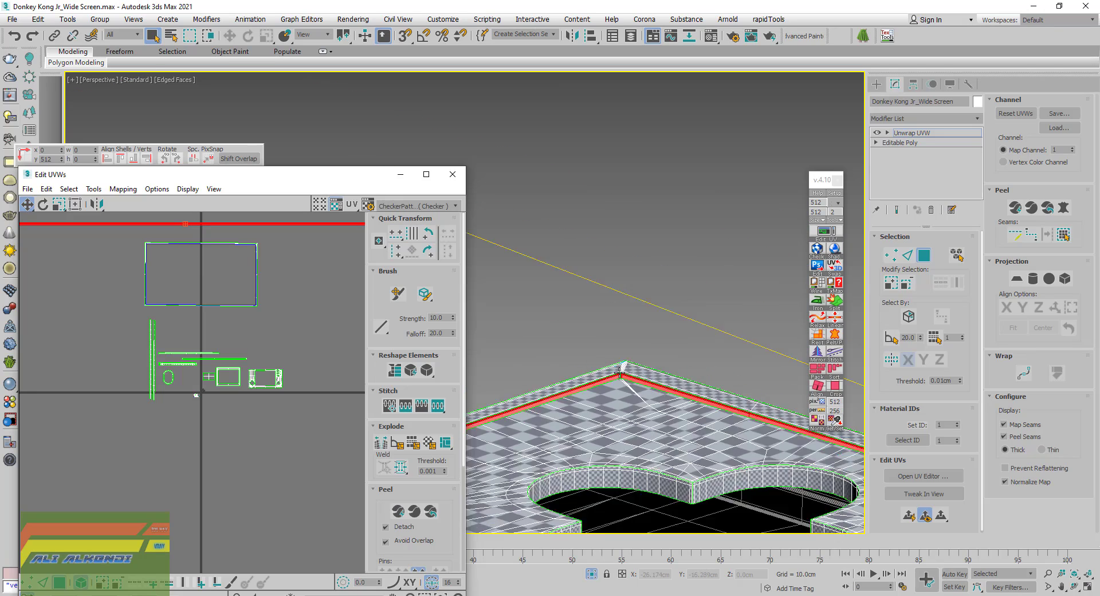
scroll(622, 372, down, 5)
mouse_move(676, 434)
alt+middle_down()
mouse_move(705, 449)
mouse_move(747, 448)
alt+middle_up()
alt+middle_drag(713, 511, 676, 482)
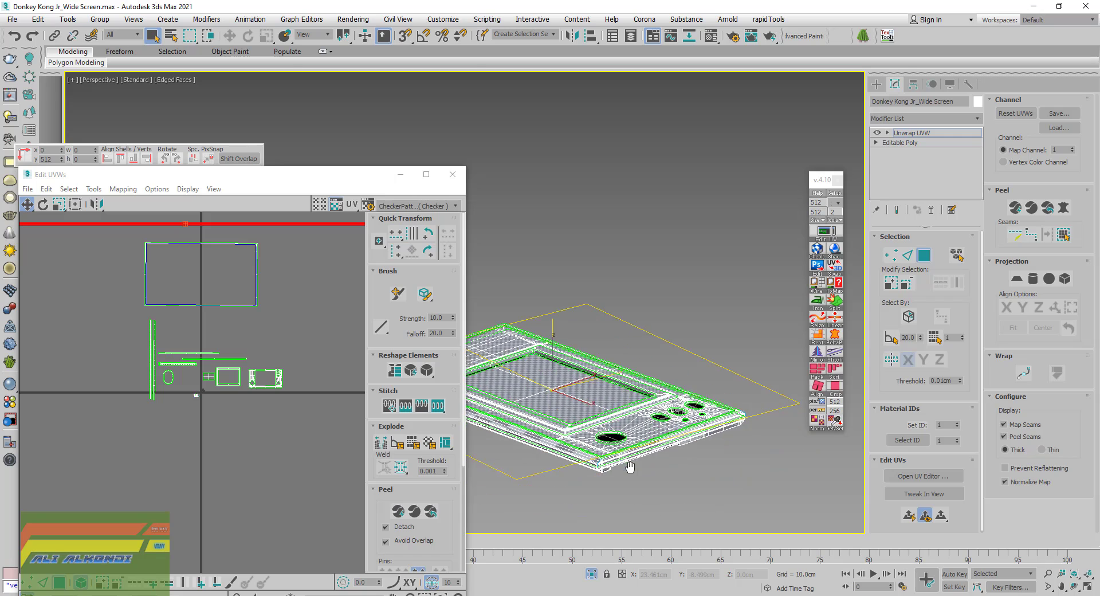
Select a face on the body's side strip and grow the selection along the strip
scroll(630, 445, up, 5)
click(654, 410)
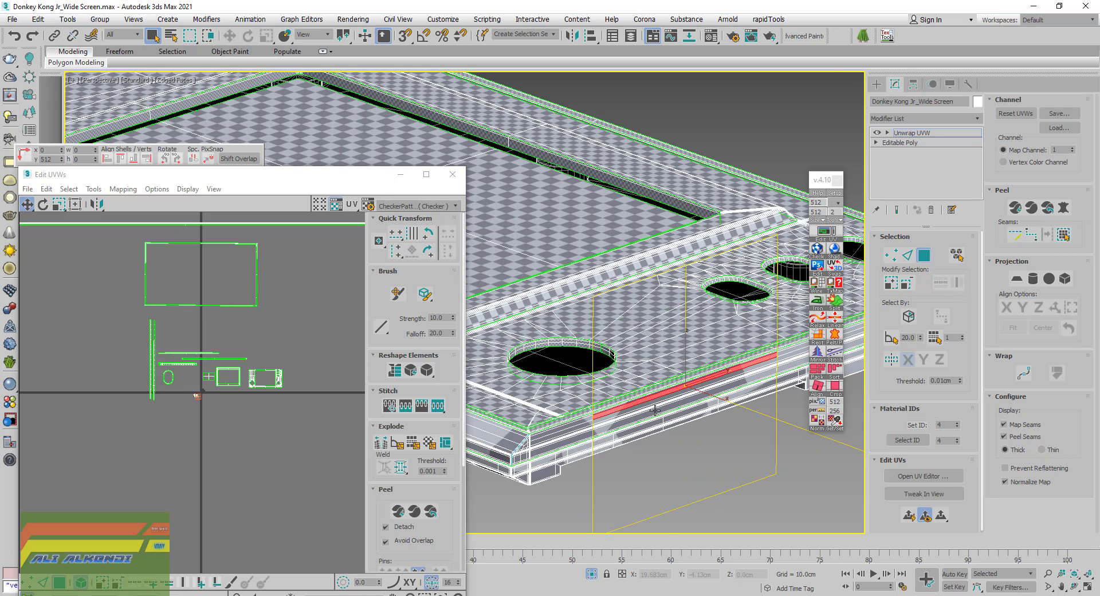
click(1067, 237)
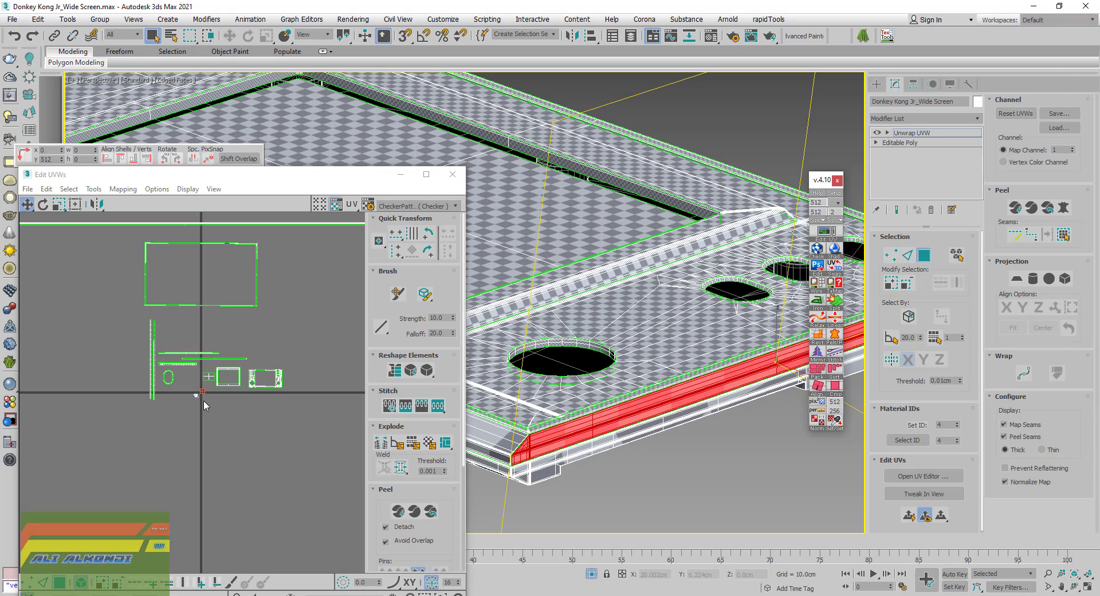
scroll(198, 381, up, 3)
scroll(203, 381, up, 3)
scroll(205, 388, up, 3)
scroll(205, 388, up, 2)
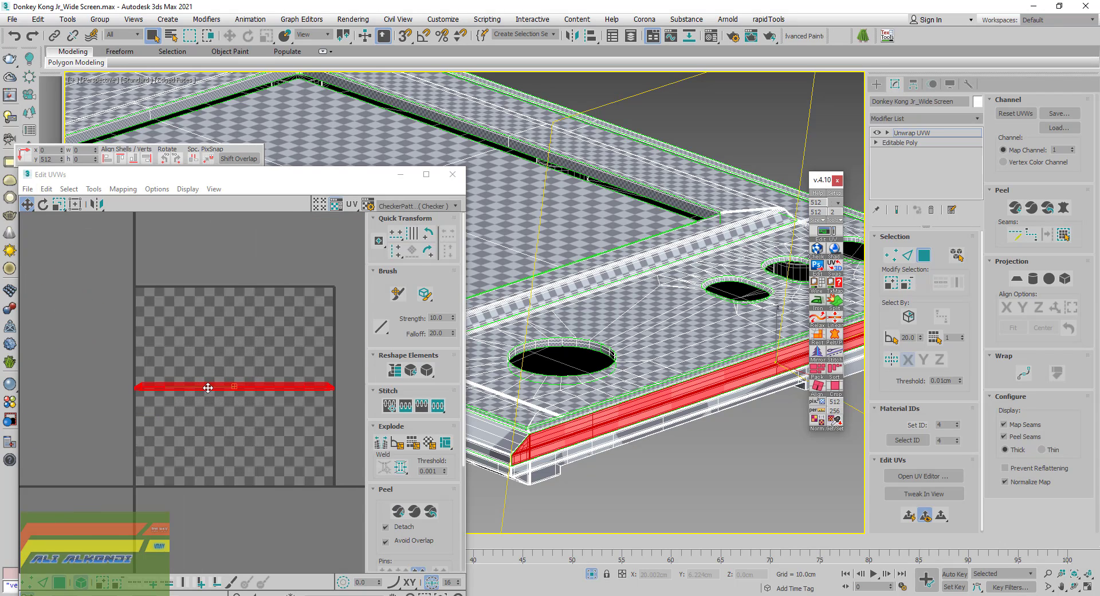
scroll(206, 385, up, 2)
scroll(693, 408, down, 5)
alt+middle_drag(537, 390, 677, 423)
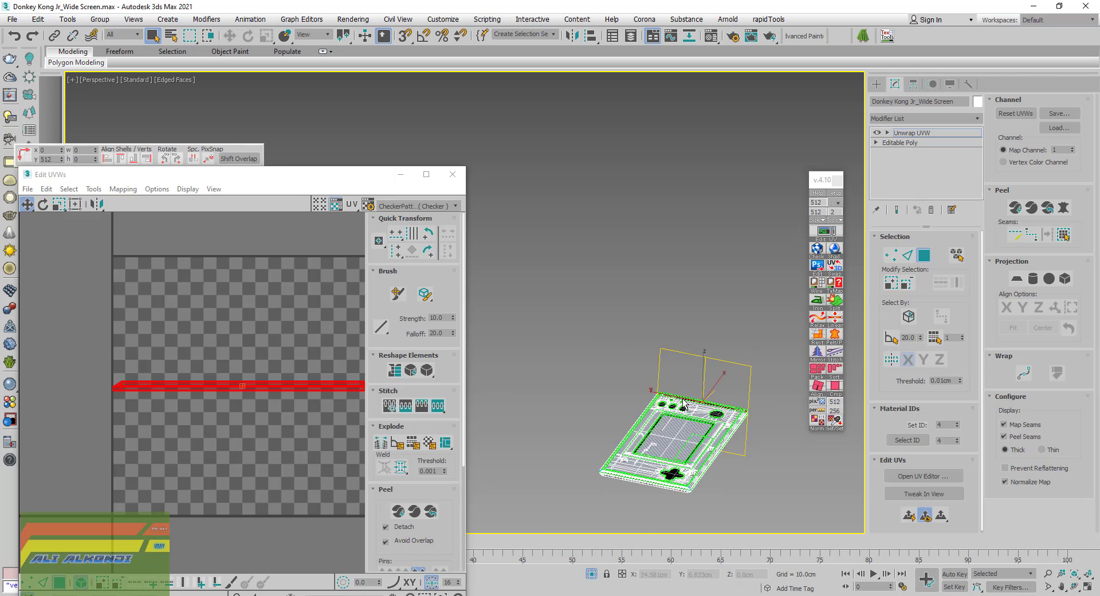
scroll(642, 419, up, 5)
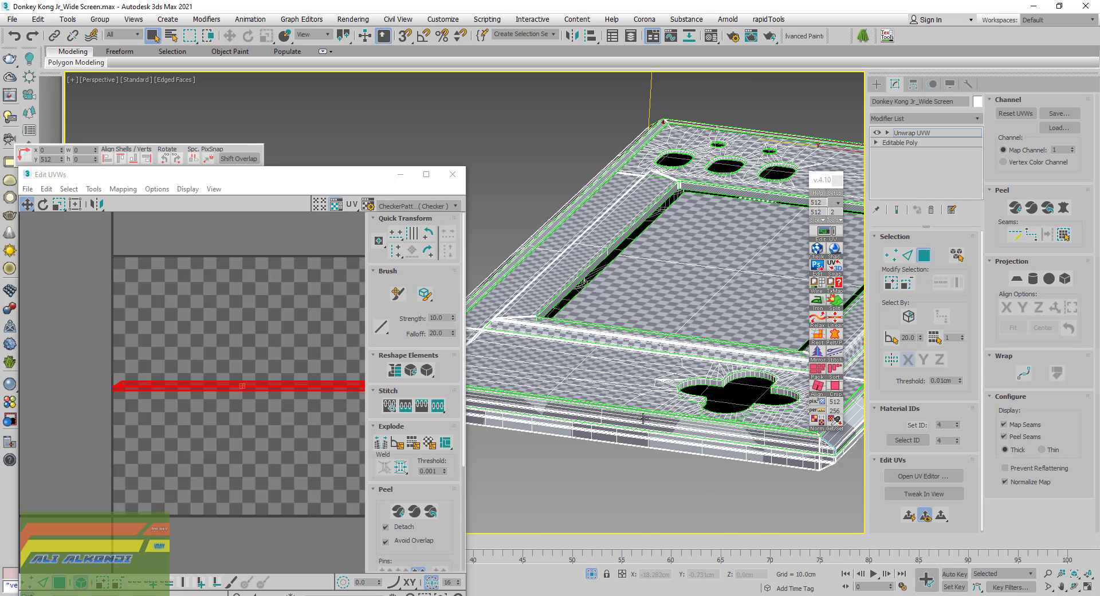
scroll(636, 441, up, 3)
Select the lower side band's faces and explode its UVs into a separate shell
click(629, 399)
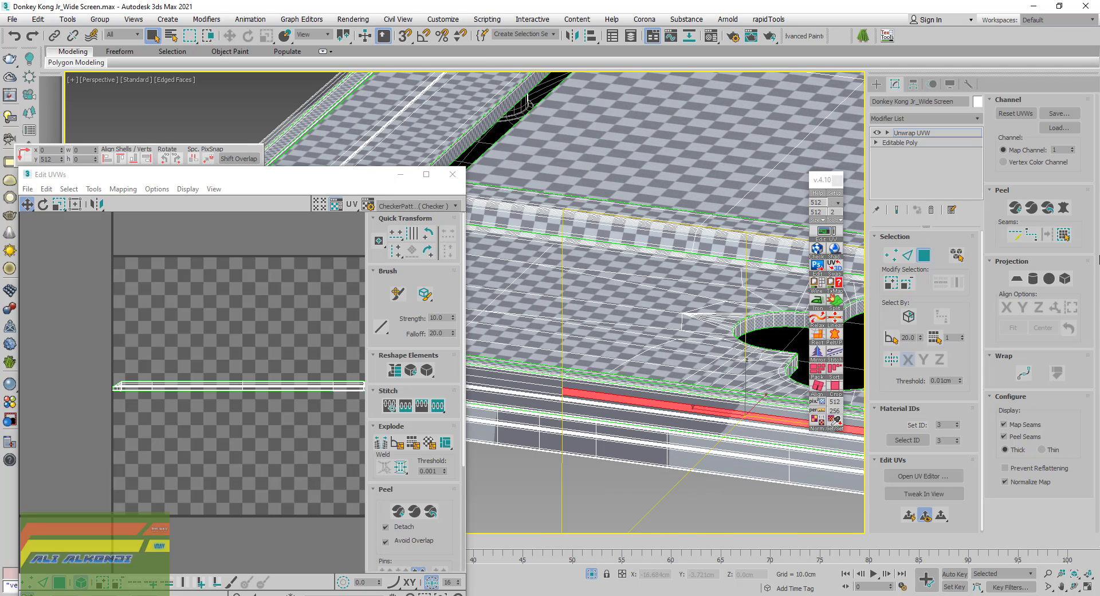
click(1063, 235)
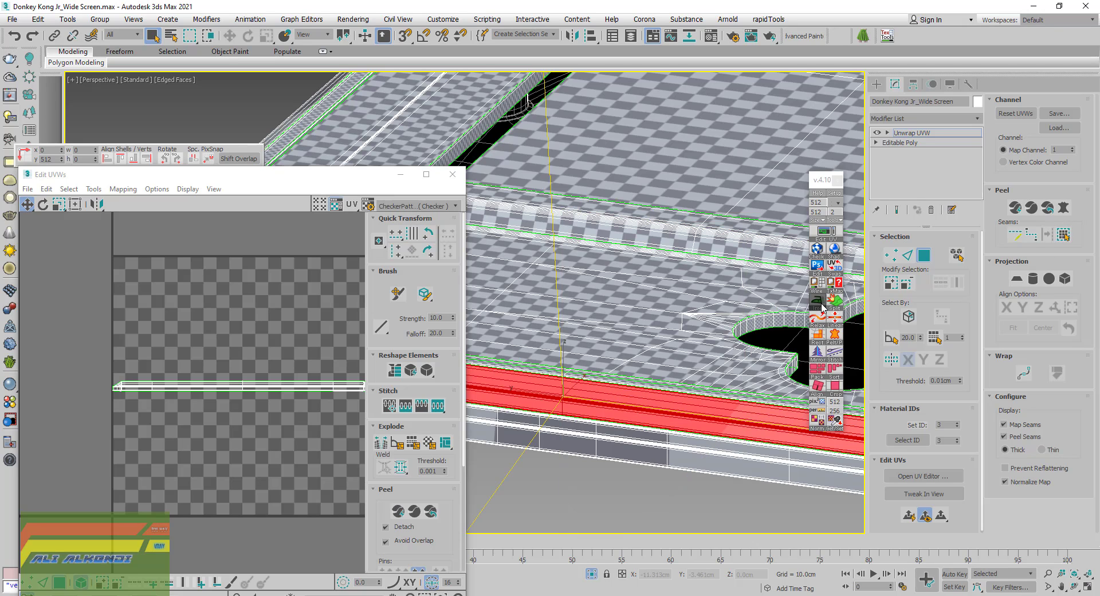
mouse_move(818, 301)
click(597, 427)
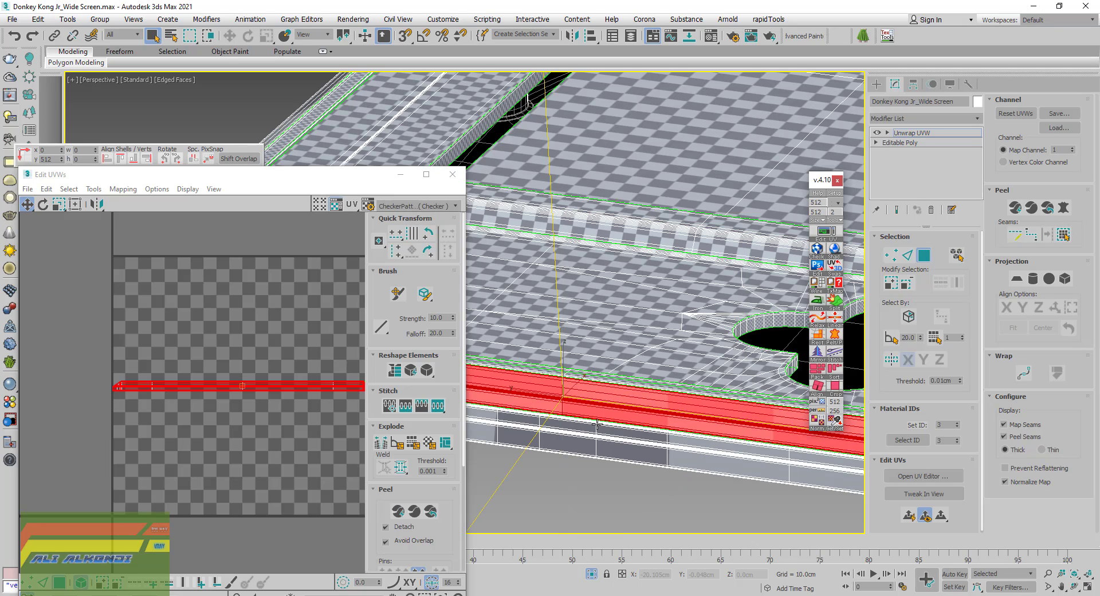
click(452, 441)
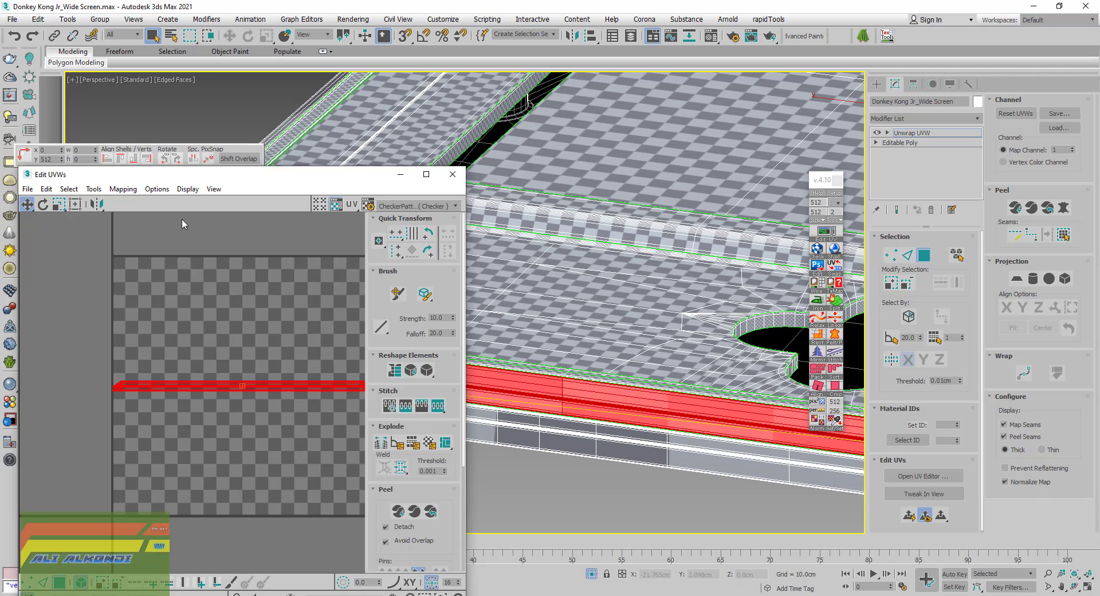
Scale the red side-band strip much larger and move it above the other shells
click(58, 204)
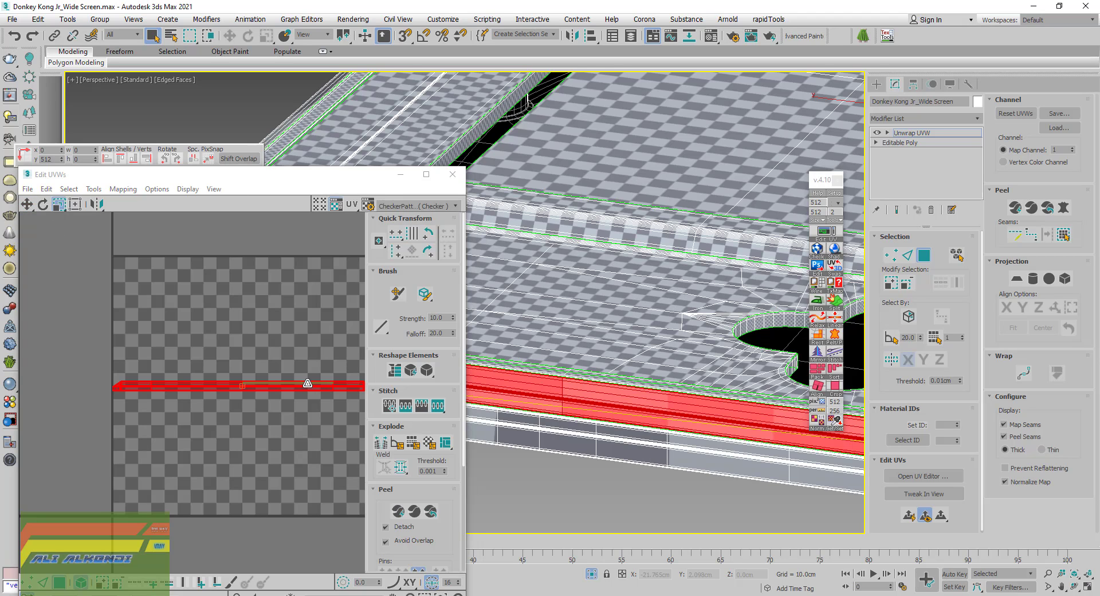
mouse_move(302, 380)
mouse_down()
mouse_move(282, 369)
mouse_move(239, 291)
mouse_move(246, 304)
mouse_up()
scroll(172, 344, down, 5)
scroll(169, 349, down, 5)
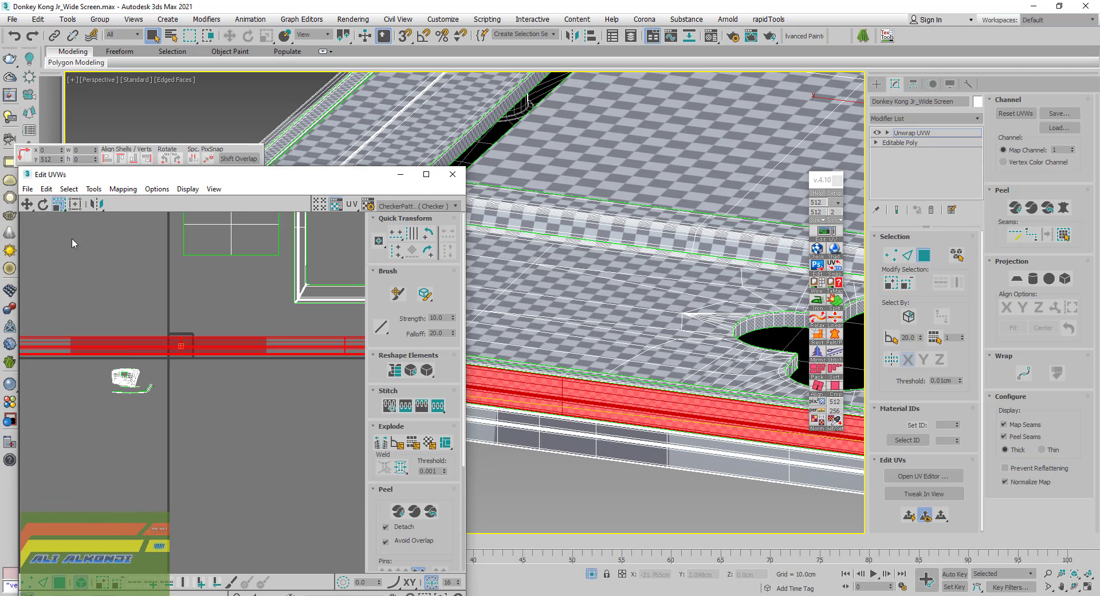
scroll(170, 351, down, 3)
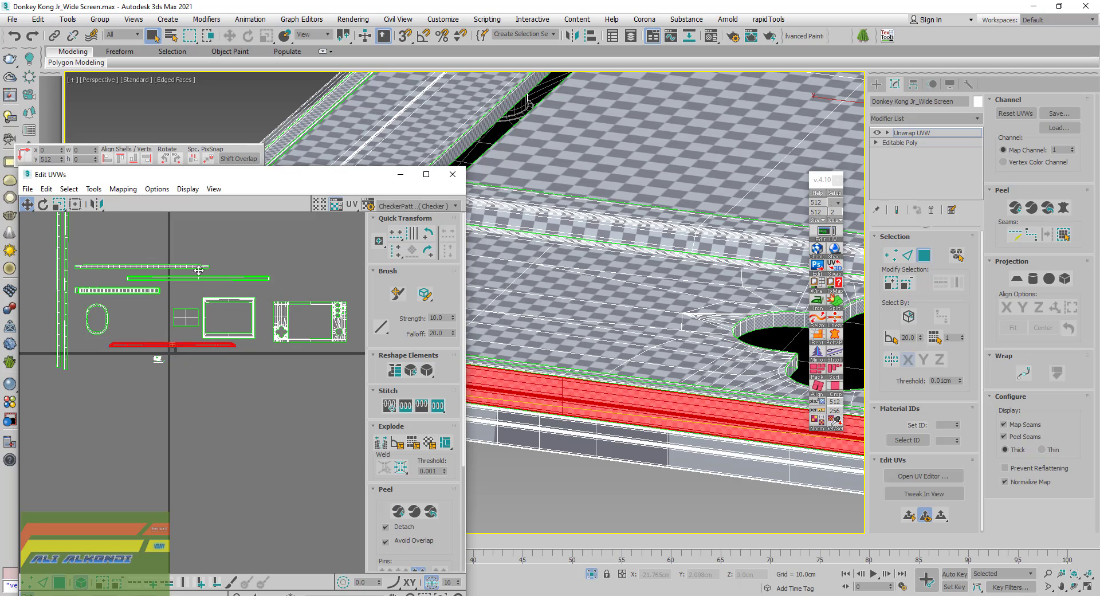
drag(169, 352, 215, 238)
scroll(668, 331, down, 5)
alt+middle_drag(668, 331, 573, 335)
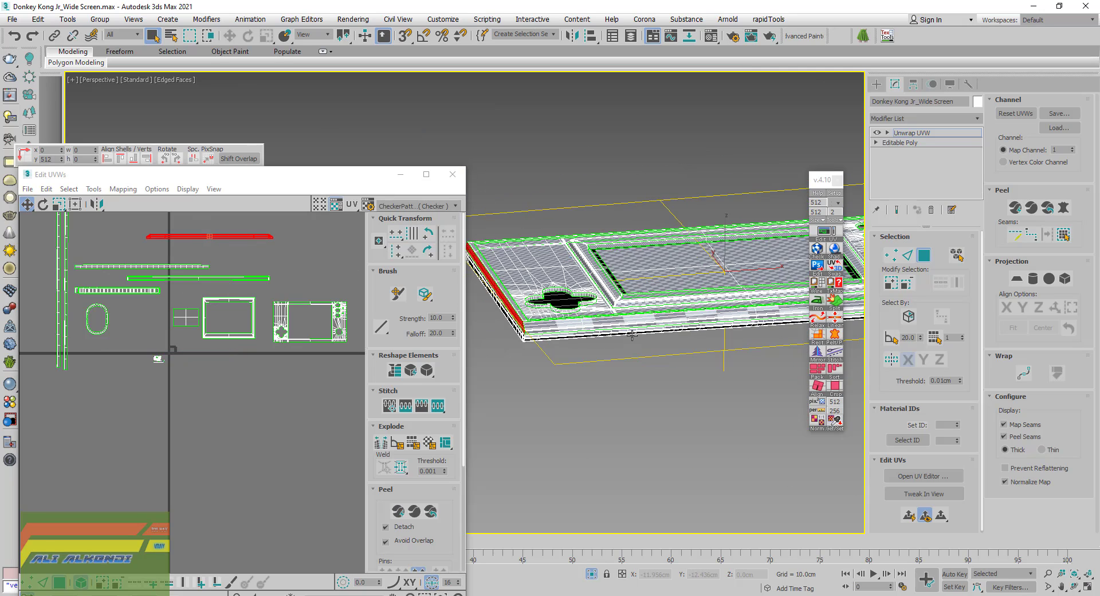
scroll(578, 336, up, 5)
click(578, 336)
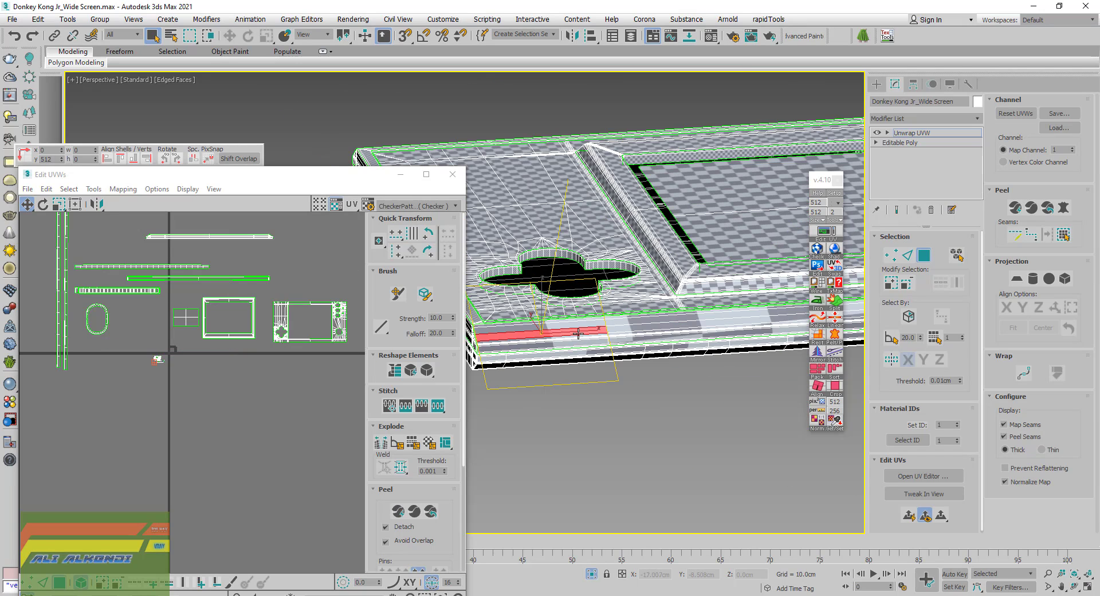
click(1062, 233)
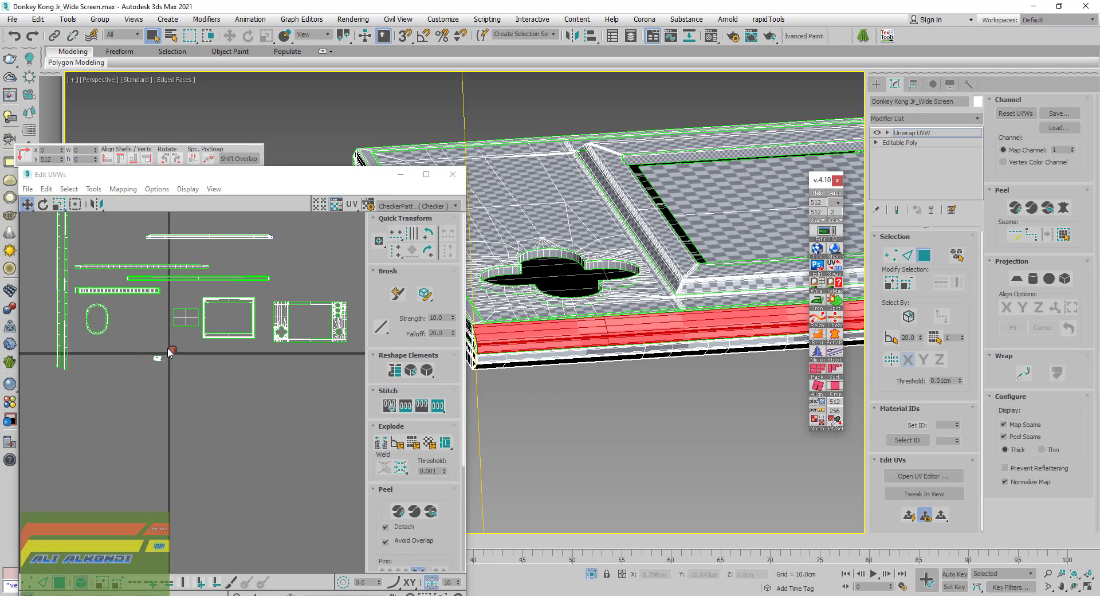
scroll(167, 351, up, 3)
scroll(177, 351, up, 3)
scroll(183, 362, up, 3)
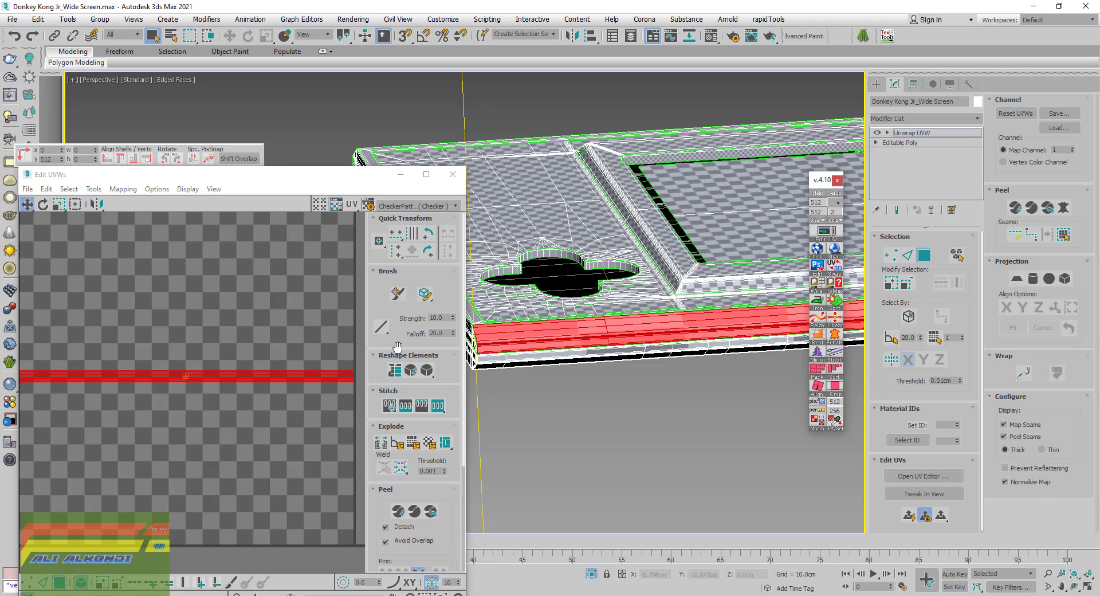
key(z)
alt+middle_drag(665, 317, 819, 332)
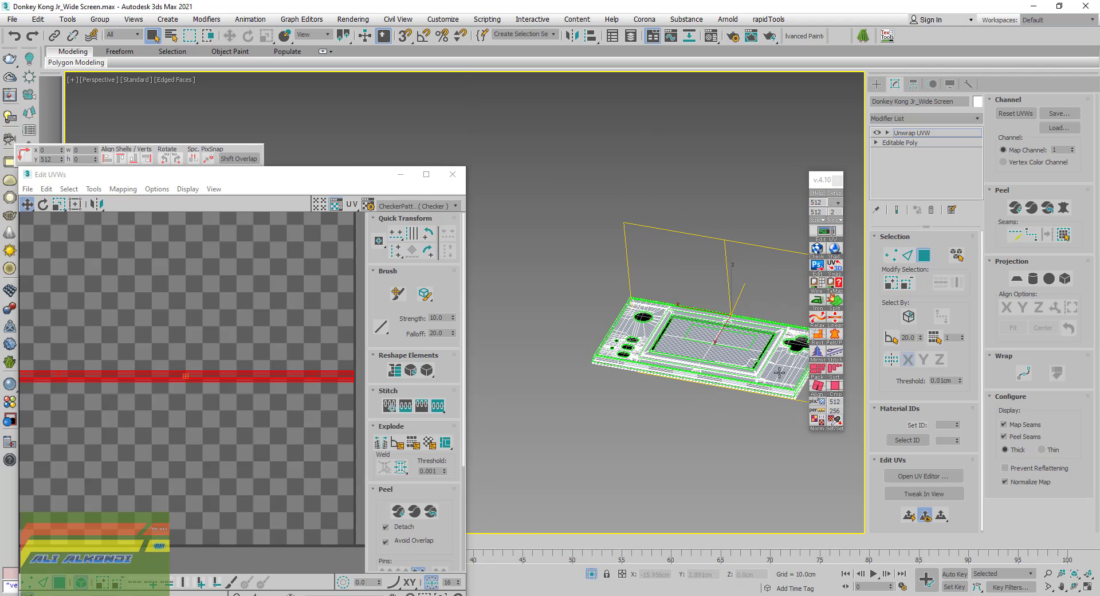
scroll(692, 348, up, 2)
scroll(692, 348, up, 2)
scroll(692, 349, up, 4)
click(692, 349)
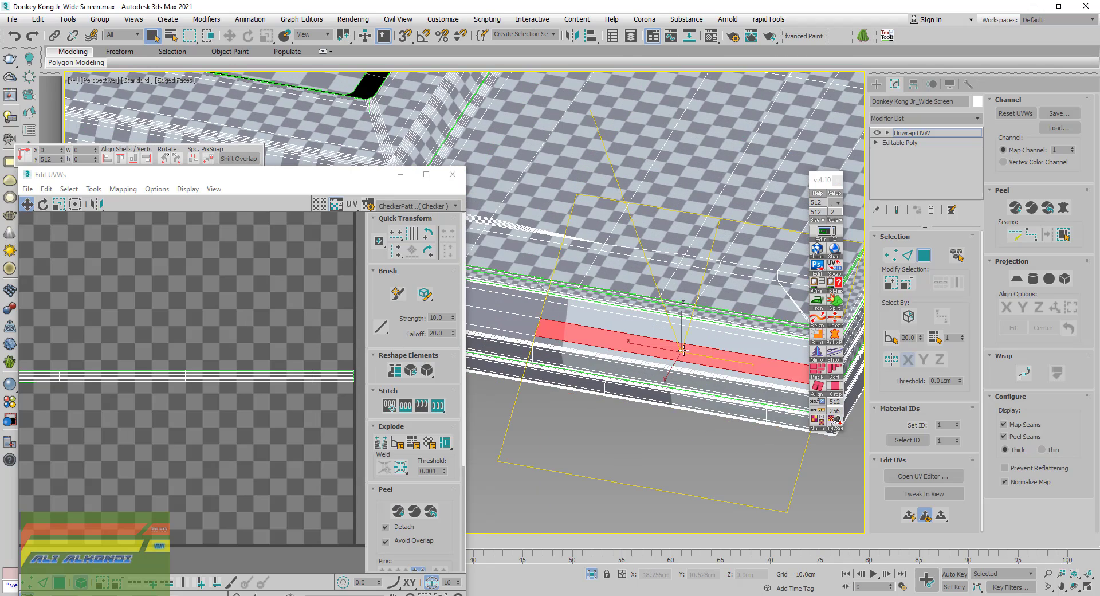
click(1063, 234)
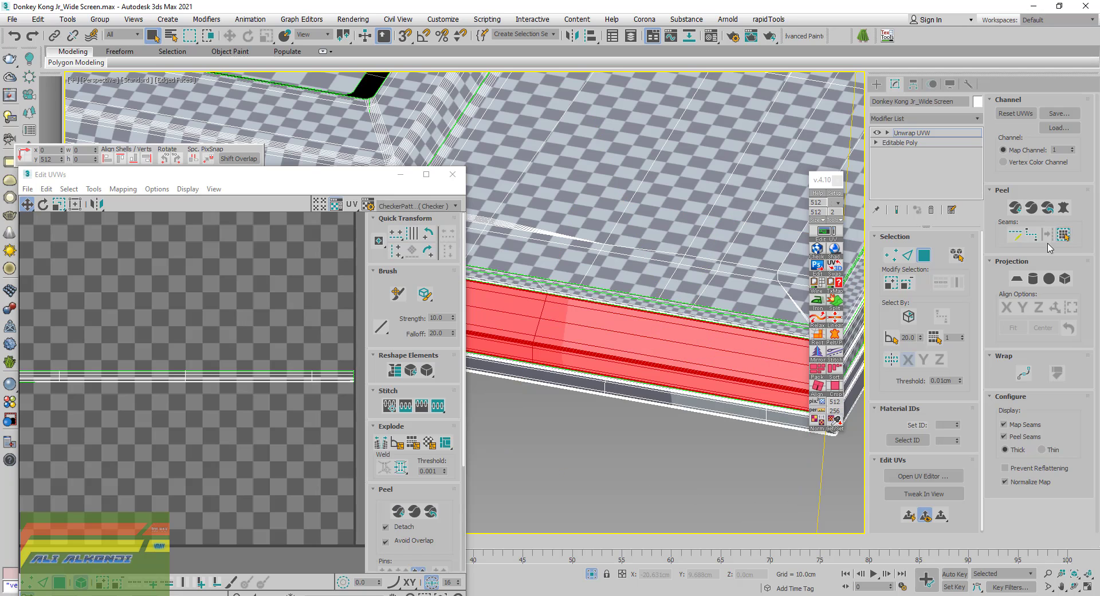
click(816, 313)
scroll(535, 322, down, 5)
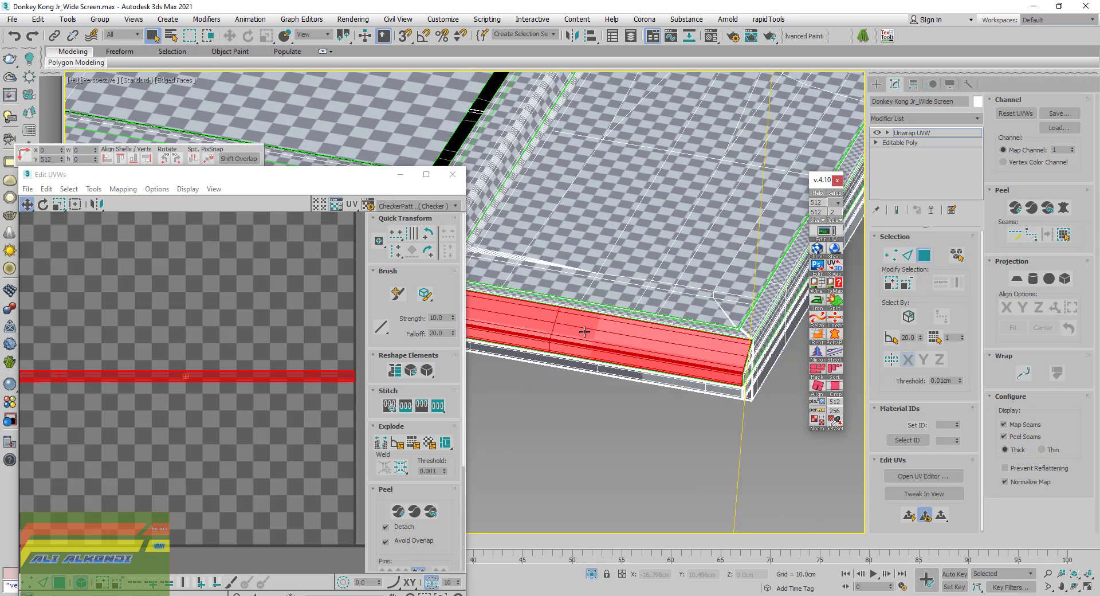
scroll(584, 351, down, 5)
middle_drag(584, 350, 782, 355)
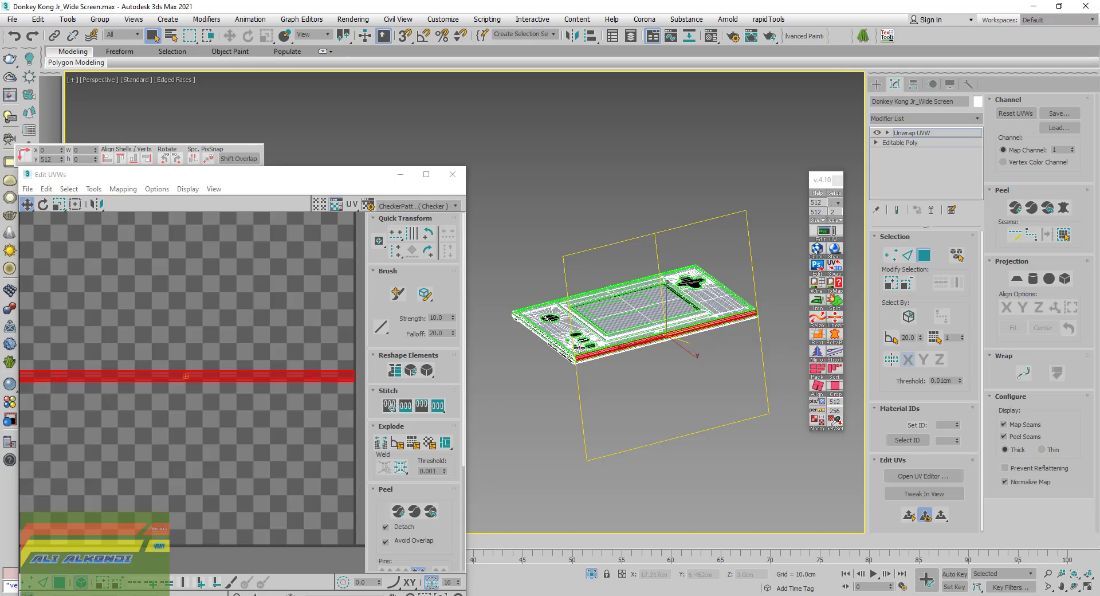
scroll(580, 347, up, 3)
scroll(575, 405, up, 3)
scroll(575, 404, up, 2)
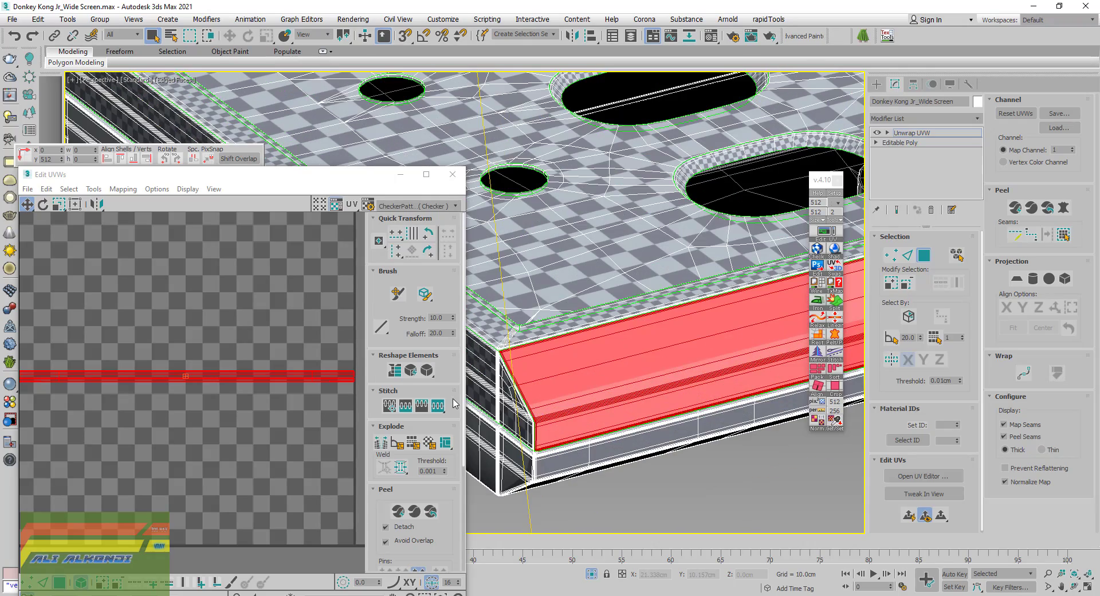
mouse_move(614, 399)
alt+middle_down()
mouse_move(598, 398)
mouse_move(612, 389)
alt+middle_up()
scroll(641, 339, up, 3)
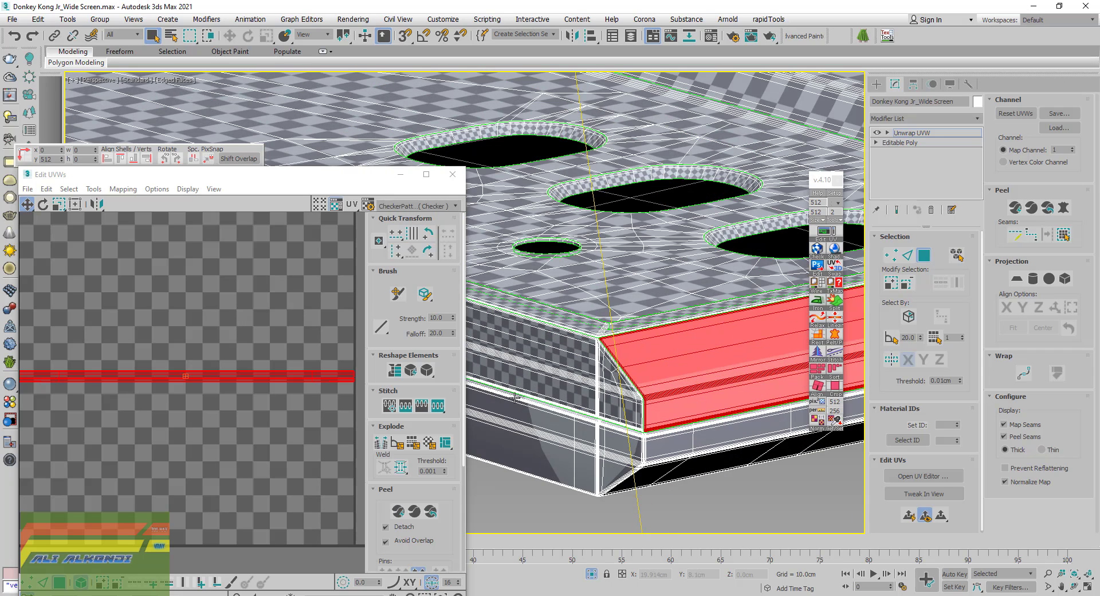
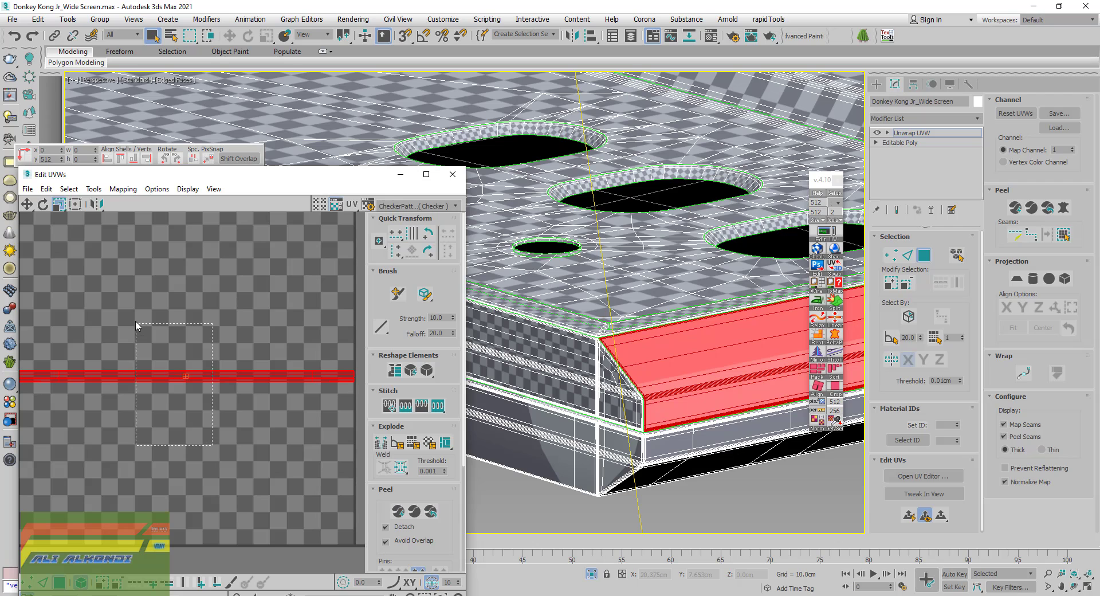
Undo the accidental vertical stretch of the red UV strip and move it up-right, clear of the other shells
mouse_move(218, 377)
mouse_down()
mouse_move(230, 378)
mouse_move(201, 255)
mouse_up()
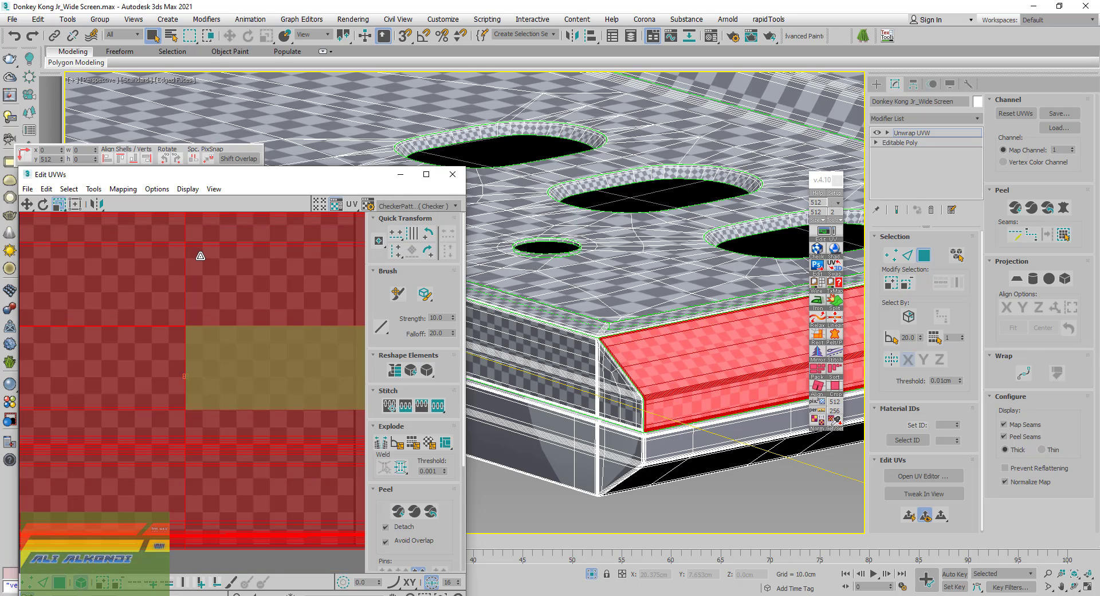
scroll(167, 350, down, 2)
scroll(174, 351, down, 4)
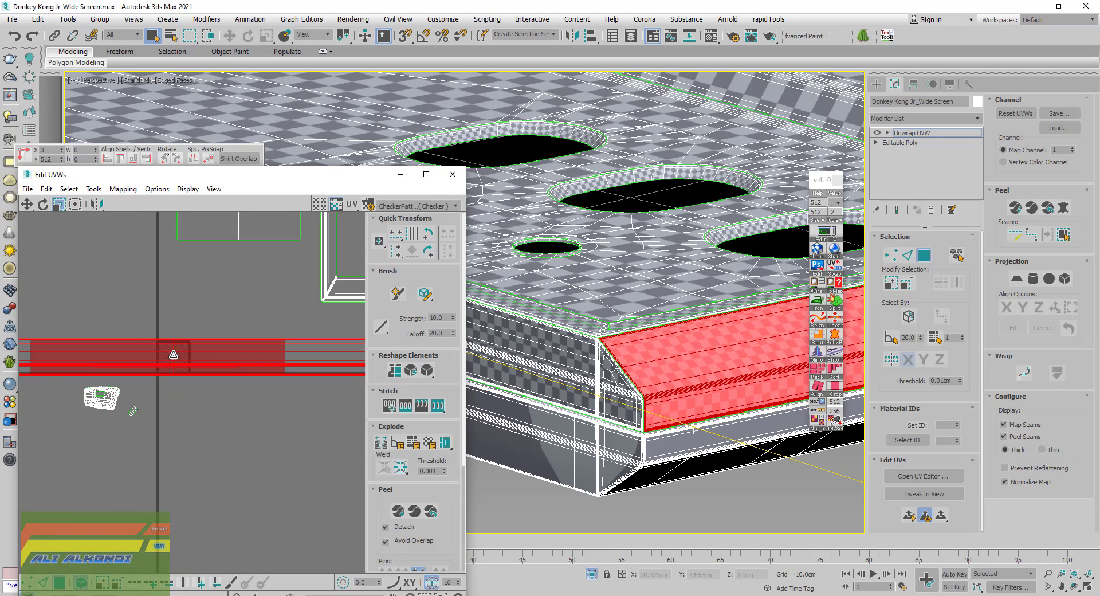
click(27, 204)
key(ctrl+z)
scroll(164, 377, down, 3)
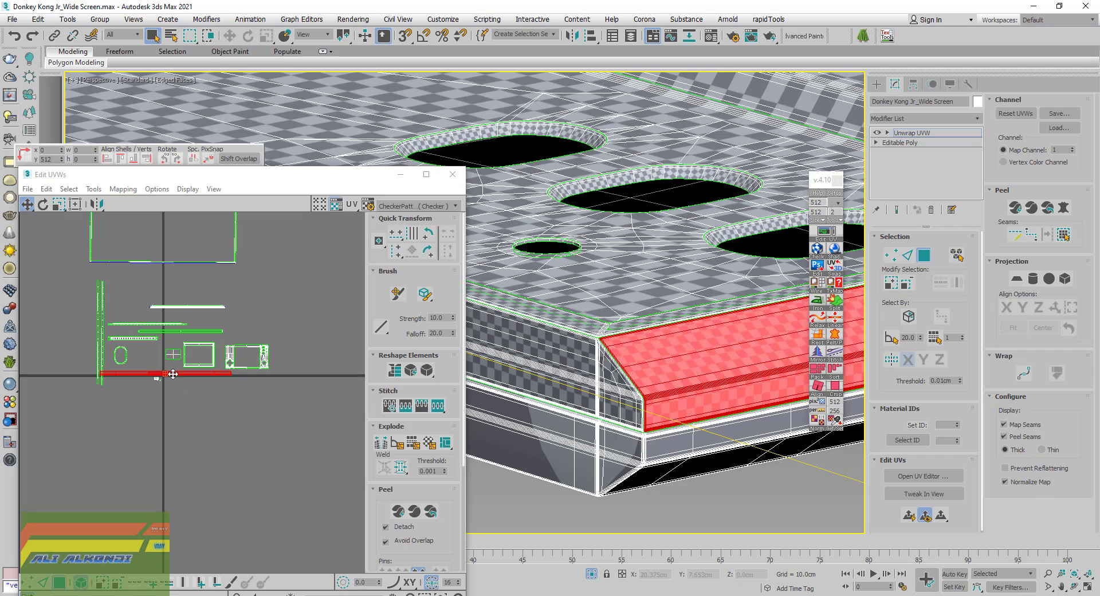
drag(173, 373, 321, 266)
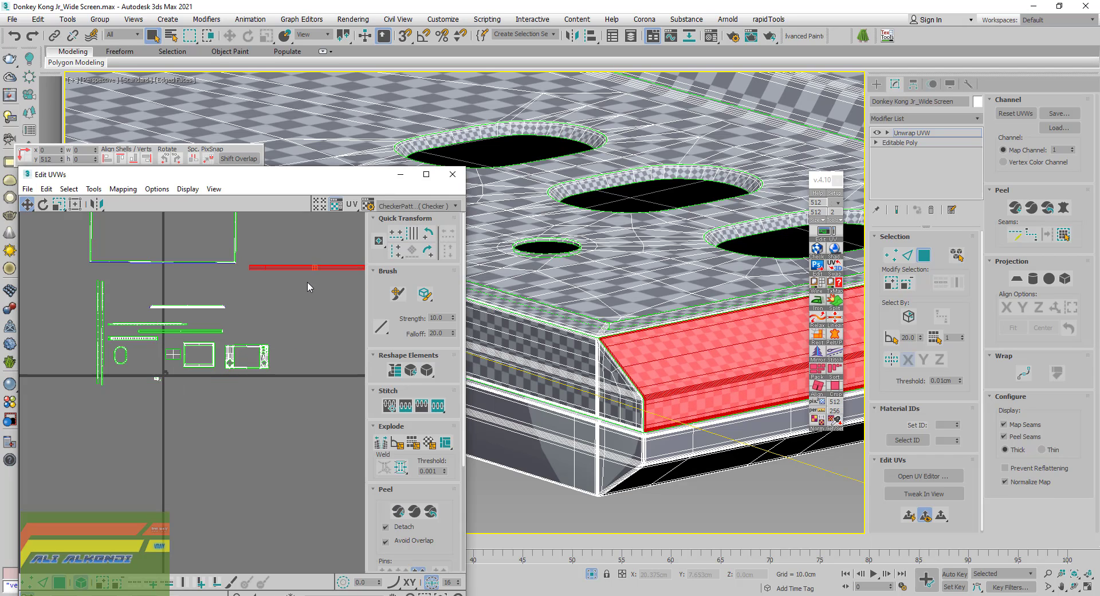
scroll(615, 342, down, 3)
Orbit around the device and switch to Edge sub-object mode, clearing the previous selection
scroll(571, 364, down, 3)
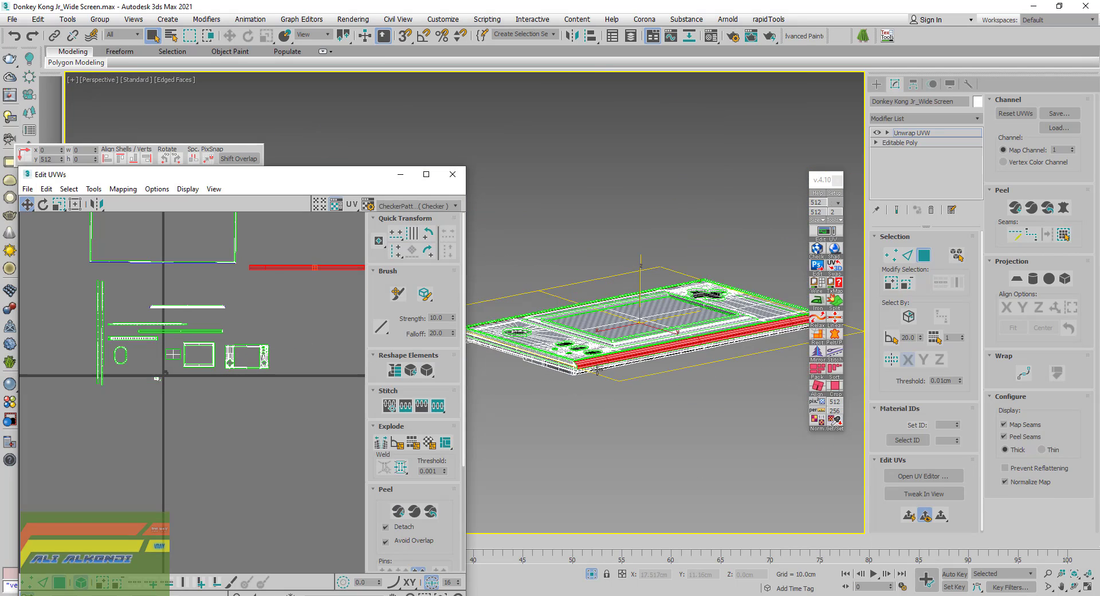
mouse_move(597, 370)
alt+middle_down()
mouse_move(458, 394)
mouse_move(394, 389)
alt+middle_up()
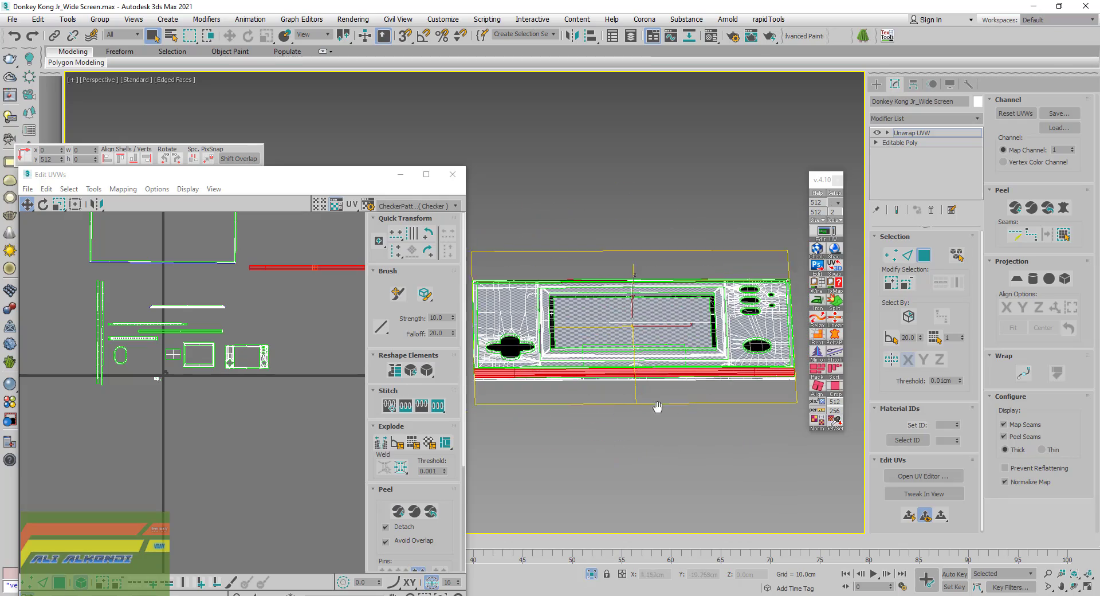
alt+middle_drag(653, 395, 502, 401)
scroll(583, 377, up, 4)
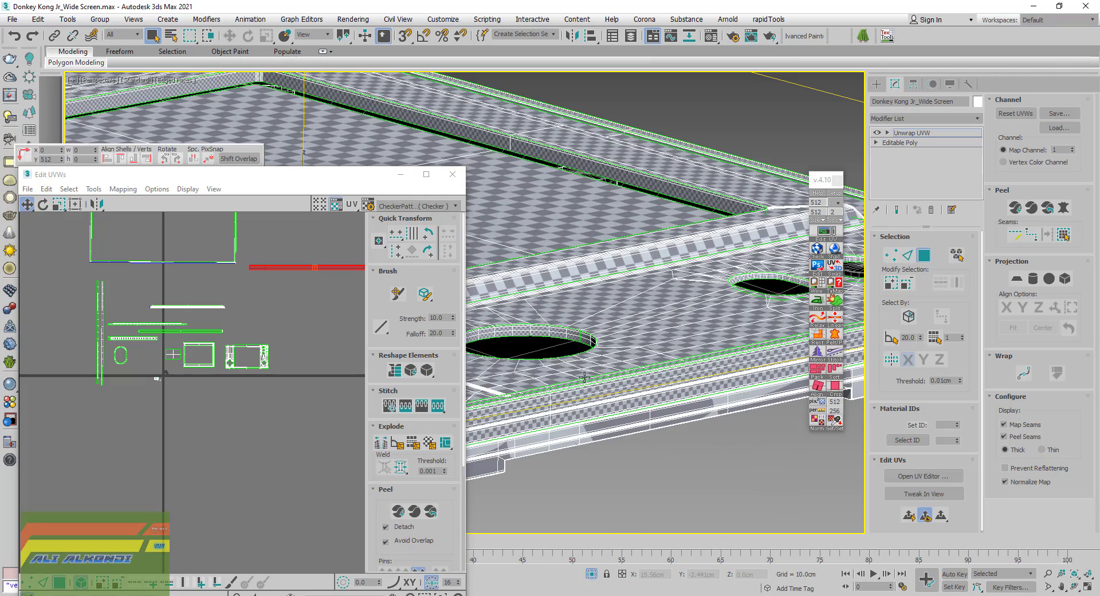
scroll(596, 383, down, 2)
scroll(596, 384, down, 2)
mouse_move(596, 383)
alt+middle_down()
mouse_move(532, 344)
mouse_move(487, 286)
mouse_move(481, 262)
mouse_move(494, 266)
alt+middle_up()
scroll(471, 258, up, 3)
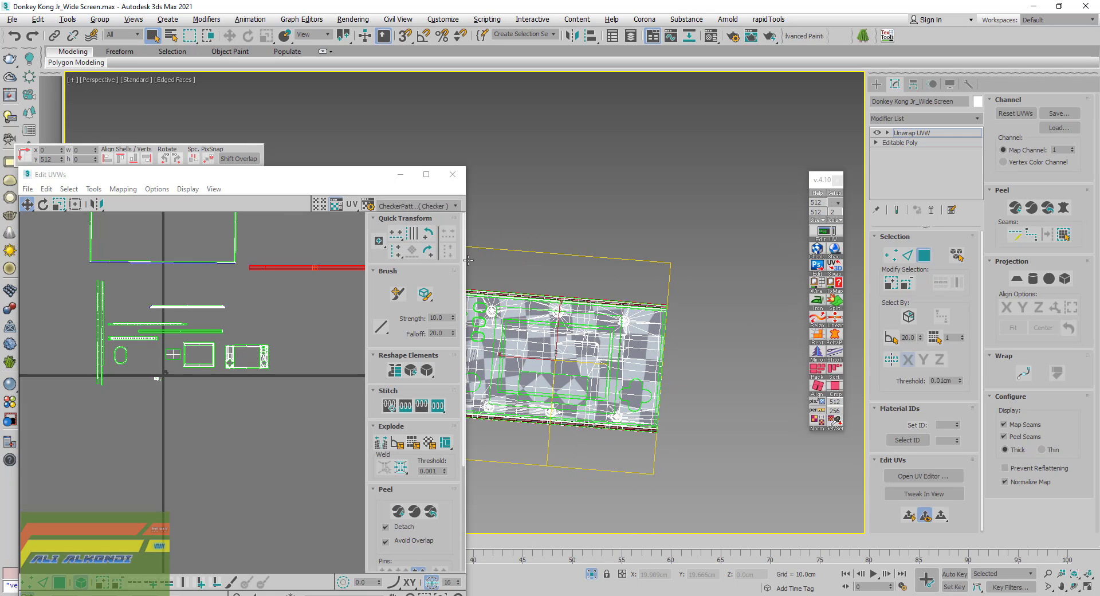
click(823, 312)
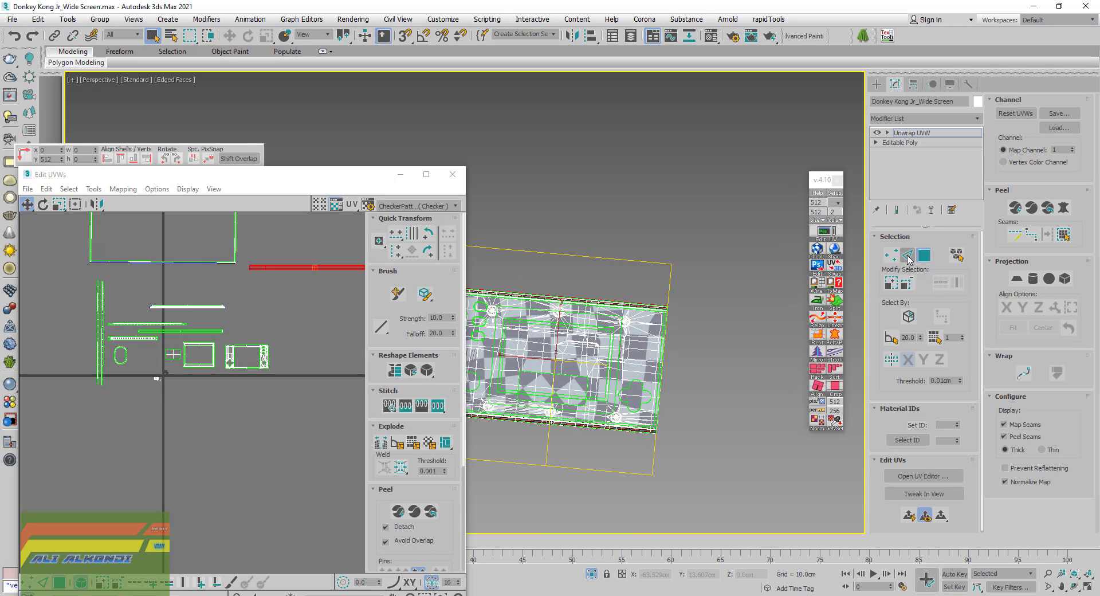
Select the edge chain running along the rim's rounded corner
middle_drag(618, 326, 646, 343)
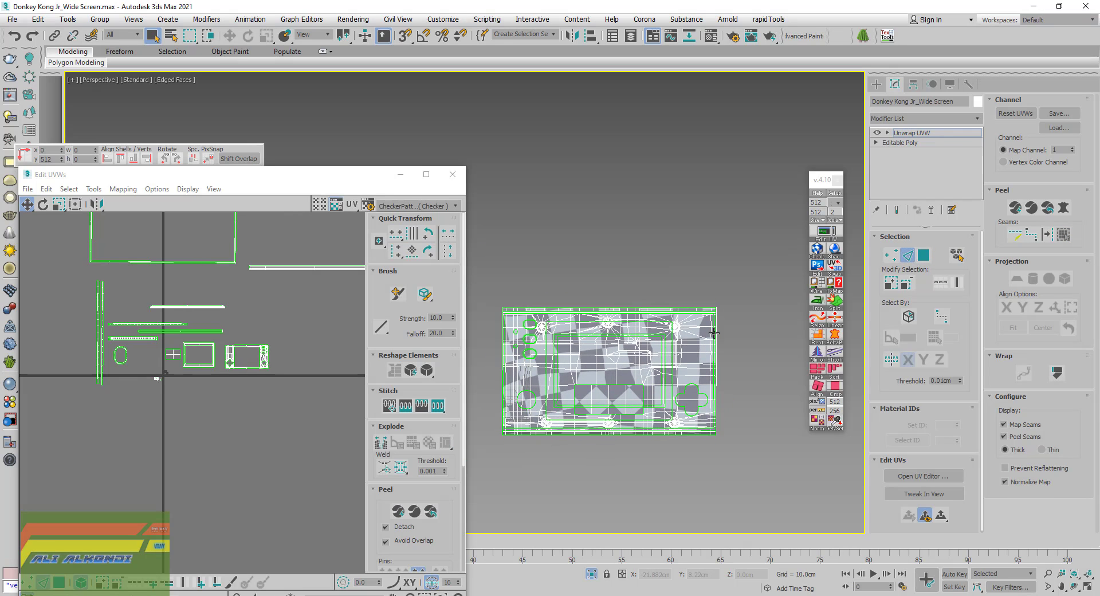
scroll(708, 322, up, 5)
scroll(720, 318, up, 3)
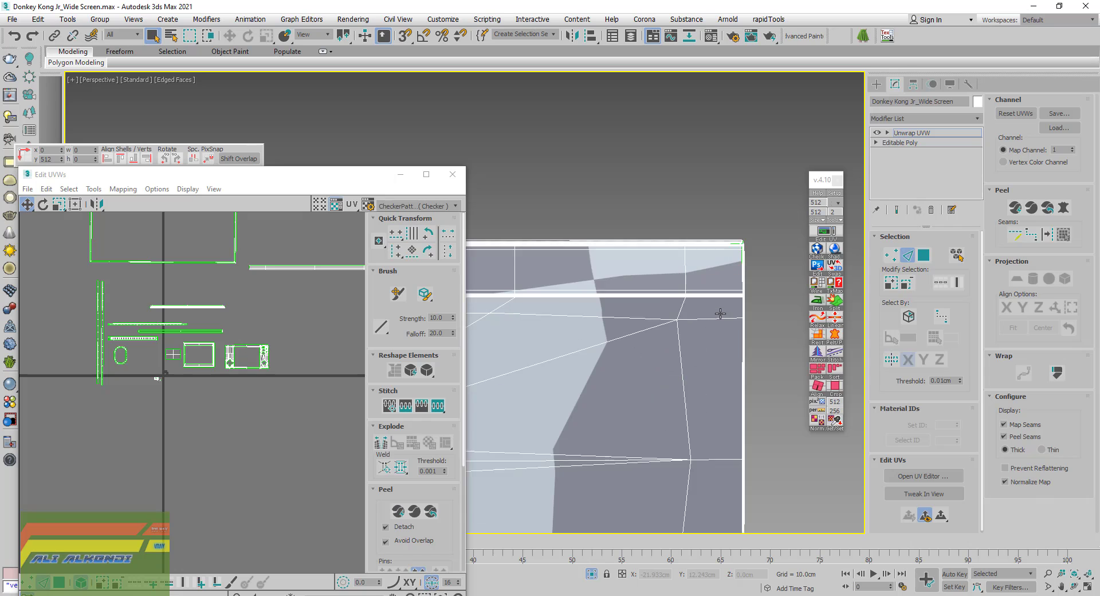
scroll(721, 315, up, 2)
scroll(720, 313, down, 5)
alt+middle_drag(723, 314, 682, 369)
scroll(518, 298, up, 2)
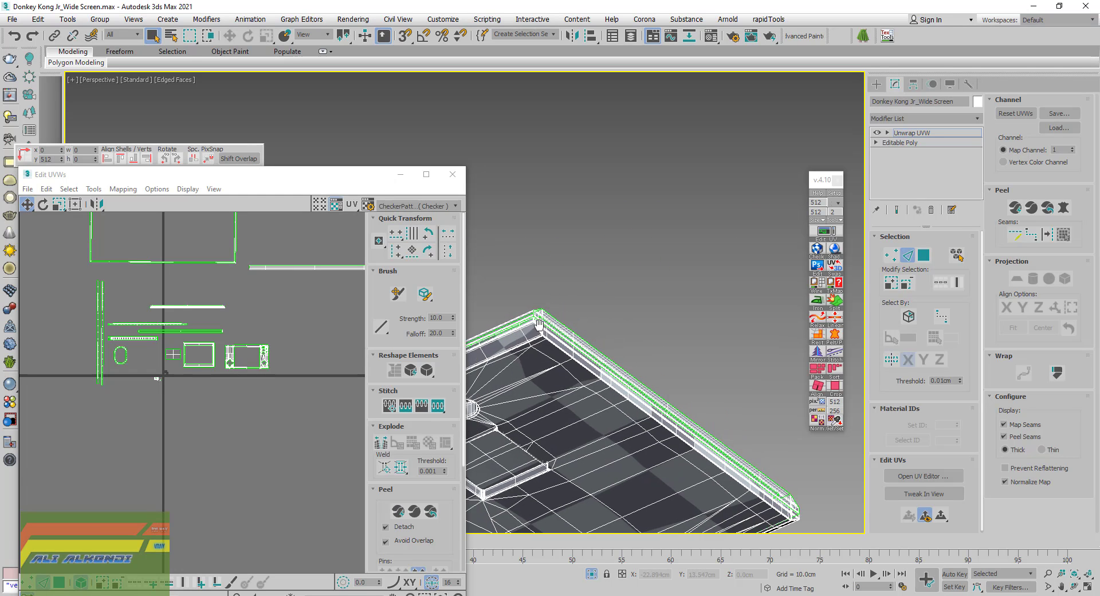
scroll(516, 300, up, 2)
scroll(513, 300, up, 2)
scroll(512, 300, up, 2)
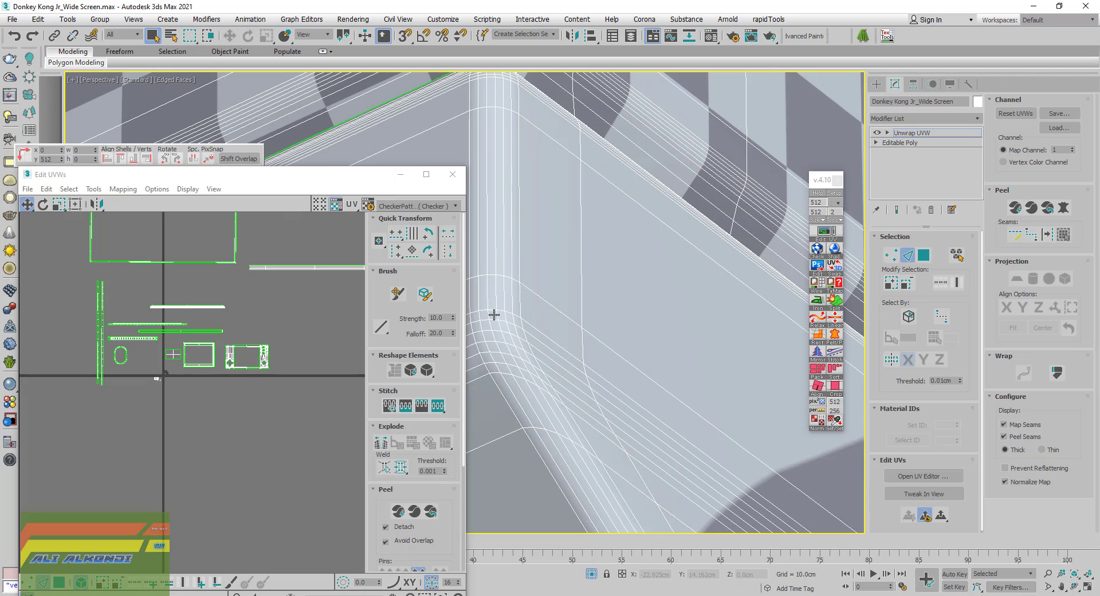
click(487, 294)
Add the neighbouring corner edge loop to the selection with a double-click
scroll(549, 376, down, 4)
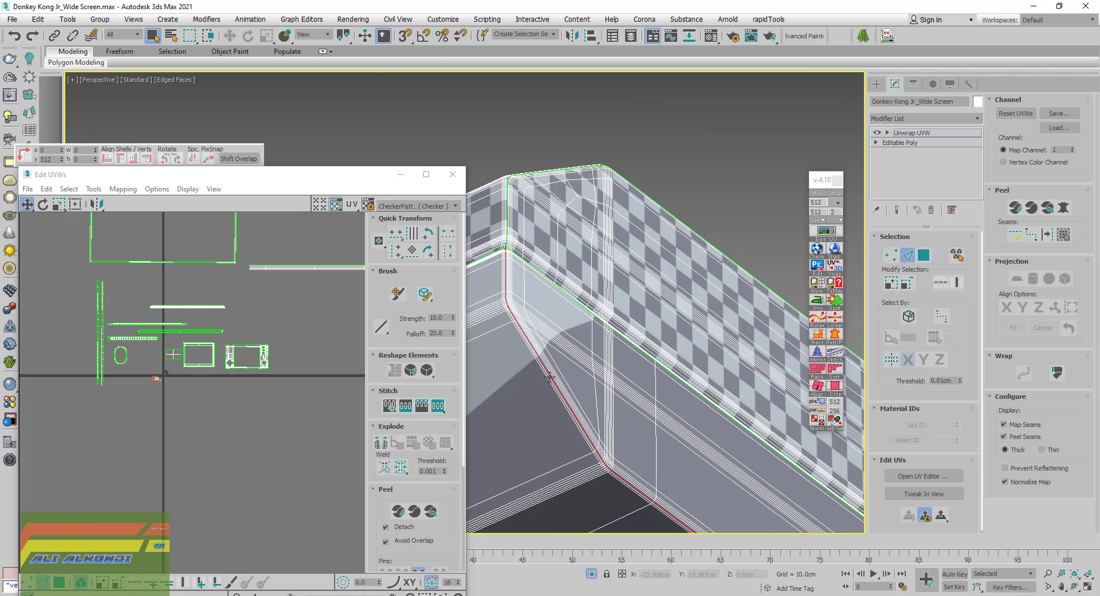
middle_drag(607, 476, 611, 383)
scroll(603, 358, up, 2)
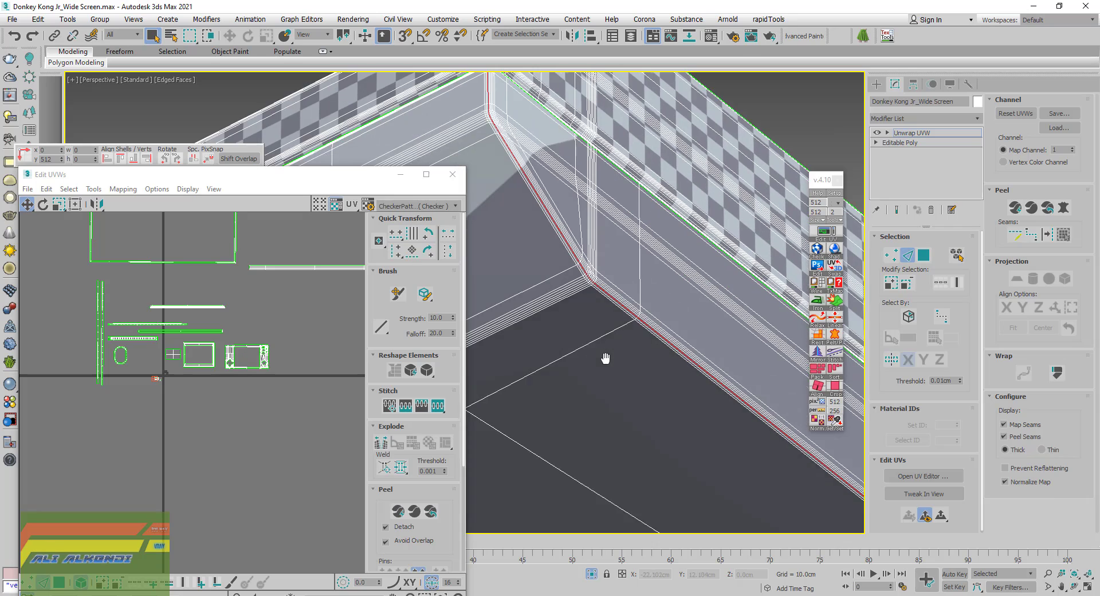
scroll(606, 352, up, 3)
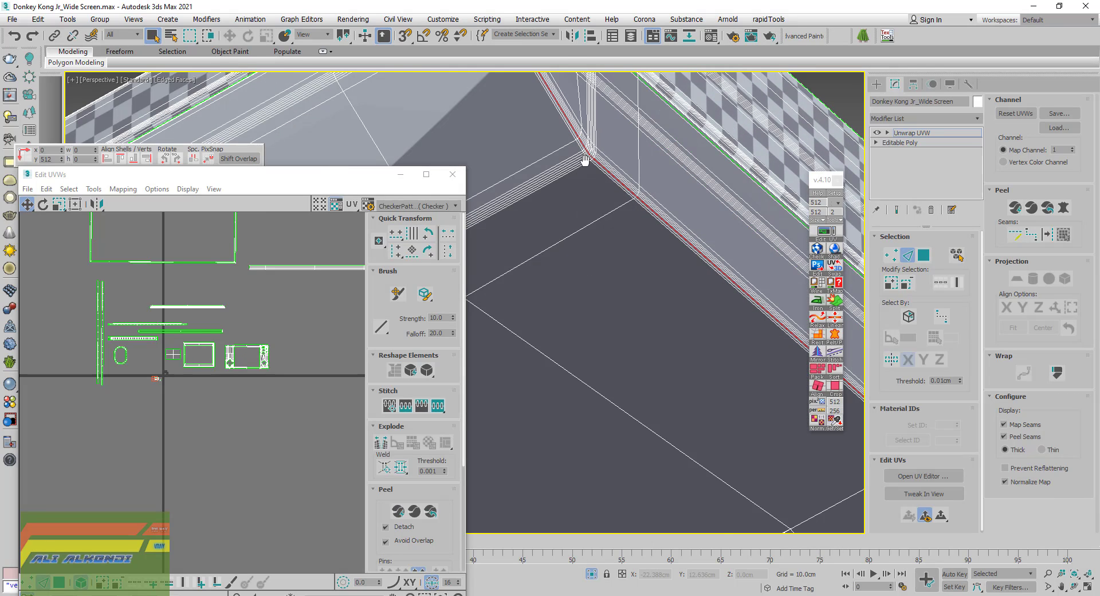
scroll(572, 192, up, 2)
scroll(567, 258, up, 1)
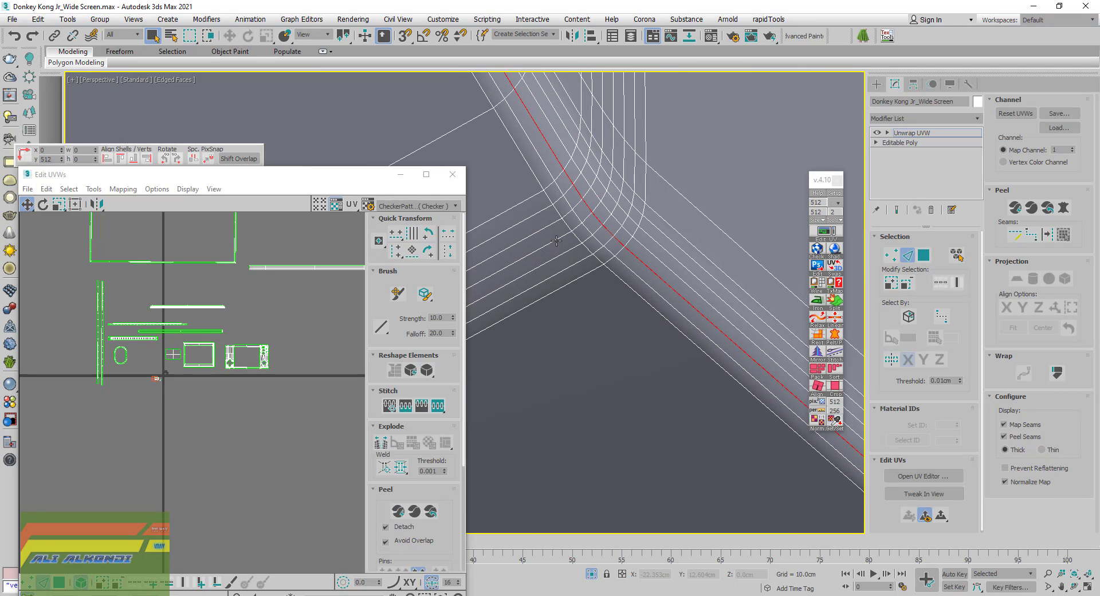
ctrl+double_click(556, 241)
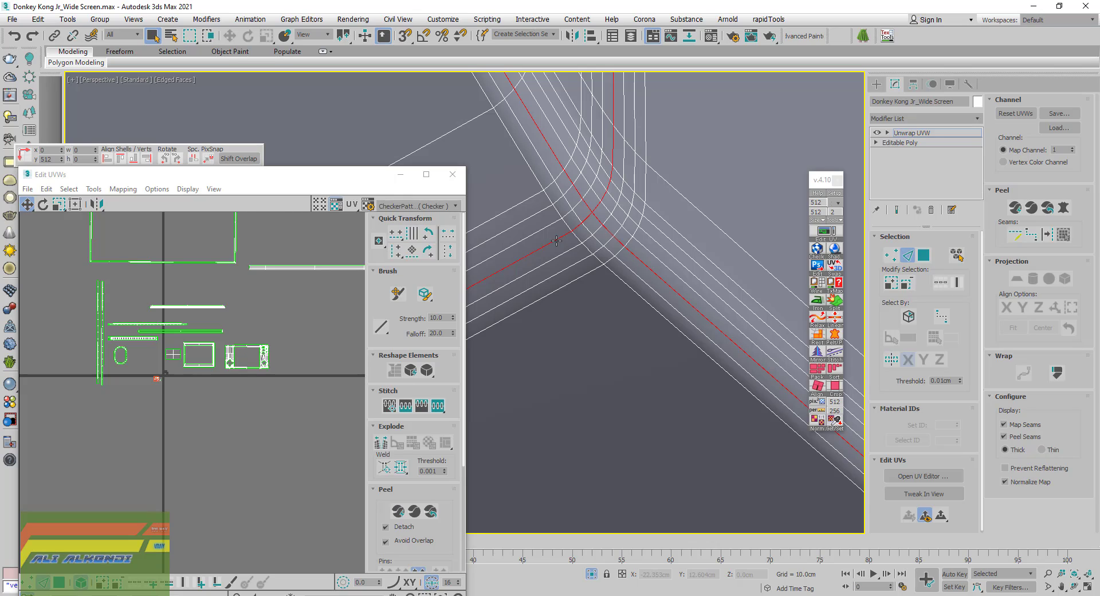
scroll(555, 250, down, 2)
mouse_move(589, 183)
middle_down()
mouse_move(590, 363)
mouse_move(619, 385)
mouse_move(569, 361)
middle_up()
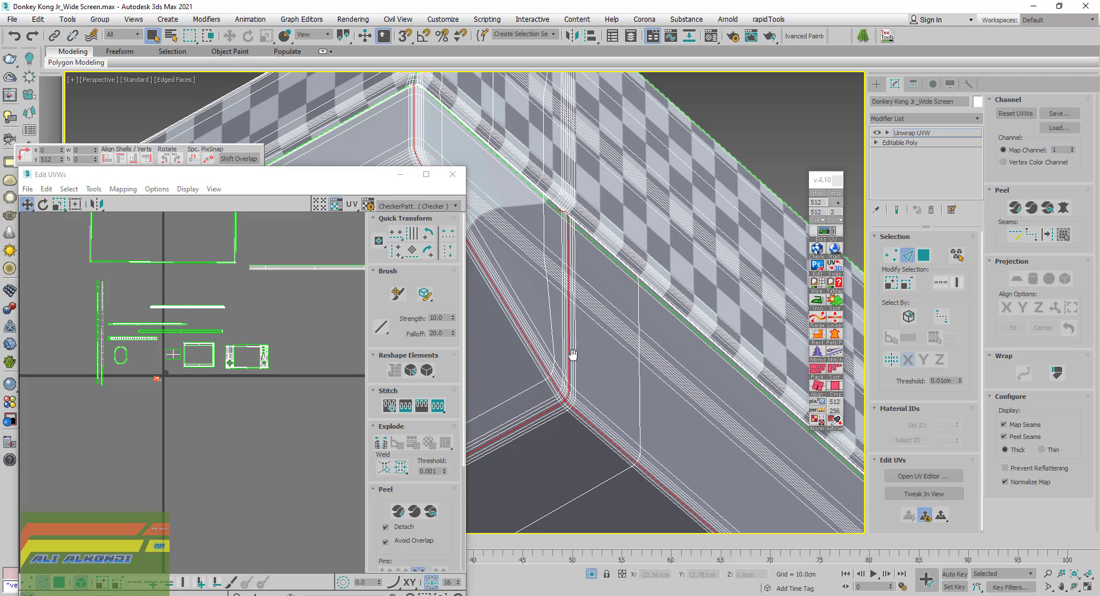
In wireframe view, box-select the edges at the red-edged inner corner
key(F3)
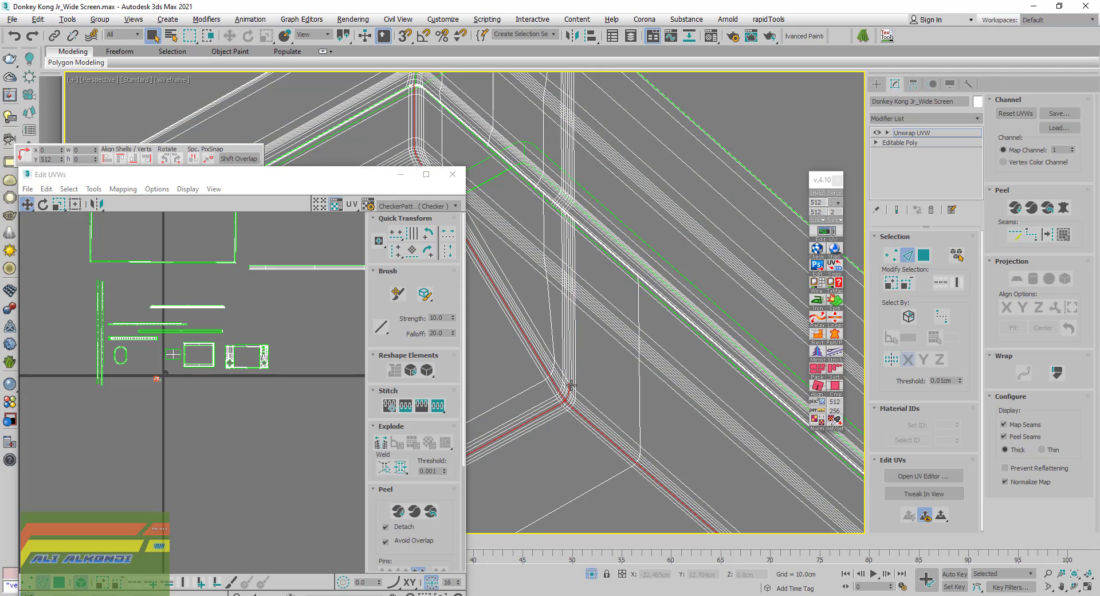
scroll(571, 400, up, 2)
scroll(527, 402, up, 1)
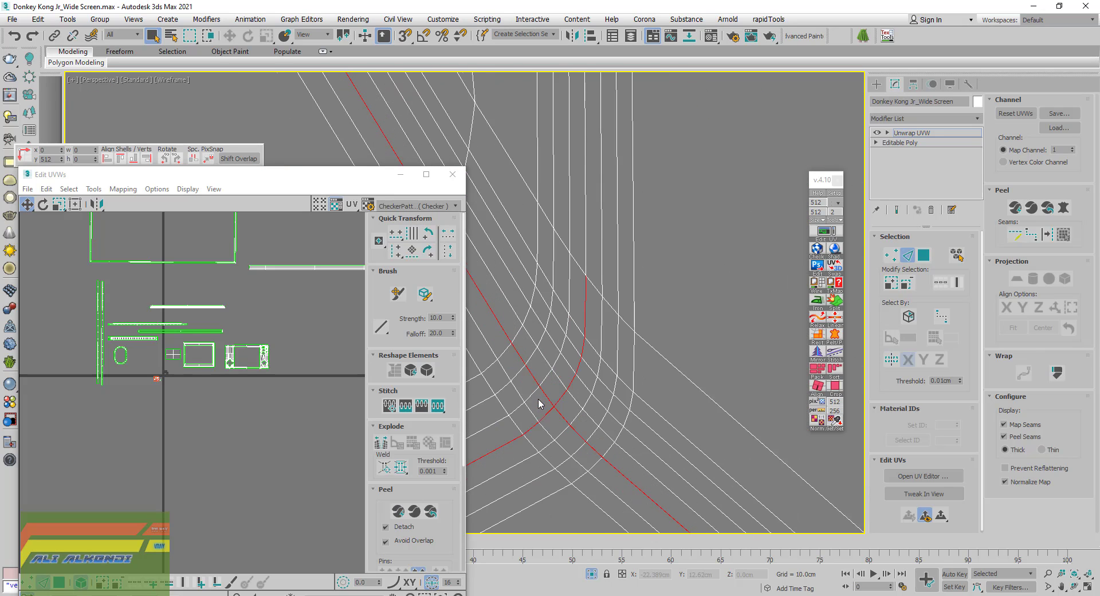
scroll(541, 401, up, 1)
drag(641, 258, 573, 399)
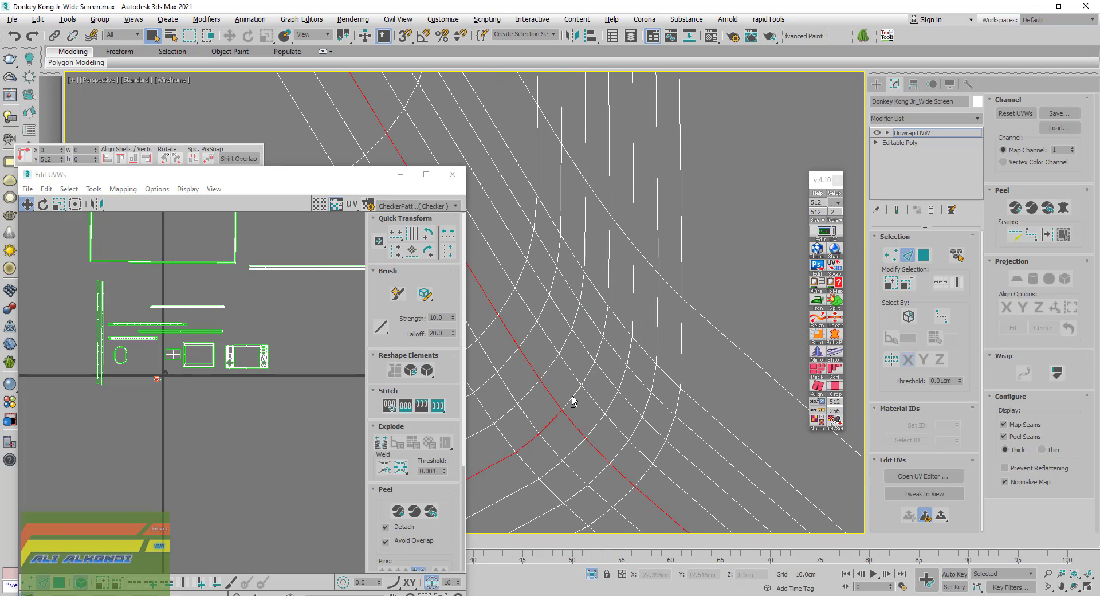
scroll(573, 401, down, 2)
scroll(572, 400, down, 2)
scroll(573, 400, down, 1)
middle_drag(590, 437, 588, 272)
Back in Edged Faces shading, select the vertical edge loop at the casing corner
key(F3)
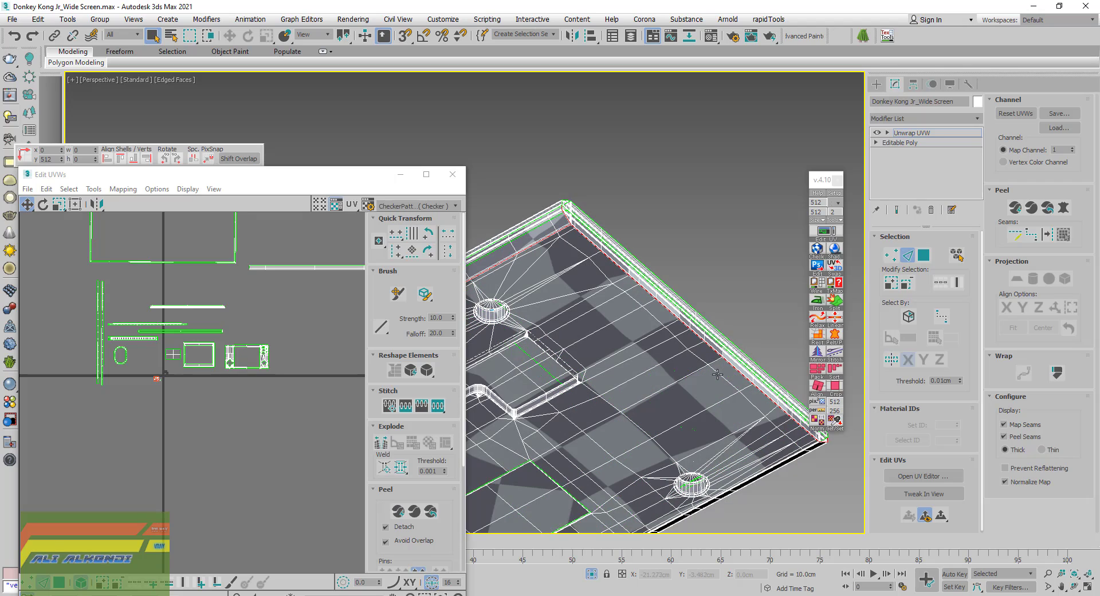
alt+middle_drag(727, 402, 617, 404)
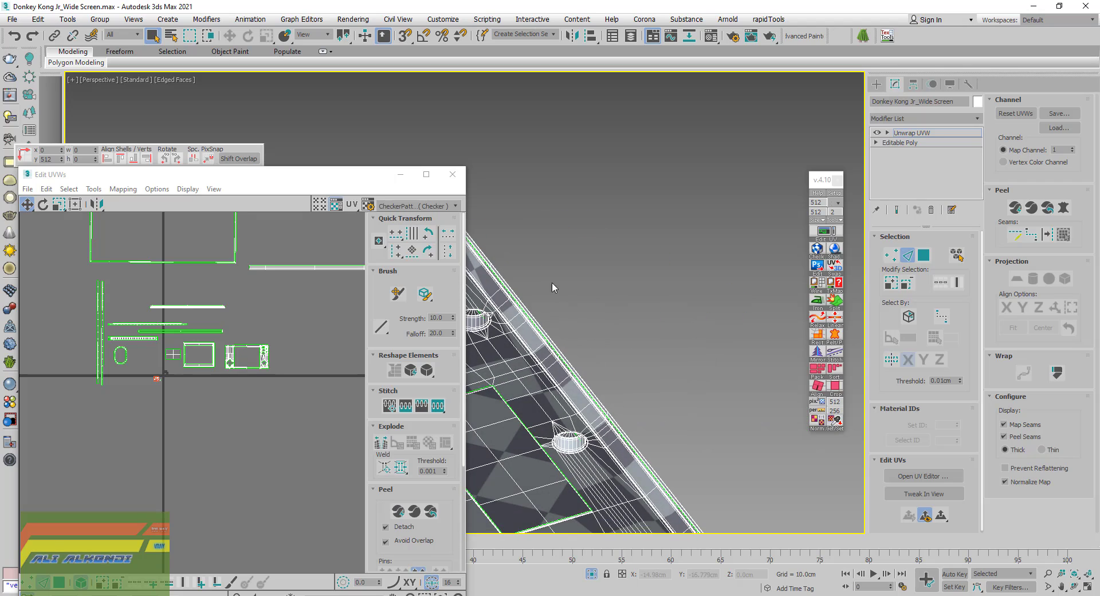
middle_drag(552, 284, 669, 356)
scroll(557, 315, up, 3)
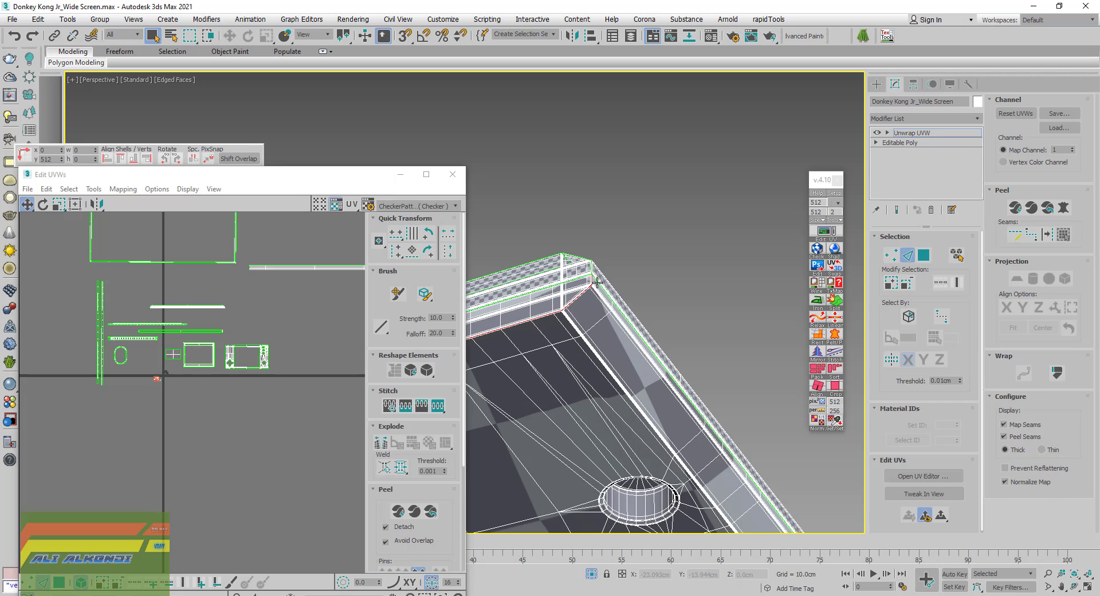
middle_drag(597, 282, 594, 335)
scroll(556, 369, up, 2)
scroll(558, 371, up, 1)
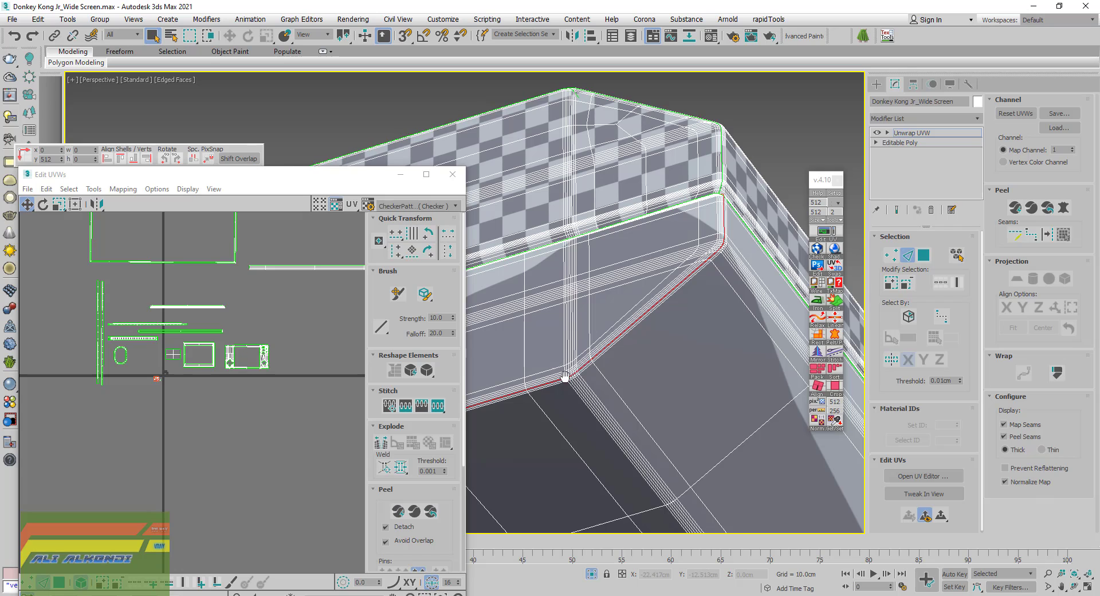
scroll(573, 367, up, 2)
scroll(599, 356, up, 2)
scroll(613, 361, up, 2)
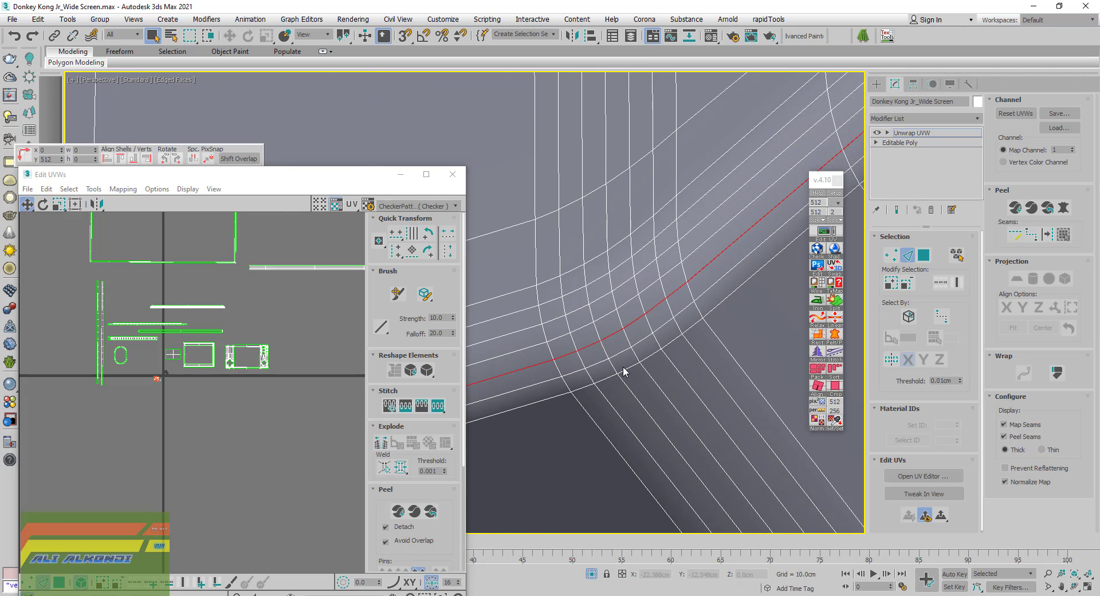
click(652, 379)
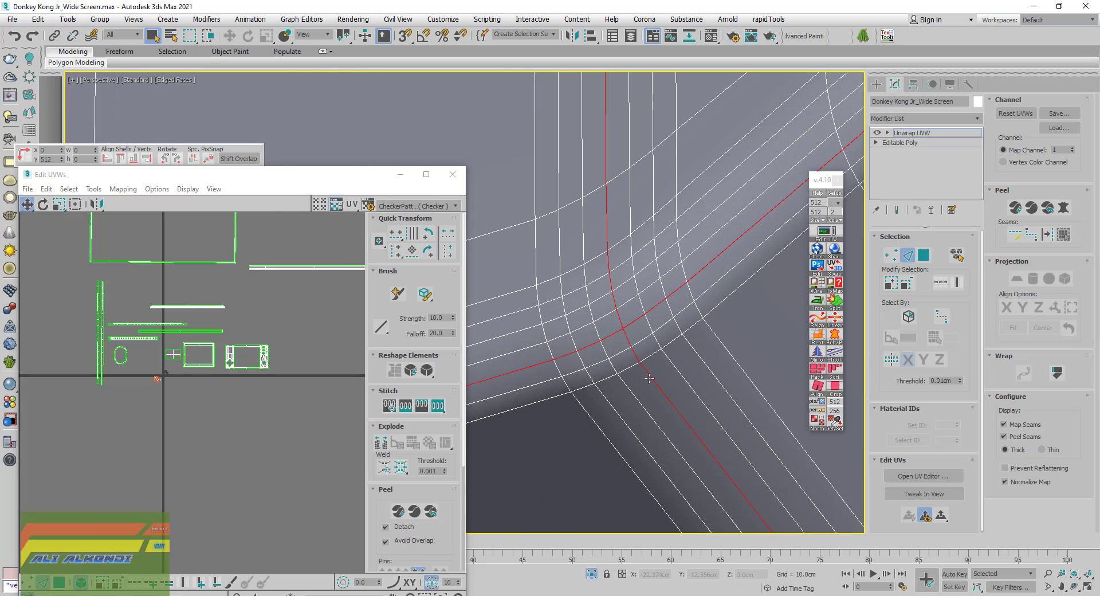
Box-select more edges around the red loop in wireframe, then return to the checker-shaded view
key(F3)
scroll(577, 233, up, 1)
drag(545, 212, 626, 372)
scroll(622, 360, down, 2)
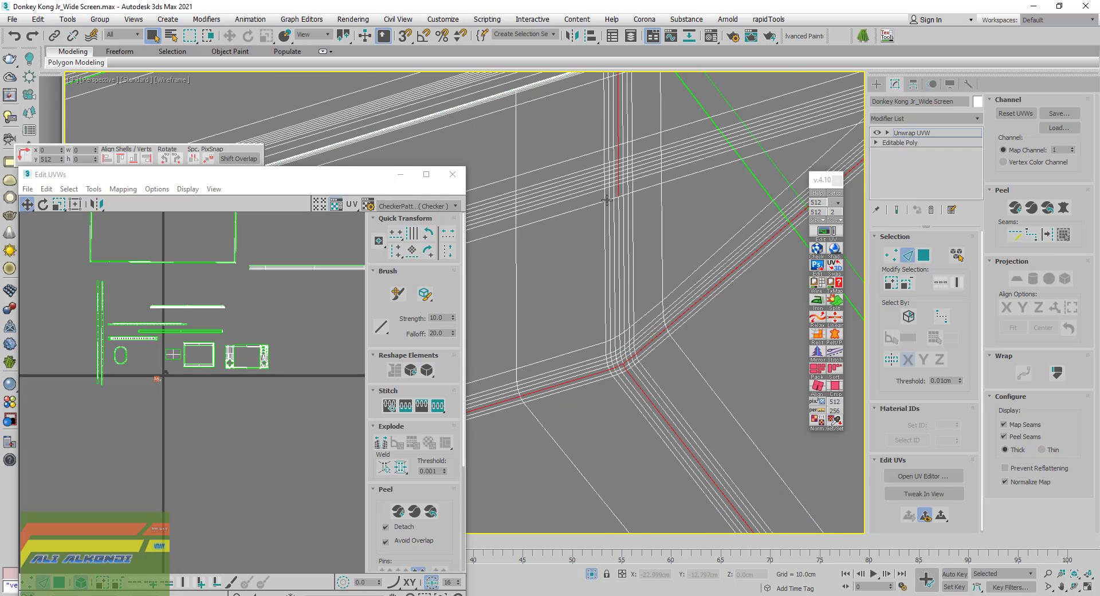
alt+middle_drag(606, 199, 618, 361)
drag(557, 156, 706, 385)
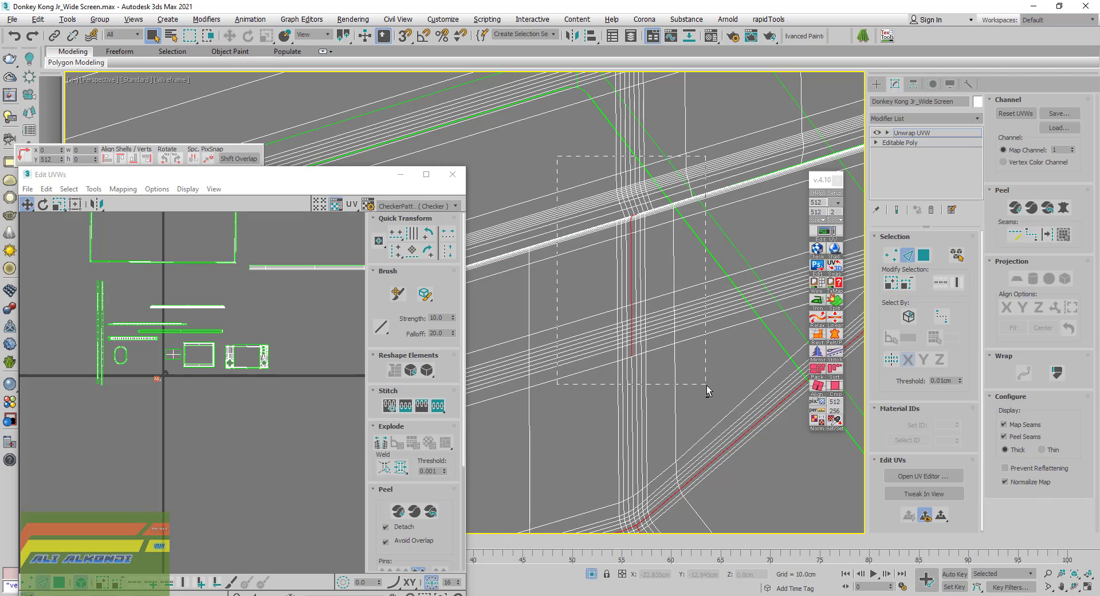
scroll(641, 357, down, 3)
scroll(641, 356, down, 1)
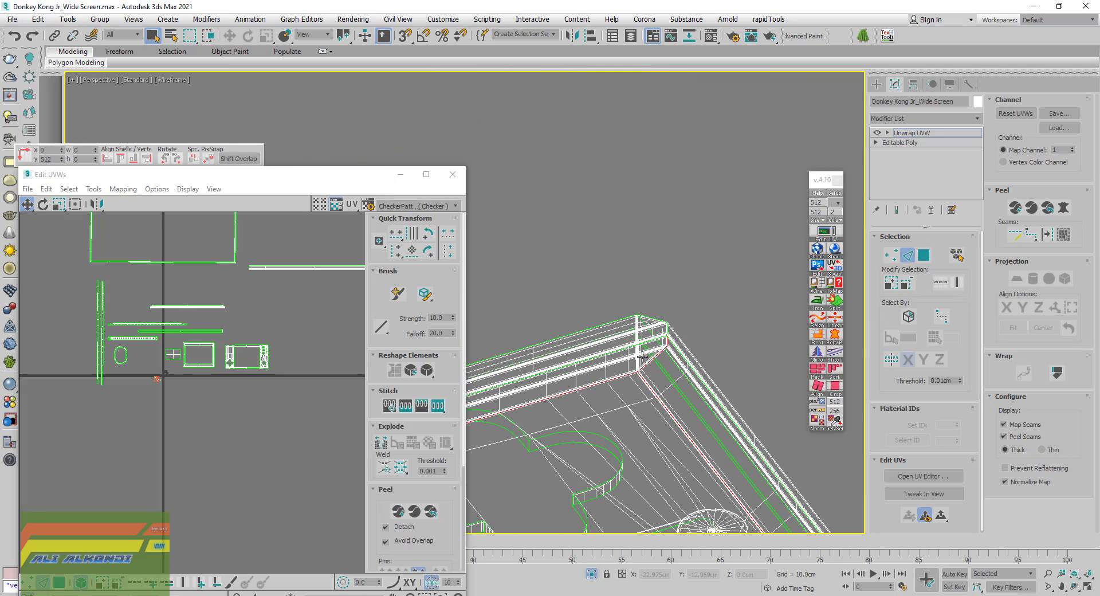
key(F3)
mouse_move(641, 356)
alt+middle_down()
mouse_move(574, 452)
mouse_move(639, 423)
alt+middle_up()
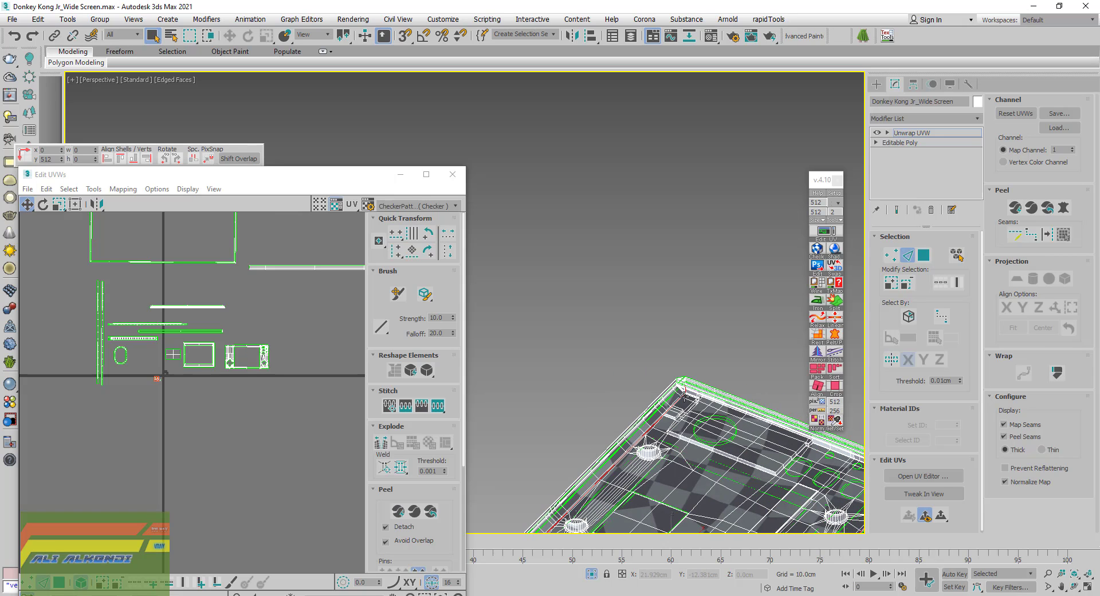
Remove the stray upper vertical edge segment from the casing's edge selection
scroll(684, 396, up, 1)
scroll(684, 398, up, 2)
scroll(684, 407, up, 3)
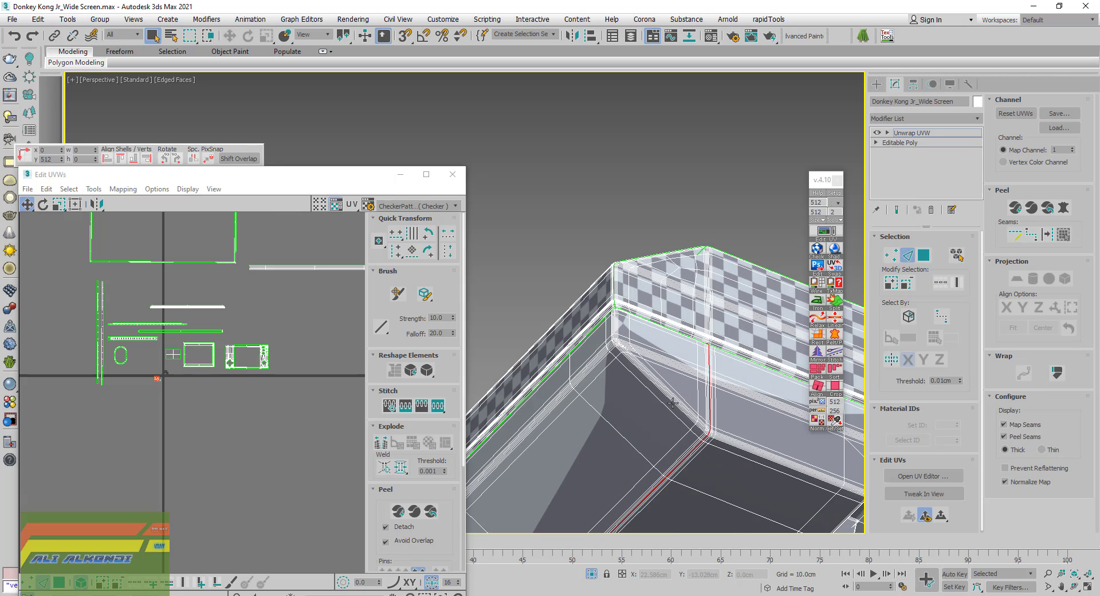
mouse_move(721, 441)
middle_down()
mouse_move(733, 456)
mouse_move(690, 453)
middle_up()
scroll(629, 379, up, 2)
scroll(625, 395, up, 3)
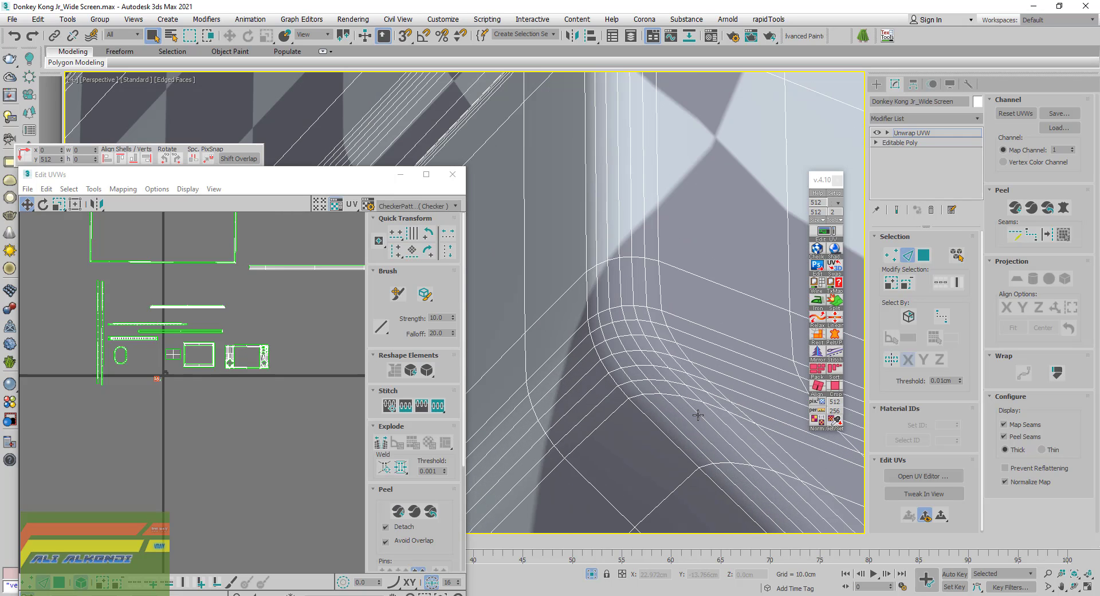
scroll(677, 416, down, 5)
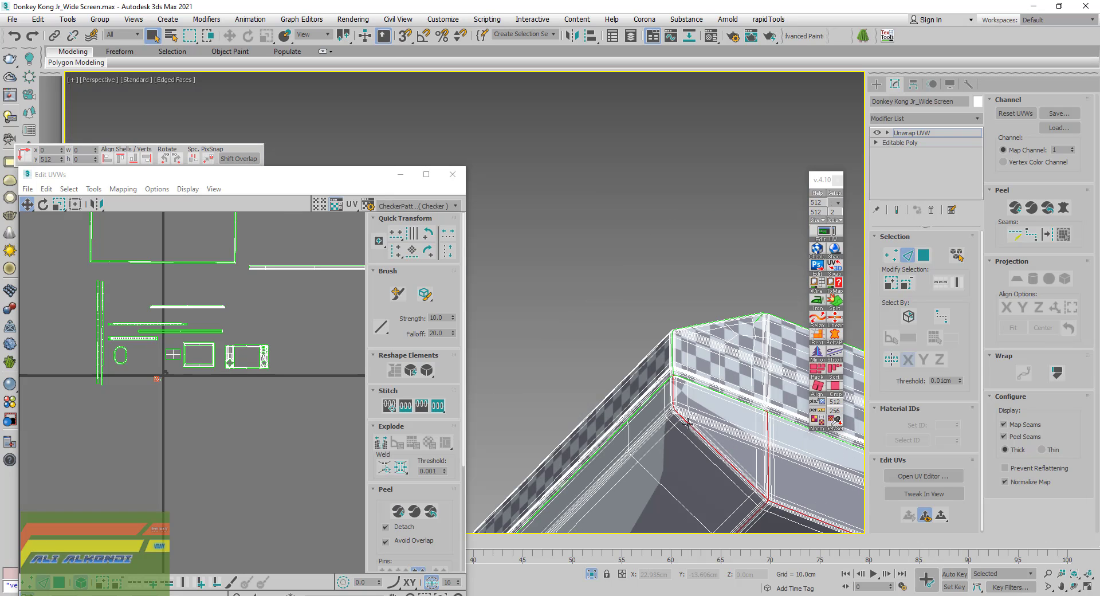
scroll(687, 422, up, 2)
scroll(607, 413, up, 2)
scroll(523, 373, up, 1)
scroll(564, 385, up, 1)
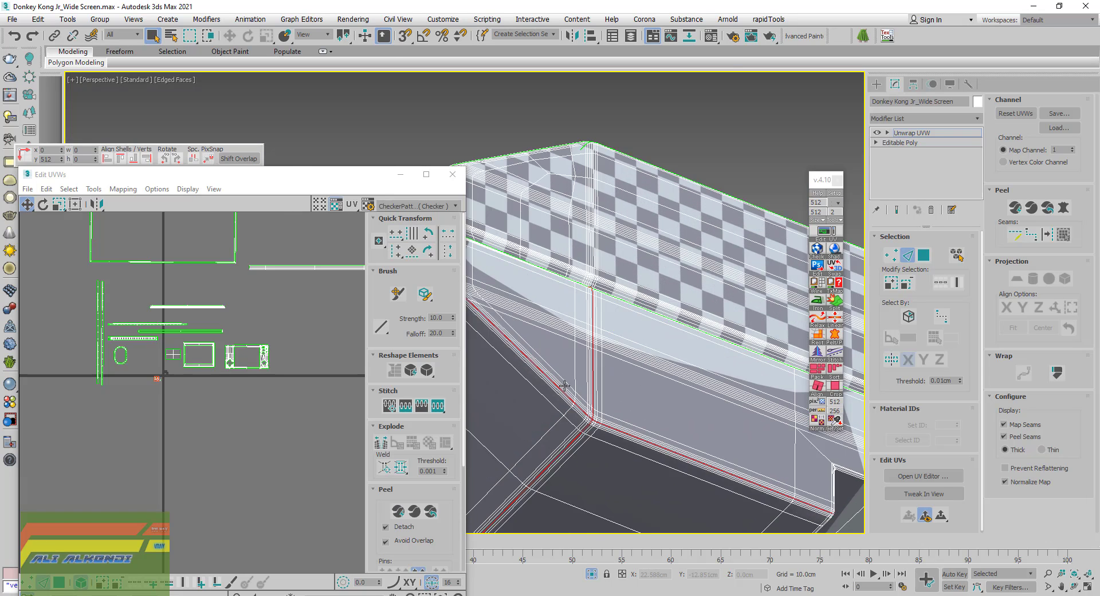
scroll(564, 385, up, 1)
key(F3)
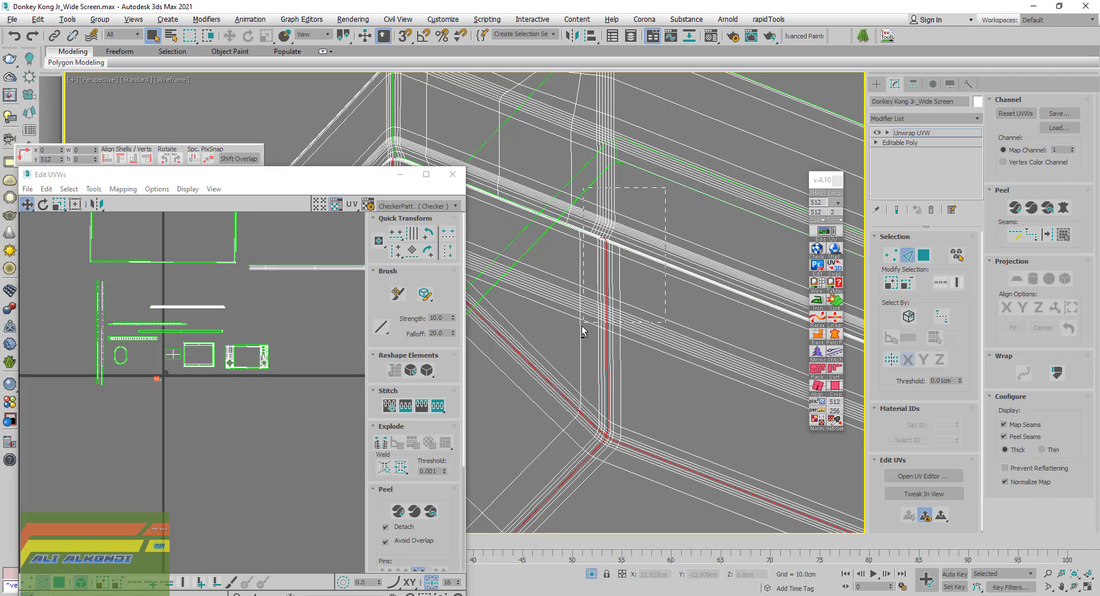
alt+click(578, 330)
scroll(607, 403, up, 1)
scroll(612, 420, up, 1)
scroll(613, 420, down, 1)
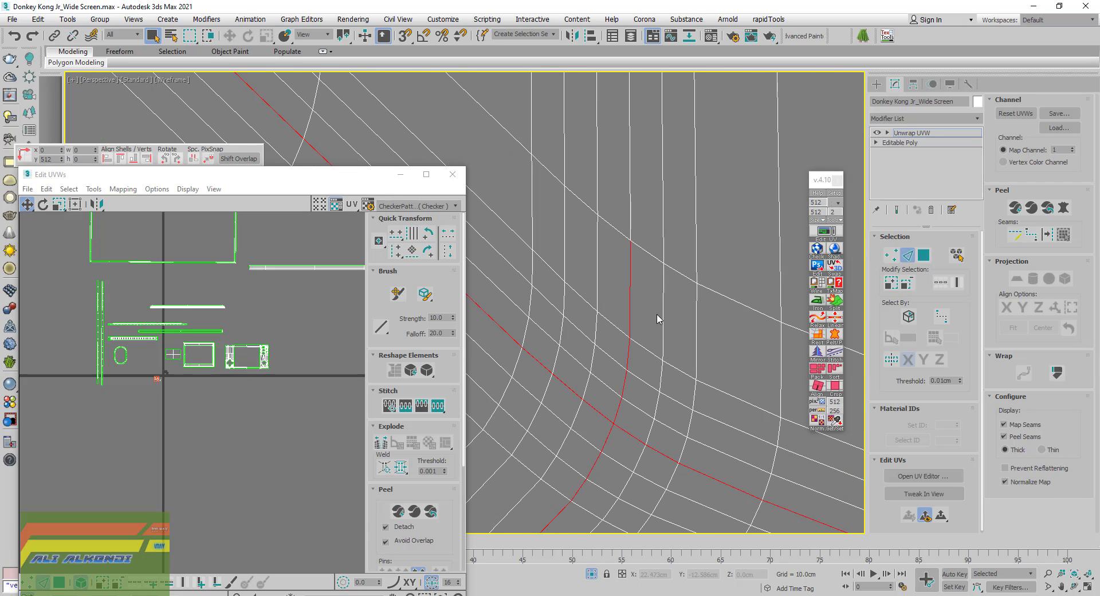
alt+drag(666, 248, 613, 415)
key(F3)
Select the vertical edge loop along the casing's inner corner
scroll(610, 417, down, 1)
scroll(631, 419, down, 2)
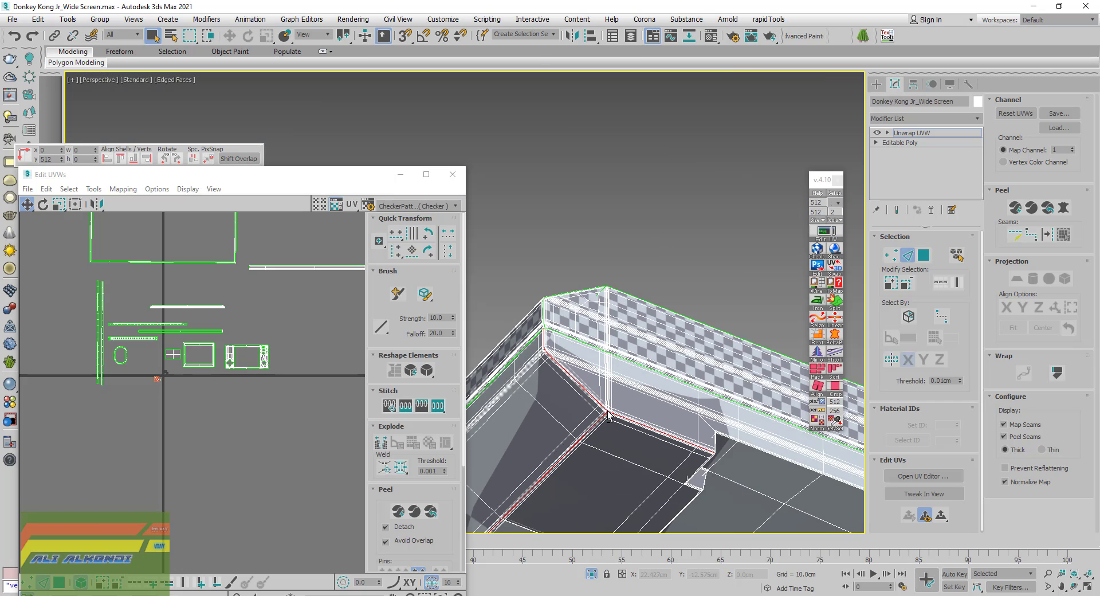
scroll(646, 422, down, 1)
mouse_move(695, 447)
middle_down()
mouse_move(610, 368)
mouse_move(594, 391)
middle_up()
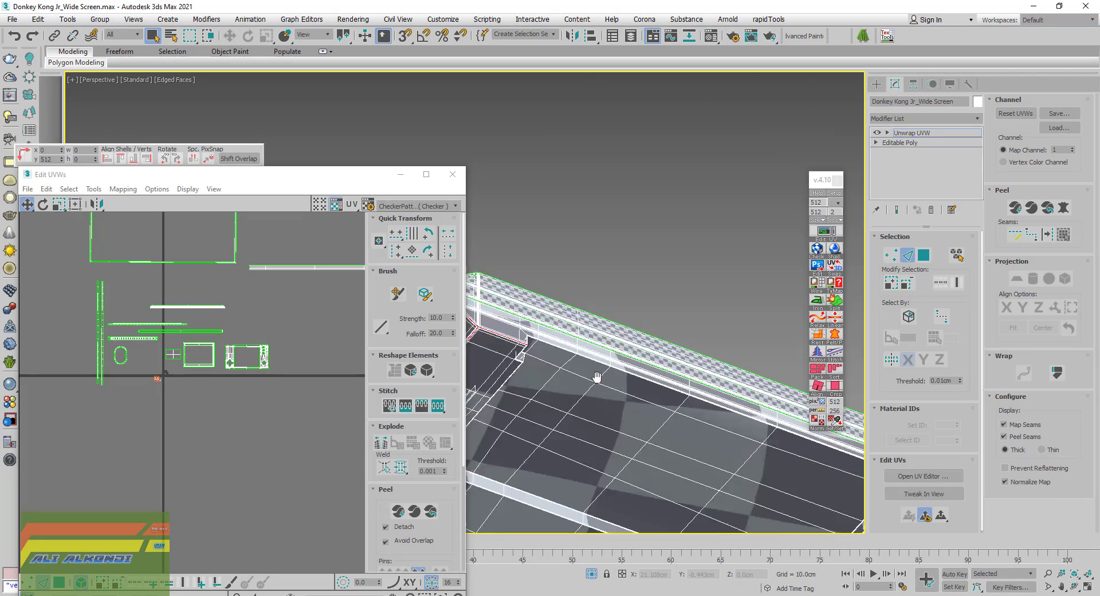
mouse_move(535, 456)
middle_down()
mouse_move(741, 368)
mouse_move(721, 354)
middle_up()
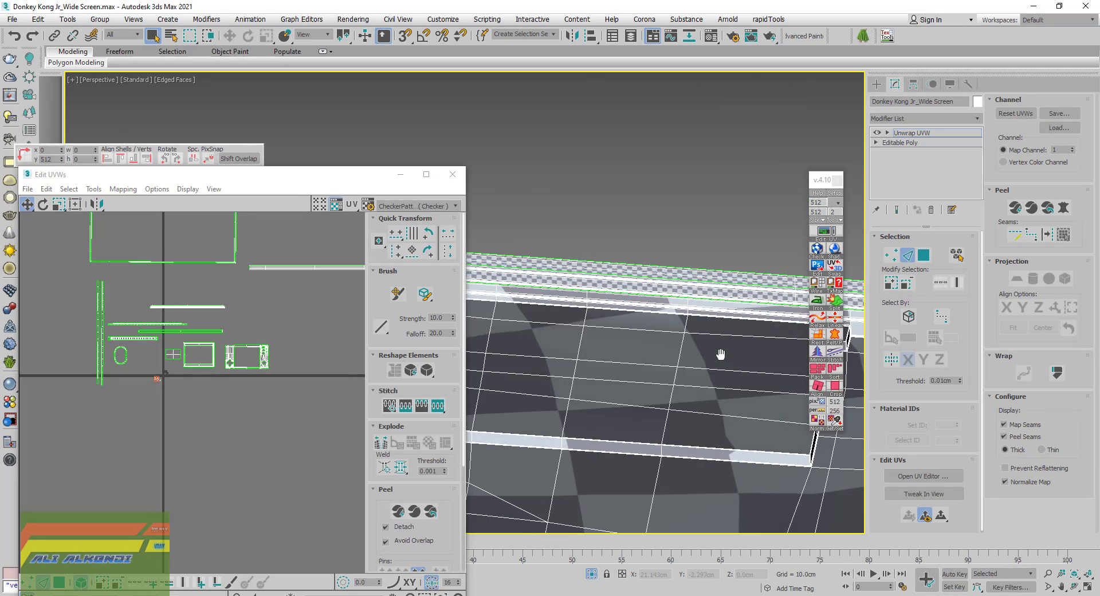
mouse_move(559, 317)
middle_down()
mouse_move(719, 359)
mouse_move(541, 400)
mouse_move(628, 407)
mouse_move(654, 424)
middle_up()
scroll(542, 405, up, 2)
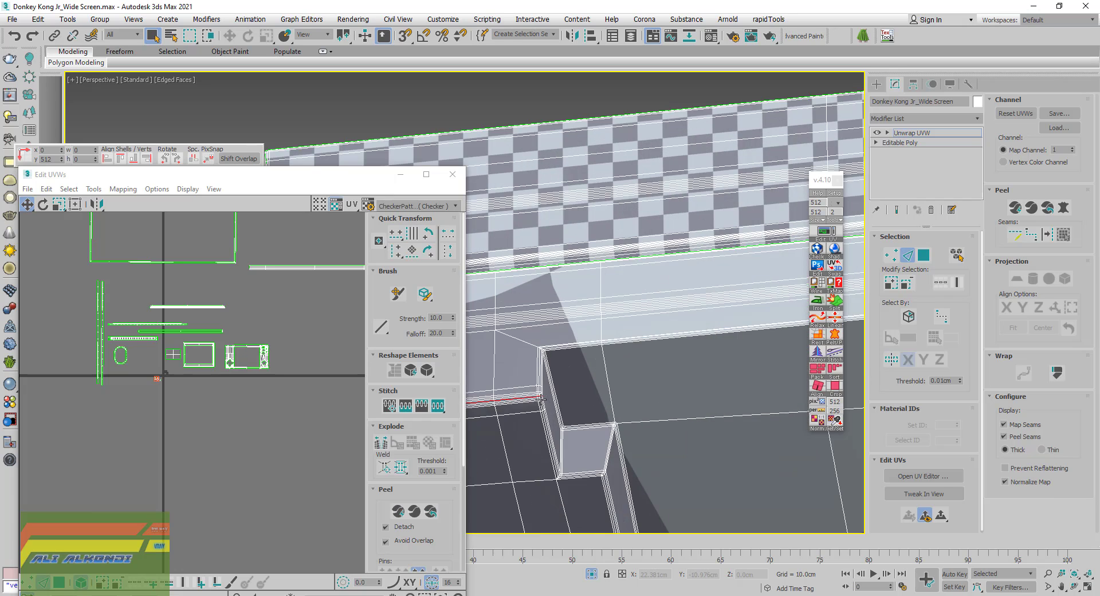
scroll(539, 395, up, 2)
scroll(540, 392, up, 2)
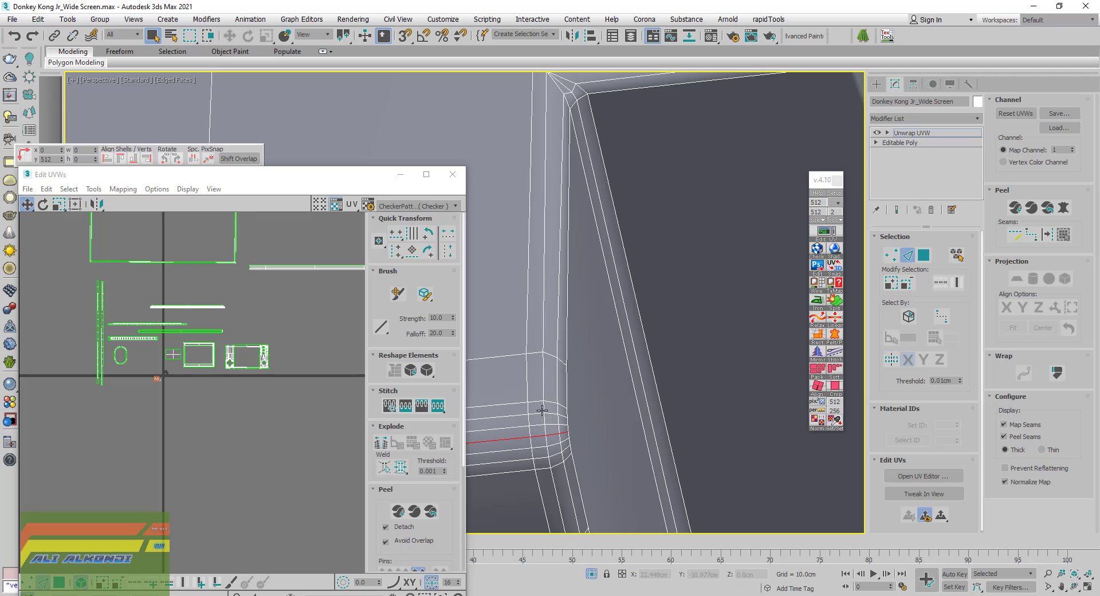
mouse_move(554, 409)
alt+middle_down()
mouse_move(560, 422)
mouse_move(558, 388)
alt+middle_up()
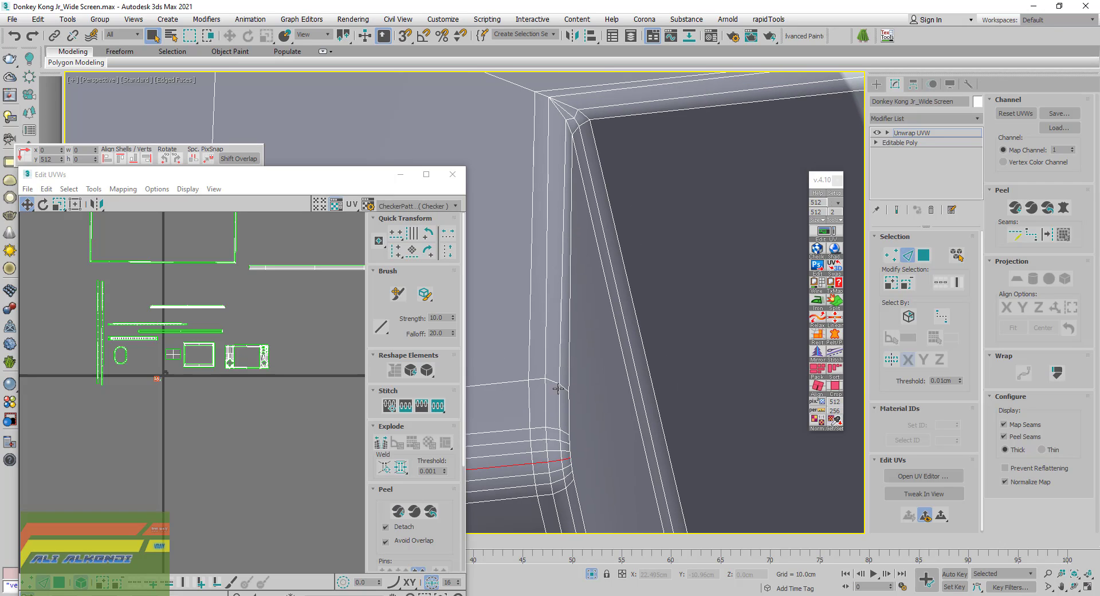
double_click(560, 347)
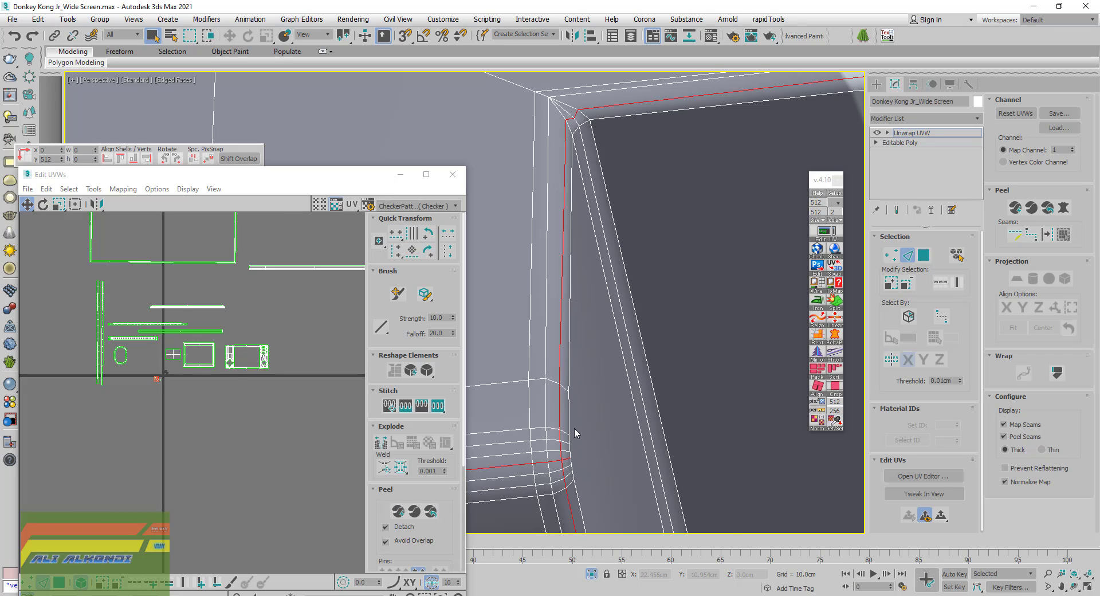
Check the new loop selection in wireframe, centring the inner corner in view
middle_drag(574, 427, 604, 358)
scroll(593, 382, up, 2)
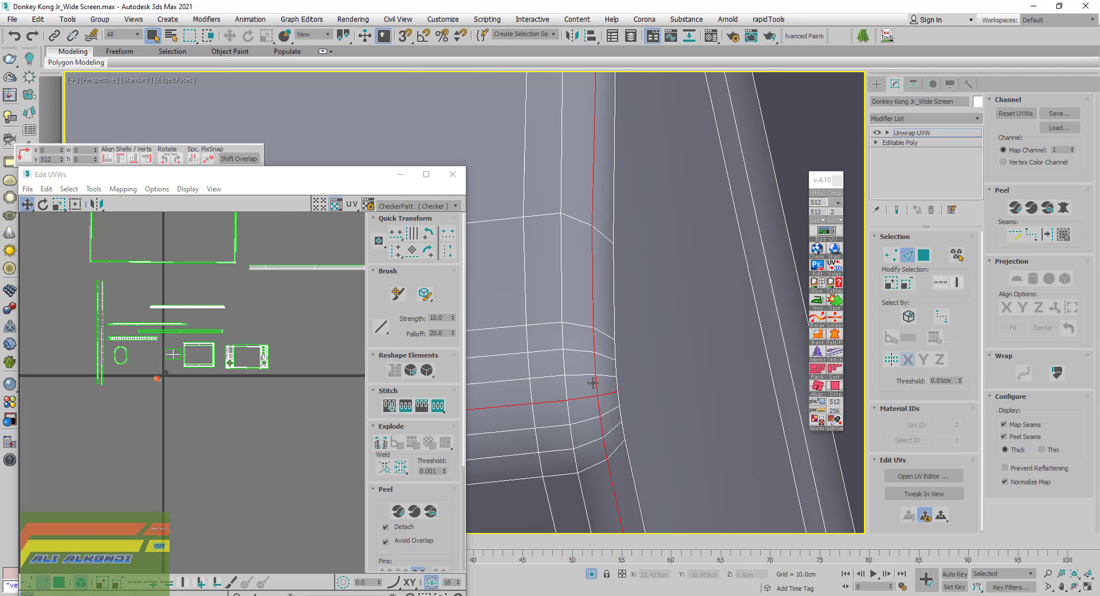
key(F3)
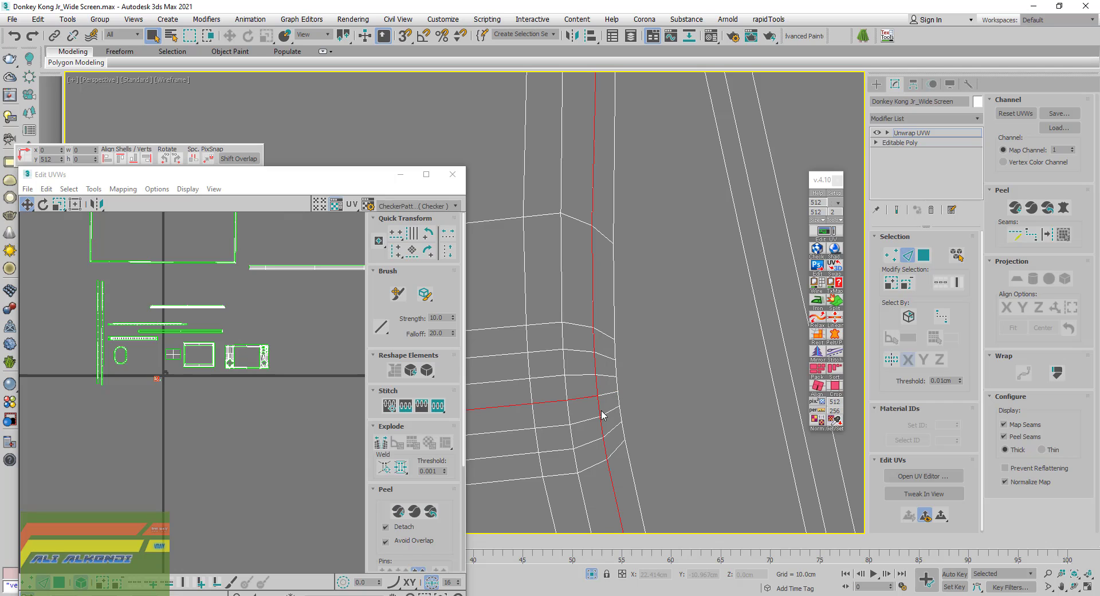
scroll(602, 411, down, 3)
middle_drag(601, 410, 625, 431)
scroll(627, 372, down, 2)
scroll(629, 353, down, 1)
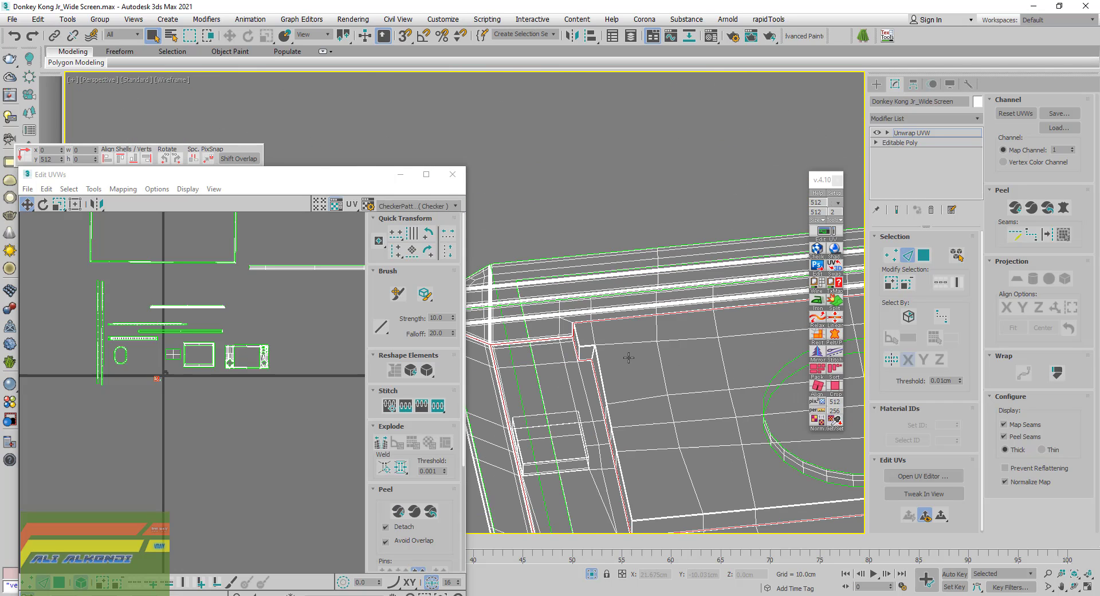
key(F3)
Add the horizontal edge meeting the vertical loop at the inner corner to the selection
mouse_move(662, 390)
middle_down()
mouse_move(688, 415)
mouse_move(647, 392)
mouse_move(552, 417)
middle_up()
scroll(703, 415, up, 2)
scroll(567, 405, up, 3)
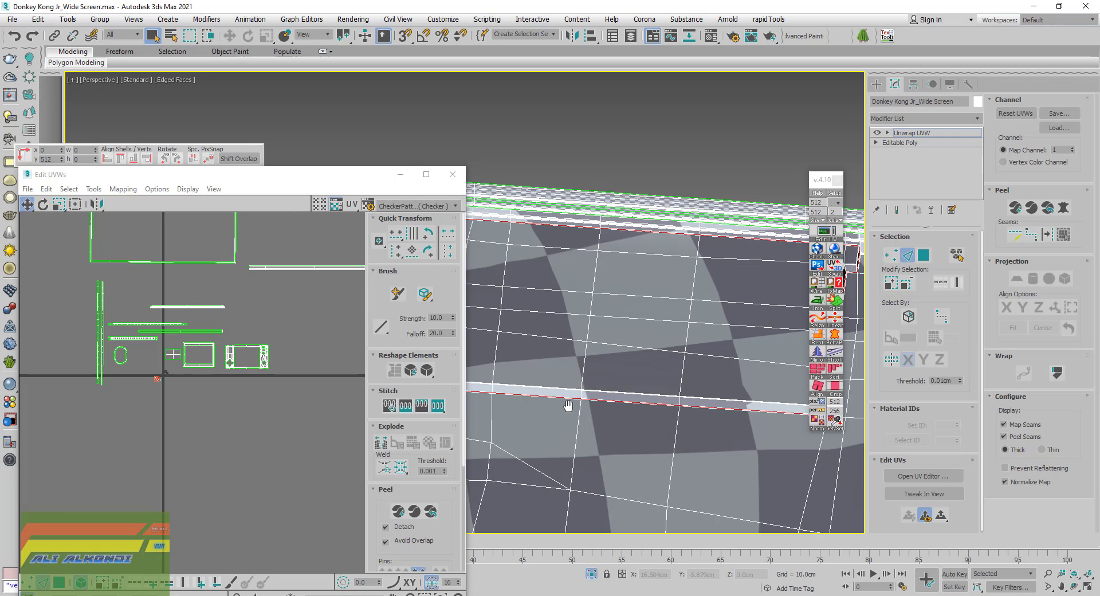
scroll(642, 353, down, 2)
scroll(545, 358, down, 2)
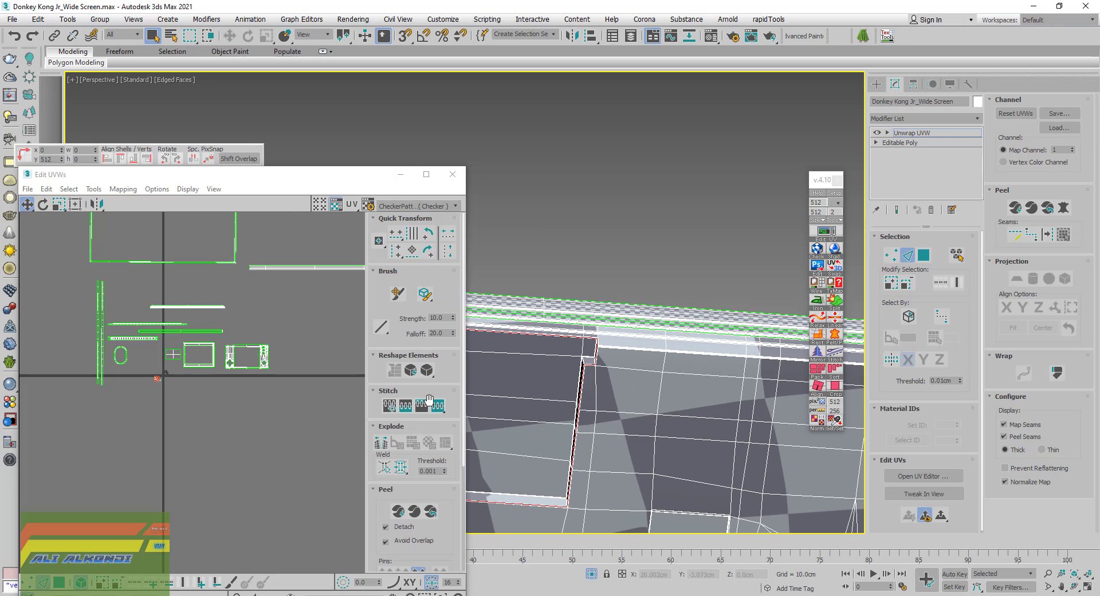
scroll(595, 349, up, 2)
scroll(607, 337, up, 2)
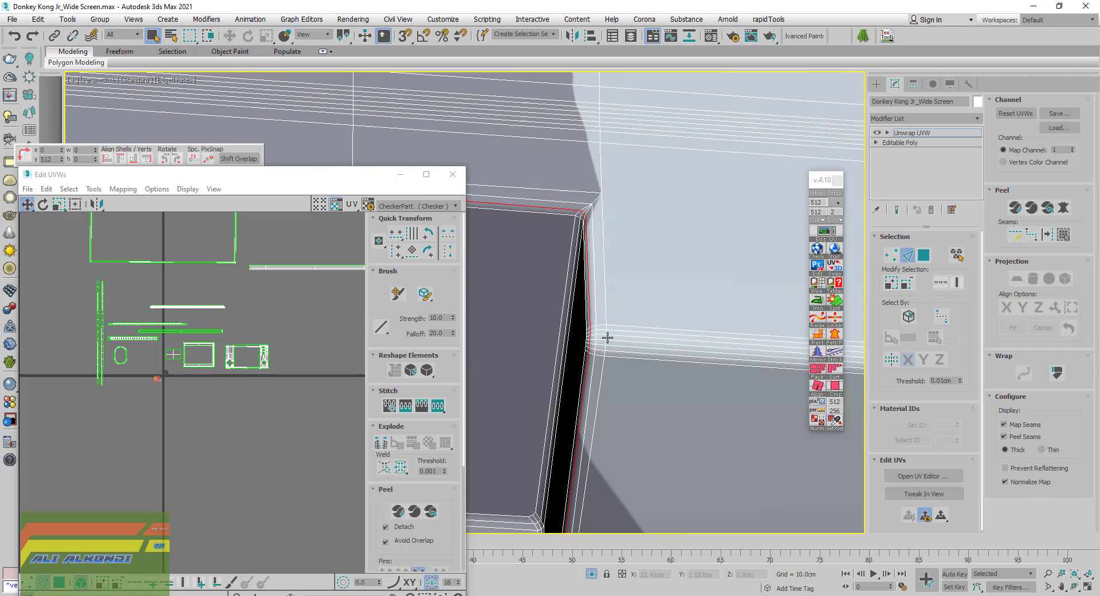
scroll(606, 342, up, 2)
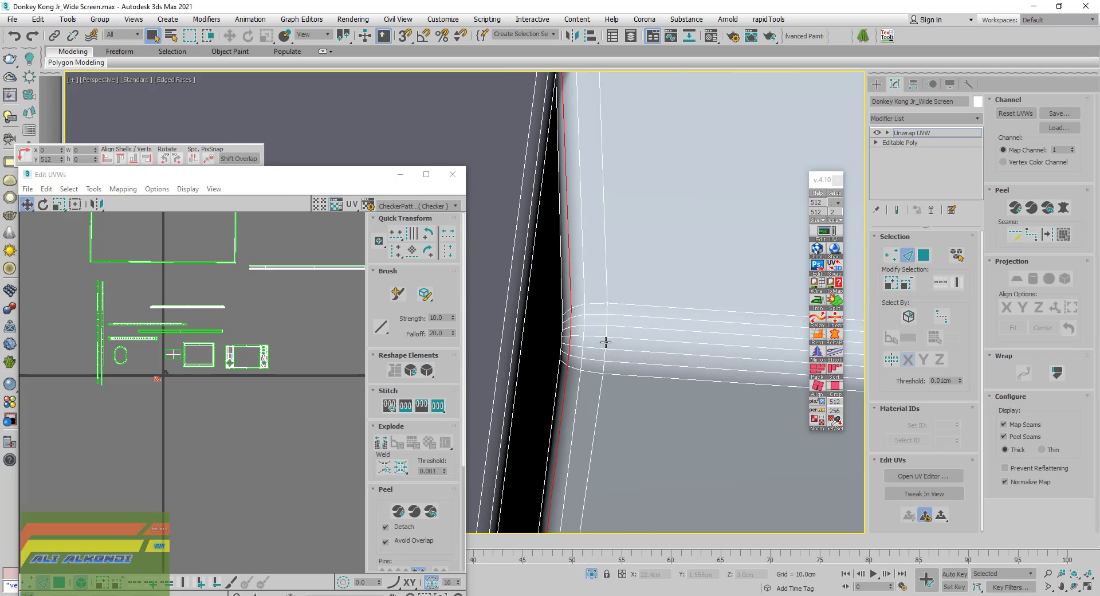
scroll(619, 346, up, 1)
click(627, 336)
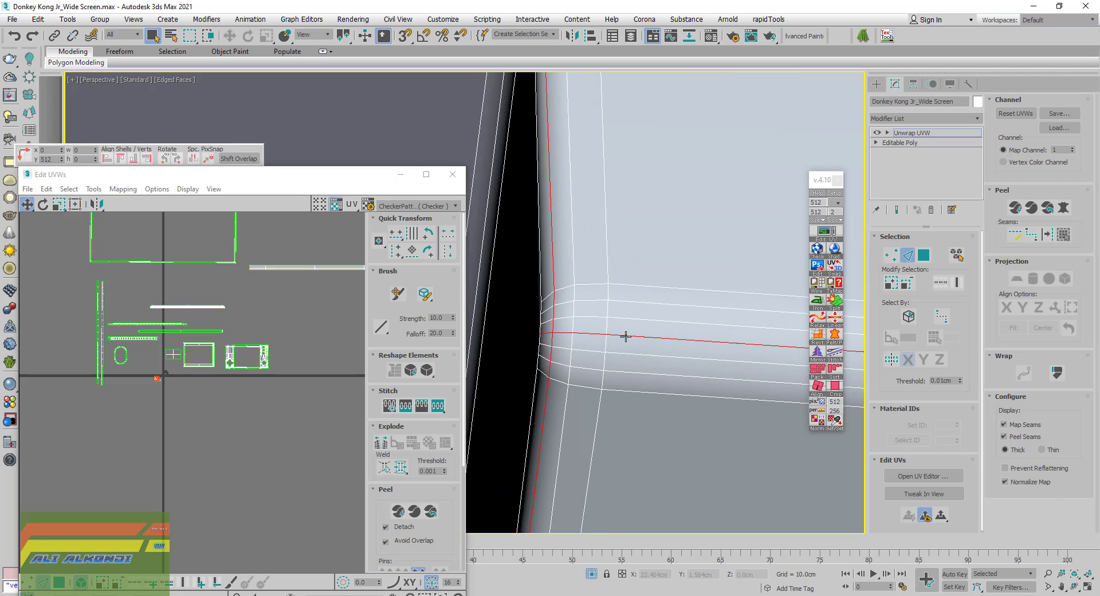
key(F3)
scroll(546, 331, up, 1)
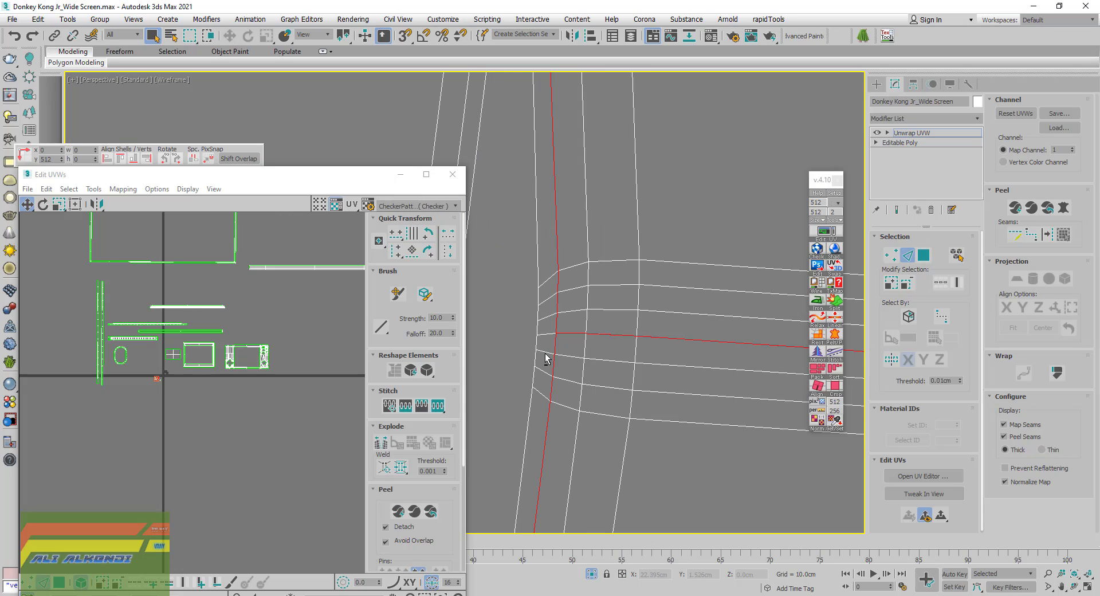
key(F3)
scroll(547, 355, down, 1)
scroll(546, 351, down, 3)
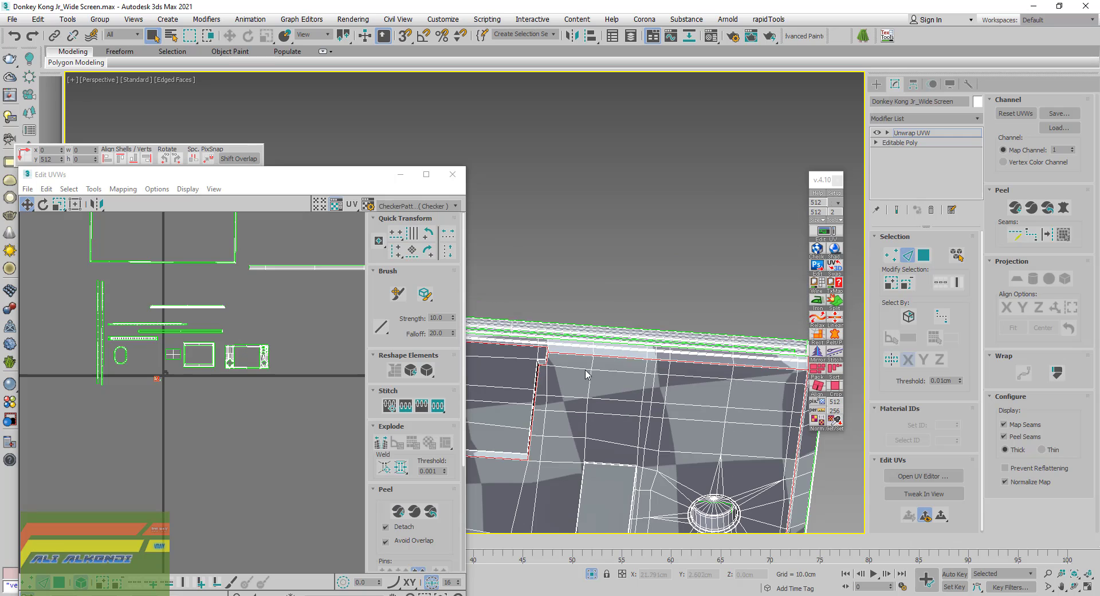
middle_drag(734, 395, 581, 397)
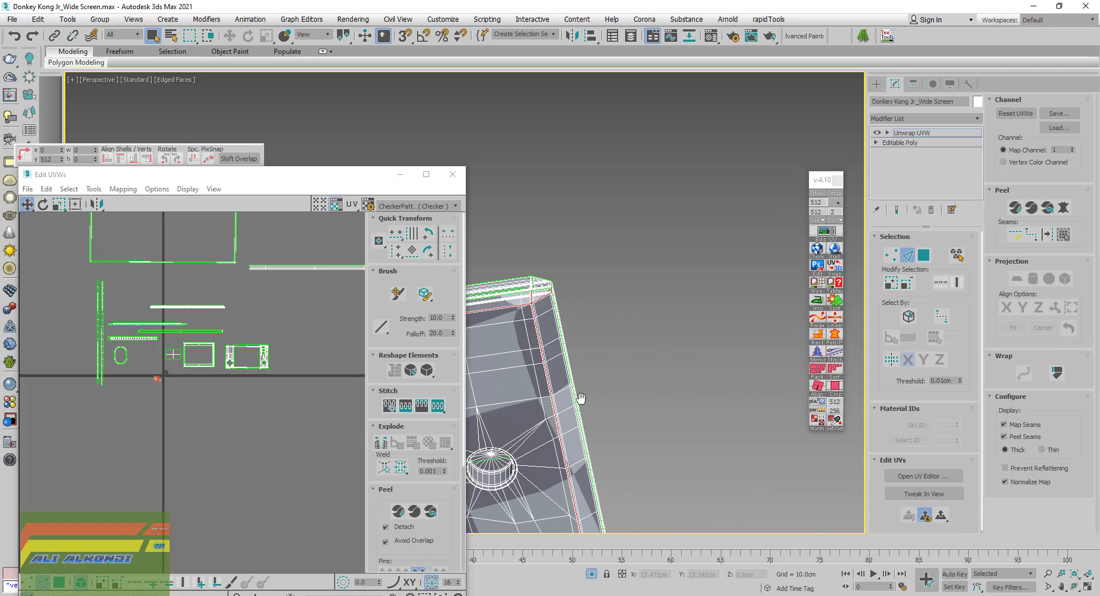
scroll(580, 404, up, 3)
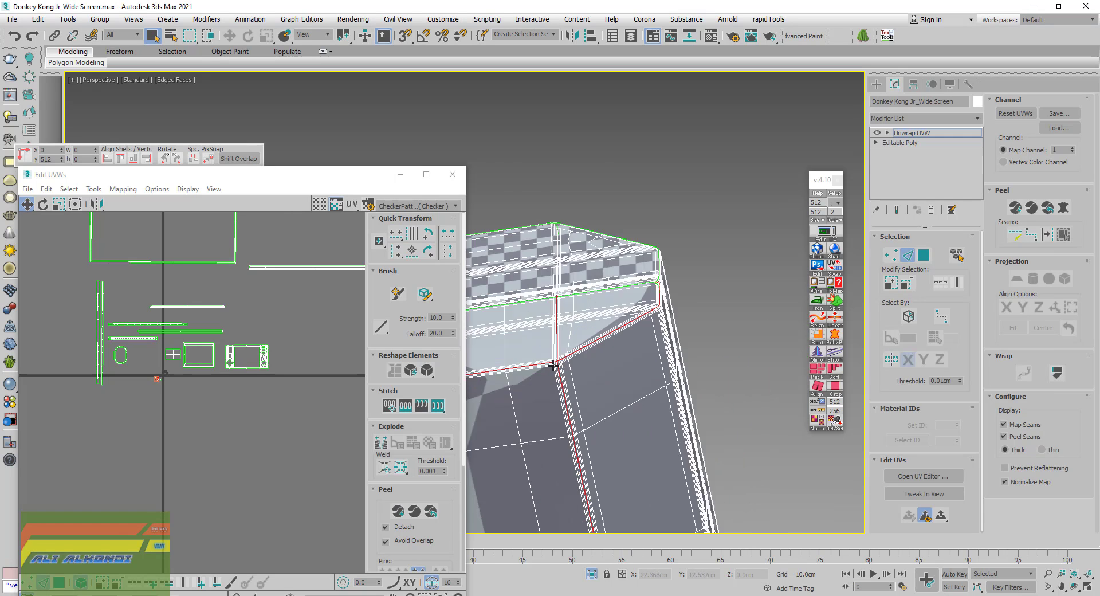
middle_drag(580, 403, 568, 396)
key(F3)
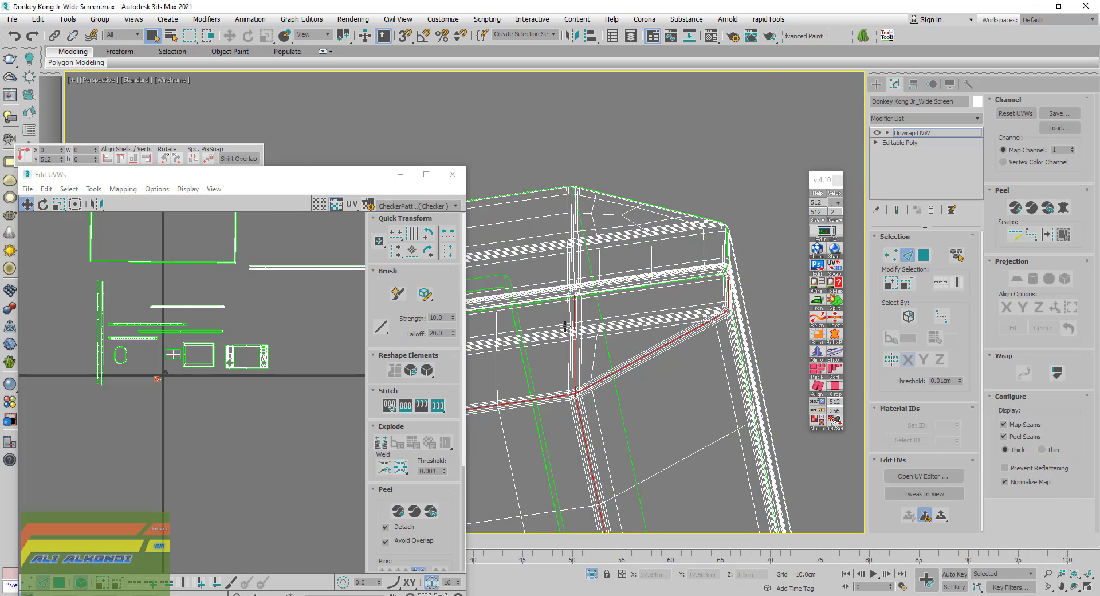
scroll(565, 326, up, 3)
drag(527, 185, 635, 364)
scroll(581, 412, up, 3)
scroll(581, 412, up, 2)
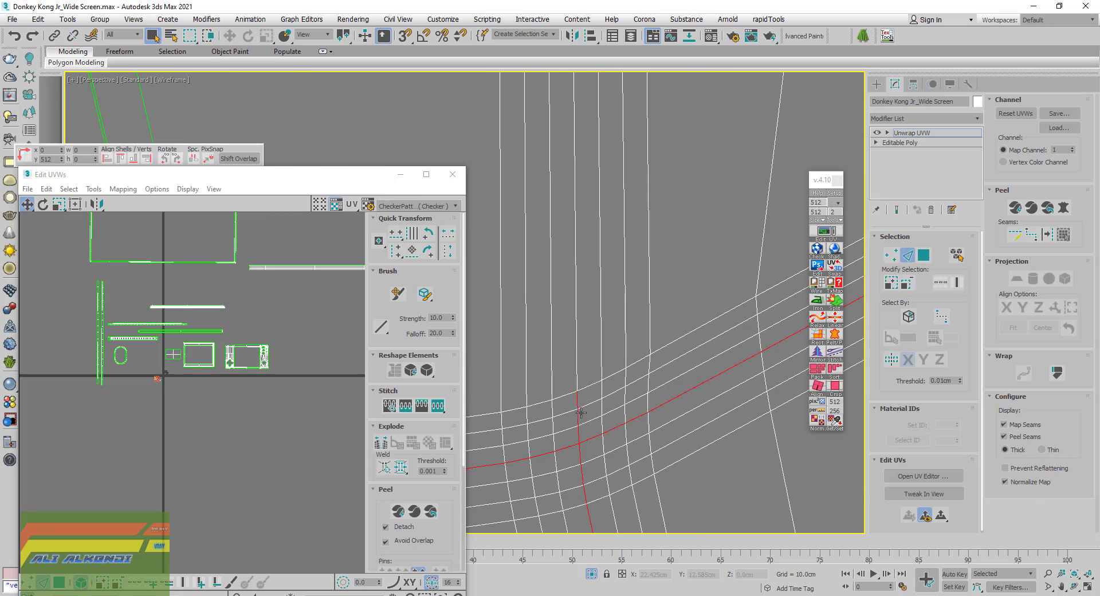
drag(541, 393, 585, 440)
key(F3)
scroll(610, 416, down, 5)
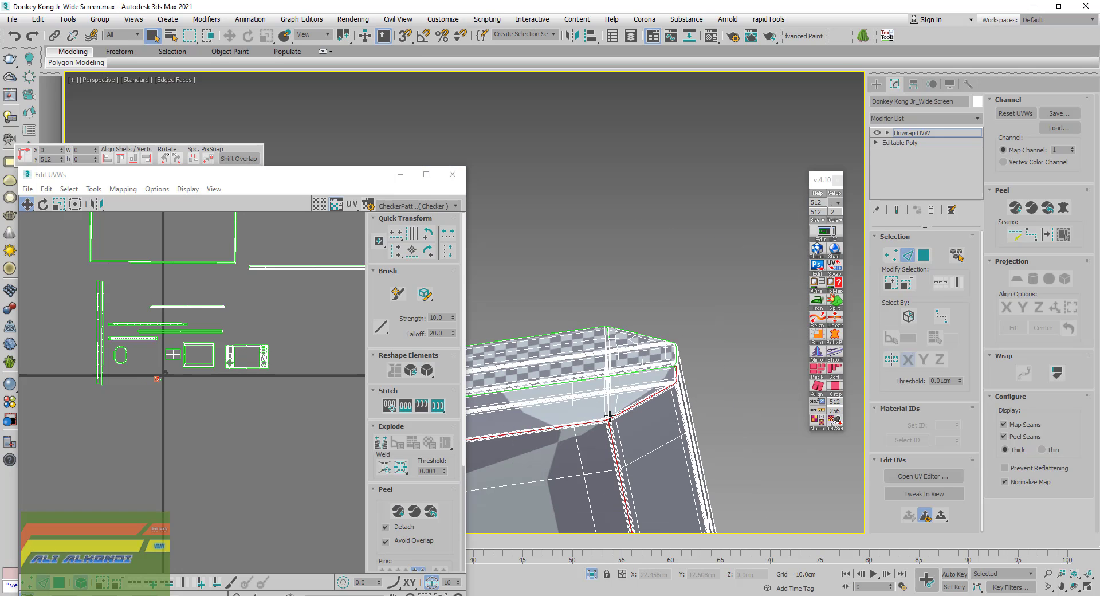
mouse_move(678, 396)
alt+middle_down()
mouse_move(623, 295)
mouse_move(659, 299)
alt+middle_up()
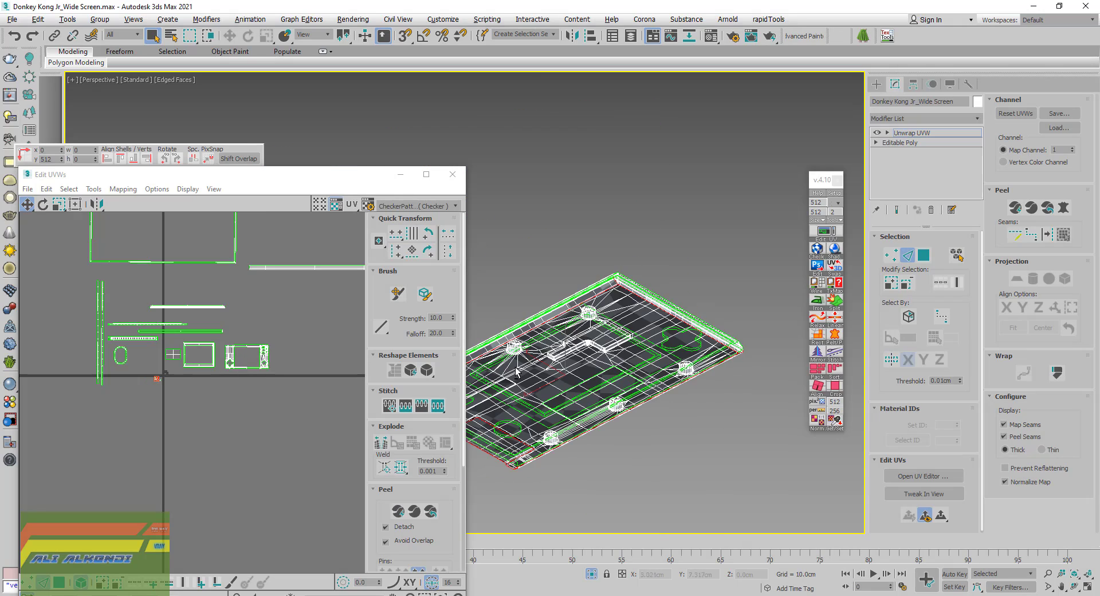
scroll(614, 281, up, 3)
scroll(614, 282, up, 4)
scroll(614, 264, up, 2)
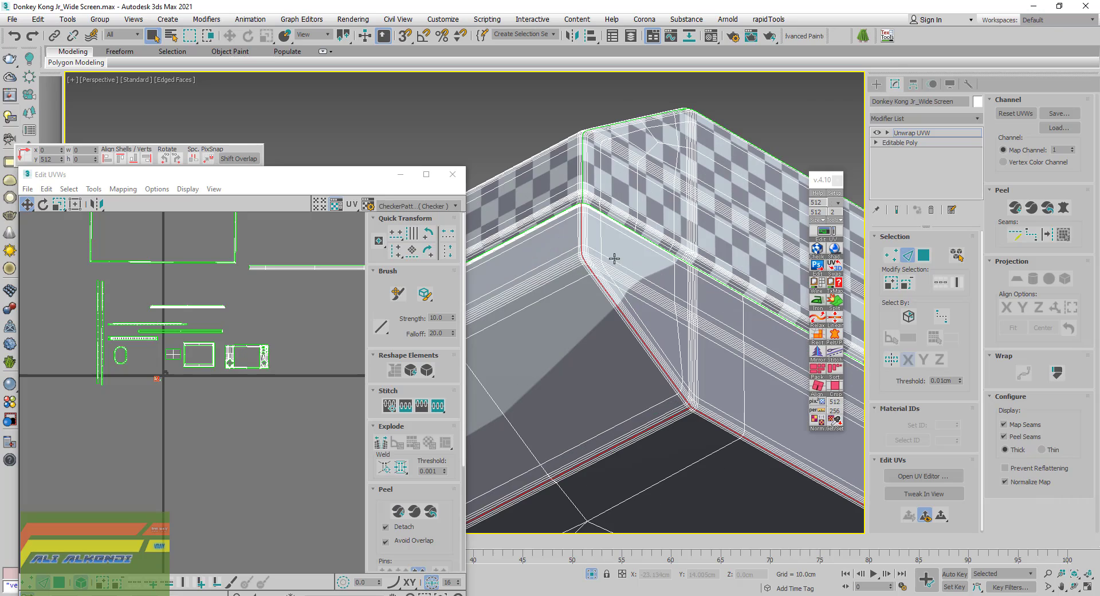
scroll(590, 295, down, 5)
alt+middle_drag(590, 295, 659, 370)
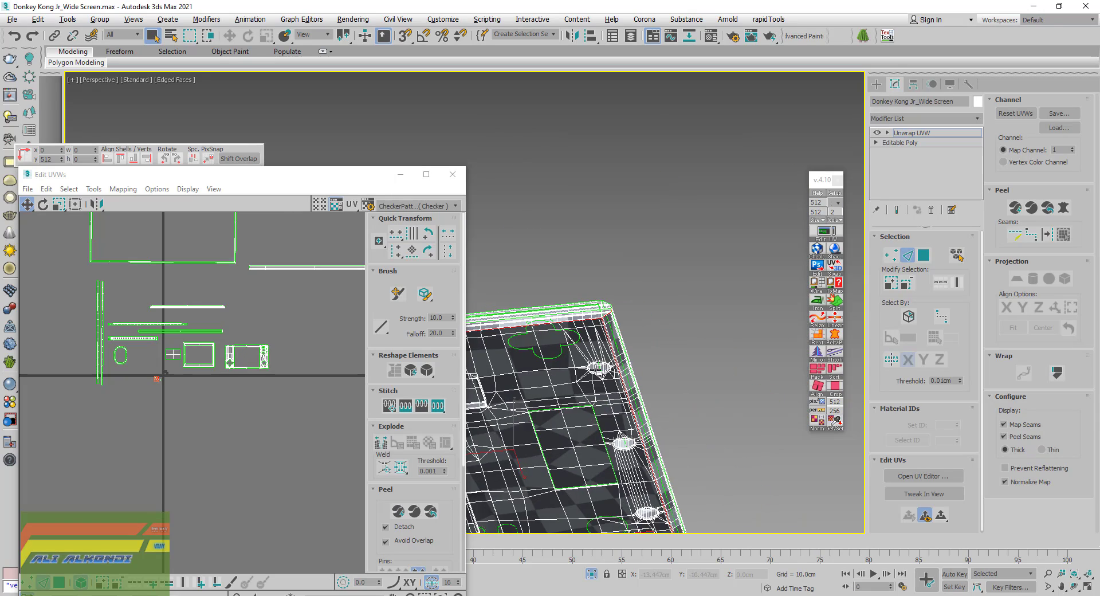
alt+middle_drag(600, 301, 629, 429)
scroll(629, 428, up, 3)
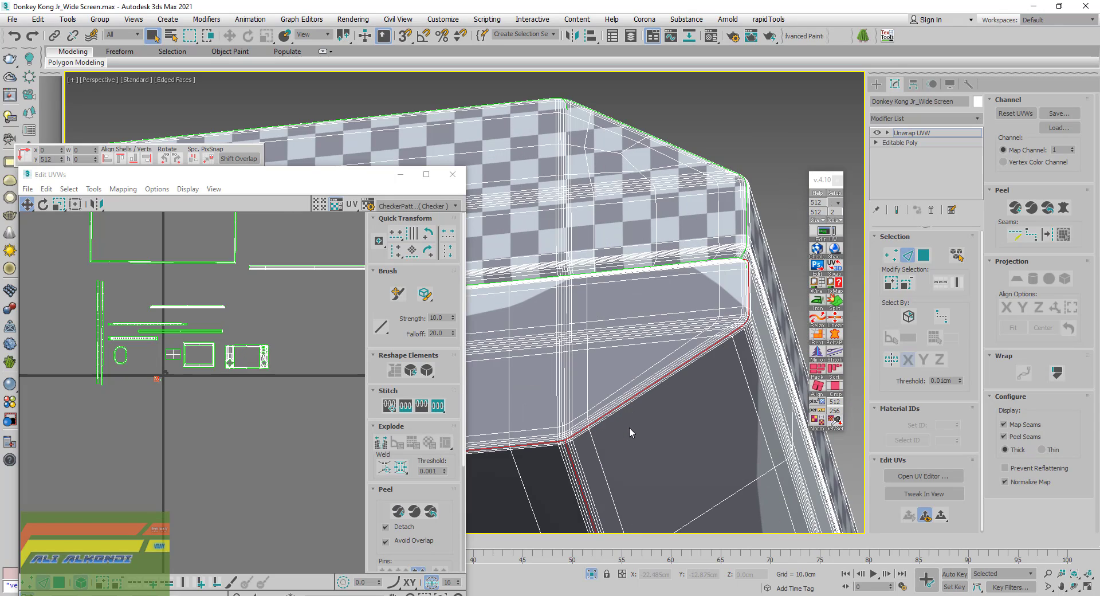
scroll(567, 442, up, 2)
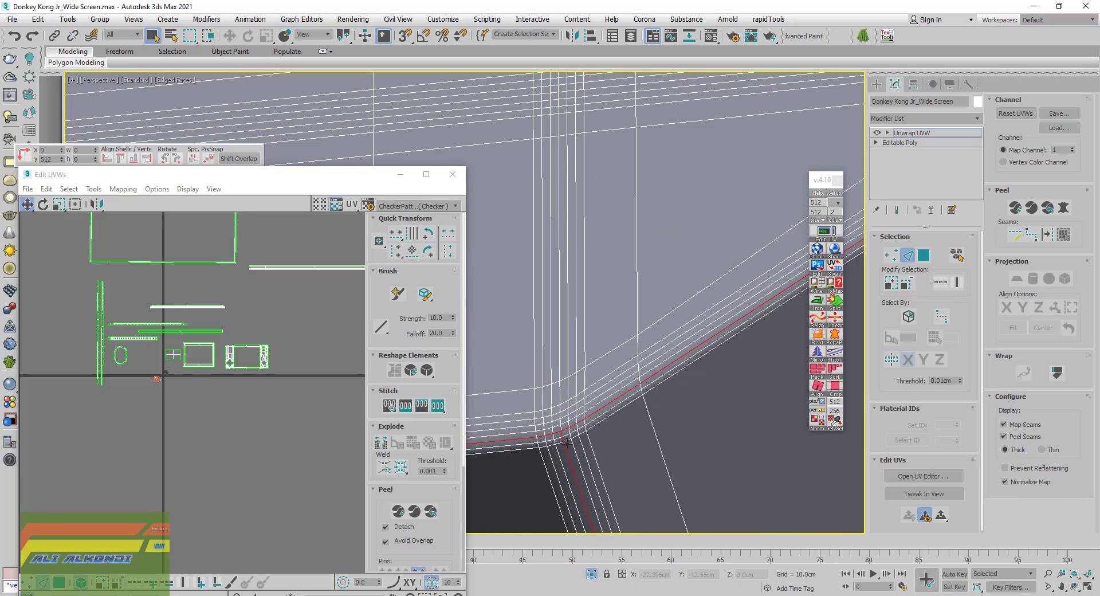
scroll(567, 441, down, 3)
scroll(567, 442, down, 3)
alt+middle_drag(567, 442, 512, 348)
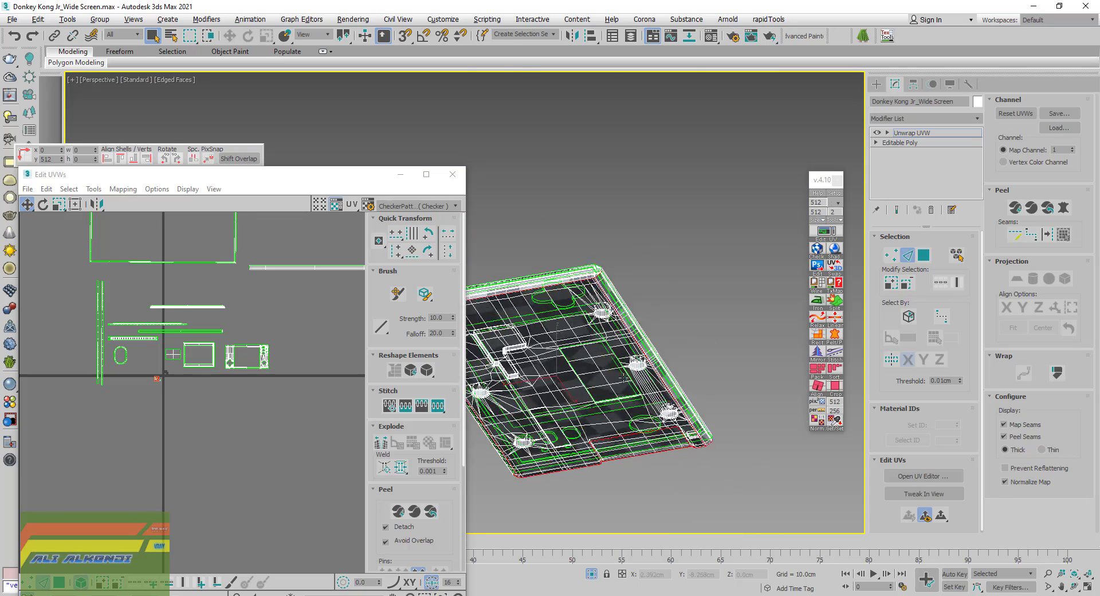
scroll(512, 348, up, 3)
alt+middle_drag(581, 331, 614, 364)
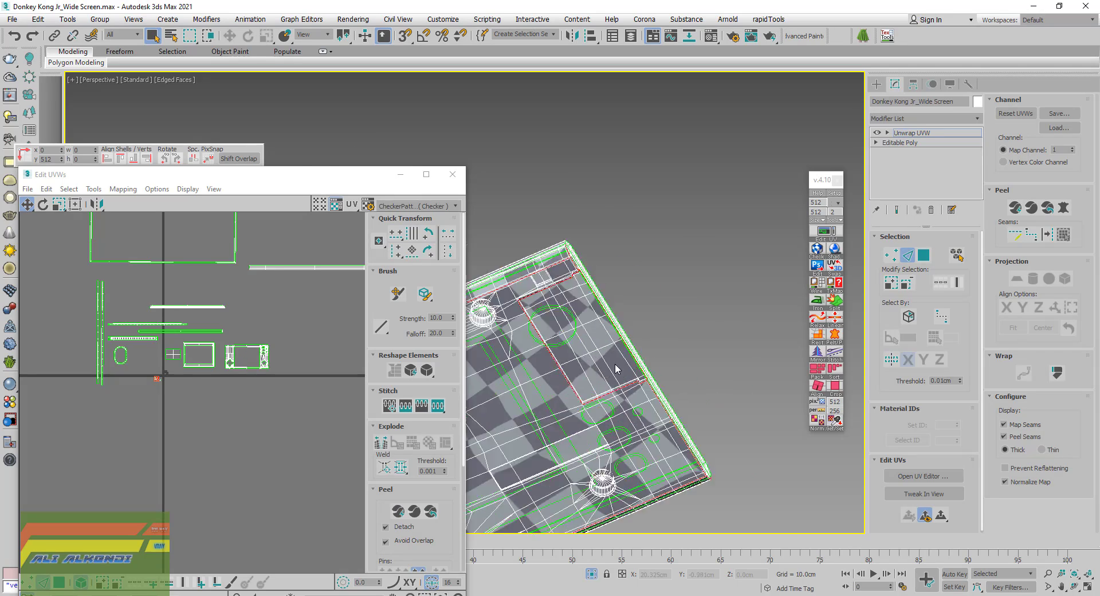
scroll(614, 363, up, 3)
scroll(719, 424, up, 1)
scroll(720, 423, up, 2)
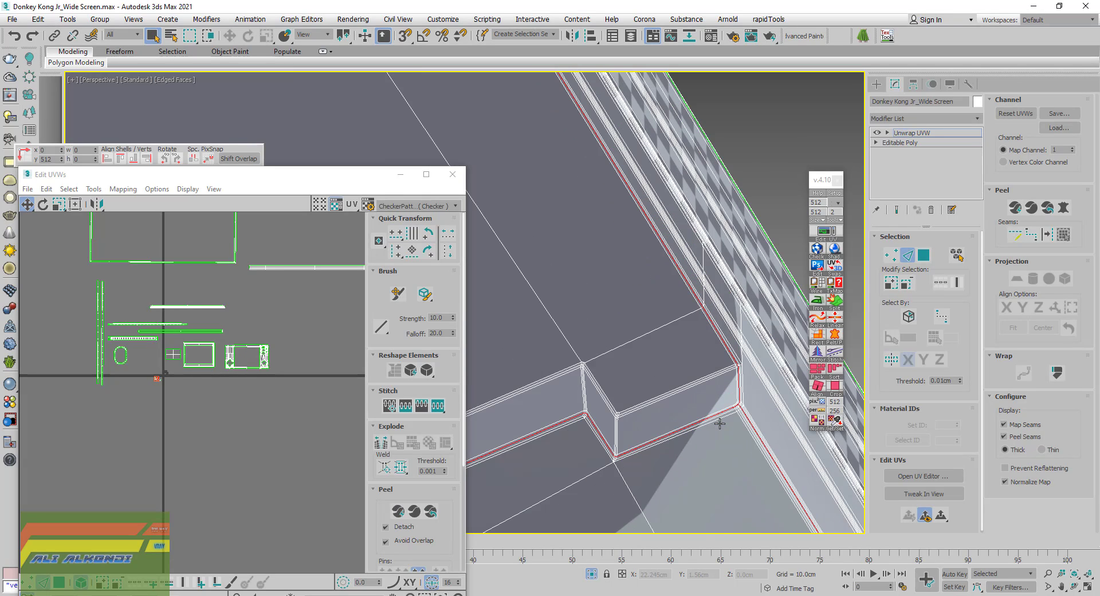
scroll(720, 423, down, 3)
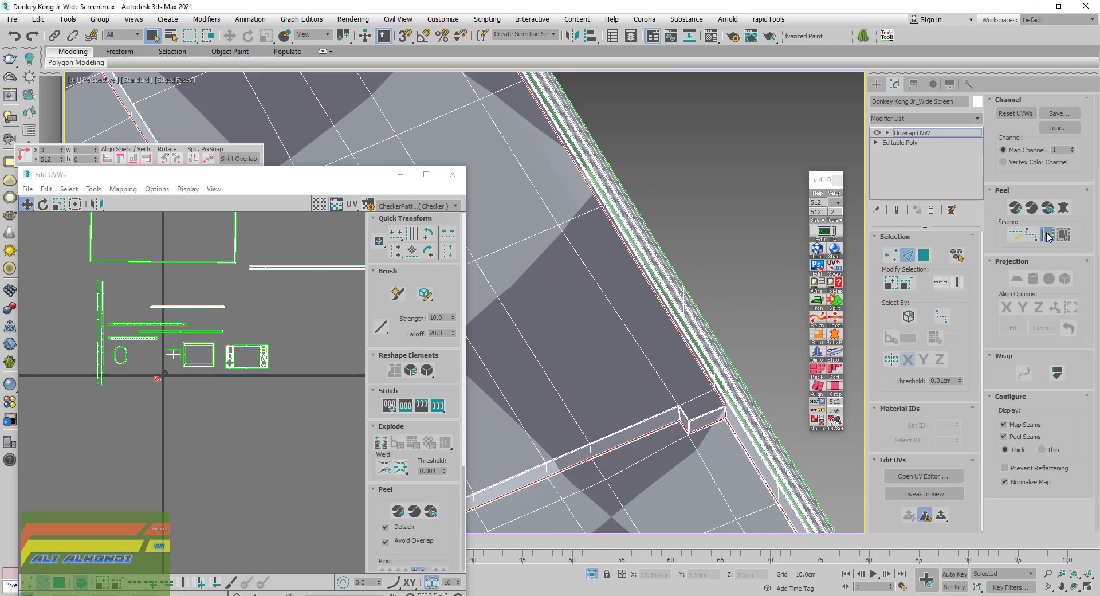
scroll(747, 277, down, 2)
scroll(747, 277, down, 2)
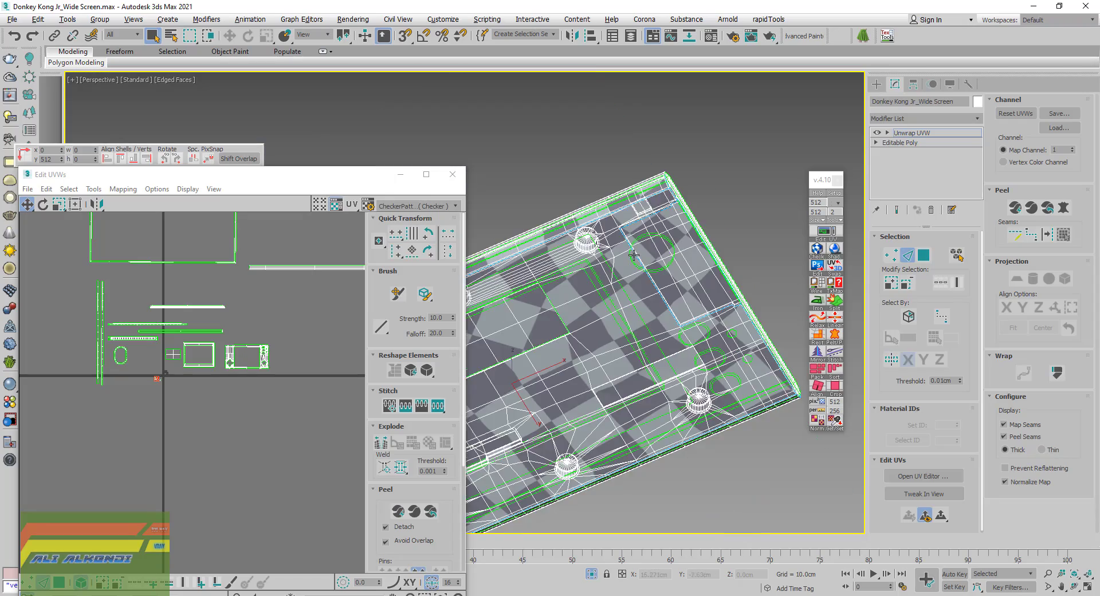
mouse_move(633, 254)
alt+middle_down()
mouse_move(690, 221)
mouse_move(683, 182)
mouse_move(693, 279)
alt+middle_up()
Zoom in on a screw hole and select the edge loop around its rim
scroll(685, 317, up, 2)
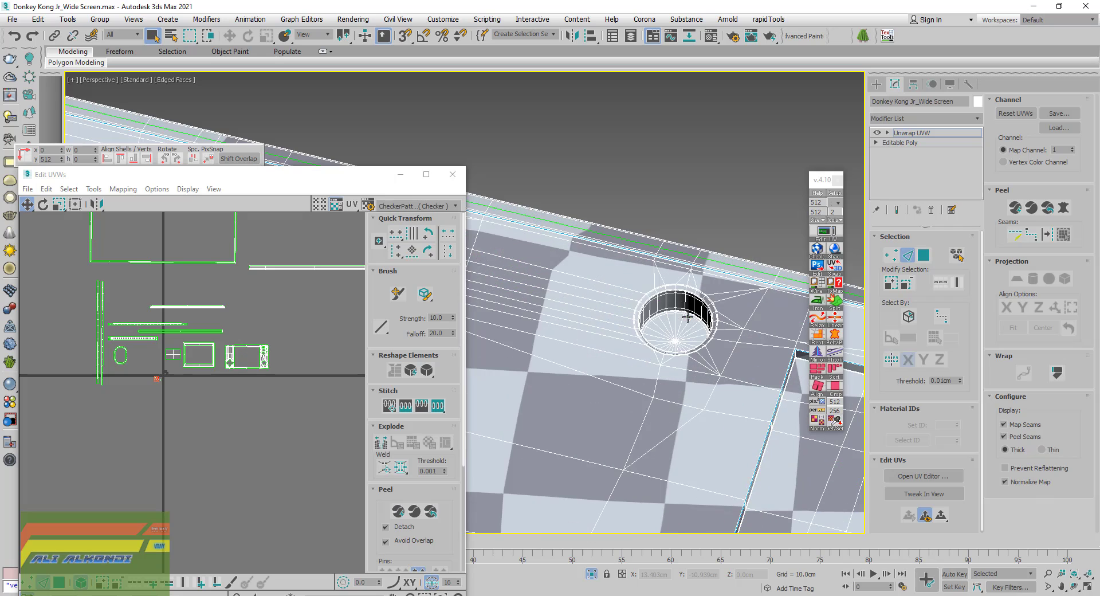
scroll(712, 307, up, 2)
scroll(712, 308, up, 2)
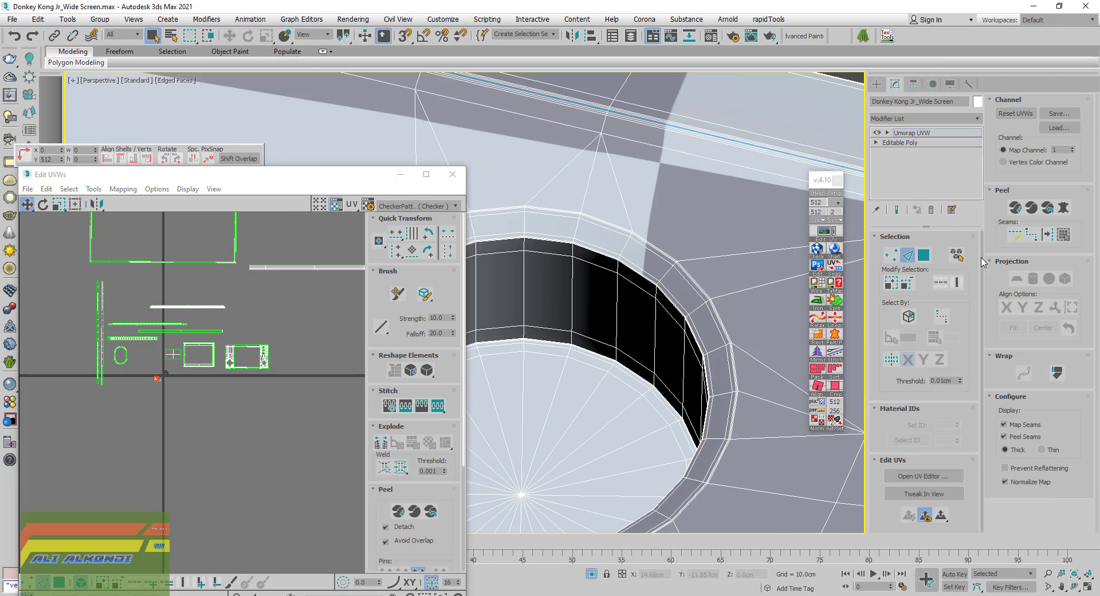
middle_drag(695, 334, 707, 343)
scroll(707, 344, up, 2)
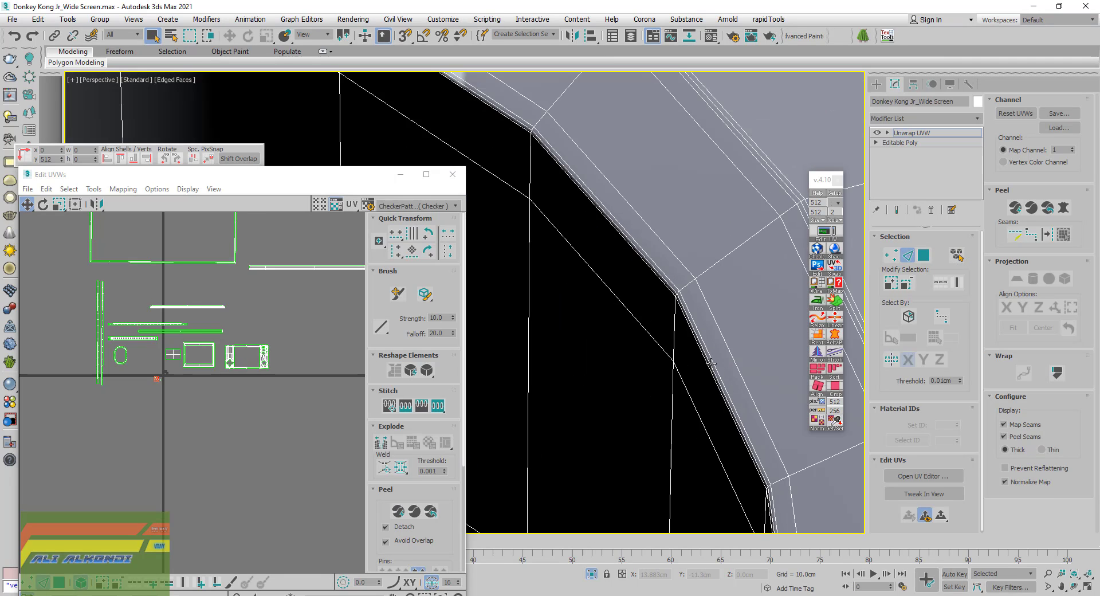
scroll(710, 355, up, 1)
scroll(709, 356, up, 1)
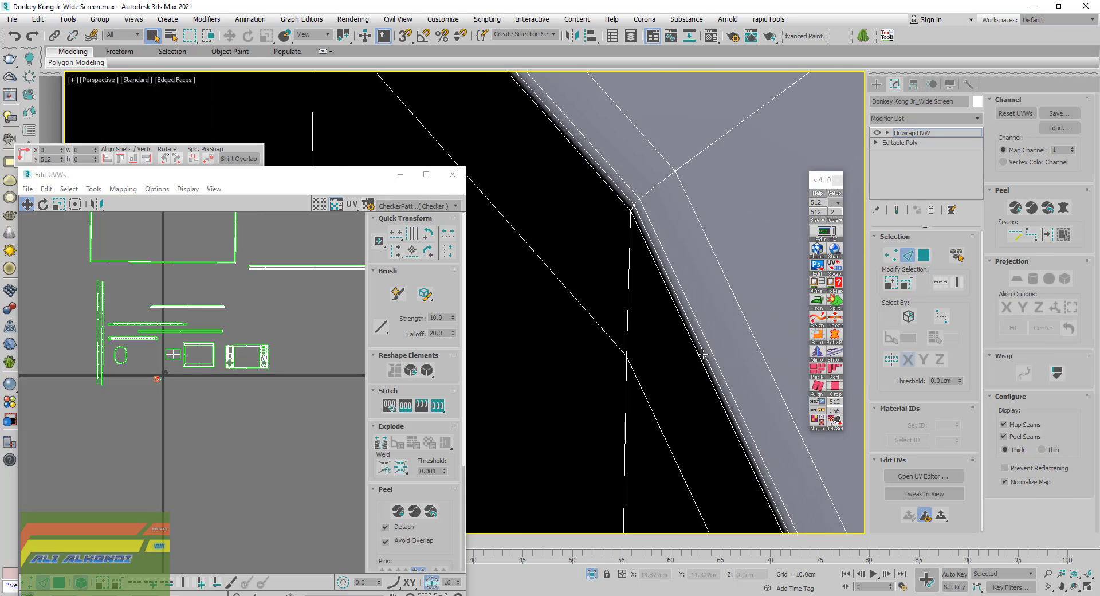
click(699, 342)
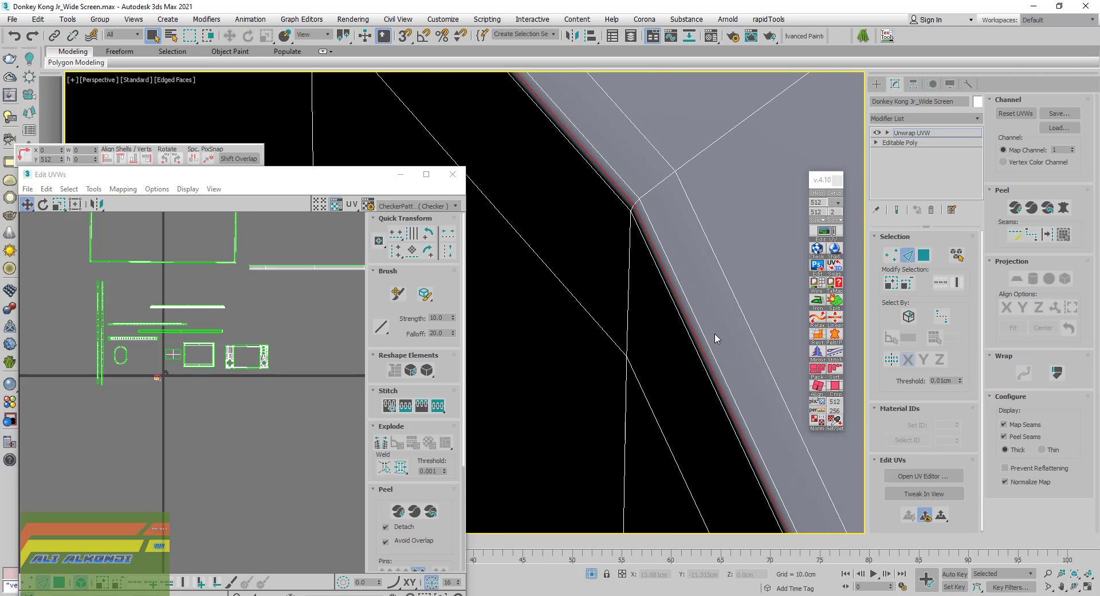
Check the hole rim edges from several angles, then convert the selected edges to seams
scroll(716, 339, down, 5)
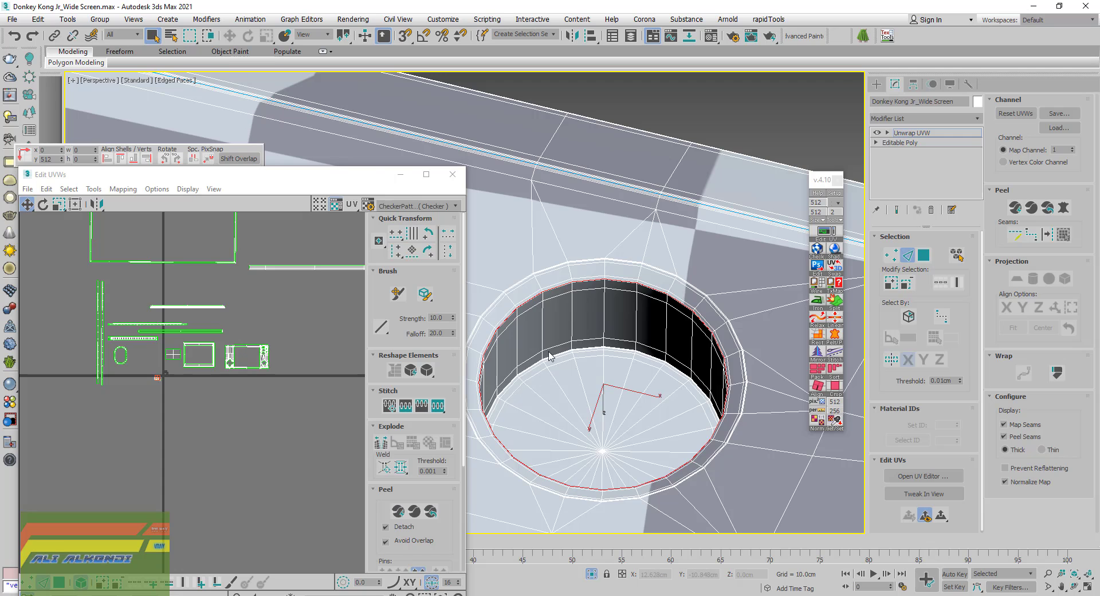
scroll(549, 356, down, 3)
scroll(607, 399, down, 2)
middle_drag(599, 395, 547, 382)
scroll(741, 420, up, 4)
scroll(741, 422, up, 3)
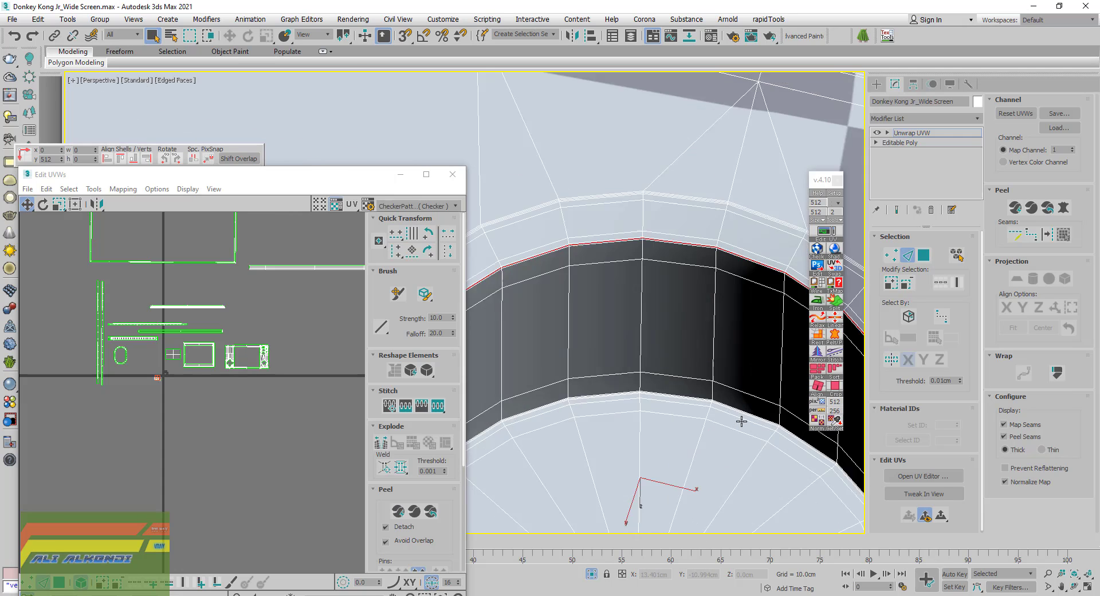
scroll(741, 421, up, 2)
scroll(663, 430, up, 2)
scroll(671, 434, up, 2)
scroll(687, 422, up, 1)
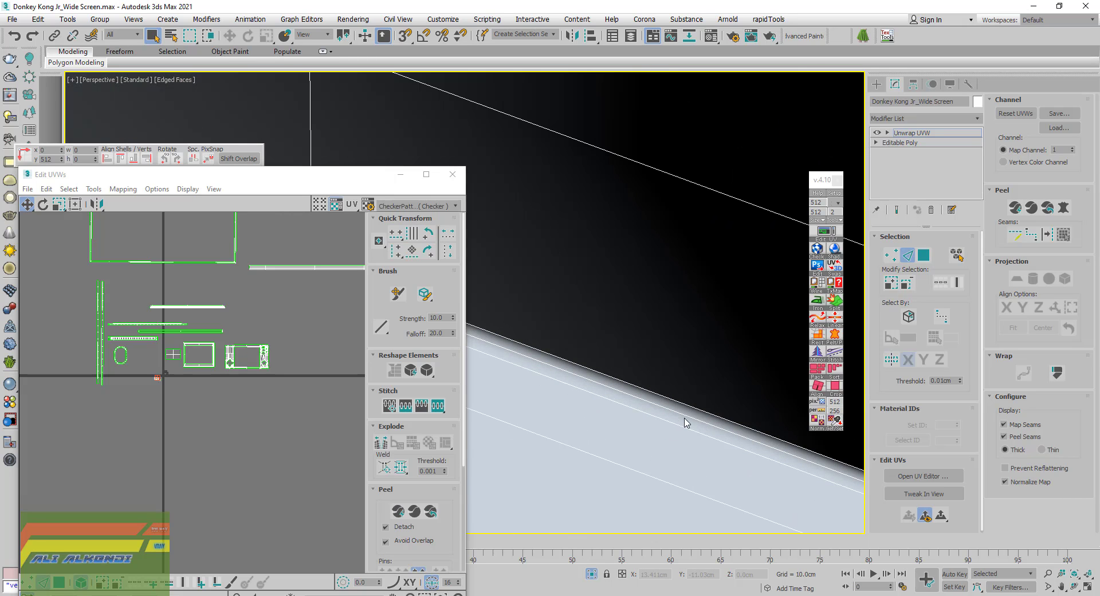
scroll(684, 417, down, 2)
scroll(684, 417, down, 3)
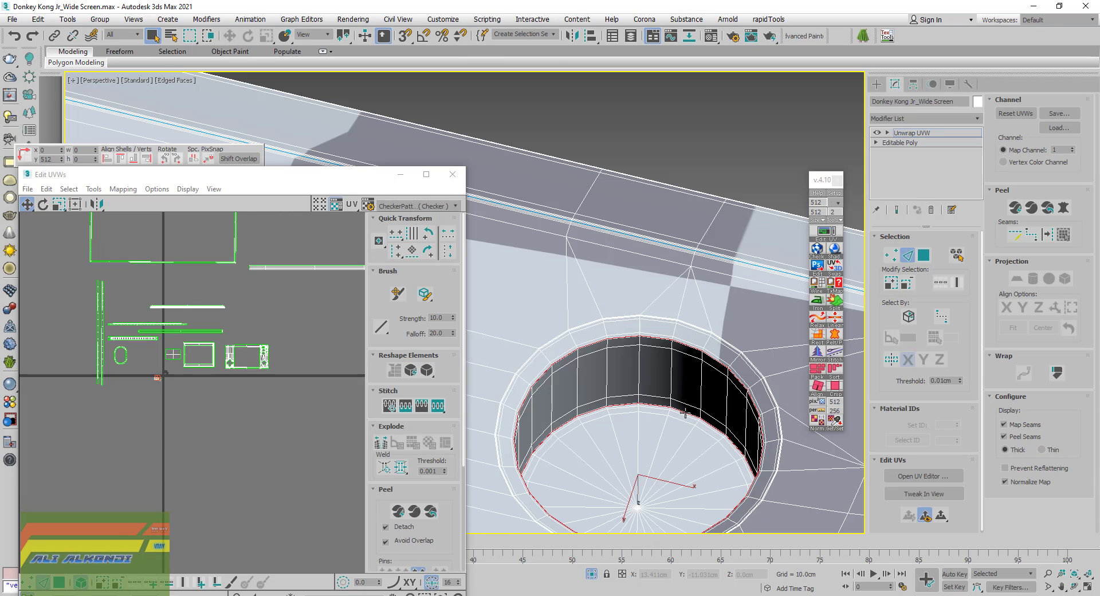
middle_drag(648, 375, 658, 420)
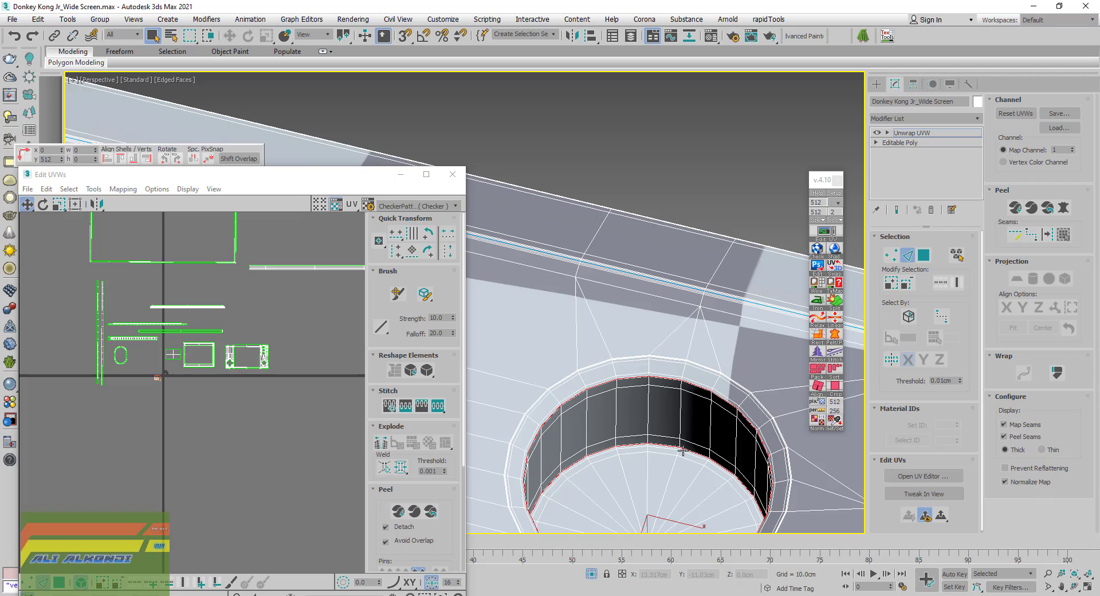
scroll(683, 451, up, 2)
scroll(673, 450, up, 2)
scroll(664, 449, up, 1)
scroll(644, 443, up, 1)
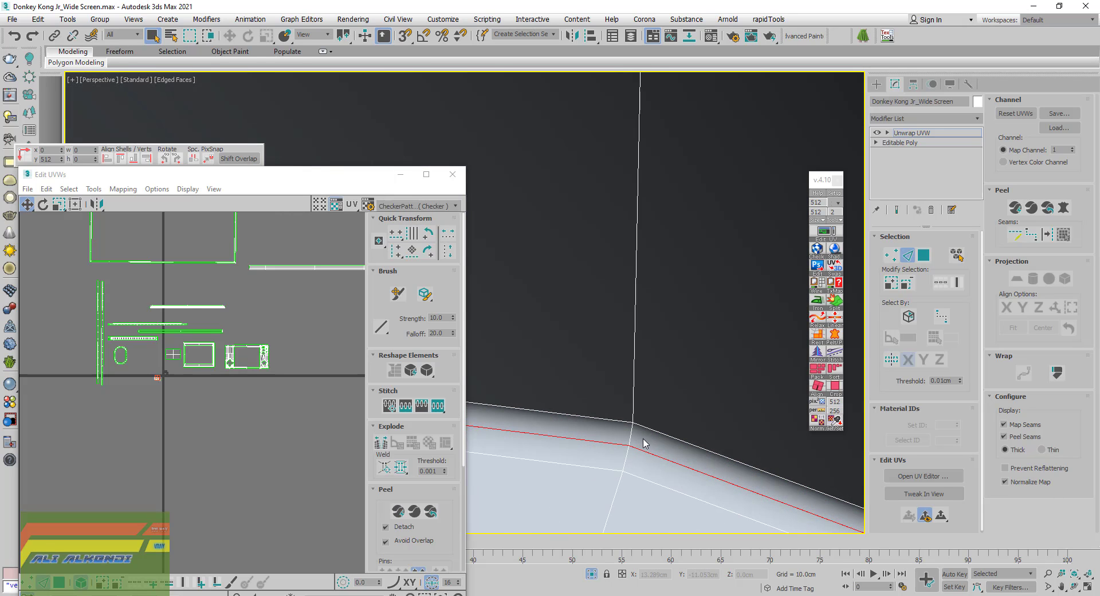
scroll(633, 400, up, 1)
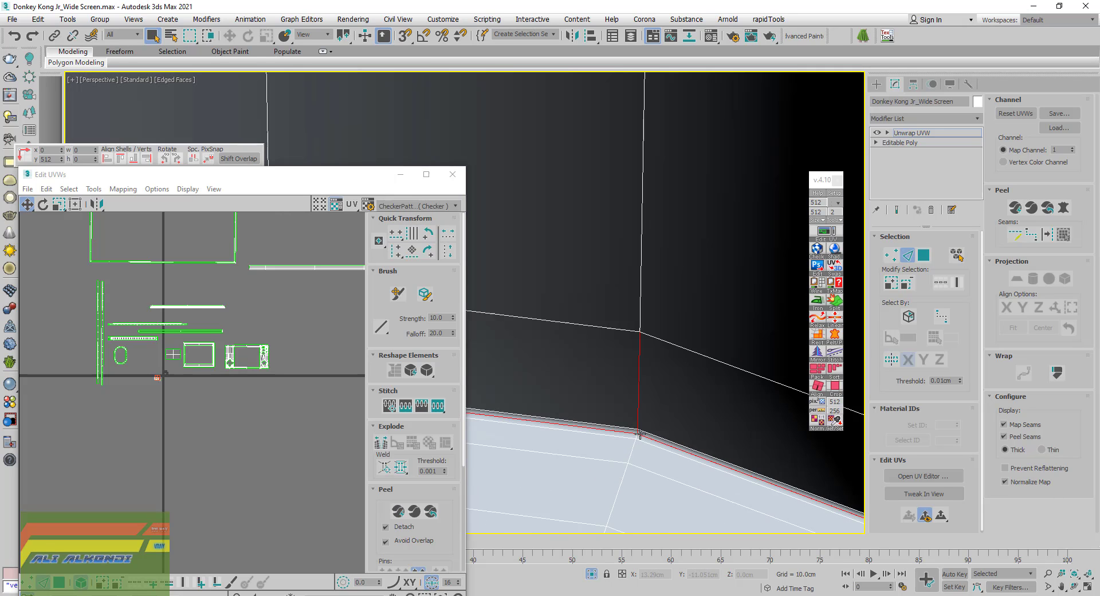
scroll(640, 286, down, 3)
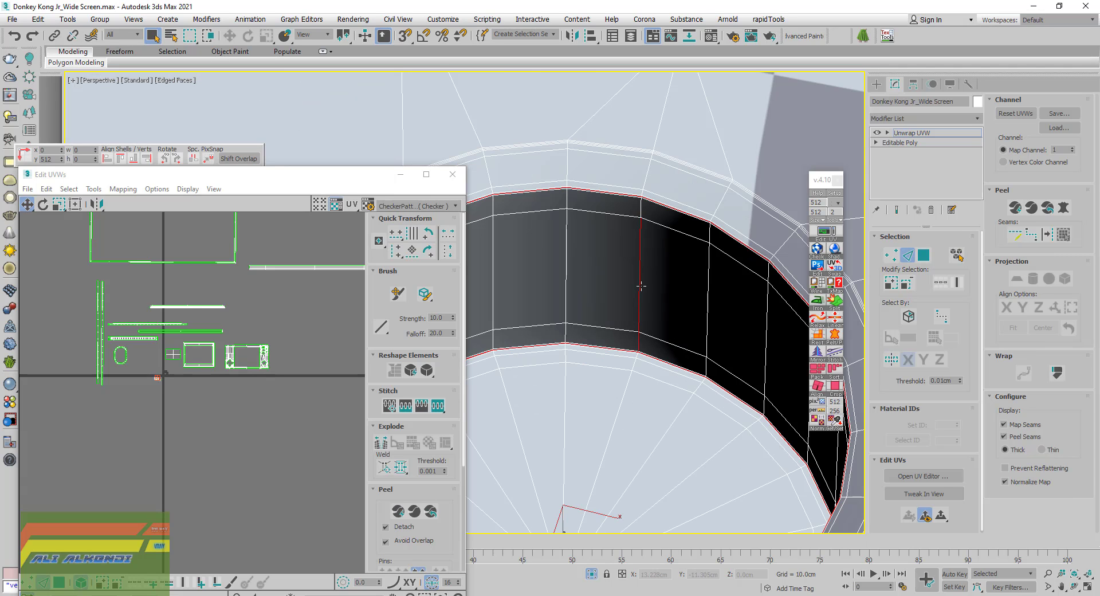
scroll(641, 222, up, 1)
scroll(643, 304, up, 3)
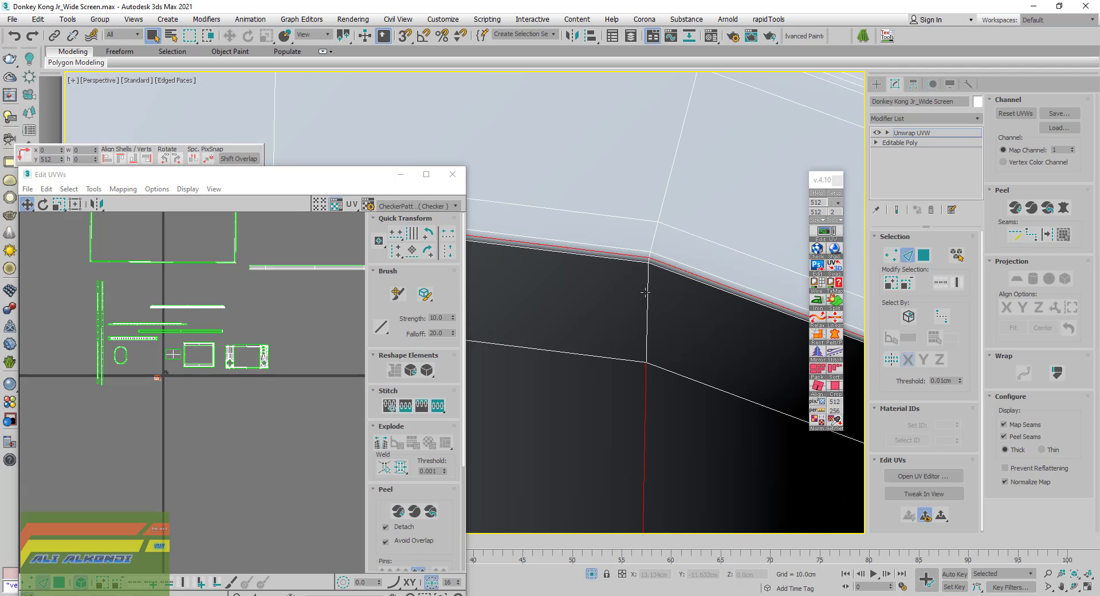
alt+middle_drag(656, 257, 631, 301)
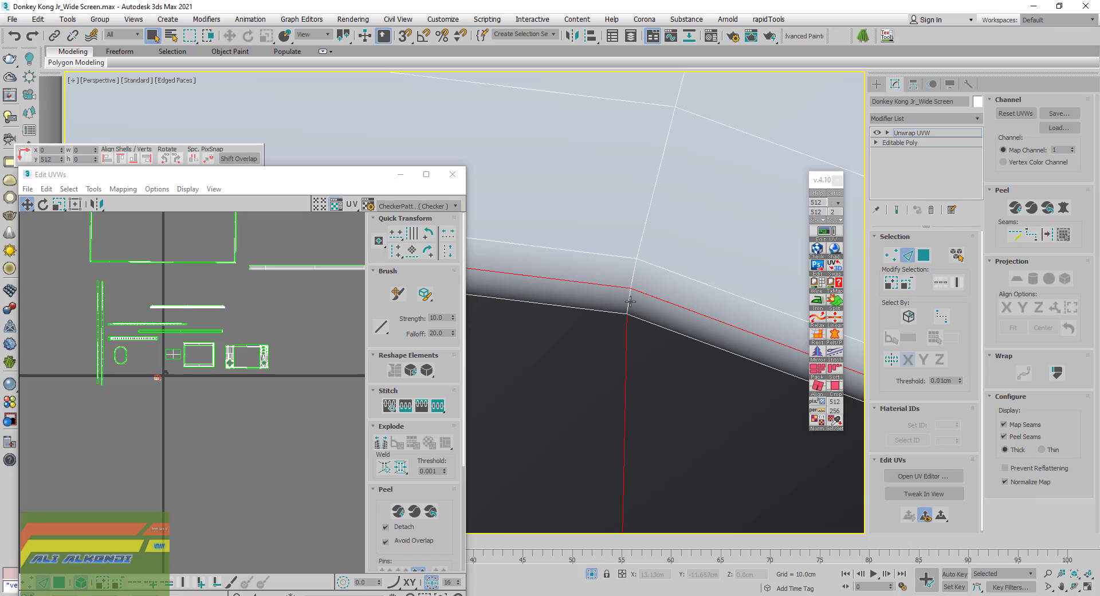
scroll(646, 305, down, 3)
mouse_move(646, 305)
alt+middle_down()
mouse_move(661, 329)
mouse_move(666, 400)
mouse_move(551, 381)
mouse_move(617, 331)
alt+middle_up()
scroll(635, 354, down, 3)
scroll(665, 400, down, 2)
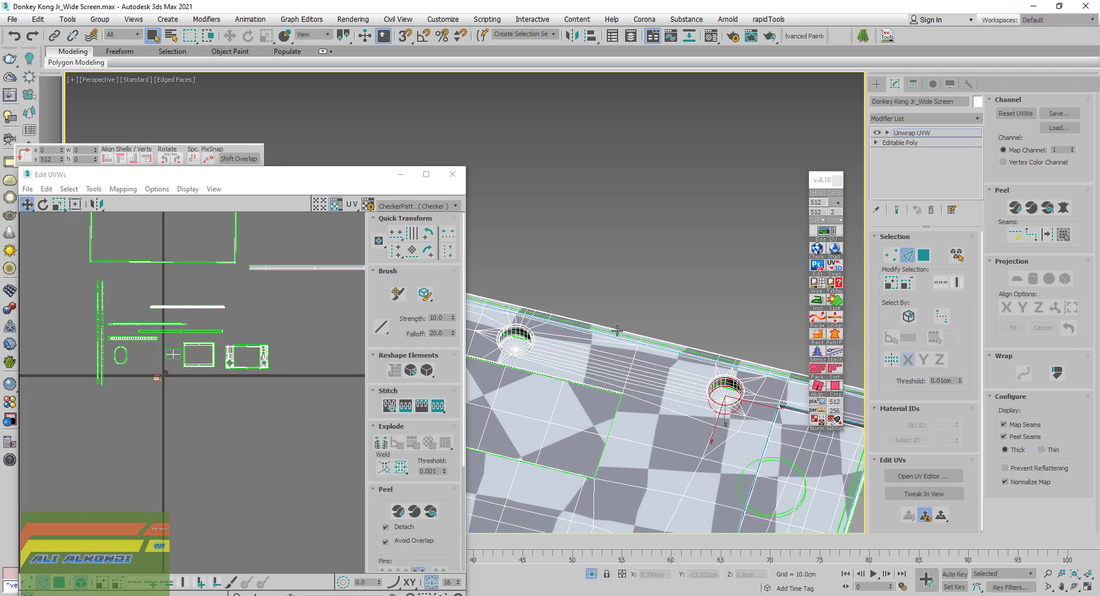
scroll(617, 331, up, 3)
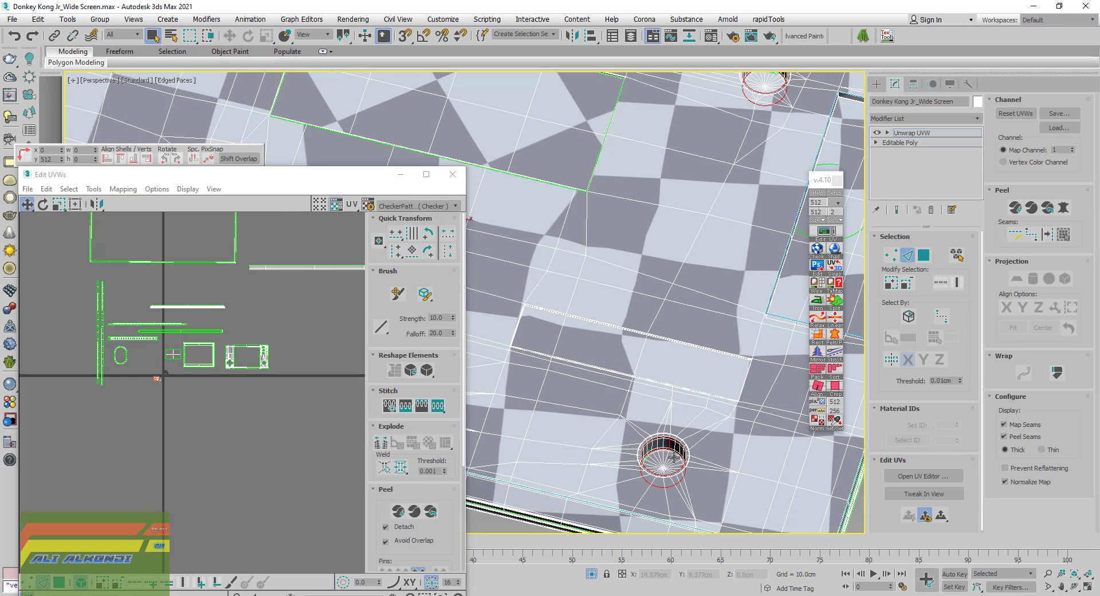
scroll(624, 313, down, 3)
scroll(674, 362, down, 5)
mouse_move(588, 339)
middle_down()
mouse_move(624, 375)
mouse_move(544, 380)
middle_up()
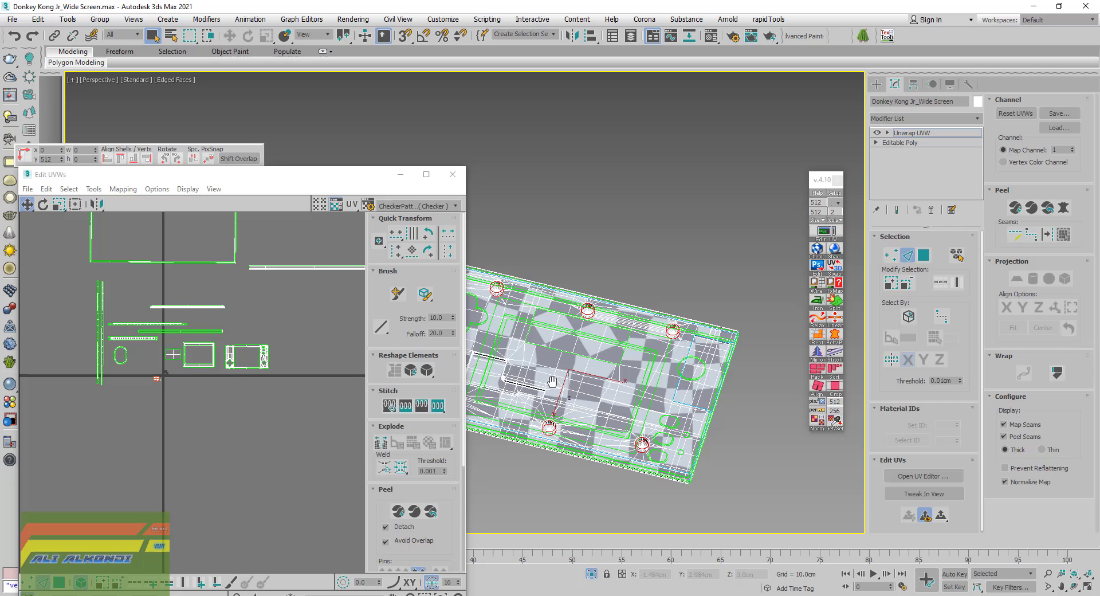
click(1047, 235)
Zoom in and select the lower edge of the dark screen band
middle_drag(645, 376, 669, 383)
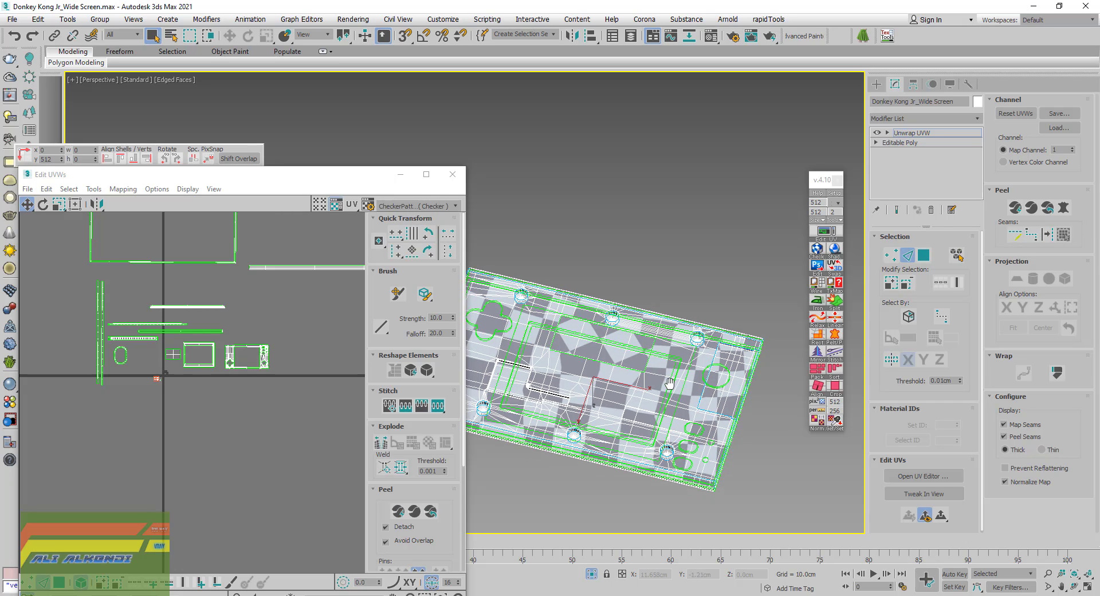
scroll(669, 383, up, 1)
scroll(666, 379, up, 3)
scroll(663, 378, up, 1)
scroll(662, 377, up, 3)
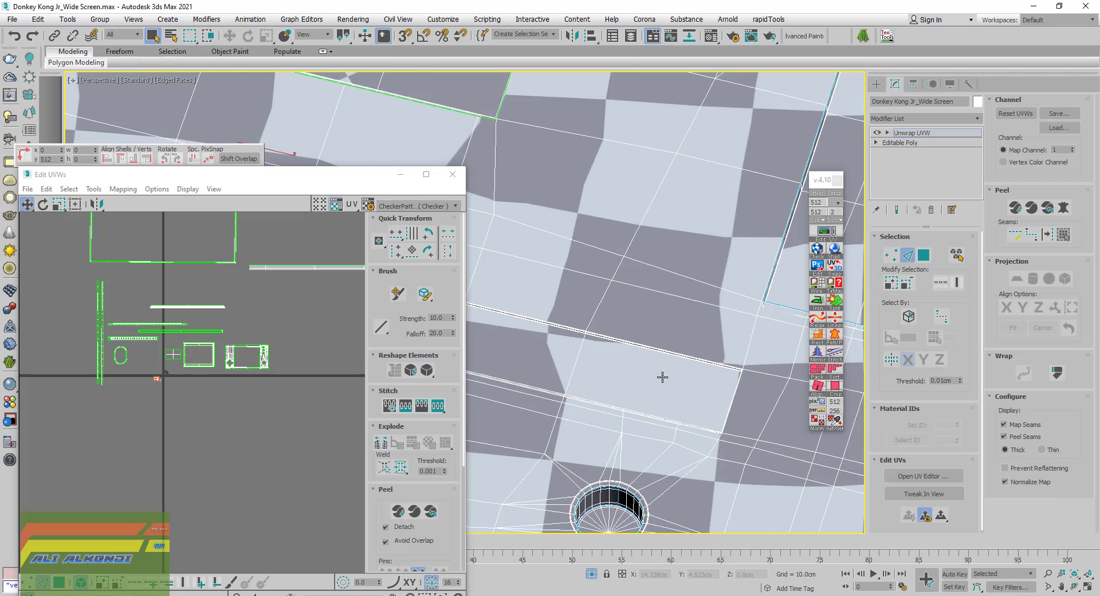
scroll(662, 377, up, 2)
scroll(560, 331, up, 2)
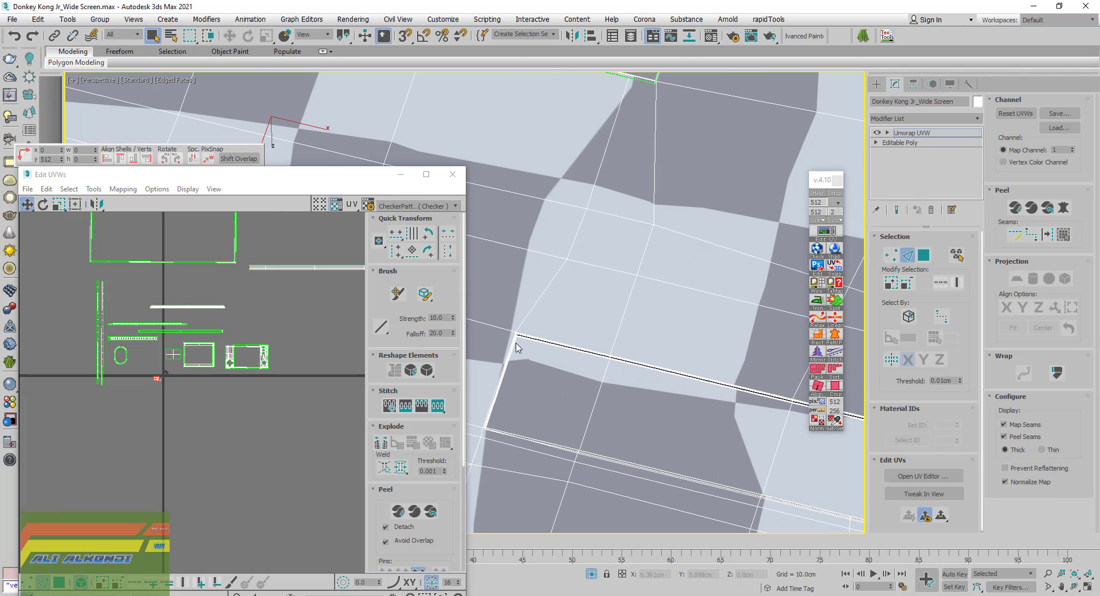
scroll(519, 337, up, 2)
scroll(518, 337, up, 1)
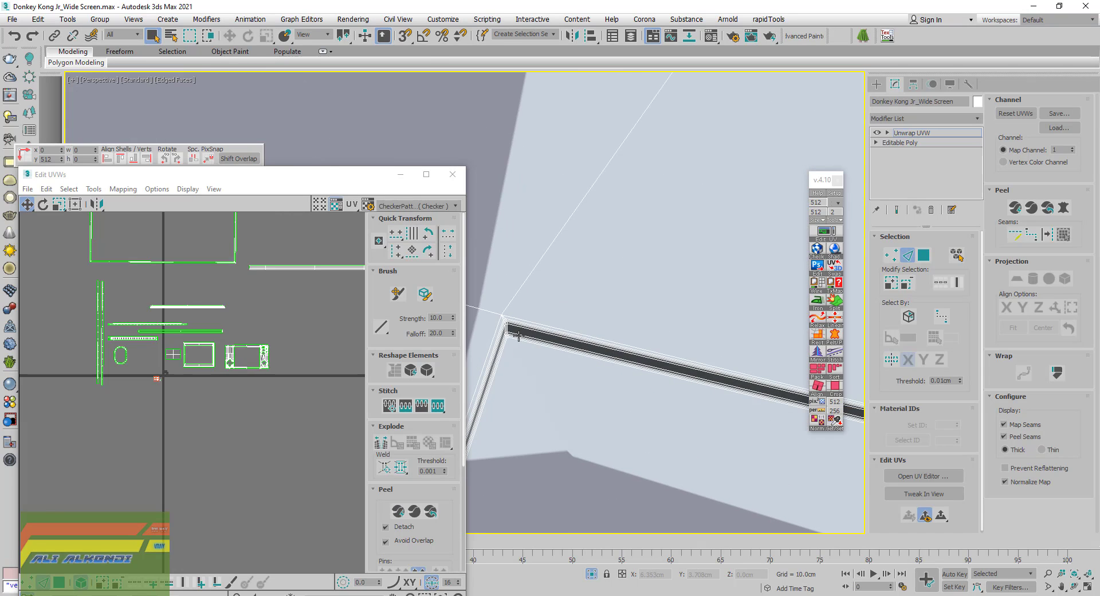
scroll(510, 336, up, 2)
scroll(504, 342, up, 1)
scroll(504, 344, up, 2)
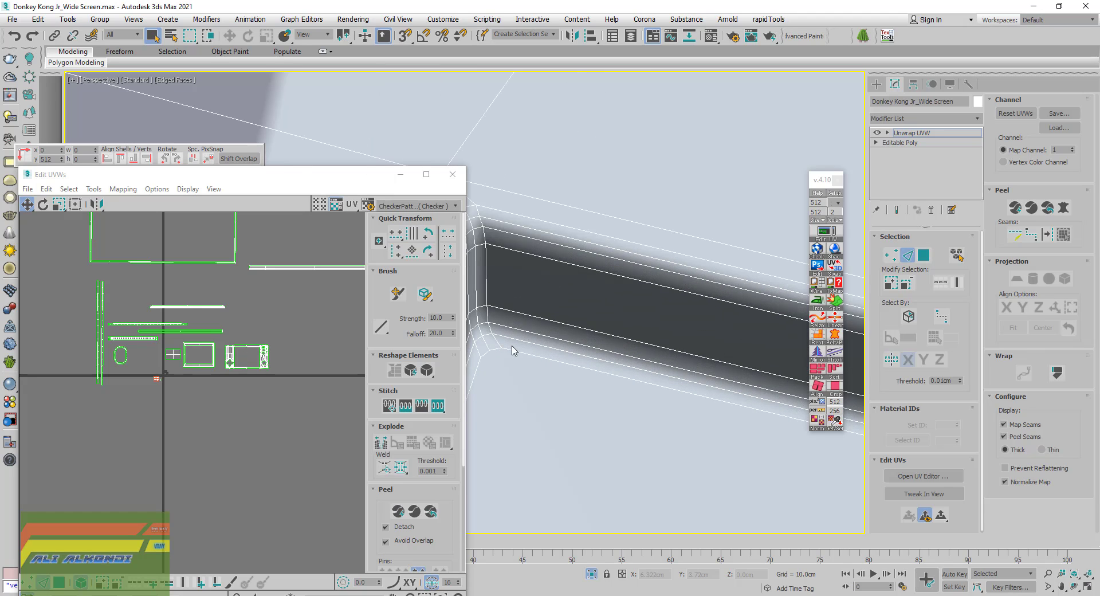
click(556, 338)
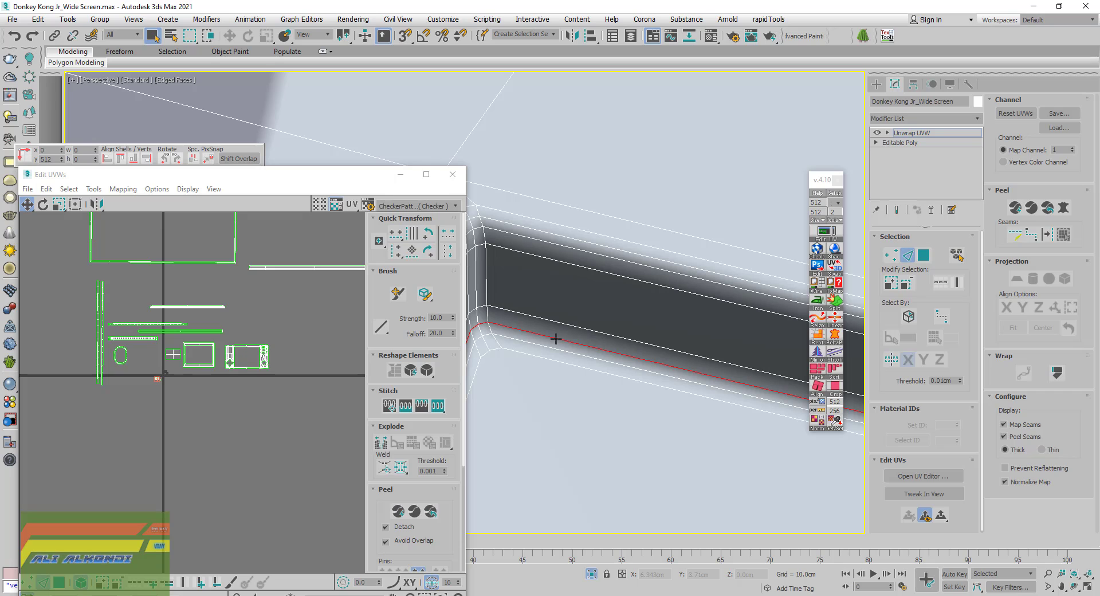
Add the upper rim edge loop to the selection, leaving out the stray vertical corner loop
scroll(556, 339, down, 2)
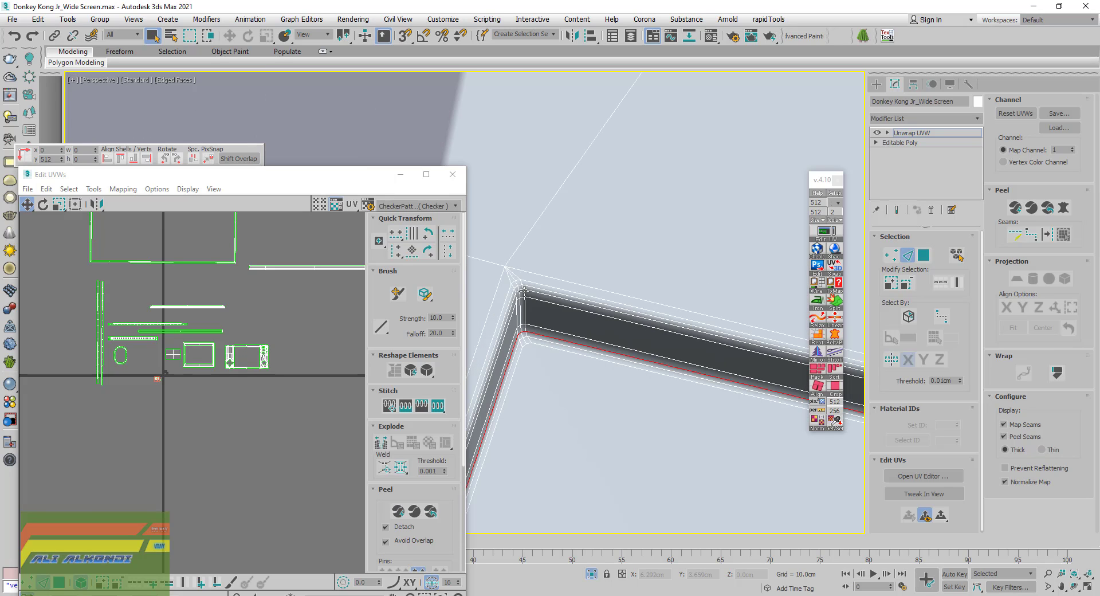
scroll(523, 291, up, 1)
scroll(535, 314, up, 1)
scroll(534, 314, up, 1)
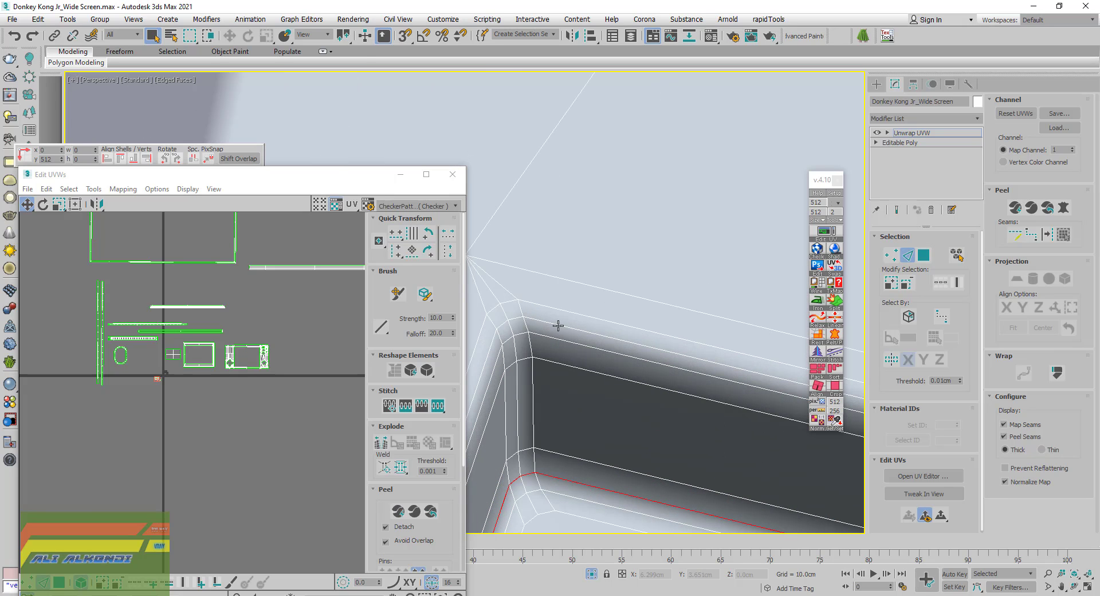
ctrl+double_click(585, 315)
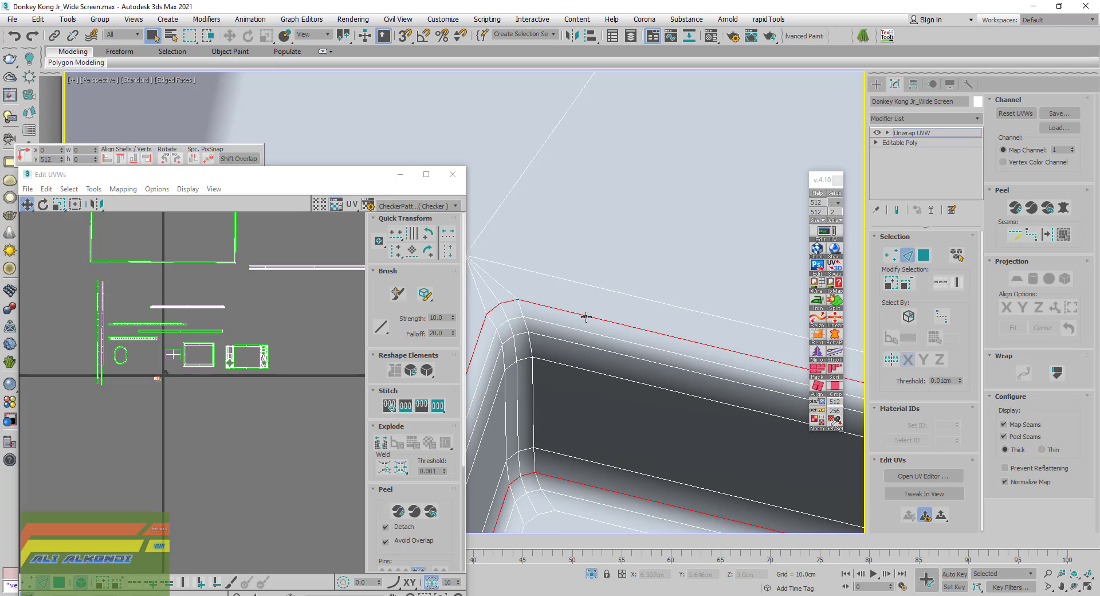
ctrl+double_click(514, 330)
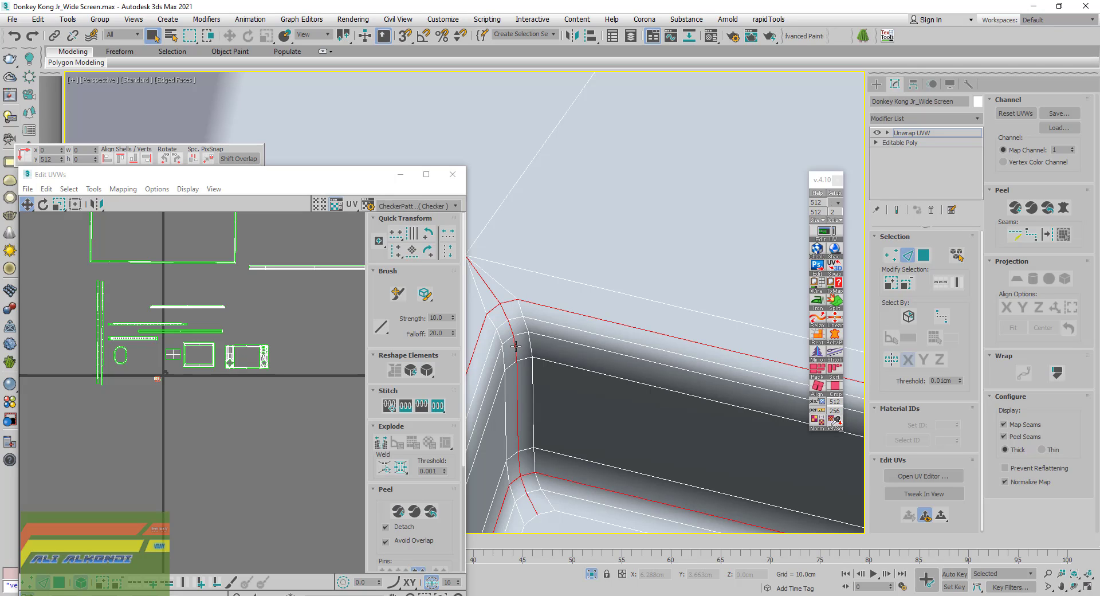
alt+double_click(519, 350)
mouse_move(569, 465)
alt+middle_down()
mouse_move(713, 479)
mouse_move(602, 420)
mouse_move(646, 435)
mouse_move(557, 417)
alt+middle_up()
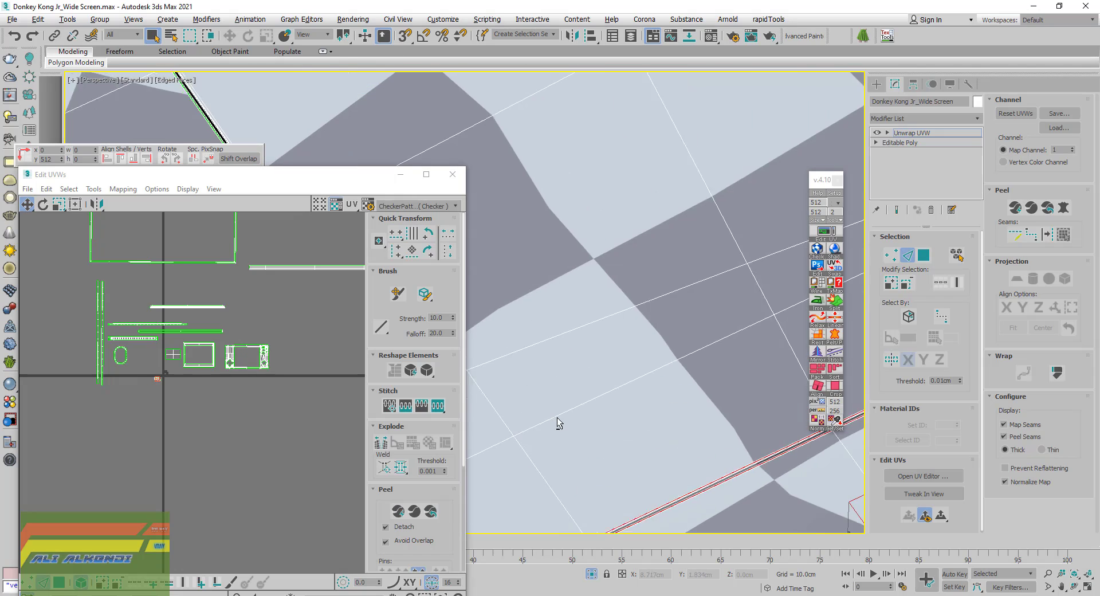
Extend the selected seam path up the frame corner's vertical edge to the top vertex
mouse_move(695, 449)
middle_down()
mouse_move(545, 387)
mouse_move(626, 393)
mouse_move(712, 363)
mouse_move(736, 293)
mouse_move(689, 346)
middle_up()
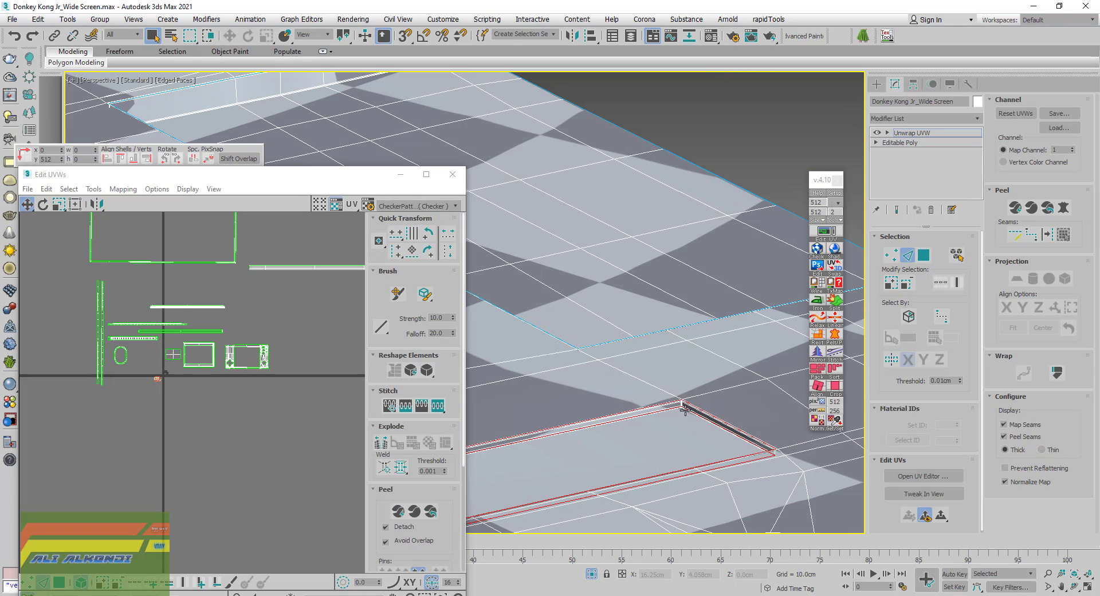
scroll(677, 400, up, 3)
scroll(680, 390, up, 2)
scroll(669, 450, up, 2)
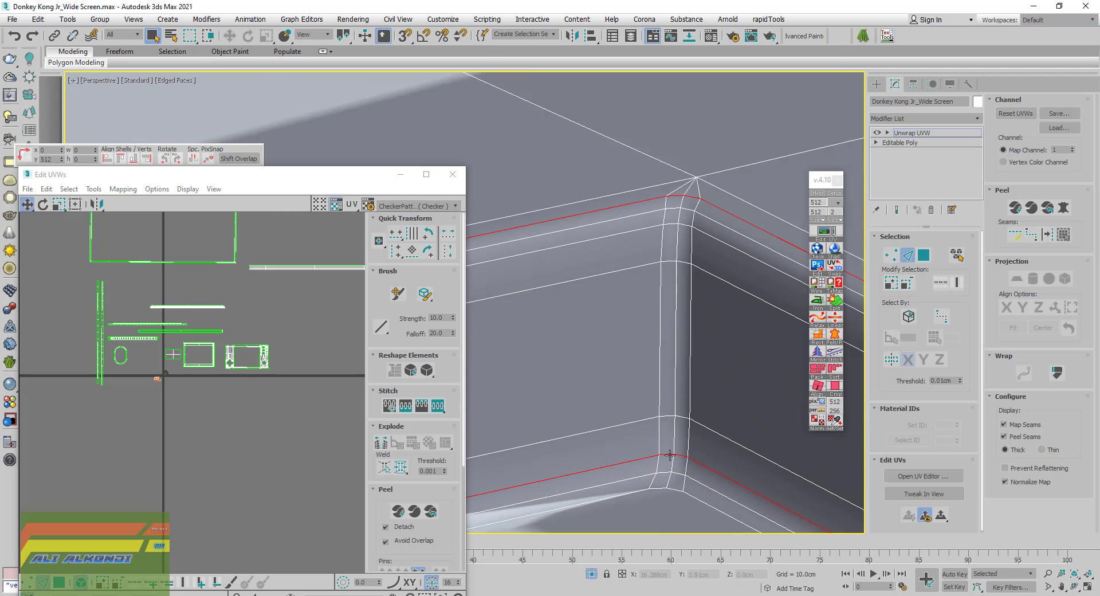
scroll(676, 445, up, 2)
click(677, 396)
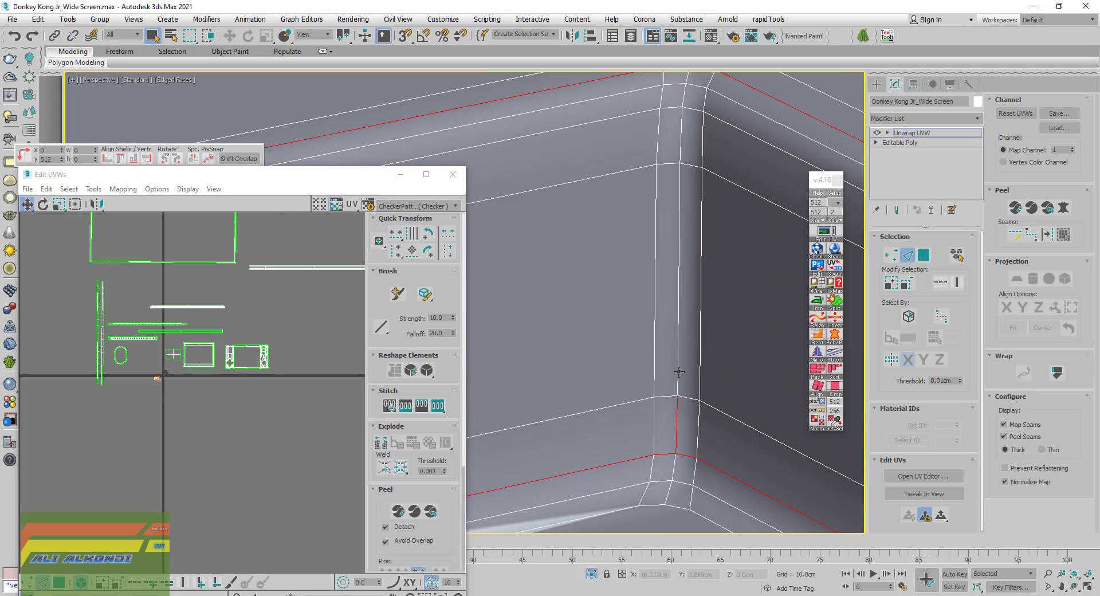
mouse_move(663, 225)
alt+middle_down()
mouse_move(651, 376)
mouse_move(657, 365)
alt+middle_up()
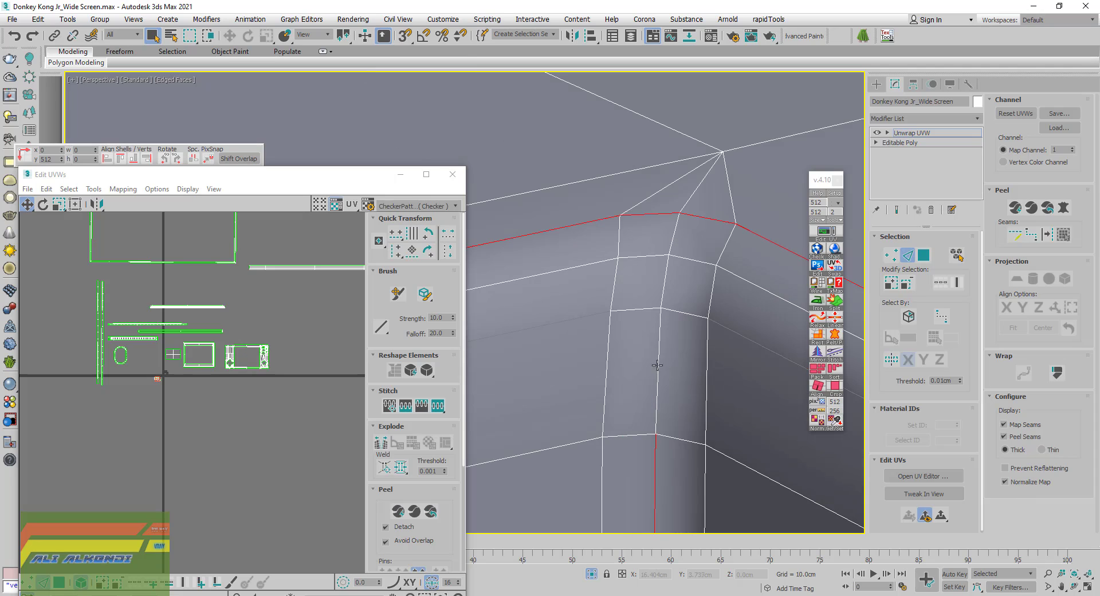
click(661, 310)
click(669, 257)
Add the vertical edge loops at the next frame corners to the selection
mouse_move(655, 299)
alt+middle_down()
mouse_move(682, 442)
mouse_move(618, 458)
mouse_move(558, 452)
mouse_move(523, 314)
mouse_move(741, 452)
mouse_move(624, 461)
mouse_move(577, 315)
alt+middle_up()
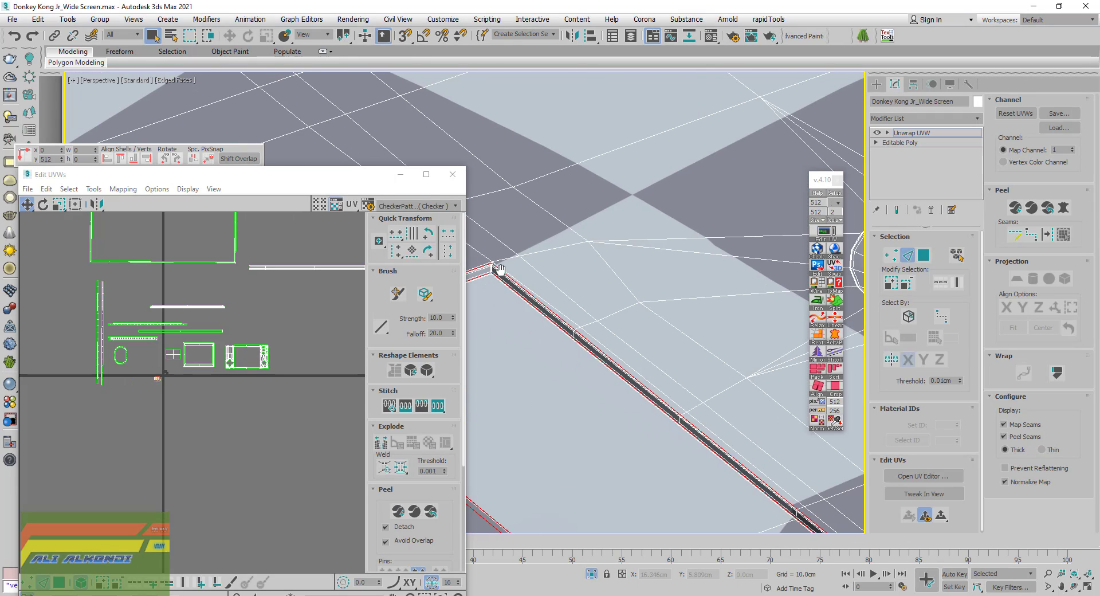
middle_drag(498, 269, 637, 365)
scroll(626, 360, up, 5)
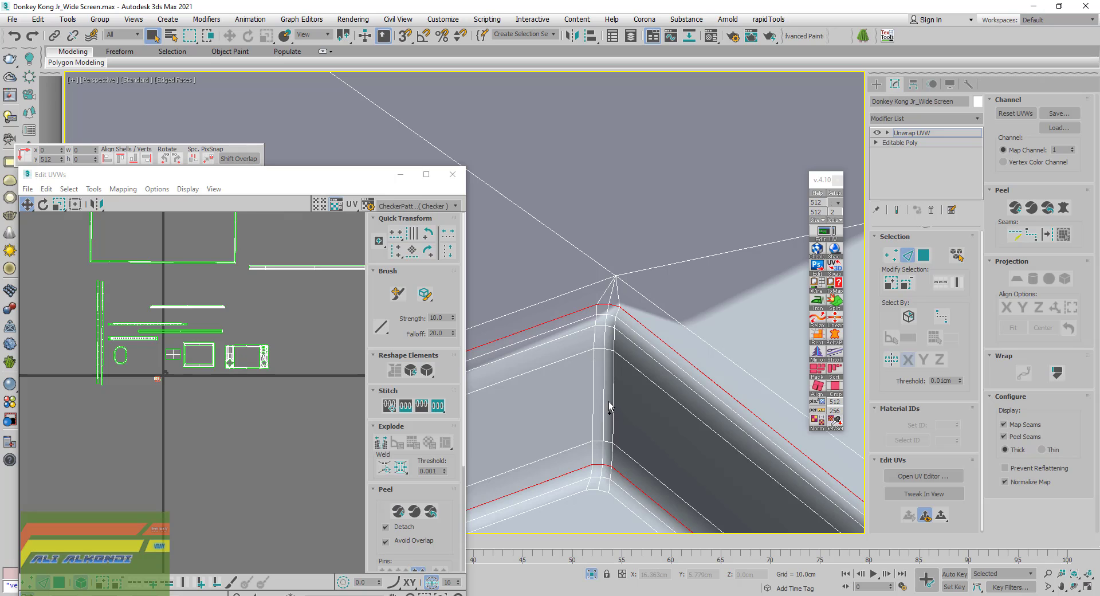
ctrl+click(601, 392)
ctrl+double_click(604, 389)
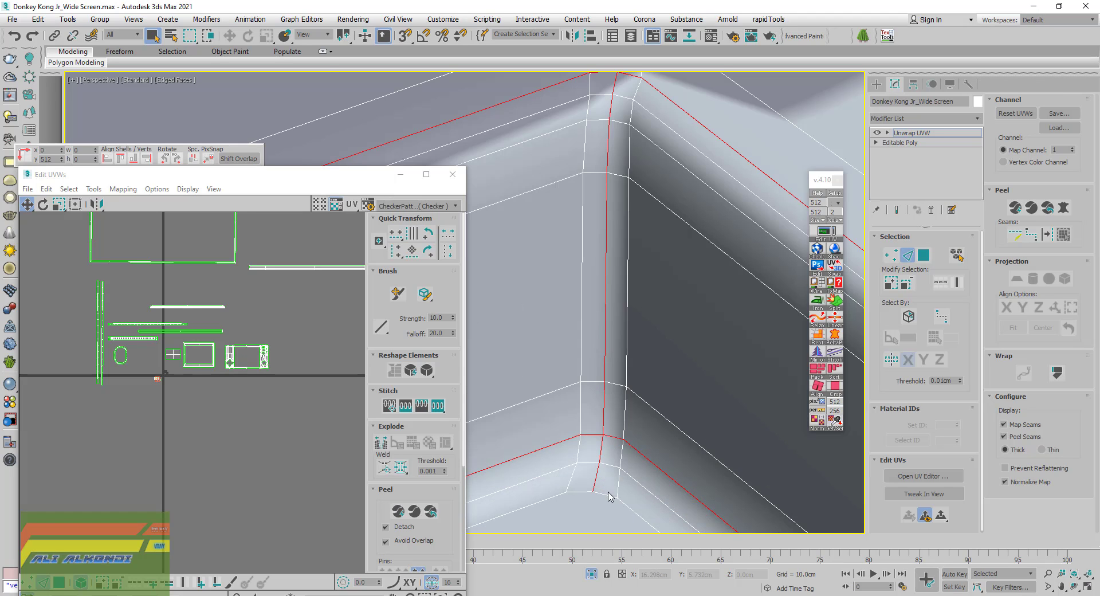
scroll(610, 486, up, 3)
middle_drag(593, 113, 606, 237)
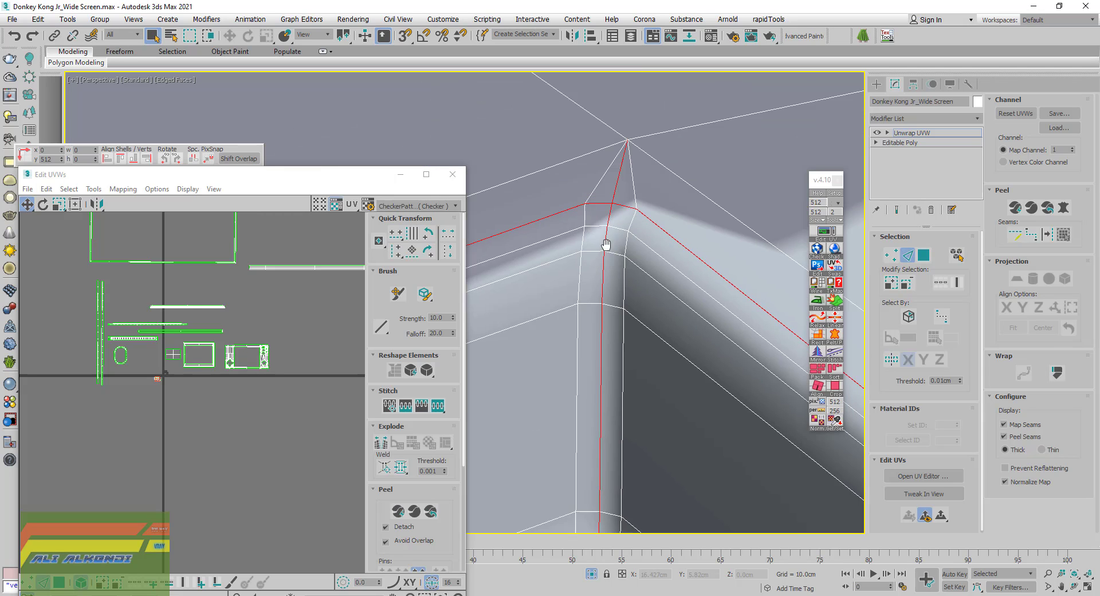
scroll(572, 253, down, 3)
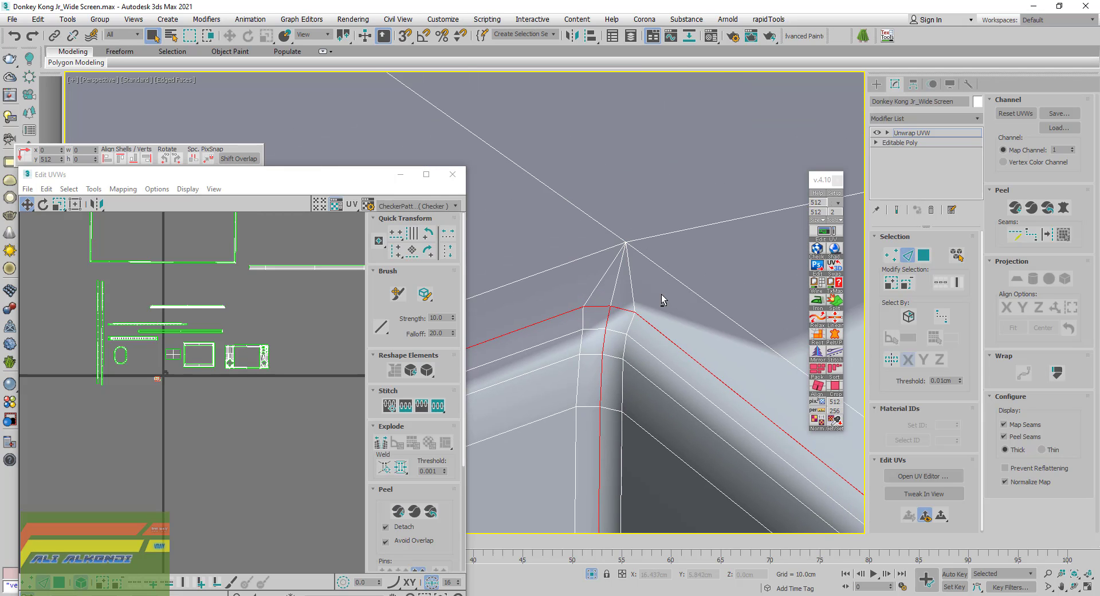
mouse_move(661, 294)
alt+middle_down()
mouse_move(691, 444)
mouse_move(774, 478)
mouse_move(613, 451)
mouse_move(591, 468)
mouse_move(607, 458)
alt+middle_up()
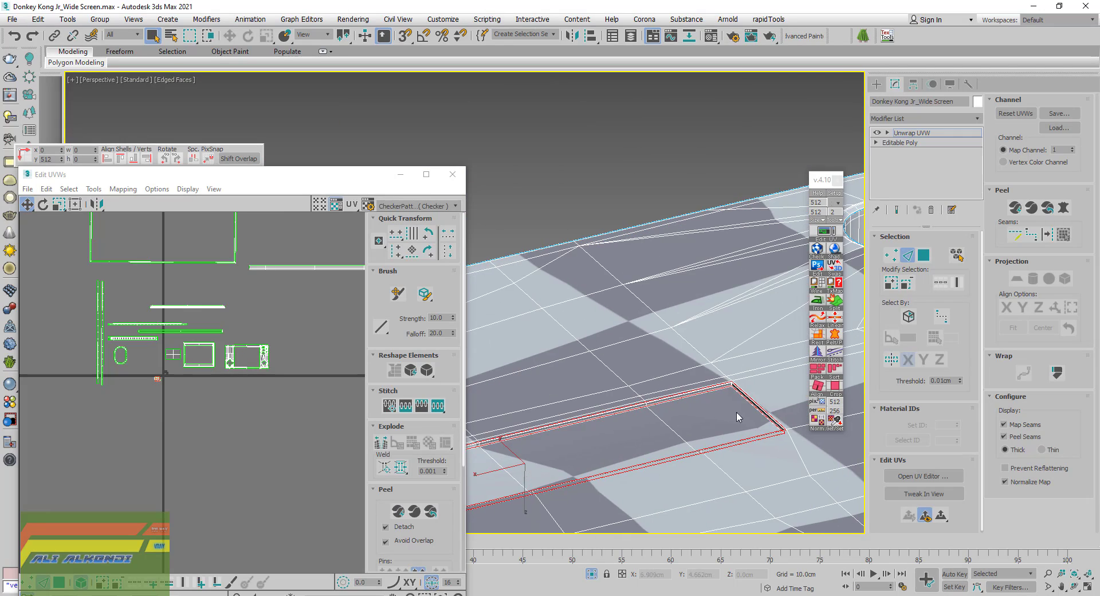
scroll(646, 385, up, 3)
scroll(651, 382, up, 2)
scroll(652, 382, up, 2)
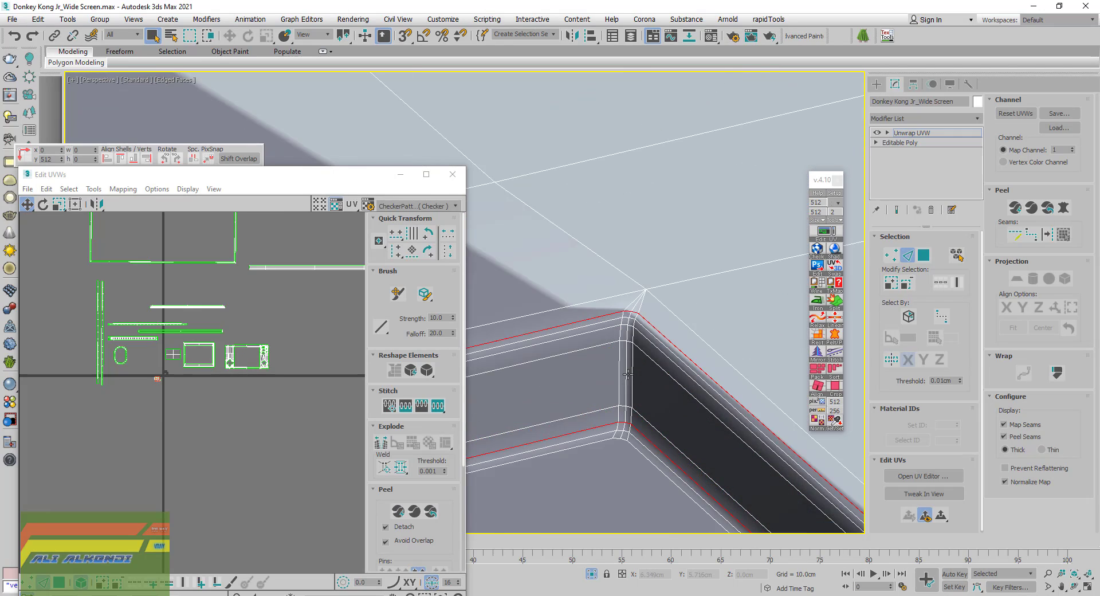
scroll(649, 392, up, 2)
click(624, 369)
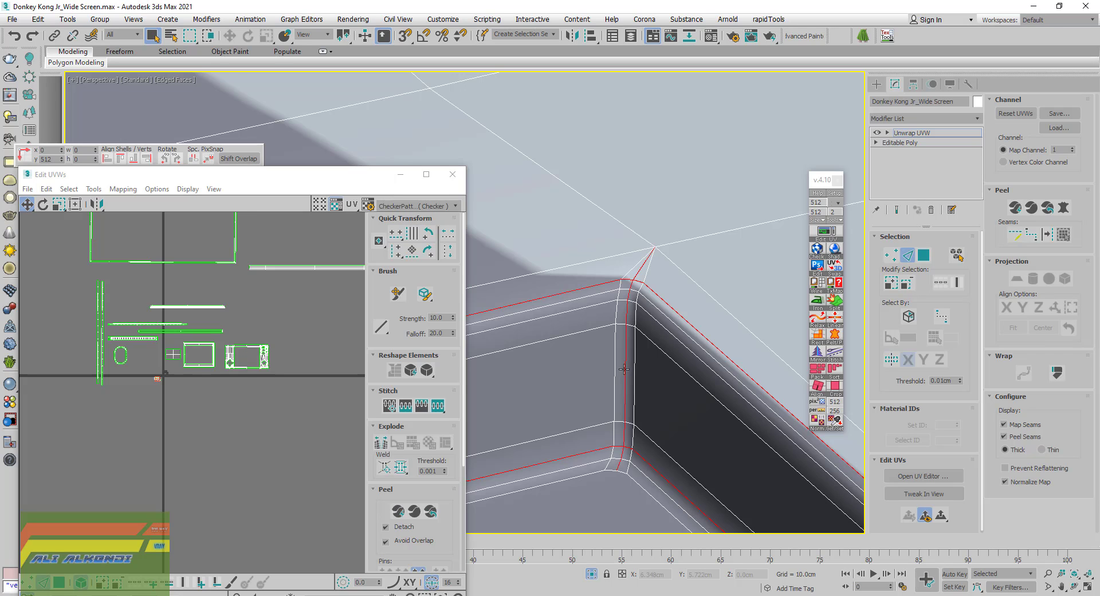
Convert the selected screen frame edges into map seams
scroll(610, 478, up, 2)
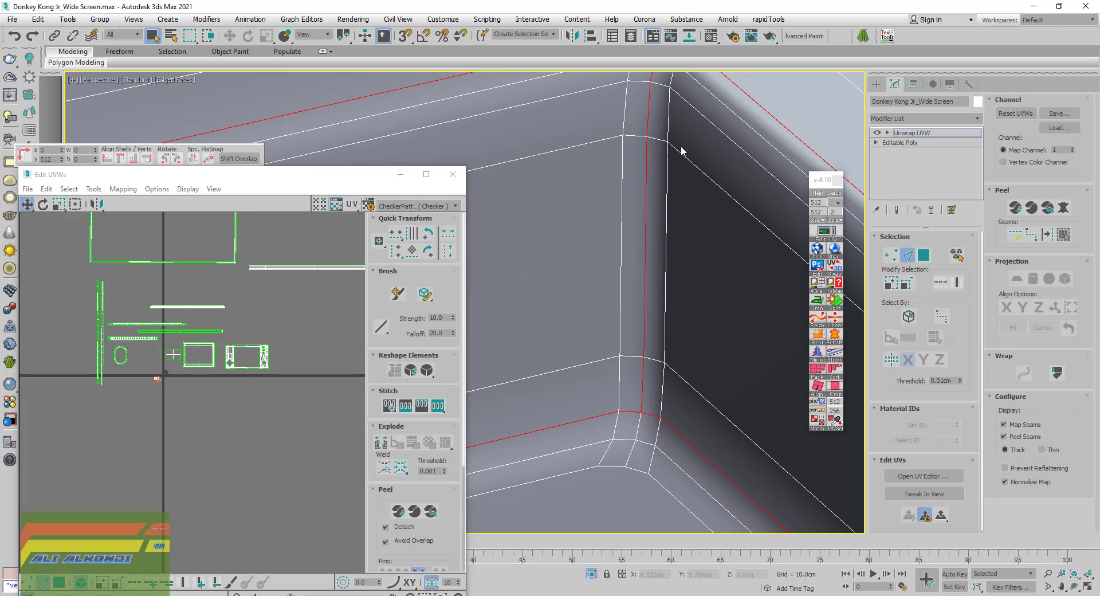
mouse_move(681, 150)
alt+middle_down()
mouse_move(613, 483)
mouse_move(620, 430)
alt+middle_up()
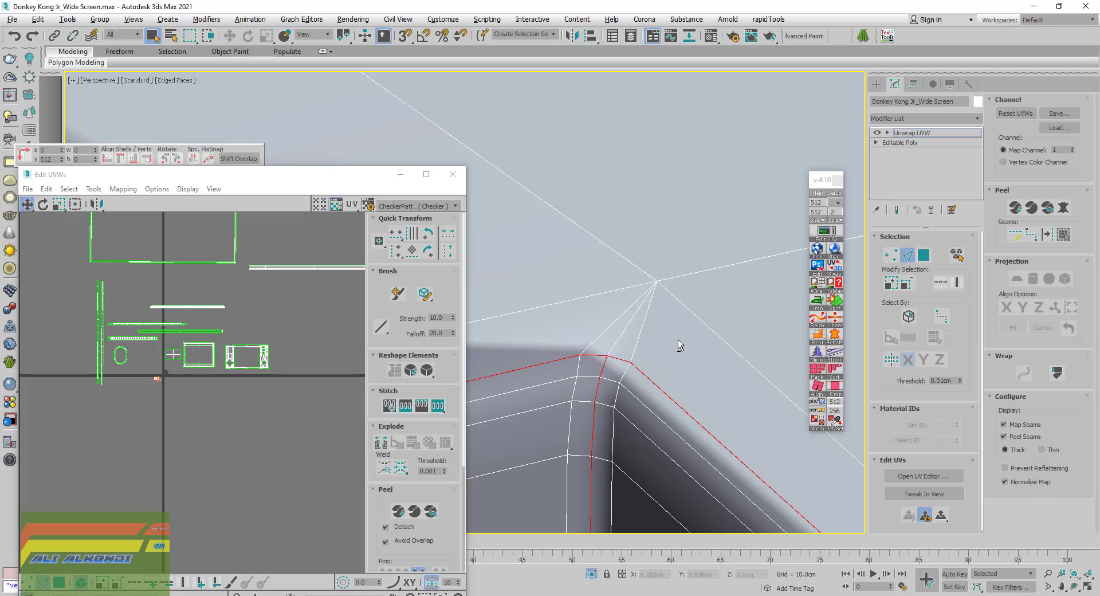
alt+middle_drag(678, 339, 668, 344)
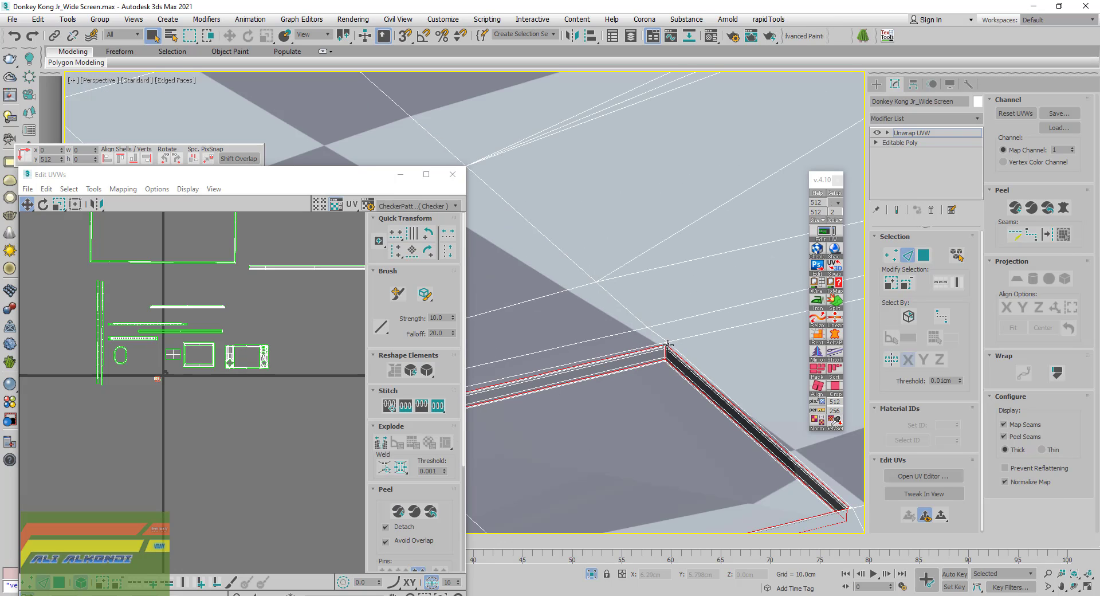
click(1048, 235)
Select the bevel edge loop around the corner plus its vertical bevel loop and corner-vertex edges
scroll(641, 387, down, 4)
scroll(642, 386, down, 4)
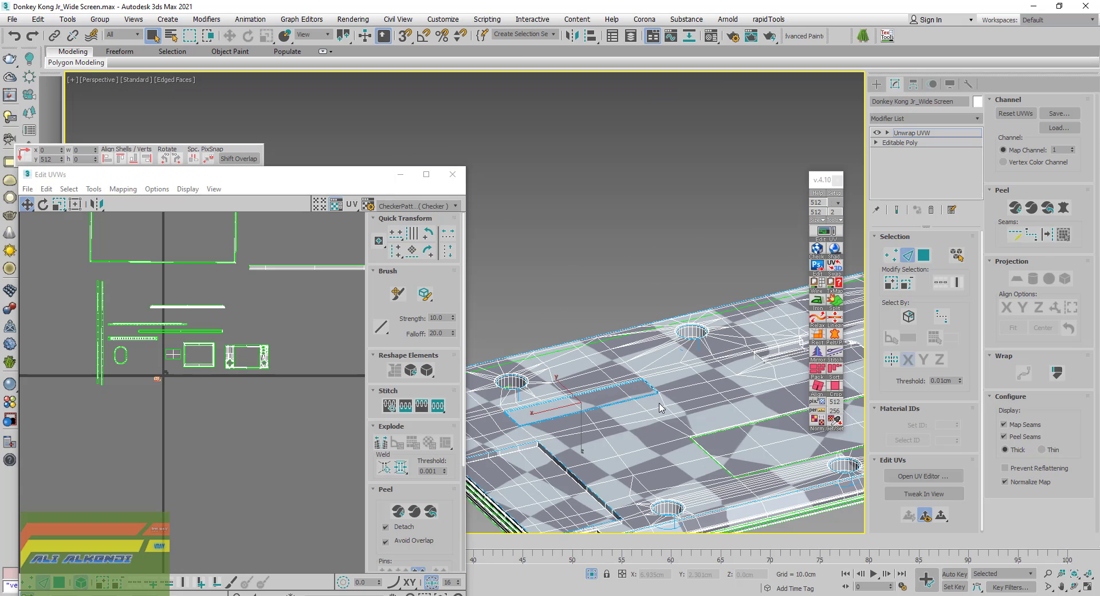
alt+middle_drag(642, 387, 480, 419)
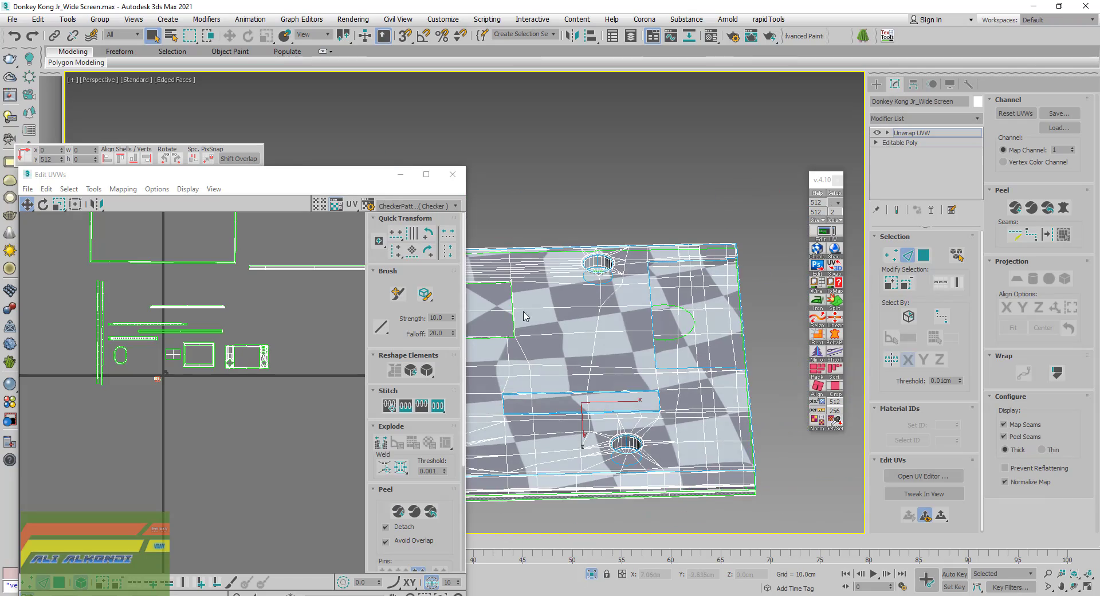
scroll(745, 378, up, 5)
mouse_move(715, 378)
middle_down()
mouse_move(715, 399)
mouse_move(602, 428)
middle_up()
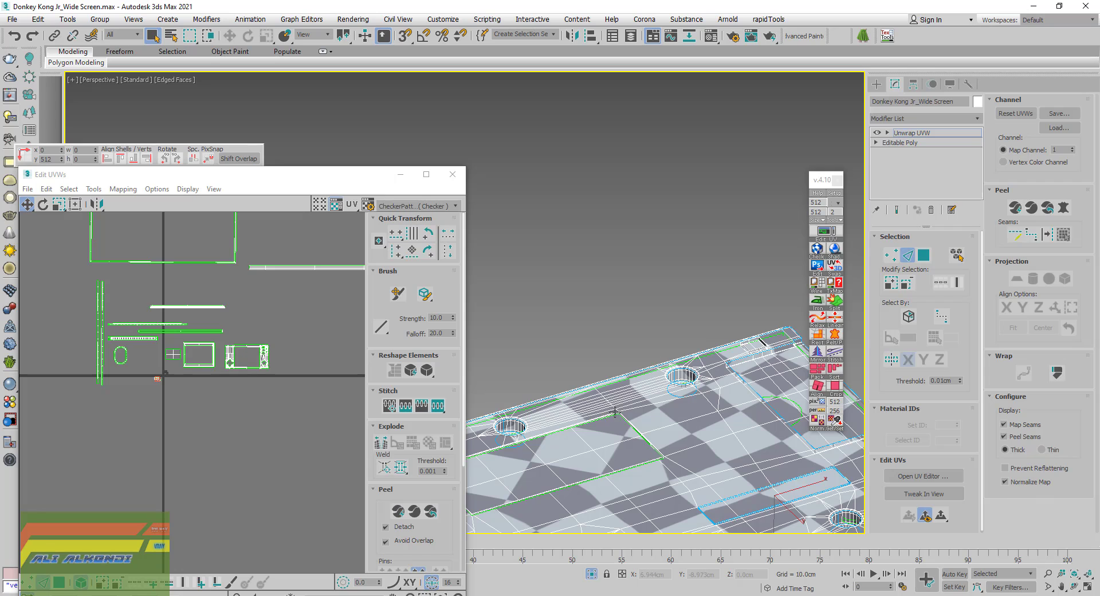
scroll(618, 413, up, 2)
scroll(619, 412, up, 2)
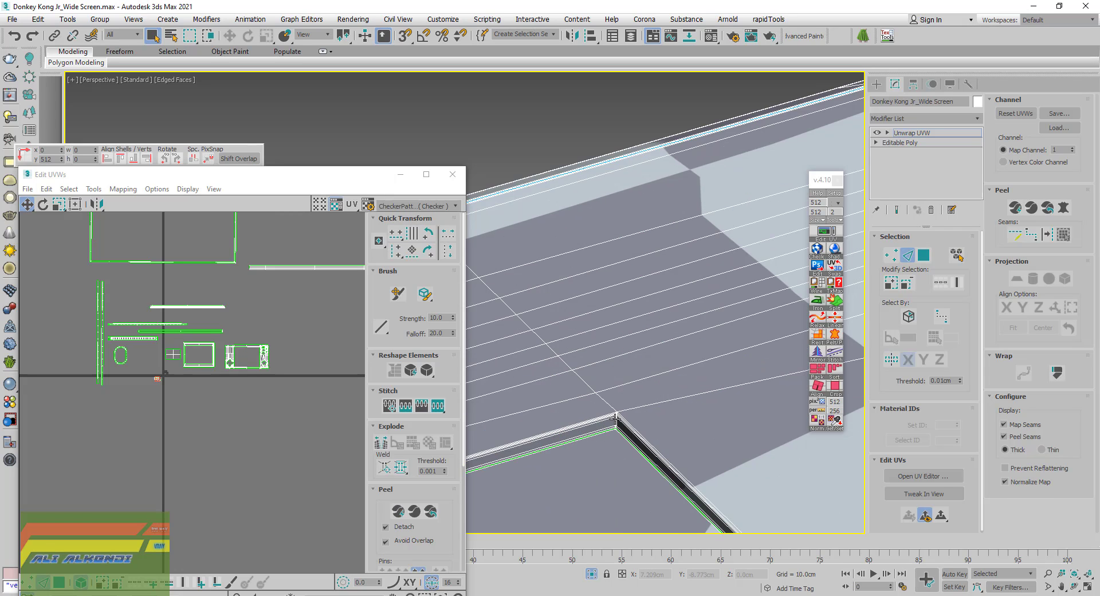
scroll(618, 415, up, 2)
scroll(618, 416, up, 1)
scroll(657, 408, up, 1)
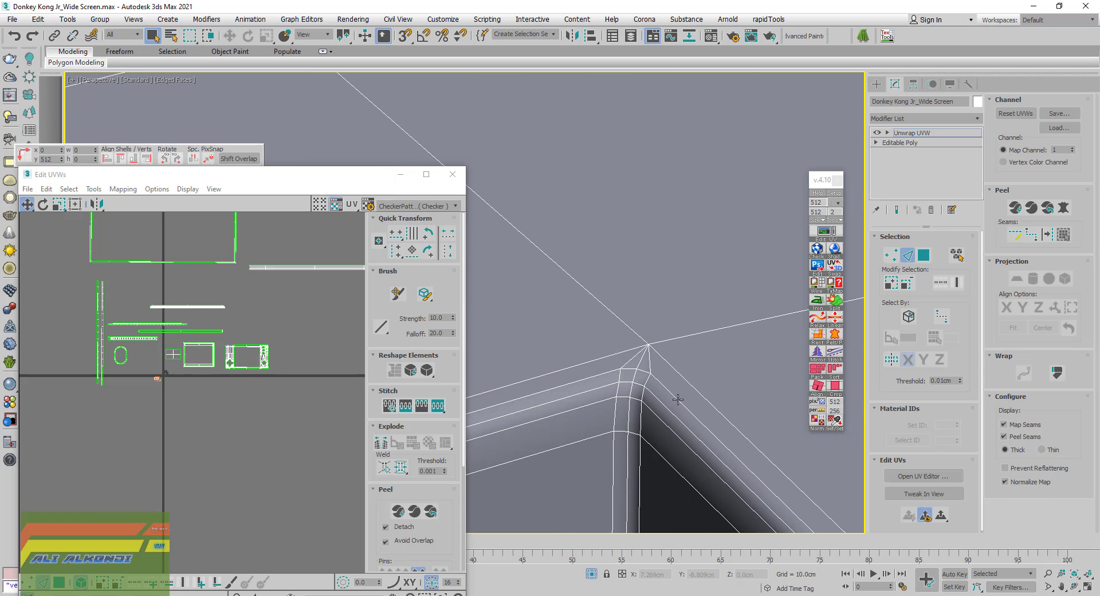
double_click(678, 399)
ctrl+double_click(627, 467)
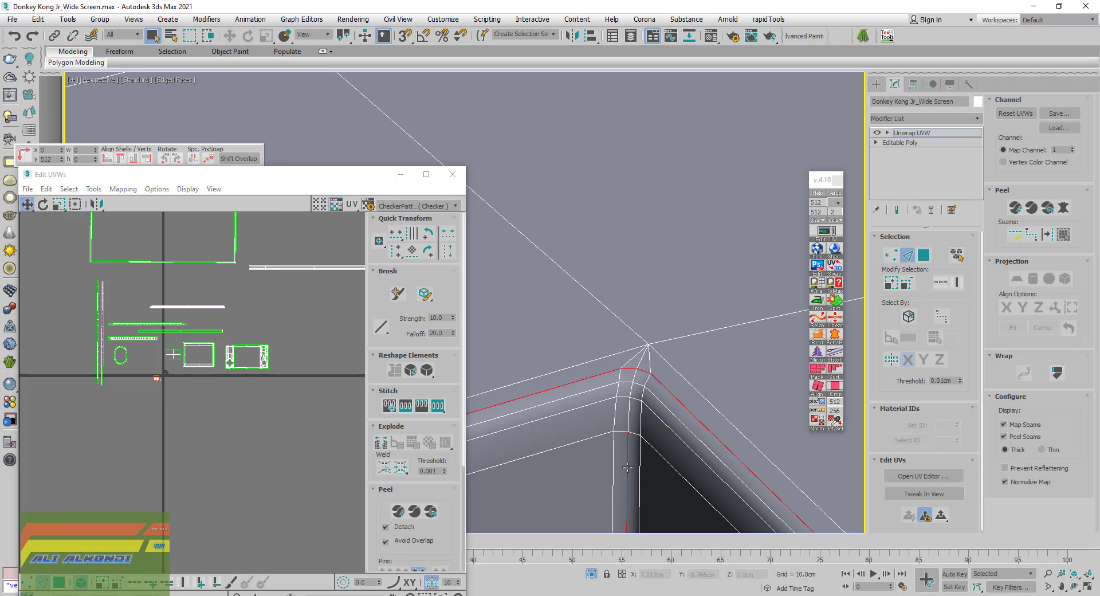
drag(609, 324, 667, 364)
Add the vertical edge loop running down the bevelled corner to the selection
middle_drag(667, 364, 631, 126)
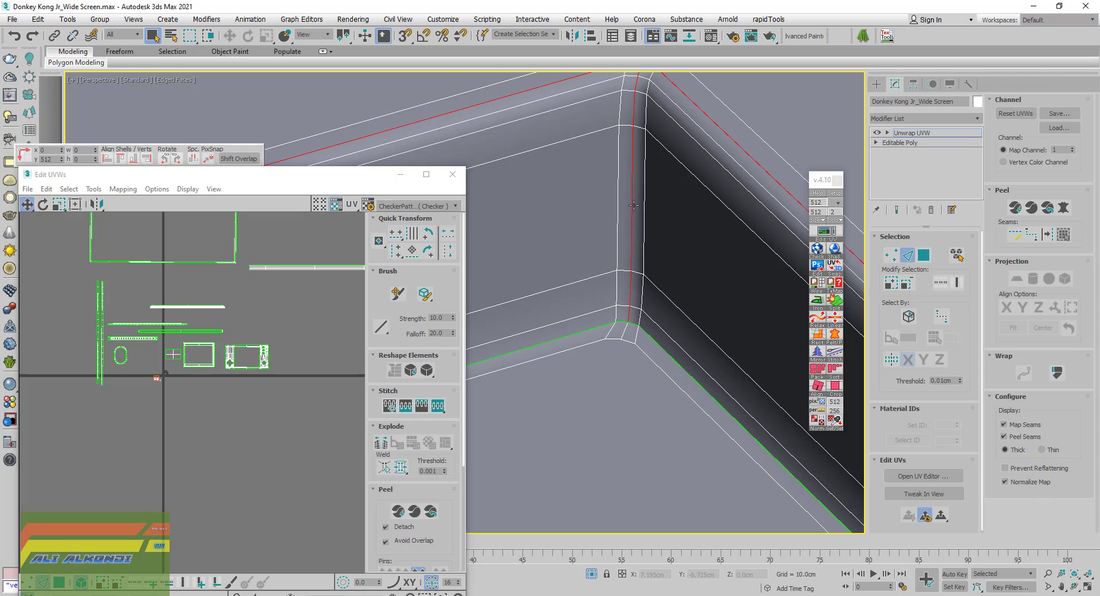
mouse_move(644, 155)
alt+middle_down()
mouse_move(645, 324)
mouse_move(589, 302)
mouse_move(572, 307)
mouse_move(653, 362)
alt+middle_up()
scroll(663, 359, up, 3)
scroll(665, 367, up, 2)
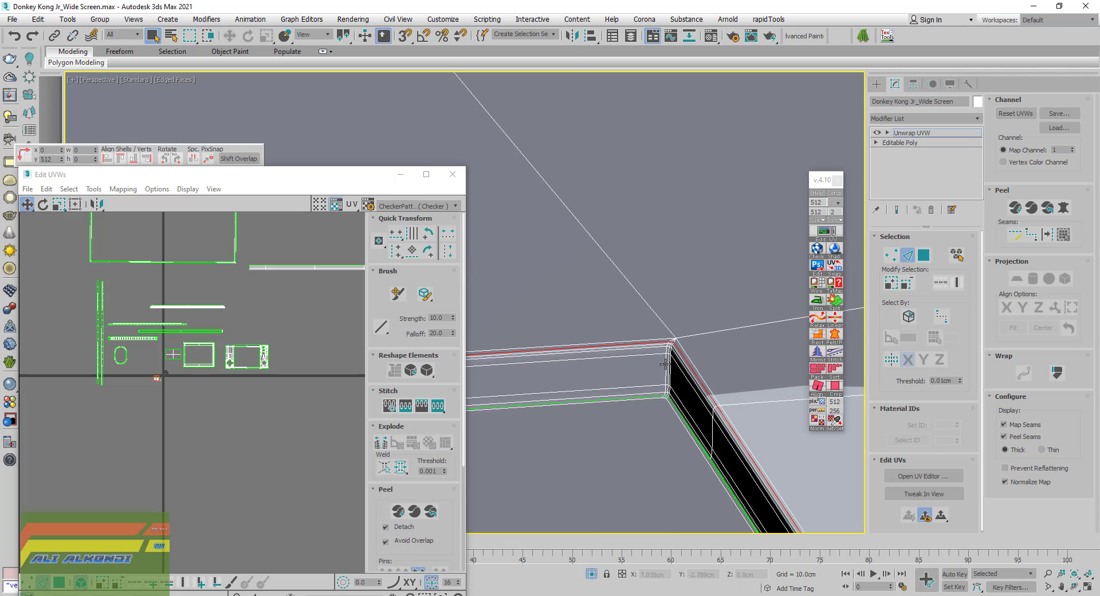
scroll(668, 378, up, 2)
double_click(668, 365)
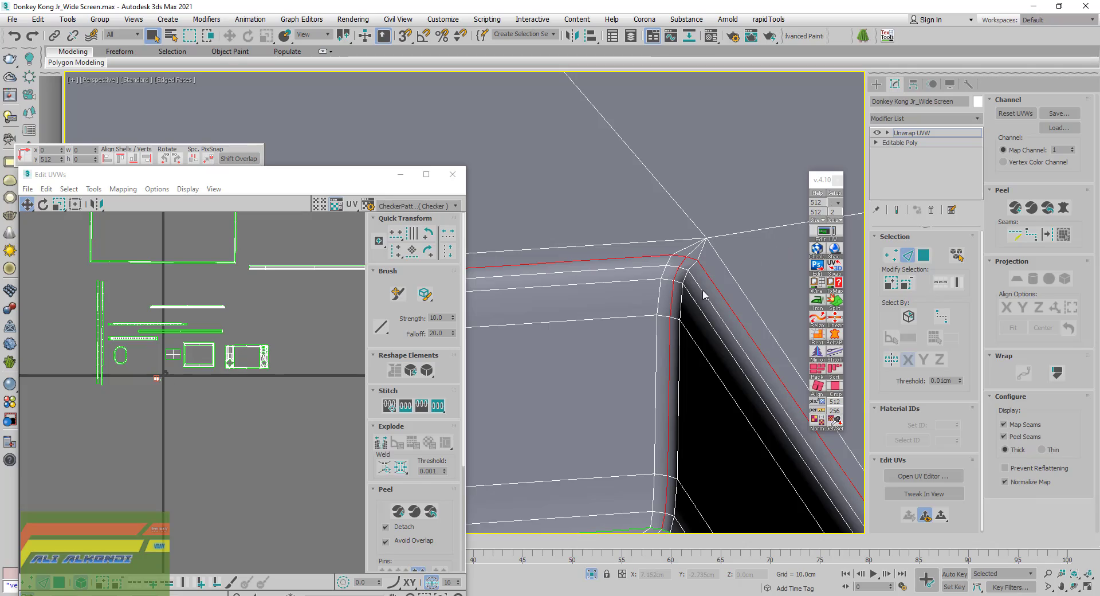
scroll(703, 295, down, 2)
scroll(687, 321, down, 2)
scroll(659, 372, down, 3)
scroll(625, 437, down, 2)
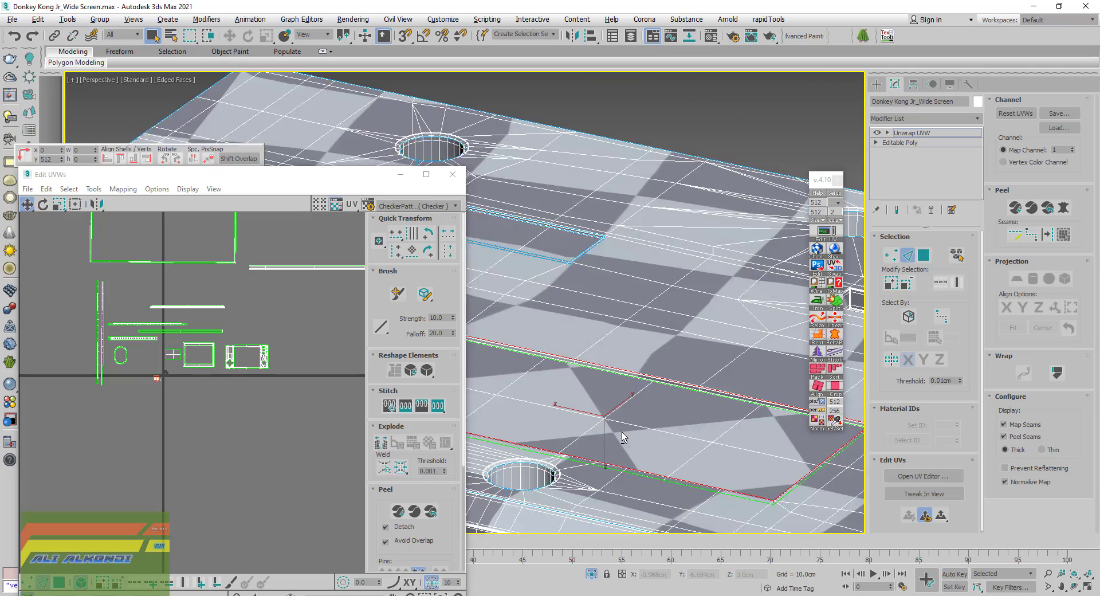
alt+middle_drag(623, 437, 759, 435)
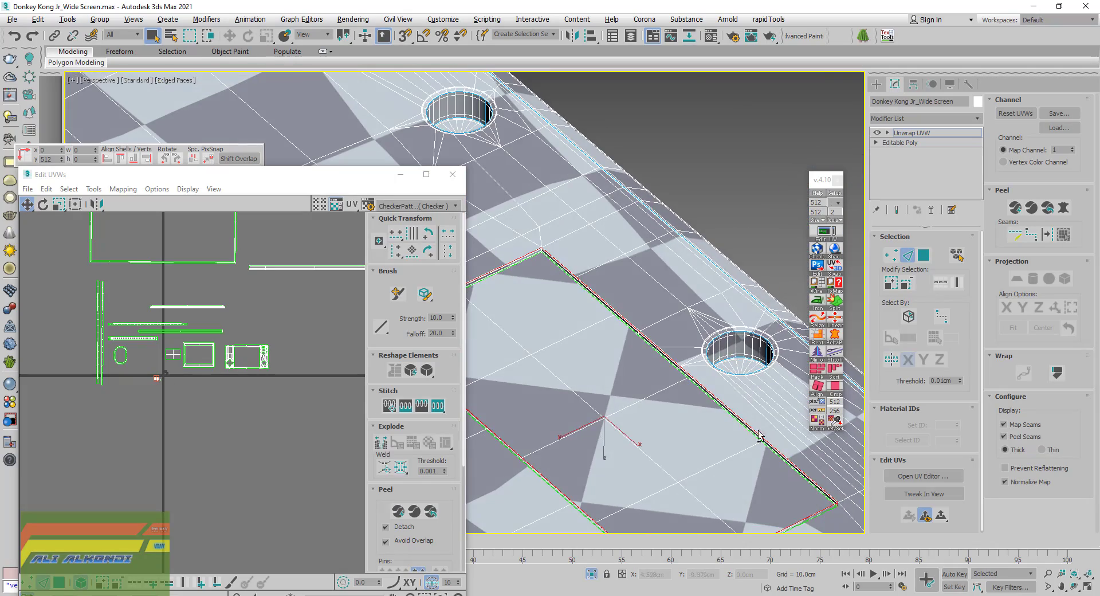
middle_drag(555, 256, 654, 294)
scroll(636, 289, up, 3)
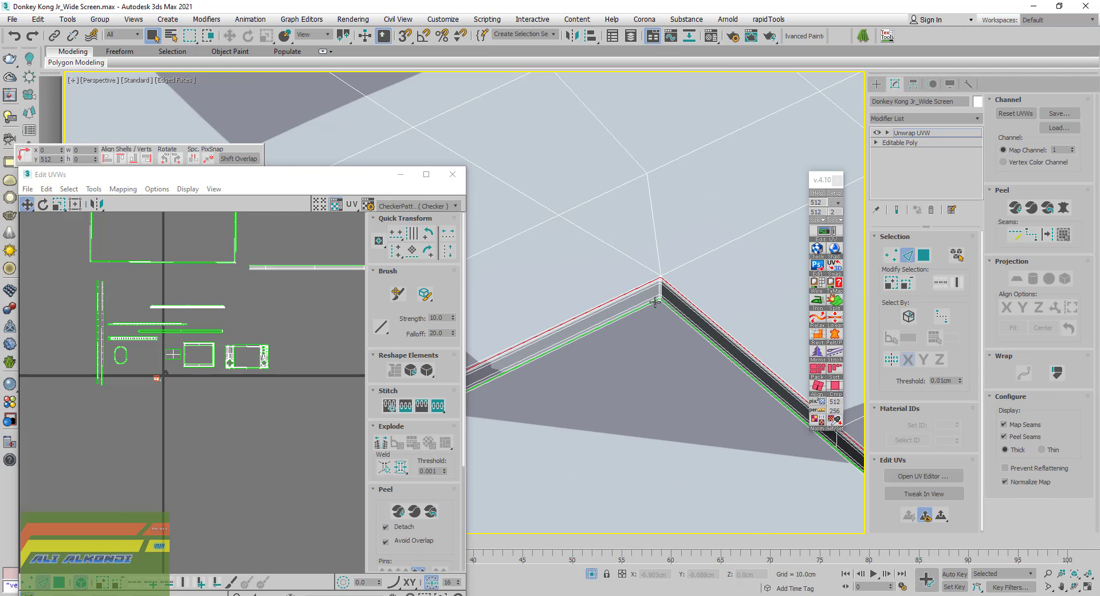
scroll(661, 285, up, 2)
scroll(655, 295, up, 2)
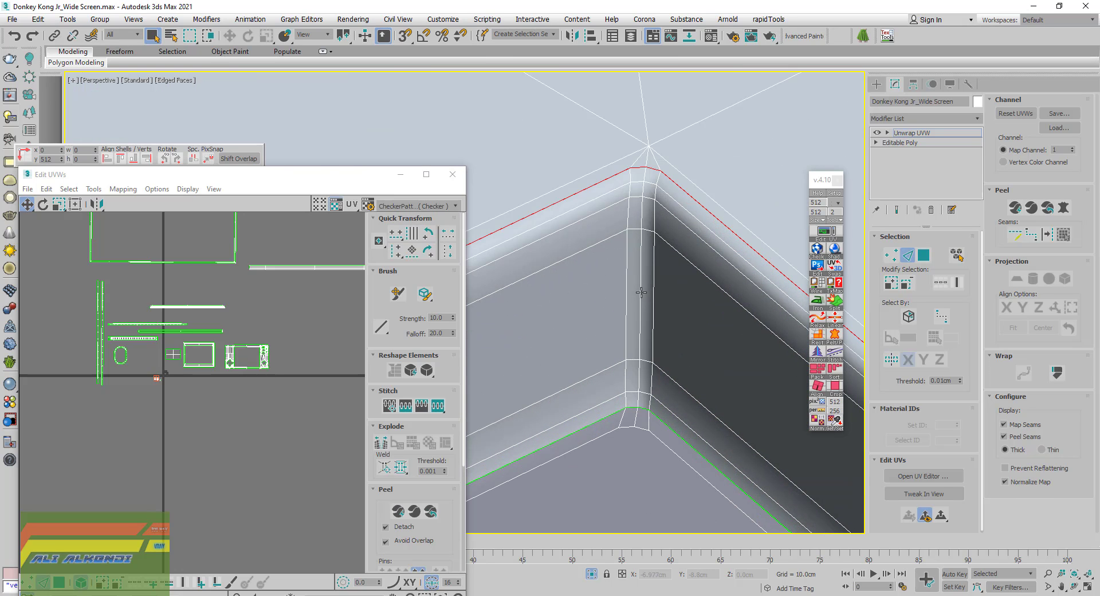
ctrl+double_click(641, 292)
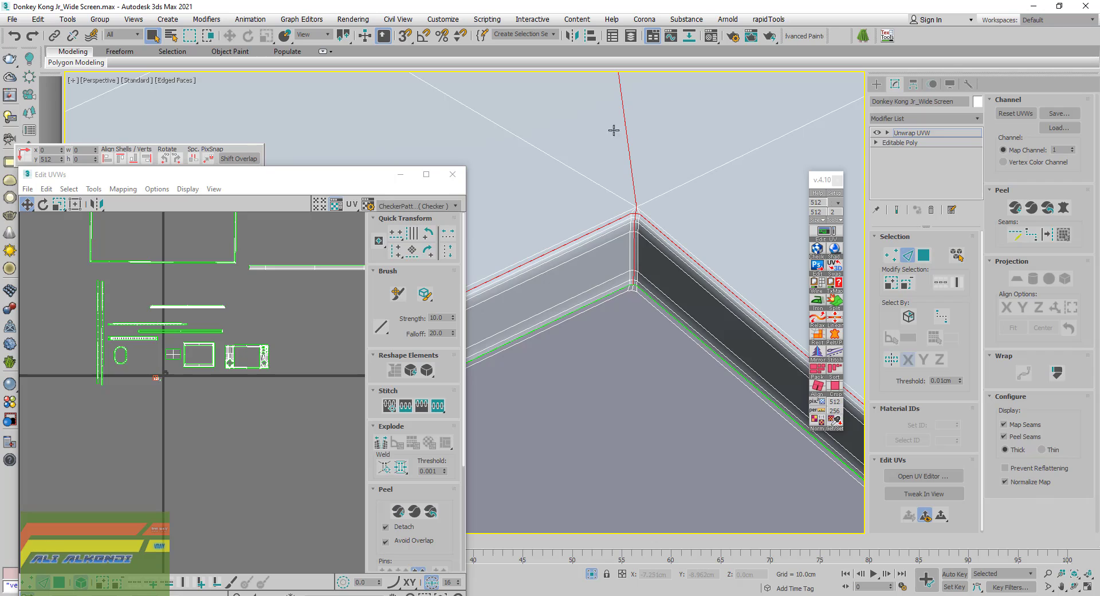
Cancel the stray path to the inner vertex and run the seam up and down the corner edge
mouse_move(612, 128)
alt+middle_down()
mouse_move(633, 467)
mouse_move(641, 425)
alt+middle_up()
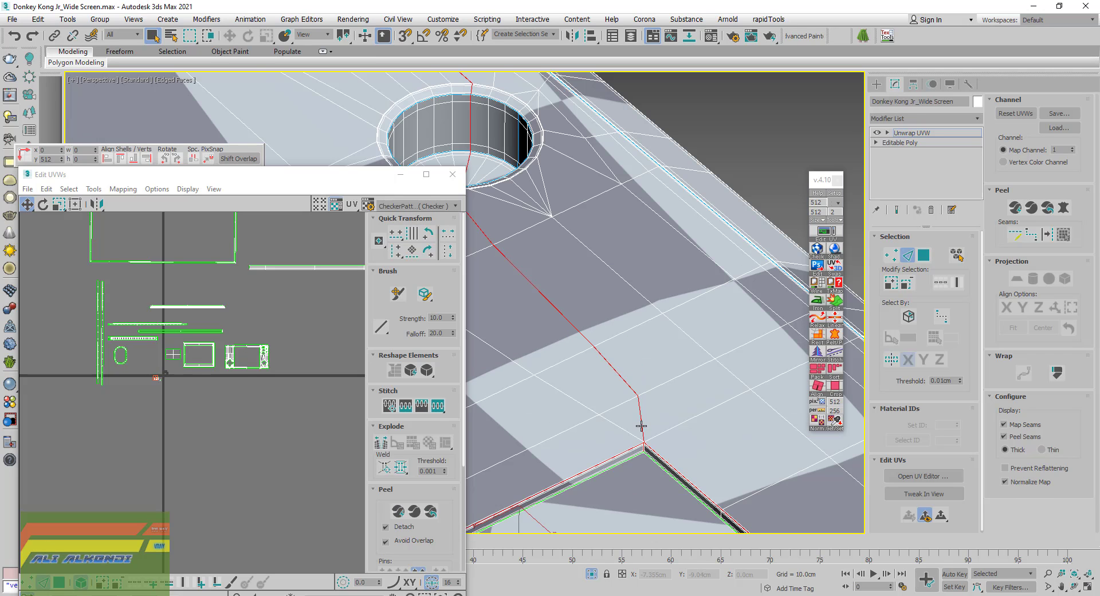
right_click(641, 425)
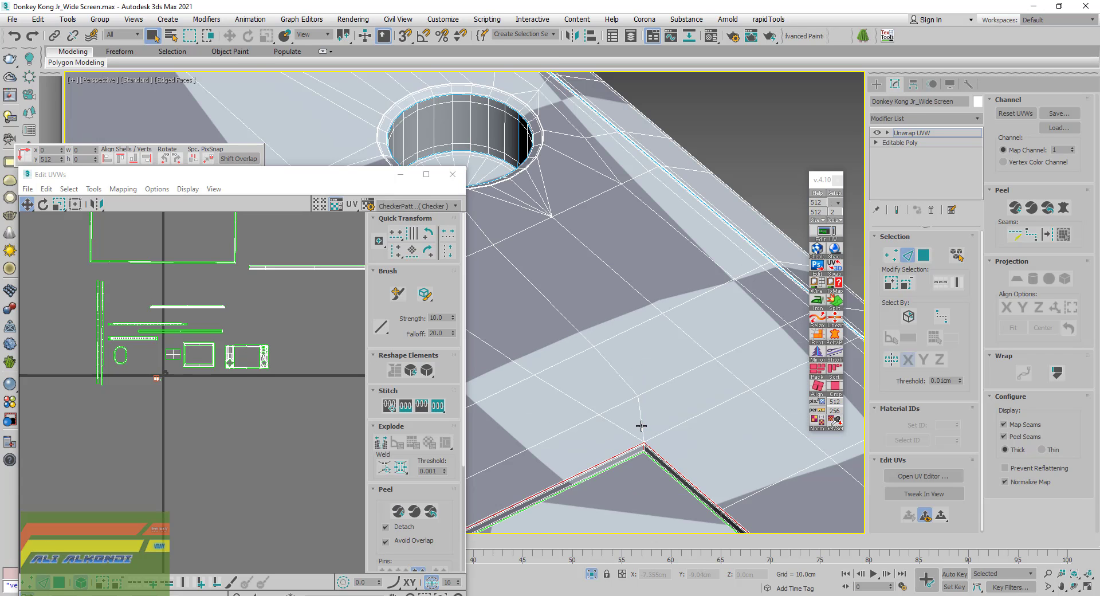
scroll(648, 444, up, 1)
scroll(636, 381, up, 1)
scroll(630, 387, up, 1)
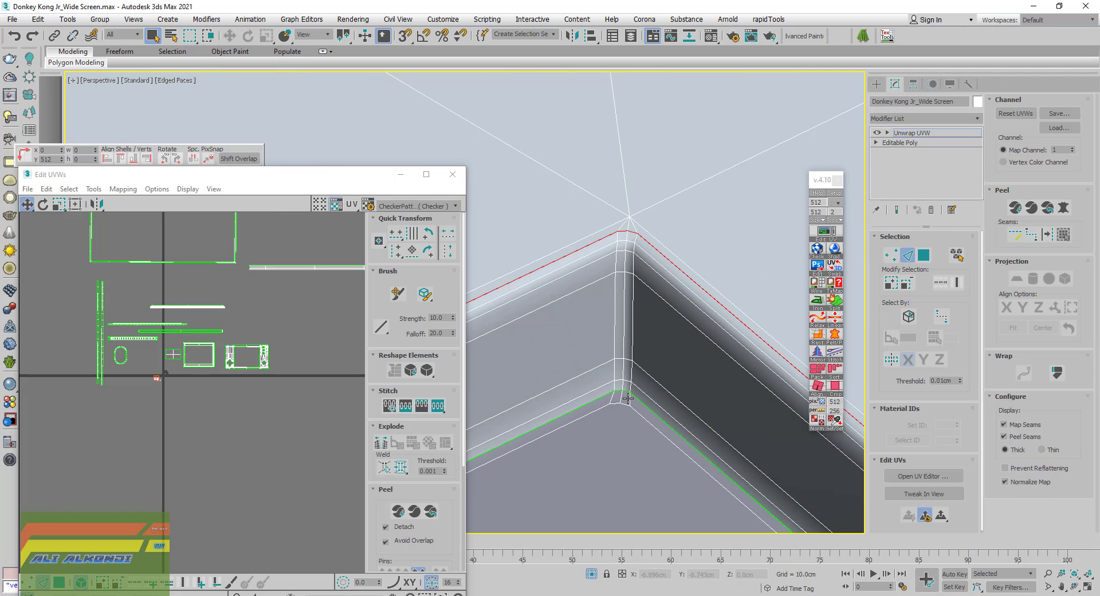
scroll(621, 390, up, 1)
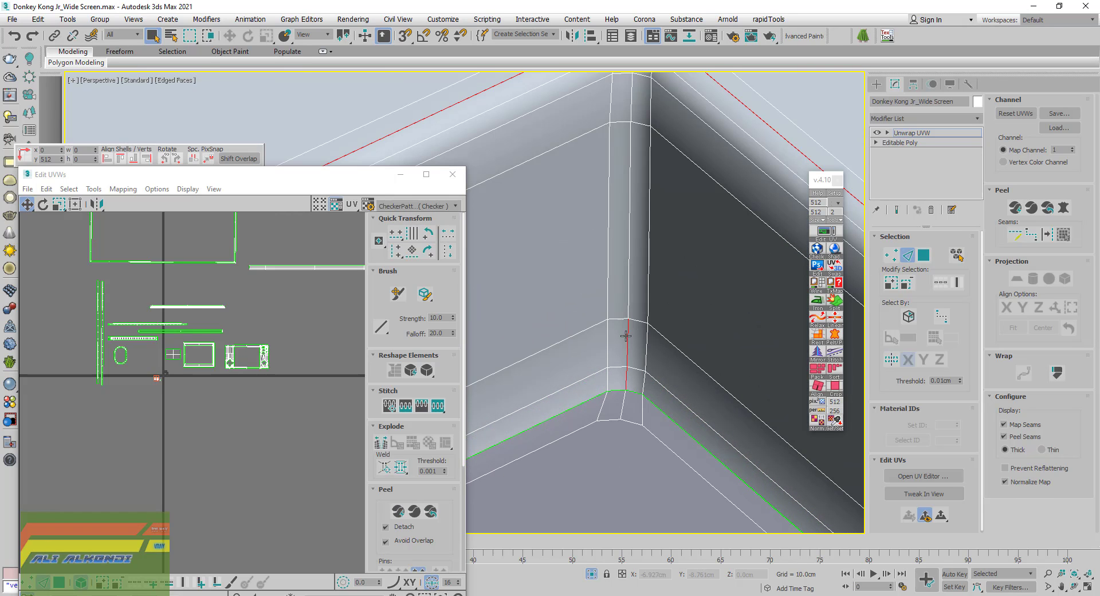
middle_drag(624, 101, 626, 255)
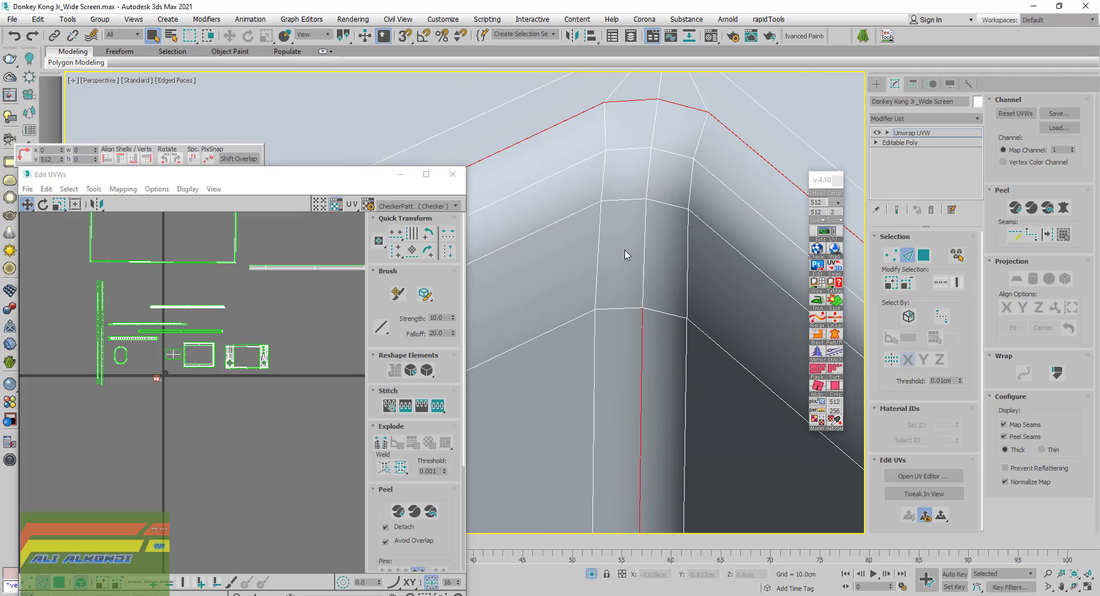
click(643, 223)
mouse_move(655, 129)
alt+middle_down()
mouse_move(676, 313)
mouse_move(655, 338)
mouse_move(591, 316)
mouse_move(653, 285)
mouse_move(658, 253)
mouse_move(621, 265)
mouse_move(613, 288)
alt+middle_up()
scroll(640, 315, up, 4)
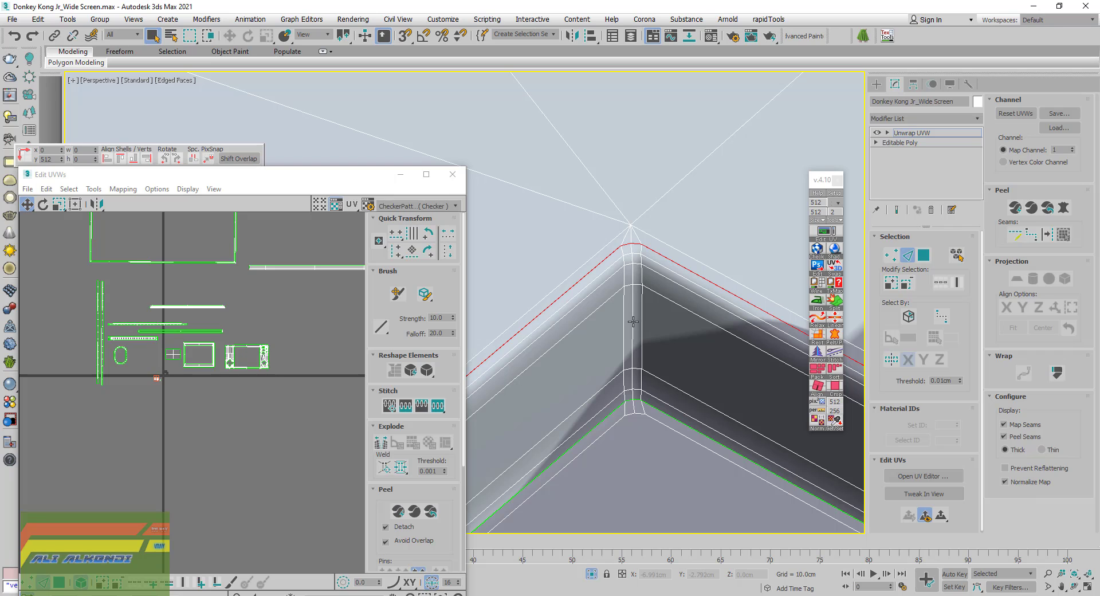
click(633, 321)
Remove the stray seam running up from the apex and select the edges at the corner apex
scroll(639, 347, down, 4)
scroll(639, 347, down, 2)
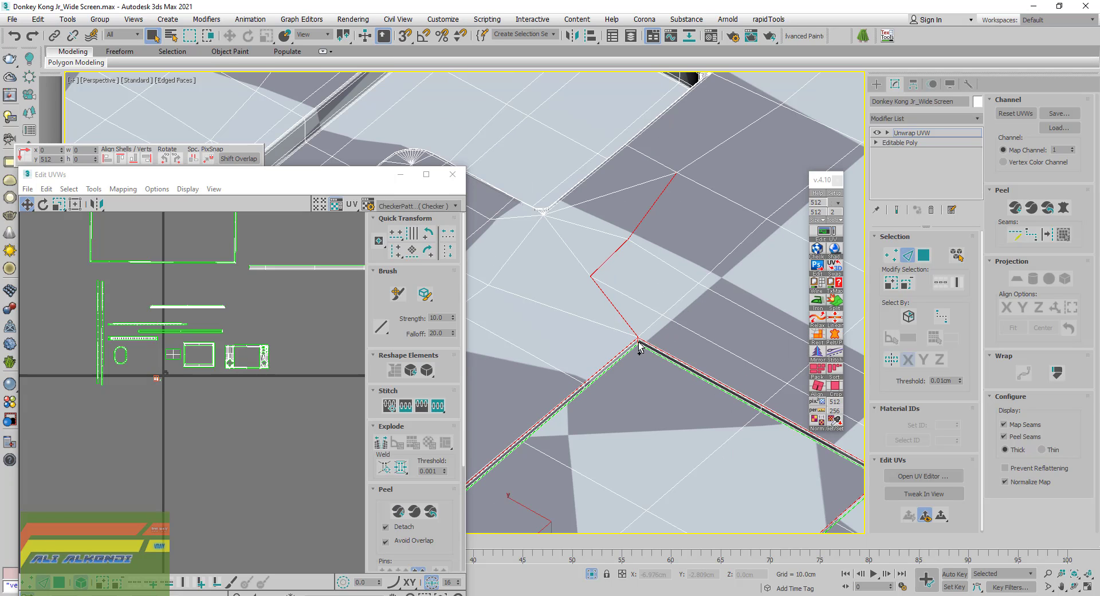
mouse_move(699, 159)
alt+mouse_down()
mouse_move(607, 256)
mouse_move(642, 318)
alt+mouse_up()
scroll(644, 321, up, 2)
scroll(639, 313, up, 2)
alt+drag(610, 277, 668, 315)
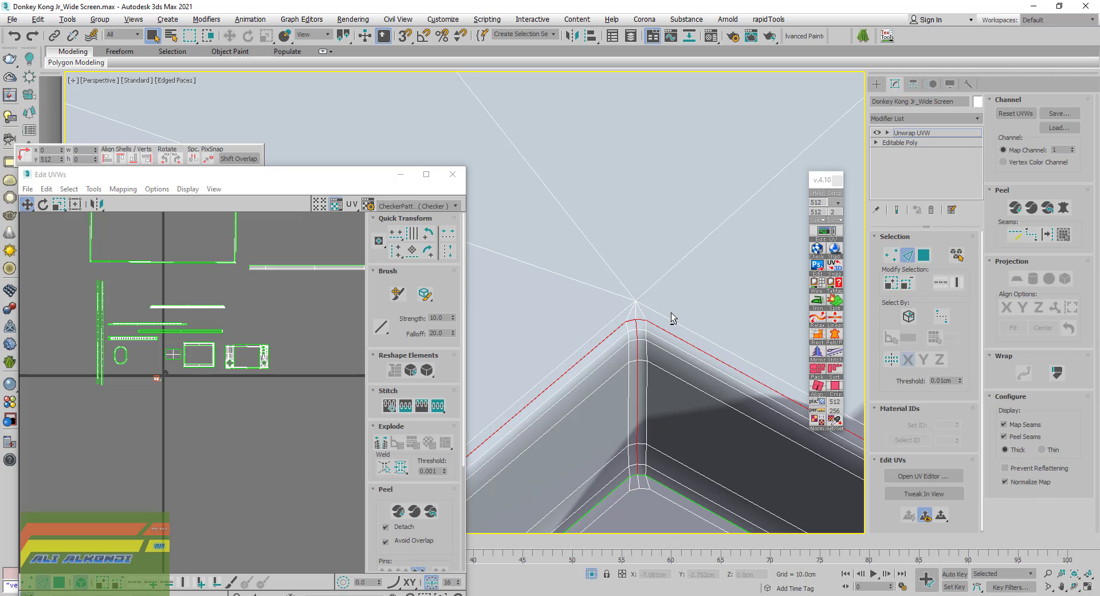
scroll(658, 327, down, 3)
scroll(630, 326, down, 3)
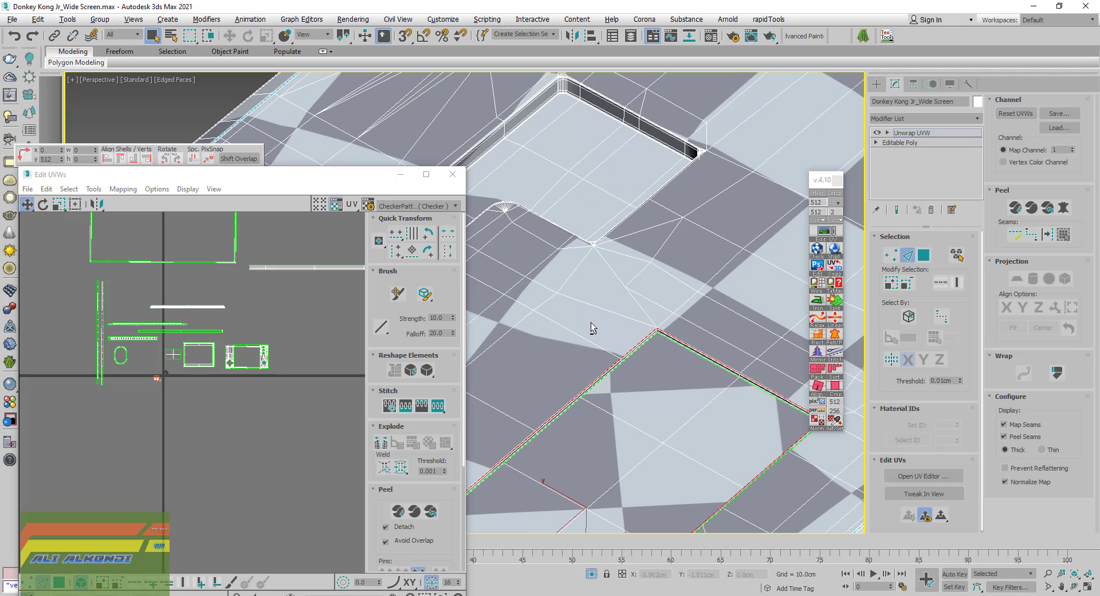
alt+middle_drag(590, 326, 716, 310)
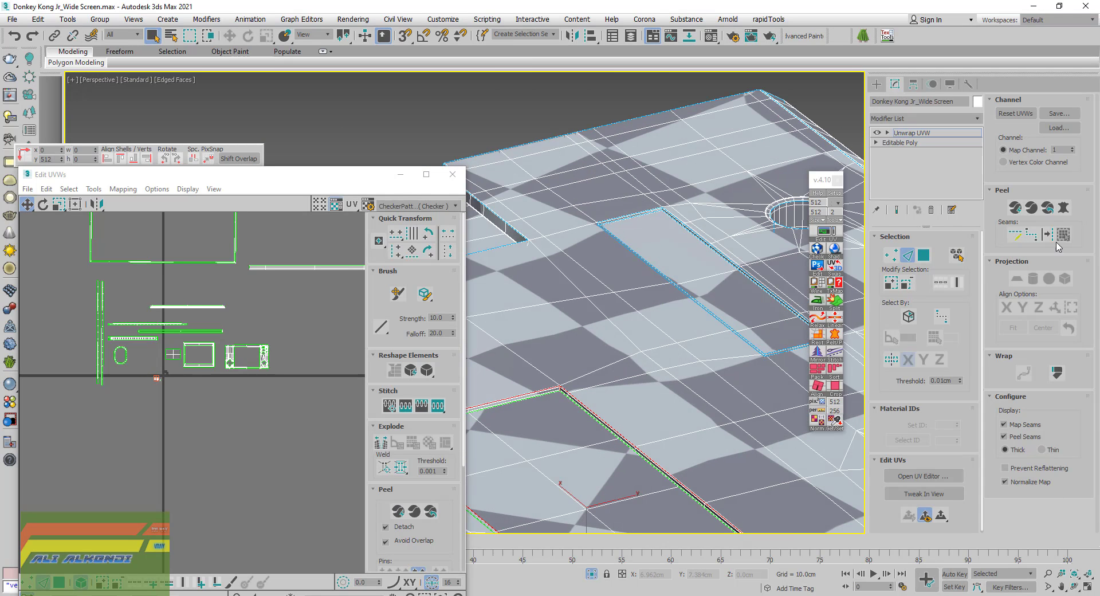
scroll(662, 378, down, 5)
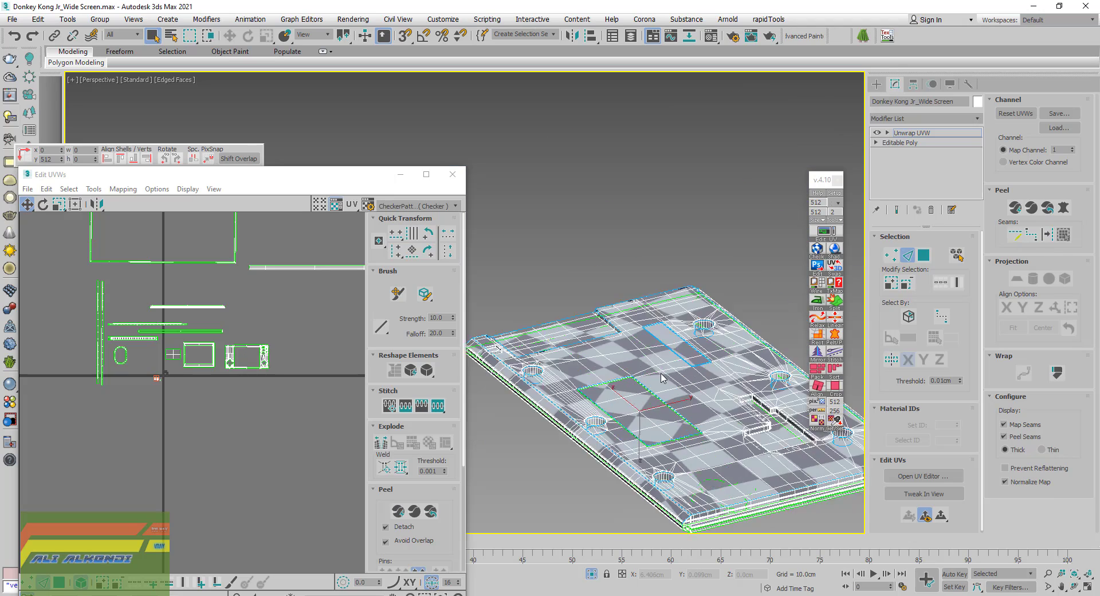
mouse_move(661, 378)
alt+middle_down()
mouse_move(784, 371)
mouse_move(752, 404)
alt+middle_up()
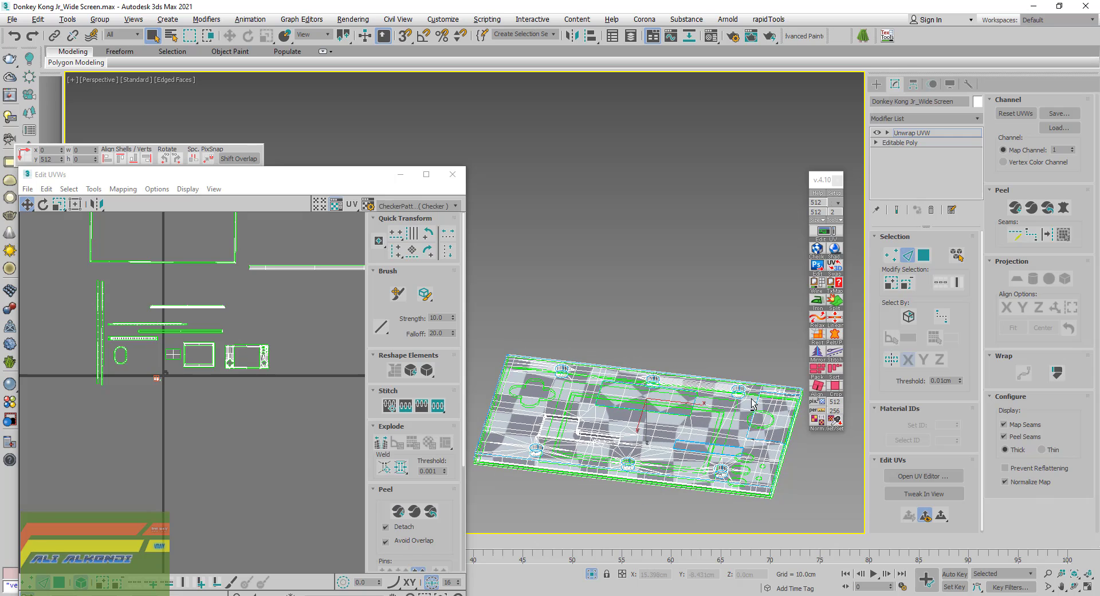
alt+middle_drag(622, 452, 600, 448)
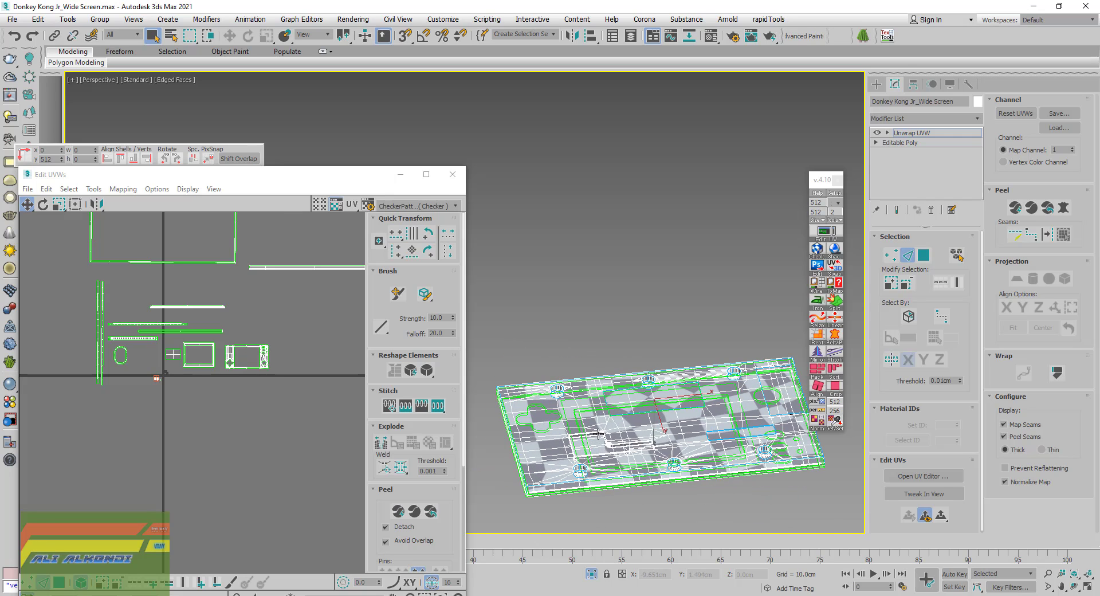
scroll(599, 434, up, 5)
scroll(625, 430, up, 3)
scroll(636, 428, up, 2)
Select the edge loop running around the rounded rim of the recessed screen band
scroll(641, 426, up, 2)
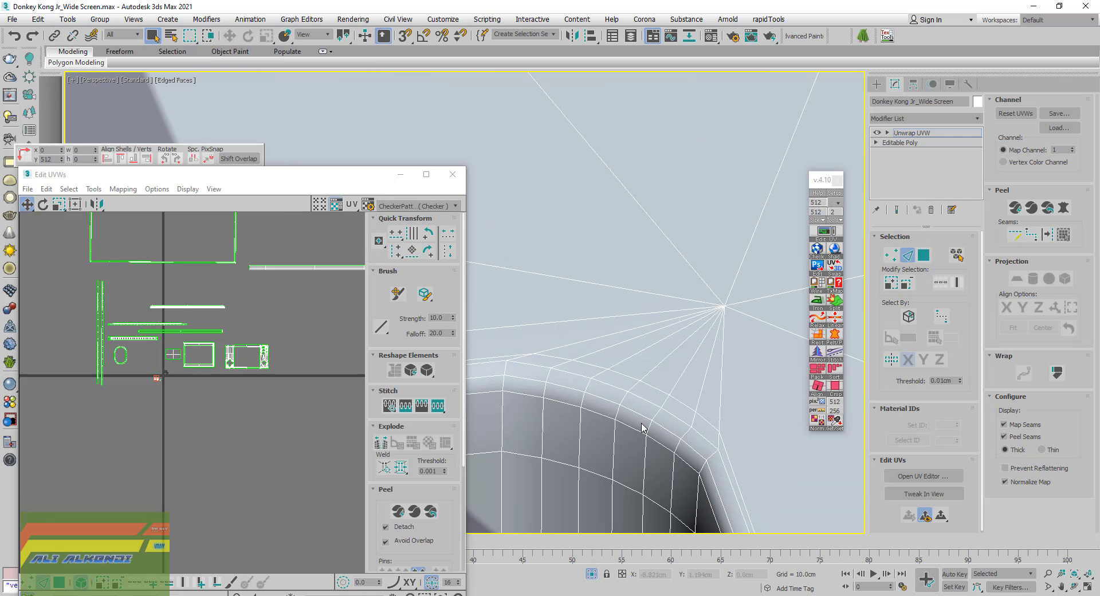
click(726, 467)
double_click(726, 473)
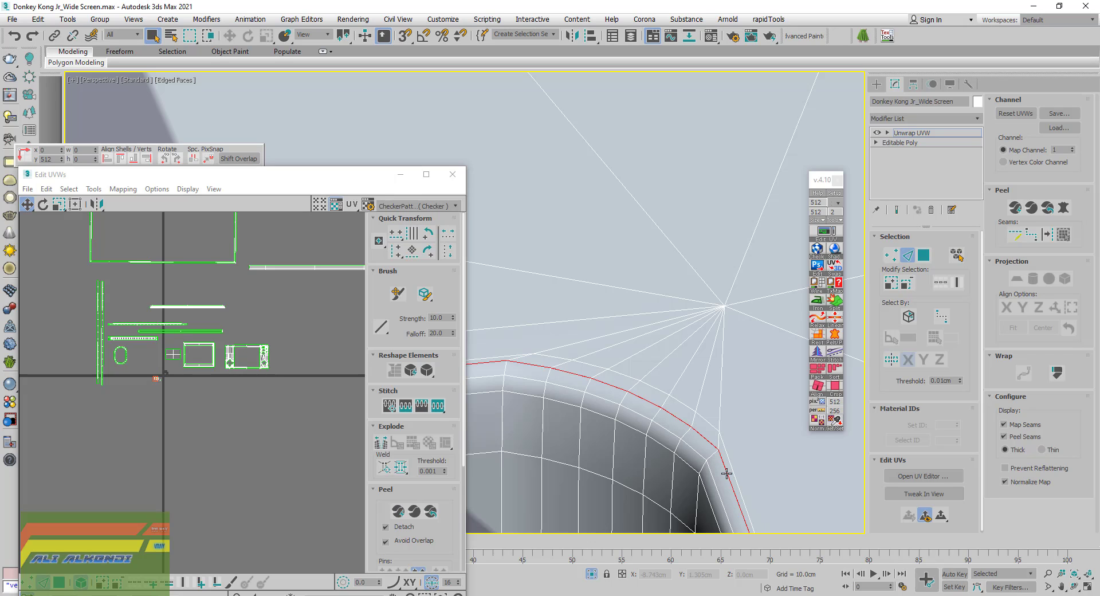
scroll(725, 471, down, 3)
mouse_move(728, 484)
middle_down()
mouse_move(561, 140)
mouse_move(693, 321)
middle_up()
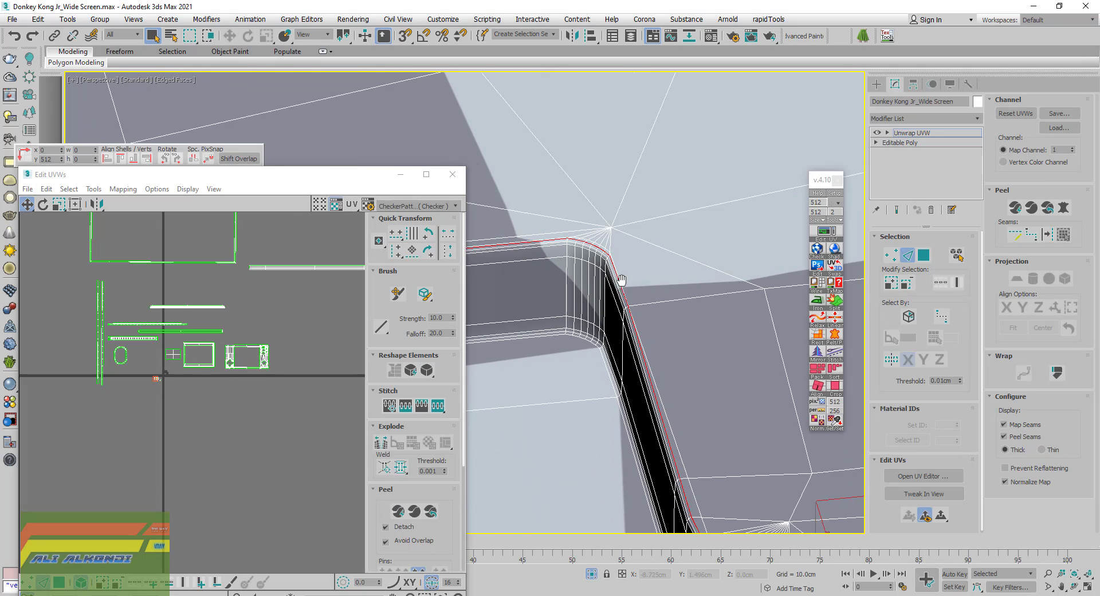
middle_drag(693, 321, 651, 152)
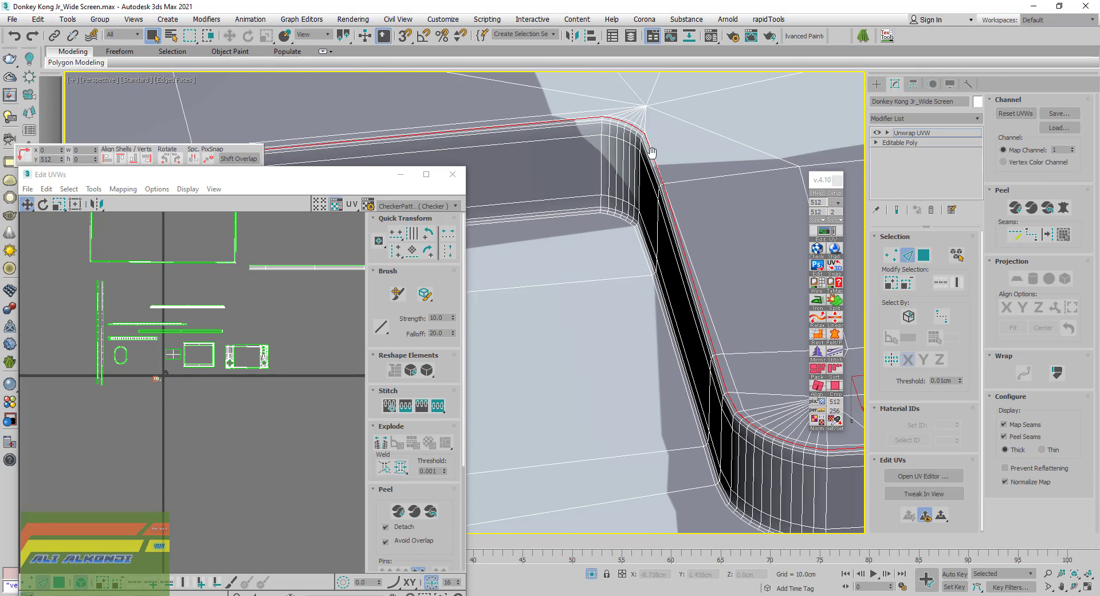
Add the vertical corner edge and the two horizontal corner edges at the box corner
scroll(766, 434, down, 2)
scroll(644, 423, down, 3)
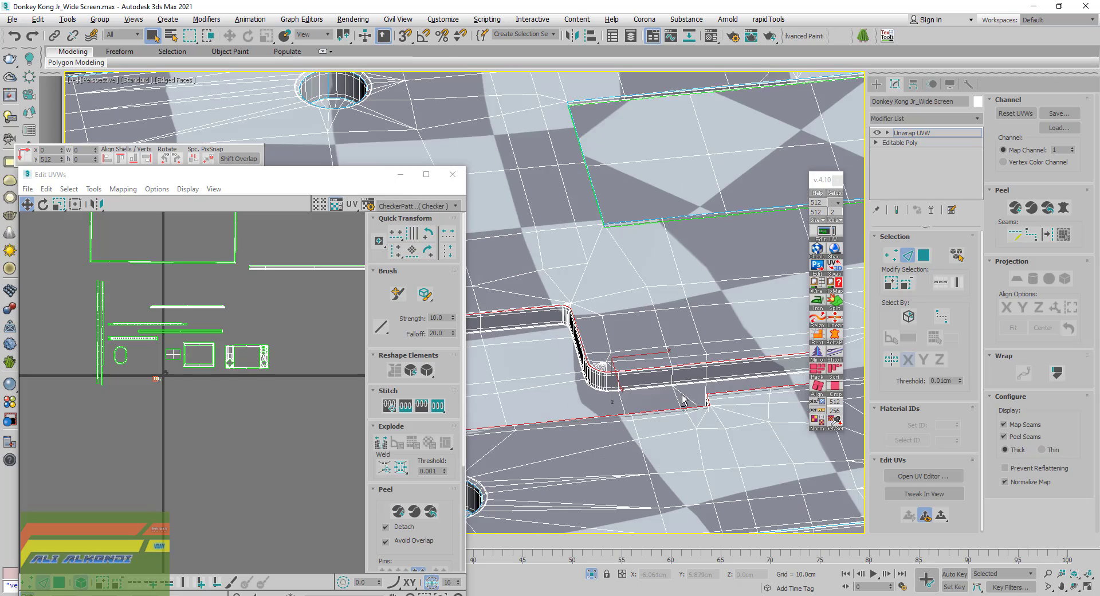
alt+middle_drag(682, 400, 613, 395)
scroll(742, 269, up, 5)
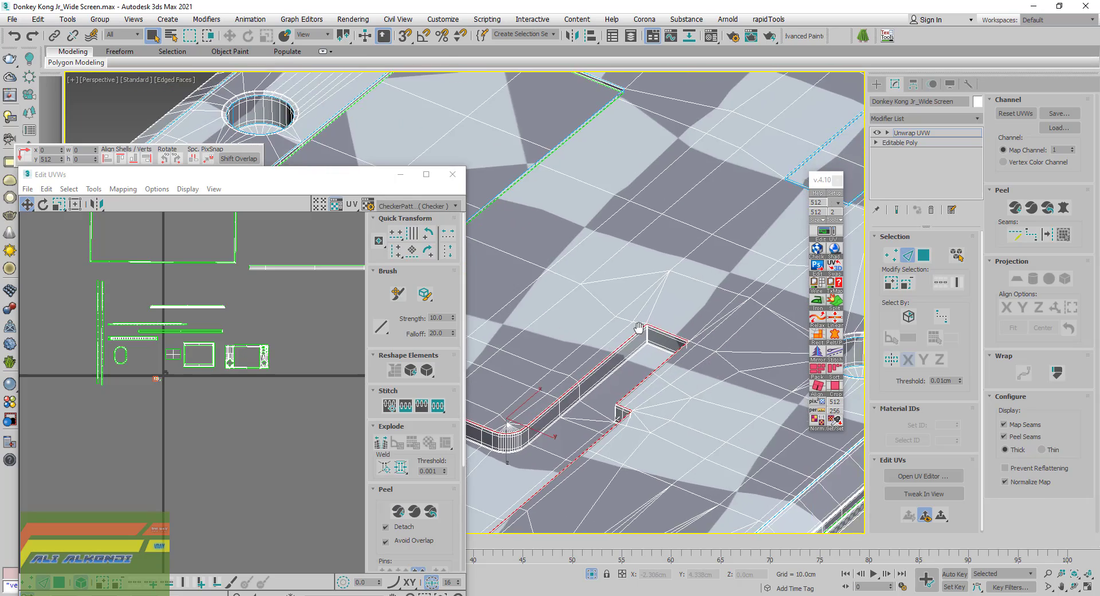
scroll(684, 350, up, 2)
ctrl+click(691, 385)
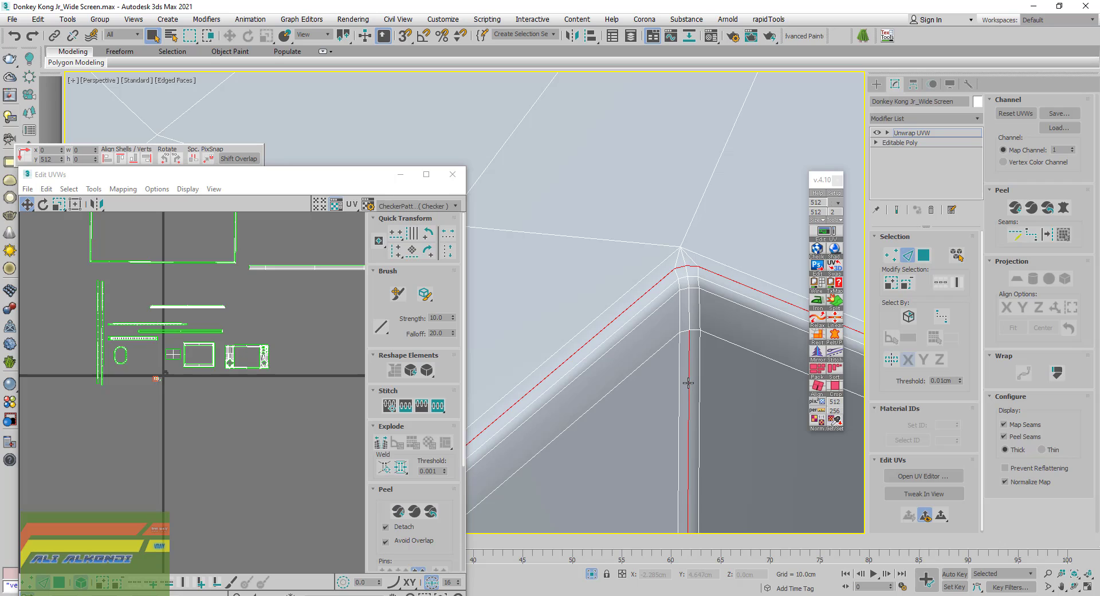
drag(647, 238, 708, 263)
mouse_move(707, 433)
middle_down()
mouse_move(645, 189)
mouse_move(636, 197)
middle_up()
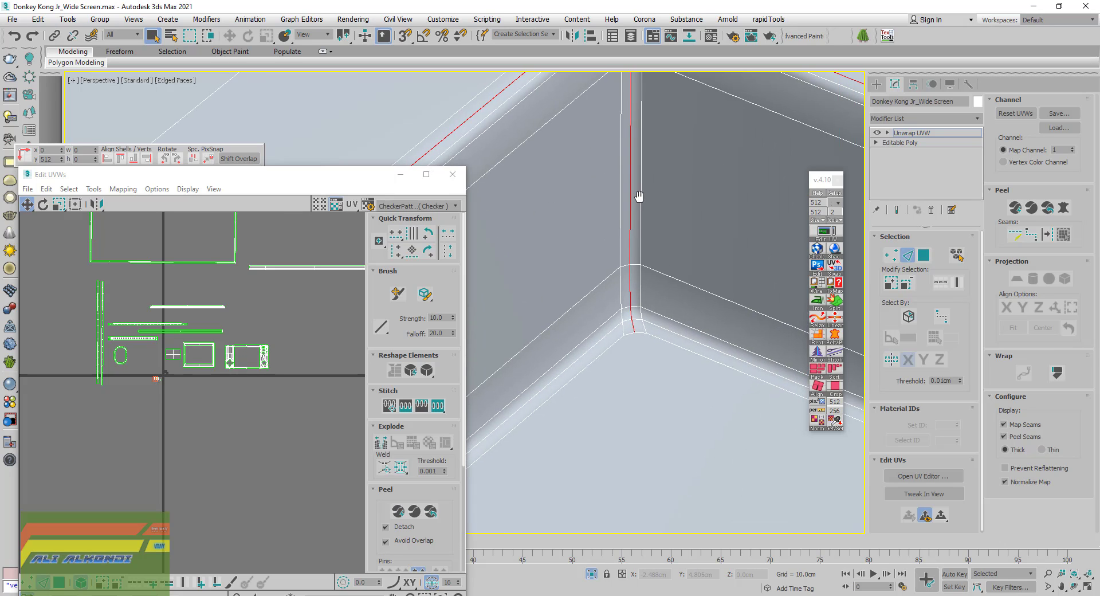
ctrl+click(671, 334)
ctrl+click(636, 335)
Undo the added box-wall edge loop and add the slot's vertical corner edge instead
scroll(624, 324, up, 2)
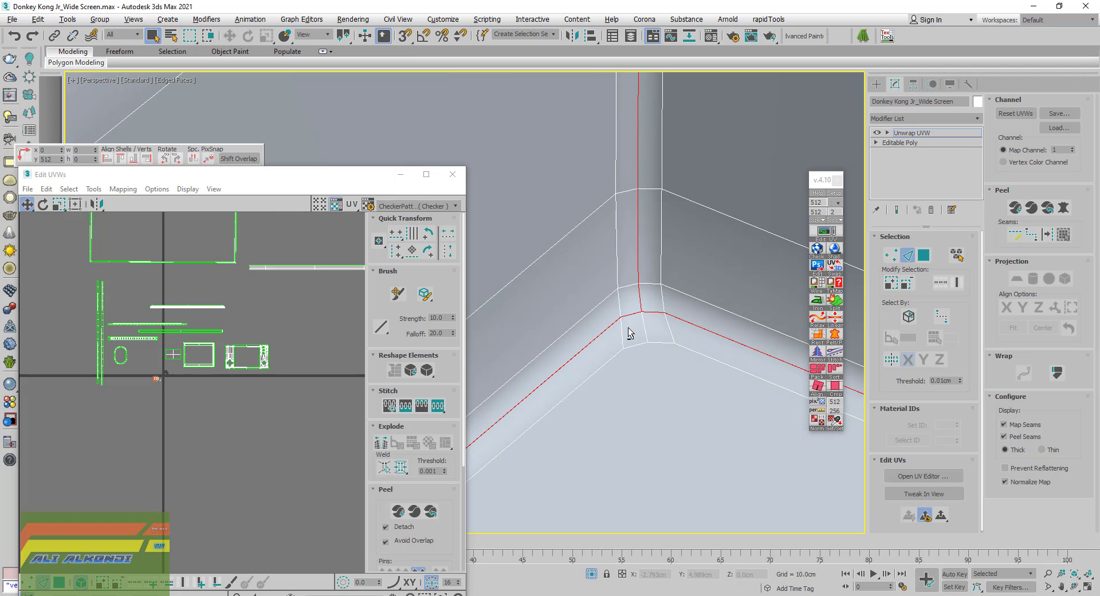
scroll(631, 332, down, 3)
scroll(626, 339, down, 2)
mouse_move(646, 331)
alt+middle_down()
mouse_move(594, 311)
mouse_move(535, 360)
mouse_move(770, 375)
alt+middle_up()
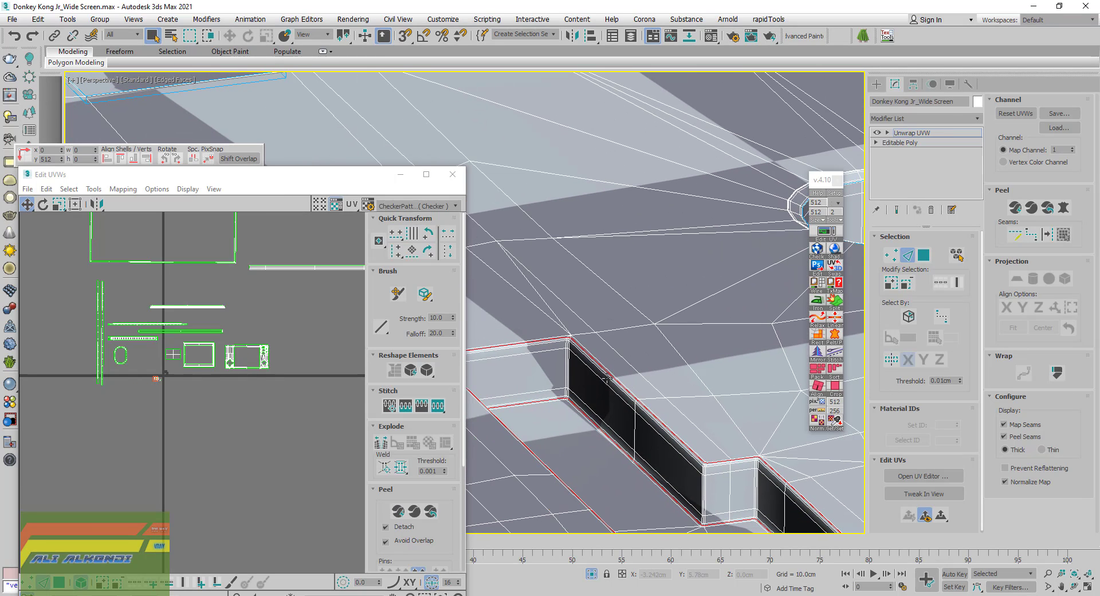
scroll(561, 361, up, 3)
ctrl+double_click(574, 372)
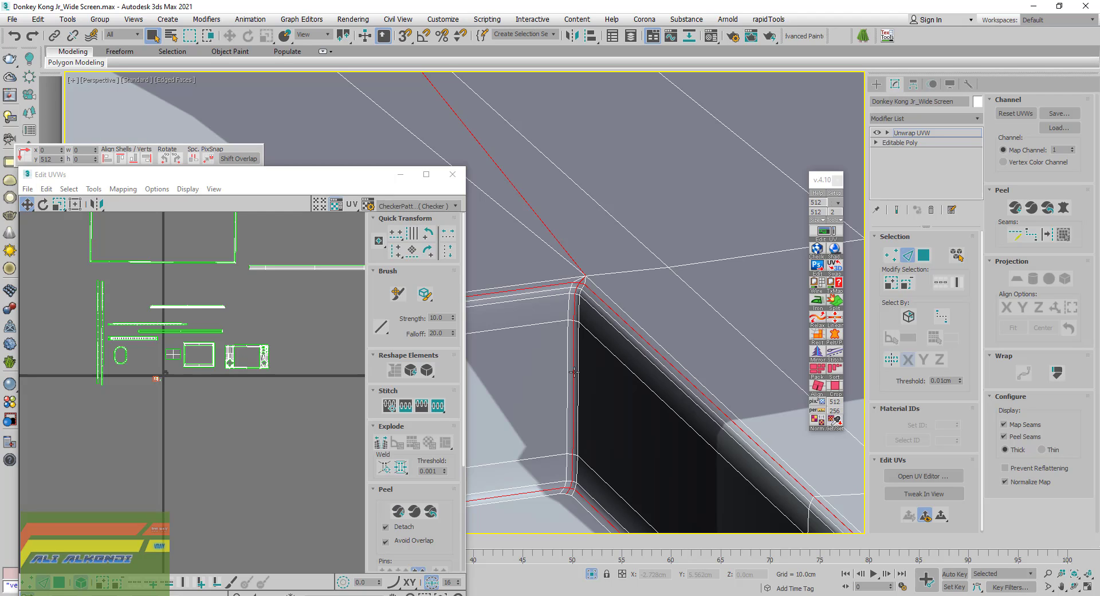
key(ctrl+z)
scroll(571, 475, up, 3)
ctrl+click(575, 446)
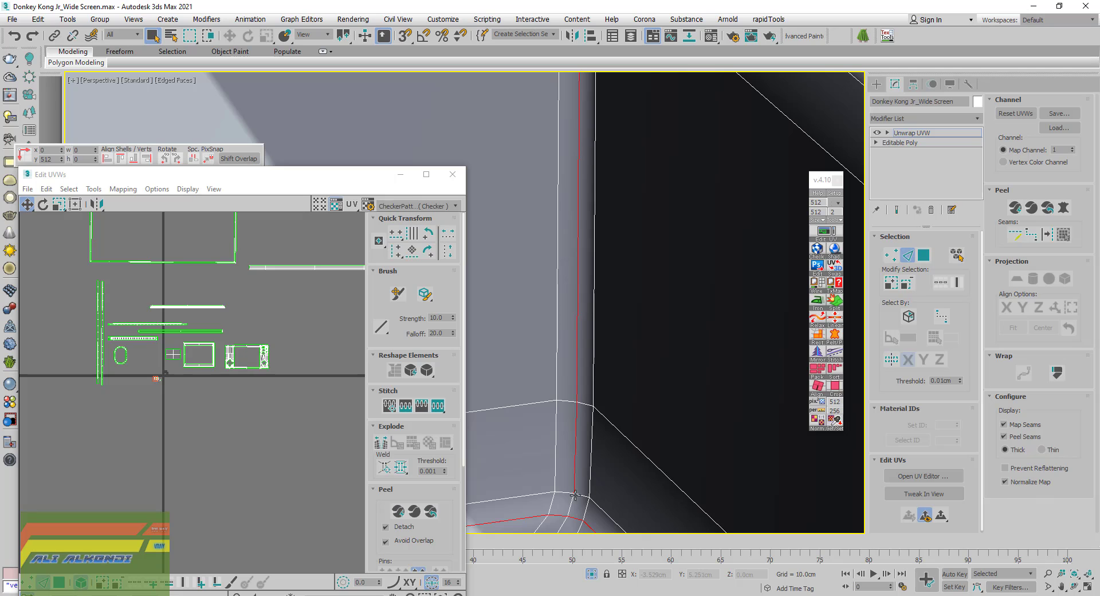
Add another corner edge of the slot to the edge selection
scroll(575, 457, down, 3)
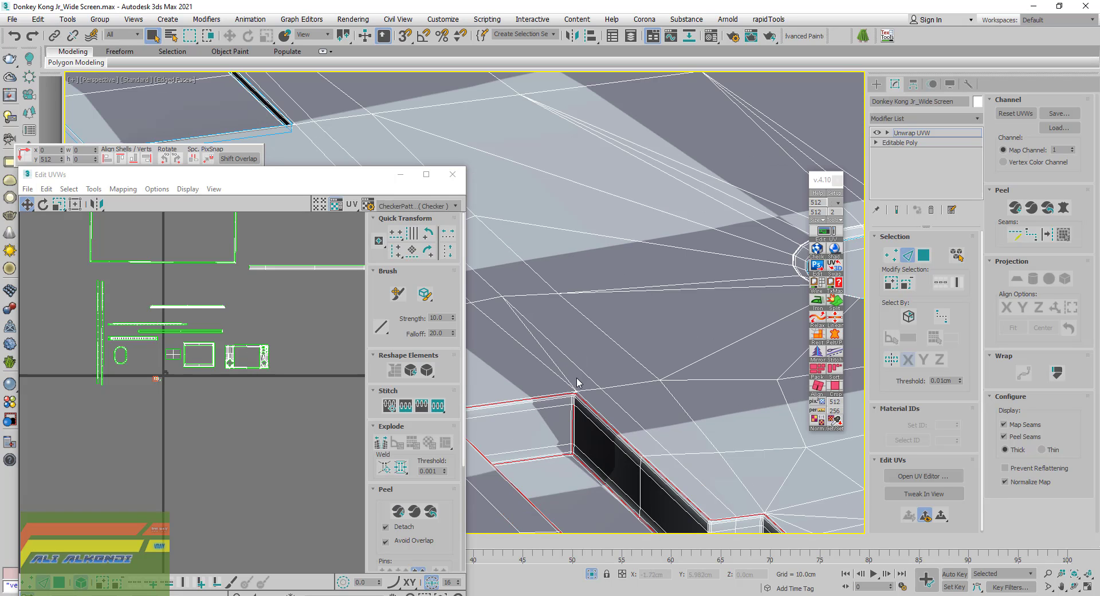
scroll(570, 392, up, 1)
scroll(573, 396, up, 1)
scroll(584, 413, up, 1)
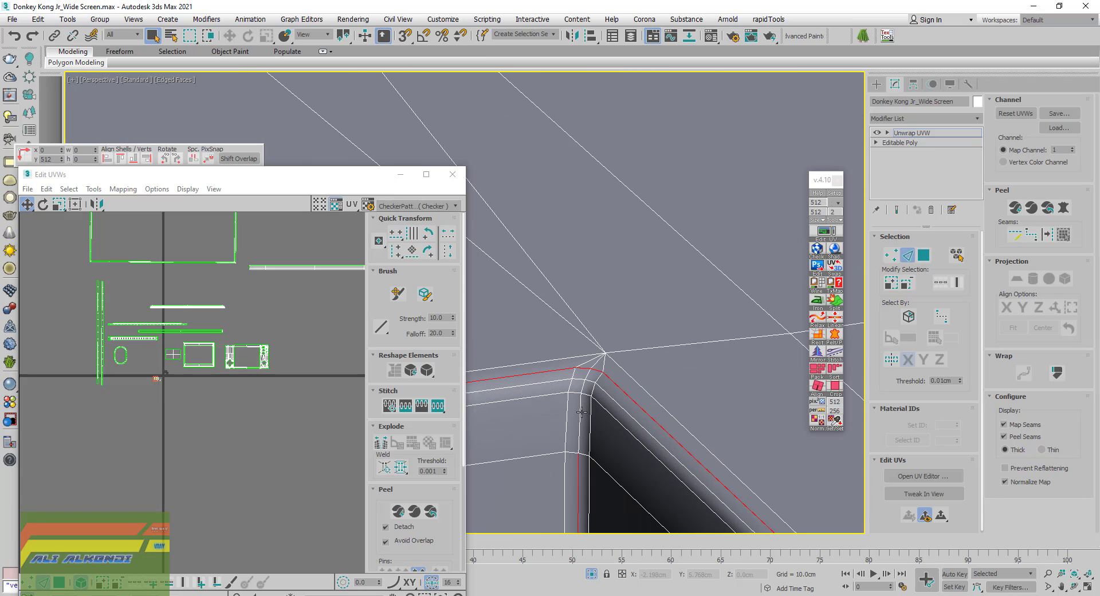
scroll(590, 401, up, 2)
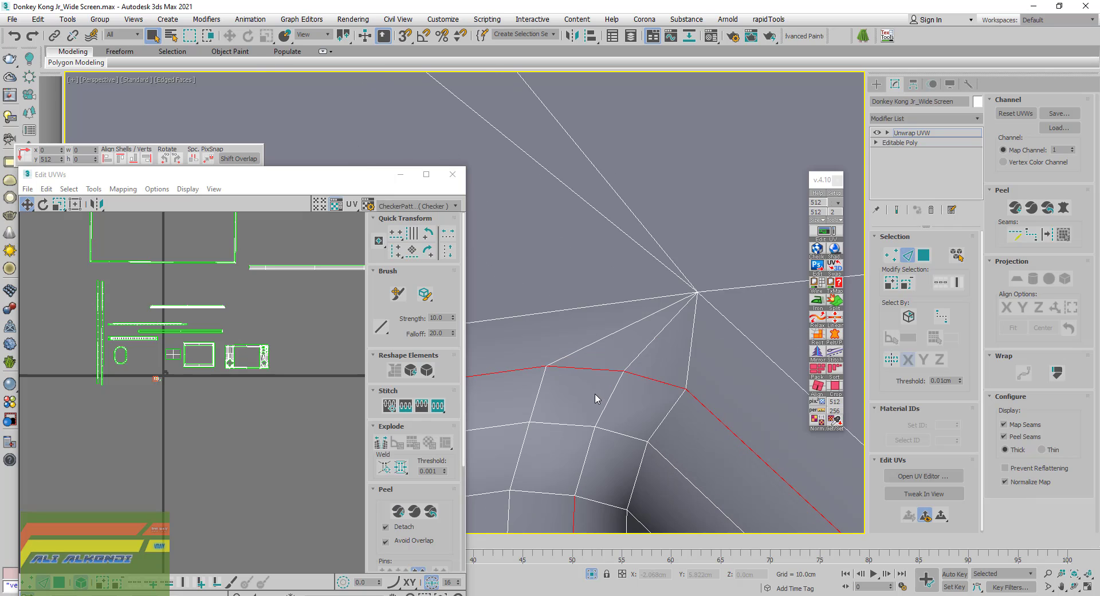
ctrl+click(592, 442)
scroll(611, 393, down, 2)
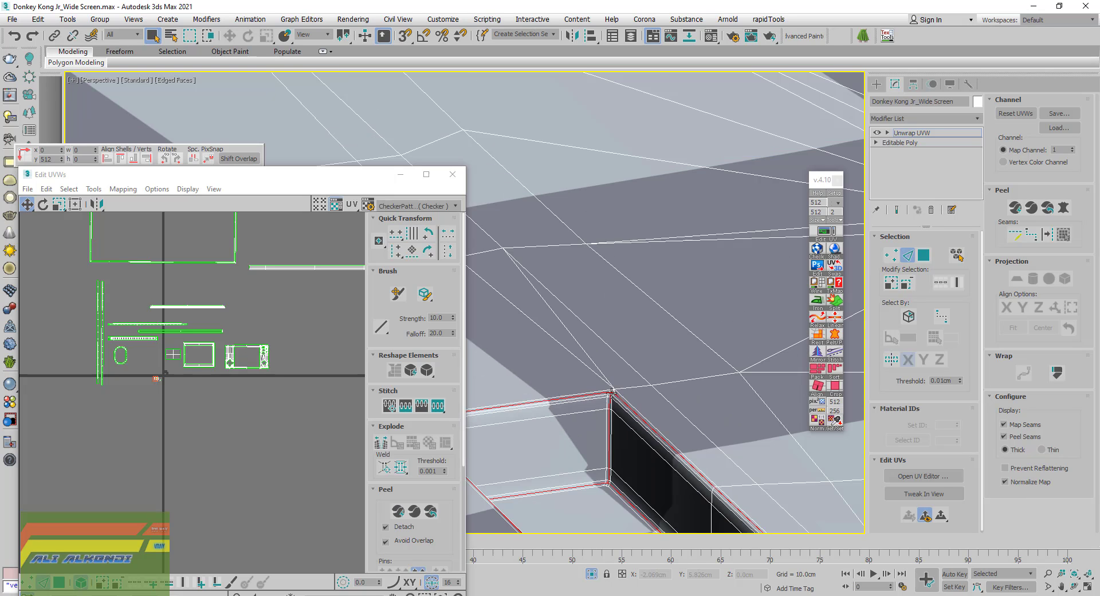
scroll(638, 440, down, 1)
scroll(639, 440, down, 1)
scroll(638, 440, down, 1)
scroll(639, 440, up, 4)
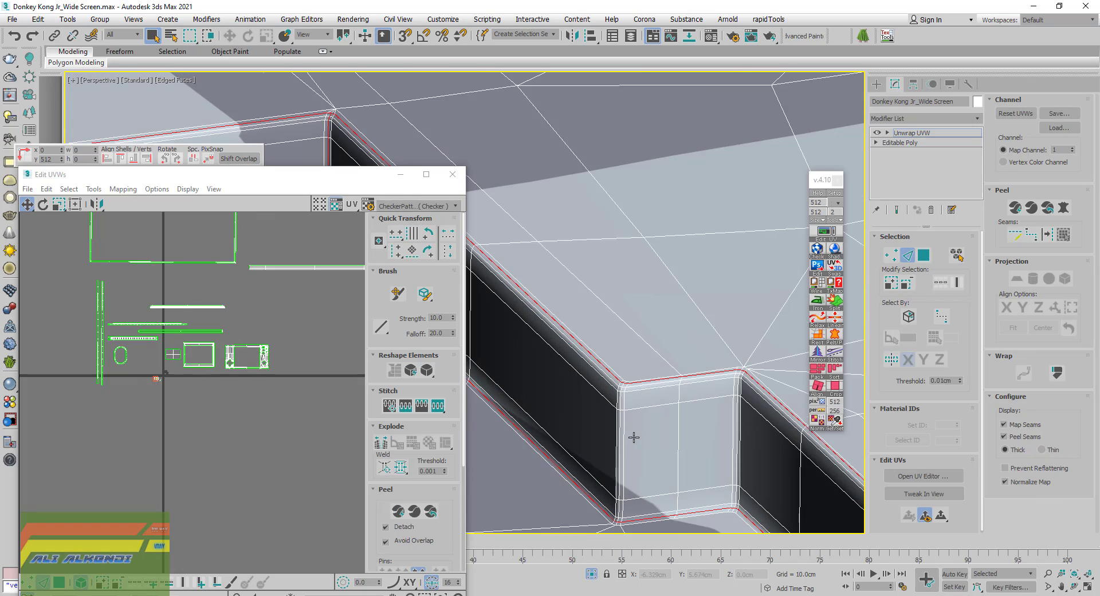
scroll(625, 442, up, 2)
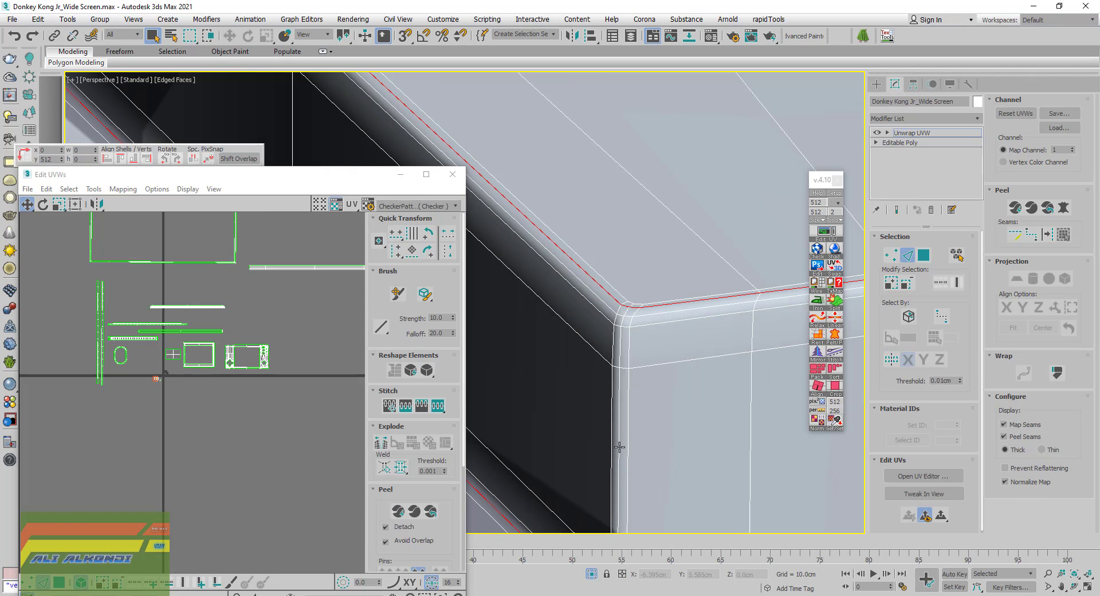
scroll(622, 458, down, 3)
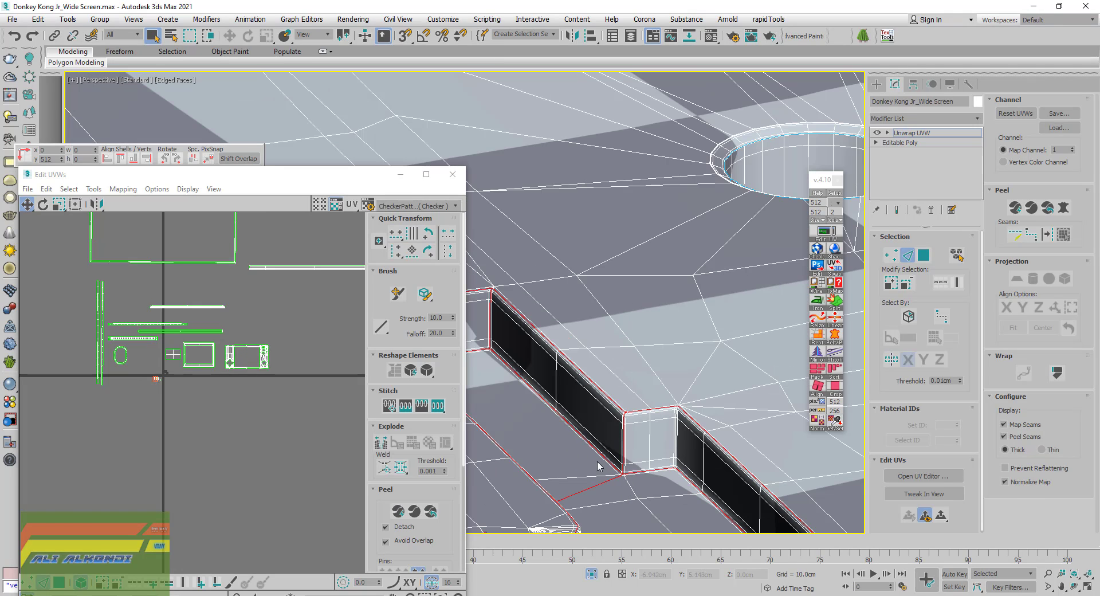
scroll(597, 466, down, 4)
Box-select the remaining edges at the slot's rounded corner, viewed from its side
mouse_move(626, 484)
middle_down()
mouse_move(605, 280)
mouse_move(563, 334)
middle_up()
scroll(618, 361, up, 3)
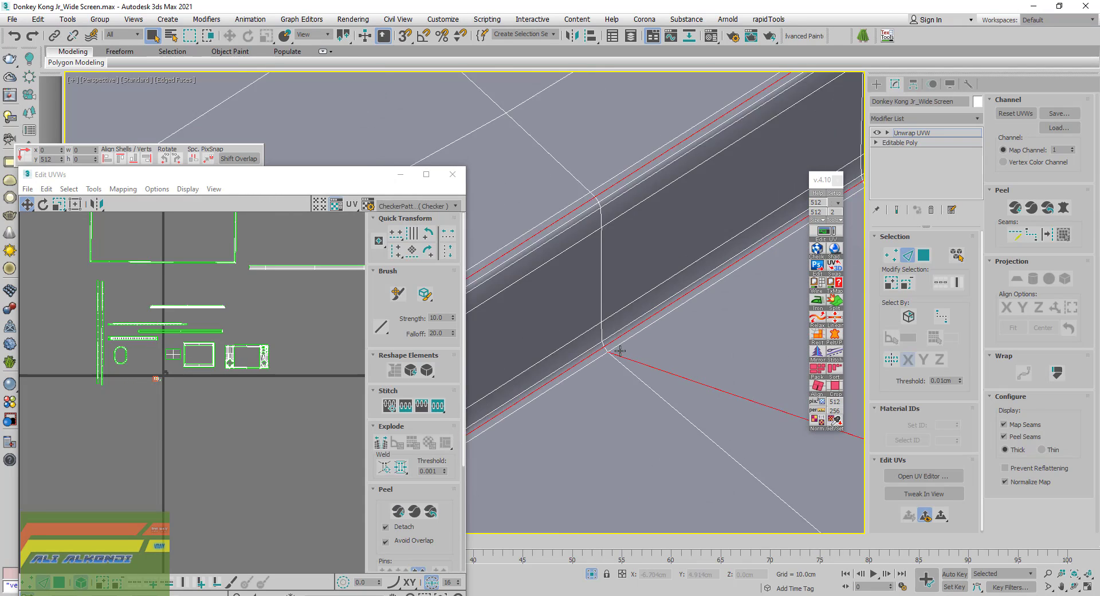
scroll(618, 363, up, 2)
scroll(616, 366, down, 2)
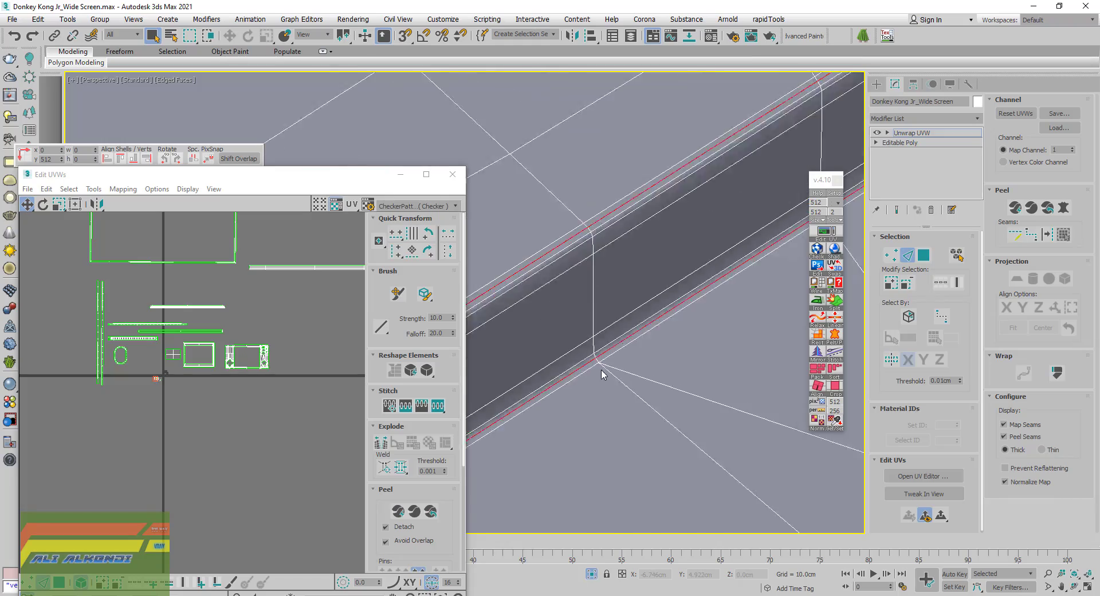
scroll(599, 373, down, 3)
scroll(709, 390, down, 2)
scroll(710, 389, down, 3)
mouse_move(705, 387)
alt+middle_down()
mouse_move(533, 373)
mouse_move(567, 331)
alt+middle_up()
scroll(567, 331, up, 2)
scroll(573, 344, up, 2)
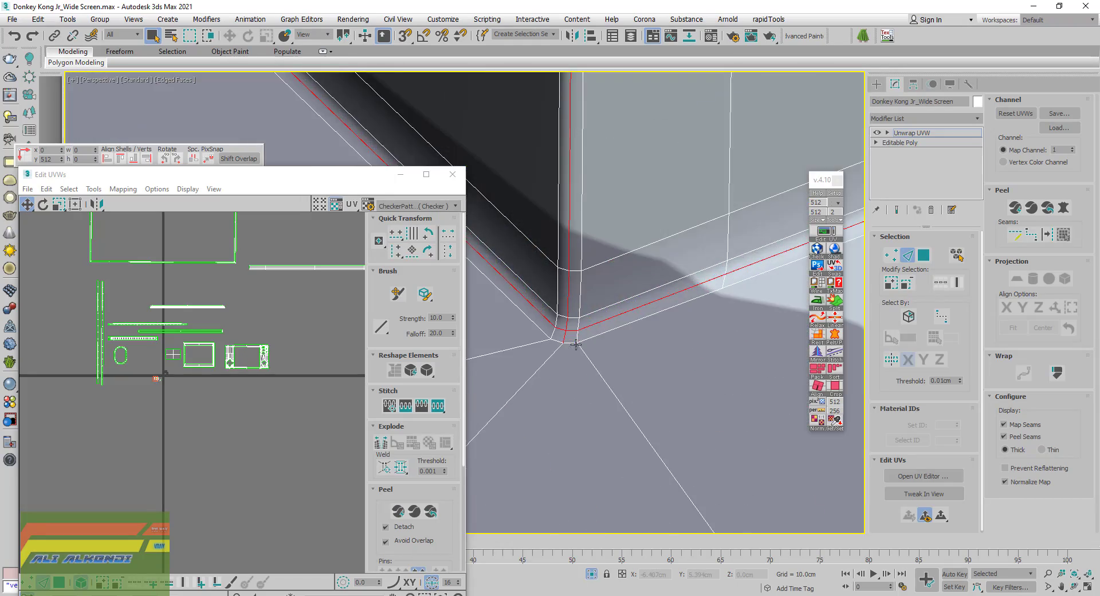
scroll(573, 347, up, 1)
mouse_move(565, 319)
alt+middle_down()
mouse_move(624, 306)
mouse_move(633, 417)
mouse_move(634, 246)
mouse_move(625, 275)
mouse_move(637, 327)
alt+middle_up()
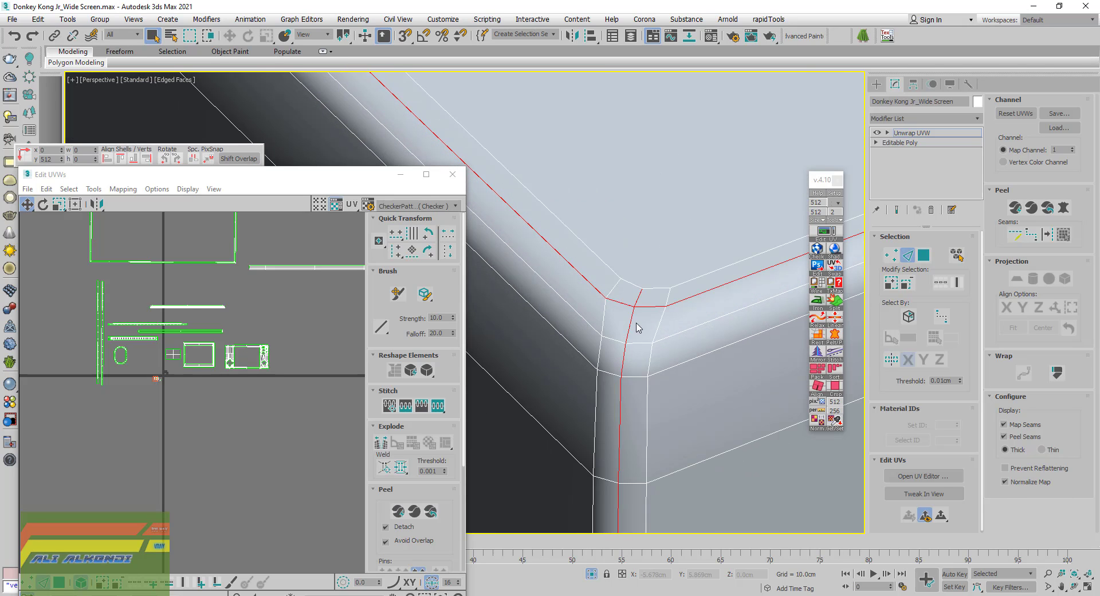
drag(645, 286, 656, 295)
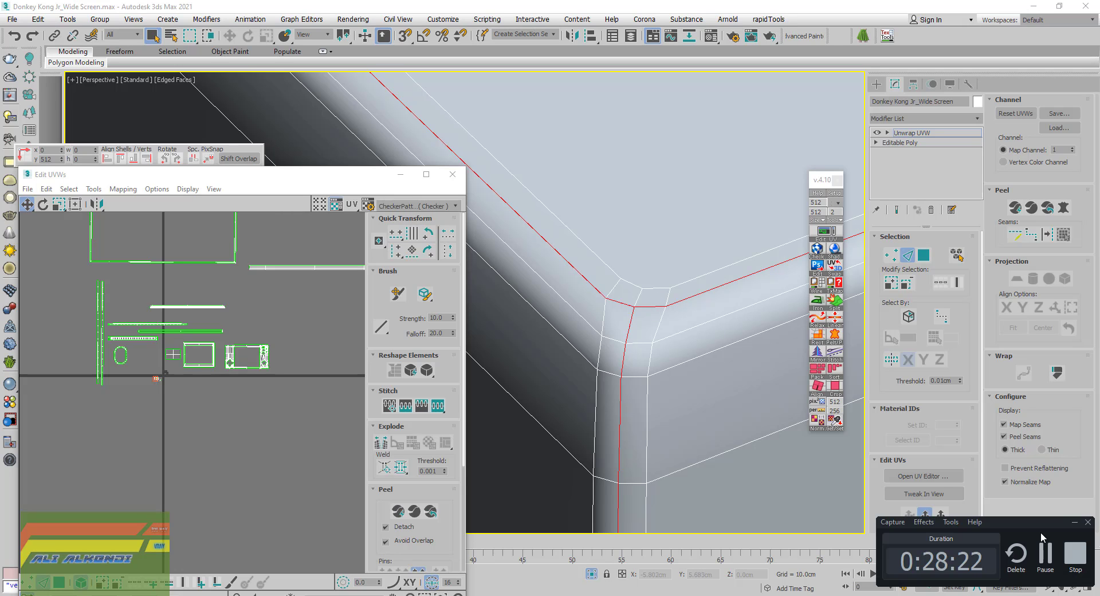
Add the vertical edge loop through the first slot corner, removing the stray edge near the apex
mouse_move(633, 392)
alt+middle_down()
mouse_move(635, 383)
mouse_move(572, 422)
mouse_move(731, 382)
alt+middle_up()
scroll(635, 382, down, 2)
scroll(675, 402, down, 2)
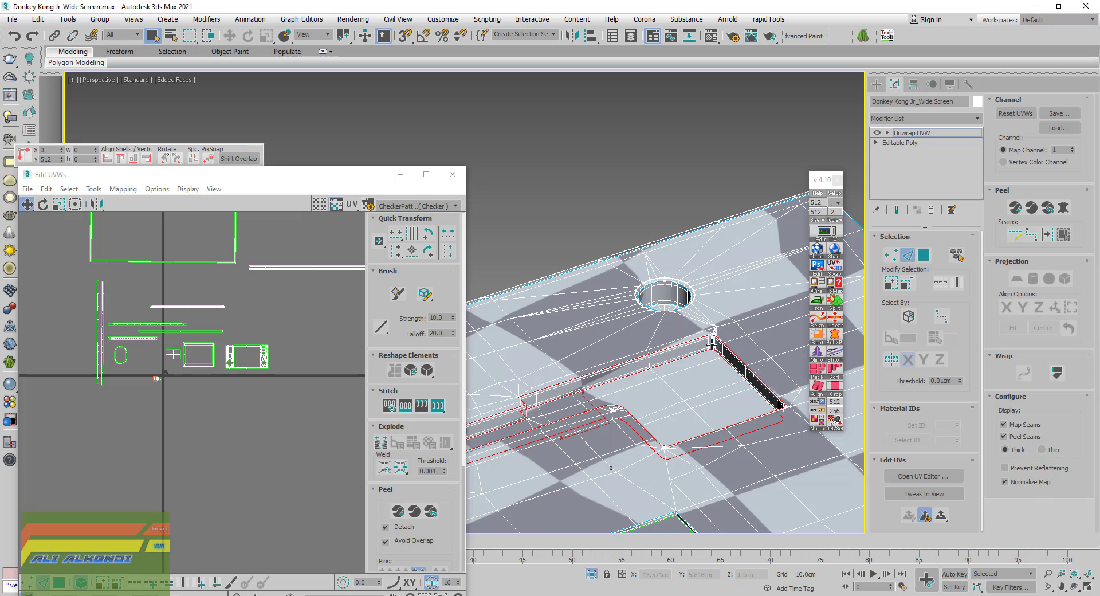
scroll(712, 343, up, 2)
scroll(719, 320, up, 2)
scroll(695, 458, up, 2)
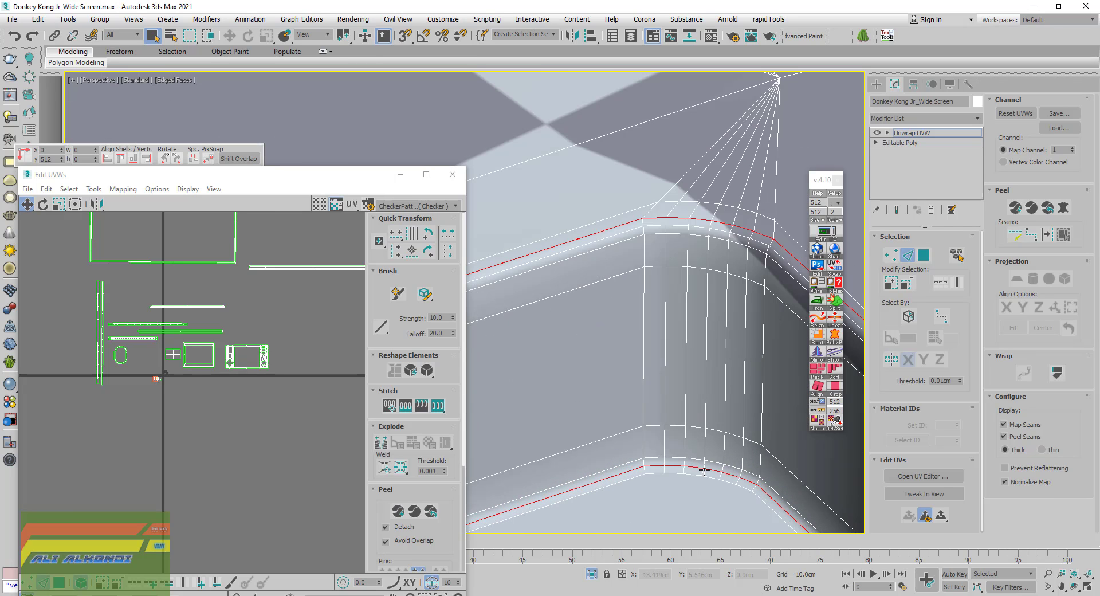
click(706, 357)
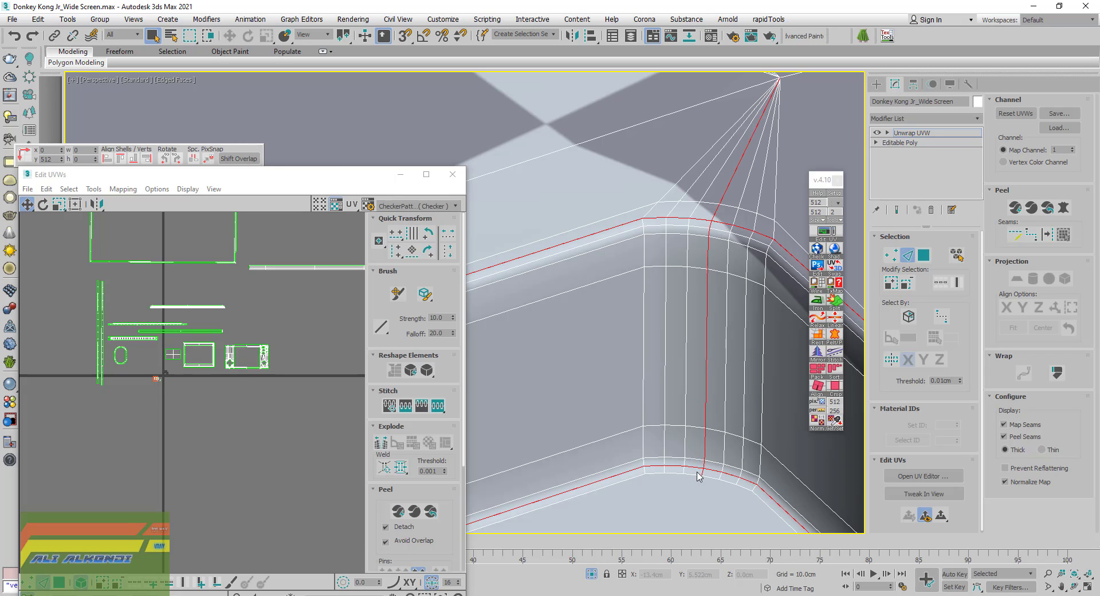
scroll(697, 476, up, 2)
scroll(690, 470, down, 3)
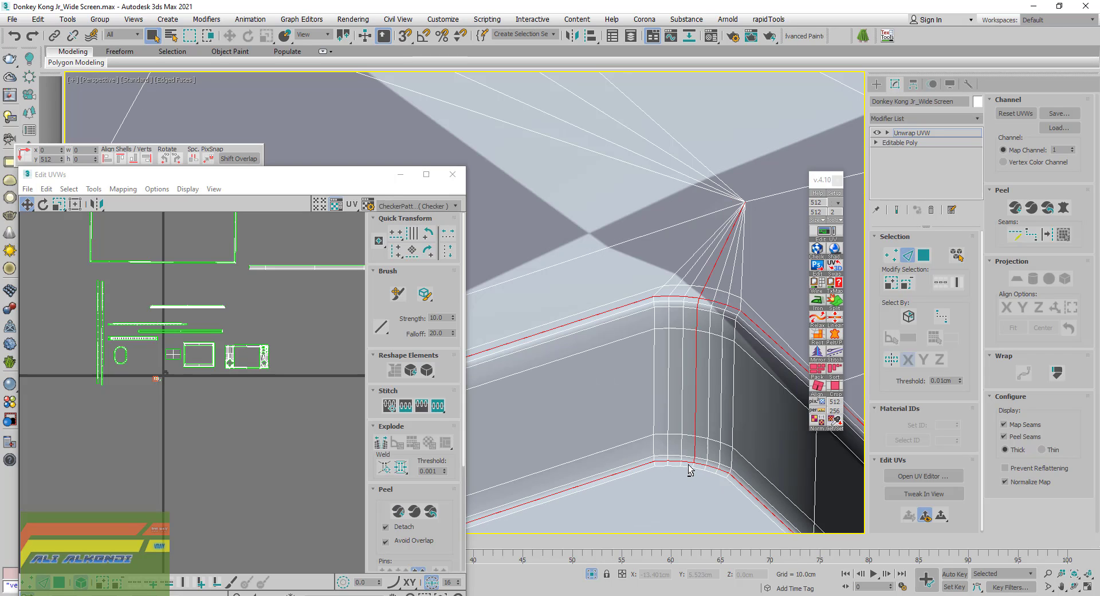
drag(721, 182, 769, 233)
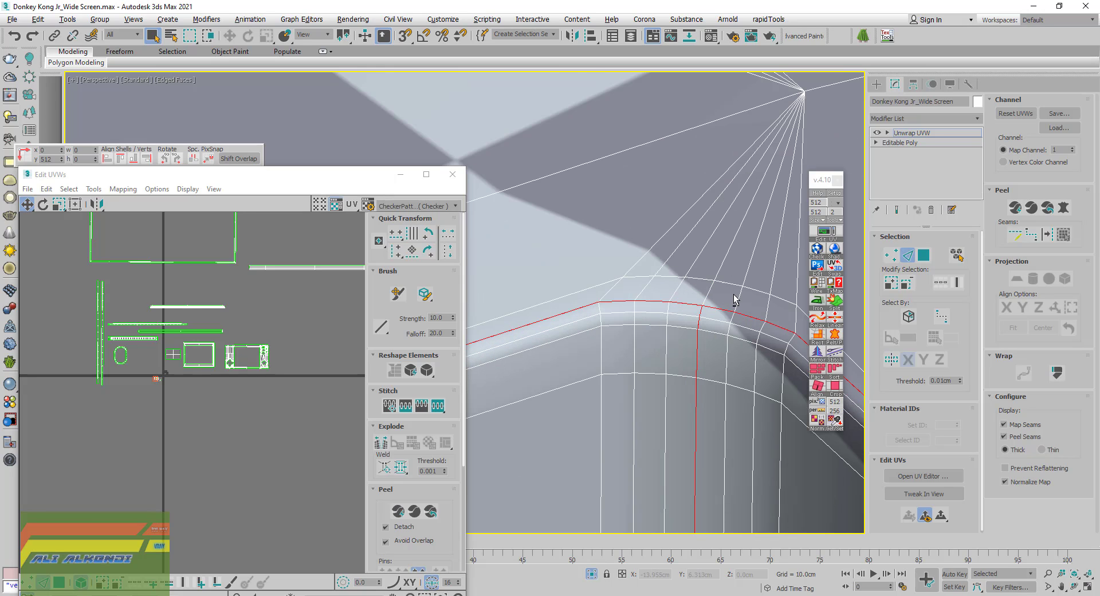
Add the vertical edge loop and nearby corner edges at the next slot corner
scroll(732, 302, down, 3)
scroll(670, 398, down, 2)
alt+middle_drag(670, 398, 570, 386)
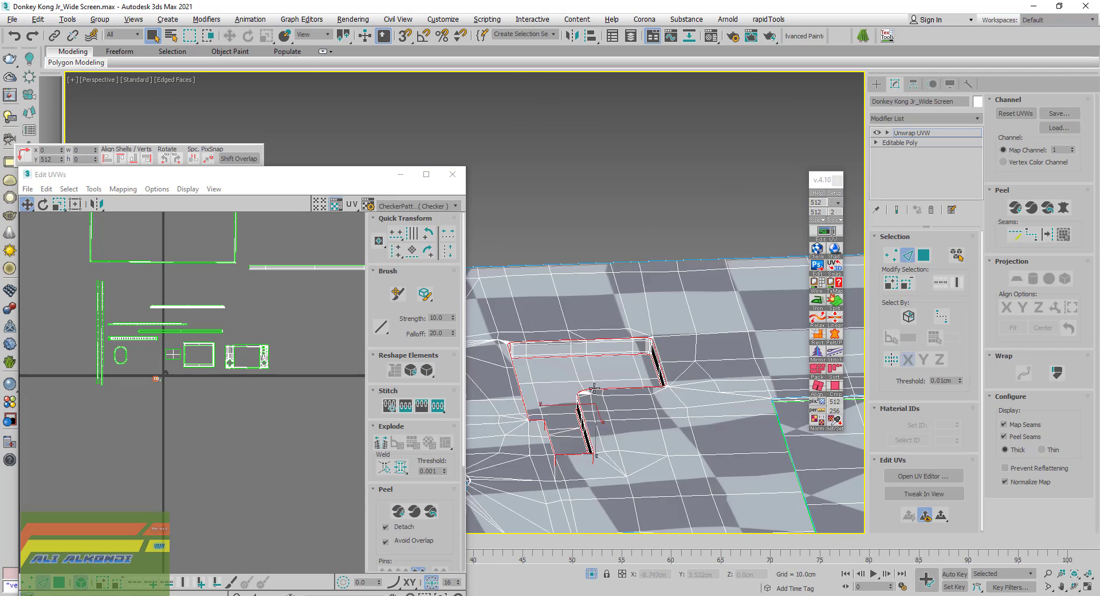
scroll(570, 387, up, 4)
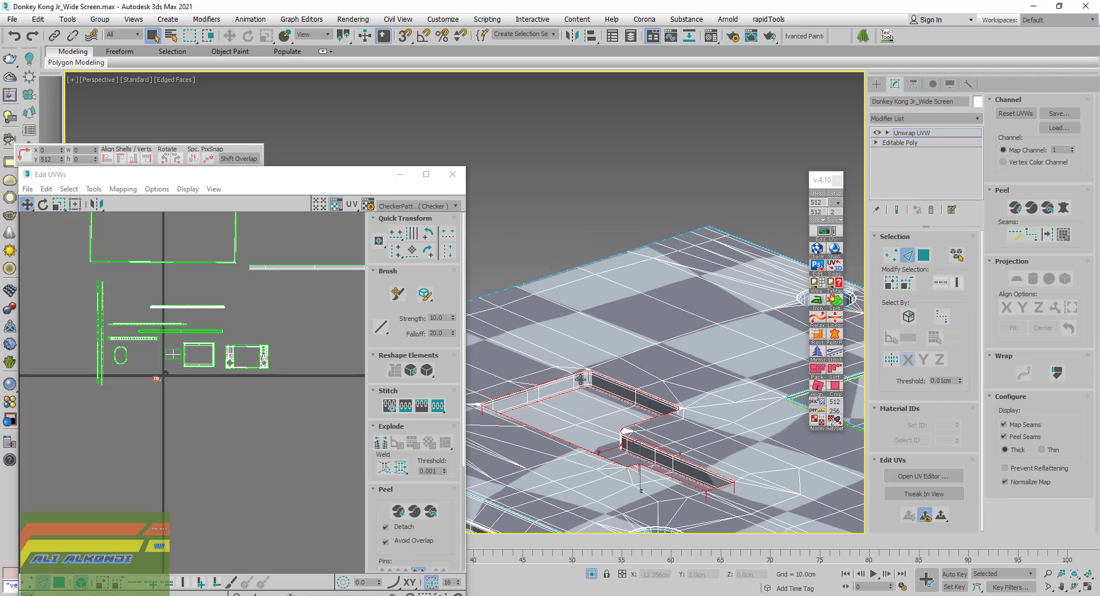
scroll(582, 384, up, 5)
scroll(584, 389, up, 2)
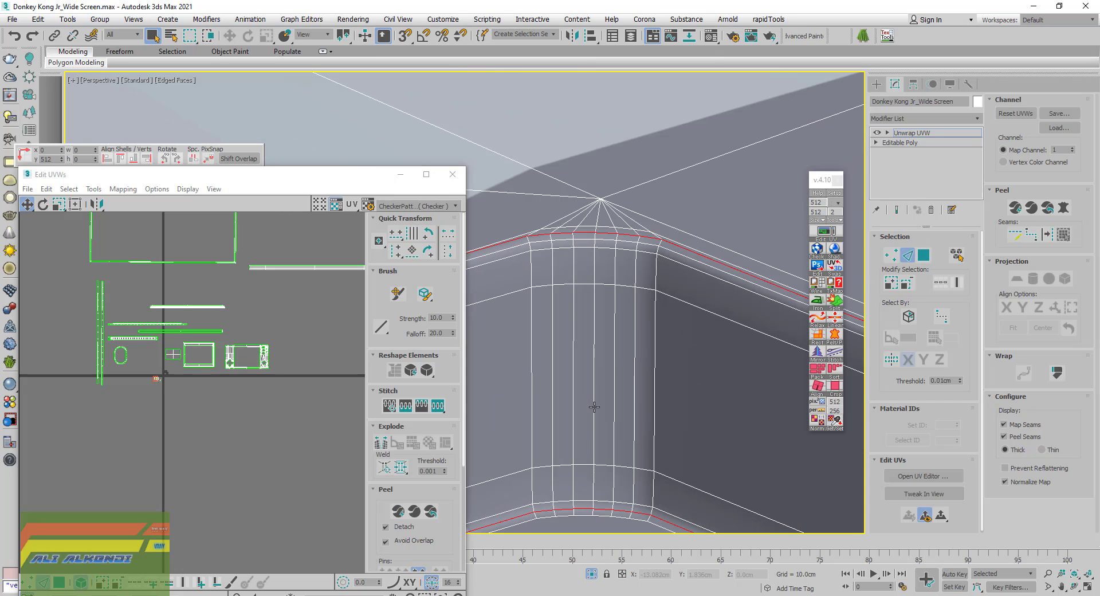
click(594, 406)
scroll(602, 216, up, 2)
drag(564, 231, 587, 265)
Add the corner edge up to the top vertex and the edges around that rounded corner
scroll(592, 275, down, 2)
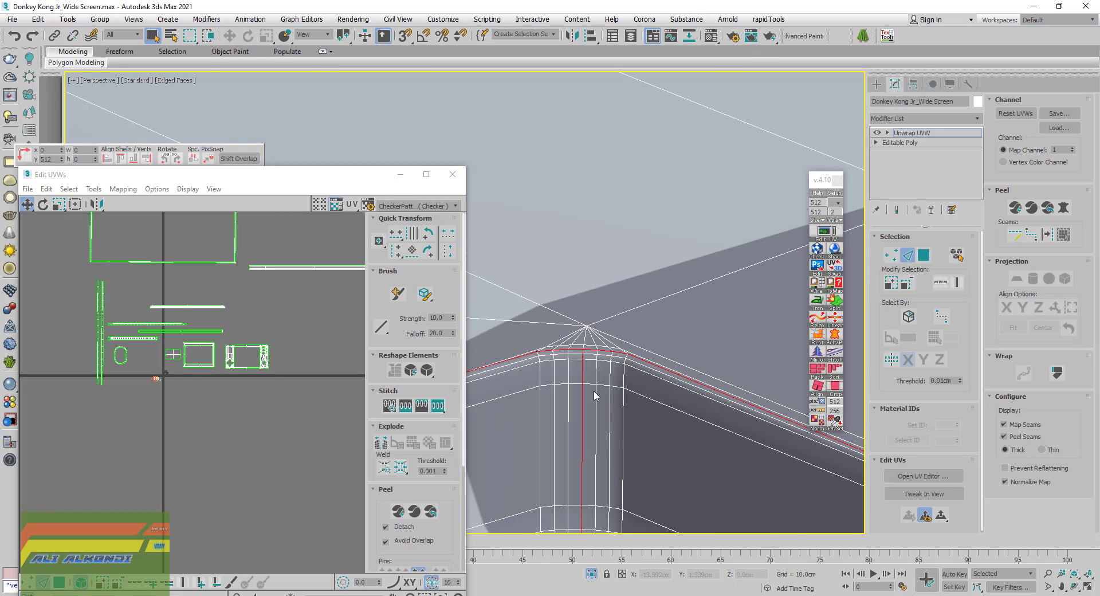
scroll(573, 331, up, 1)
scroll(575, 354, up, 2)
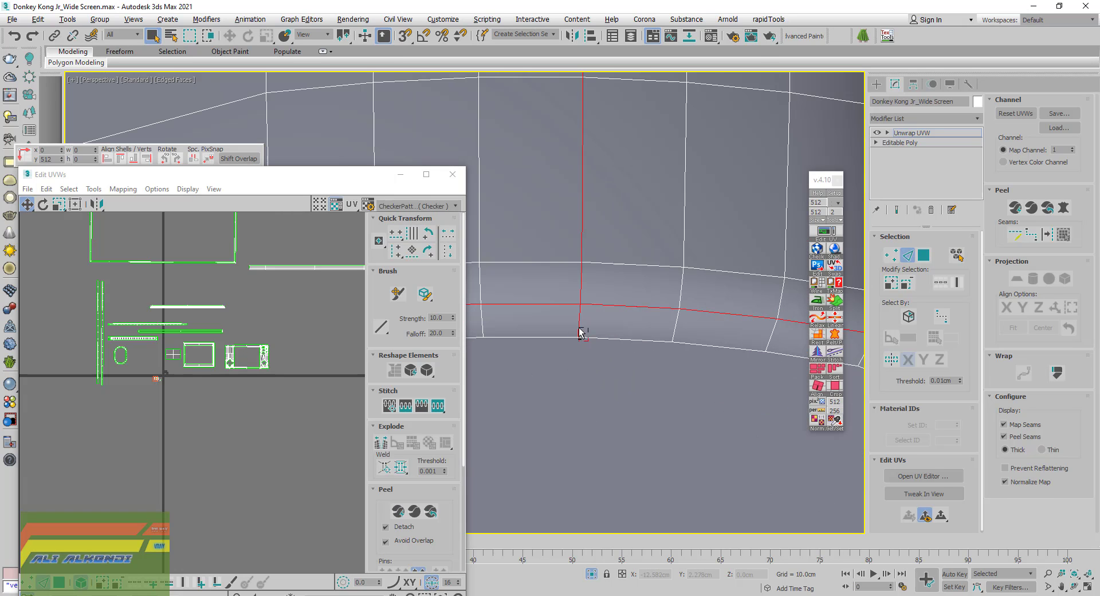
scroll(565, 347, down, 3)
scroll(566, 352, down, 3)
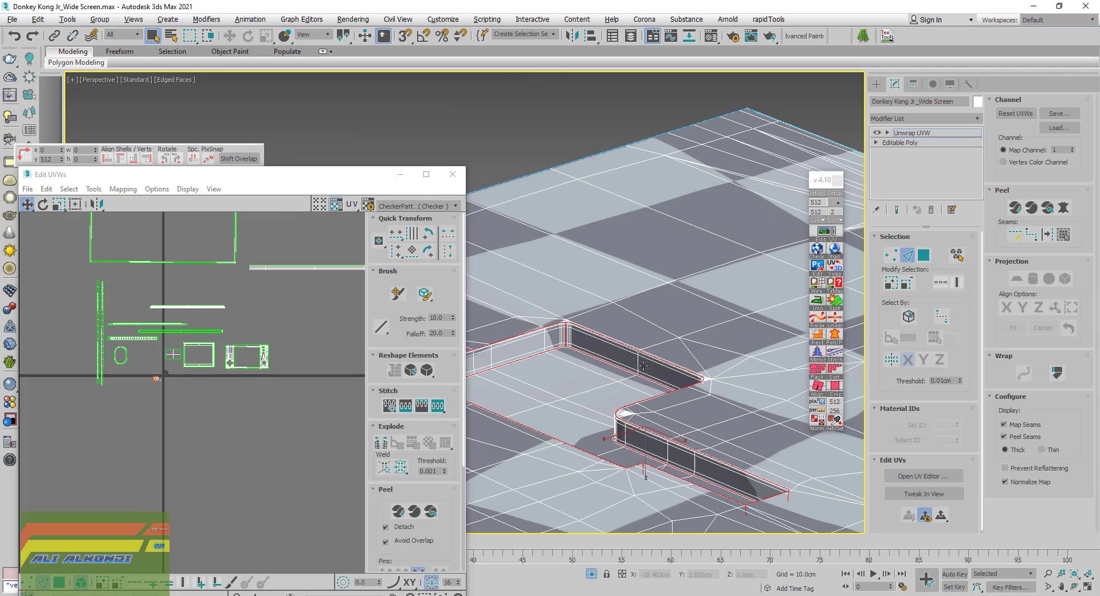
scroll(542, 362, up, 2)
scroll(542, 361, up, 1)
scroll(547, 369, up, 2)
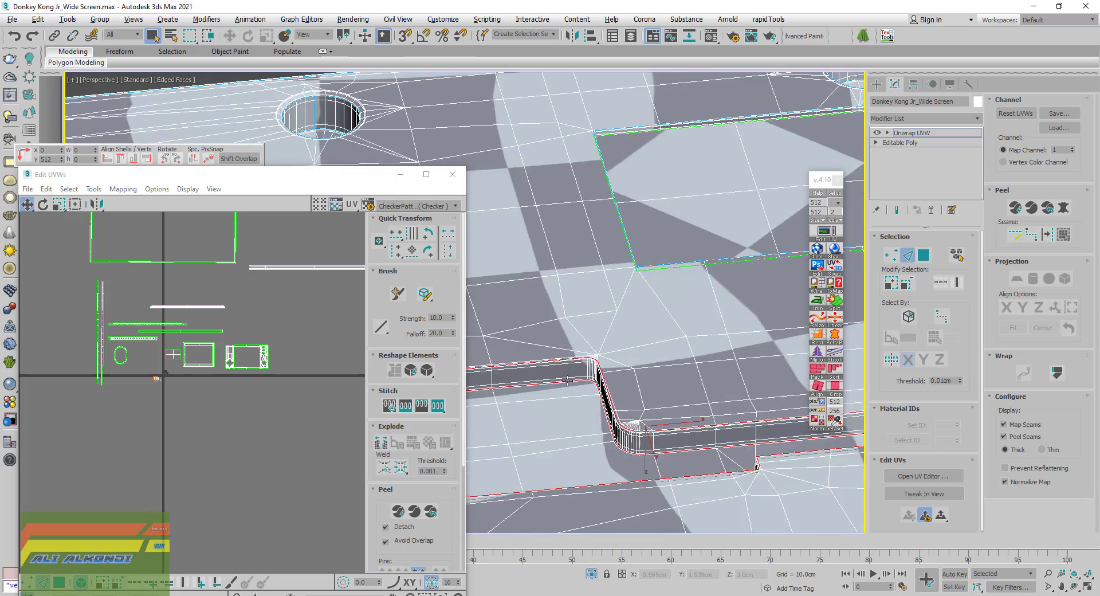
scroll(561, 388, up, 1)
alt+middle_drag(561, 388, 546, 388)
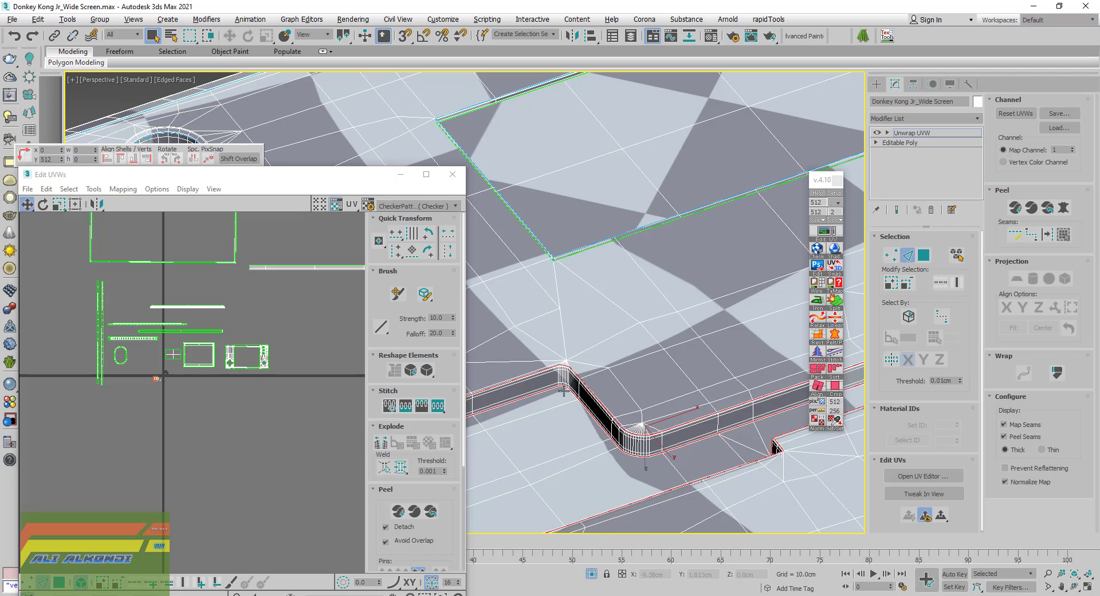
alt+middle_drag(633, 443, 655, 413)
scroll(655, 413, up, 2)
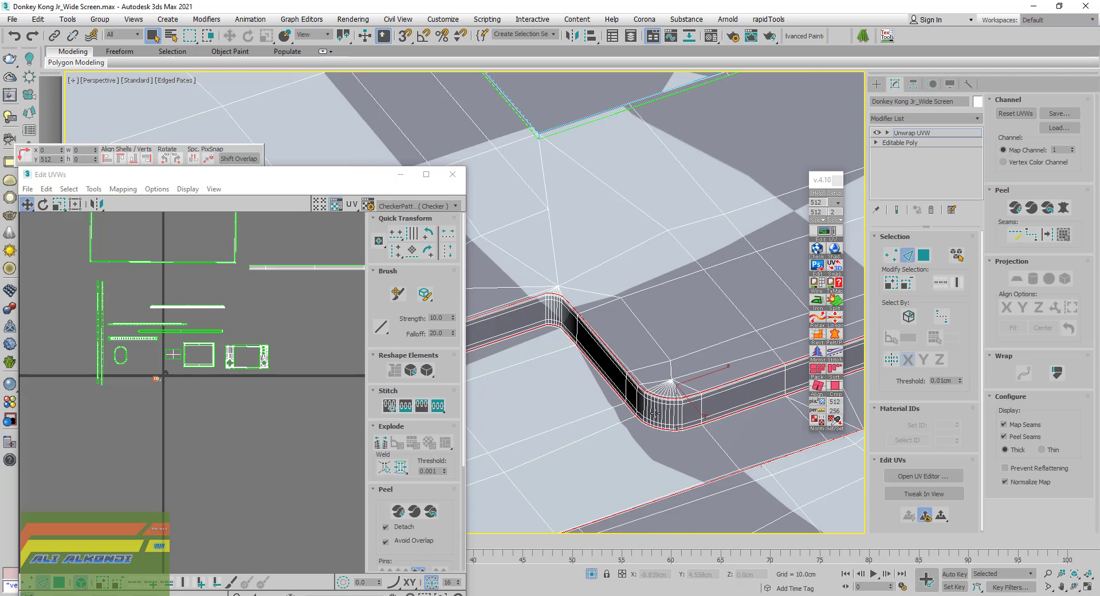
scroll(656, 412, up, 3)
scroll(708, 417, up, 2)
scroll(708, 417, up, 3)
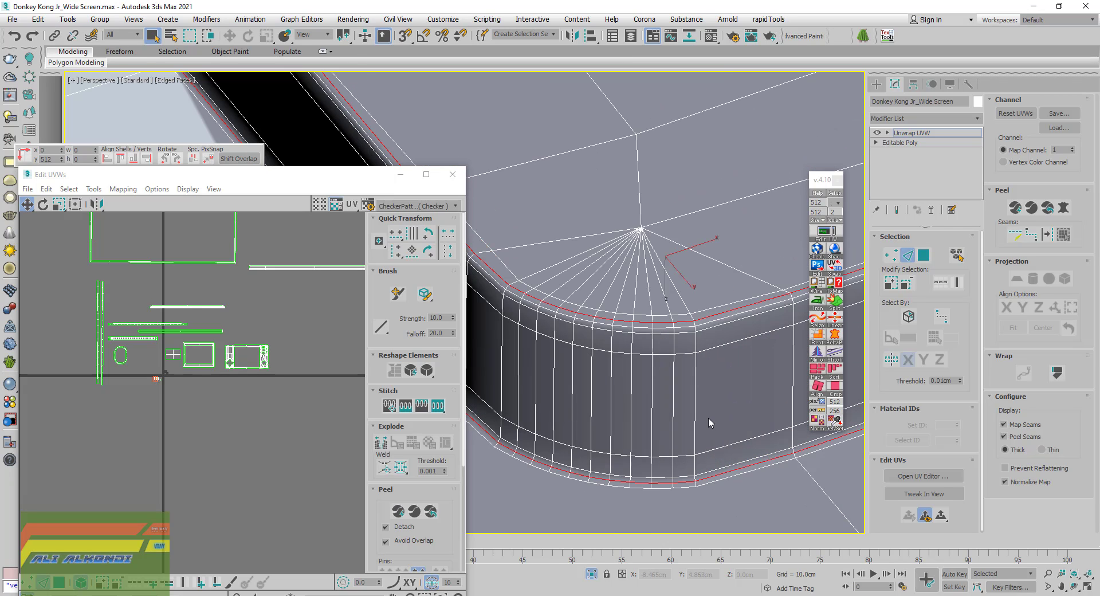
click(695, 413)
scroll(696, 325, up, 2)
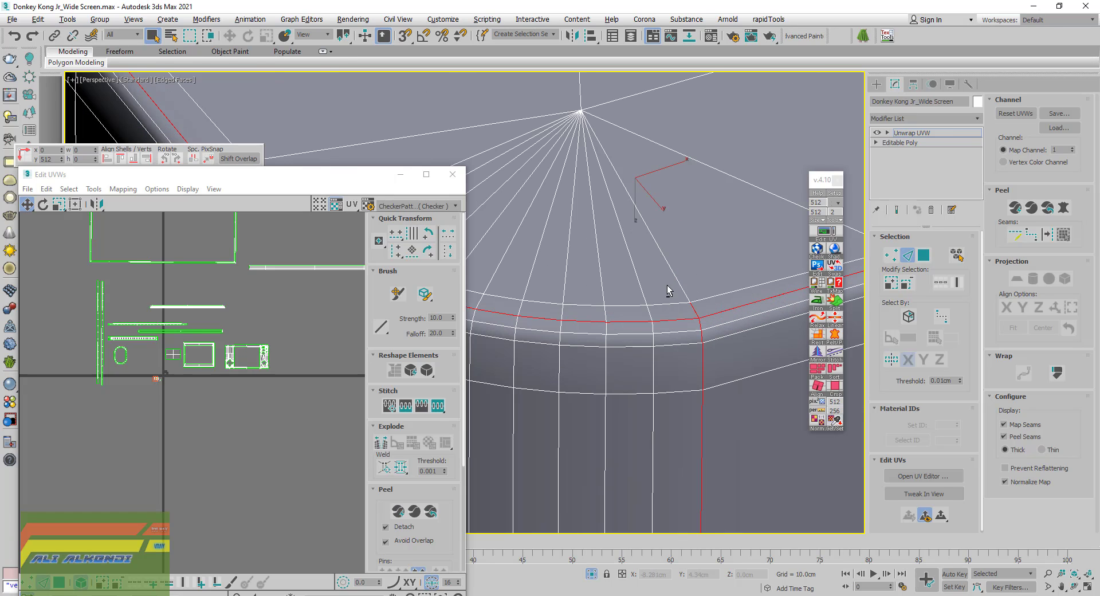
drag(666, 284, 702, 315)
Add the last vertical corner edge loop and remove the stray edge running down from the top
scroll(694, 410, up, 4)
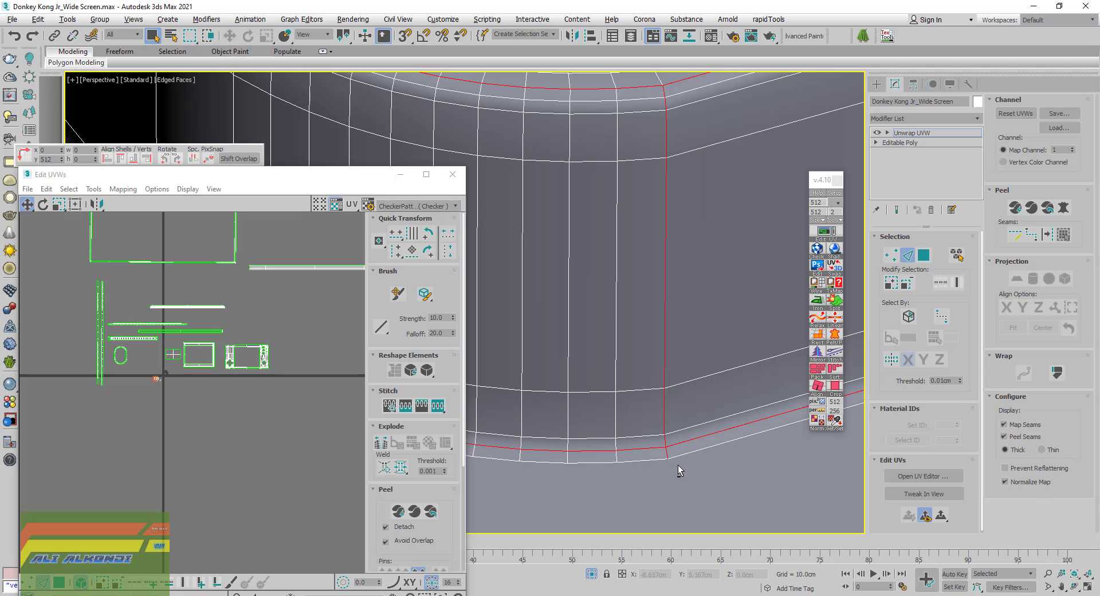
scroll(648, 462, down, 4)
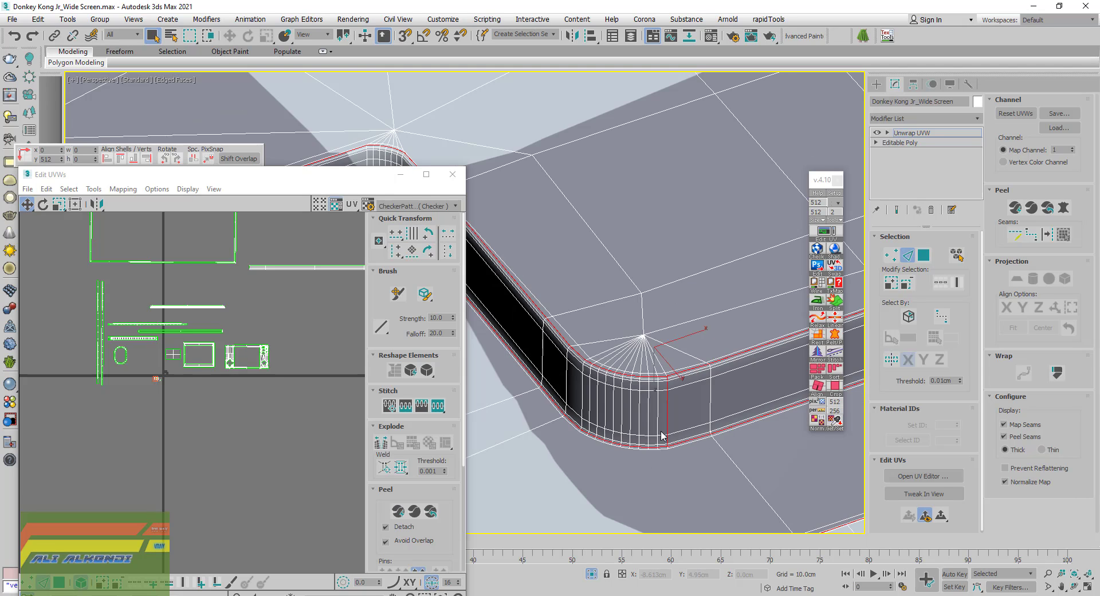
alt+middle_drag(647, 461, 619, 364)
scroll(618, 364, up, 4)
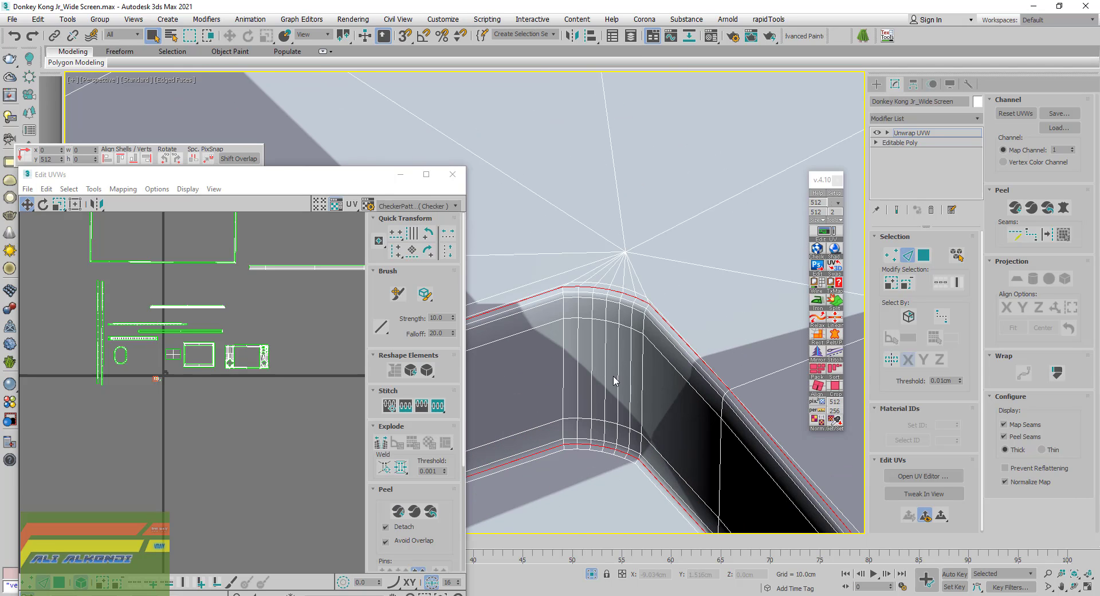
click(605, 375)
scroll(612, 451, up, 4)
scroll(582, 430, down, 3)
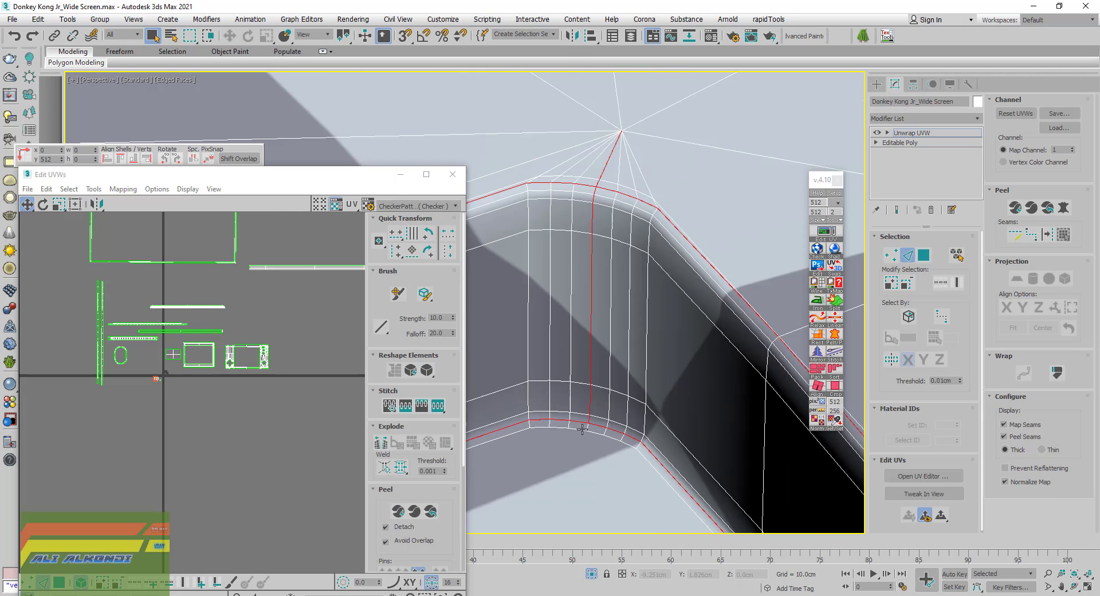
scroll(582, 430, down, 1)
scroll(594, 246, up, 2)
alt+drag(662, 248, 681, 262)
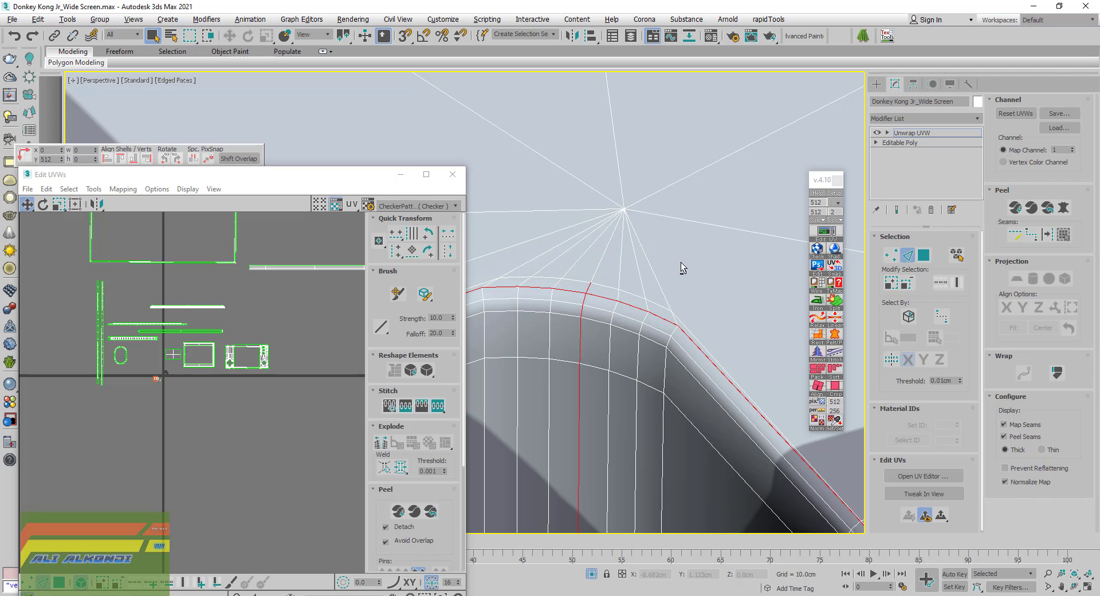
scroll(609, 284, up, 2)
alt+drag(564, 272, 599, 293)
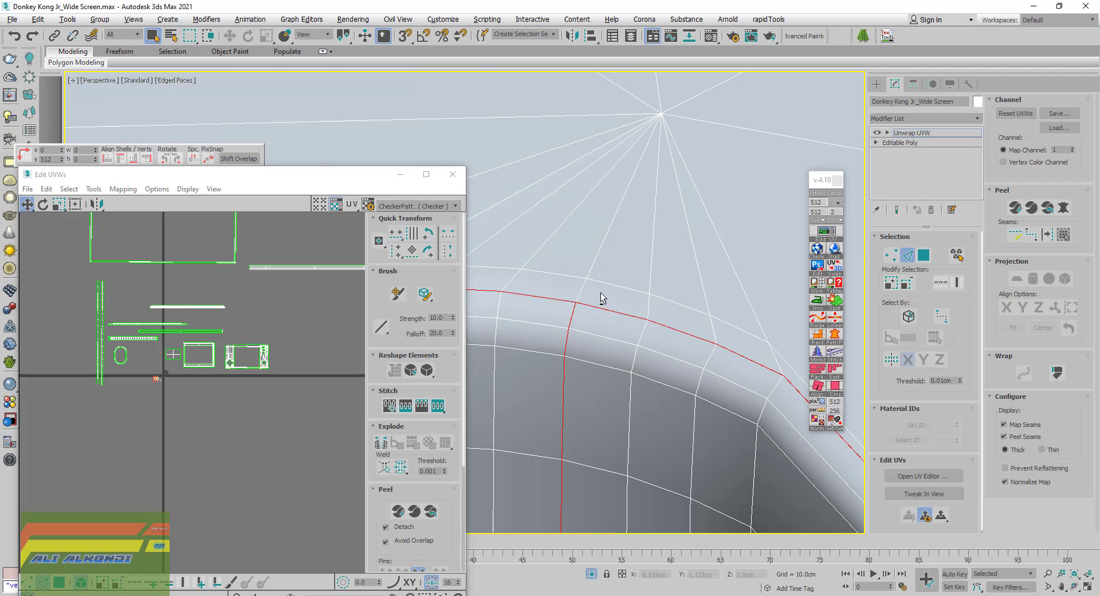
scroll(601, 298, down, 4)
scroll(601, 297, down, 3)
middle_drag(634, 325, 576, 443)
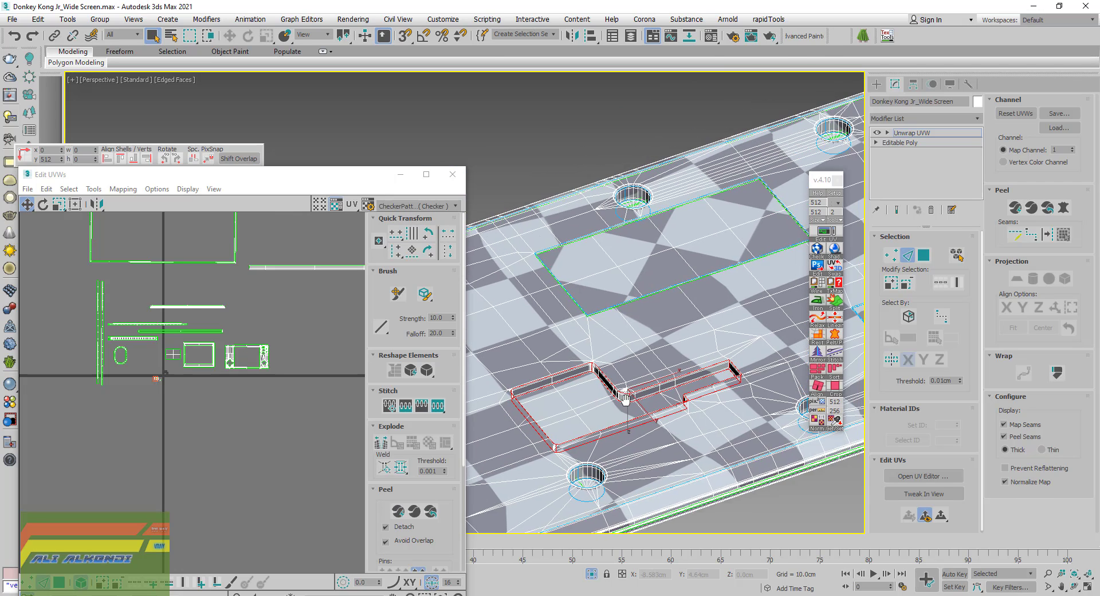
Convert the selected slot edges to seams, then frame and orbit the plate to check them
click(1047, 234)
key(z)
key(t)
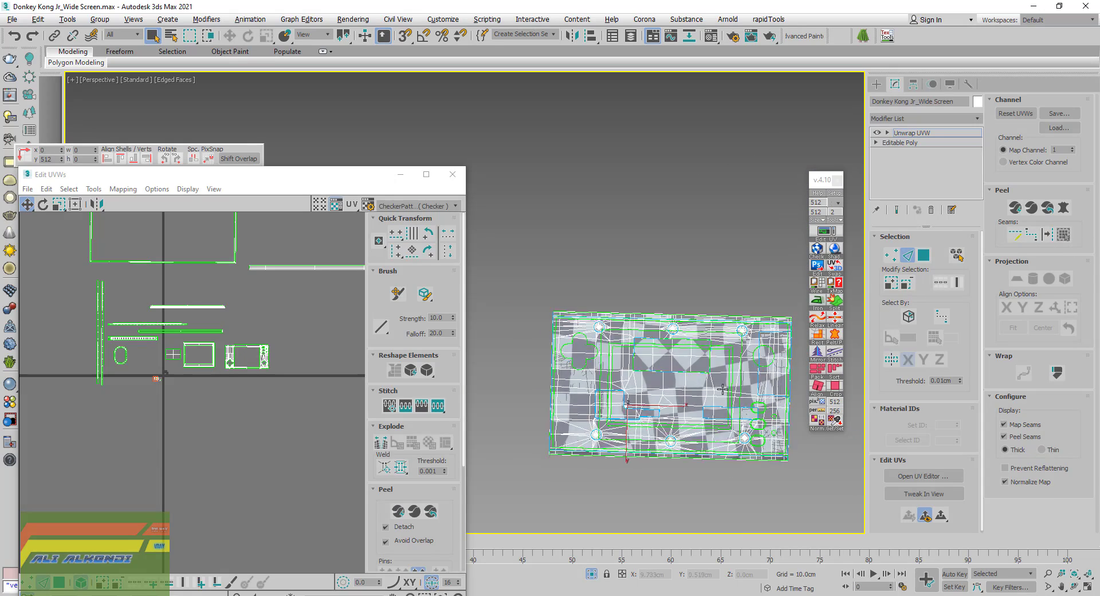
alt+middle_drag(722, 389, 753, 336)
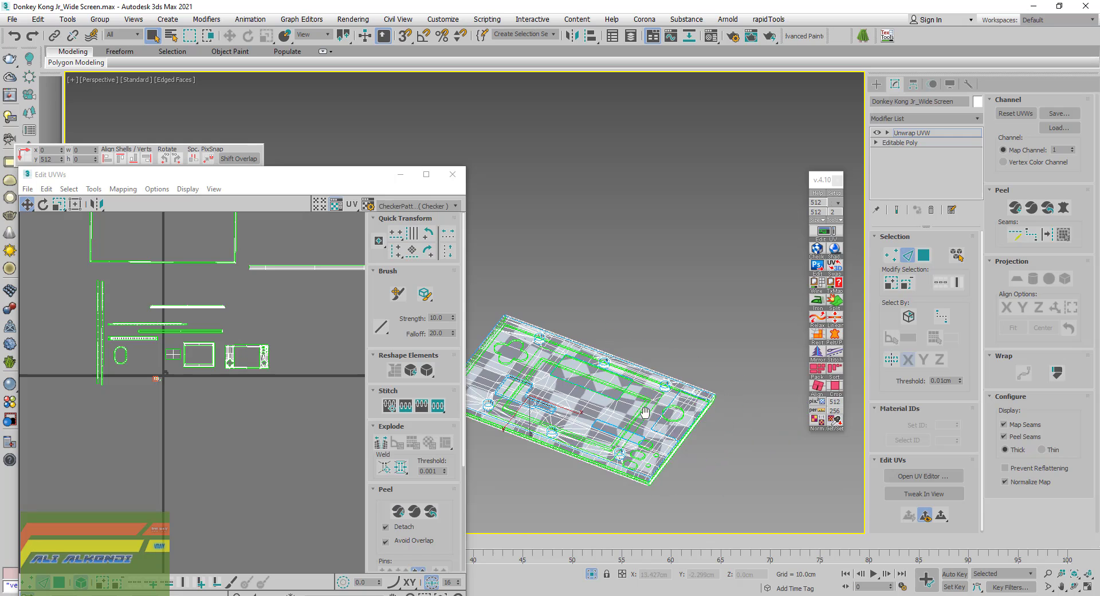
mouse_move(739, 391)
alt+middle_down()
mouse_move(696, 308)
mouse_move(676, 316)
alt+middle_up()
scroll(605, 366, up, 5)
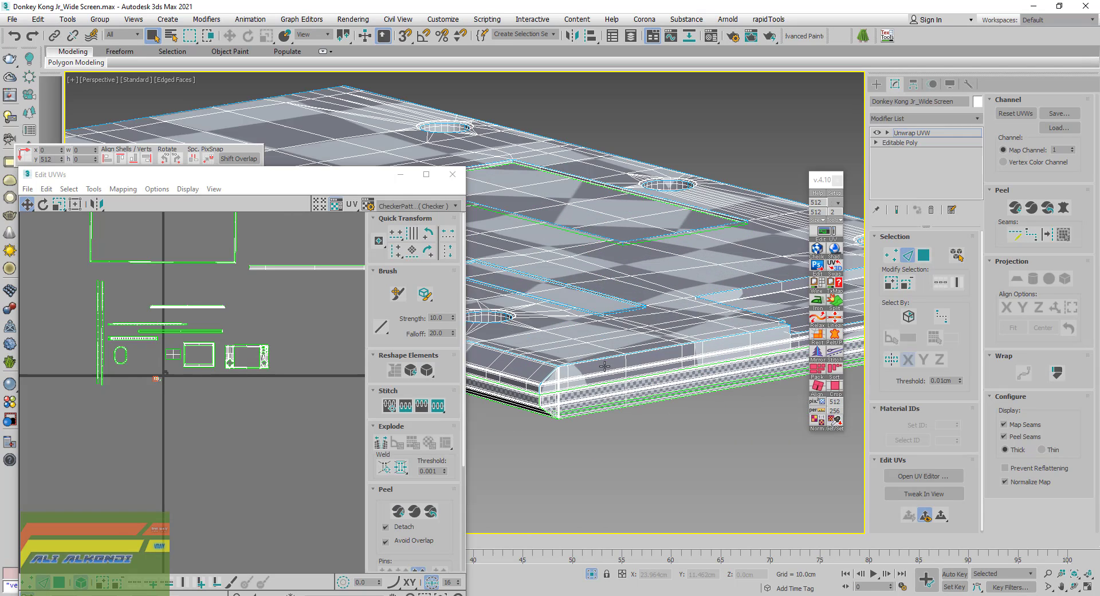
alt+middle_drag(605, 364, 624, 393)
scroll(560, 398, up, 3)
scroll(560, 423, up, 3)
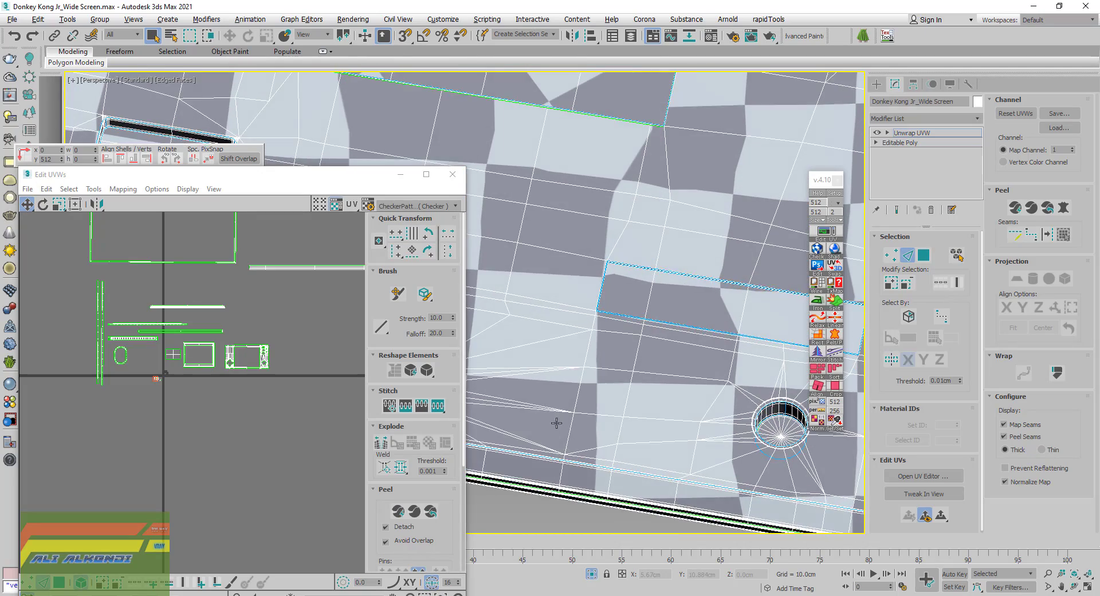
scroll(558, 431, down, 5)
In polygon mode, select the whole seam-bounded screen face island
click(923, 255)
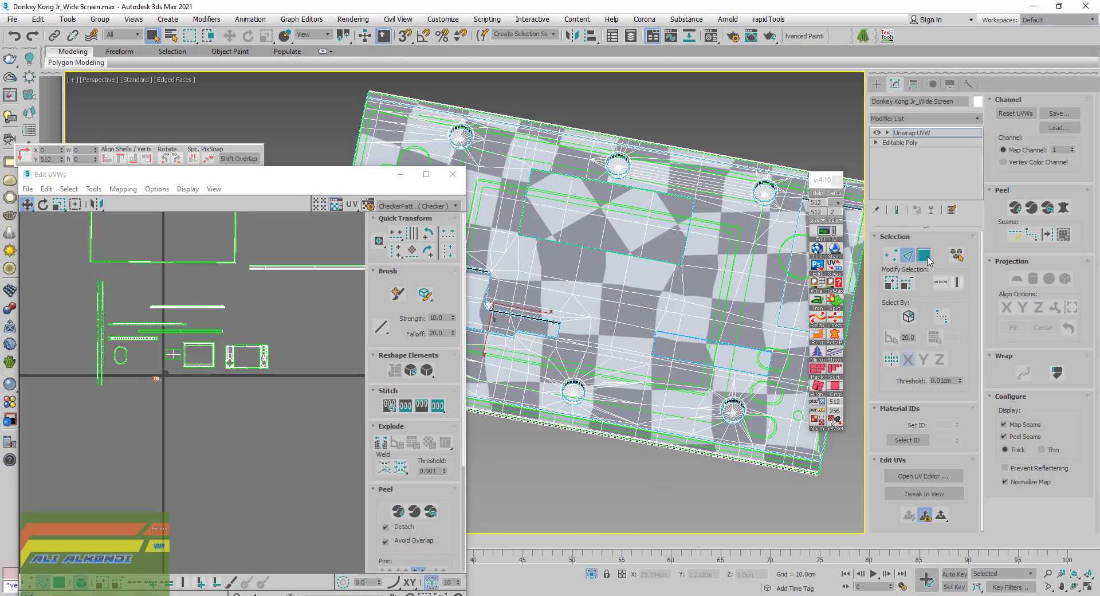
click(628, 234)
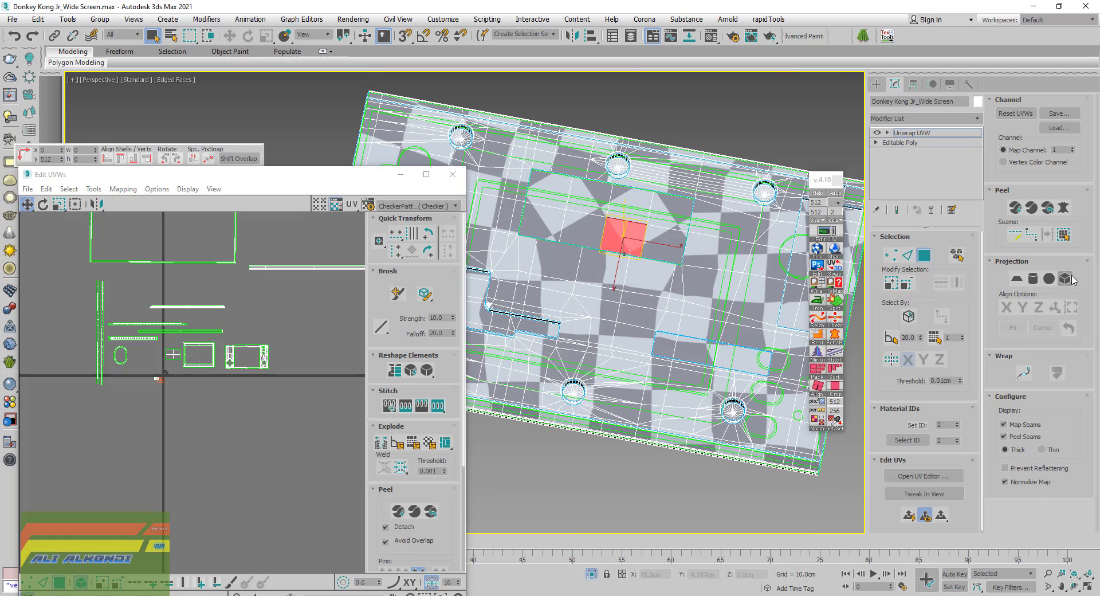
double_click(628, 233)
mouse_move(628, 234)
alt+middle_down()
mouse_move(628, 199)
mouse_move(643, 225)
alt+middle_up()
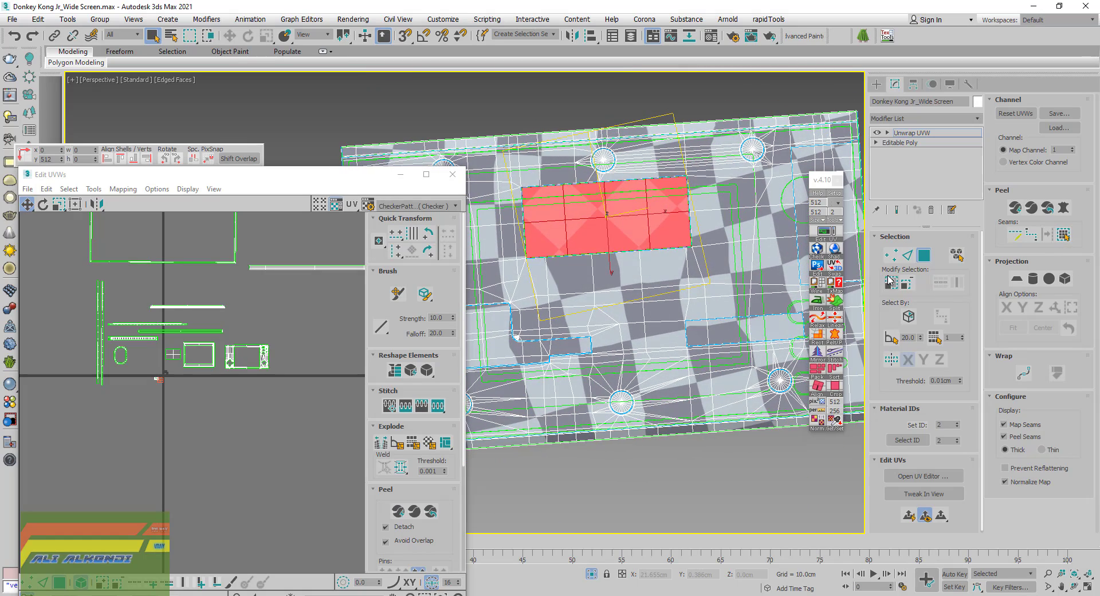
Flatten the screen island's mapping and start Pelt Map on it
click(818, 299)
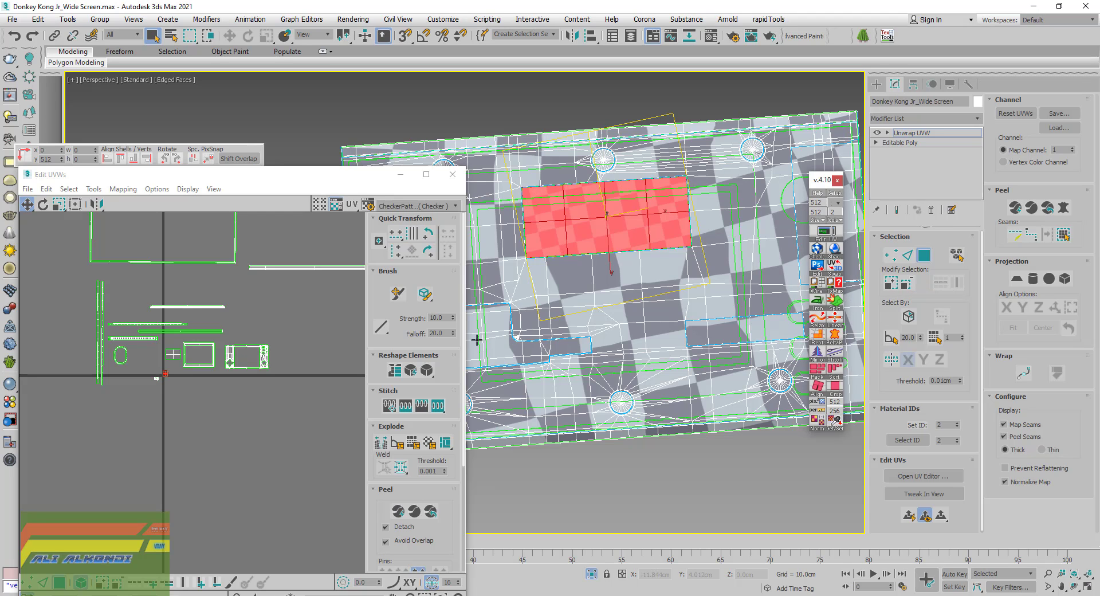
scroll(164, 375, up, 3)
scroll(165, 374, up, 3)
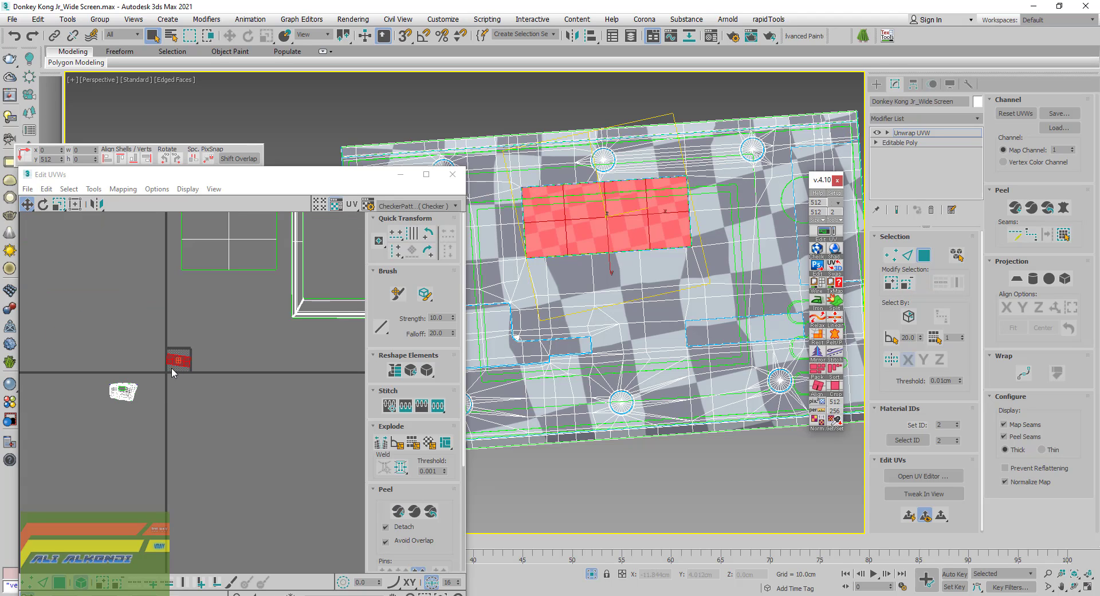
scroll(172, 371, up, 3)
scroll(194, 368, up, 3)
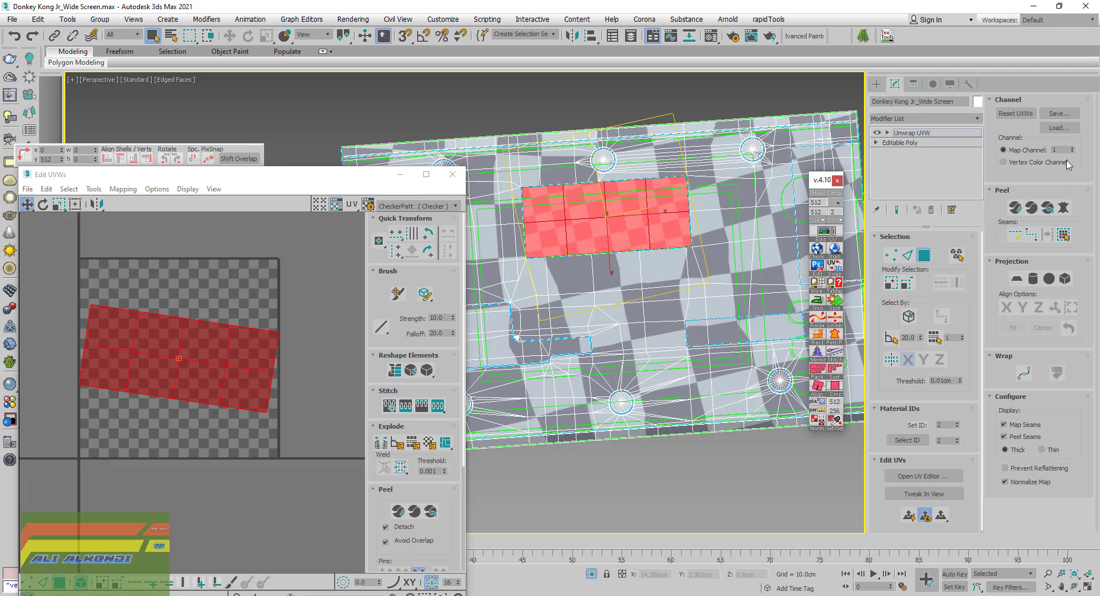
click(1064, 207)
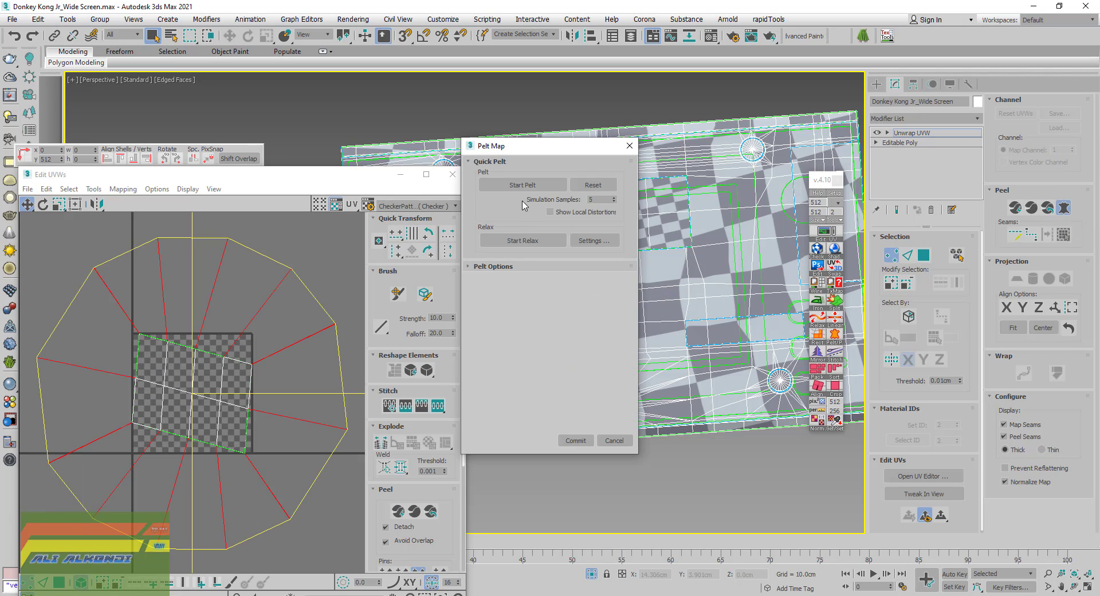
Stretch the pelt, relax it briefly, and commit the pelt mapping
click(511, 186)
click(511, 185)
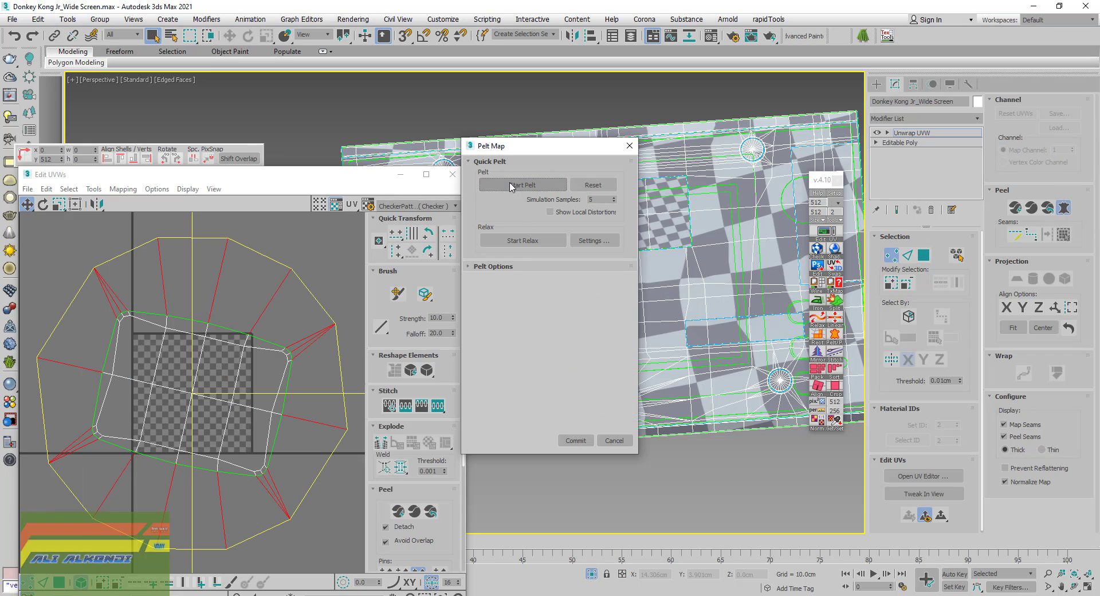
click(508, 241)
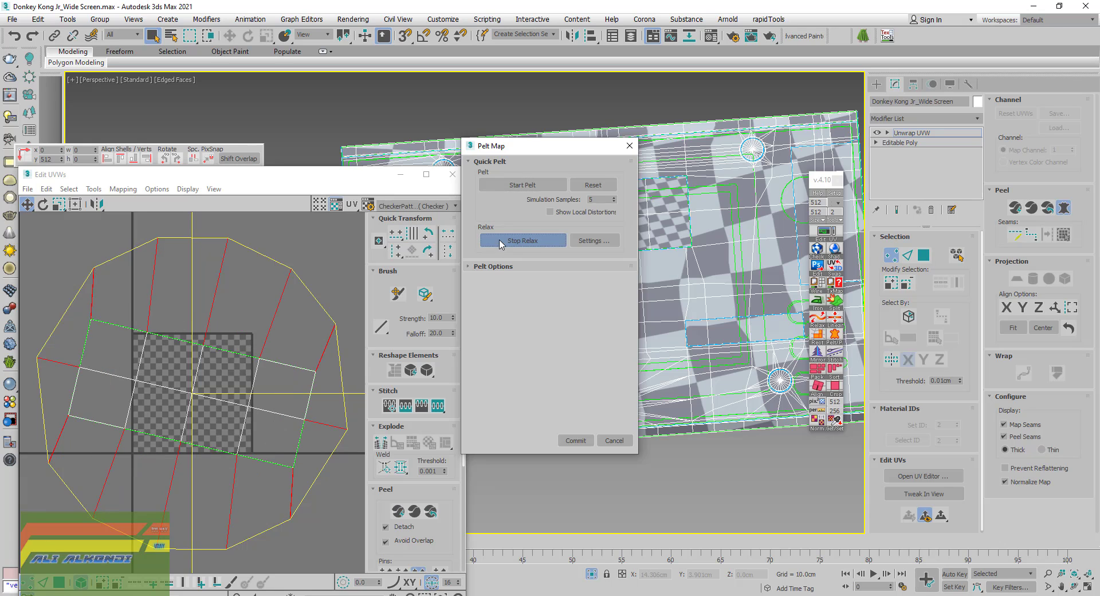
click(504, 243)
click(576, 440)
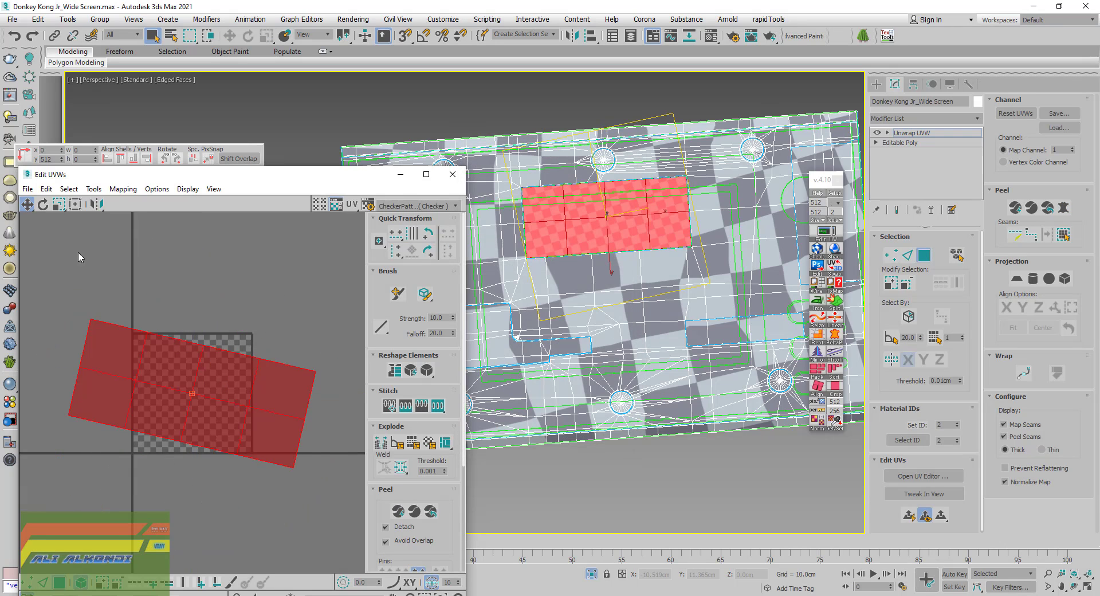
Relax the shell again with the Relax tool, then rotate it level to horizontal
click(94, 189)
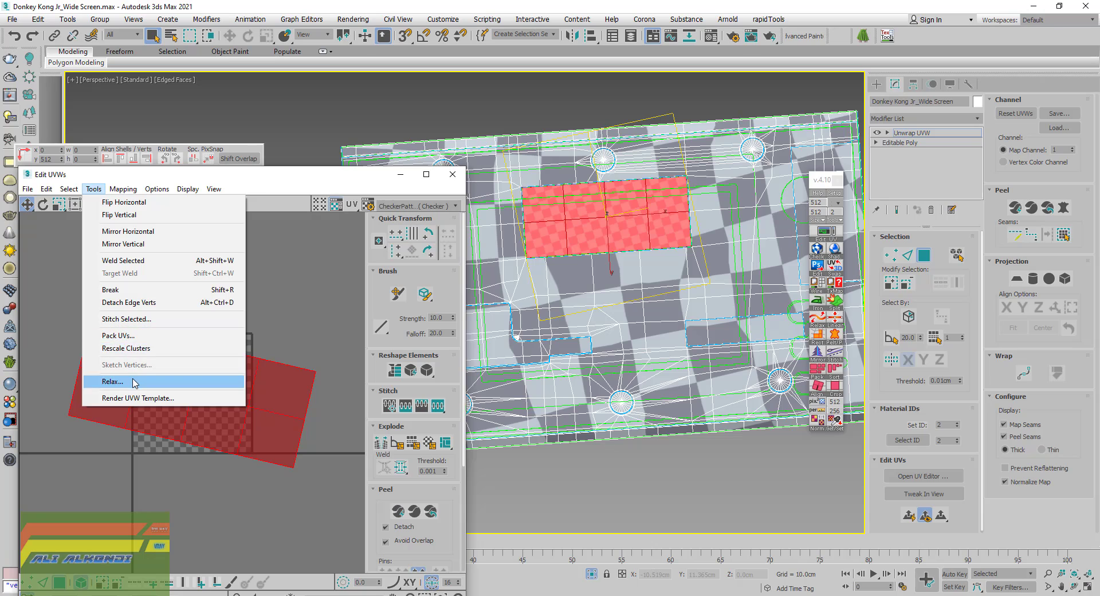
click(129, 382)
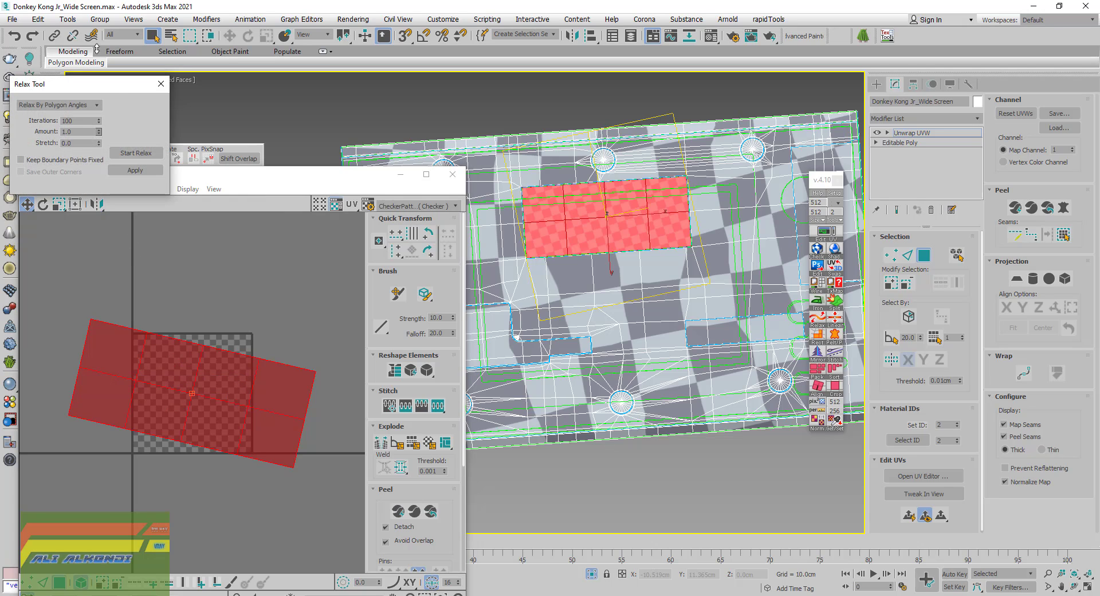
click(136, 154)
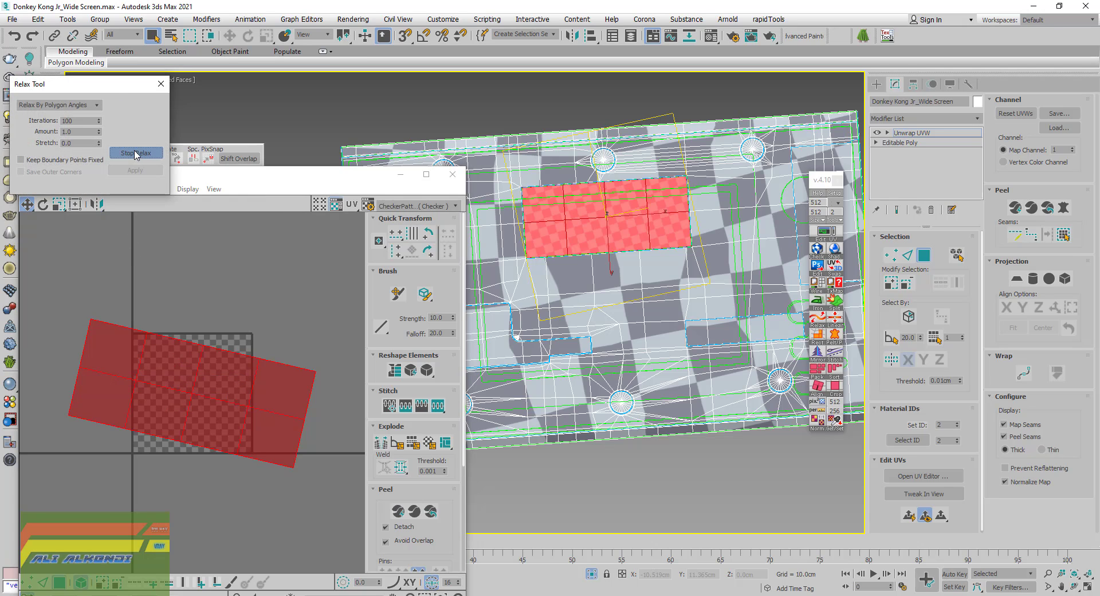
click(161, 84)
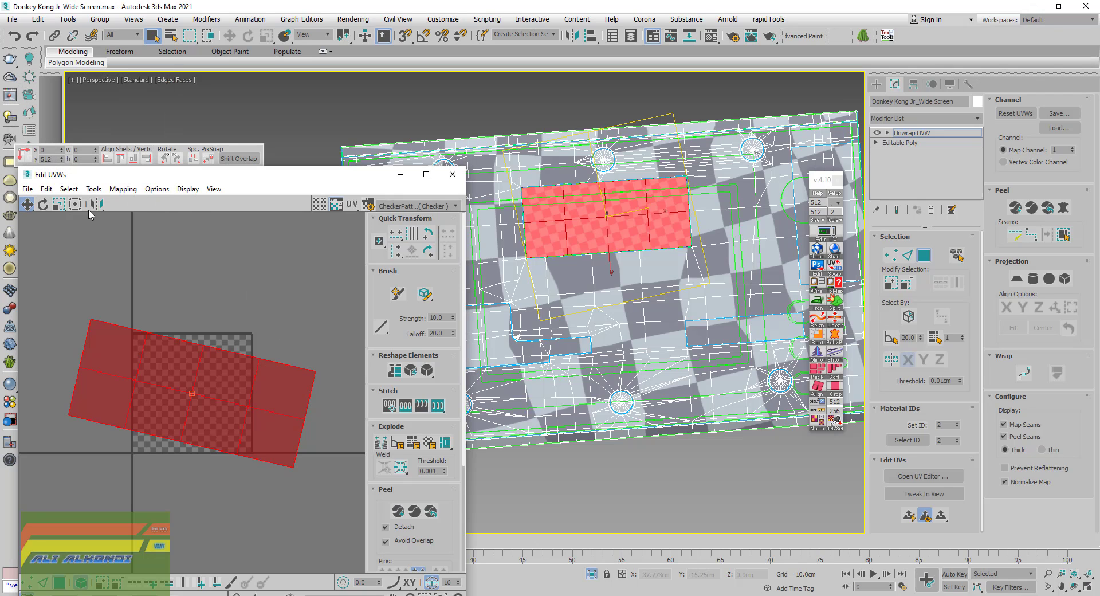
click(43, 203)
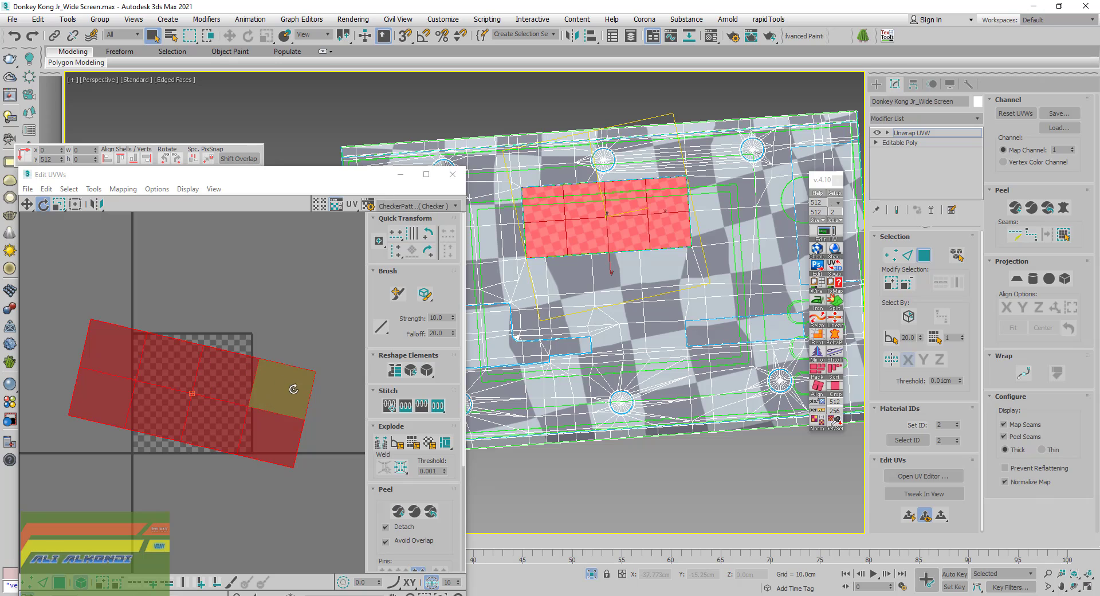
drag(293, 389, 304, 362)
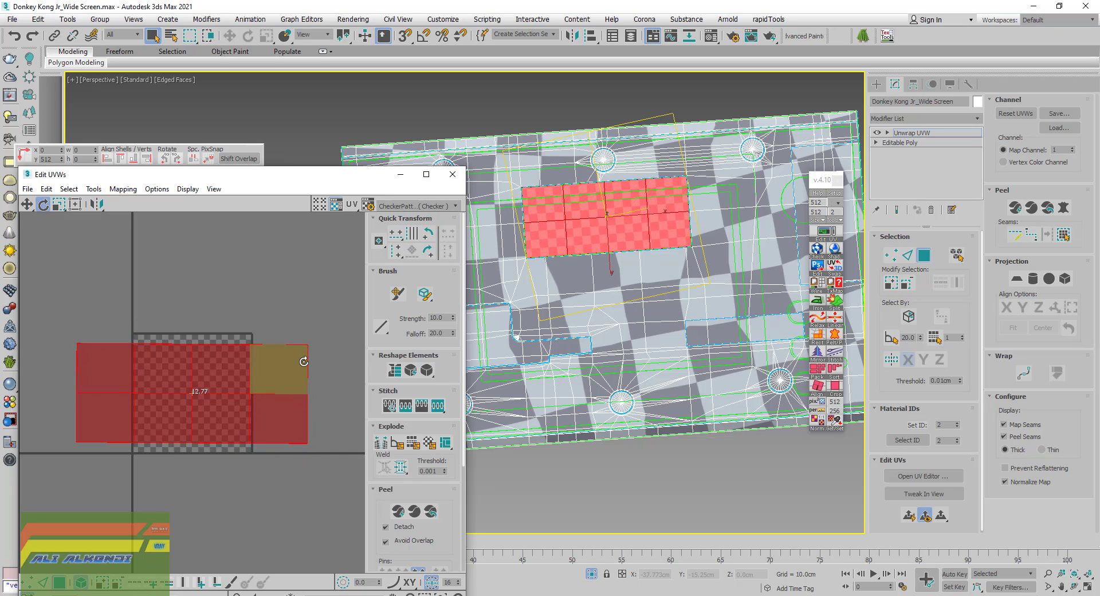
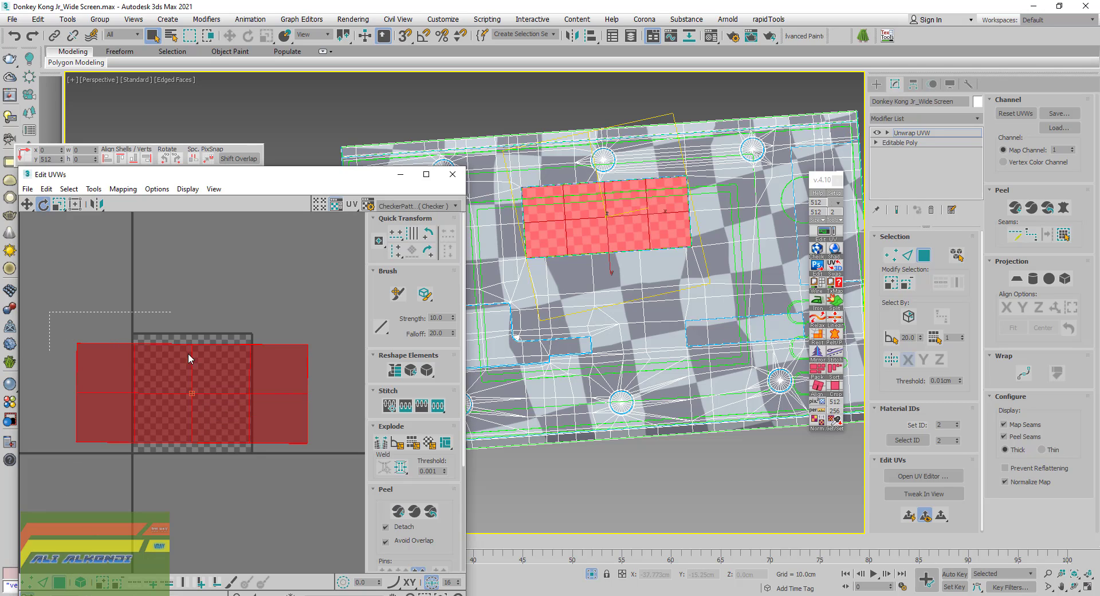
Select both rows of the recess wall's faces in the UV editor
drag(48, 311, 354, 385)
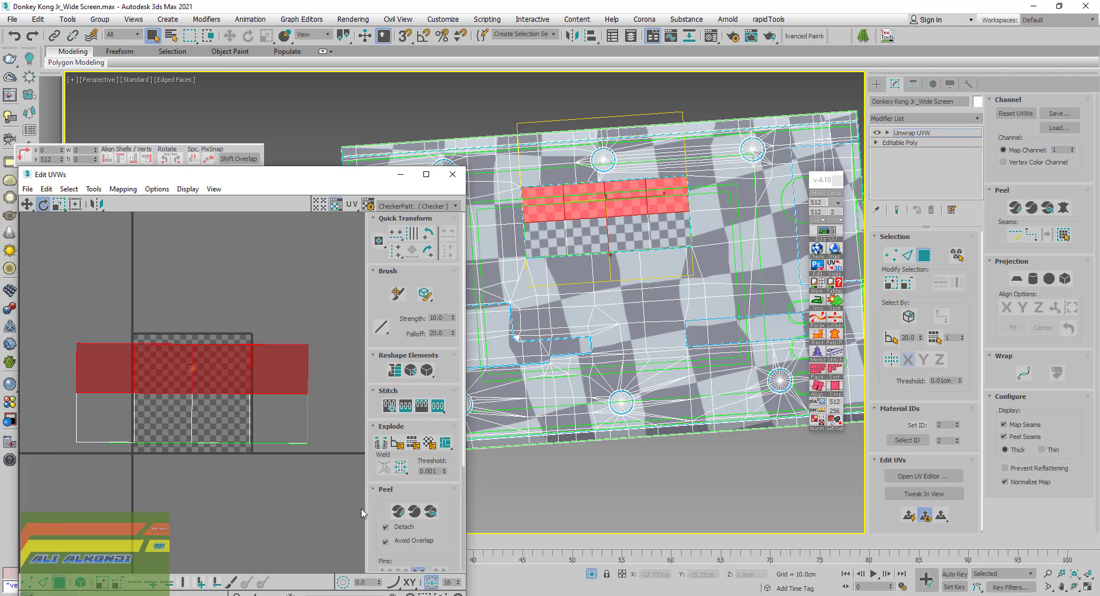
key(ctrl+a)
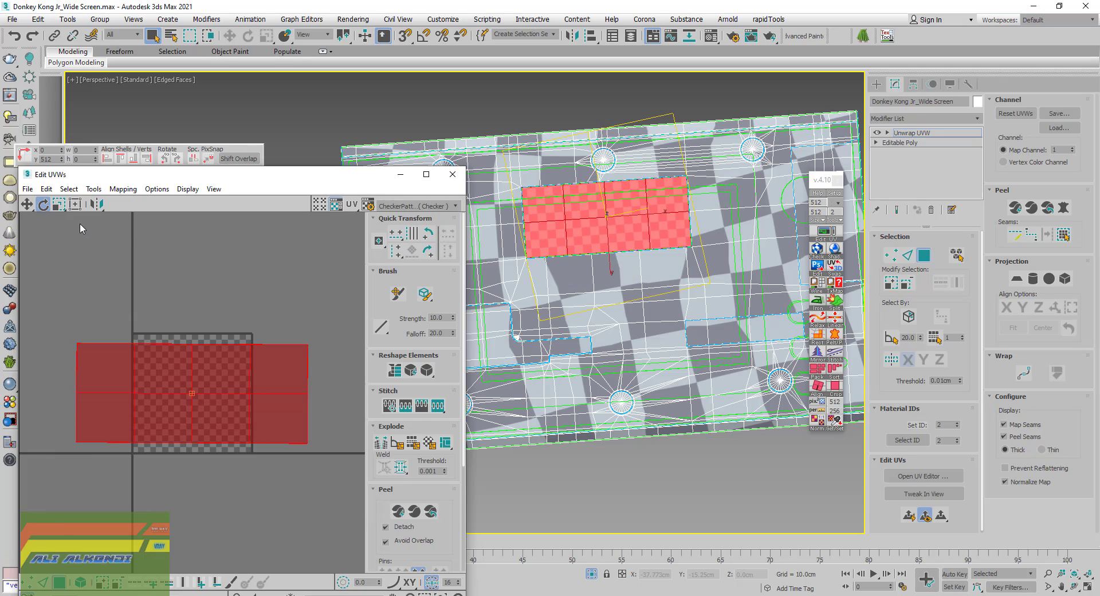
scroll(182, 390, up, 3)
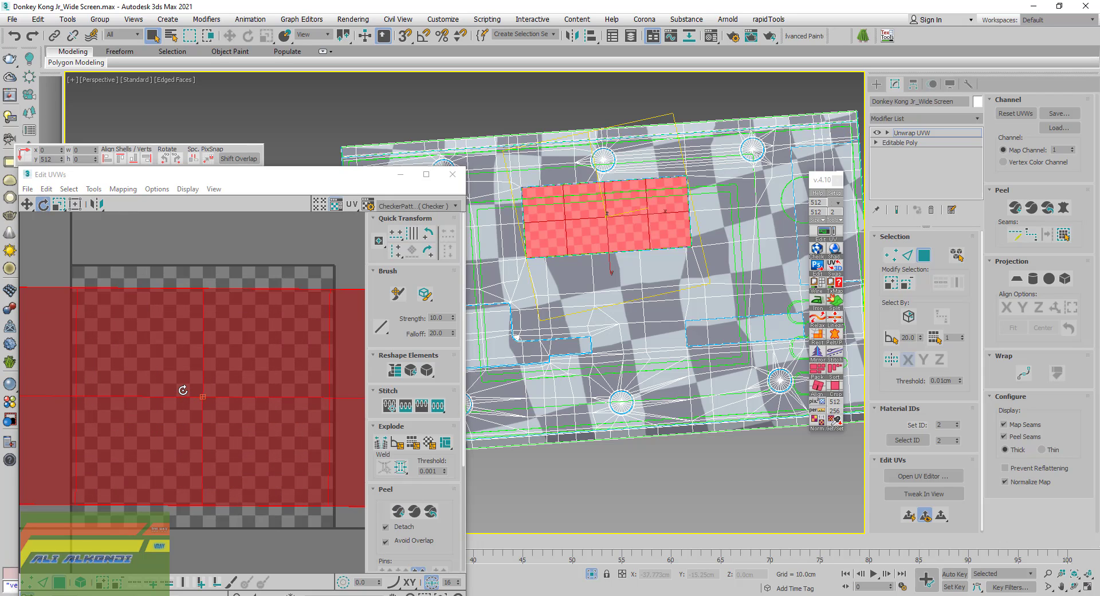
scroll(183, 390, down, 2)
scroll(183, 390, down, 3)
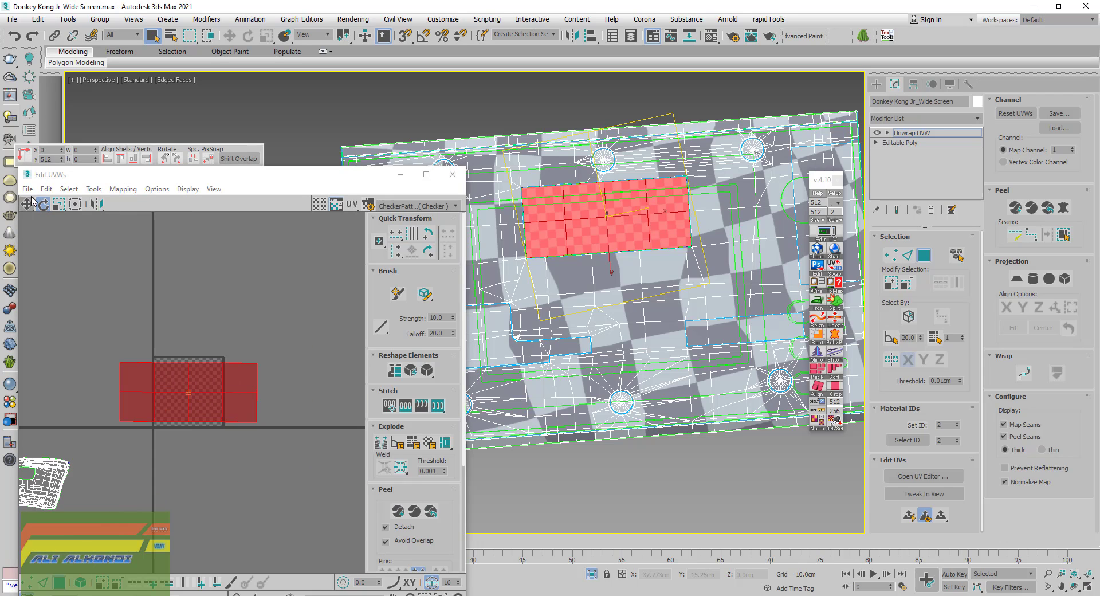
Try enlarging the wall shell, undo it, and move the shell up beside the other islands
click(58, 204)
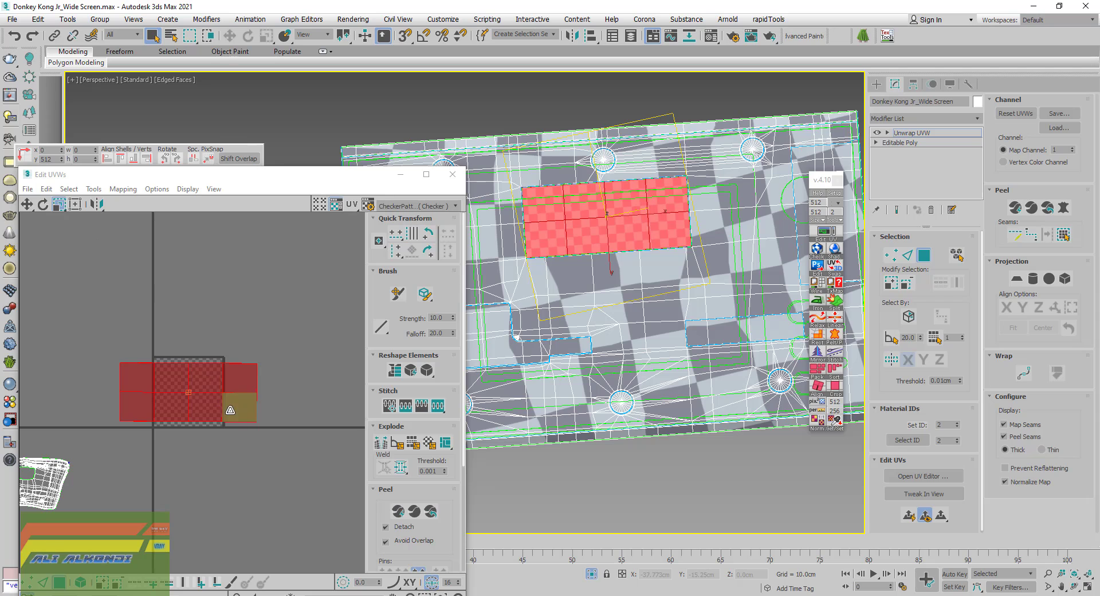
drag(201, 380, 186, 291)
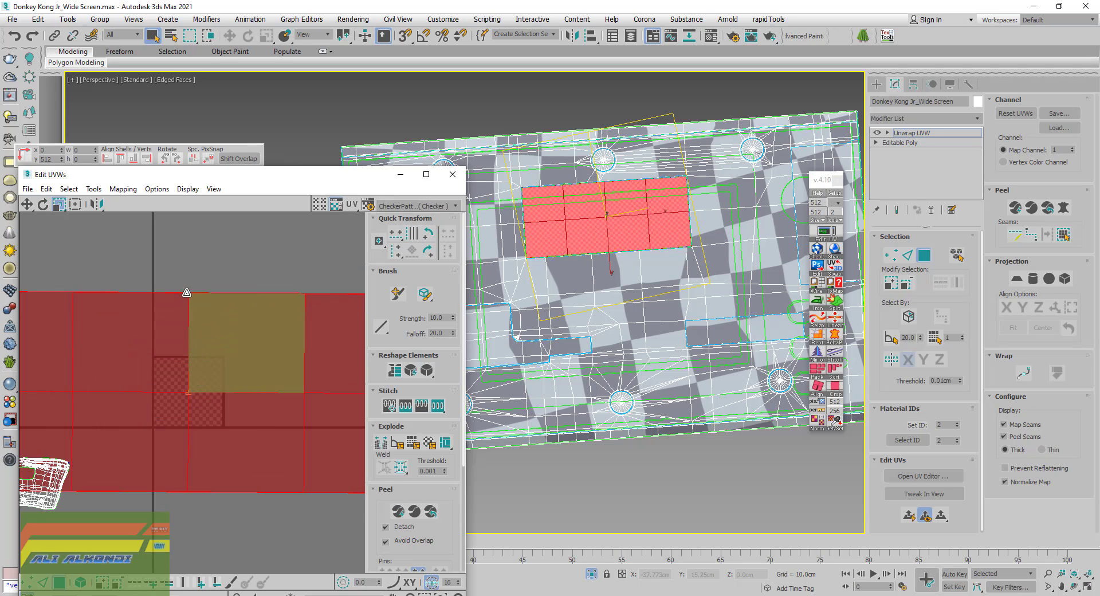
click(31, 207)
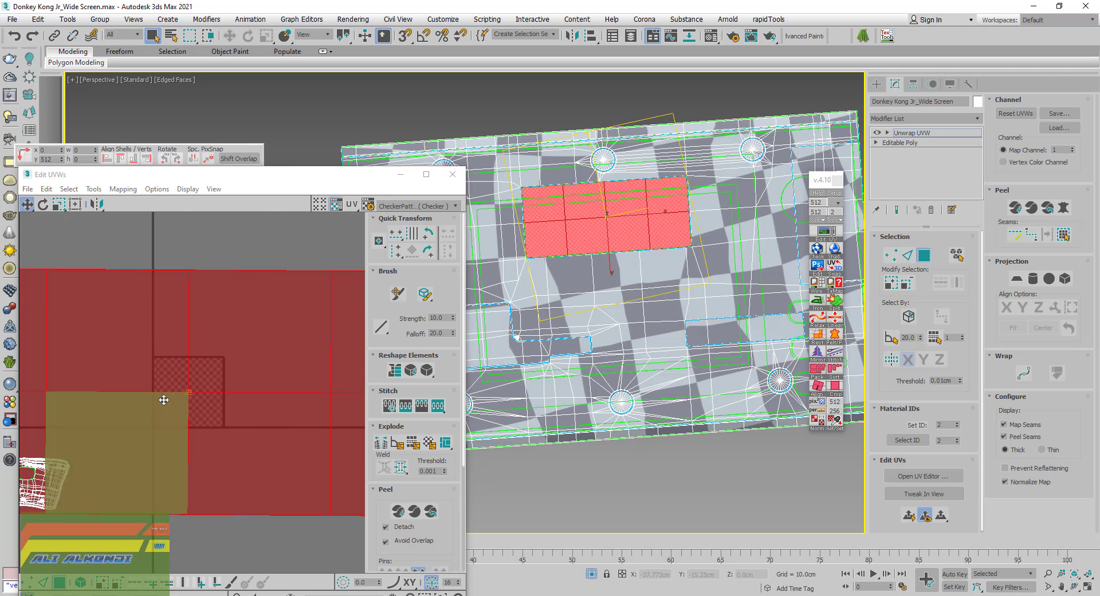
key(ctrl+z)
drag(165, 409, 352, 295)
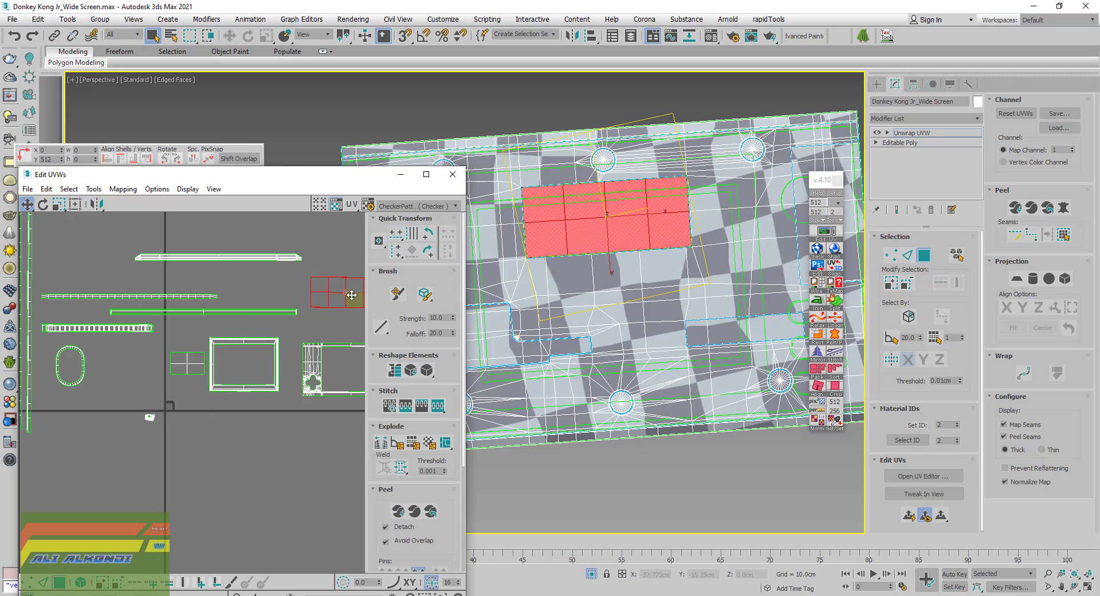
middle_drag(322, 315, 241, 333)
scroll(241, 332, up, 4)
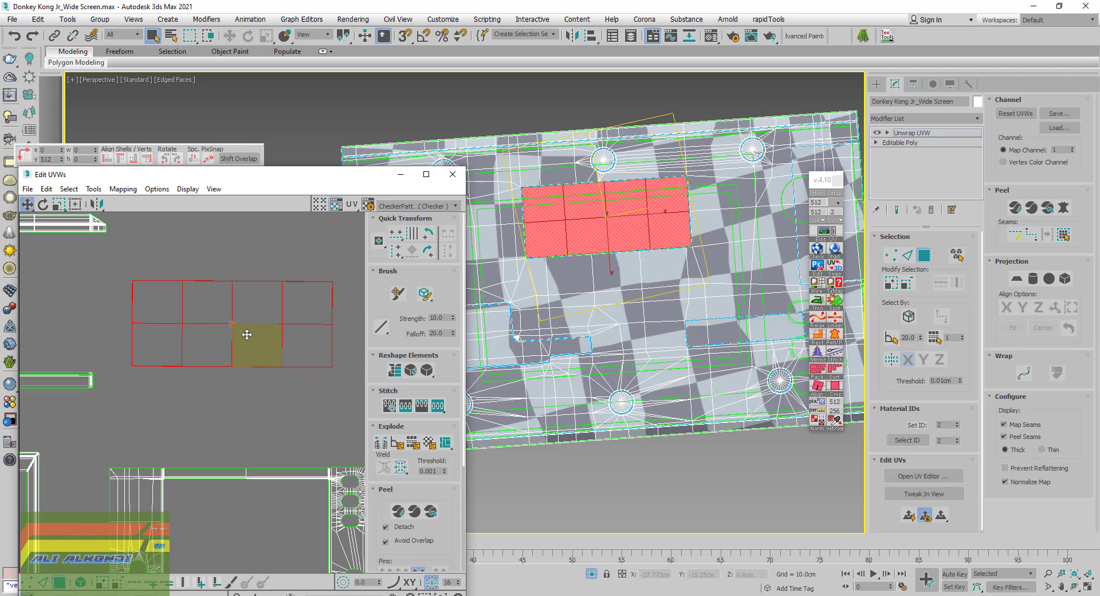
scroll(236, 344, up, 1)
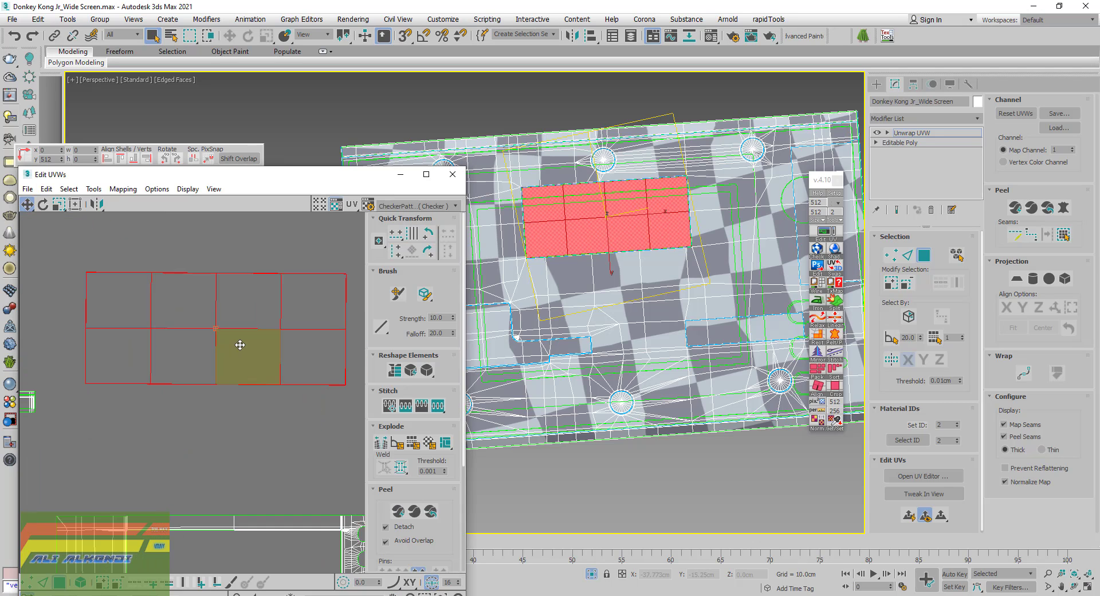
Relax the eight-face wall shell into an even 4×2 grid, then close the Relax Tool
click(70, 191)
click(133, 384)
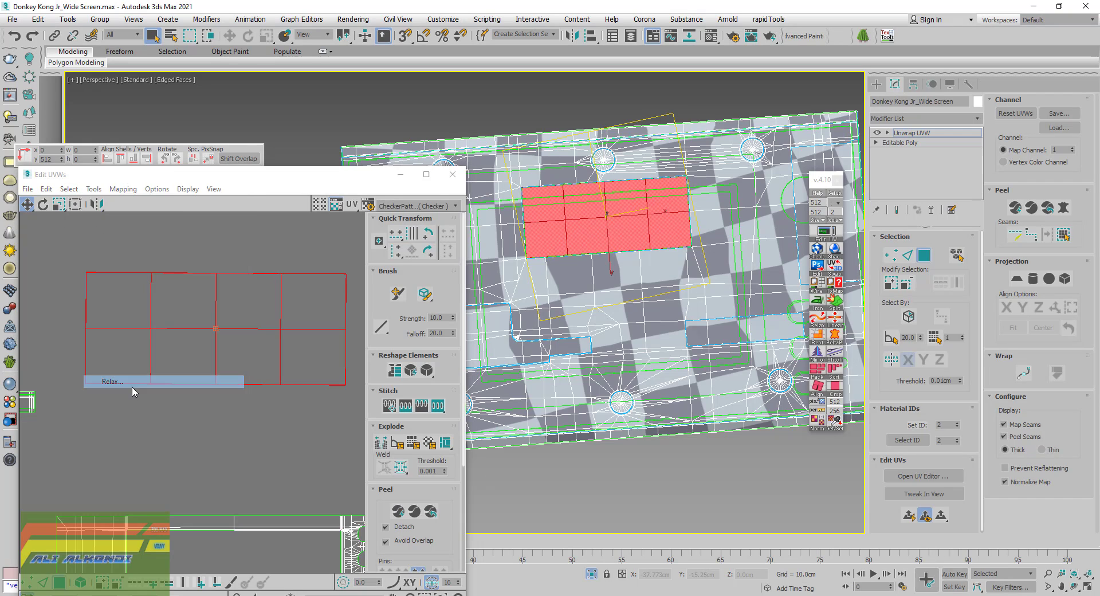
click(135, 154)
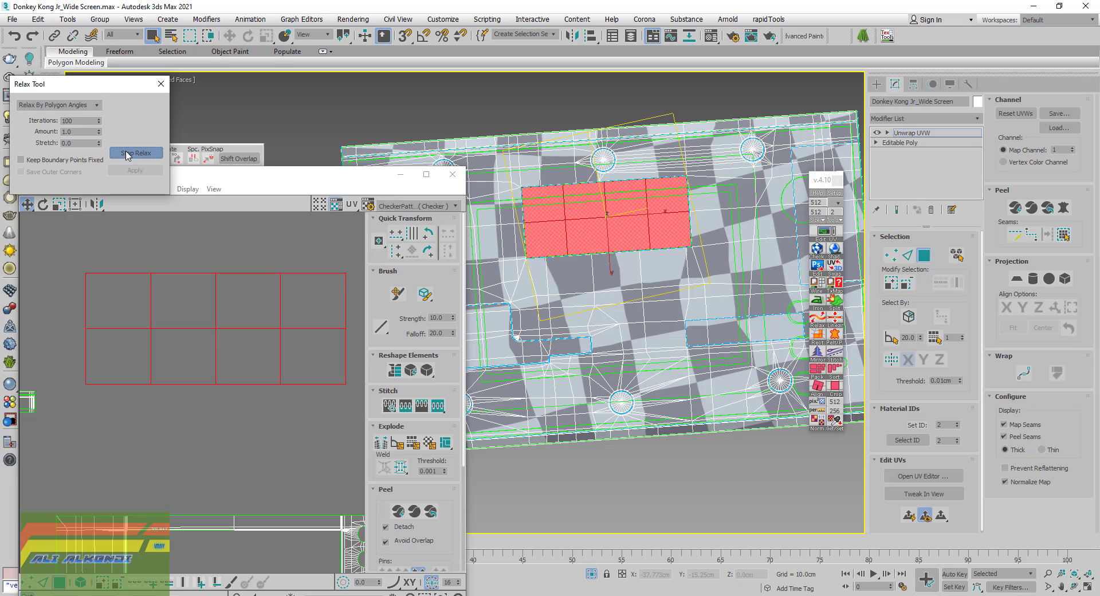
click(127, 154)
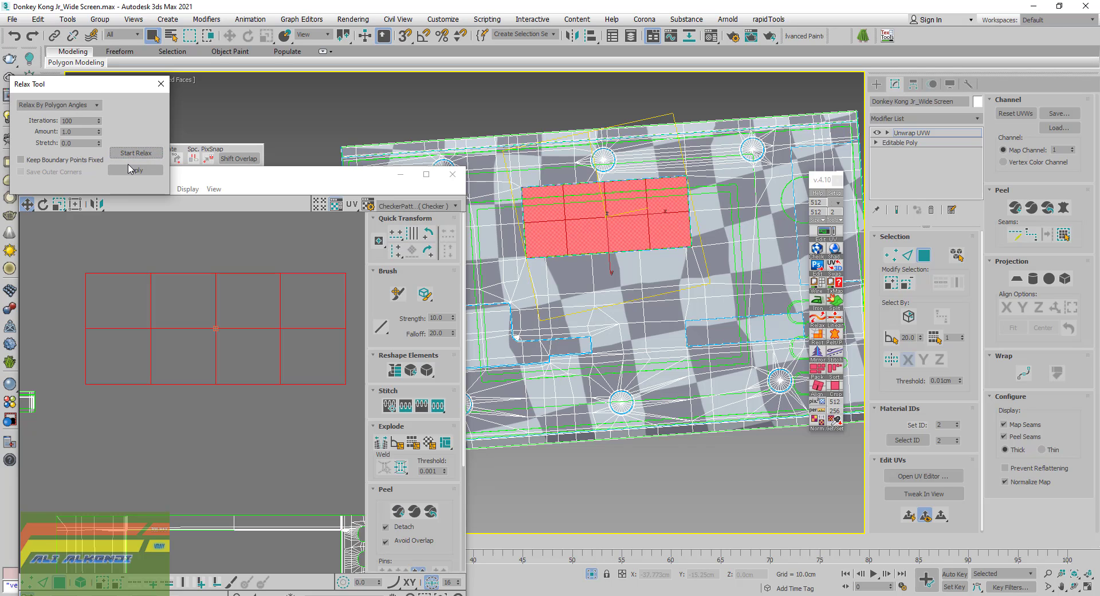
click(161, 84)
scroll(584, 232, up, 5)
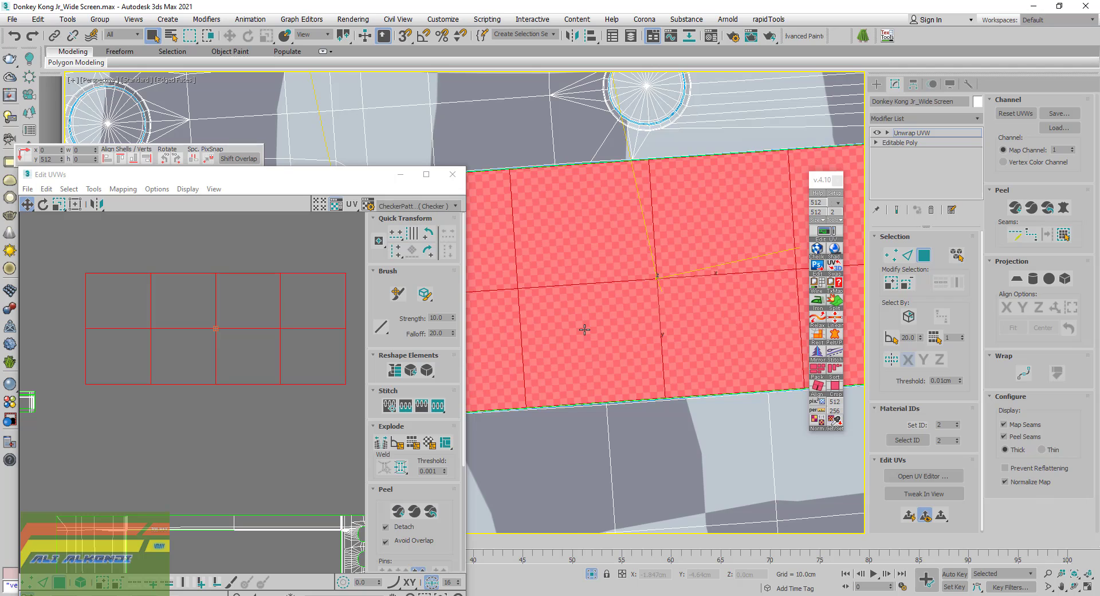
scroll(584, 329, down, 5)
scroll(553, 336, down, 3)
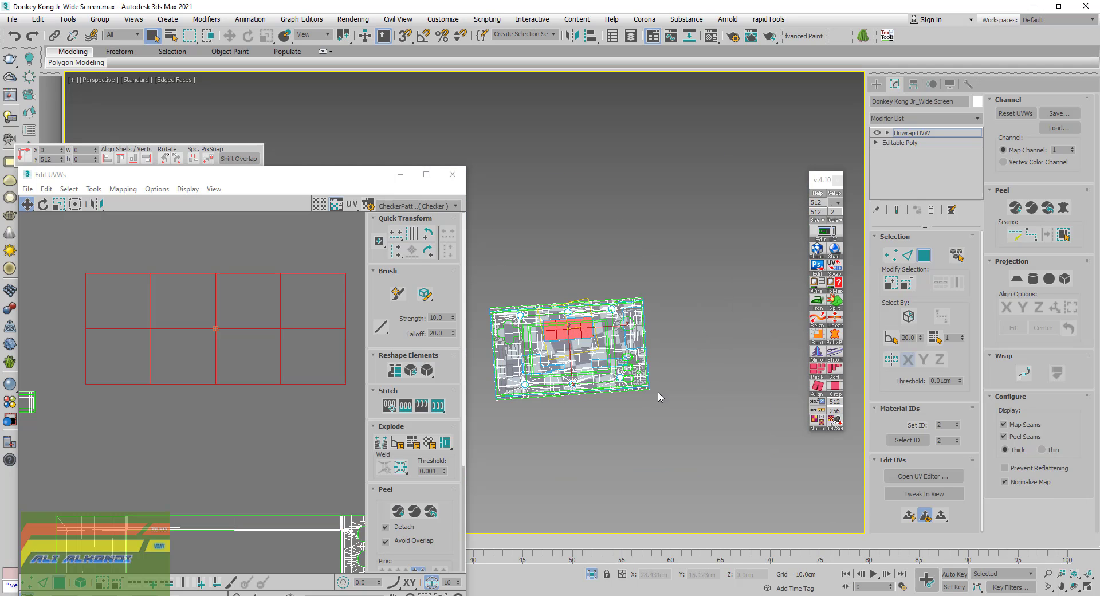
Pick a face on the slab's top surface and expand the selection to its seam boundary
scroll(611, 338, up, 3)
scroll(610, 338, up, 2)
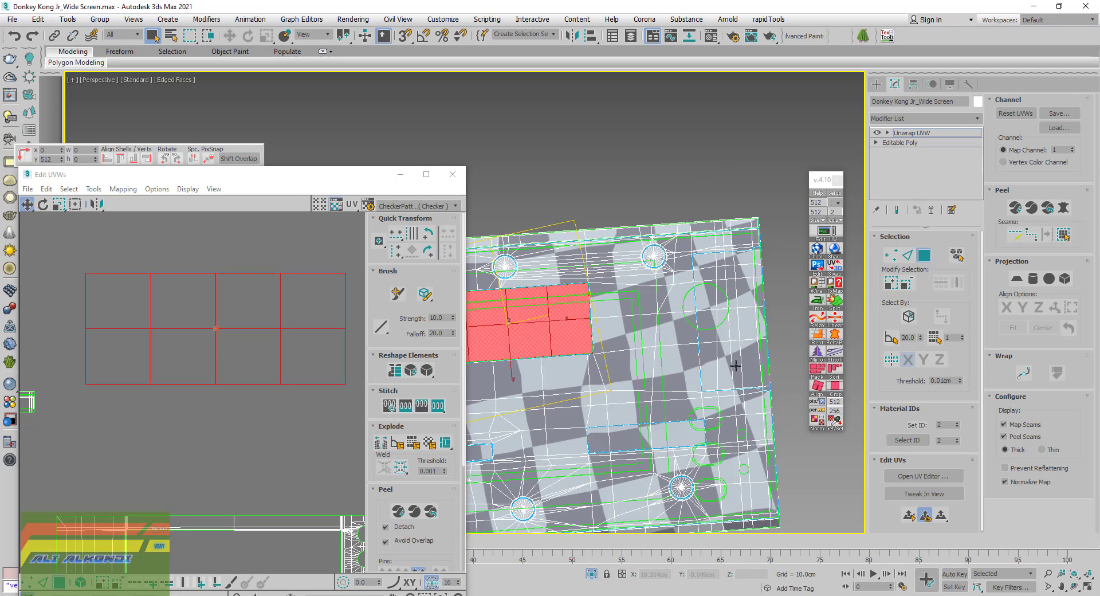
middle_drag(718, 367, 703, 343)
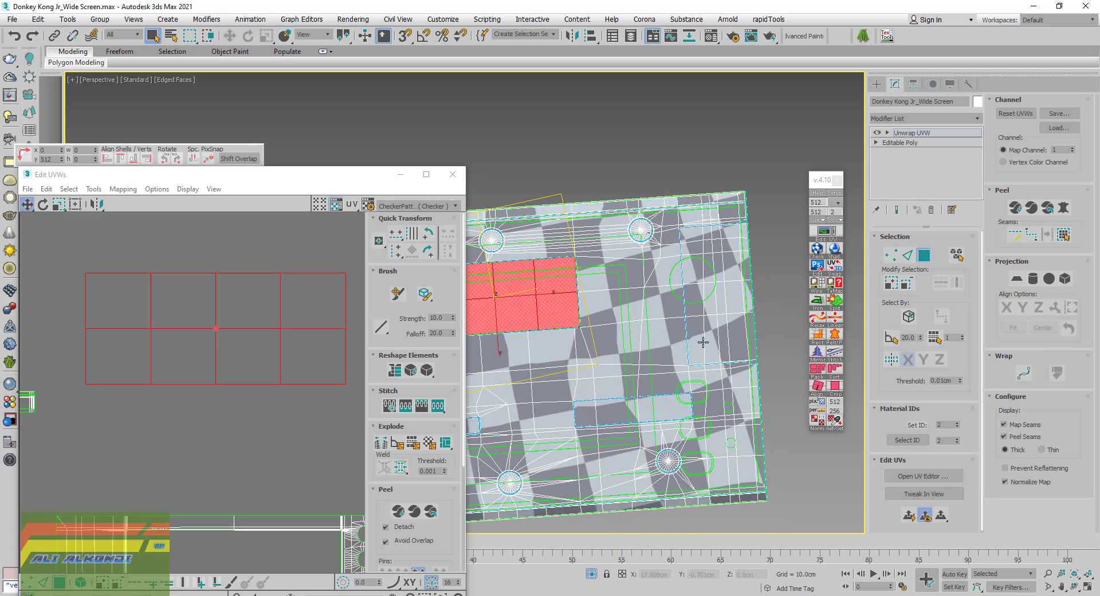
click(702, 343)
click(1063, 235)
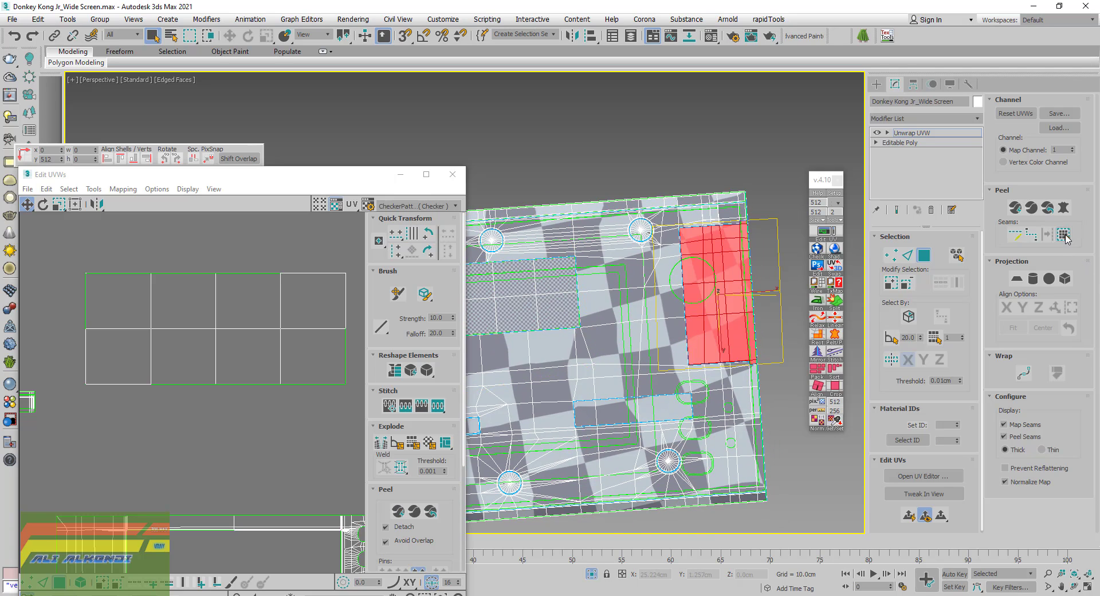
click(675, 355)
click(1063, 234)
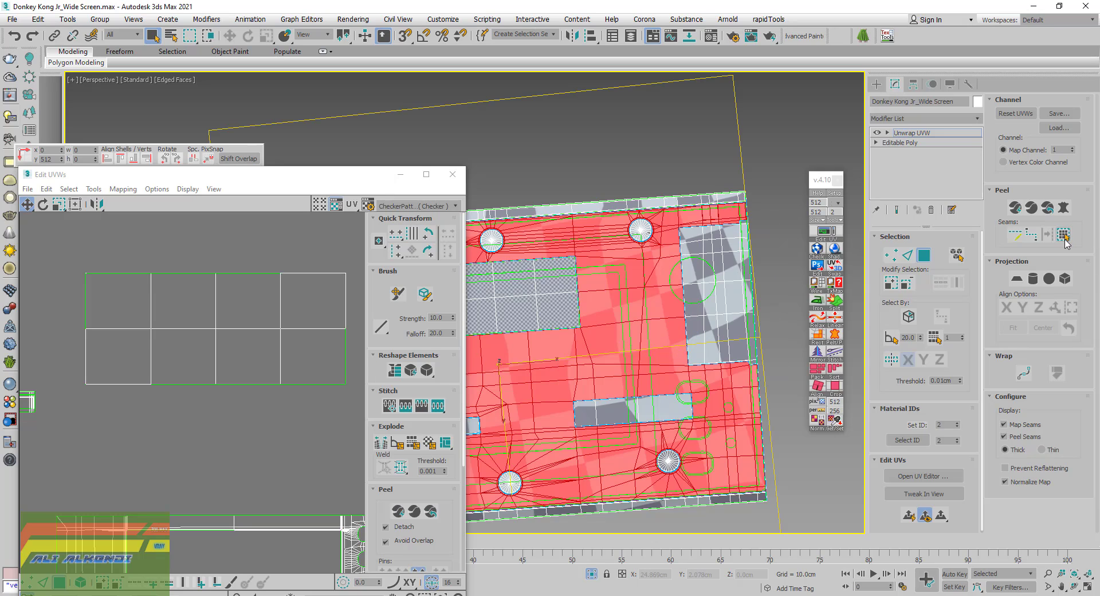
Orbit around the slab to inspect the selected top surface and the hole
alt+middle_drag(672, 422, 707, 477)
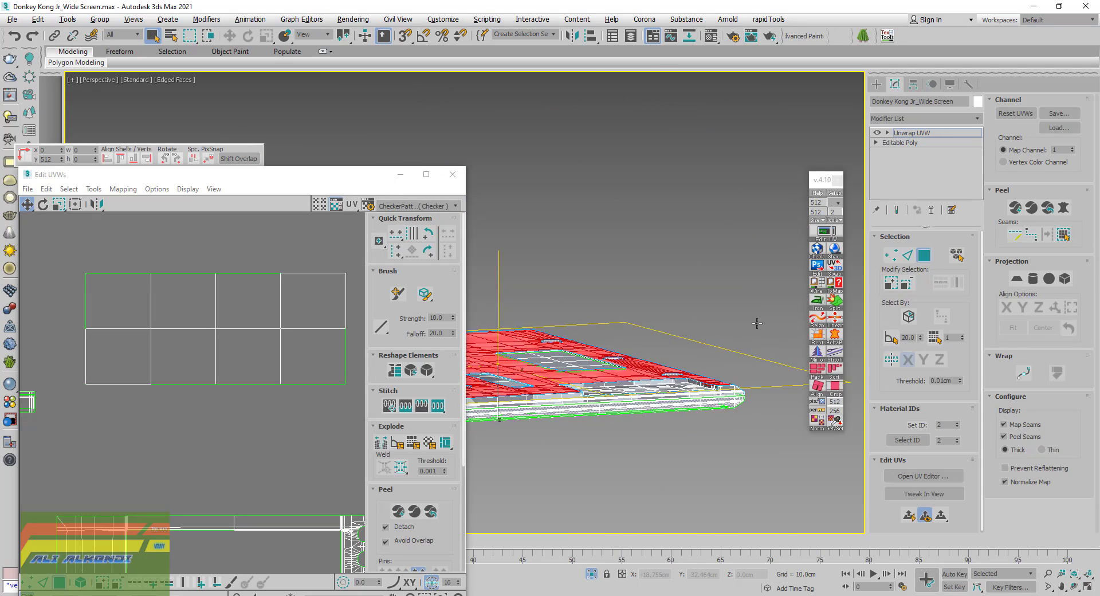
scroll(691, 467, up, 5)
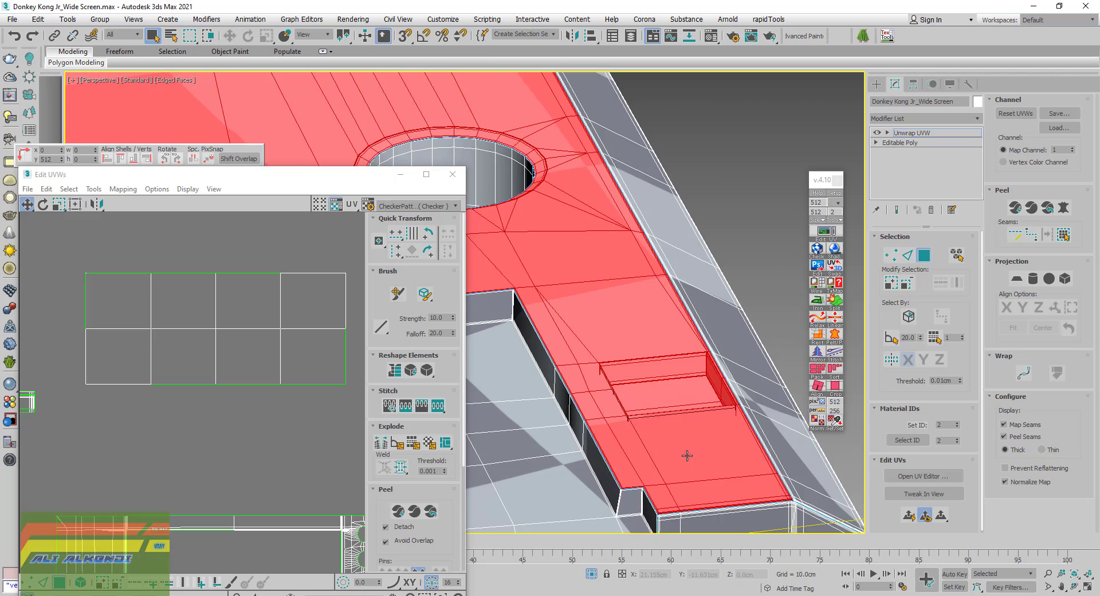
scroll(687, 455, down, 2)
mouse_move(631, 436)
alt+middle_down()
mouse_move(670, 457)
mouse_move(618, 450)
alt+middle_up()
mouse_move(728, 293)
alt+middle_down()
mouse_move(579, 432)
mouse_move(766, 418)
mouse_move(628, 420)
mouse_move(657, 397)
alt+middle_up()
In edge mode, zoom into the slab corner and select the edge loop along it
click(908, 255)
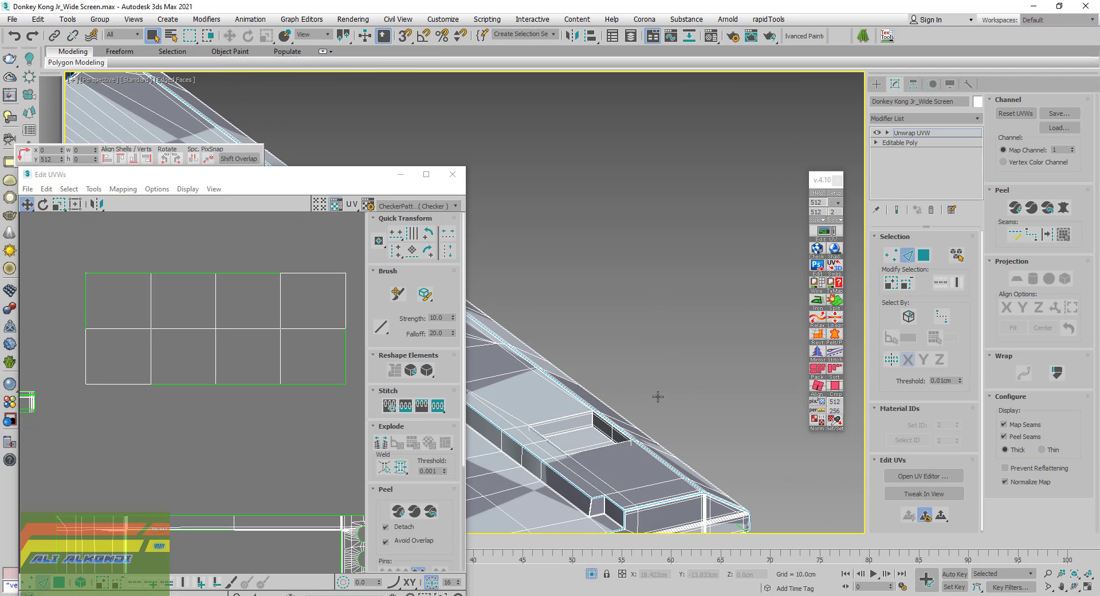
scroll(589, 408, up, 2)
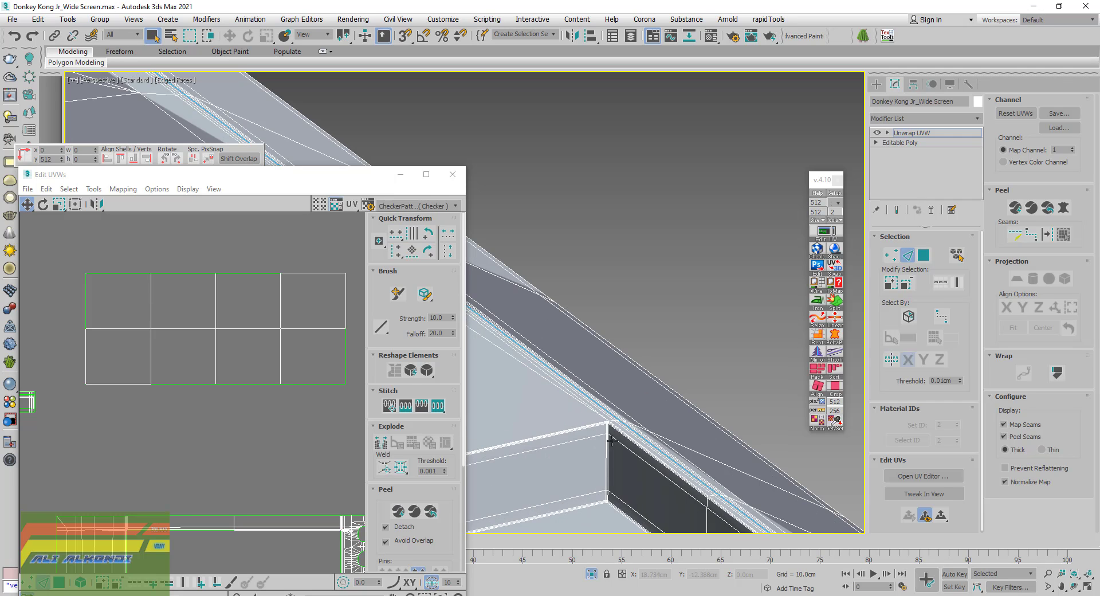
scroll(604, 425, up, 2)
scroll(621, 422, up, 2)
scroll(621, 423, up, 2)
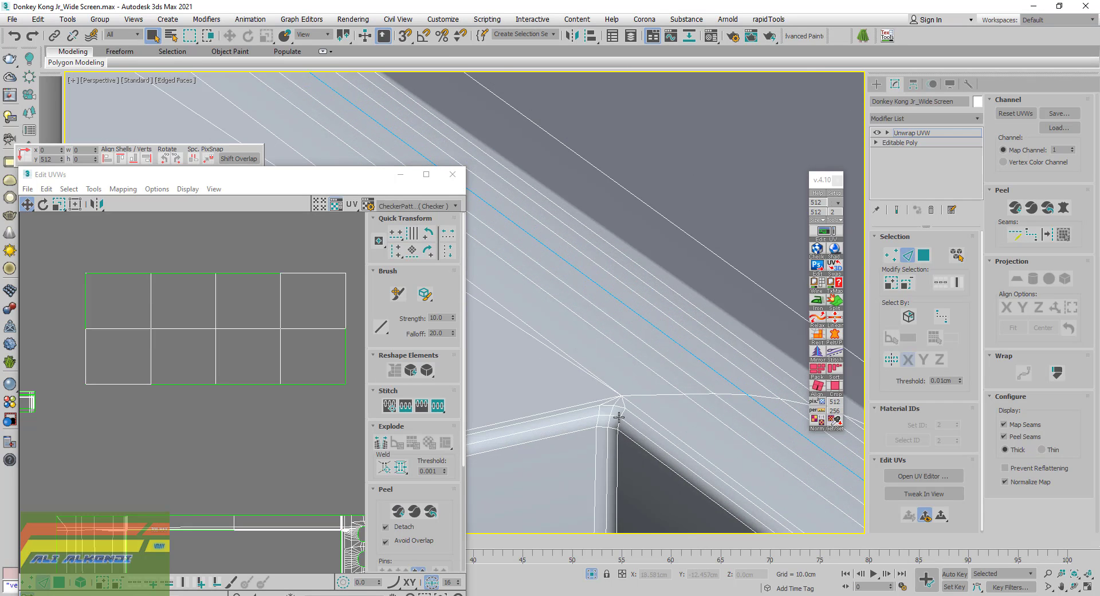
scroll(619, 416, up, 2)
double_click(645, 417)
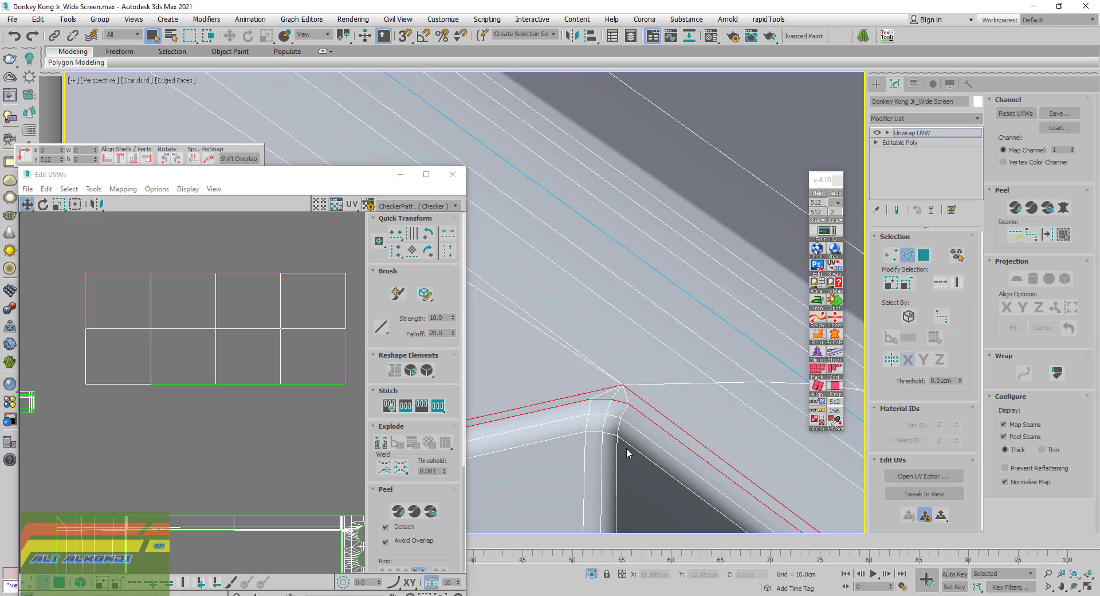
double_click(649, 438)
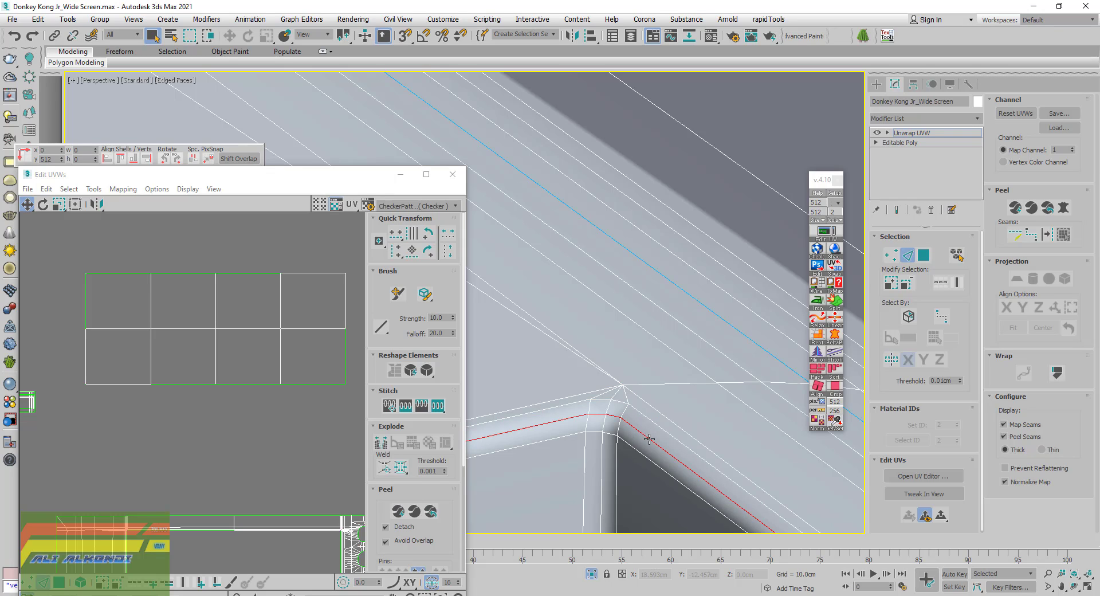
ctrl+double_click(604, 423)
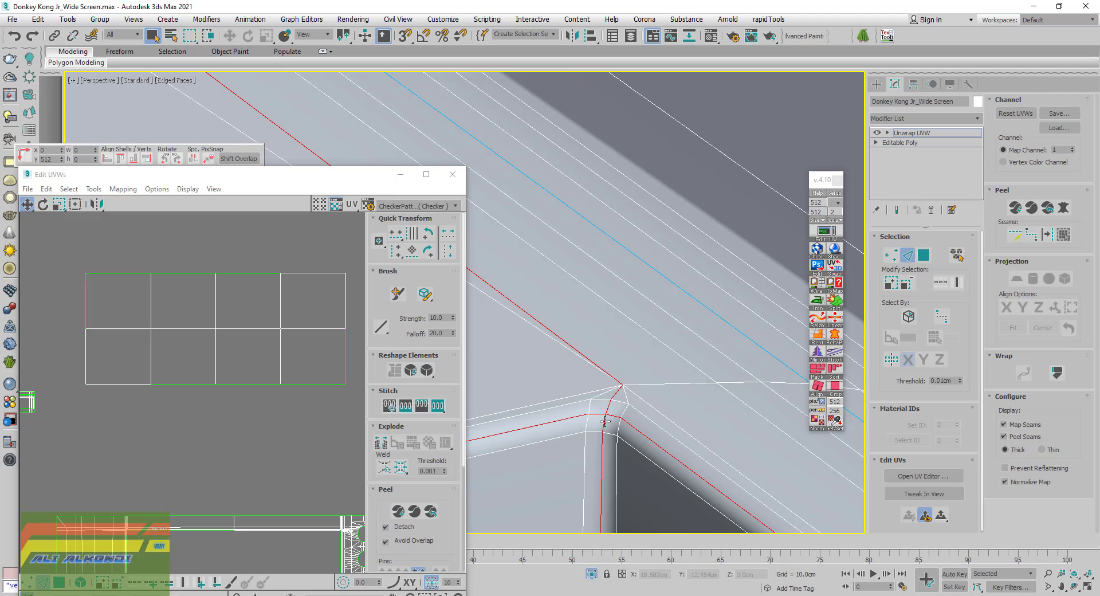
key(ctrl+z)
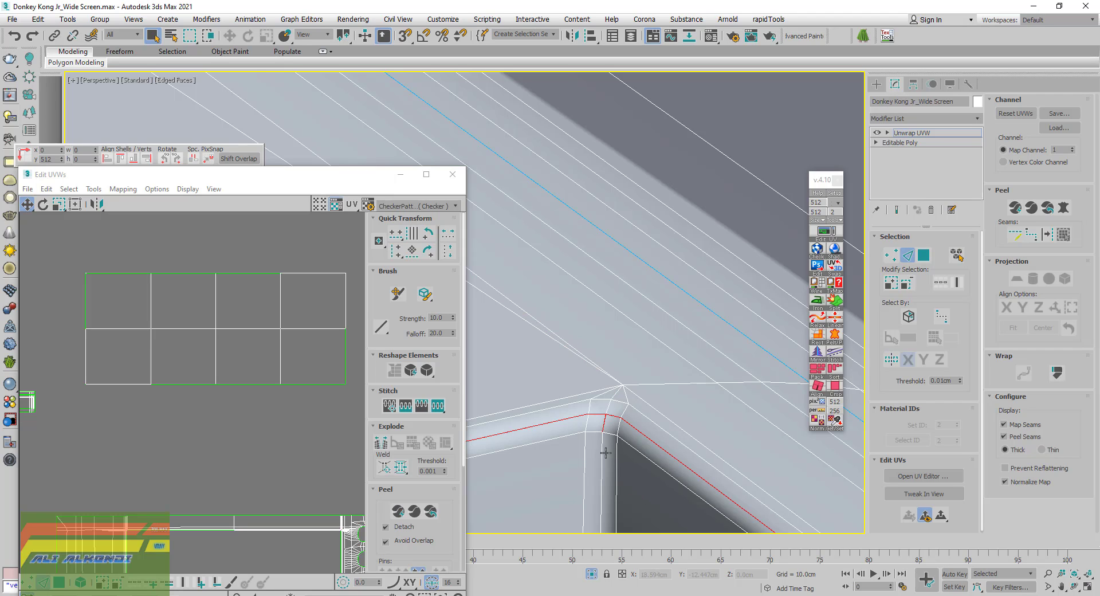
Add the vertical corner edge and extend the edge path along the outer rim
scroll(610, 472, up, 3)
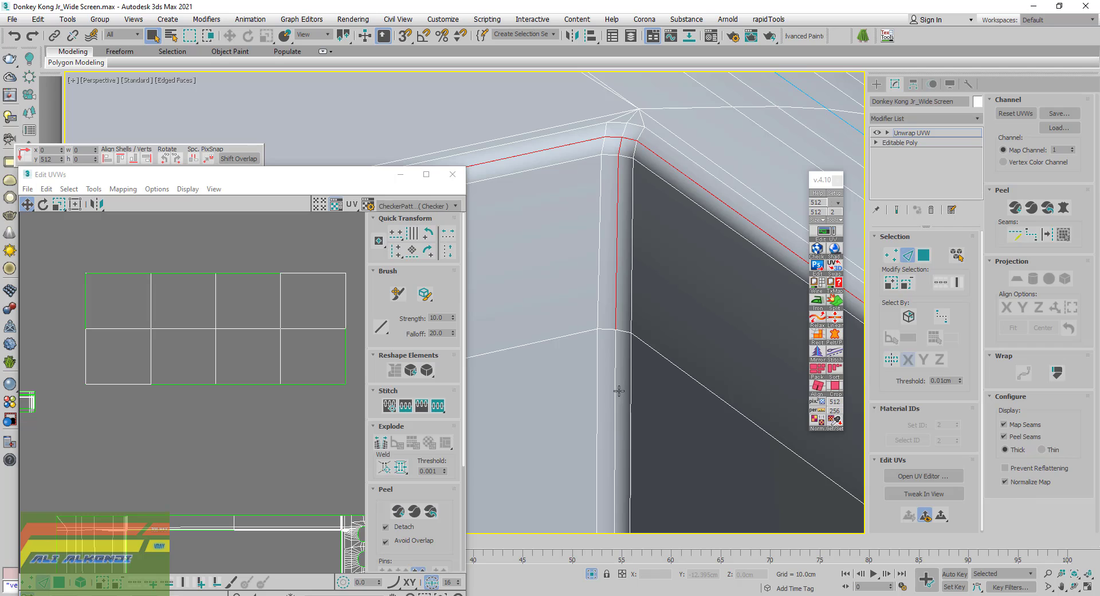
scroll(620, 412, down, 3)
alt+middle_drag(621, 412, 611, 176)
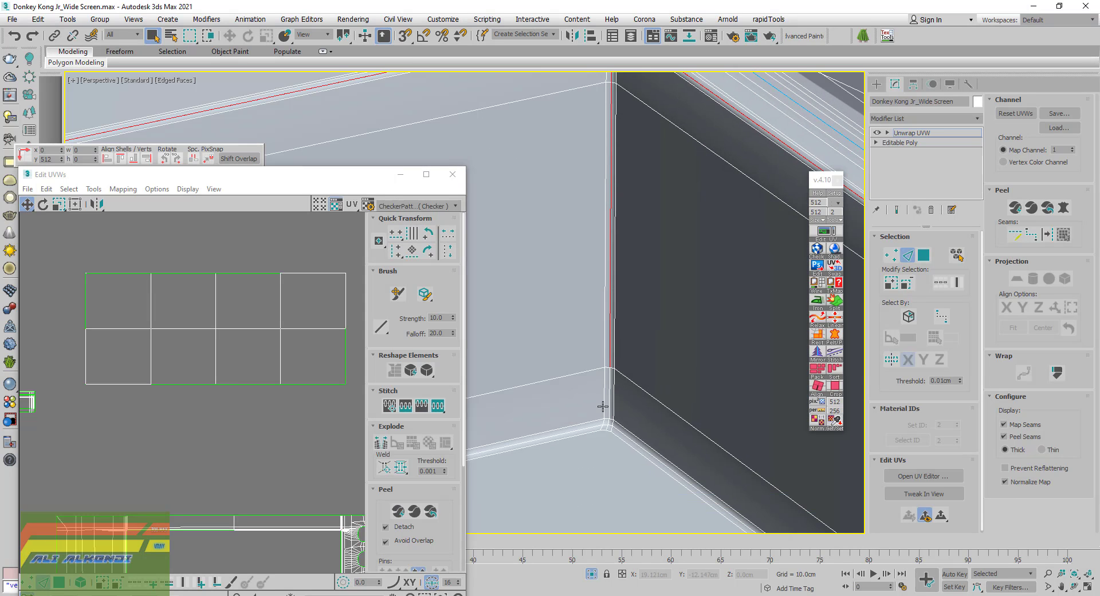
ctrl+click(615, 379)
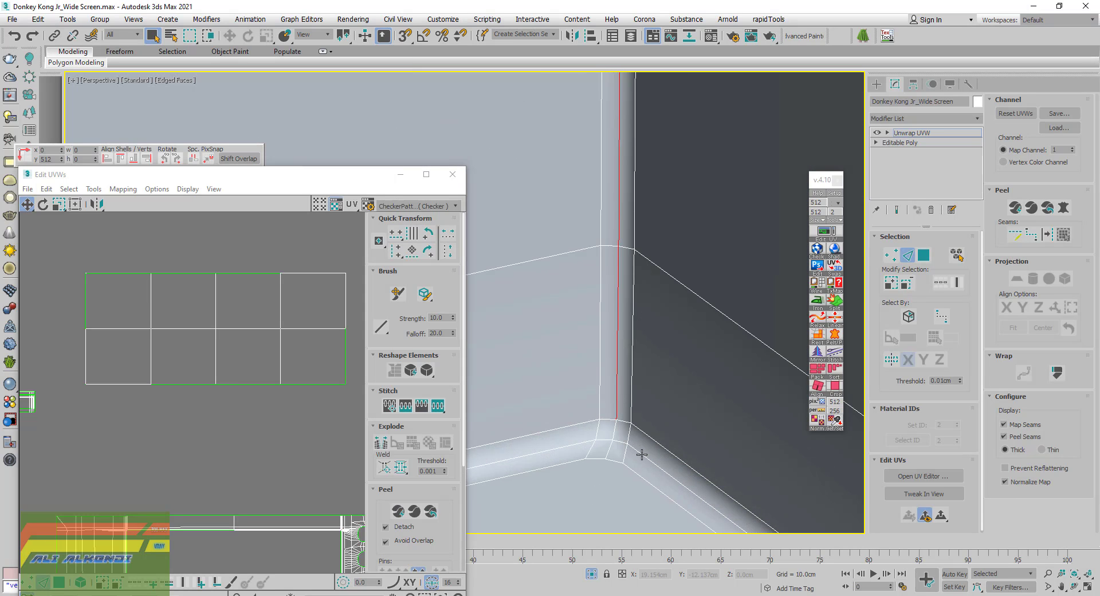
ctrl+click(644, 455)
mouse_move(617, 429)
alt+middle_down()
mouse_move(599, 483)
mouse_move(528, 487)
alt+middle_up()
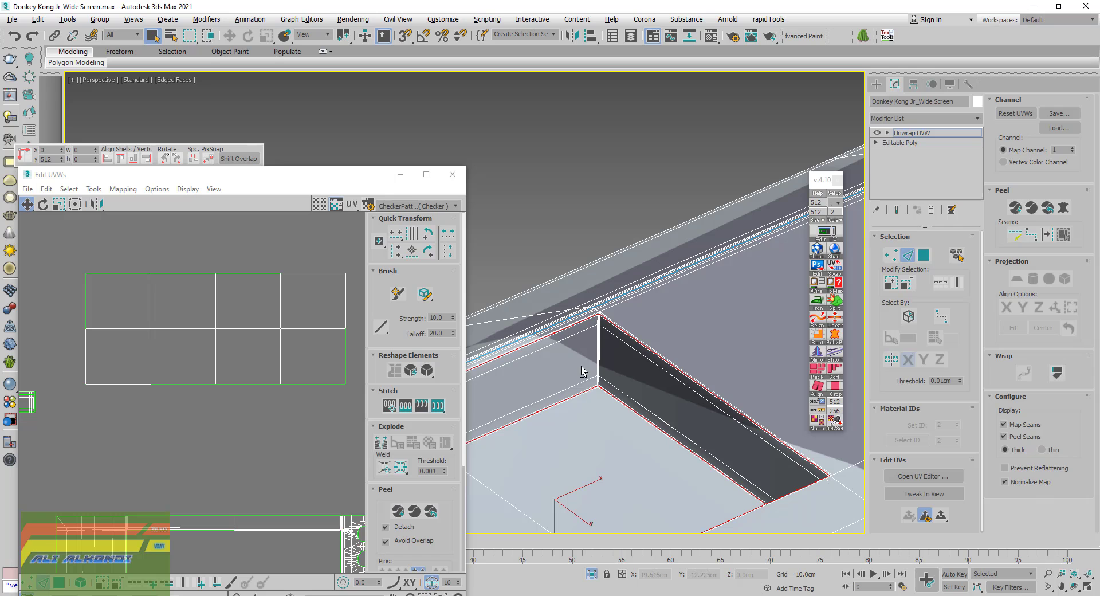
Select the first vertical corner edges at the top of the recess wall
scroll(593, 346, up, 3)
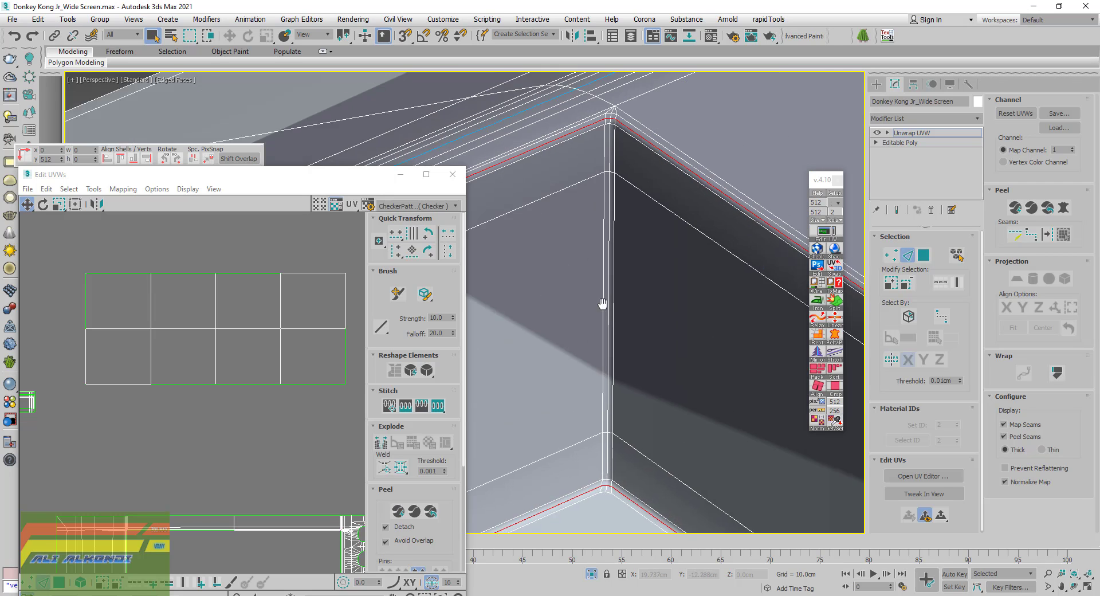
middle_drag(602, 304, 612, 419)
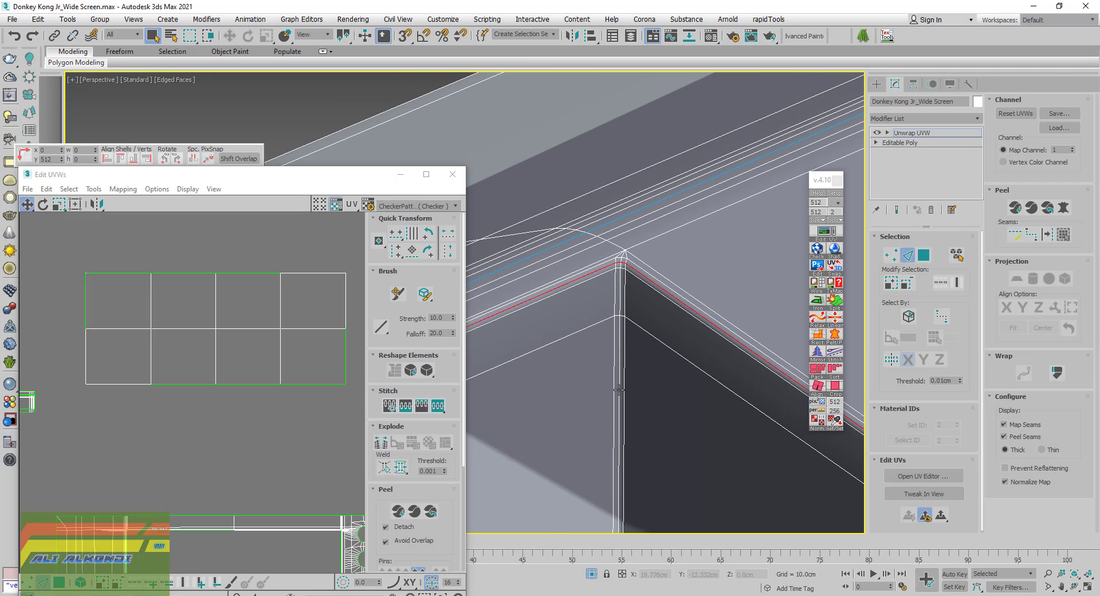
ctrl+click(619, 389)
key(shift+z)
key(shift+z)
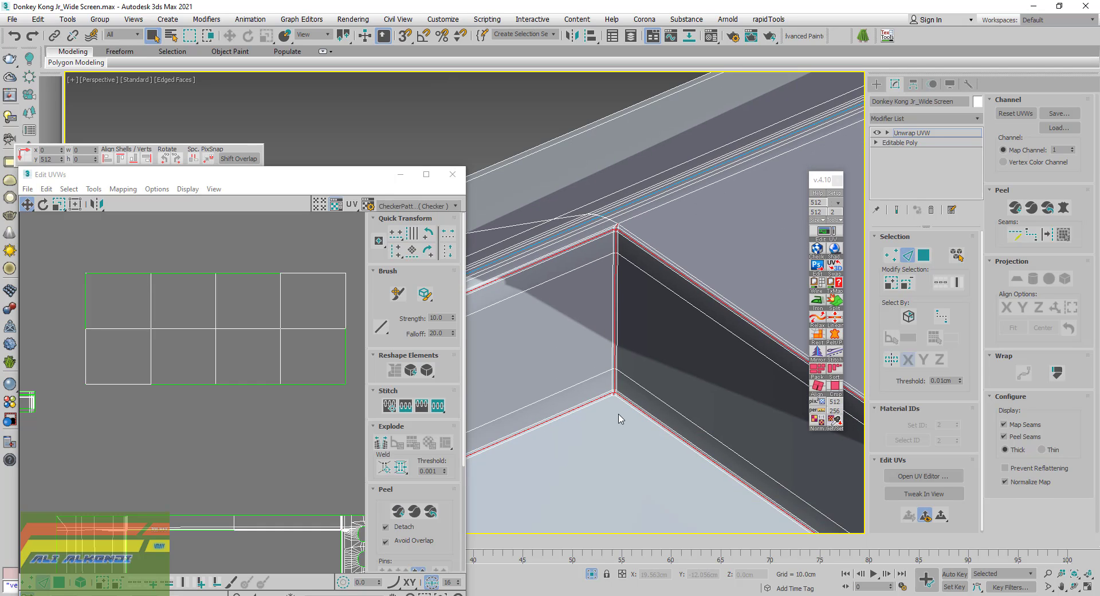
key(shift+z)
key(shift+z)
key(shift+z)
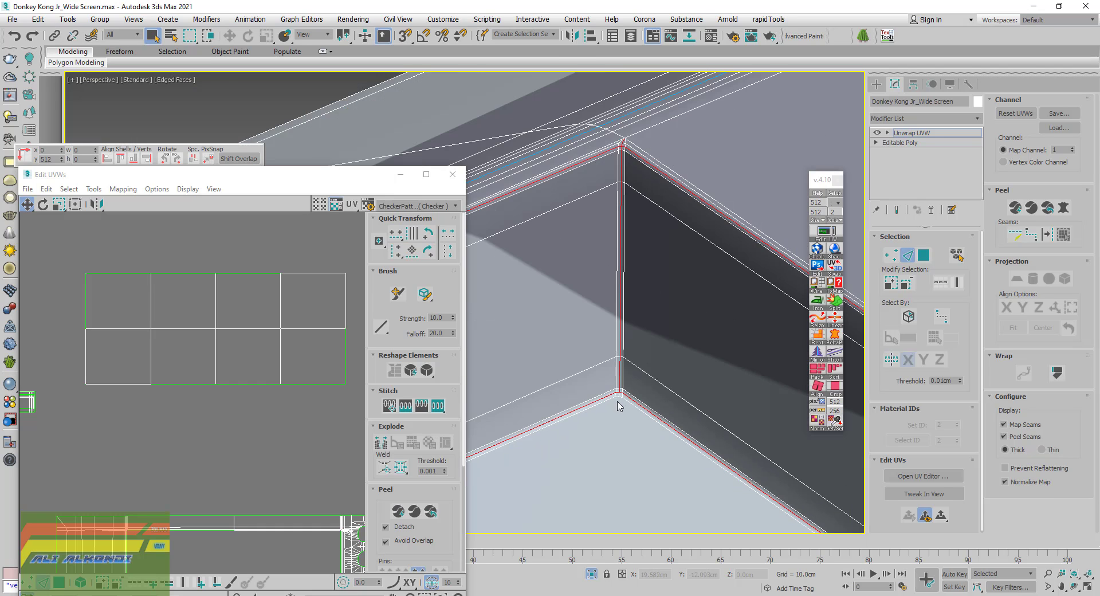
key(shift+z)
key(shift+z)
drag(612, 277, 670, 325)
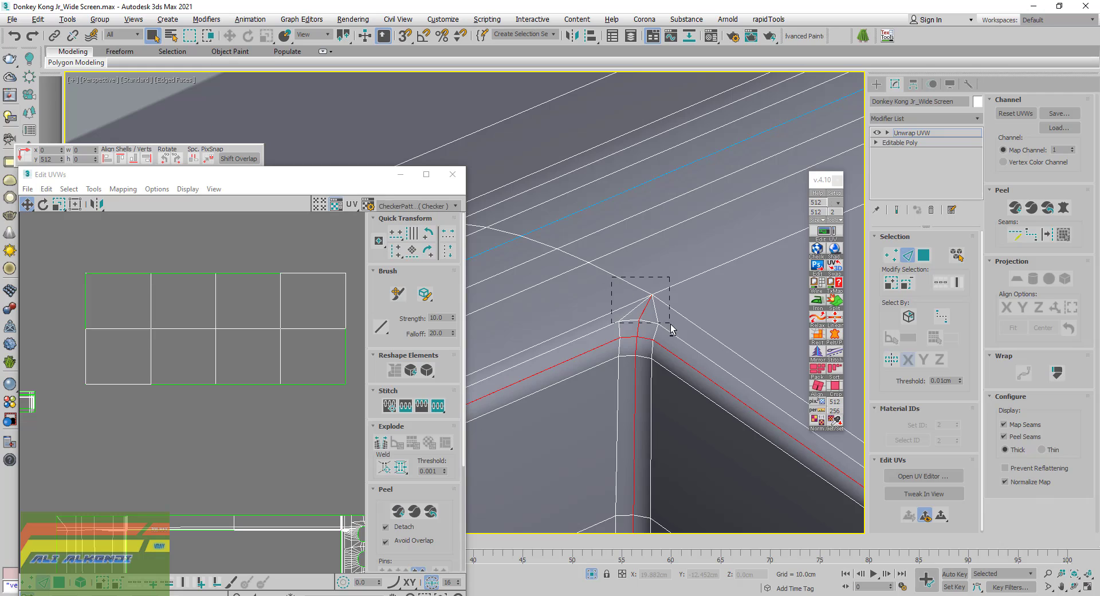
key(shift+z)
key(shift+z)
key(shift+z)
key(shift+z)
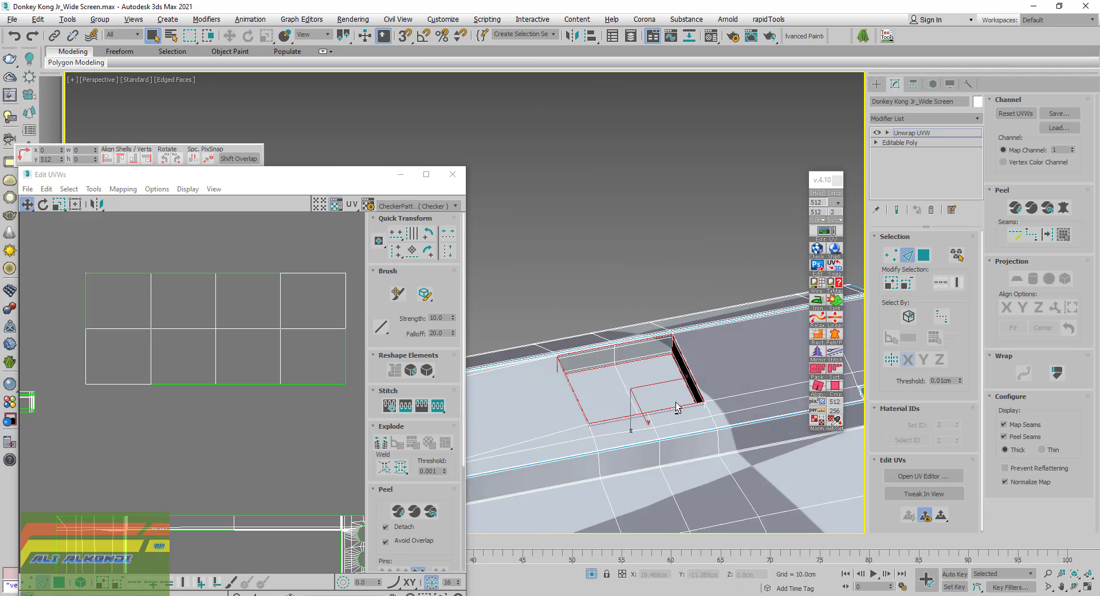
key(shift+z)
key(shift+z)
key(shift+z)
key(shift+z)
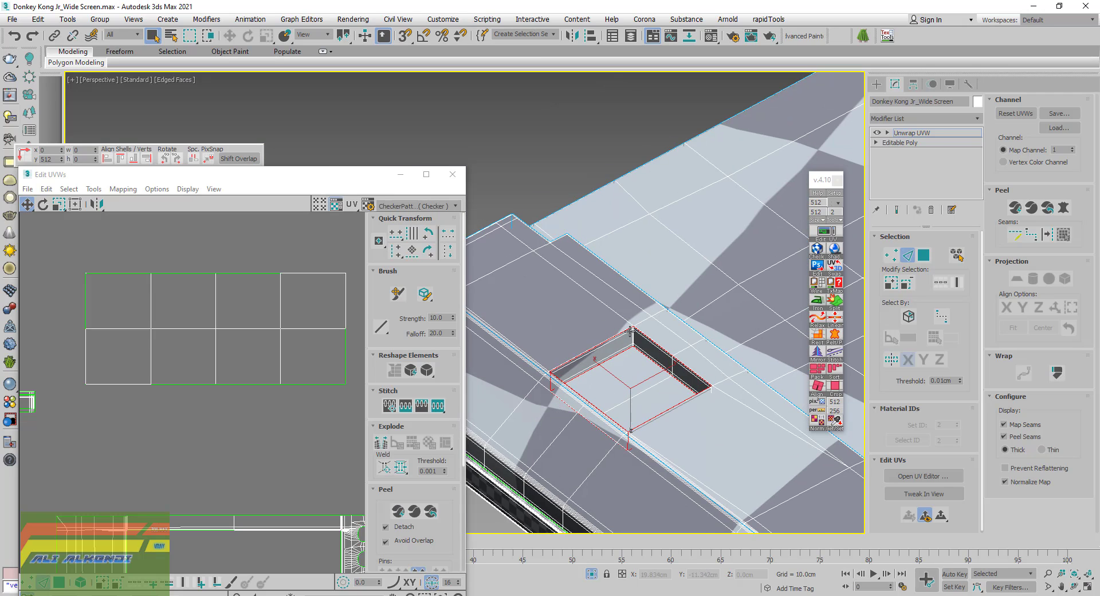
scroll(631, 331, up, 3)
scroll(640, 327, up, 2)
scroll(642, 332, up, 1)
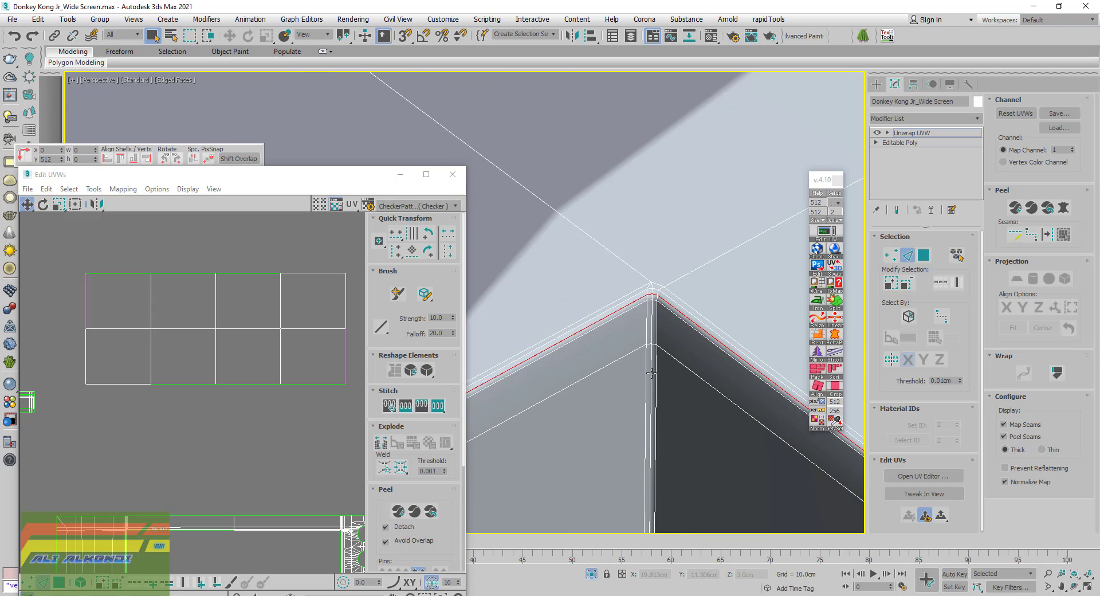
Add the next vertical recess corner edge, then orbit to view the recess from above
ctrl+click(651, 373)
scroll(644, 297, down, 1)
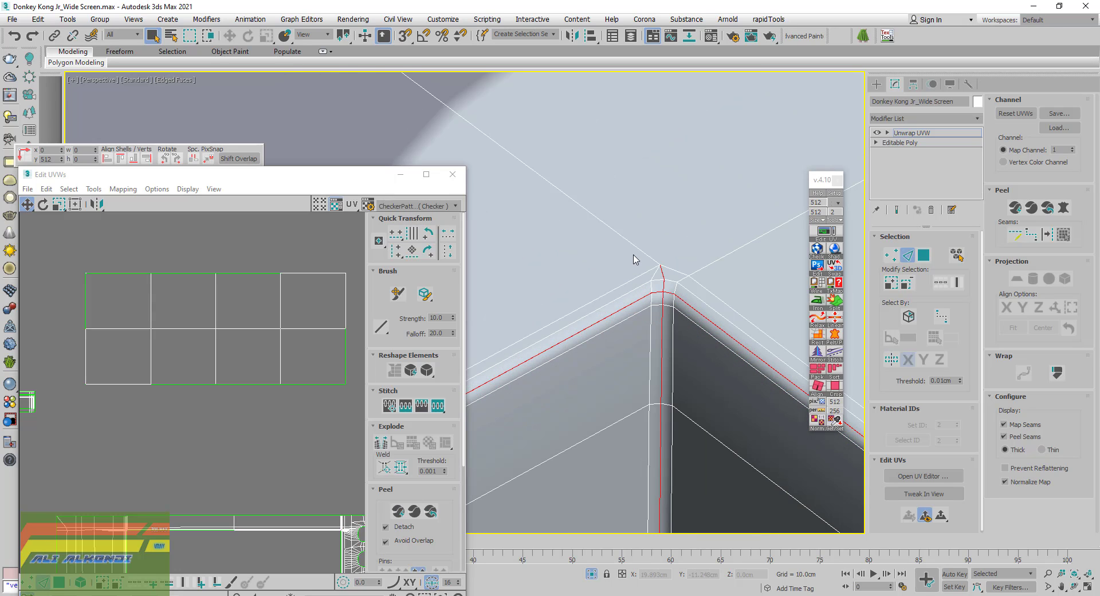
scroll(670, 344, down, 1)
mouse_move(671, 344)
alt+middle_down()
mouse_move(633, 196)
mouse_move(644, 273)
alt+middle_up()
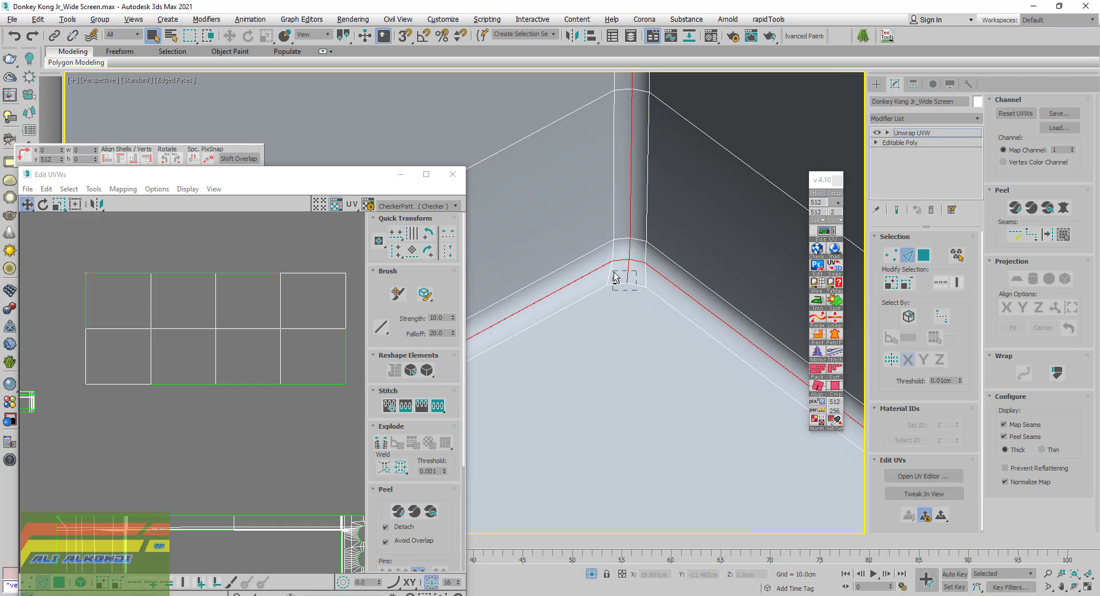
scroll(625, 278, down, 2)
scroll(630, 298, down, 2)
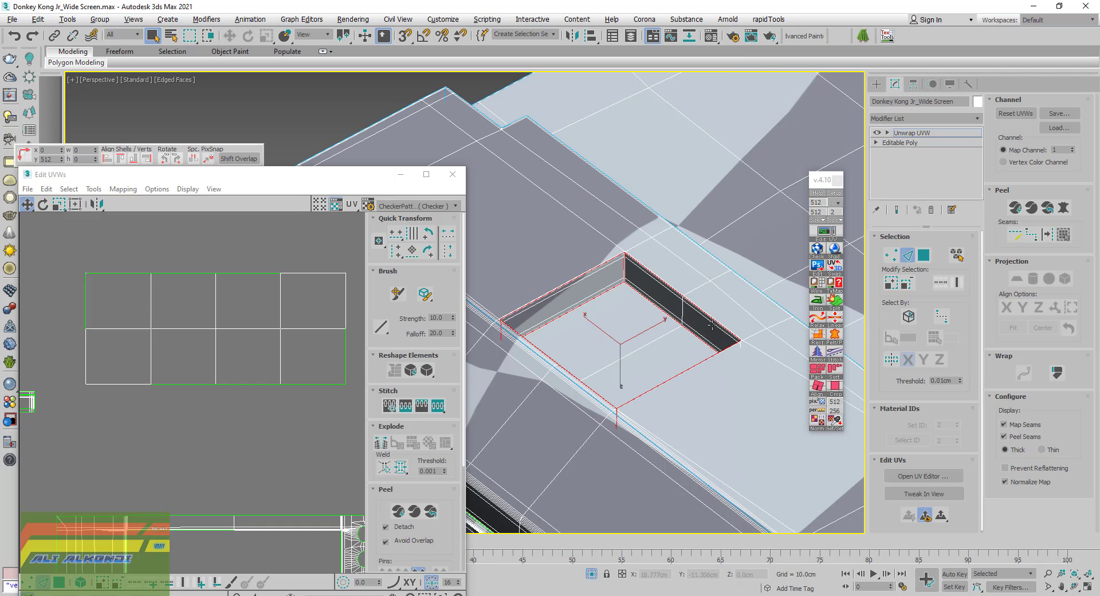
alt+middle_drag(634, 307, 610, 333)
scroll(651, 247, up, 4)
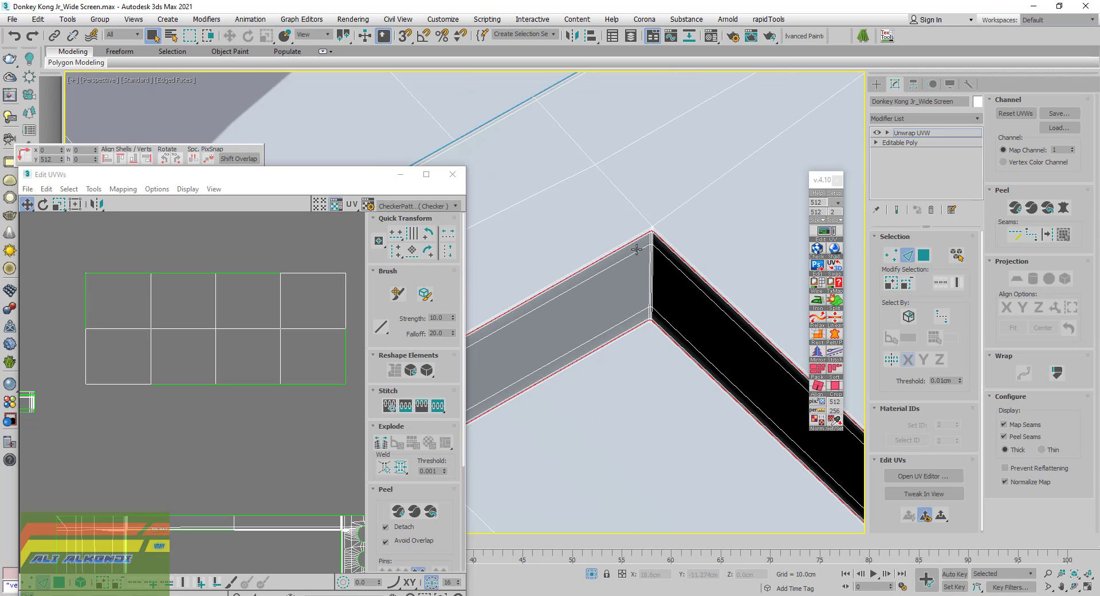
scroll(652, 247, up, 2)
scroll(647, 240, up, 2)
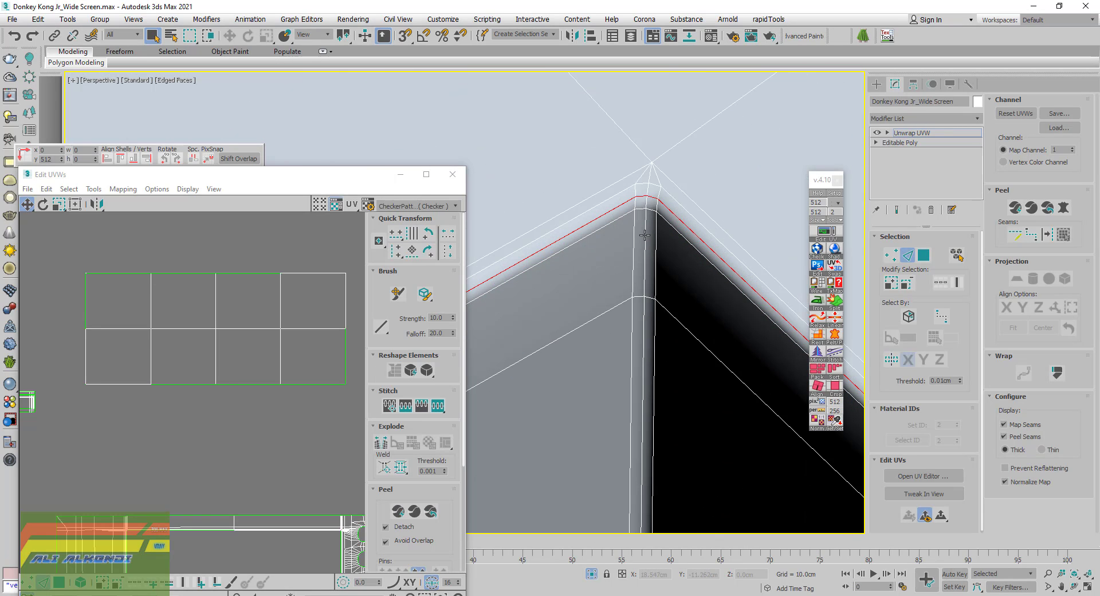
Add another vertical wall corner edge and orbit to the remaining recess corners
click(644, 235)
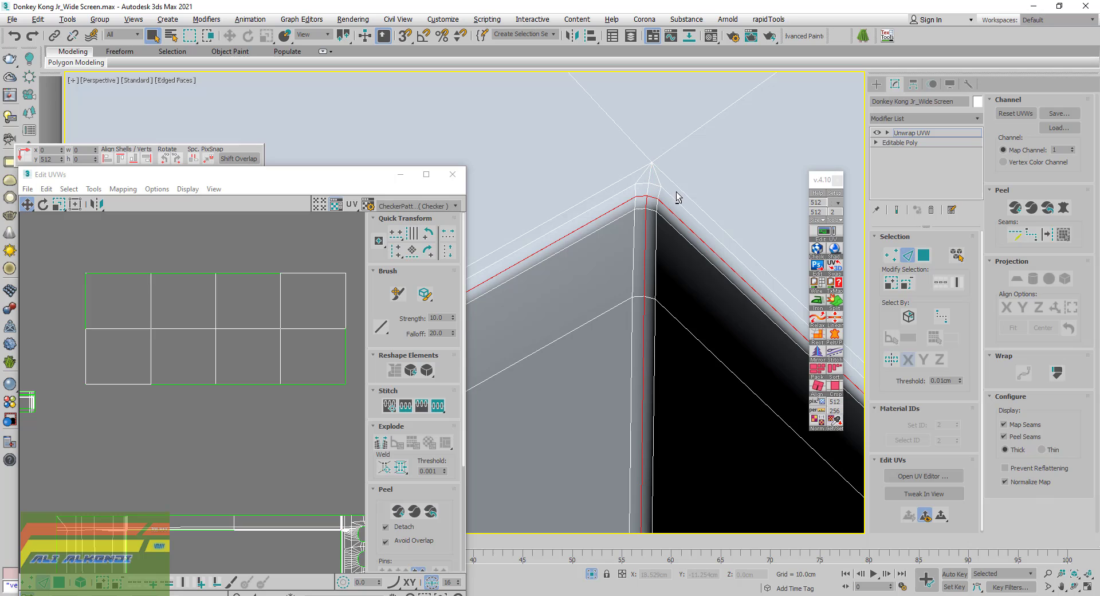
middle_drag(656, 167, 661, 156)
scroll(647, 306, up, 2)
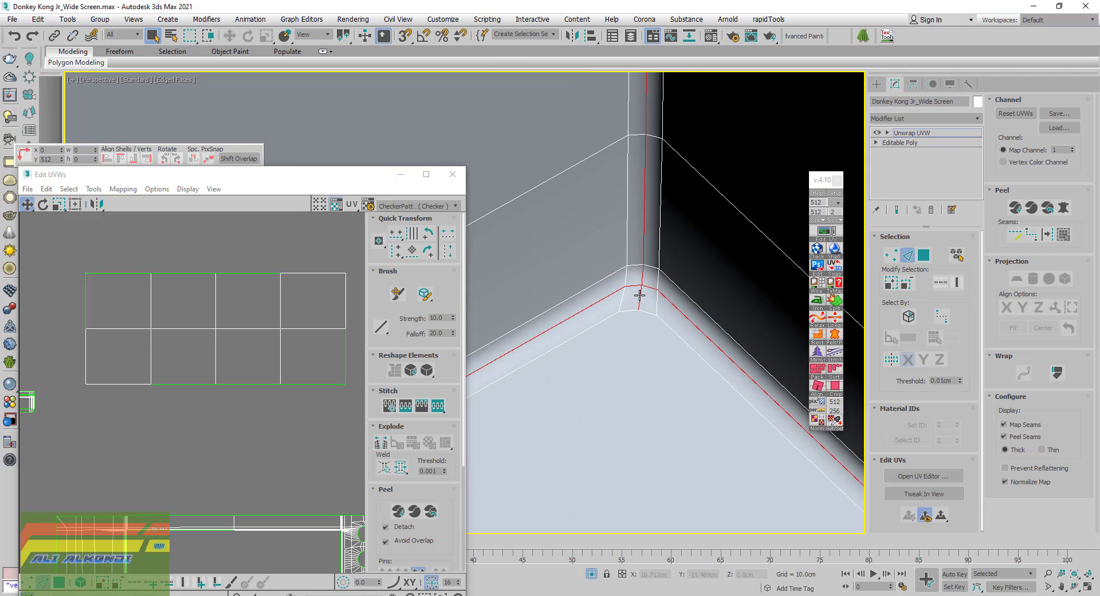
scroll(649, 304, down, 2)
scroll(636, 318, down, 2)
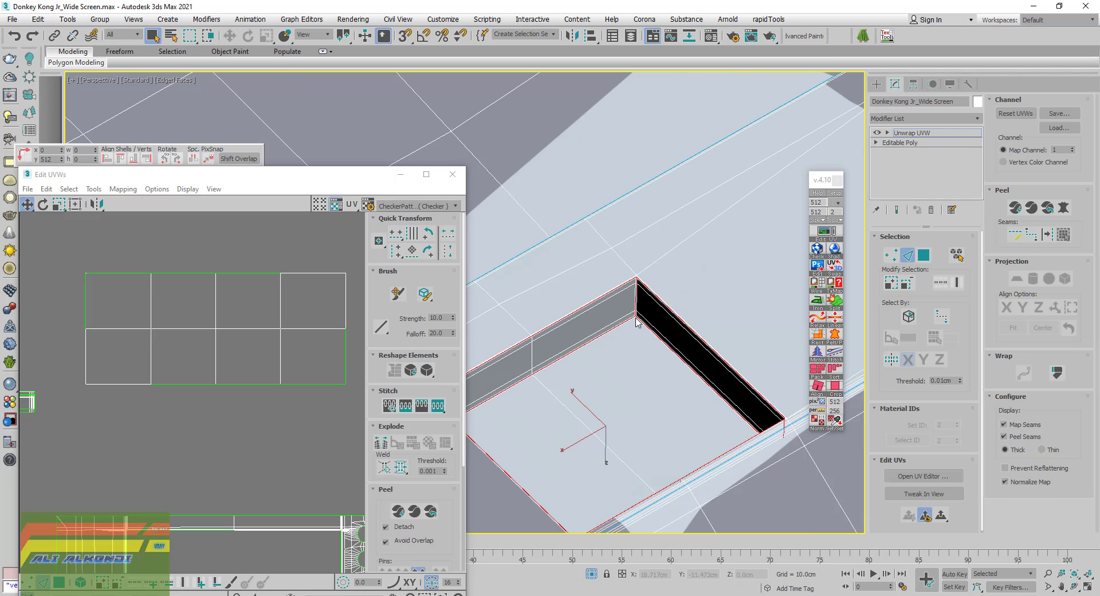
alt+middle_drag(664, 321, 553, 314)
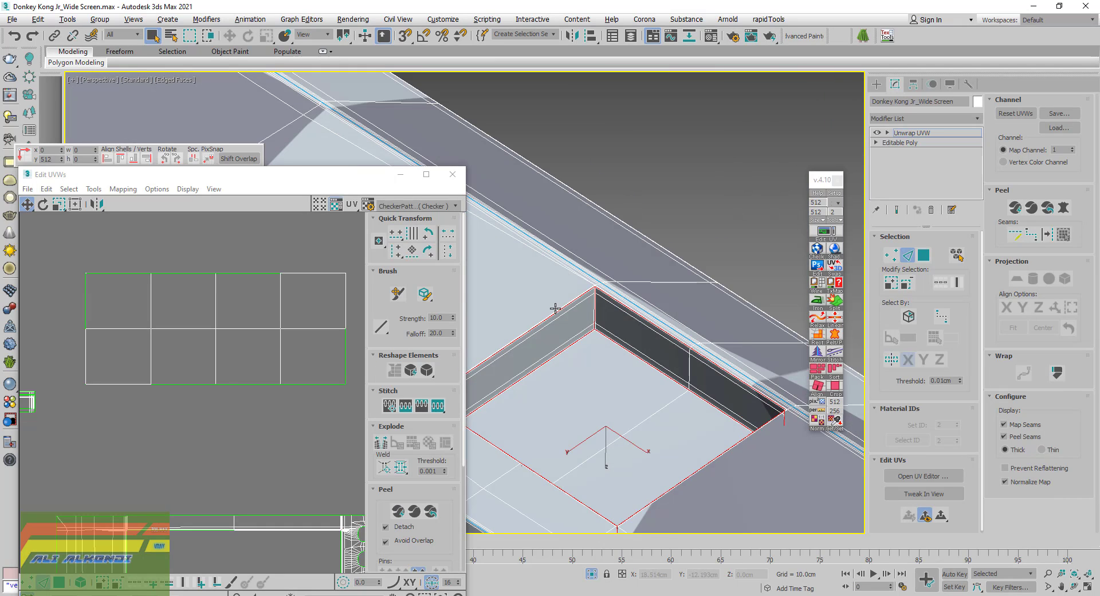
scroll(594, 292, up, 2)
scroll(591, 266, up, 2)
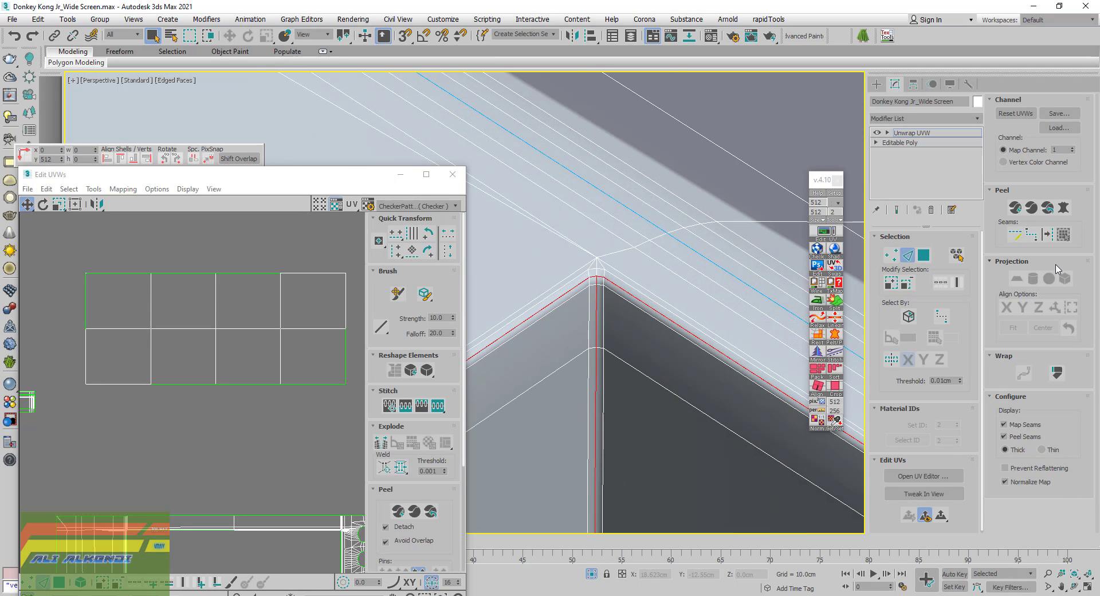
alt+middle_drag(685, 329, 662, 333)
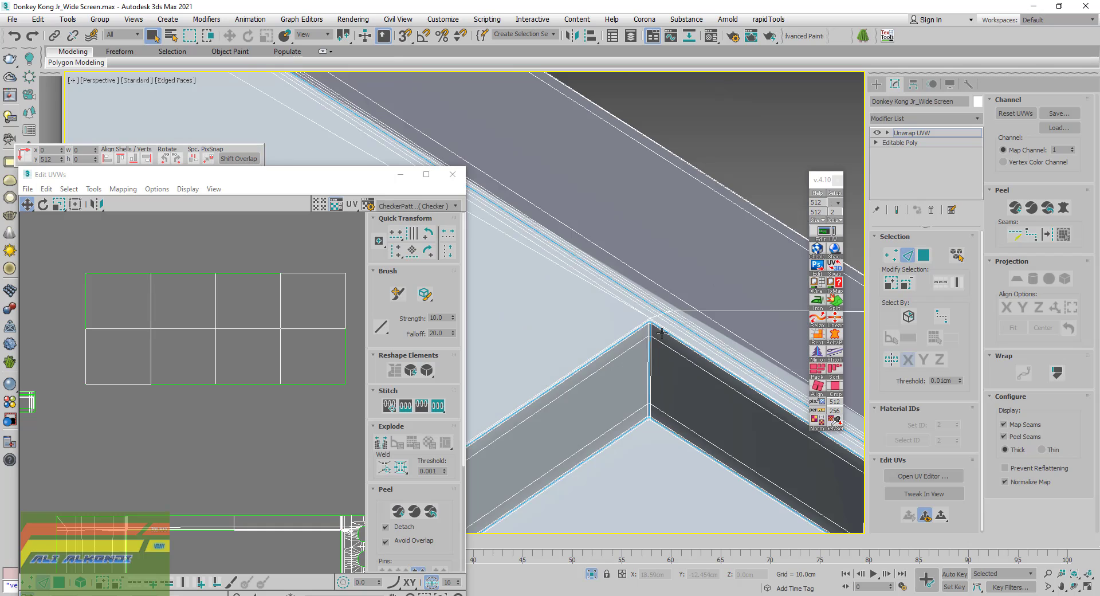
scroll(662, 332, down, 3)
In polygon mode, grow a single board-top face out to the surrounding seams
click(924, 255)
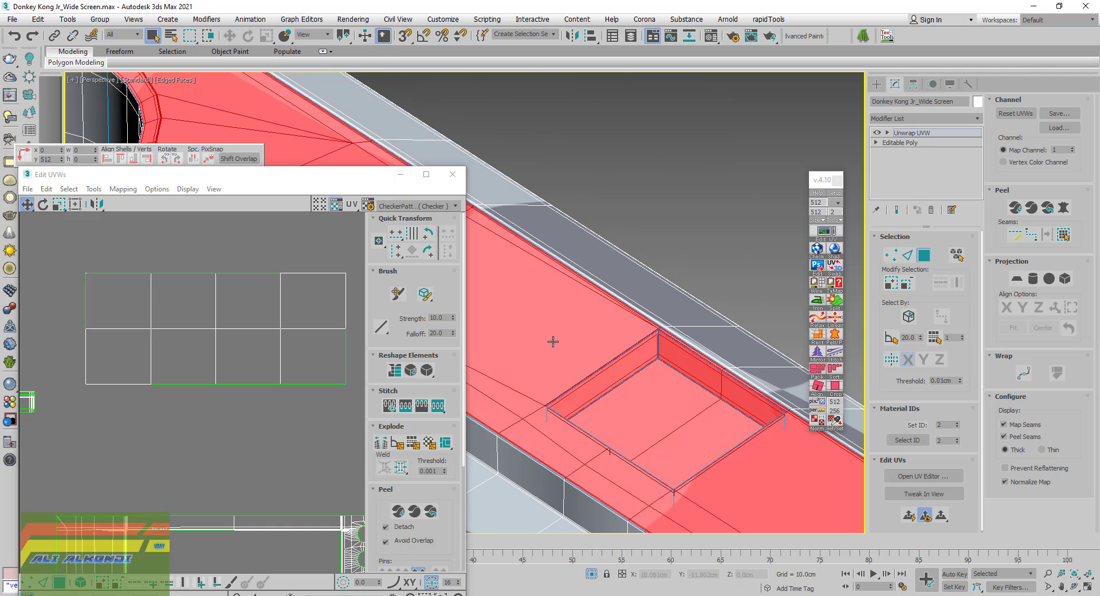
click(552, 336)
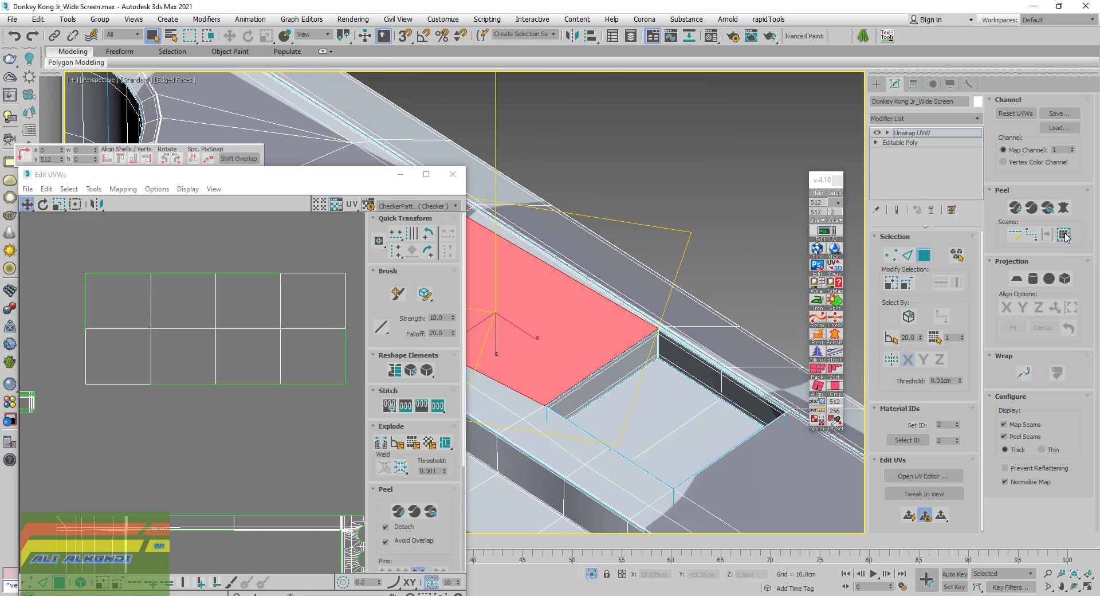
click(1063, 235)
scroll(723, 317, down, 3)
scroll(724, 317, down, 5)
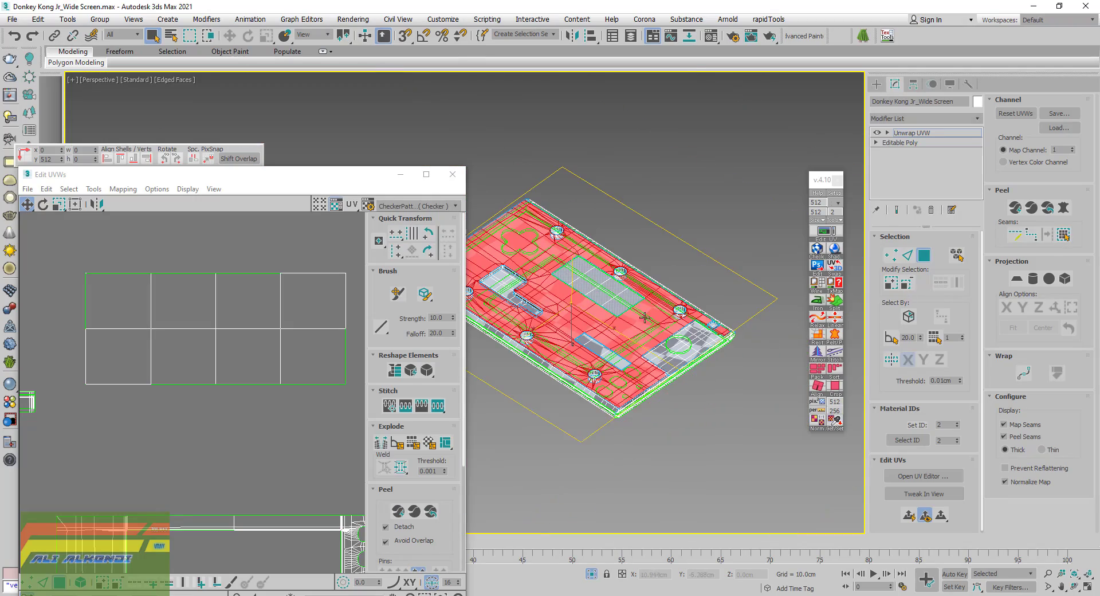
Orbit around the board to check the selected top surface, holes and recessed pocket
alt+middle_drag(624, 308, 621, 369)
scroll(641, 362, up, 5)
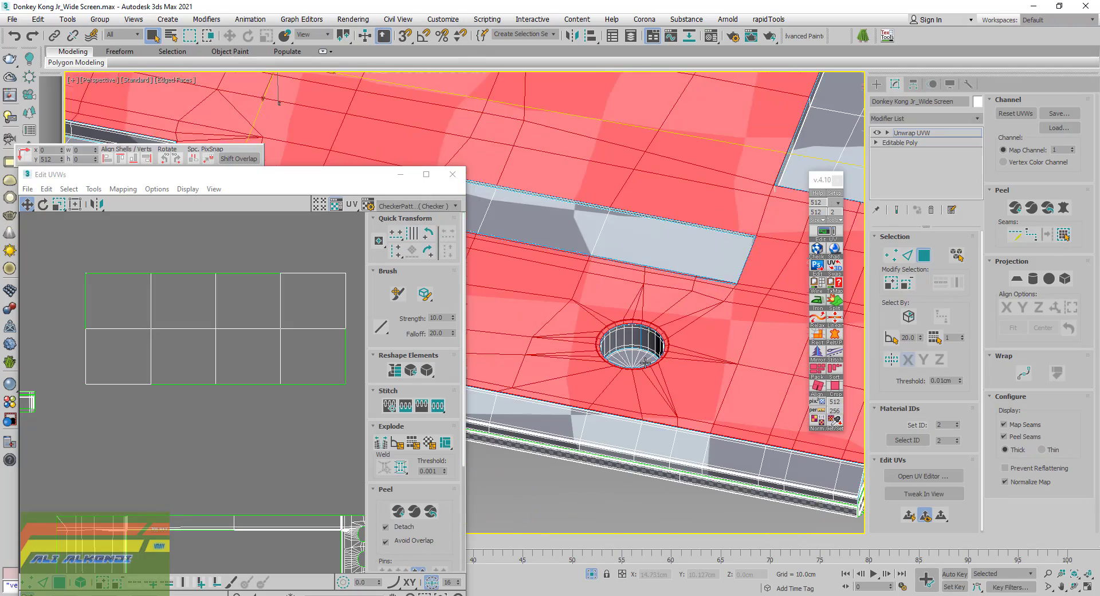
scroll(585, 337, down, 2)
scroll(584, 336, down, 2)
alt+middle_drag(585, 336, 710, 394)
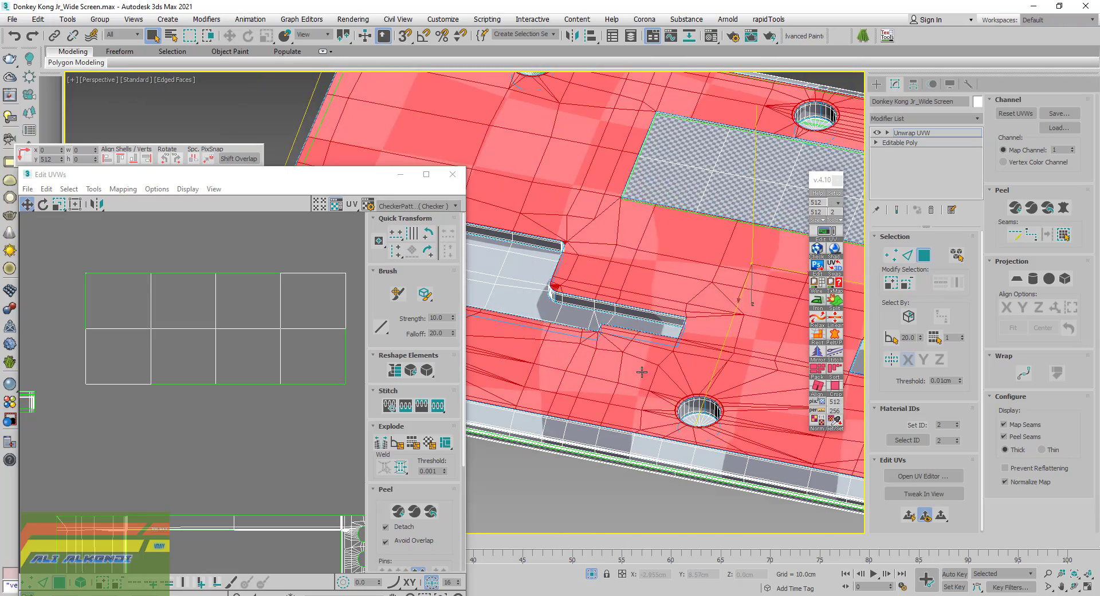
mouse_move(607, 252)
middle_down()
mouse_move(537, 205)
mouse_move(577, 161)
middle_up()
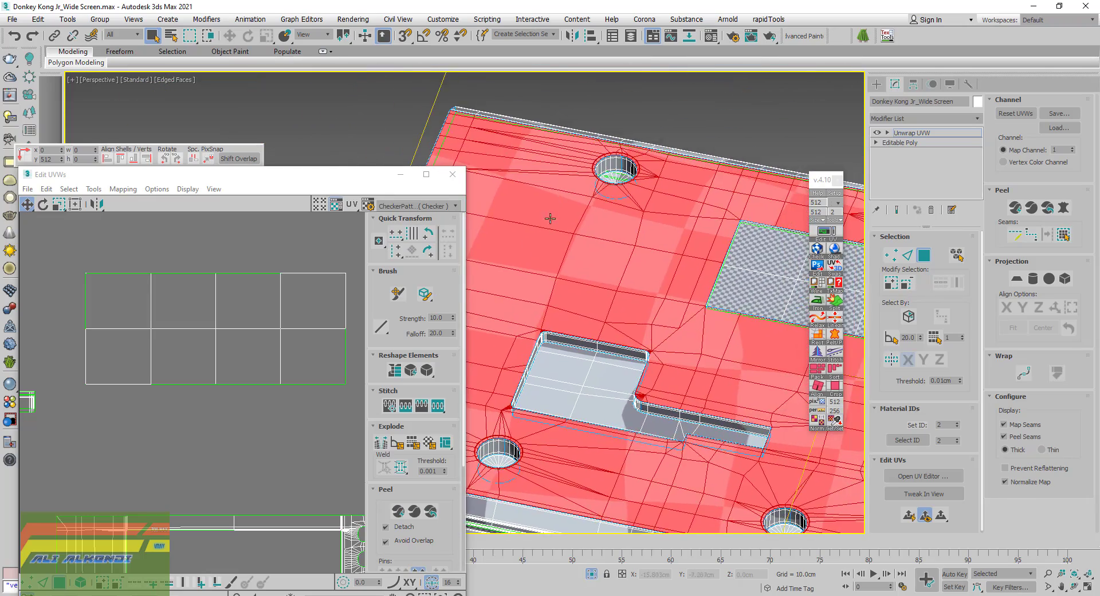
scroll(594, 314, down, 10)
alt+middle_drag(594, 314, 472, 279)
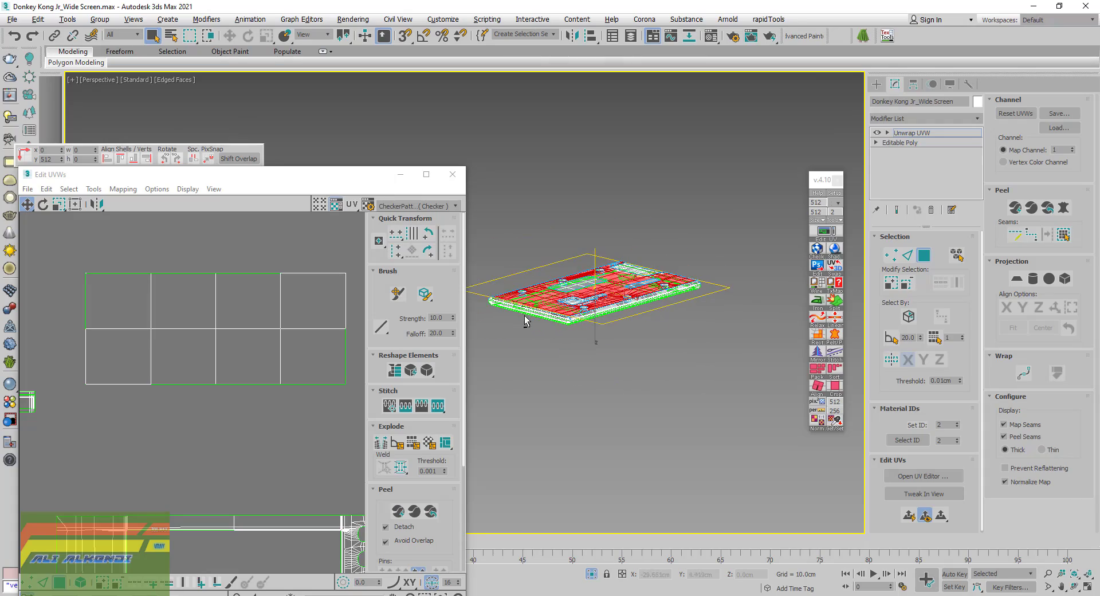
scroll(580, 317, up, 8)
scroll(580, 320, down, 5)
mouse_move(700, 314)
alt+middle_down()
mouse_move(739, 367)
mouse_move(762, 373)
alt+middle_up()
scroll(745, 372, up, 3)
scroll(753, 379, up, 4)
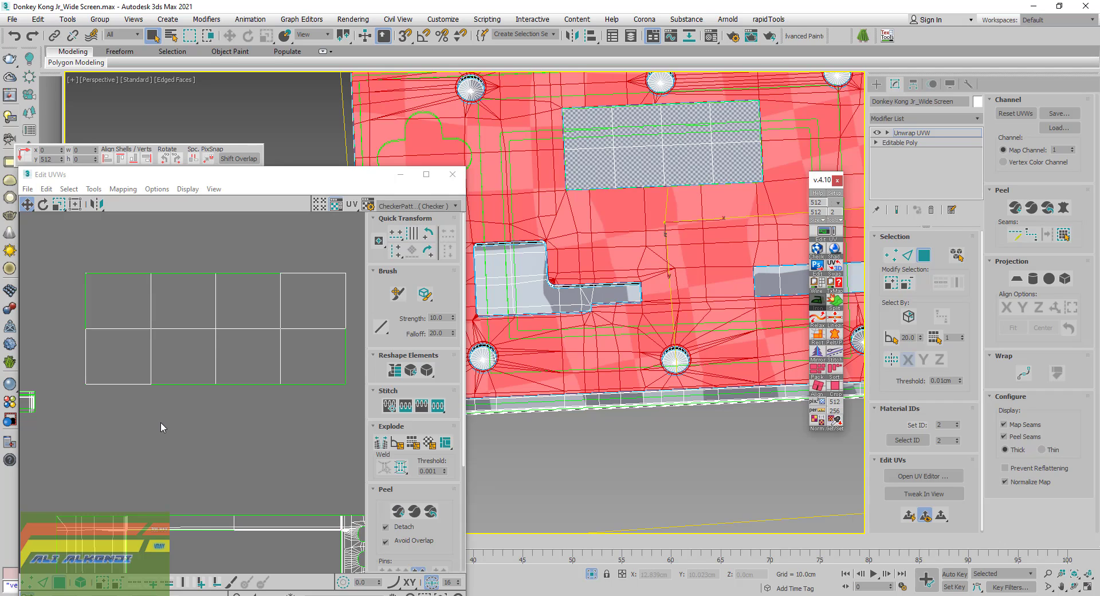
Rotate the board top's red UV shell by about -88.83° so it lies horizontally
scroll(176, 417, down, 2)
scroll(177, 417, up, 4)
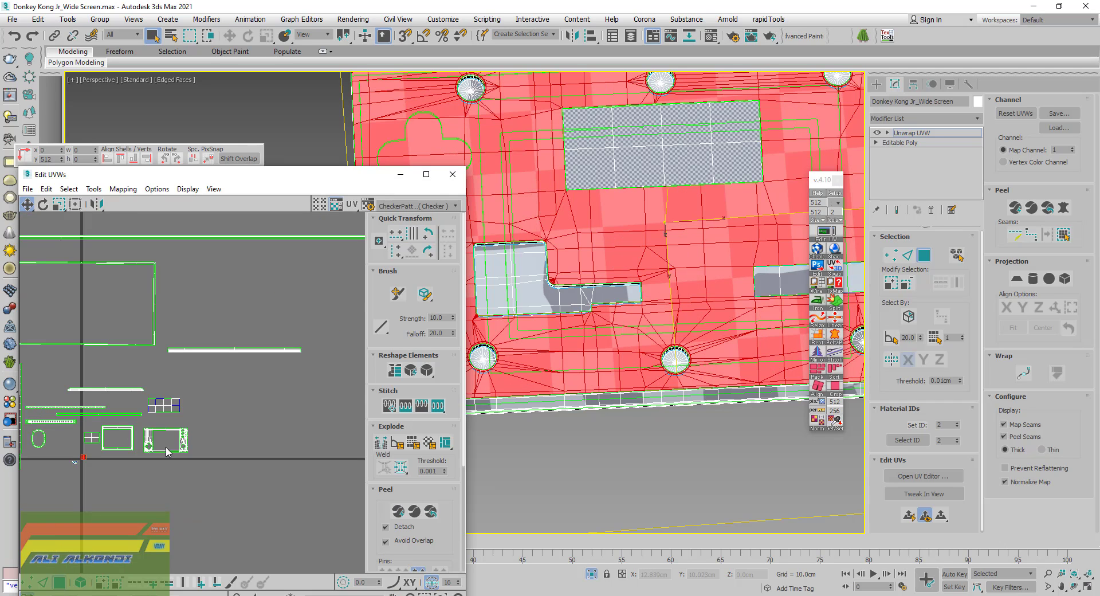
scroll(166, 446, up, 2)
scroll(229, 435, up, 2)
scroll(230, 435, down, 6)
scroll(235, 406, up, 3)
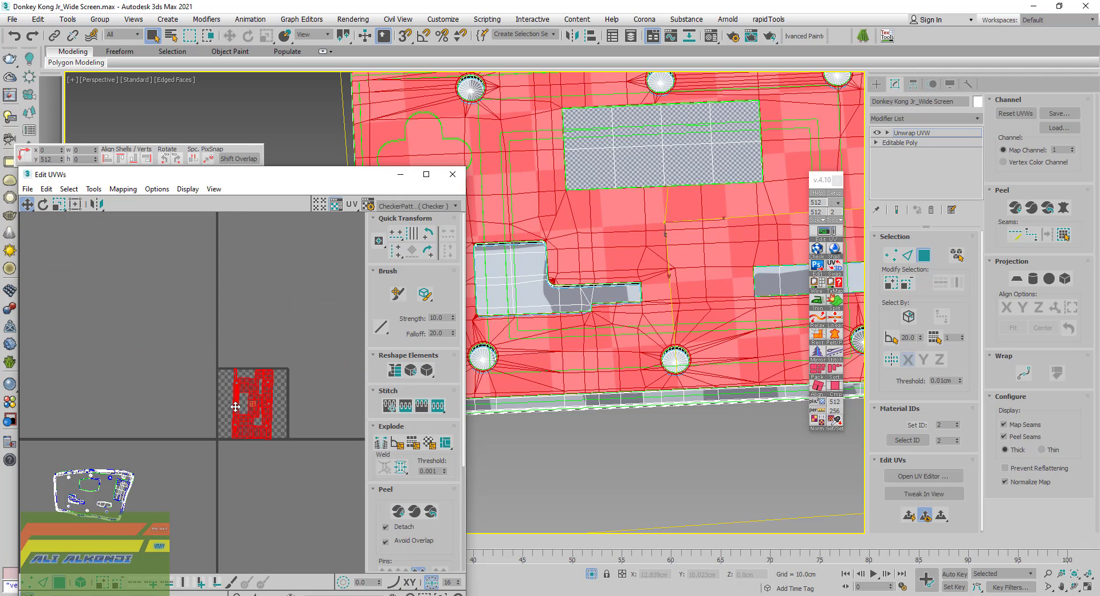
scroll(235, 406, up, 2)
scroll(221, 409, up, 1)
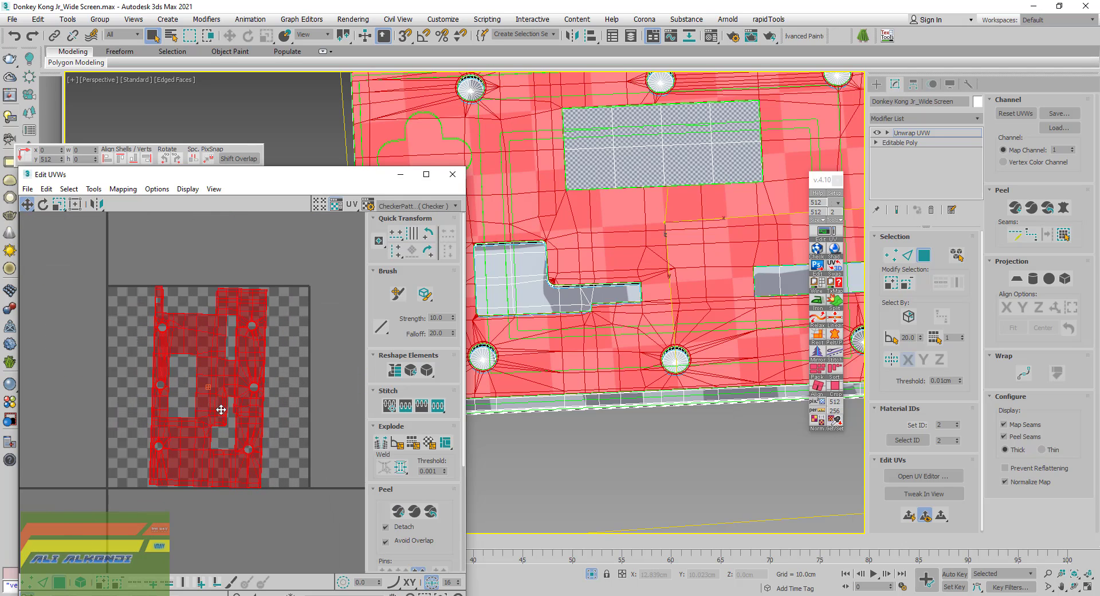
click(43, 204)
drag(240, 466, 120, 419)
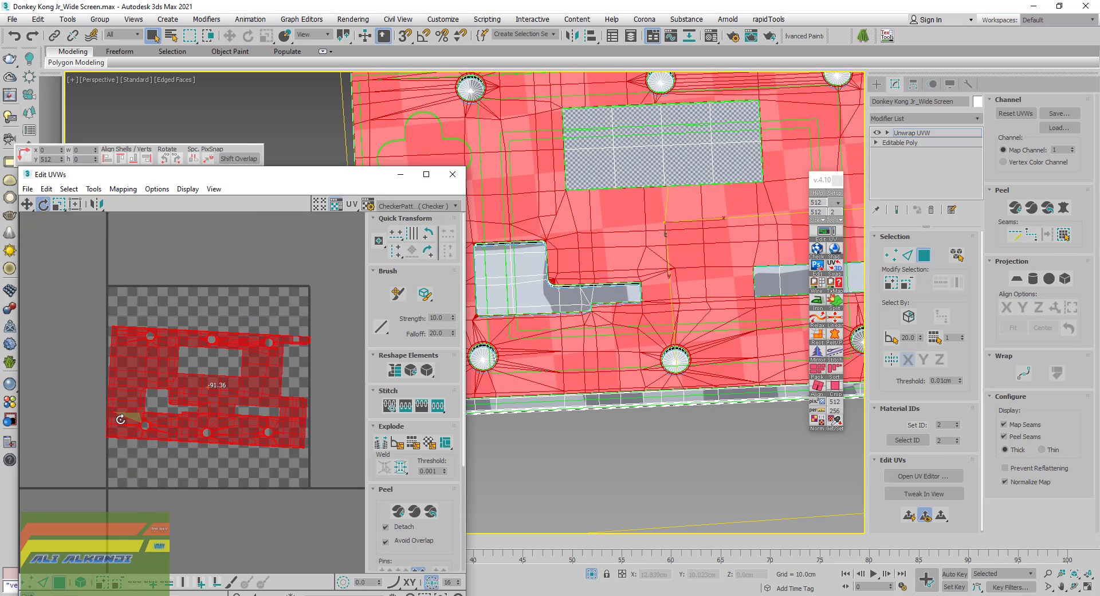
drag(121, 419, 121, 423)
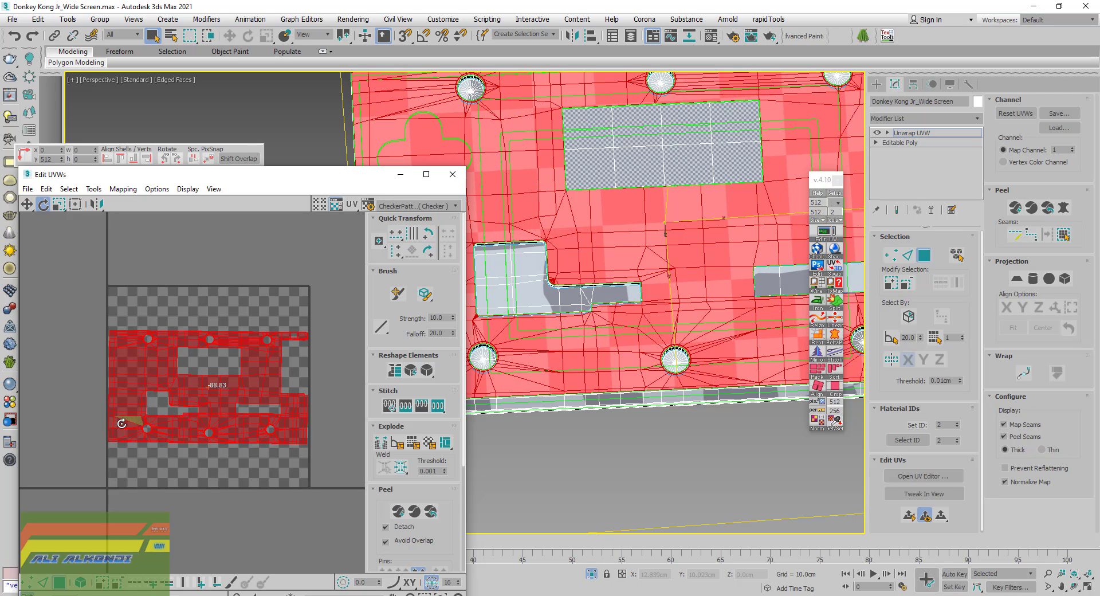
drag(122, 423, 120, 422)
Relax the board top's shell by polygon angles at 100 iterations until it settles
click(93, 189)
click(108, 381)
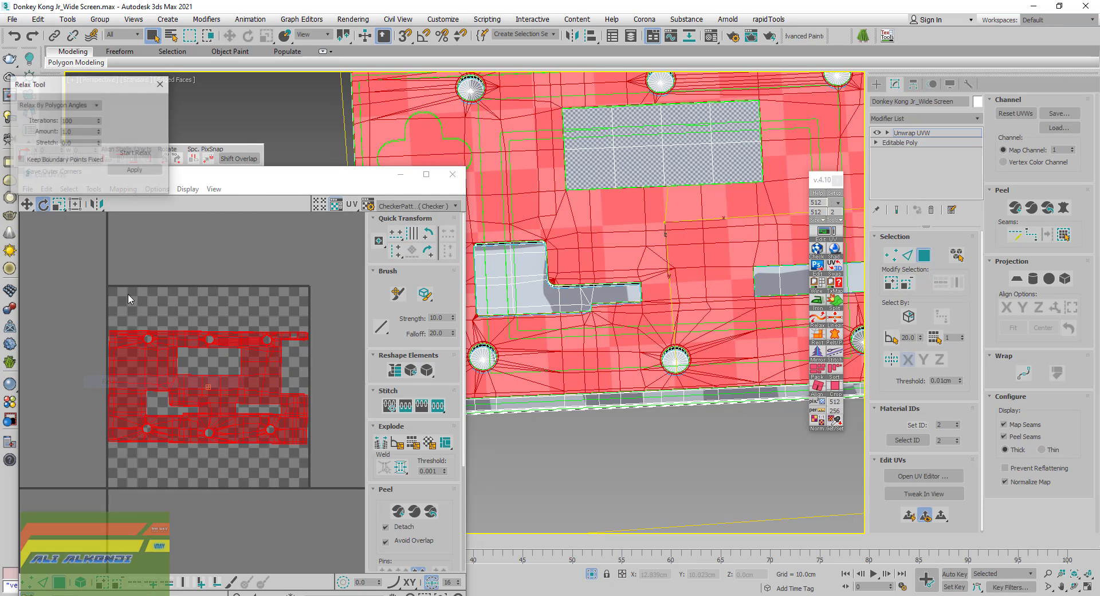
click(131, 159)
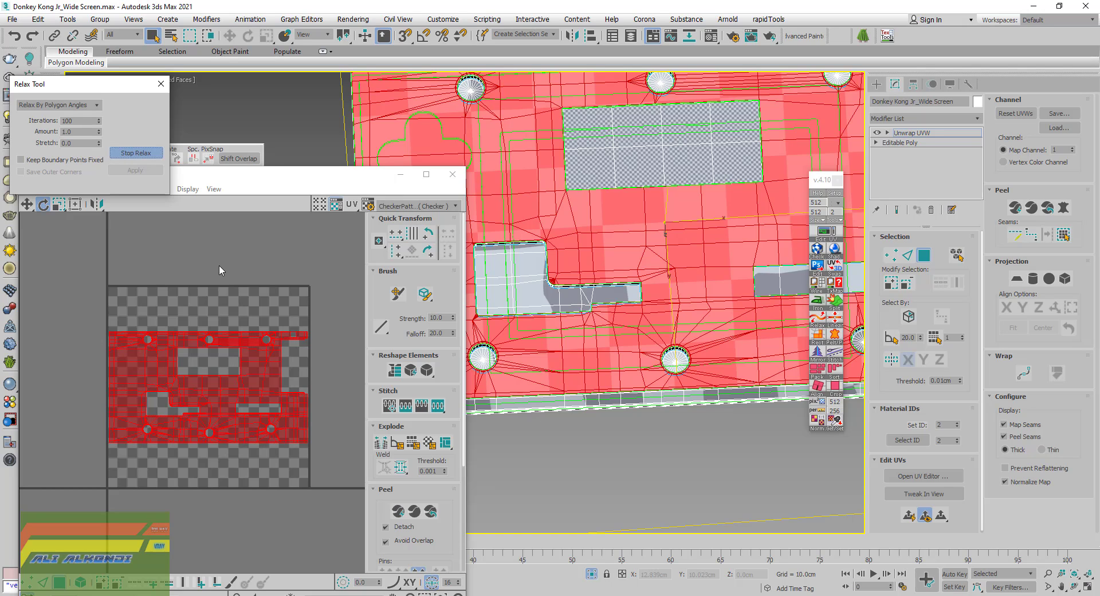
scroll(198, 395, up, 2)
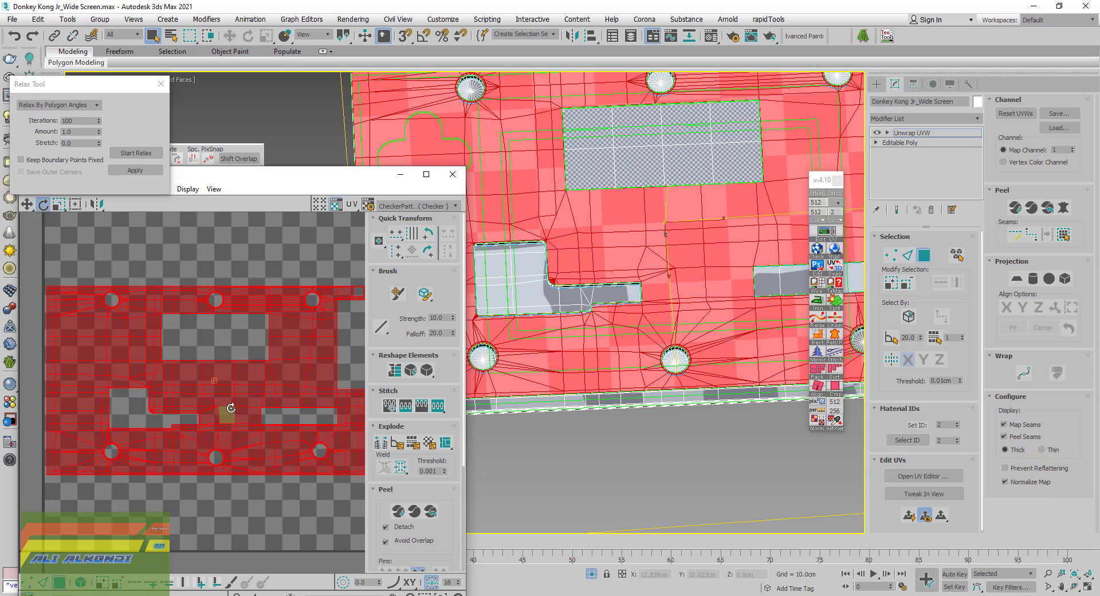
middle_drag(191, 422, 211, 422)
key(e)
scroll(212, 422, down, 1)
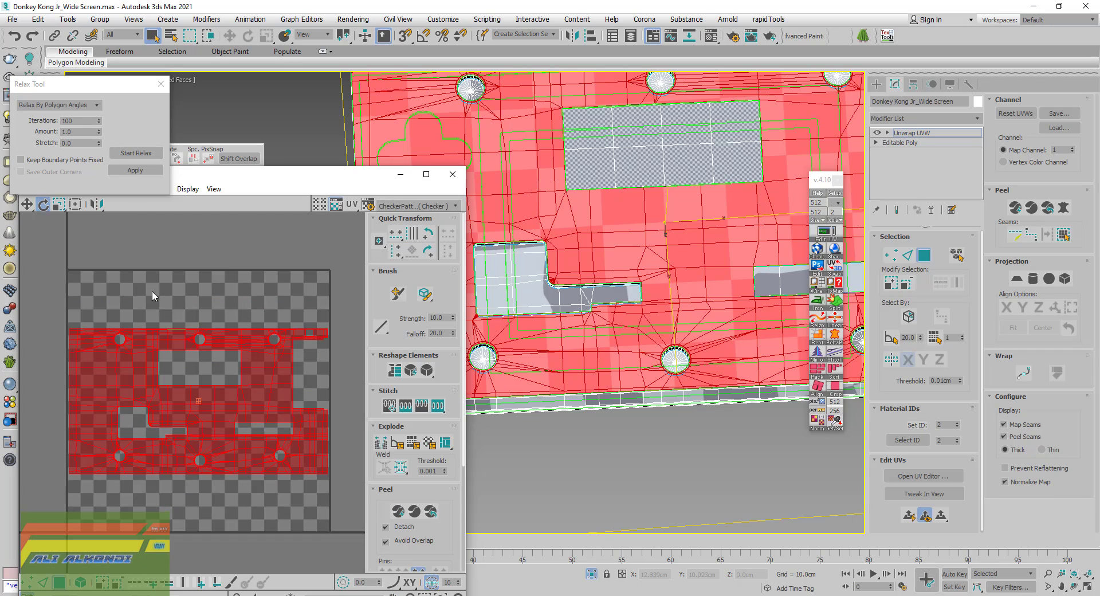
click(126, 153)
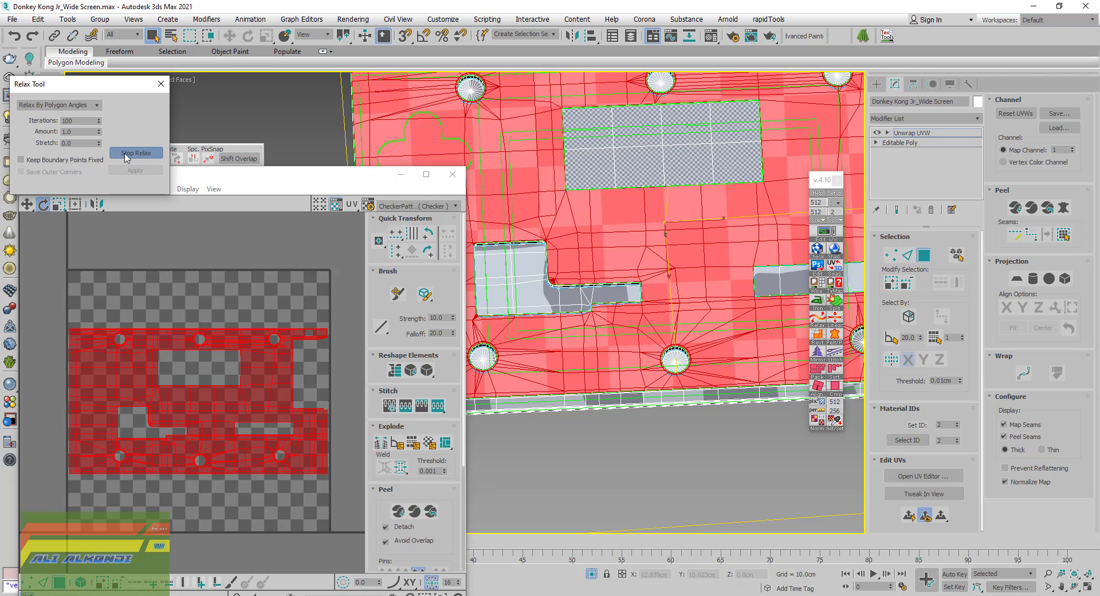
click(126, 155)
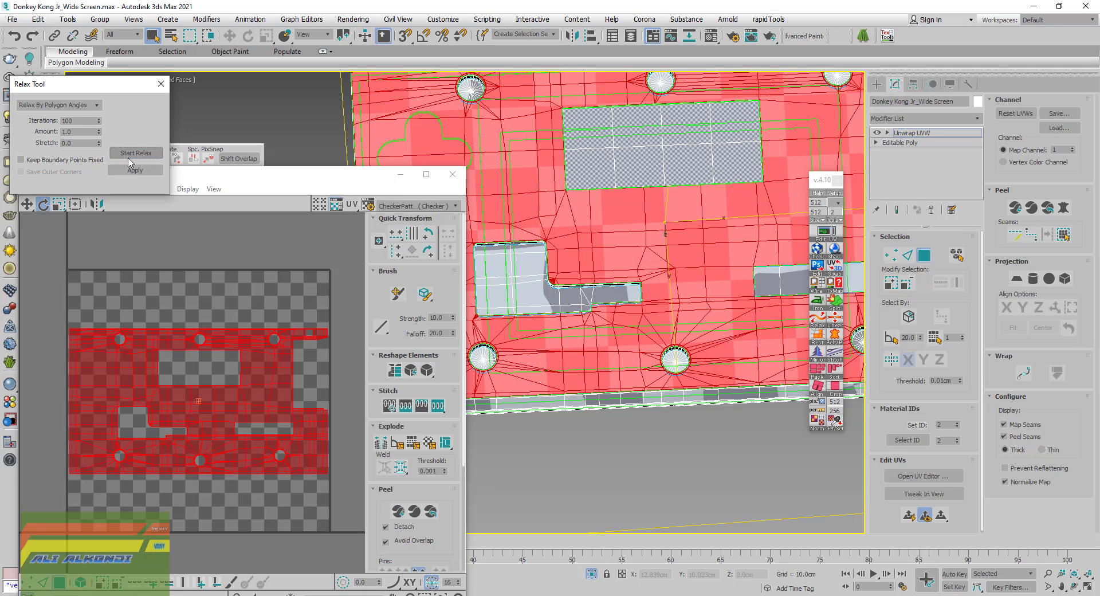
Inspect the relaxed shell in the UV view and close the Relax Tool
scroll(321, 332, up, 4)
scroll(320, 333, up, 3)
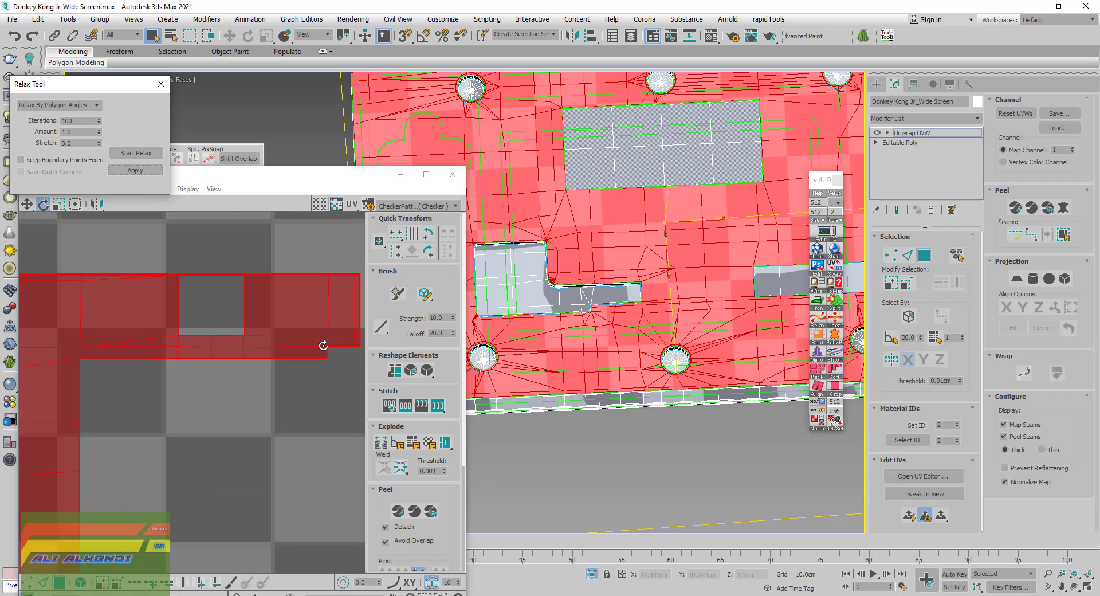
scroll(321, 341, down, 3)
middle_drag(35, 372, 161, 383)
scroll(161, 382, down, 4)
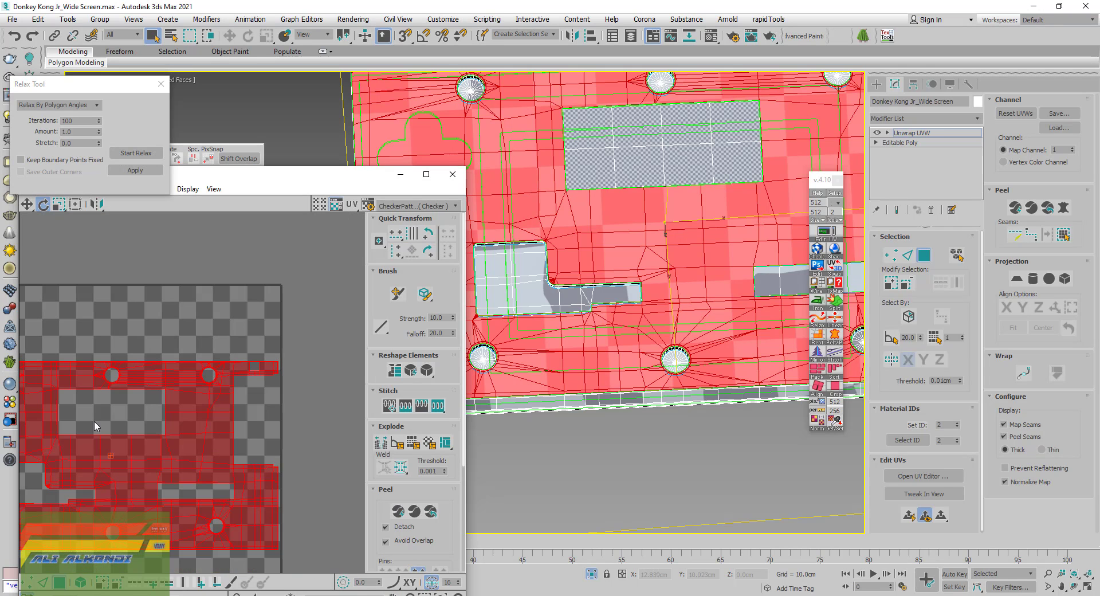
middle_drag(177, 419, 182, 394)
scroll(184, 396, up, 3)
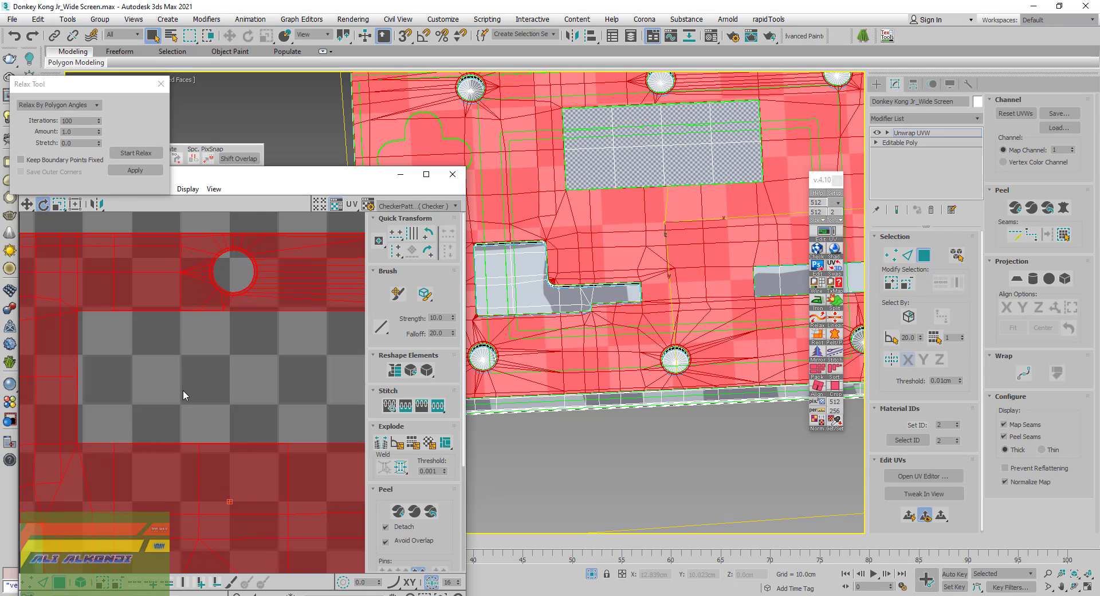
scroll(183, 393, down, 2)
scroll(183, 393, down, 1)
key(e)
scroll(86, 361, up, 2)
scroll(172, 393, down, 2)
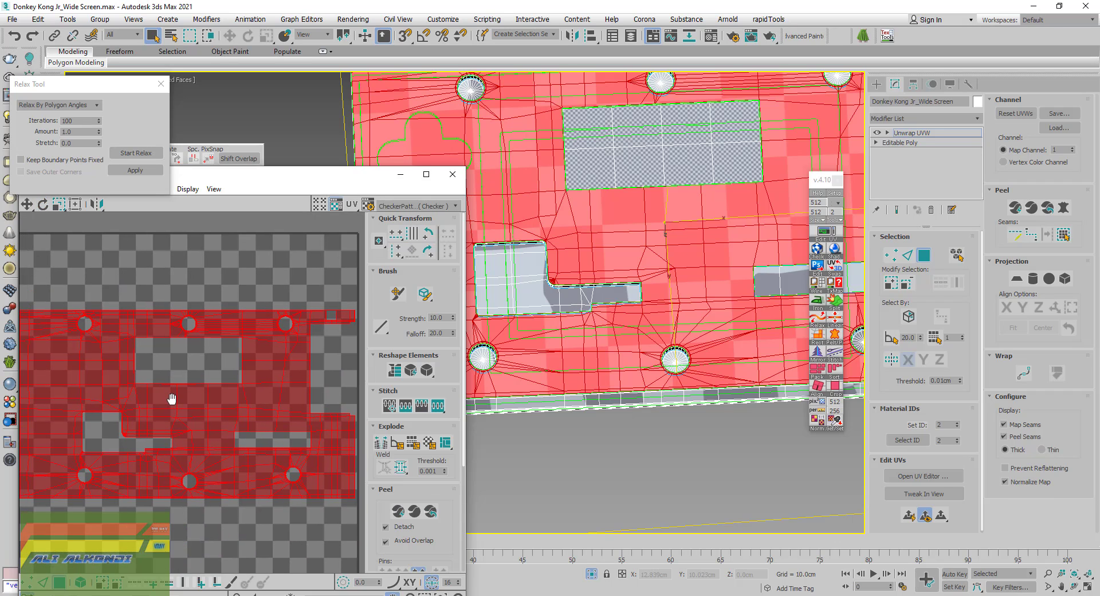
click(161, 84)
scroll(278, 378, down, 3)
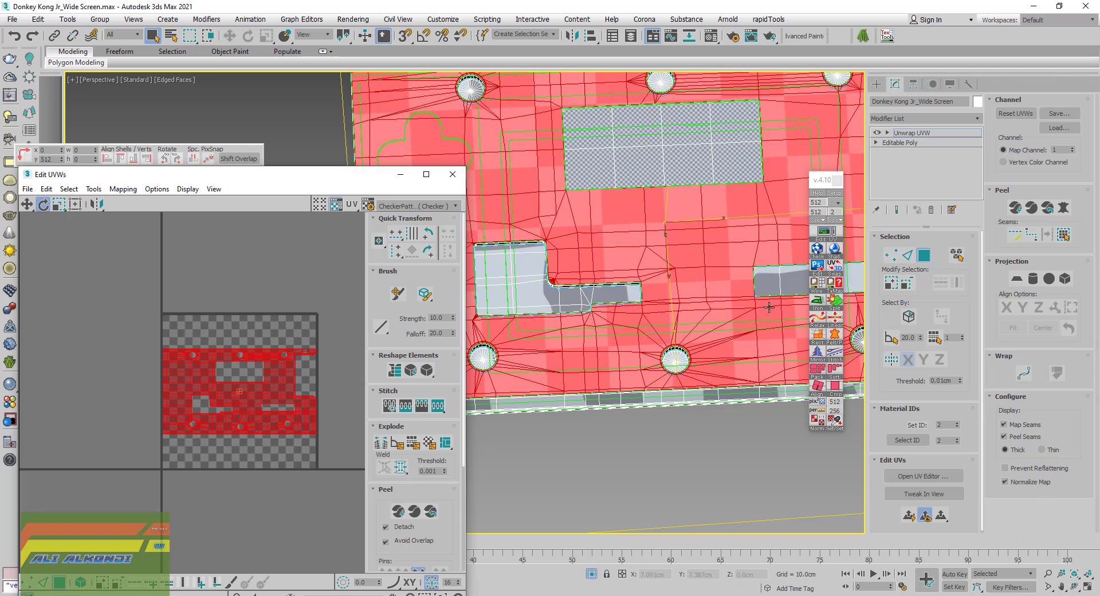
Scale the relaxed red UV shell up to check texel density, then back down
middle_drag(768, 307, 676, 414)
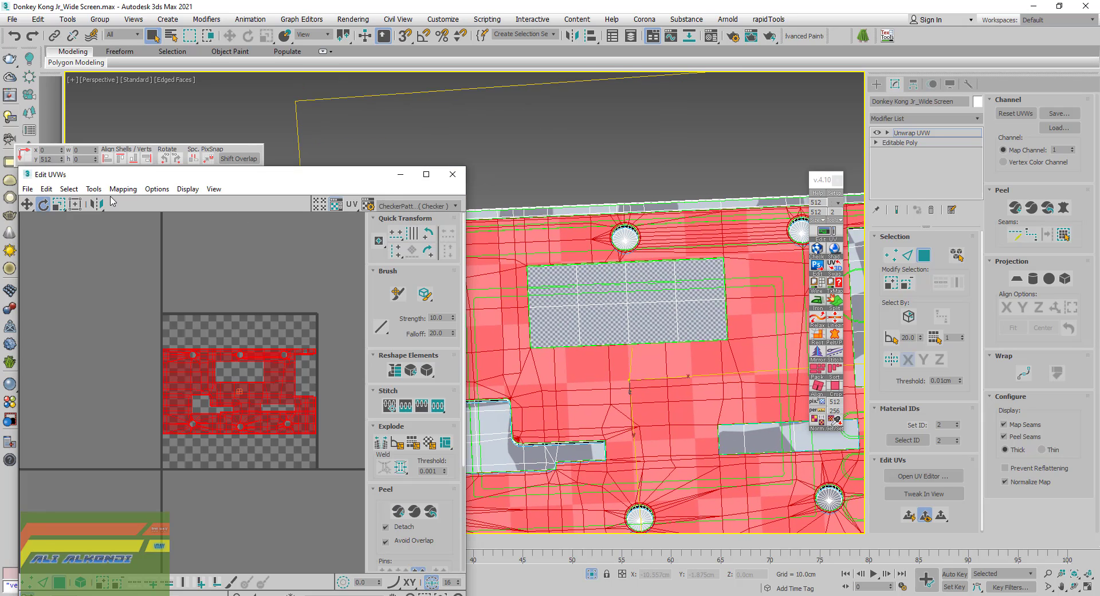
click(59, 204)
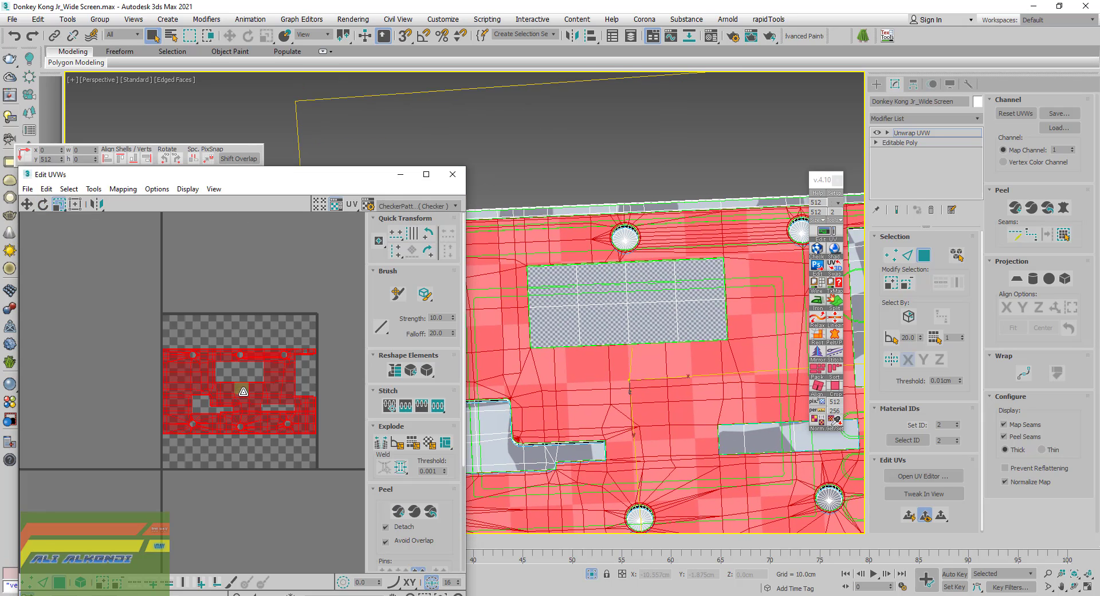
mouse_move(242, 413)
mouse_down()
mouse_move(250, 425)
mouse_move(251, 364)
mouse_up()
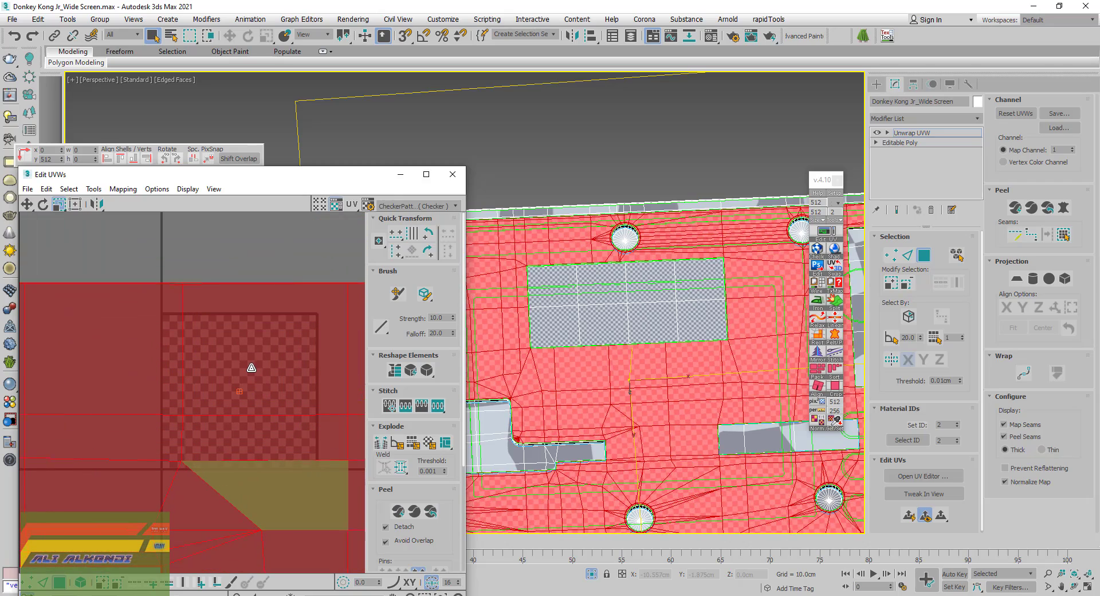
drag(251, 365, 259, 390)
scroll(259, 390, down, 3)
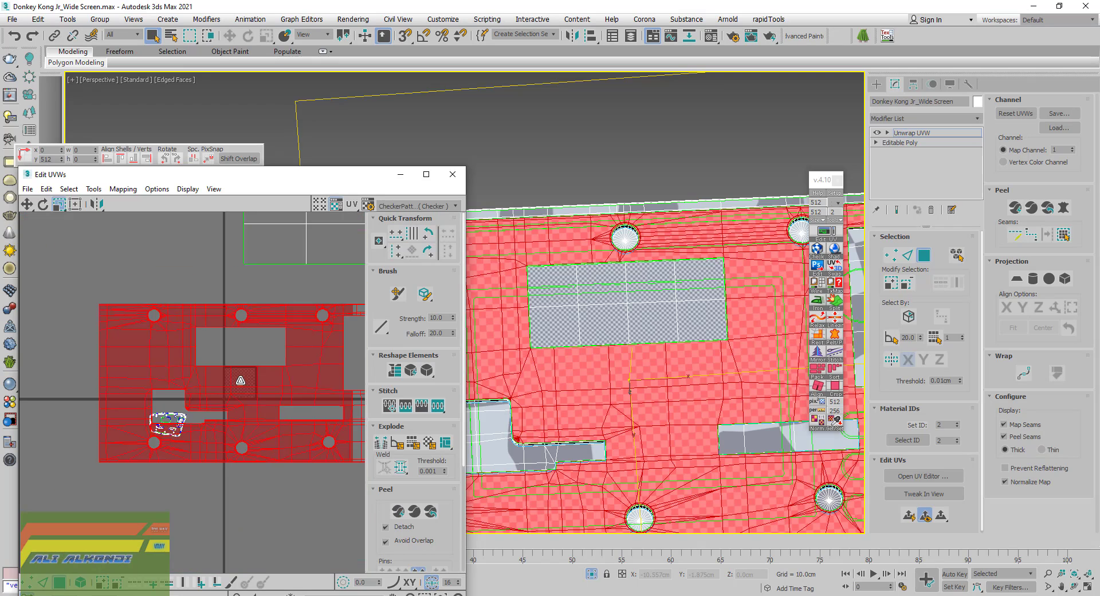
scroll(259, 390, down, 3)
Move the red shell to the upper right of the UV layout
click(27, 204)
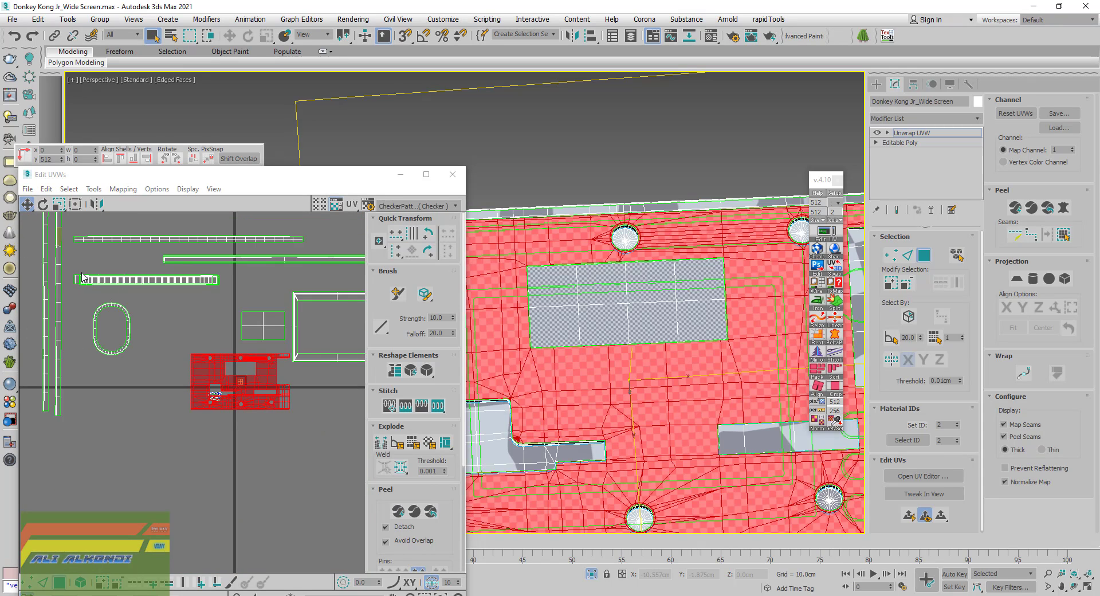
scroll(115, 359, down, 2)
mouse_move(193, 378)
mouse_down()
mouse_move(309, 249)
mouse_move(335, 244)
mouse_up()
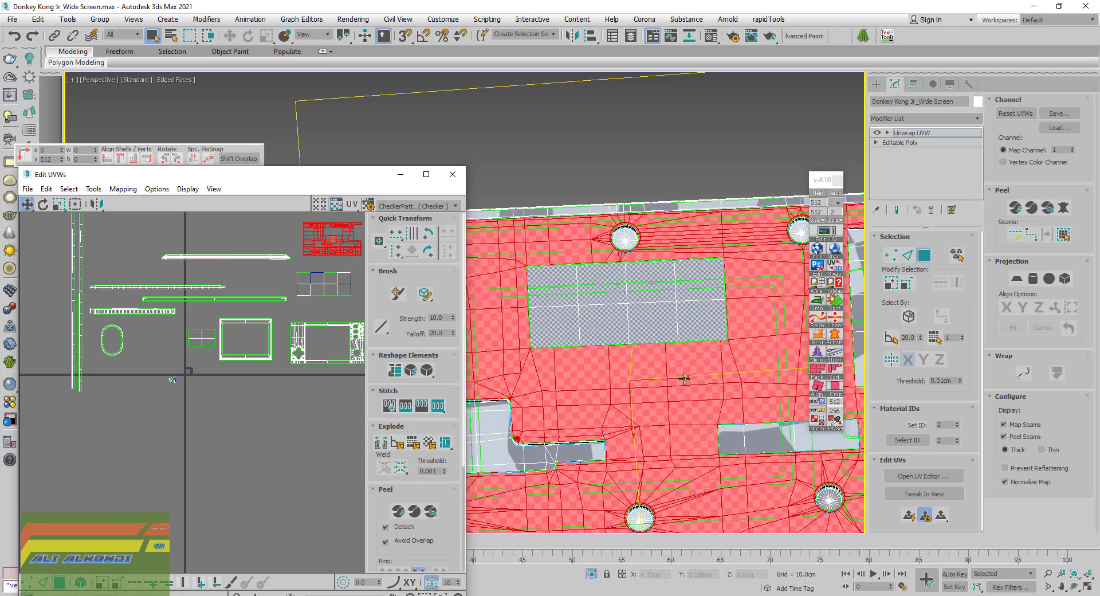
scroll(683, 379, down, 5)
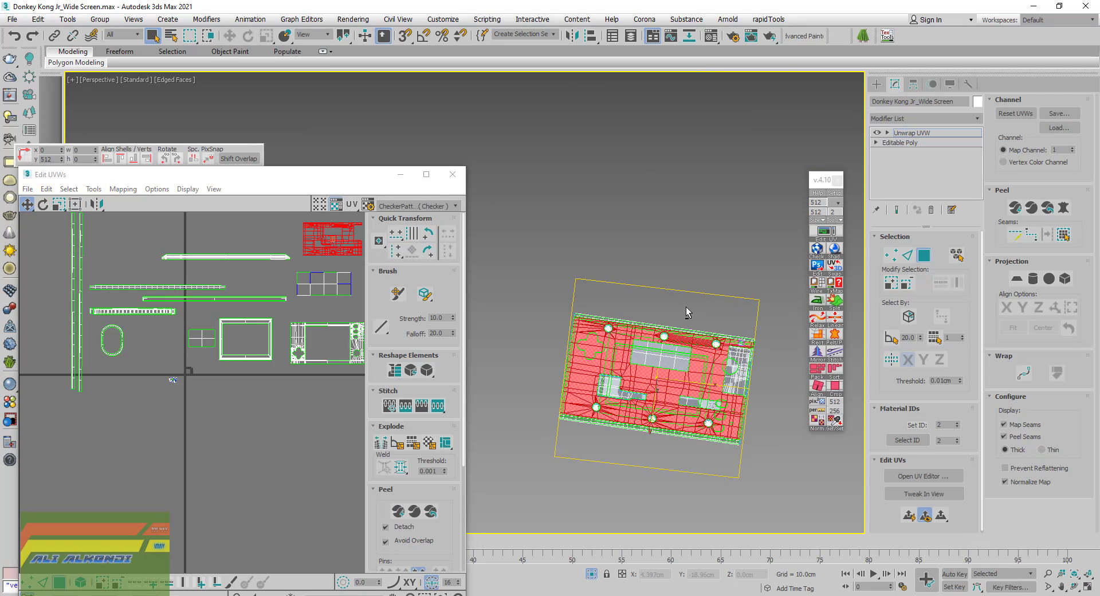
Select the whole grey rectangular panel and project fresh UVs onto it
scroll(713, 391, up, 5)
scroll(705, 389, up, 3)
scroll(705, 389, down, 1)
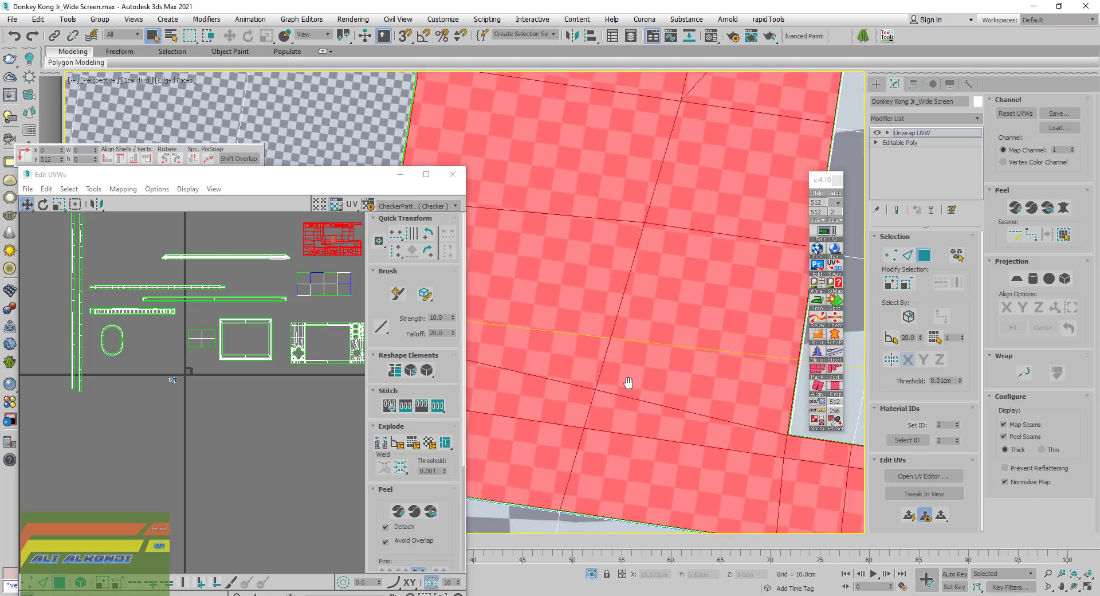
scroll(627, 386, down, 2)
scroll(630, 395, down, 3)
scroll(636, 413, up, 4)
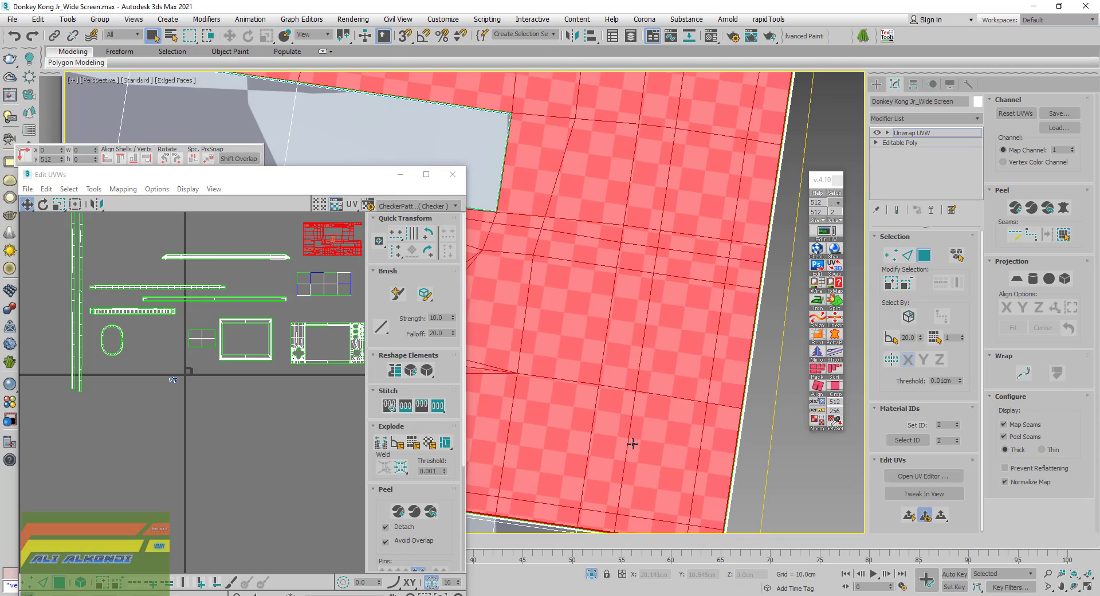
scroll(632, 444, down, 2)
scroll(729, 273, down, 1)
scroll(663, 213, down, 1)
scroll(717, 478, down, 2)
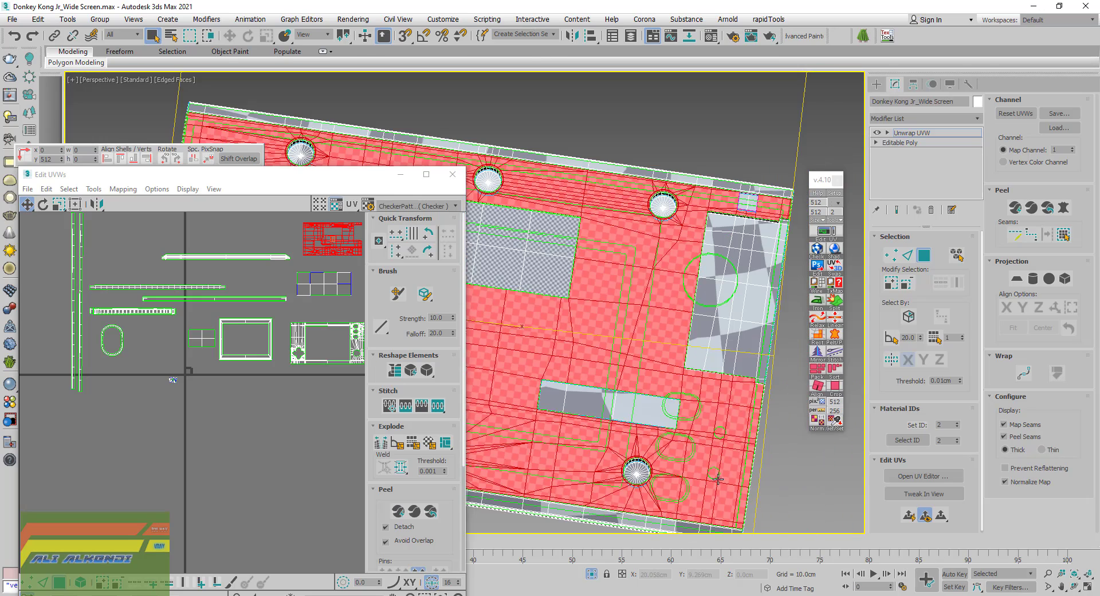
middle_drag(614, 318, 614, 358)
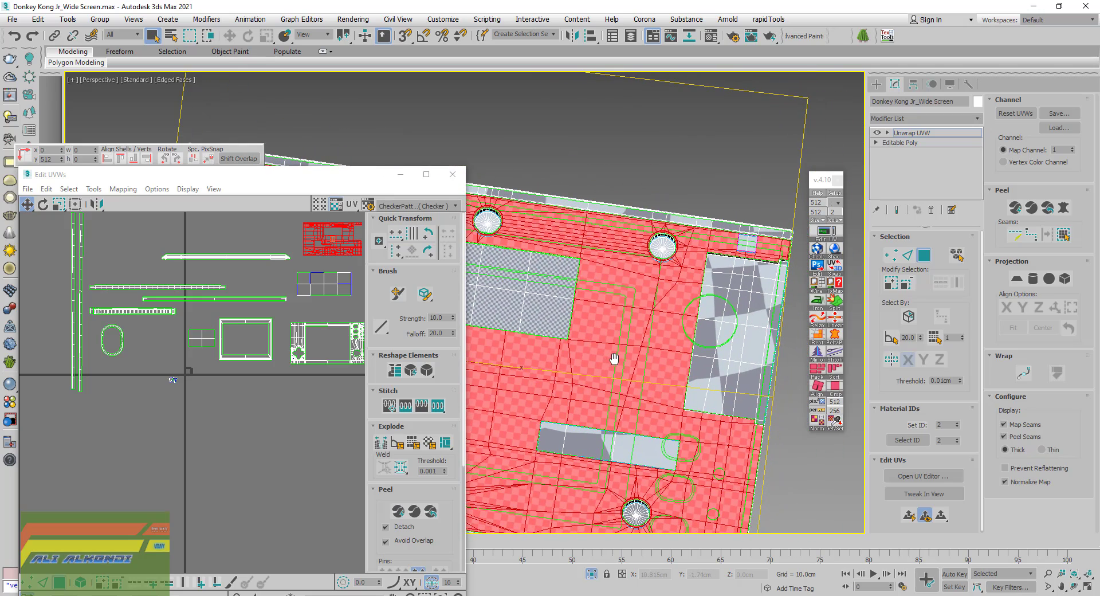
scroll(601, 378, up, 1)
scroll(587, 401, up, 1)
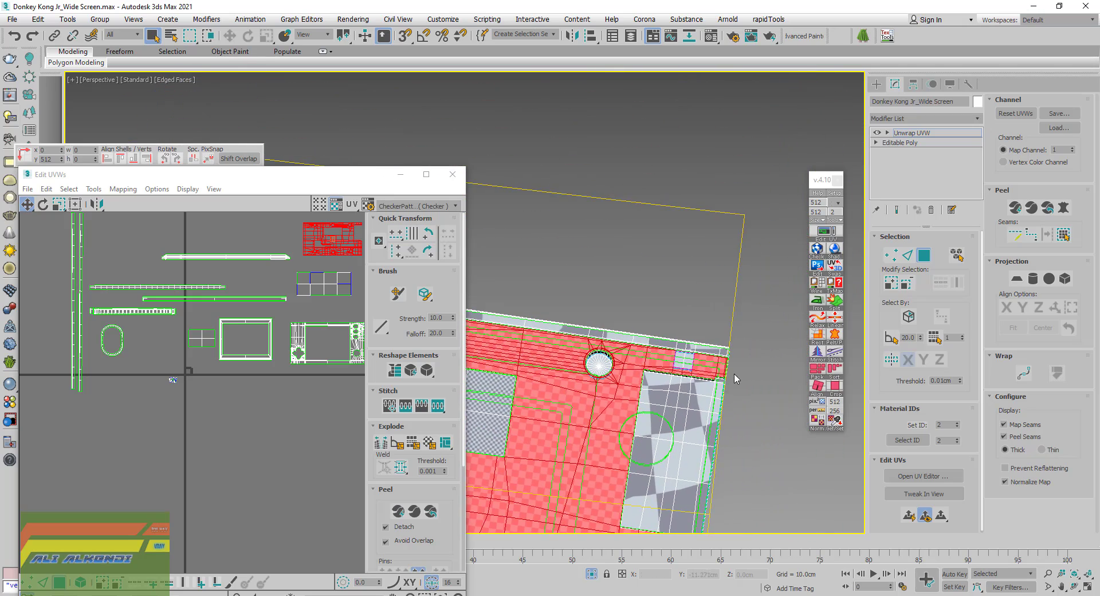
scroll(717, 381, up, 1)
scroll(700, 380, up, 1)
click(701, 380)
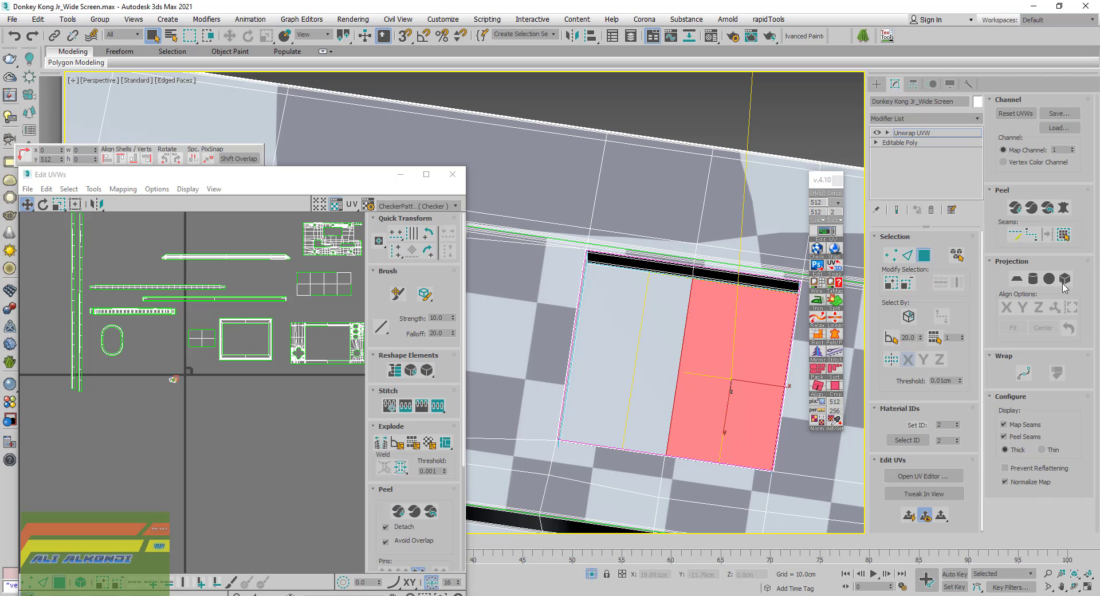
click(1064, 235)
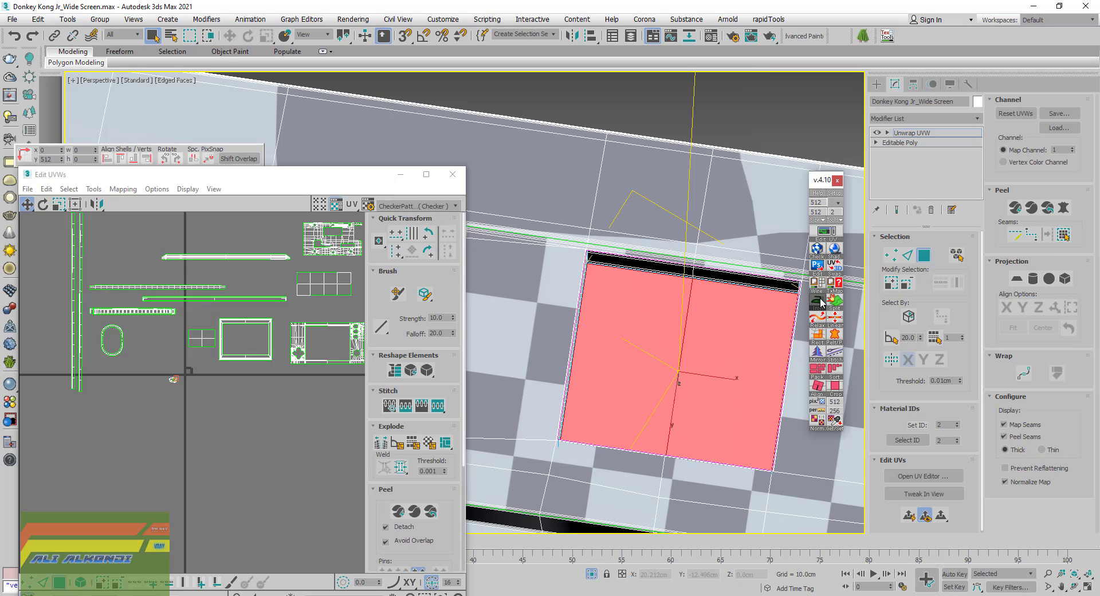
click(817, 250)
Select the entire panel shell in the UV editor and rotate it straight
scroll(192, 381, up, 3)
scroll(198, 383, up, 3)
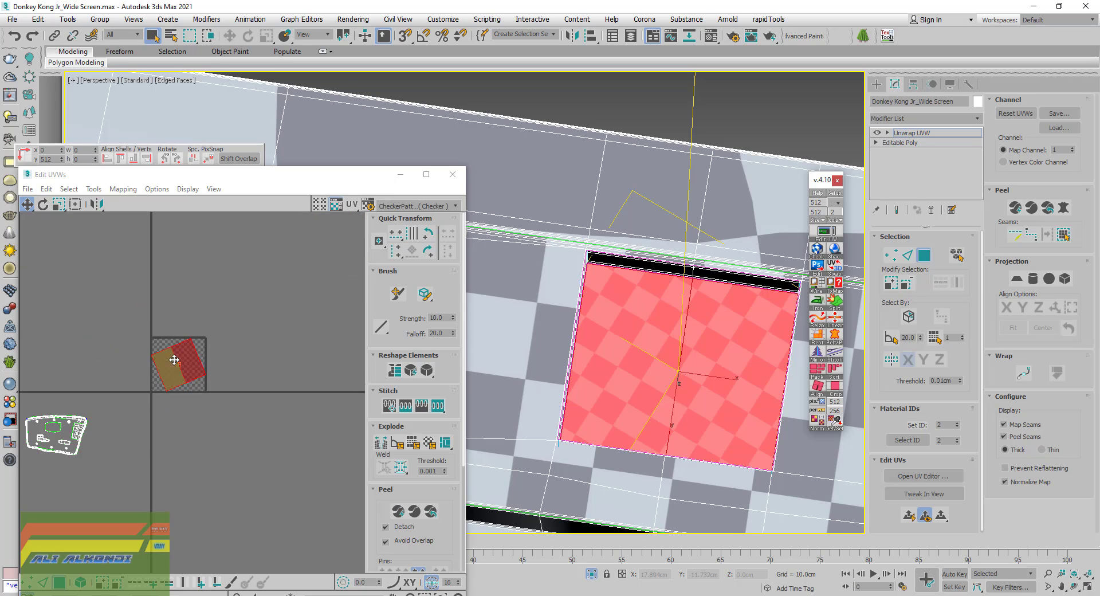
scroll(196, 385, up, 3)
scroll(196, 386, up, 3)
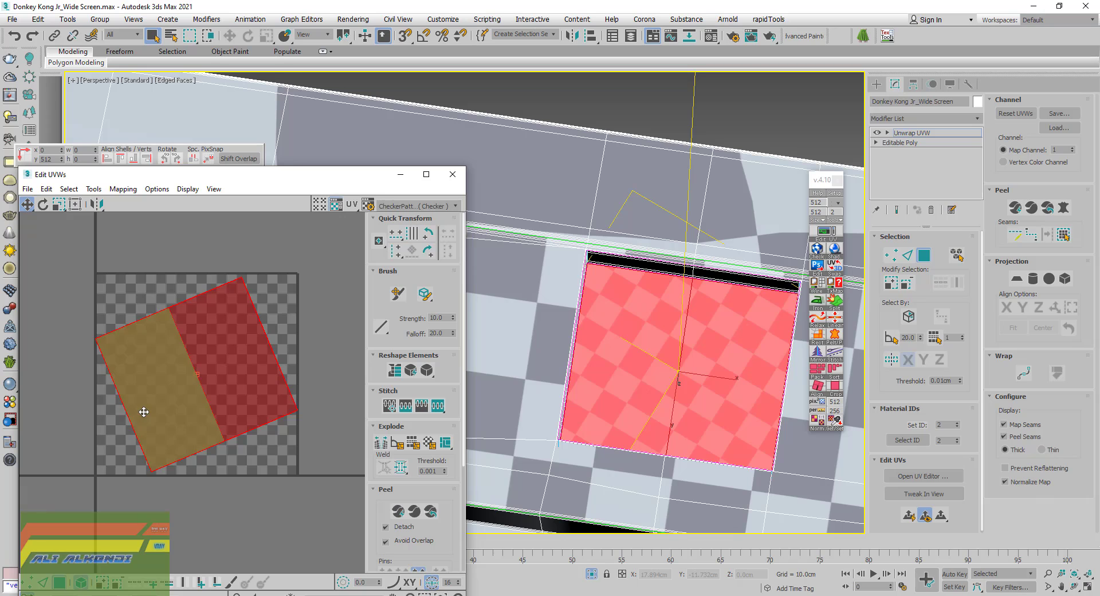
click(130, 483)
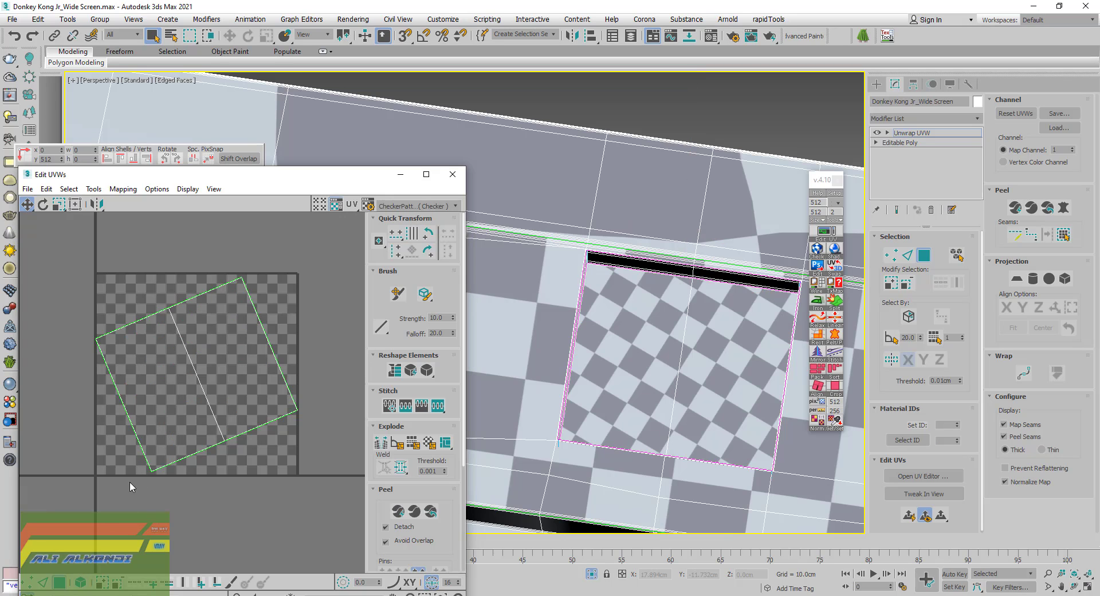
drag(153, 407, 154, 405)
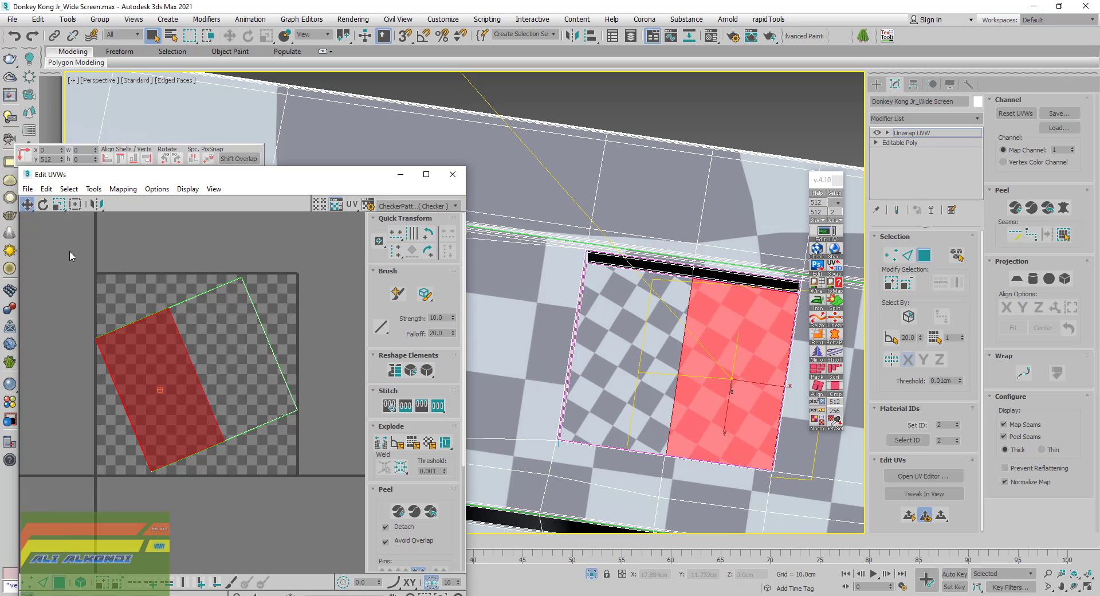
drag(64, 243, 332, 517)
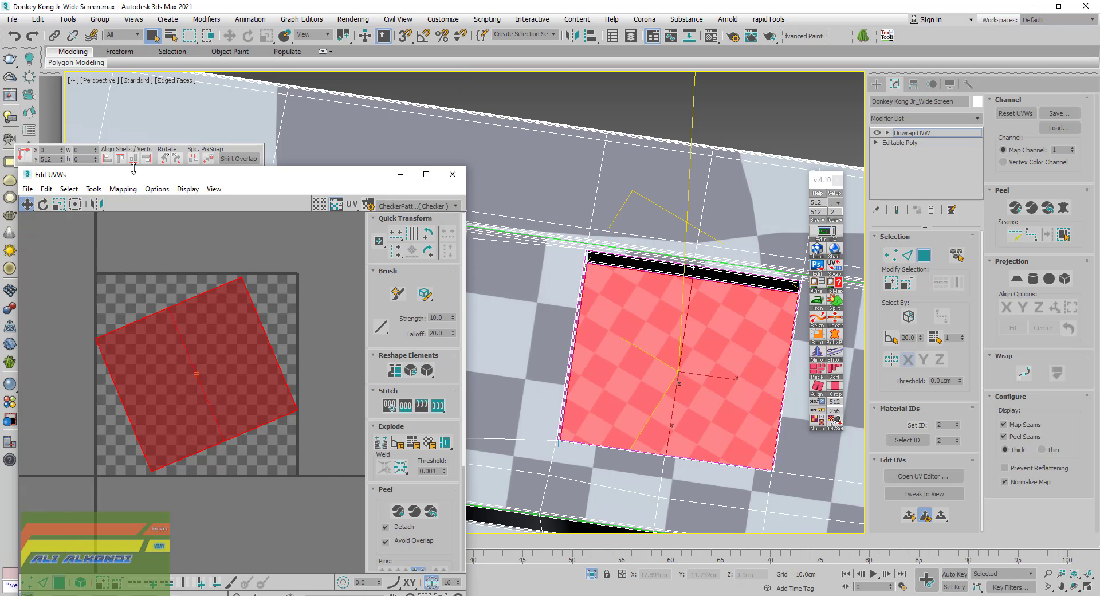
click(43, 204)
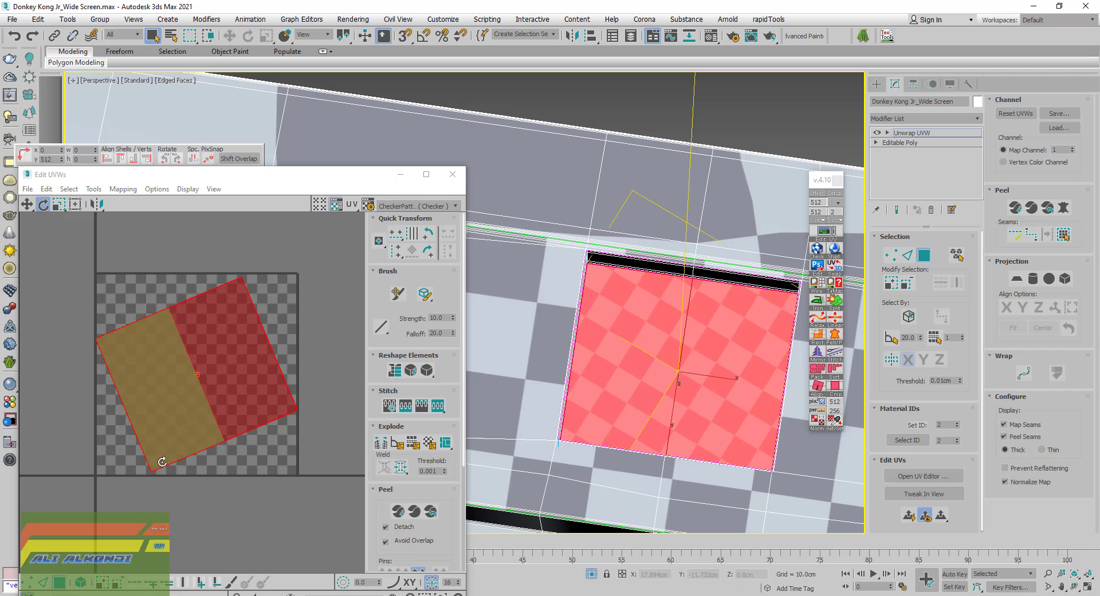
mouse_move(161, 367)
mouse_down()
mouse_move(267, 324)
mouse_move(259, 312)
mouse_up()
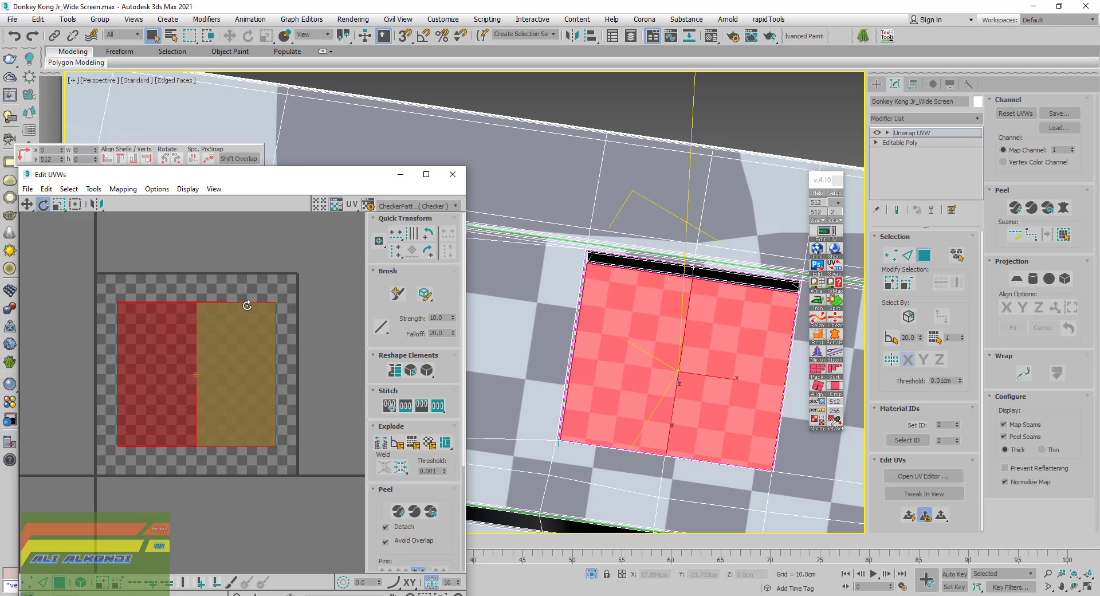
Relax the recess floor island with Tools > Relax, then close the dialog
click(94, 189)
click(115, 381)
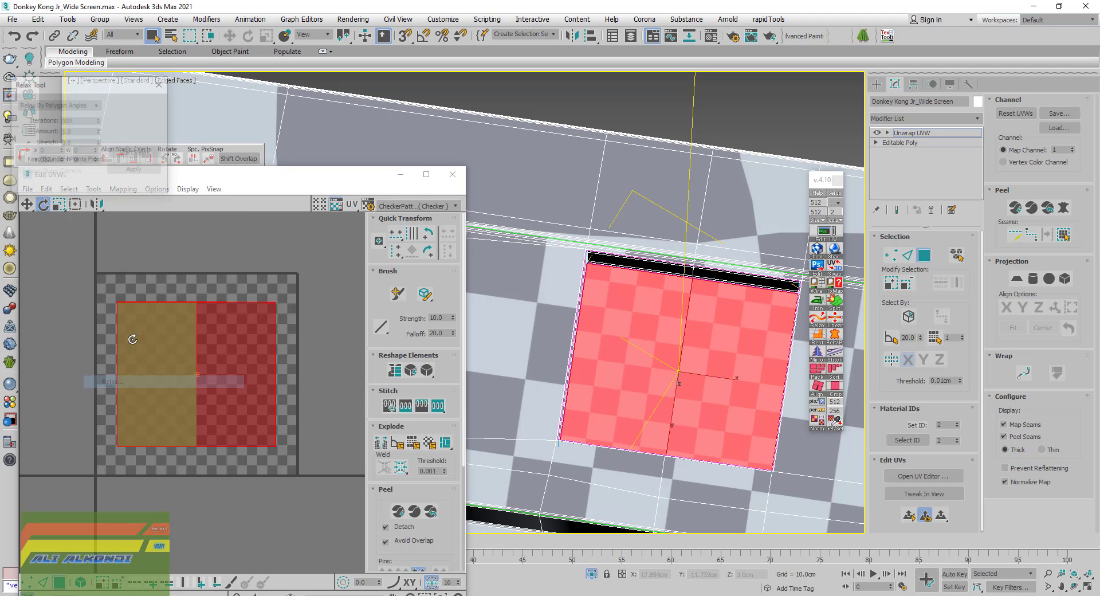
click(123, 153)
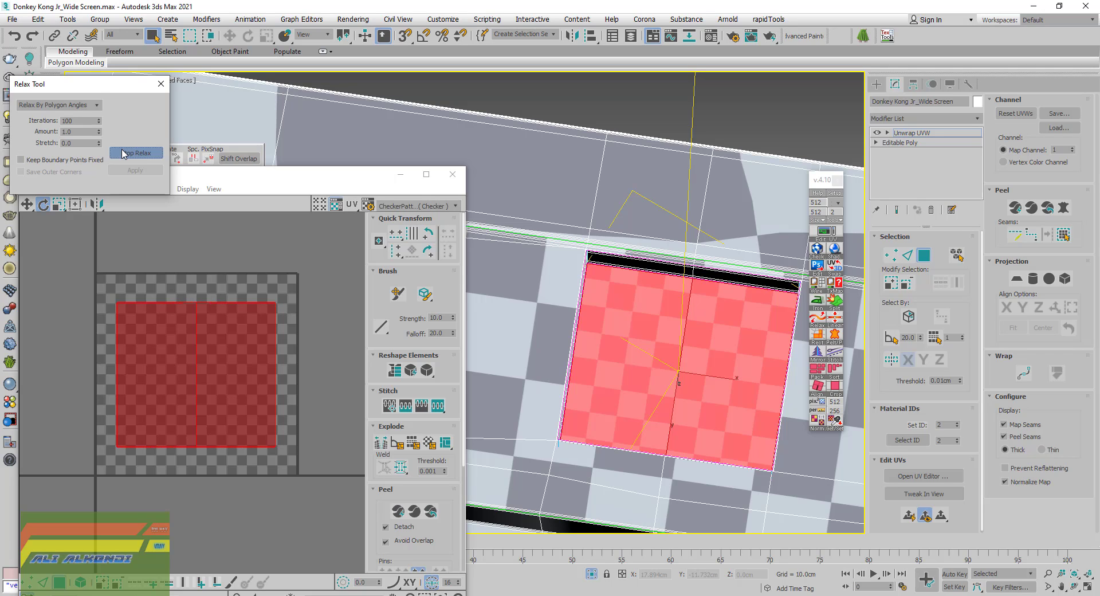
click(129, 155)
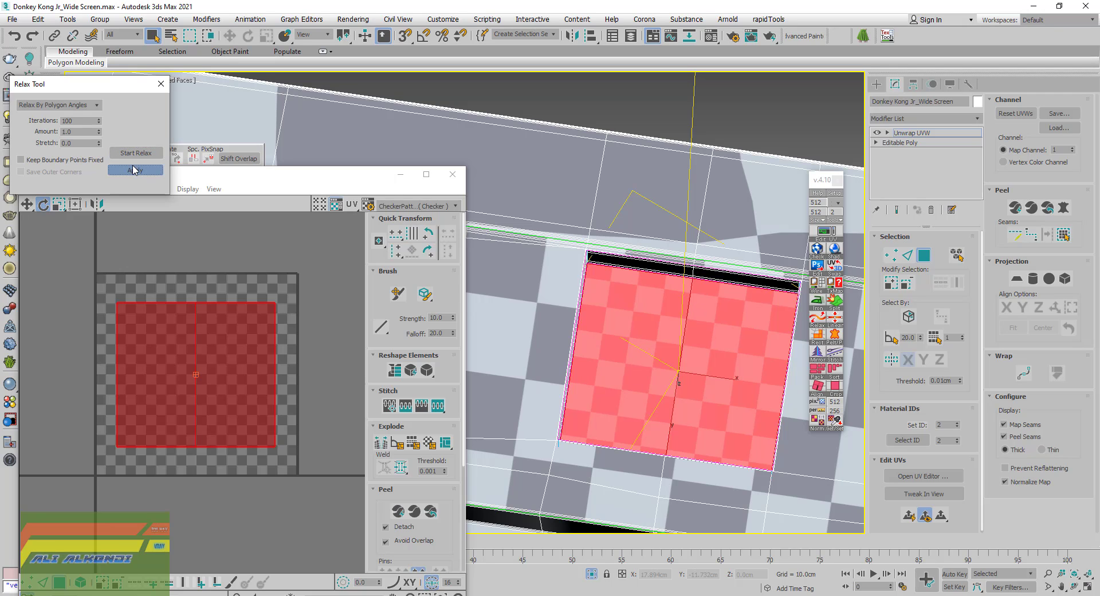
click(161, 84)
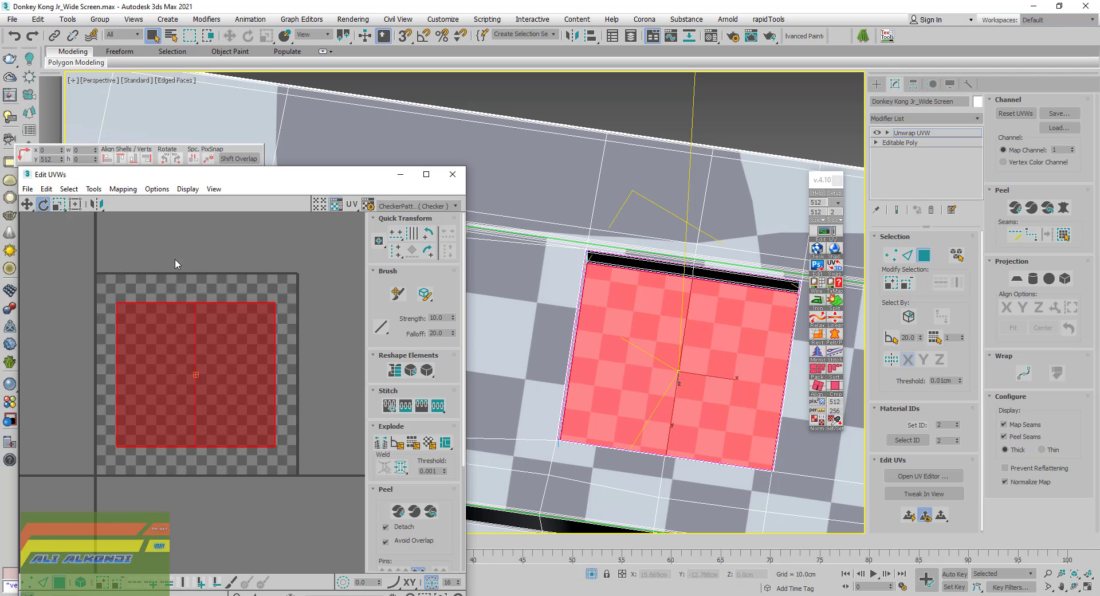
Try enlarging the floor island, then undo the scale to keep its original size
click(57, 204)
drag(196, 370, 179, 320)
click(27, 204)
key(ctrl+z)
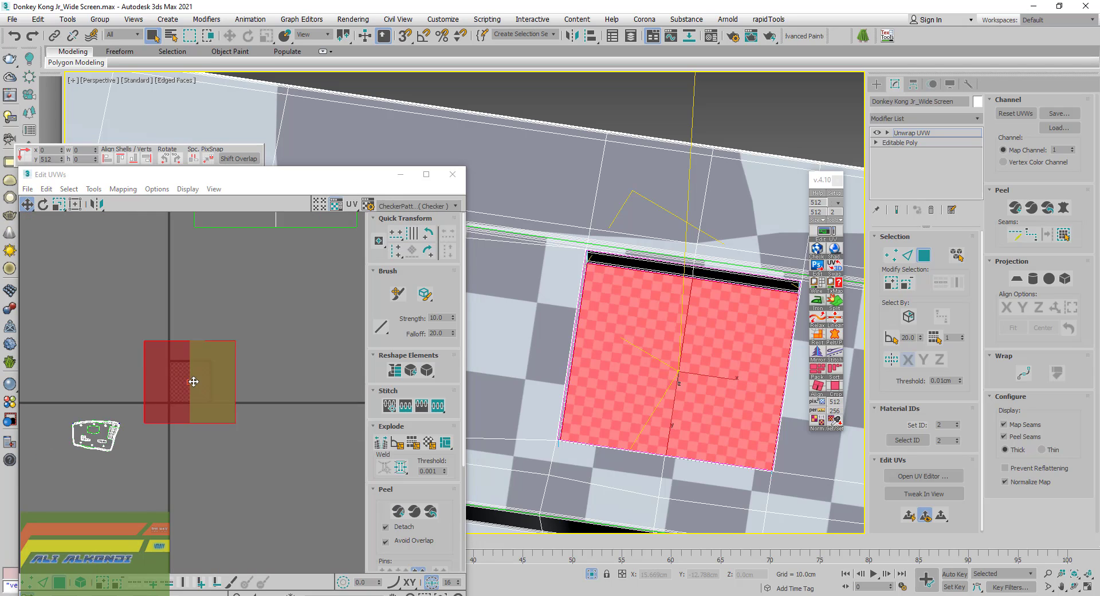
scroll(194, 380, down, 5)
Move the floor island aside and flatten the recess's top strip into its own island
drag(193, 381, 127, 286)
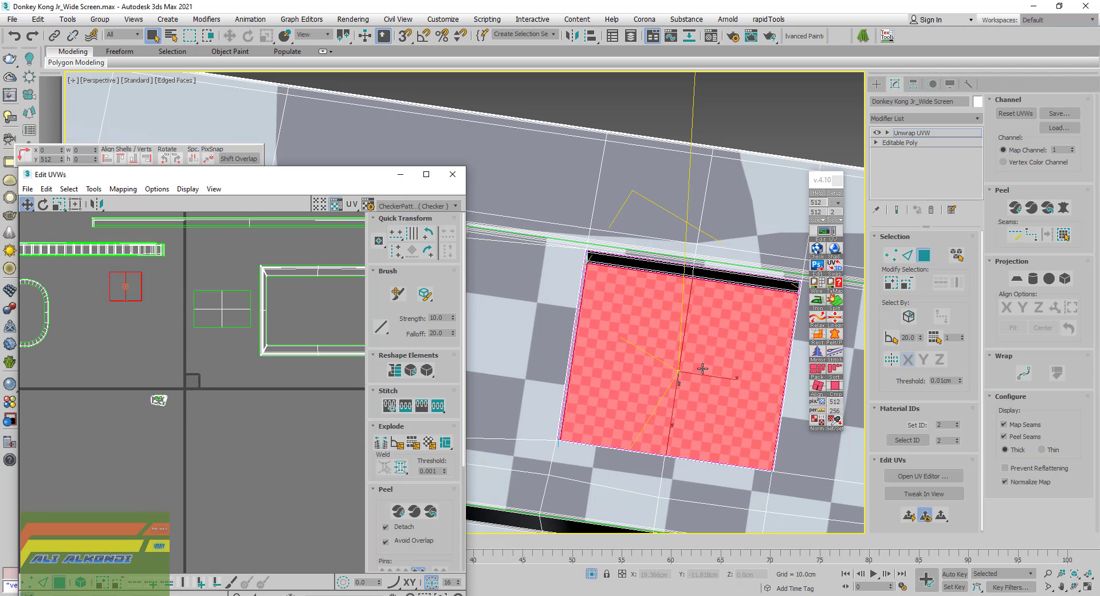
alt+middle_drag(702, 369, 594, 301)
click(594, 301)
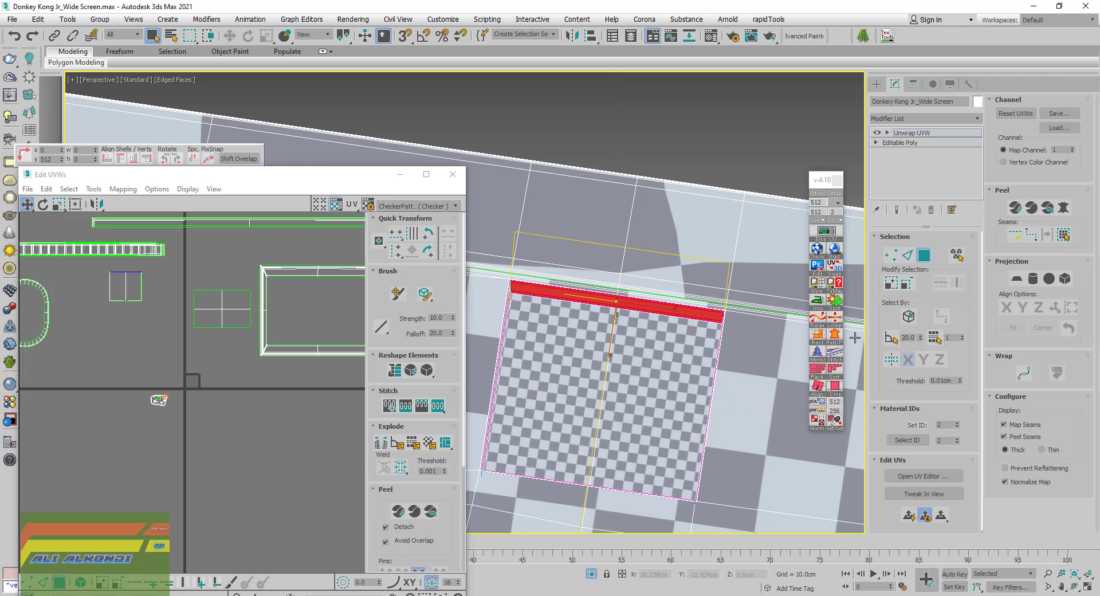
click(822, 304)
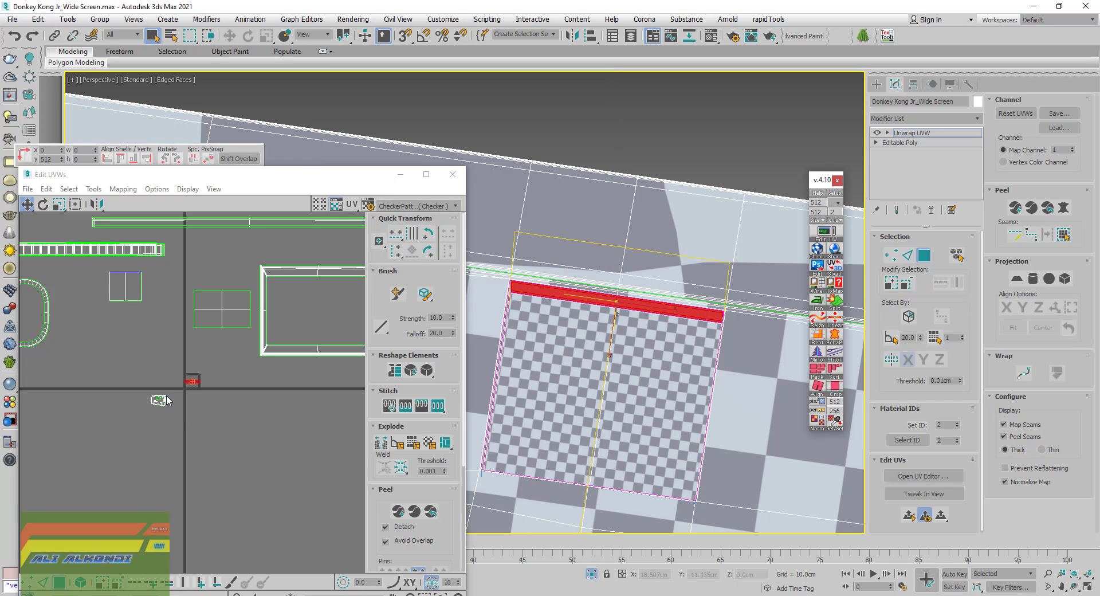
Select the recess's right and left wall faces and flatten the left wall with Iron
scroll(182, 396, up, 3)
scroll(209, 369, up, 3)
alt+middle_drag(687, 429, 615, 334)
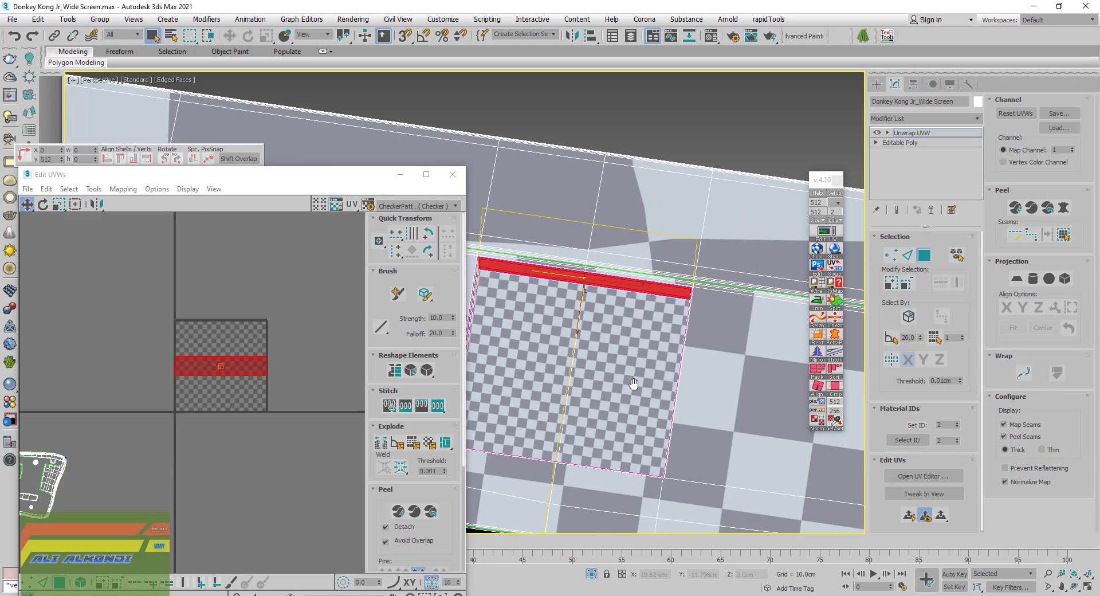
click(753, 294)
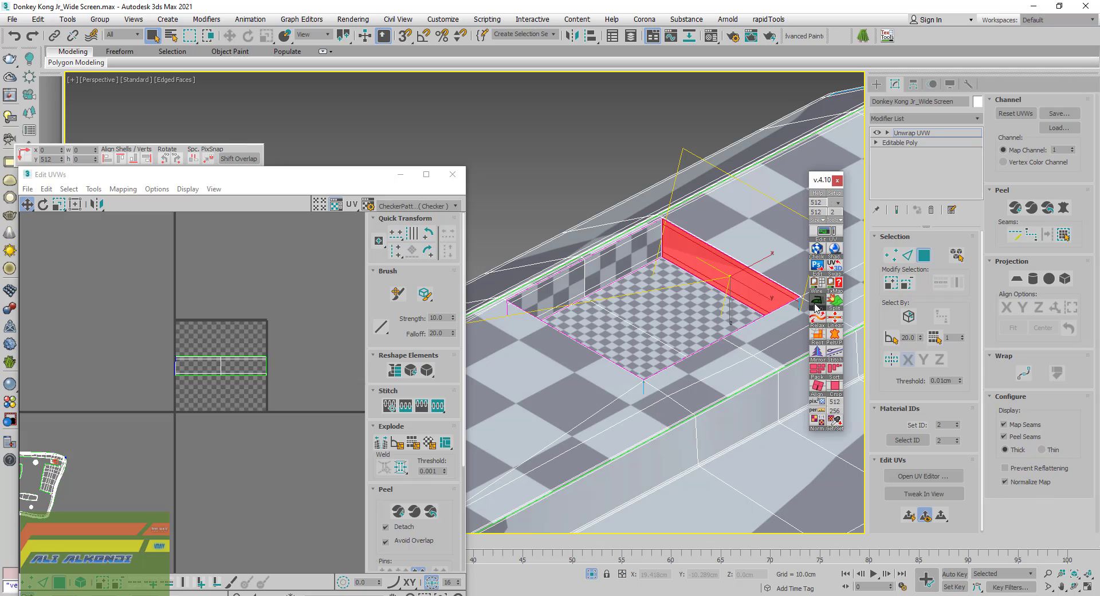
alt+middle_drag(607, 249, 703, 245)
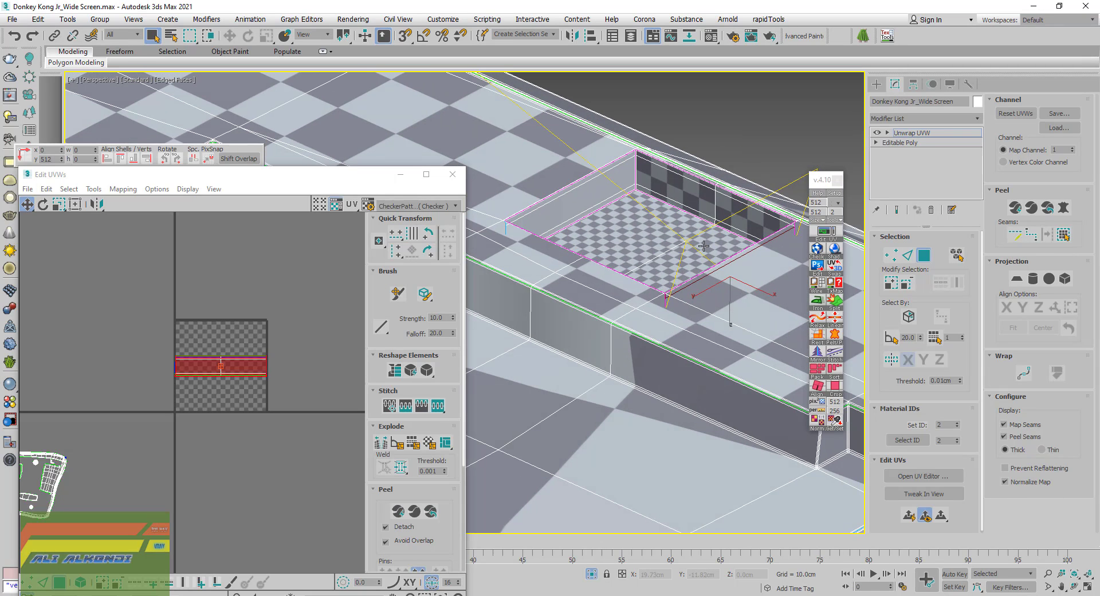
click(576, 203)
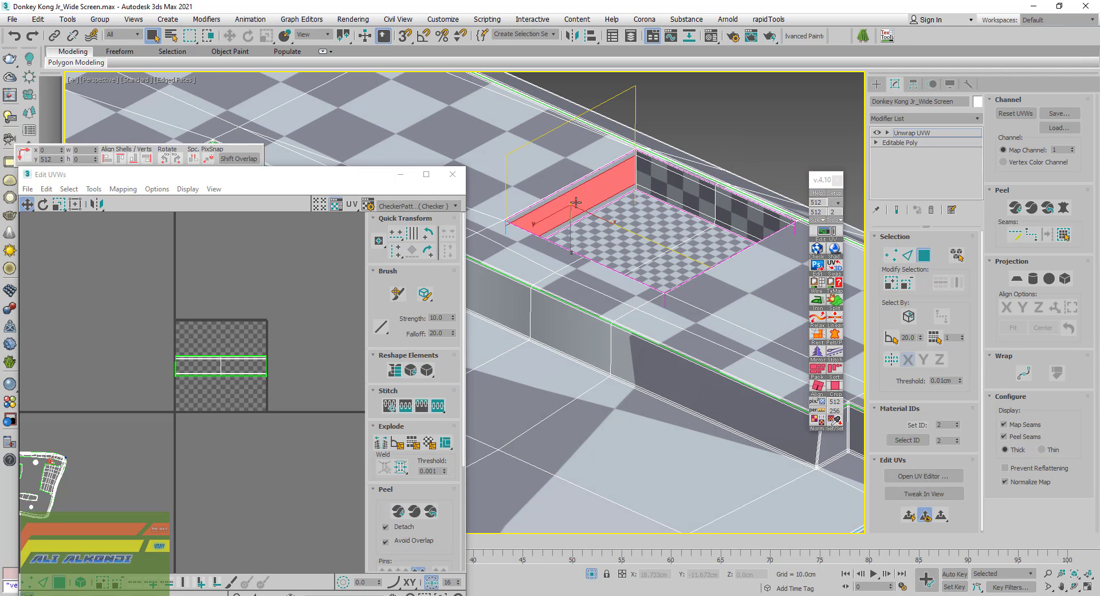
click(1063, 235)
click(816, 302)
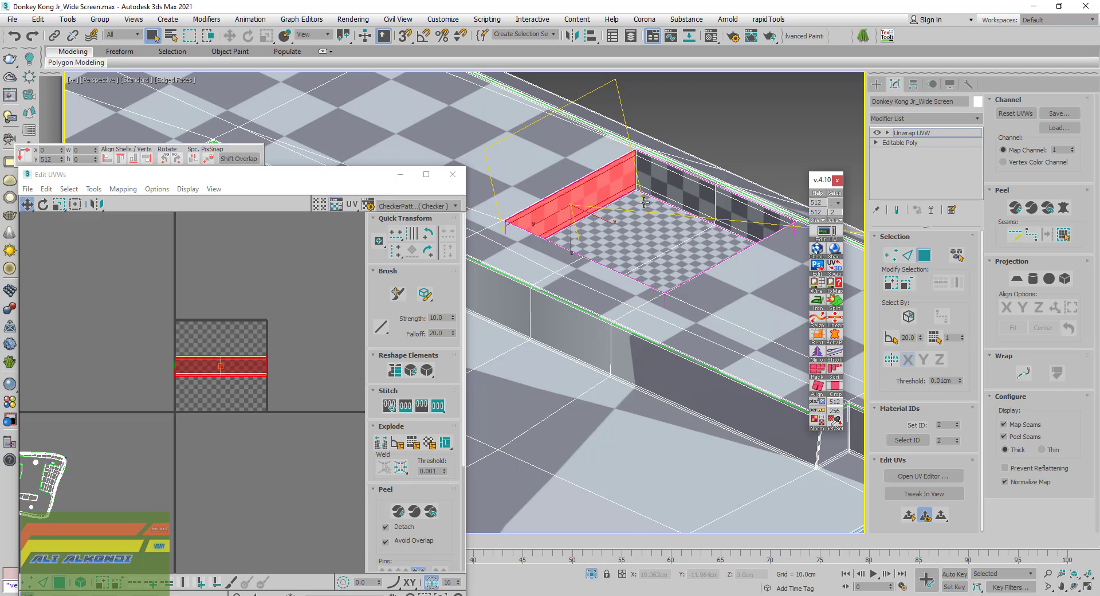
Select the whole back wall of the recess and flatten it into a UV island
alt+middle_drag(630, 189, 717, 191)
alt+middle_drag(551, 196, 654, 281)
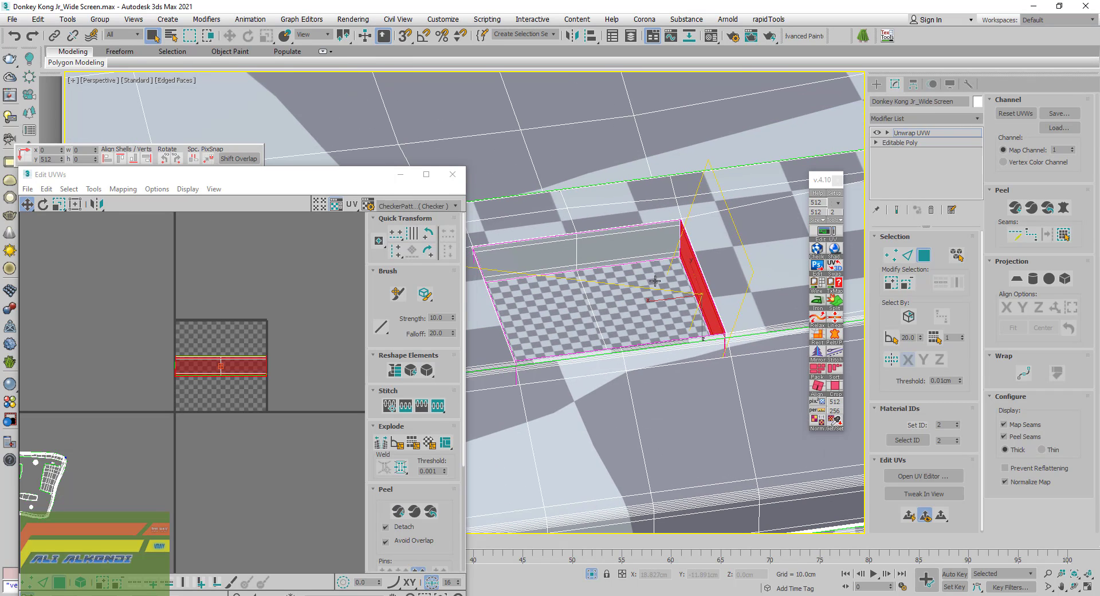
click(616, 251)
click(1063, 235)
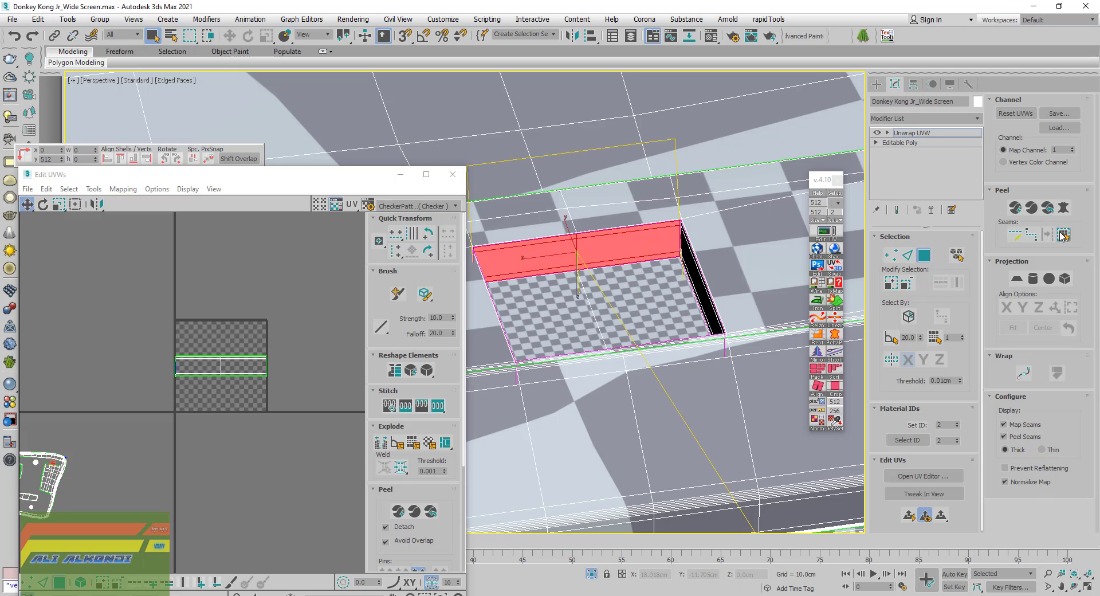
click(816, 301)
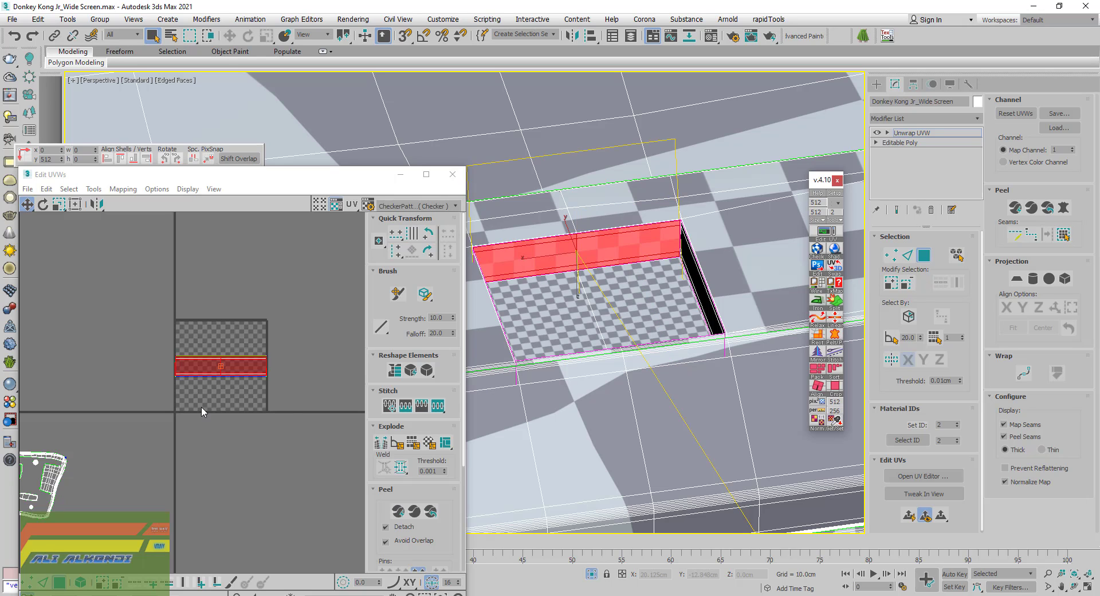
Select both wall islands and relax them using Tools > Relax
alt+middle_drag(594, 340, 545, 288)
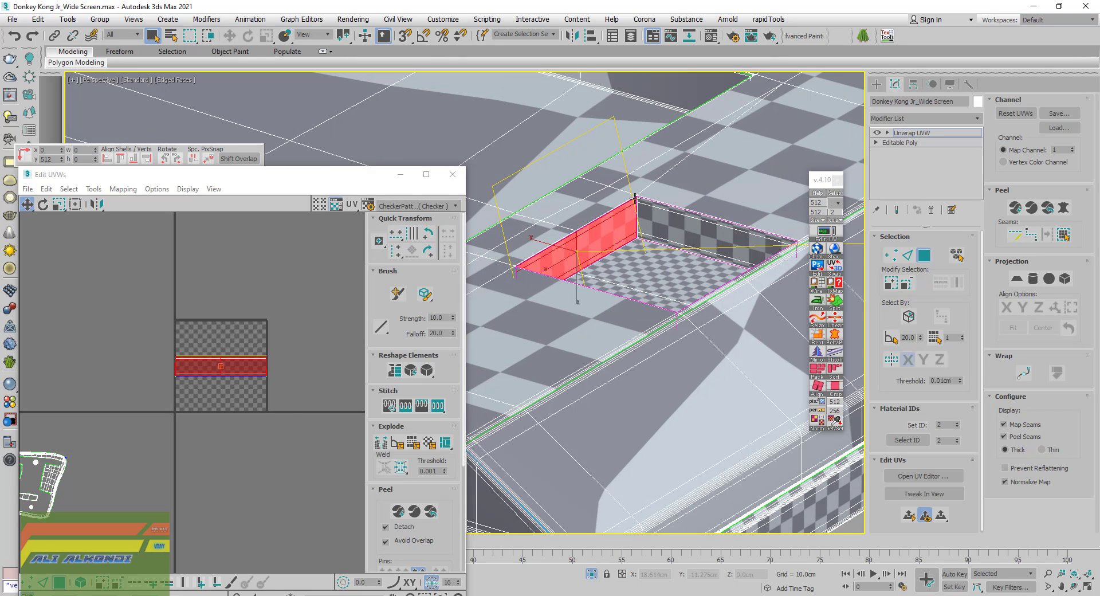
scroll(635, 198, up, 5)
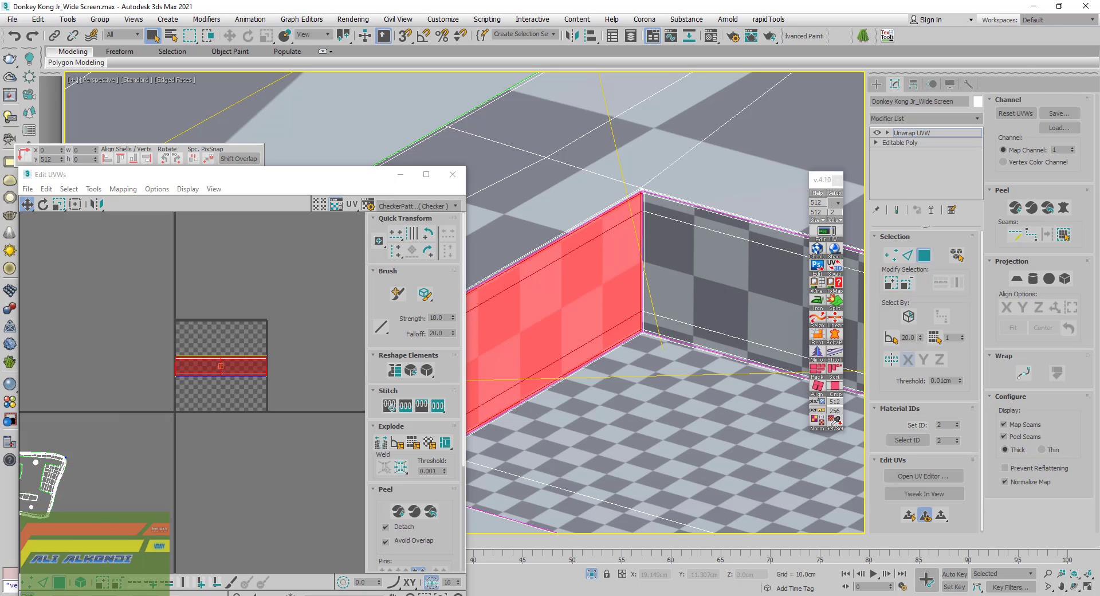
drag(137, 319, 341, 443)
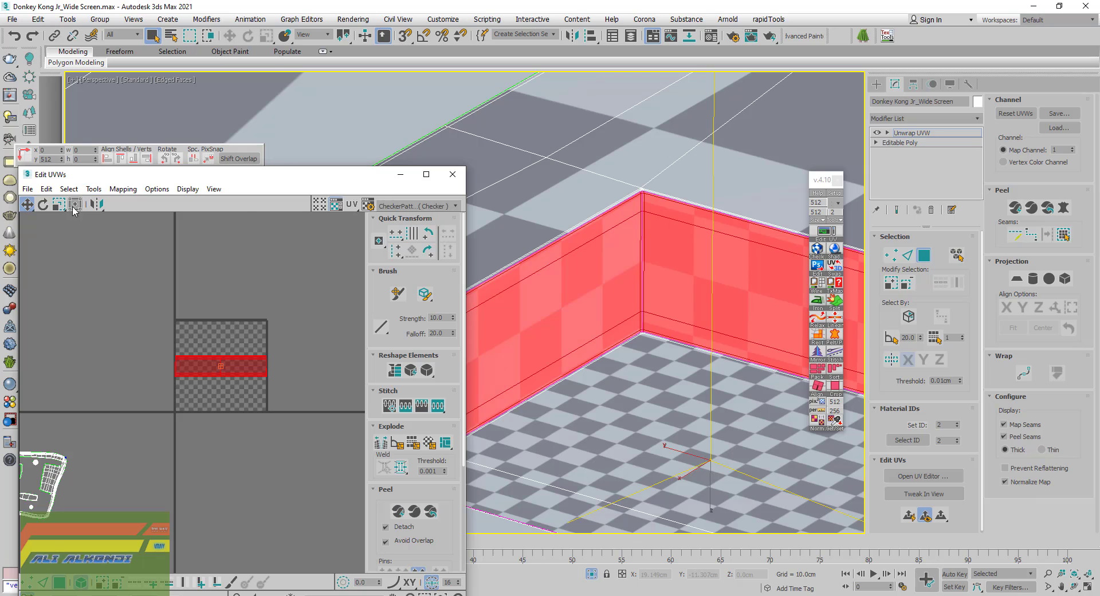
click(94, 190)
click(120, 379)
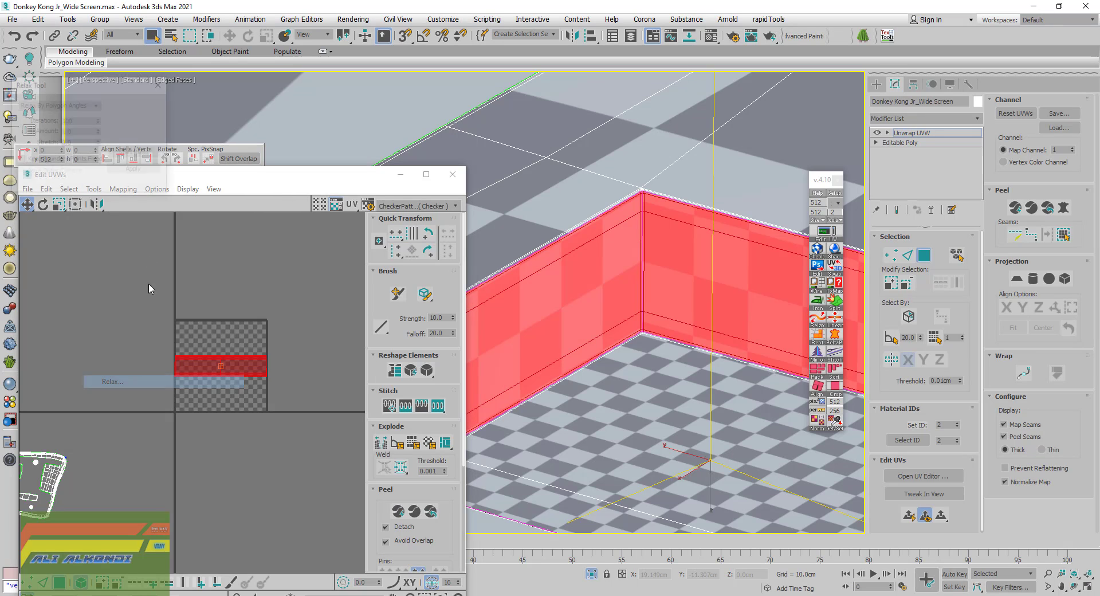
click(143, 154)
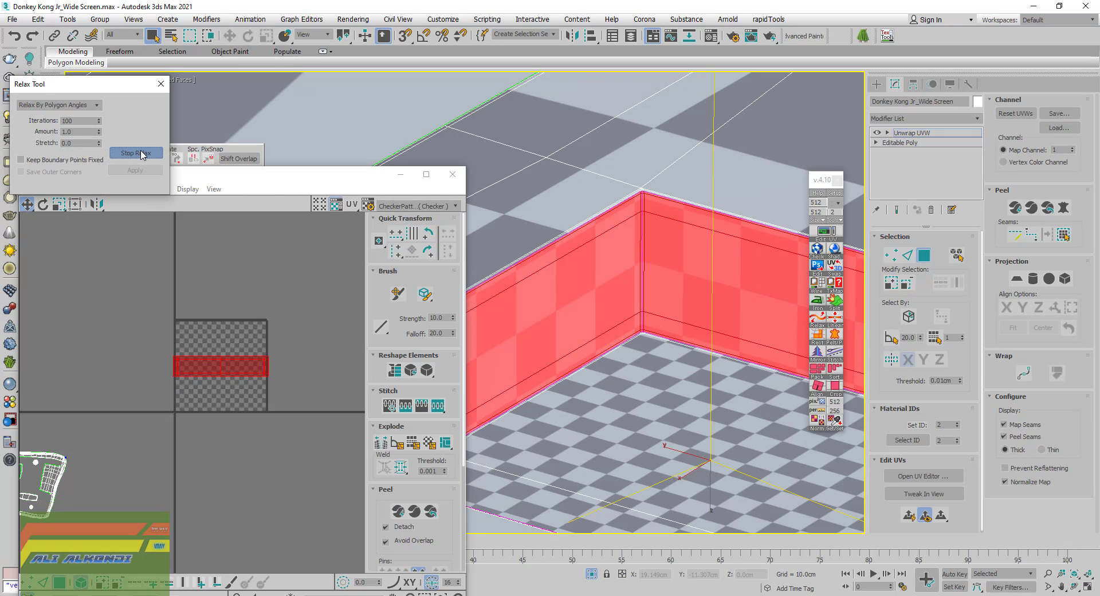
click(143, 153)
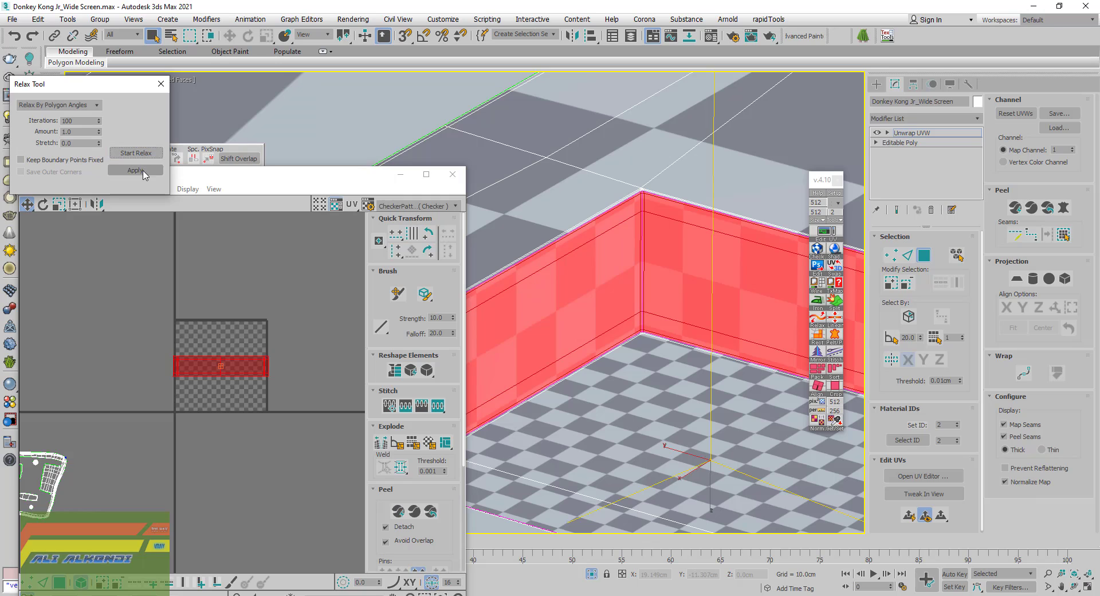
click(161, 83)
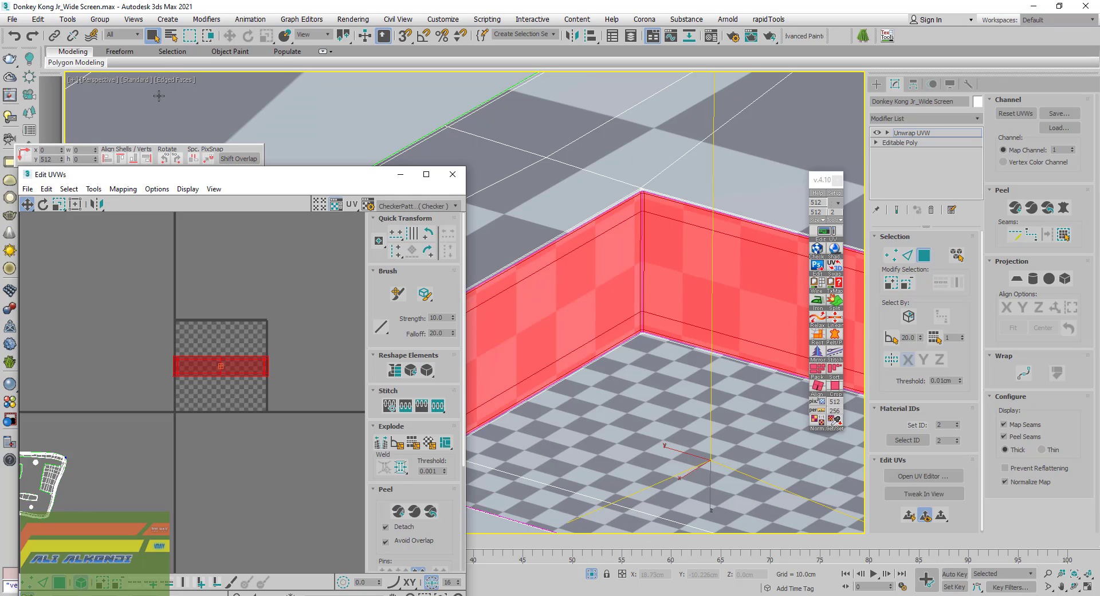
Enlarge the wall island and move it up-left beside the other islands
click(58, 204)
drag(242, 366, 228, 271)
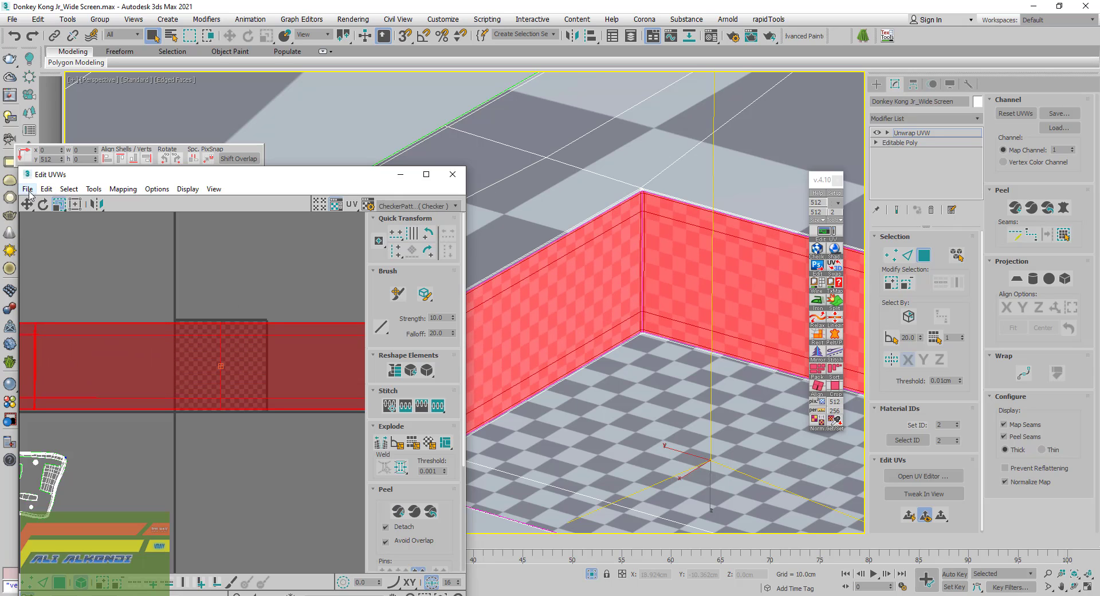
key(w)
scroll(98, 356, down, 3)
scroll(114, 356, down, 2)
drag(118, 358, 65, 311)
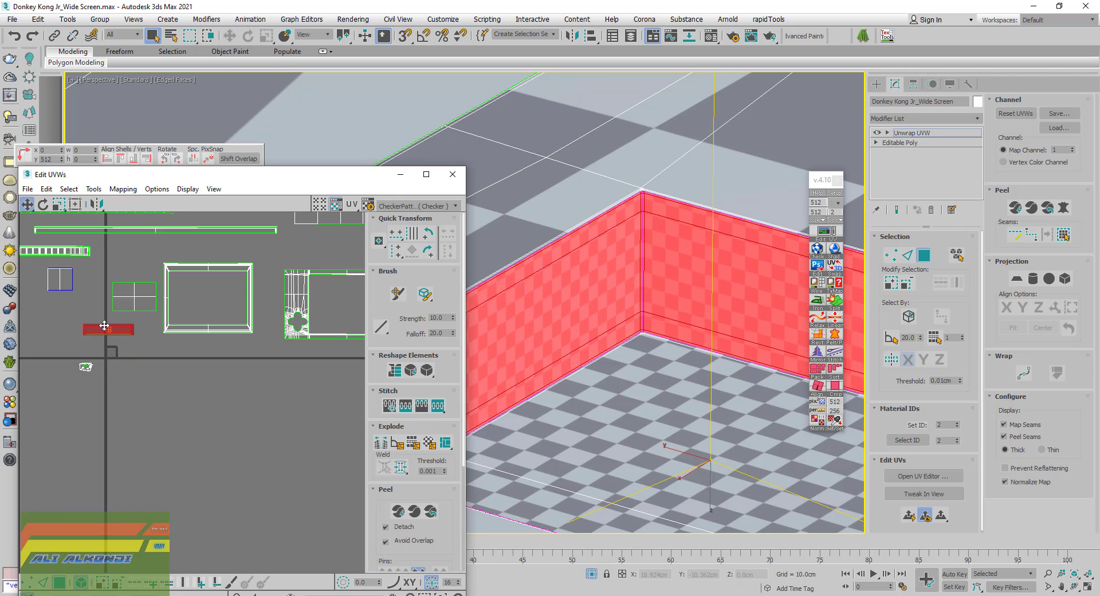
scroll(636, 341, down, 5)
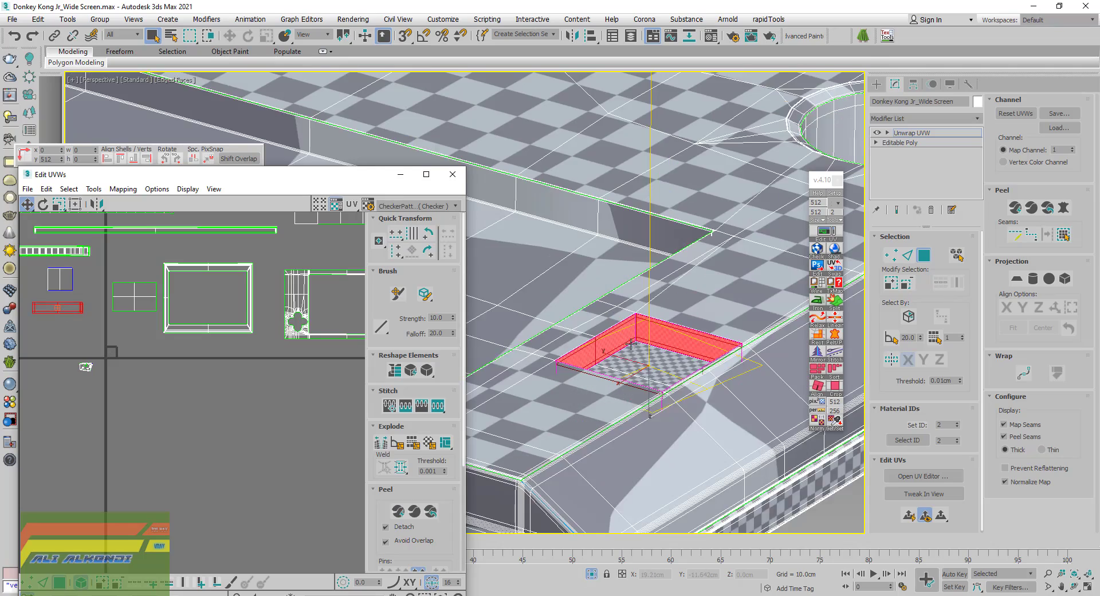
scroll(636, 341, down, 4)
mouse_move(636, 340)
alt+middle_down()
mouse_move(476, 311)
mouse_move(525, 308)
alt+middle_up()
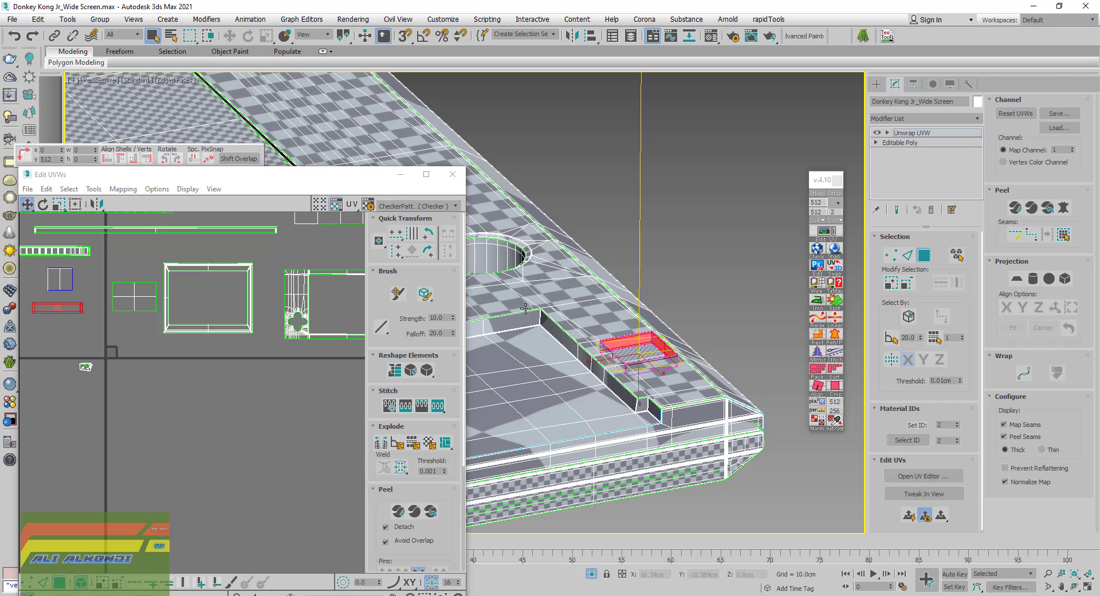
In Edge mode, select the diagonal bevel edge loop and deselect its lower segment
click(907, 255)
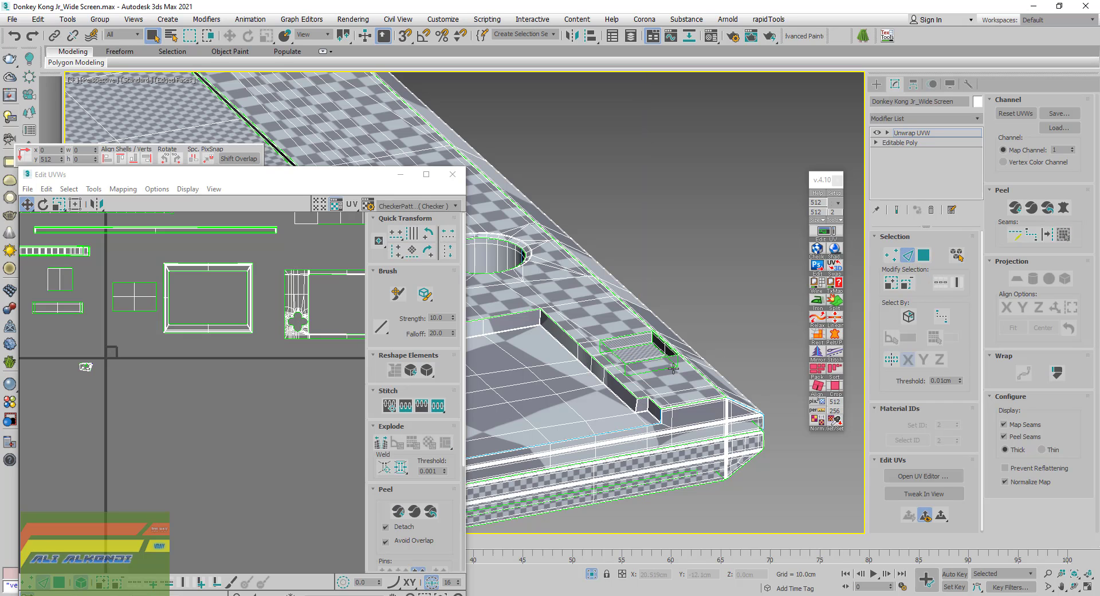
scroll(645, 422, up, 3)
scroll(659, 425, up, 3)
scroll(719, 434, up, 3)
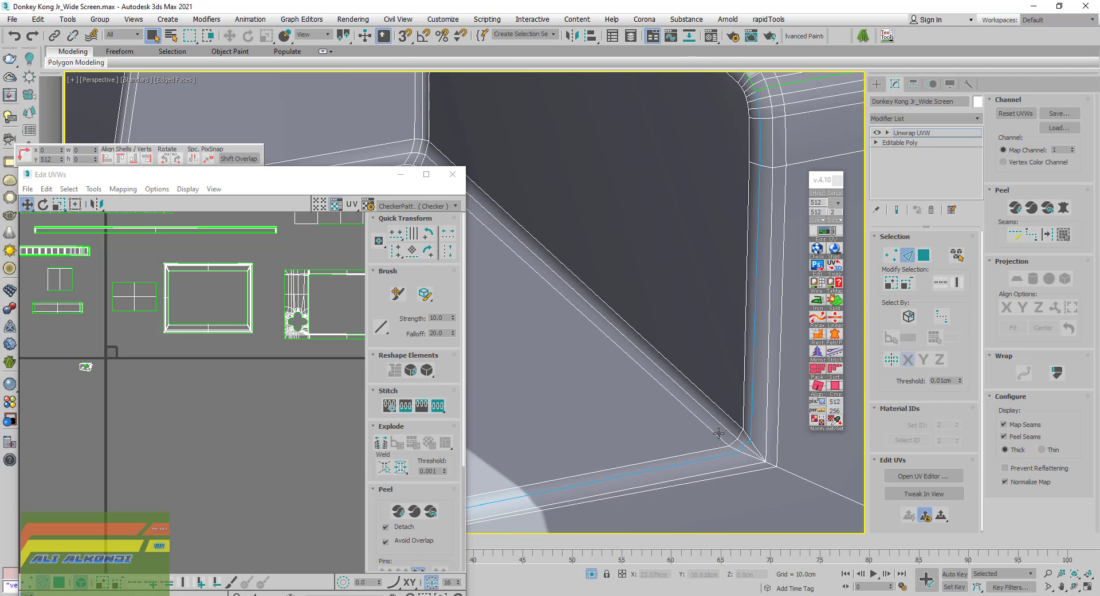
double_click(715, 422)
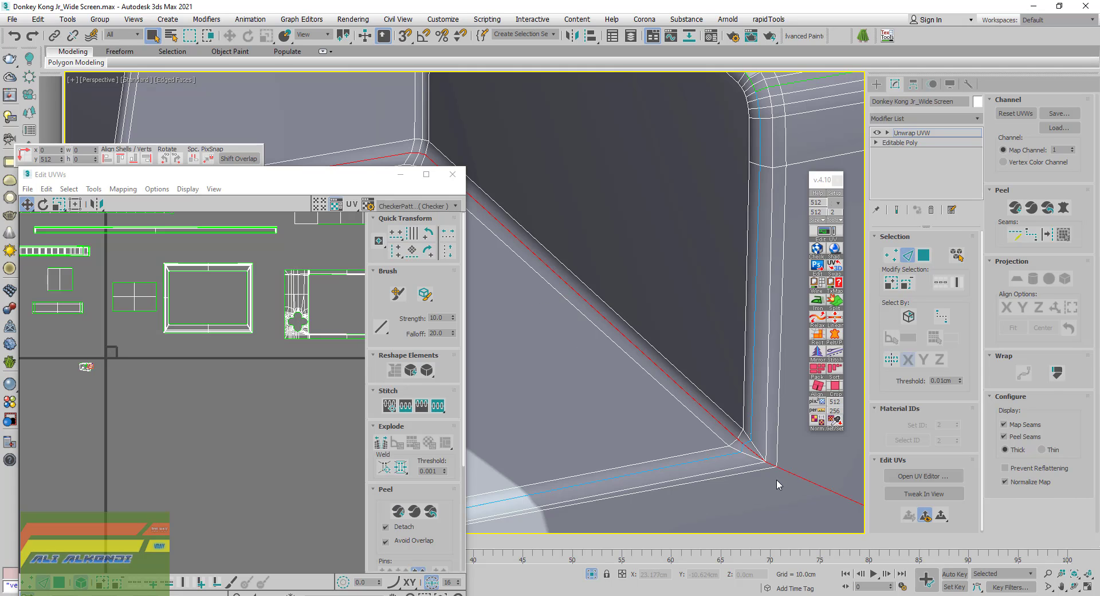
scroll(777, 485, down, 3)
scroll(772, 483, down, 2)
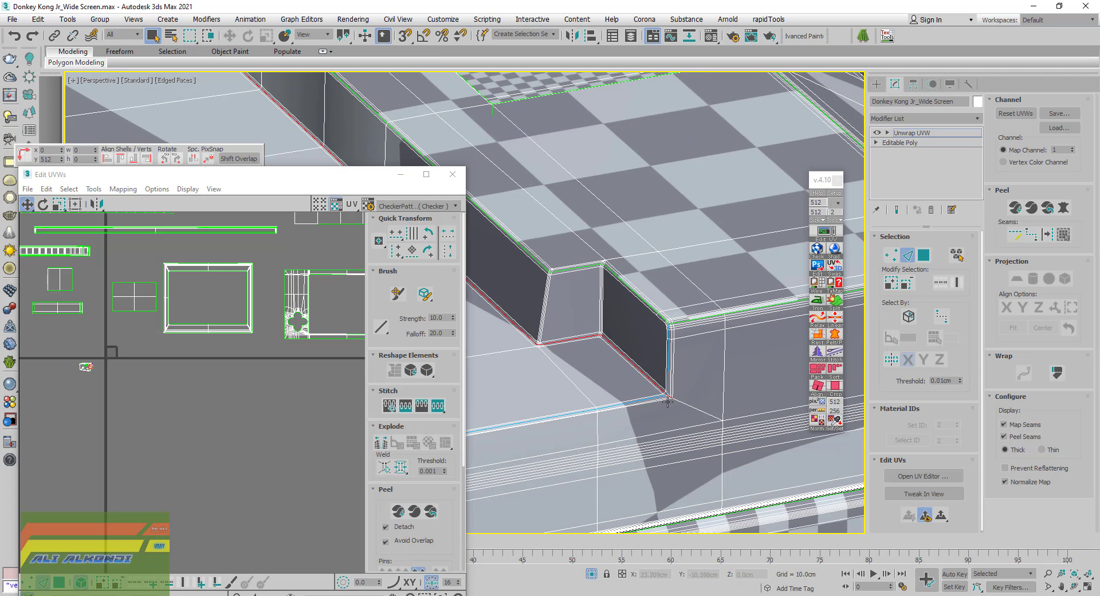
scroll(667, 401, up, 5)
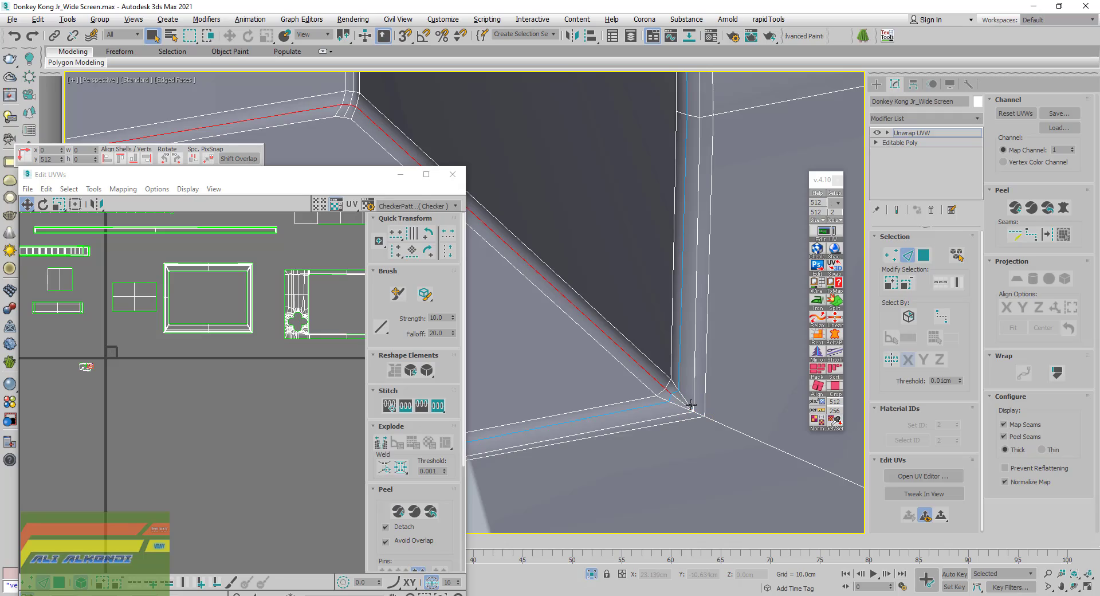
scroll(683, 403, down, 4)
scroll(743, 425, down, 1)
scroll(743, 425, down, 3)
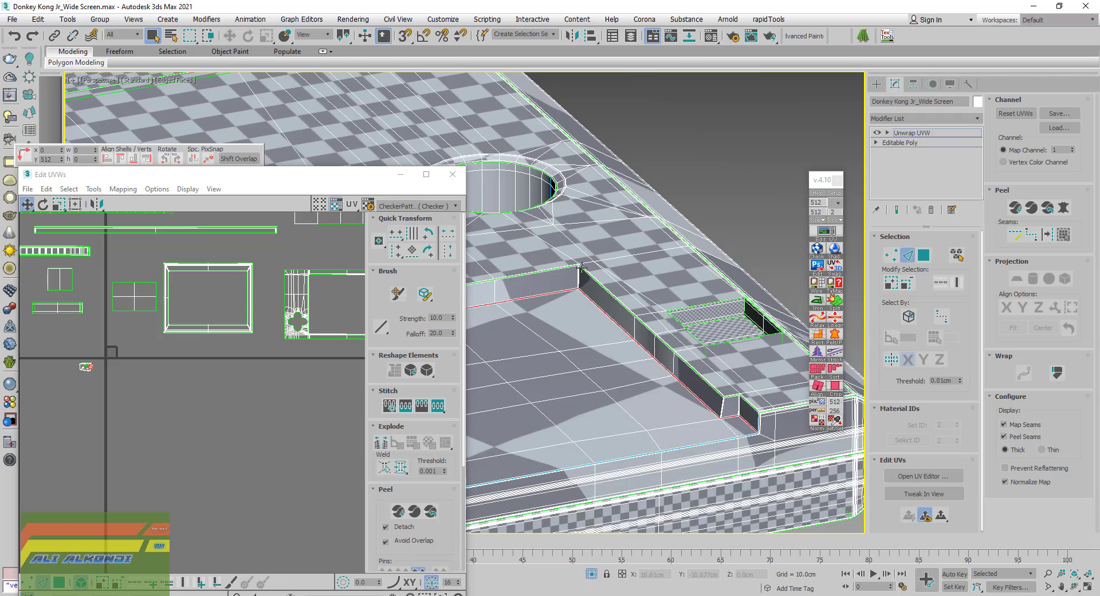
scroll(743, 426, up, 3)
mouse_move(745, 401)
middle_down()
mouse_move(757, 324)
mouse_move(808, 330)
middle_up()
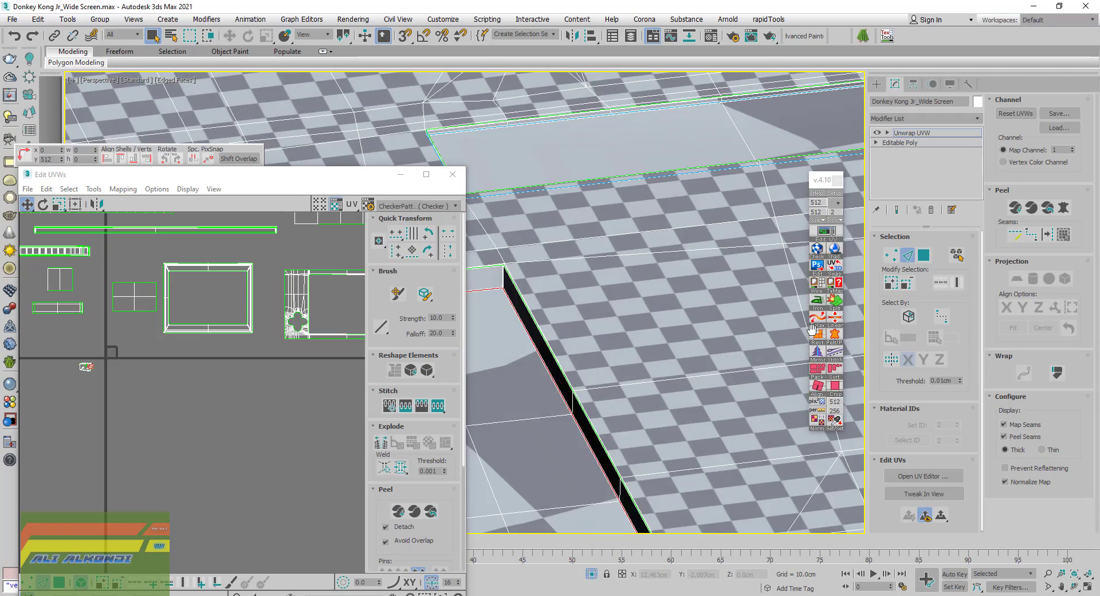
mouse_move(519, 300)
alt+middle_down()
mouse_move(584, 295)
mouse_move(562, 319)
alt+middle_up()
scroll(562, 319, down, 3)
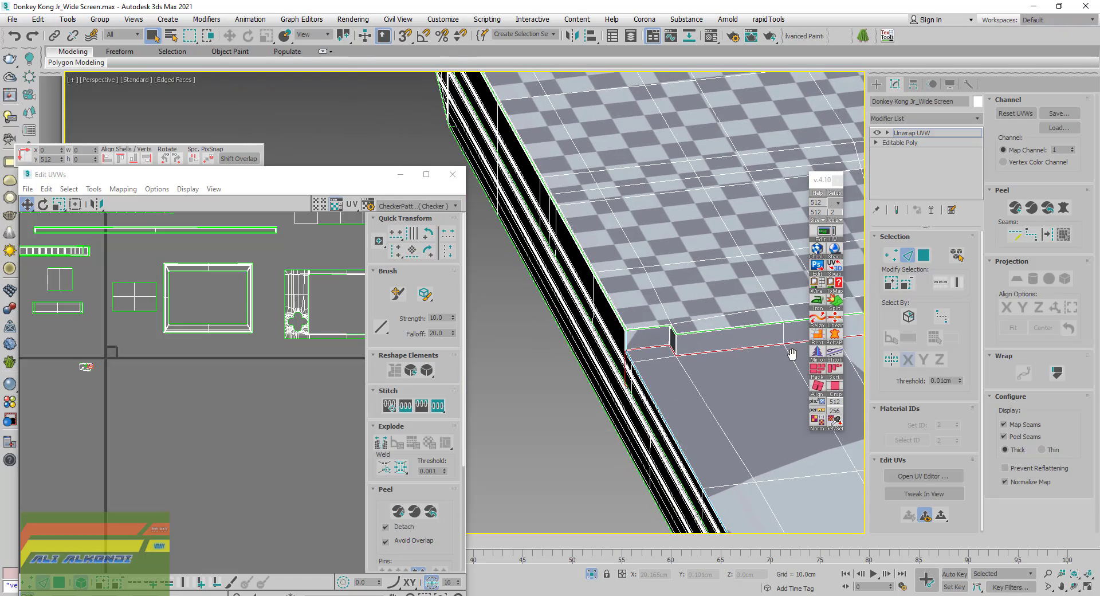
scroll(790, 356, down, 2)
scroll(671, 351, up, 2)
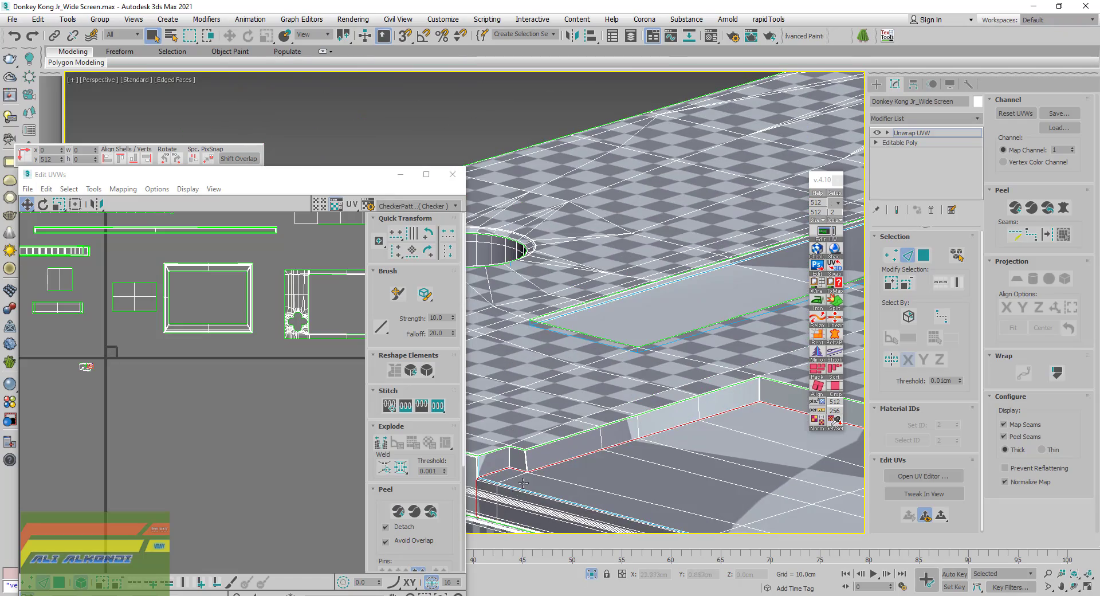
scroll(523, 483, up, 2)
scroll(523, 483, up, 2)
scroll(604, 429, up, 3)
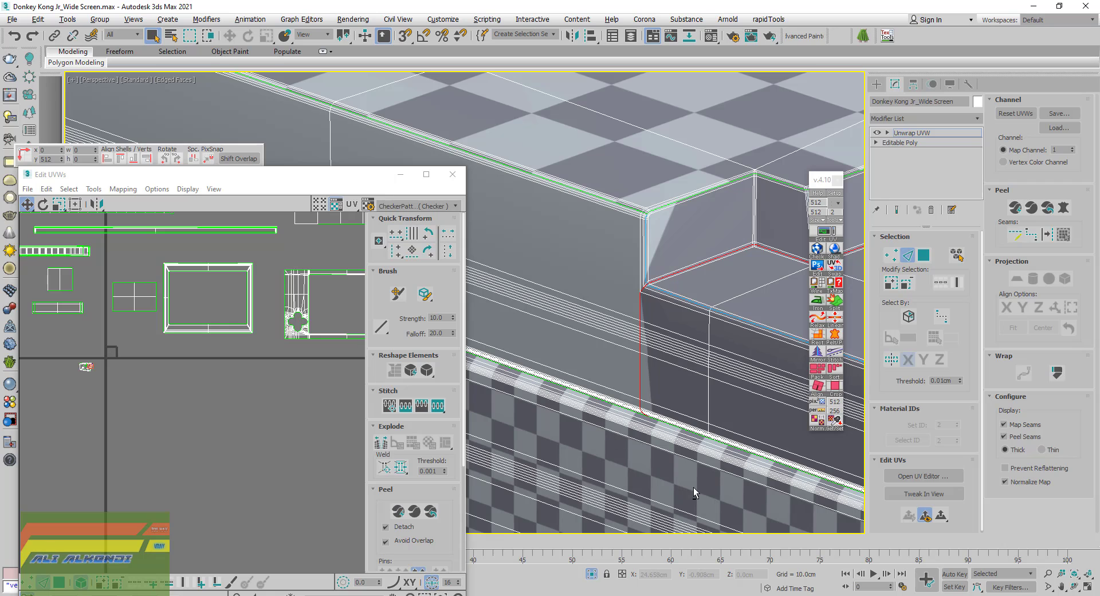
drag(649, 375, 633, 331)
scroll(635, 322, up, 5)
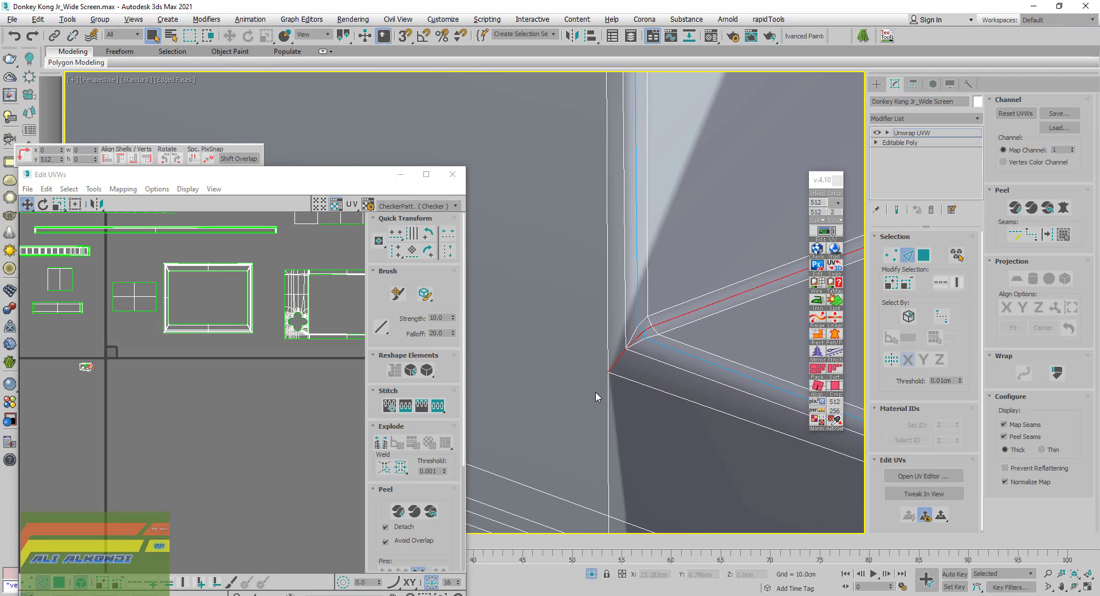
alt+click(637, 340)
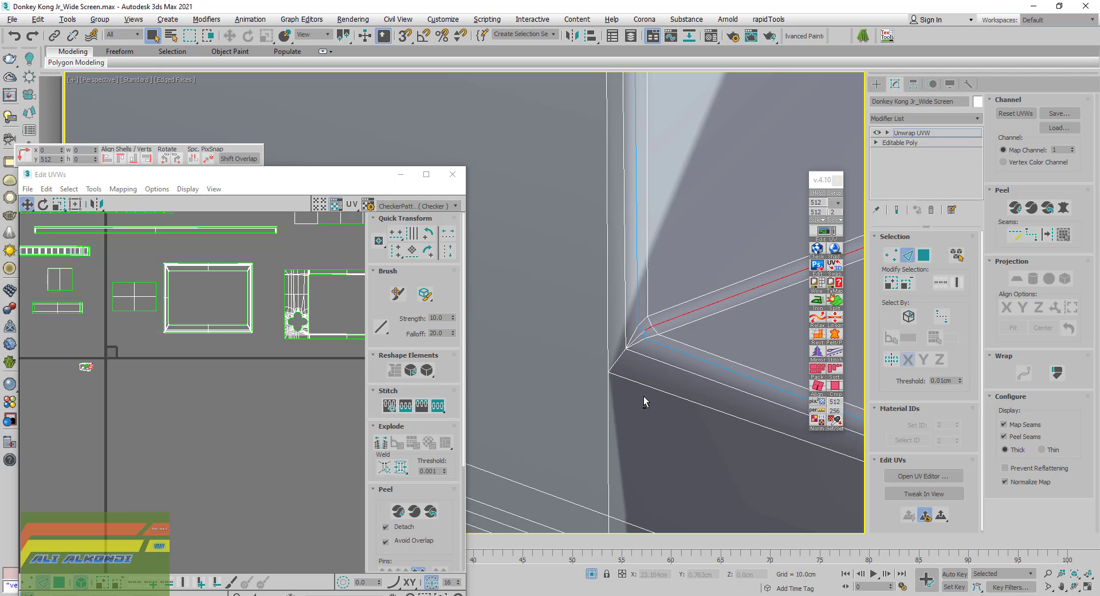
Add the vertical notch corner edges, dropping the short vertical edge at the corner
scroll(644, 397, down, 5)
middle_drag(637, 400, 686, 324)
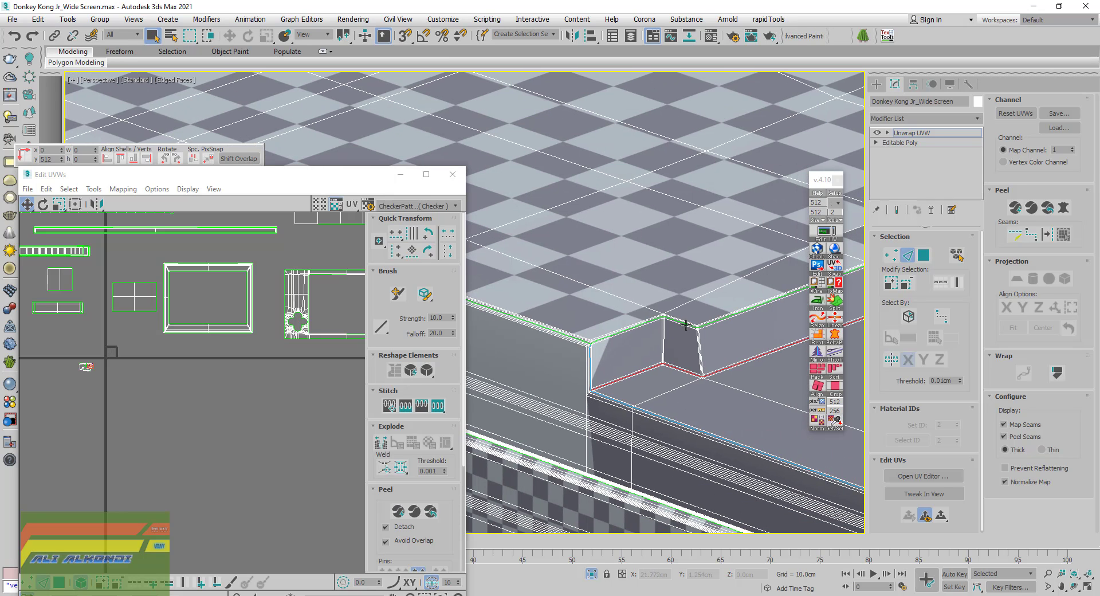
scroll(686, 324, up, 3)
scroll(734, 405, up, 2)
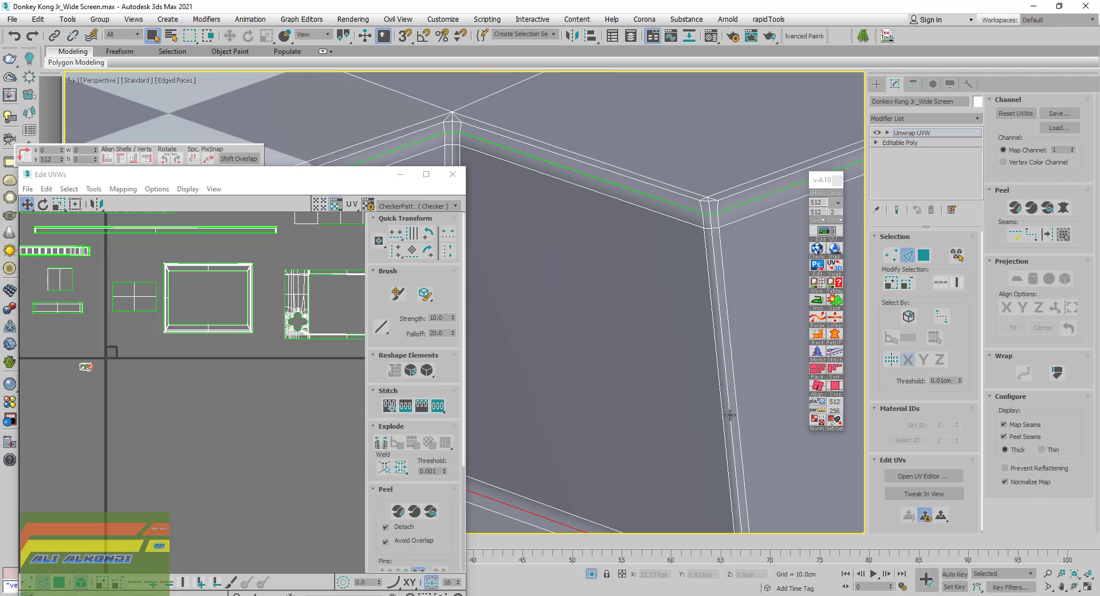
ctrl+click(730, 409)
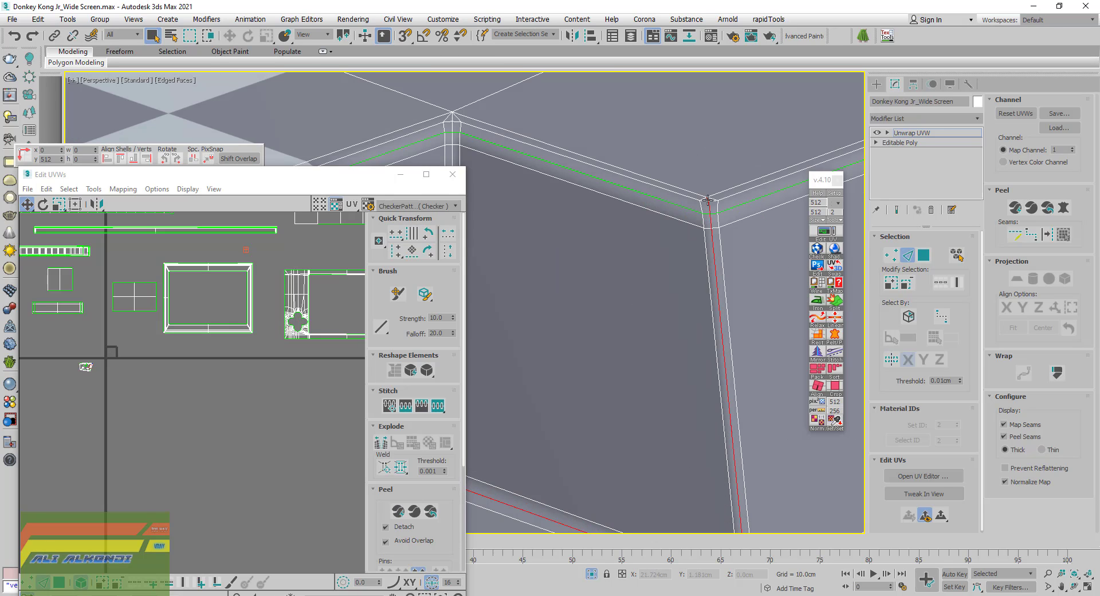
scroll(707, 199, up, 2)
mouse_move(707, 199)
middle_down()
mouse_move(702, 246)
mouse_move(636, 122)
mouse_move(646, 180)
middle_up()
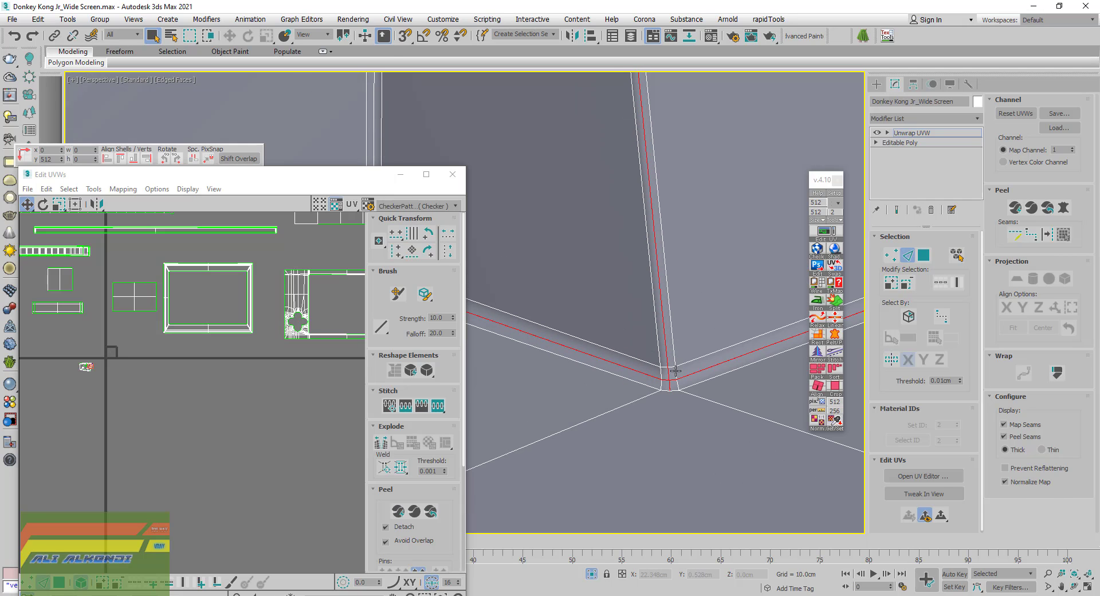
scroll(677, 405, up, 1)
alt+drag(652, 409, 648, 404)
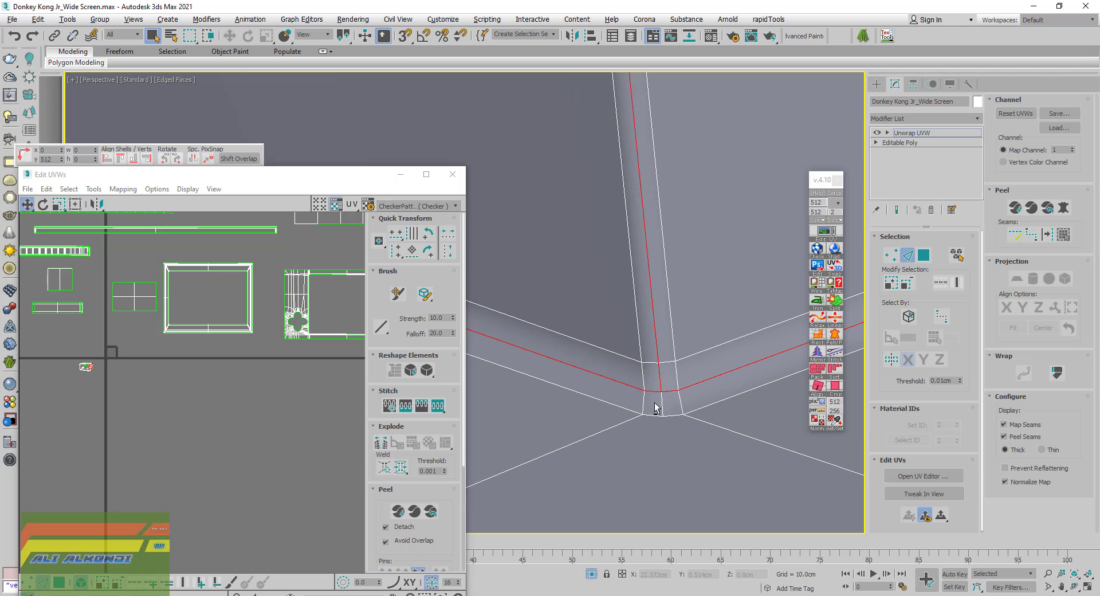
scroll(657, 408, down, 5)
mouse_move(657, 408)
alt+middle_down()
mouse_move(658, 441)
mouse_move(715, 404)
mouse_move(565, 460)
alt+middle_up()
scroll(626, 441, up, 3)
scroll(711, 324, up, 3)
scroll(671, 367, up, 2)
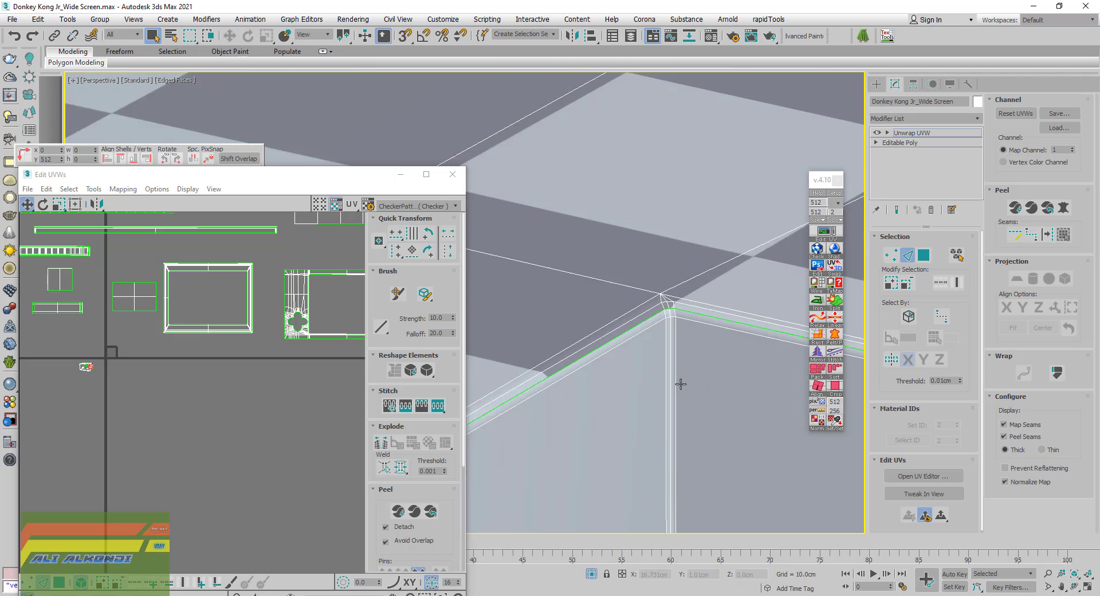
scroll(676, 380, up, 2)
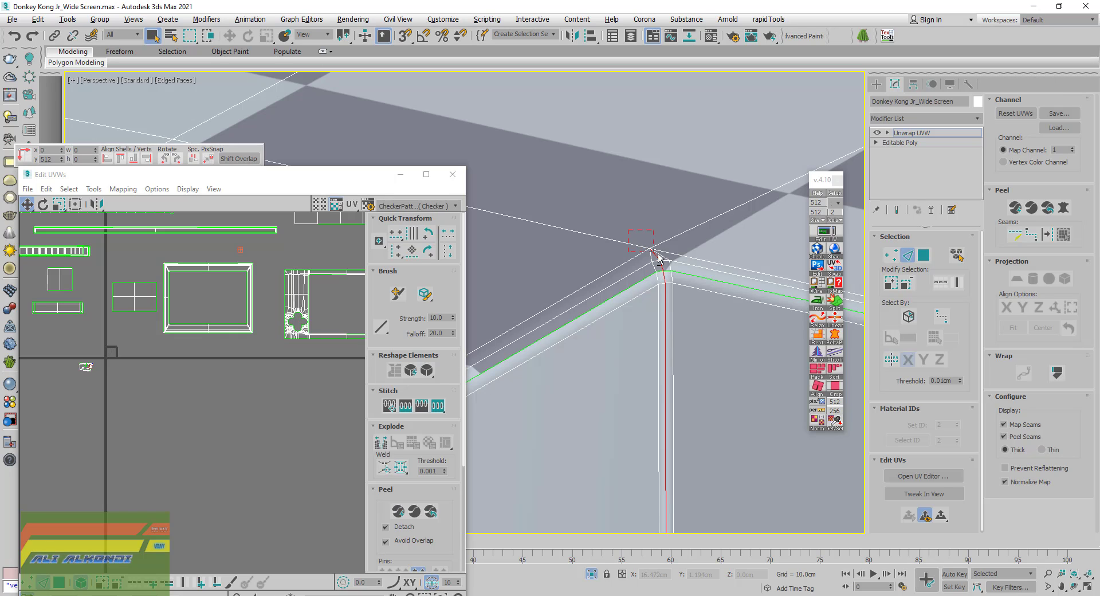
drag(658, 254, 683, 271)
Add the corner edge loop and last vertical edge, then convert the selection to peel seams
mouse_move(692, 369)
alt+middle_down()
mouse_move(653, 420)
mouse_move(699, 425)
alt+middle_up()
scroll(655, 419, down, 5)
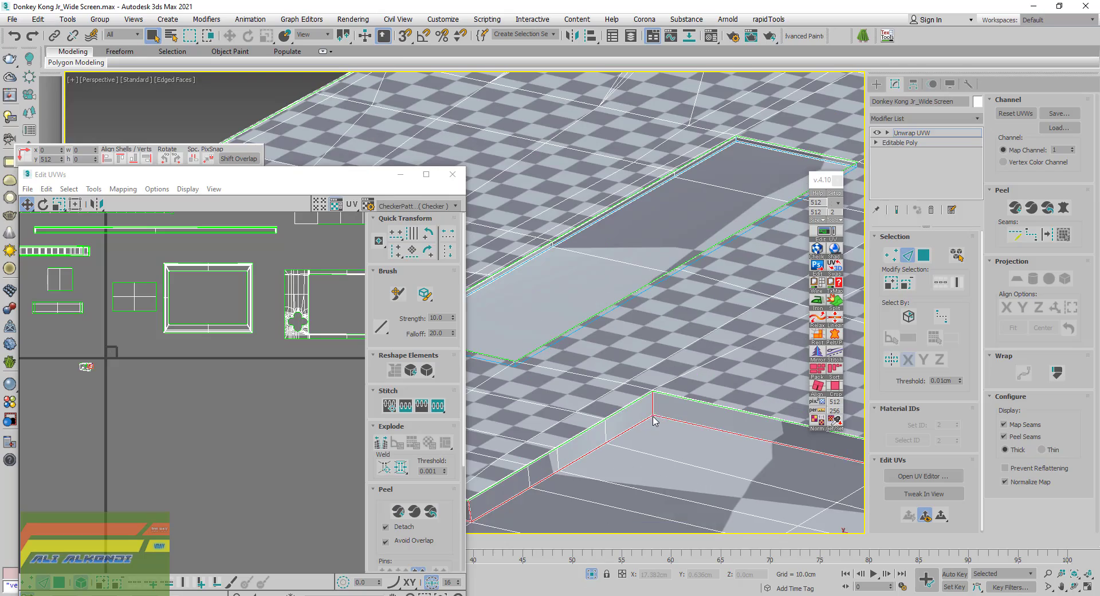
mouse_move(752, 459)
alt+middle_down()
mouse_move(688, 439)
mouse_move(744, 461)
mouse_move(682, 452)
alt+middle_up()
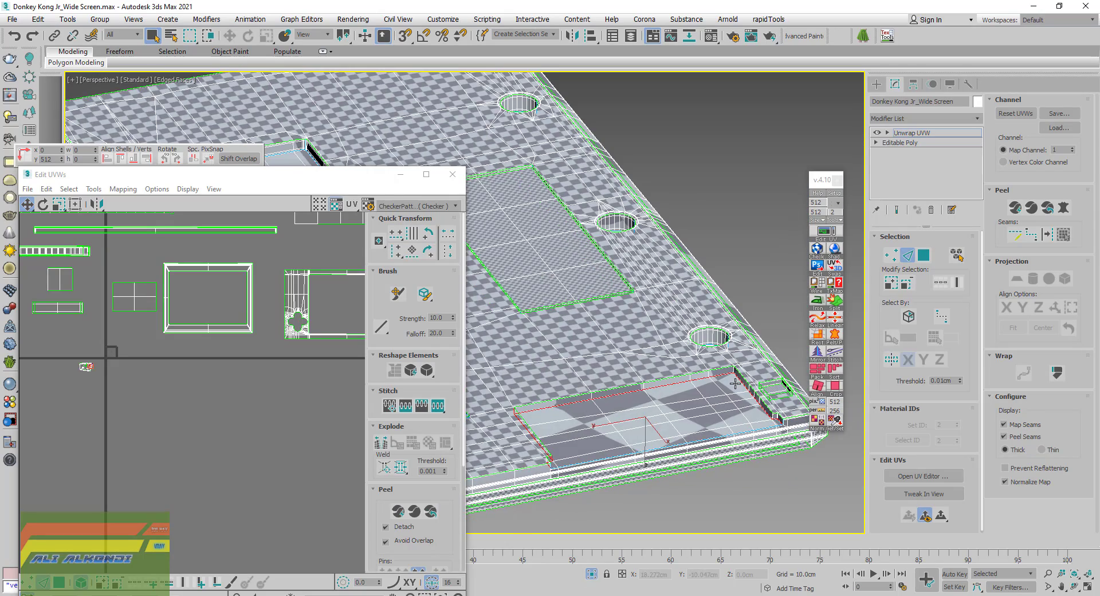
scroll(735, 383, up, 3)
scroll(654, 395, up, 3)
scroll(653, 367, up, 3)
scroll(669, 369, up, 3)
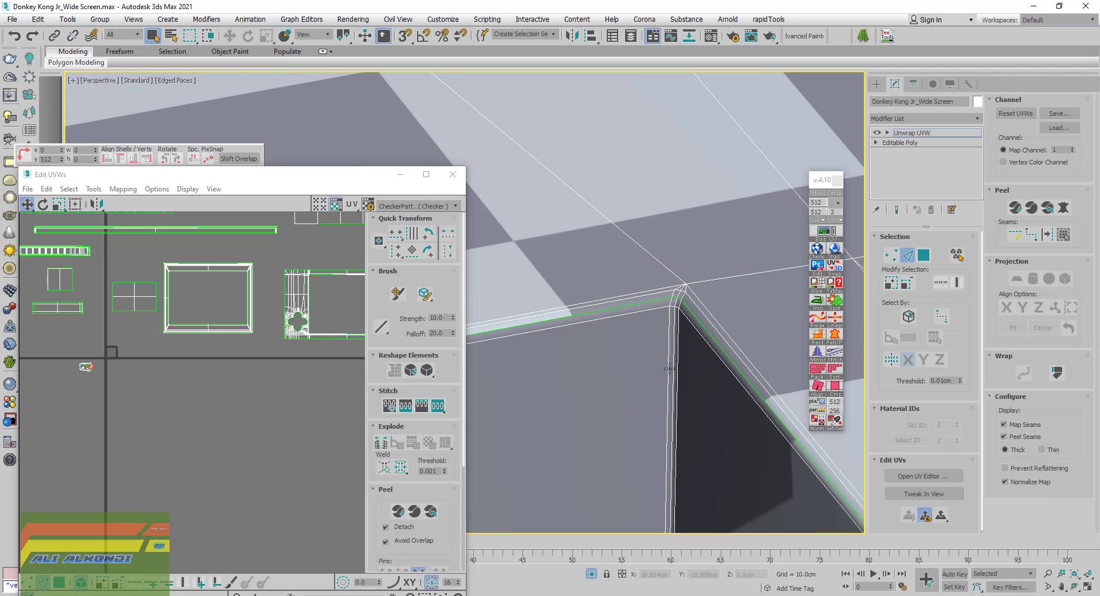
scroll(679, 339, up, 3)
double_click(661, 319)
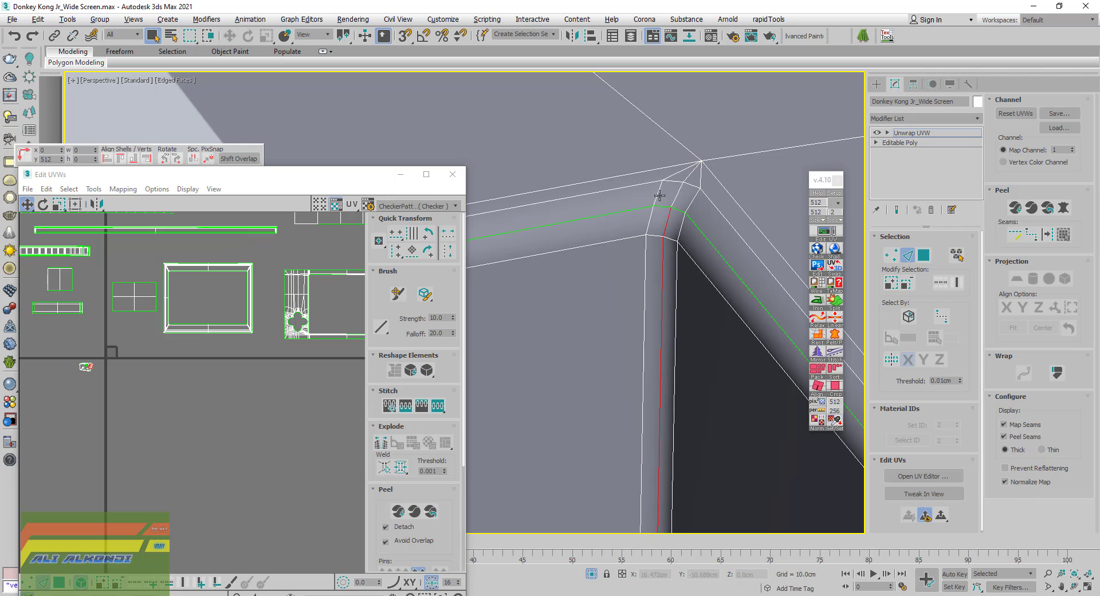
scroll(653, 400, down, 2)
scroll(660, 495, up, 2)
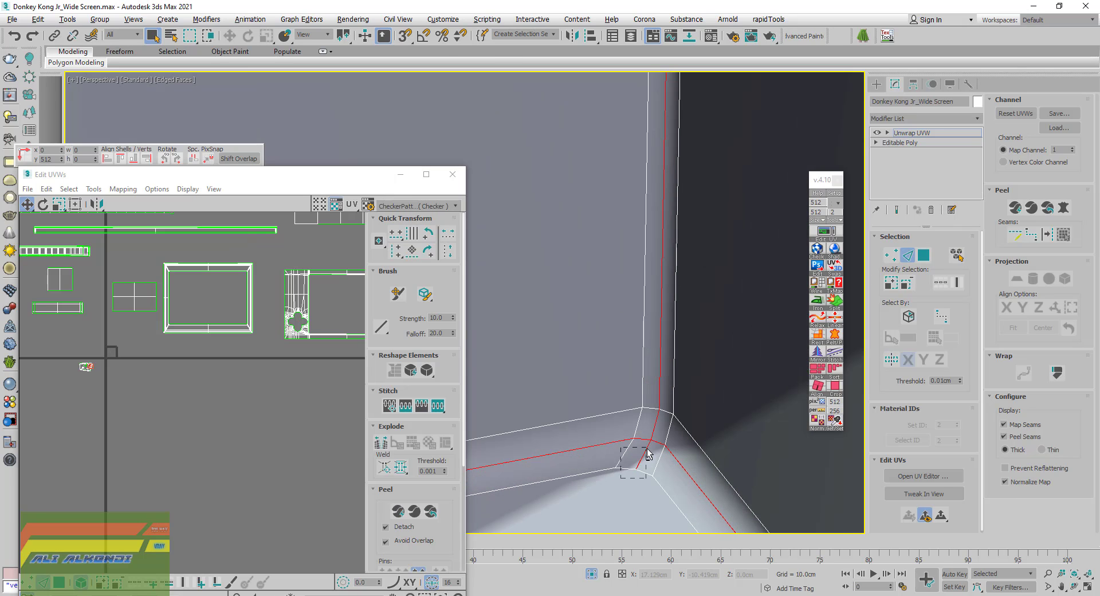
scroll(649, 454, down, 3)
scroll(650, 454, down, 2)
middle_drag(649, 454, 573, 249)
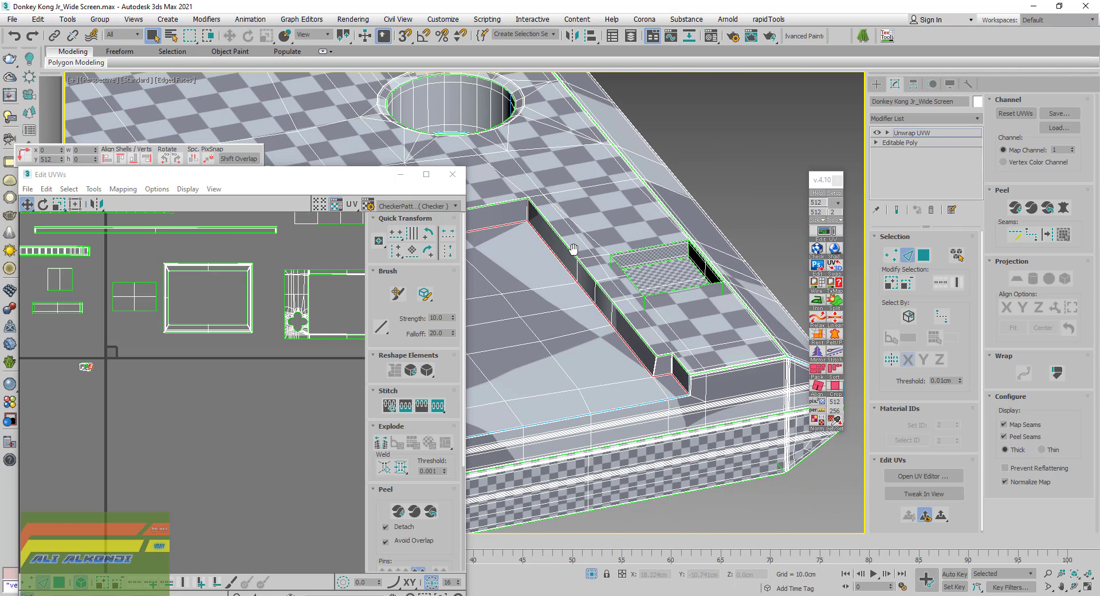
scroll(653, 356, up, 2)
scroll(660, 395, up, 3)
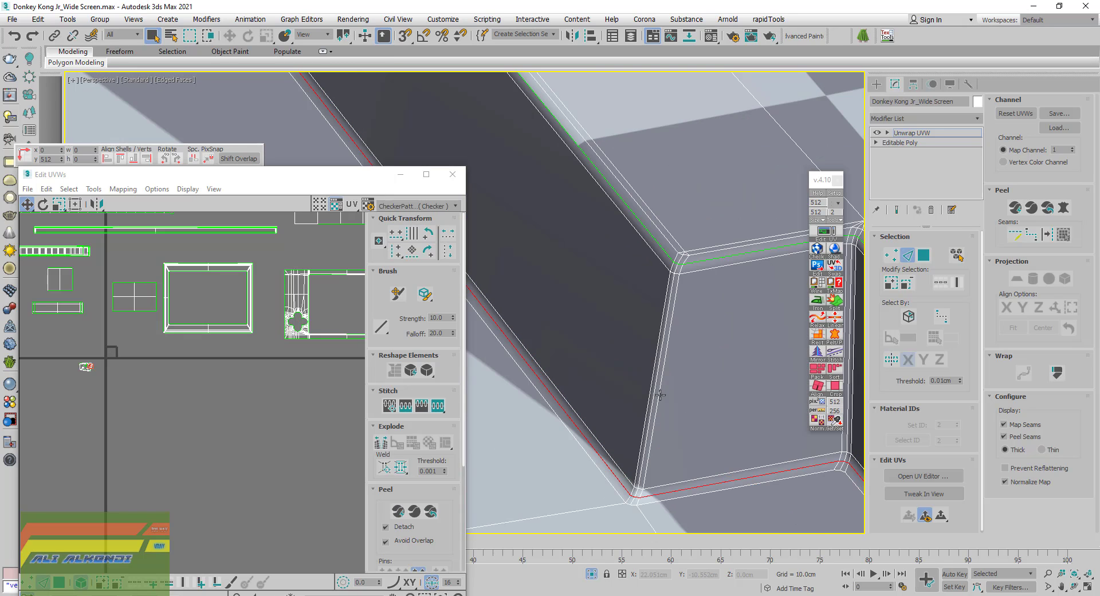
ctrl+click(655, 383)
scroll(634, 504, up, 2)
scroll(646, 486, down, 2)
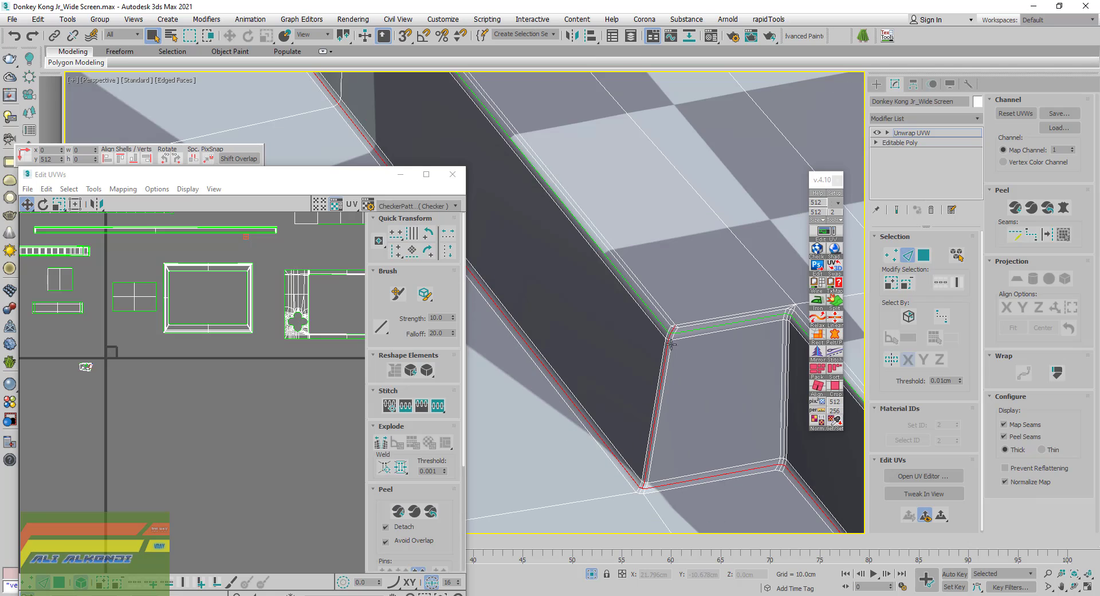
scroll(669, 331, up, 1)
scroll(687, 334, up, 1)
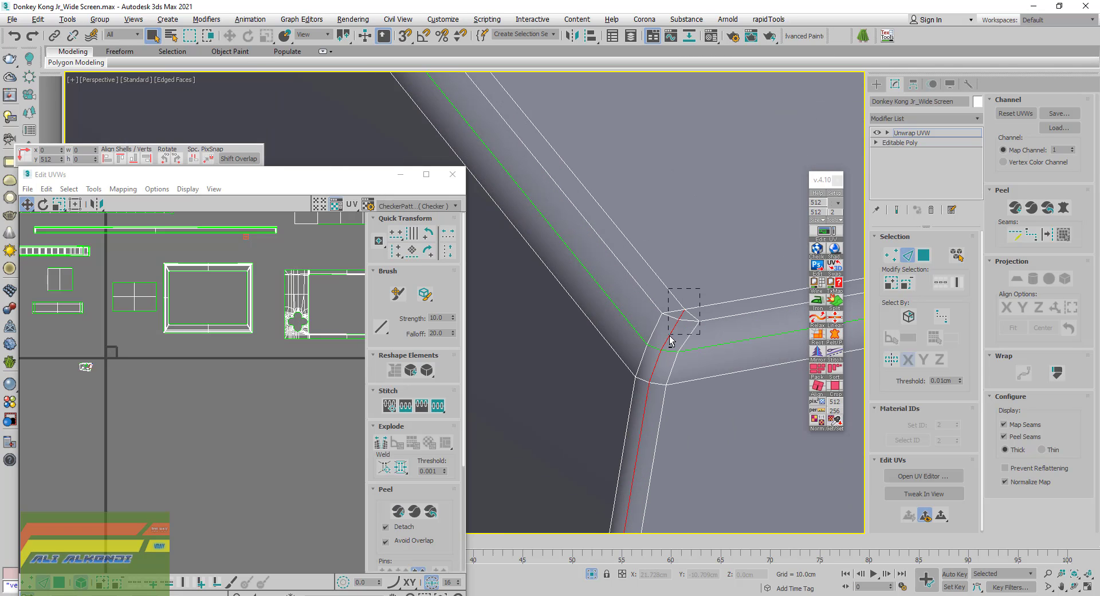
scroll(670, 341, down, 2)
scroll(665, 336, down, 2)
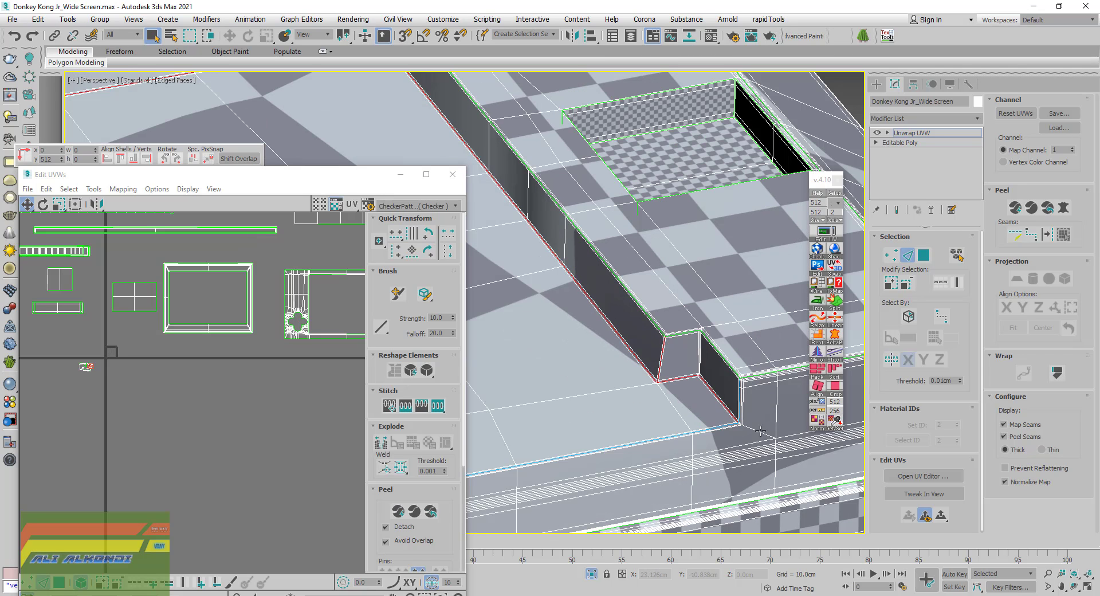
click(1047, 235)
scroll(640, 370, down, 2)
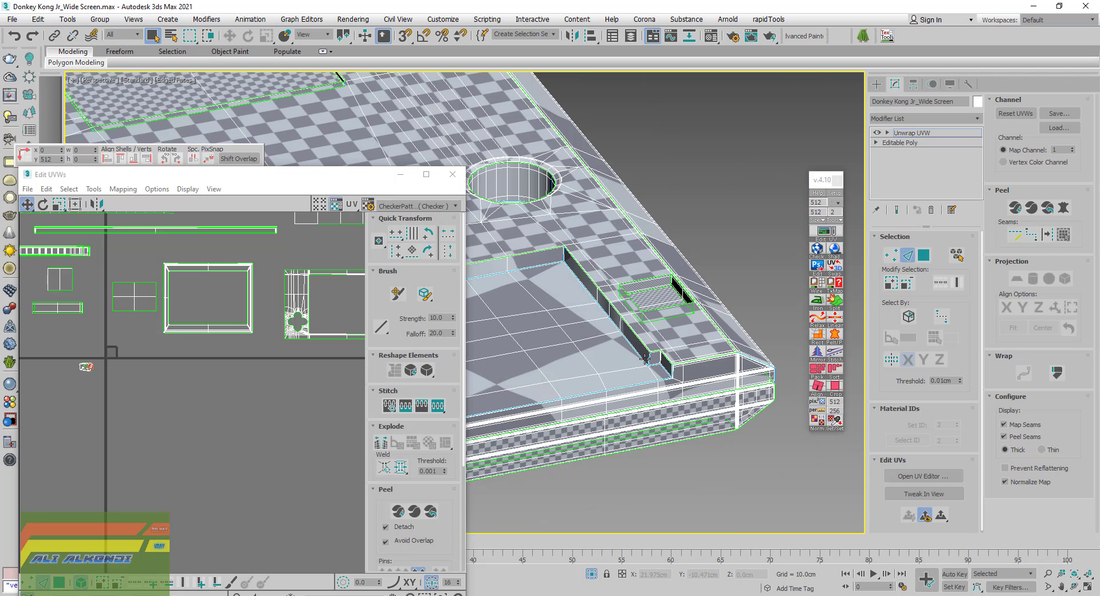
scroll(761, 353, down, 1)
Select the recess floor faces out to their seams and flatten them into a UV island
click(925, 256)
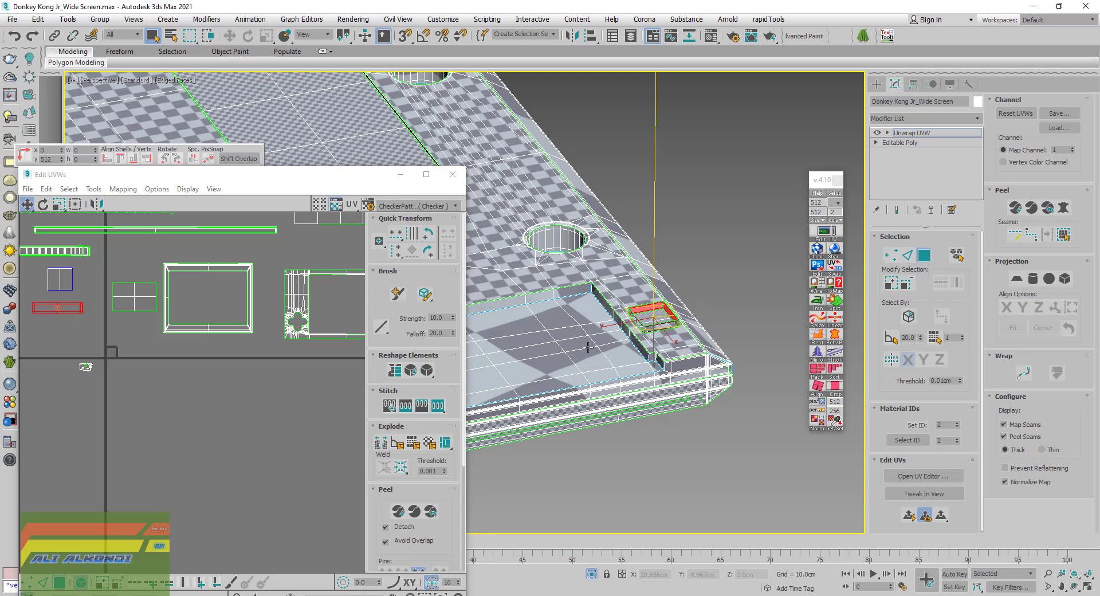
click(1064, 235)
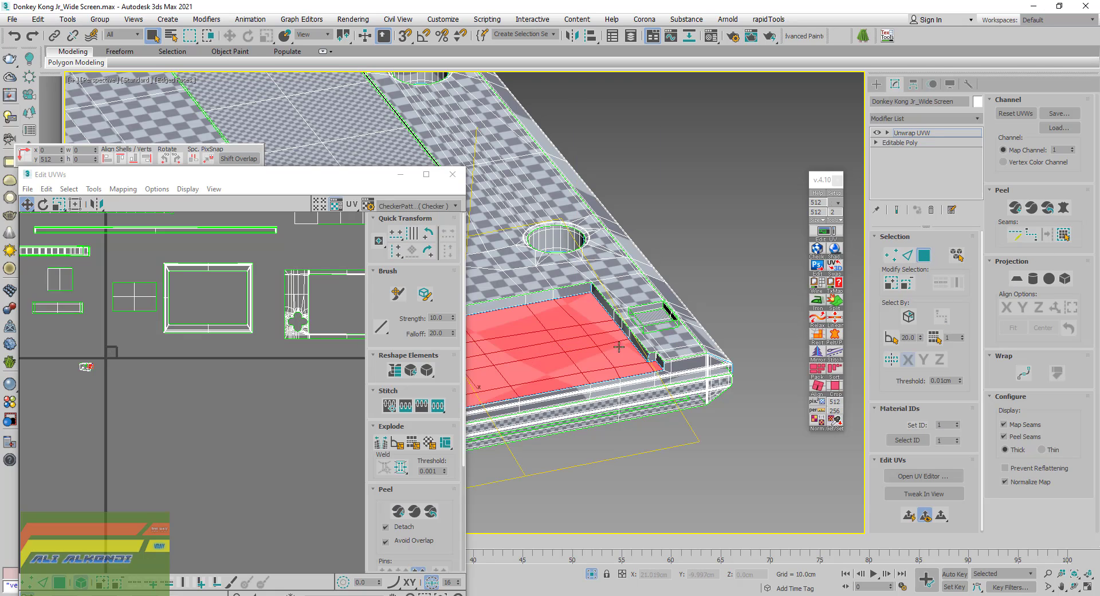
mouse_move(619, 347)
alt+middle_down()
mouse_move(699, 307)
mouse_move(710, 341)
alt+middle_up()
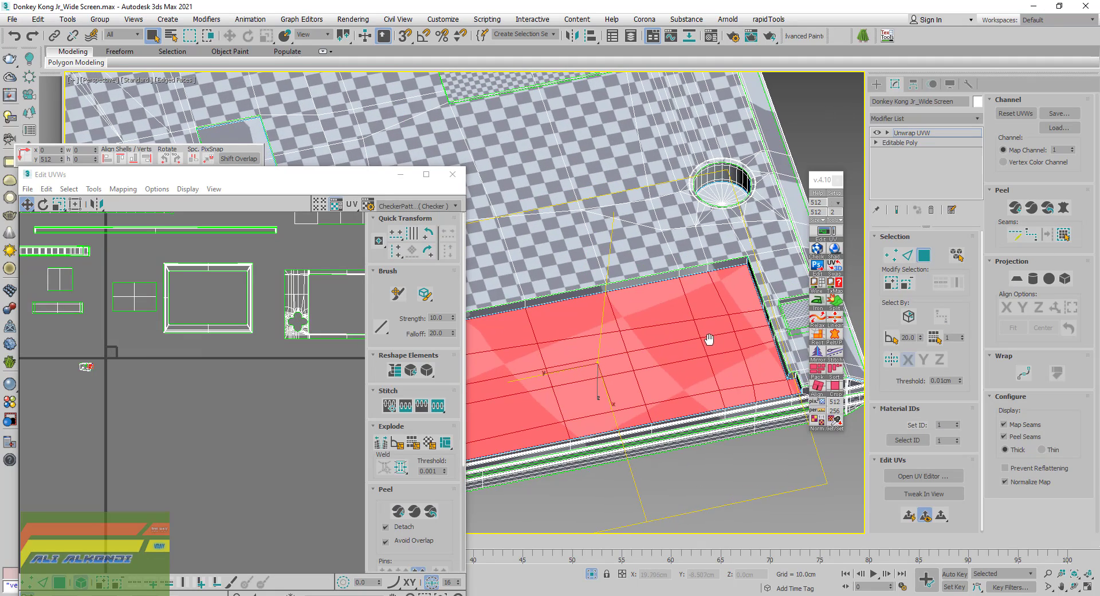
click(818, 302)
Relax the floor's UV island with the Relax Tool, then close it
scroll(194, 364, up, 3)
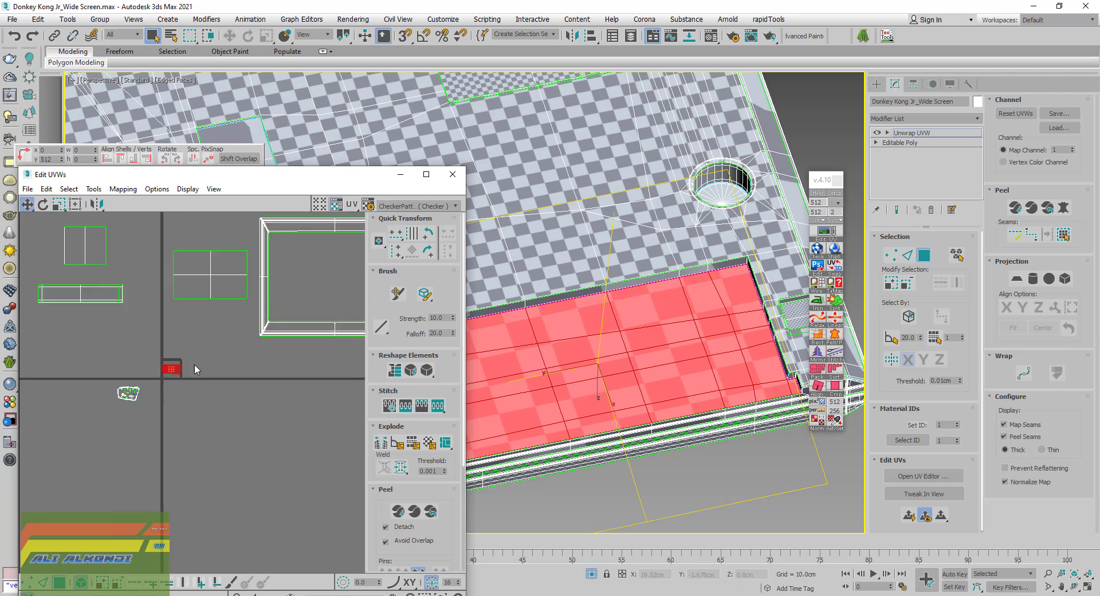
scroll(172, 367, up, 3)
scroll(171, 366, up, 2)
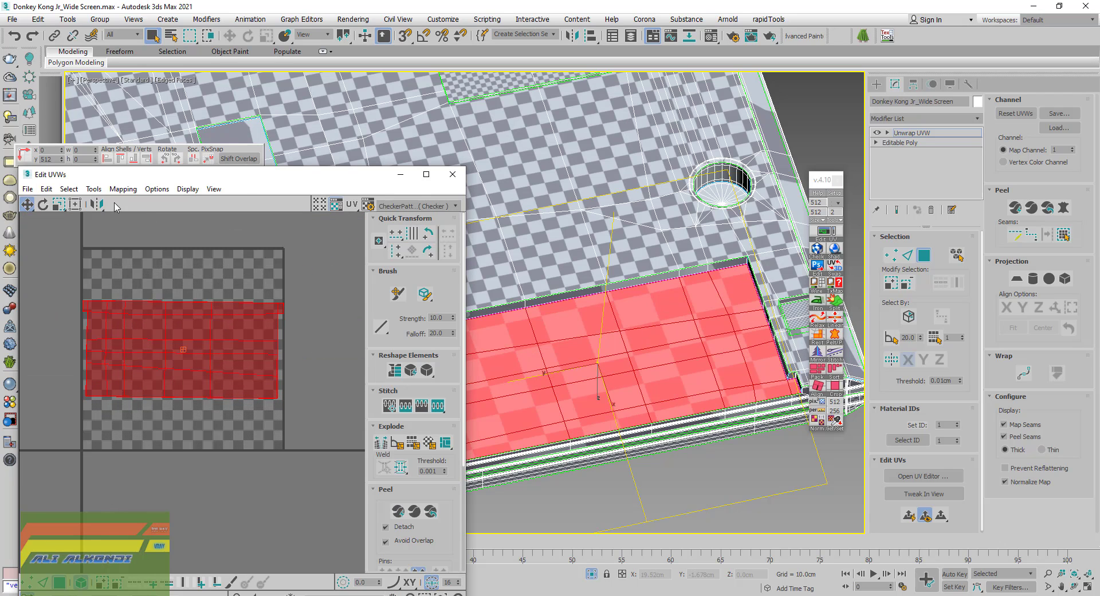
click(94, 190)
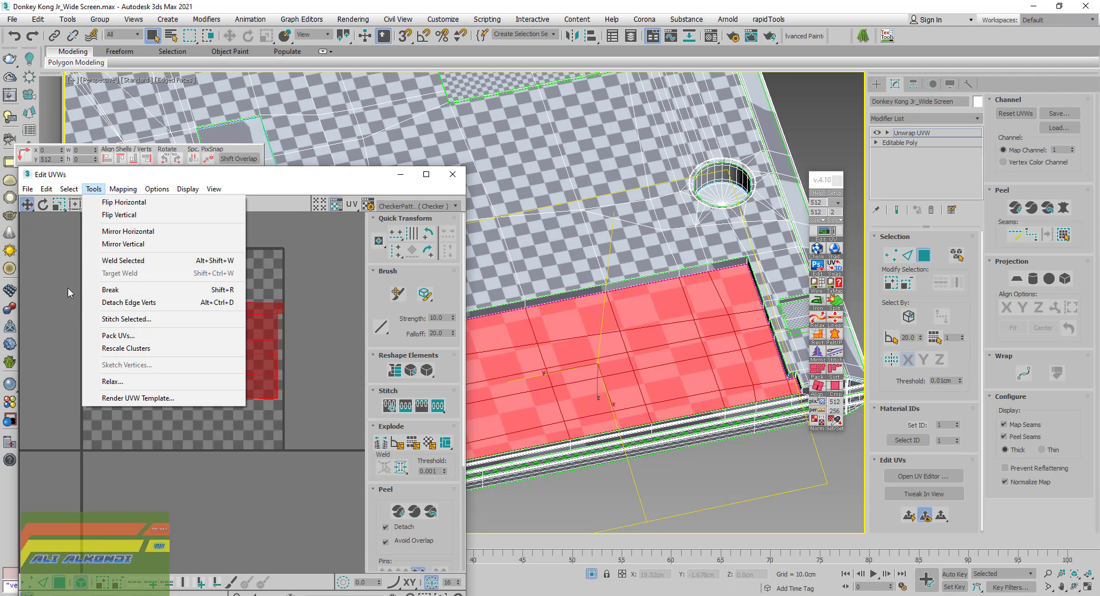
click(121, 381)
click(130, 152)
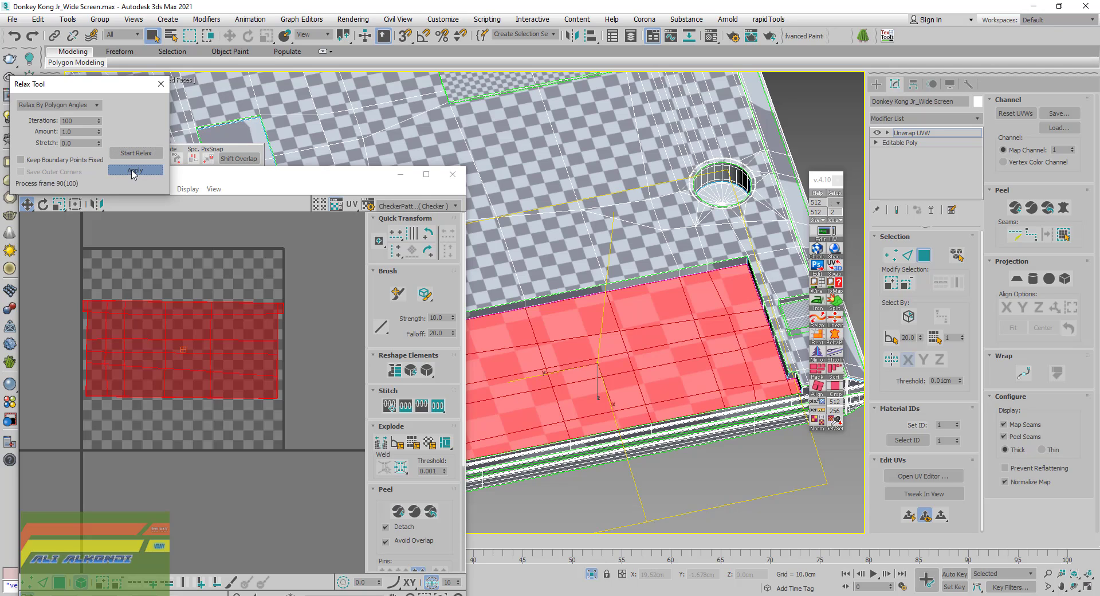
click(161, 84)
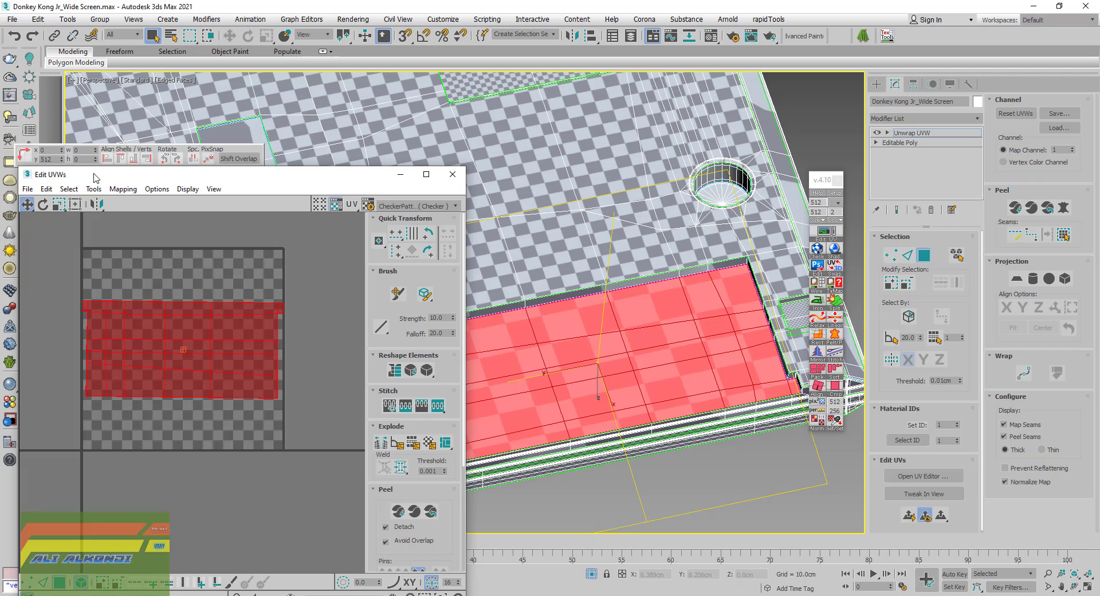
Try stretching the floor shell with Freeform, then cancel to restore it
click(60, 204)
drag(184, 351, 143, 216)
right_click(143, 216)
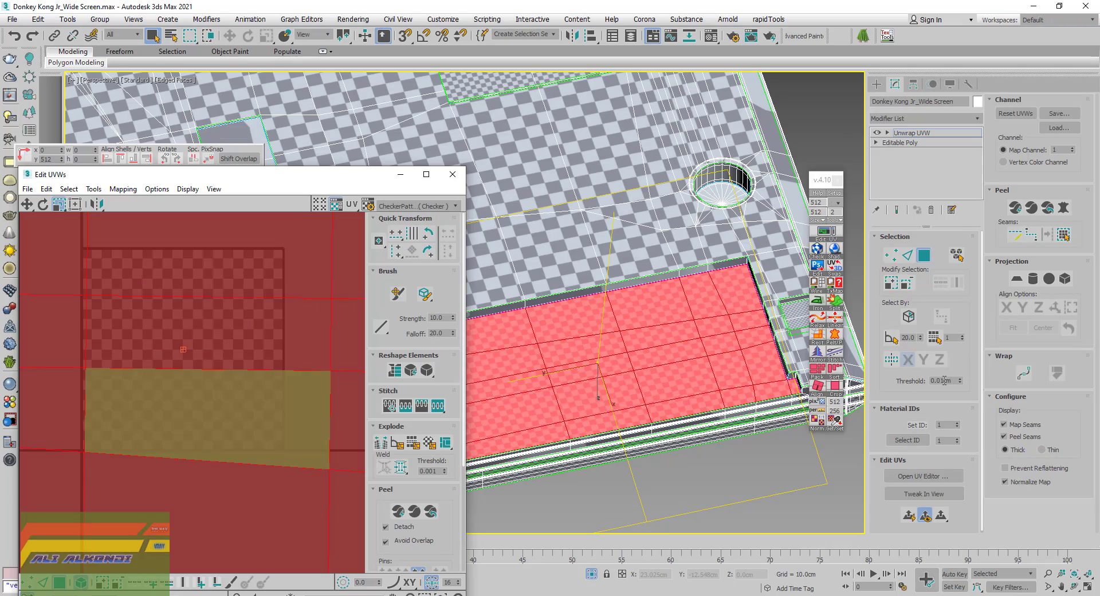
scroll(641, 404, up, 4)
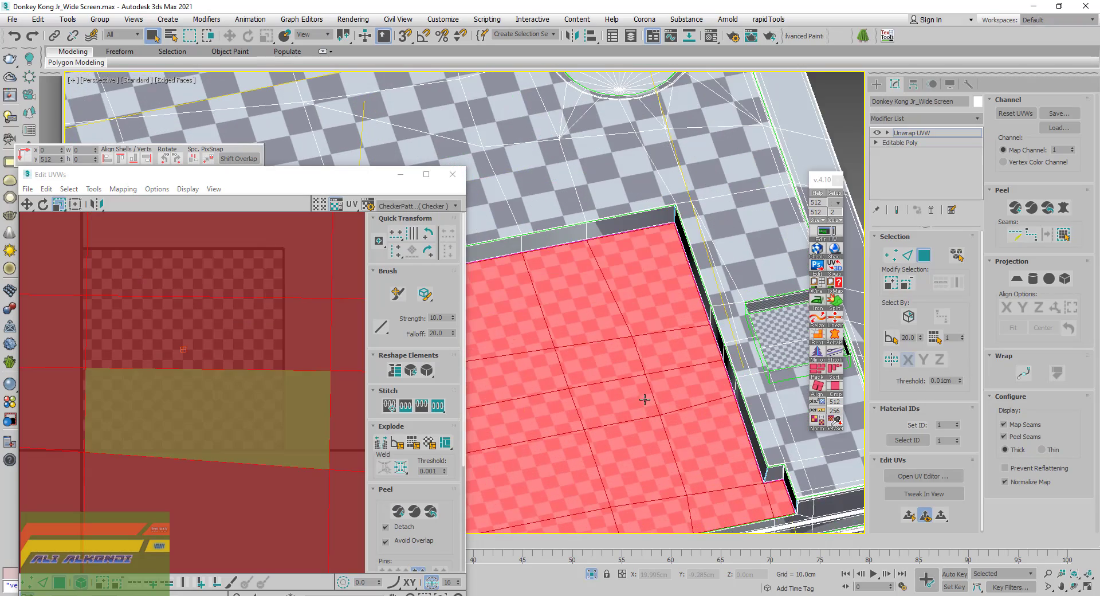
scroll(645, 399, down, 5)
Move the floor shell to the left of the UV layout beside the other islands
mouse_move(606, 387)
alt+middle_down()
mouse_move(766, 399)
mouse_move(759, 388)
mouse_move(818, 391)
alt+middle_up()
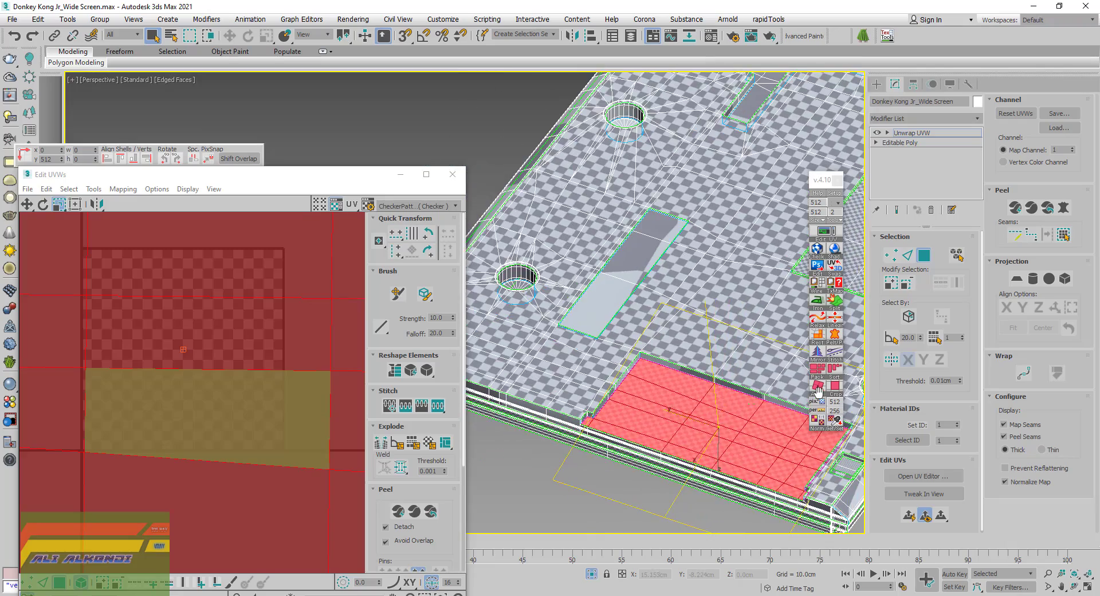
scroll(818, 391, up, 3)
scroll(817, 391, up, 2)
scroll(745, 373, down, 5)
mouse_move(653, 338)
middle_down()
mouse_move(590, 355)
mouse_move(604, 288)
mouse_move(618, 298)
middle_up()
scroll(130, 301, down, 5)
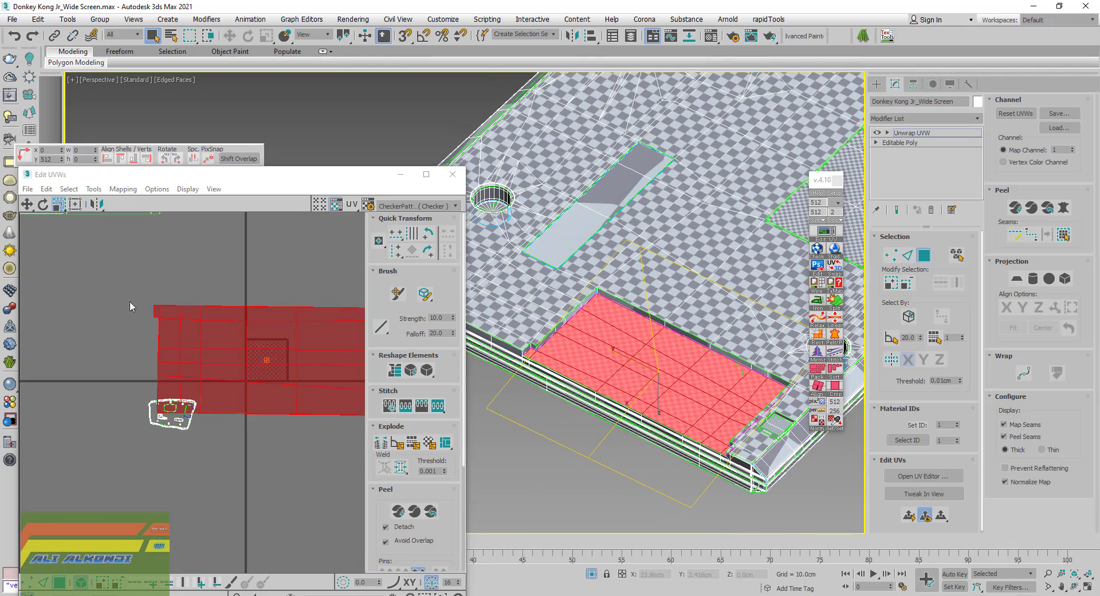
scroll(92, 359, down, 4)
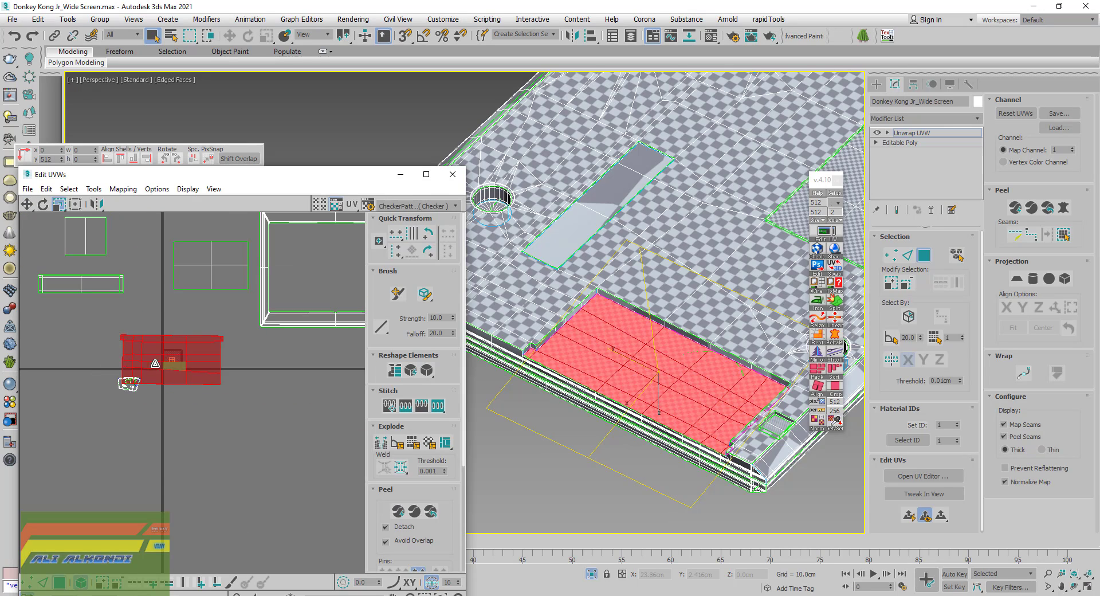
click(26, 204)
drag(172, 359, 61, 334)
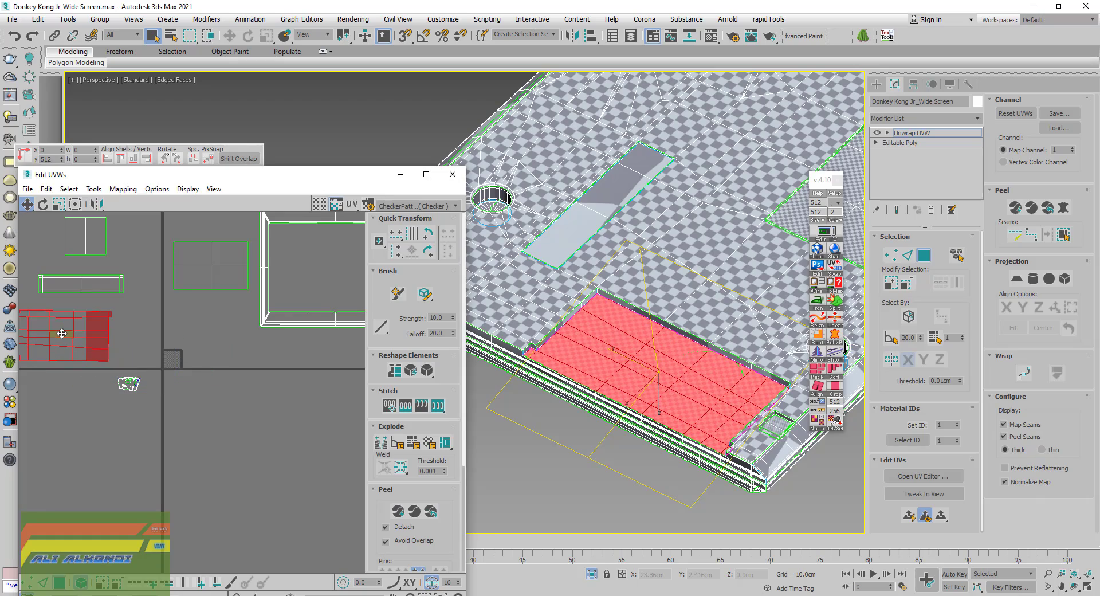
scroll(596, 321, down, 2)
scroll(599, 282, down, 2)
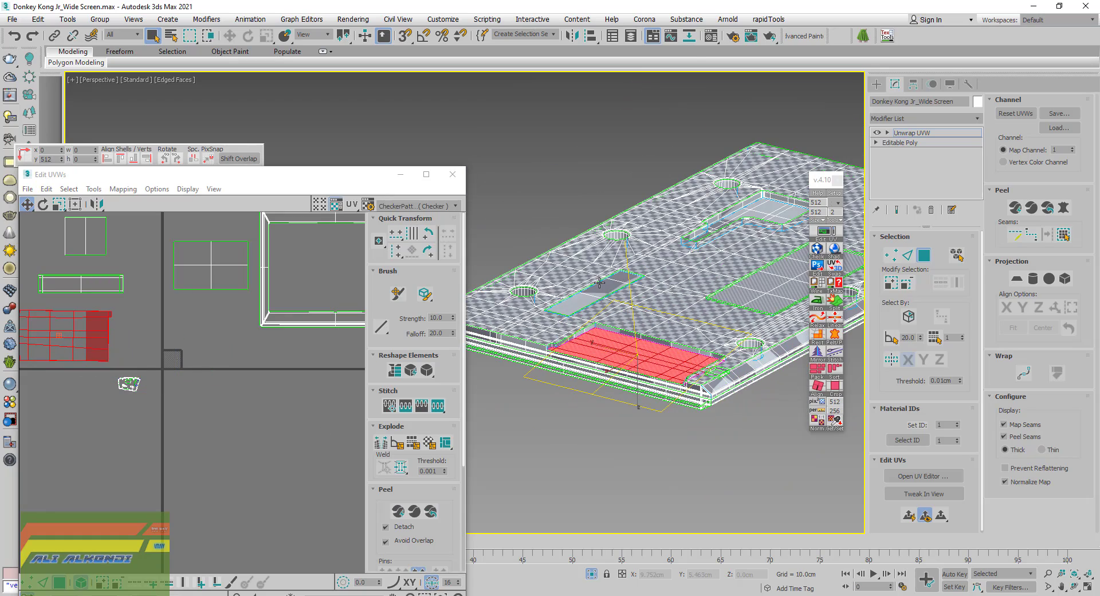
scroll(560, 346, up, 4)
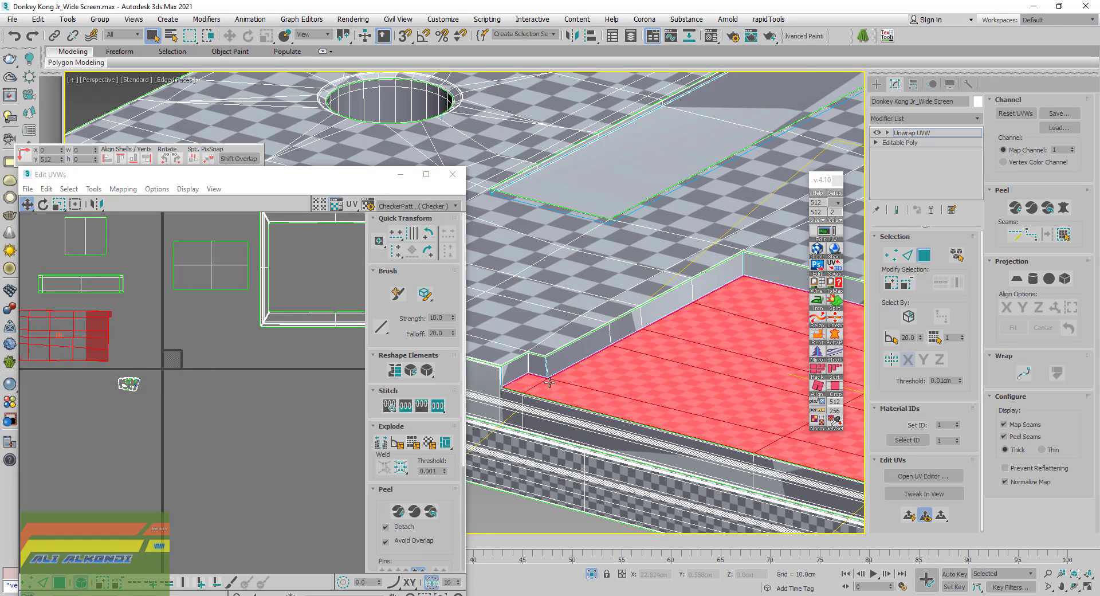
Select the recess's short end-wall faces and flatten them into a UV shell
click(515, 365)
click(1061, 240)
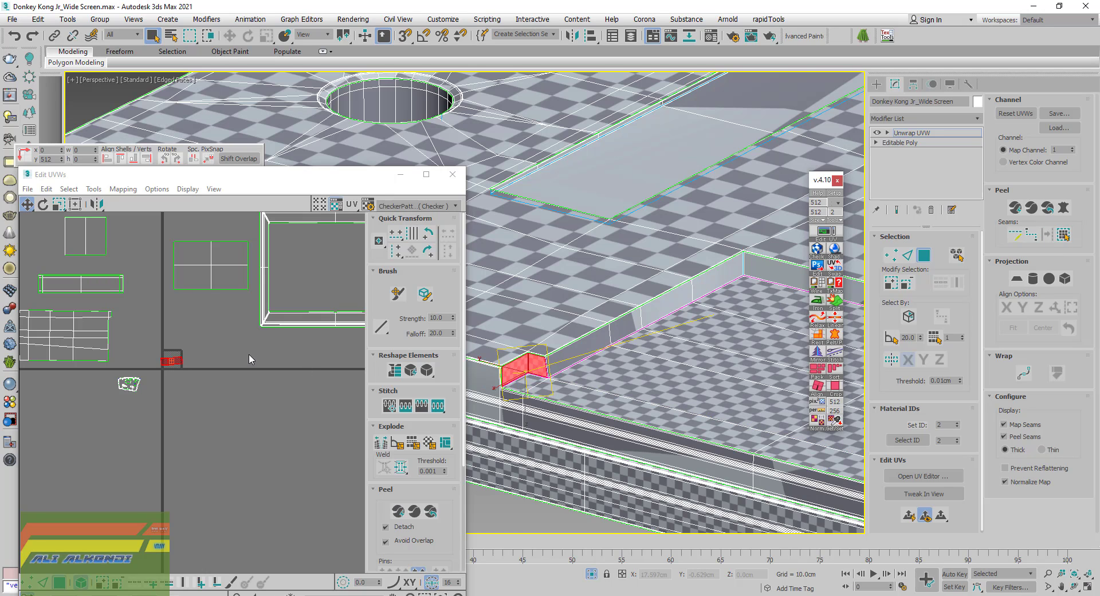
scroll(178, 363, up, 5)
scroll(179, 352, up, 5)
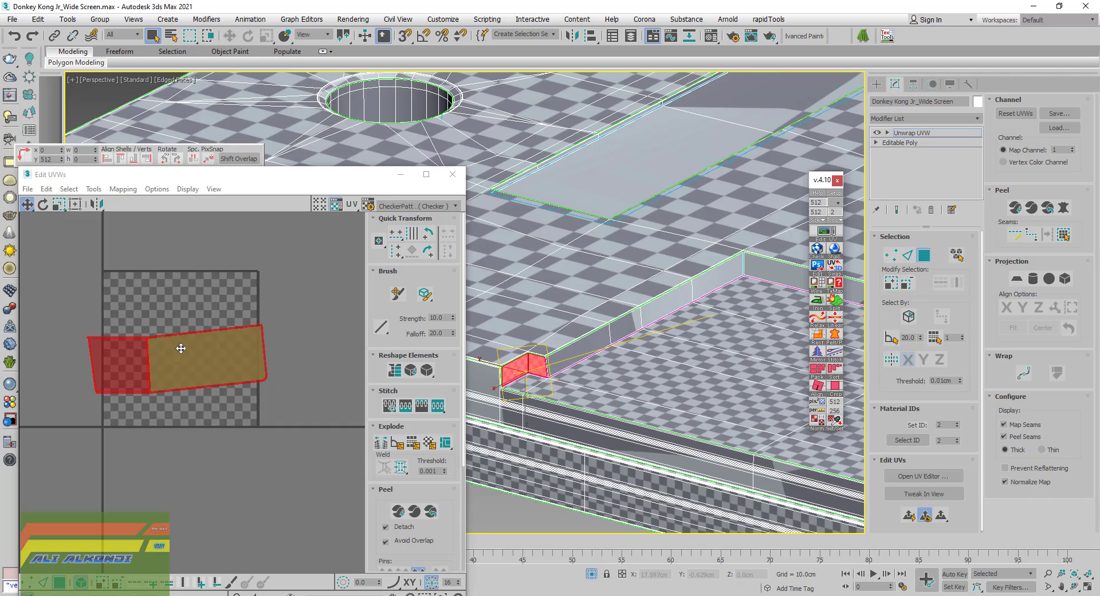
scroll(760, 391, down, 3)
scroll(760, 392, down, 8)
scroll(759, 392, down, 3)
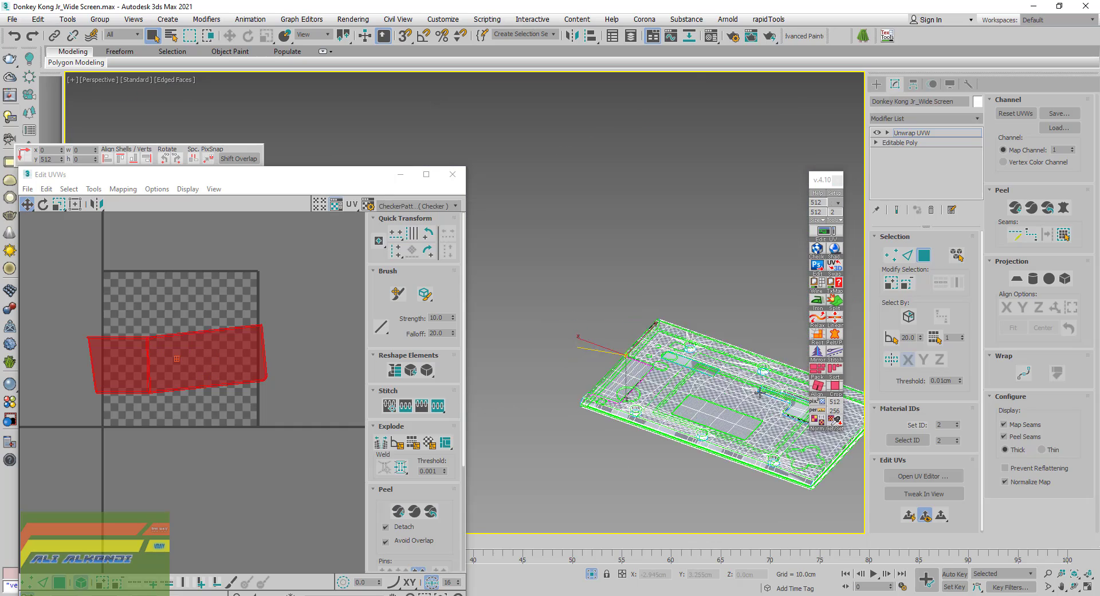
alt+middle_drag(759, 392, 595, 373)
scroll(699, 360, up, 3)
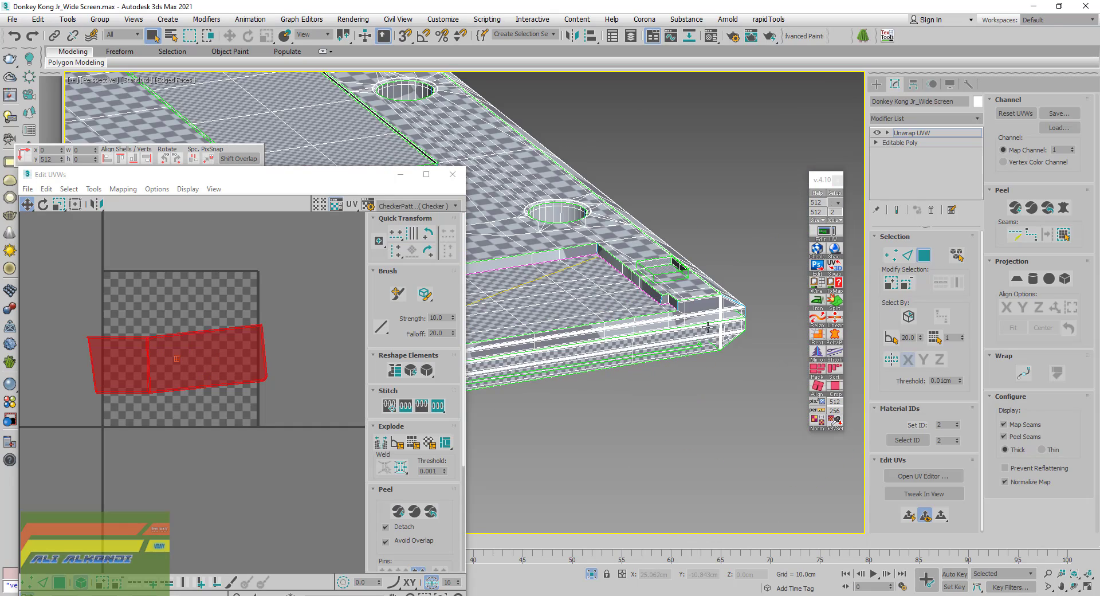
scroll(676, 327, up, 3)
scroll(676, 327, up, 4)
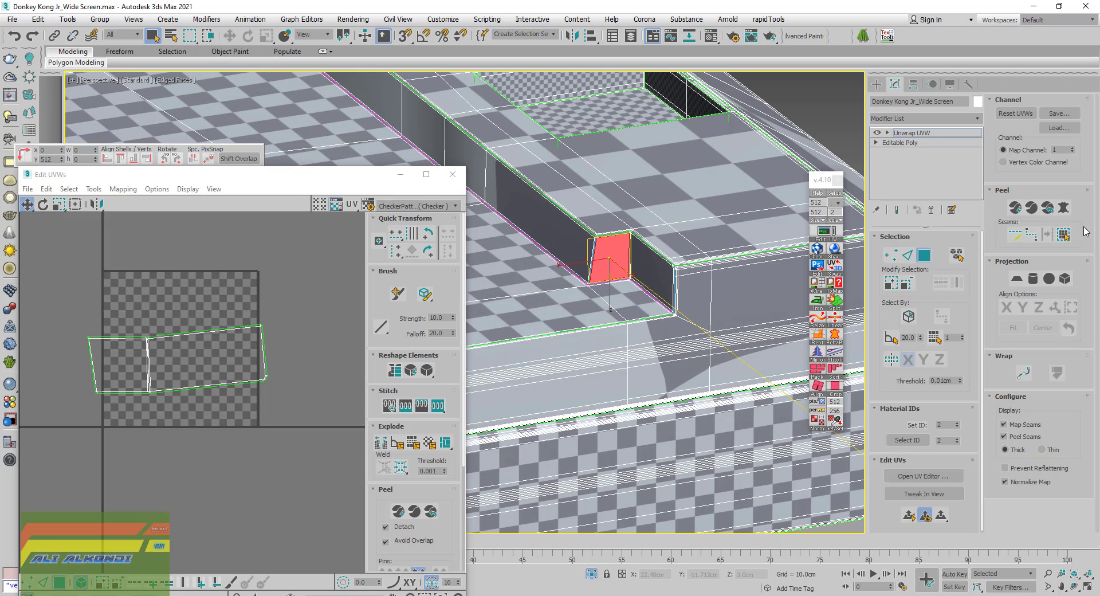
click(1064, 235)
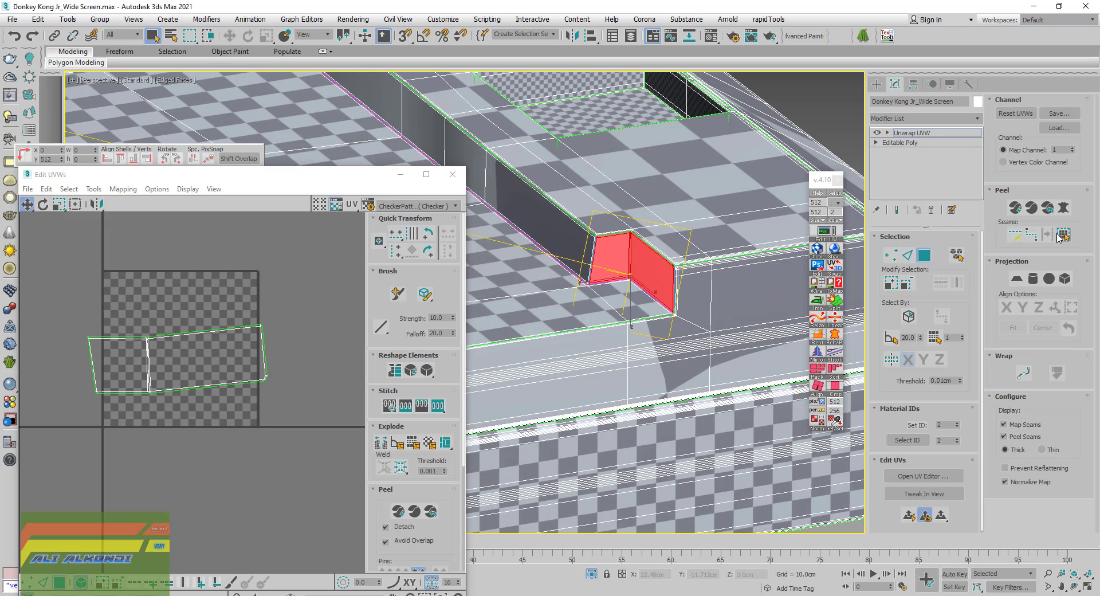
click(816, 298)
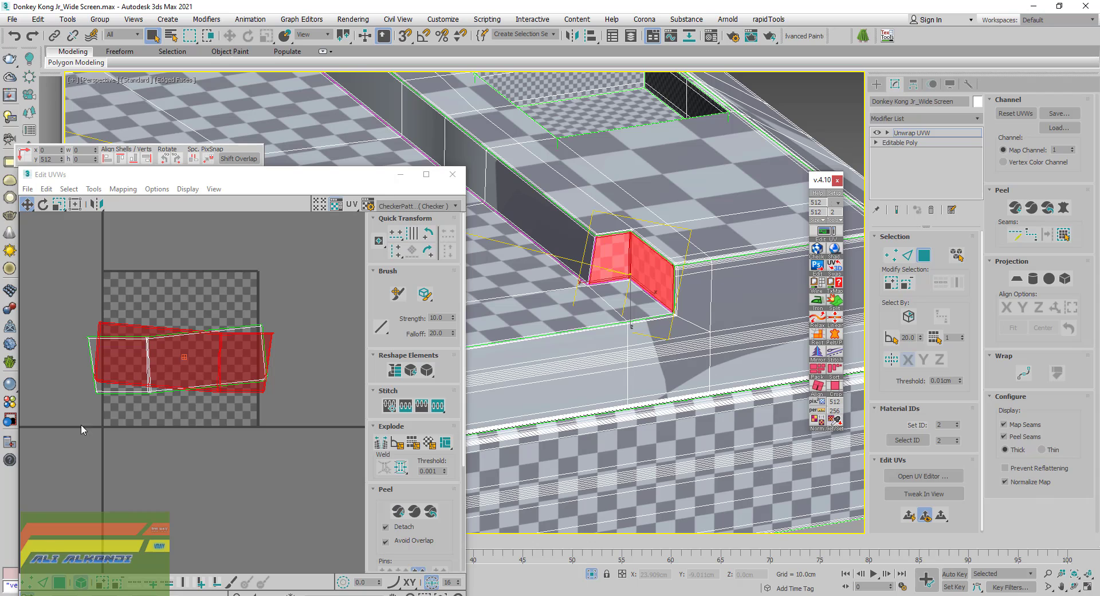
Relax the end-wall UV shell with the Relax Tool, then close it
click(93, 189)
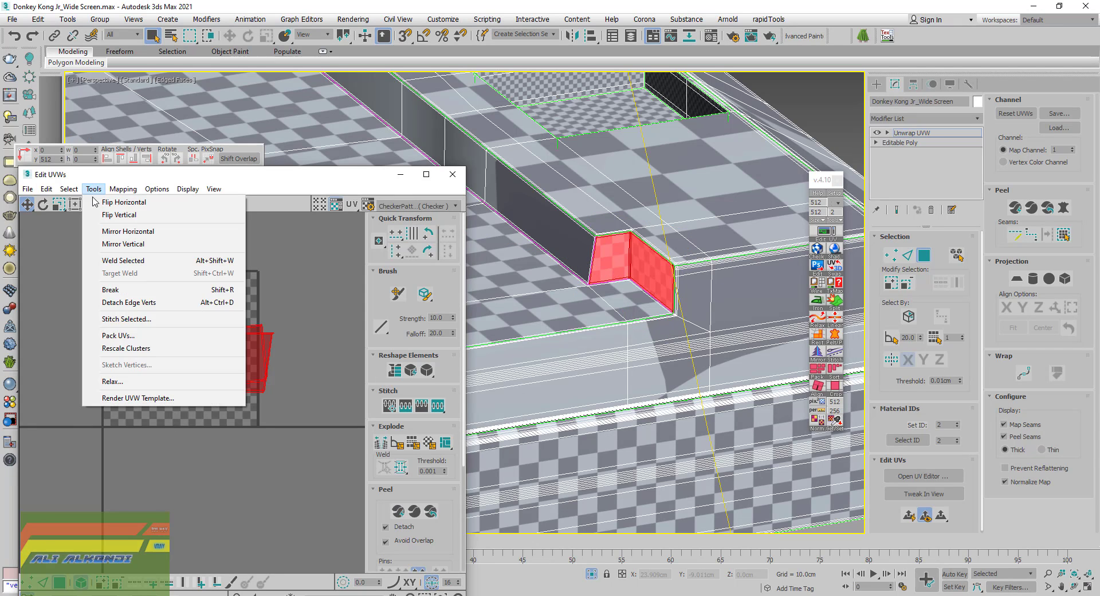
click(114, 382)
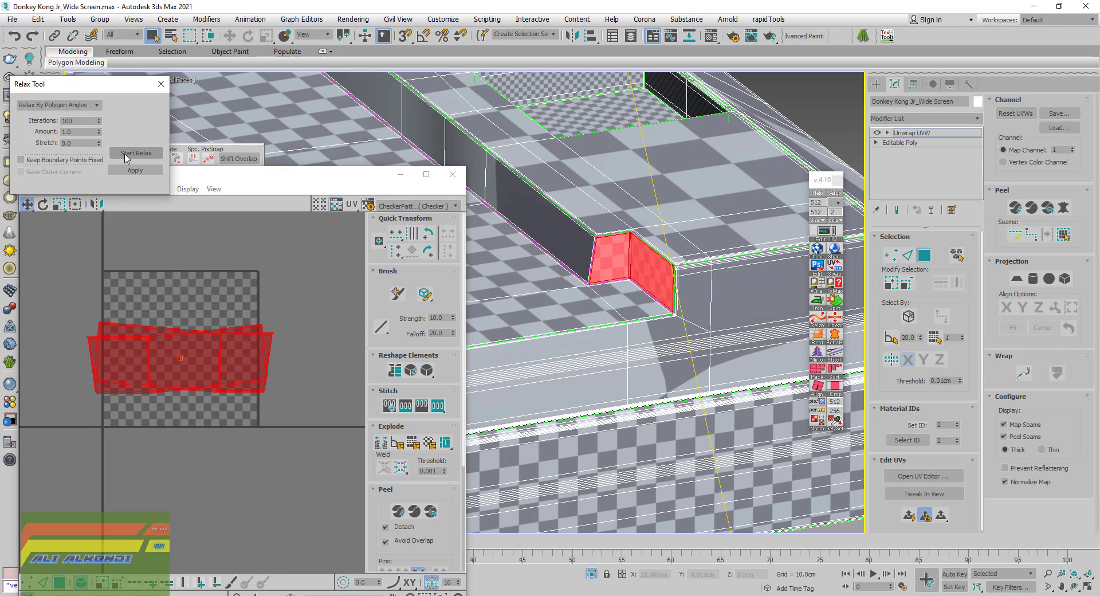
click(127, 153)
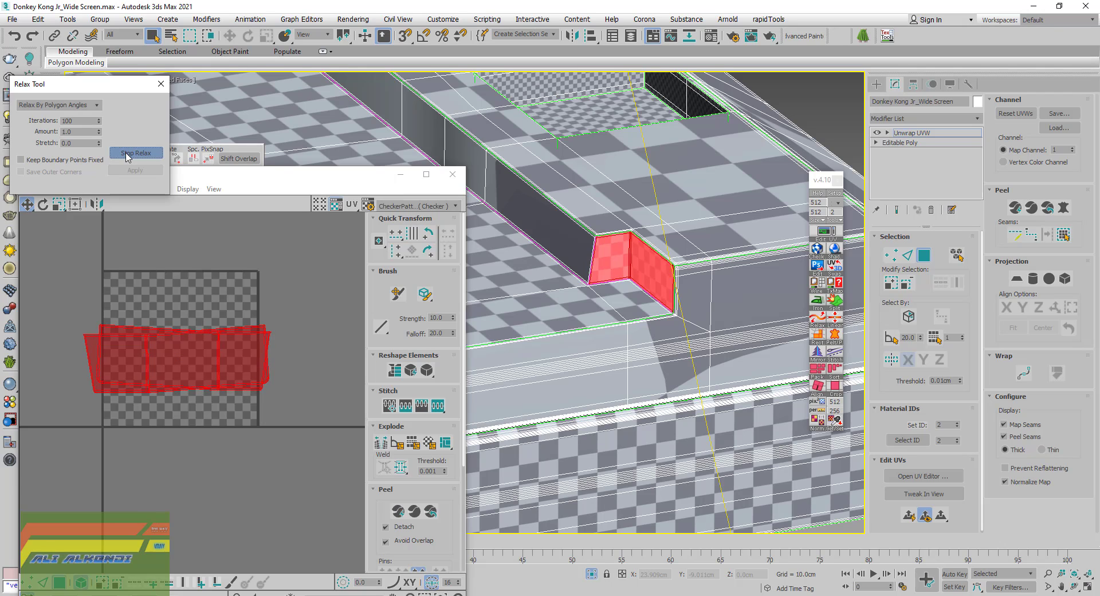
click(127, 153)
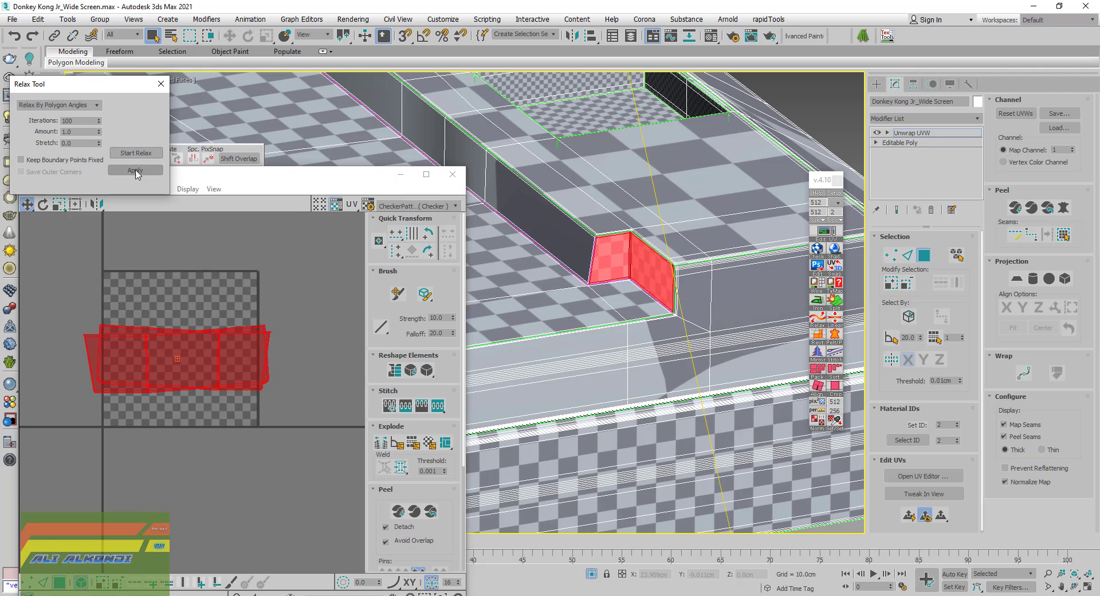
click(160, 84)
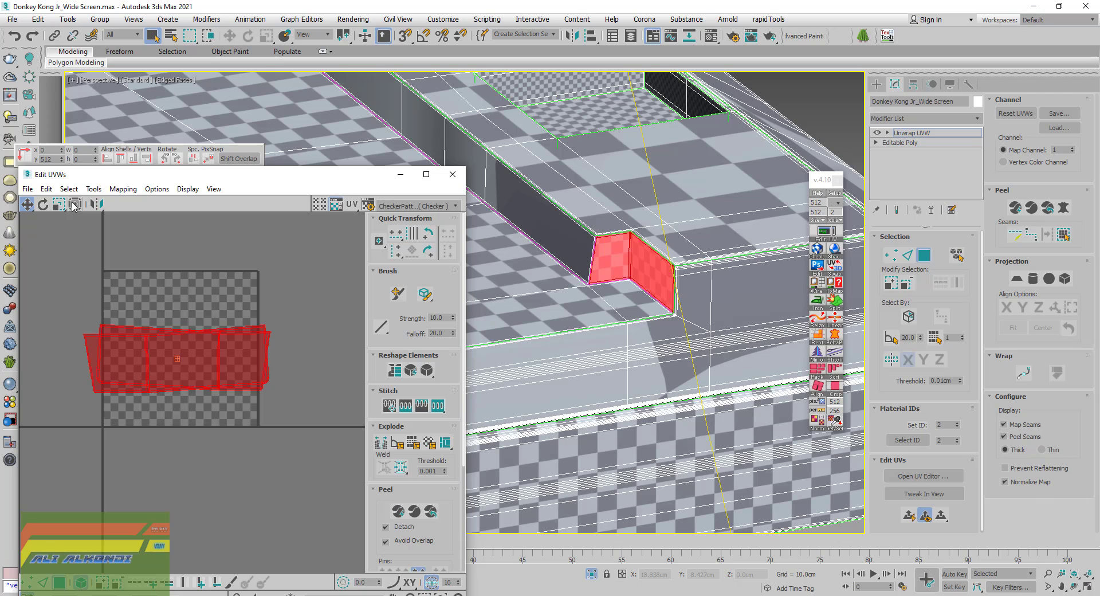
Scale the end-wall shell up and move it to the lower left of the layout
key(r)
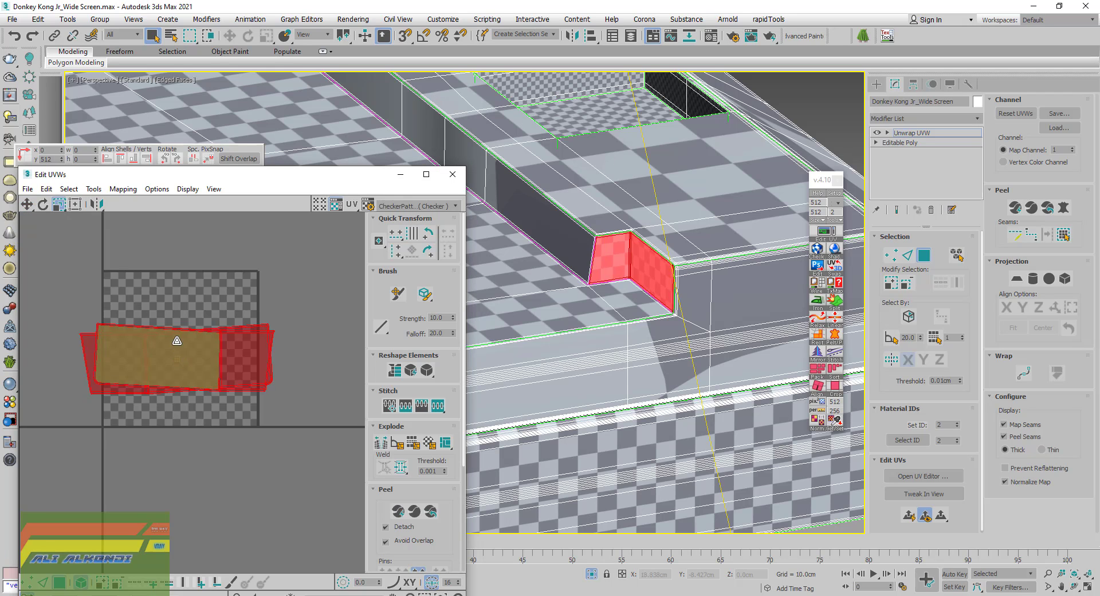
drag(179, 356, 169, 314)
key(w)
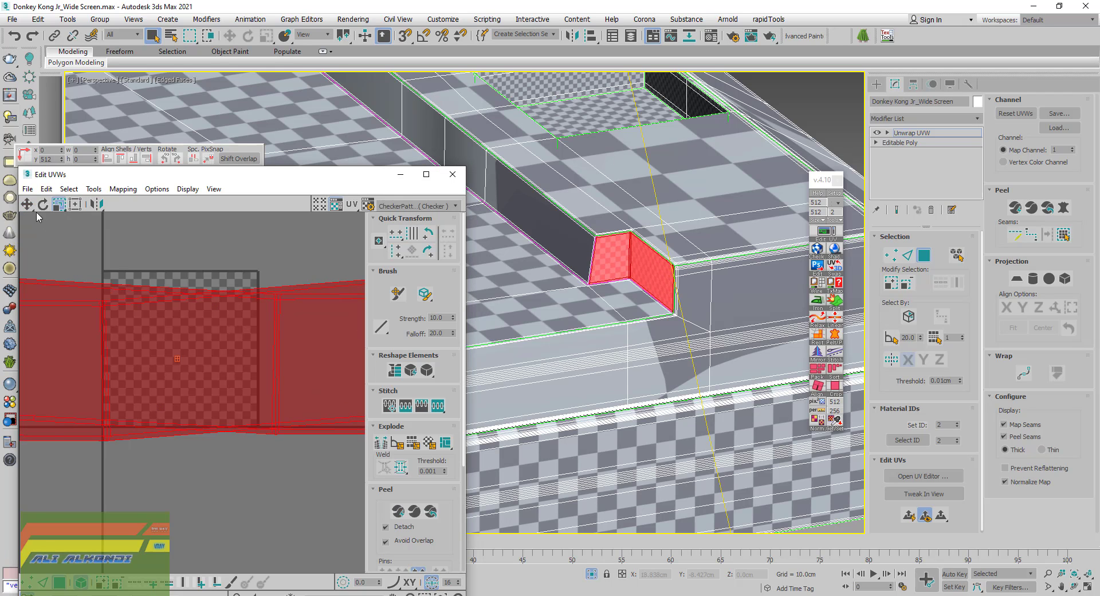
scroll(139, 379, down, 5)
mouse_move(138, 378)
mouse_down()
mouse_move(64, 403)
mouse_move(45, 387)
mouse_up()
click(539, 227)
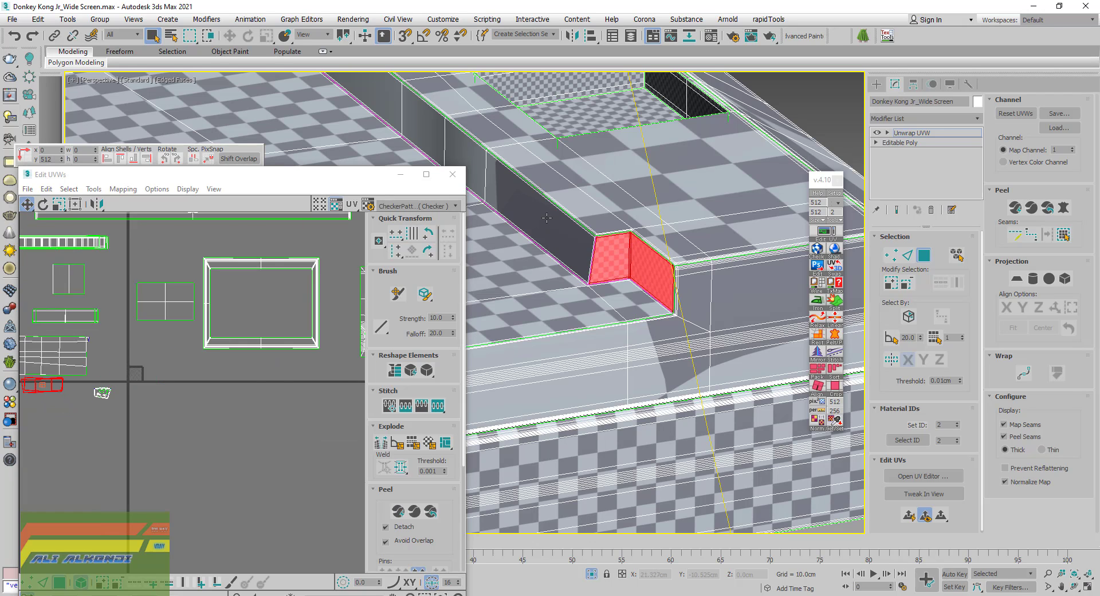
Select the long side-wall strip and the front-left wall strip out to their seams
click(1063, 235)
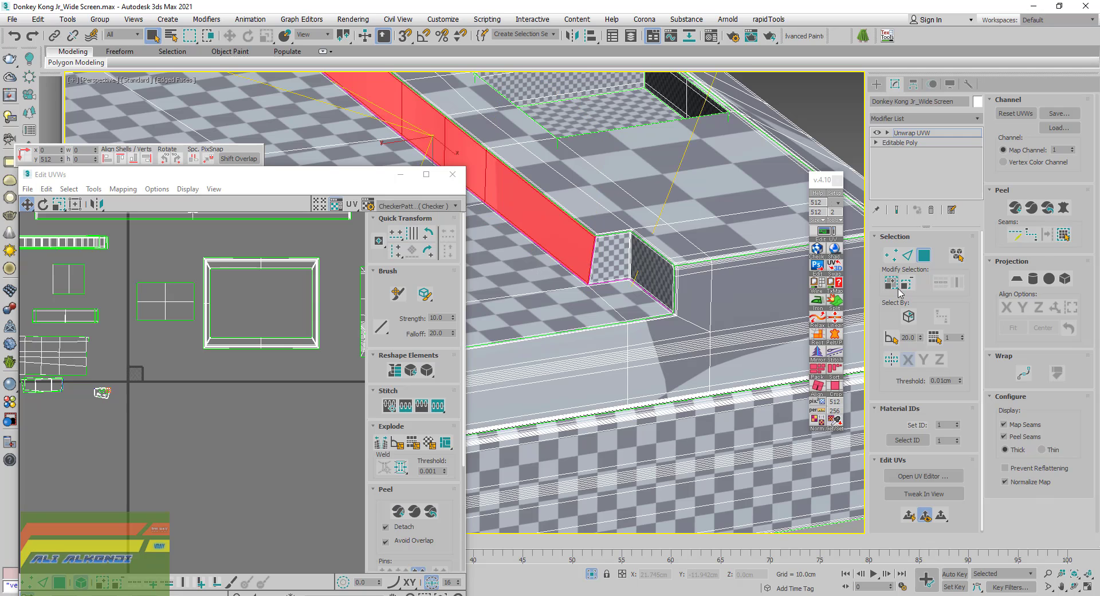
scroll(745, 149, down, 5)
middle_drag(639, 170, 698, 275)
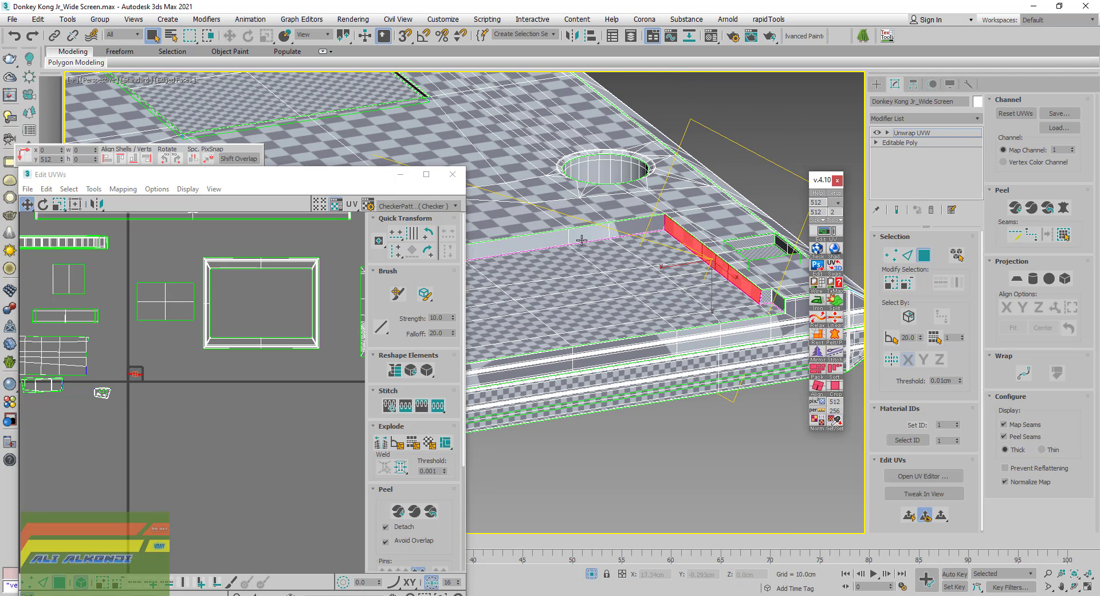
click(561, 241)
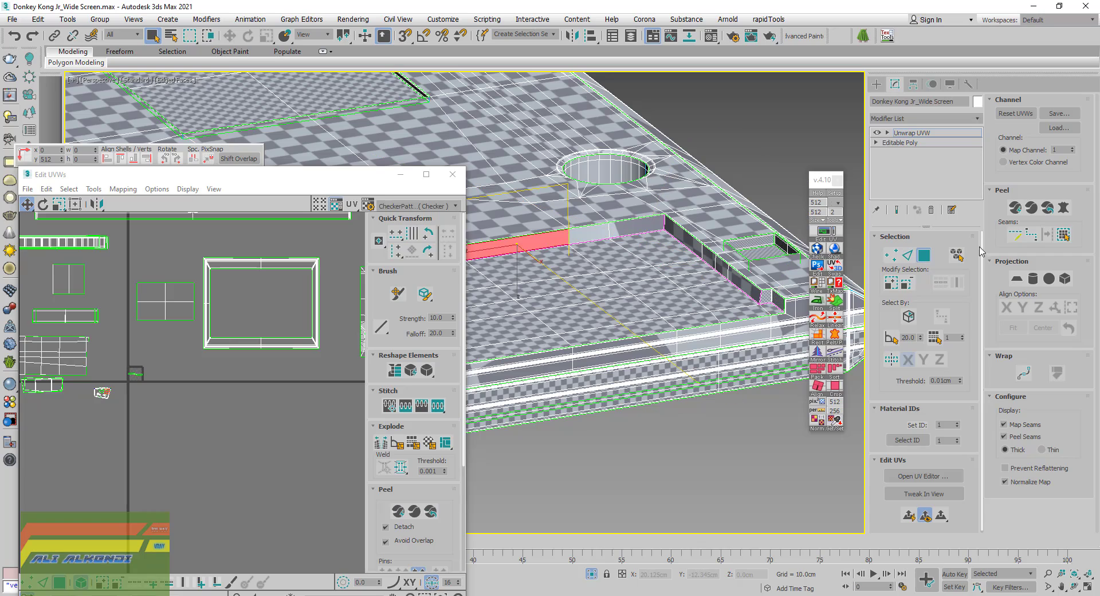
click(1064, 237)
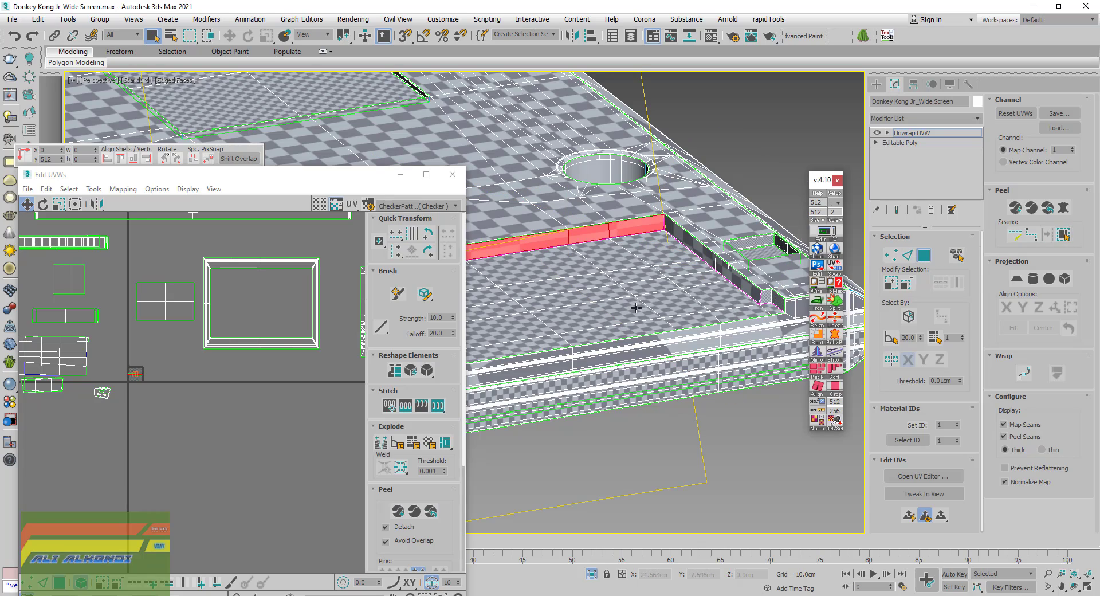
alt+middle_drag(636, 307, 779, 285)
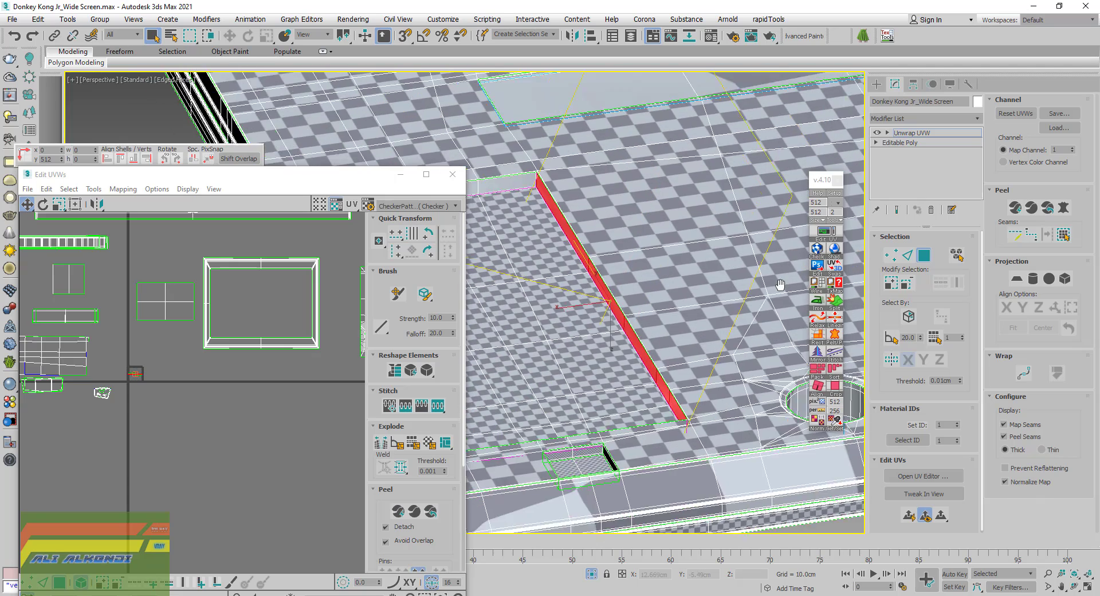
key(shift+z)
key(shift+z)
Select the whole outer rim strip and zoom the viewport and UV editor onto it
click(564, 215)
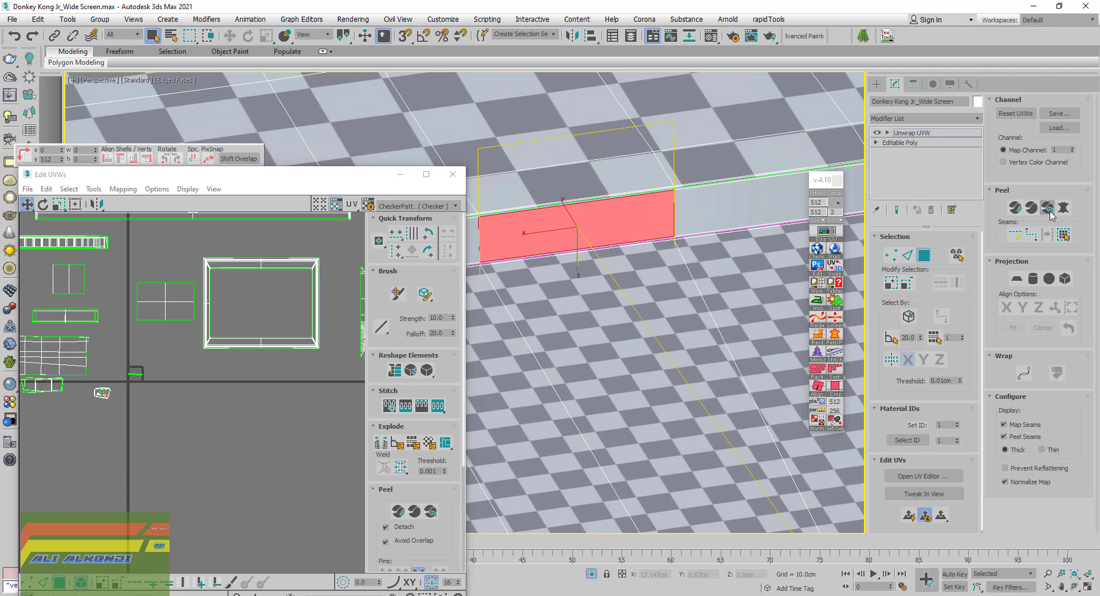
click(1064, 237)
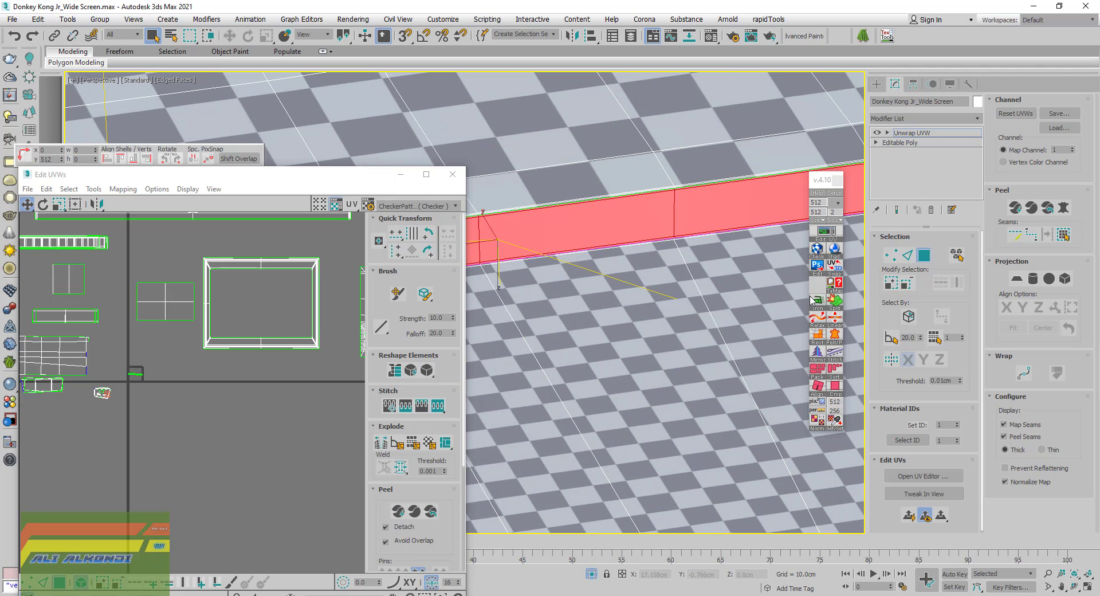
key(shift+y)
key(shift+y)
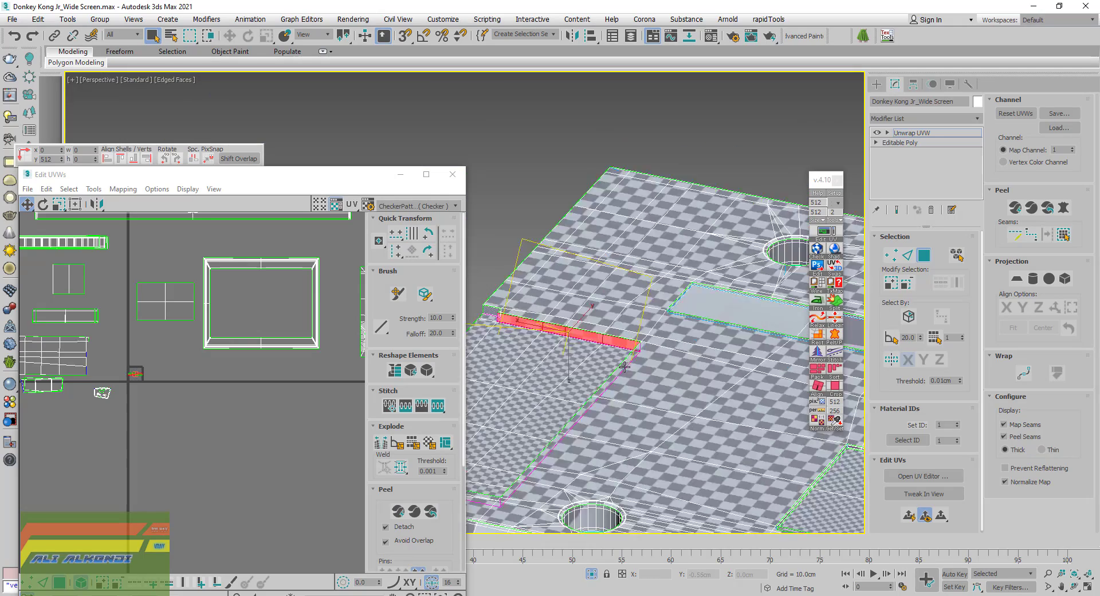
key(shift+z)
key(shift+z)
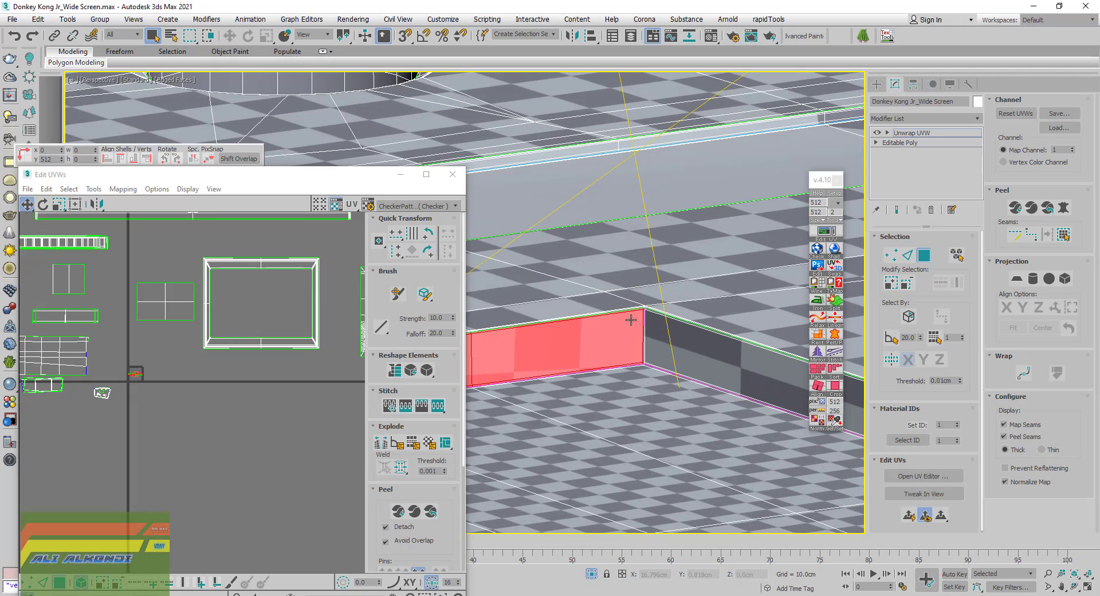
scroll(142, 359, up, 5)
Select the whole wall strip element and relax its UVs with Tools > Relax
scroll(146, 351, up, 5)
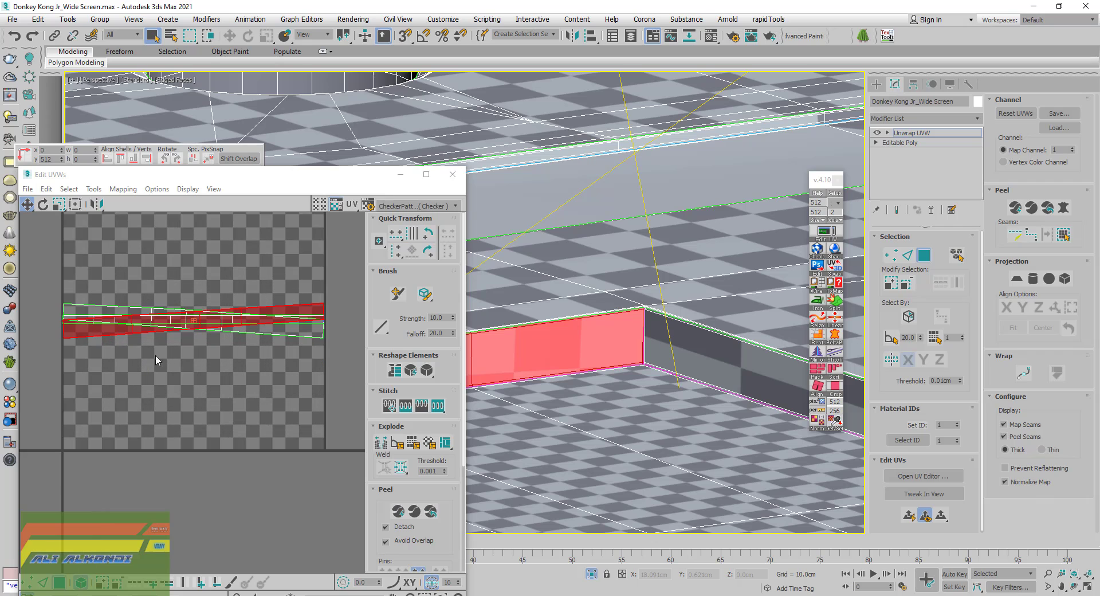
key(ctrl+Page_Up)
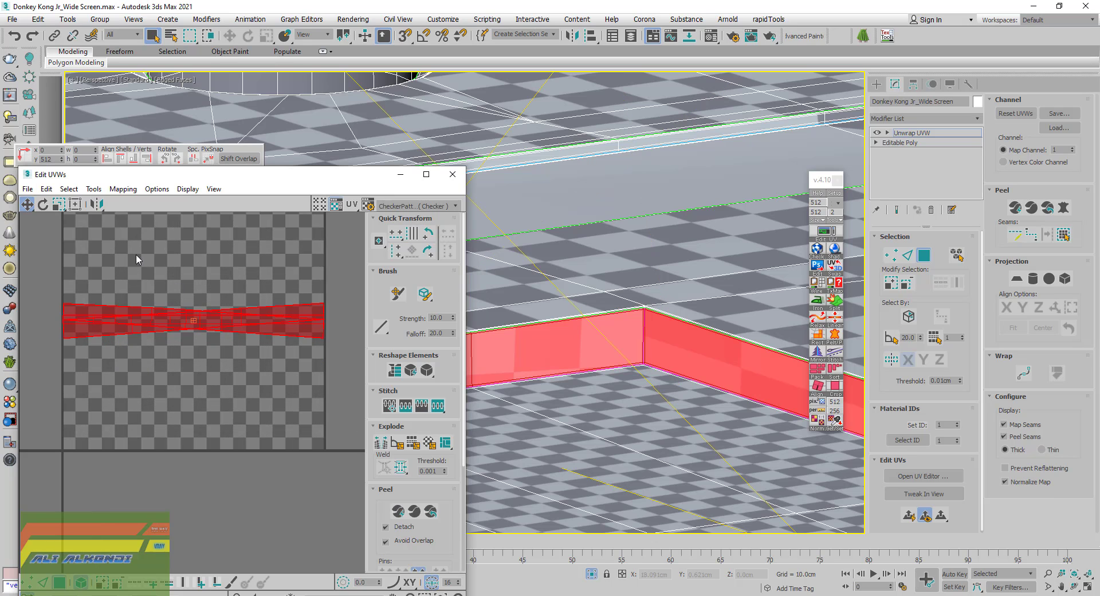
click(94, 189)
click(112, 381)
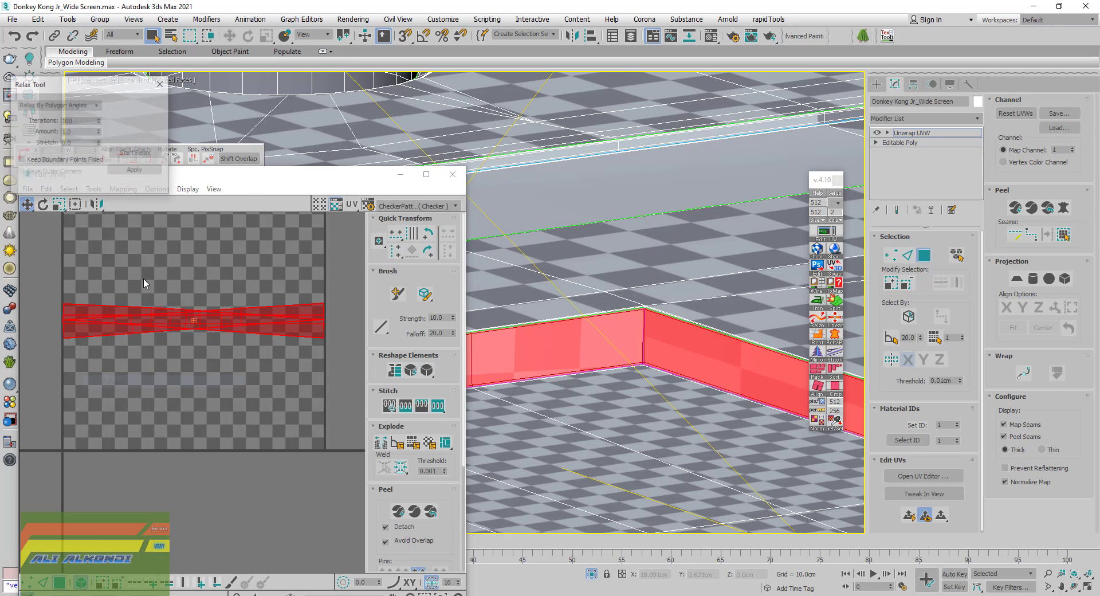
click(132, 158)
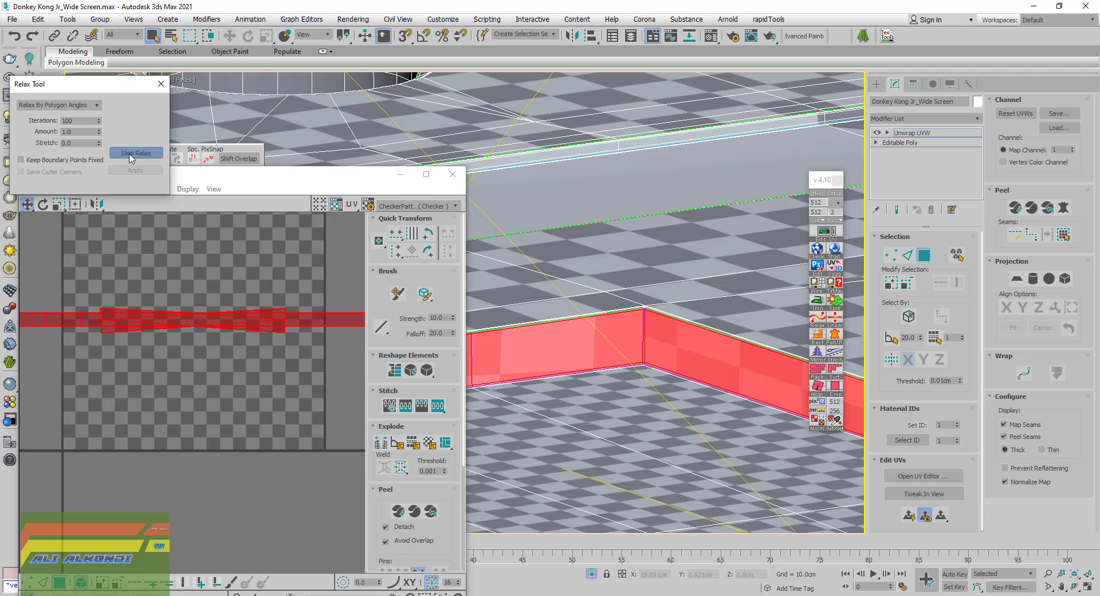
click(131, 153)
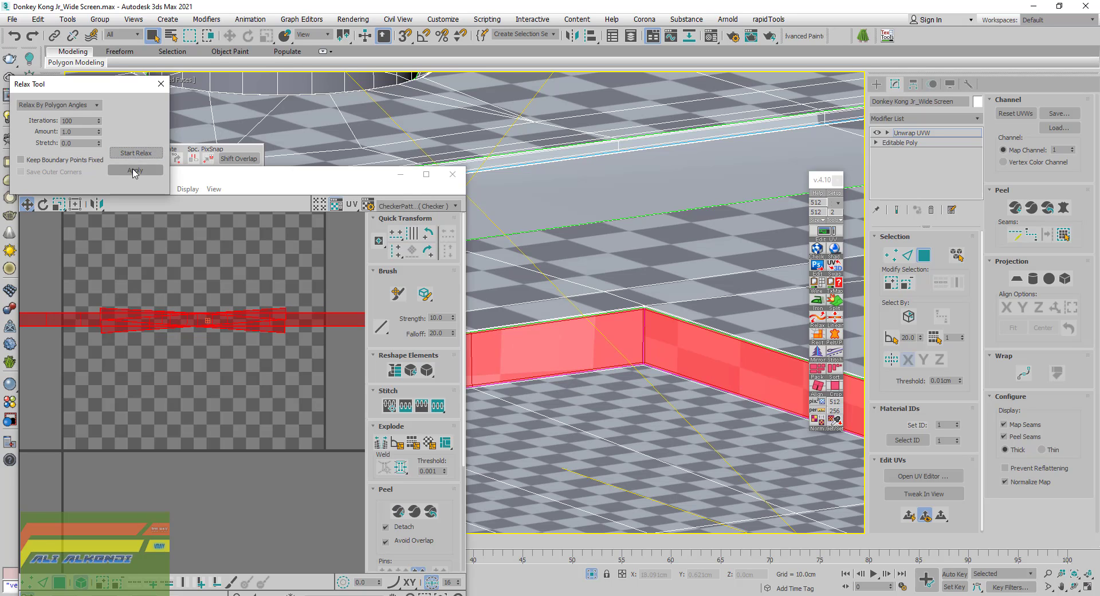
click(161, 83)
Scale the wall strip's UVs up with Freeform to match the checker size
scroll(172, 315, down, 4)
scroll(166, 319, up, 1)
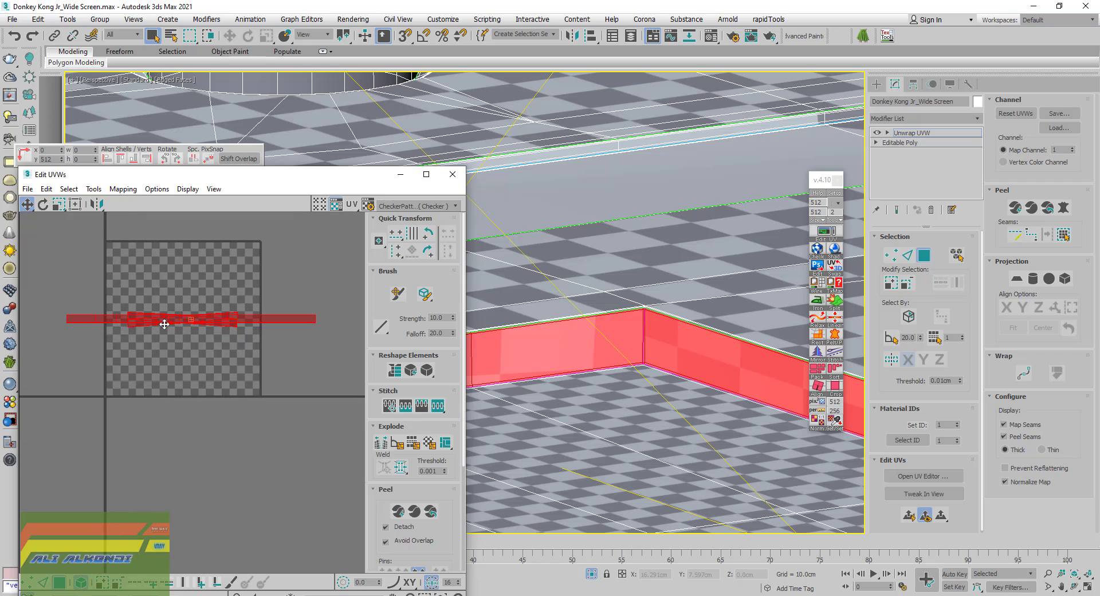
scroll(164, 324, up, 2)
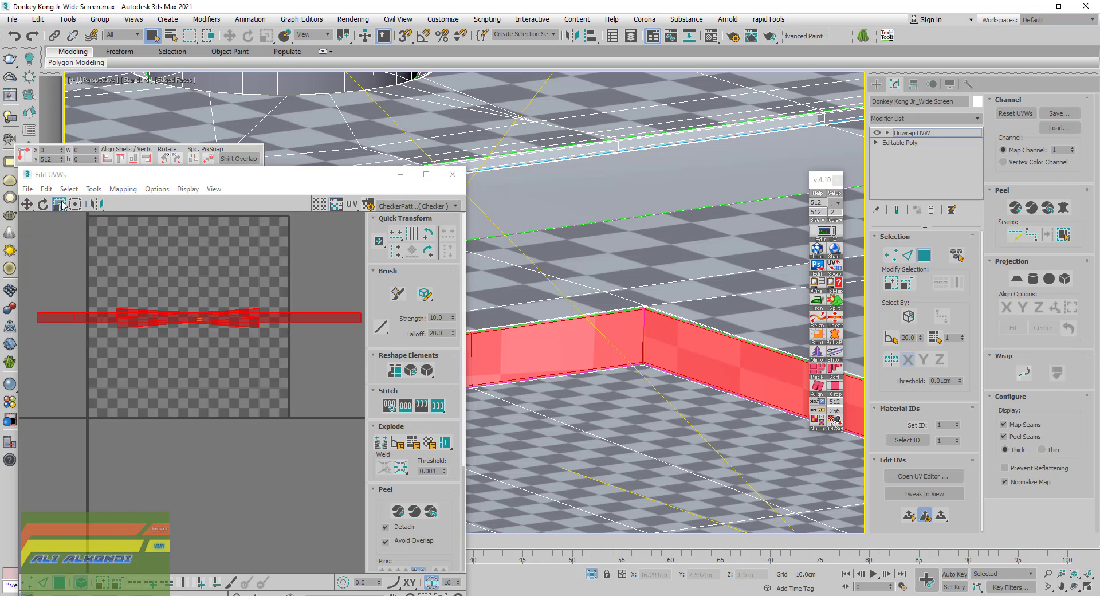
click(217, 321)
drag(218, 323, 138, 130)
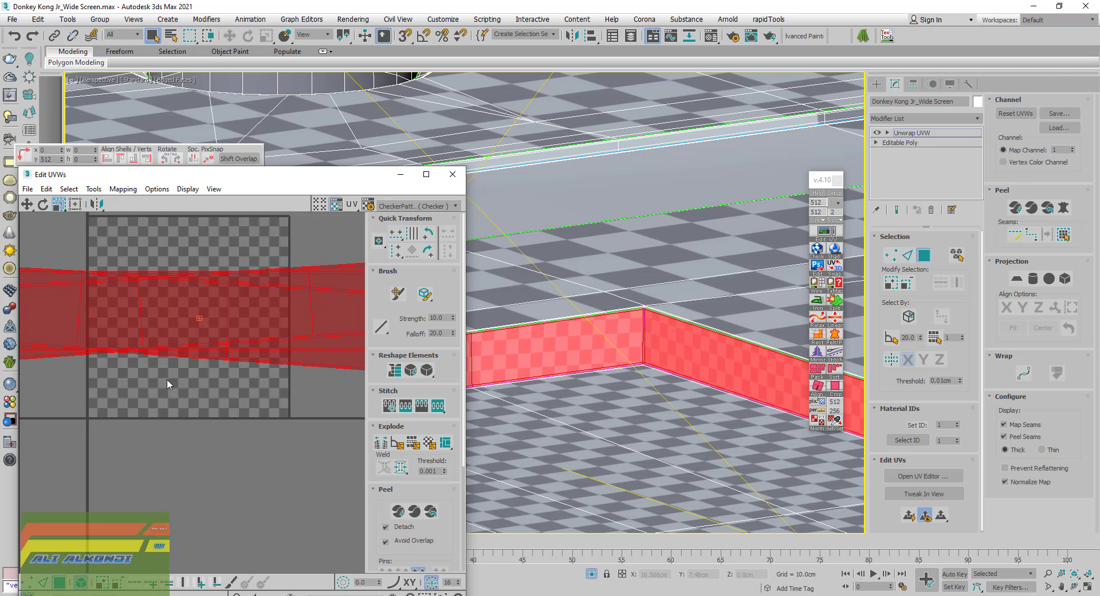
scroll(167, 381, down, 5)
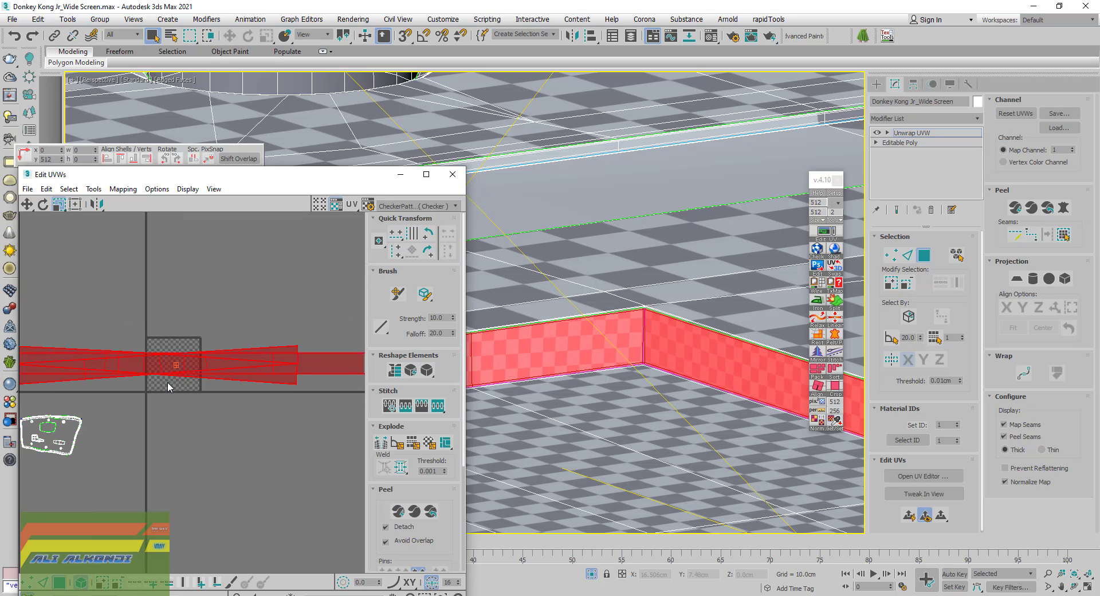
Rotate both tilted wall UV strips until they lie horizontal
click(235, 429)
click(256, 380)
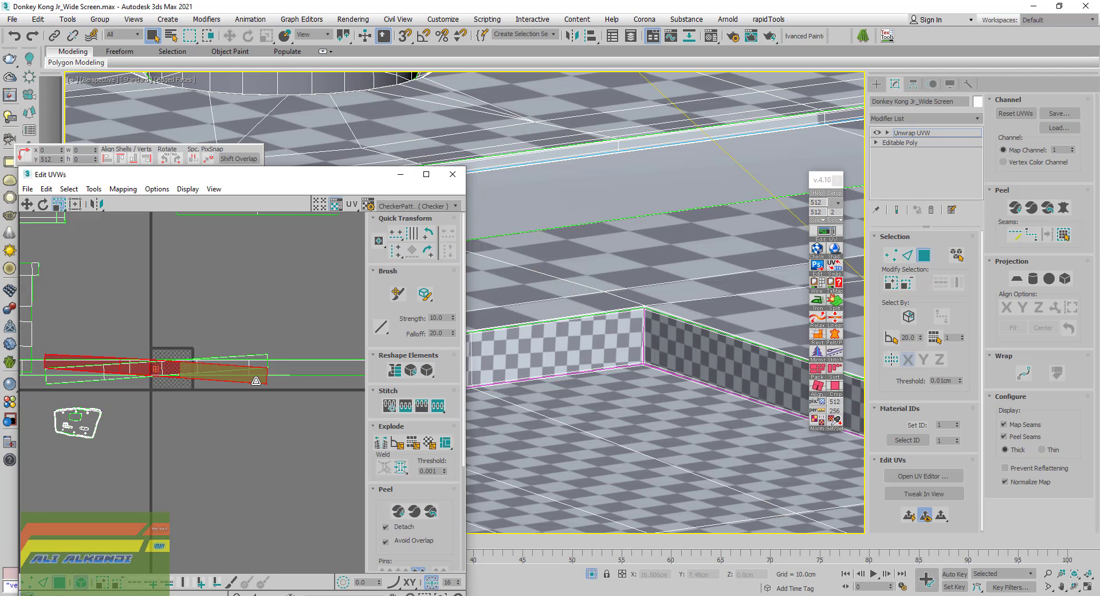
click(43, 204)
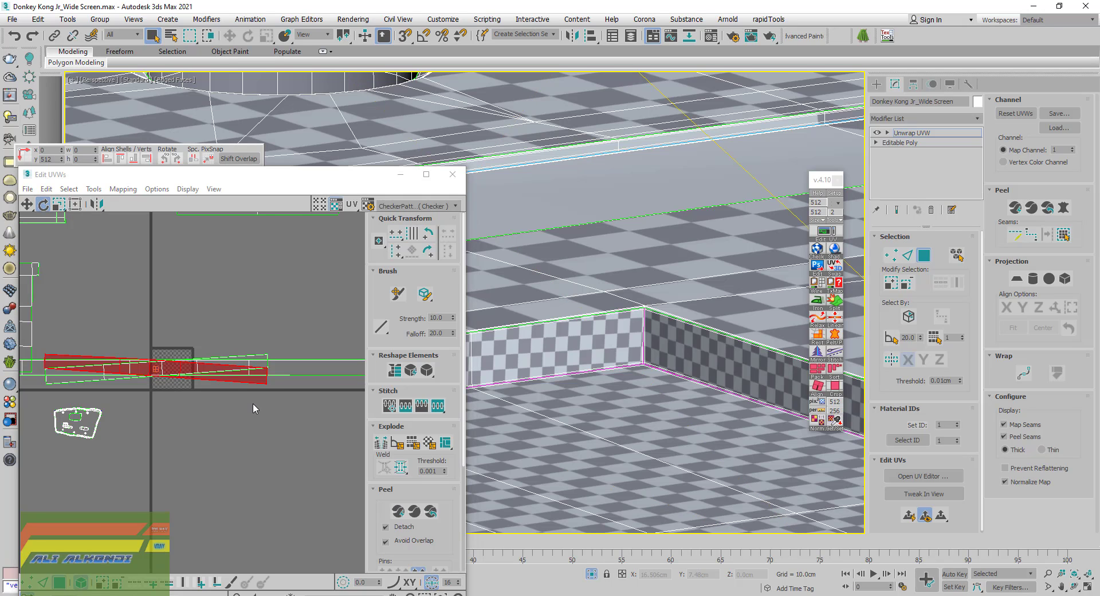
drag(260, 389, 265, 355)
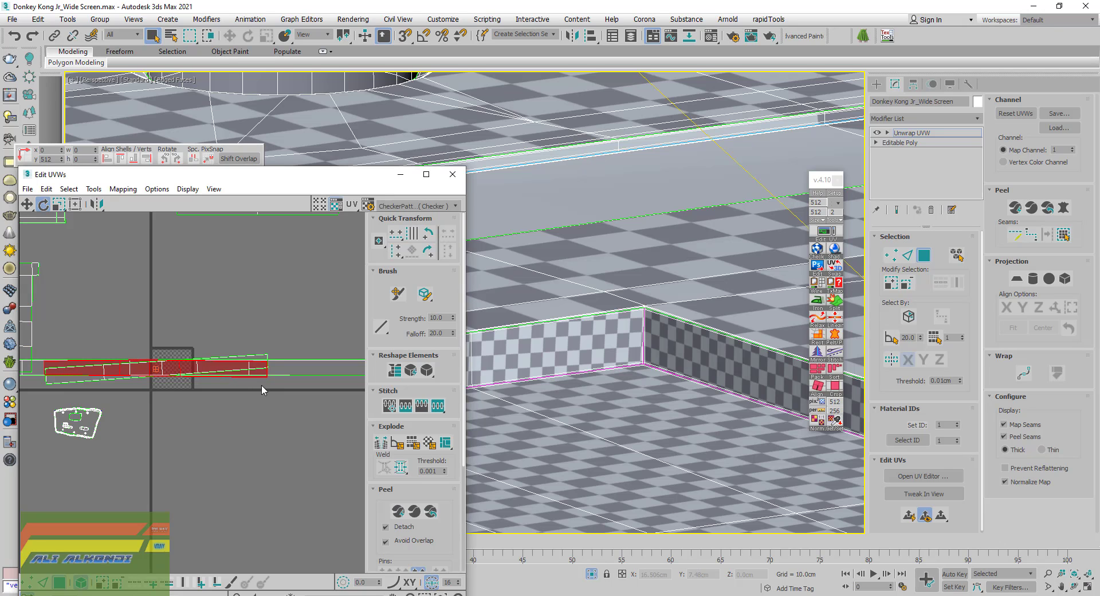
click(267, 358)
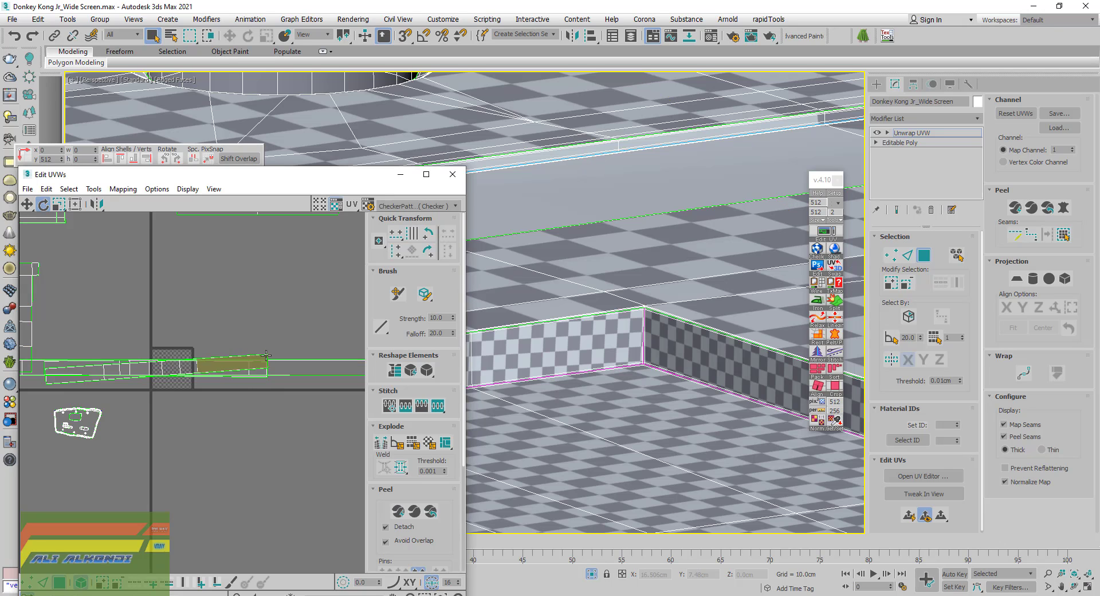
click(265, 355)
drag(265, 357, 269, 363)
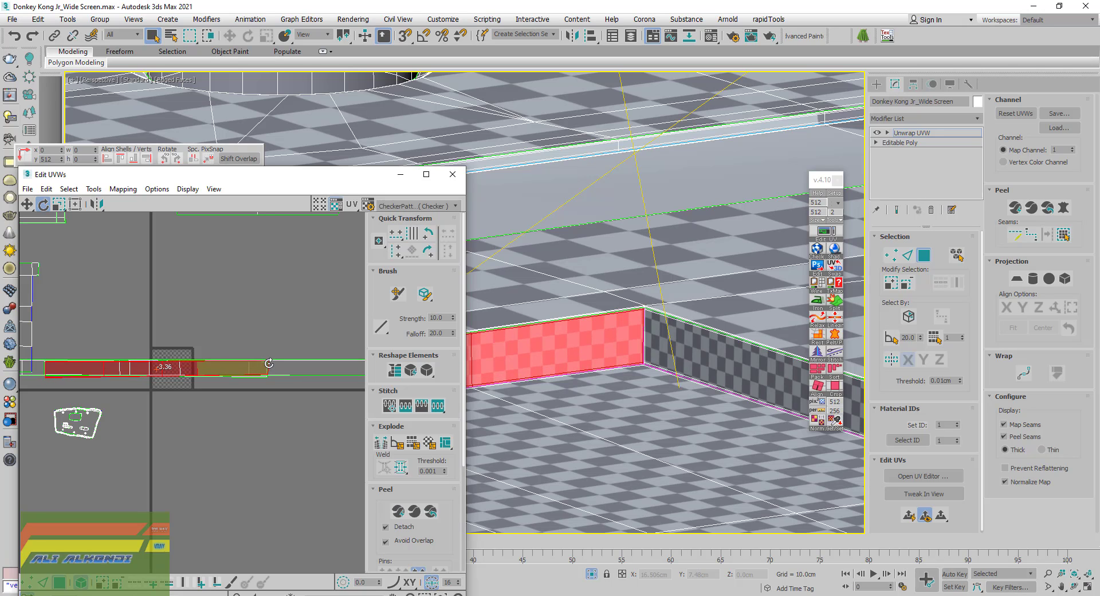
drag(268, 364, 270, 369)
Box-select the straightened strips and move them to the top of the UV layout
mouse_move(248, 407)
mouse_down()
mouse_move(130, 301)
mouse_move(155, 324)
mouse_up()
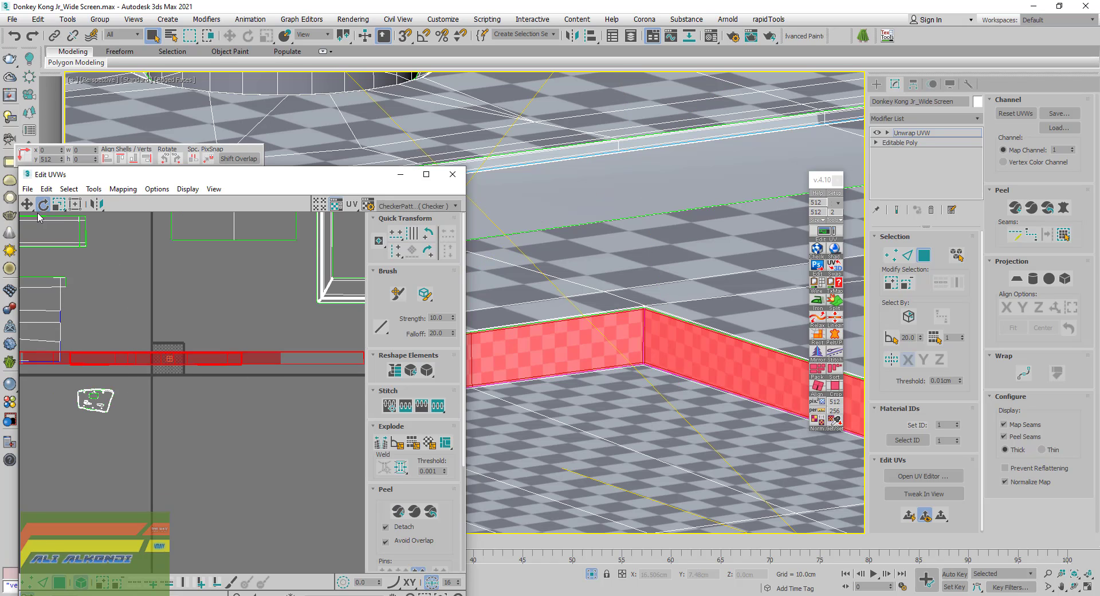
key(w)
scroll(176, 397, down, 3)
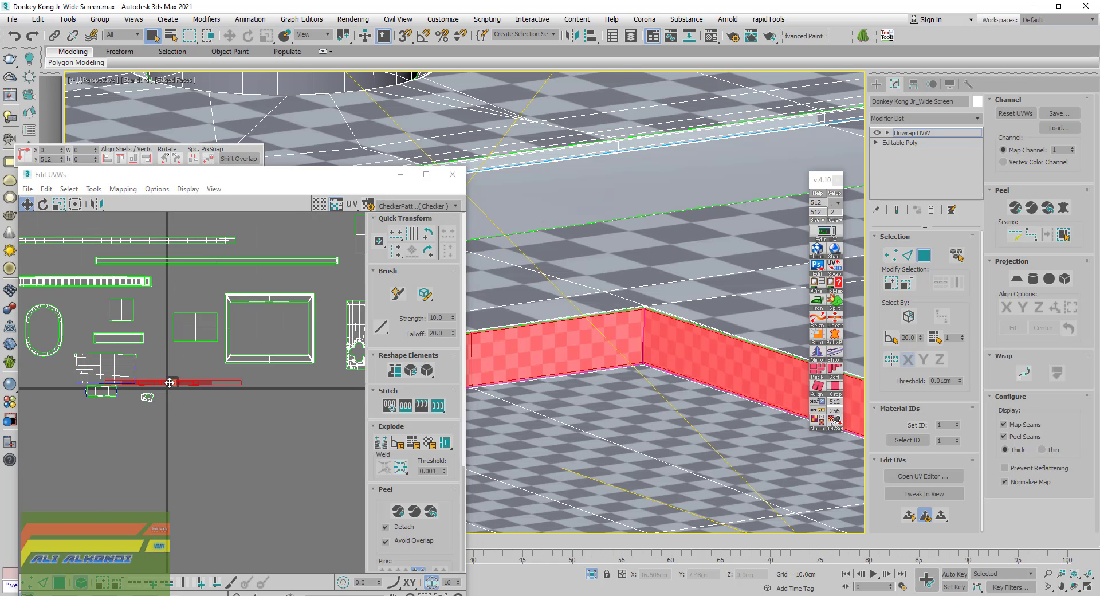
mouse_move(169, 382)
mouse_down()
mouse_move(229, 241)
mouse_move(221, 223)
mouse_up()
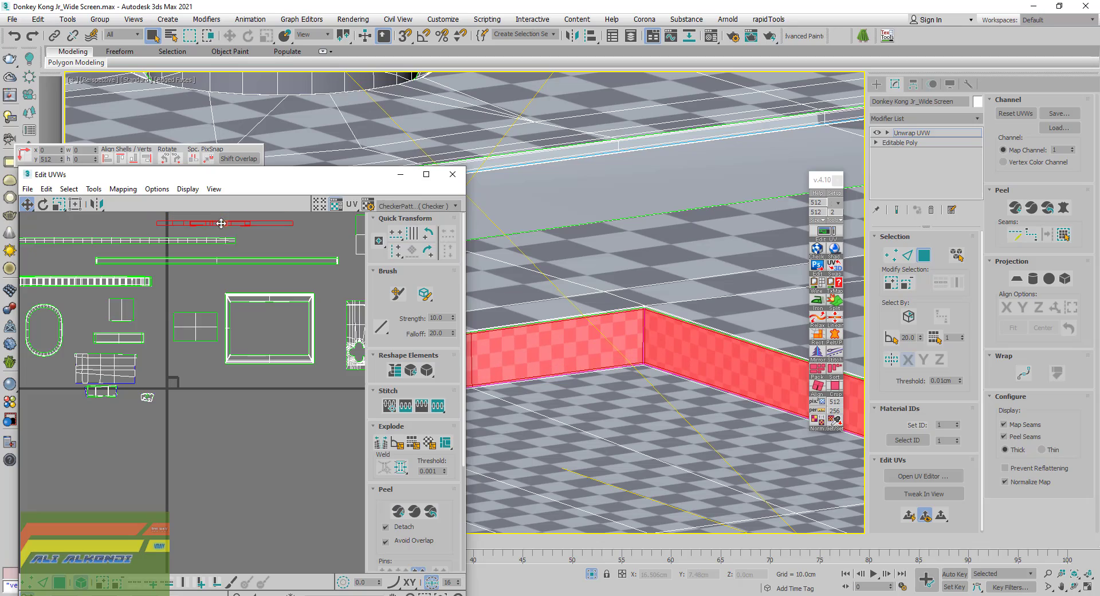
Orbit to a low side view and select the front rim strip by growing from one face
key(z)
alt+middle_drag(602, 347, 555, 359)
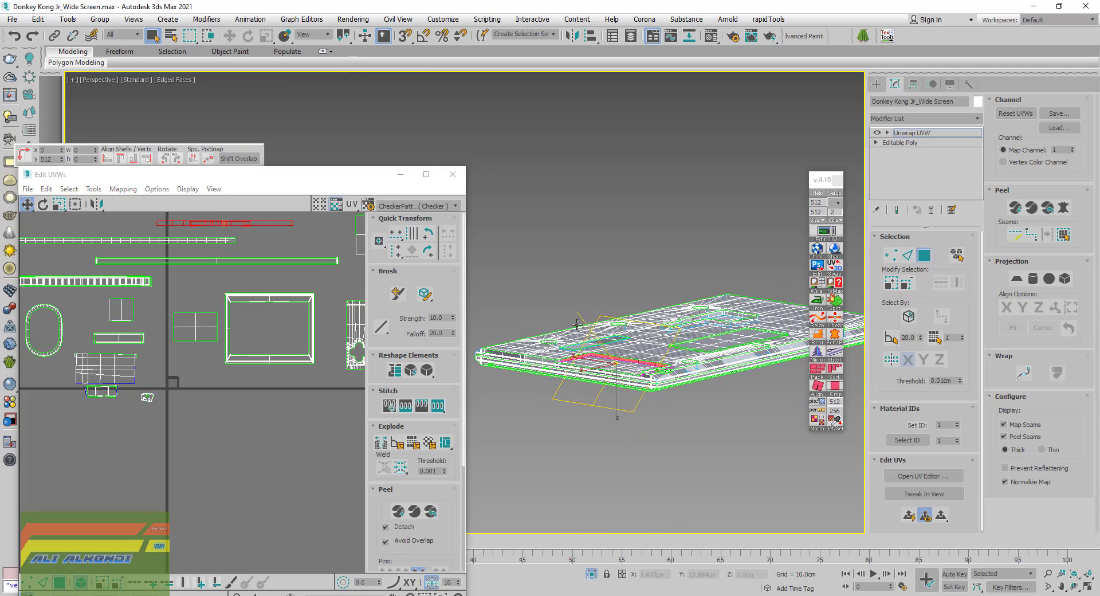
click(354, 595)
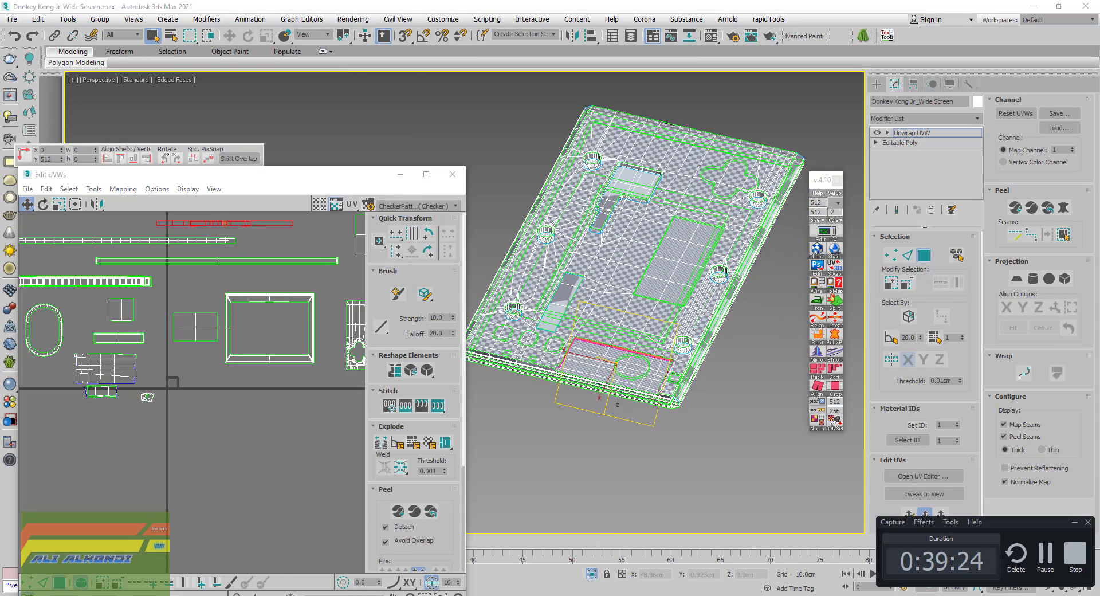
click(1074, 527)
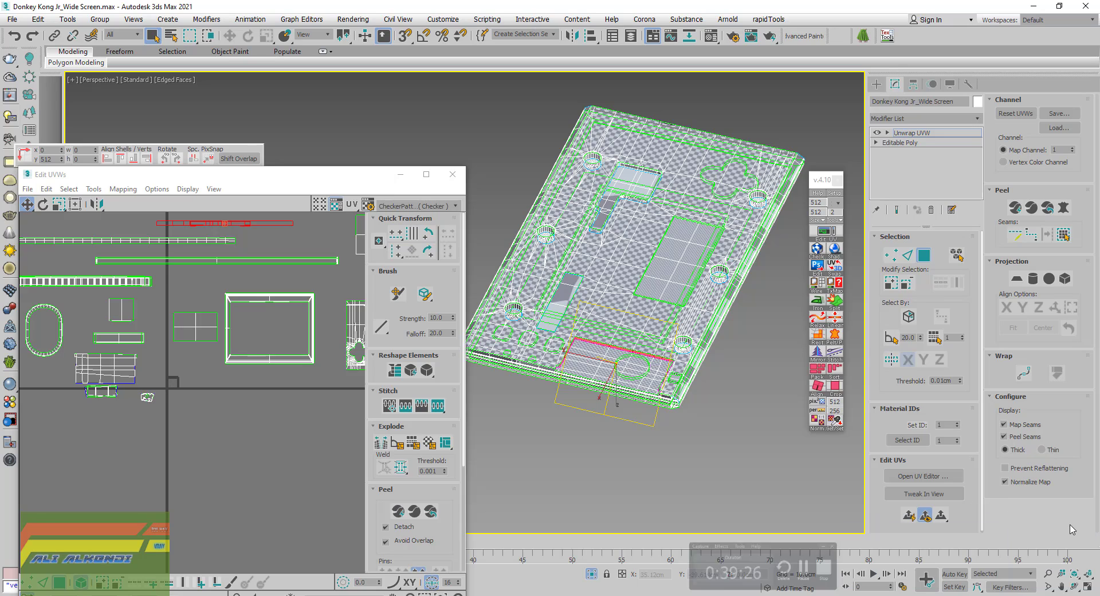
alt+middle_drag(646, 381, 549, 398)
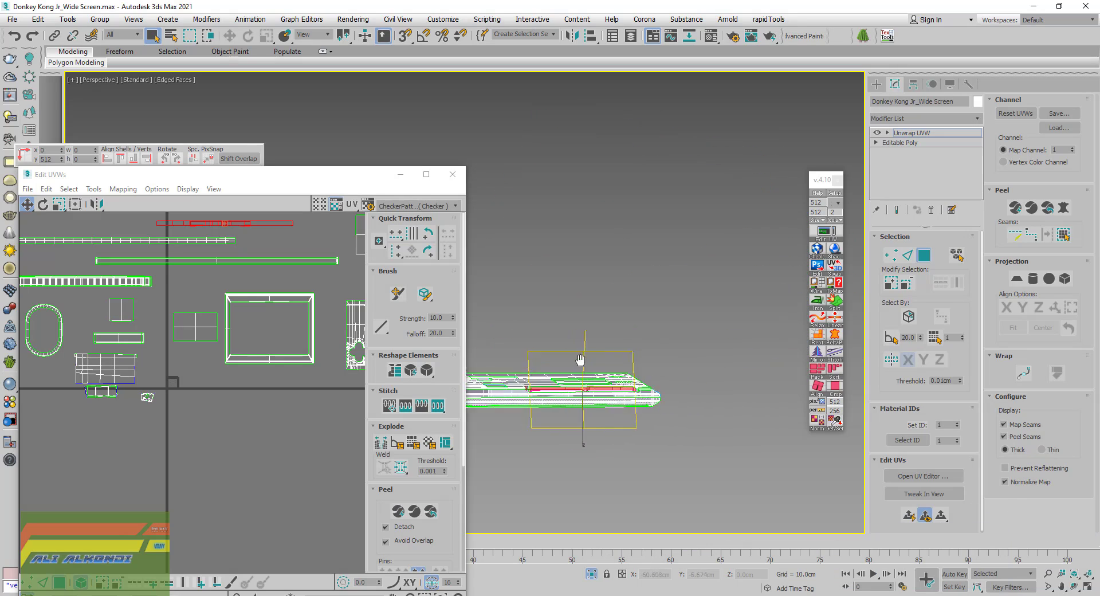
scroll(550, 398, up, 3)
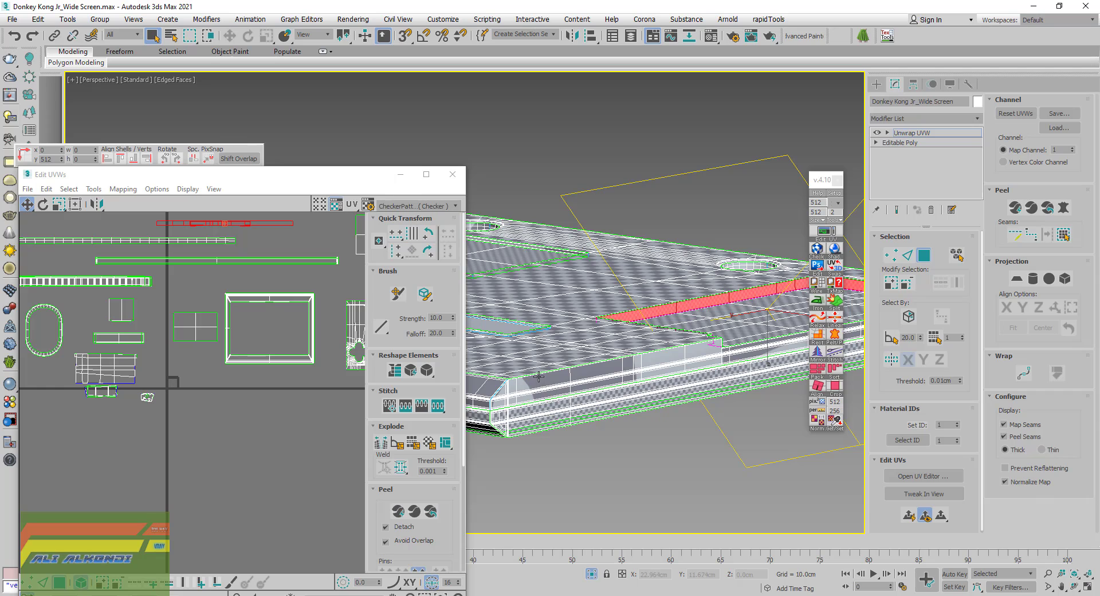
click(539, 376)
click(1064, 235)
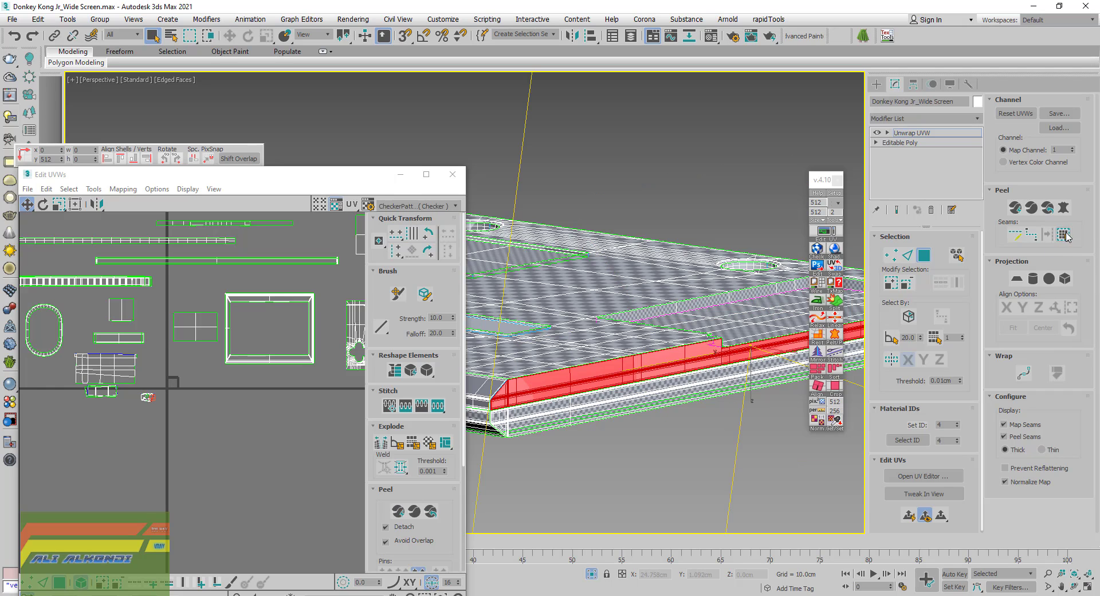
Orbit beneath the model and select the entire bottom rim strip from one edge face
scroll(667, 405, down, 3)
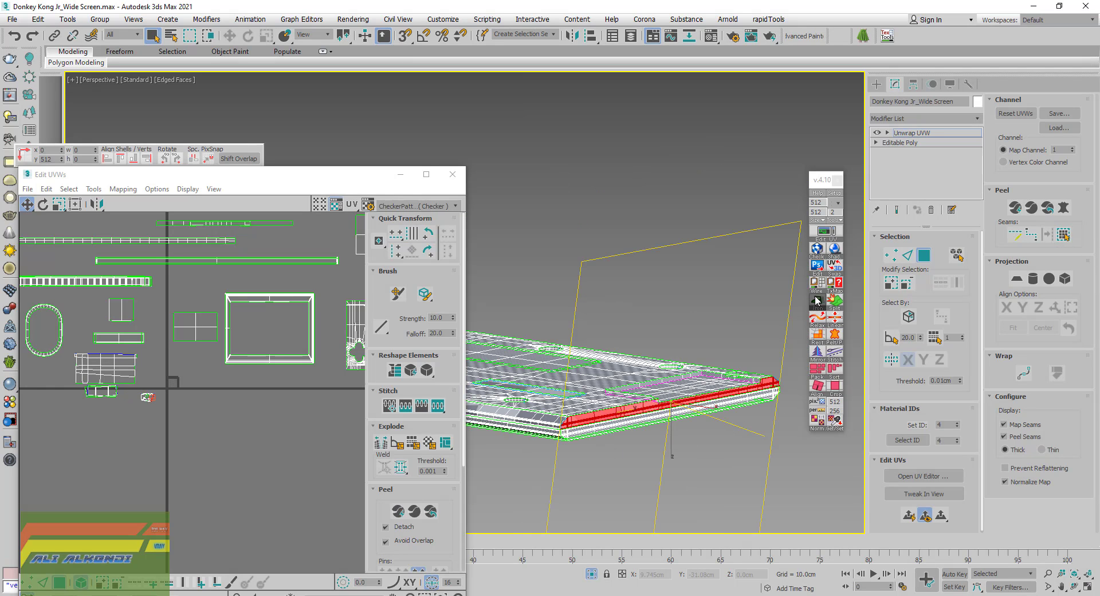
scroll(152, 395, up, 3)
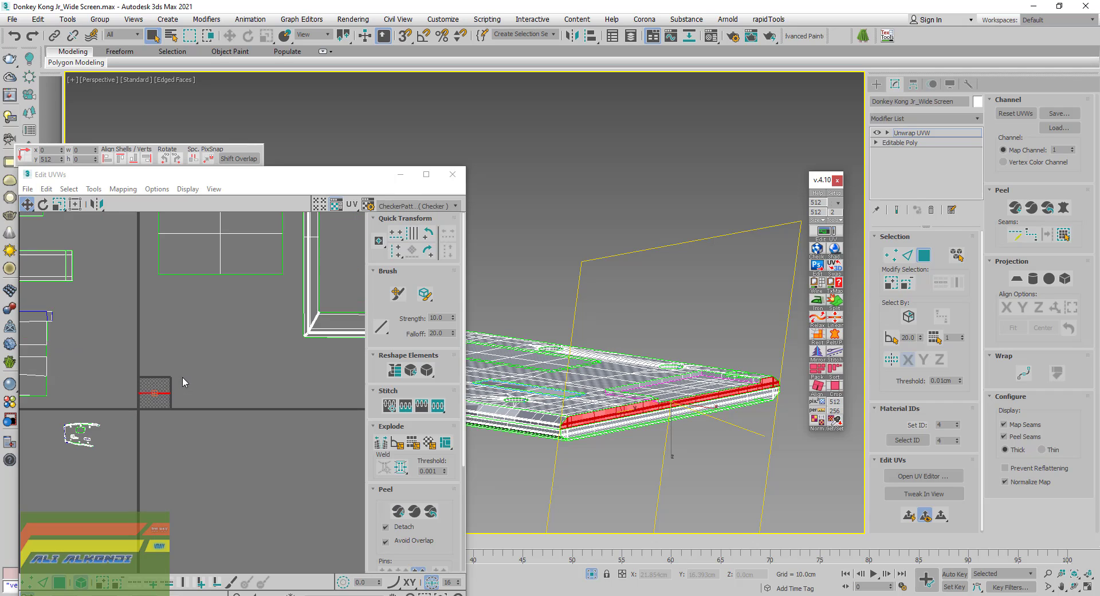
scroll(152, 395, up, 3)
scroll(170, 390, up, 3)
scroll(614, 412, down, 5)
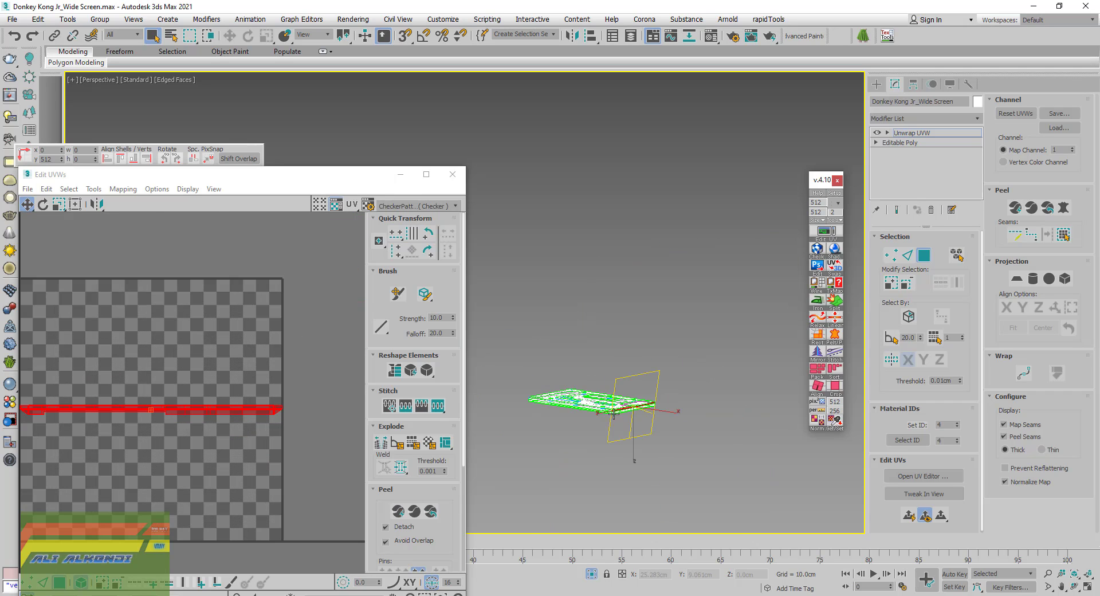
alt+middle_drag(546, 394, 697, 494)
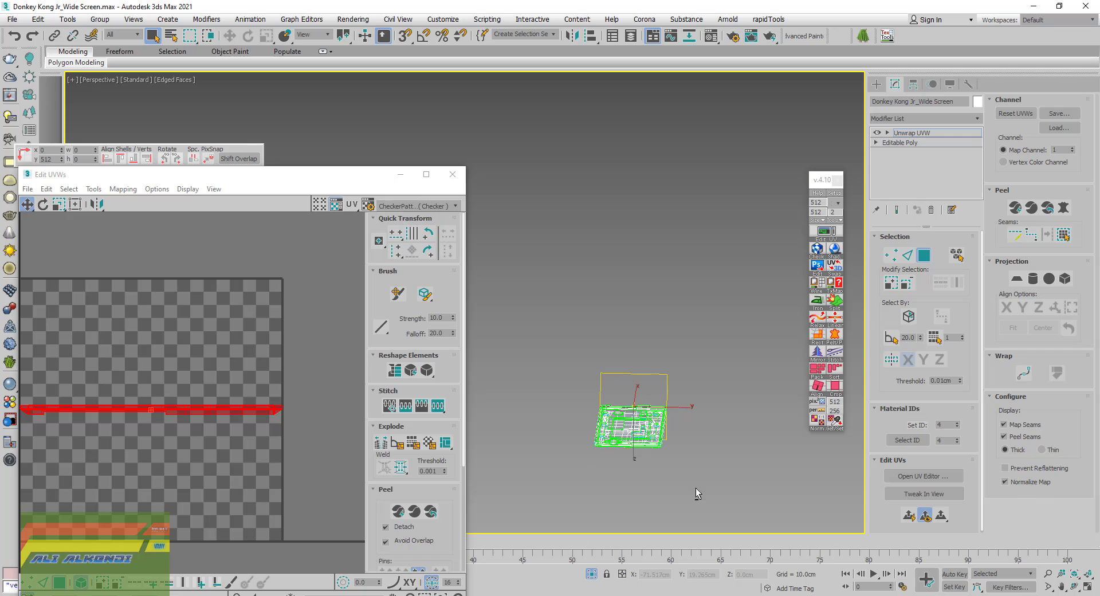
scroll(652, 439, up, 5)
scroll(670, 481, up, 3)
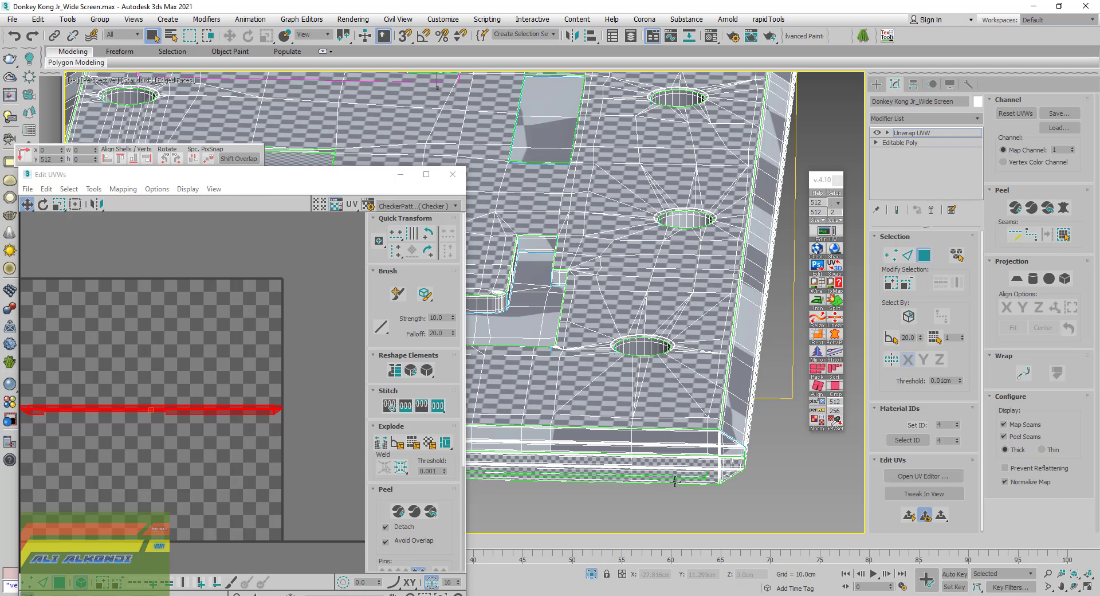
click(681, 438)
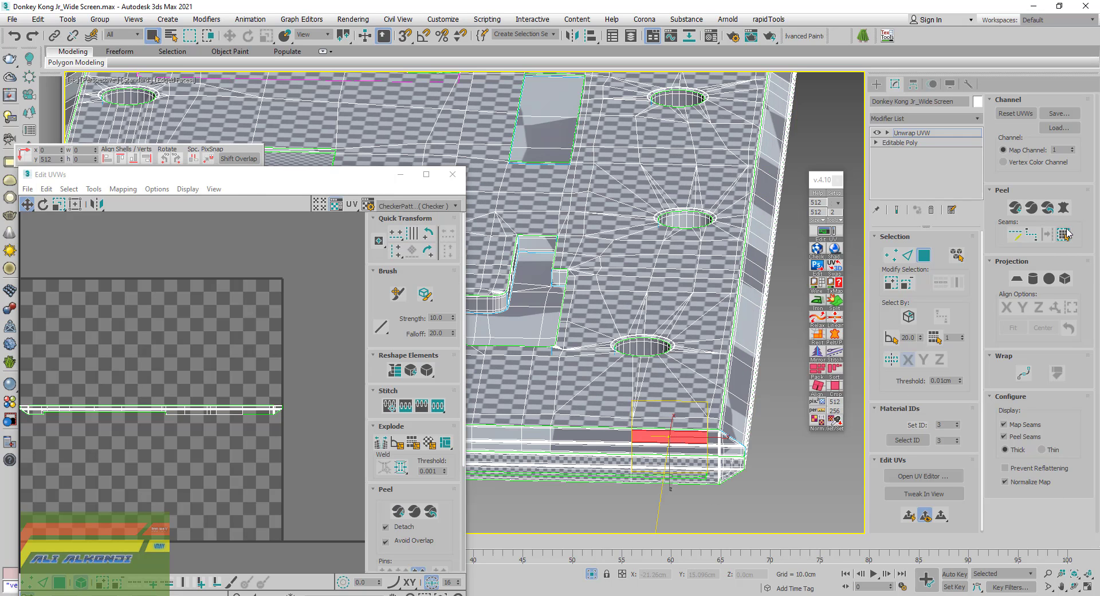
click(1065, 234)
mouse_move(816, 301)
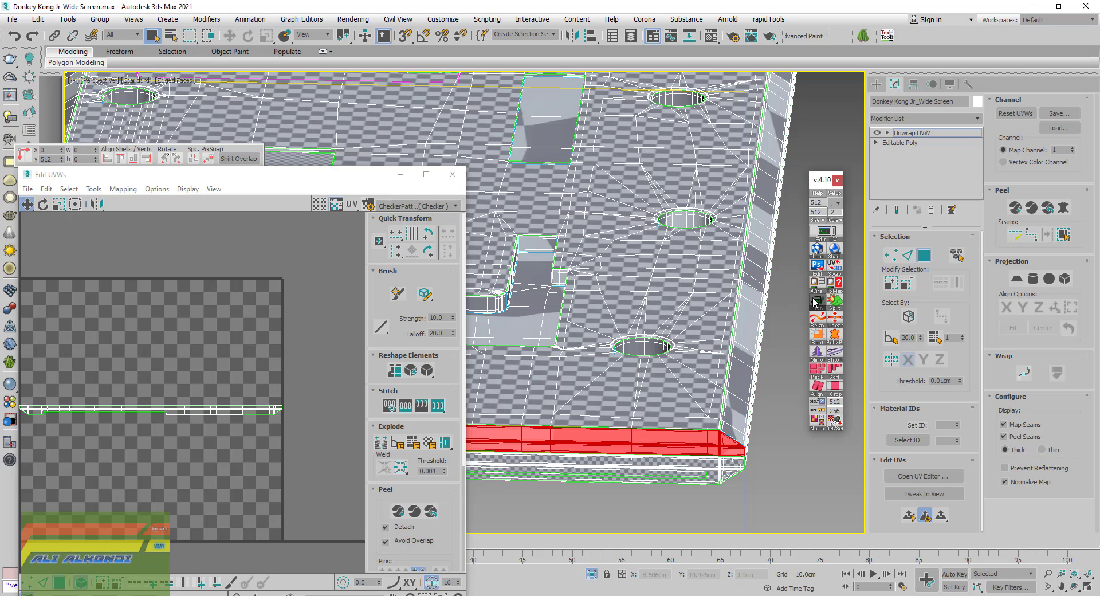
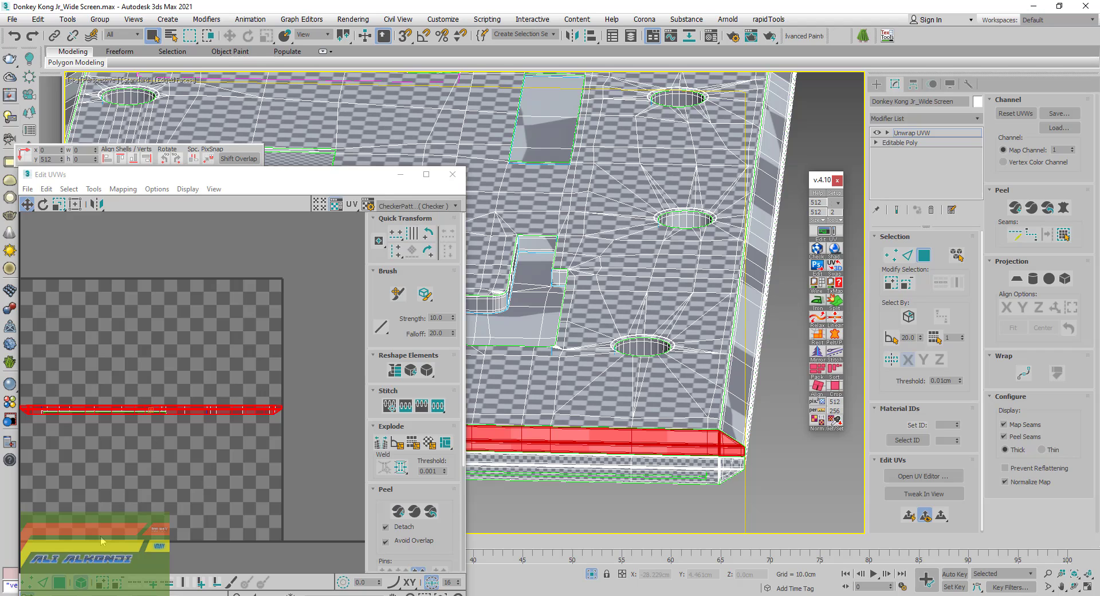
Nudge the front strip's UV shell upward and try scaling it up
scroll(567, 427, down, 5)
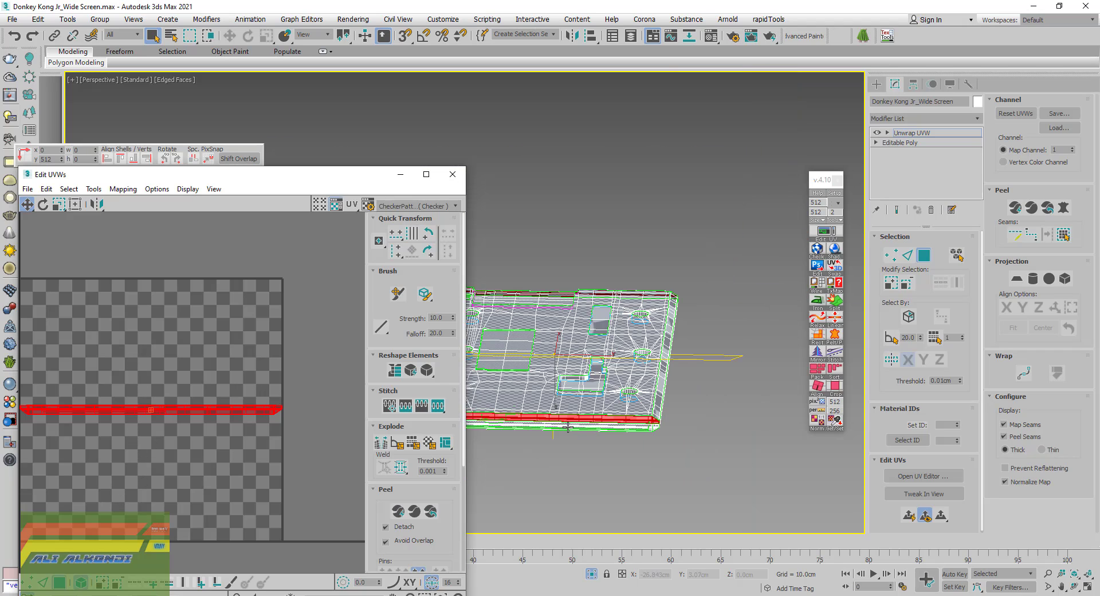
alt+middle_drag(628, 398, 582, 428)
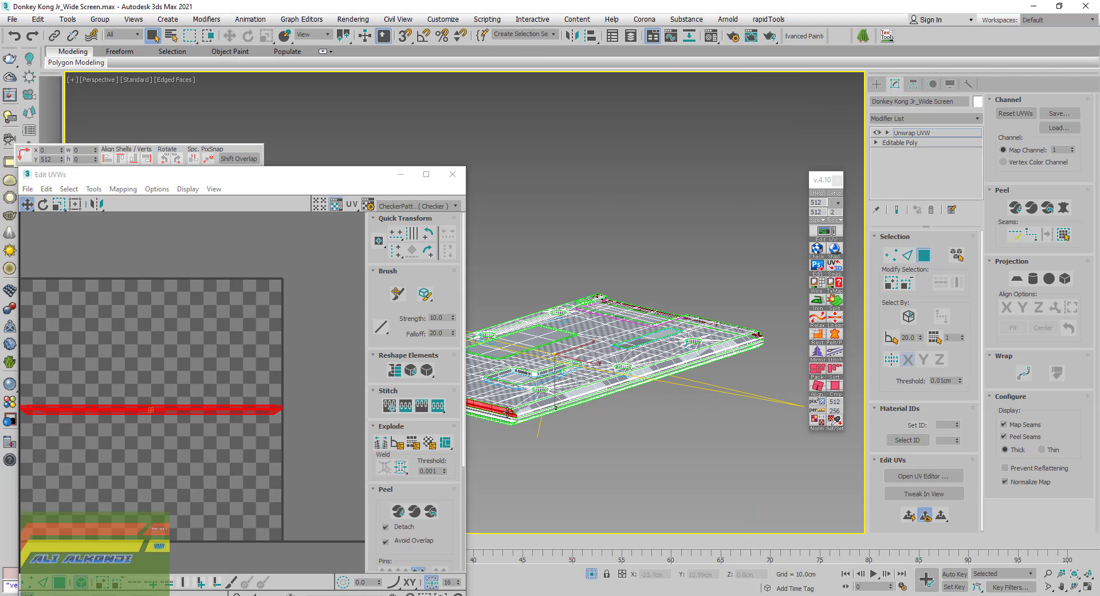
scroll(508, 412, up, 3)
scroll(508, 411, up, 3)
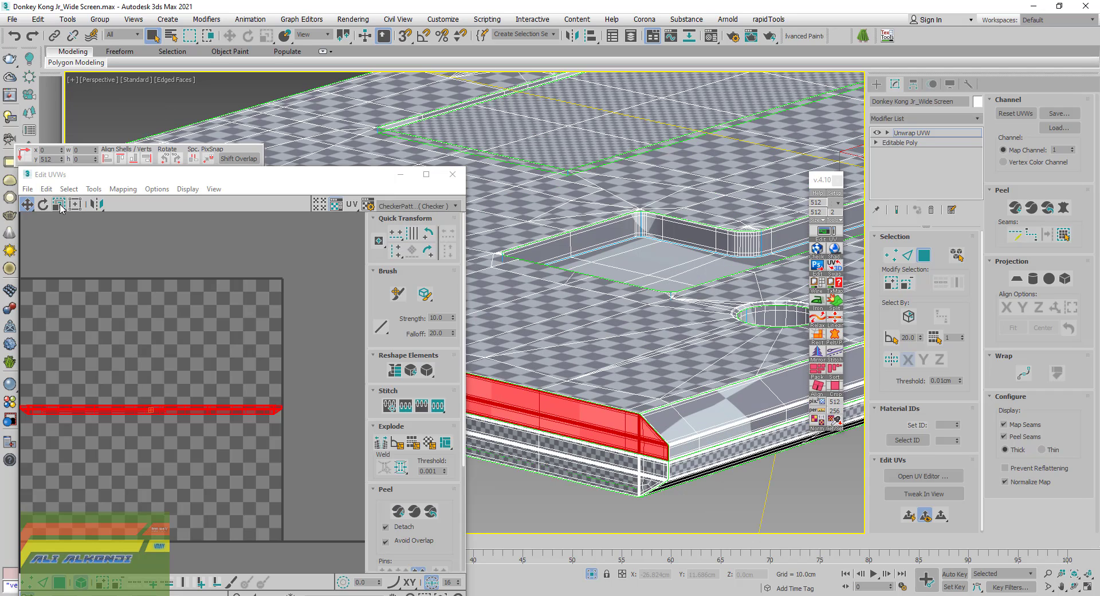
drag(221, 407, 220, 397)
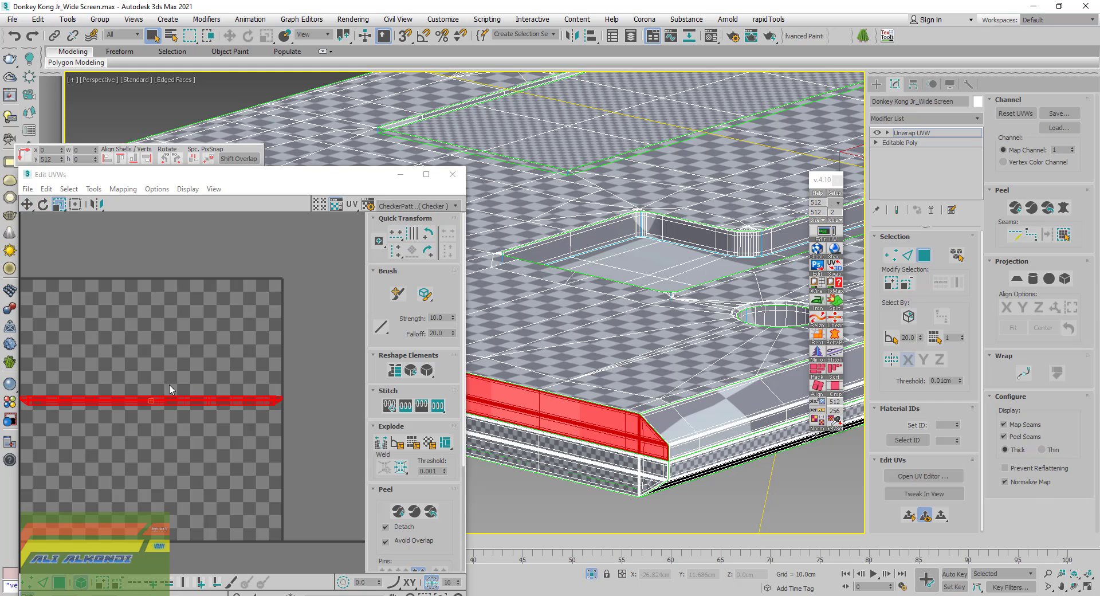
mouse_move(170, 389)
mouse_down()
mouse_move(198, 414)
mouse_move(183, 359)
mouse_up()
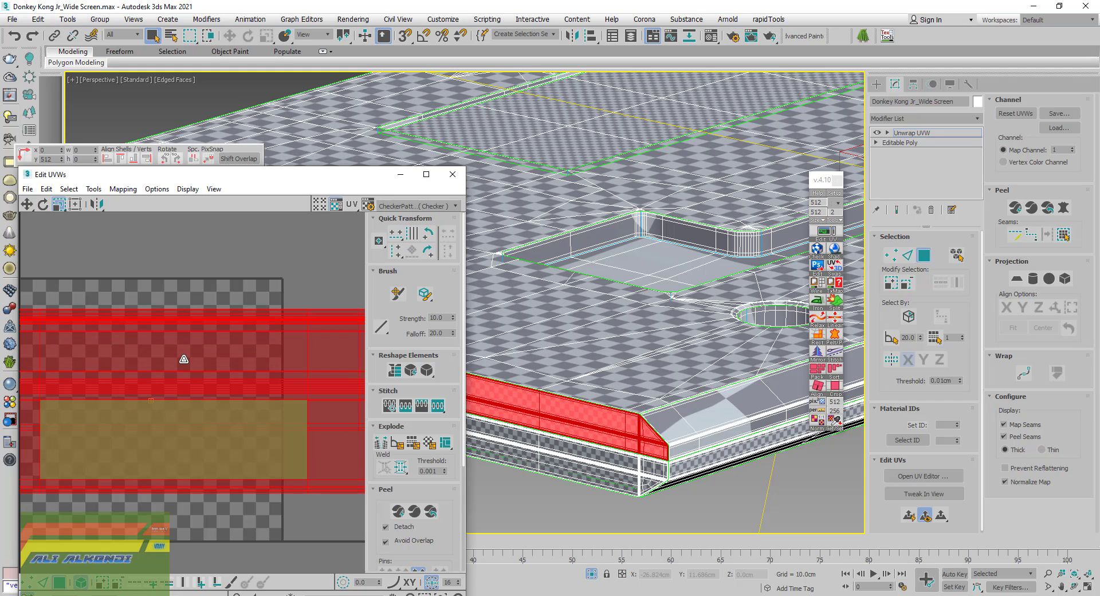
Undo the test scale and move the front strip's shell into free layout space
click(27, 204)
key(ctrl+z)
scroll(115, 404, down, 3)
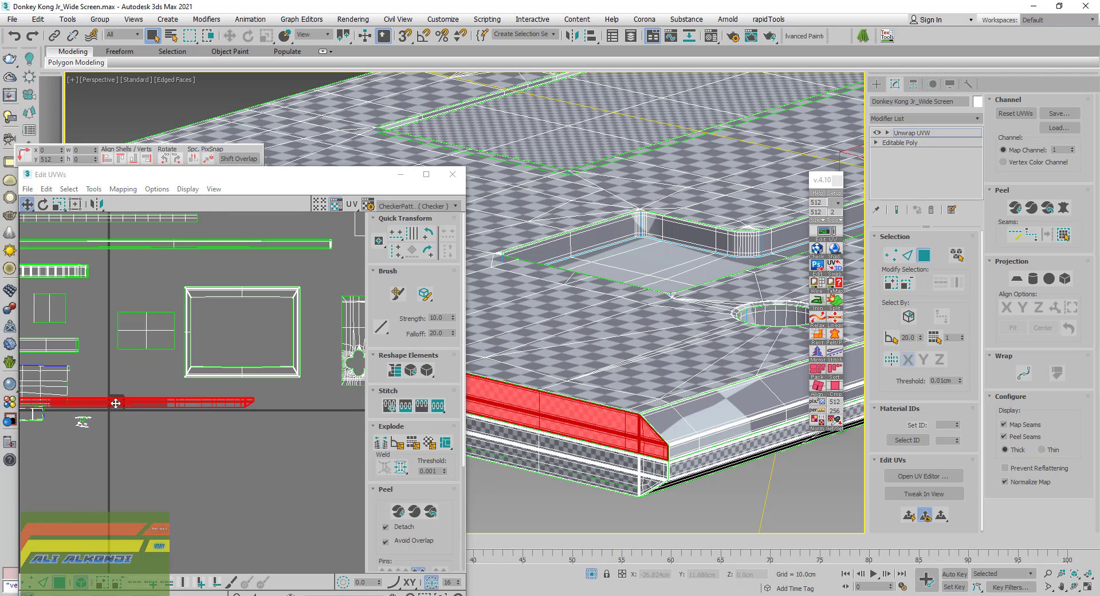
drag(141, 404, 402, 430)
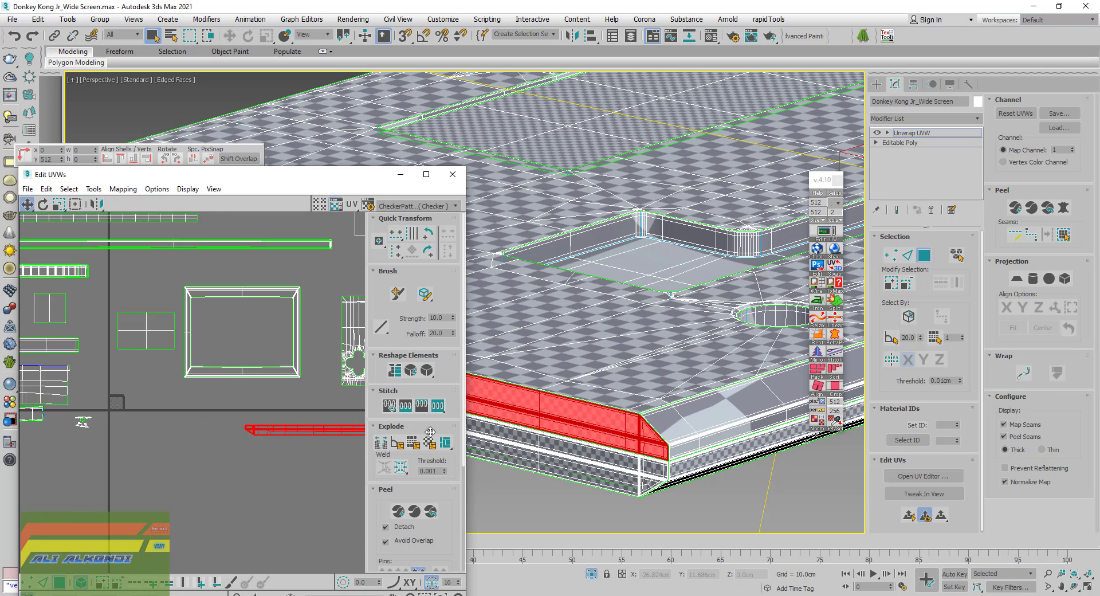
click(713, 420)
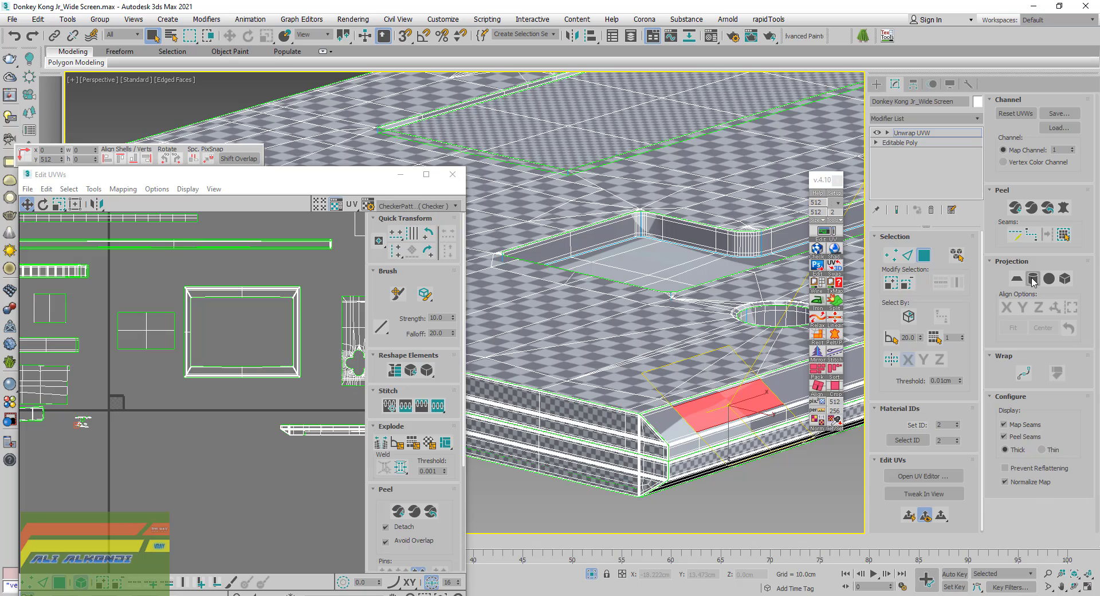
Select the whole front edge strip of faces by growing from one face
click(1062, 236)
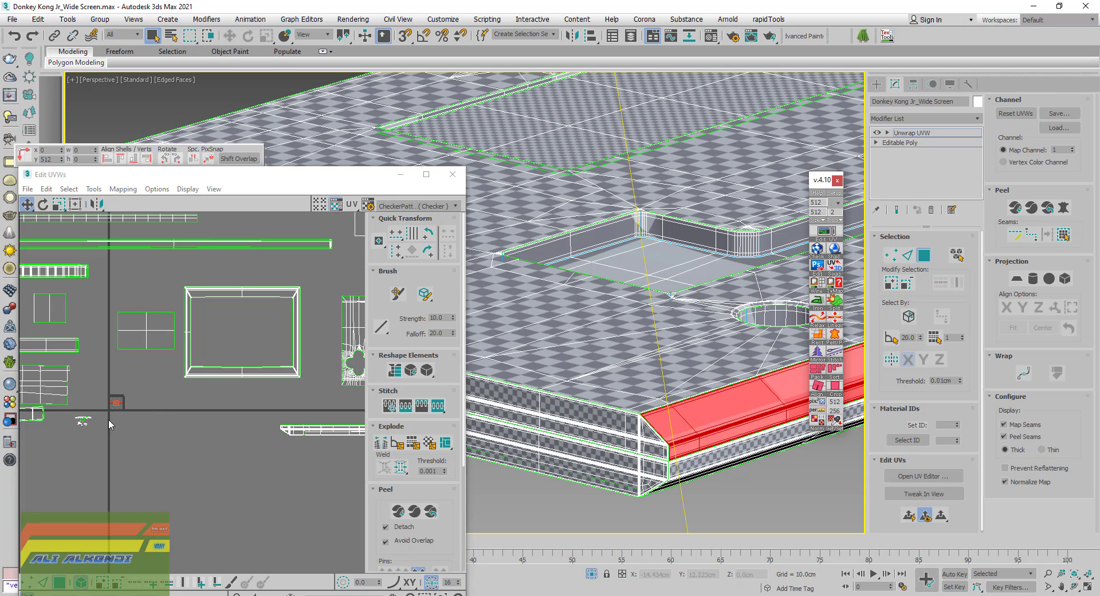
scroll(108, 418, up, 4)
scroll(125, 380, up, 4)
scroll(132, 363, up, 2)
key(z)
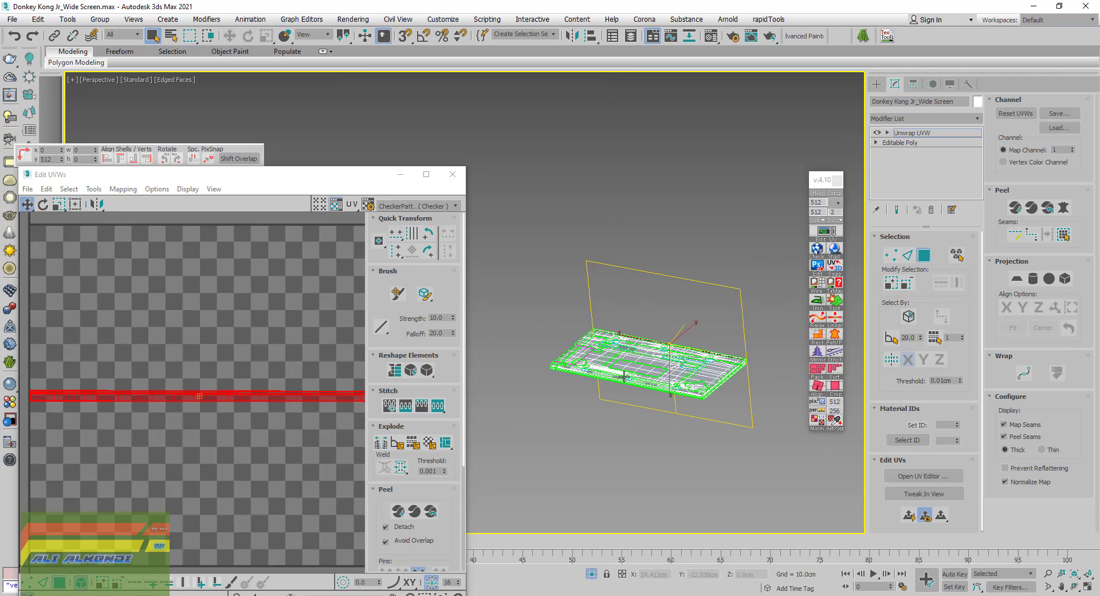
scroll(675, 401, up, 5)
click(665, 375)
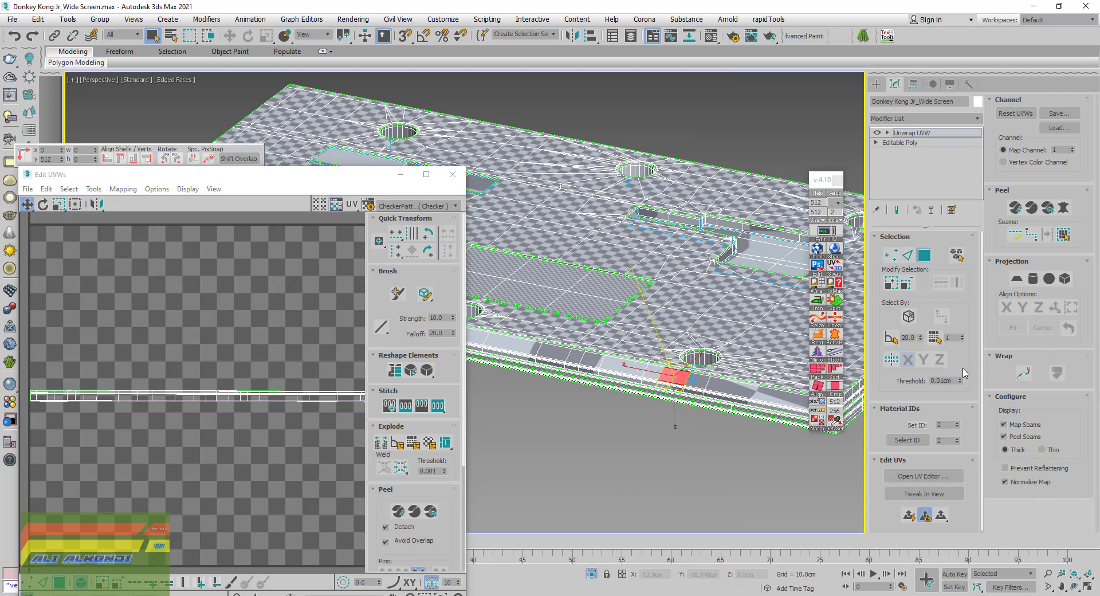
click(1062, 236)
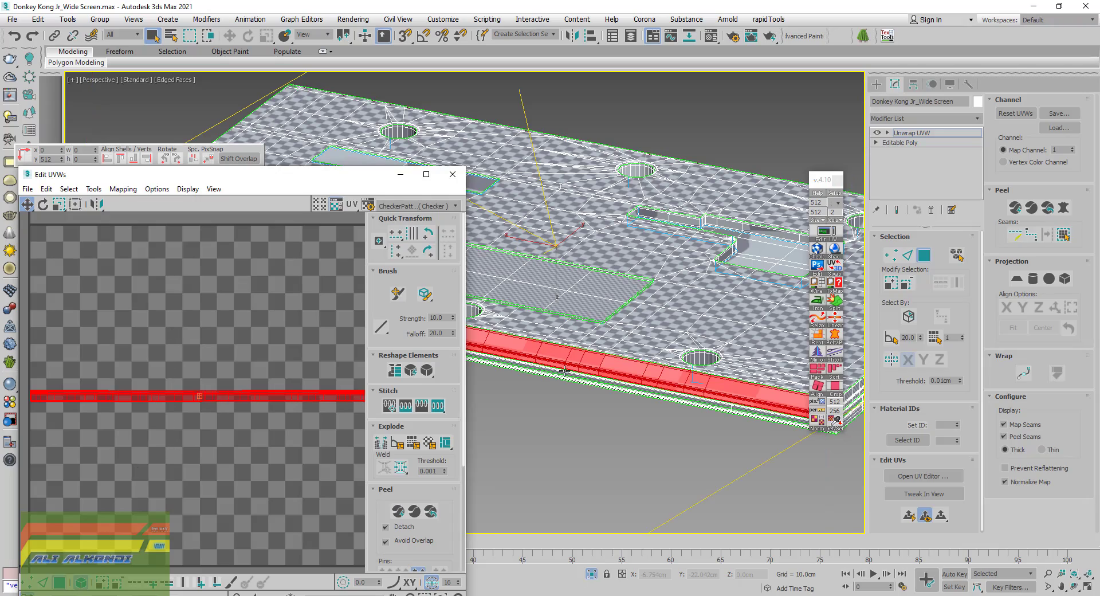
mouse_move(739, 427)
alt+middle_down()
mouse_move(532, 414)
mouse_move(579, 417)
alt+middle_up()
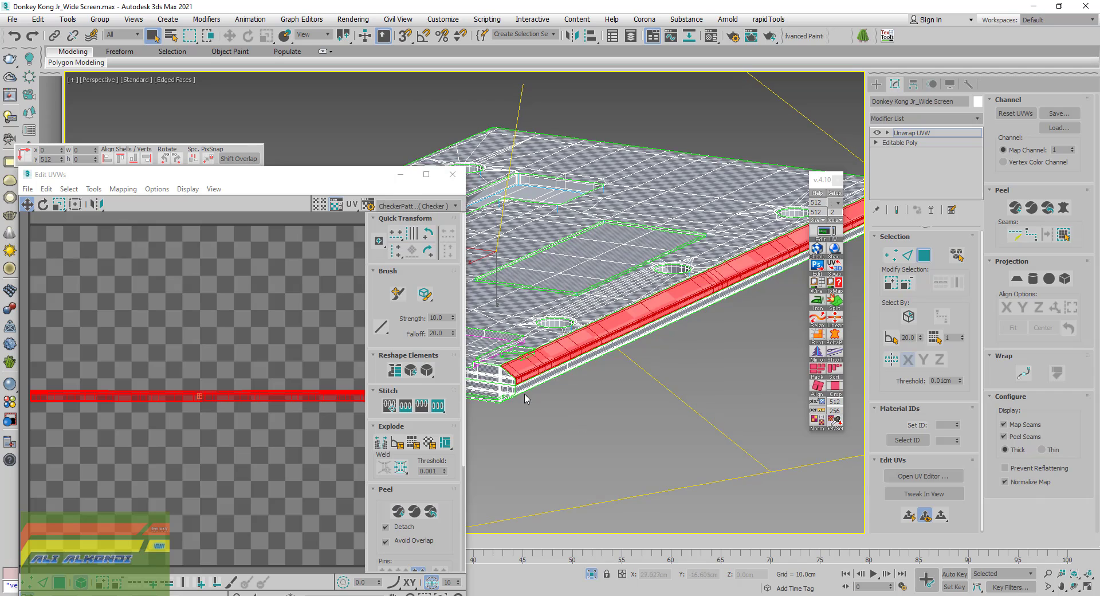
middle_drag(516, 393, 570, 383)
scroll(570, 383, up, 5)
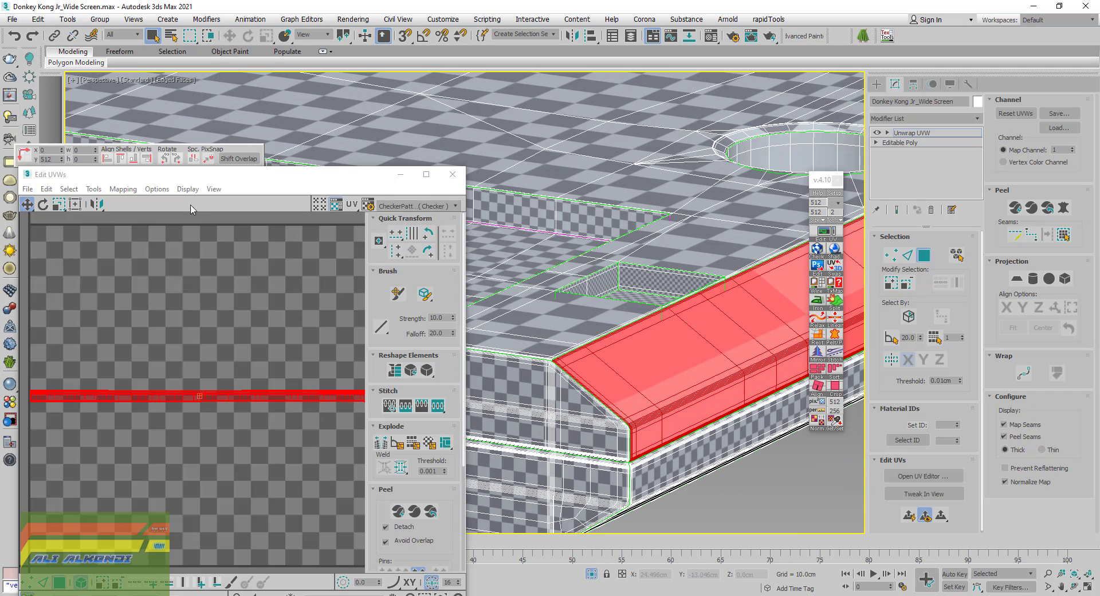
Stretch the strip's UV shell taller with Freeform to square the checkers, then move it up
click(59, 204)
mouse_move(212, 396)
mouse_down()
mouse_move(250, 374)
mouse_move(259, 441)
mouse_up()
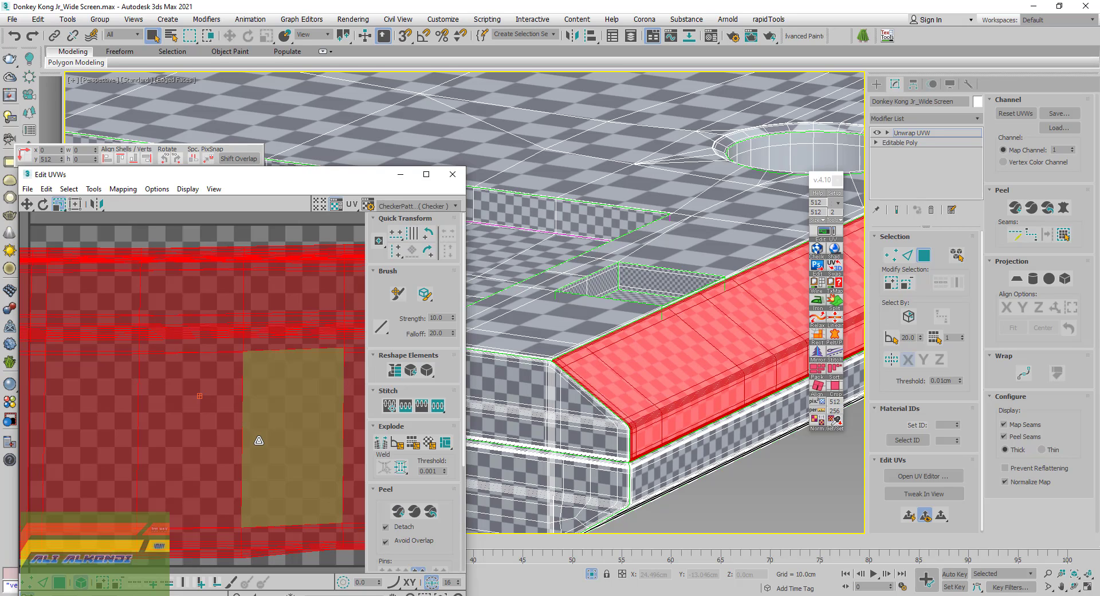
drag(259, 441, 278, 414)
scroll(279, 414, down, 3)
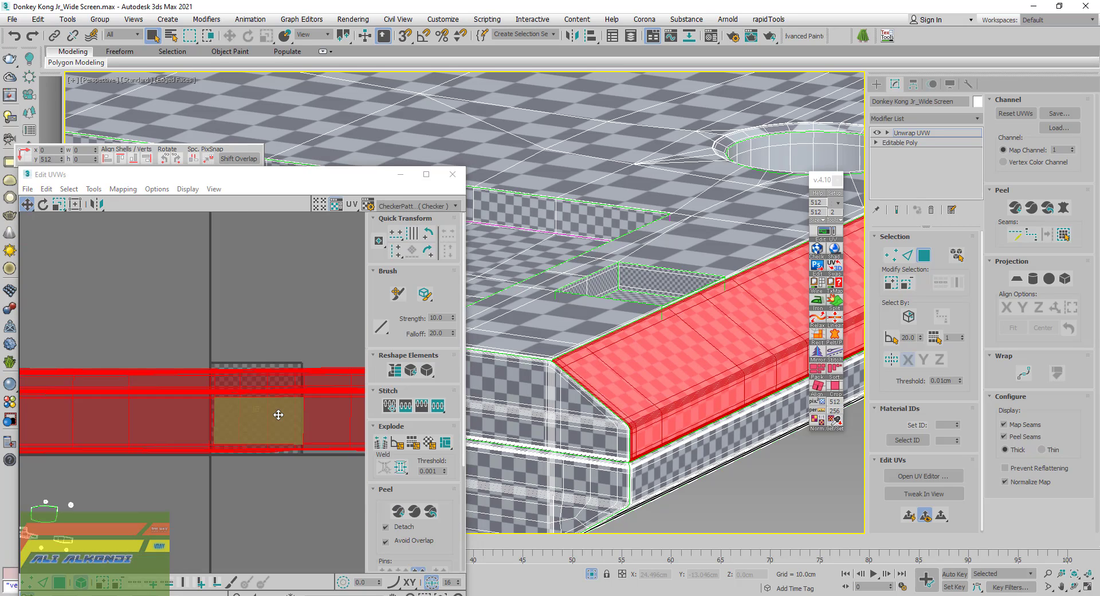
scroll(279, 415, down, 5)
scroll(288, 422, down, 2)
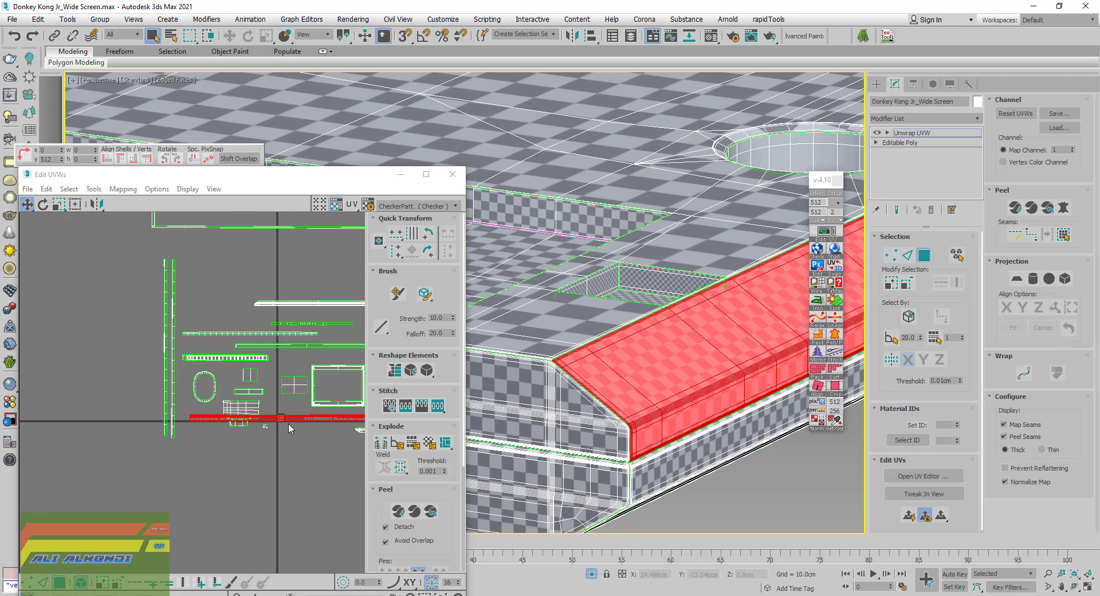
middle_drag(288, 423, 200, 451)
drag(213, 445, 216, 317)
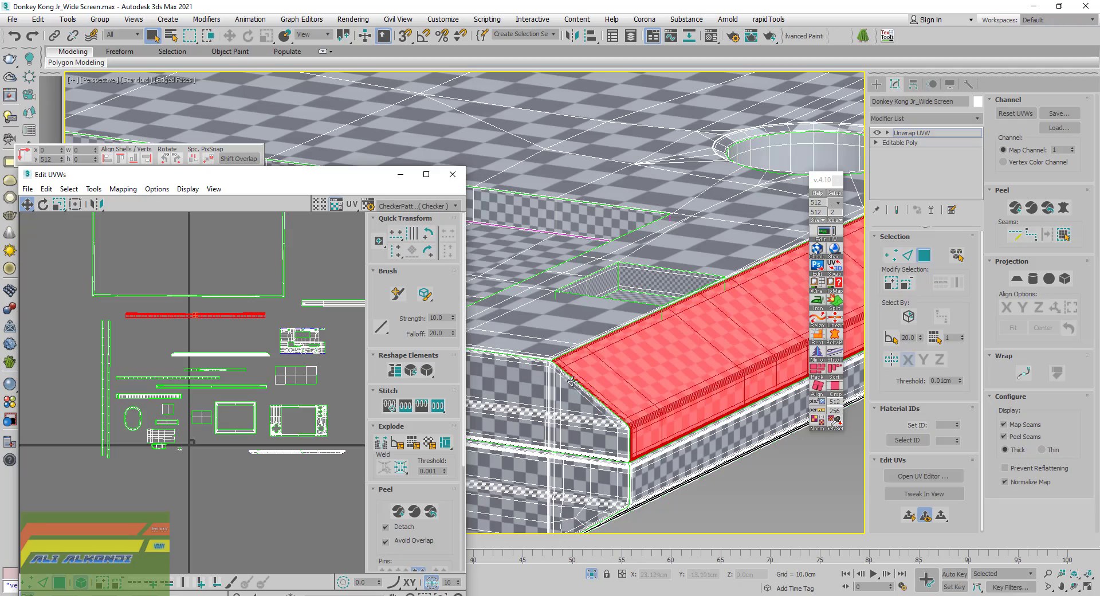
Orbit and pan the viewport to see the whole model again
scroll(572, 381, down, 5)
scroll(573, 372, down, 5)
mouse_move(653, 356)
alt+middle_down()
mouse_move(525, 412)
mouse_move(643, 430)
mouse_move(703, 456)
alt+middle_up()
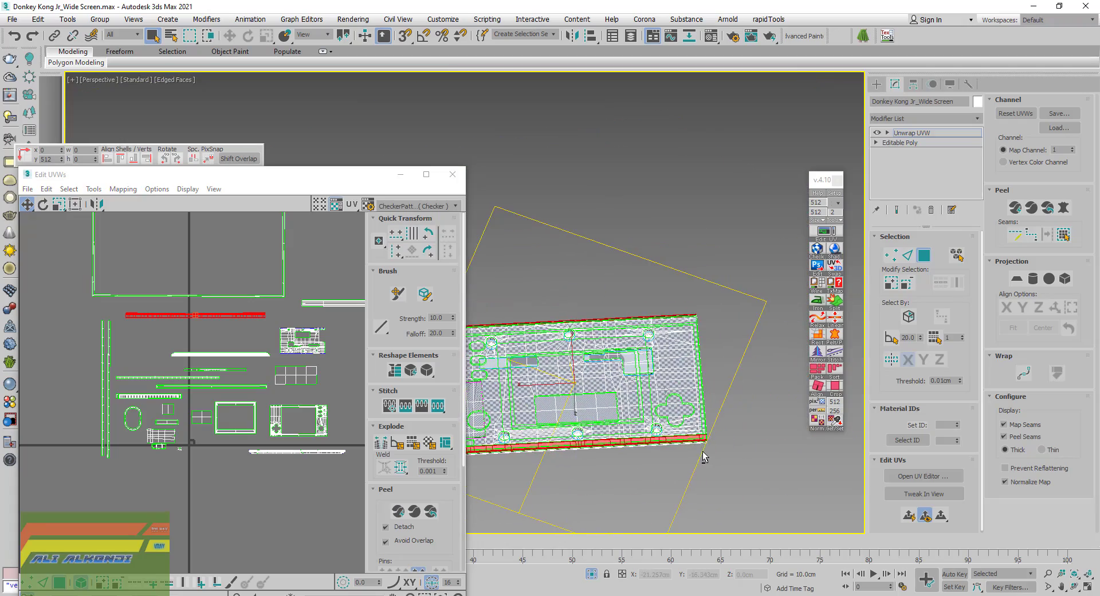
mouse_move(655, 403)
middle_down()
mouse_move(641, 396)
mouse_move(640, 415)
middle_up()
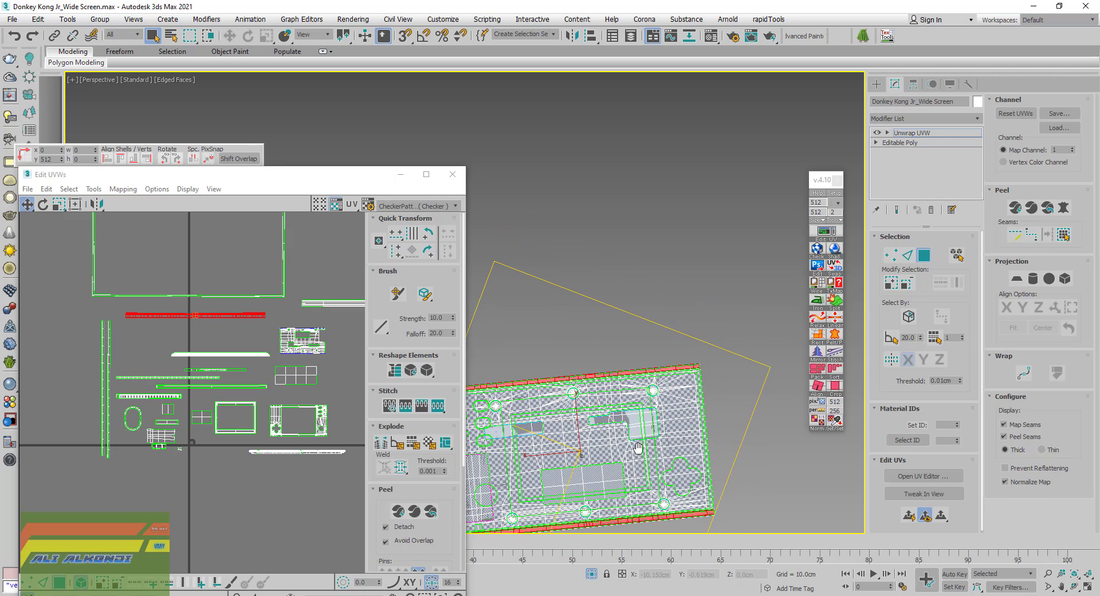
scroll(647, 417, up, 5)
Clear the selection and select the faces inside the circular holes
scroll(647, 424, up, 2)
click(757, 362)
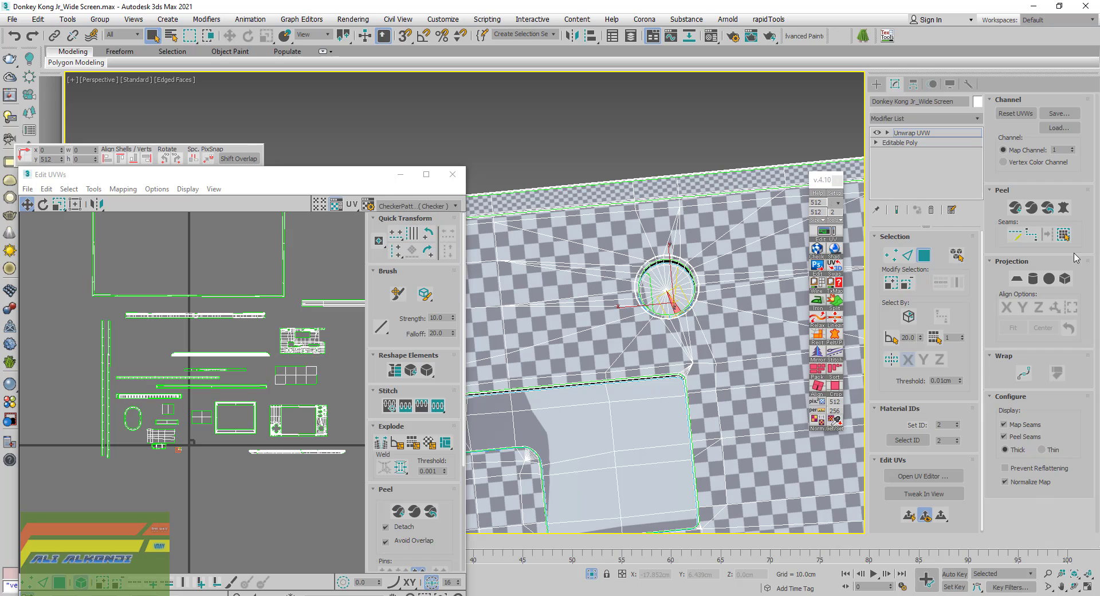
click(1064, 236)
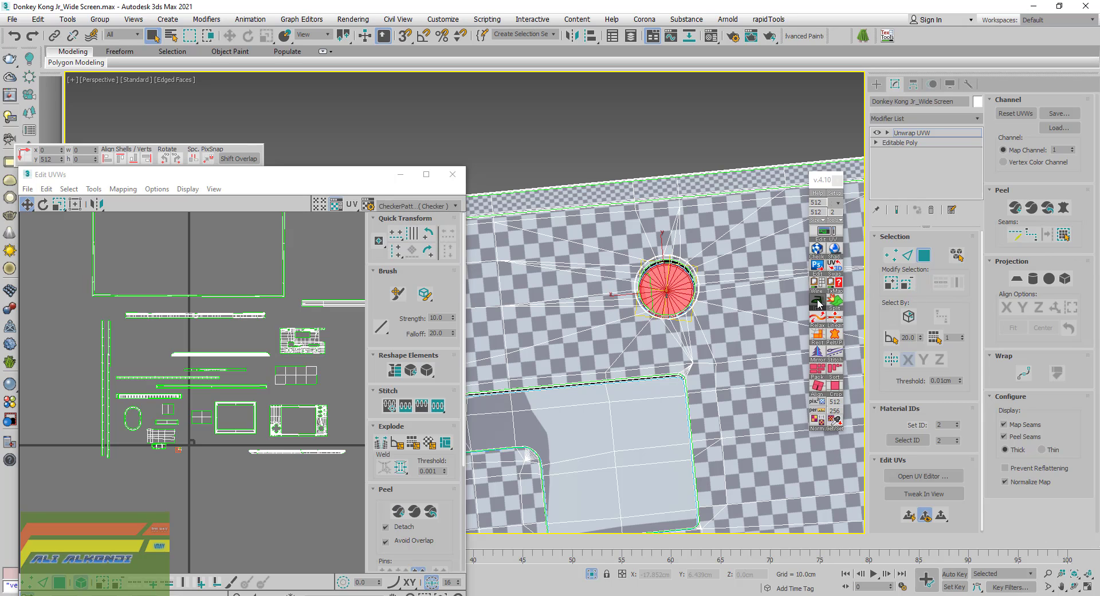
scroll(619, 343, down, 5)
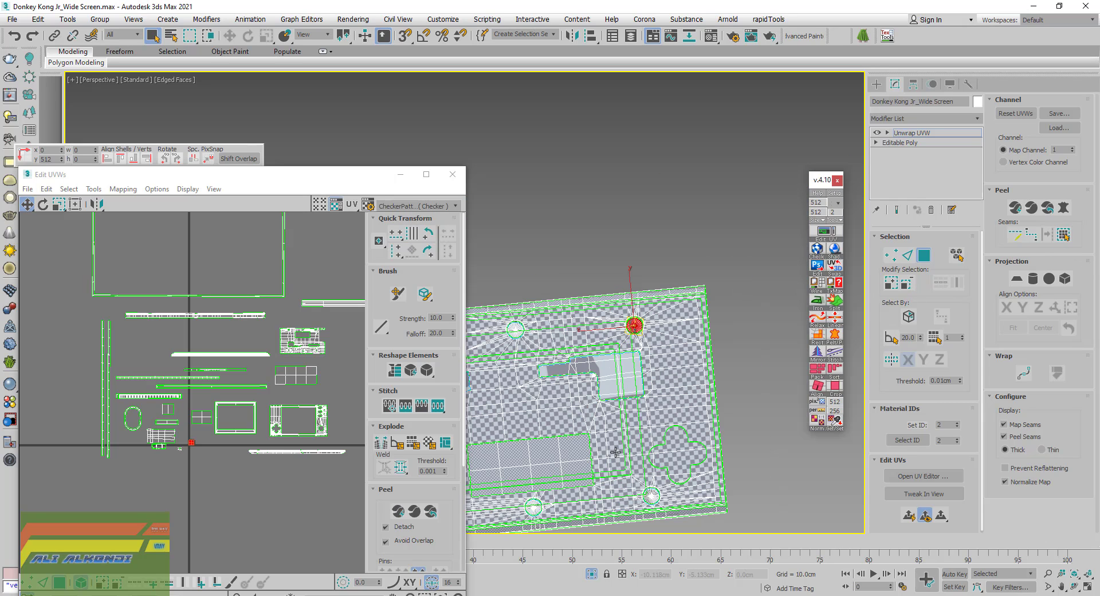
scroll(526, 342, up, 5)
click(528, 334)
click(1064, 236)
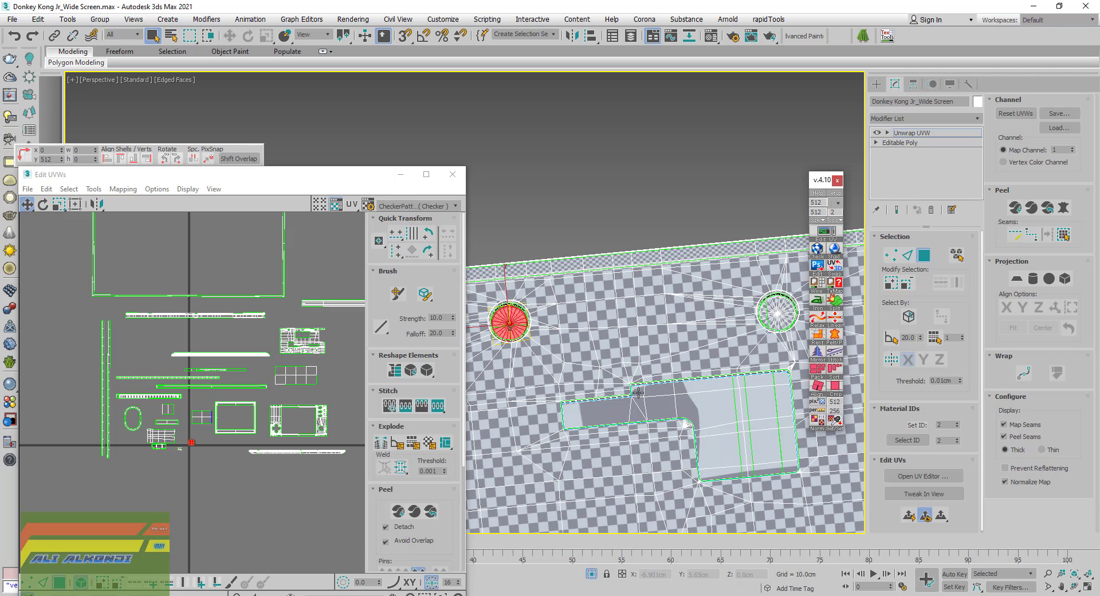
Select the faces inside the left and lower circles
alt+middle_drag(638, 394, 565, 370)
click(529, 380)
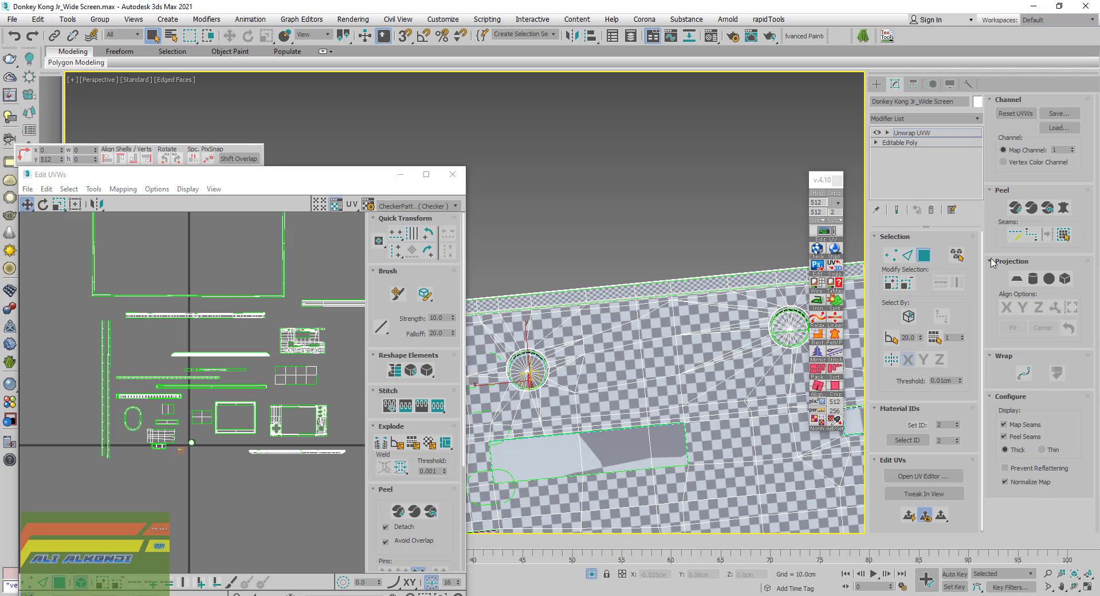
click(1064, 236)
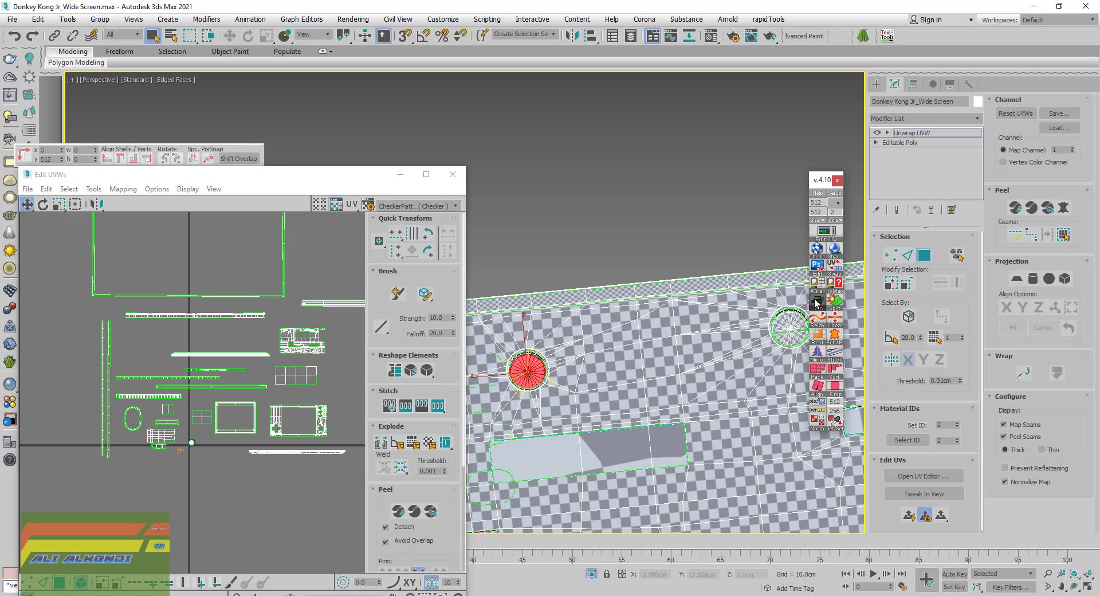
scroll(523, 401, down, 3)
alt+middle_drag(523, 401, 538, 395)
scroll(551, 389, up, 6)
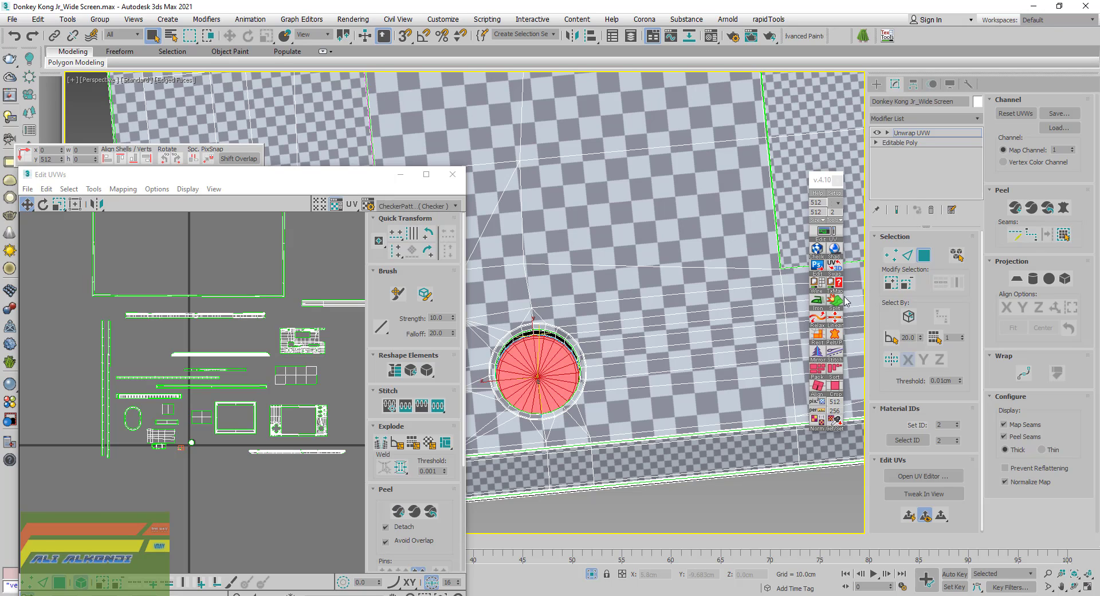
scroll(564, 401, down, 5)
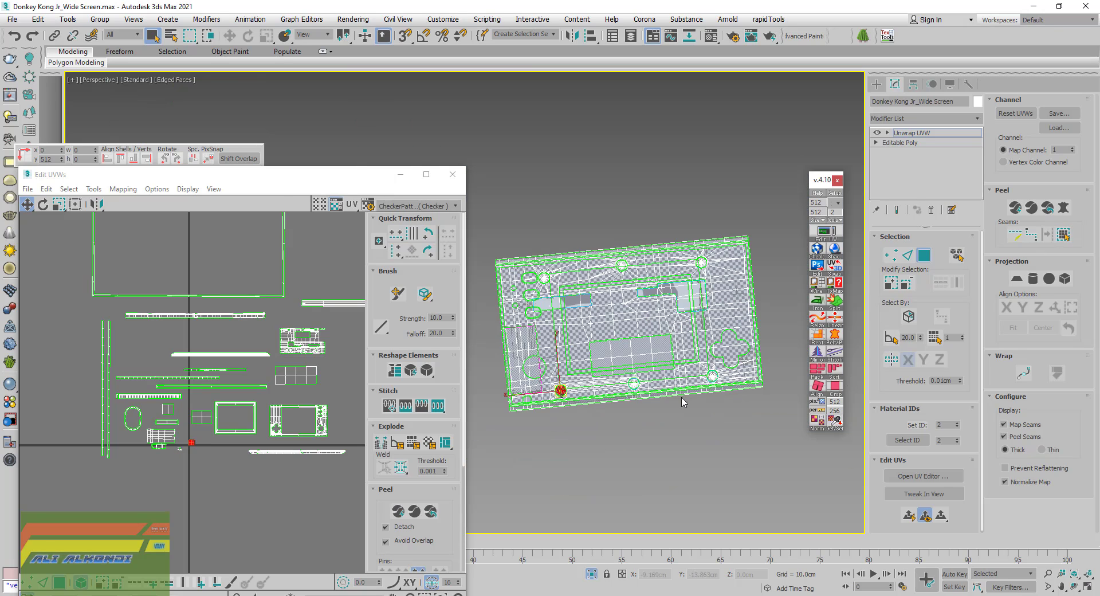
scroll(637, 390, up, 5)
click(632, 383)
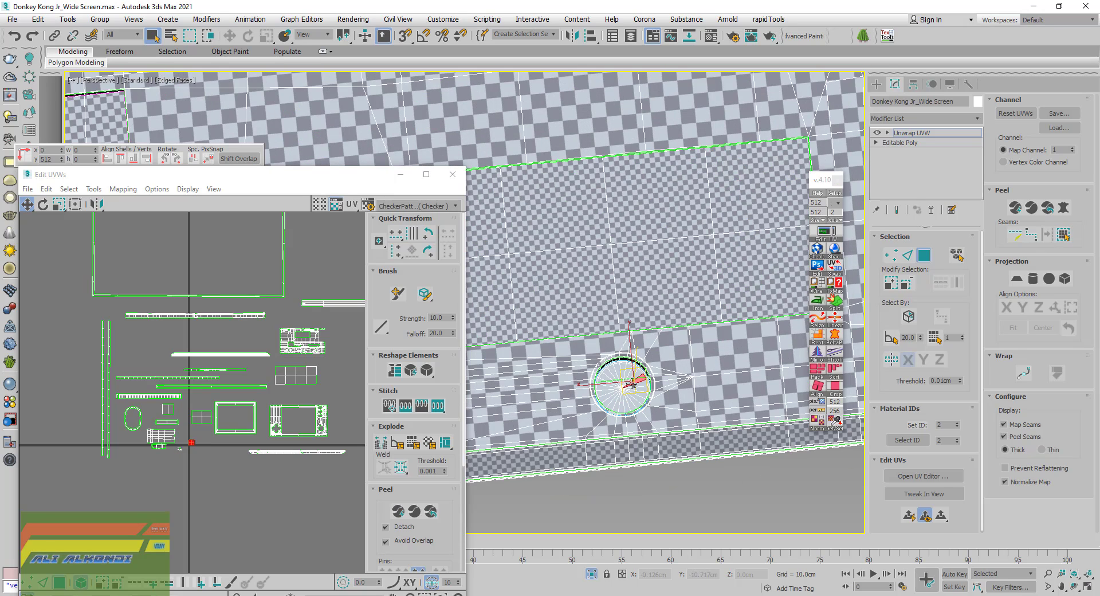
click(1065, 236)
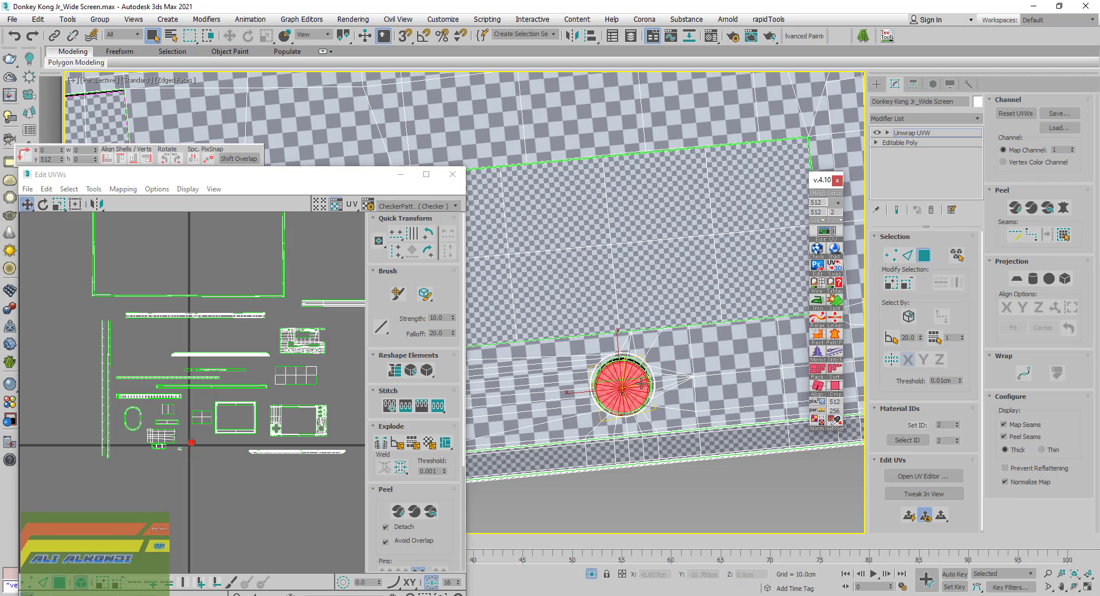
scroll(624, 401, down, 5)
scroll(687, 401, up, 5)
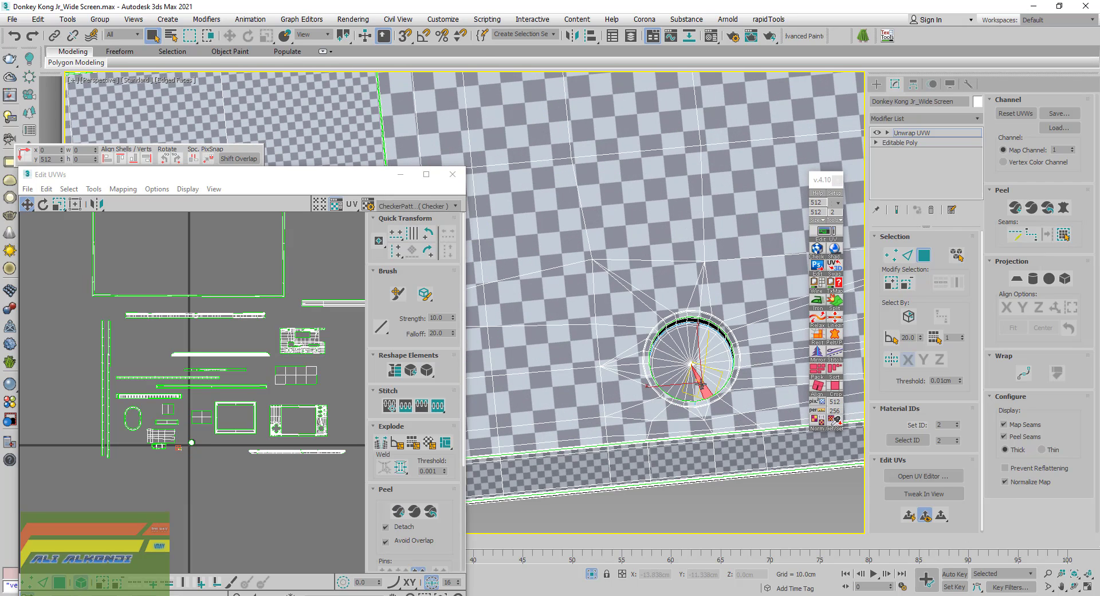
Flatten the round cap faces into their own circular UV island and select it
click(1064, 235)
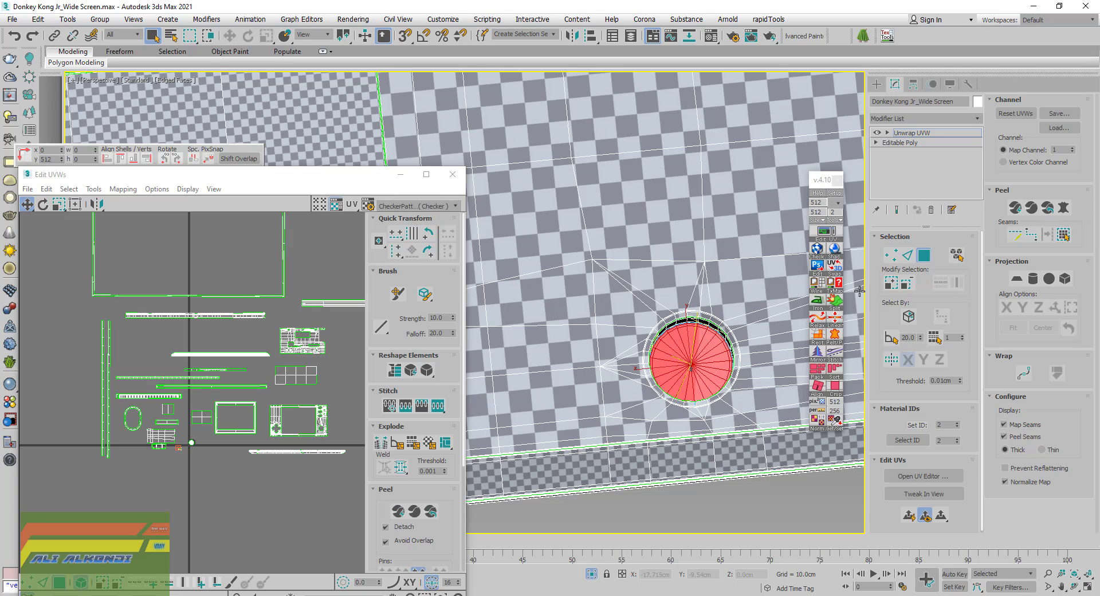
click(821, 302)
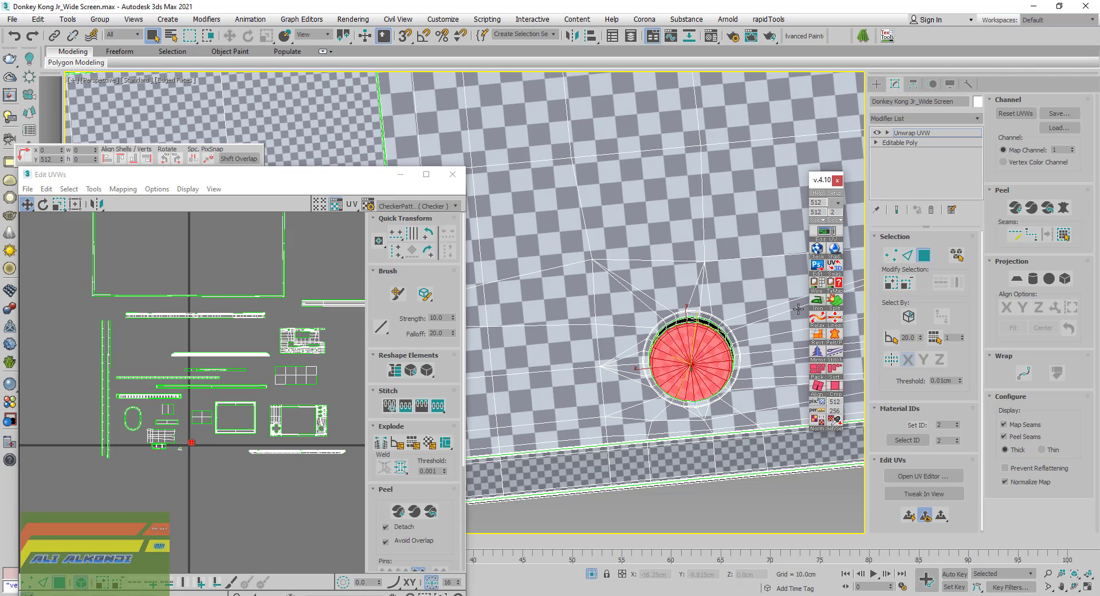
scroll(206, 481, up, 5)
scroll(201, 465, up, 5)
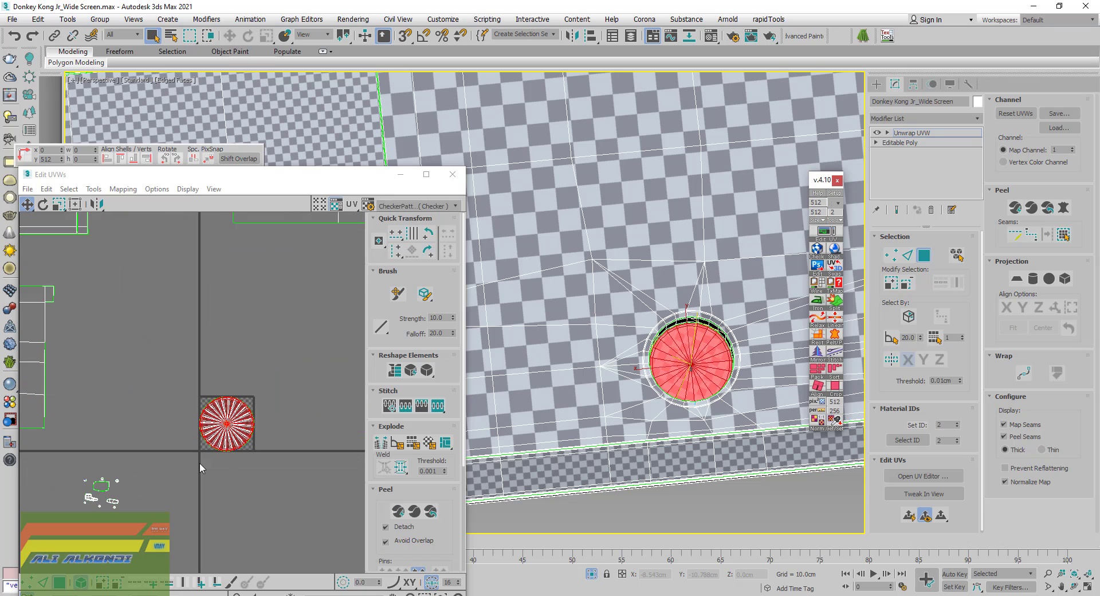
drag(264, 466, 186, 368)
Scale the circle island and move it beside the other islands
scroll(524, 401, down, 3)
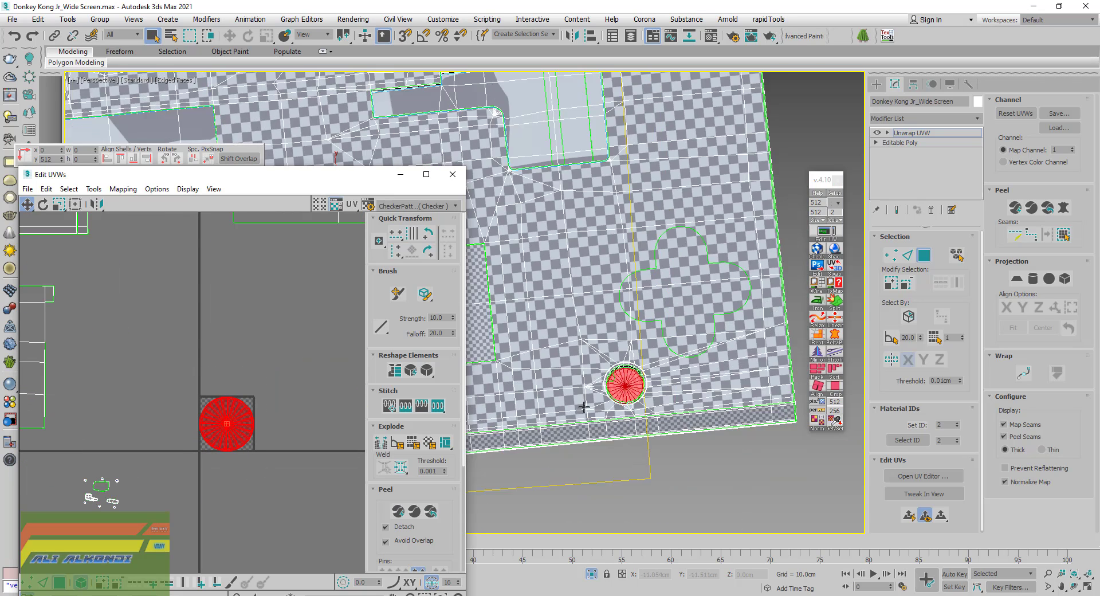
scroll(587, 413, down, 5)
middle_drag(540, 379, 531, 454)
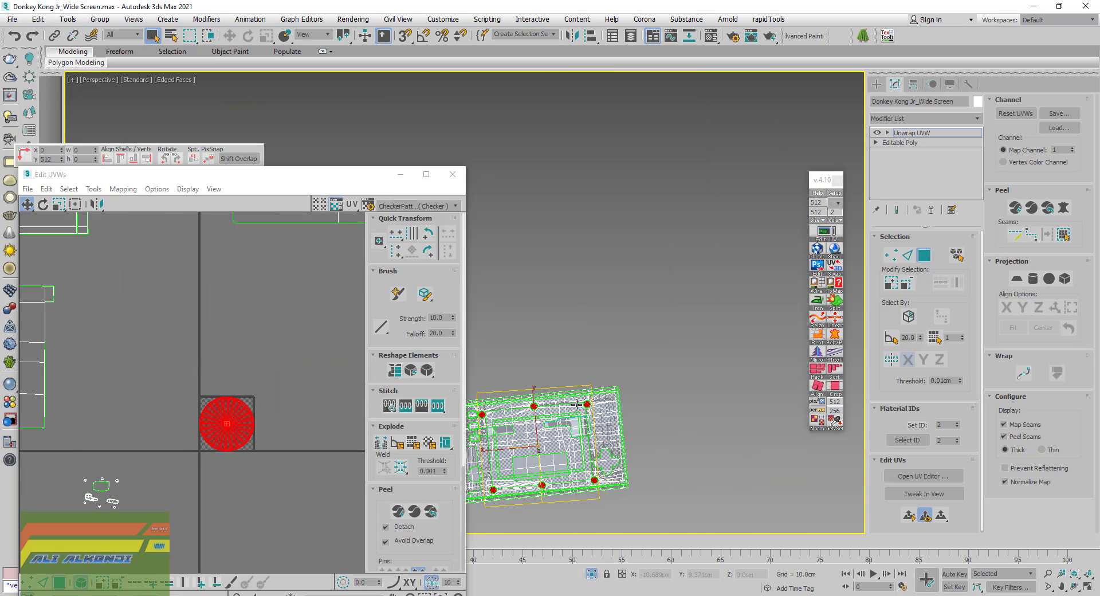
scroll(577, 405, up, 3)
scroll(613, 409, up, 3)
scroll(613, 413, up, 2)
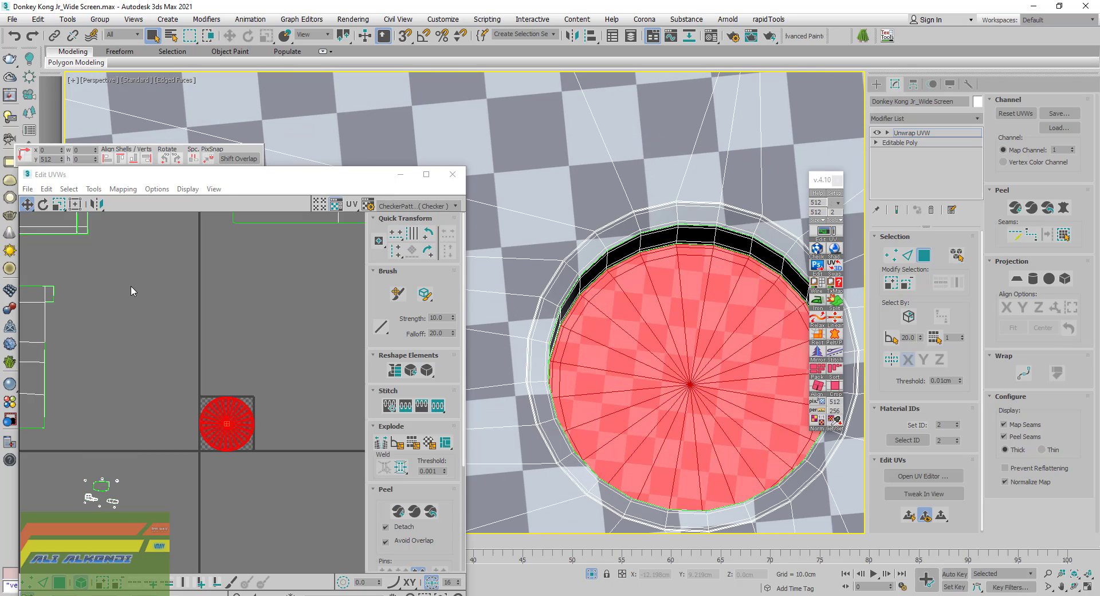
click(80, 192)
click(56, 206)
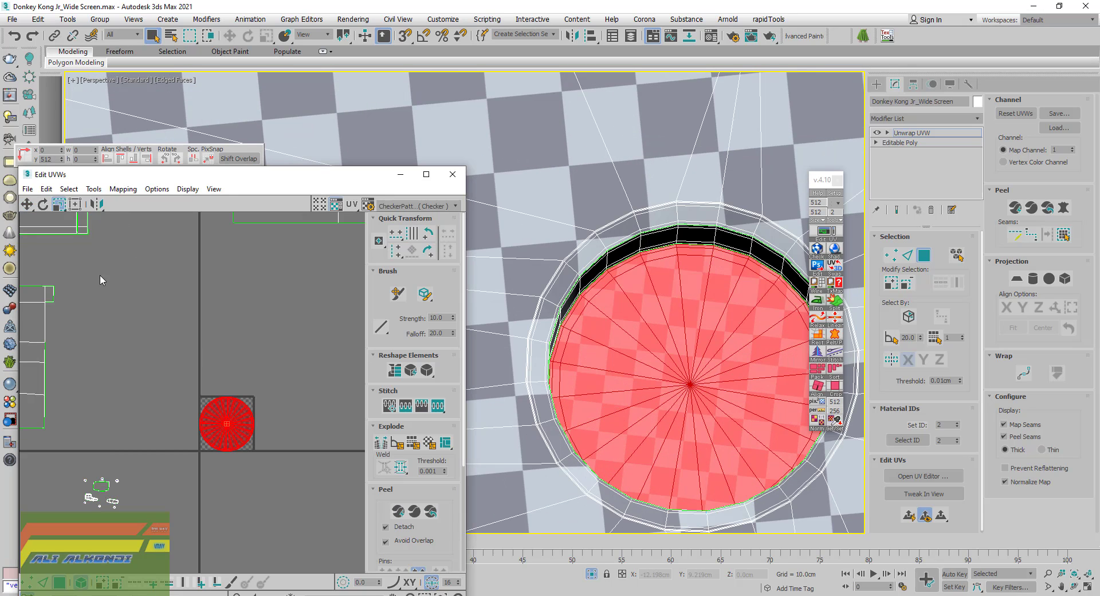
drag(228, 422, 203, 335)
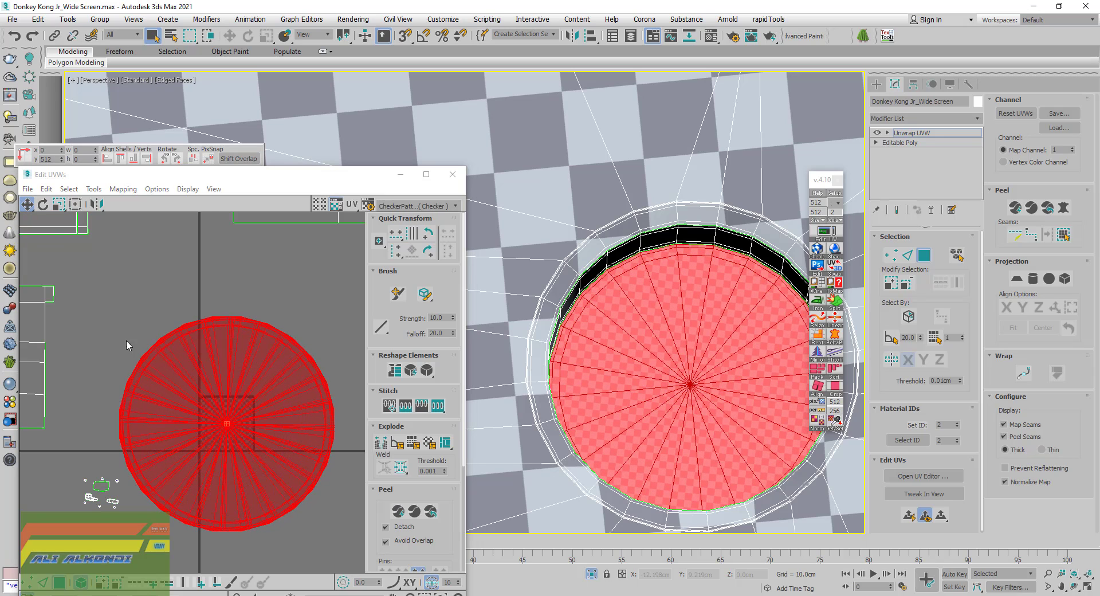
scroll(146, 355, down, 5)
drag(145, 356, 63, 376)
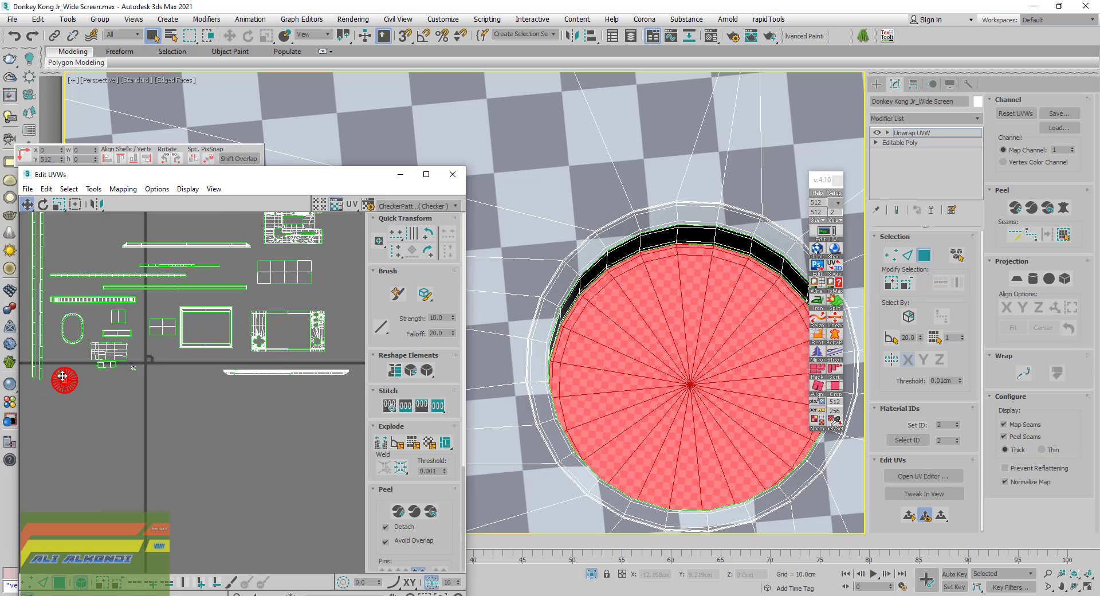
Look down into the hole and pick one face of its wall
scroll(630, 298, down, 2)
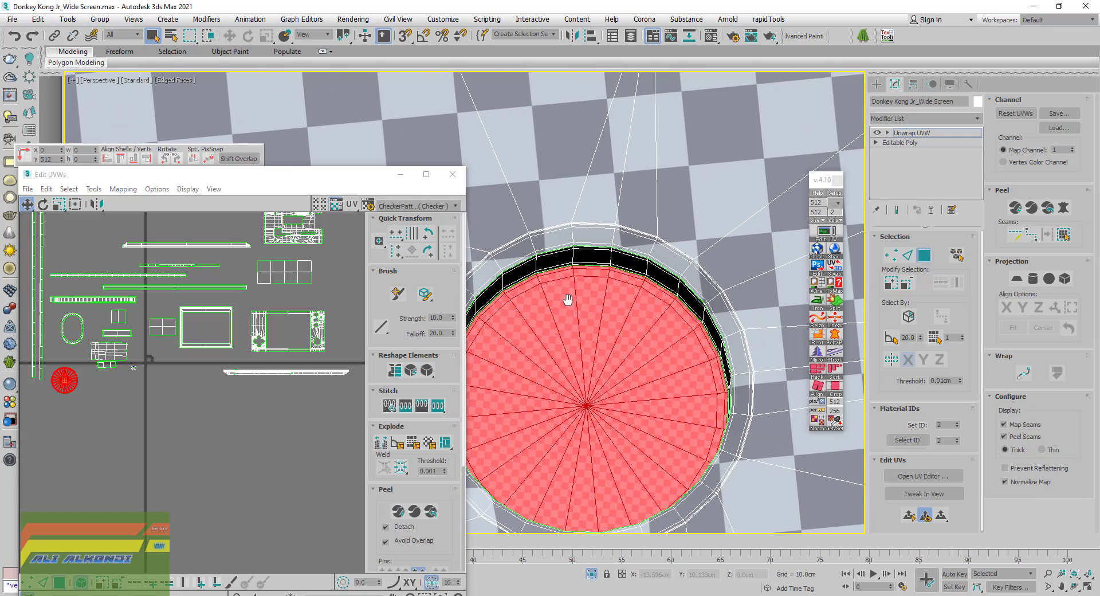
scroll(573, 295, down, 3)
scroll(597, 276, down, 2)
alt+middle_drag(598, 276, 573, 375)
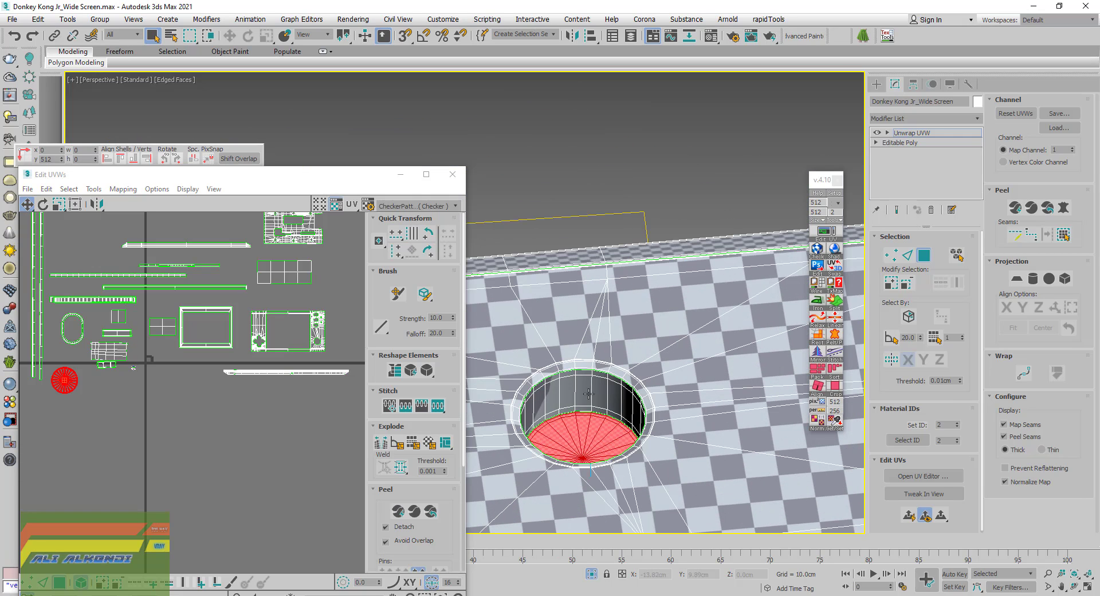
click(589, 393)
Pelt, relax and straighten the hole's wall ring, placing the strip right of the square
click(1063, 235)
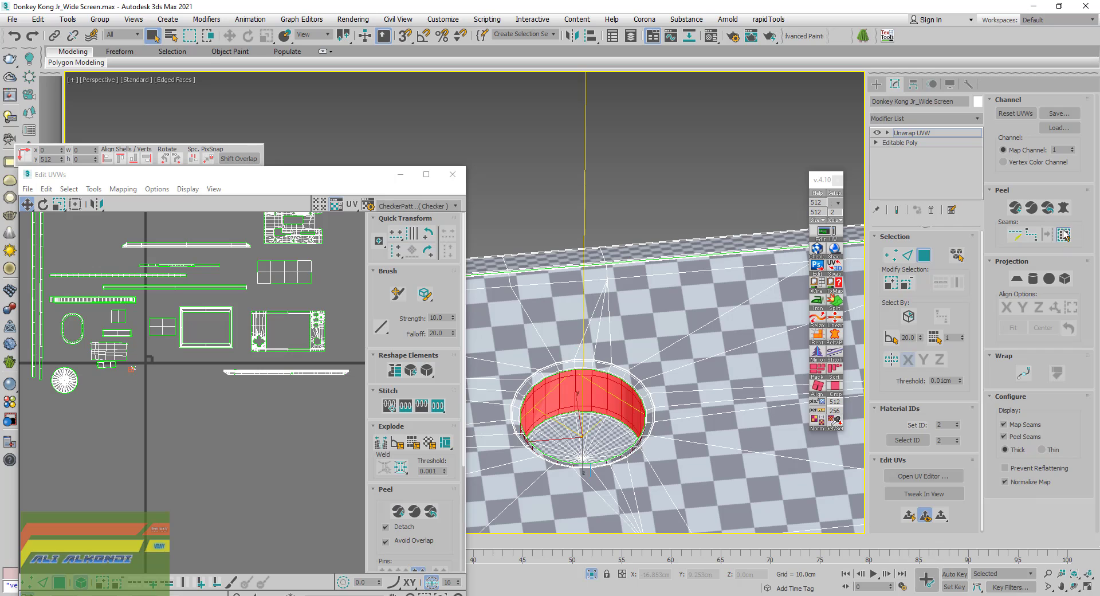
click(1062, 207)
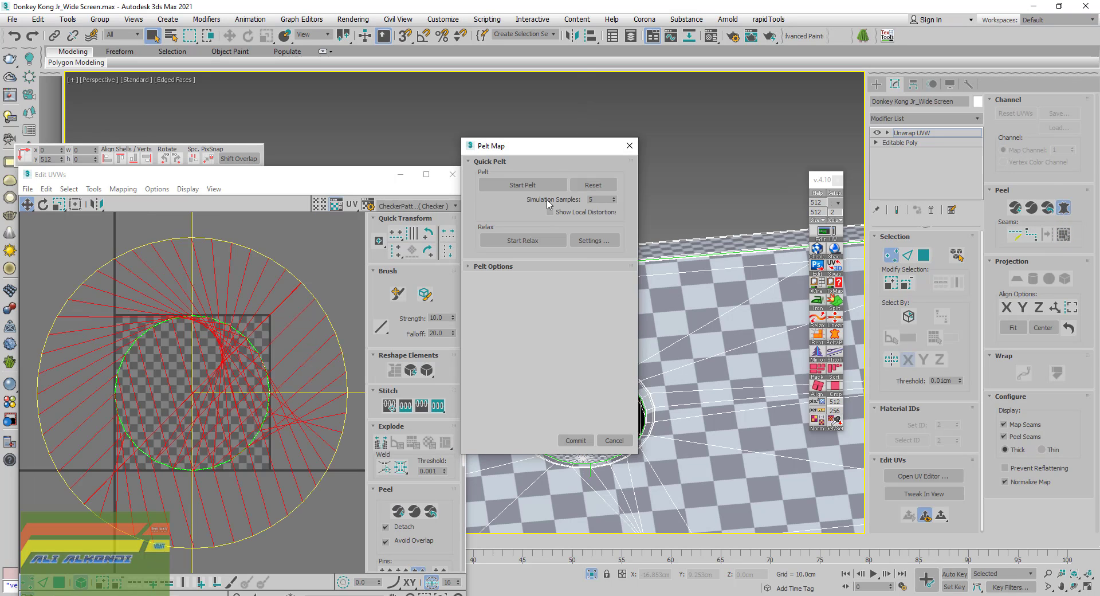
click(514, 186)
click(513, 185)
click(517, 240)
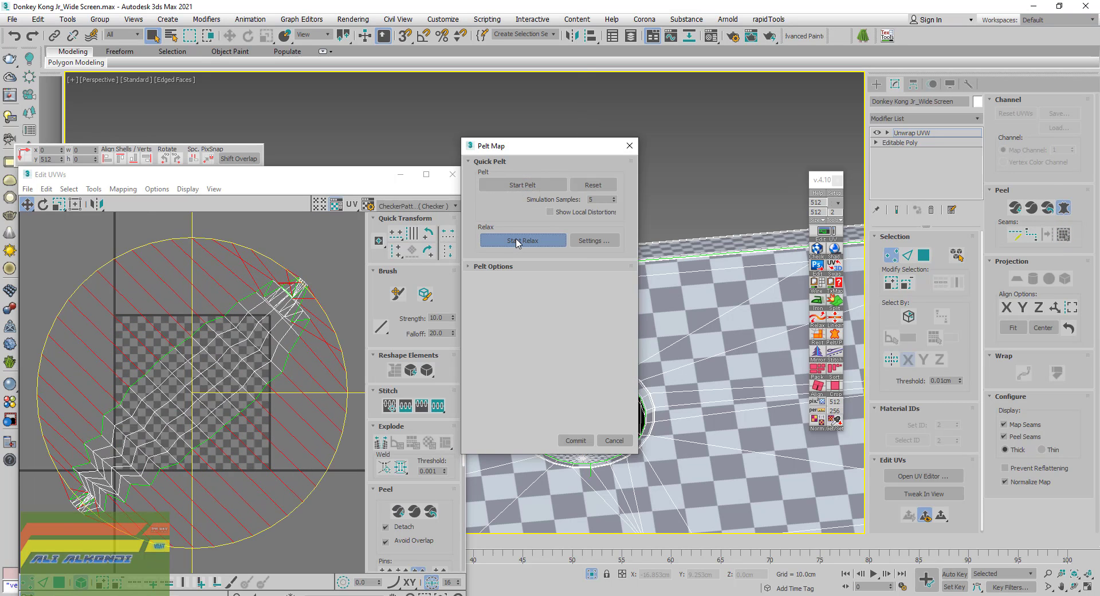
click(517, 241)
click(575, 441)
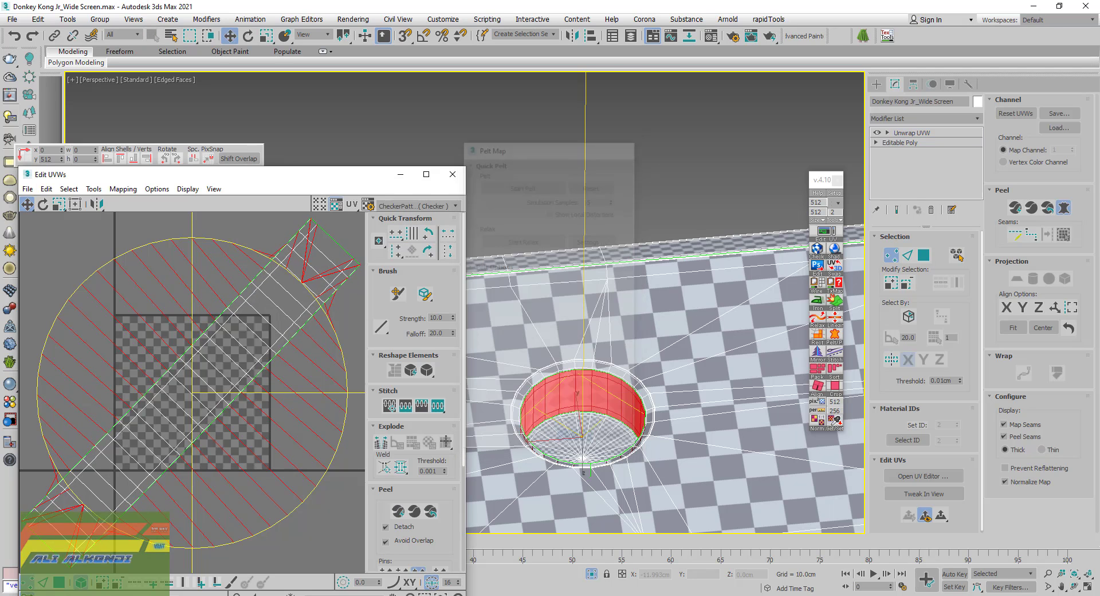
click(395, 371)
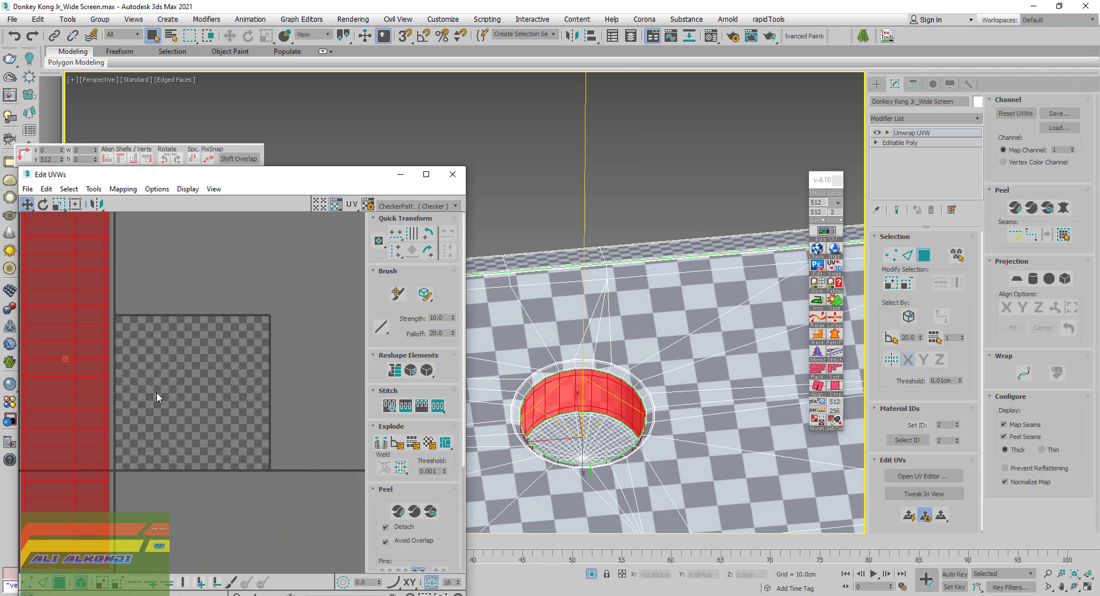
scroll(157, 392, down, 5)
drag(133, 380, 264, 393)
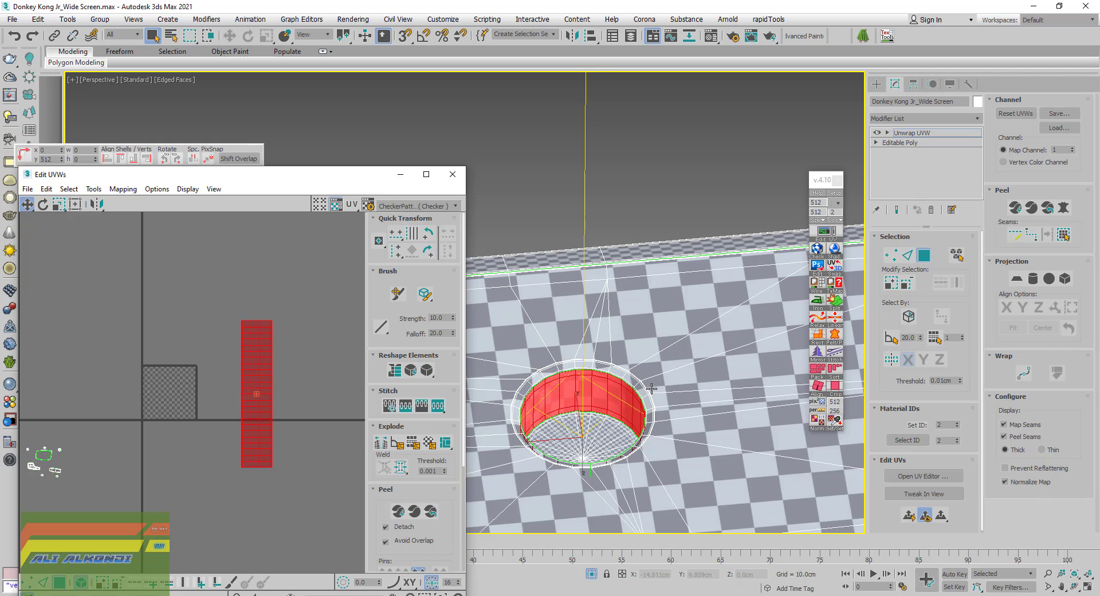
Select the next ring of faces in the hole
scroll(745, 401, down, 5)
middle_drag(525, 429, 753, 390)
scroll(570, 403, up, 3)
scroll(570, 401, up, 3)
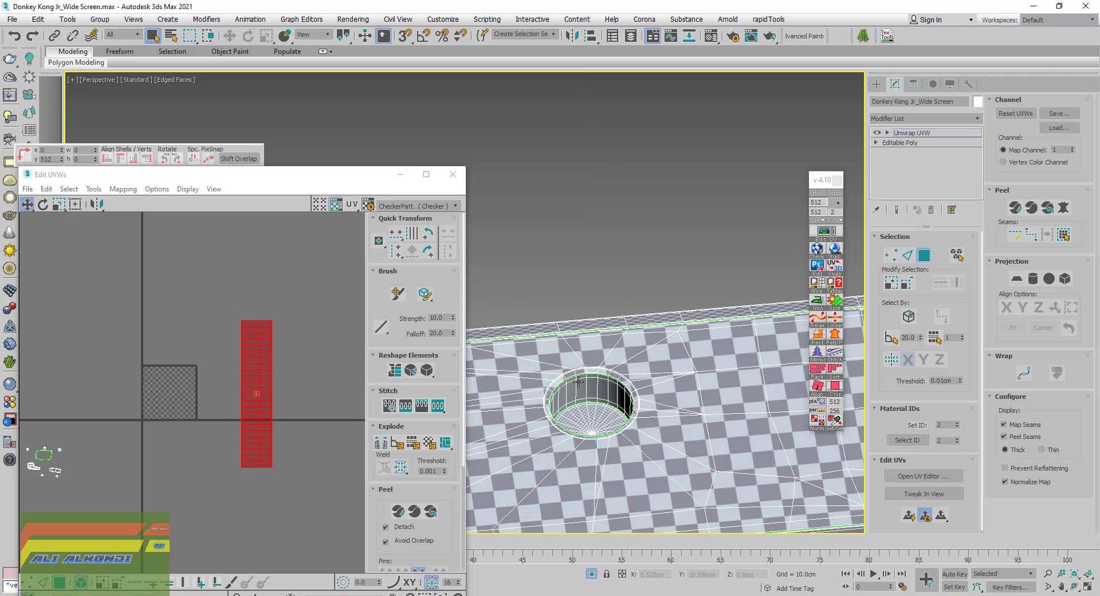
click(580, 388)
click(1063, 234)
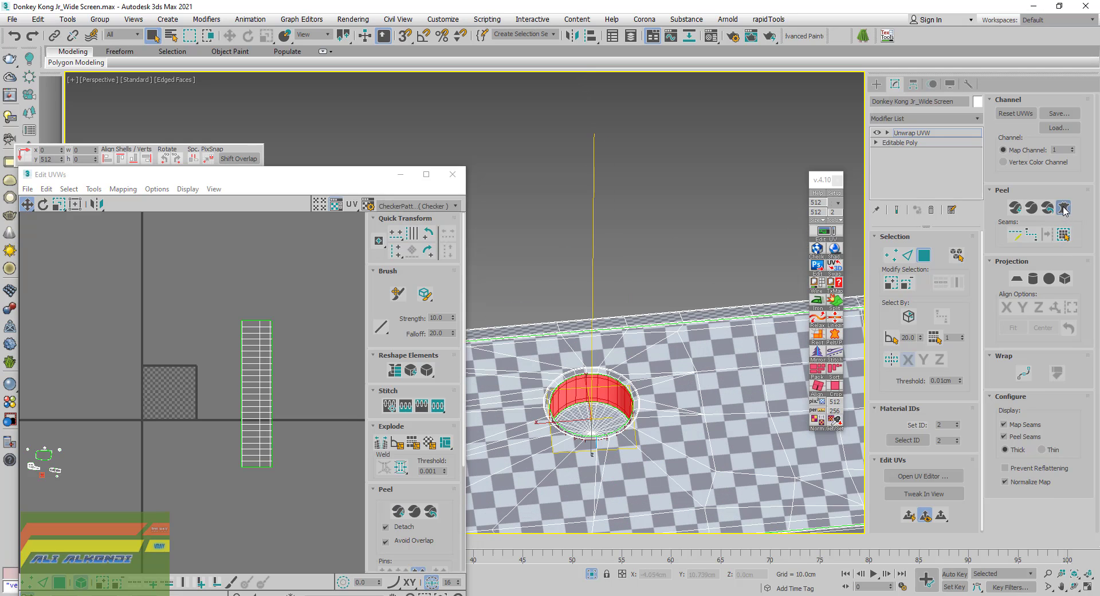
Pelt, relax and straighten the second ring, placing it next to the first strip
click(1063, 209)
click(507, 185)
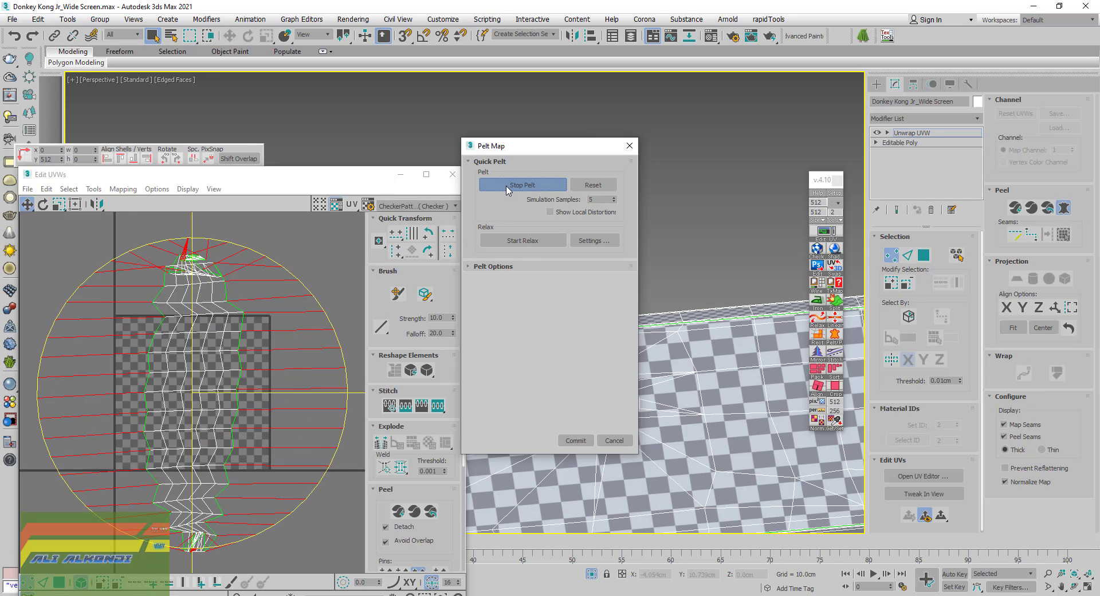
click(507, 185)
click(512, 241)
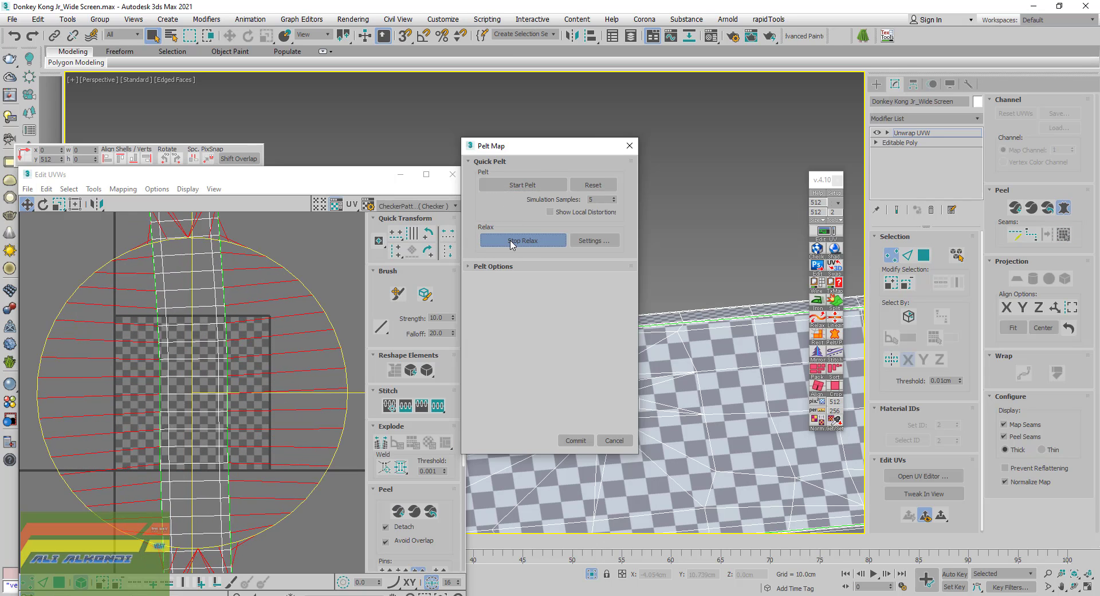
click(512, 242)
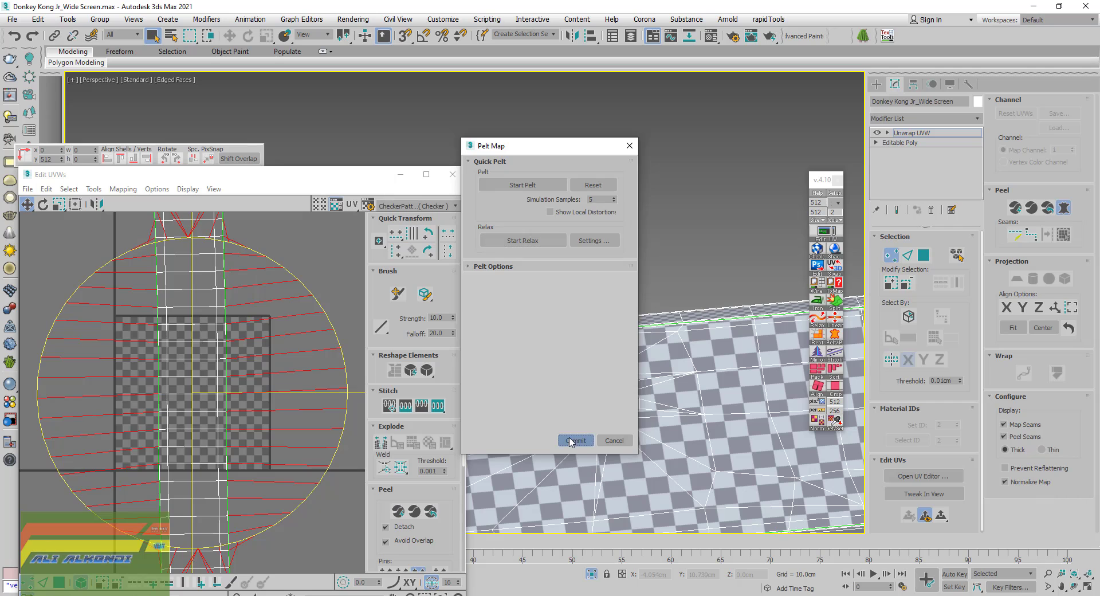
click(570, 442)
click(394, 371)
scroll(265, 410, down, 3)
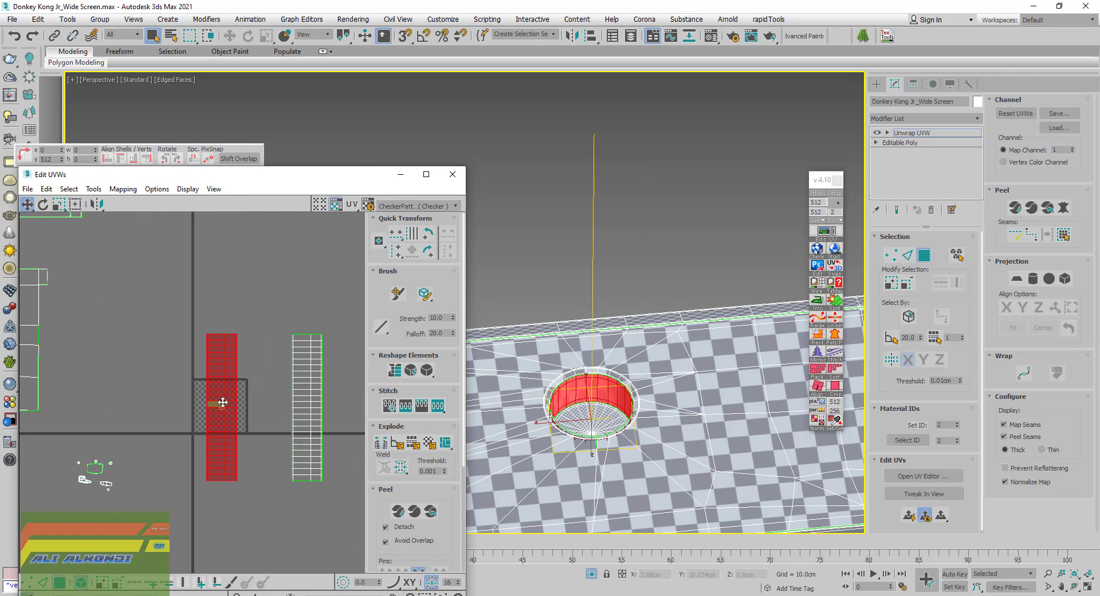
drag(221, 402, 314, 404)
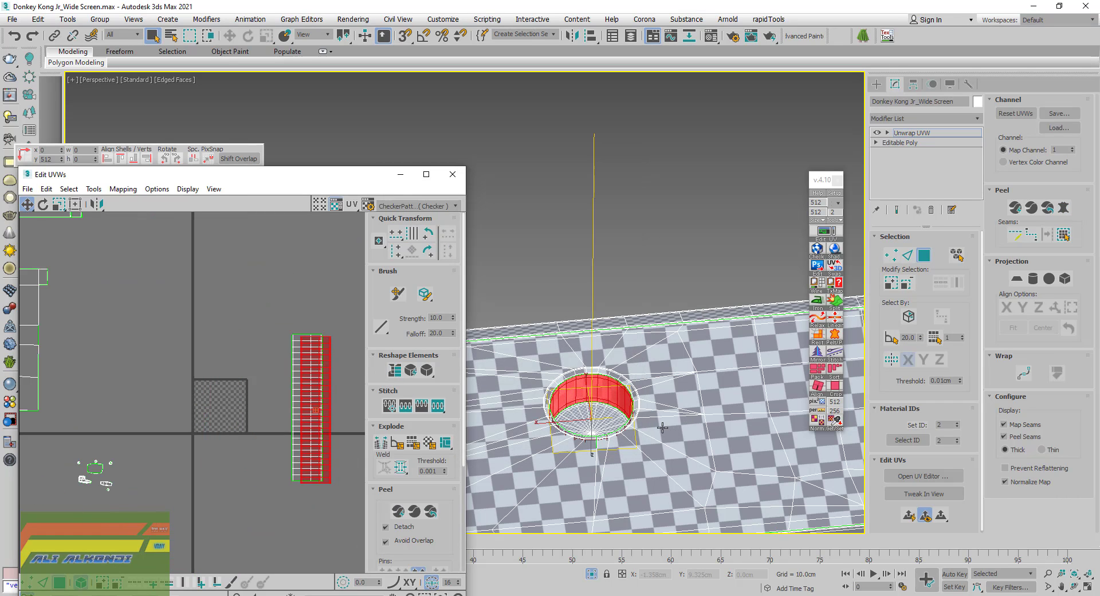
scroll(663, 427, down, 3)
middle_drag(662, 427, 688, 431)
Pelt, relax and straighten the hole's inner ring into a grid strip
scroll(613, 438, up, 5)
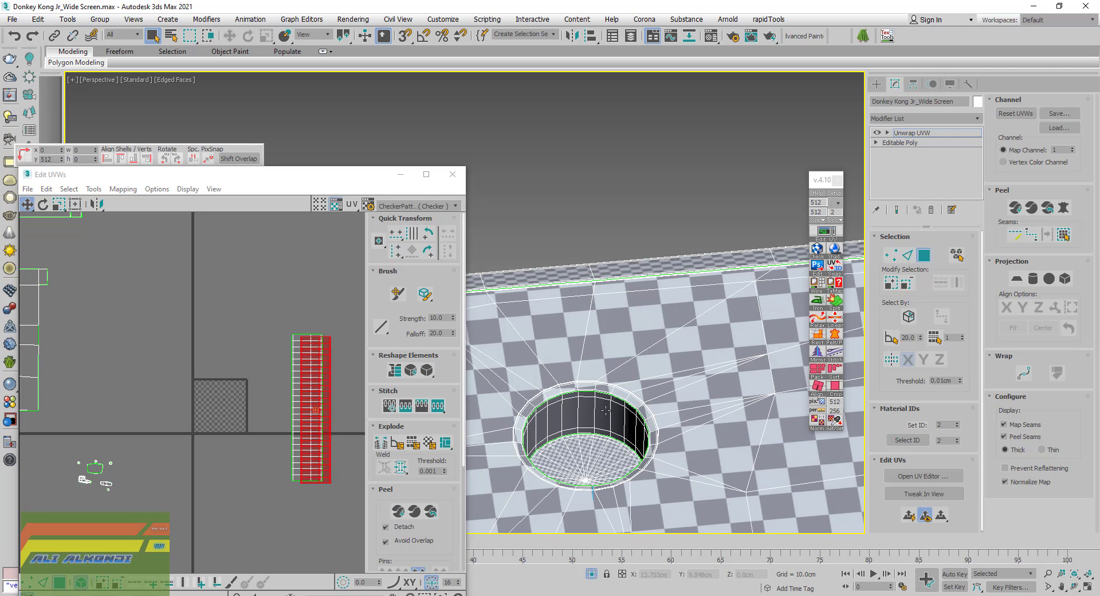
click(606, 417)
click(1062, 235)
click(1064, 207)
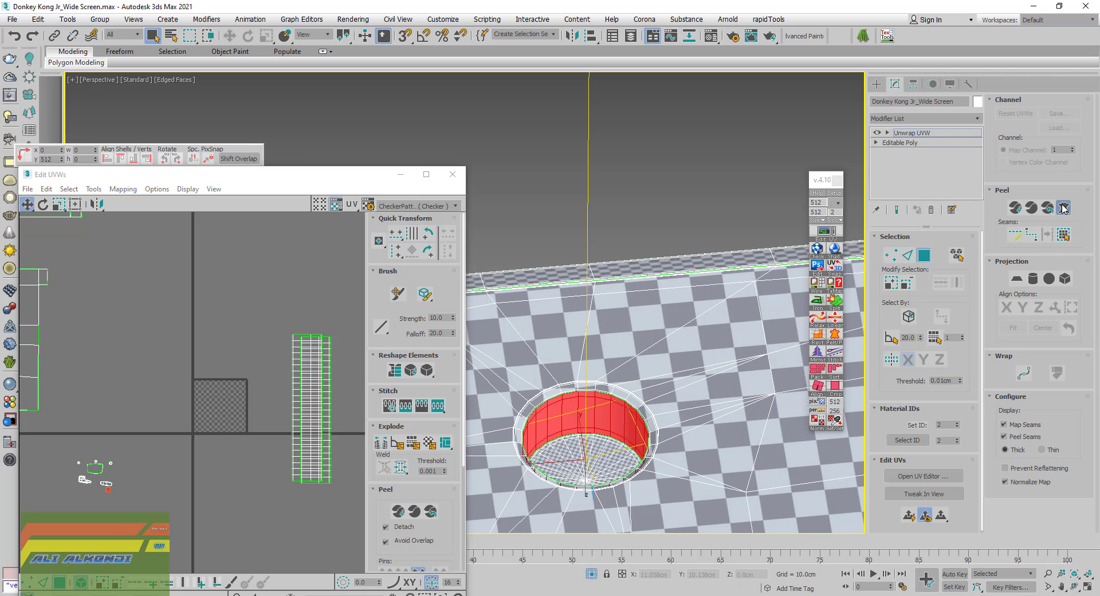
click(519, 185)
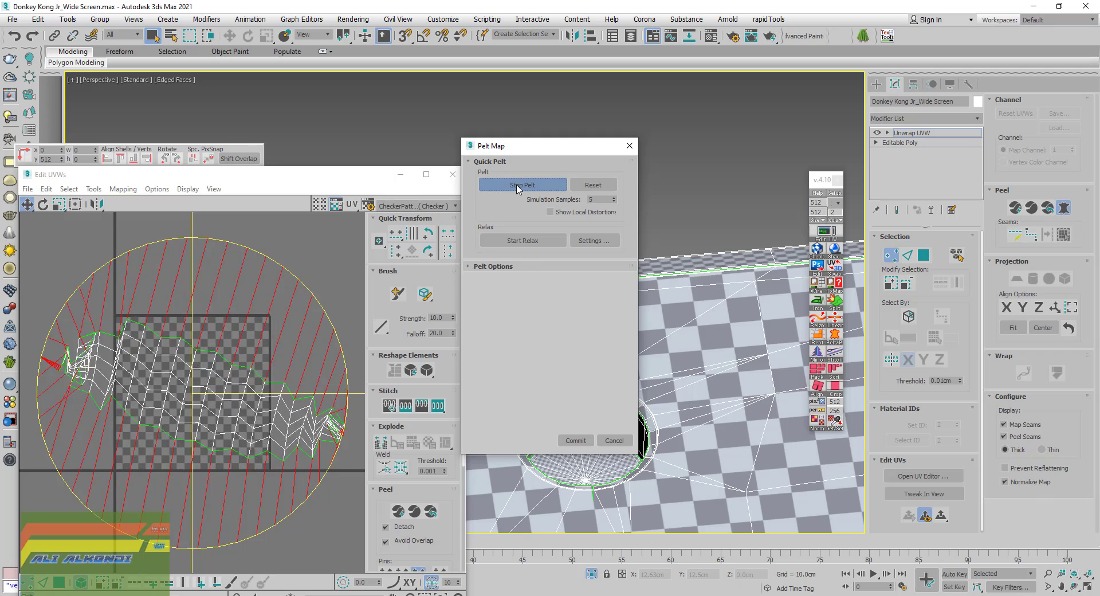
click(514, 241)
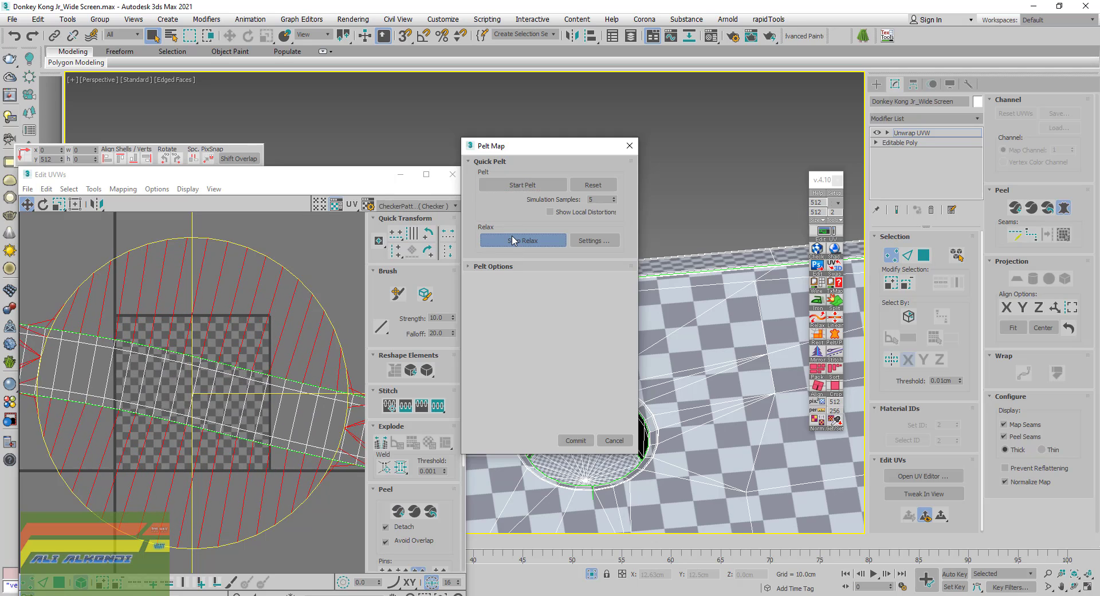
click(513, 240)
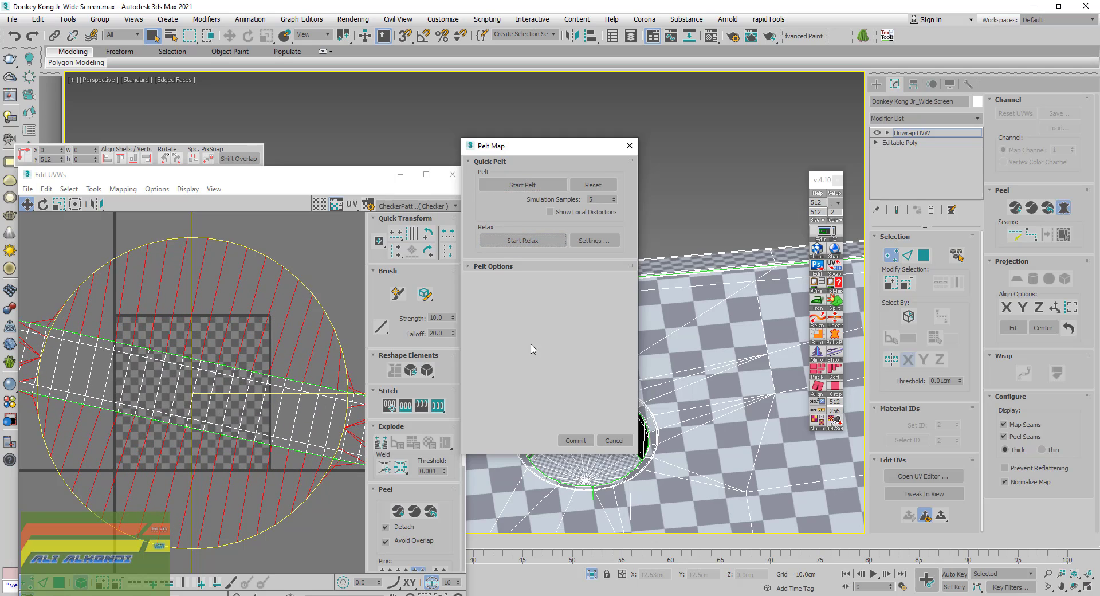
click(575, 440)
click(395, 371)
Rotate the red strip about -94° so it stands upright
scroll(177, 442, down, 3)
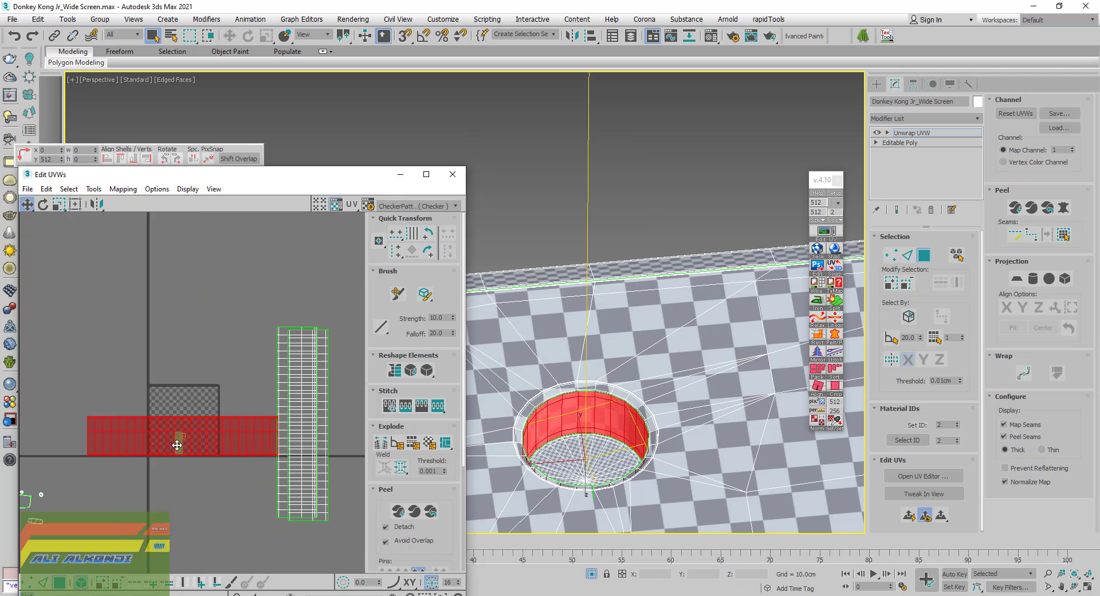
click(43, 206)
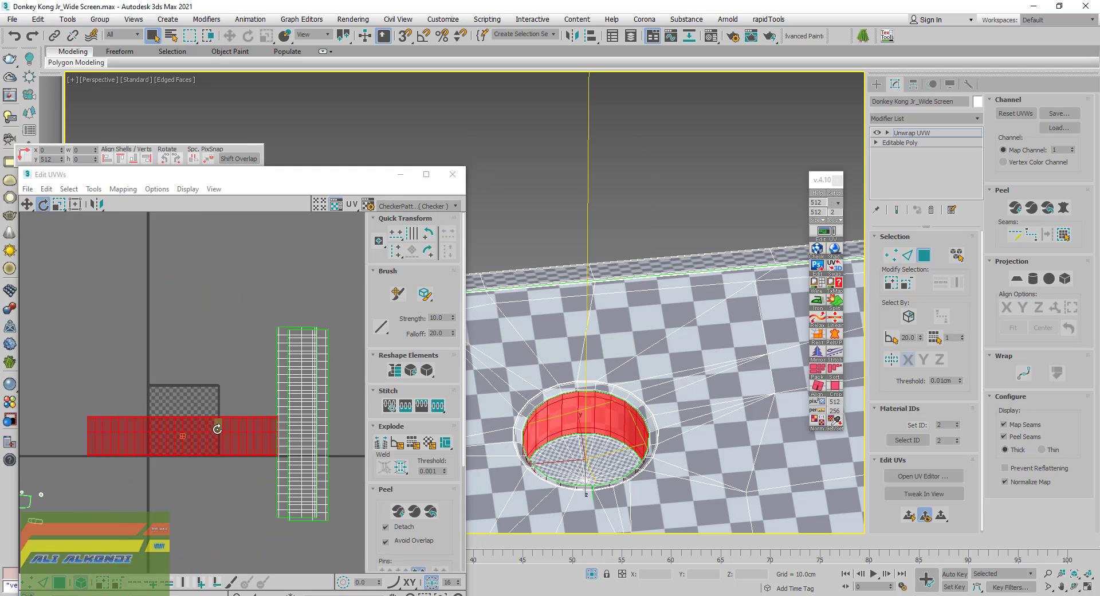
mouse_move(240, 442)
mouse_down()
mouse_move(175, 477)
mouse_move(288, 431)
mouse_up()
click(27, 203)
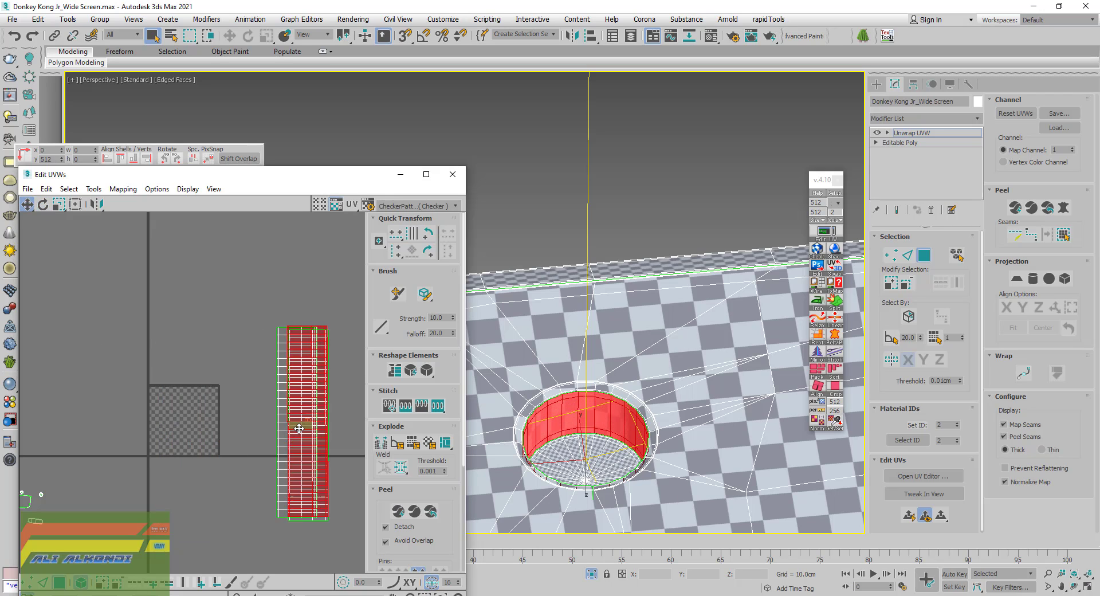
scroll(620, 372, down, 5)
Select the hole's seam-bounded inner wall ring
alt+middle_drag(602, 387, 565, 258)
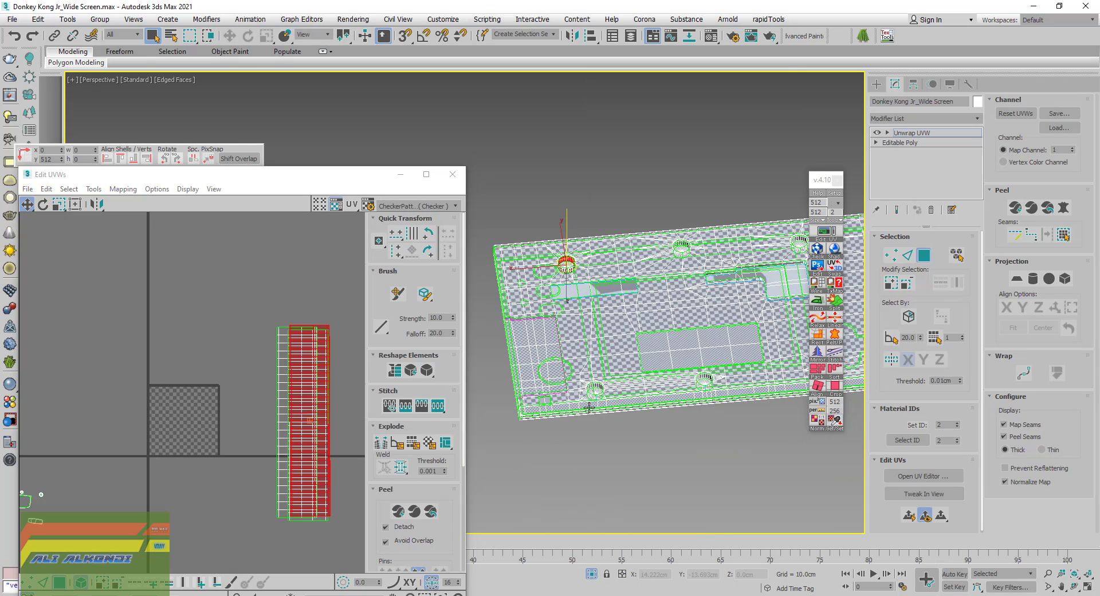
scroll(597, 352, up, 8)
click(597, 352)
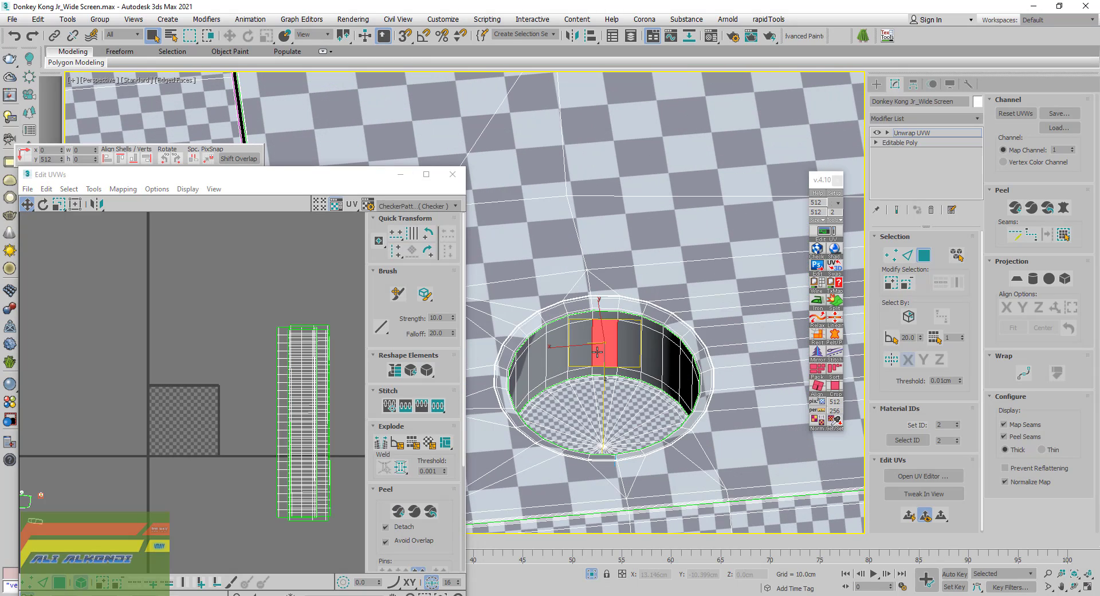
click(1058, 232)
Pelt the wall ring, relax it twice, commit, and move the strip onto the green strip
click(1061, 207)
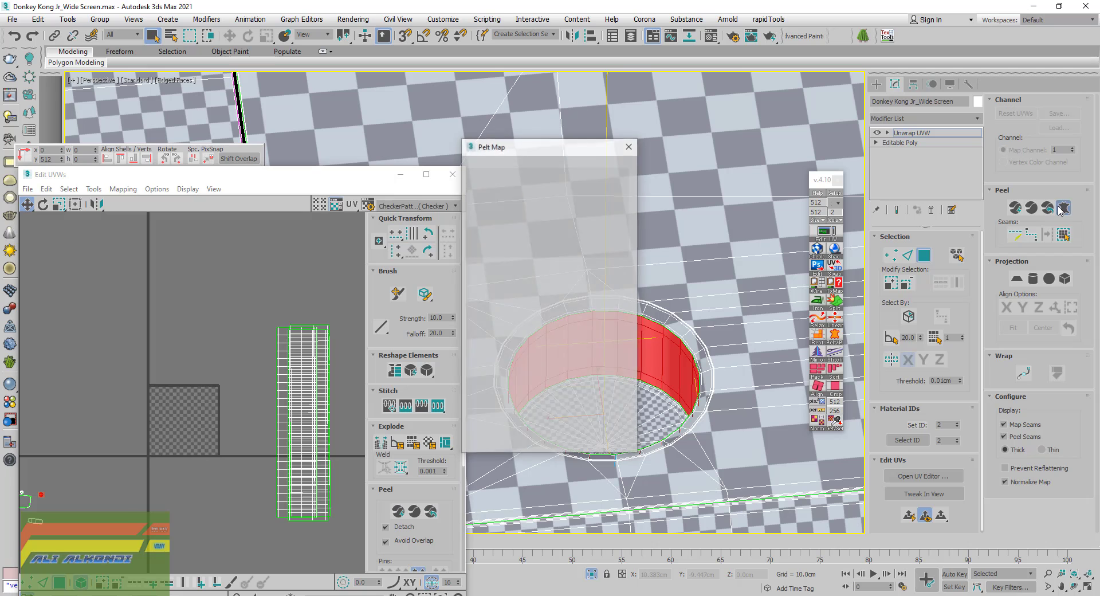
click(516, 185)
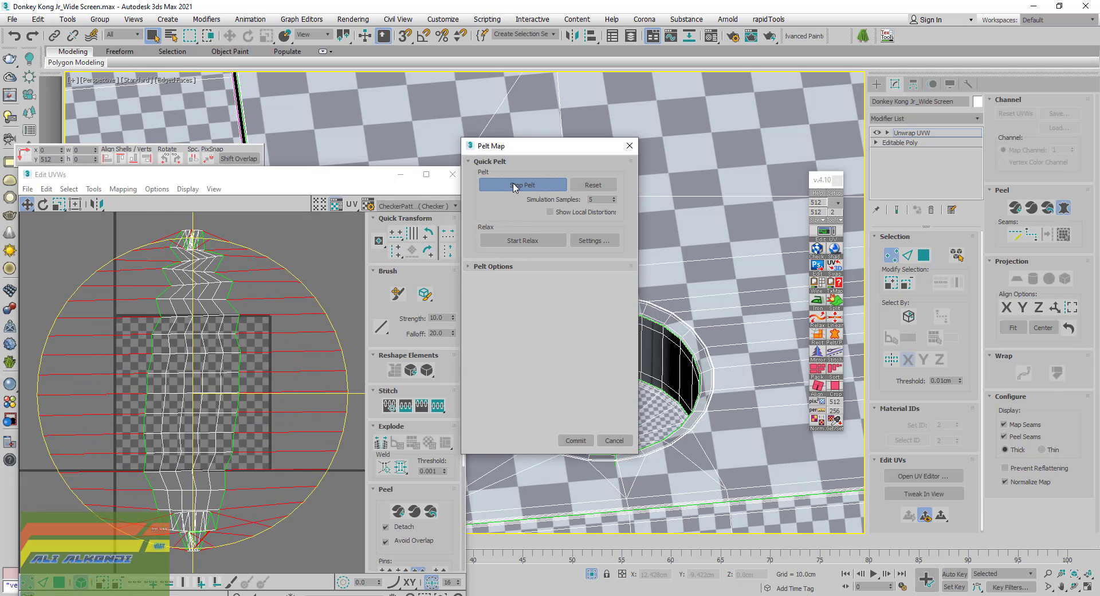
click(514, 185)
click(510, 241)
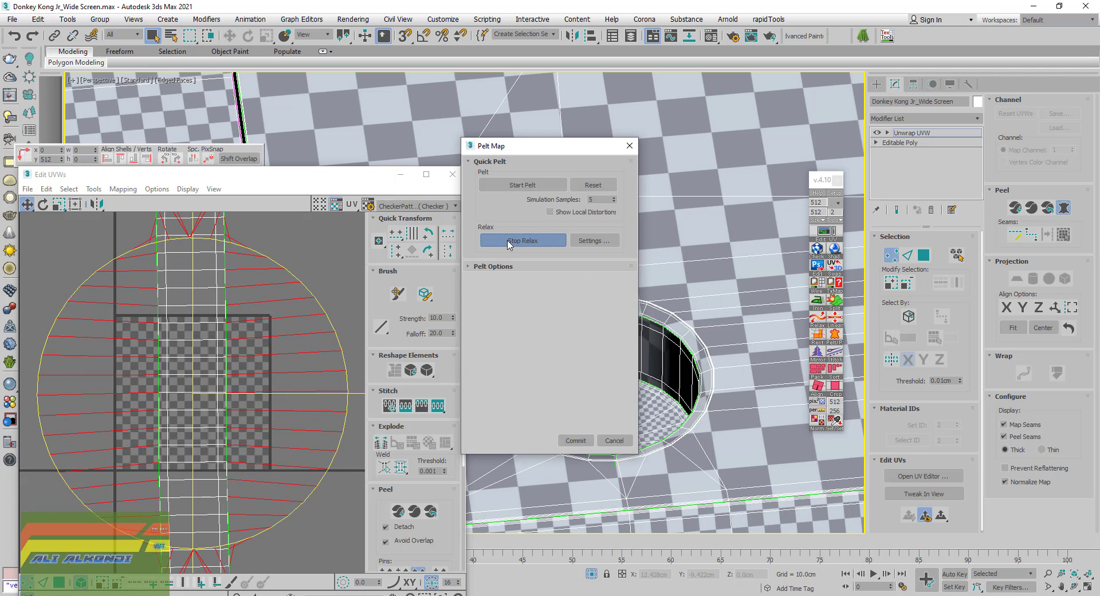
click(509, 241)
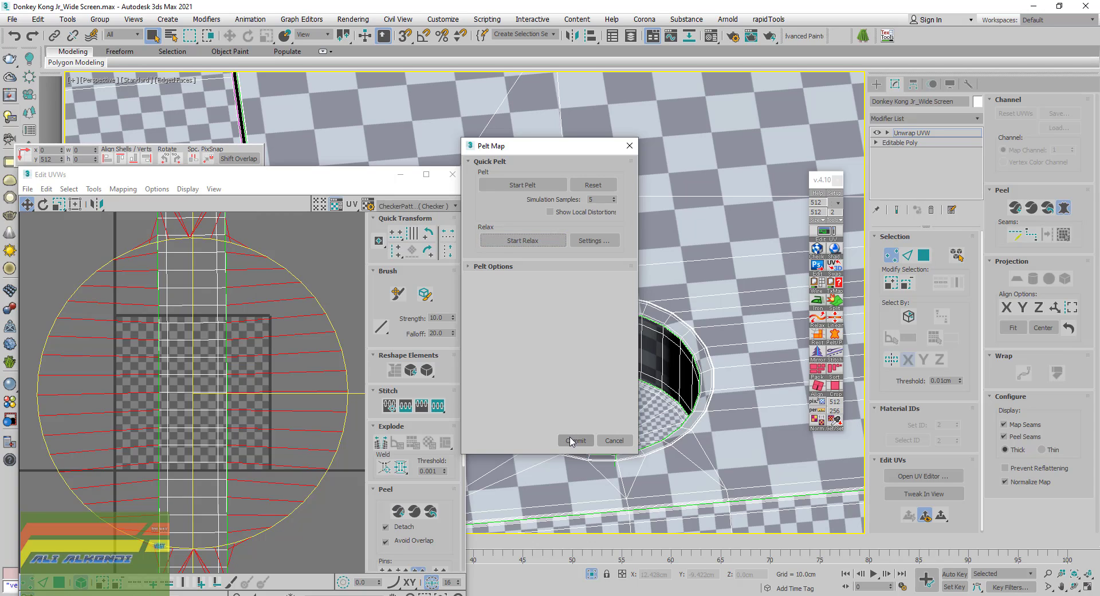
click(523, 241)
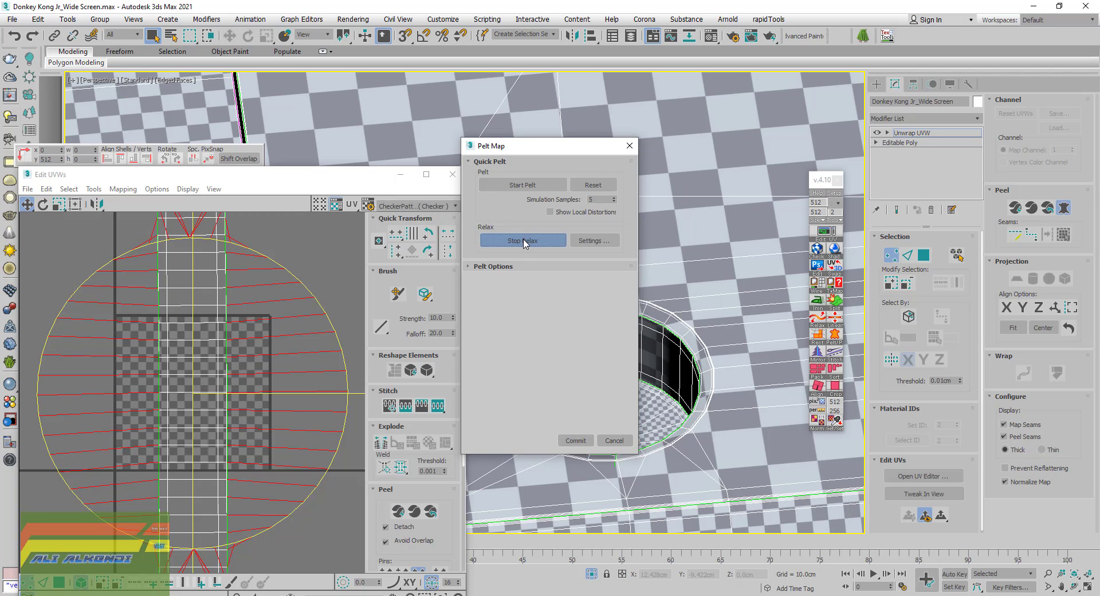
click(524, 241)
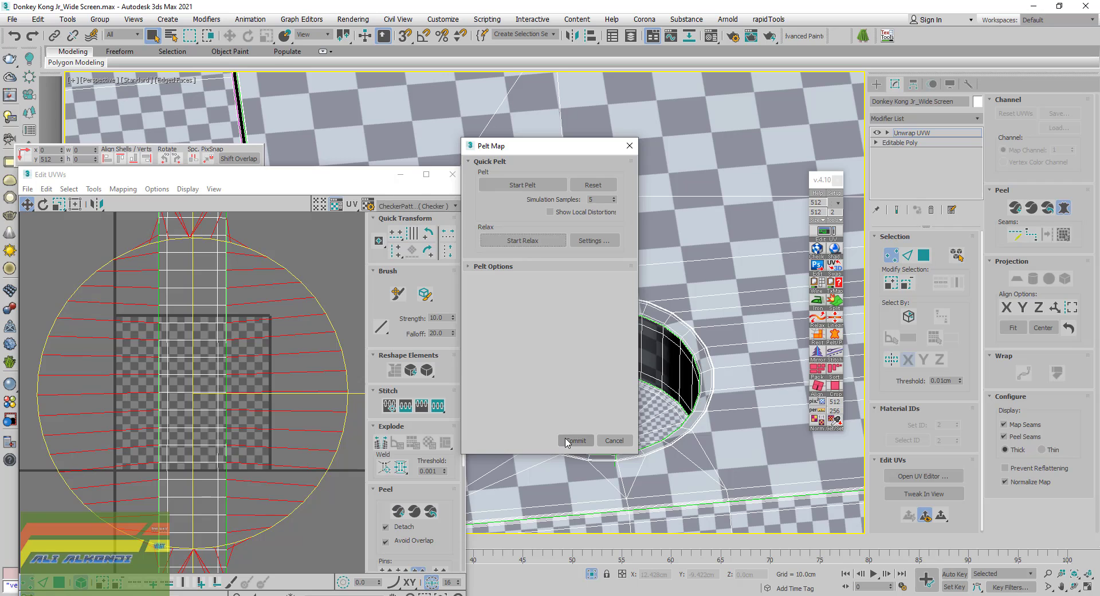
click(566, 441)
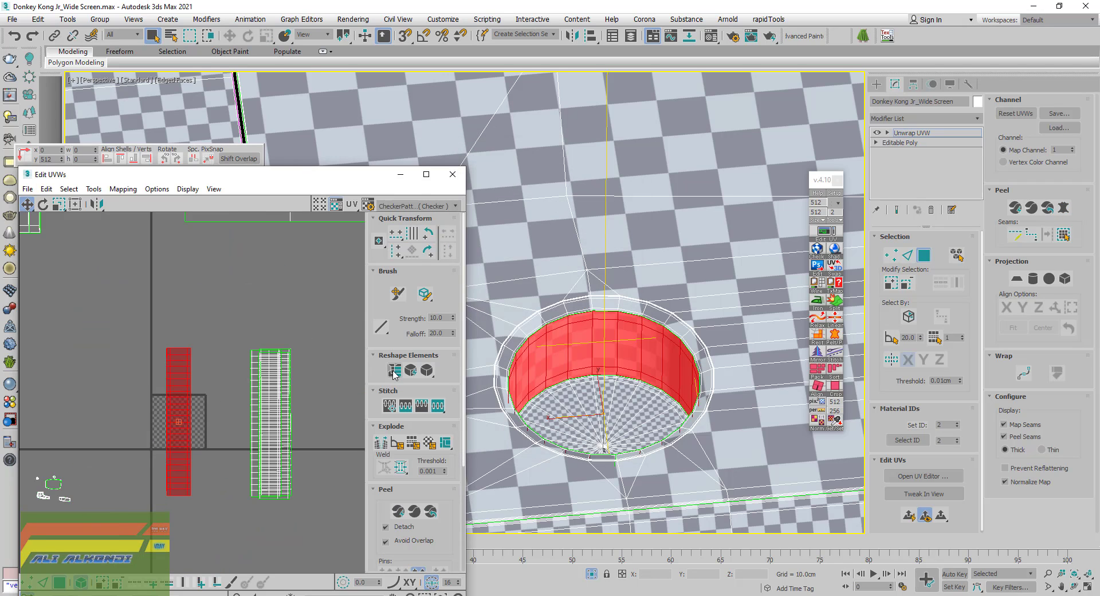
drag(184, 407, 272, 409)
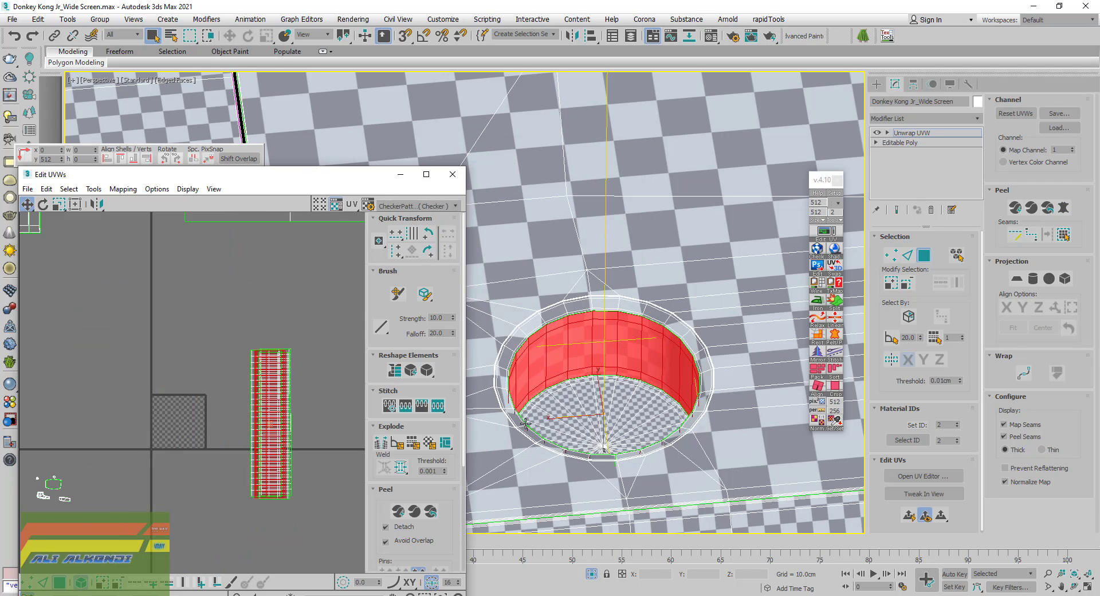
scroll(525, 423, down, 3)
scroll(573, 429, down, 3)
scroll(612, 435, up, 3)
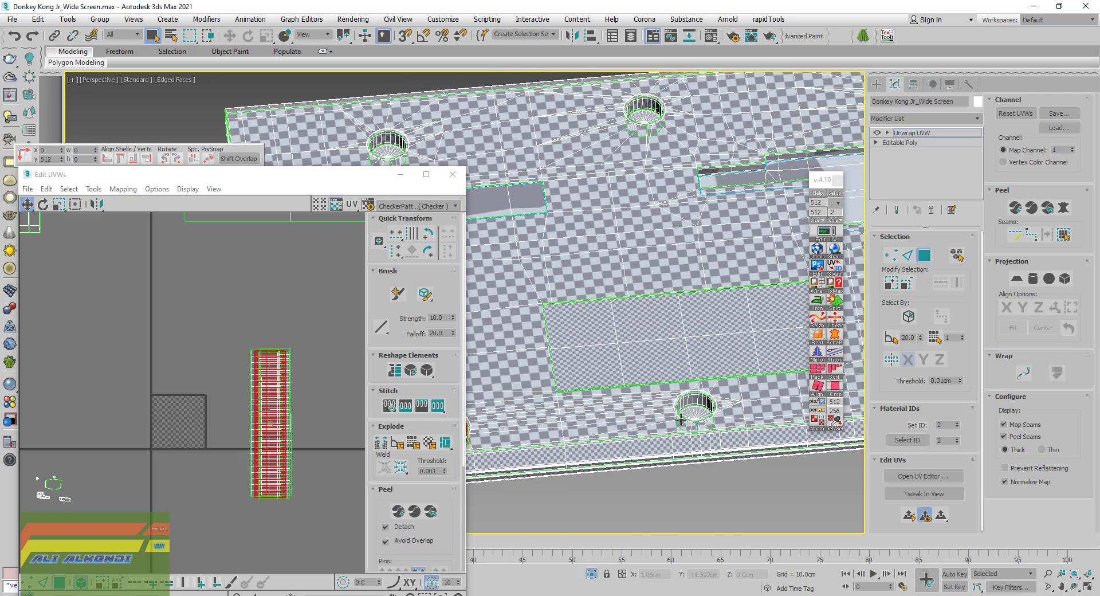
Pelt-map the bottom hole's wall ring, relax it into a strip and commit
scroll(681, 421, up, 5)
scroll(616, 418, up, 3)
click(640, 361)
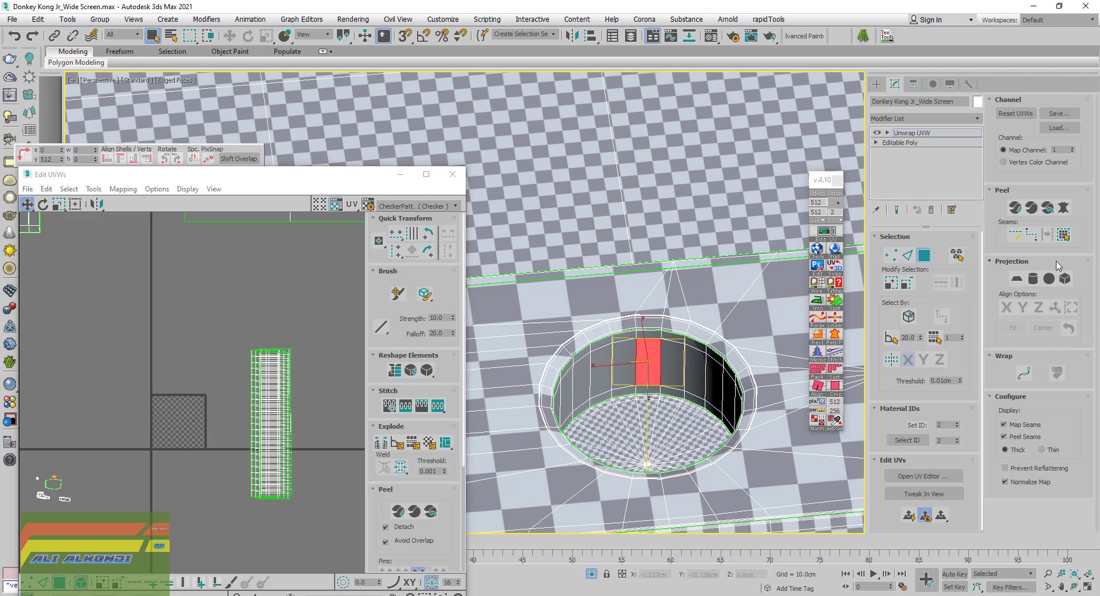
click(1063, 236)
click(1064, 208)
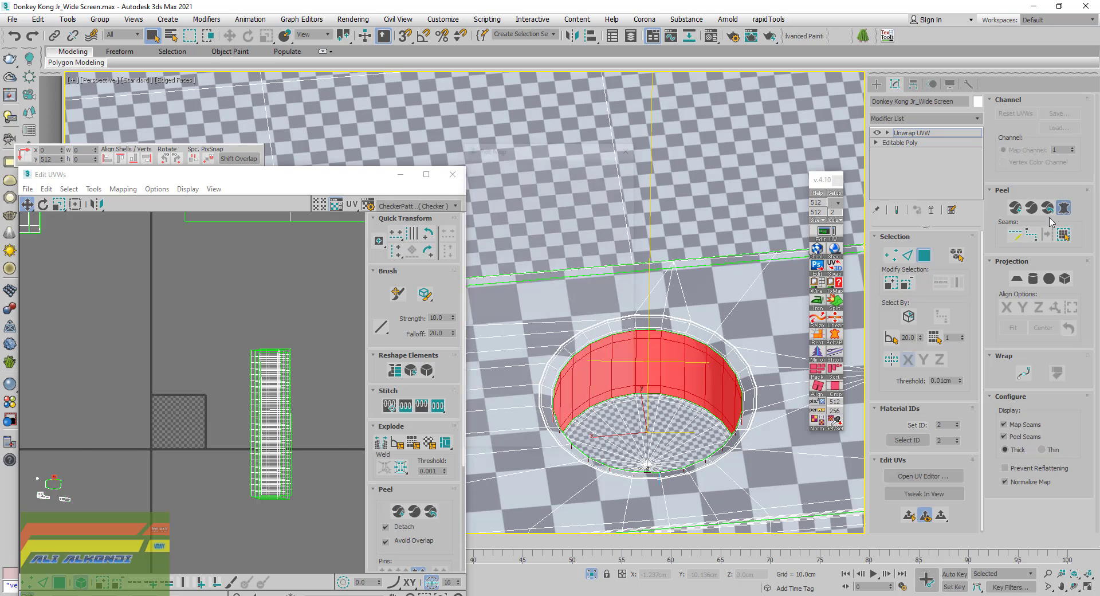
click(522, 185)
click(521, 189)
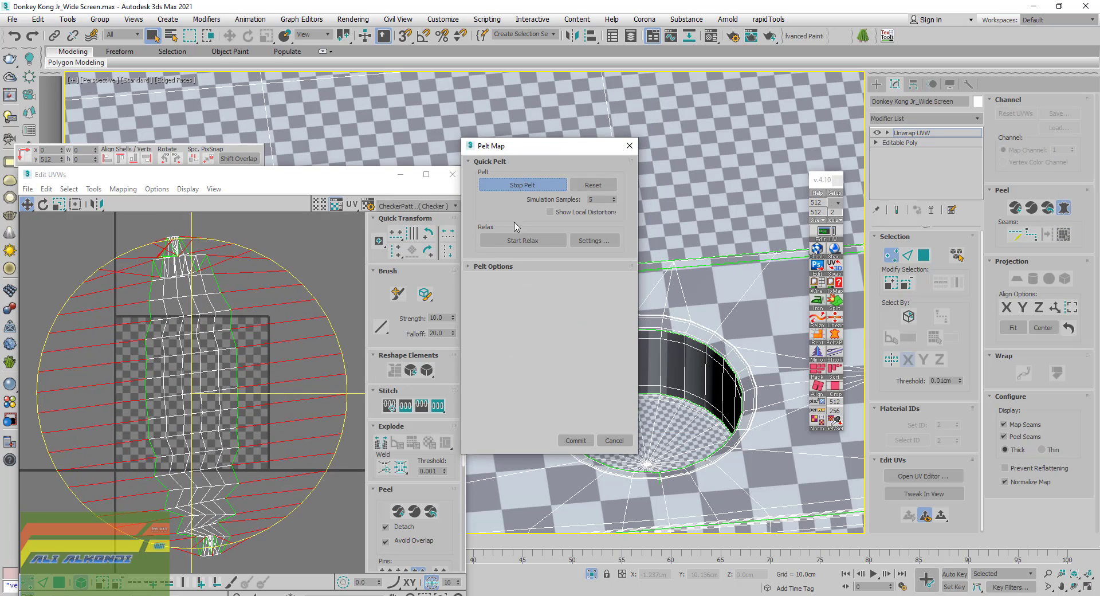
click(523, 240)
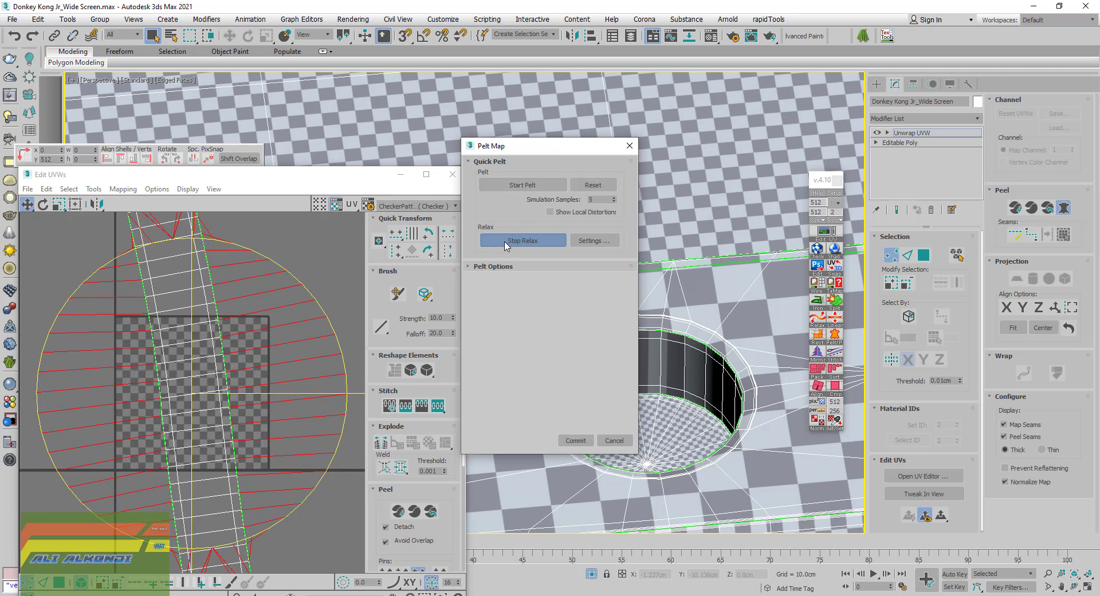
click(575, 440)
Stack the new strip onto the green strip and pick a wall face in the next hole
scroll(220, 402, down, 5)
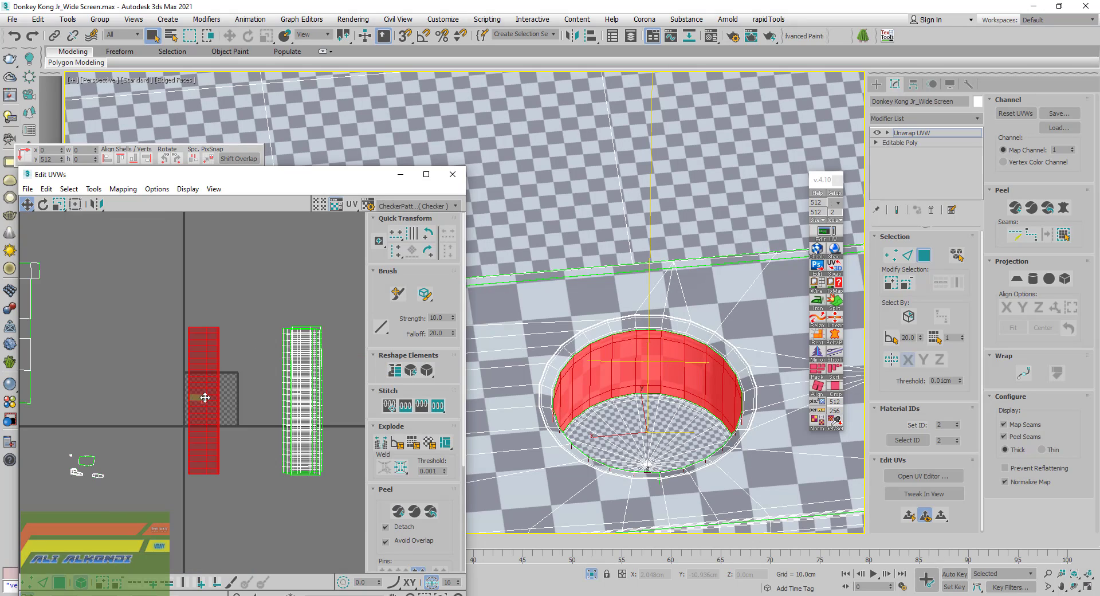
drag(202, 393, 296, 386)
scroll(607, 376, down, 5)
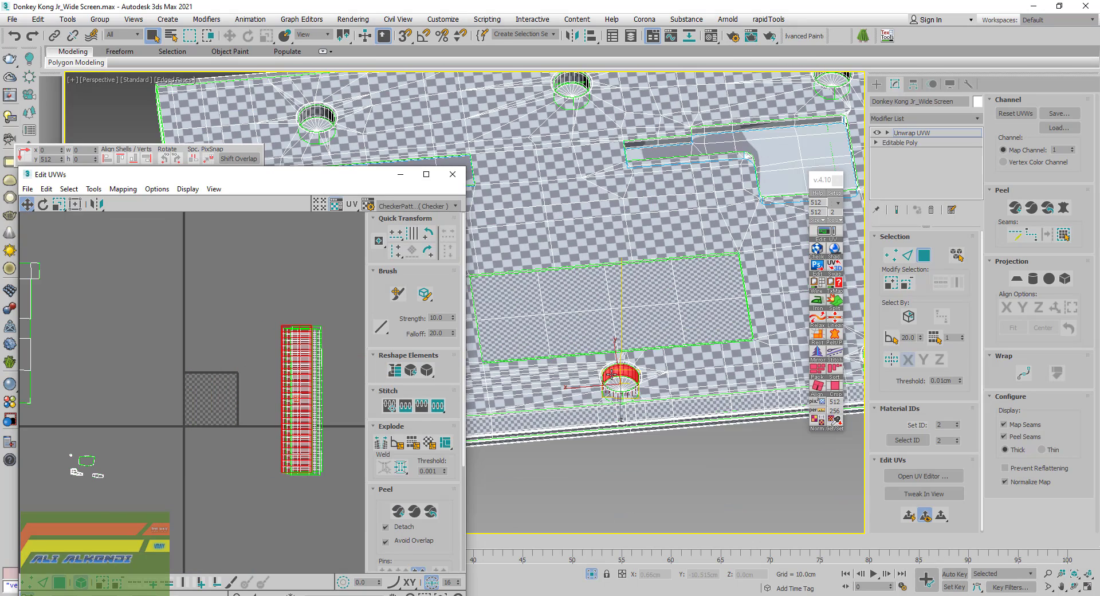
alt+middle_drag(664, 368, 718, 328)
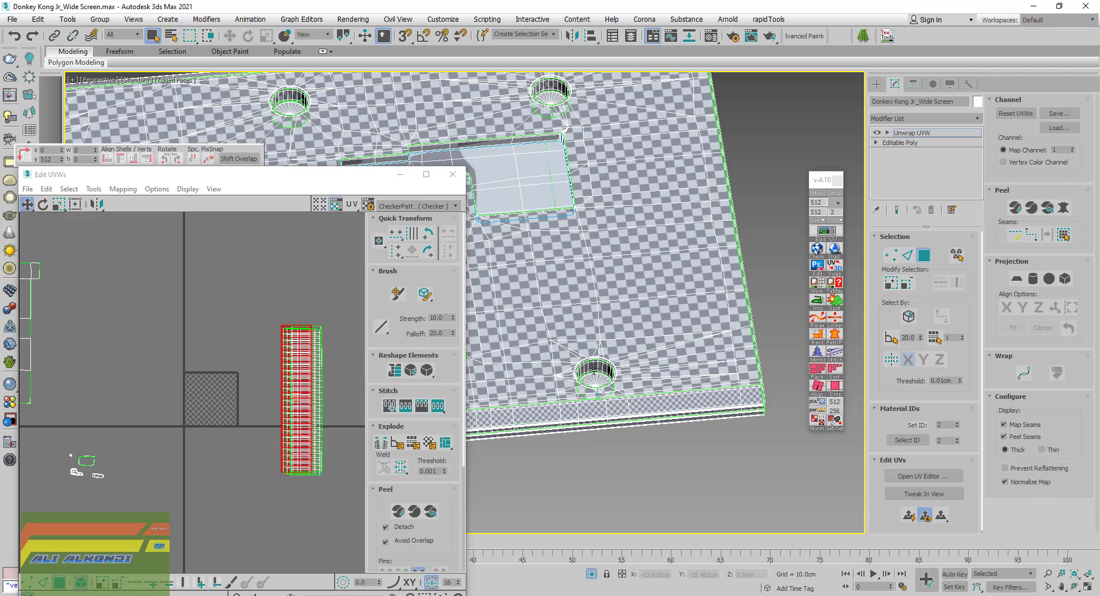
scroll(596, 372, up, 5)
click(602, 364)
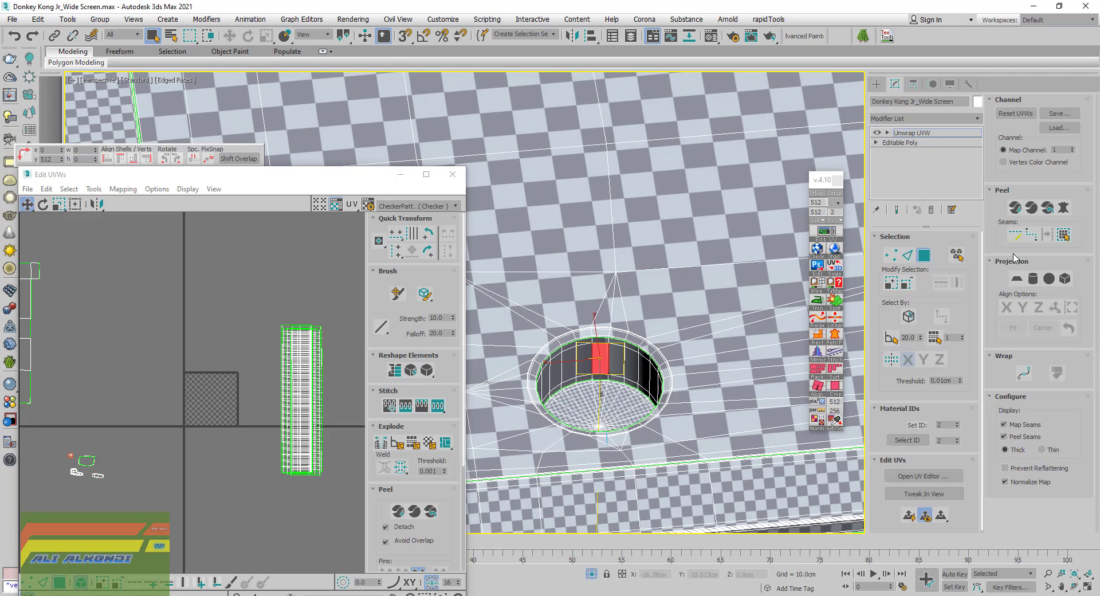
Expand to the hole's wall ring, then pelt, relax and commit its UVs
click(1062, 234)
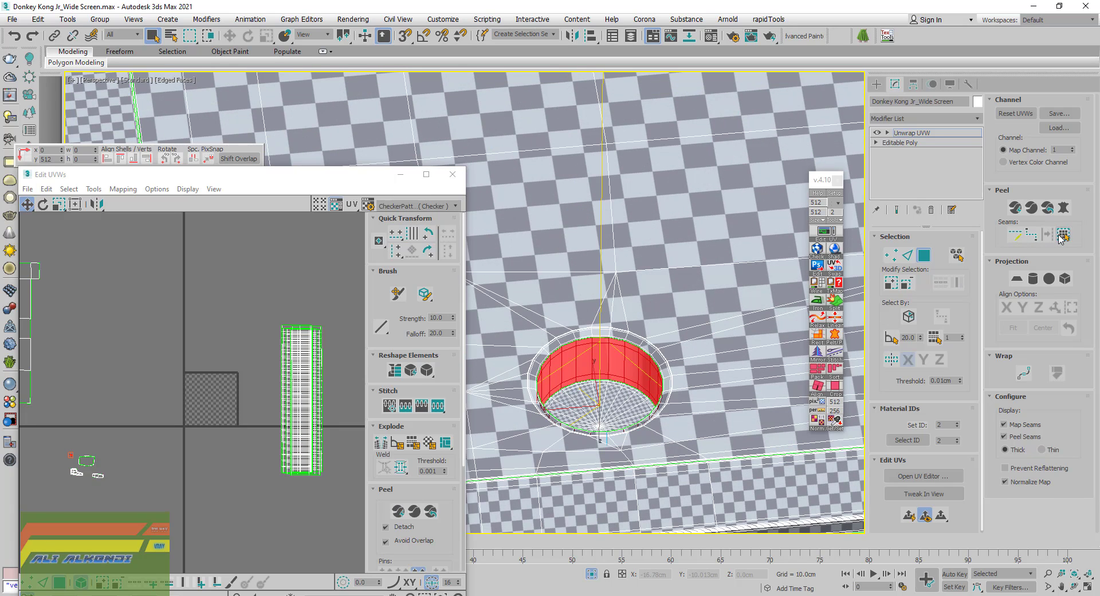
click(1063, 208)
click(523, 184)
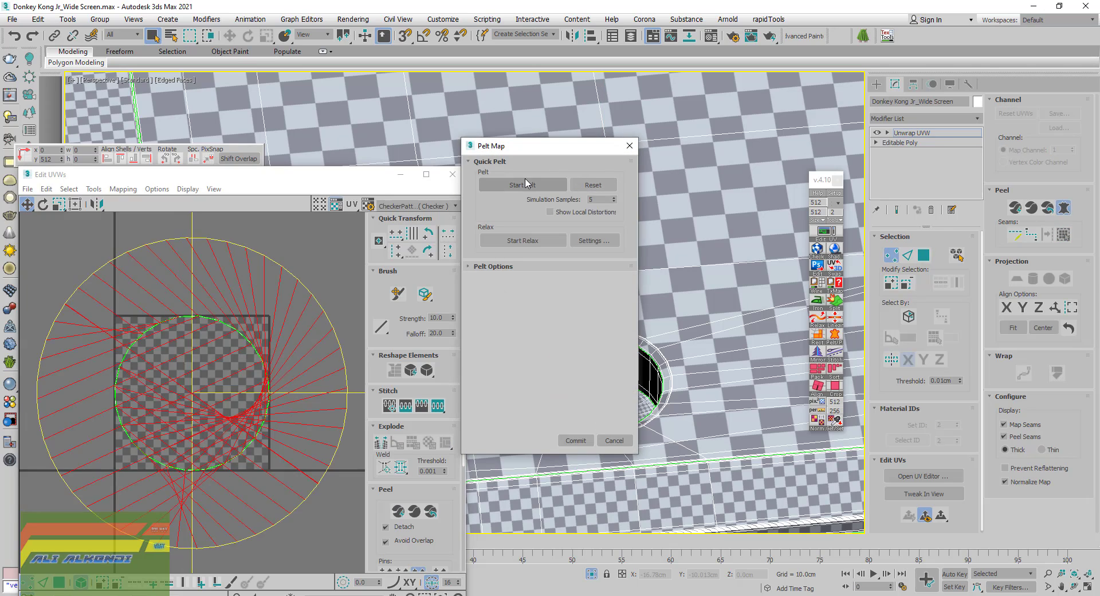
click(523, 184)
click(523, 240)
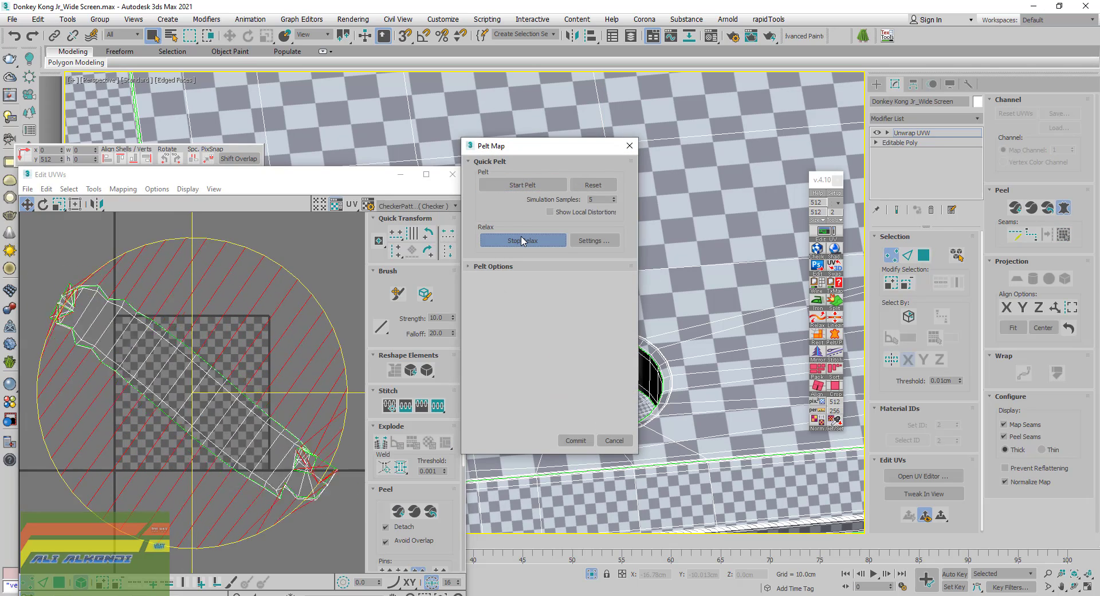
click(522, 240)
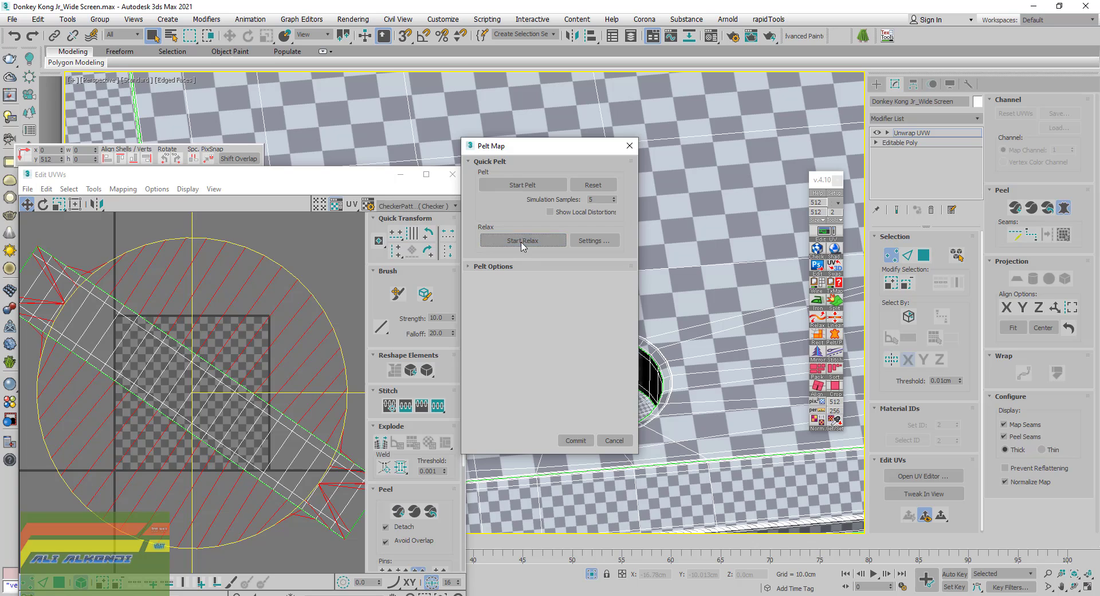
click(575, 440)
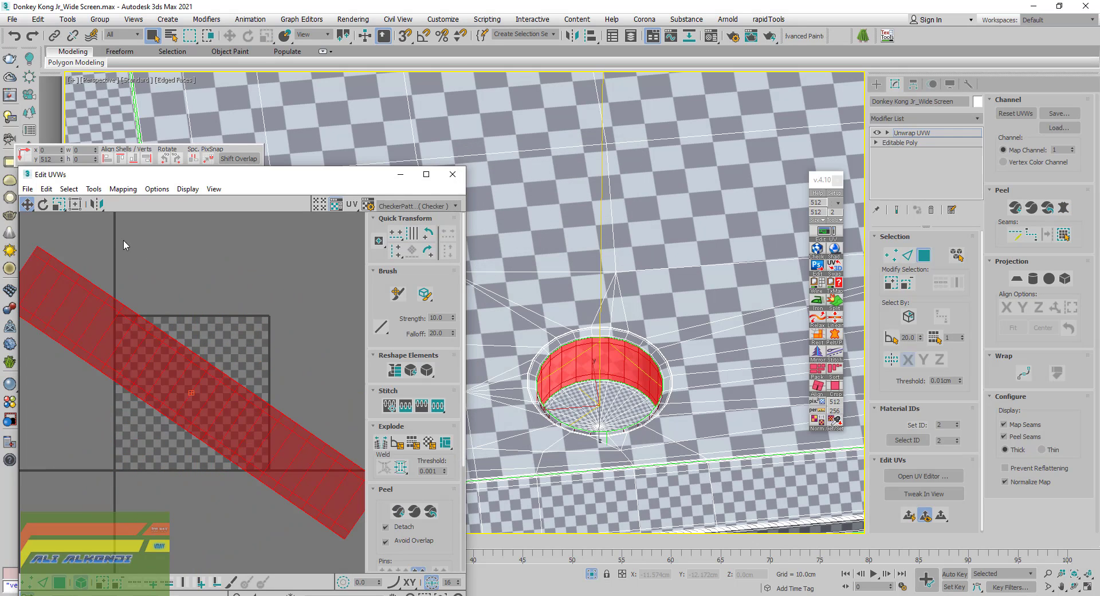
Rotate the strip upright, straighten it, move it onto the green strip and stitch
click(53, 205)
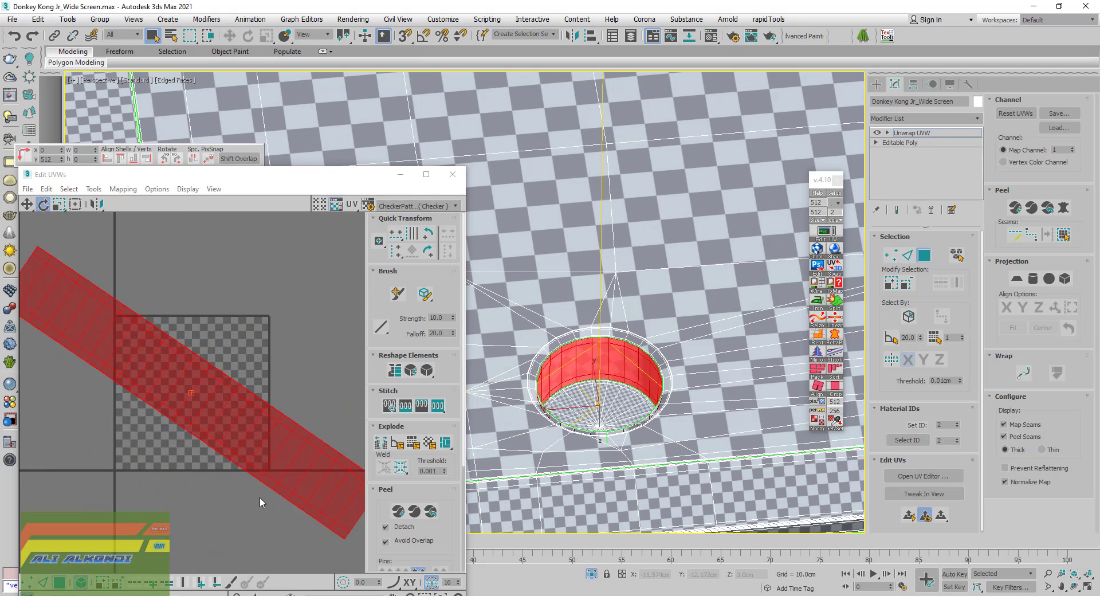
drag(307, 473, 196, 509)
click(394, 371)
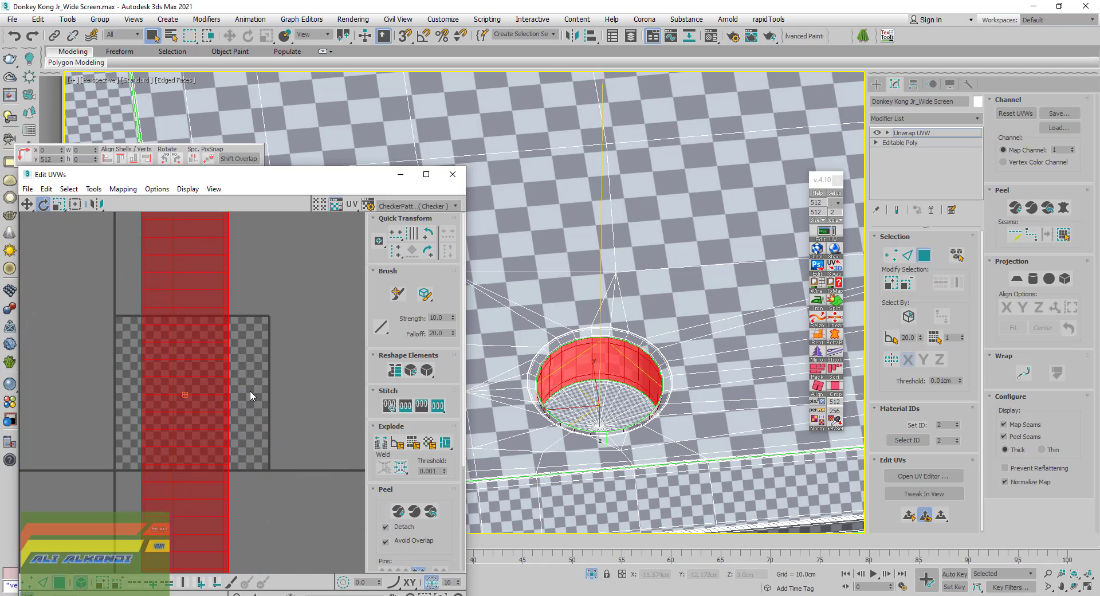
click(26, 204)
scroll(143, 401, down, 5)
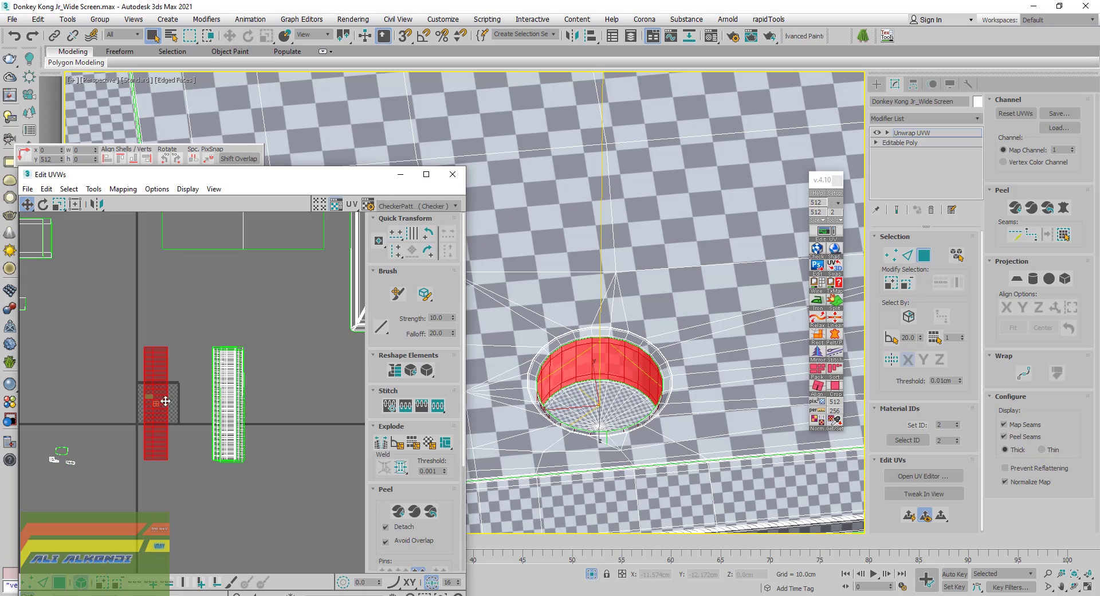
drag(152, 401, 231, 405)
key(ctrl+w)
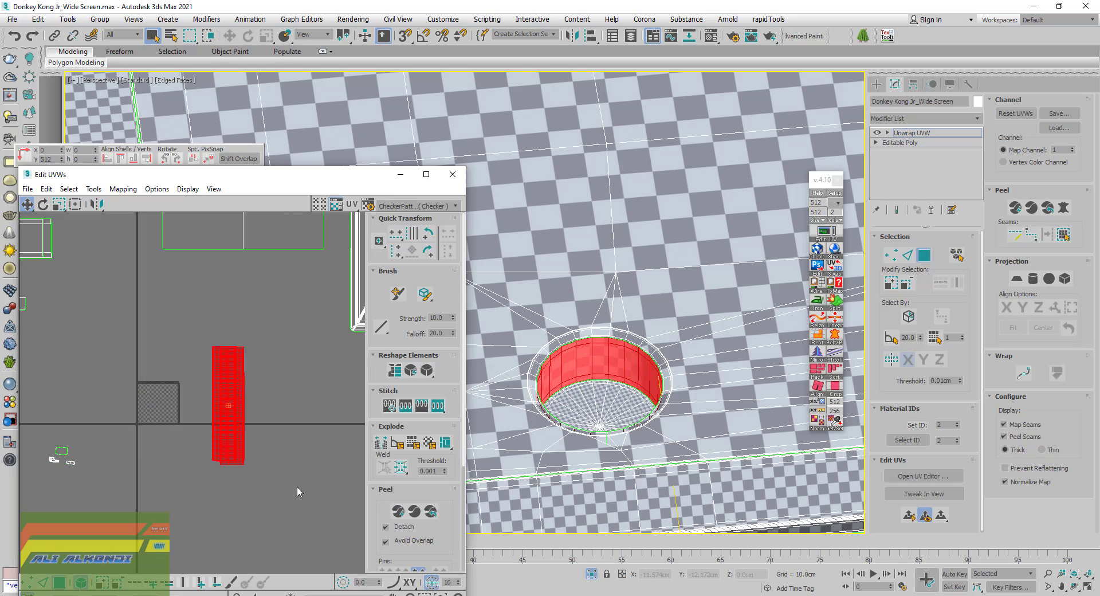
Relax the red cylinder-wall UV strip with the Relax Tool and apply it
click(94, 189)
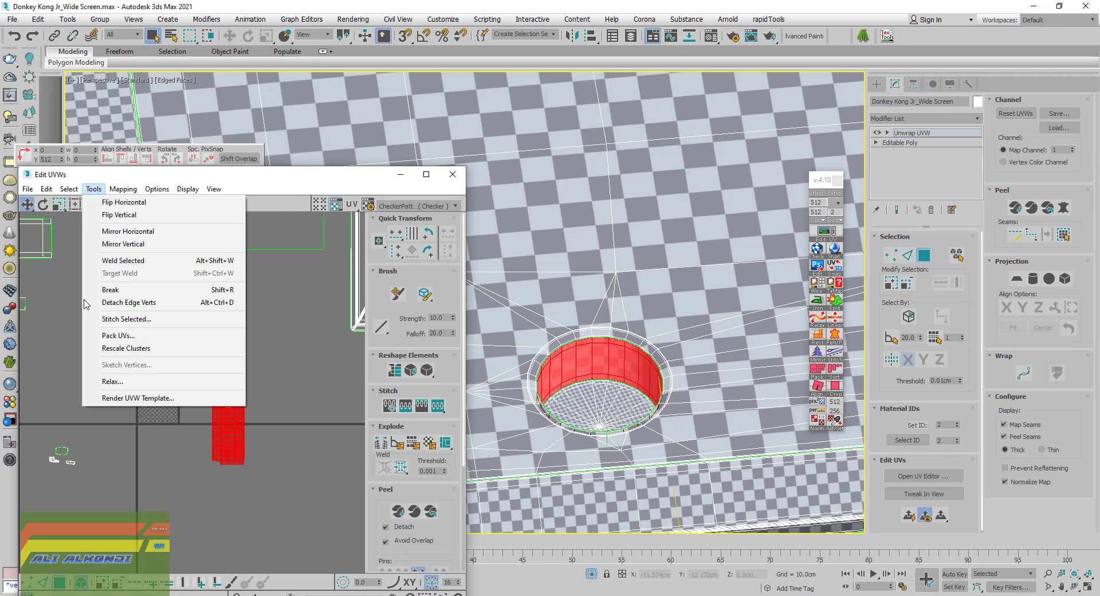
click(101, 381)
click(132, 153)
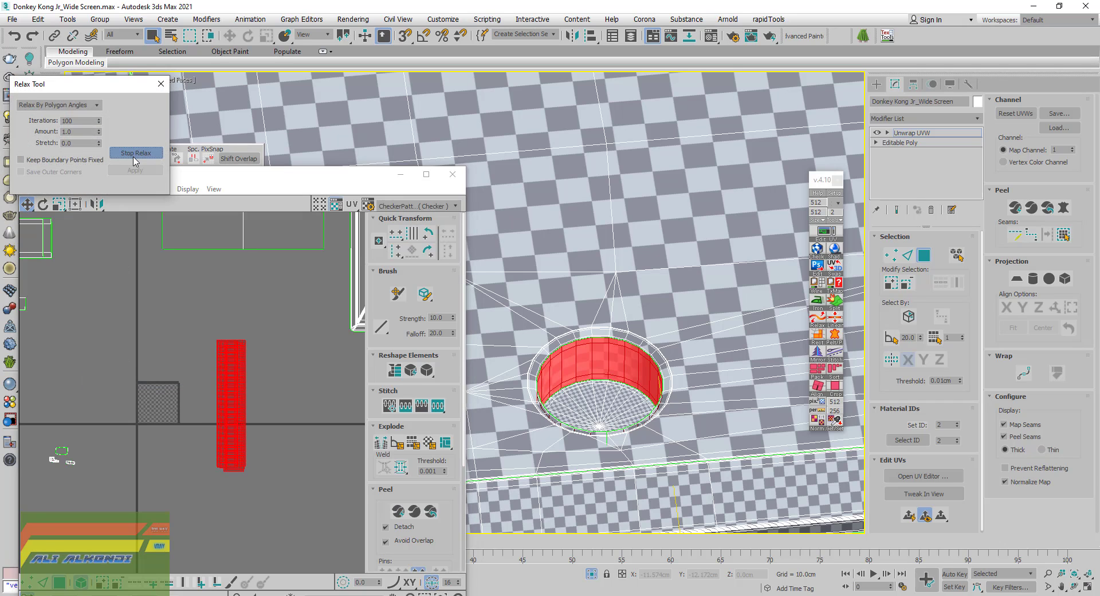
scroll(234, 406, up, 2)
scroll(235, 405, up, 3)
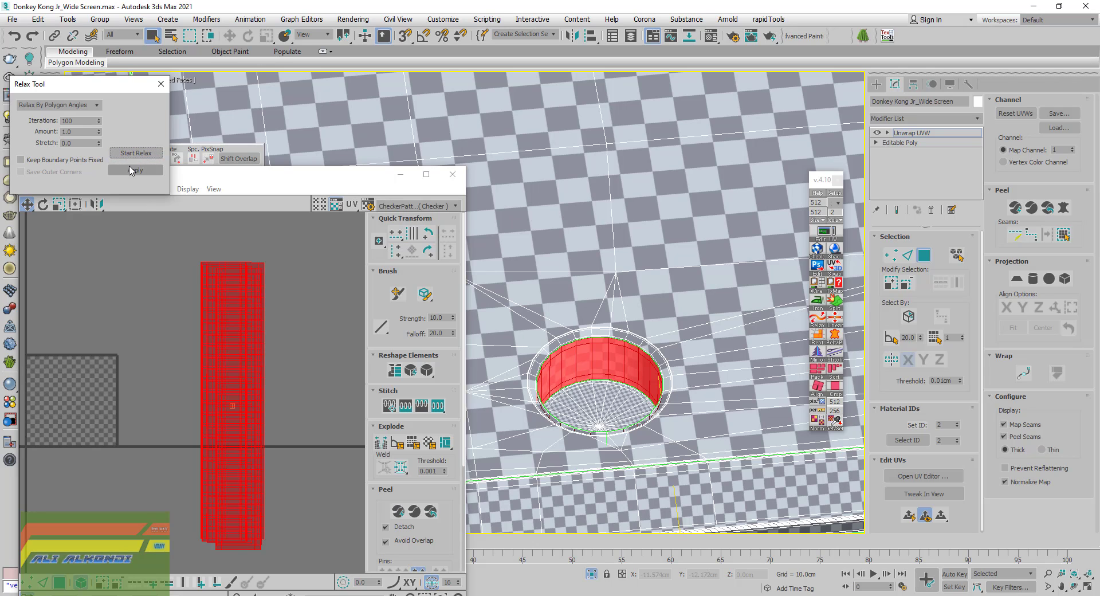
click(161, 84)
Scale up the red strip and move it lower in the layout beside the round shell
scroll(633, 387, up, 3)
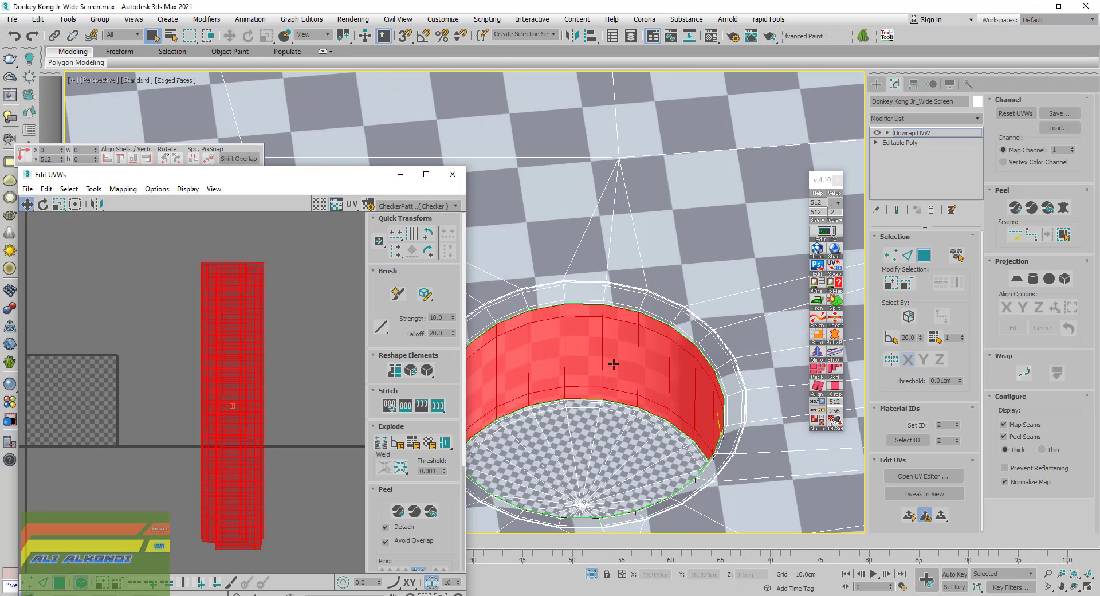
scroll(614, 365, up, 3)
click(59, 204)
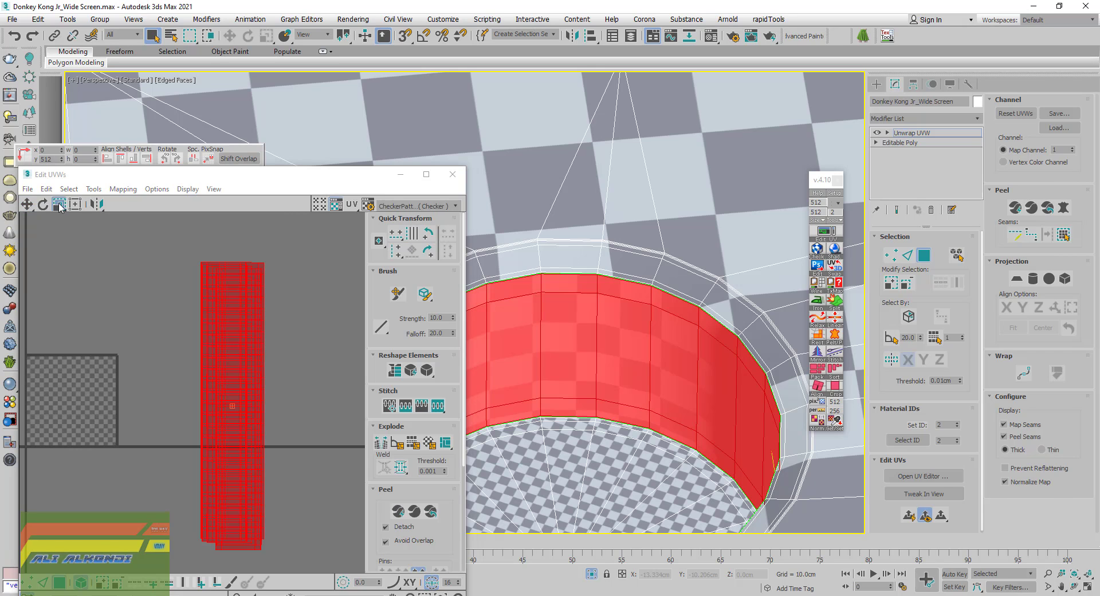
drag(229, 425, 221, 320)
click(27, 204)
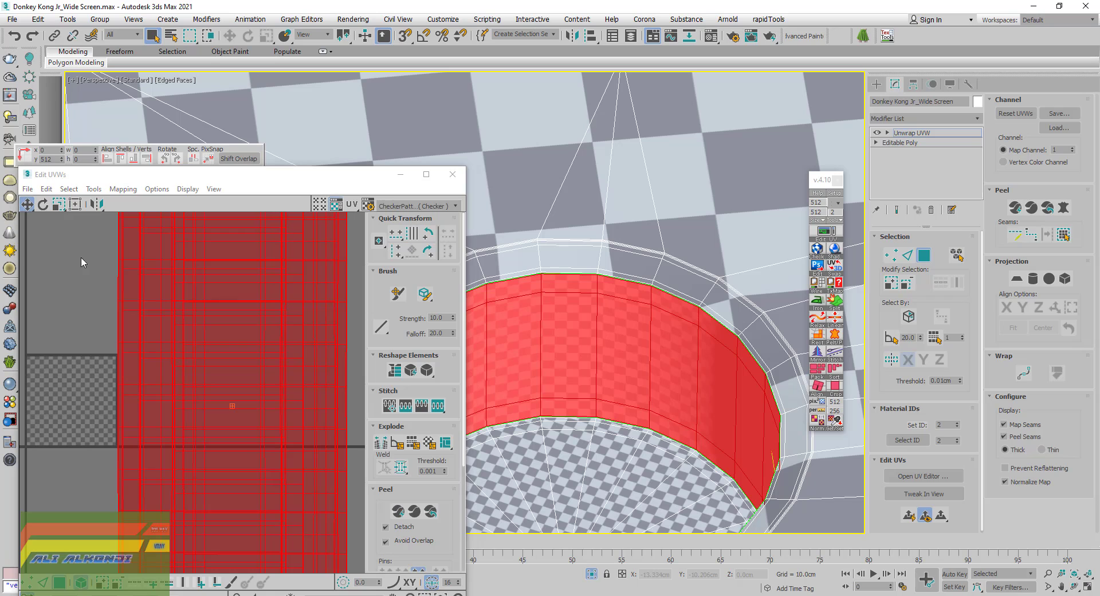
scroll(128, 326, down, 5)
scroll(128, 338, down, 2)
mouse_move(129, 343)
mouse_down()
mouse_move(112, 408)
mouse_move(70, 404)
mouse_up()
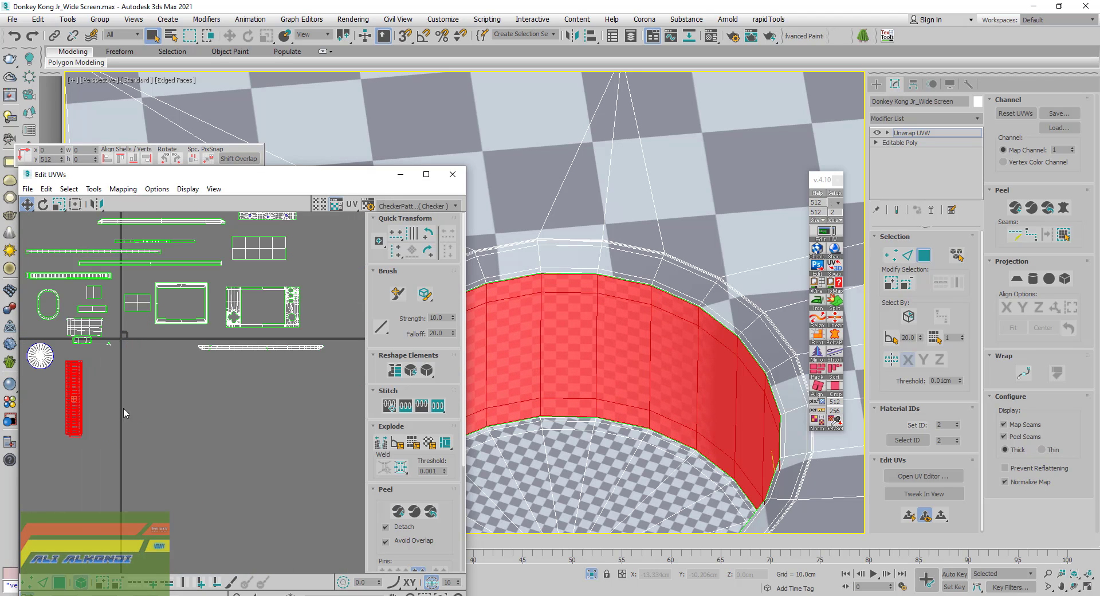
scroll(603, 409, down, 5)
scroll(603, 409, down, 3)
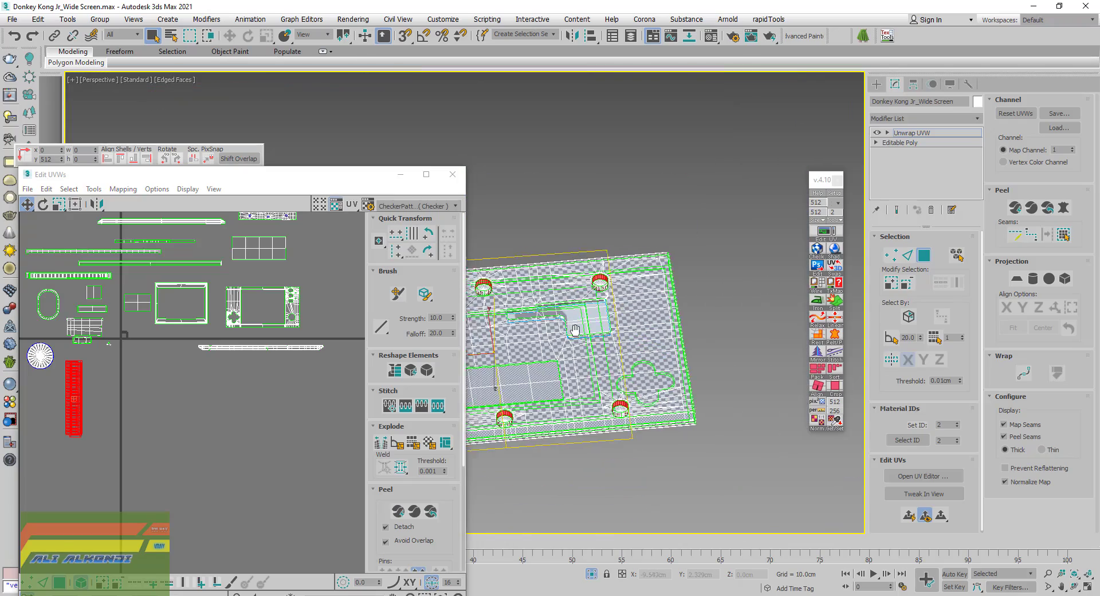
Select a face on the board's flat strip, grow it to the seams and planar-map it
mouse_move(635, 321)
middle_down()
mouse_move(672, 381)
mouse_move(708, 358)
mouse_move(528, 279)
mouse_move(531, 227)
mouse_move(542, 344)
mouse_move(510, 361)
middle_up()
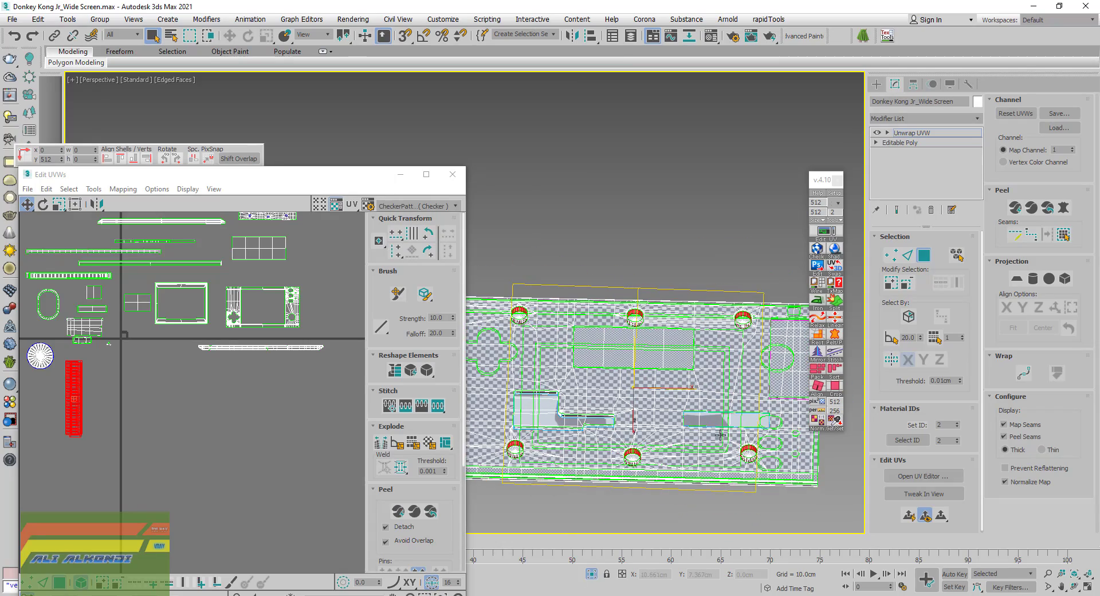
scroll(626, 434, up, 5)
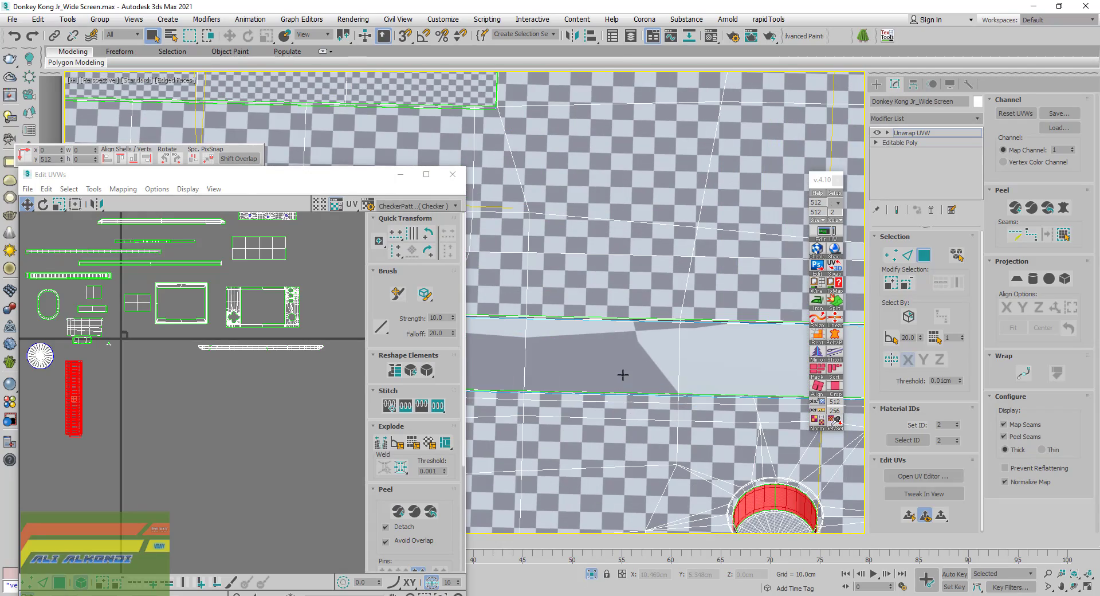
click(658, 367)
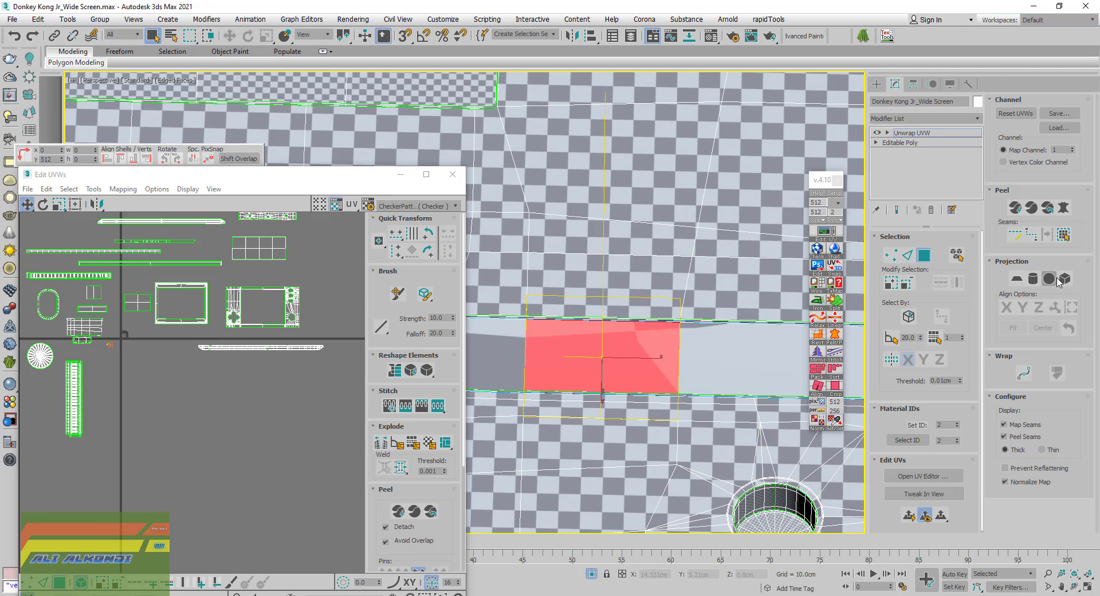
click(1064, 236)
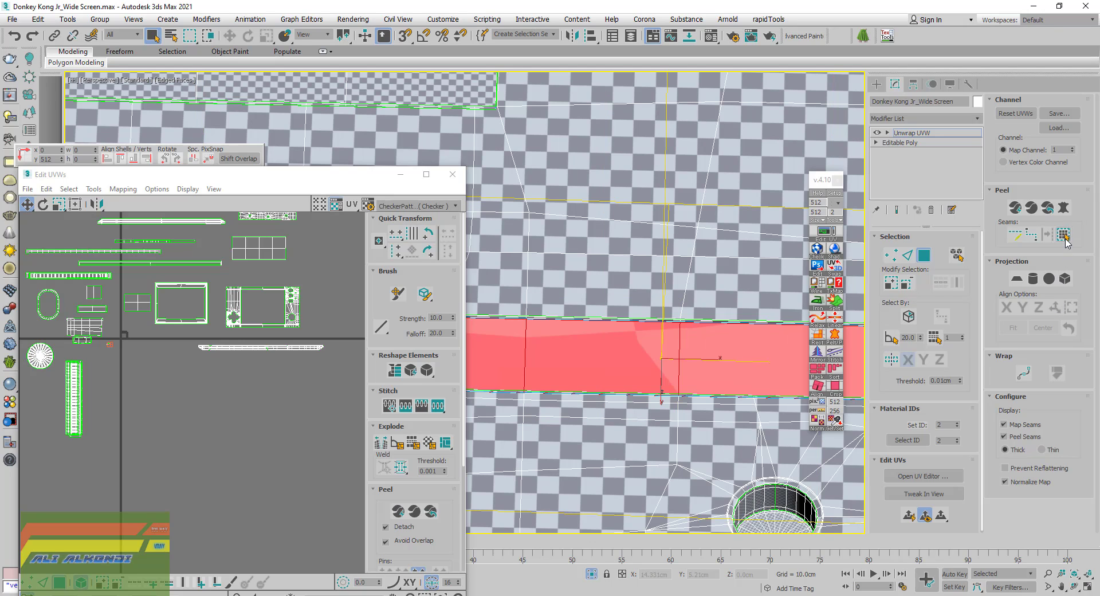
click(816, 300)
scroll(129, 353, up, 4)
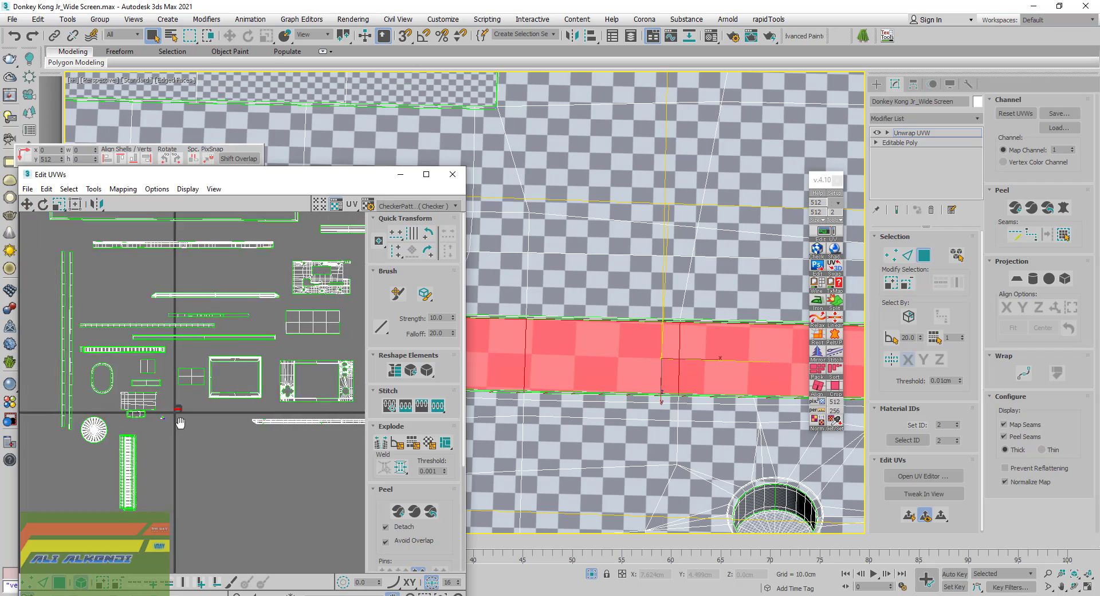
scroll(177, 369, up, 3)
scroll(189, 384, up, 3)
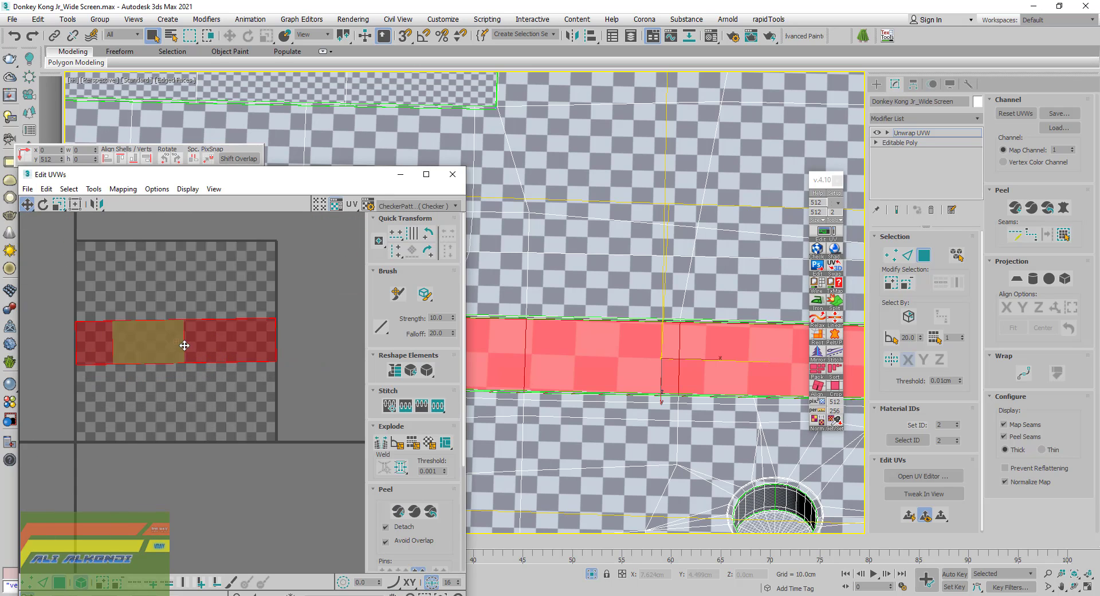
Briefly relax the selected board strip with the Relax Tool
click(93, 189)
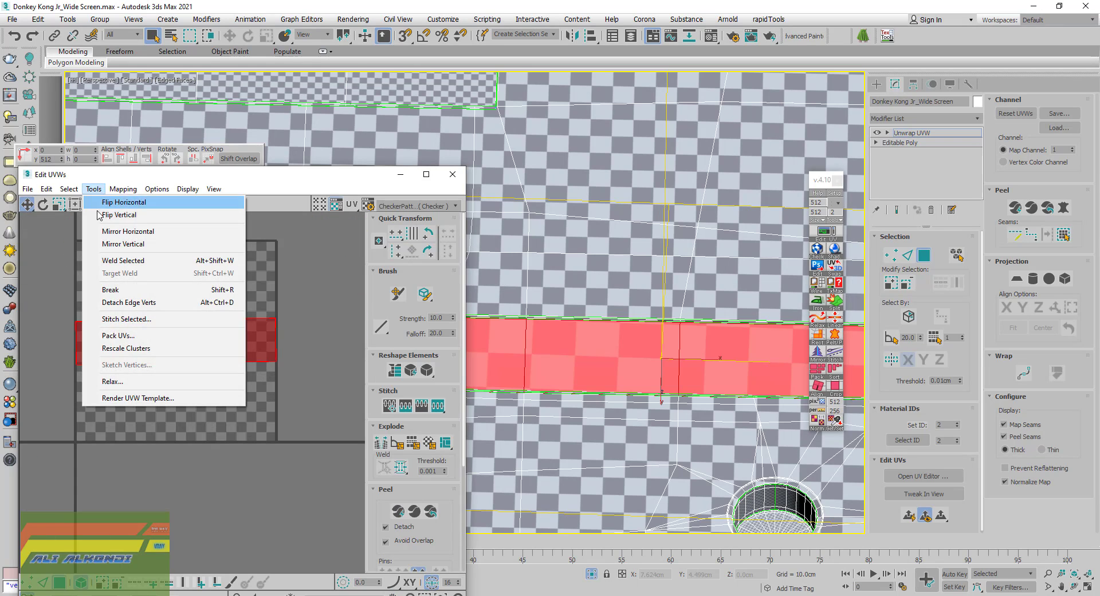
click(124, 382)
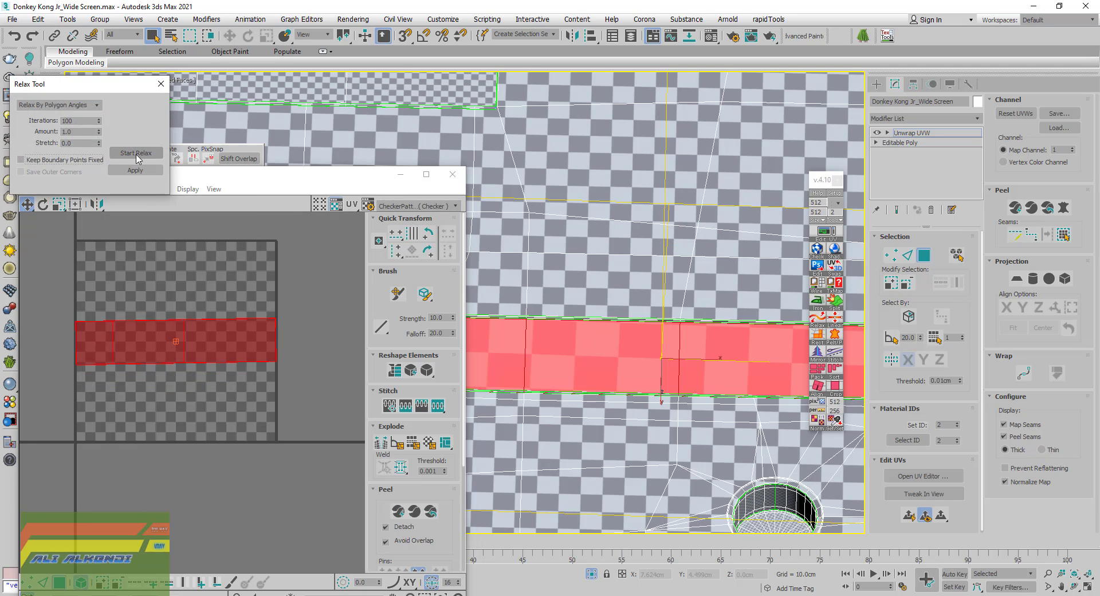
click(136, 154)
click(136, 153)
click(161, 83)
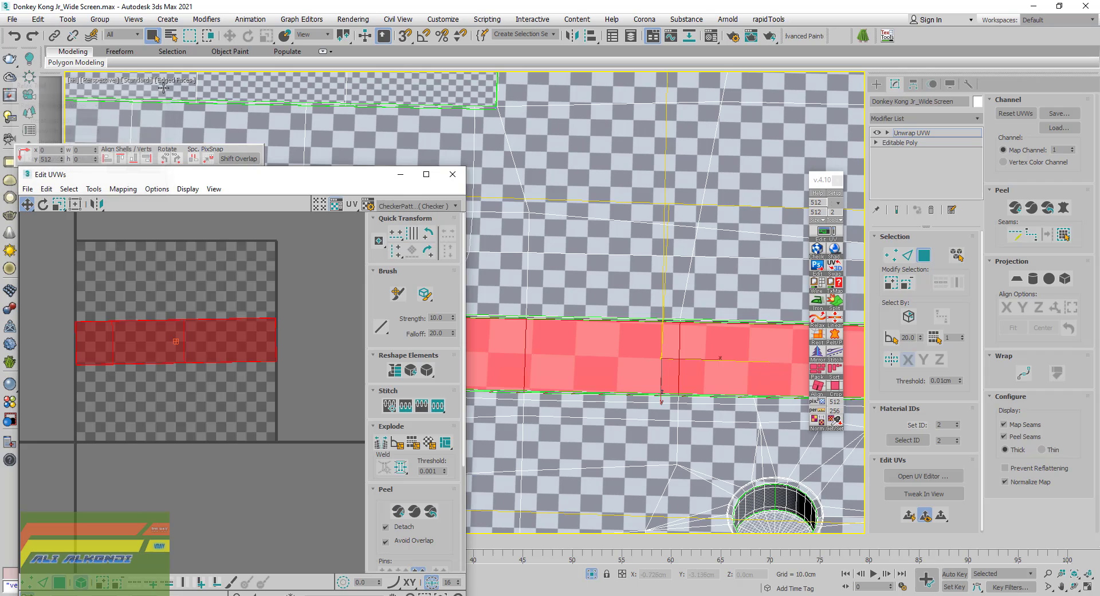
Pelt-map the board strip, relax the pelted layout and commit
click(1064, 208)
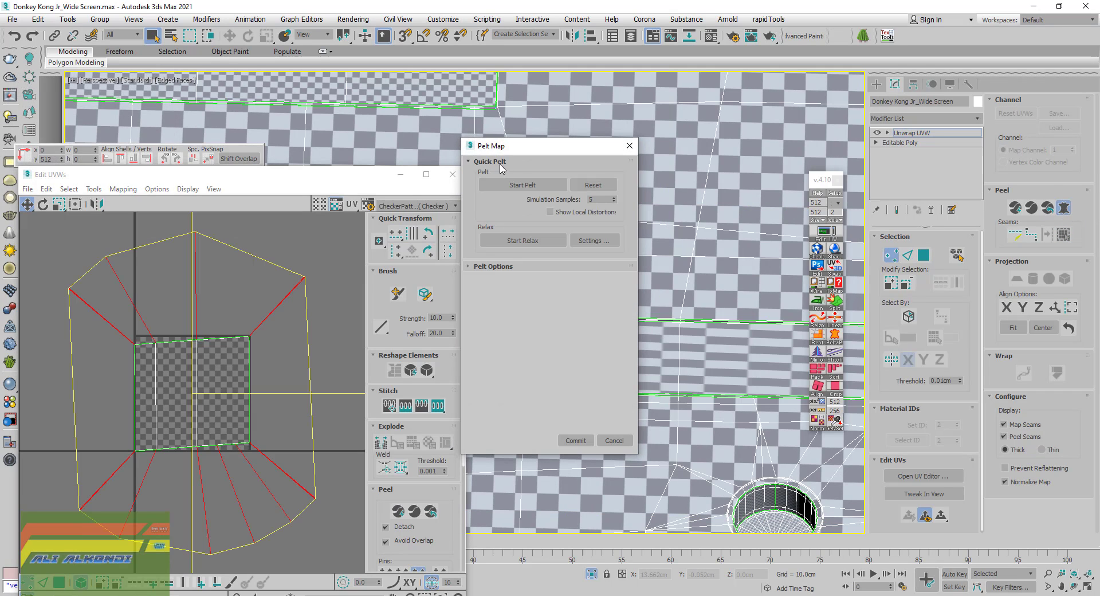
click(522, 185)
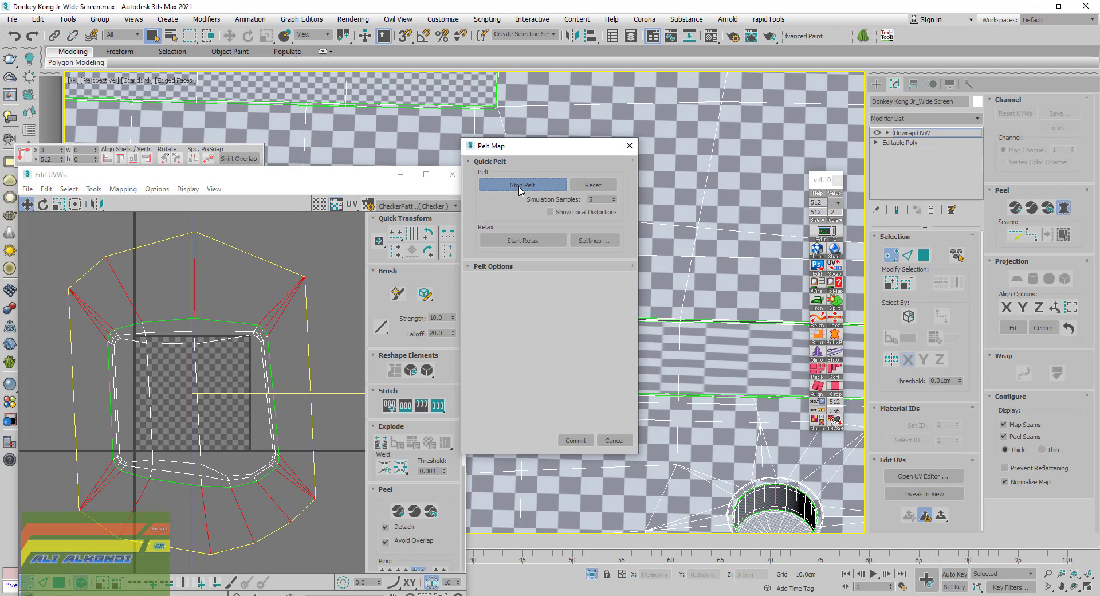
click(520, 185)
click(515, 240)
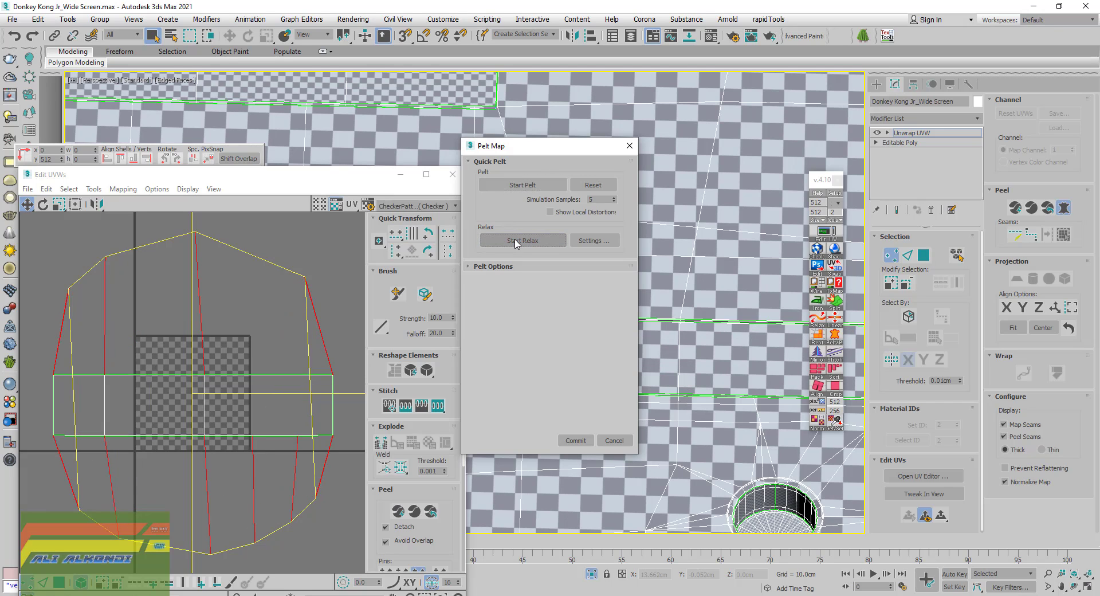
click(516, 242)
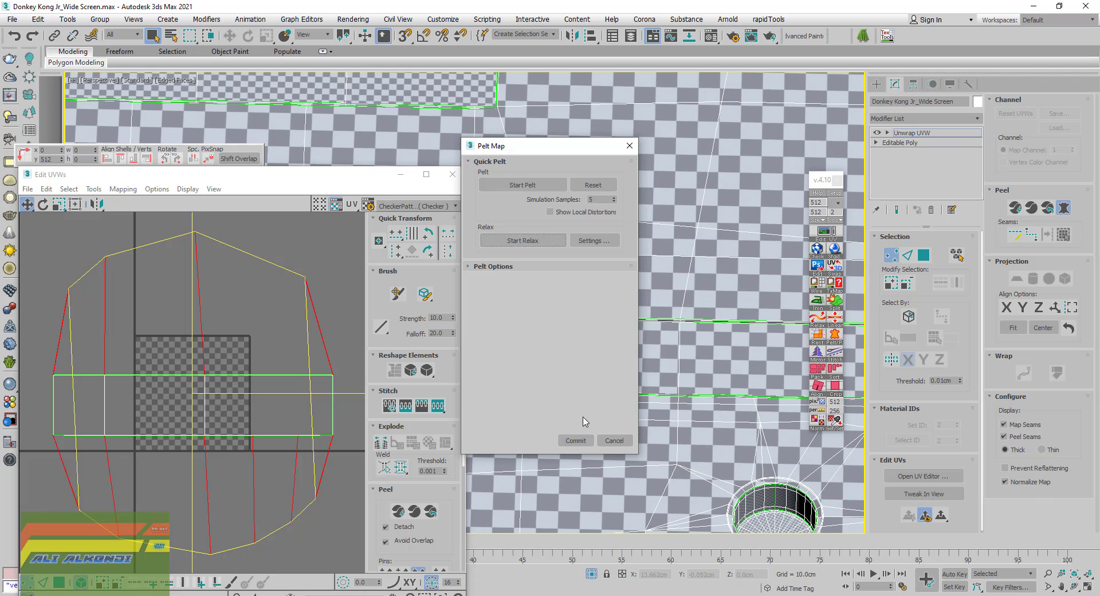
click(581, 440)
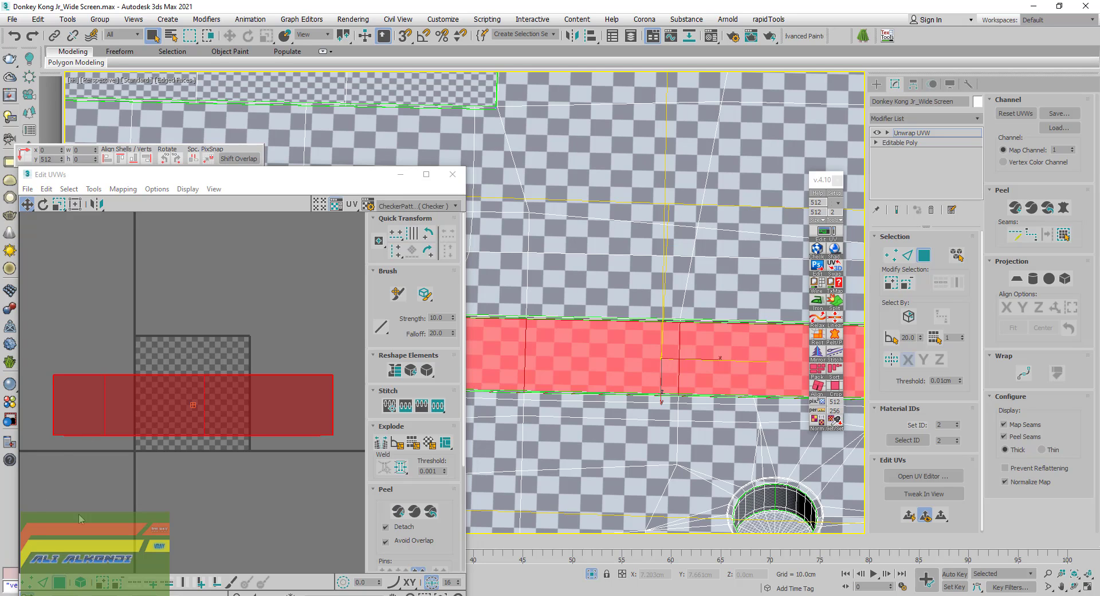
Select the end faces of the new straight UV shell
drag(34, 342, 77, 506)
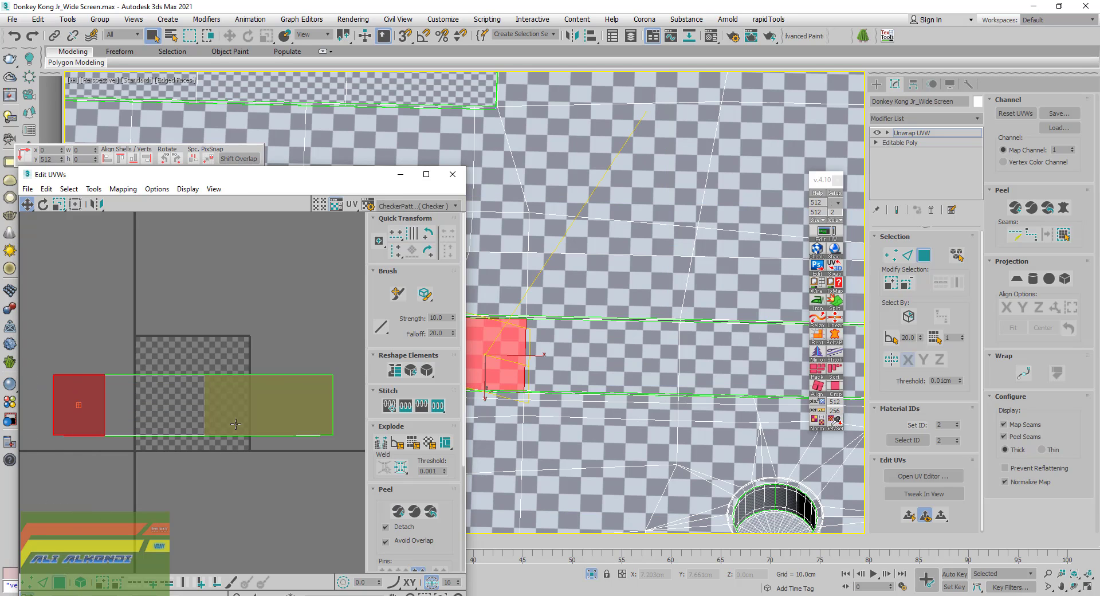
drag(250, 369, 289, 486)
scroll(260, 482, down, 3)
Clear the UV selection and select the board strip's UV shell
scroll(541, 399, down, 5)
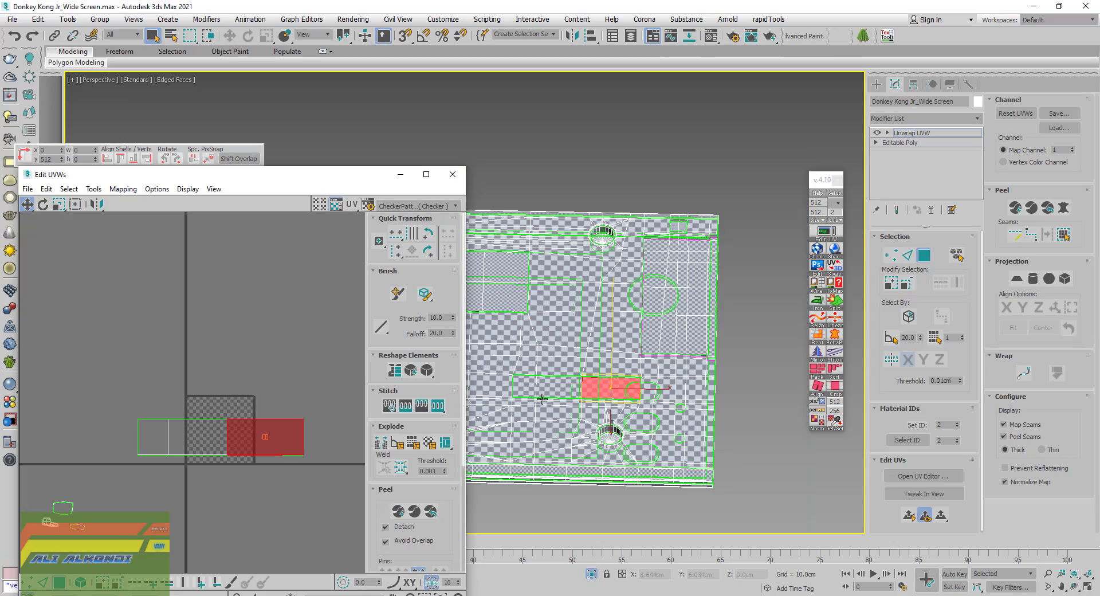
alt+middle_drag(563, 388, 608, 422)
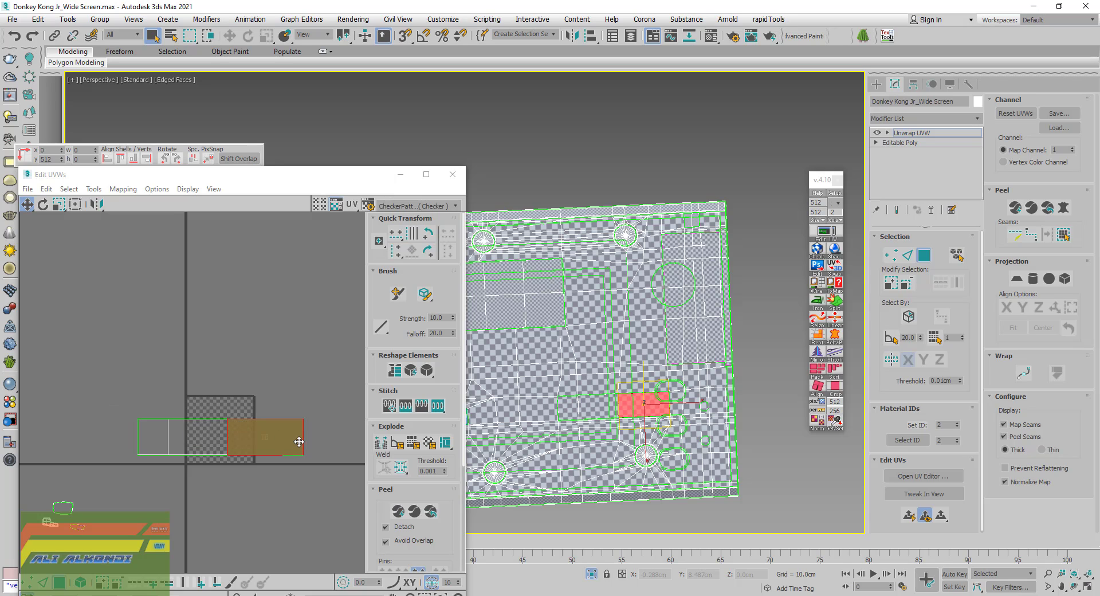
middle_drag(296, 438, 255, 461)
scroll(256, 461, up, 5)
scroll(189, 394, up, 3)
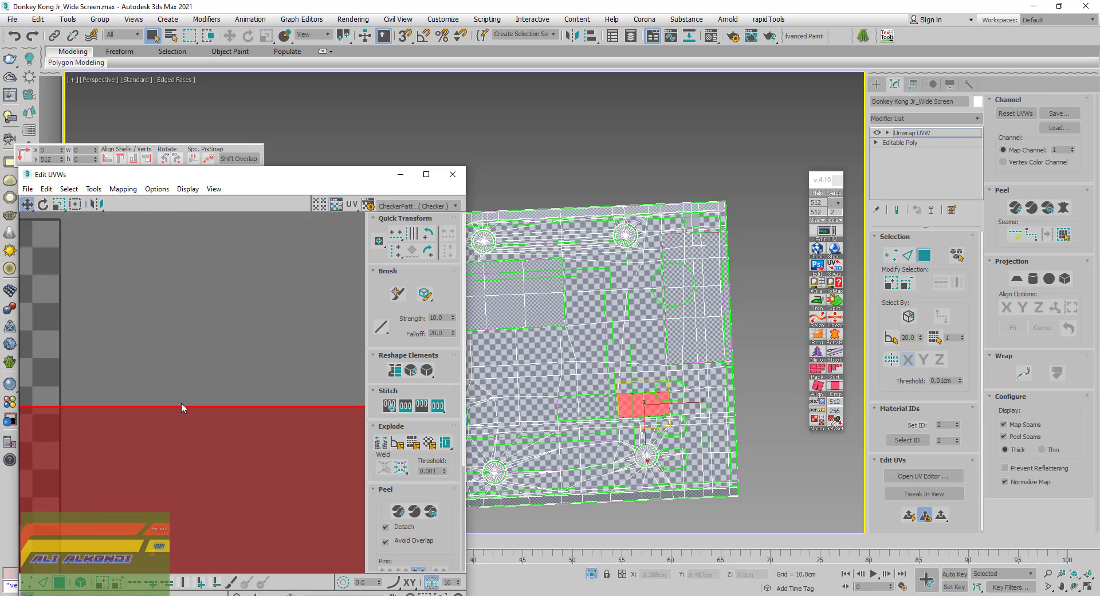
drag(187, 318, 221, 398)
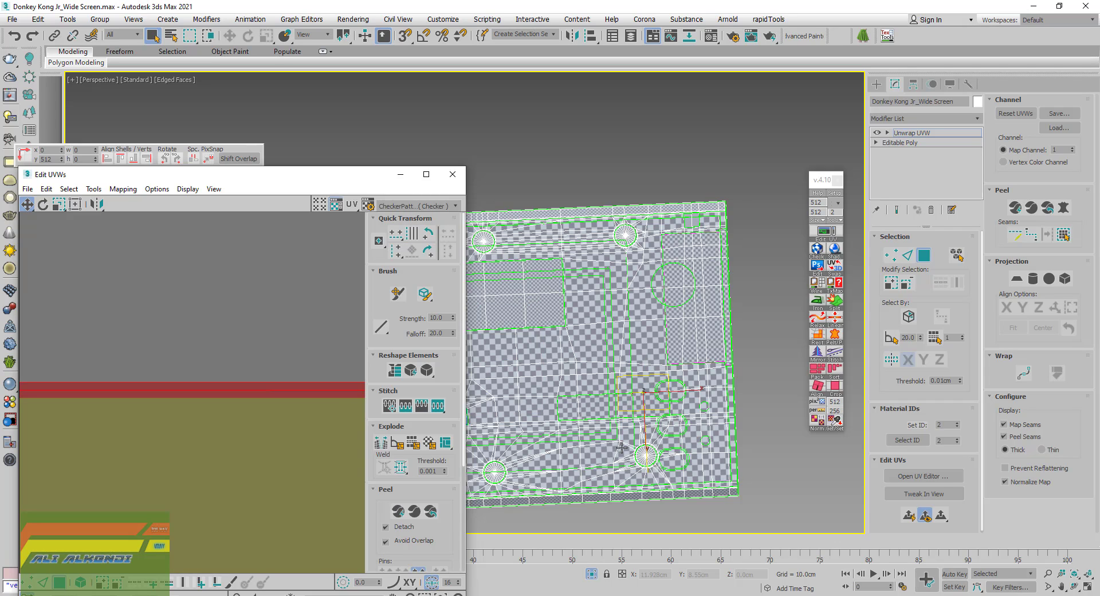
scroll(618, 429, up, 5)
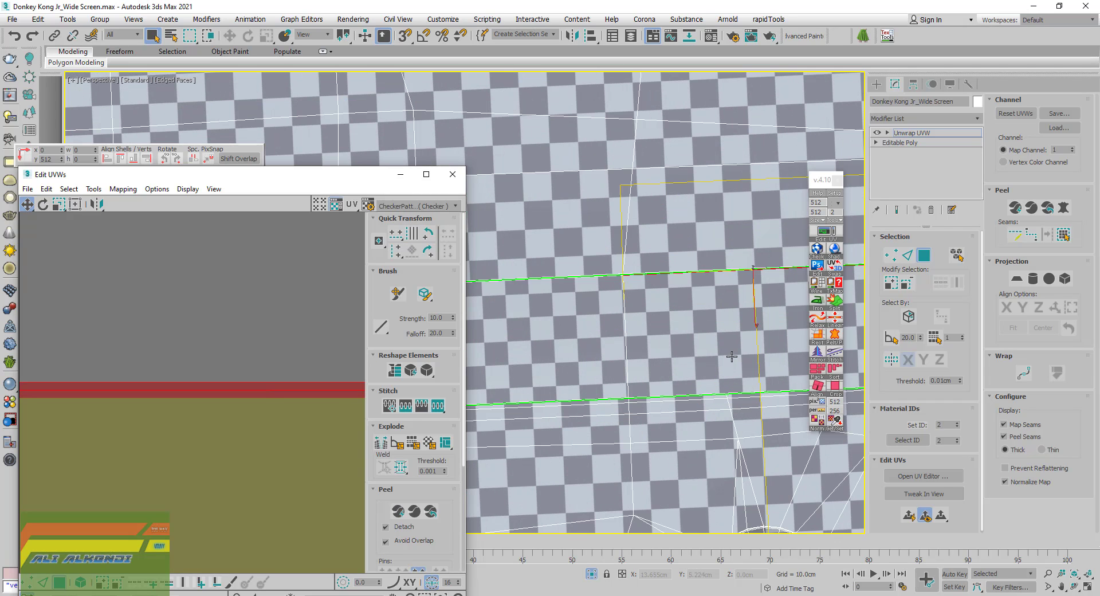
mouse_move(731, 357)
middle_down()
mouse_move(662, 314)
mouse_move(663, 329)
middle_up()
scroll(224, 411, down, 2)
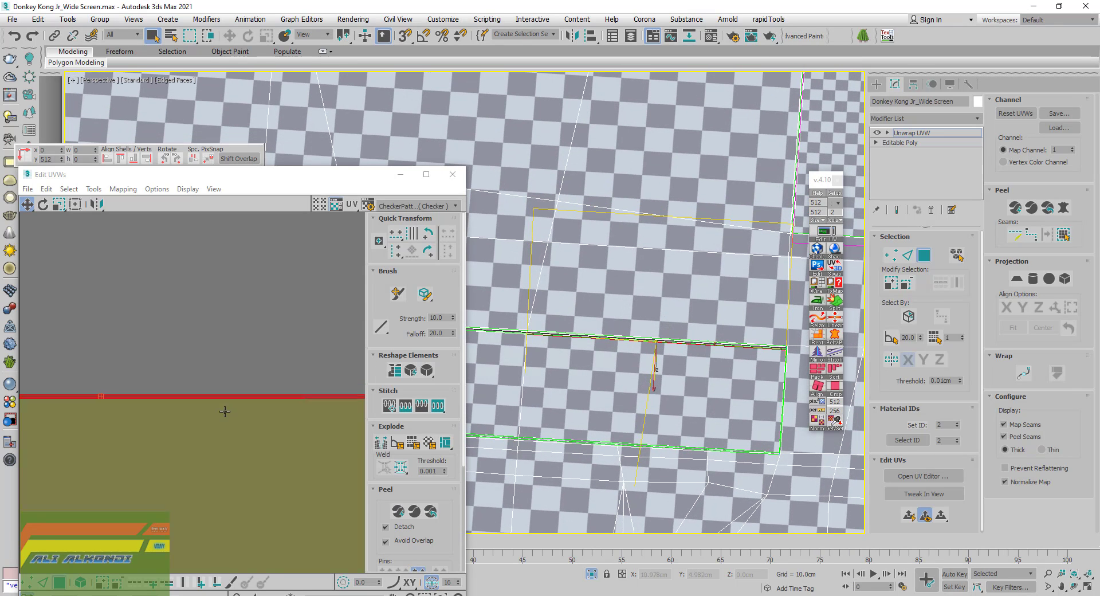
scroll(222, 411, down, 2)
scroll(222, 412, down, 4)
scroll(172, 441, down, 2)
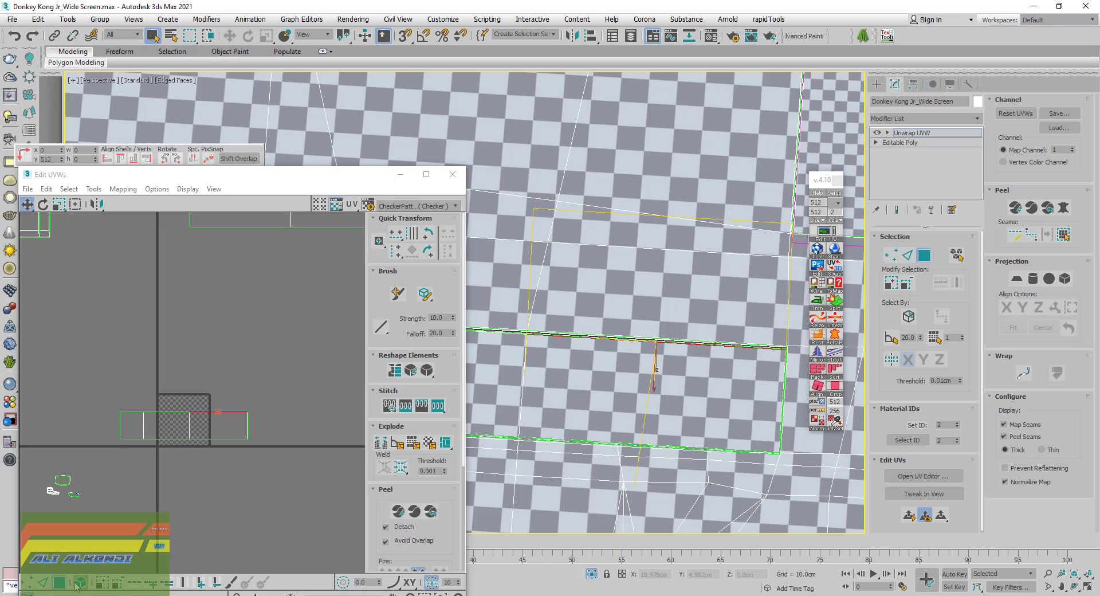
drag(182, 466, 104, 415)
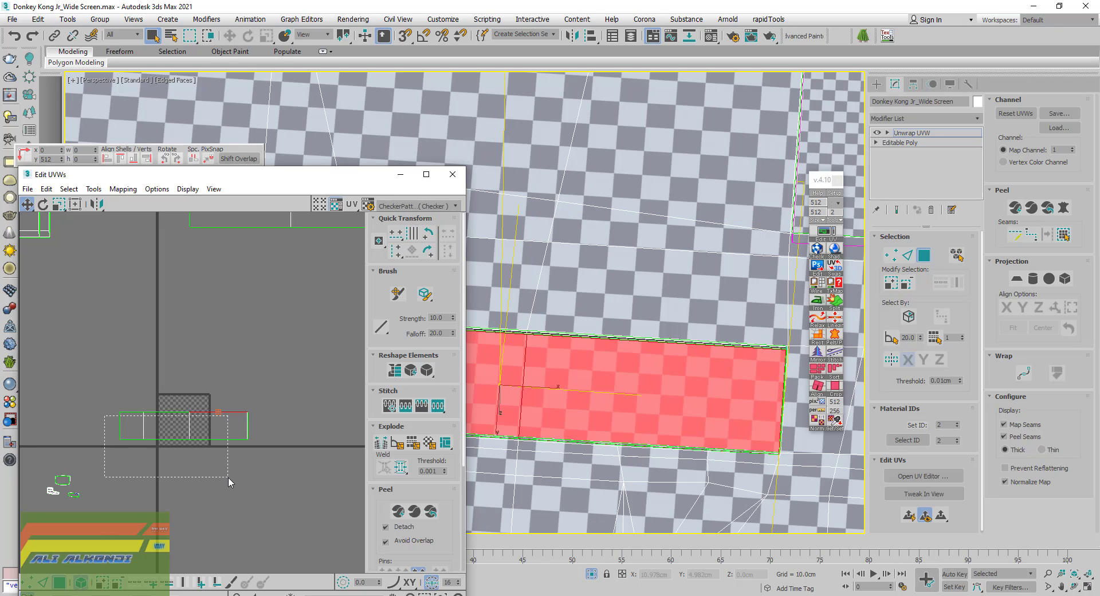
Keep the shell horizontal, enlarge it greatly and move it into an open gap
scroll(182, 432, up, 1)
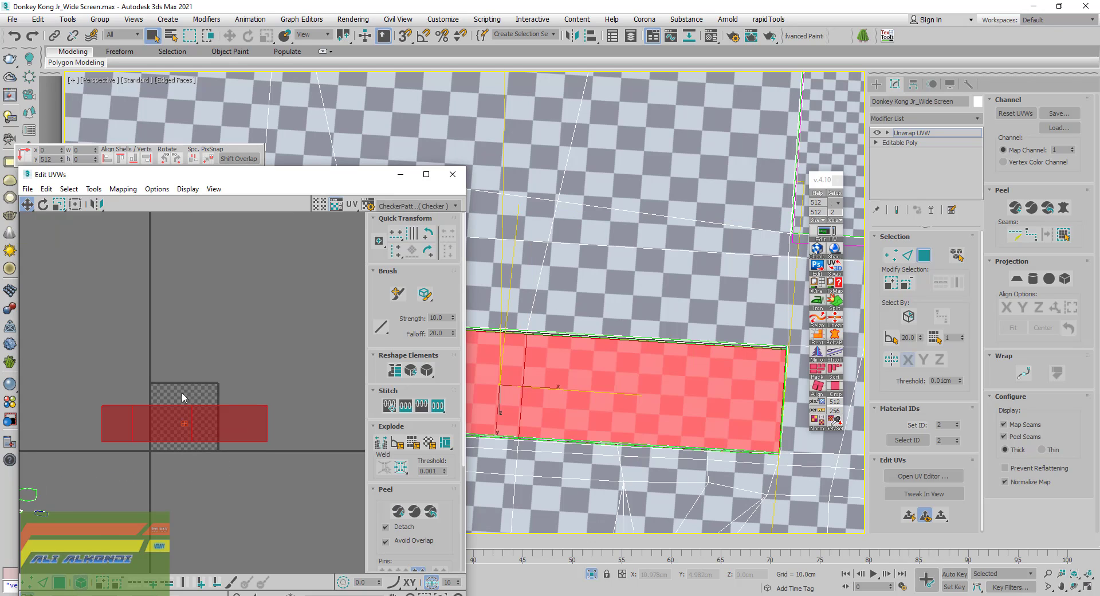
click(165, 159)
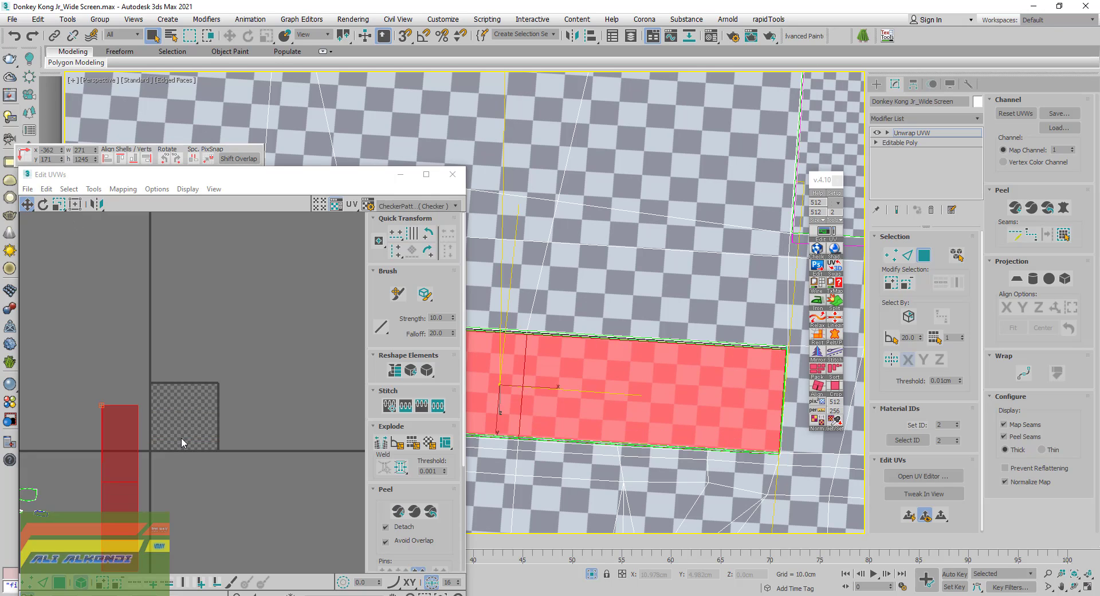
key(ctrl+z)
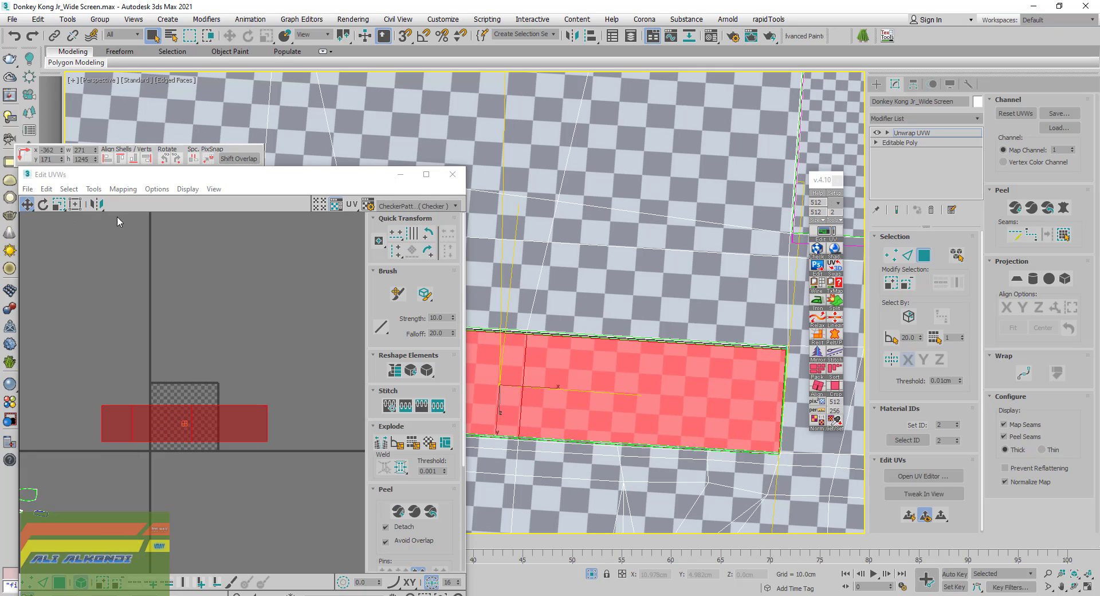
click(58, 204)
drag(179, 420, 158, 357)
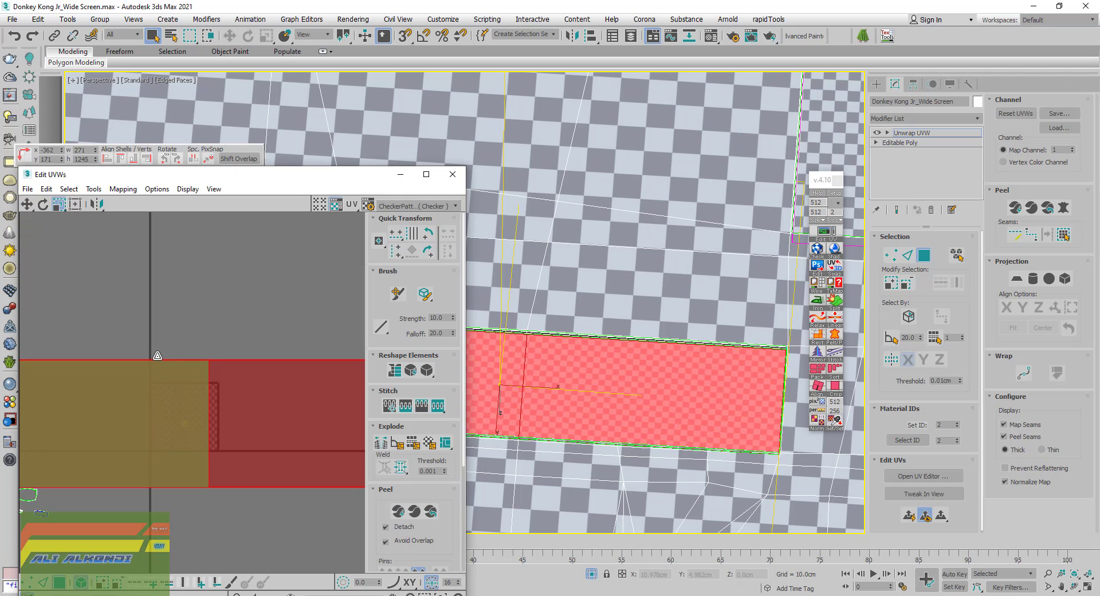
click(27, 204)
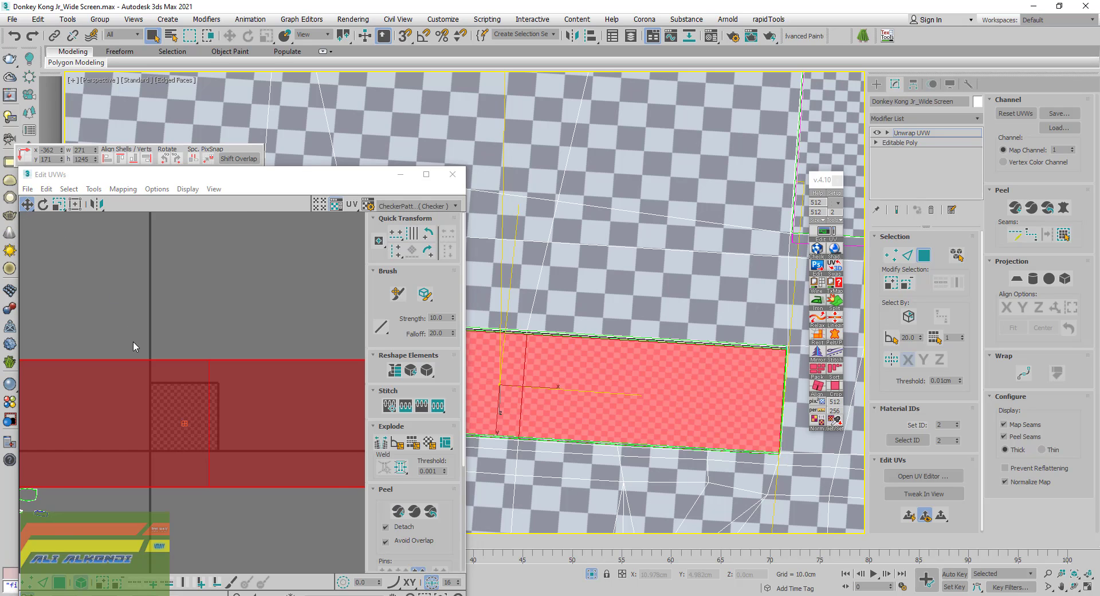
scroll(137, 346, down, 5)
drag(163, 358, 309, 416)
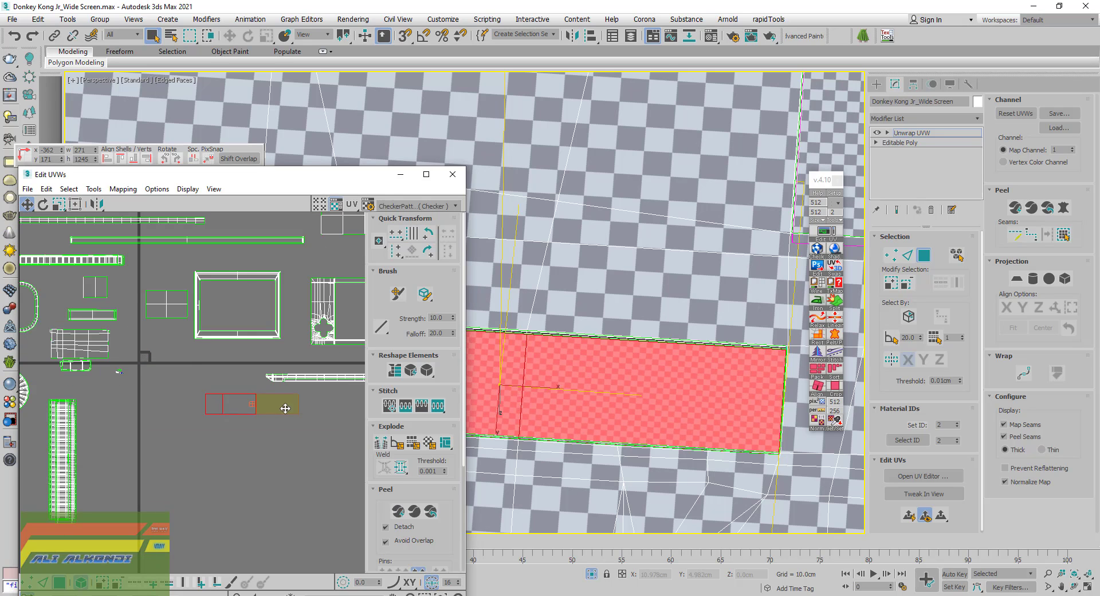
Select a thin strip of faces, extend the selection along it and frame it
scroll(642, 387, down, 8)
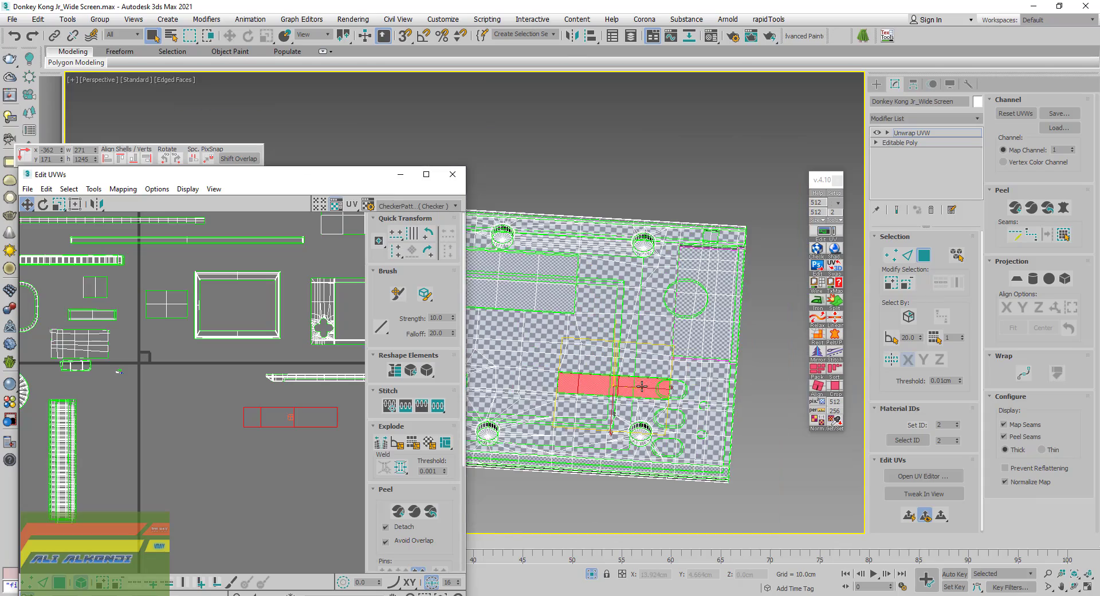
mouse_move(536, 395)
middle_down()
mouse_move(703, 399)
mouse_move(673, 371)
middle_up()
scroll(672, 372, up, 3)
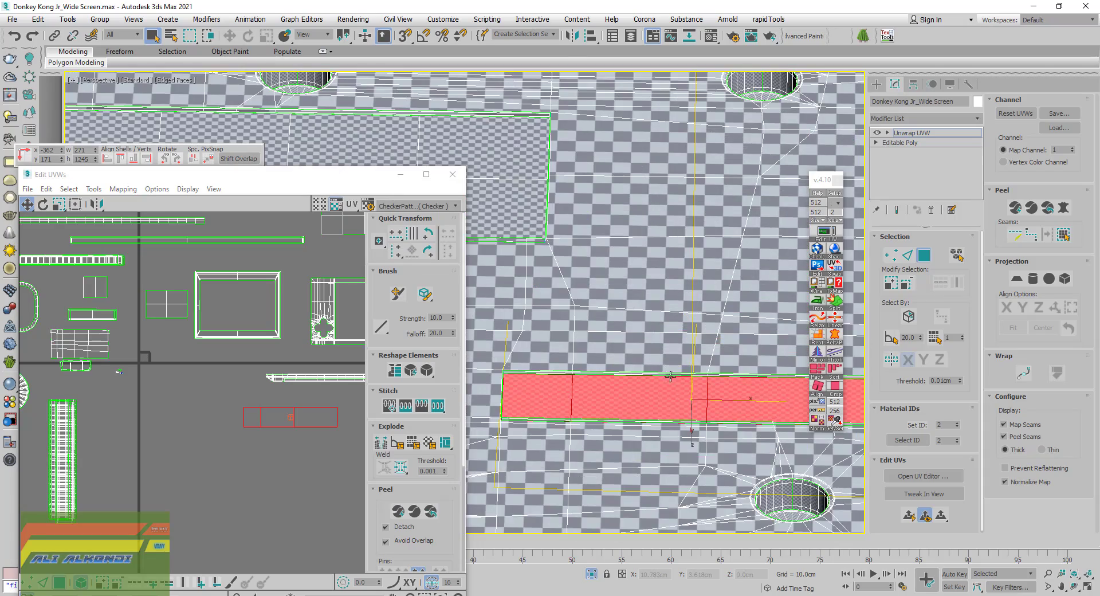
scroll(670, 372, up, 3)
click(665, 363)
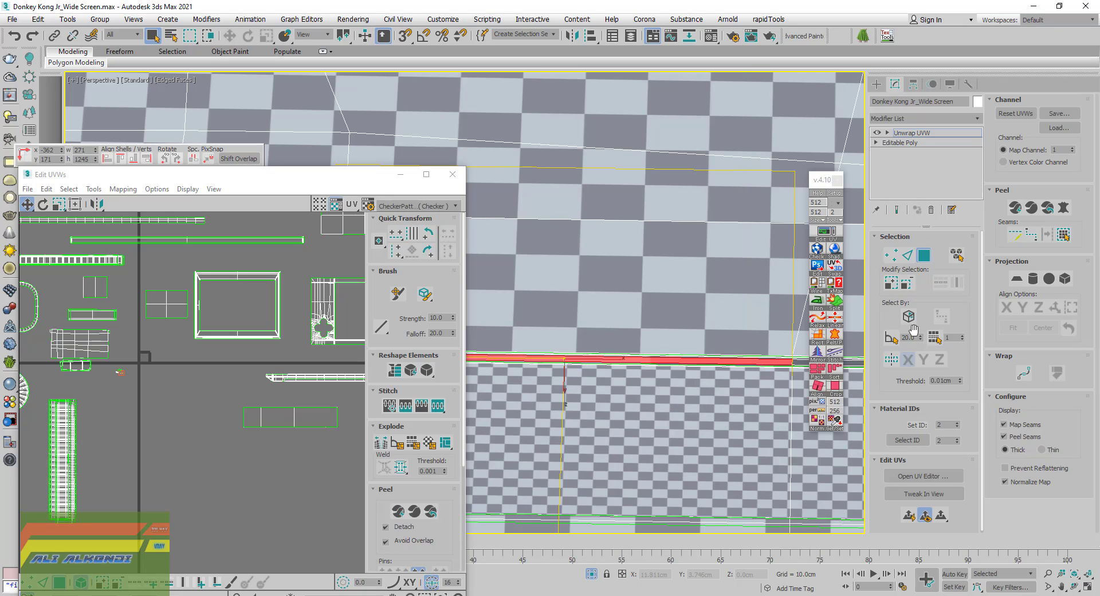
click(1067, 240)
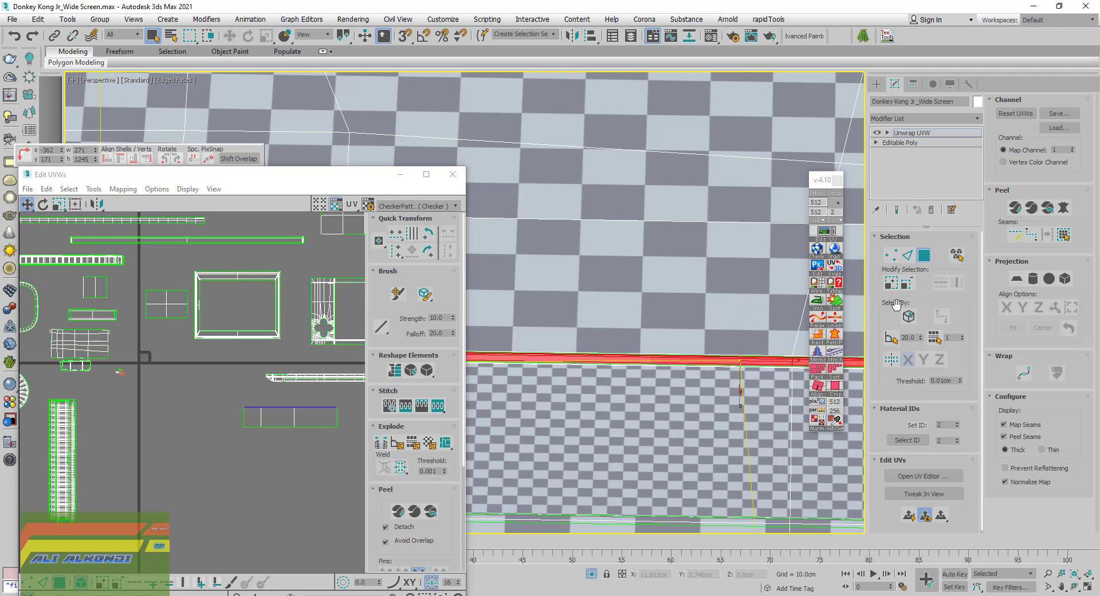
scroll(620, 404, down, 3)
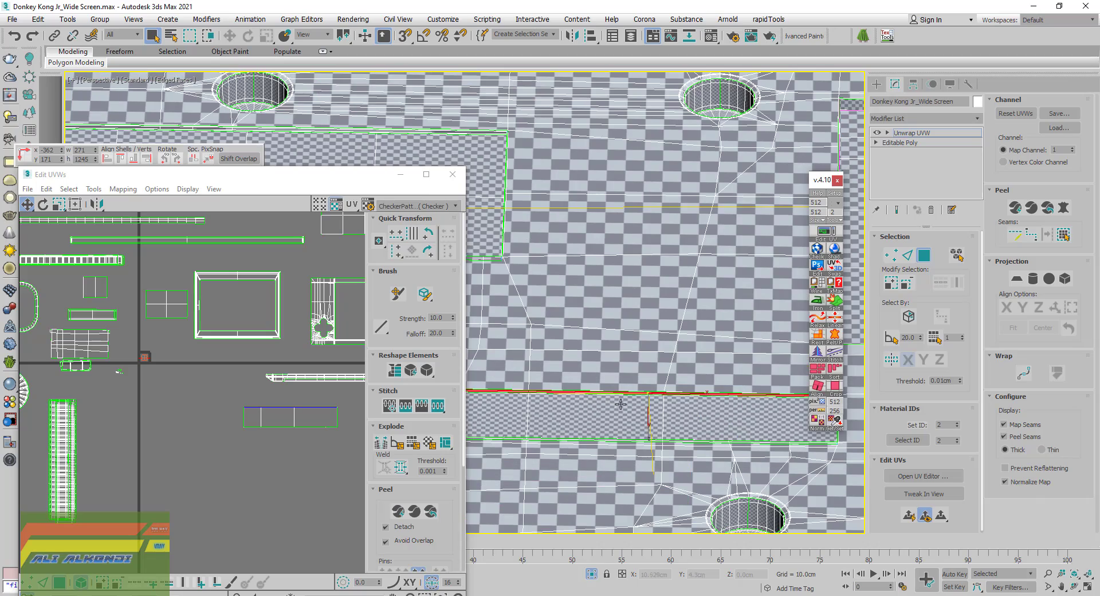
alt+middle_drag(692, 401, 578, 364)
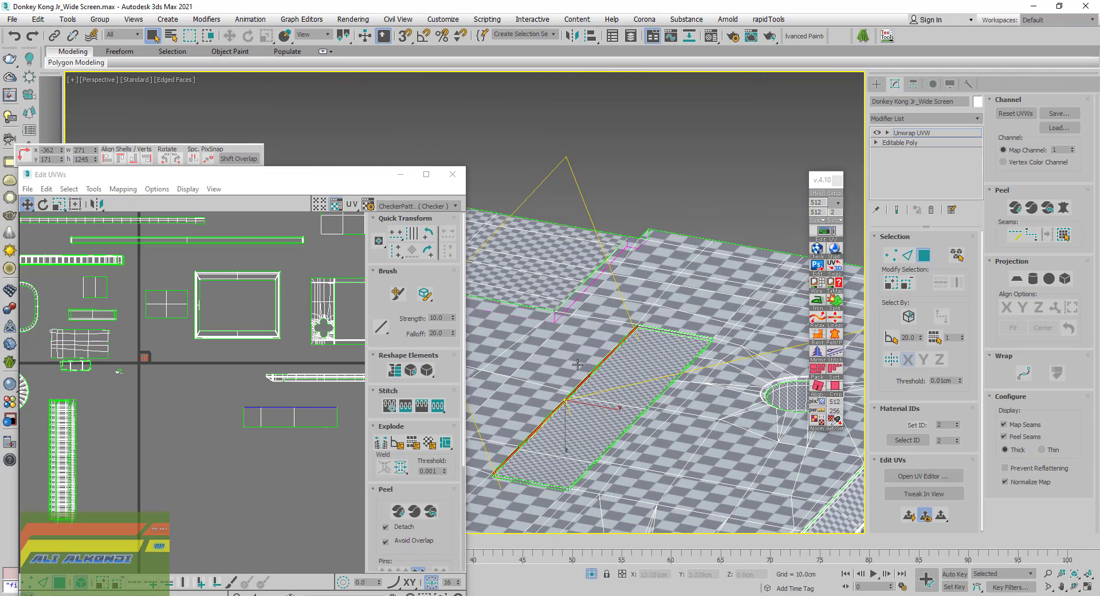
key(z)
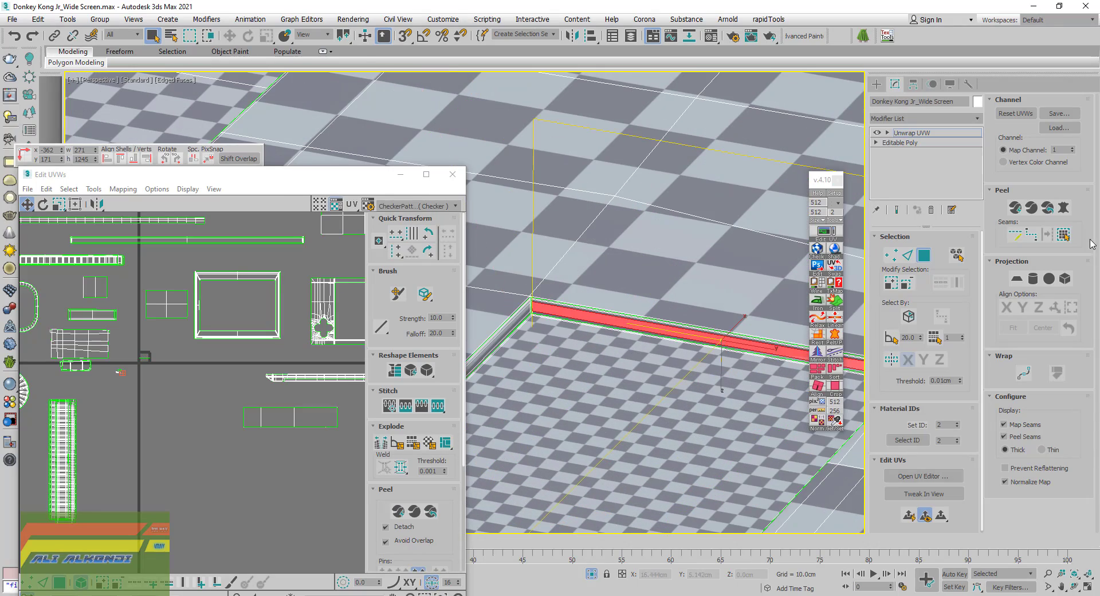
click(1064, 236)
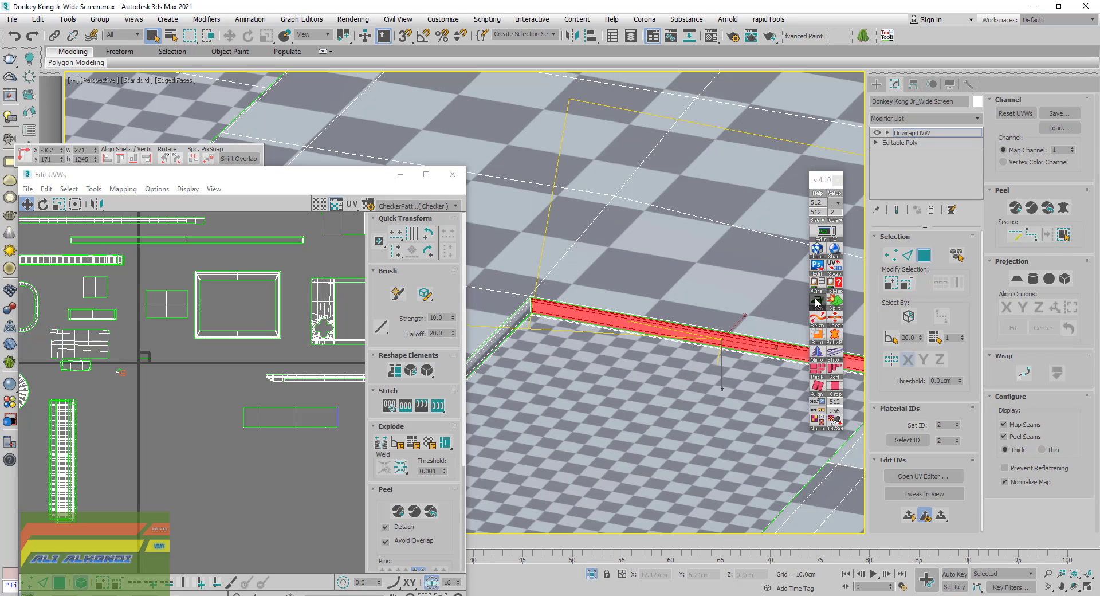
Select the floor-edge wall strip out to its seams and select its UV shell
scroll(628, 395, down, 3)
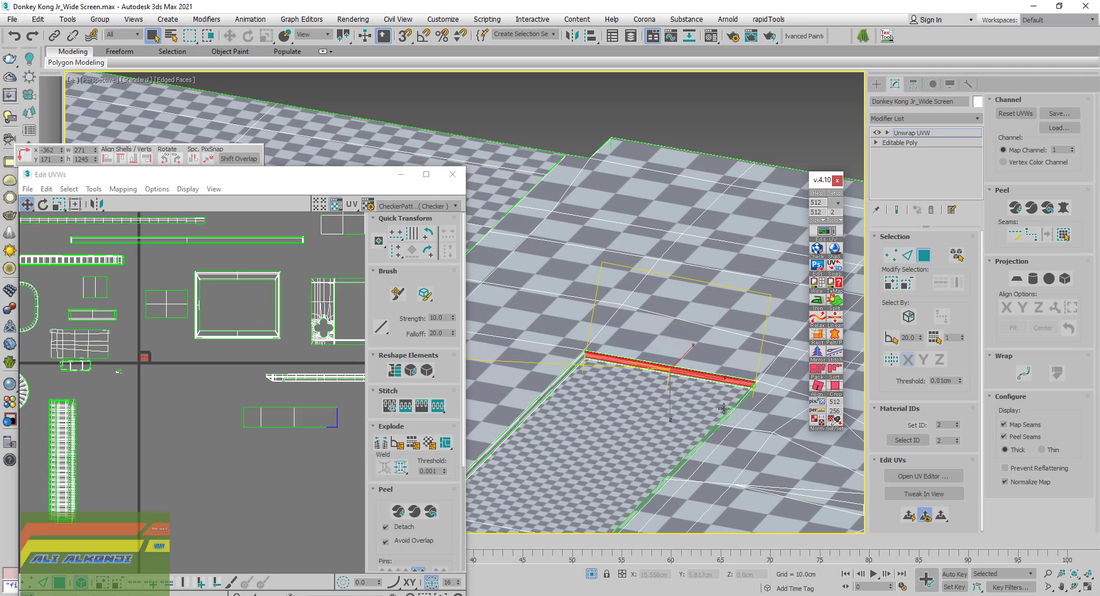
alt+middle_drag(724, 409, 754, 422)
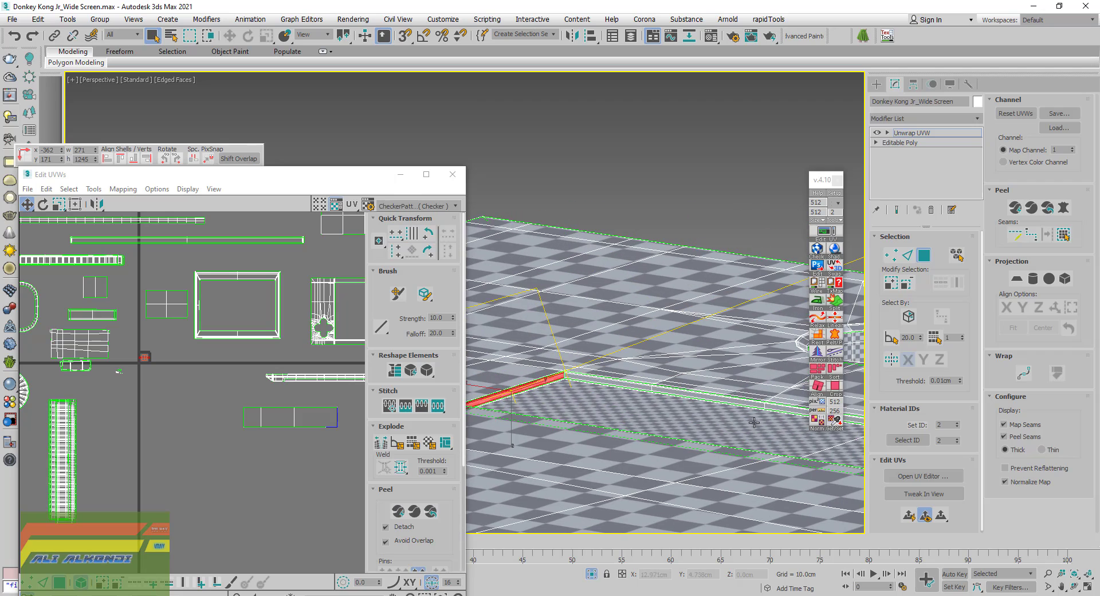
click(747, 405)
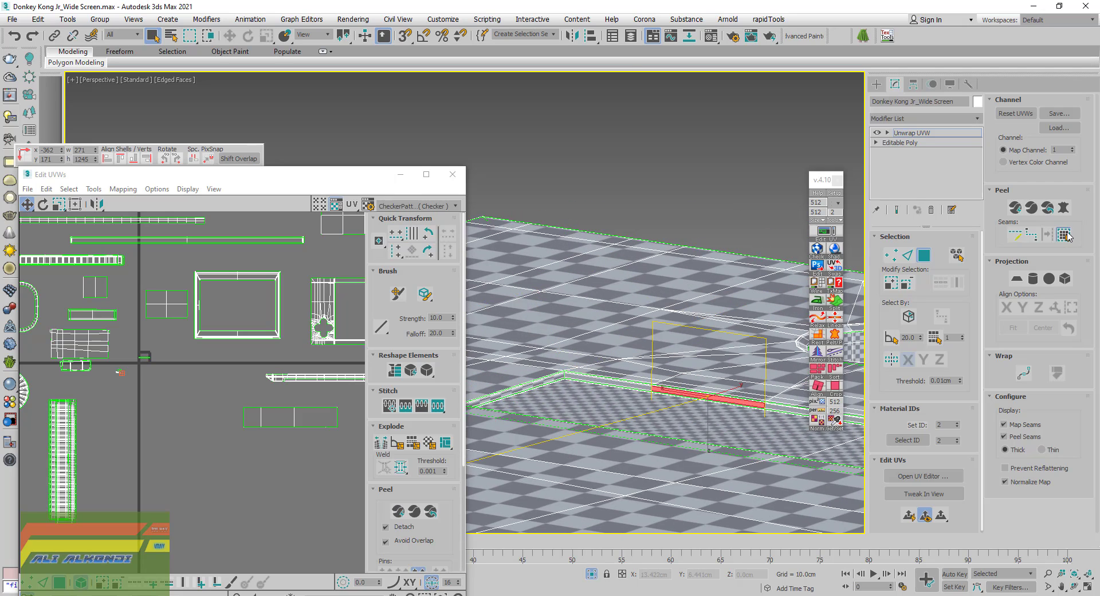
click(1064, 235)
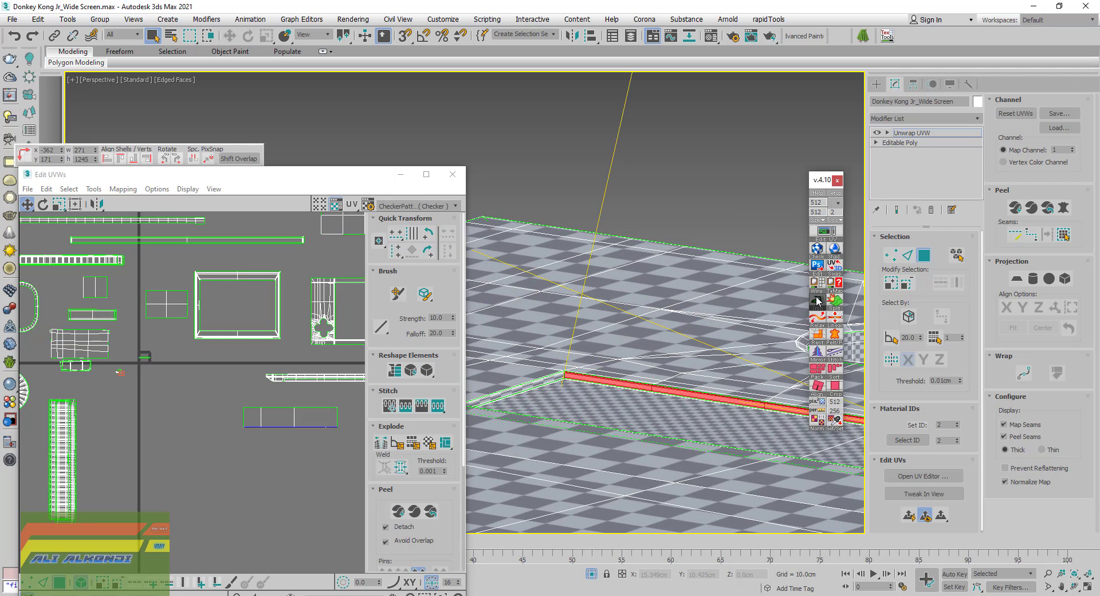
scroll(141, 372, up, 5)
scroll(154, 358, up, 4)
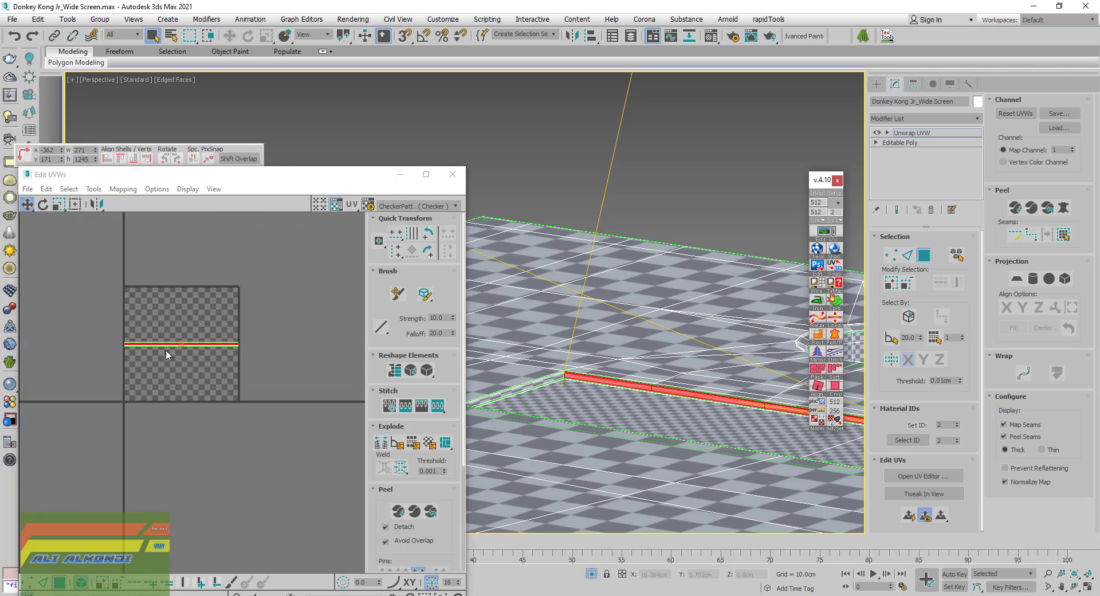
scroll(166, 347, up, 4)
mouse_move(758, 448)
alt+middle_down()
mouse_move(519, 432)
mouse_move(536, 400)
mouse_move(541, 420)
alt+middle_up()
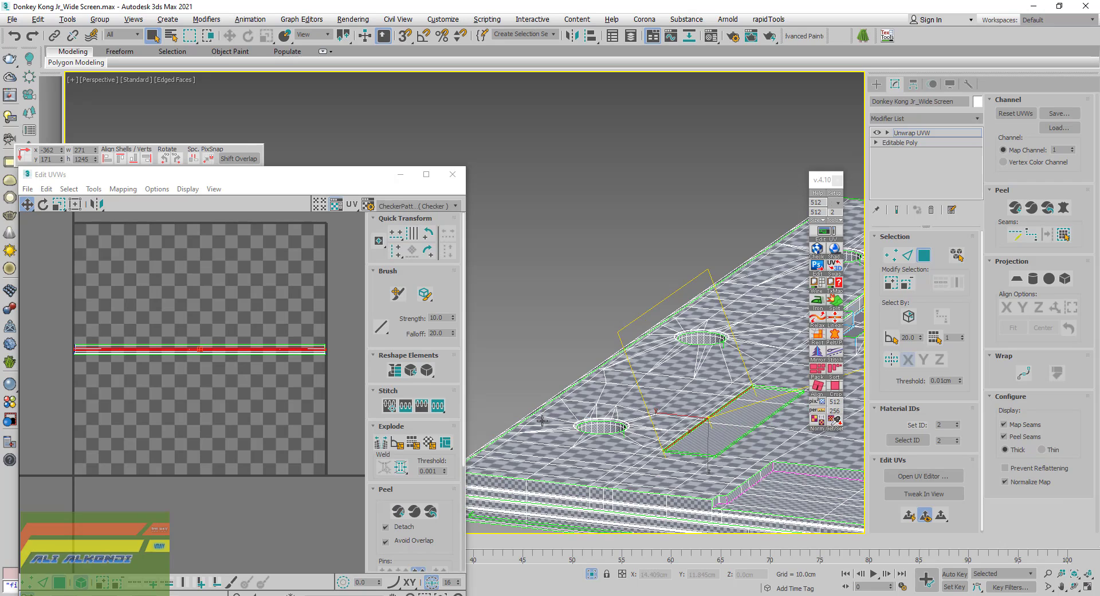
scroll(749, 402, up, 3)
scroll(666, 386, up, 3)
scroll(666, 385, up, 3)
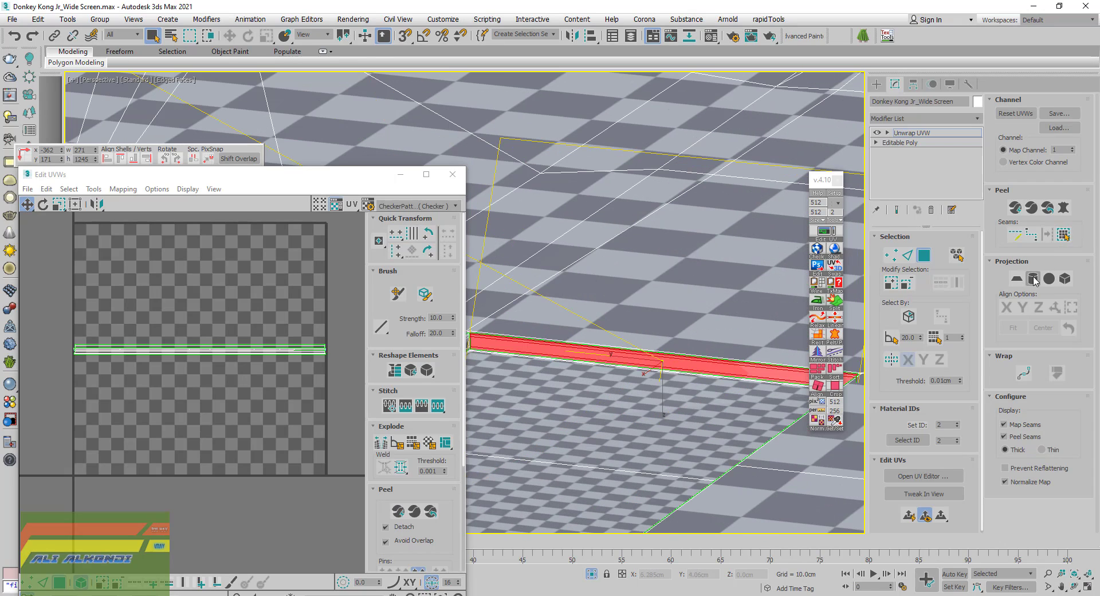
click(817, 302)
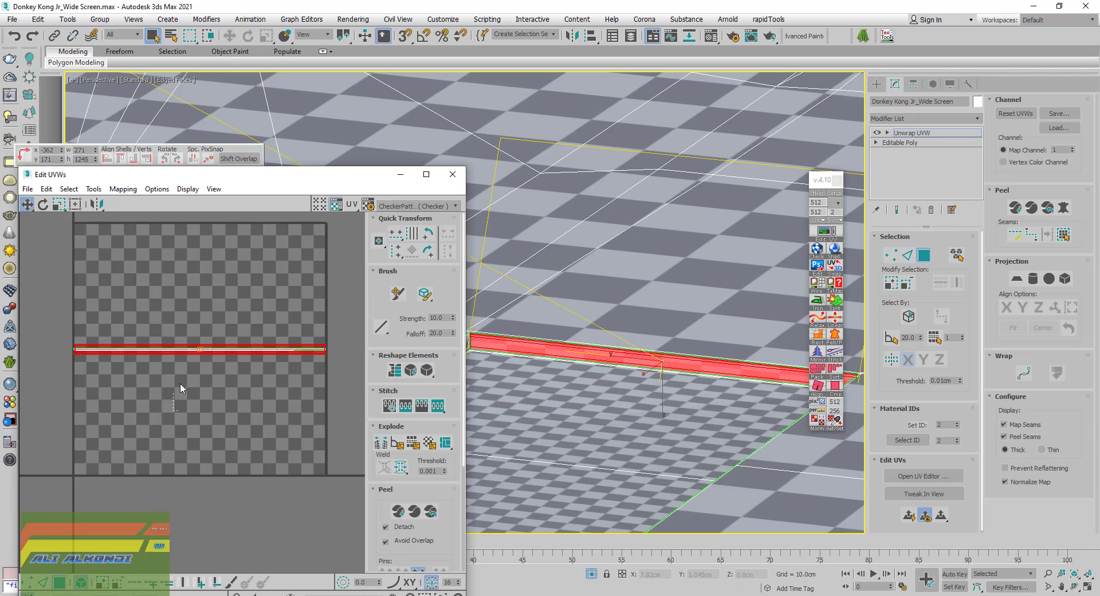
click(94, 189)
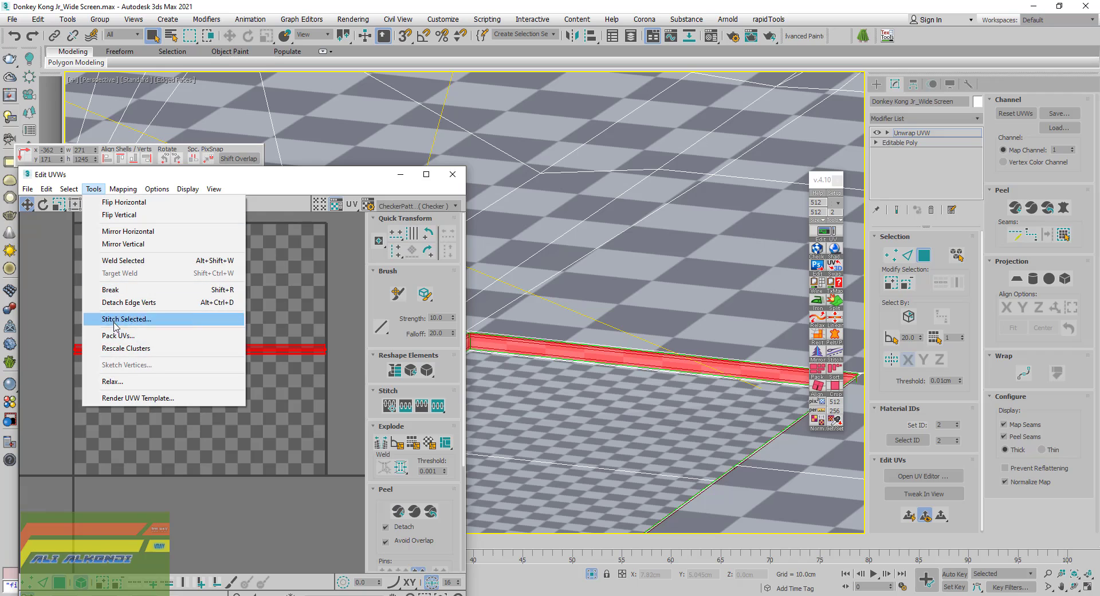
Relax the floor-edge strip's UV shell into an even straight band, then close Relax Tool
click(112, 381)
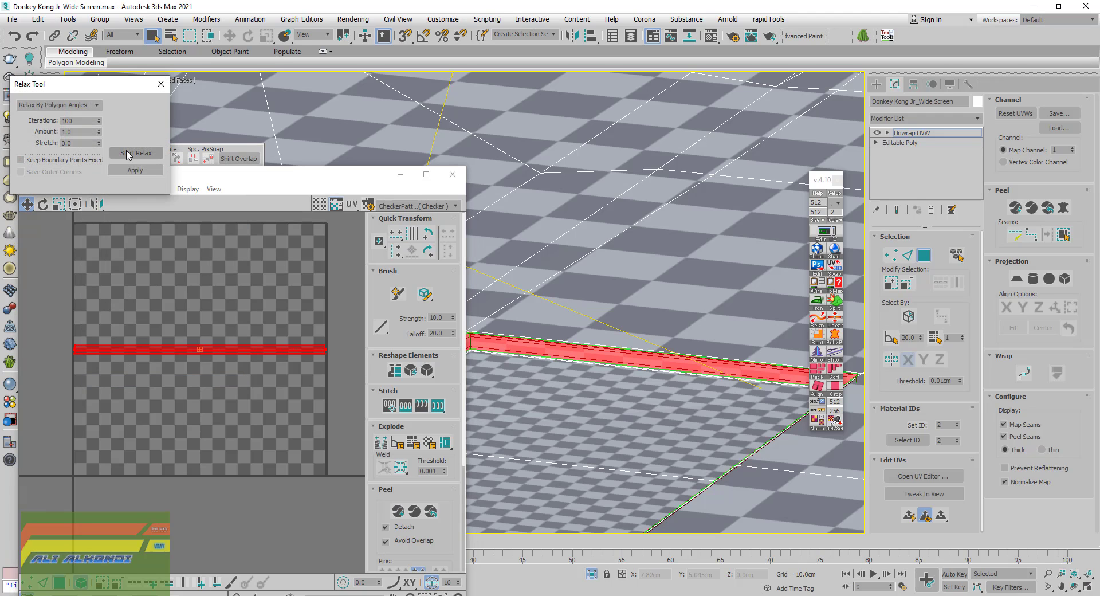
click(128, 153)
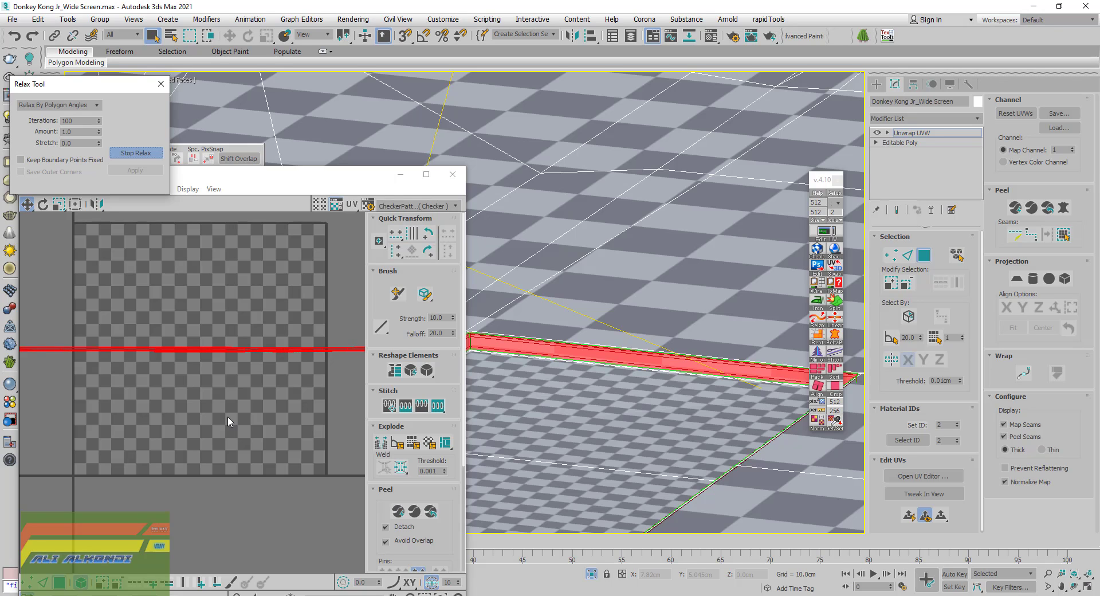
scroll(228, 416, down, 3)
scroll(236, 387, up, 3)
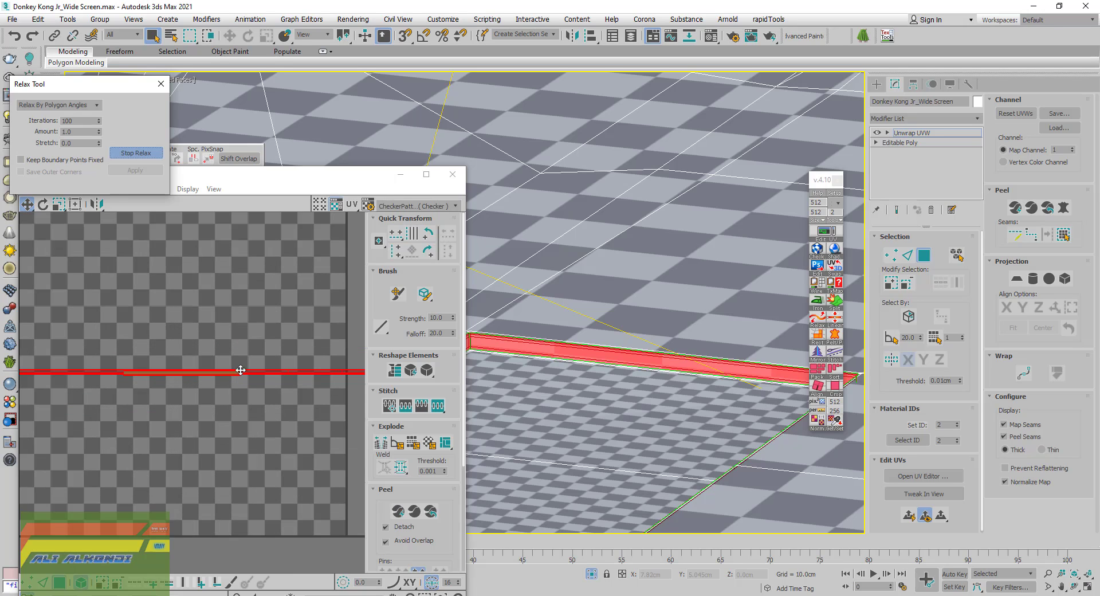
scroll(241, 367, up, 3)
scroll(240, 367, down, 3)
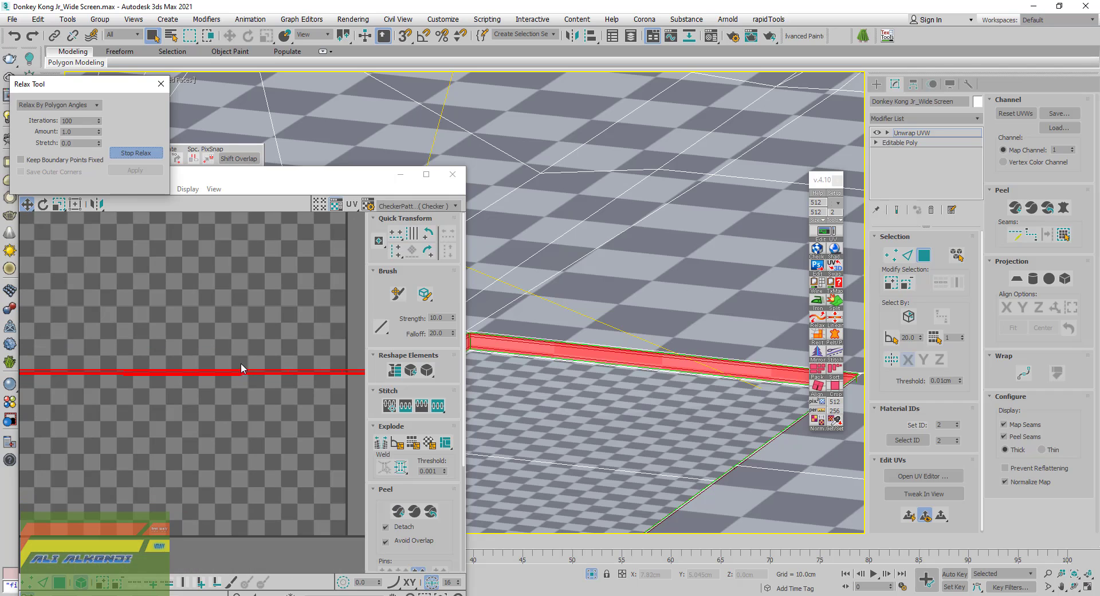
click(129, 153)
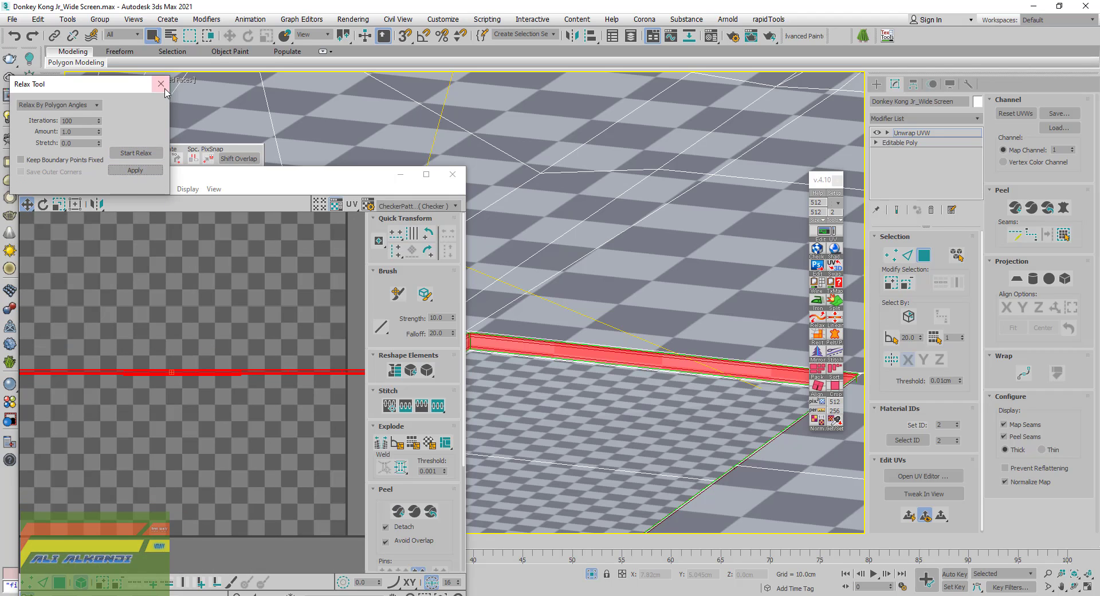
click(161, 83)
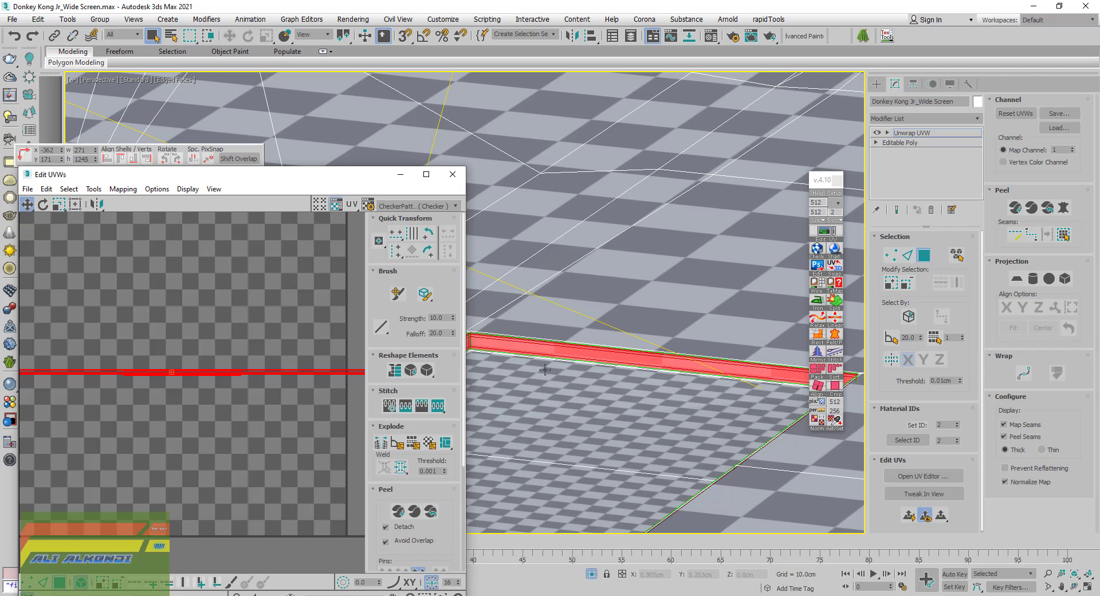
Stretch the current strip's UV shell taller and move it down and to the right
alt+middle_drag(540, 373, 596, 387)
scroll(599, 388, up, 2)
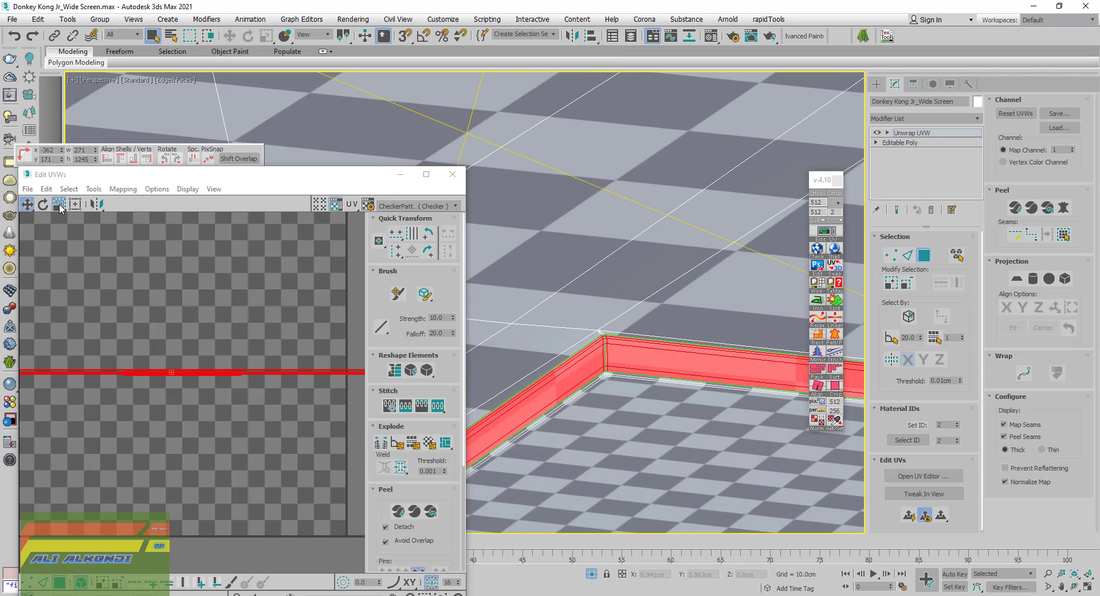
click(58, 204)
mouse_move(205, 362)
mouse_down()
mouse_move(219, 322)
mouse_move(197, 232)
mouse_up()
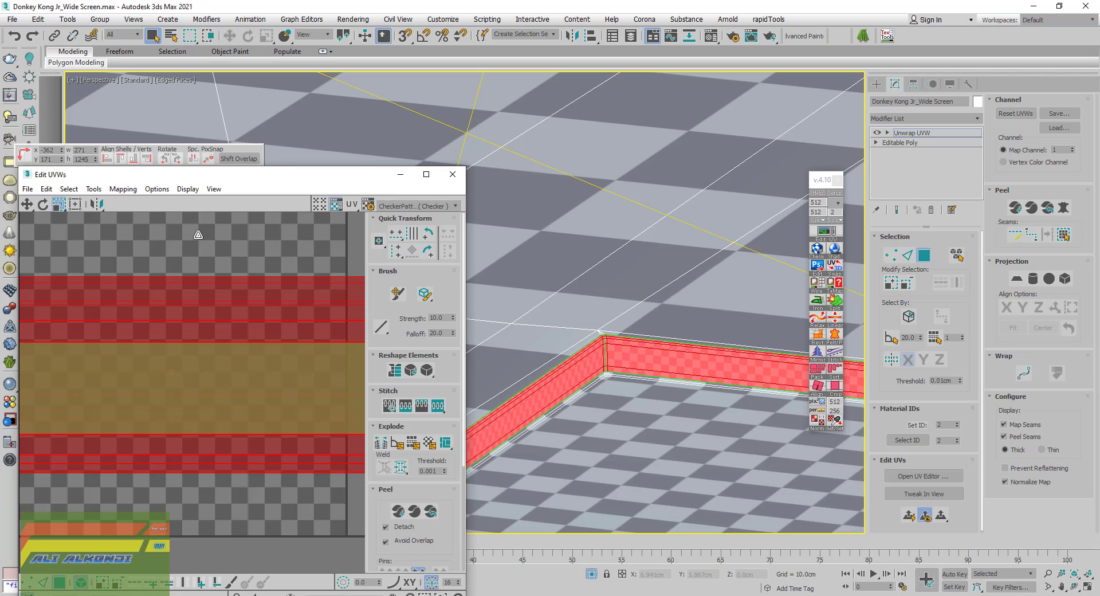
scroll(172, 355, down, 3)
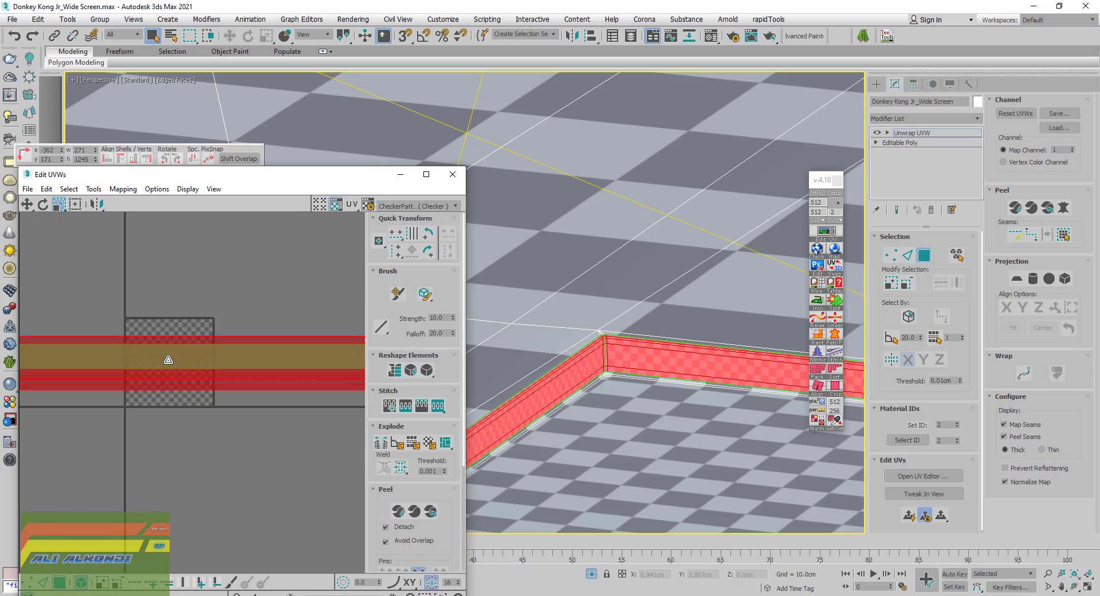
scroll(166, 358, down, 8)
scroll(166, 338, down, 3)
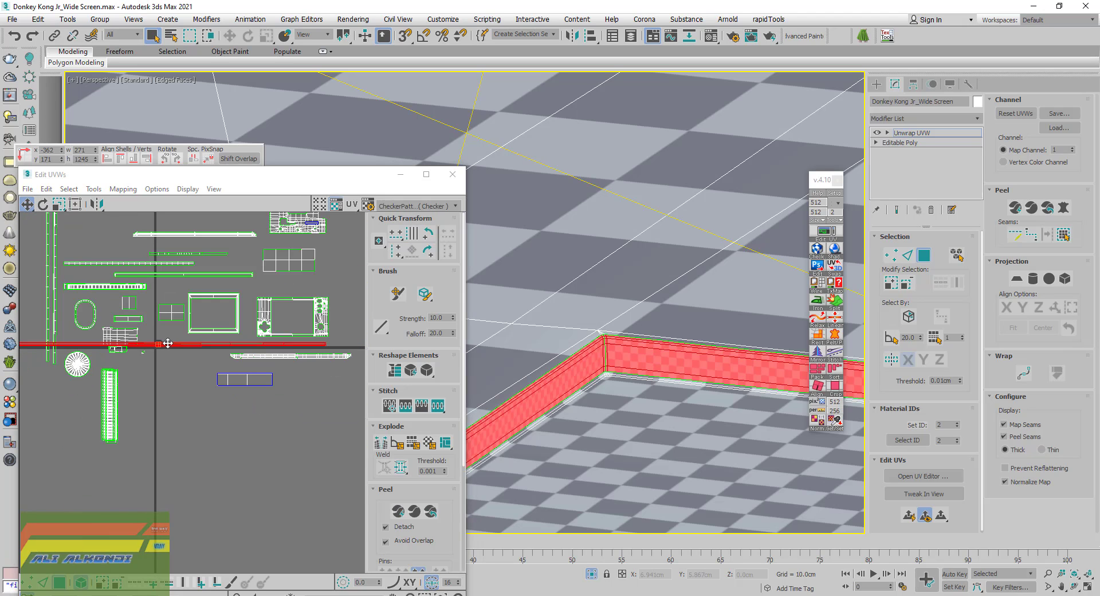
drag(167, 343, 309, 400)
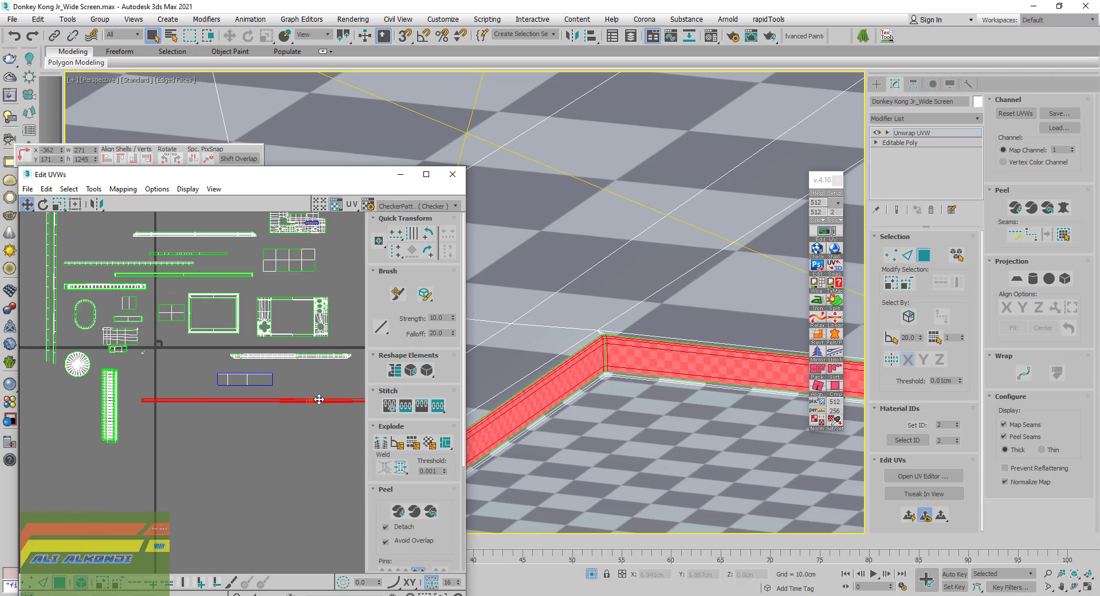
Select the long wall strip, grow it to its seams and iron it into a flat UV line
scroll(688, 361, down, 10)
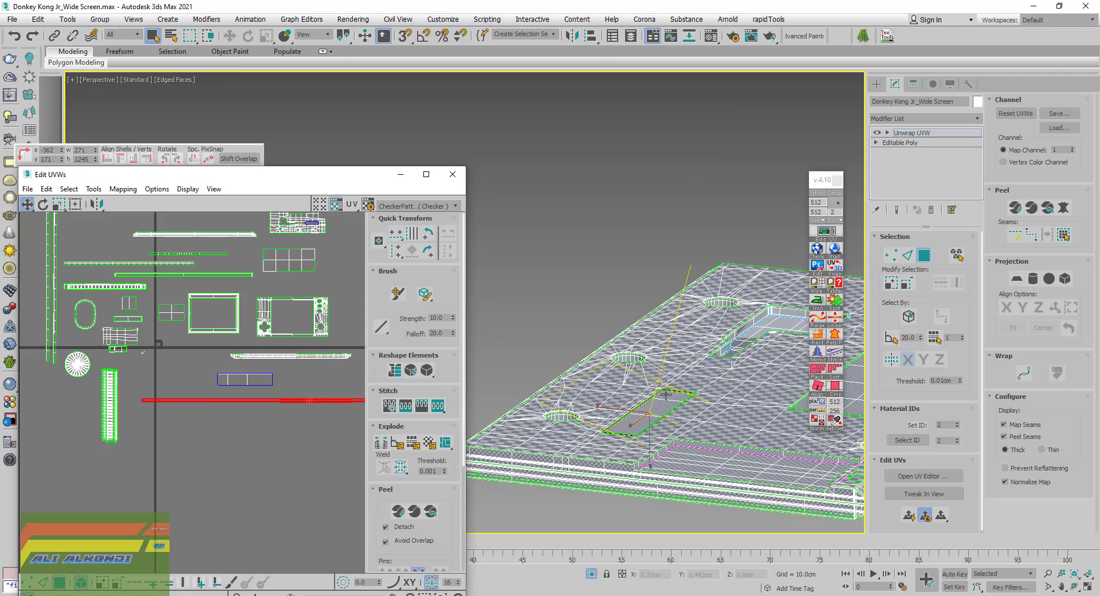
mouse_move(689, 361)
alt+middle_down()
mouse_move(573, 347)
mouse_move(665, 395)
alt+middle_up()
scroll(665, 395, up, 2)
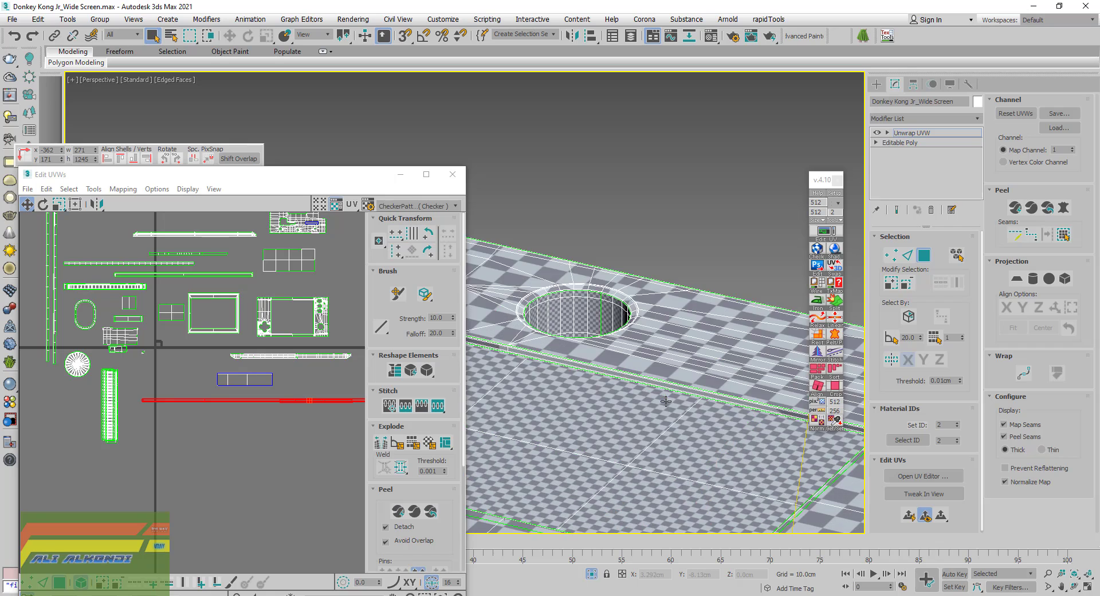
scroll(661, 390, up, 3)
click(659, 379)
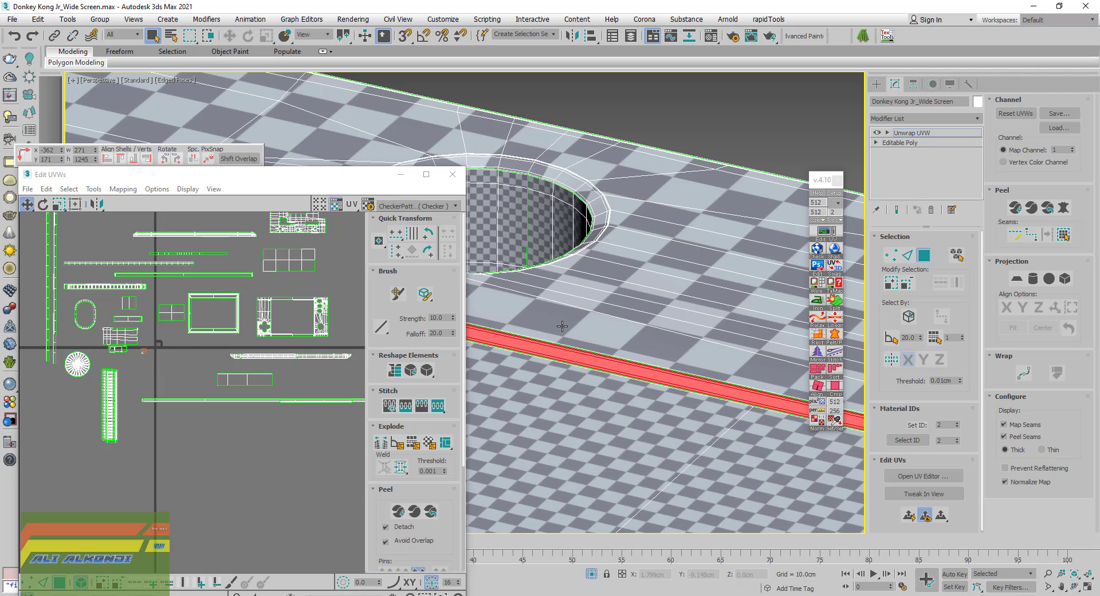
click(818, 300)
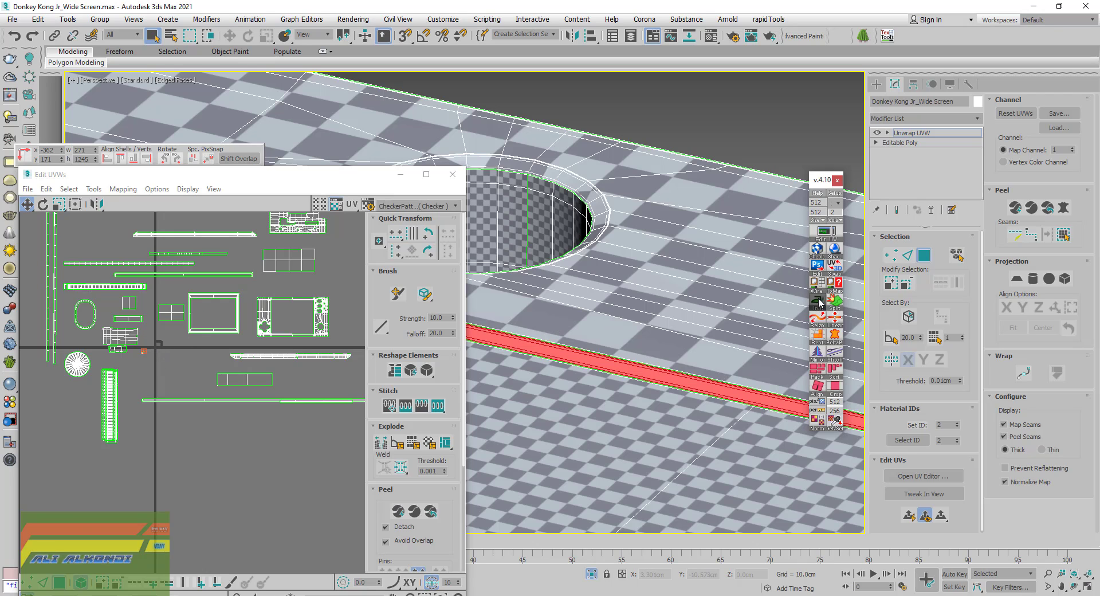
scroll(172, 350, up, 3)
scroll(167, 336, up, 3)
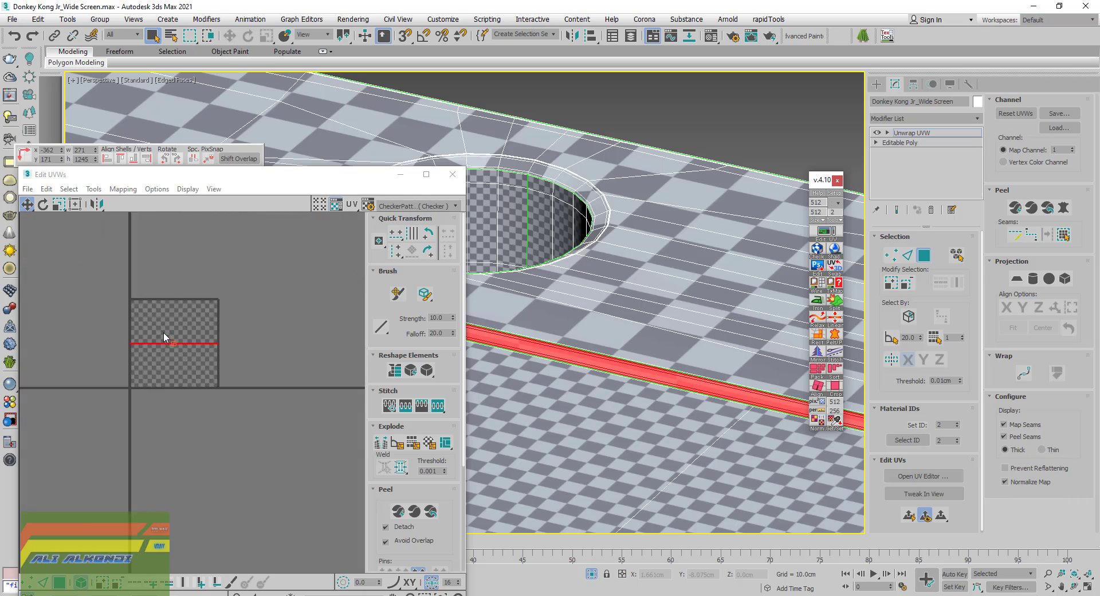
scroll(173, 339, up, 2)
scroll(617, 367, down, 5)
scroll(617, 367, down, 4)
scroll(516, 342, down, 3)
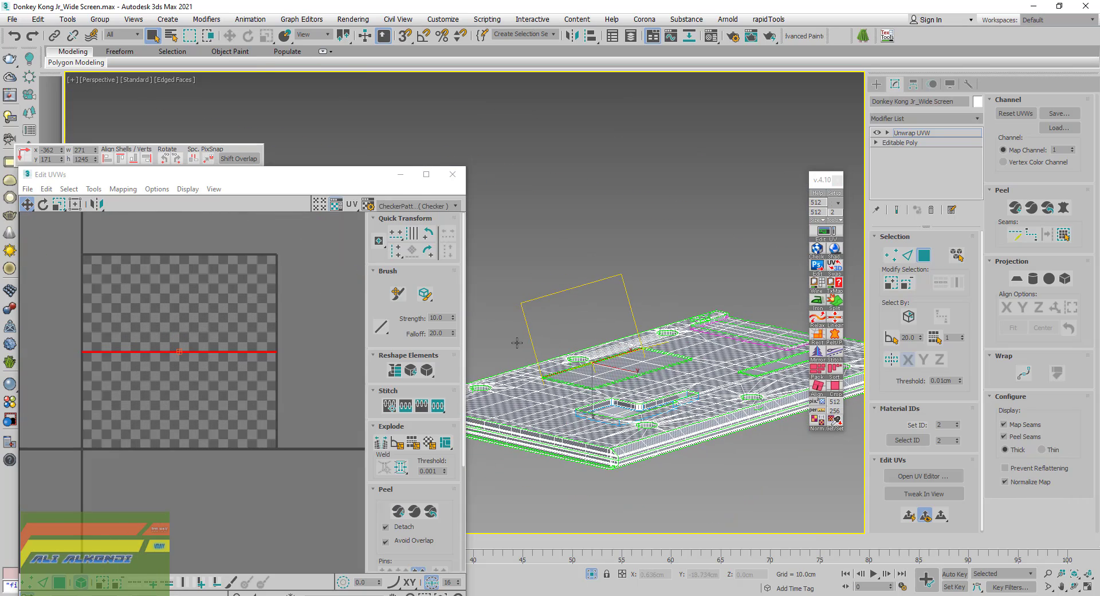
scroll(658, 358, up, 3)
scroll(664, 341, up, 3)
scroll(669, 338, up, 2)
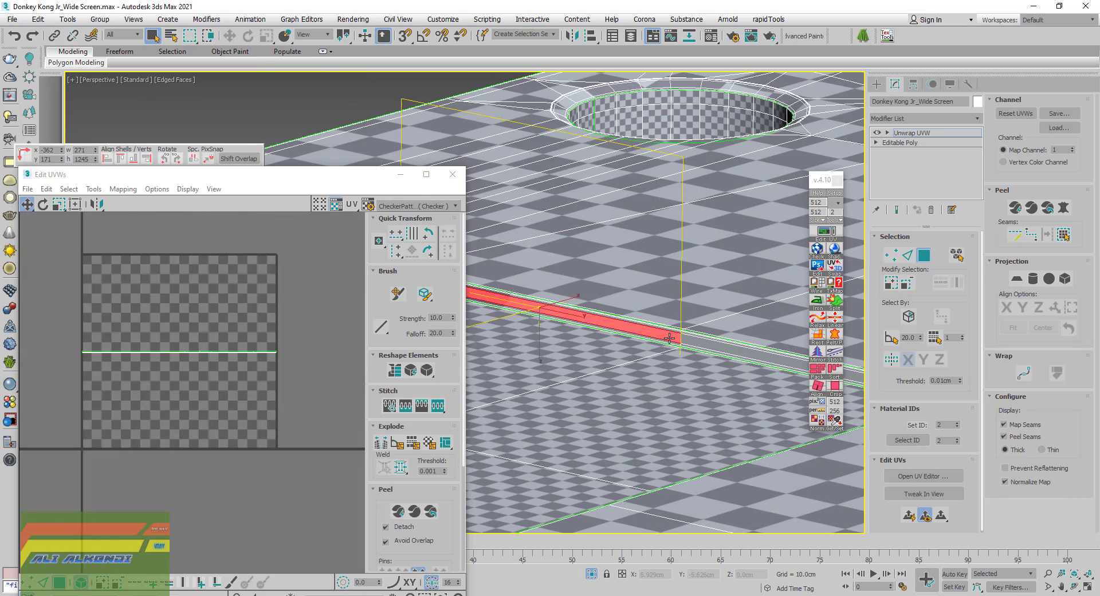
click(1063, 235)
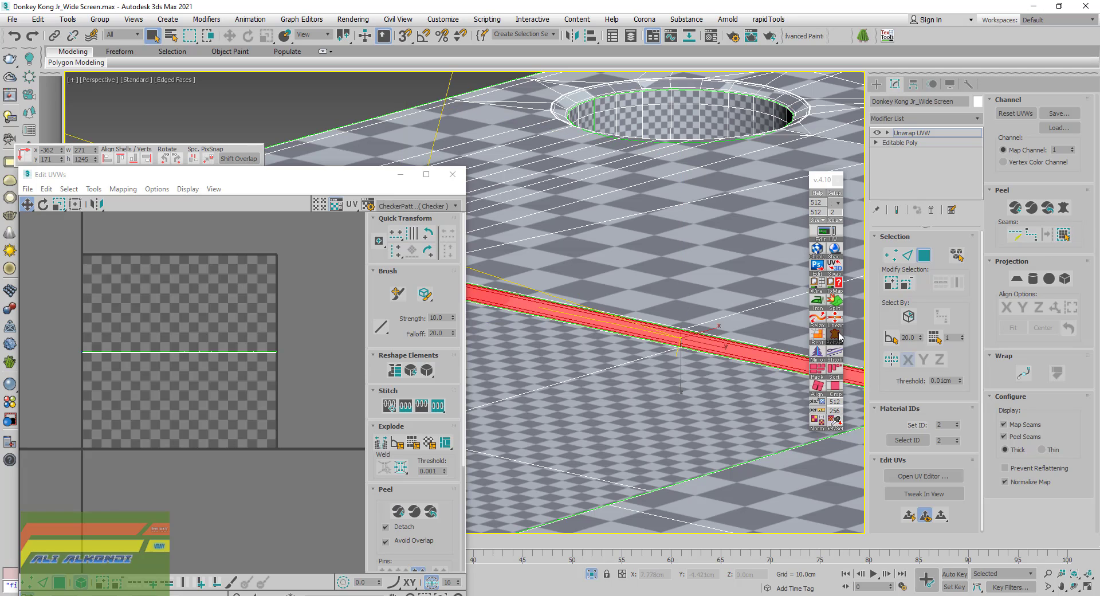
click(818, 301)
Grow a selection along the next wall strip and iron its UVs flat and straight
scroll(630, 378, down, 3)
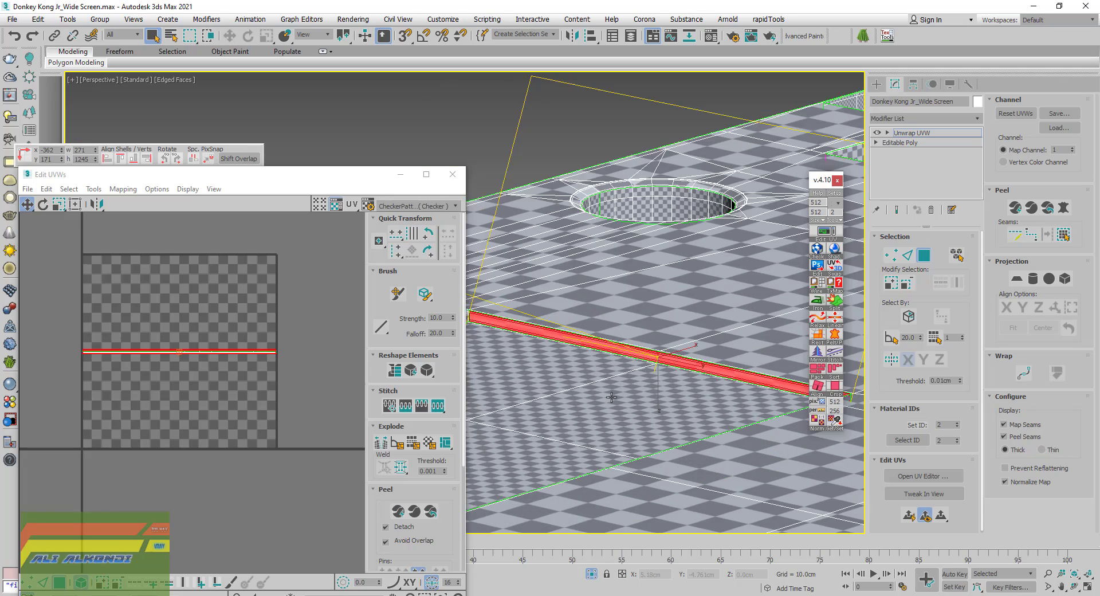
scroll(625, 382, down, 3)
alt+middle_drag(625, 382, 497, 373)
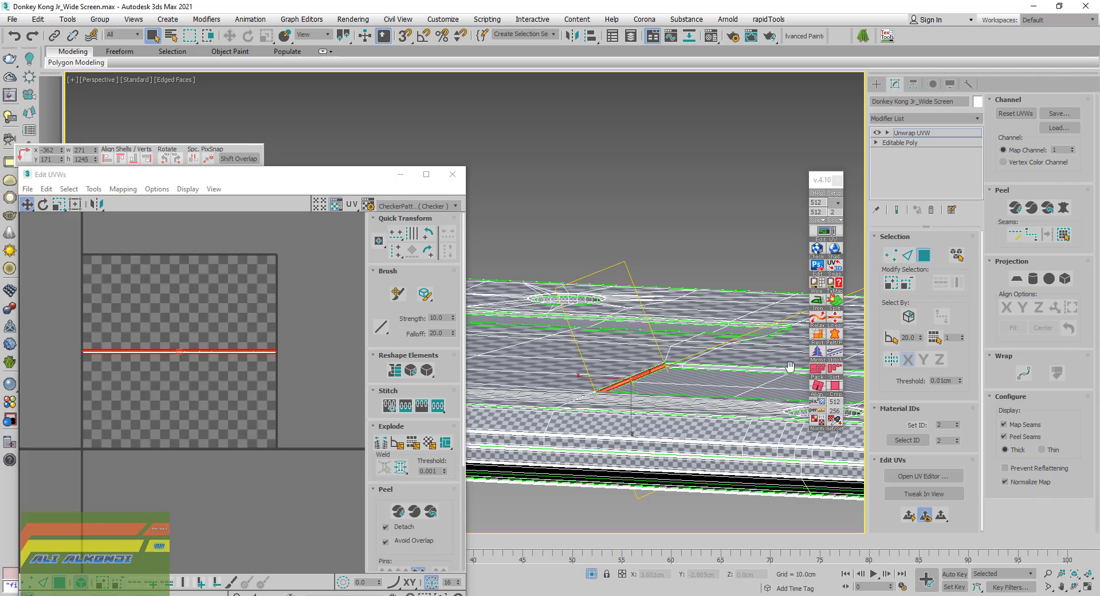
alt+middle_drag(791, 358, 744, 372)
scroll(745, 372, up, 3)
click(707, 385)
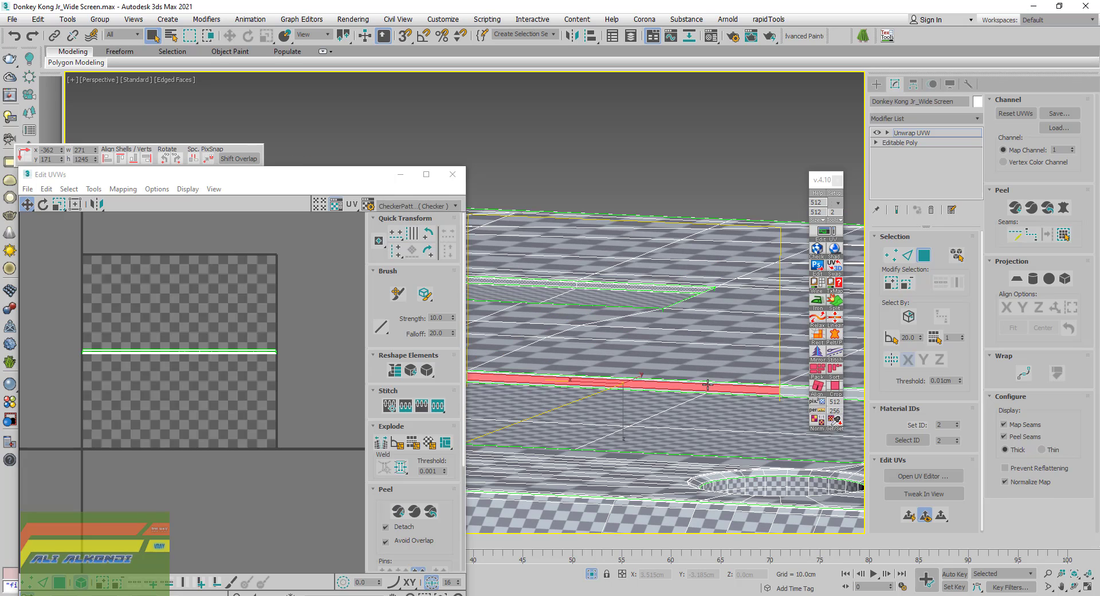
click(1063, 235)
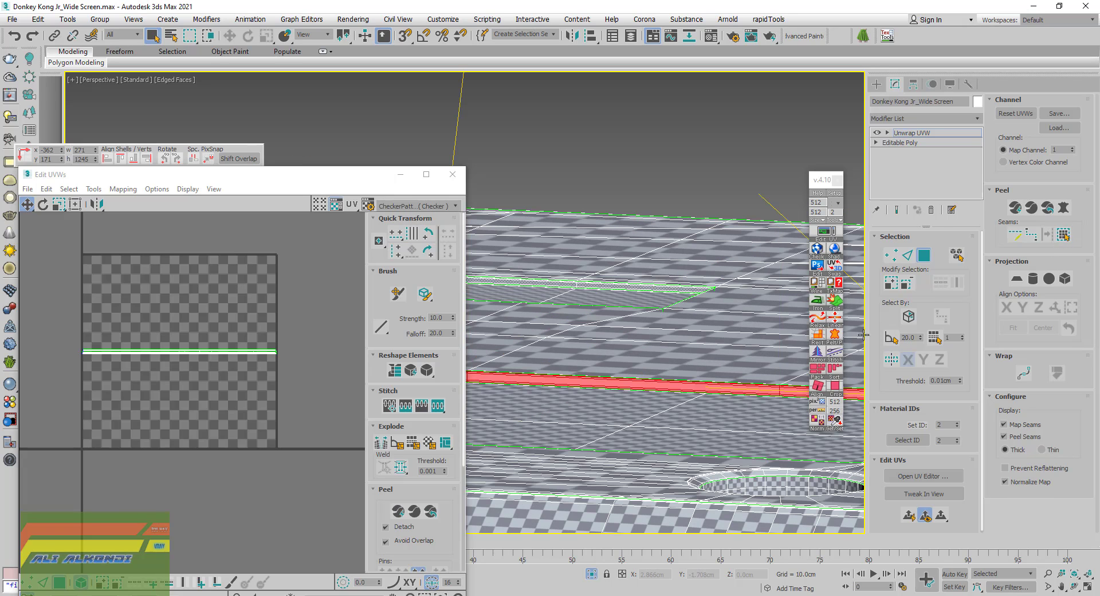
click(817, 303)
Iron one more long wall strip into the UV line, then select the whole UV strip
mouse_move(567, 356)
alt+middle_down()
mouse_move(566, 432)
mouse_move(596, 386)
alt+middle_up()
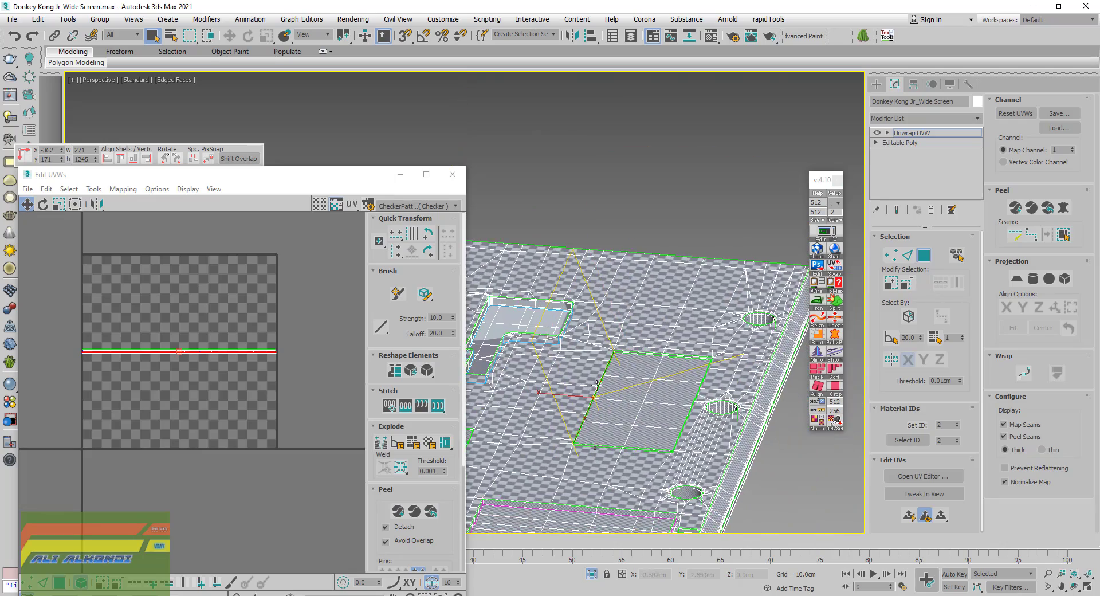
scroll(595, 385, up, 5)
click(667, 391)
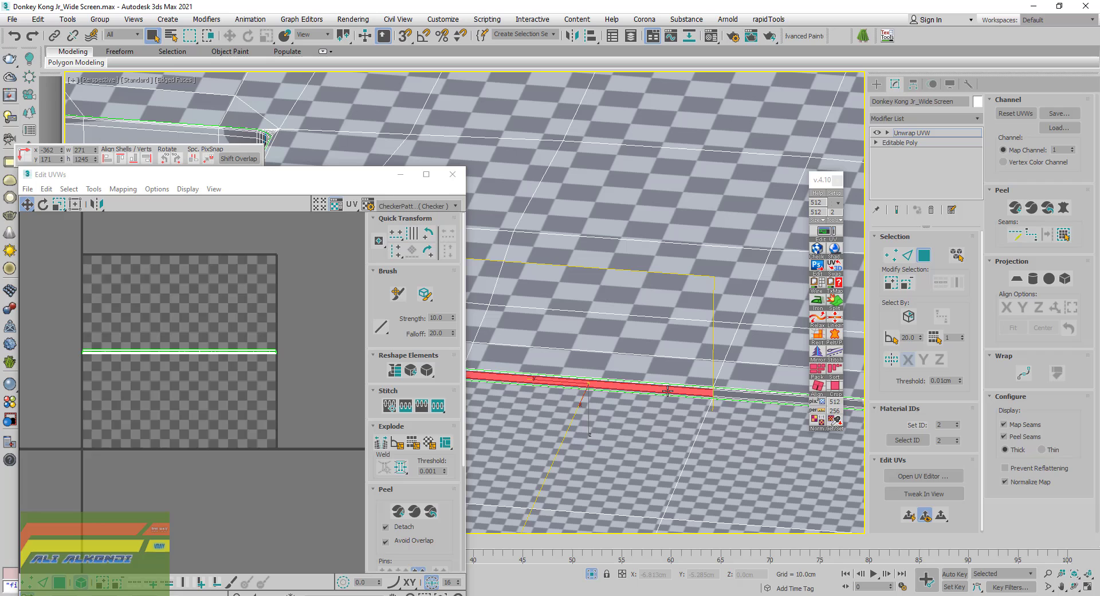
click(1063, 235)
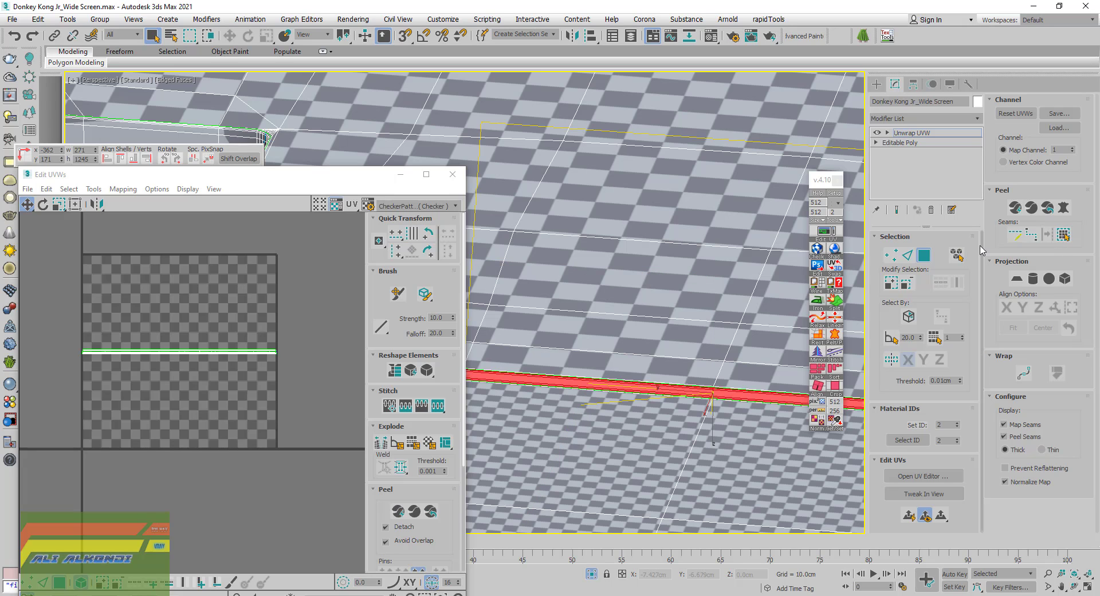
click(817, 301)
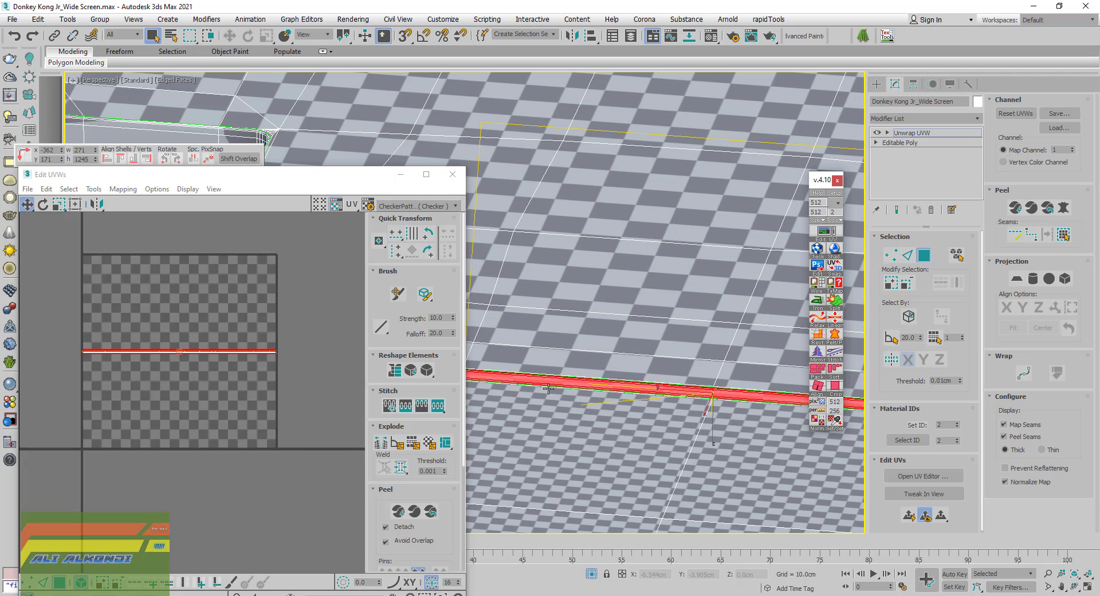
scroll(549, 388, down, 3)
alt+middle_drag(662, 423, 702, 421)
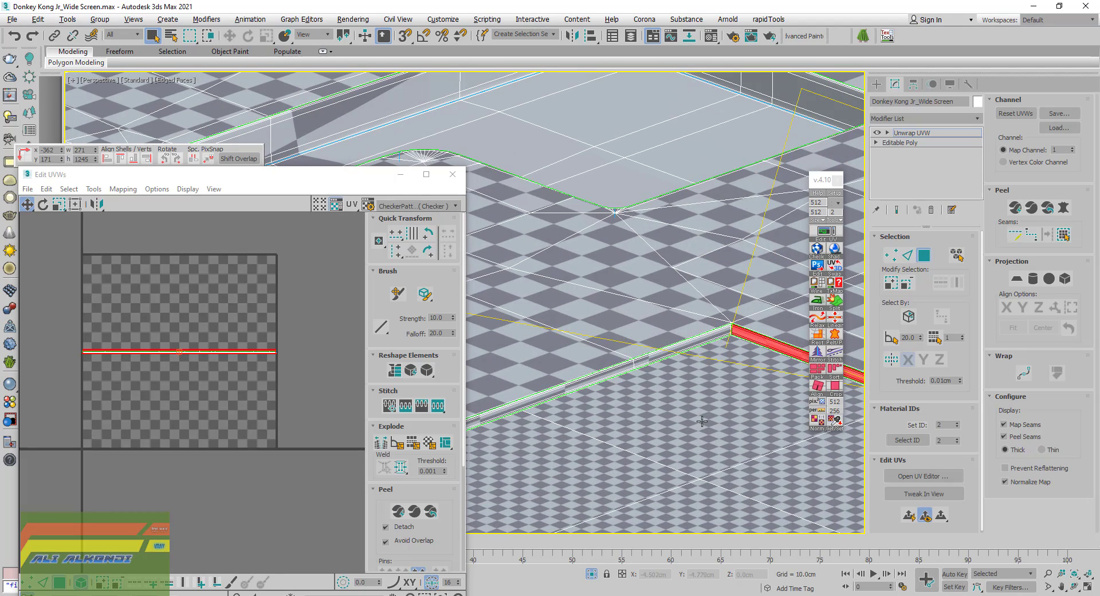
scroll(730, 373, up, 2)
scroll(664, 360, up, 3)
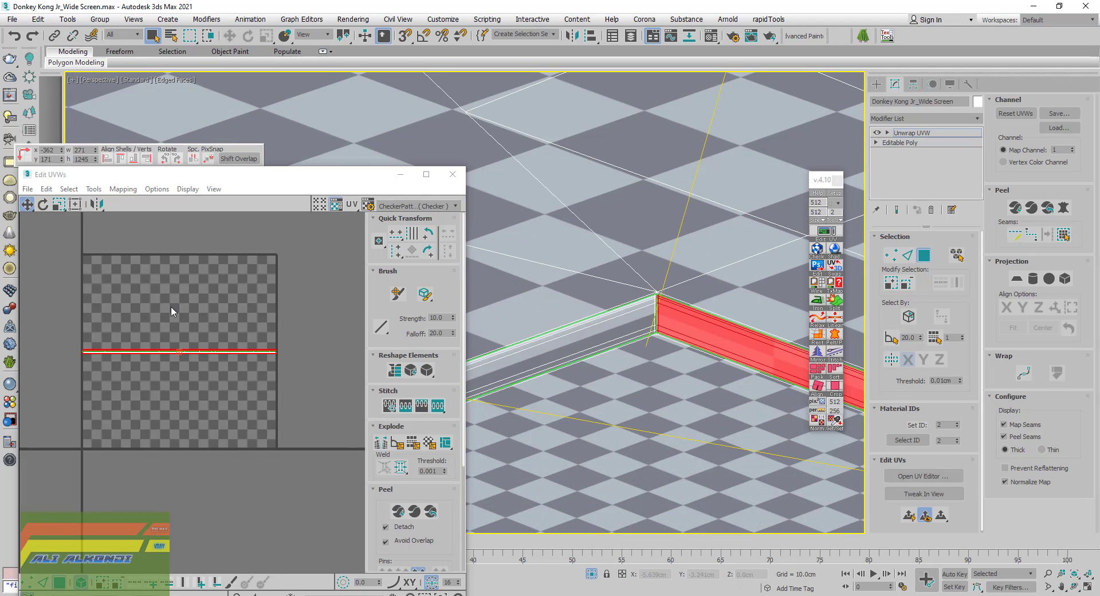
drag(172, 307, 195, 411)
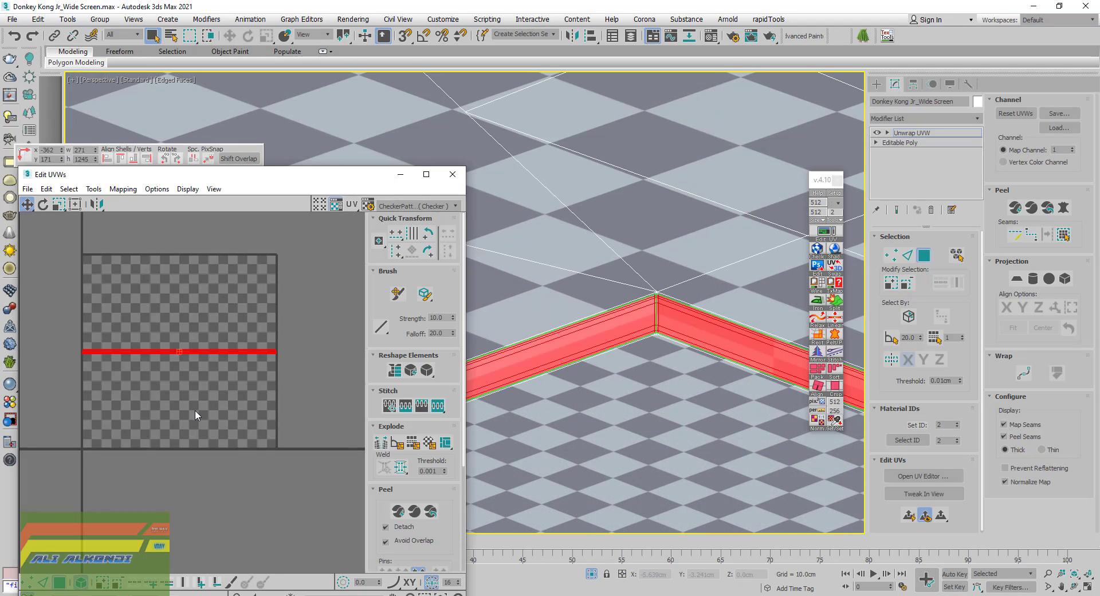
click(93, 188)
Relax the strip's UVs, then straighten the shell horizontally and relax it again
click(125, 383)
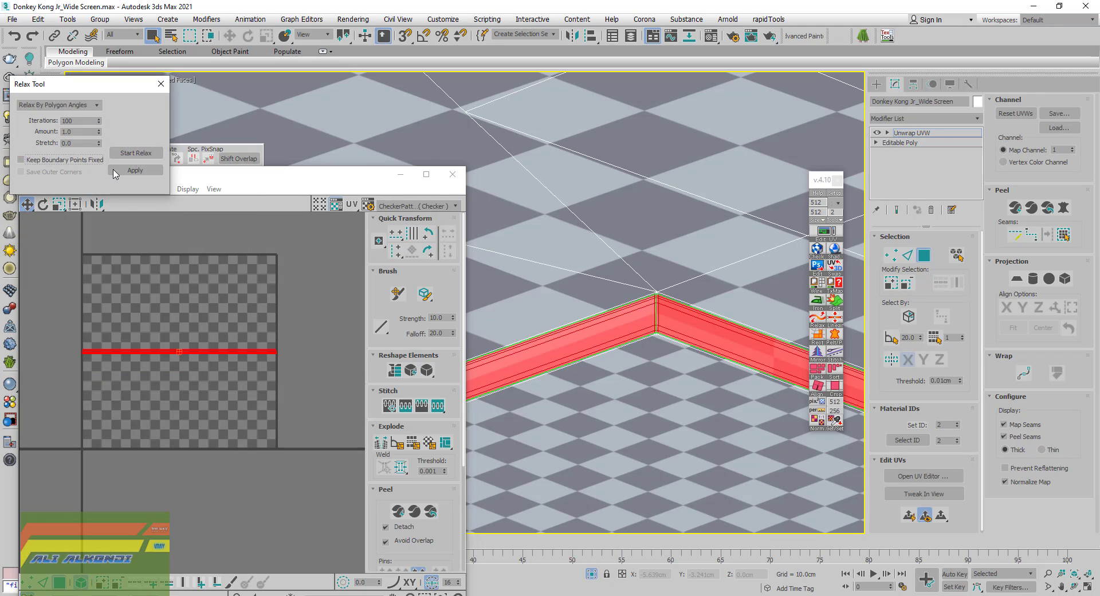
click(137, 153)
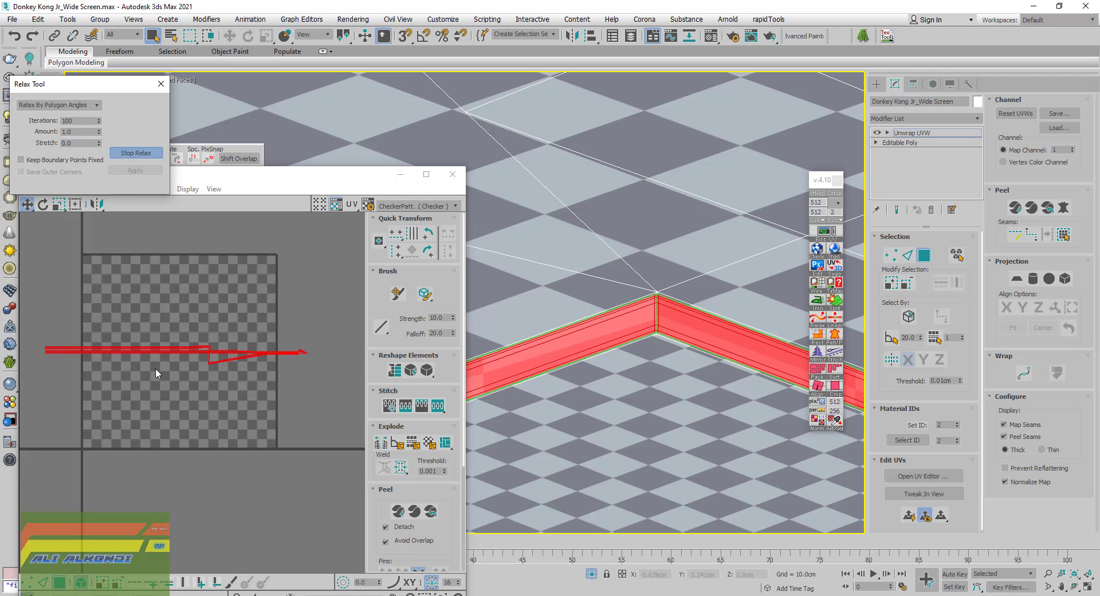
click(130, 154)
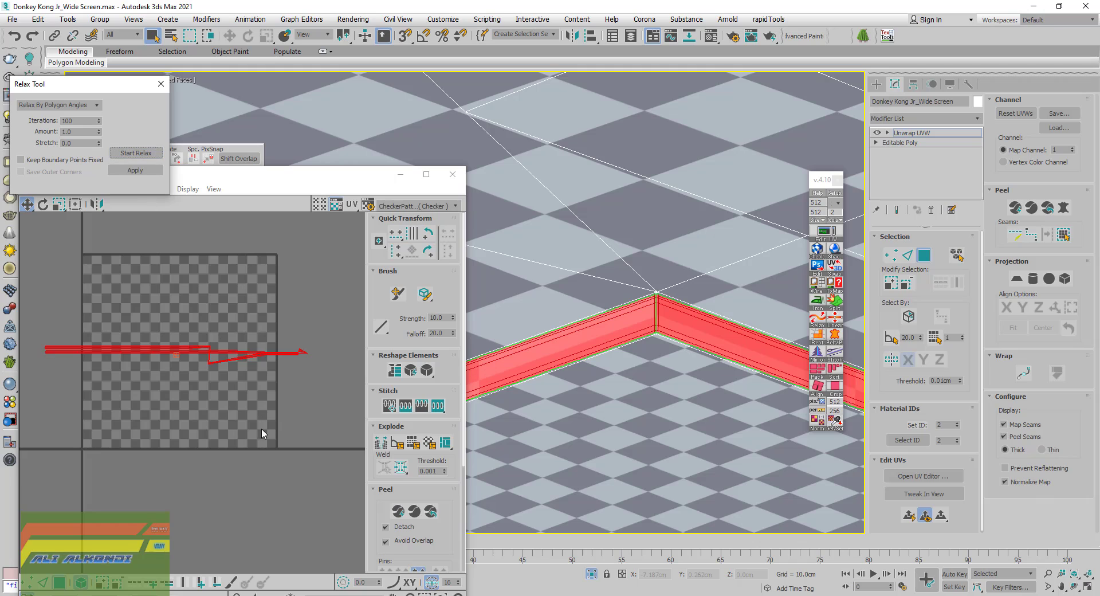
click(231, 401)
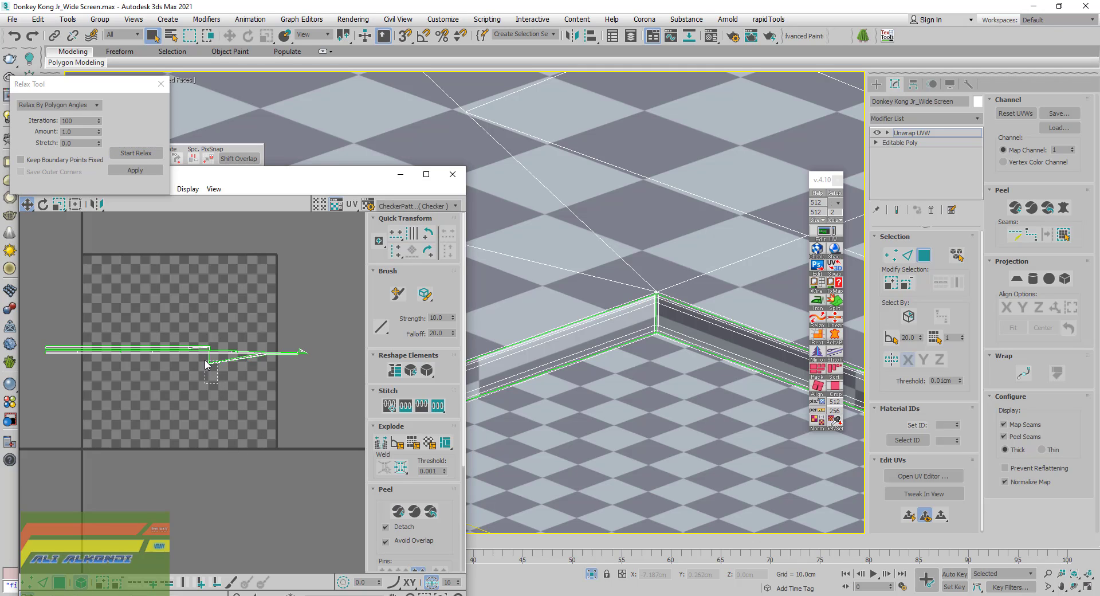
drag(206, 364, 203, 363)
click(393, 371)
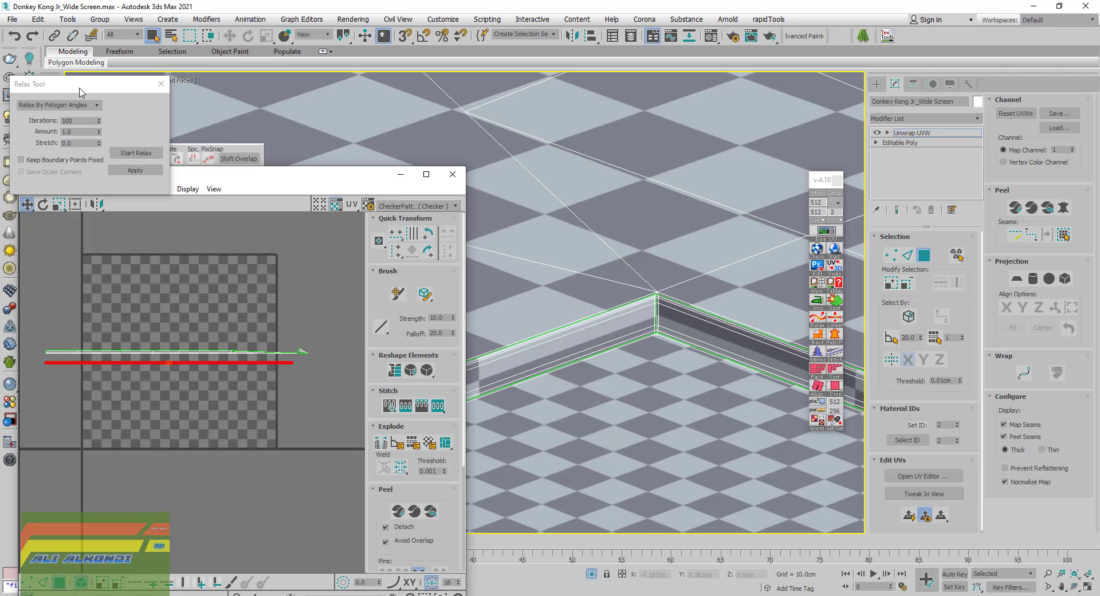
click(133, 153)
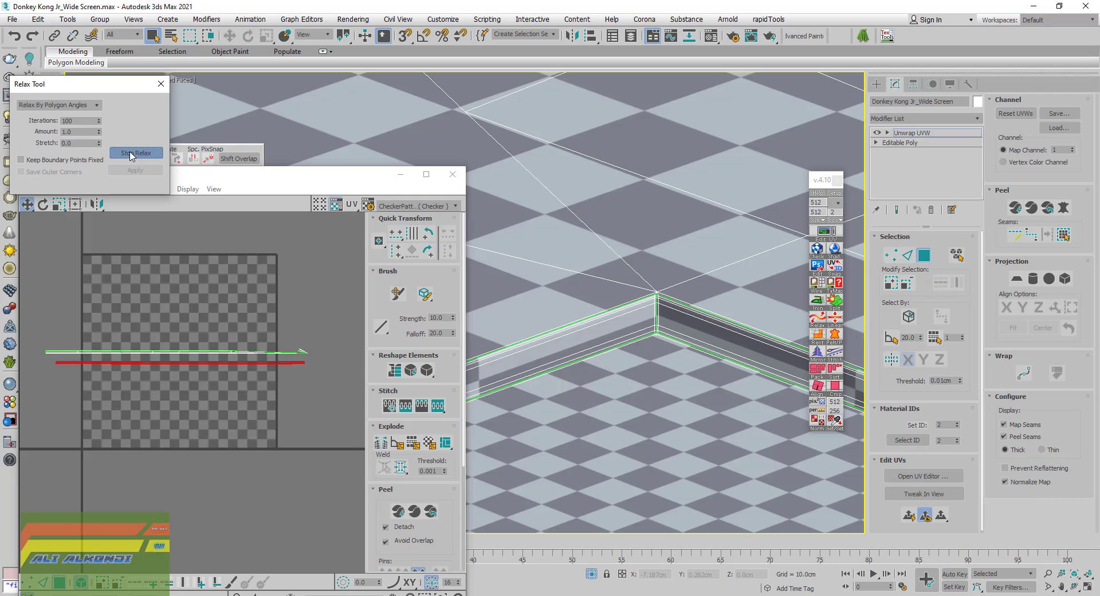
click(131, 155)
Straighten, lengthen and relax the upper UV line
scroll(304, 356, up, 2)
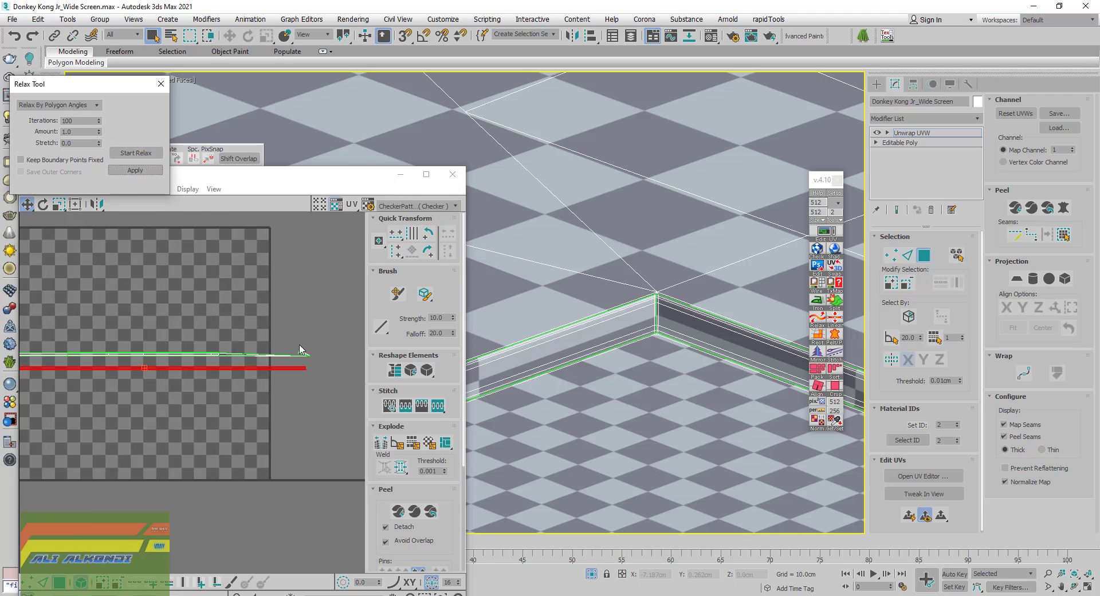
scroll(305, 360, up, 1)
click(304, 360)
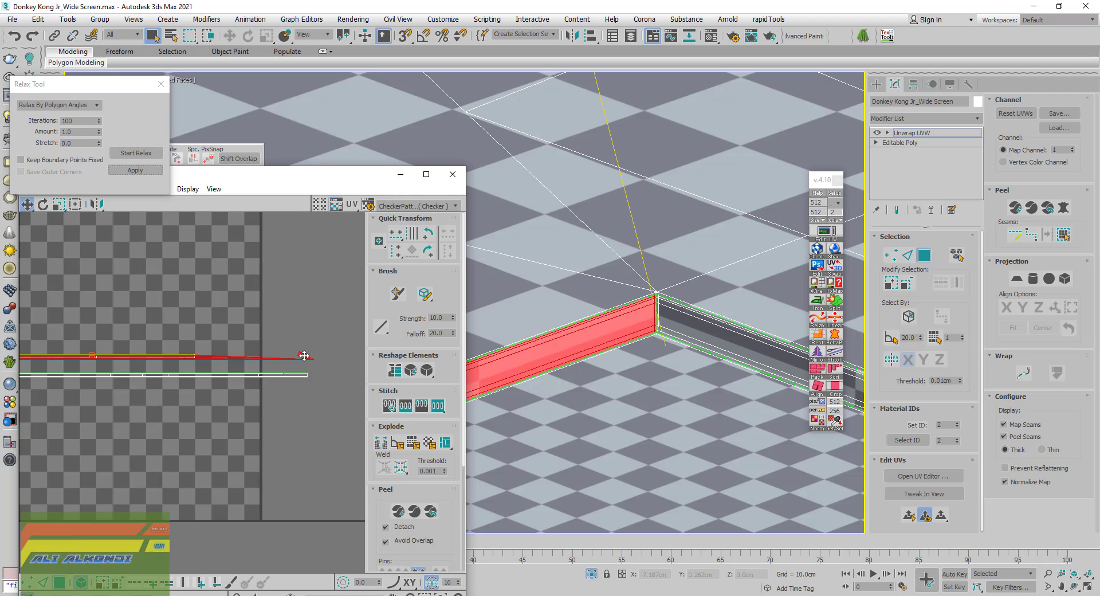
click(400, 372)
click(137, 153)
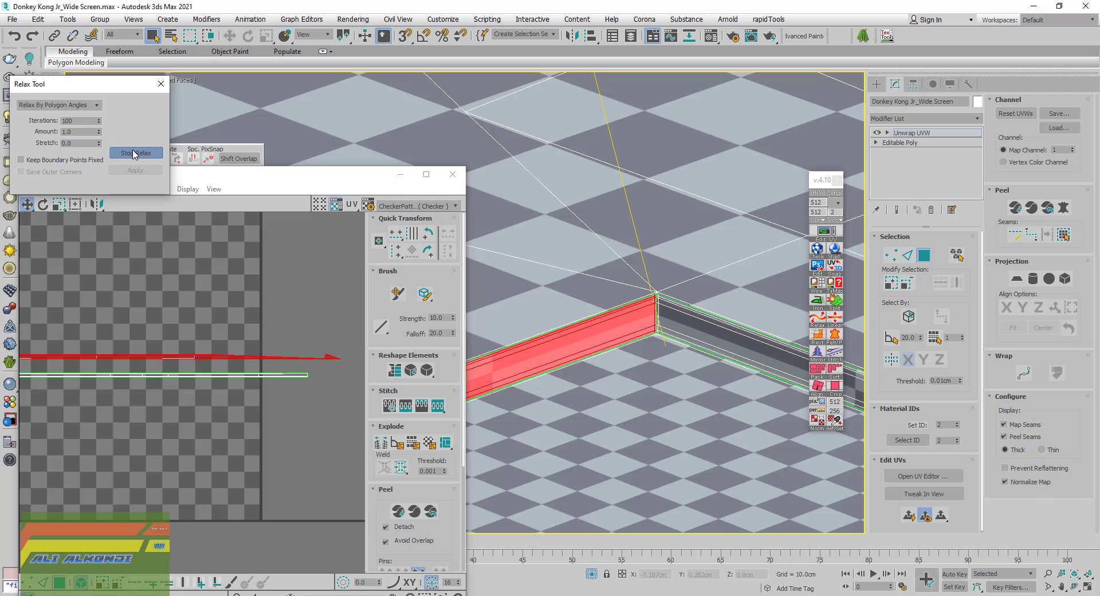
click(134, 153)
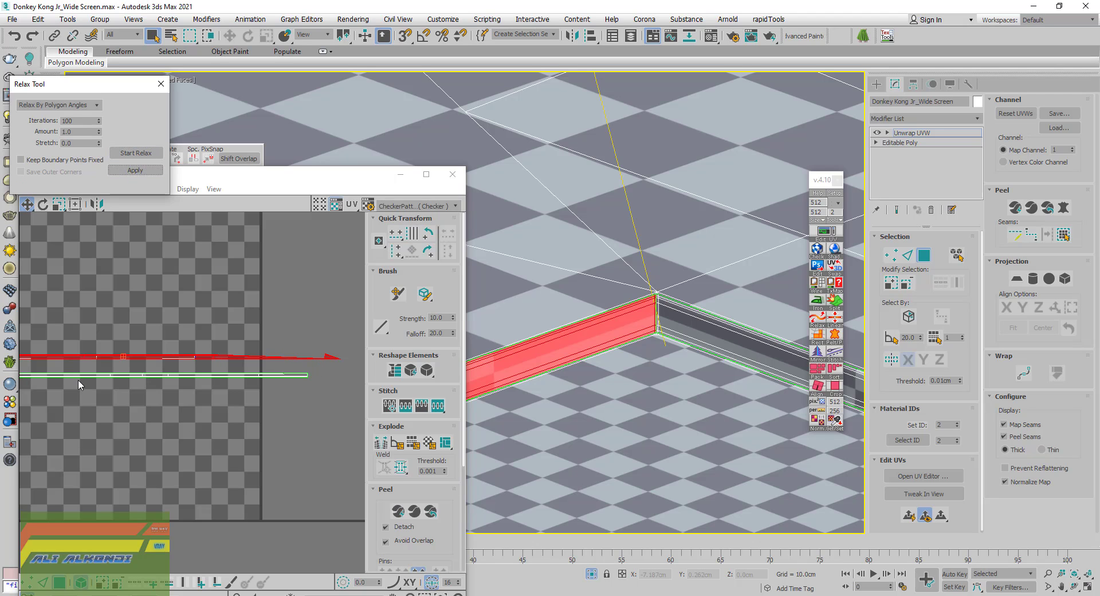
In vertex mode, pull the triangle's left-side vertices outward to stretch the shell flat
scroll(80, 378, down, 3)
middle_drag(189, 378, 132, 386)
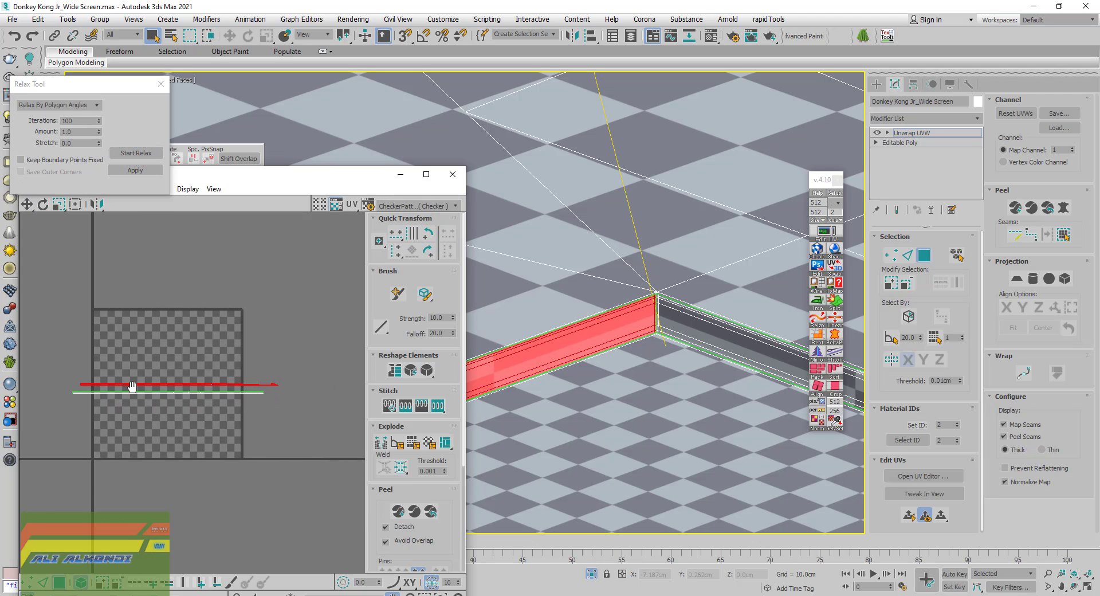
scroll(284, 388, up, 2)
scroll(283, 385, up, 2)
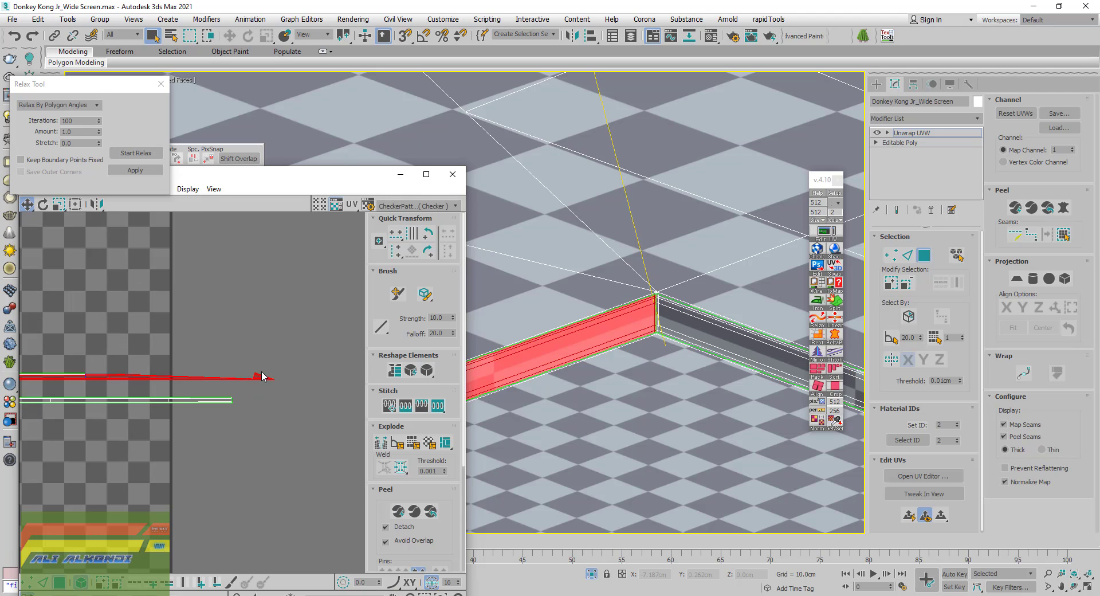
scroll(263, 376, up, 2)
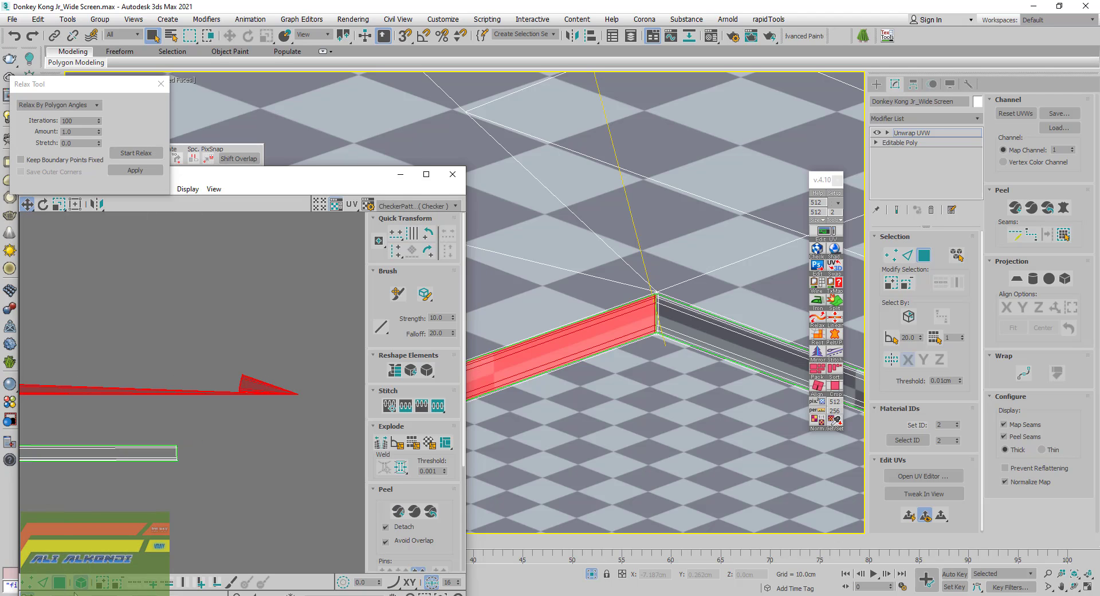
click(31, 582)
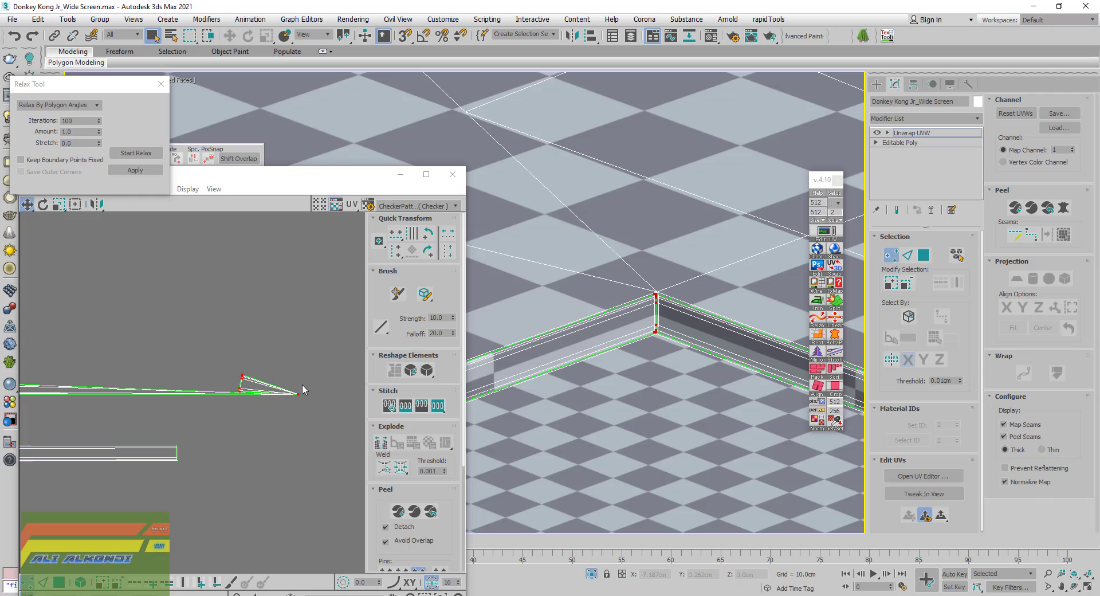
scroll(301, 388, up, 2)
scroll(190, 375, up, 1)
drag(88, 324, 165, 456)
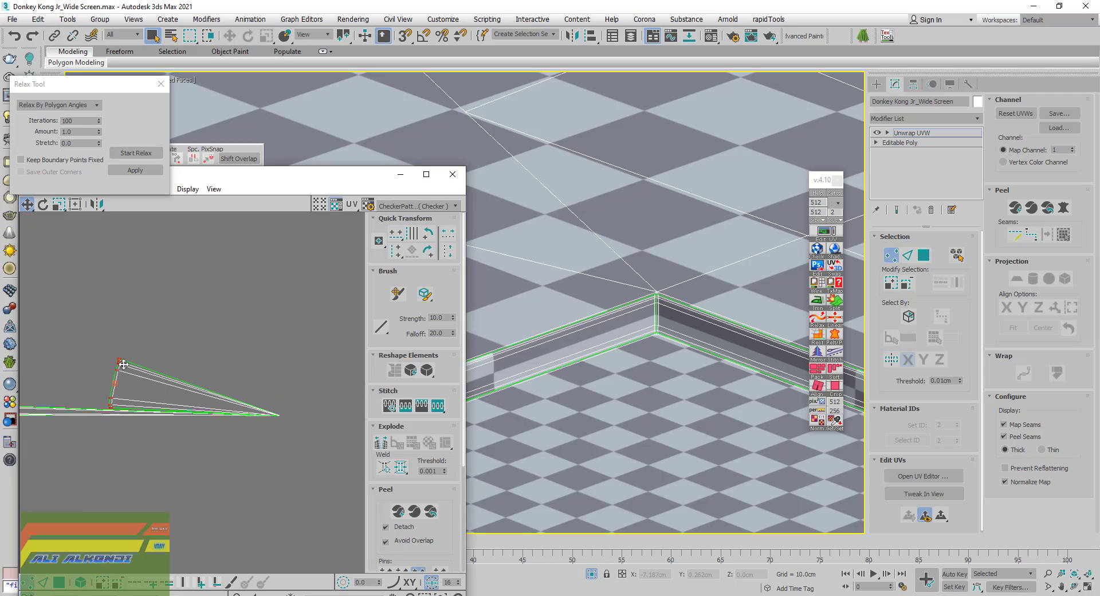
mouse_move(121, 362)
mouse_down()
mouse_move(349, 390)
mouse_move(310, 416)
mouse_up()
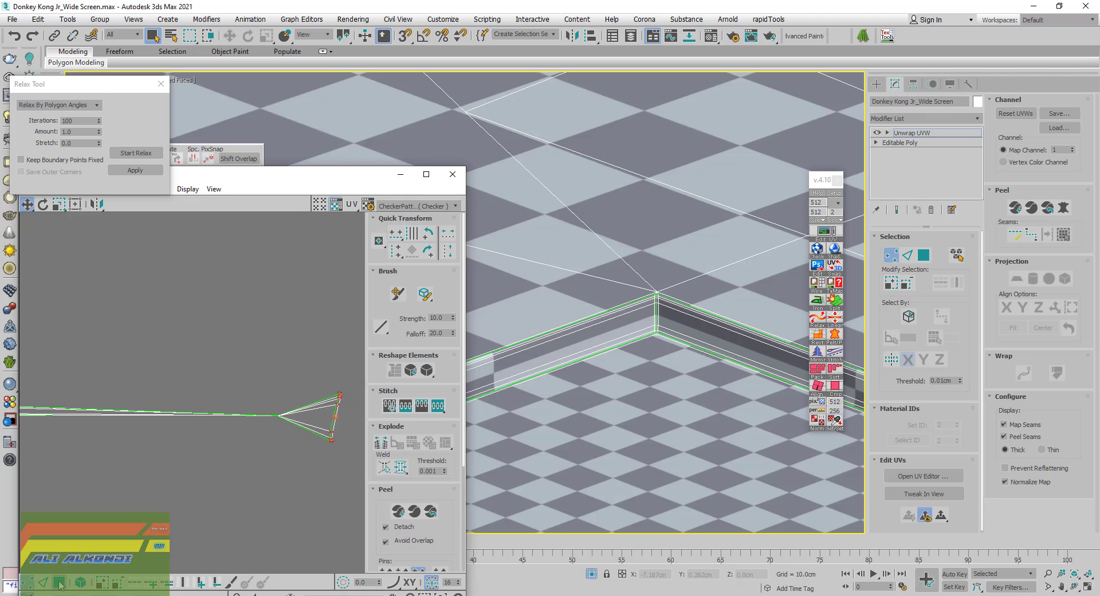
Back in face mode, relax and apply the wall strip, then select the second wall's UV strip
click(63, 582)
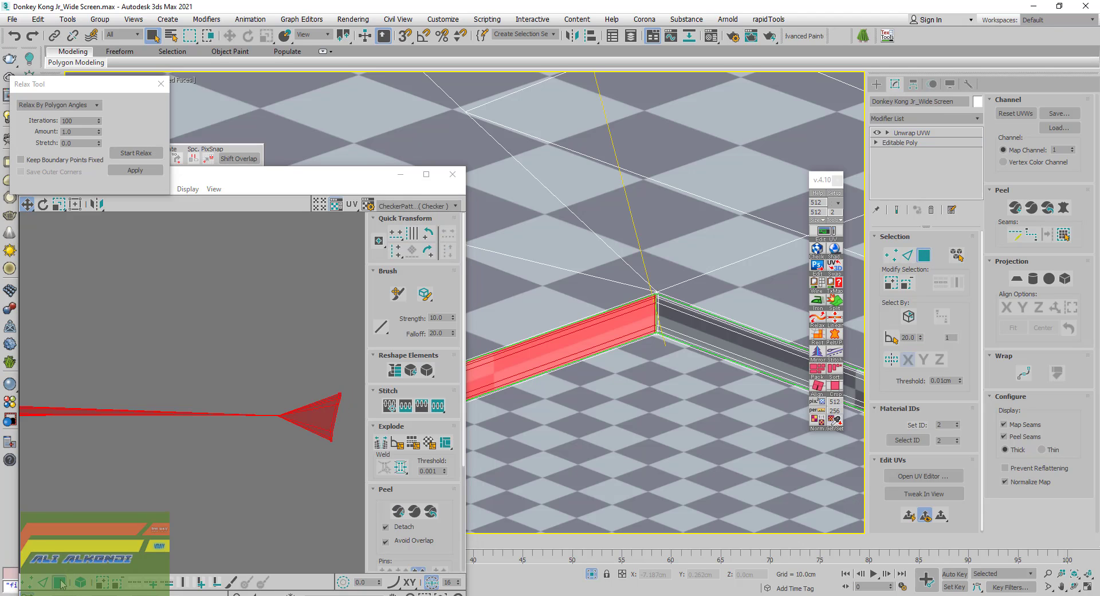
click(141, 154)
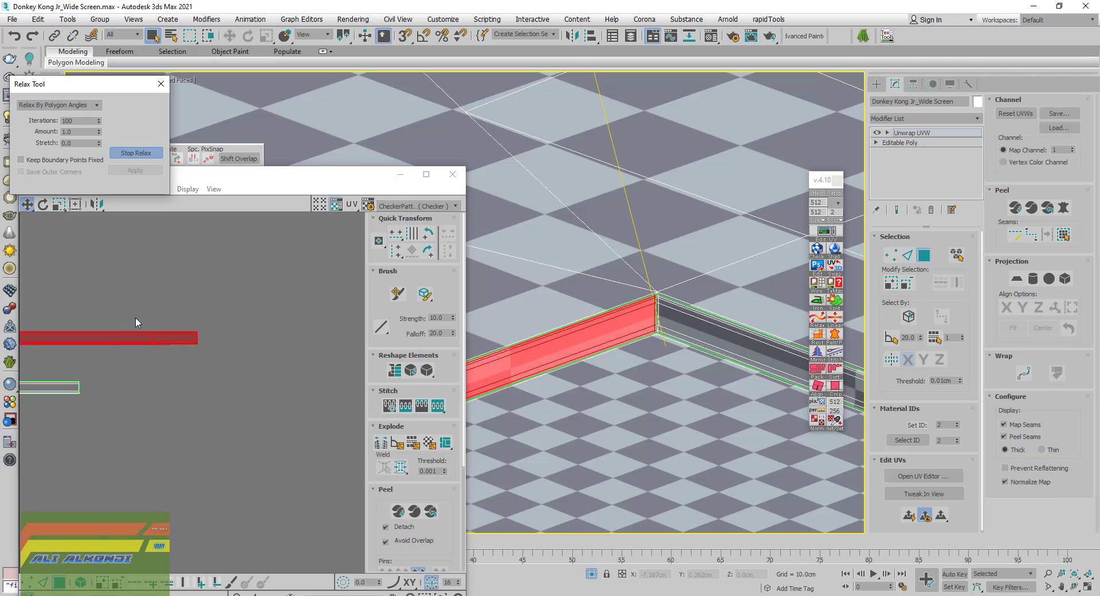
scroll(135, 317, up, 3)
mouse_move(296, 395)
middle_down()
mouse_move(336, 466)
mouse_move(318, 462)
middle_up()
click(135, 170)
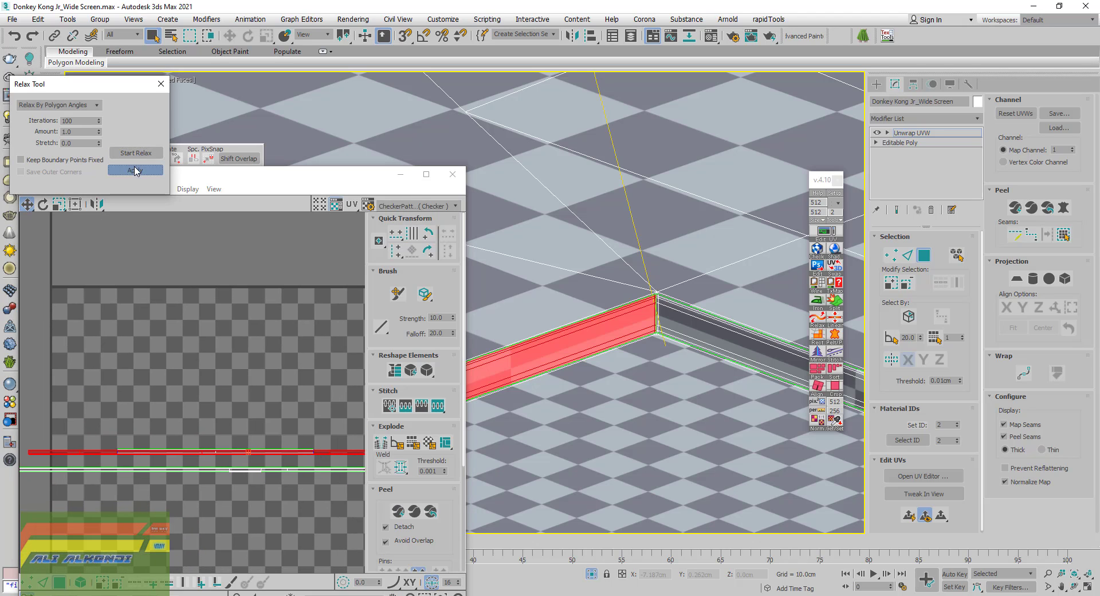
drag(241, 509, 249, 526)
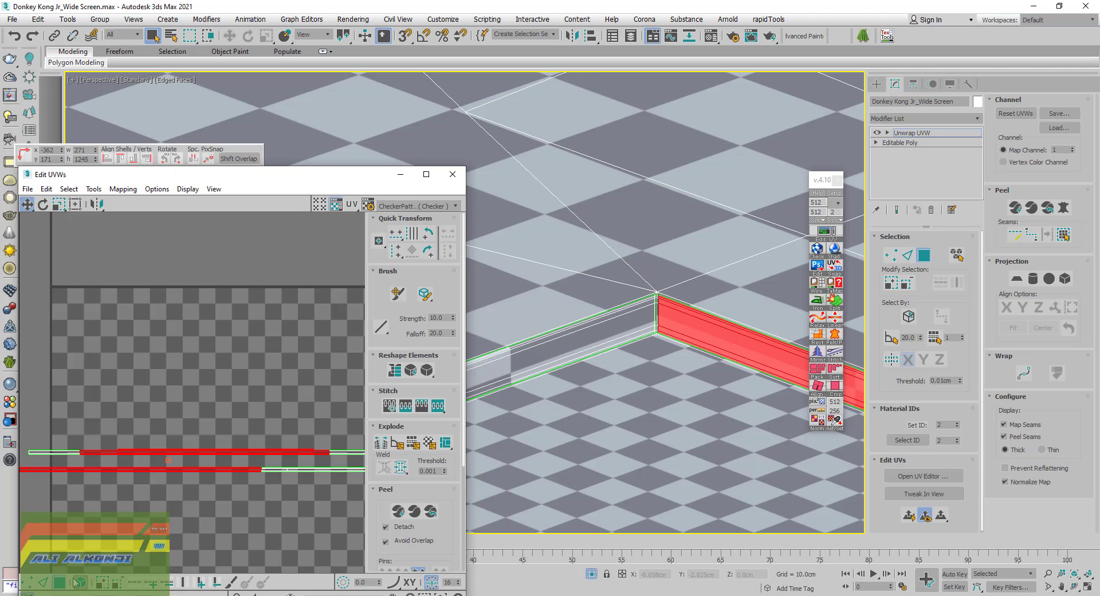
Scale both wall strips taller and move them below the other UV shells
key(ctrl+a)
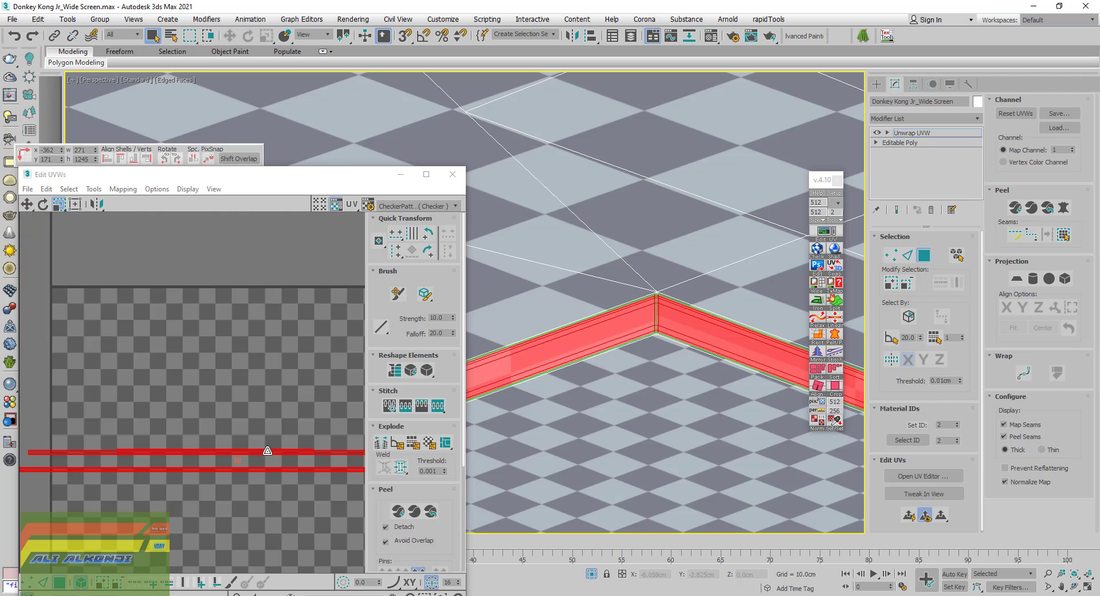
mouse_move(273, 450)
mouse_down()
mouse_move(282, 403)
mouse_move(250, 238)
mouse_up()
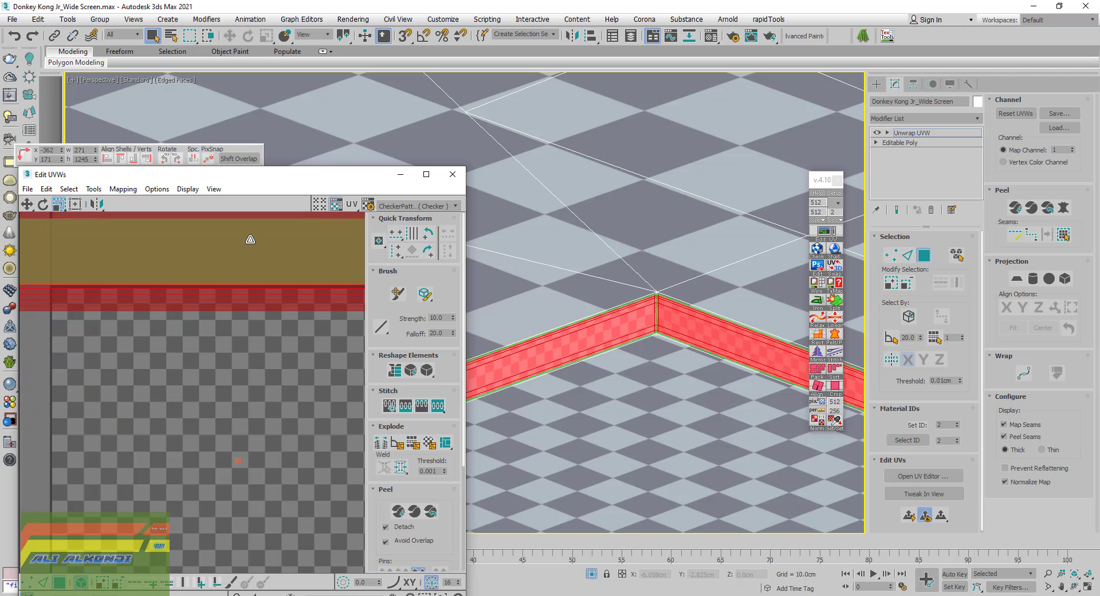
scroll(197, 482, down, 3)
scroll(198, 482, down, 3)
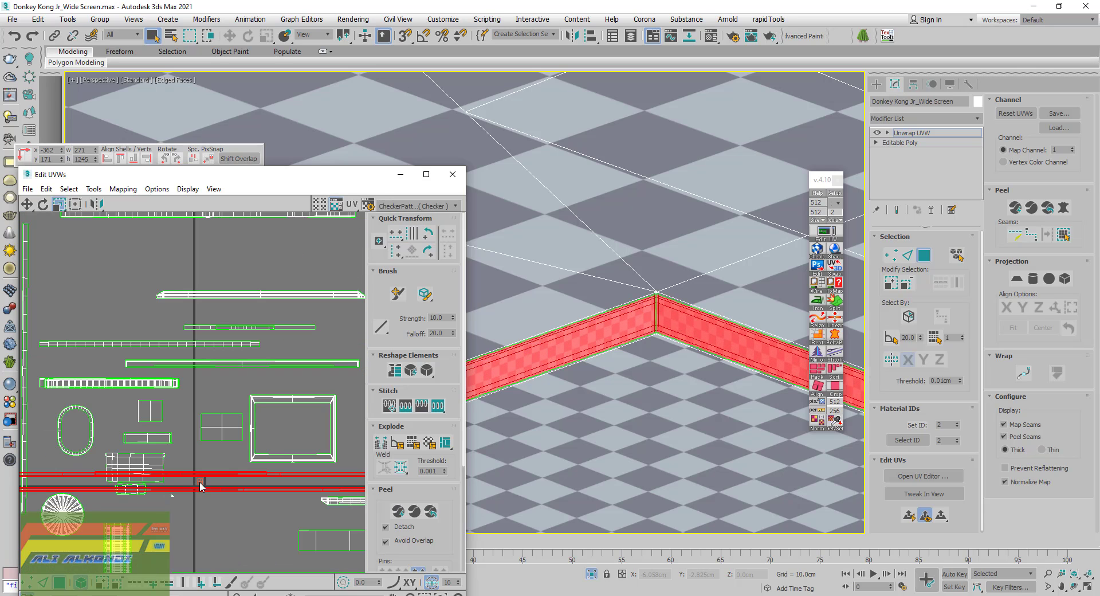
scroll(165, 391, down, 2)
scroll(165, 391, down, 1)
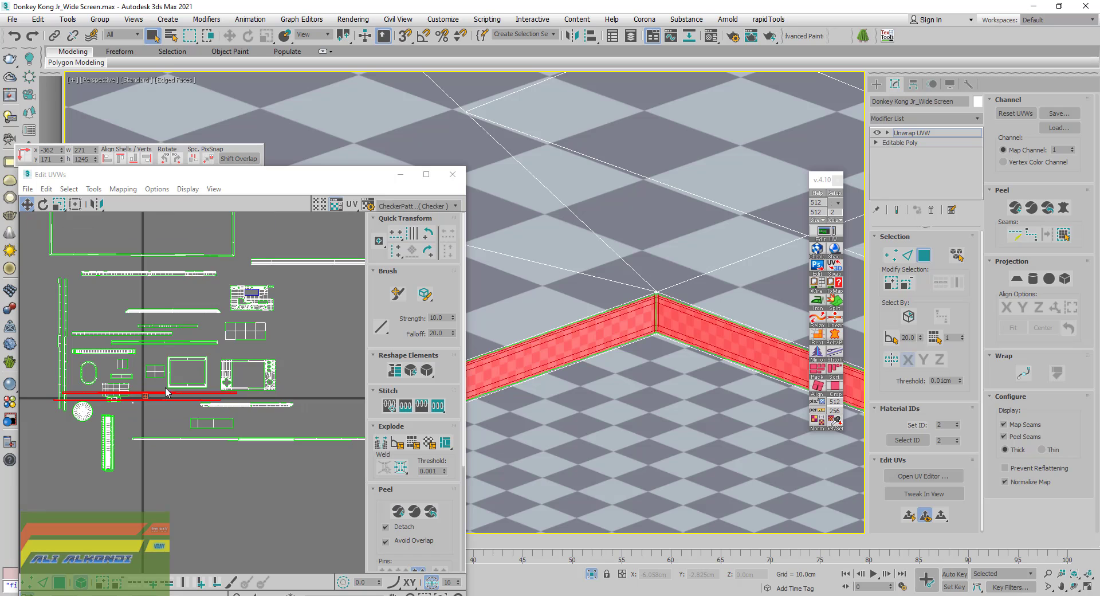
drag(165, 397, 249, 466)
Select the L-shaped recess floor faces and rectify them into a grid-aligned UV shell
scroll(657, 393, down, 4)
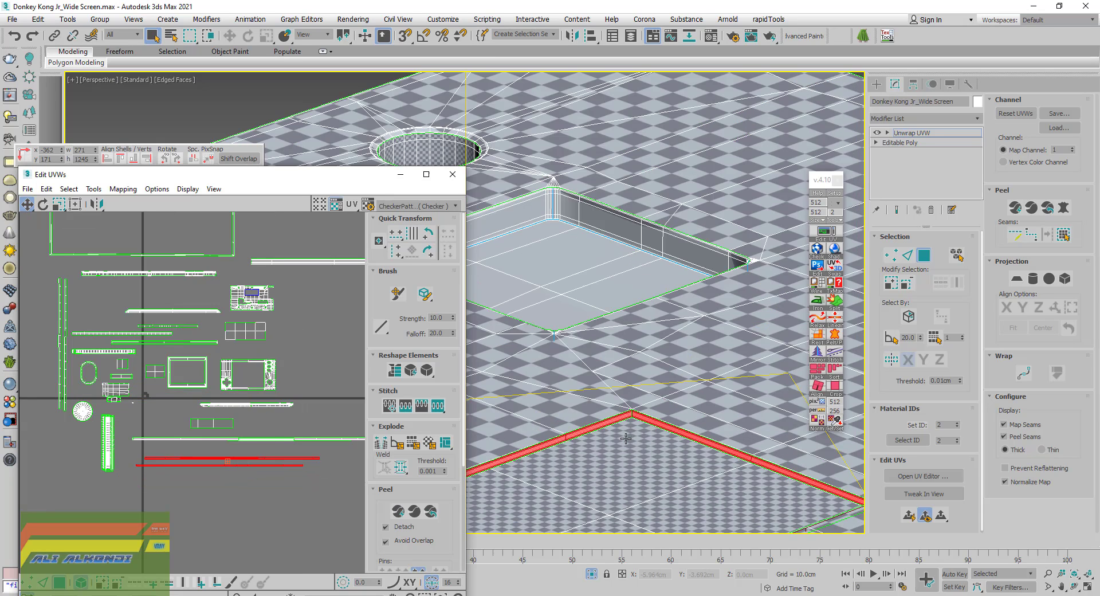
scroll(624, 421, down, 4)
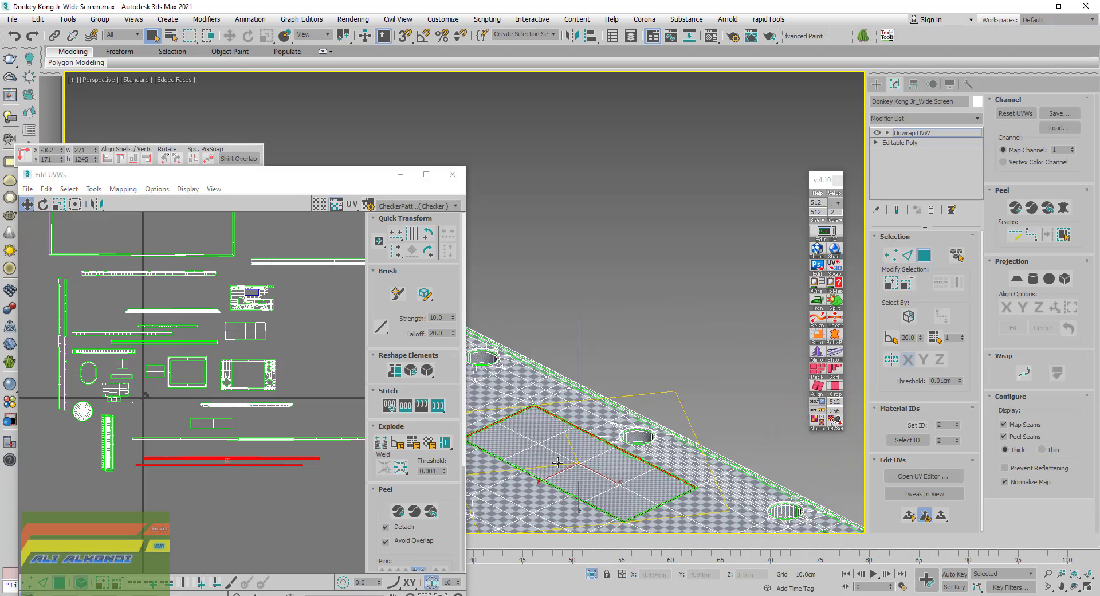
middle_drag(513, 367, 716, 406)
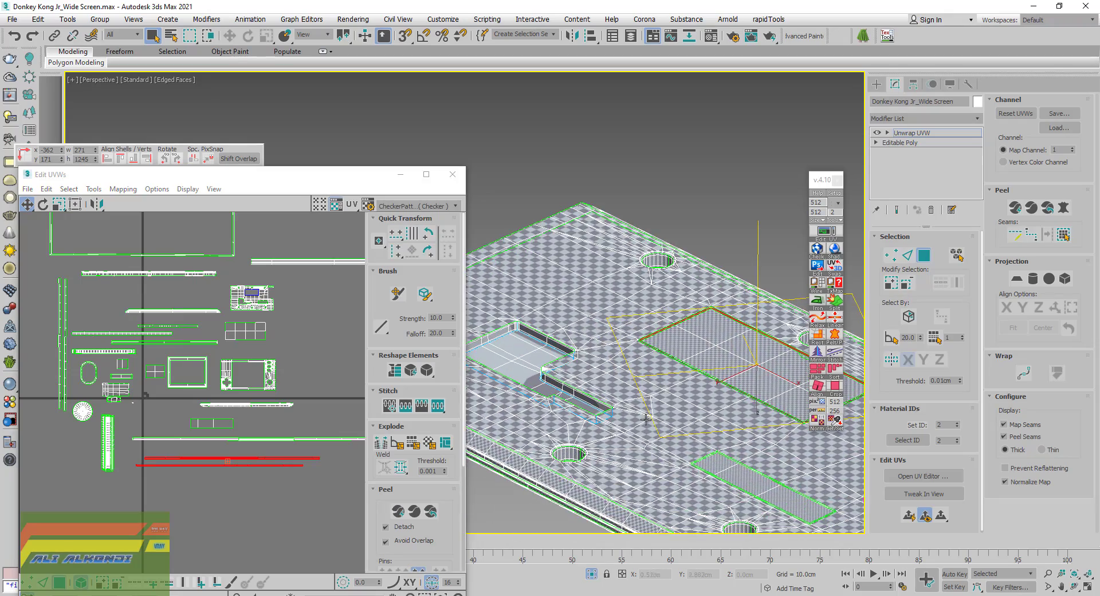
alt+middle_drag(645, 420, 601, 432)
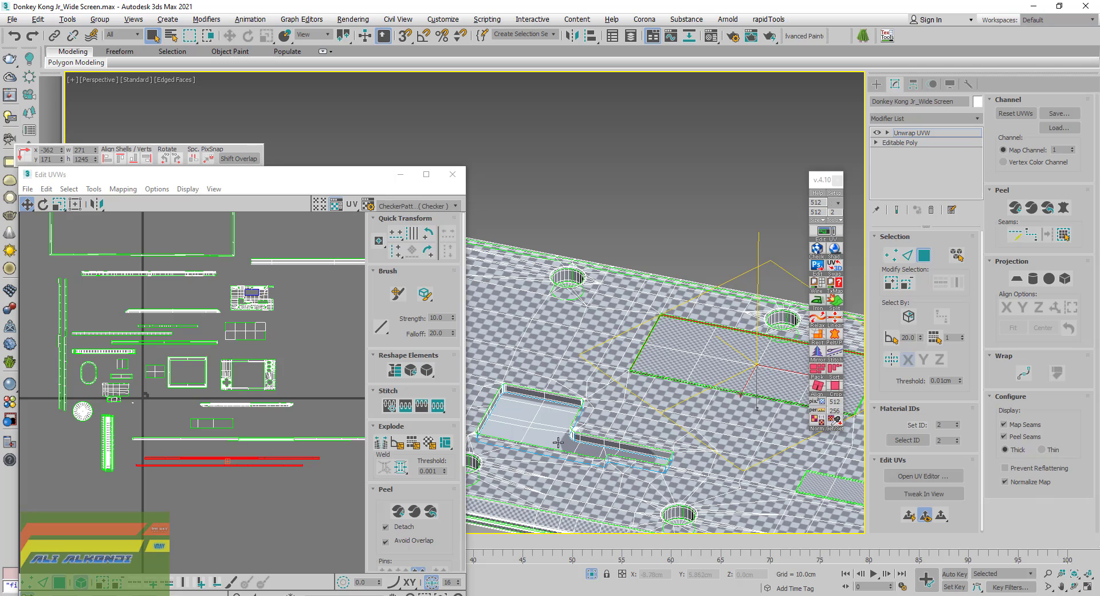
click(558, 443)
click(1061, 239)
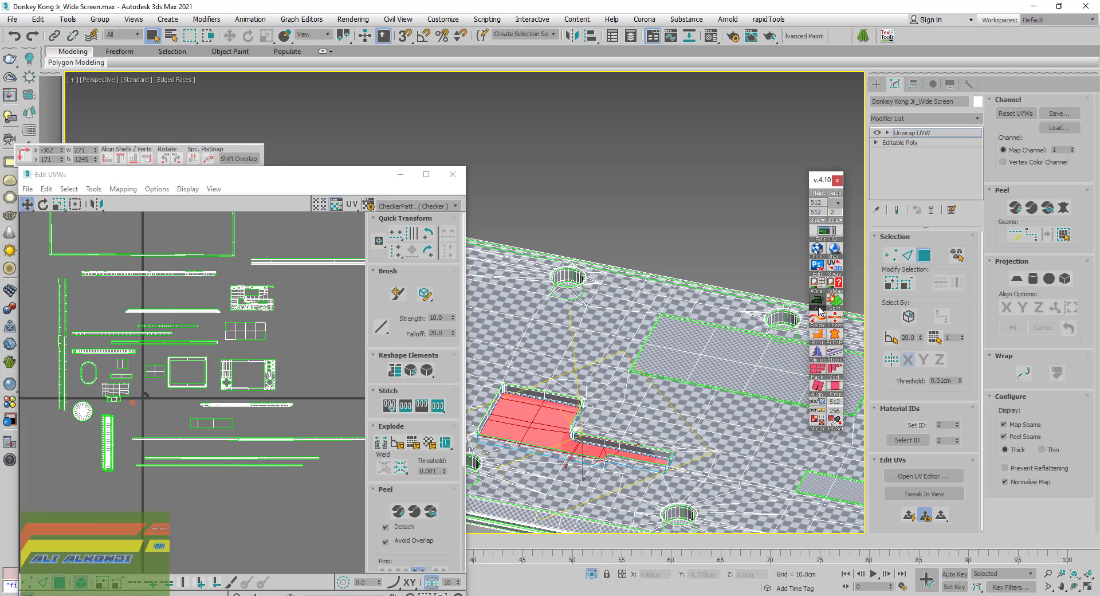
click(817, 335)
Rotate the recess floor's new UV shell about 135° so it sits square to the axes
scroll(146, 397, up, 3)
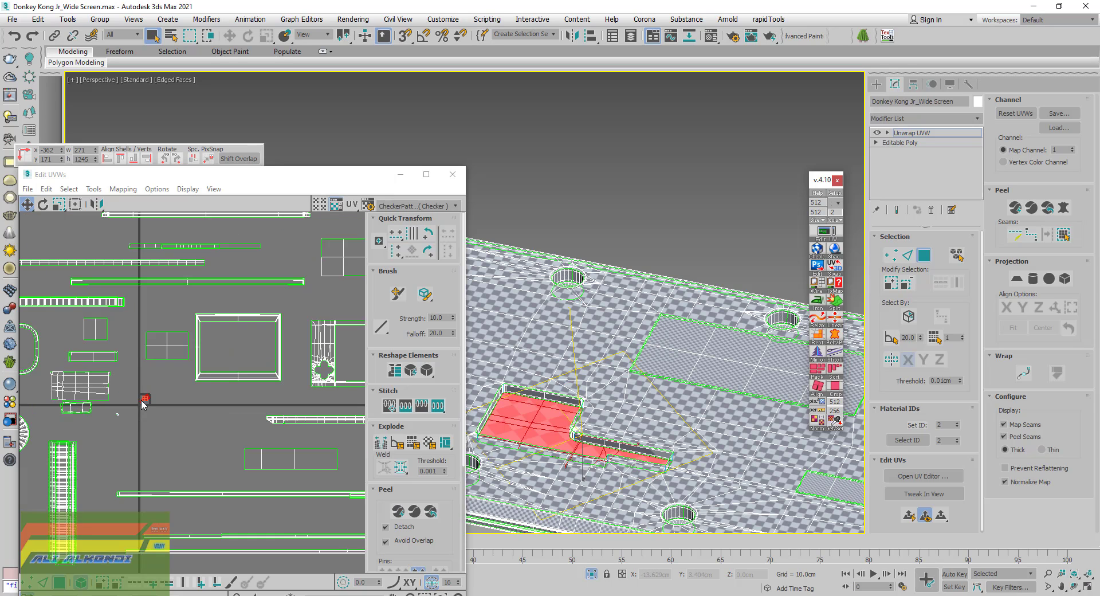
scroll(146, 397, up, 3)
scroll(143, 421, up, 3)
scroll(143, 422, up, 2)
middle_drag(145, 425, 205, 405)
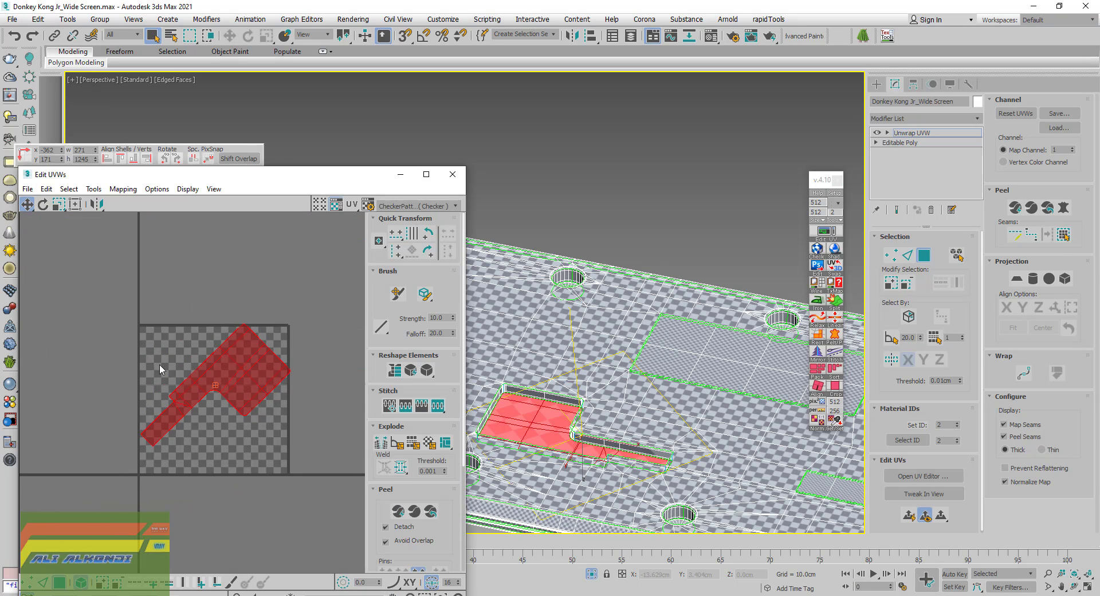
click(43, 204)
drag(159, 461, 287, 386)
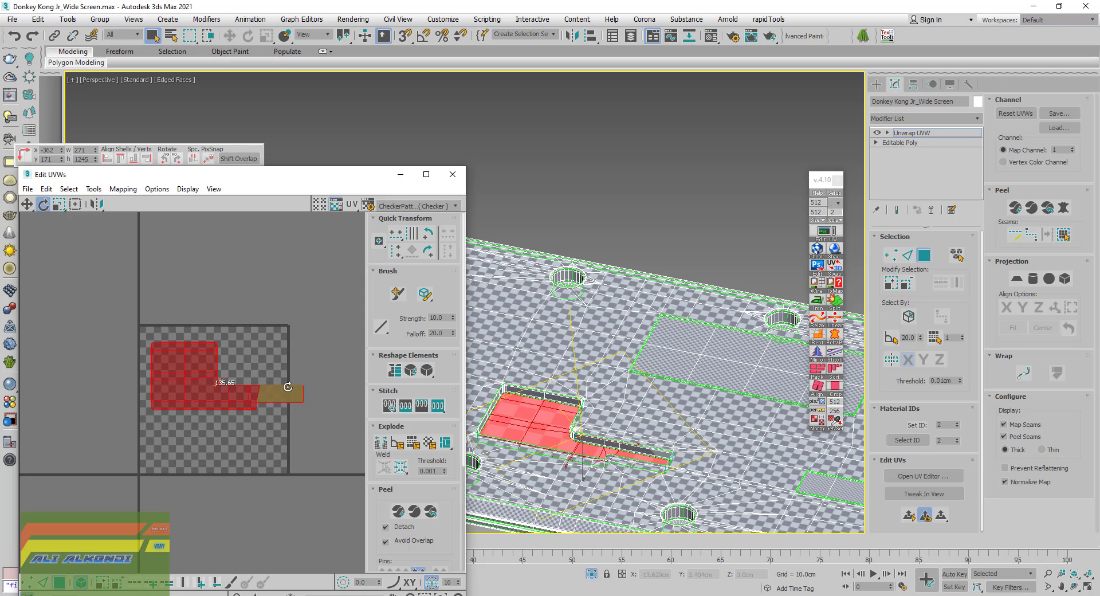
drag(287, 386, 287, 387)
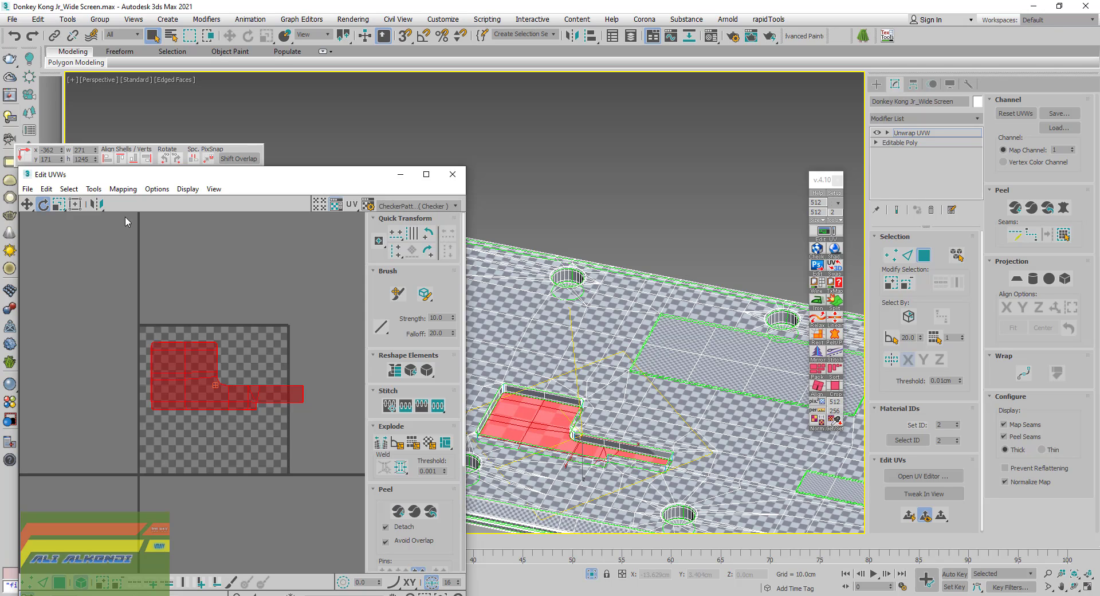
click(94, 189)
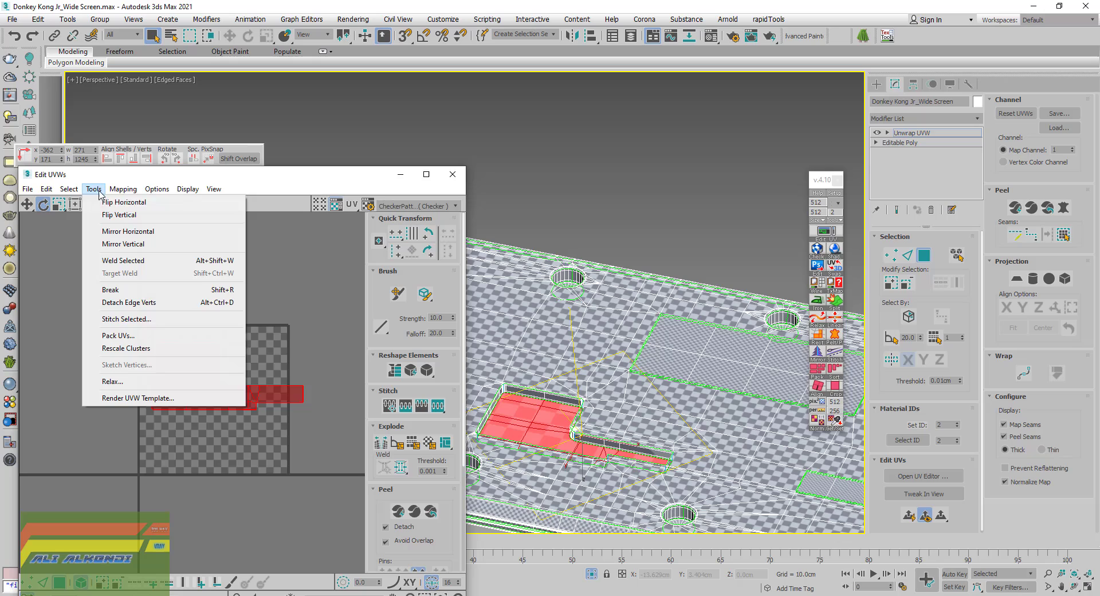
Relax the L-shaped recess shell in two runs, then close the relax settings
click(117, 385)
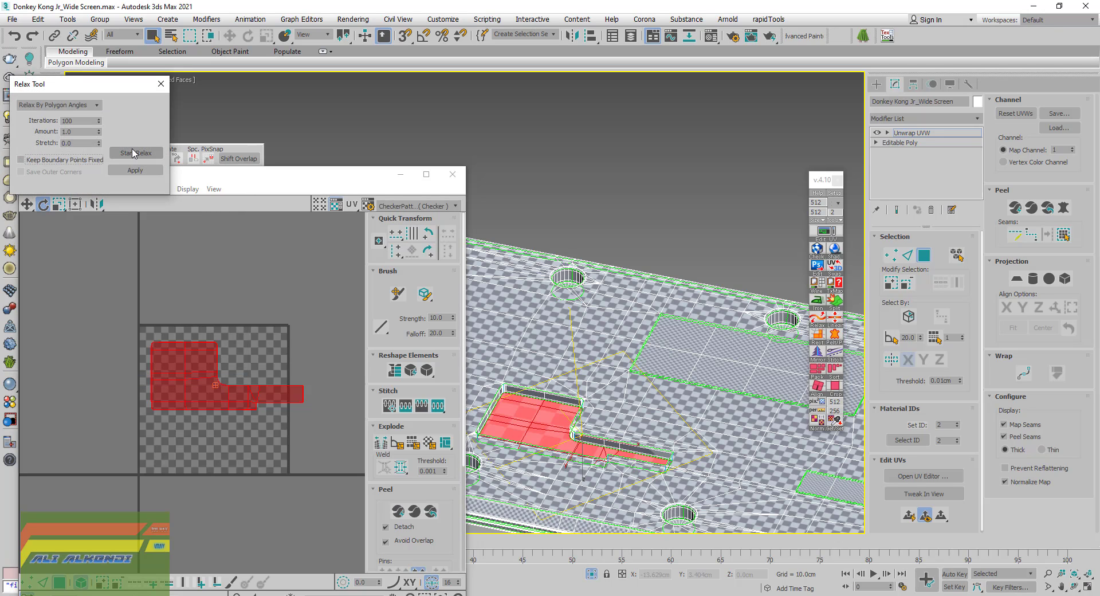
click(134, 153)
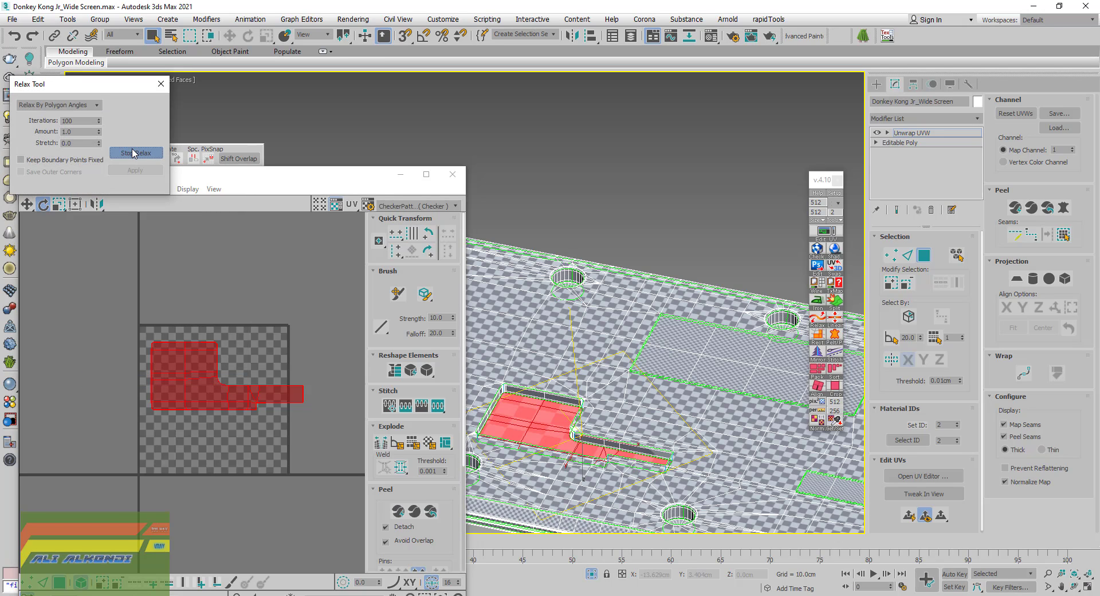
click(134, 153)
scroll(202, 369, up, 2)
scroll(159, 386, up, 1)
scroll(162, 384, down, 1)
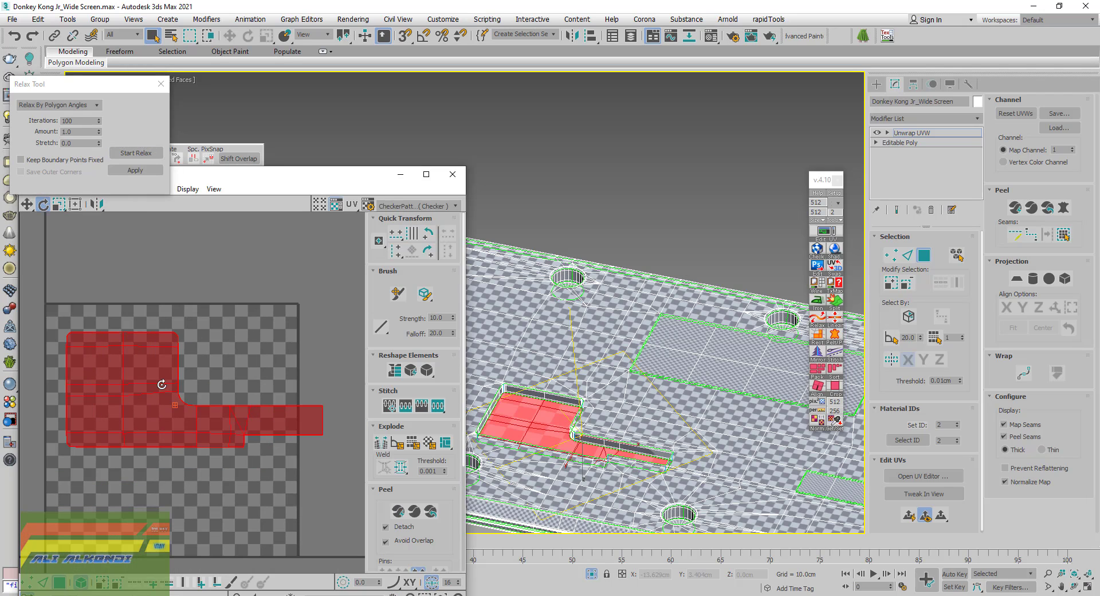
click(138, 154)
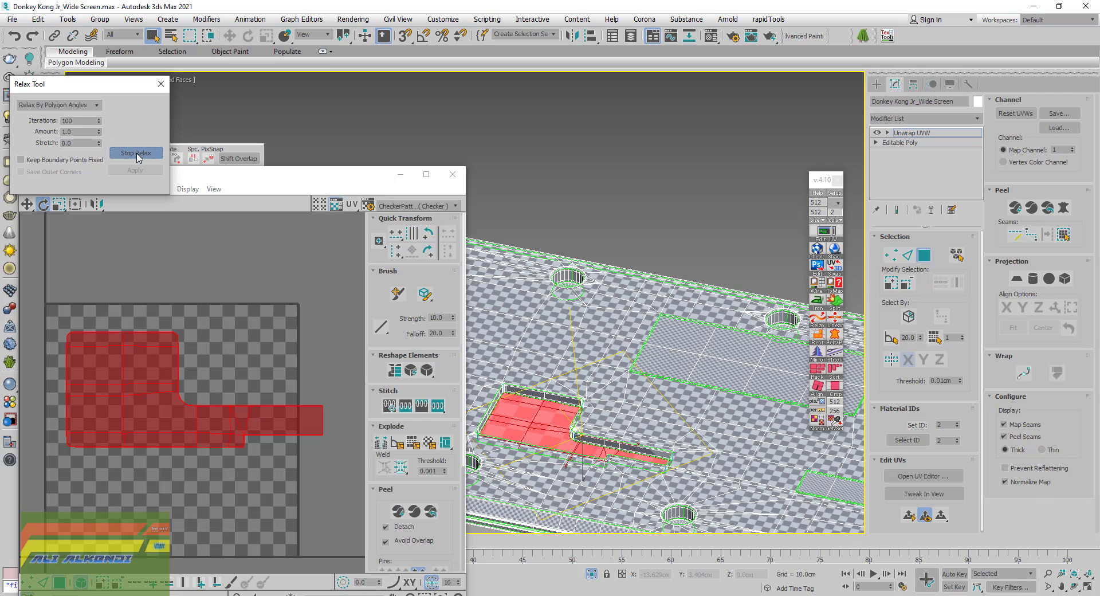
click(137, 153)
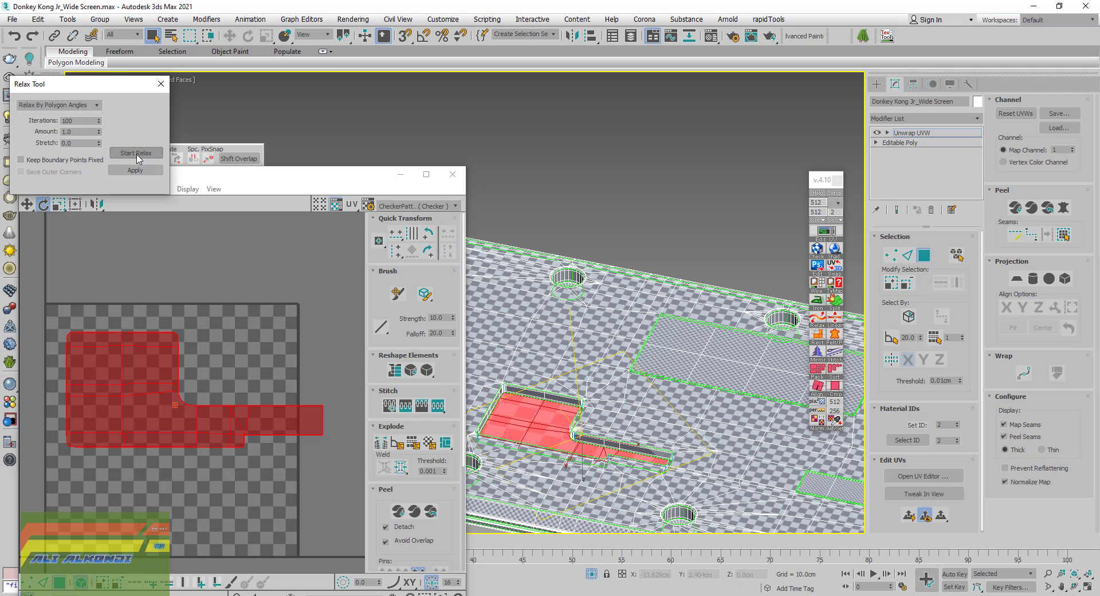
click(161, 83)
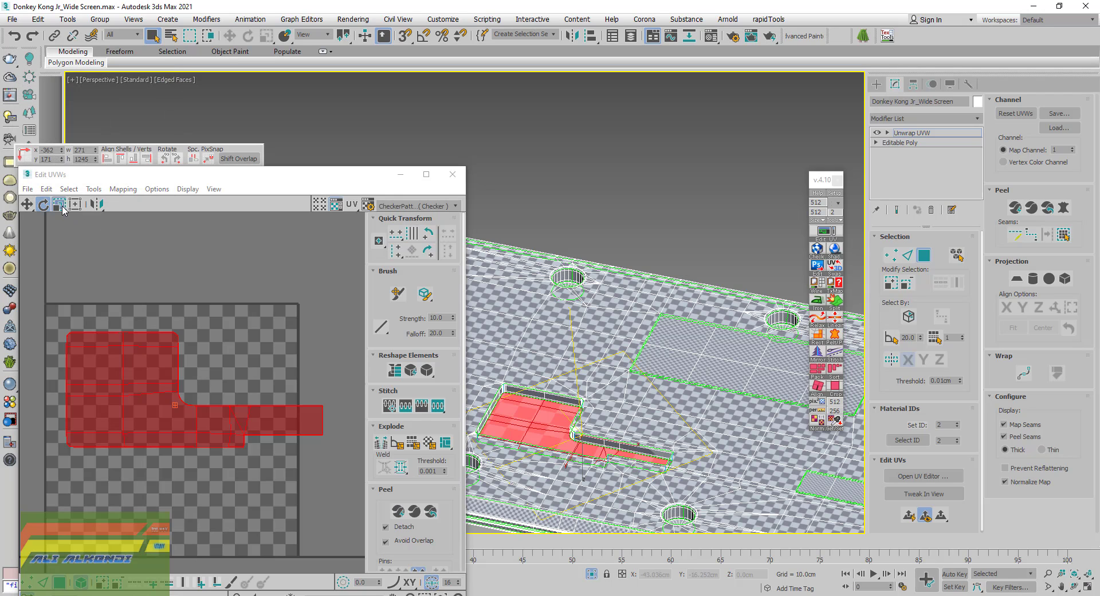
Zoom out and move the selected recess shell to the UV layout's left edge
scroll(544, 394, up, 2)
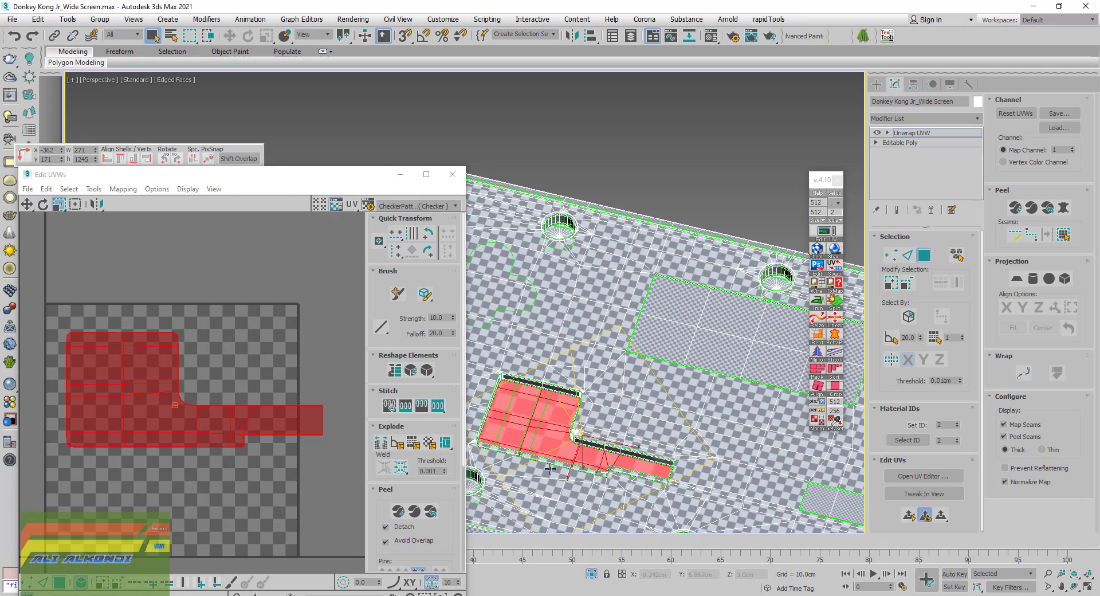
scroll(559, 445, up, 3)
scroll(150, 422, up, 3)
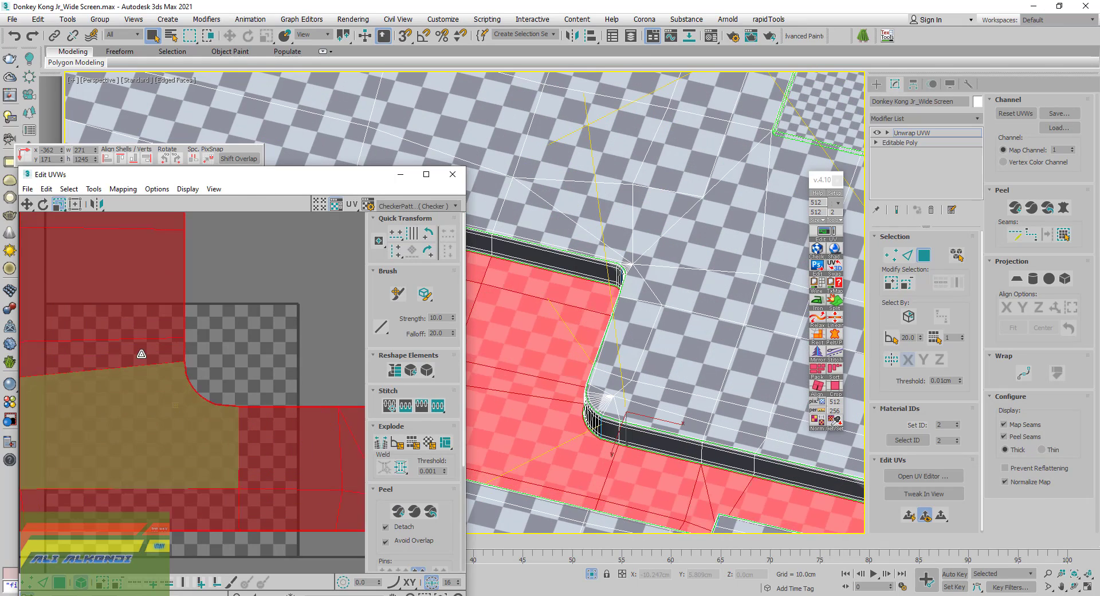
scroll(184, 422, up, 2)
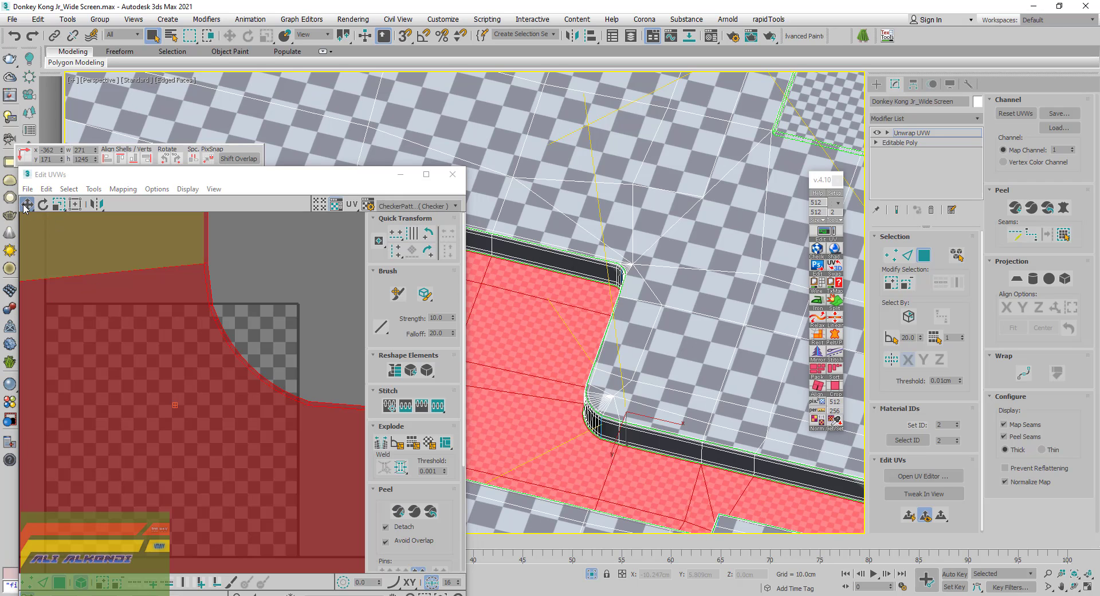
scroll(172, 344, down, 3)
scroll(170, 348, down, 4)
drag(170, 347, 22, 417)
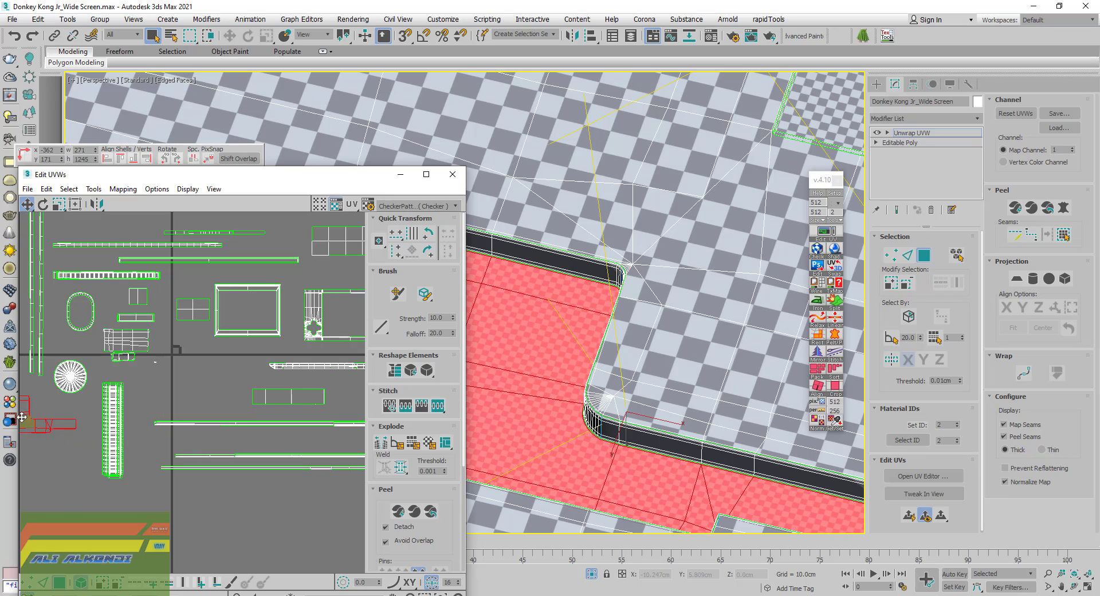
Grow a selection over the thin wall strip and iron it into its own UV shell
alt+middle_drag(579, 308, 564, 310)
click(564, 310)
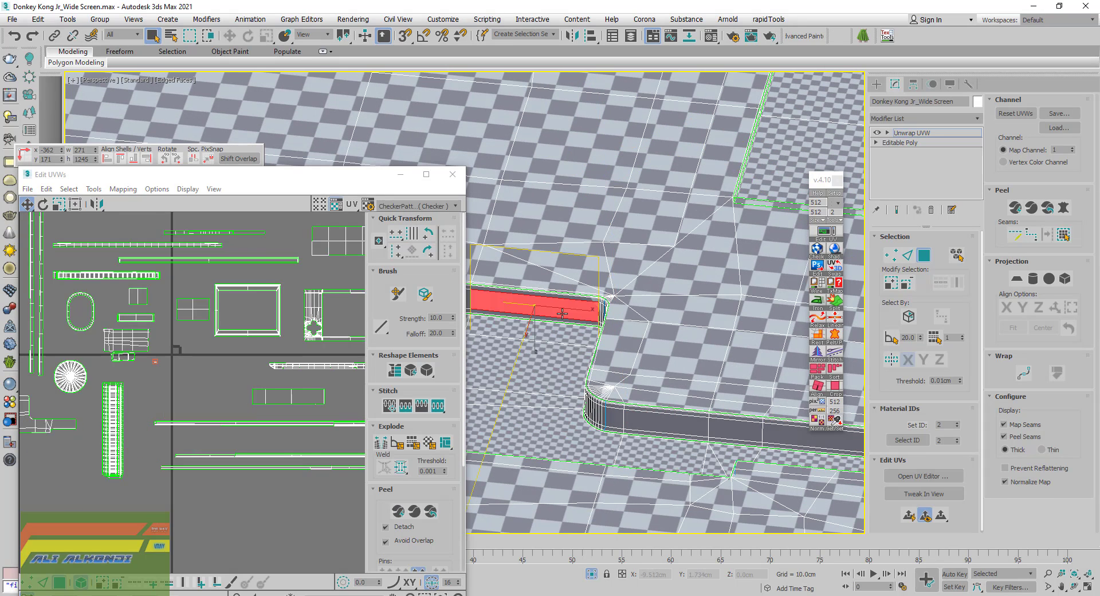
click(1064, 234)
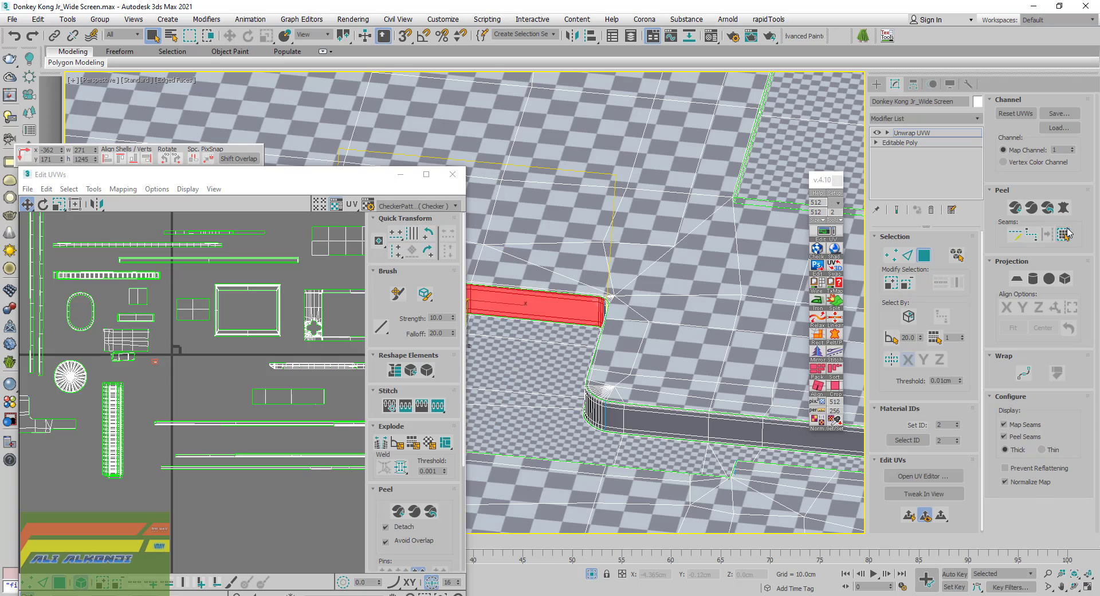
click(817, 302)
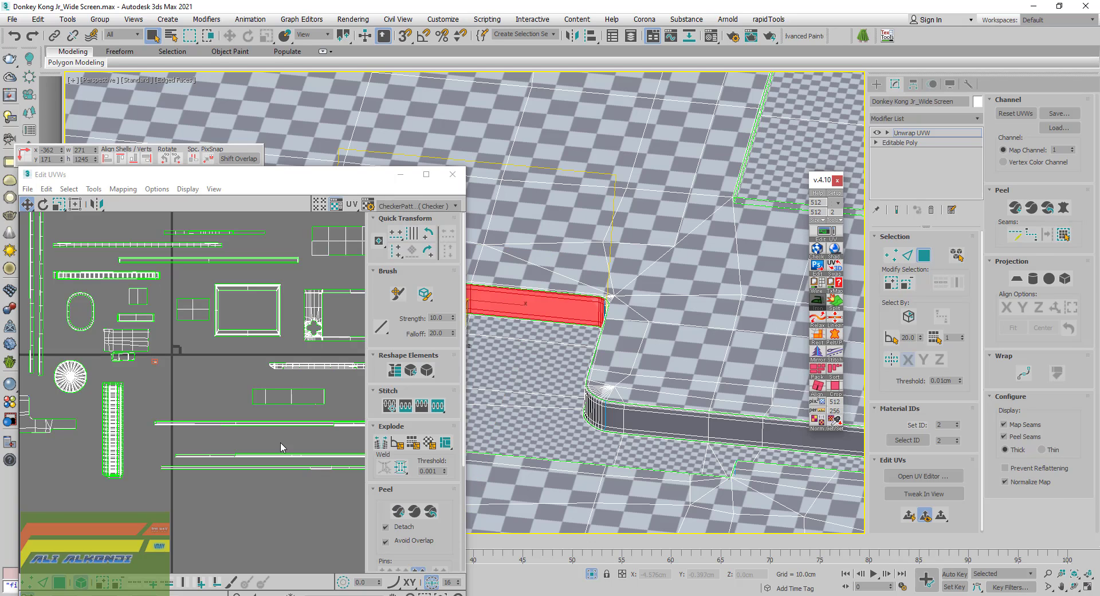
scroll(204, 314, up, 4)
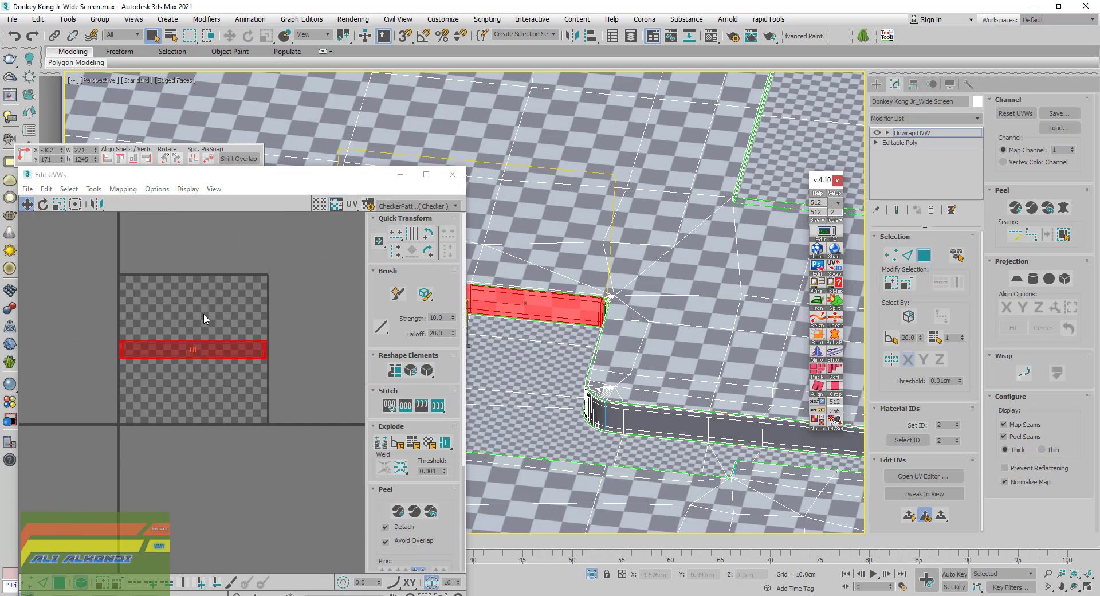
scroll(693, 428, down, 2)
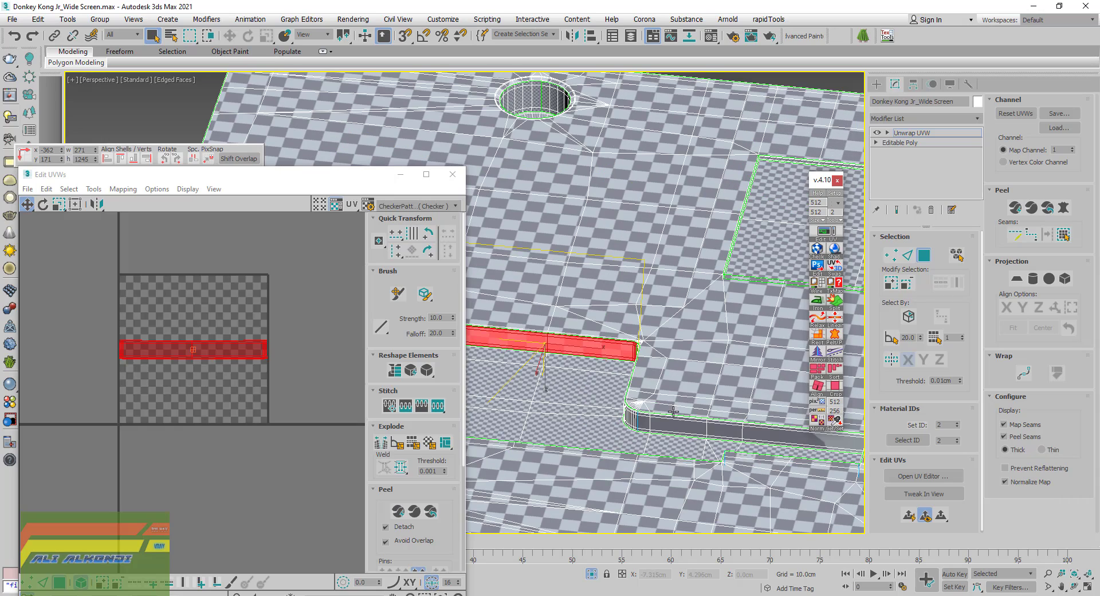
Flatten the curved wall segment into one shell and rotate it about 10° to lie level
alt+middle_drag(673, 411, 651, 351)
click(656, 343)
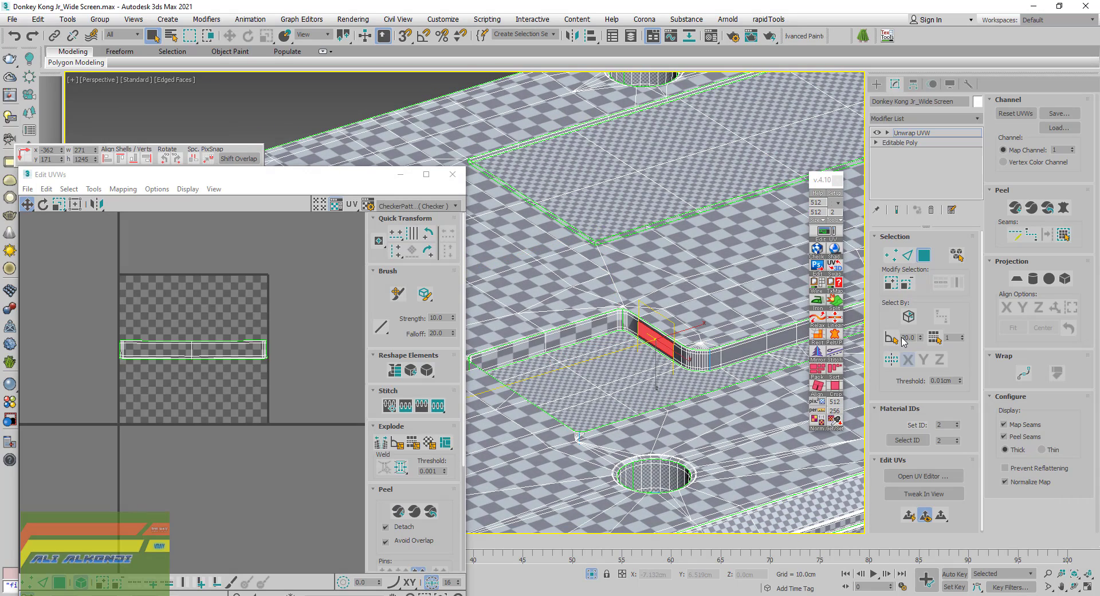
click(1064, 234)
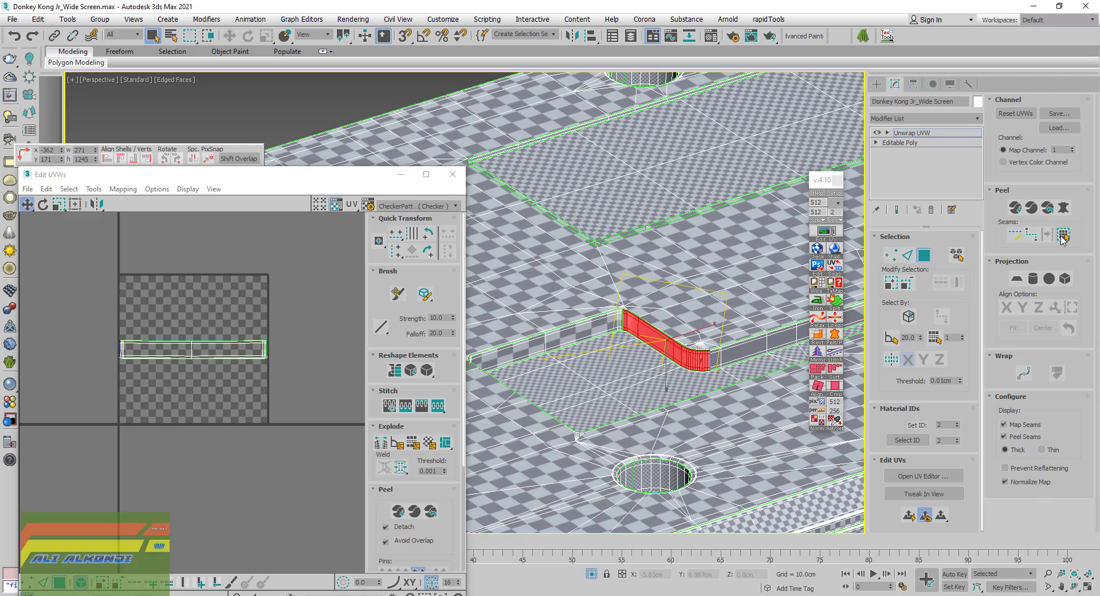
click(818, 310)
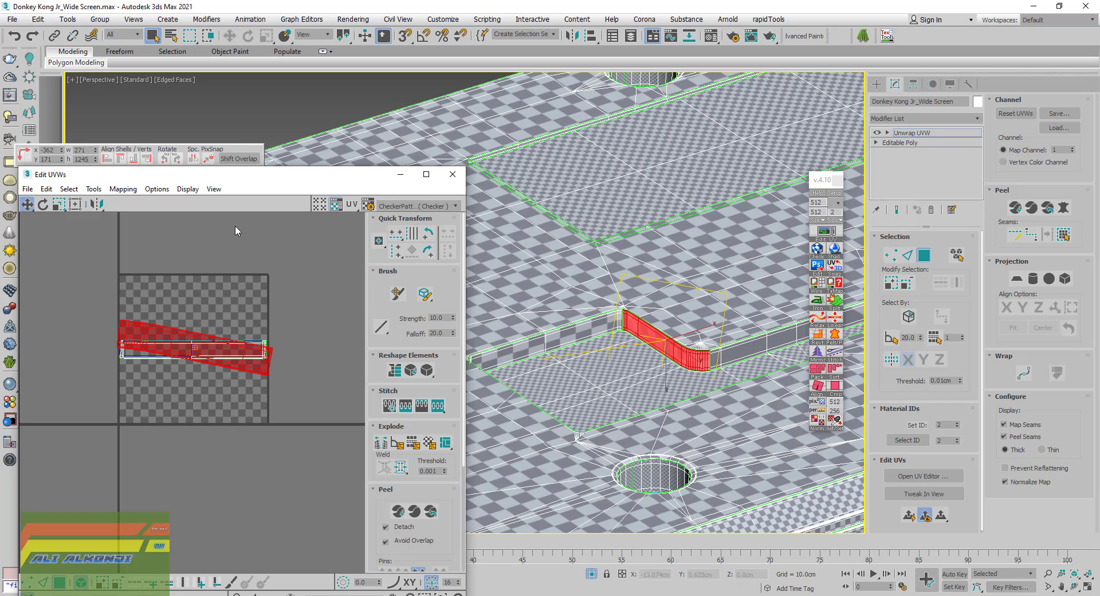
click(43, 204)
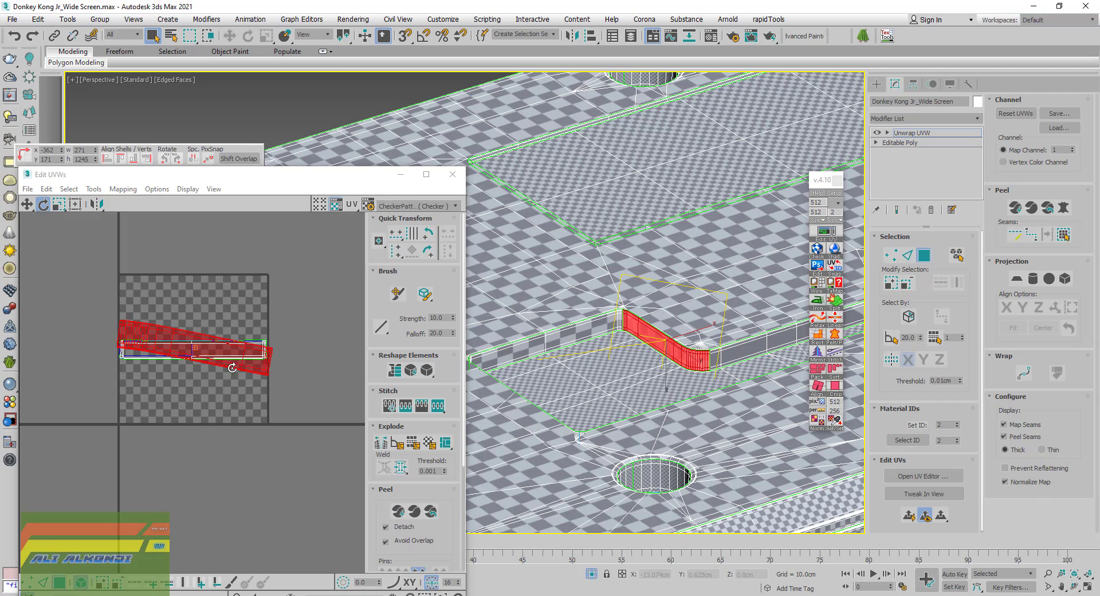
drag(260, 370, 276, 359)
Flatten the flat wall strip on the right into its own UV shell
click(760, 353)
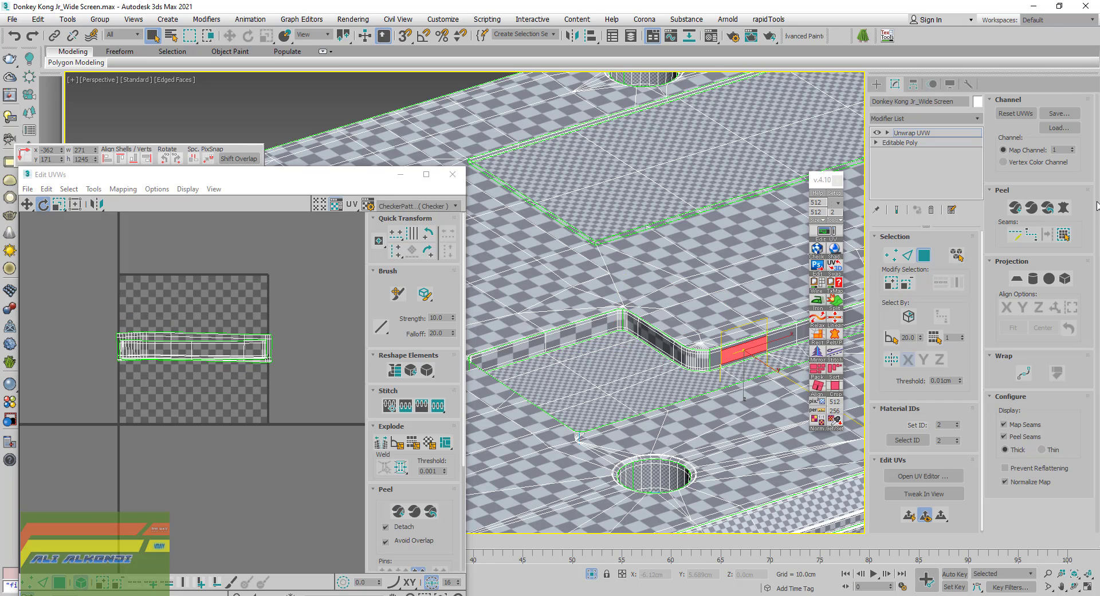
click(1063, 235)
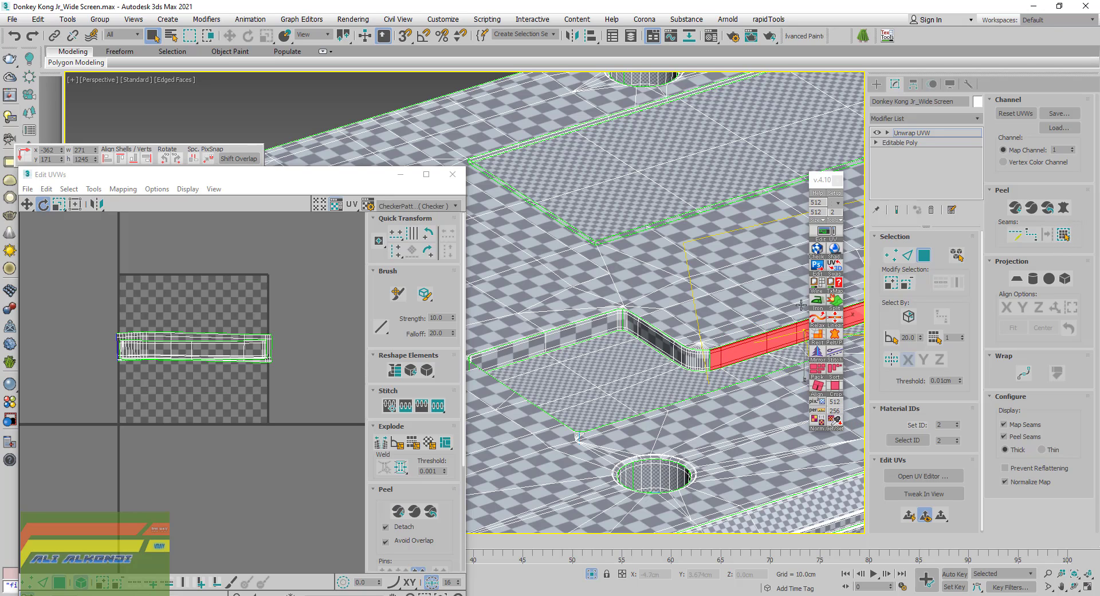
click(818, 300)
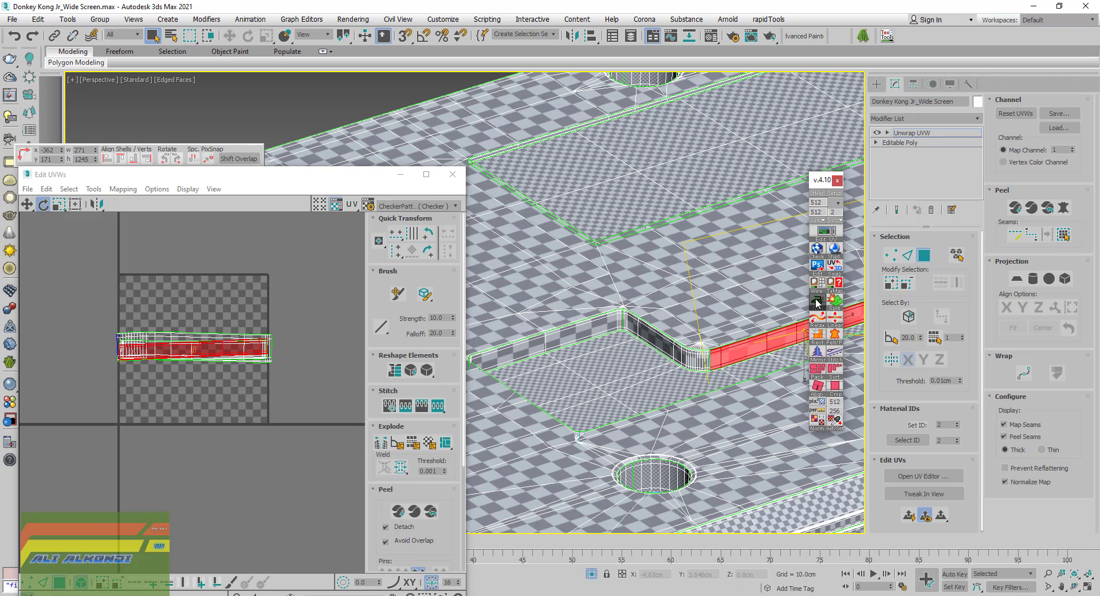
mouse_move(702, 320)
alt+middle_down()
mouse_move(673, 313)
mouse_move(749, 319)
mouse_move(576, 350)
alt+middle_up()
Flatten the small face beside the inner wall and the wall polygon into UV shells
click(605, 320)
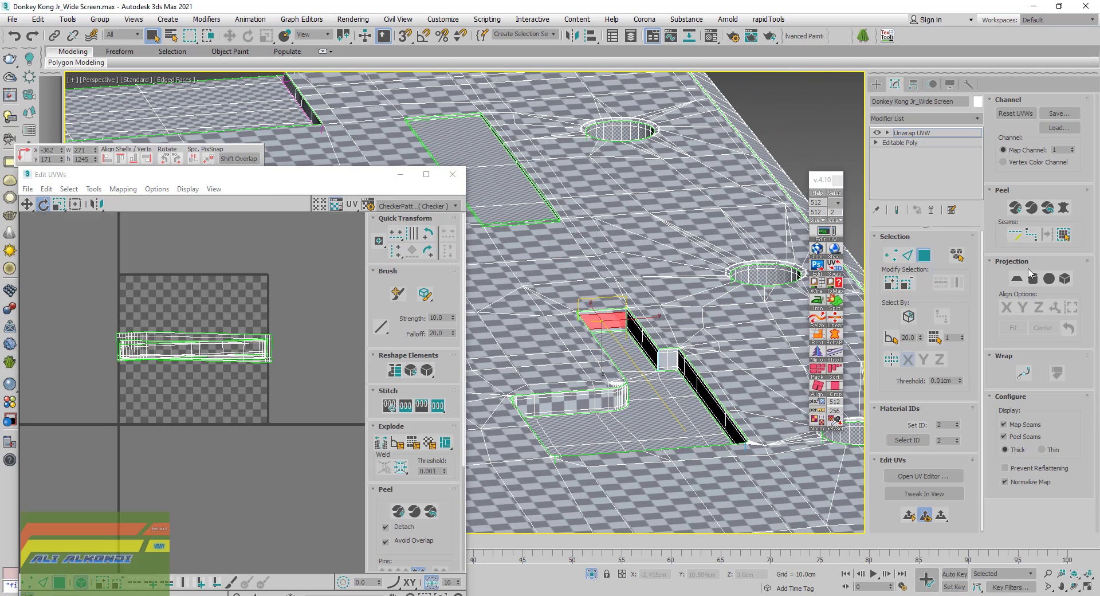
click(814, 303)
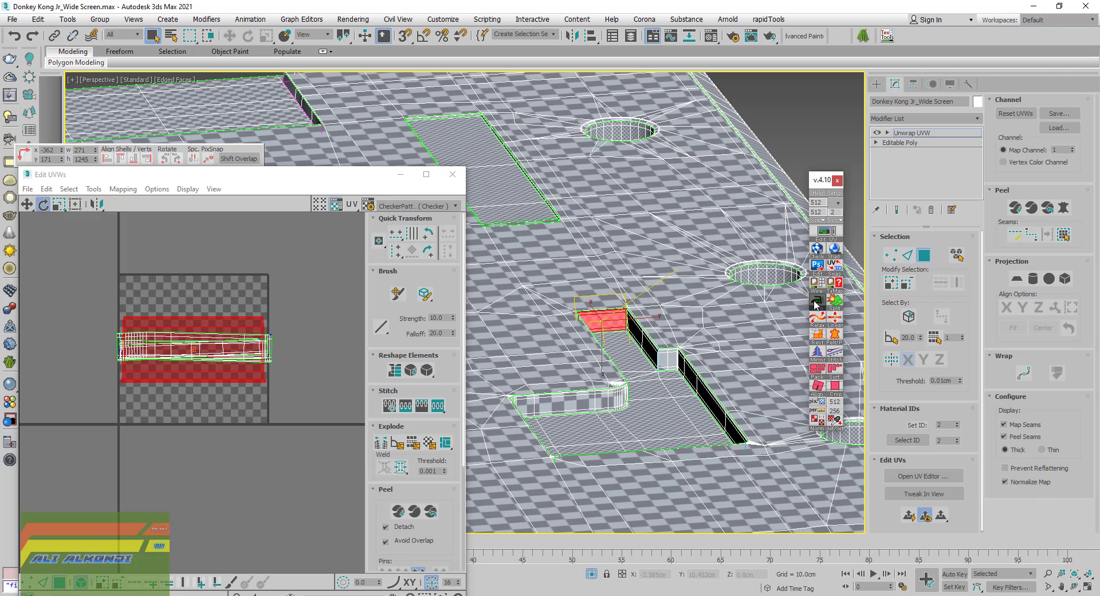
click(641, 346)
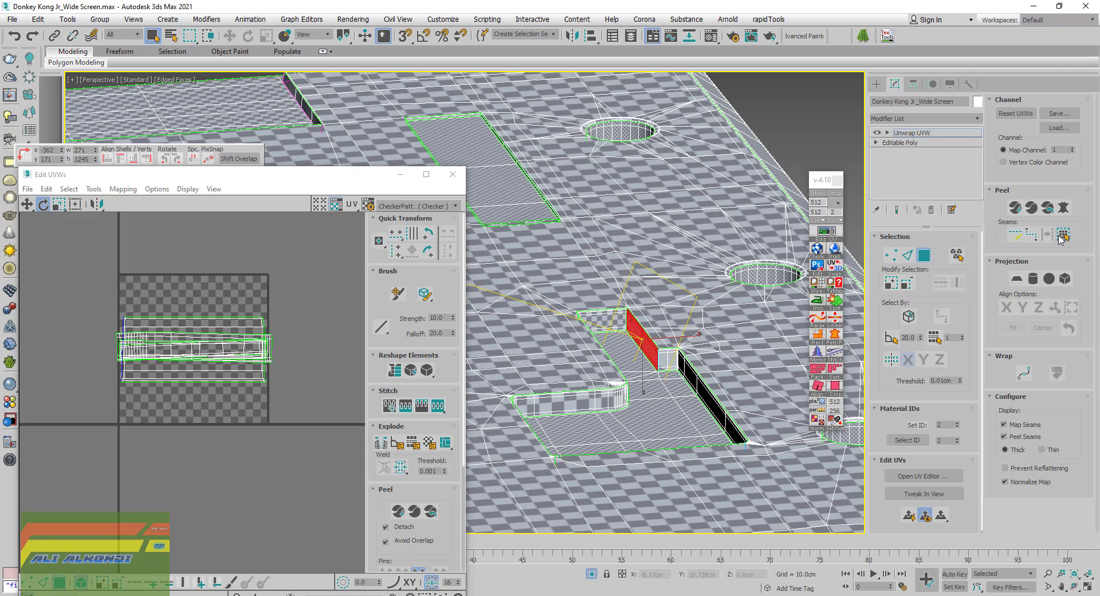
click(816, 302)
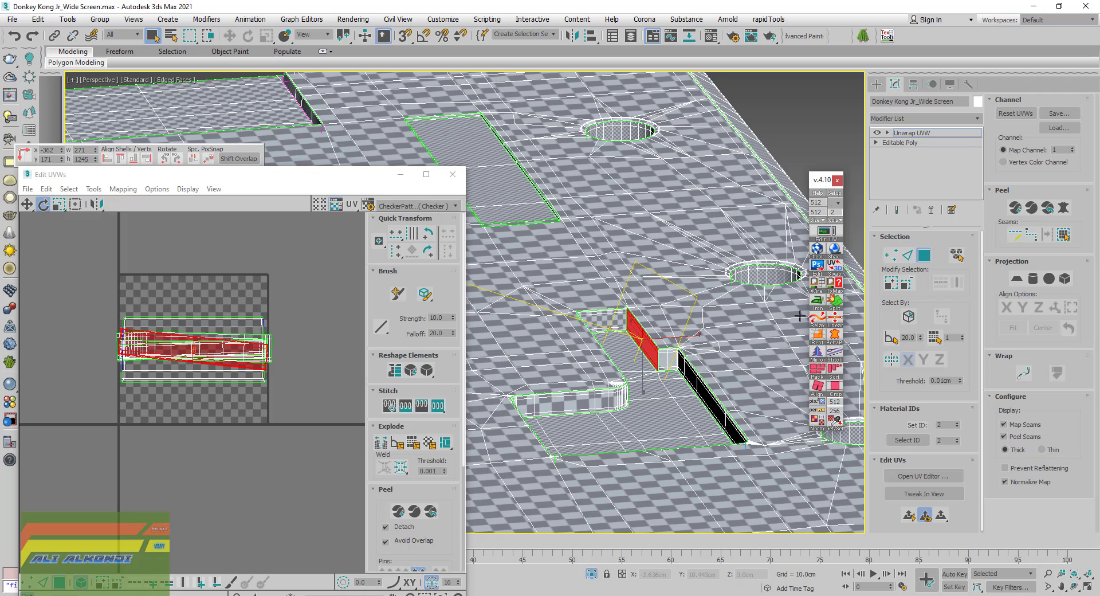
Flatten the long wall strip into one shell and straighten it horizontally
click(668, 359)
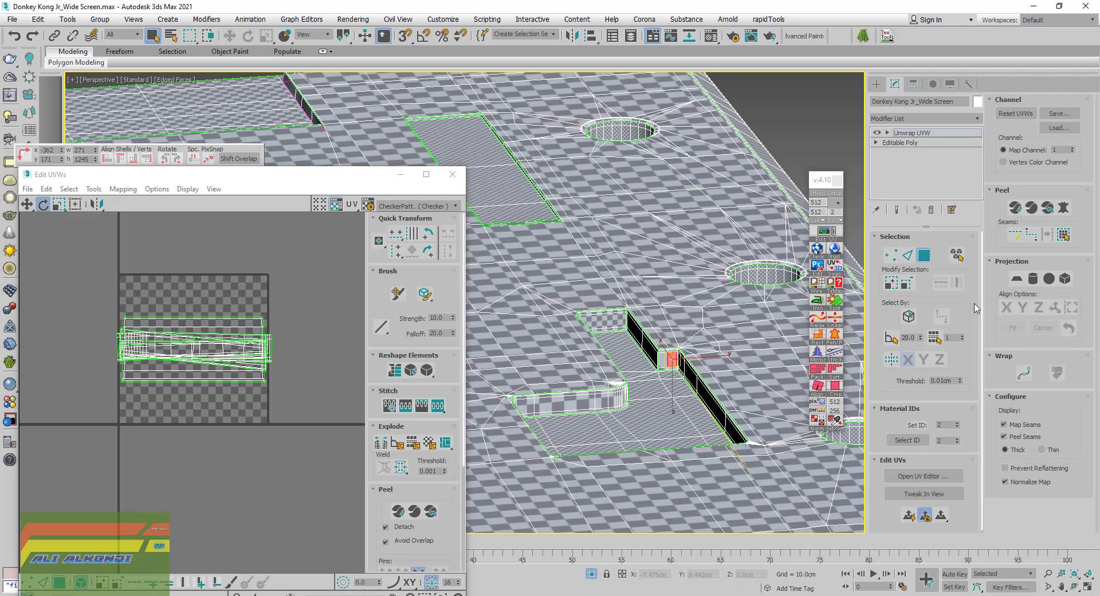
click(1063, 235)
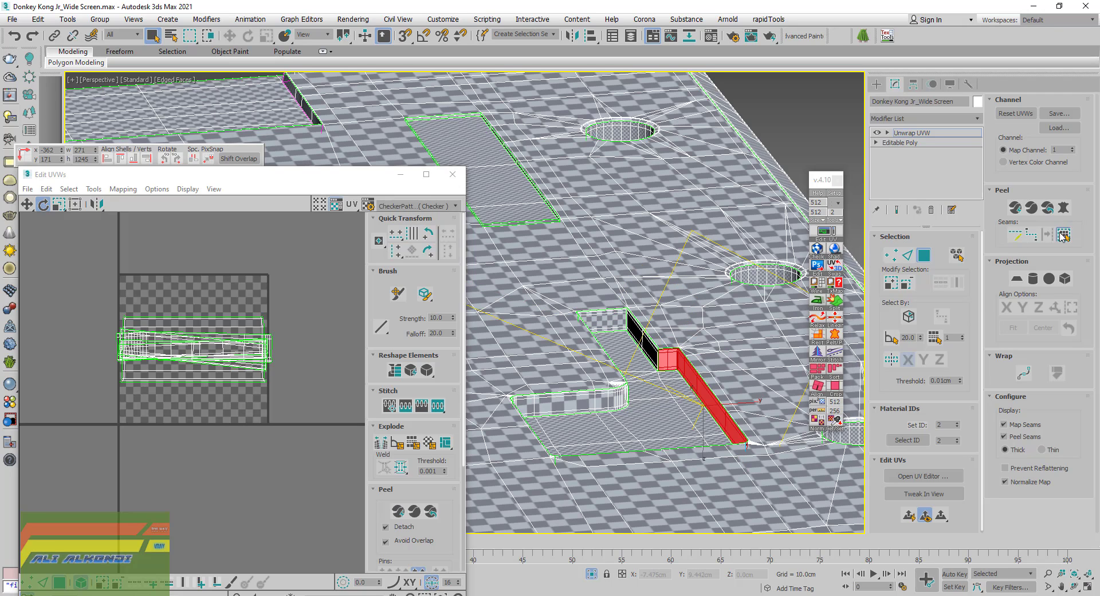
click(818, 302)
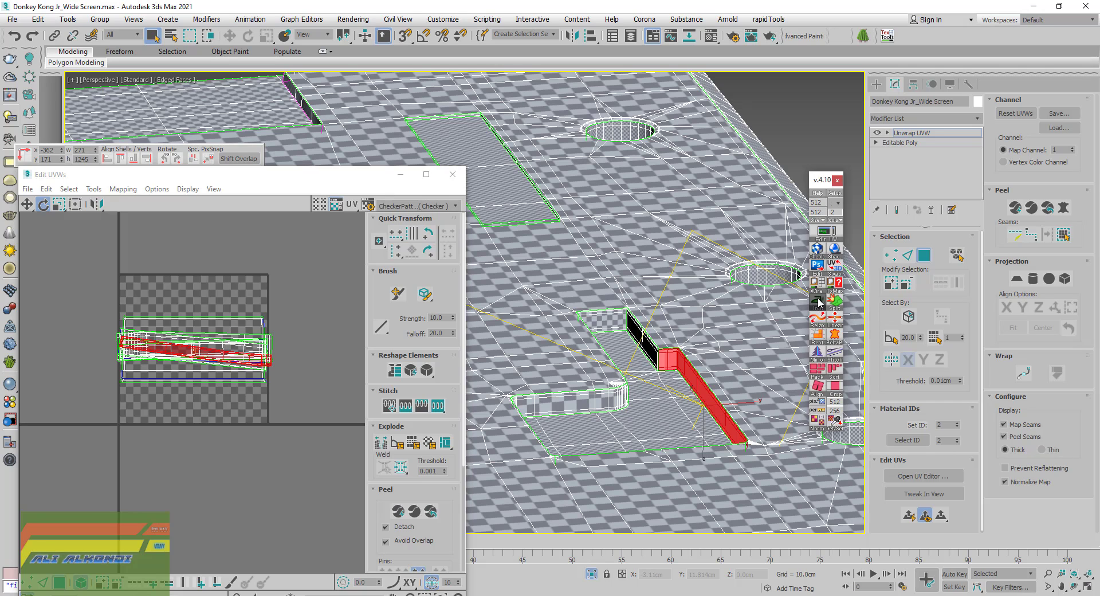
click(394, 371)
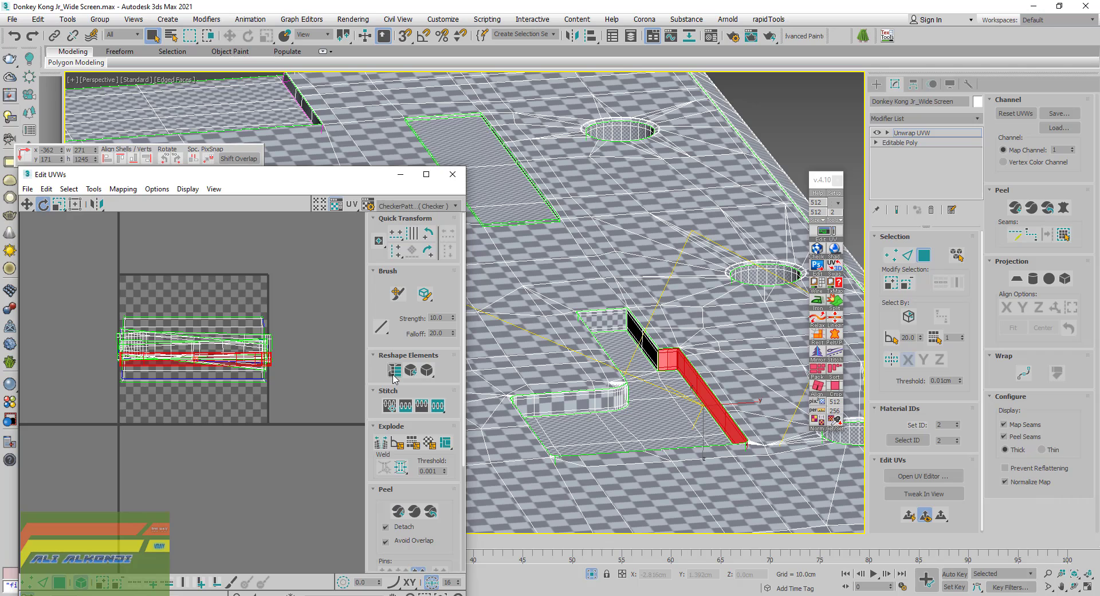
Select the whole next wall strip and flatten its UVs into a shell
alt+middle_drag(475, 367, 485, 349)
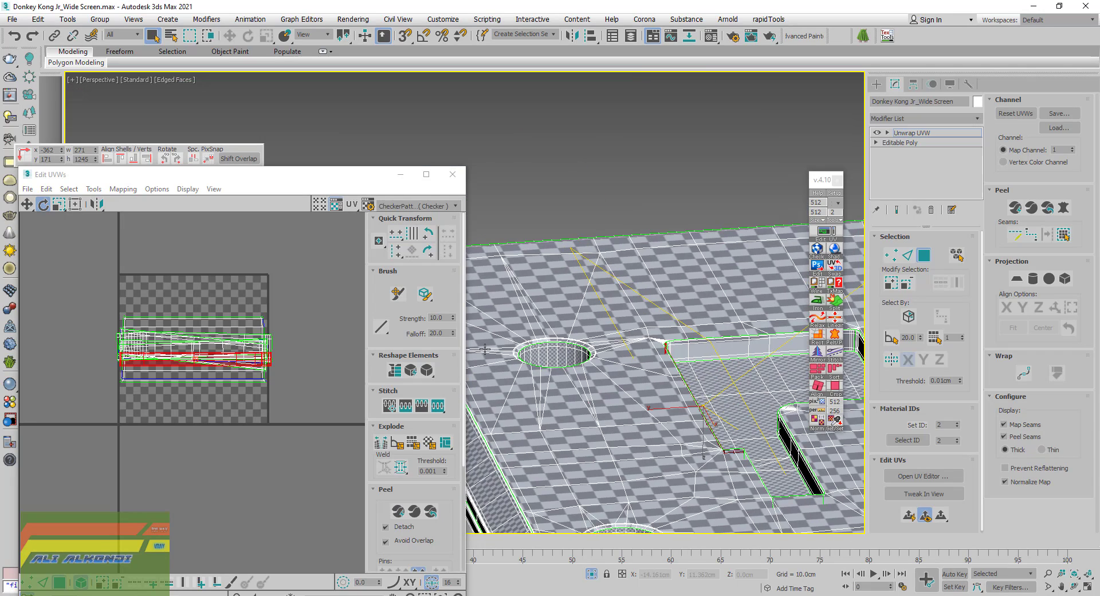
click(739, 343)
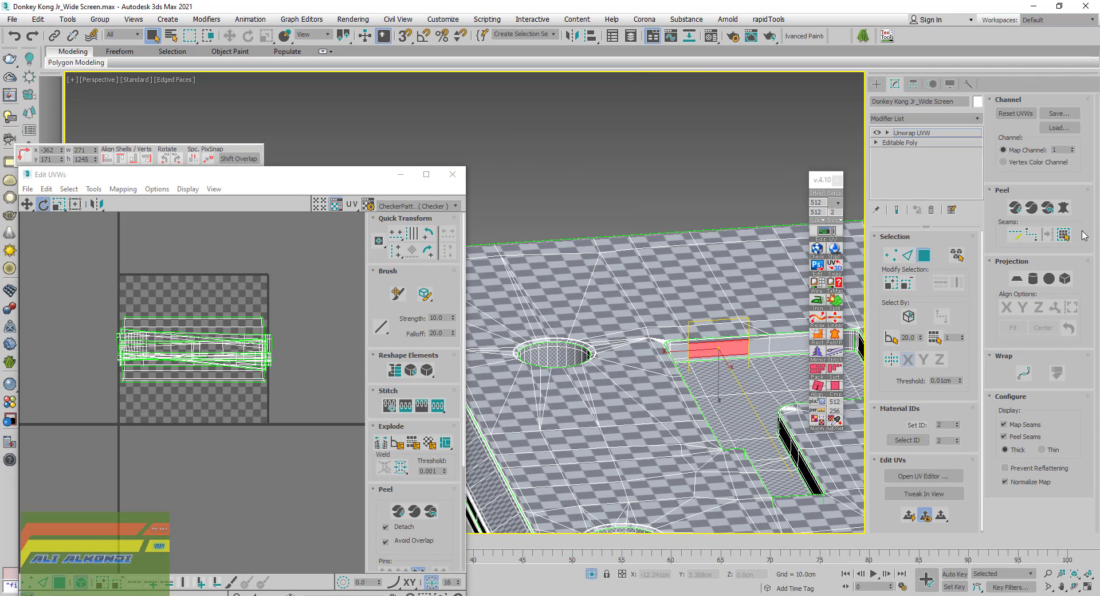
click(1063, 235)
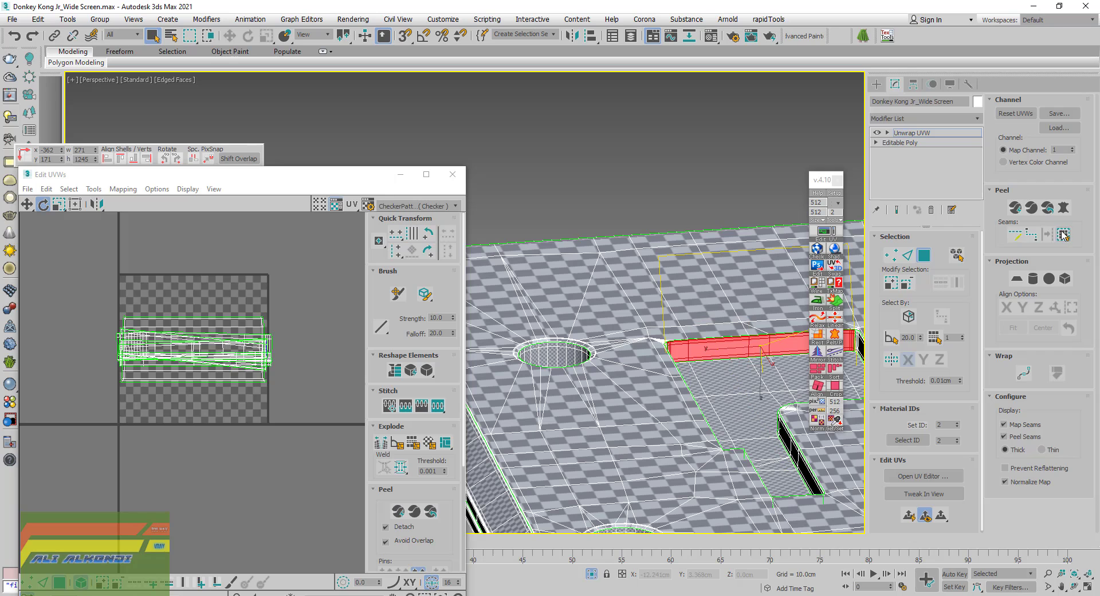
click(817, 300)
alt+middle_drag(573, 344, 483, 332)
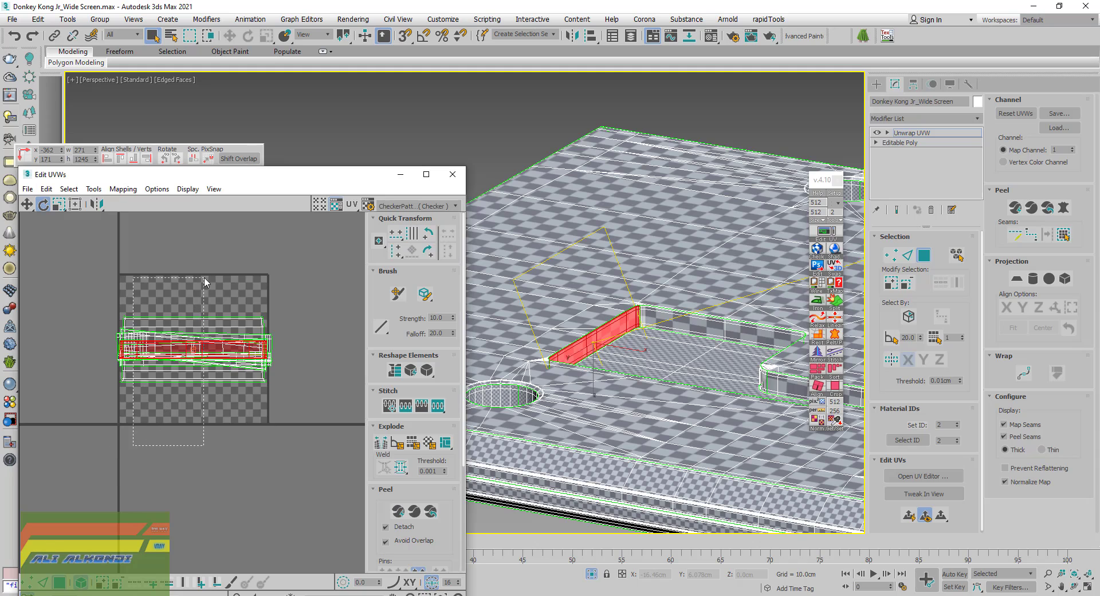
Relax all the stacked wall UV shells by polygon angles
drag(112, 446, 198, 289)
click(93, 189)
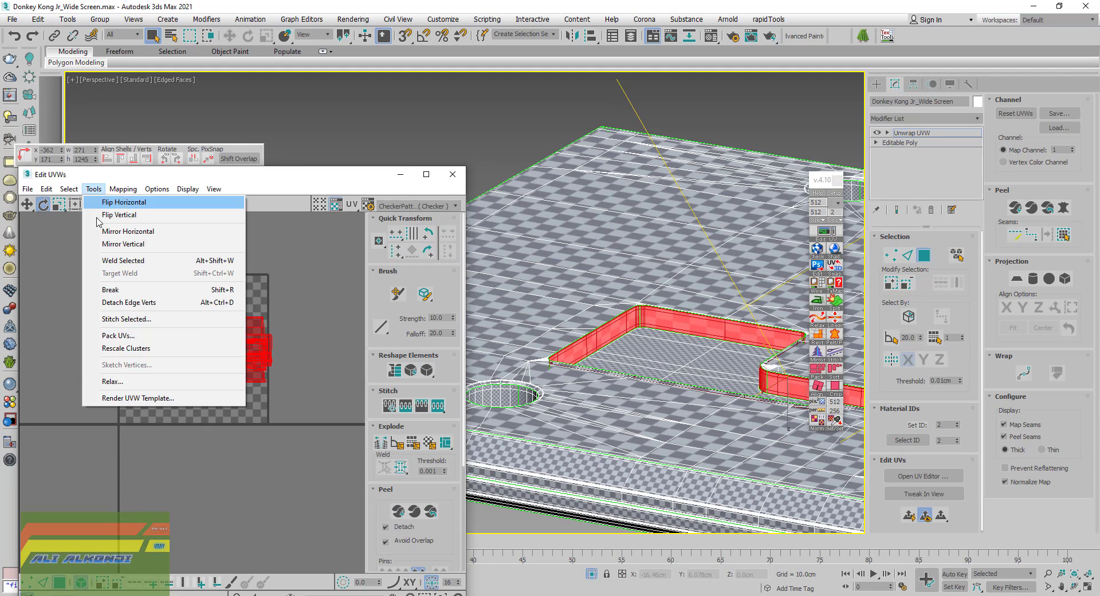
click(106, 380)
click(135, 153)
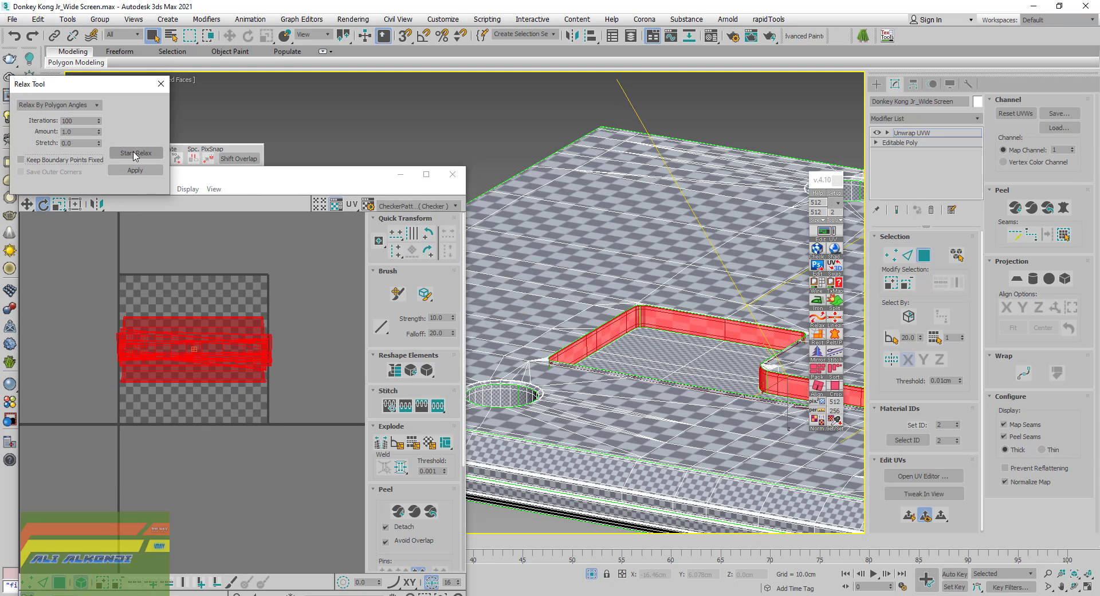
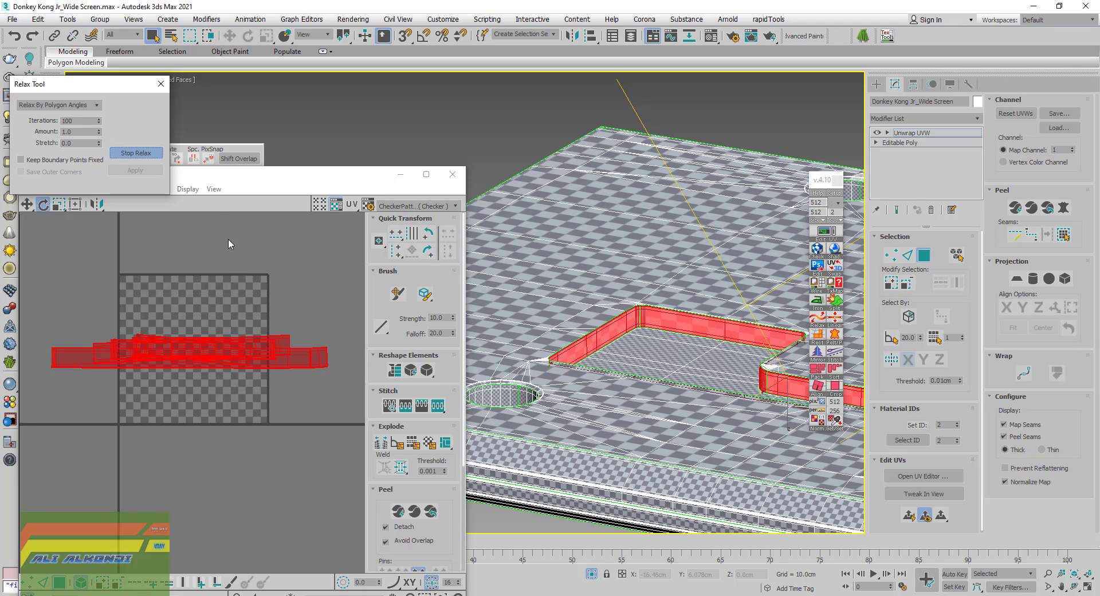
Stop the relax, close the Relax Tool, and clear the UV selection
click(128, 153)
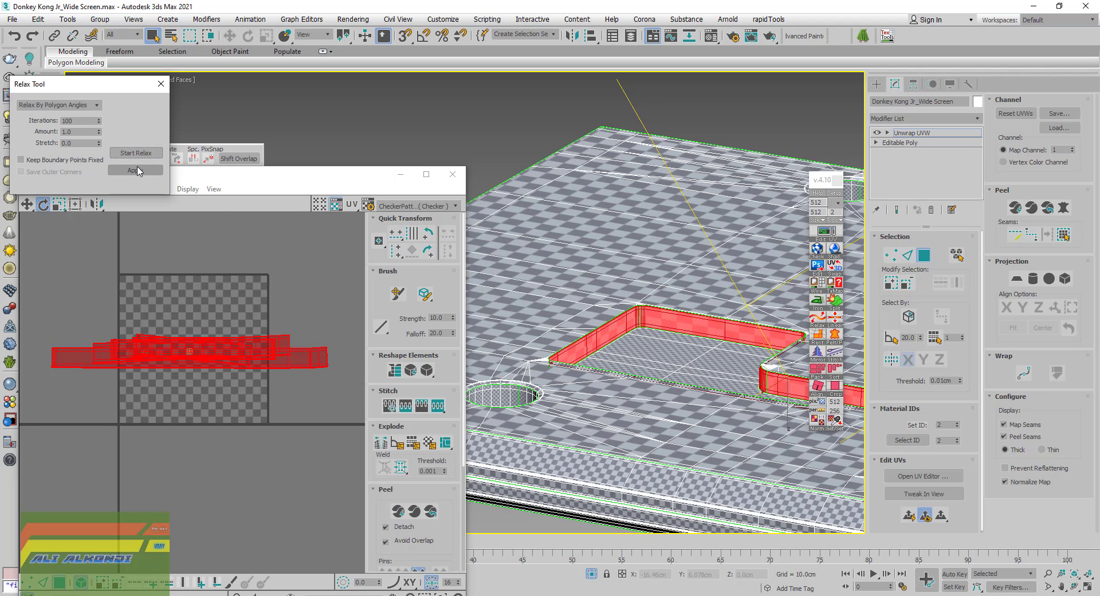
click(161, 83)
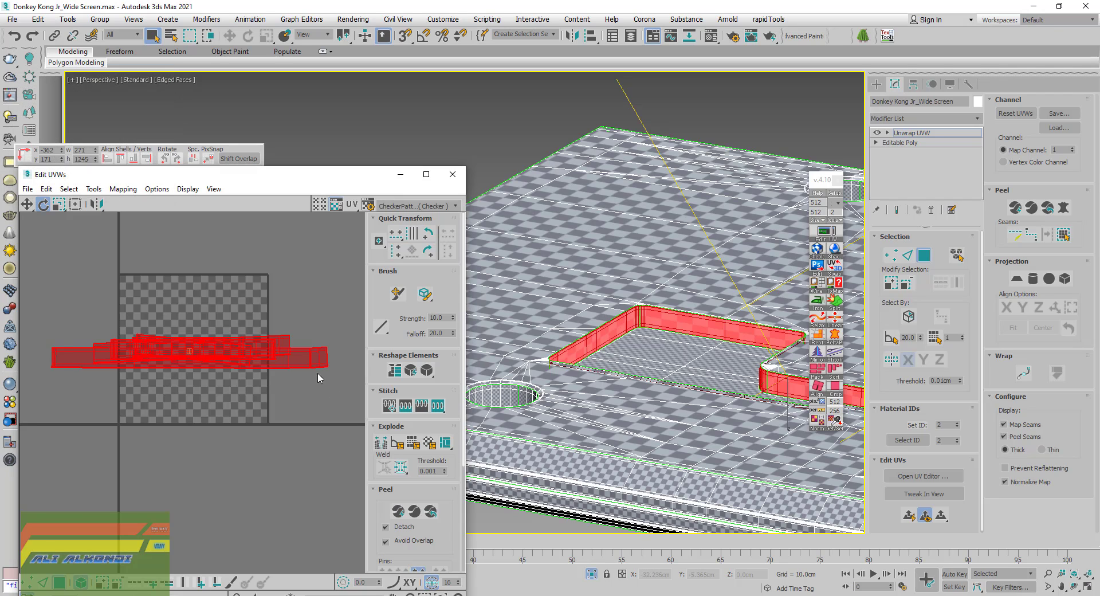
click(295, 396)
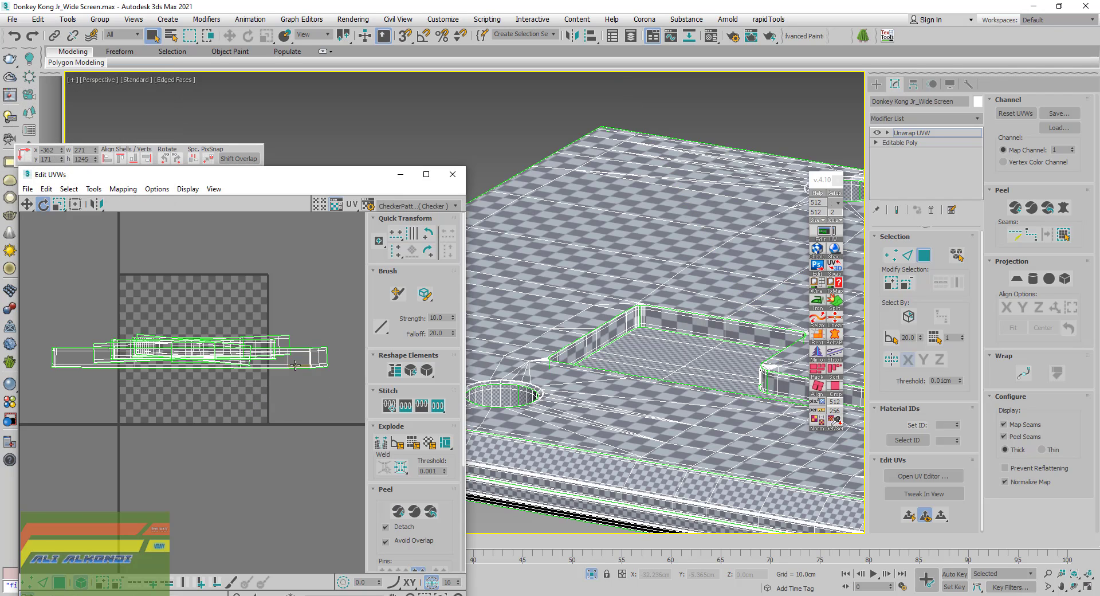
Move the overlapping wall strips apart, placing the long strip above the tilted one
click(295, 365)
click(26, 204)
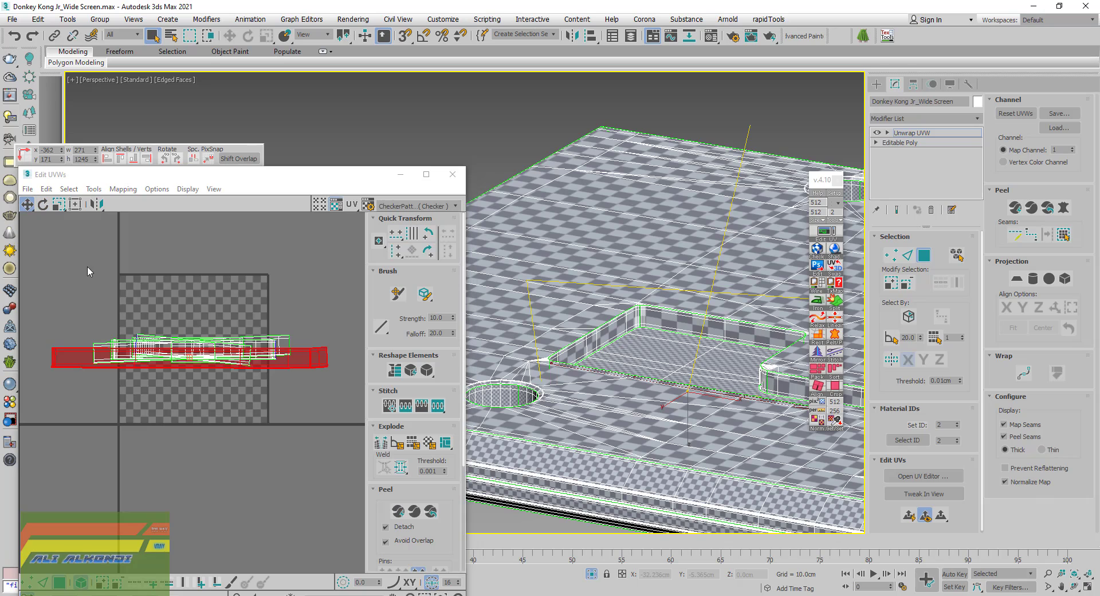
scroll(241, 358, up, 3)
drag(304, 367, 300, 448)
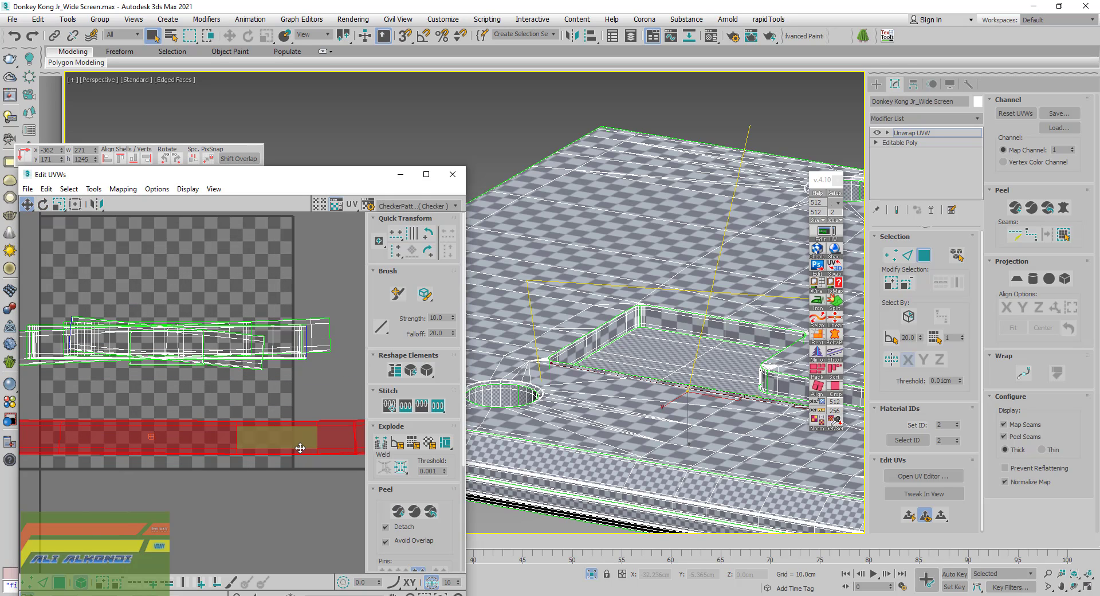
click(254, 367)
drag(254, 367, 250, 280)
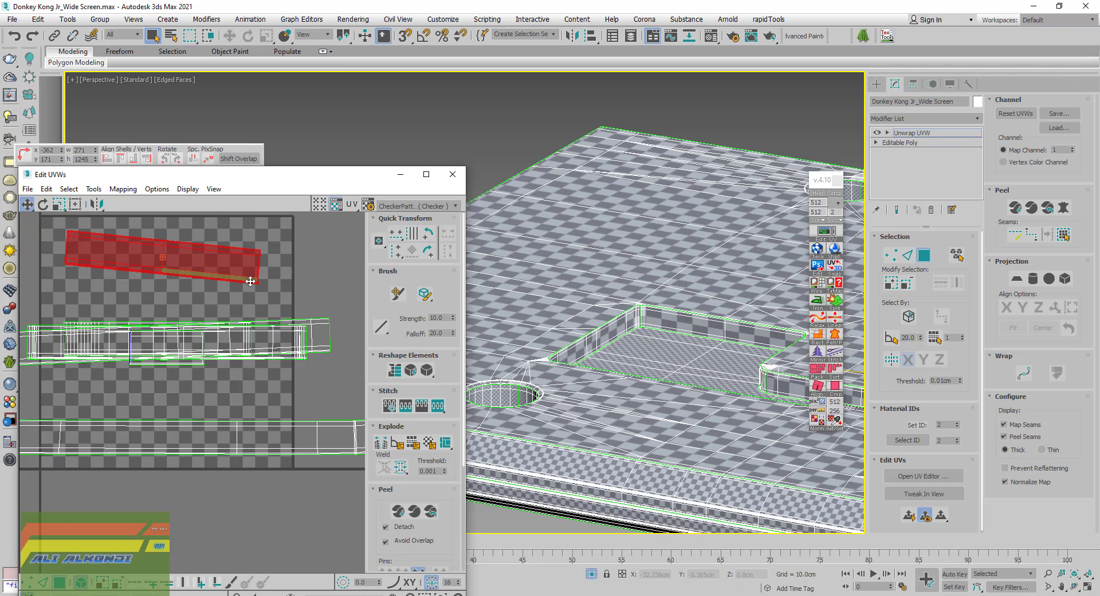
click(326, 332)
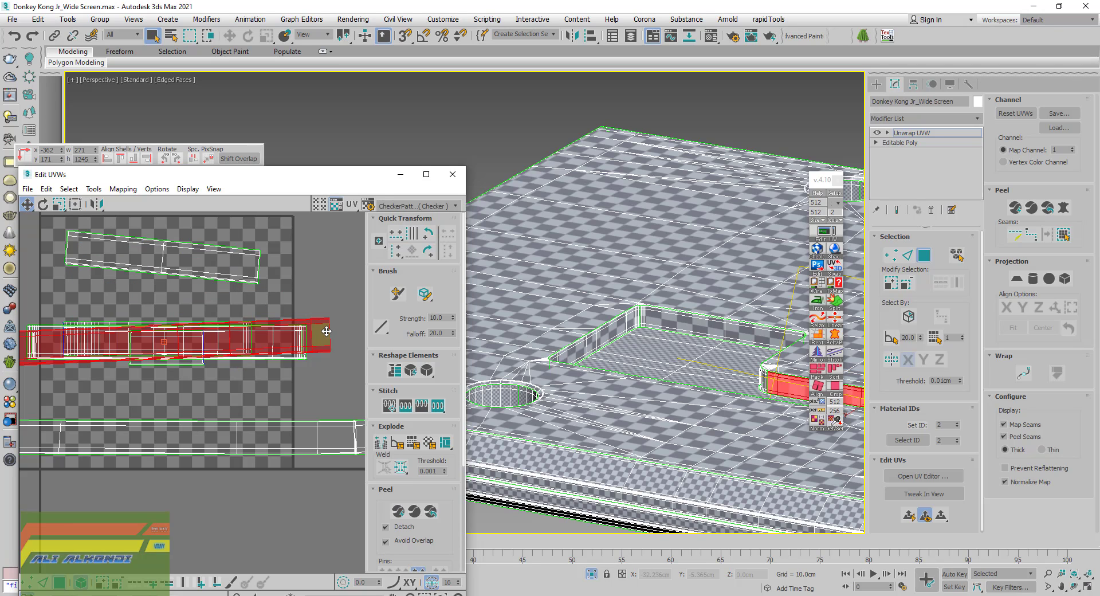
drag(325, 331, 318, 270)
middle_drag(318, 269, 320, 361)
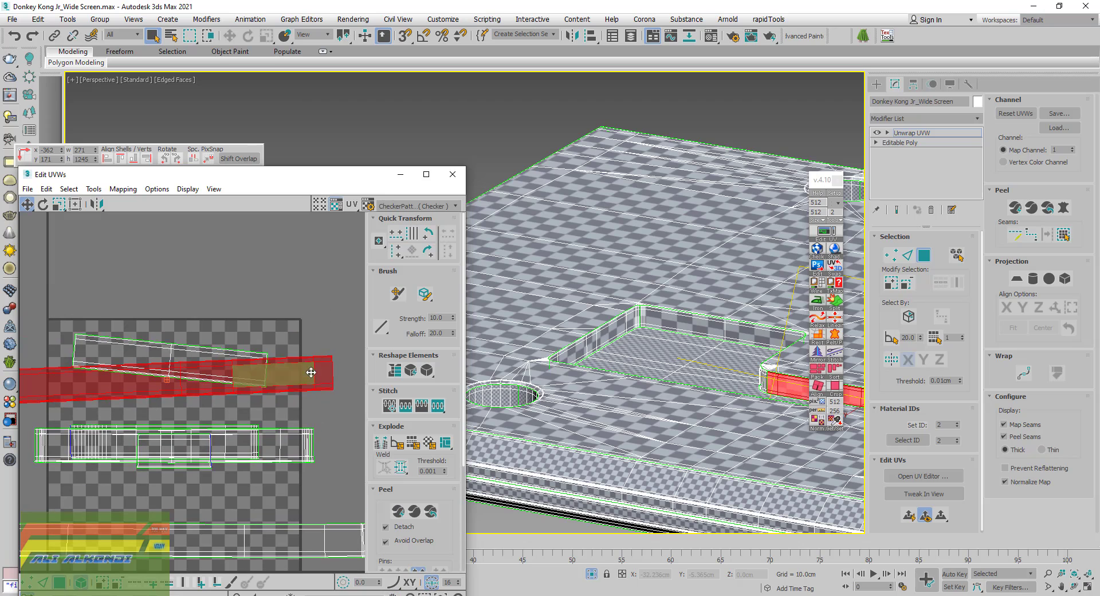
mouse_move(315, 335)
mouse_down()
mouse_move(315, 261)
mouse_move(331, 304)
mouse_up()
Rotate the tilted wall strip so it lies level
click(43, 204)
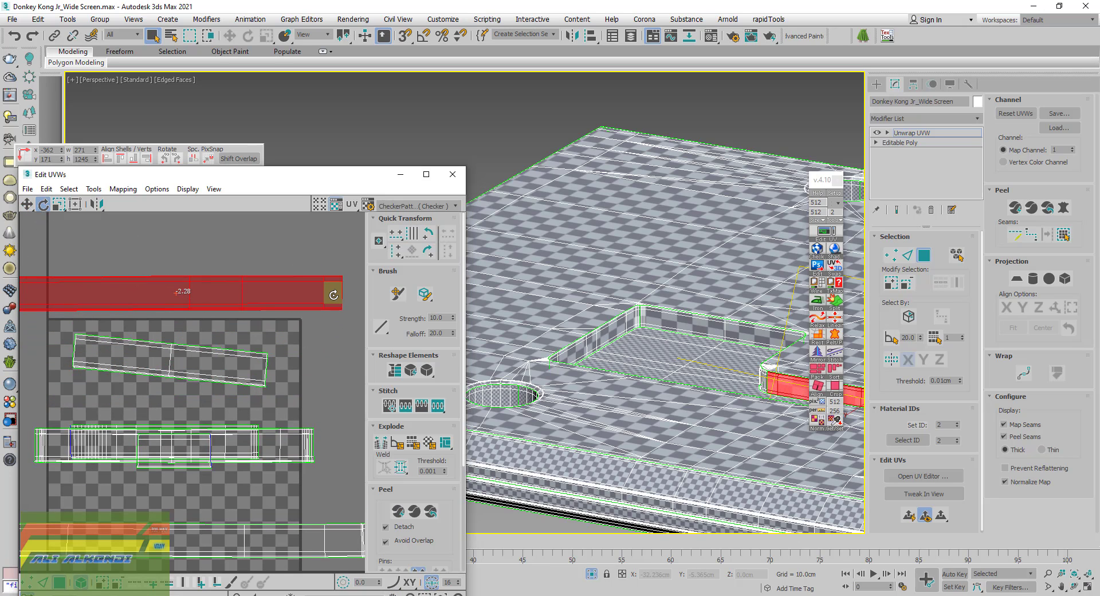
drag(257, 356, 263, 355)
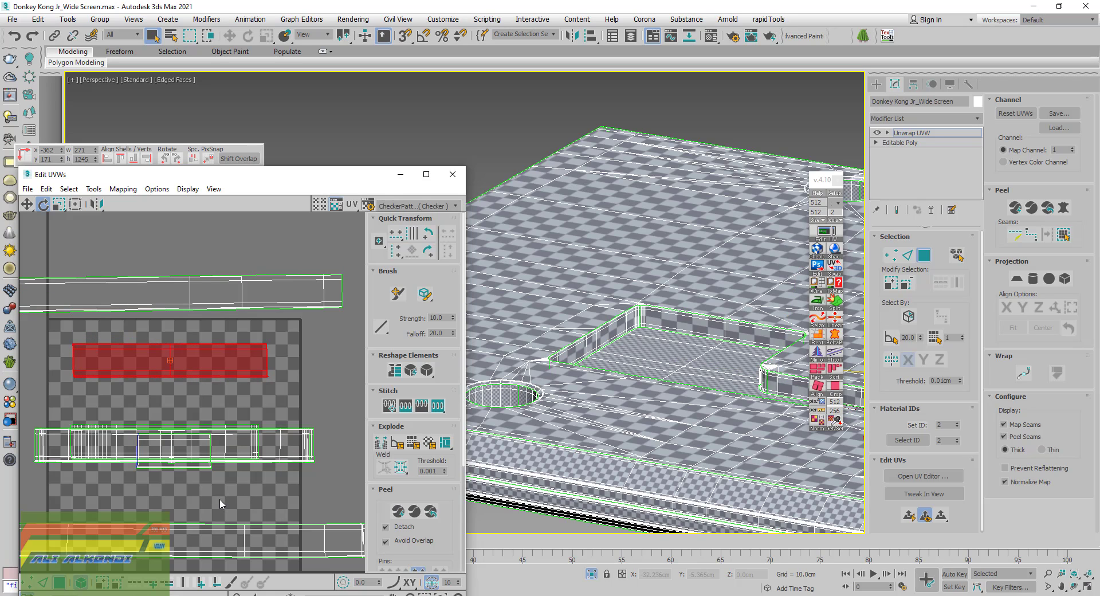
scroll(220, 503, down, 1)
scroll(232, 462, down, 1)
Move the separated wall strips together into empty UV space beside the other shells
mouse_move(230, 501)
mouse_down()
mouse_move(200, 244)
mouse_move(207, 270)
mouse_up()
click(27, 204)
scroll(199, 388, down, 6)
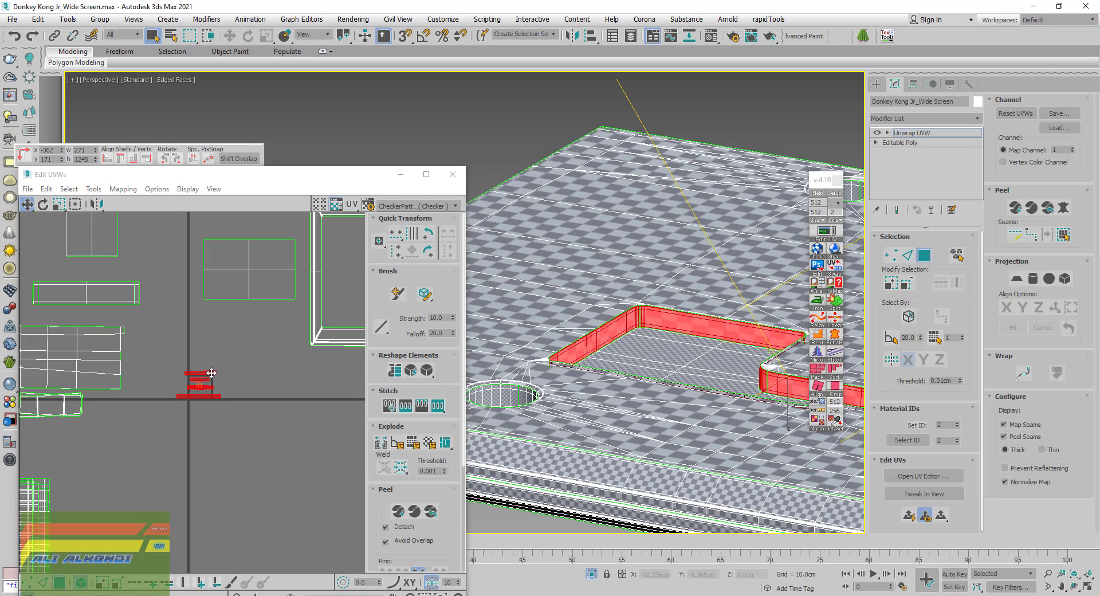
drag(211, 373, 289, 333)
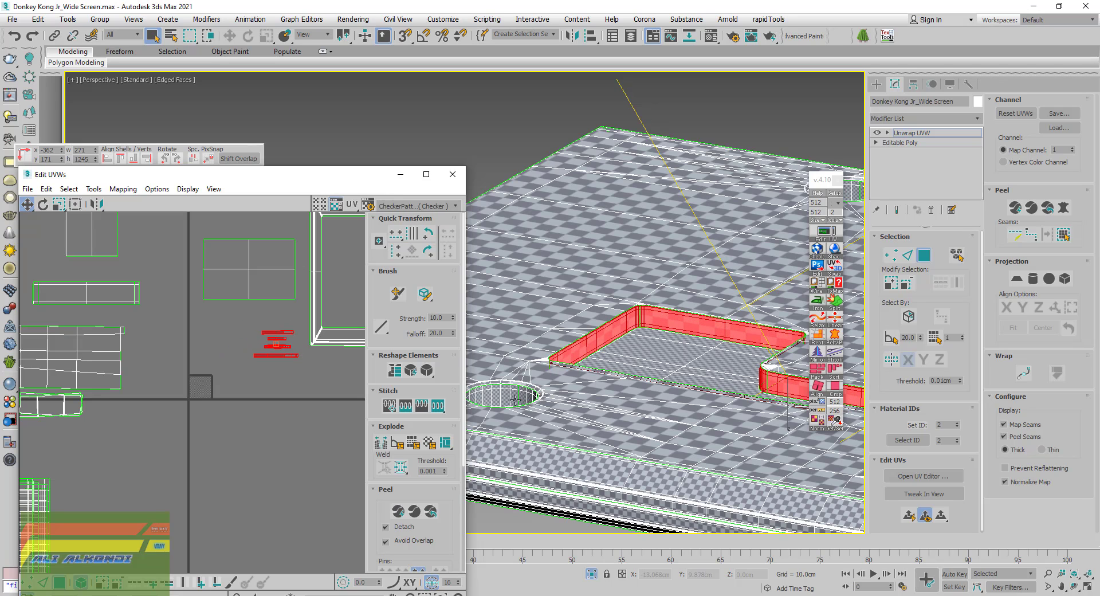
Turn off edged faces and frame the L-shaped wall to inspect its checker, then clear its face selection
scroll(630, 350, down, 3)
scroll(665, 364, down, 3)
mouse_move(692, 374)
middle_down()
mouse_move(684, 410)
mouse_move(656, 400)
mouse_move(691, 383)
middle_up()
key(F4)
scroll(632, 323, up, 3)
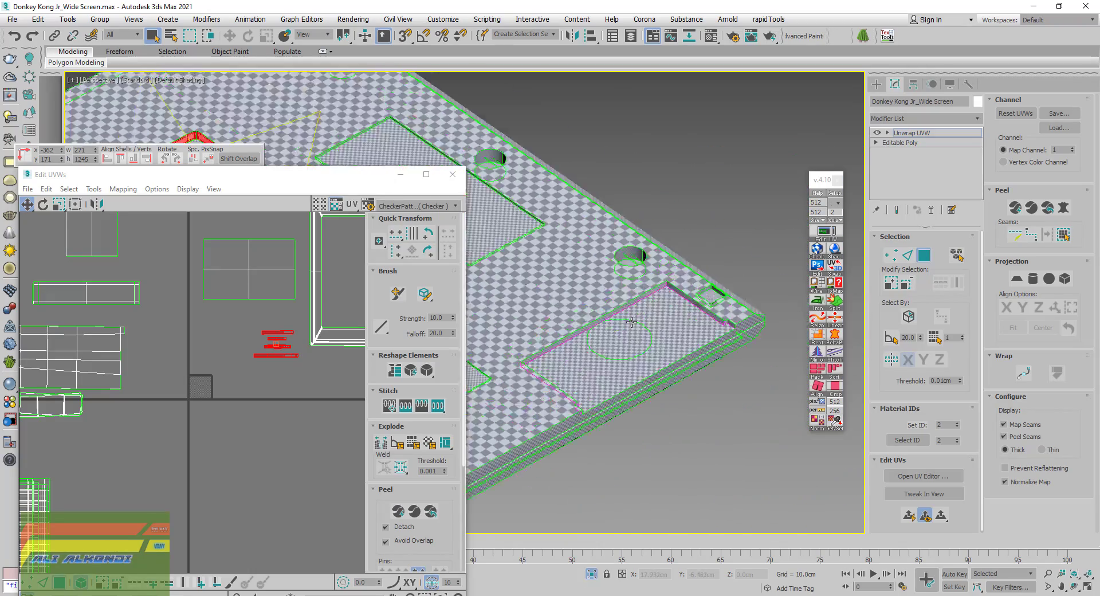
scroll(631, 323, up, 2)
middle_drag(631, 323, 468, 342)
scroll(469, 342, down, 3)
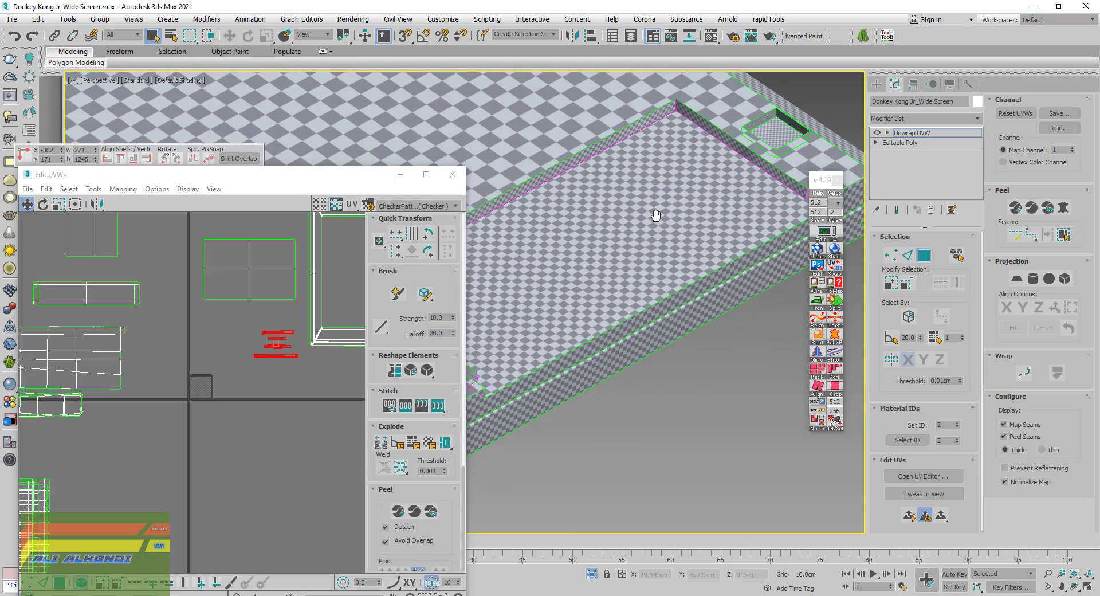
scroll(655, 216, up, 2)
scroll(563, 274, down, 3)
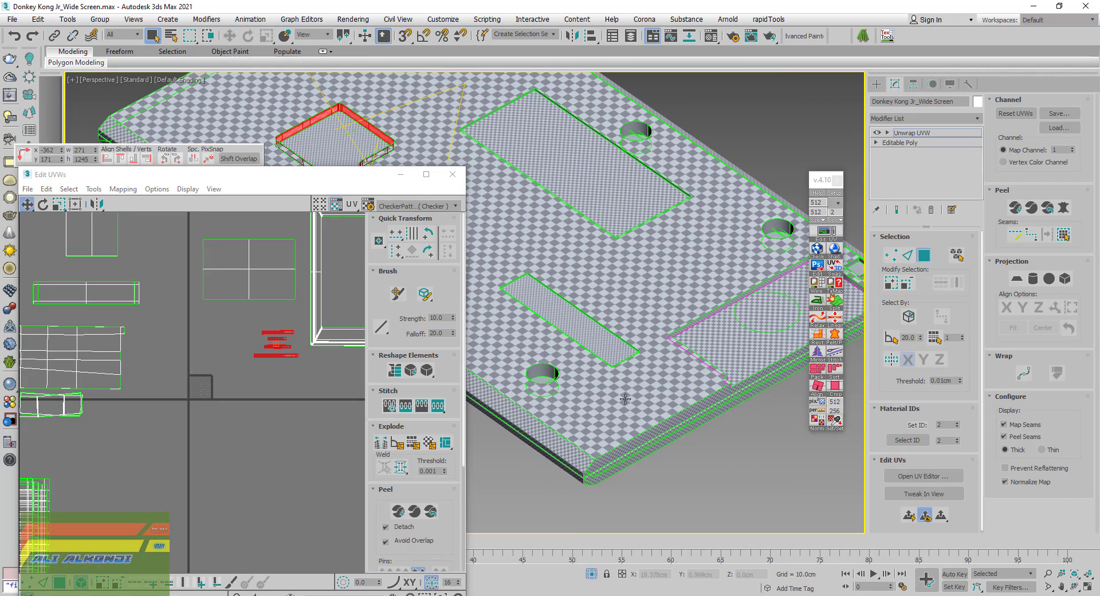
scroll(668, 408, up, 4)
scroll(668, 408, down, 4)
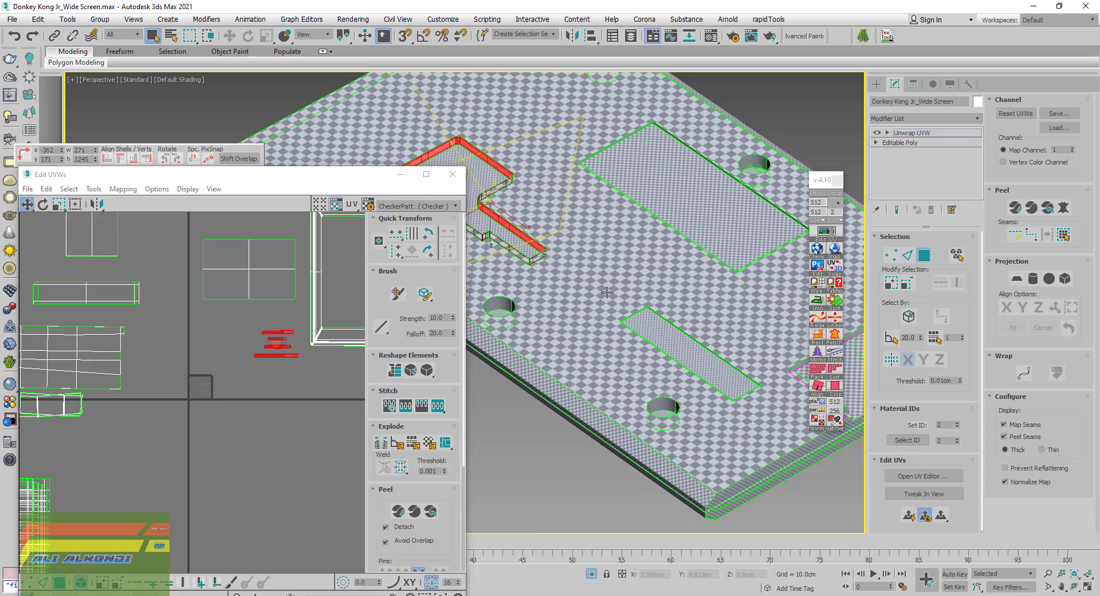
scroll(680, 334, up, 3)
scroll(679, 334, down, 1)
key(z)
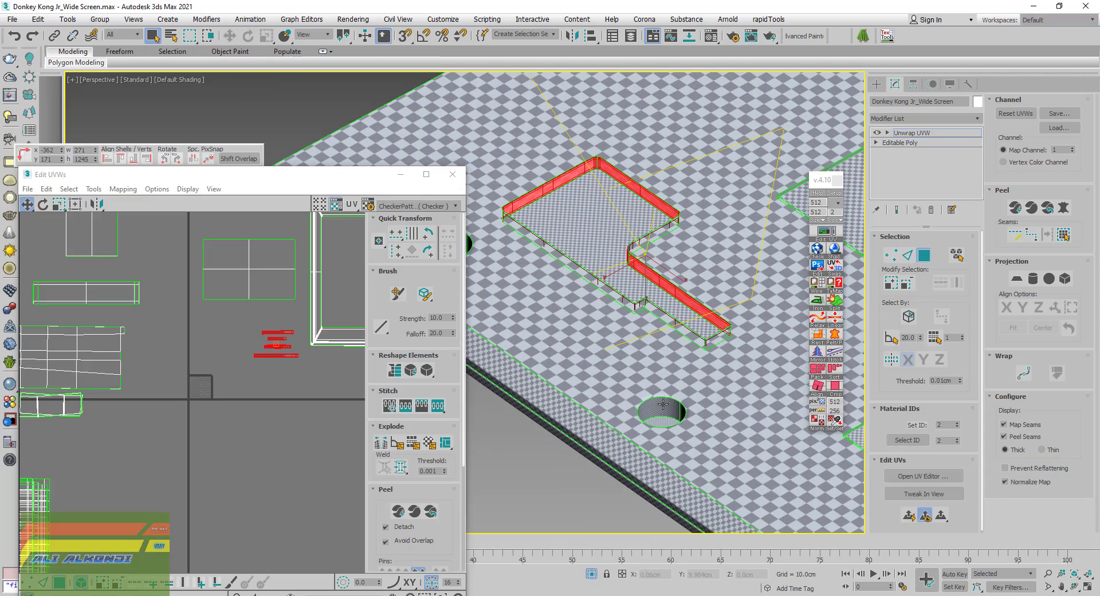
scroll(663, 405, up, 2)
scroll(655, 277, down, 3)
key(z)
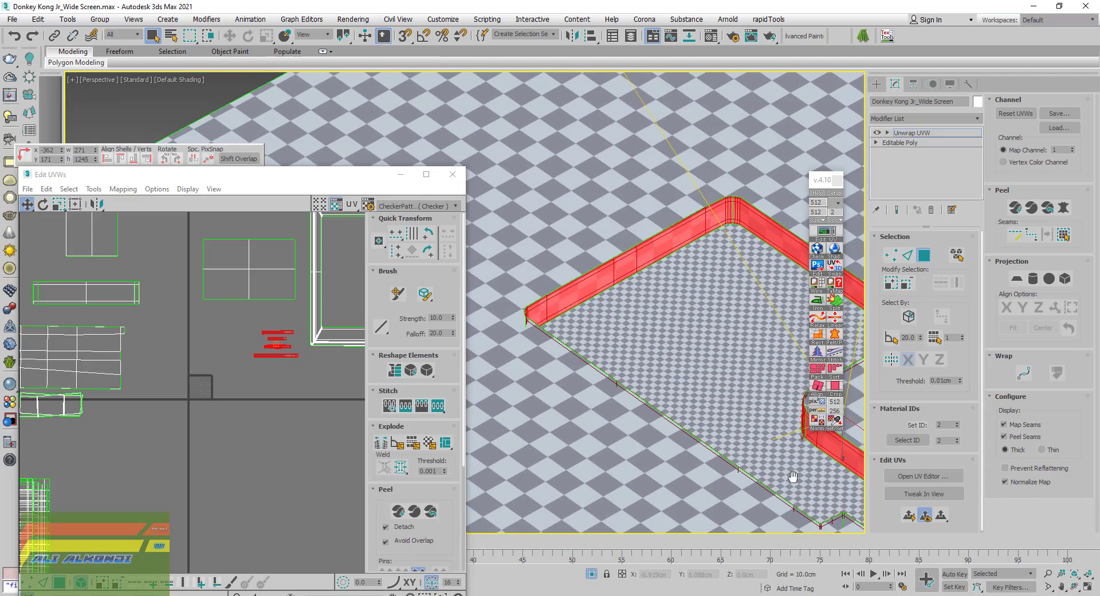
scroll(639, 423, down, 1)
key(ctrl+d)
middle_drag(562, 368, 603, 378)
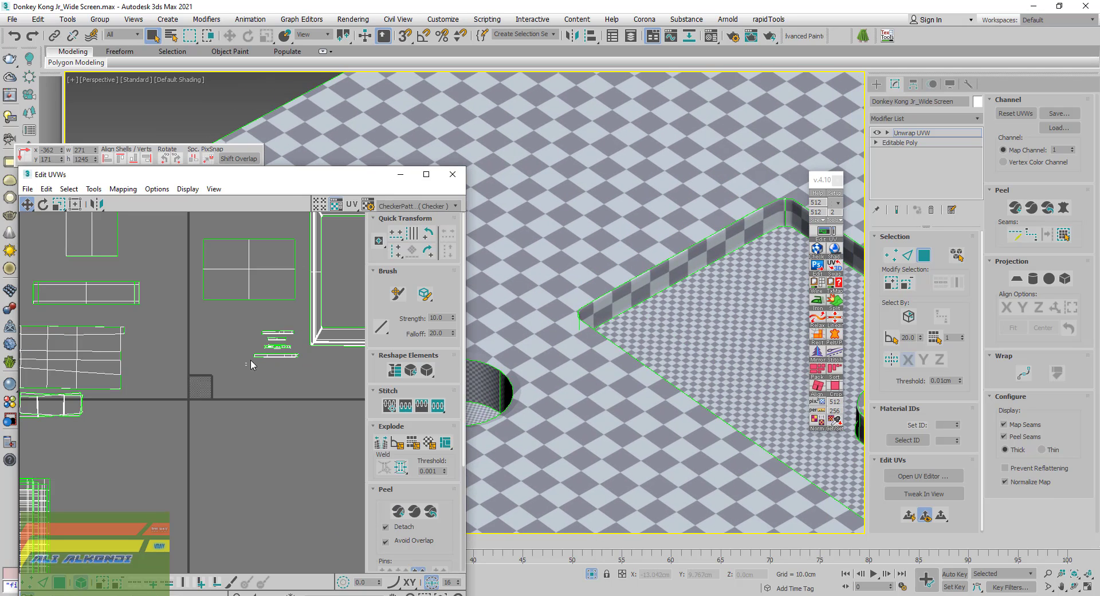
Scale the small L-shaped wall strips up so their checker matches the board
drag(252, 369, 290, 324)
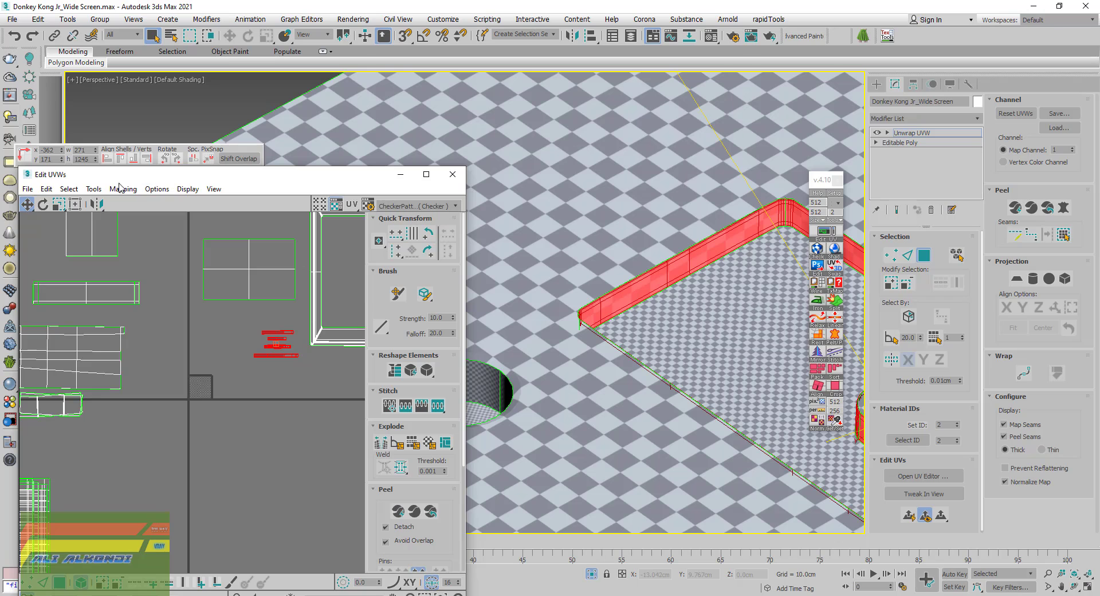
click(58, 204)
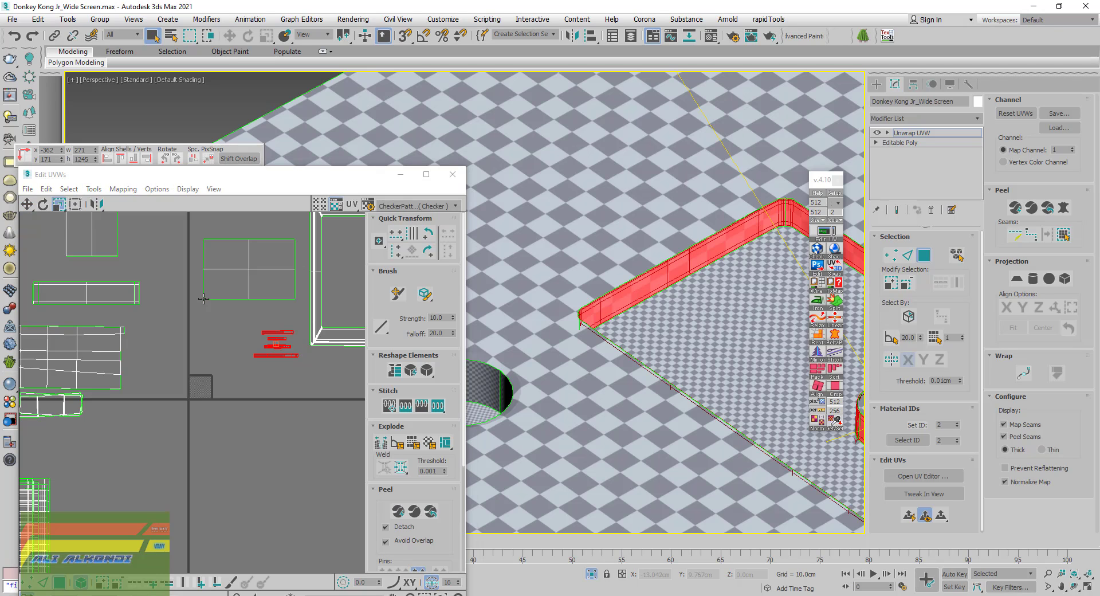
click(276, 347)
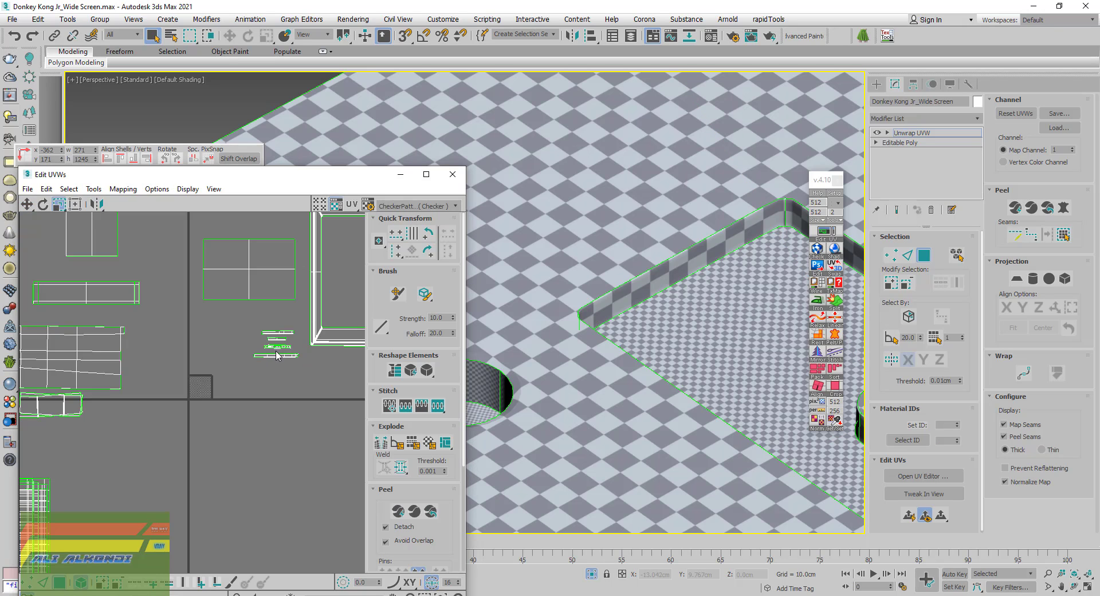
click(277, 355)
scroll(226, 390, up, 3)
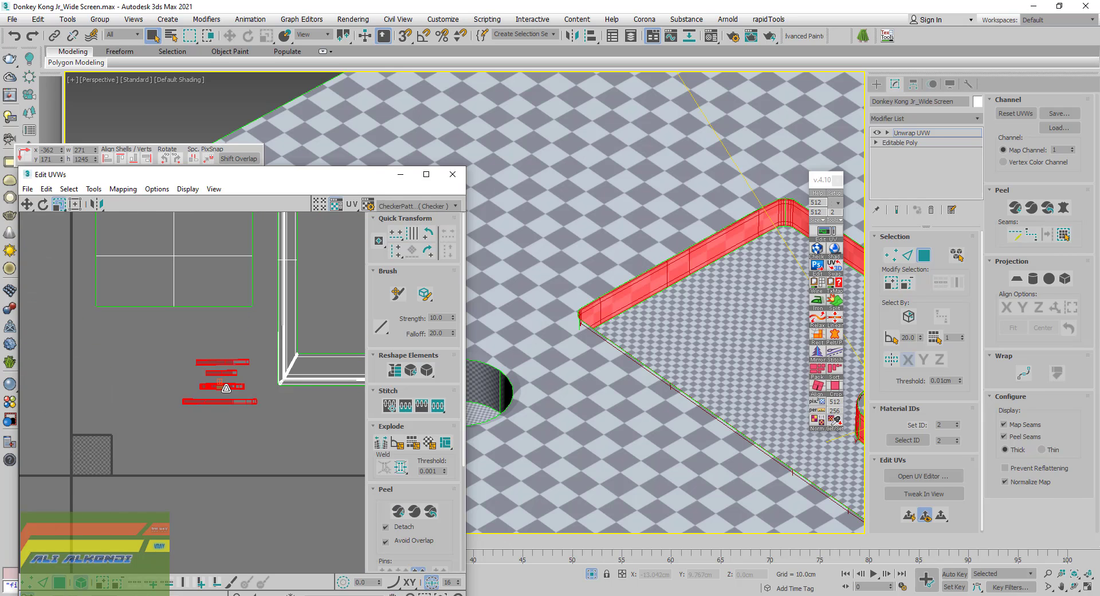
scroll(227, 388, up, 2)
scroll(227, 388, up, 2)
scroll(224, 343, up, 2)
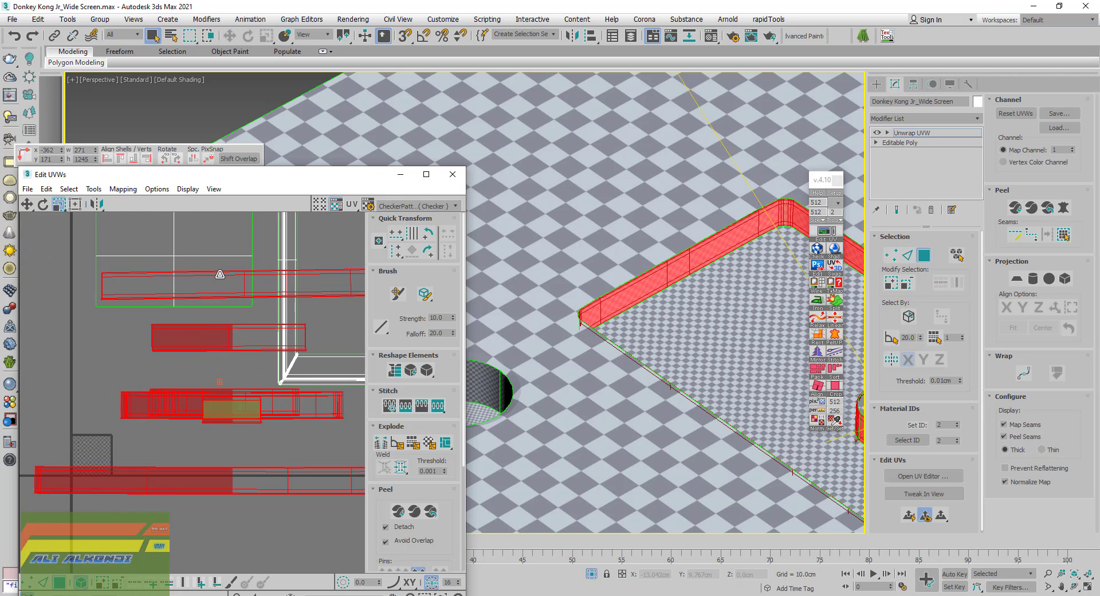
scroll(620, 299, up, 5)
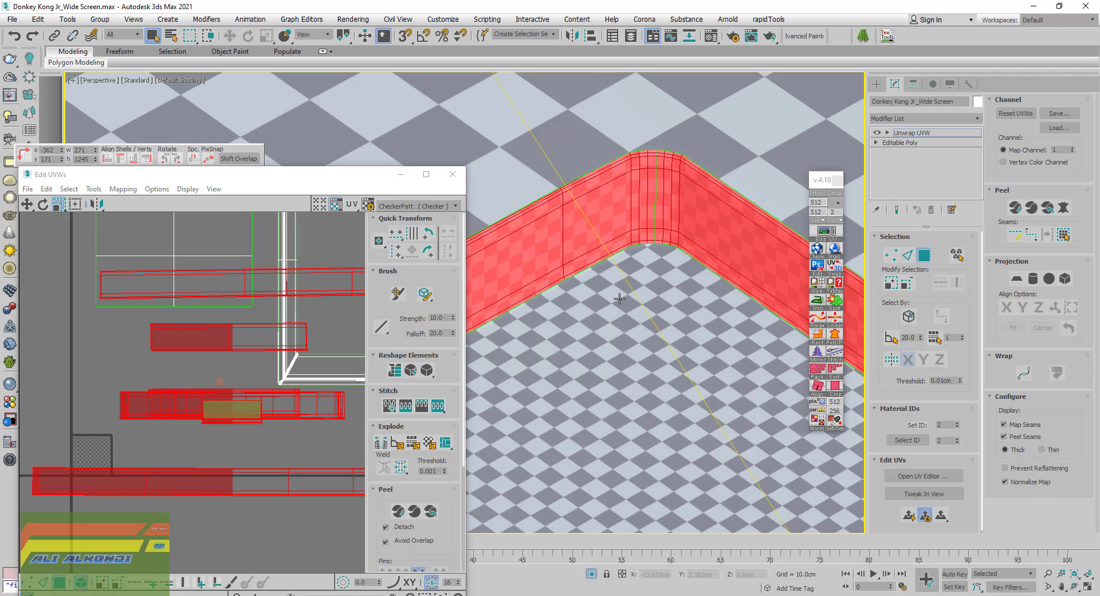
drag(207, 470, 201, 450)
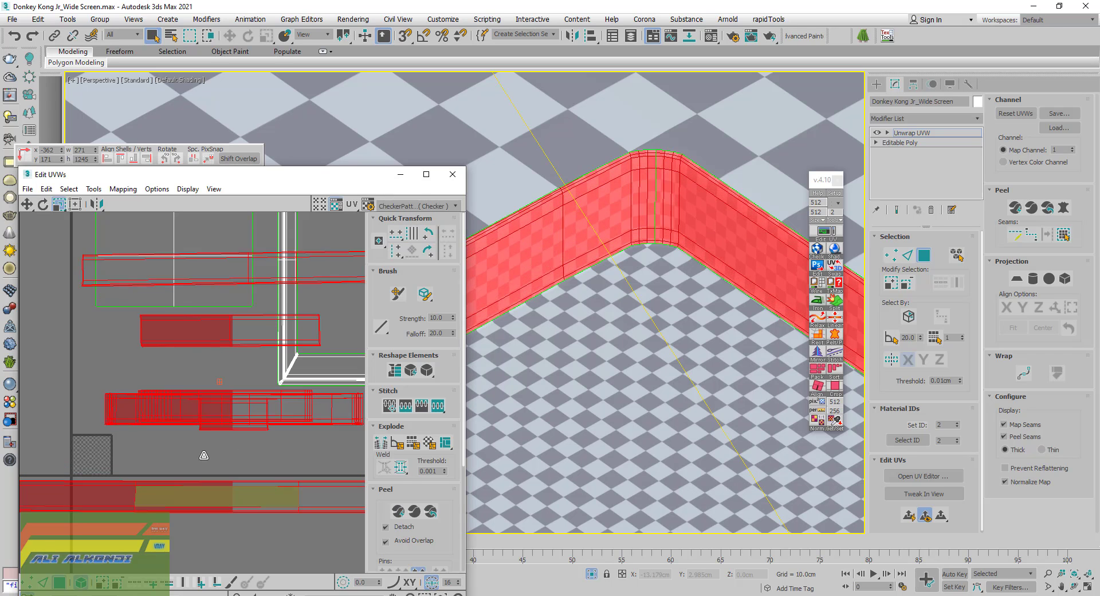
Move the selected red UV shells up and to the left
scroll(216, 448, down, 5)
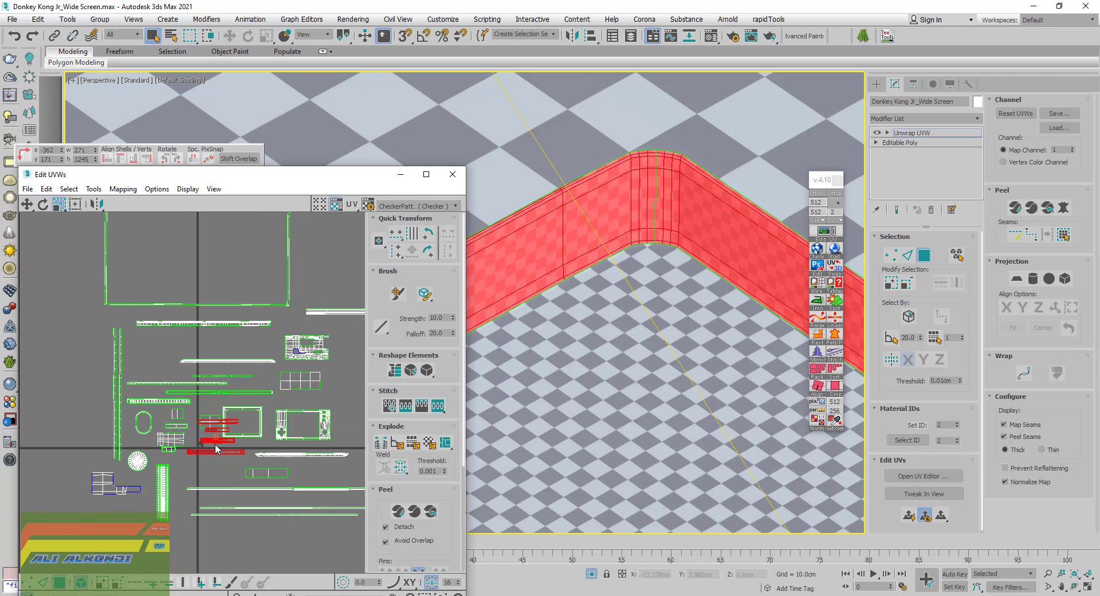
key(w)
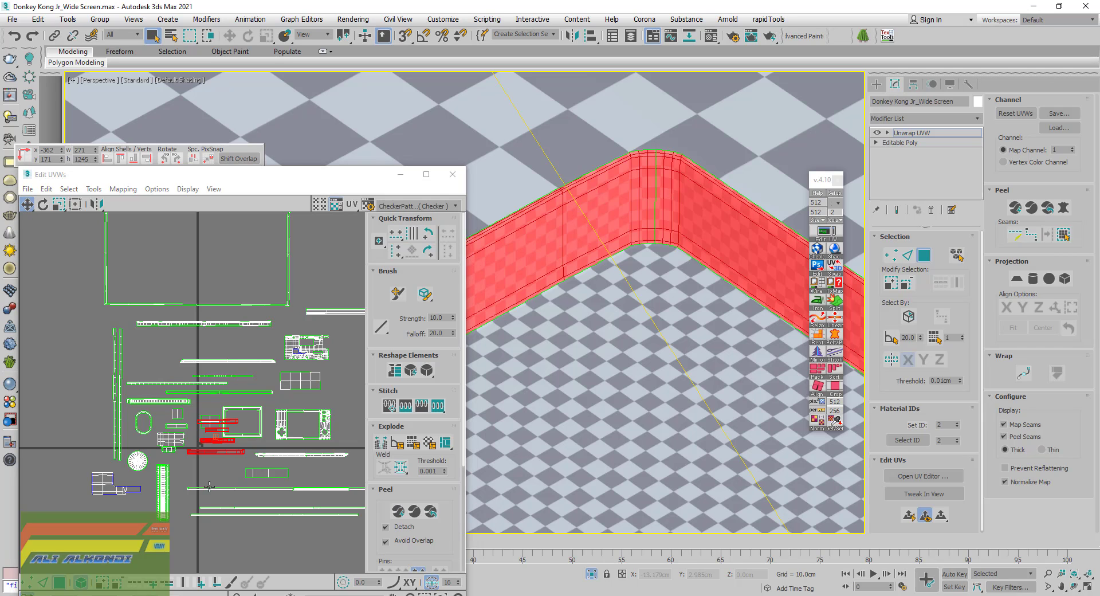
drag(205, 453, 74, 391)
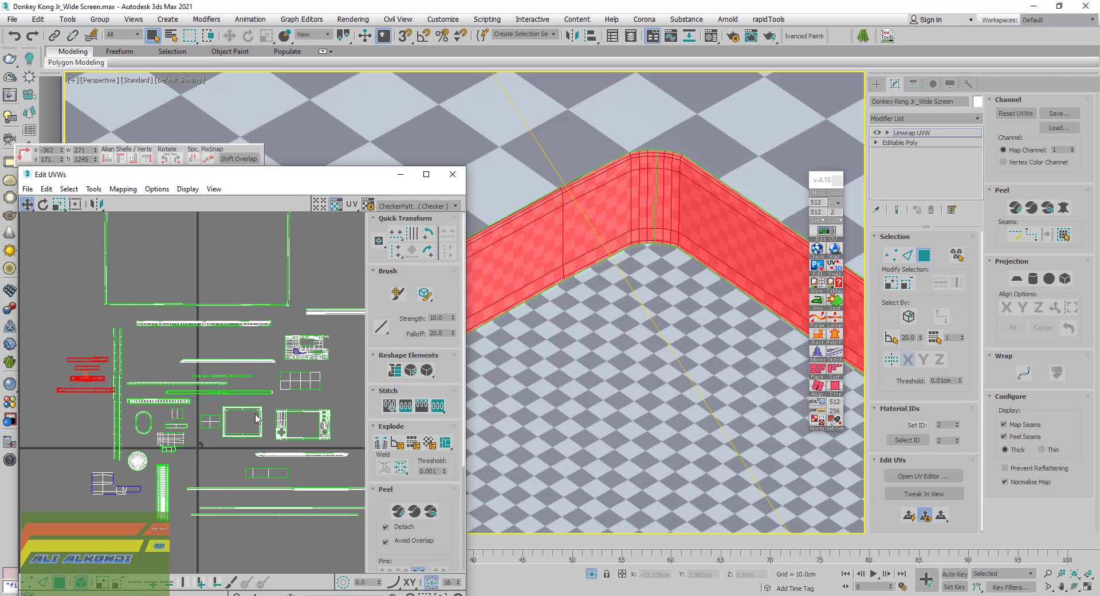
Orbit around the board at low angles to inspect the checker on the screen area and holes
scroll(565, 360, down, 5)
scroll(647, 338, down, 3)
scroll(607, 378, up, 1)
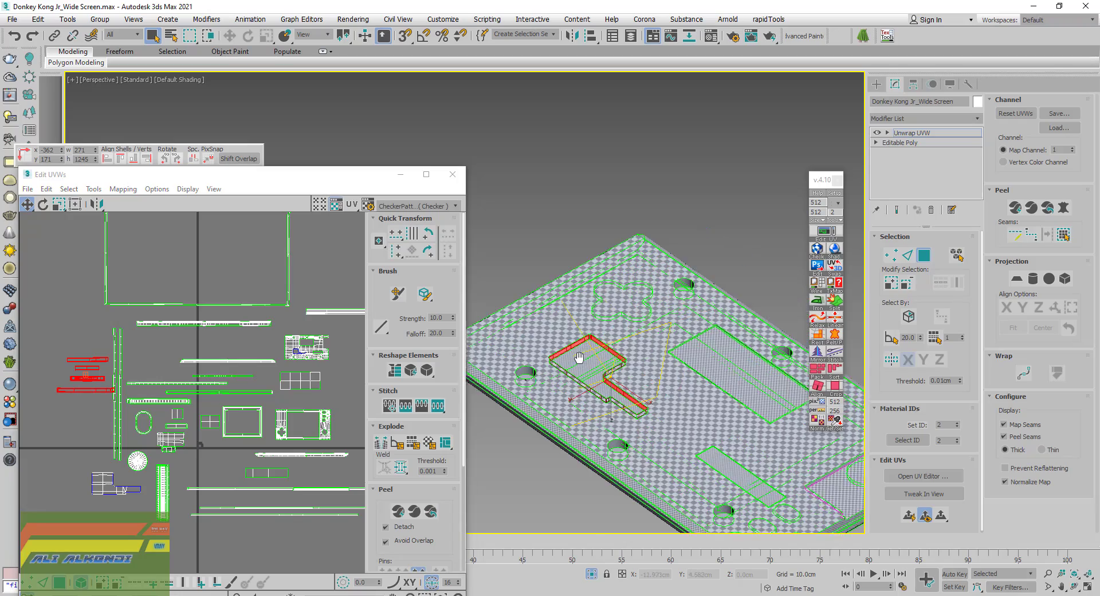
alt+middle_drag(602, 270, 541, 497)
scroll(541, 496, up, 4)
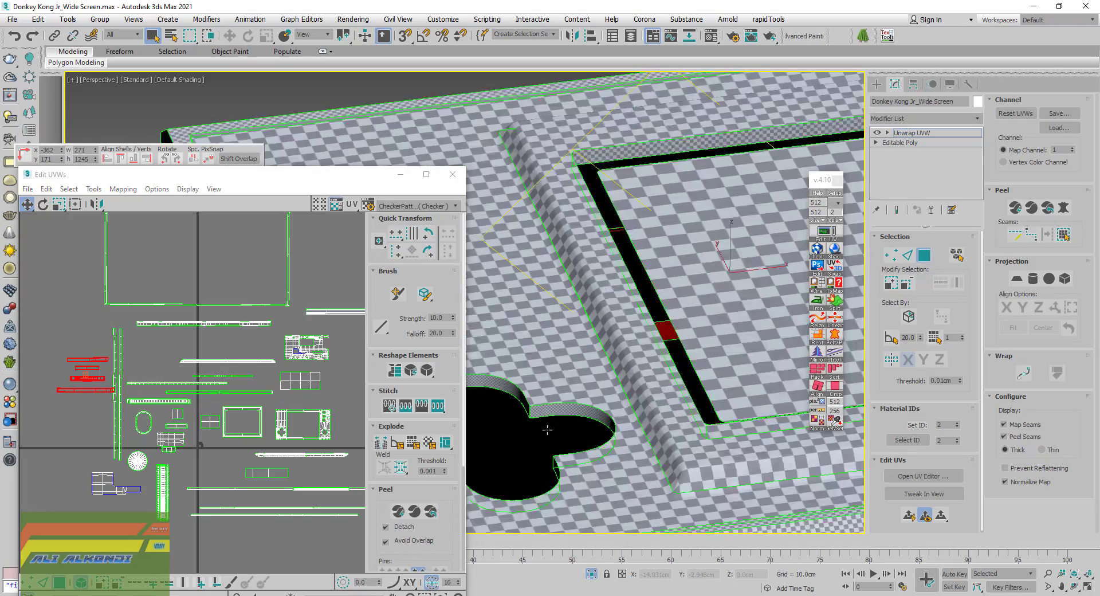
scroll(547, 430, up, 3)
scroll(698, 350, down, 5)
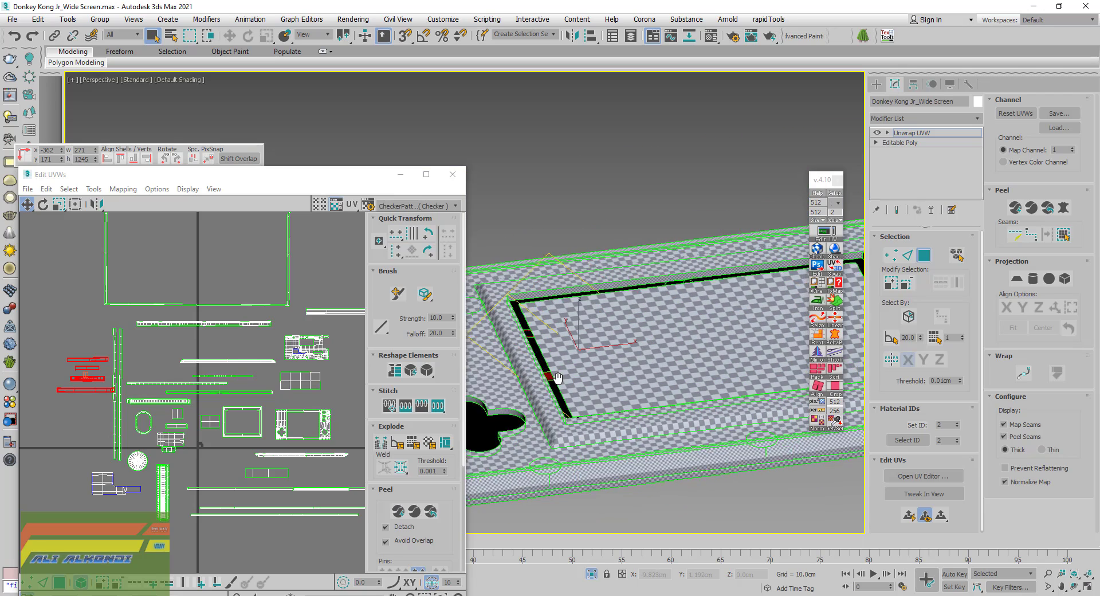
mouse_move(710, 338)
alt+middle_down()
mouse_move(699, 322)
mouse_move(483, 356)
mouse_move(523, 369)
alt+middle_up()
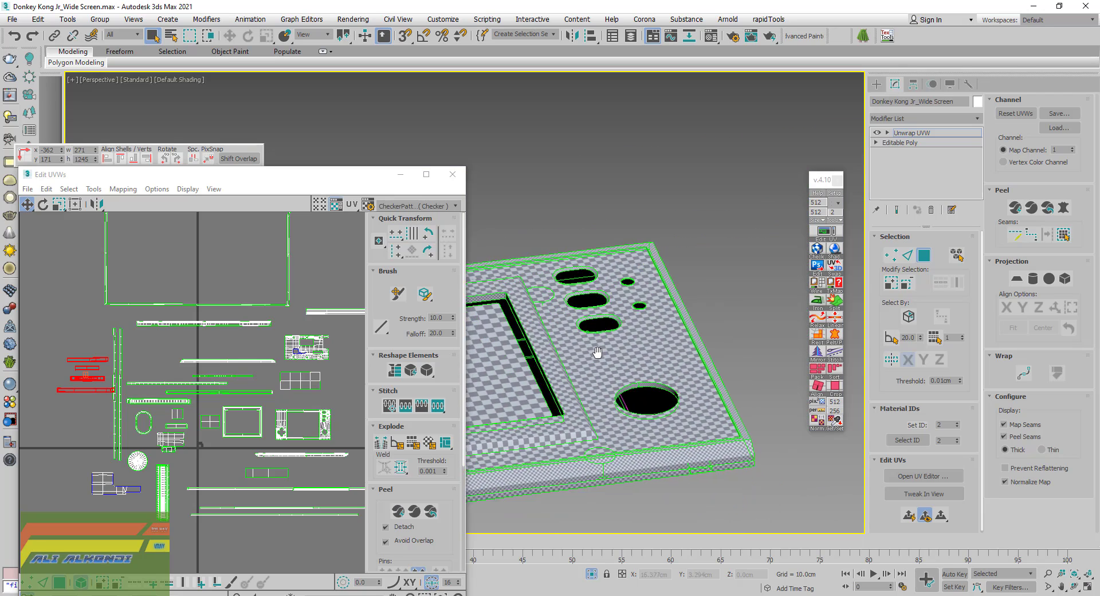
alt+middle_drag(581, 395, 658, 315)
scroll(661, 314, up, 4)
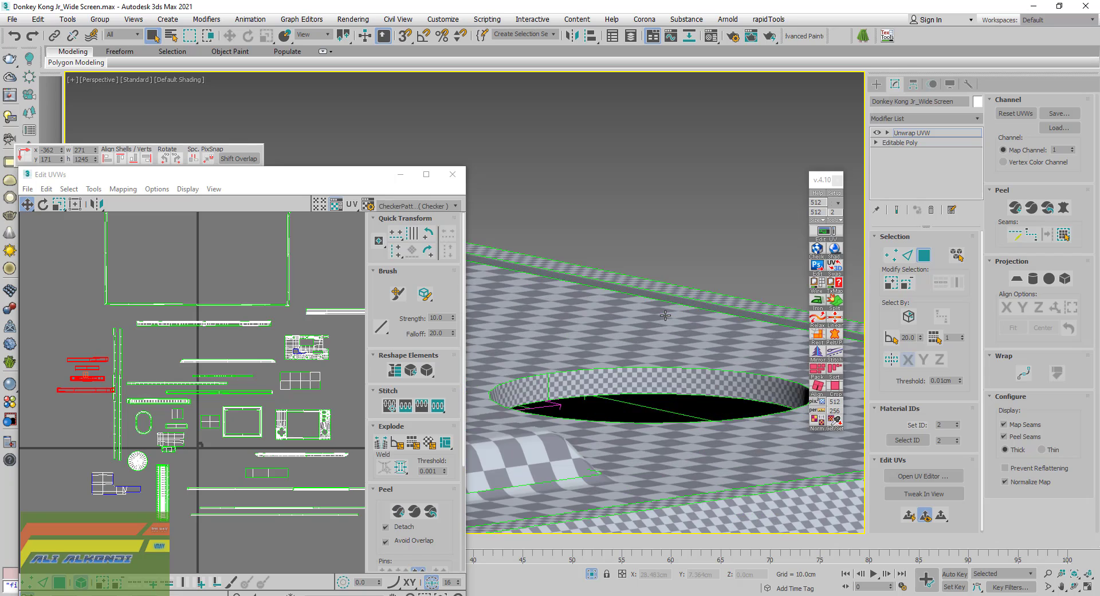
scroll(658, 290, up, 4)
scroll(651, 306, down, 3)
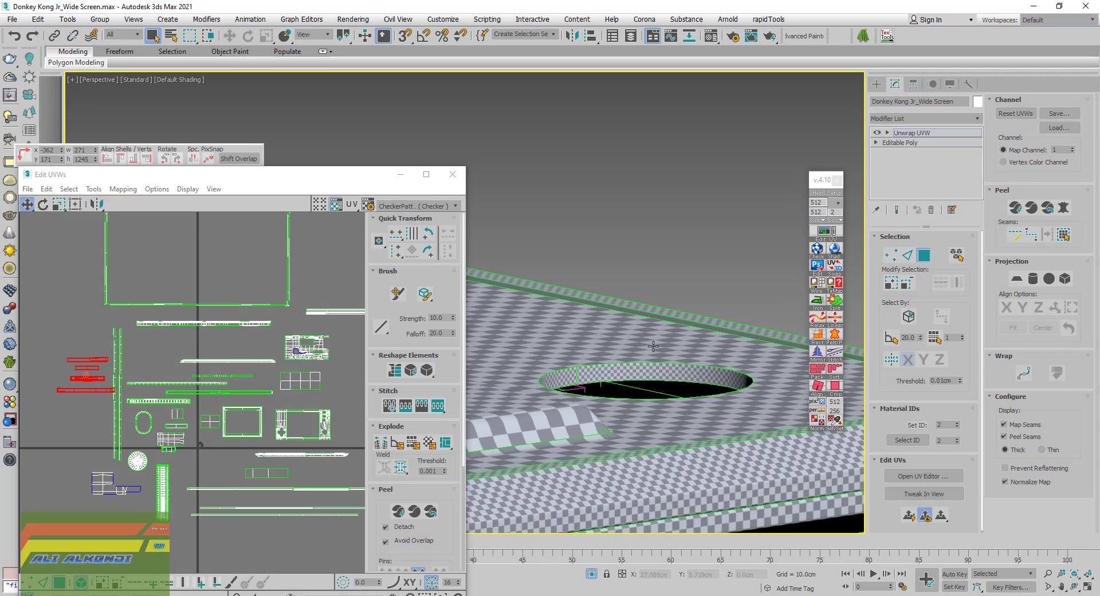
scroll(653, 346, down, 3)
mouse_move(653, 346)
alt+middle_down()
mouse_move(680, 346)
mouse_move(589, 332)
mouse_move(688, 388)
mouse_move(700, 308)
mouse_move(733, 418)
mouse_move(716, 378)
alt+middle_up()
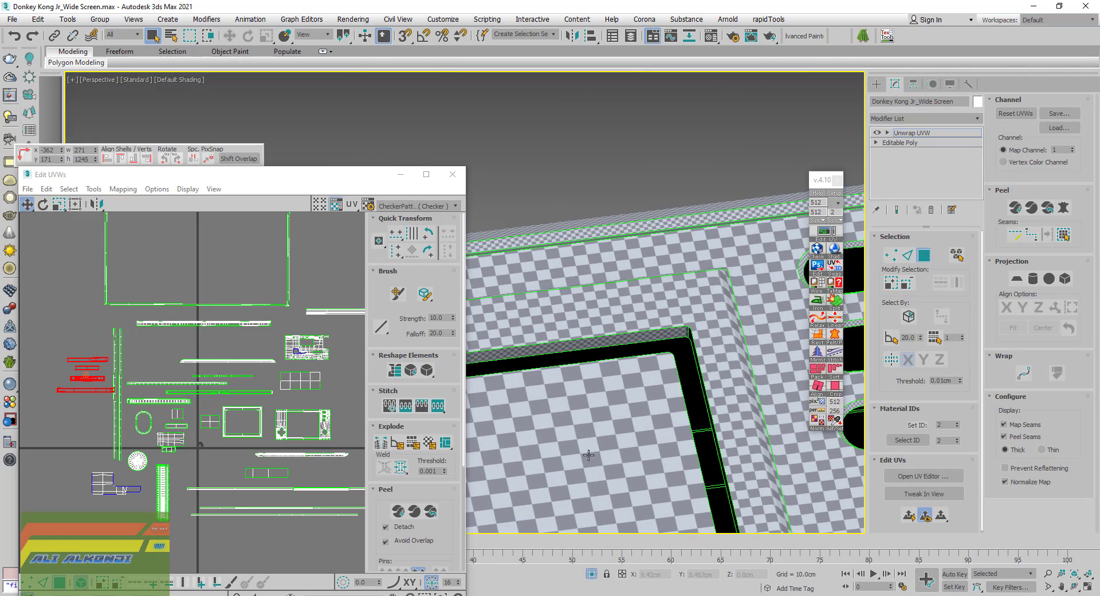
scroll(243, 370, down, 3)
scroll(243, 369, down, 2)
Select every UV shell and Pack Normalize them into one cluster
drag(184, 312, 332, 444)
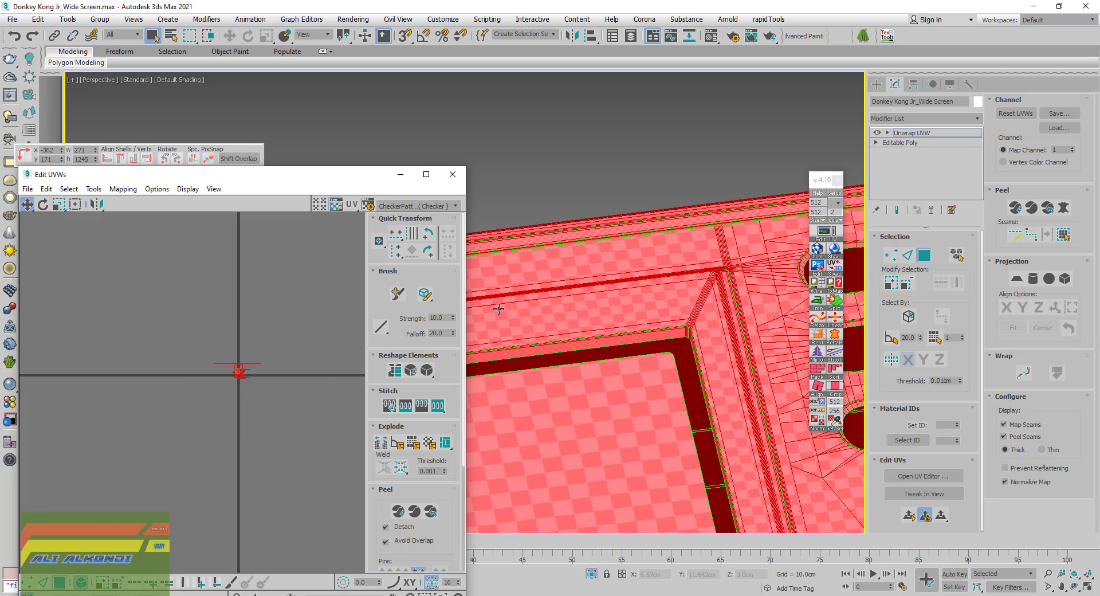
scroll(413, 401, down, 3)
scroll(401, 447, down, 2)
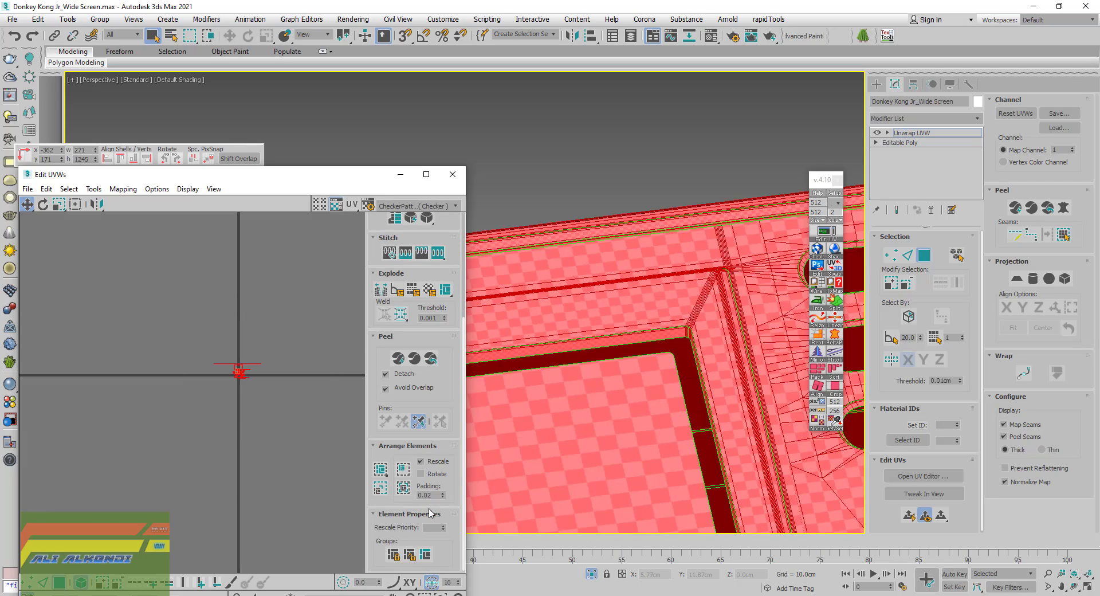
click(380, 488)
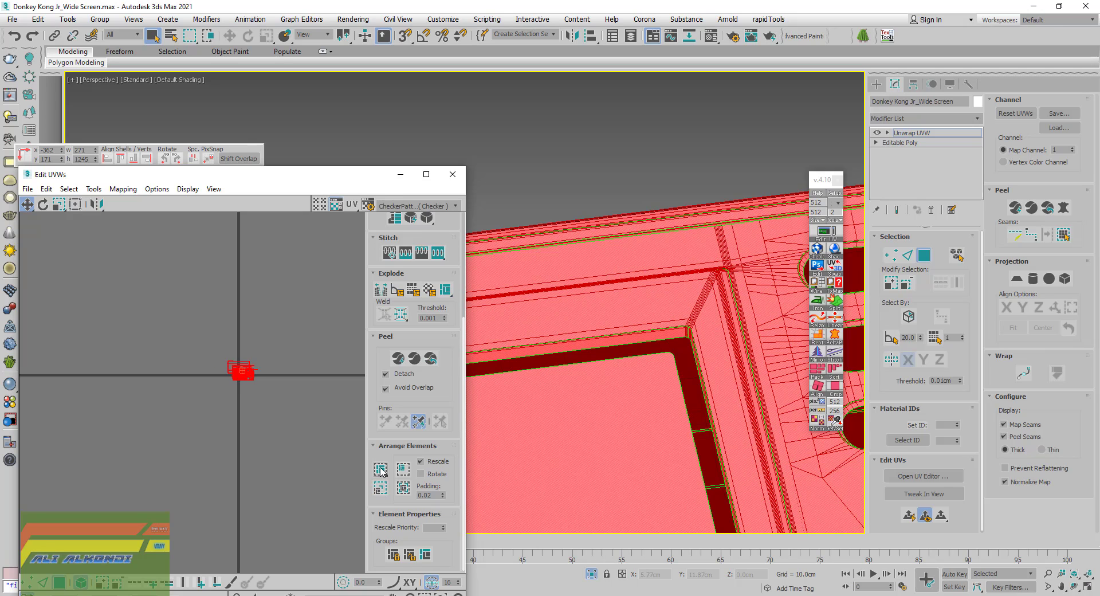
Repack the UVs with Pack Custom using 0.05 padding
click(385, 488)
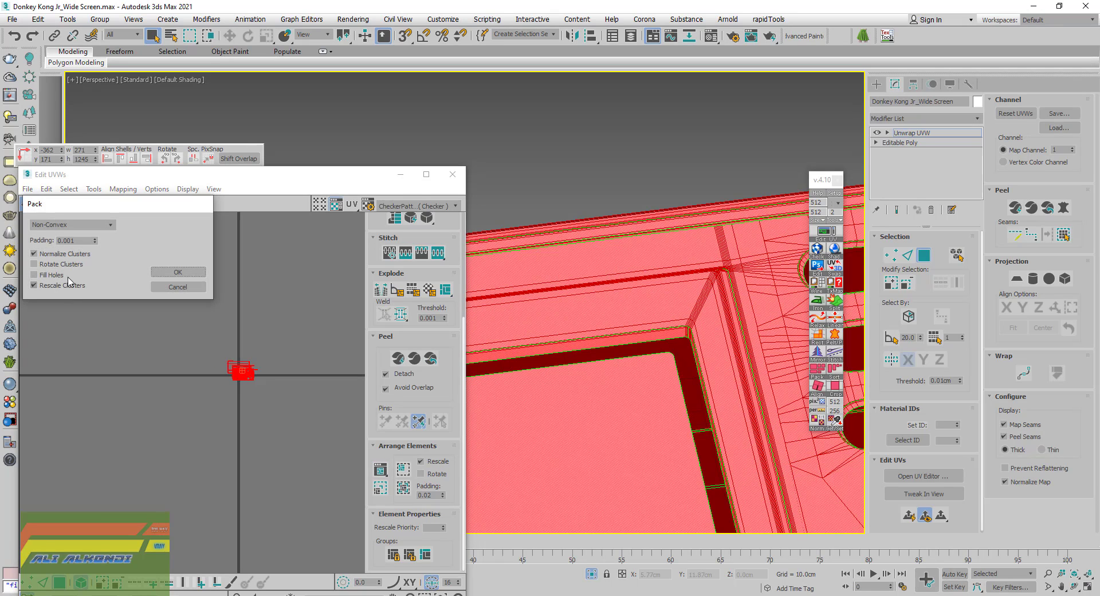
click(82, 239)
click(178, 273)
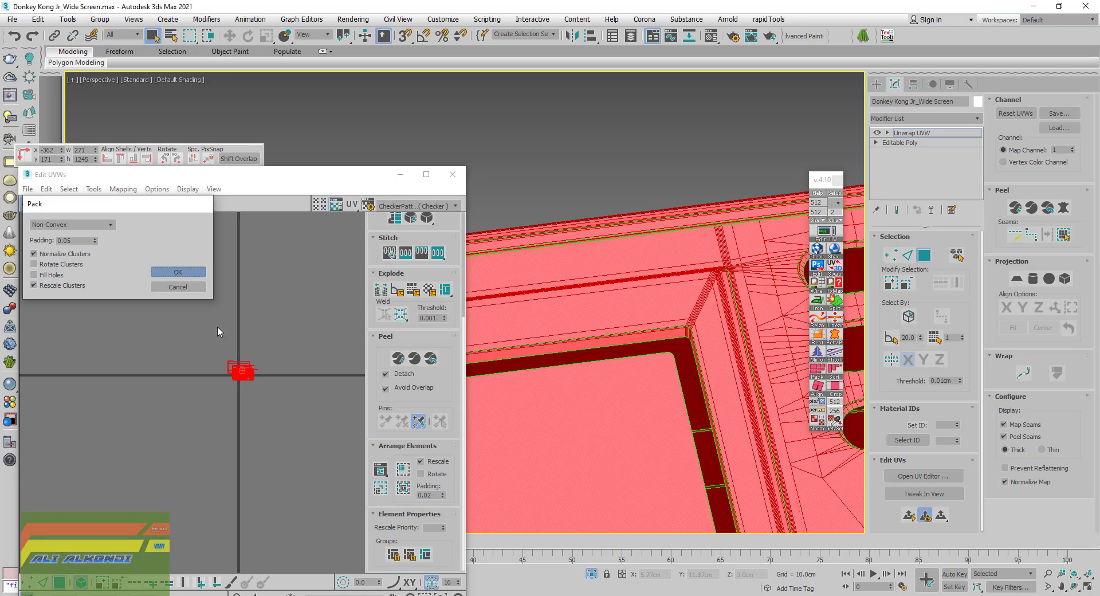
Zoom in to check the packed layout, then close the Edit UVWs window
scroll(226, 359, up, 1)
scroll(225, 381, up, 1)
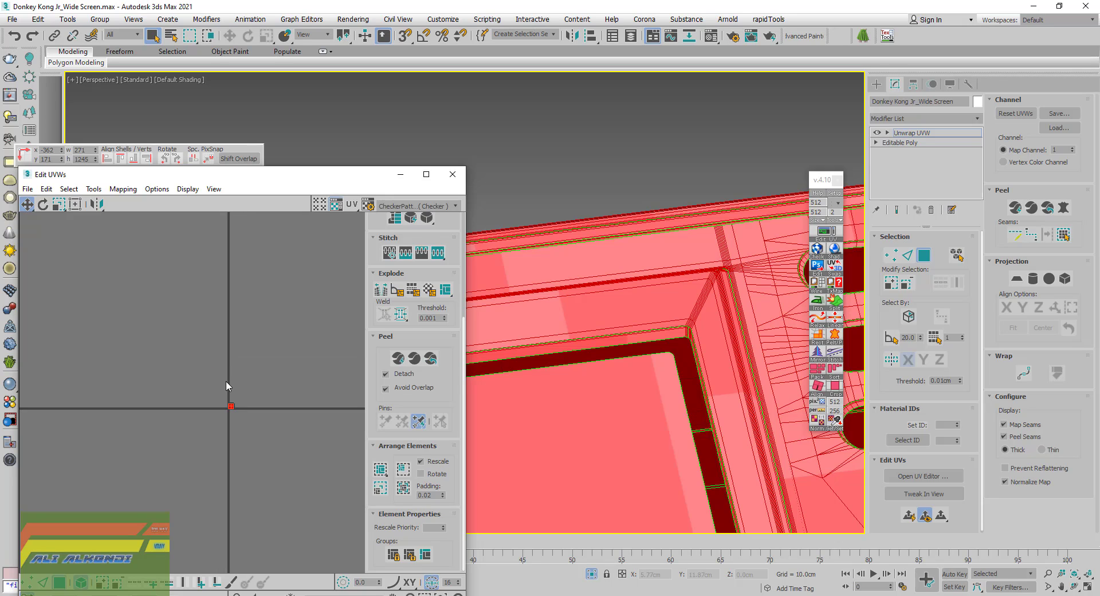
scroll(228, 421, up, 1)
scroll(228, 421, up, 3)
scroll(246, 408, up, 2)
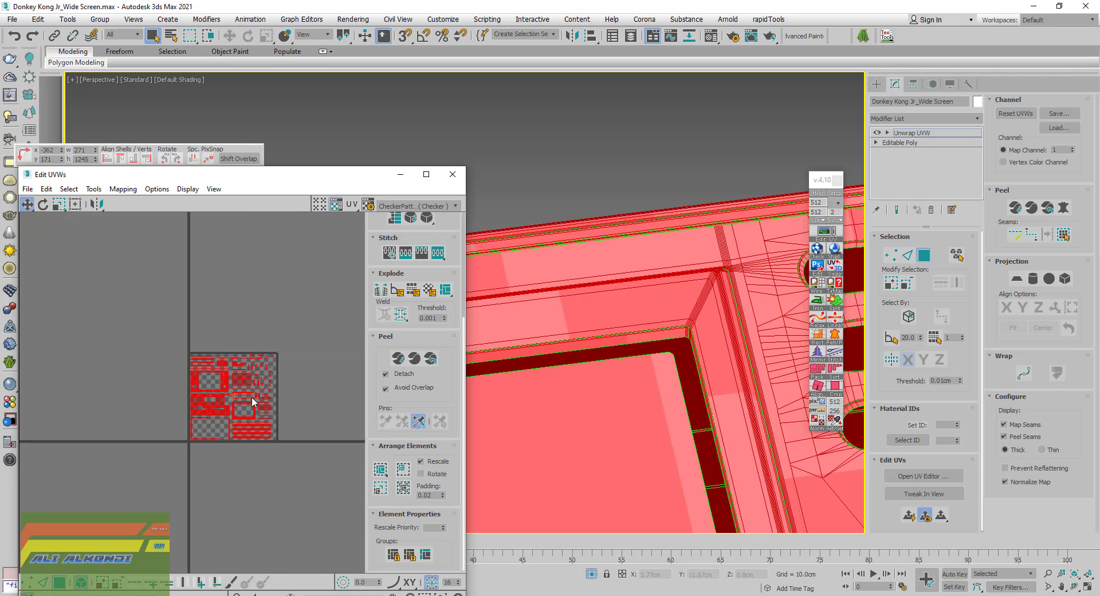
scroll(248, 401, up, 2)
middle_drag(253, 406, 208, 396)
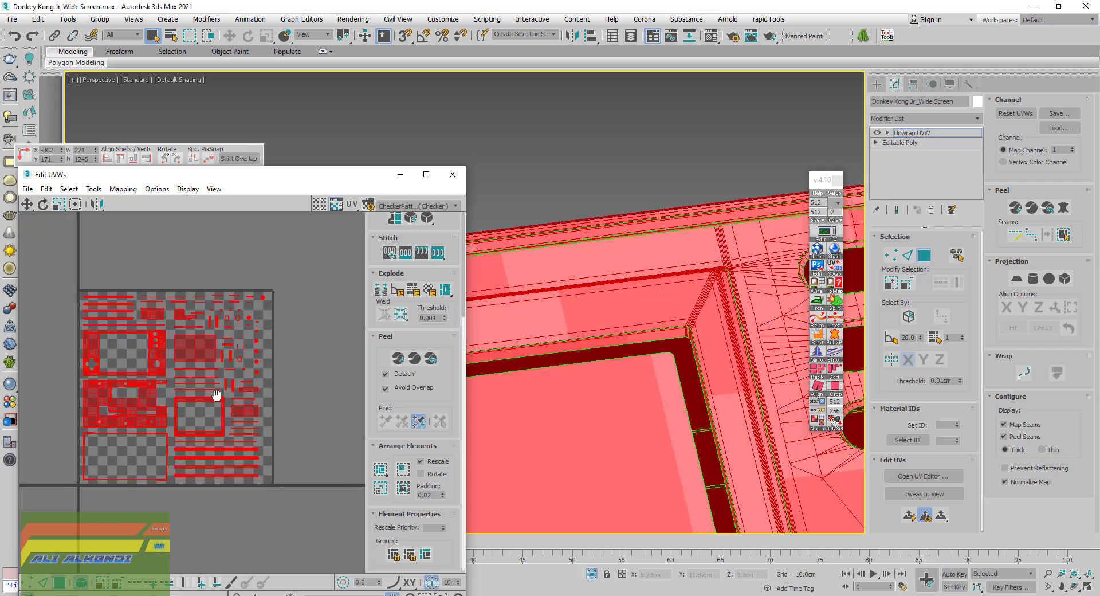
click(452, 175)
click(916, 132)
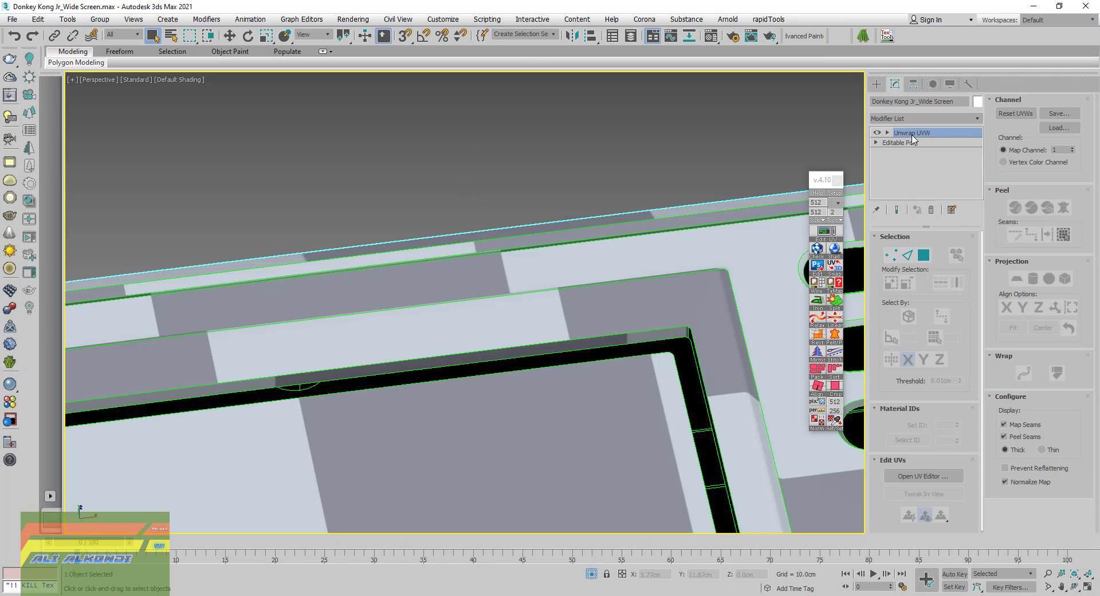
Collapse the Unwrap UVW into the Editable Poly and view the console from nearly top-down
right_click(912, 139)
click(963, 252)
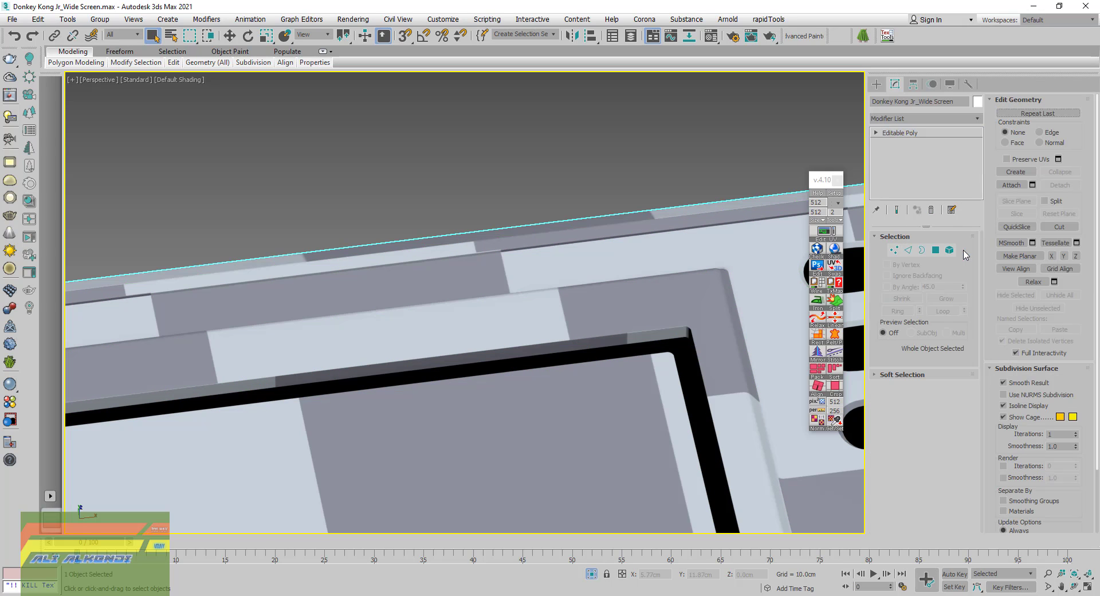
key(z)
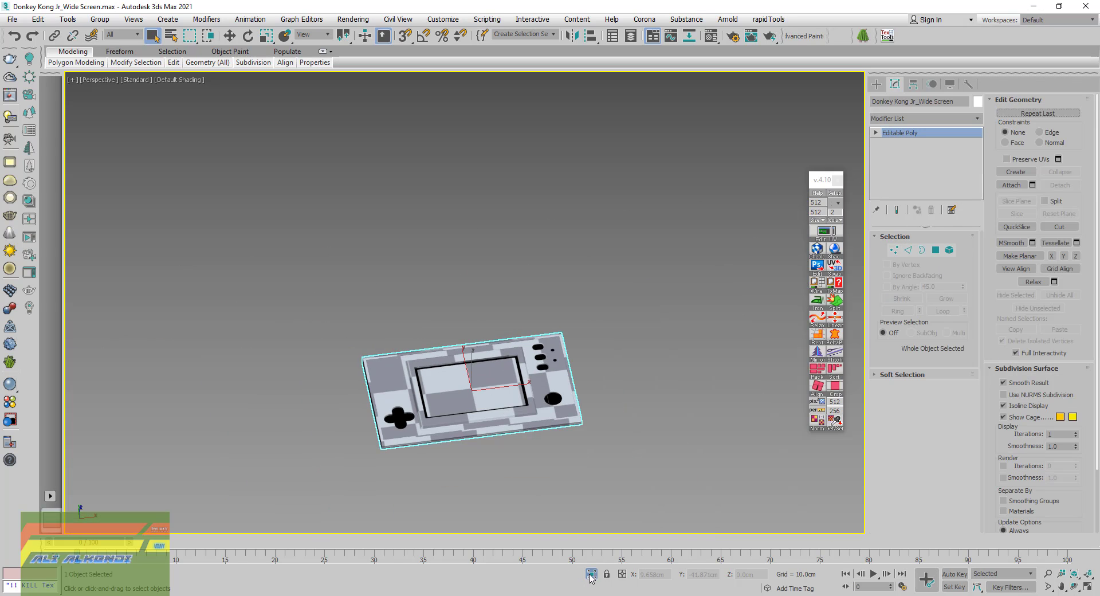
click(590, 576)
mouse_move(511, 287)
alt+middle_down()
mouse_move(546, 292)
mouse_move(561, 313)
alt+middle_up()
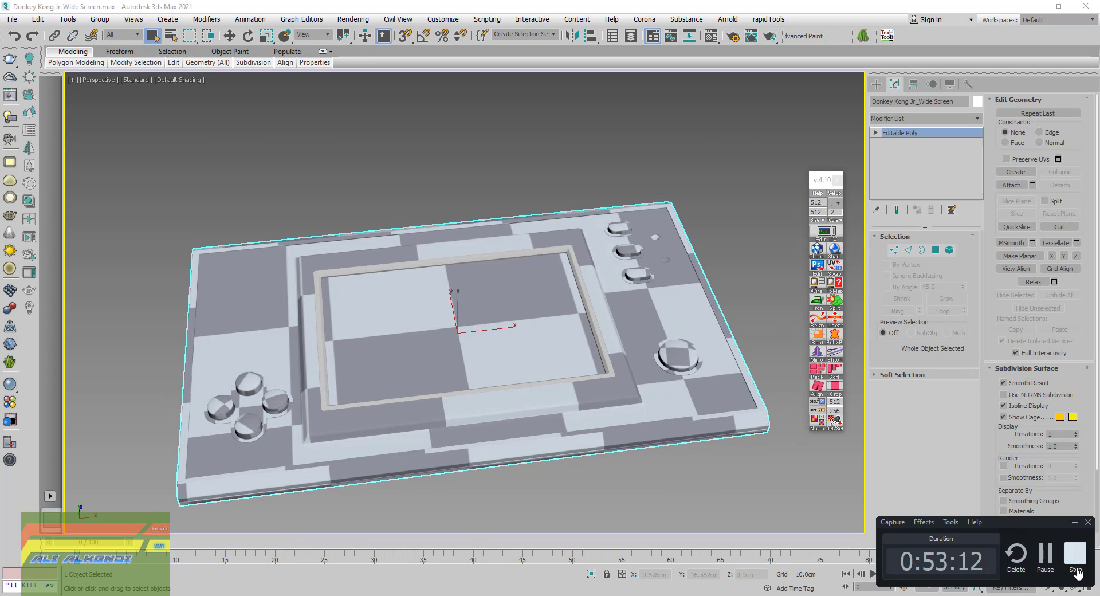
Isolate the inner bezel Object002 with edged faces shown and add an Unwrap UVW
click(1074, 522)
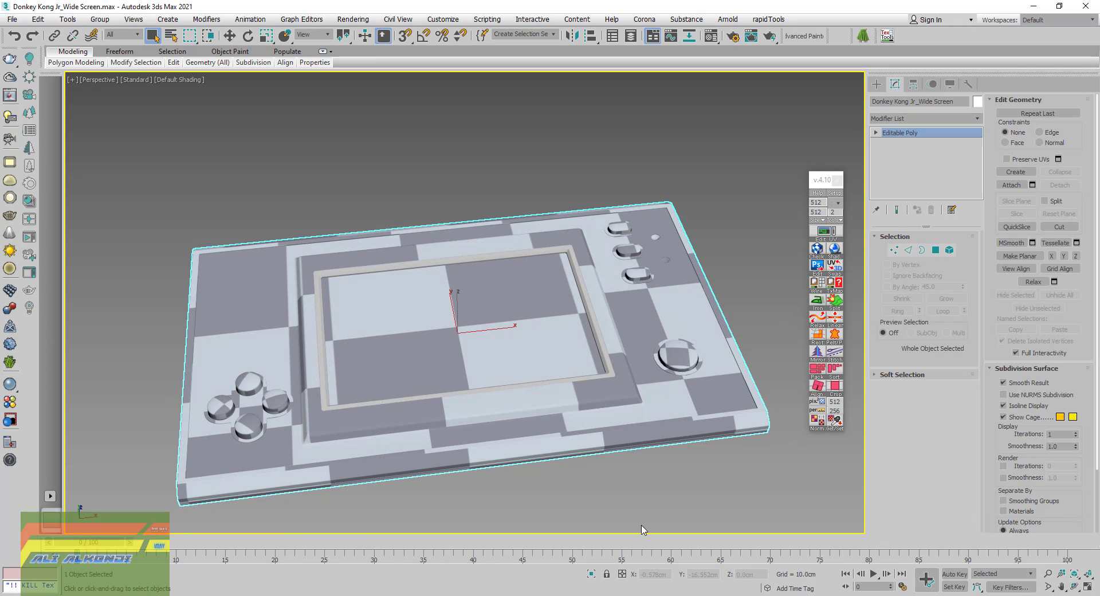
click(582, 289)
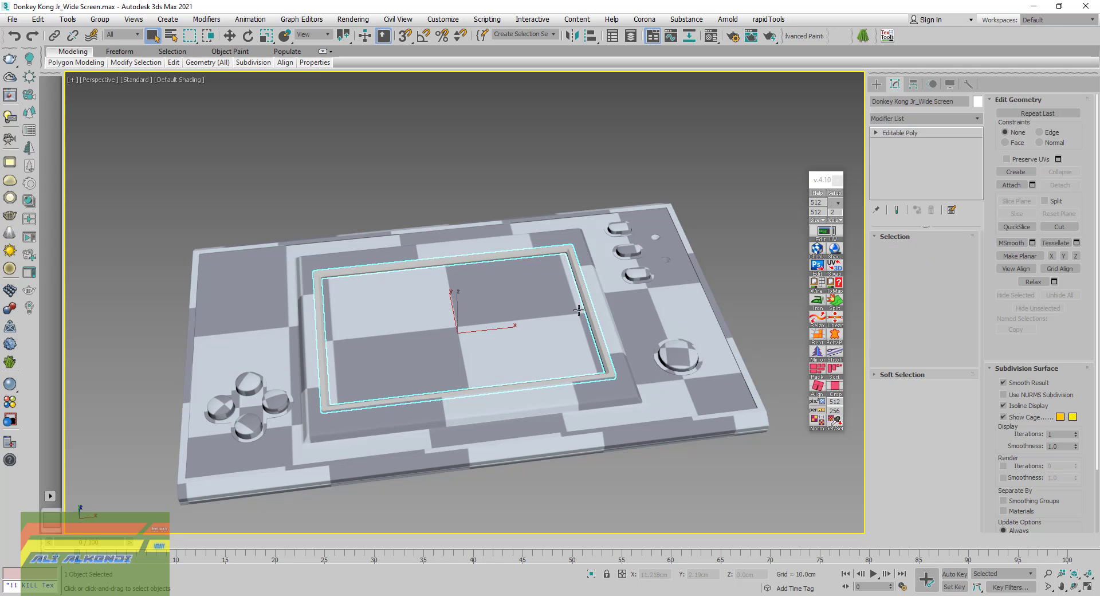
click(591, 573)
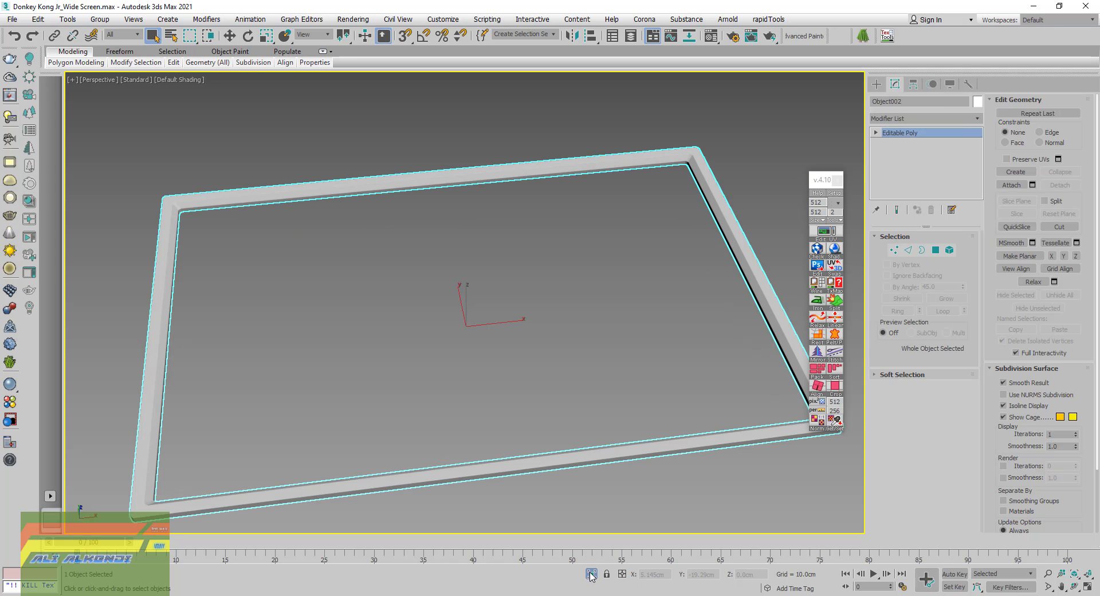
key(F4)
click(826, 231)
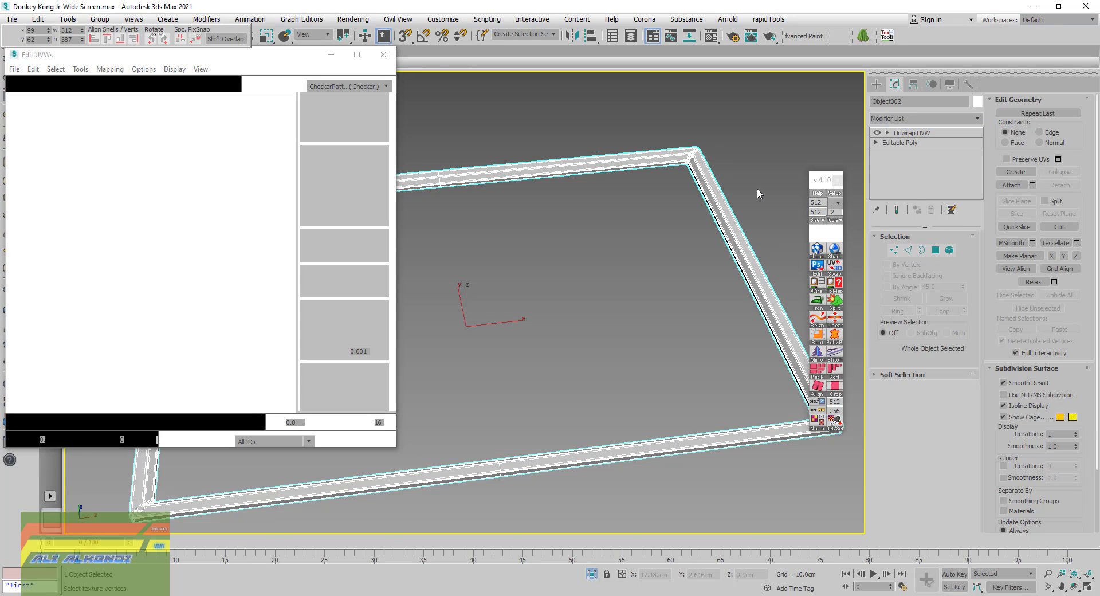
Select all the bezel's faces and peel them into one flat frame-shaped shell
click(895, 337)
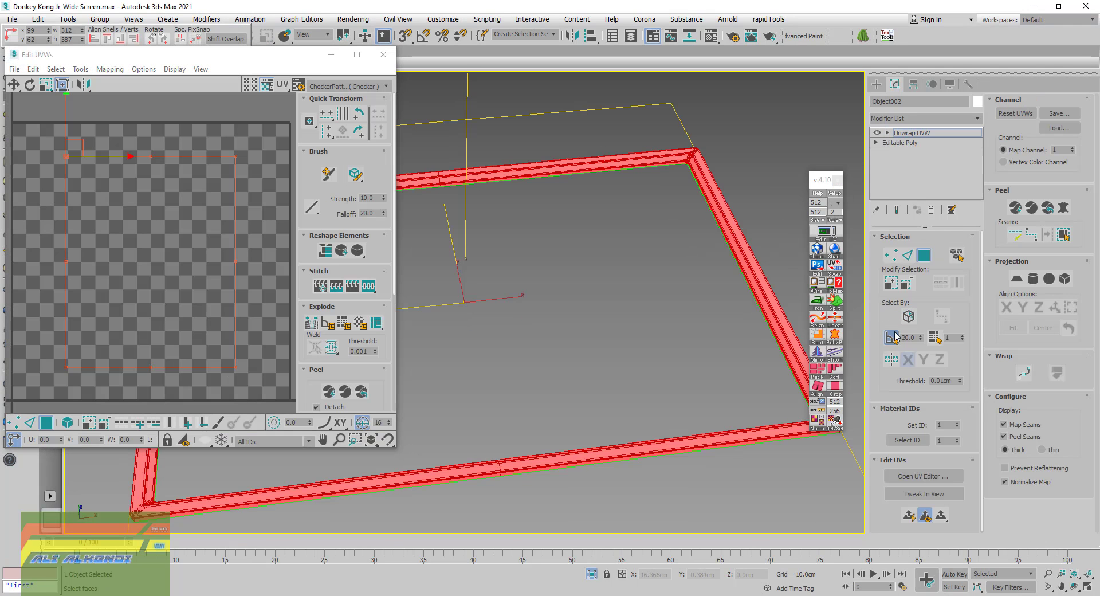
scroll(622, 304, down, 5)
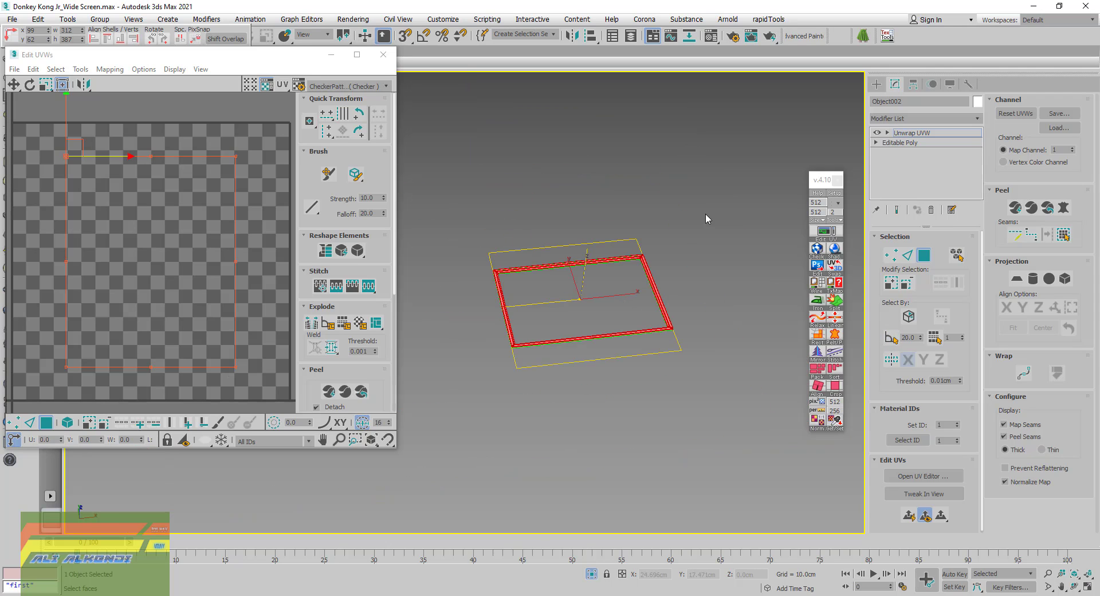
drag(640, 341, 375, 465)
click(1047, 208)
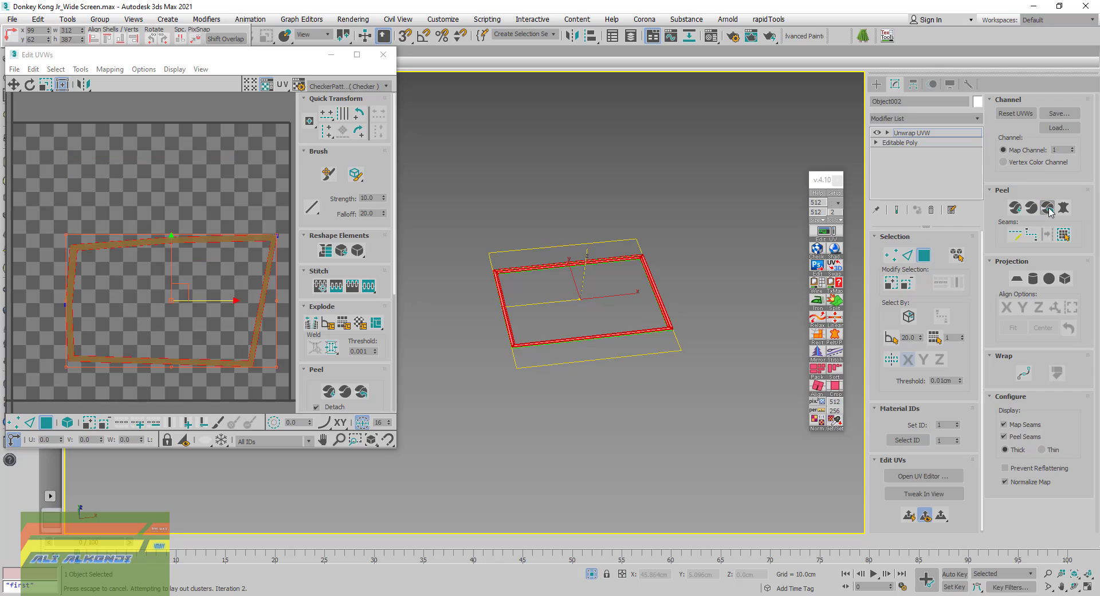
Move the frame shell off the checker tile to the lower left, enter Edge mode, and move the editor aside
scroll(160, 242, down, 4)
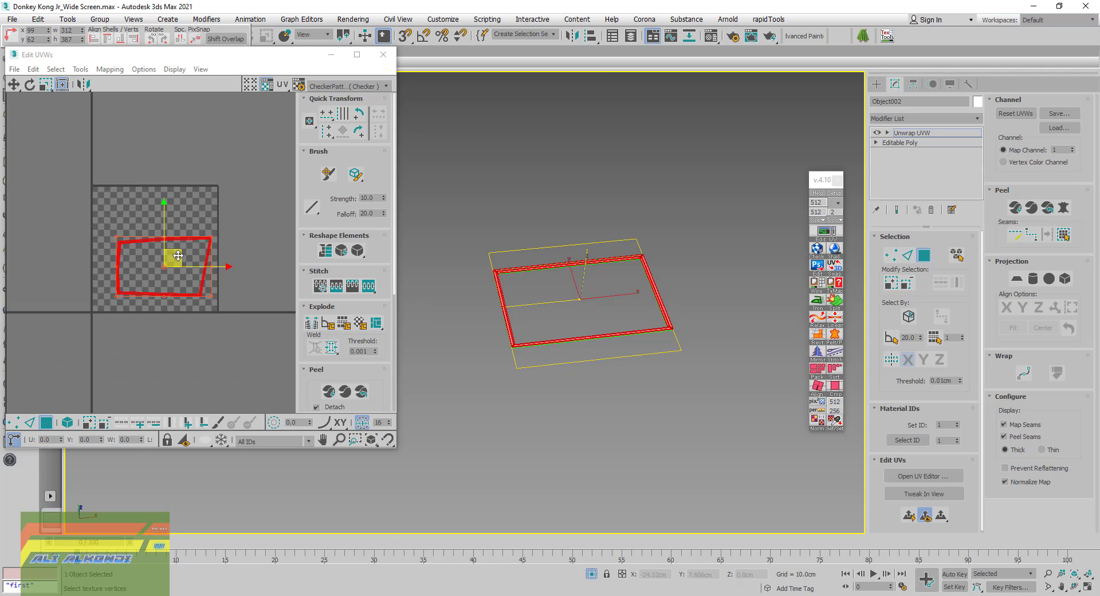
drag(177, 256, 50, 350)
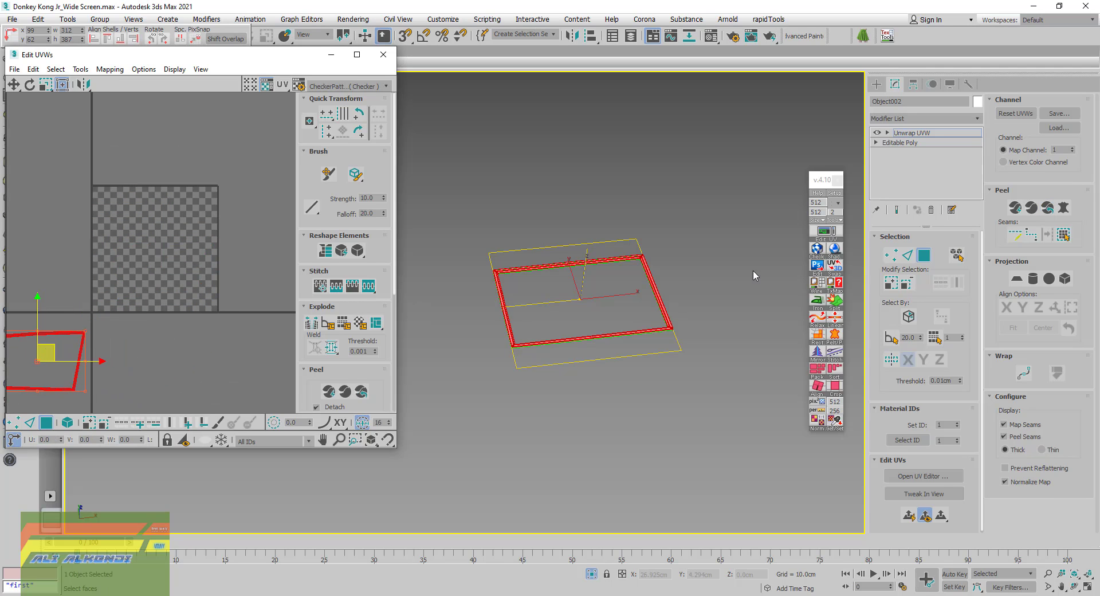
key(2)
scroll(637, 258, up, 2)
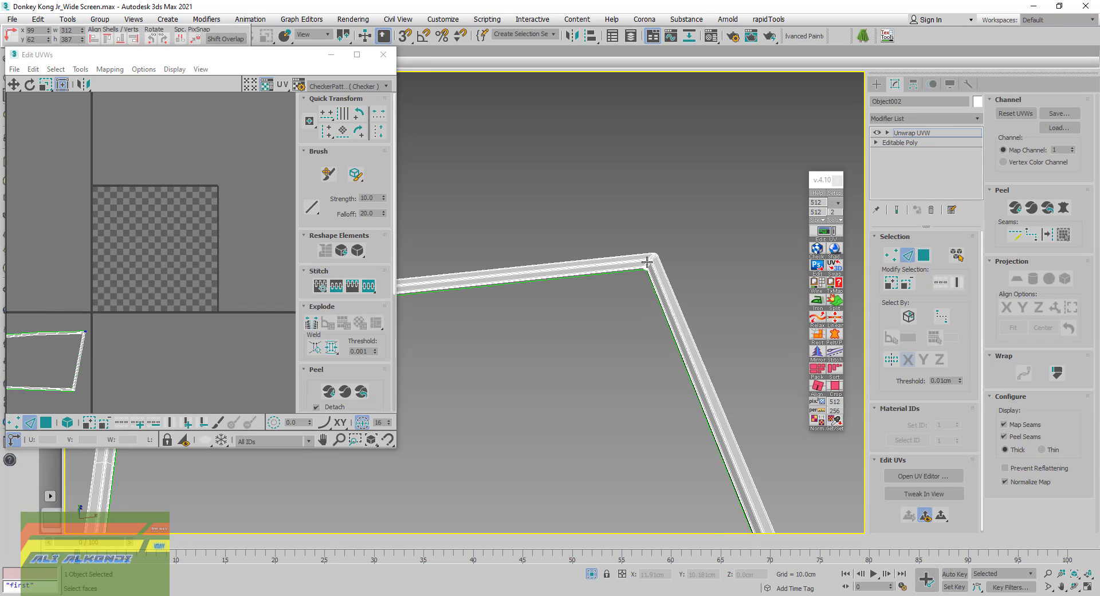
scroll(641, 261, up, 2)
scroll(644, 263, up, 2)
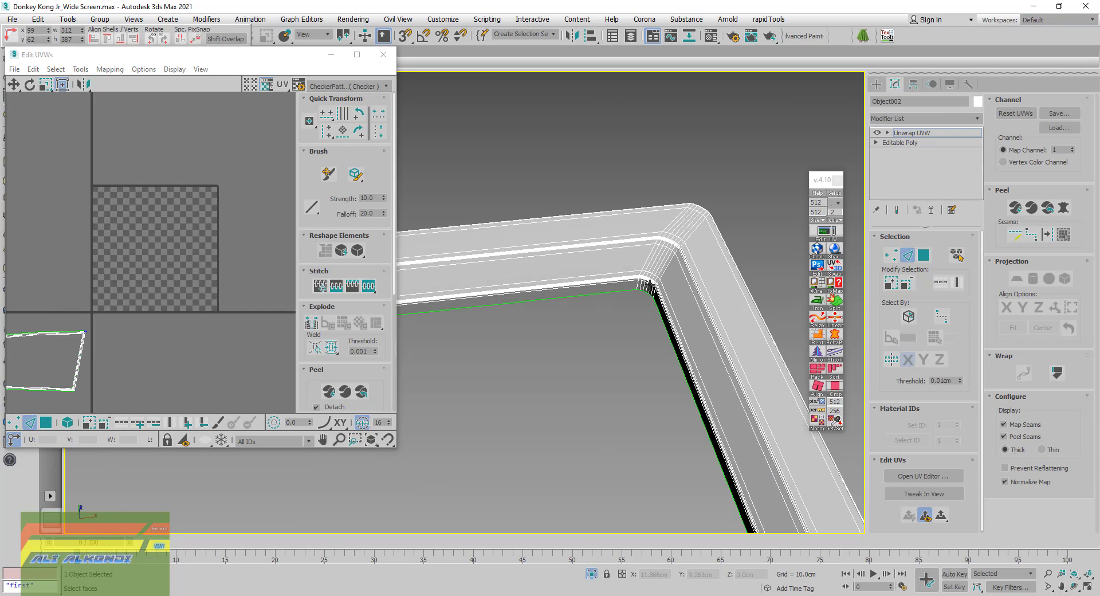
scroll(653, 284, up, 1)
scroll(655, 284, up, 1)
scroll(656, 284, up, 2)
scroll(656, 284, down, 2)
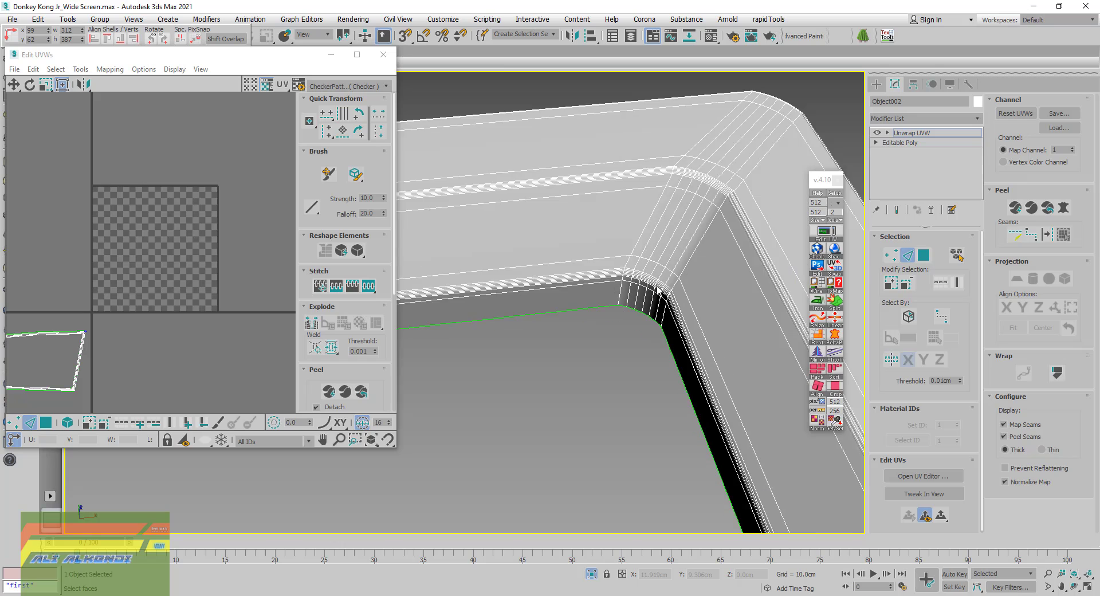
scroll(656, 285, down, 1)
drag(252, 35, 274, 227)
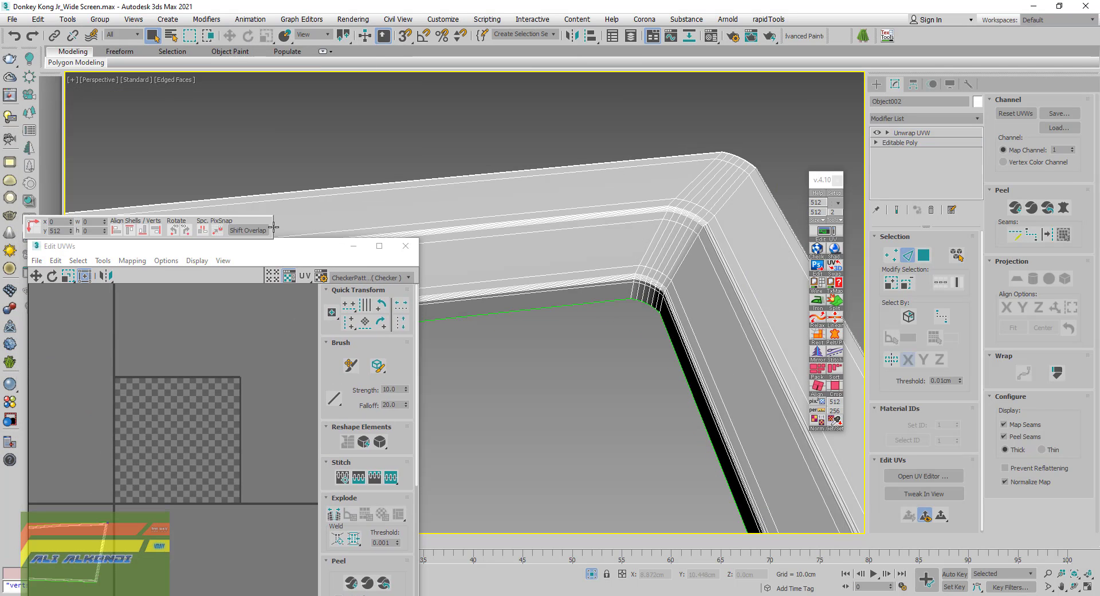
Set the viewport field of view to 3 degrees
click(174, 83)
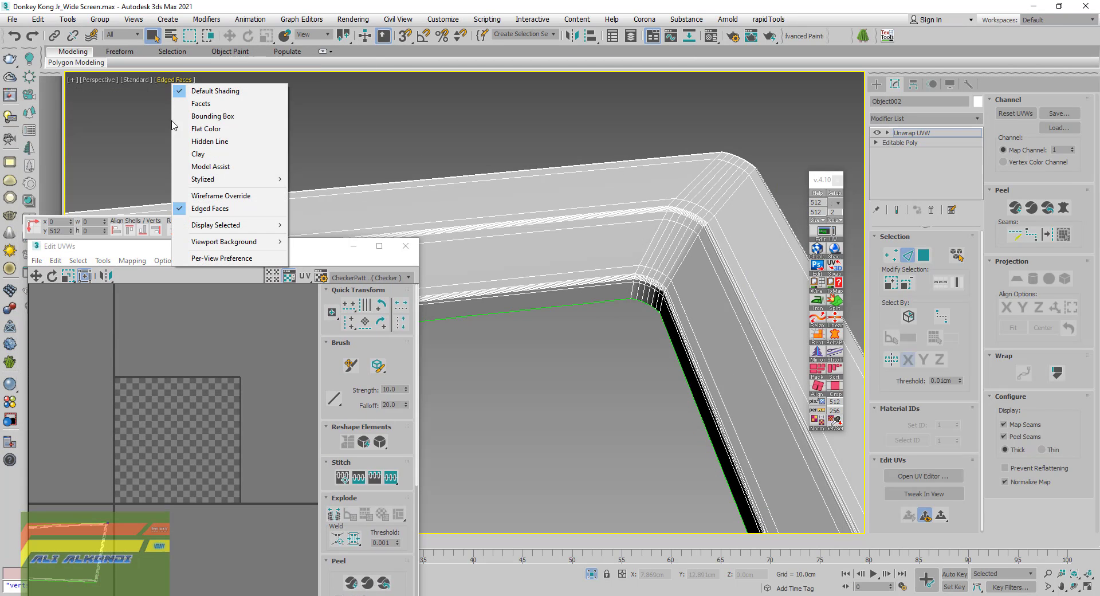
click(221, 259)
drag(576, 226, 548, 228)
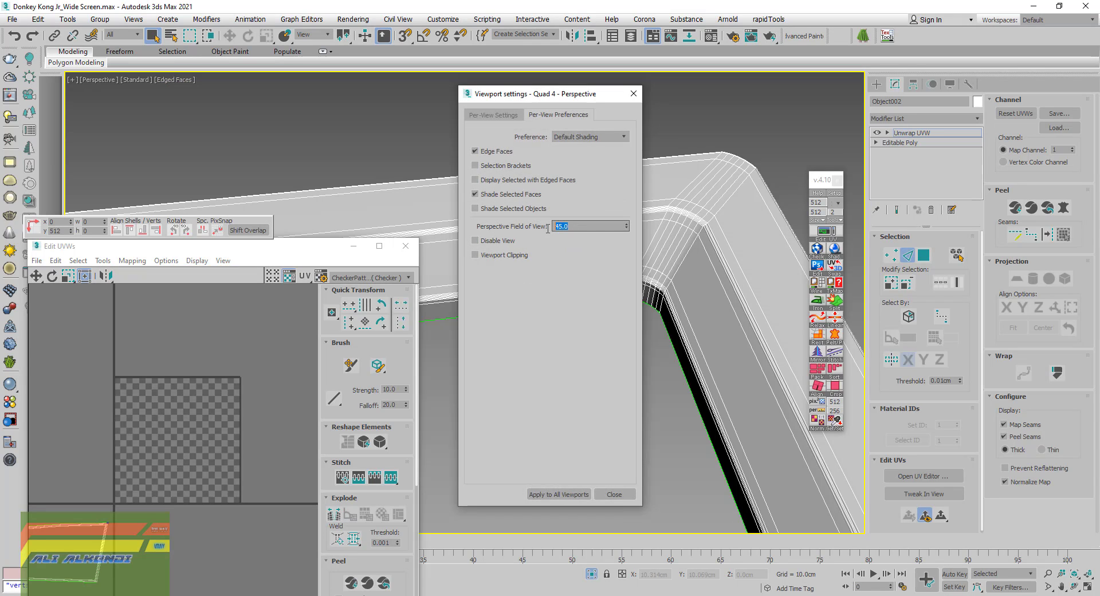
text(3)
key(Return)
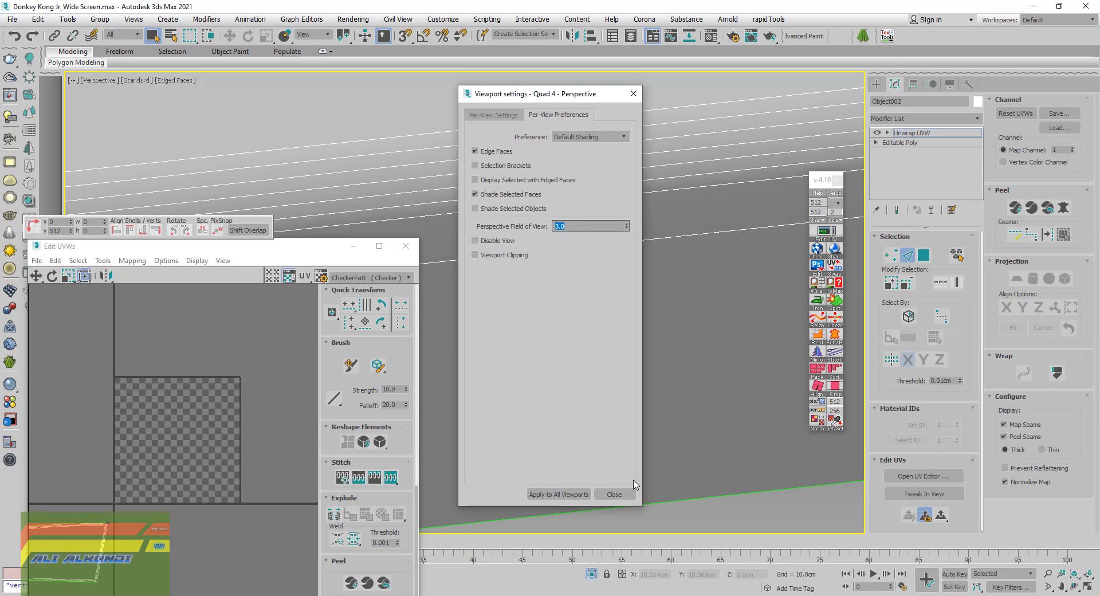
click(614, 494)
Select the vertical edges at the frame's inner rounded corner
middle_drag(590, 371, 682, 339)
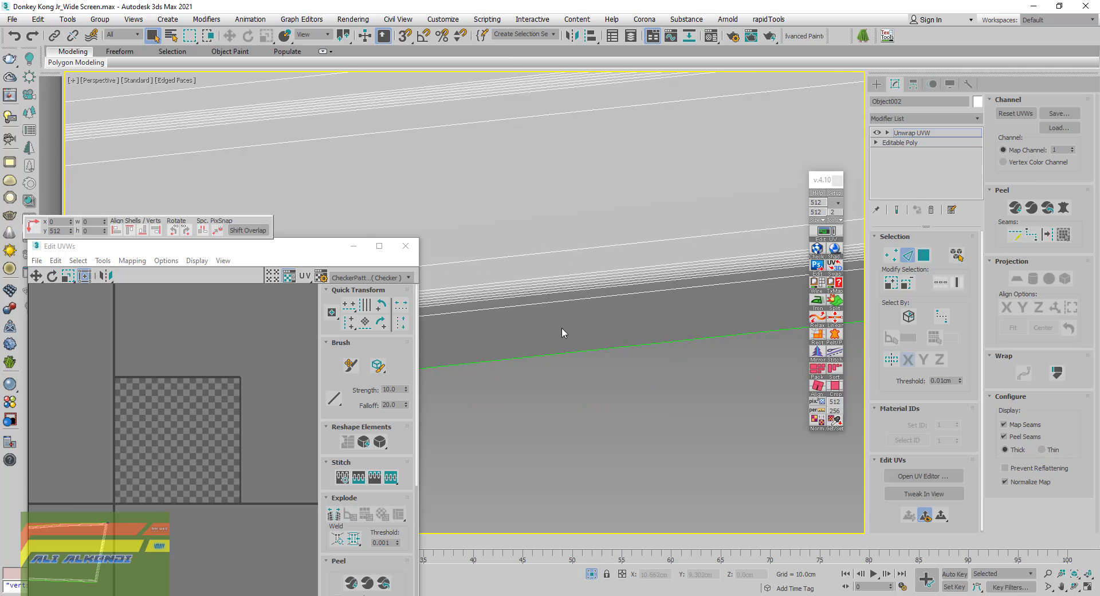
scroll(713, 308, up, 5)
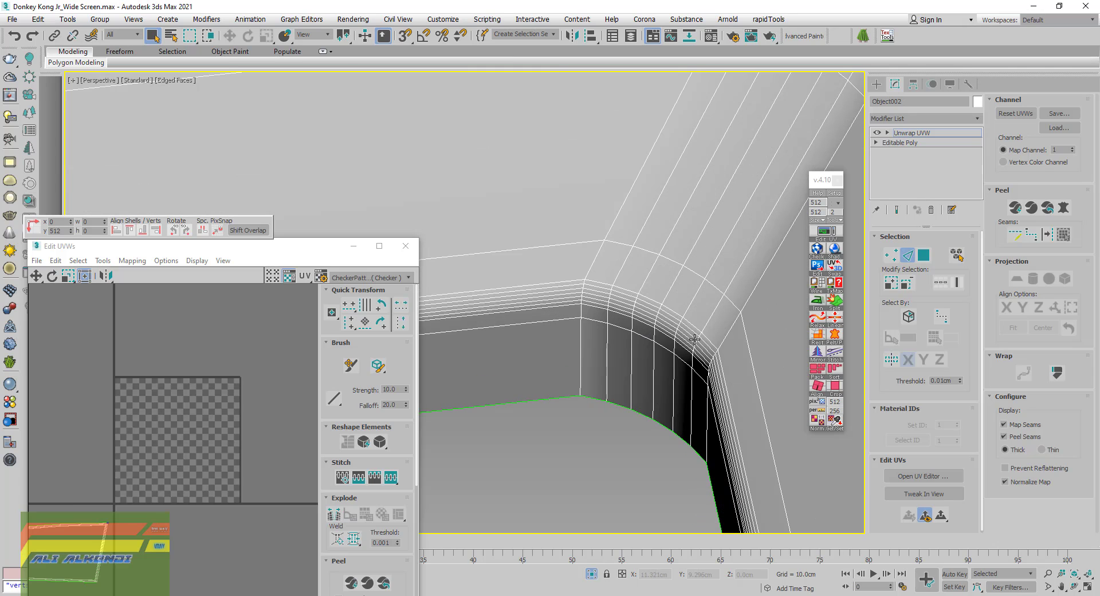
scroll(712, 360, up, 2)
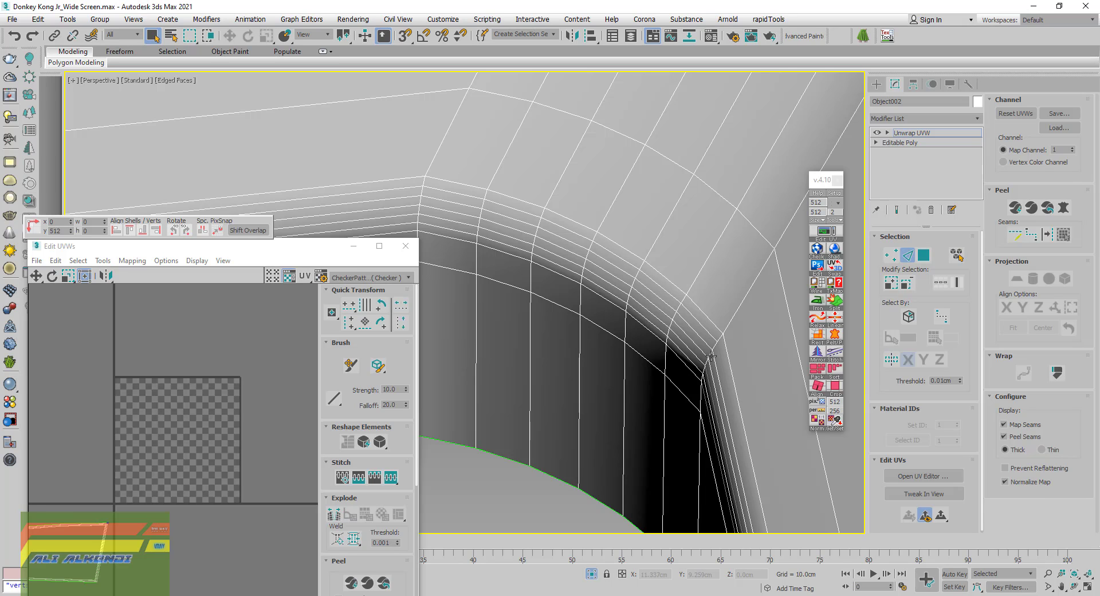
scroll(713, 366, down, 2)
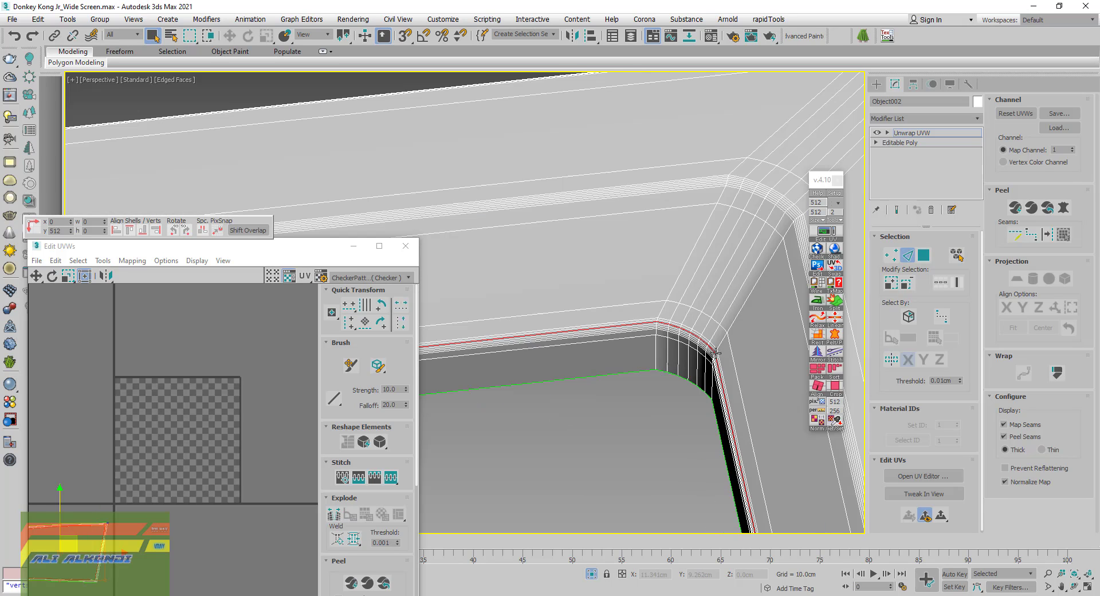
scroll(710, 378, down, 2)
scroll(707, 396, down, 2)
scroll(699, 189, down, 2)
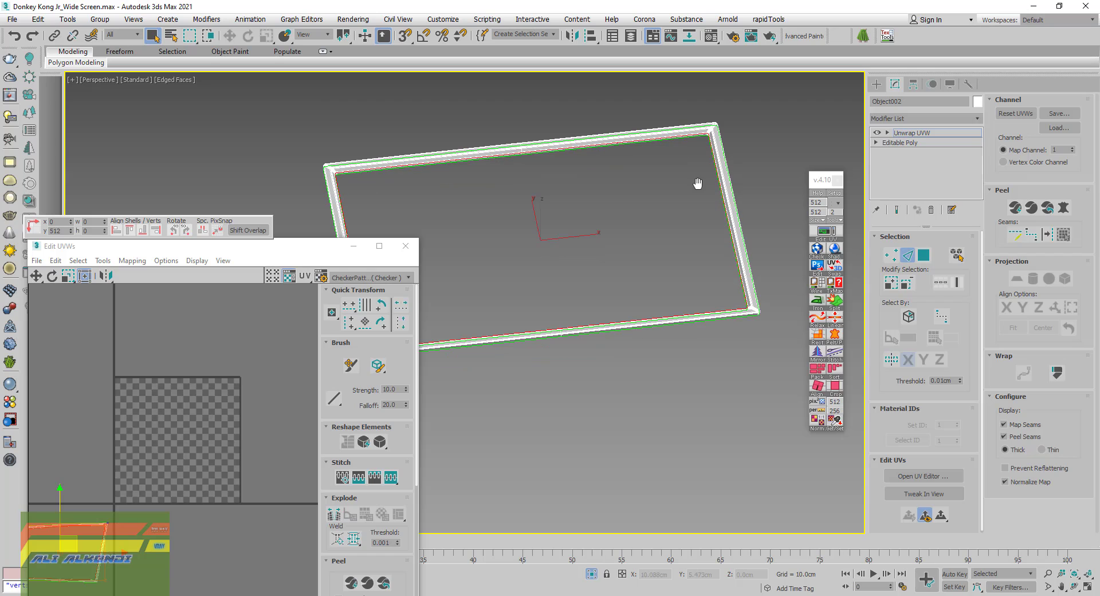
mouse_move(700, 189)
middle_down()
mouse_move(642, 305)
mouse_move(596, 319)
mouse_move(582, 296)
mouse_move(622, 288)
middle_up()
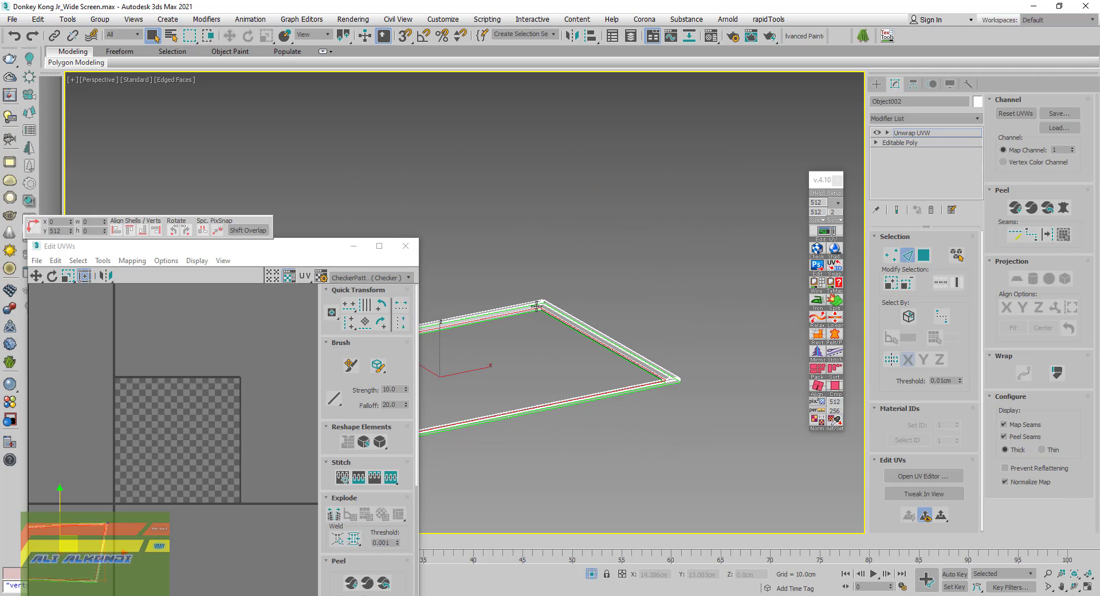
scroll(537, 305, up, 2)
scroll(559, 326, up, 2)
scroll(564, 324, up, 1)
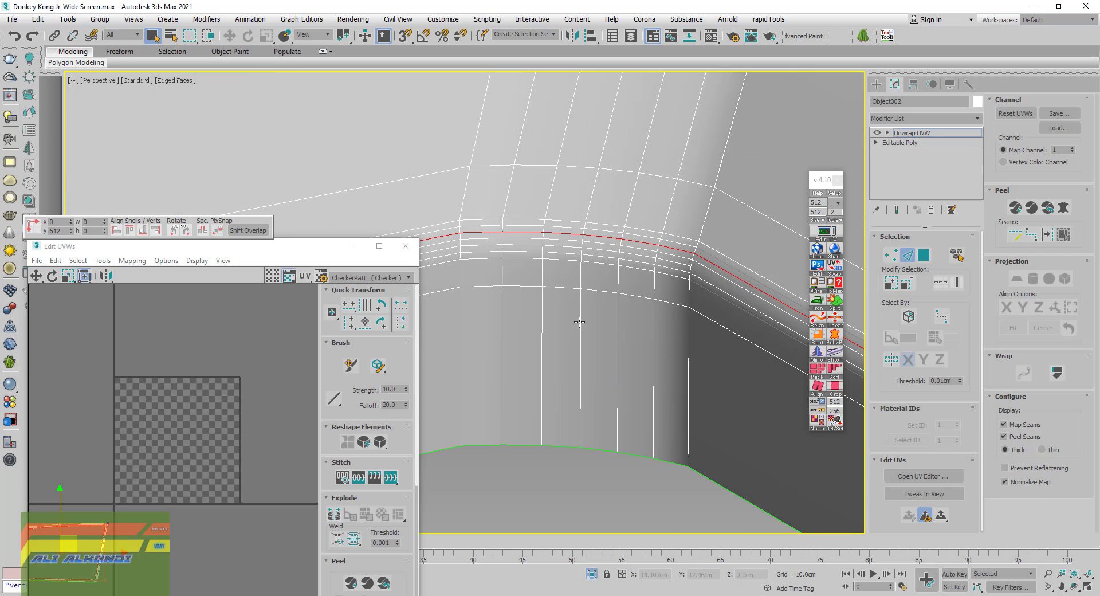
click(580, 321)
scroll(582, 249, up, 2)
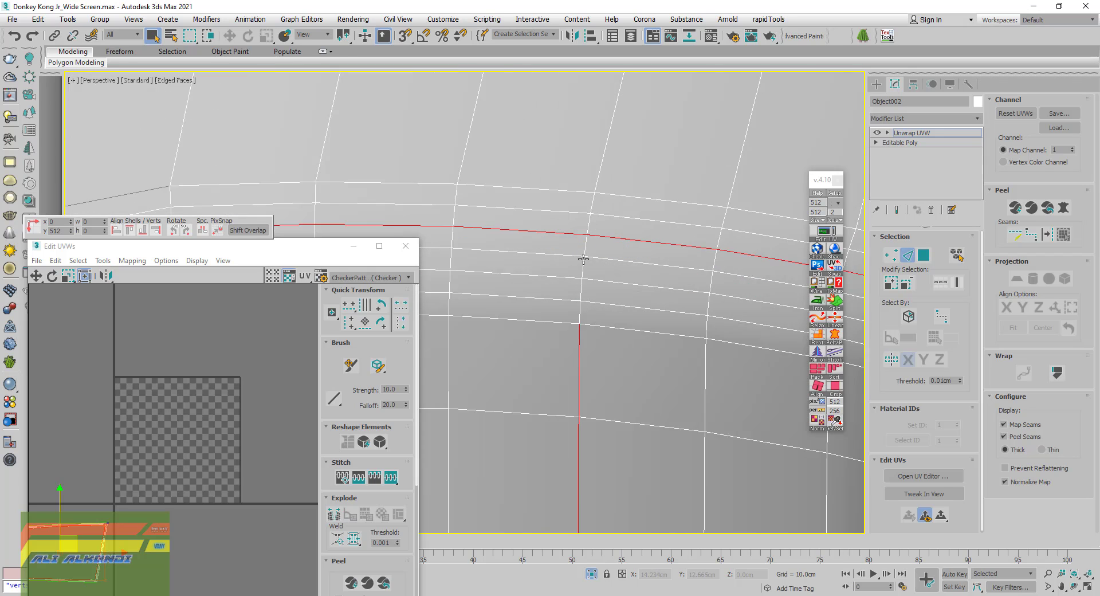
scroll(584, 253, up, 1)
drag(586, 268, 578, 311)
scroll(578, 337, down, 2)
scroll(580, 326, down, 3)
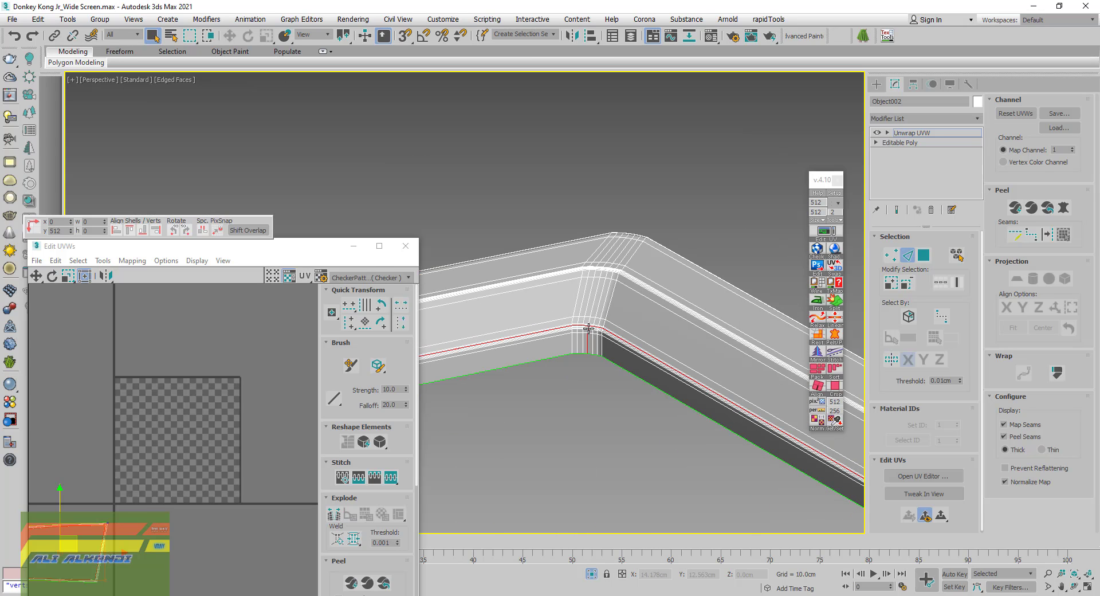
scroll(606, 344, down, 4)
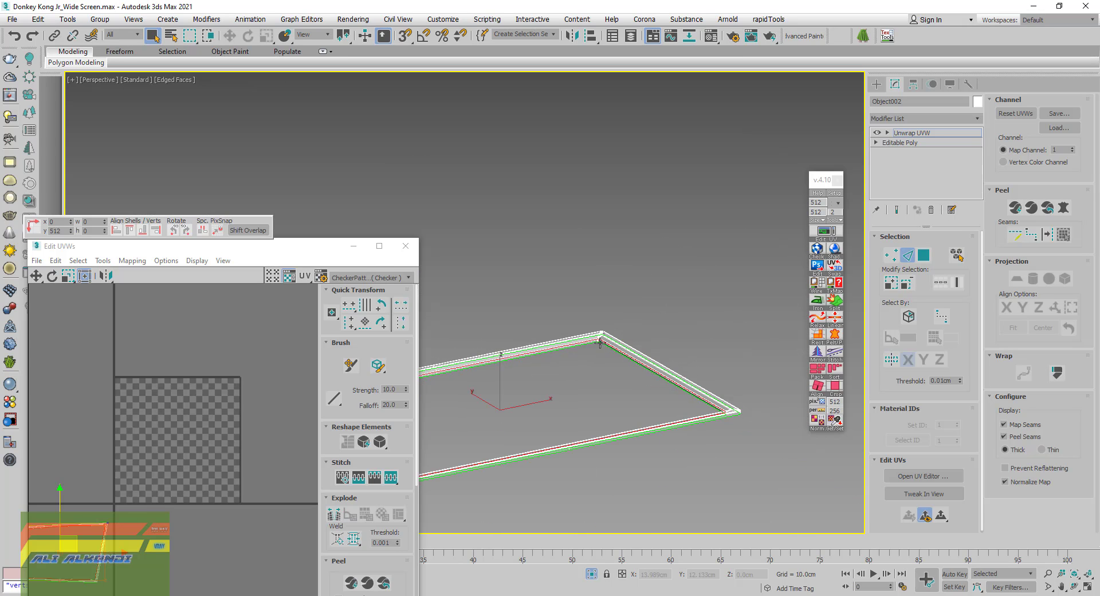
Orbit, pan and zoom the view to reach another corner of the frame
alt+middle_drag(592, 378, 585, 392)
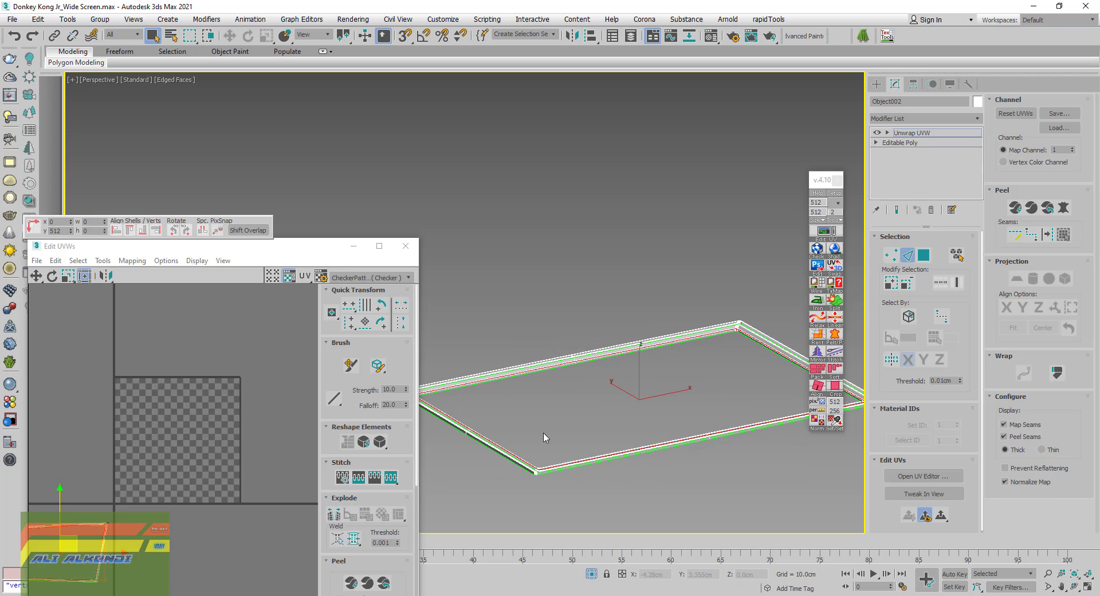
middle_drag(677, 373, 617, 354)
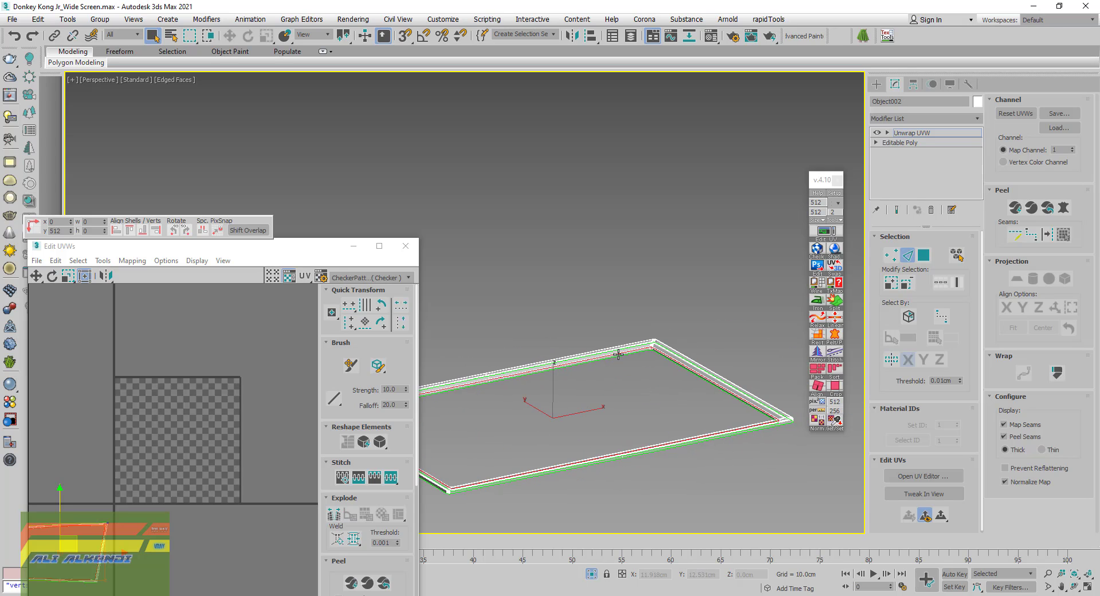
scroll(640, 339, up, 3)
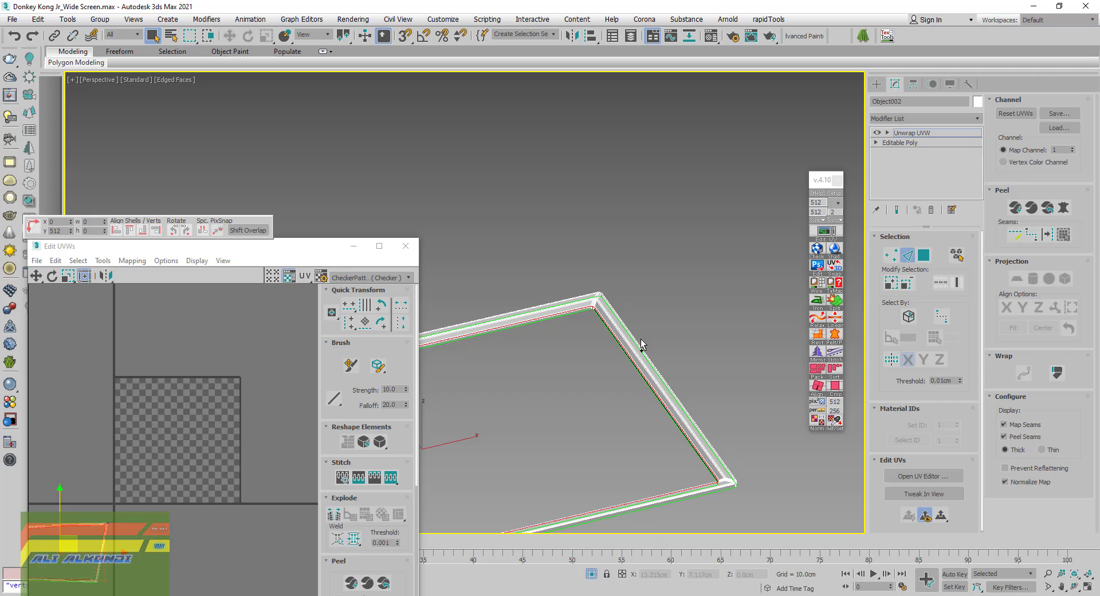
scroll(590, 310, up, 2)
scroll(596, 389, up, 3)
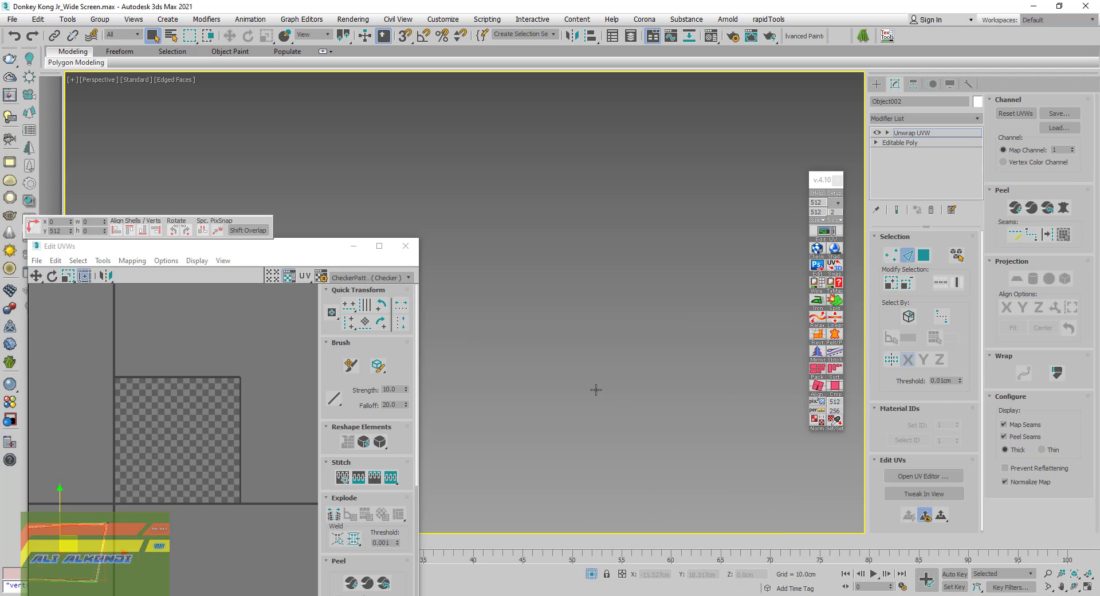
scroll(623, 297, down, 3)
scroll(612, 333, down, 2)
scroll(487, 312, up, 3)
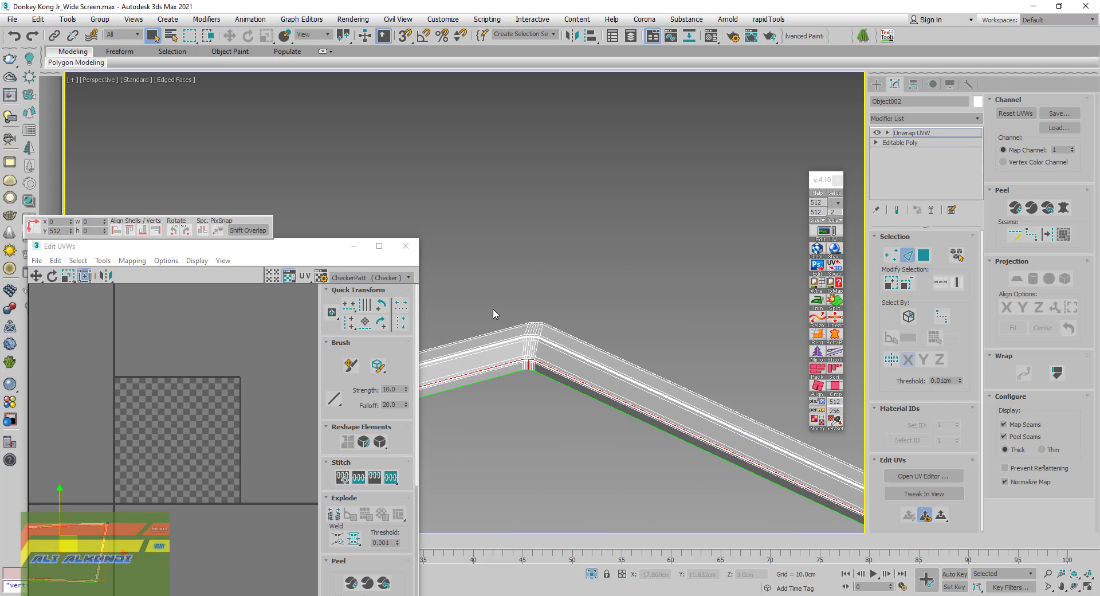
scroll(527, 350, up, 2)
scroll(528, 349, up, 2)
scroll(571, 325, down, 4)
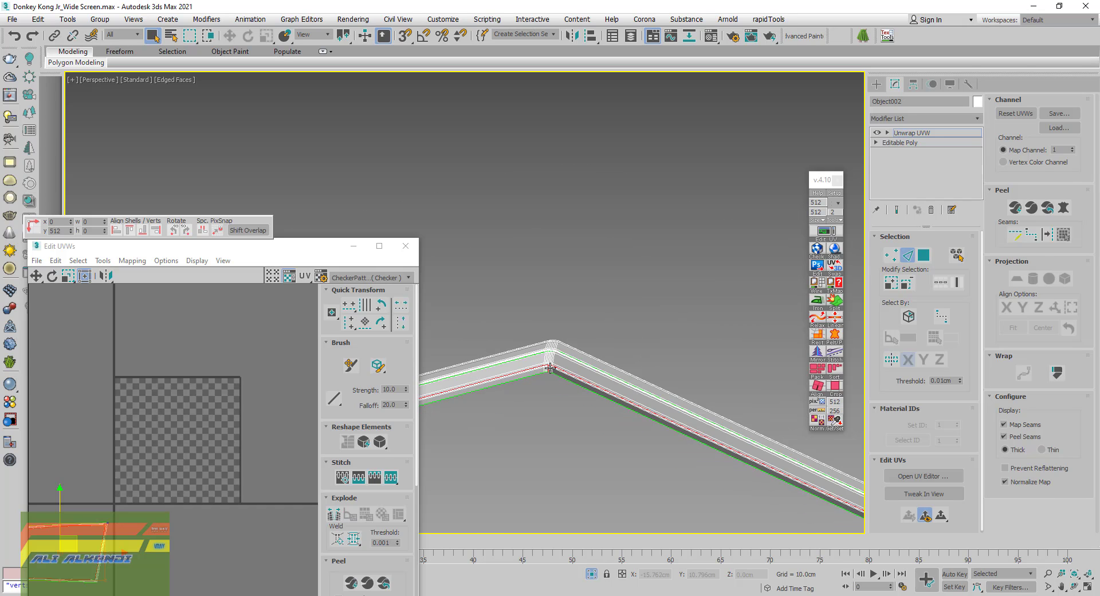
scroll(688, 435, down, 2)
mouse_move(717, 459)
middle_down()
mouse_move(628, 359)
mouse_move(613, 300)
mouse_move(596, 343)
middle_up()
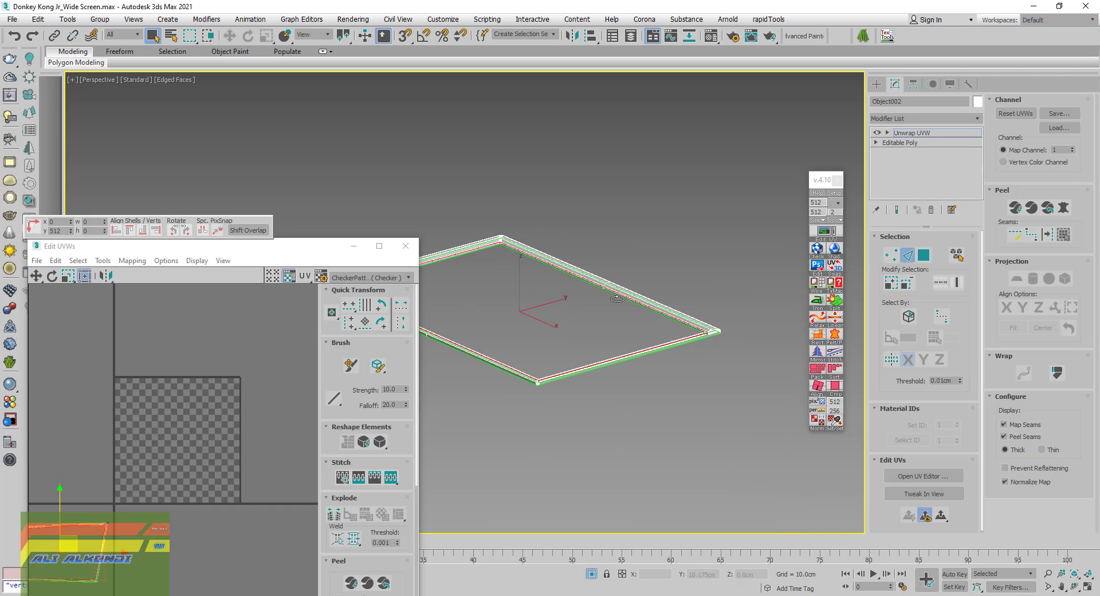
scroll(572, 382, up, 4)
scroll(571, 382, up, 2)
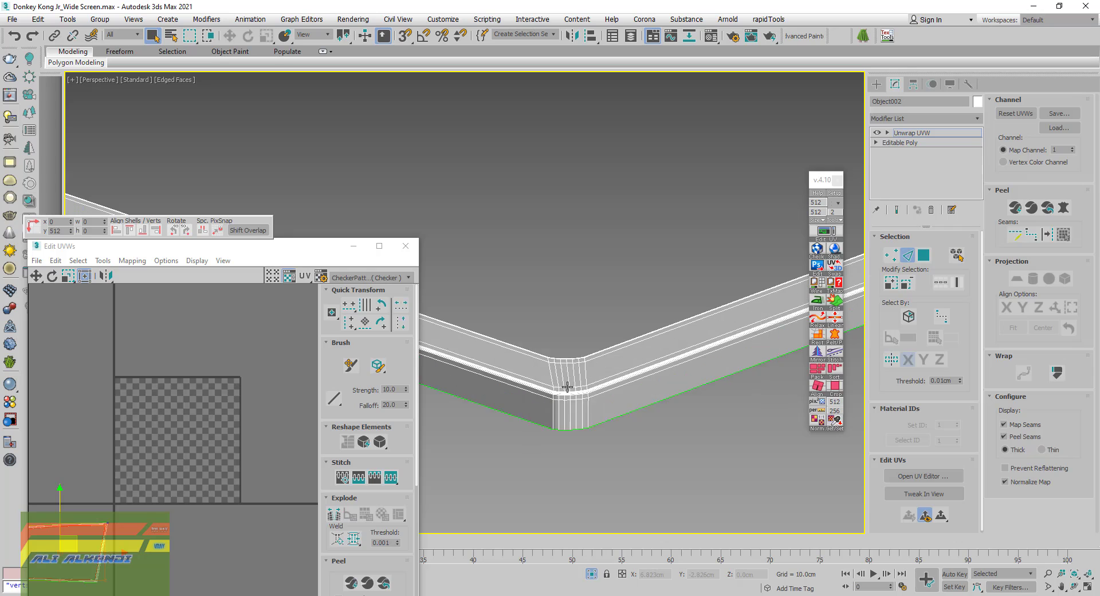
scroll(568, 385, up, 2)
scroll(585, 397, up, 2)
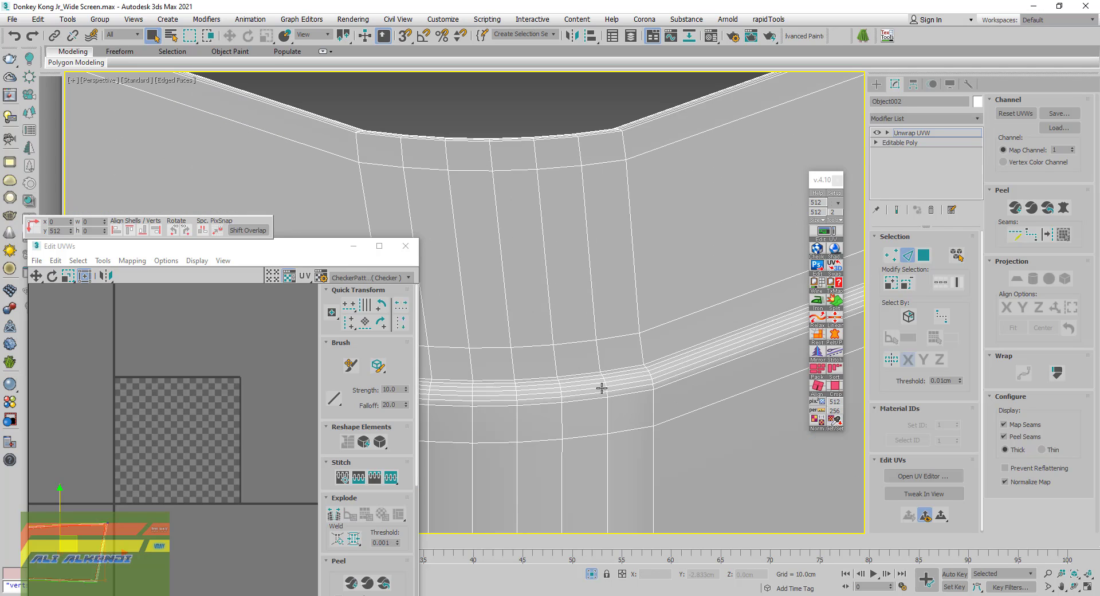
scroll(619, 383, up, 1)
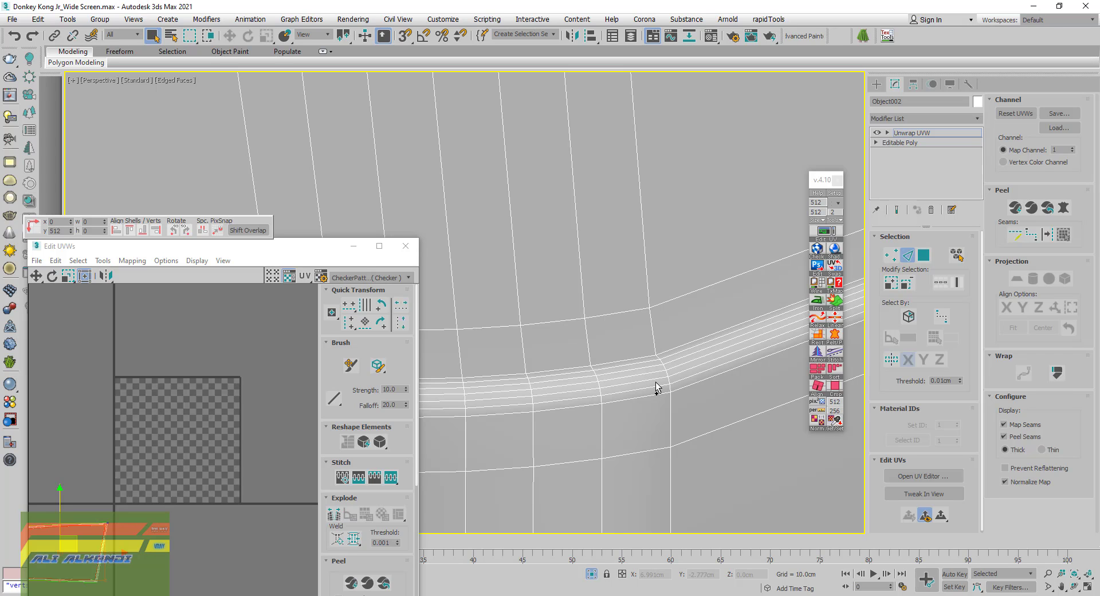
Select the edge loop around the frame and add the first vertical corner edge
double_click(655, 379)
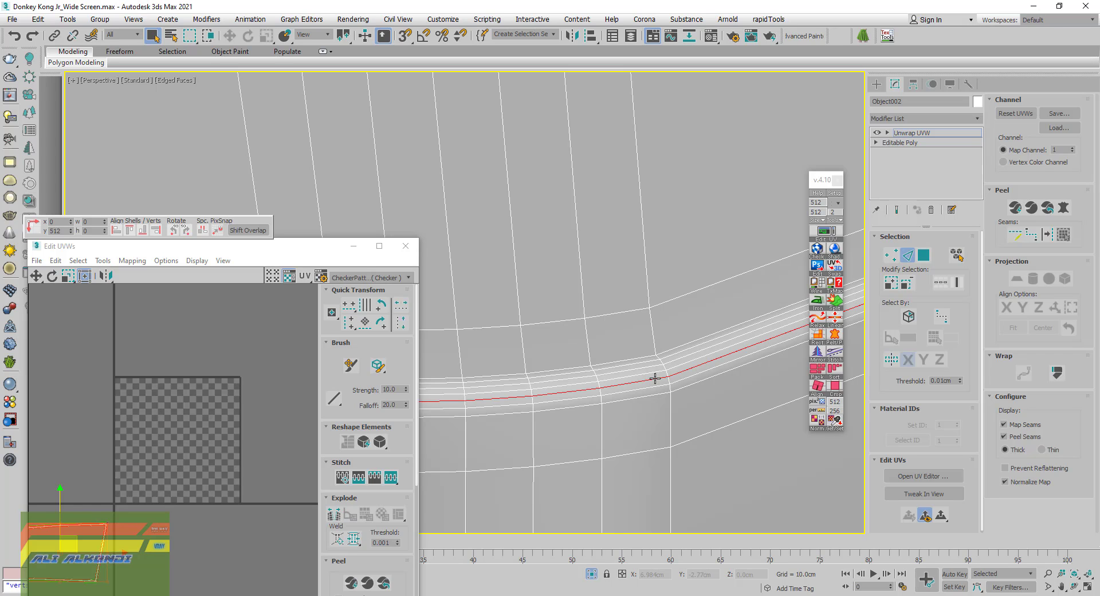
scroll(655, 379, down, 3)
scroll(655, 378, down, 3)
scroll(655, 378, down, 2)
scroll(652, 380, down, 1)
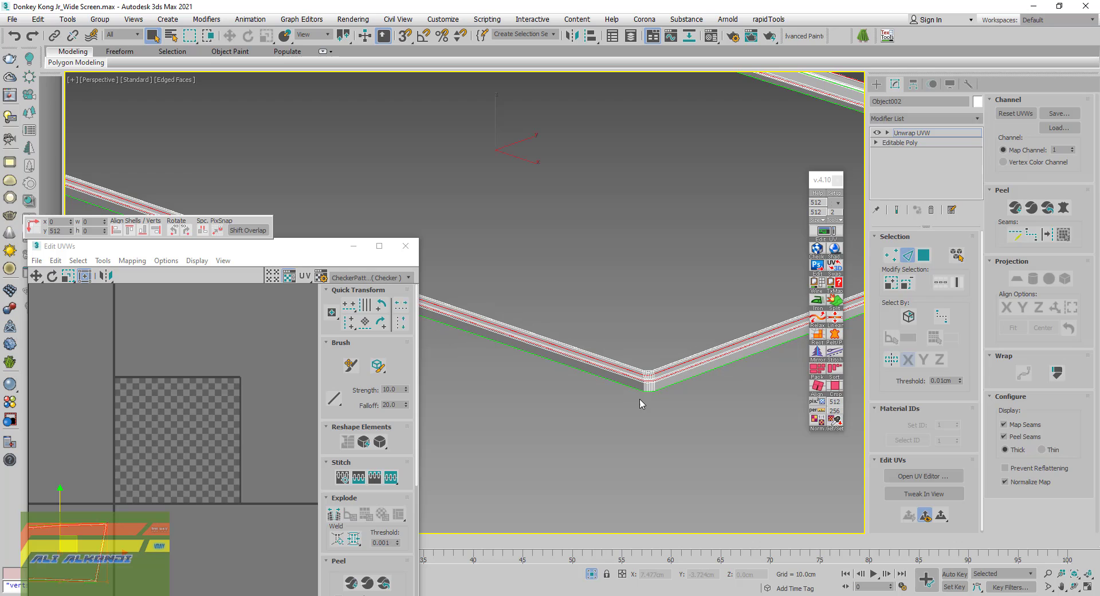
scroll(648, 379, up, 1)
scroll(638, 385, up, 2)
scroll(634, 403, up, 2)
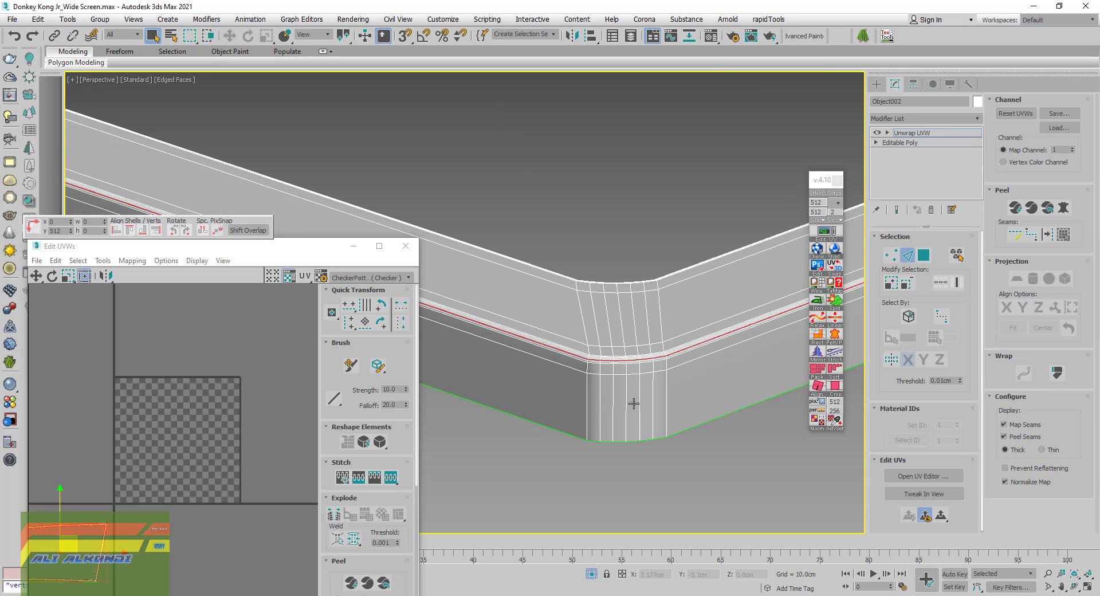
scroll(625, 366, up, 3)
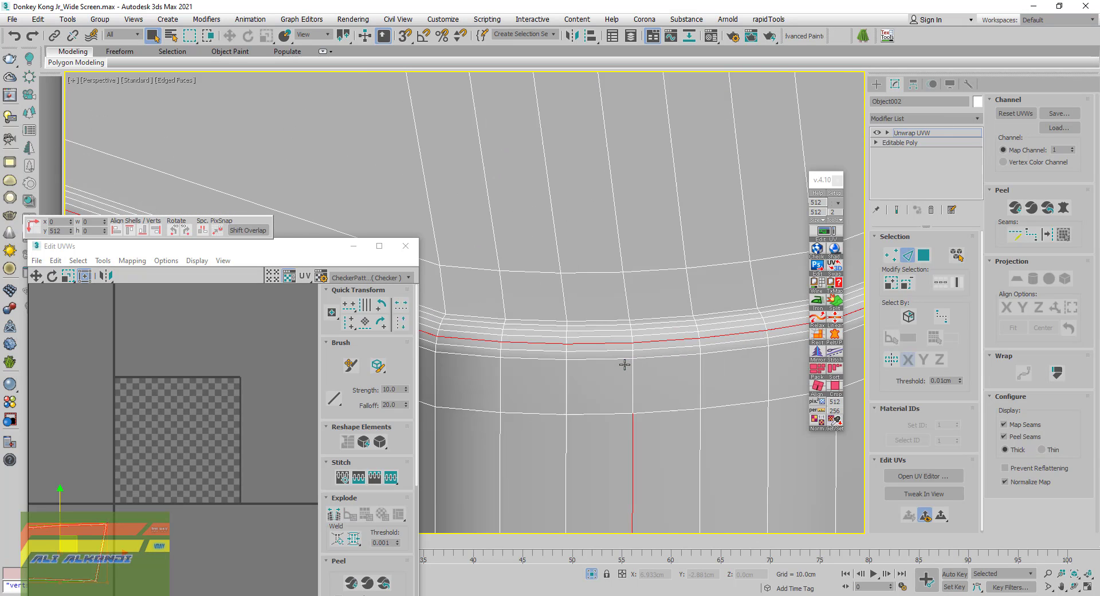
ctrl+click(631, 375)
Orbit and zoom around the frame to reach the remaining corners
scroll(636, 359, up, 2)
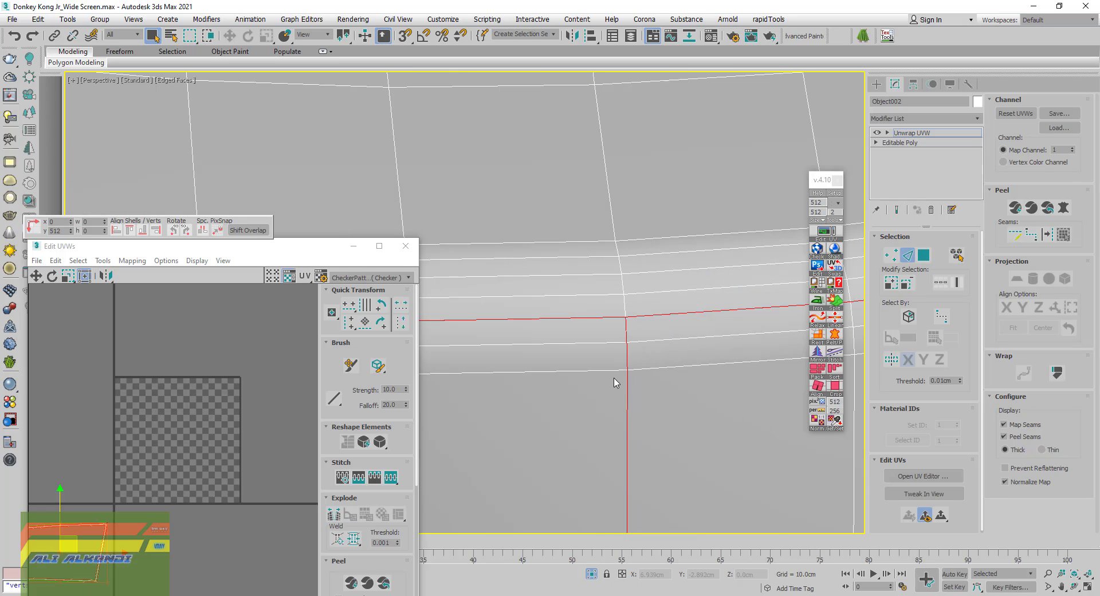
scroll(616, 379, down, 4)
scroll(631, 377, down, 3)
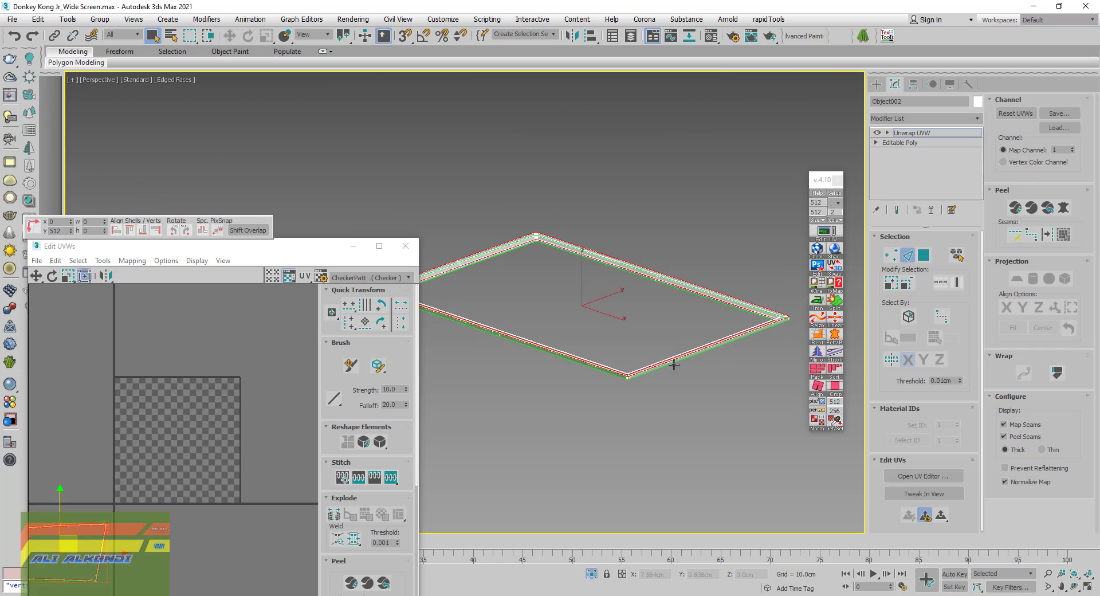
mouse_move(704, 335)
alt+middle_down()
mouse_move(718, 314)
mouse_move(600, 322)
alt+middle_up()
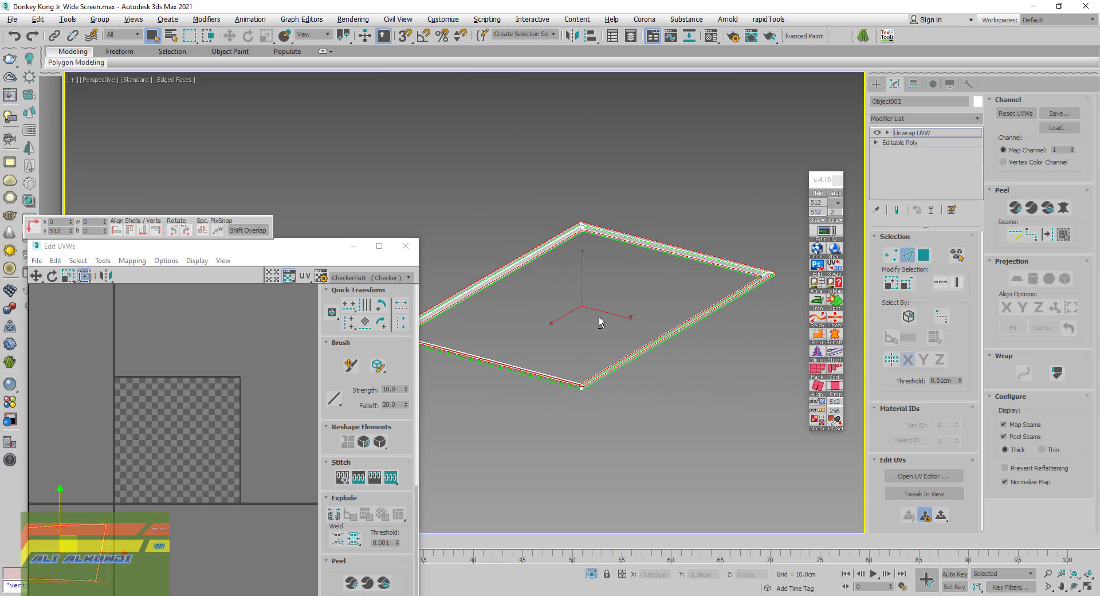
scroll(583, 380, up, 2)
scroll(582, 384, up, 2)
scroll(580, 389, up, 2)
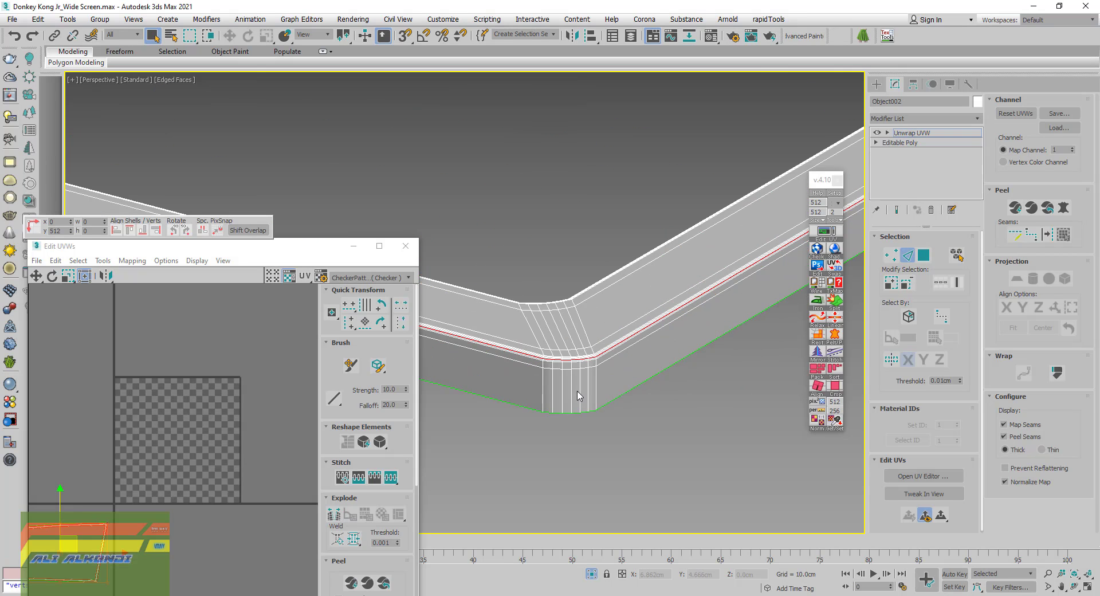
scroll(577, 391, up, 2)
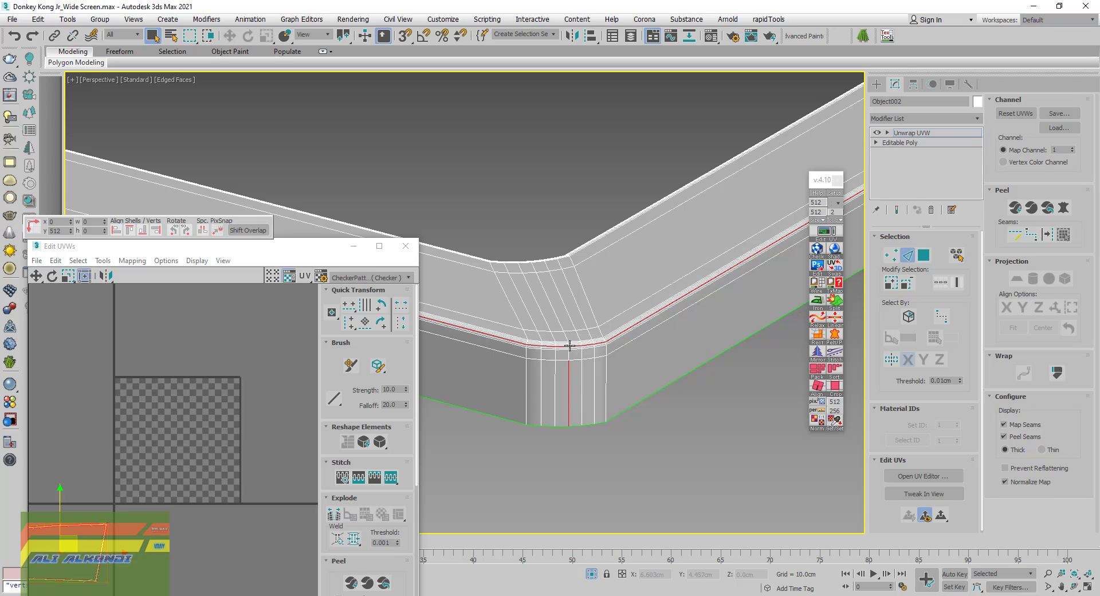
scroll(573, 382, up, 3)
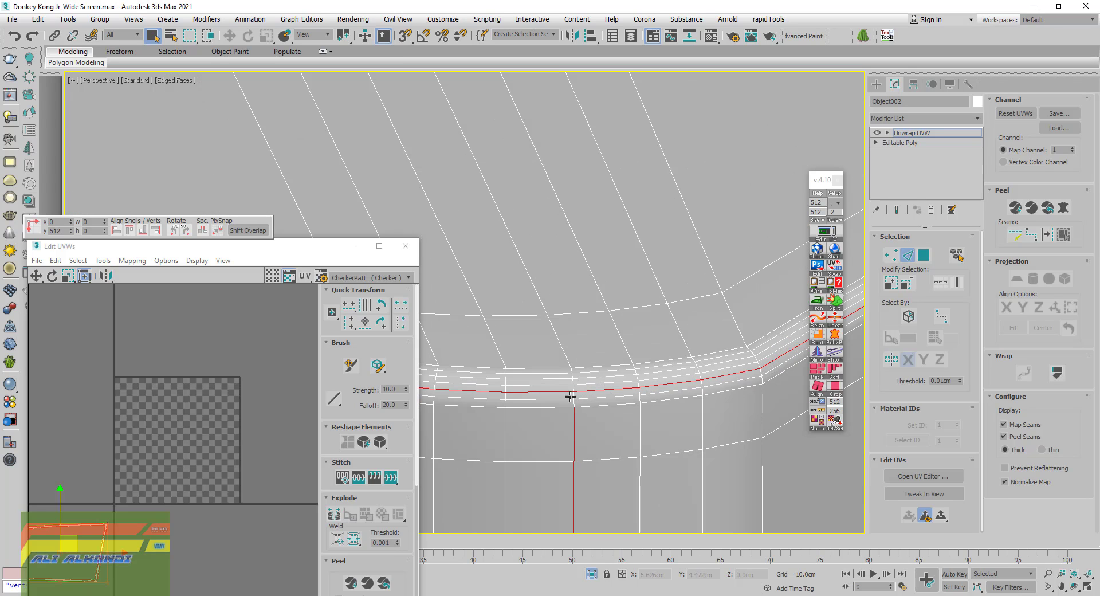
scroll(570, 397, up, 2)
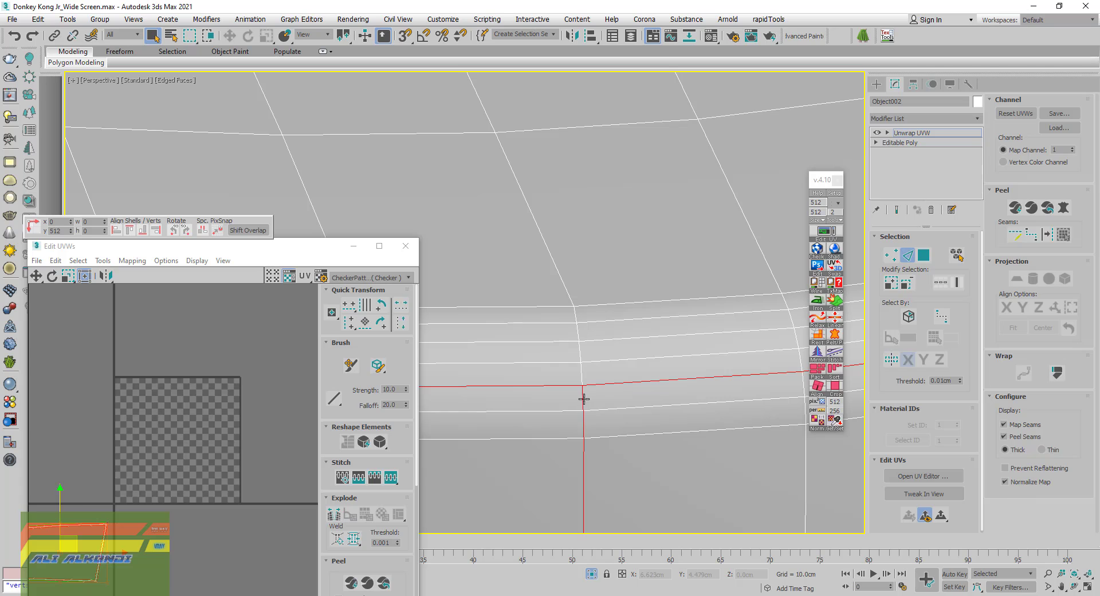
scroll(573, 406, down, 3)
scroll(562, 412, down, 3)
scroll(578, 414, down, 3)
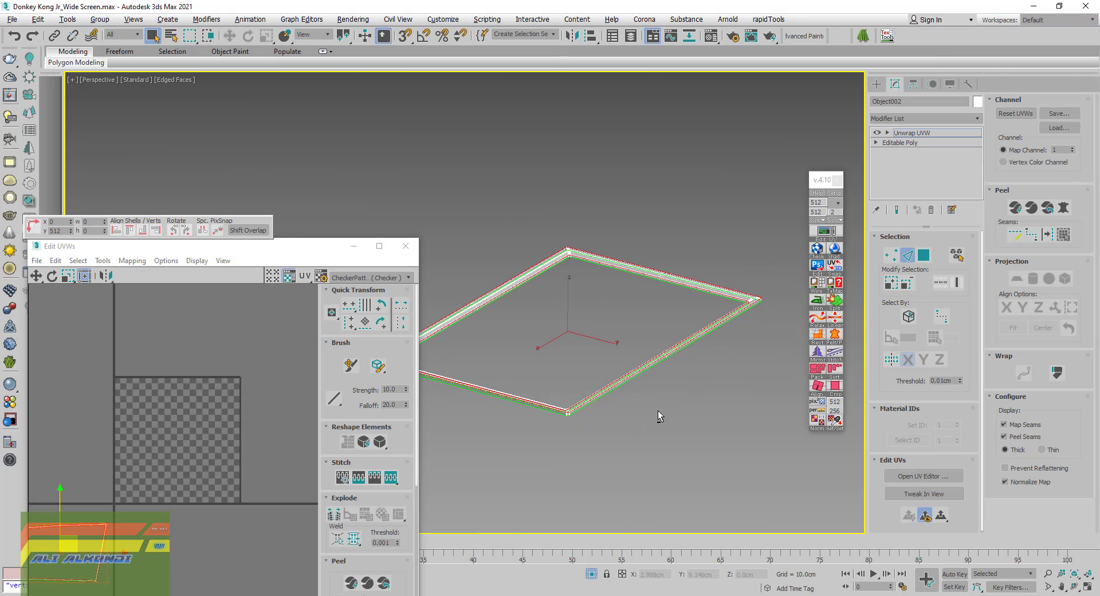
mouse_move(658, 411)
alt+middle_down()
mouse_move(555, 427)
mouse_move(546, 410)
alt+middle_up()
middle_drag(622, 412, 572, 409)
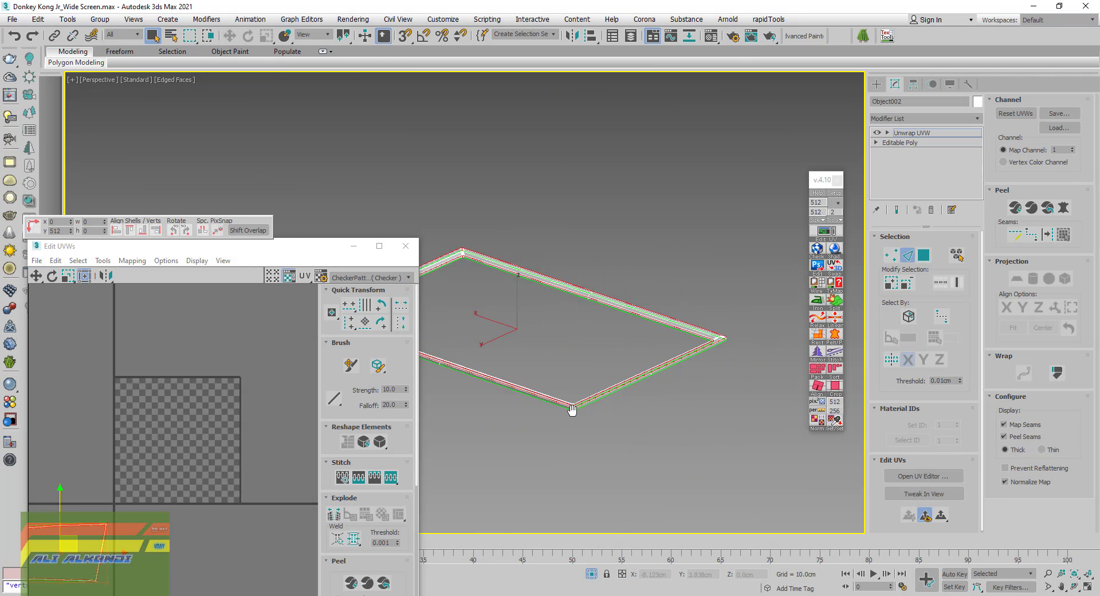
scroll(571, 409, up, 4)
scroll(580, 397, up, 2)
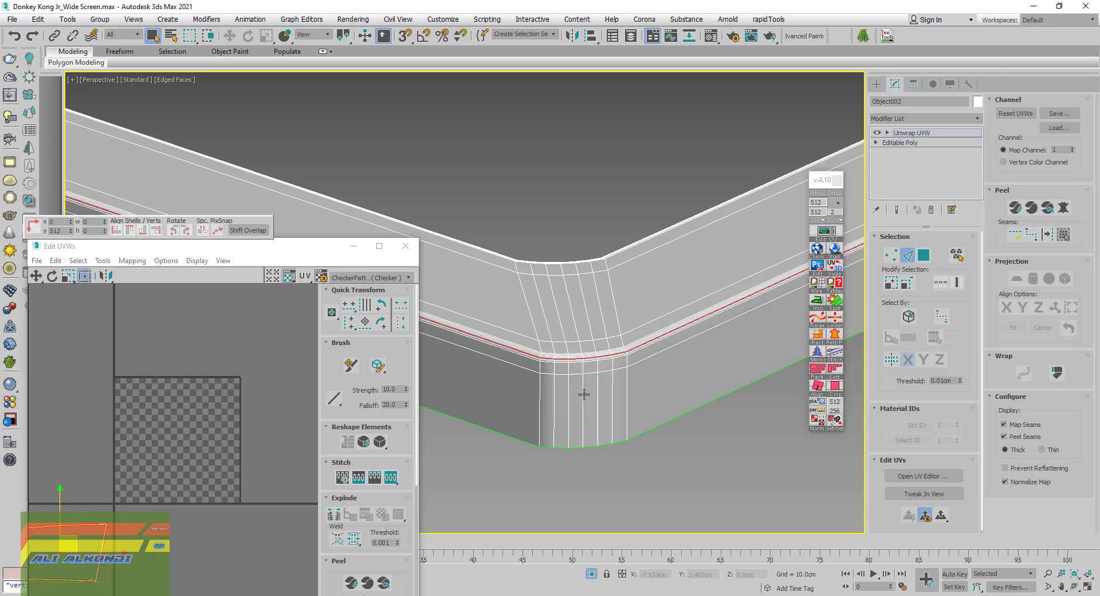
scroll(580, 384, up, 1)
scroll(576, 403, up, 3)
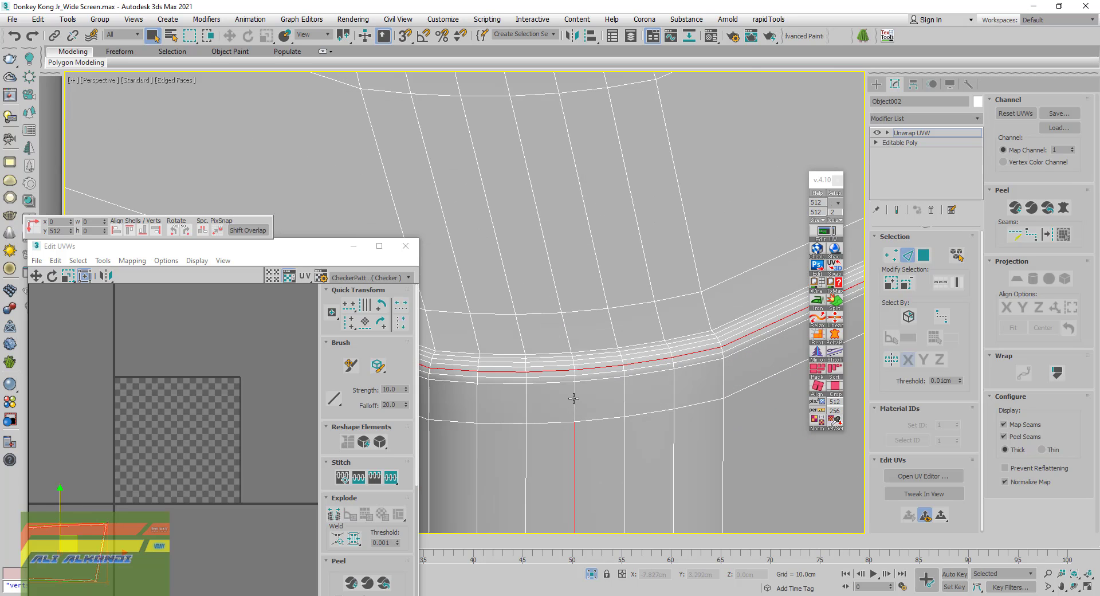
scroll(571, 372, up, 2)
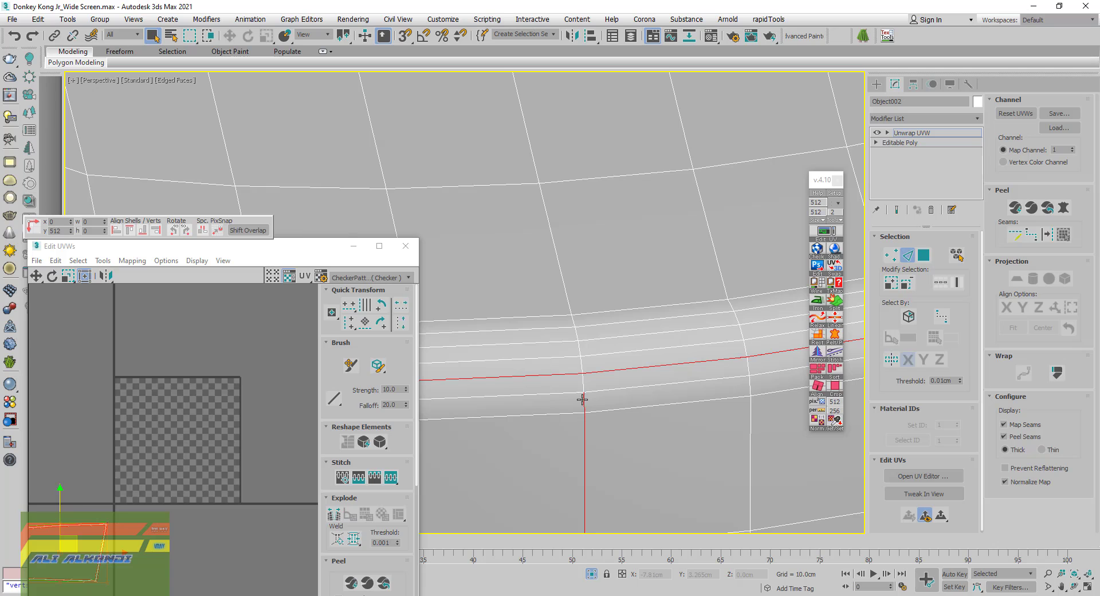
scroll(565, 422, down, 3)
scroll(564, 422, down, 3)
scroll(567, 424, down, 1)
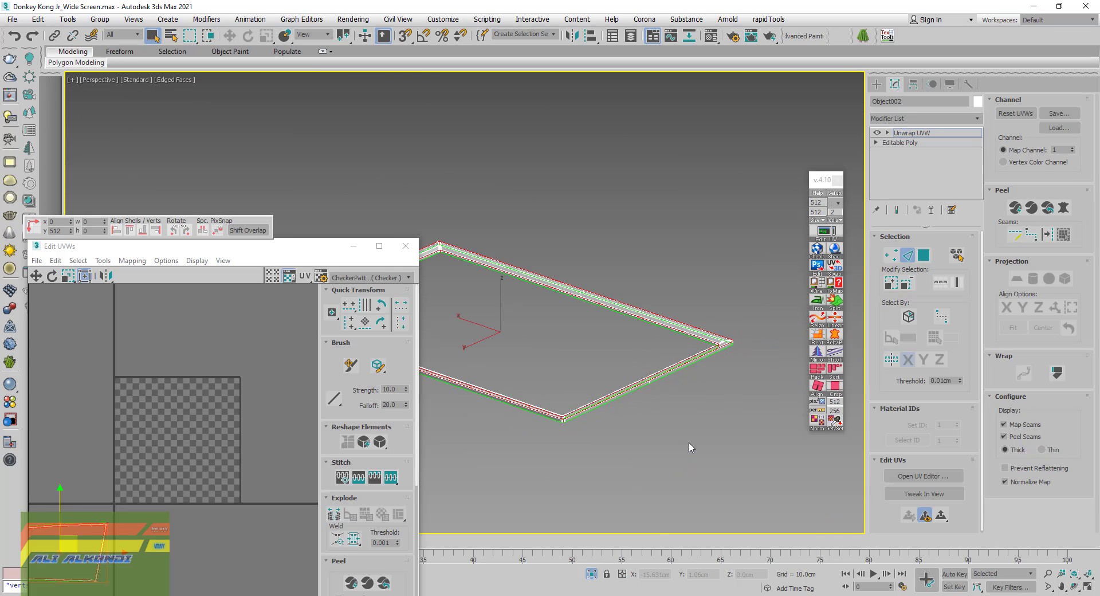
scroll(518, 430, up, 3)
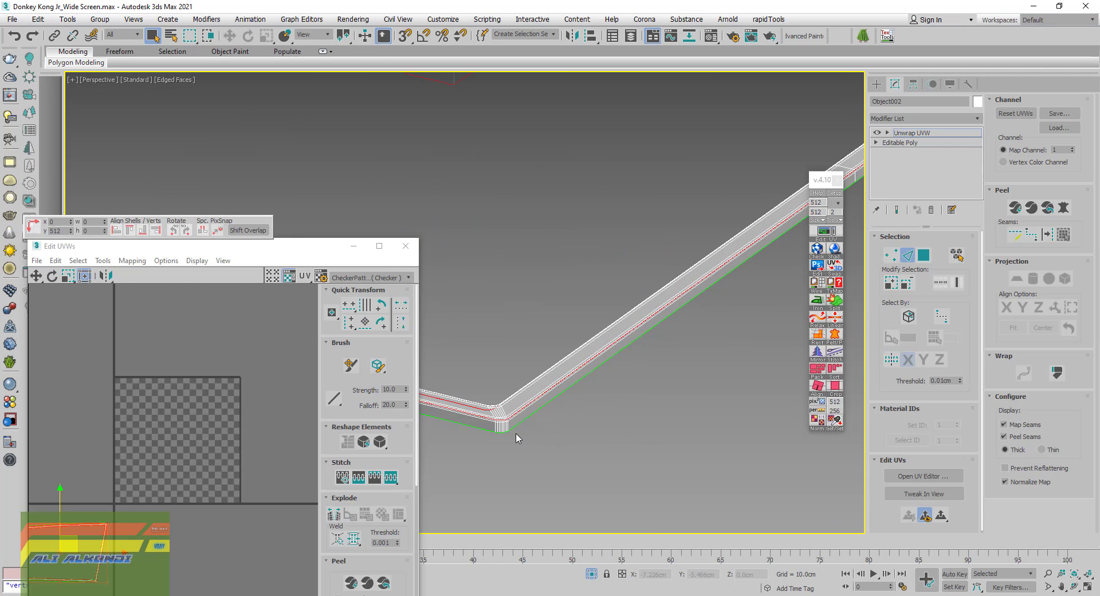
scroll(527, 427, up, 2)
scroll(527, 427, up, 1)
scroll(524, 437, up, 2)
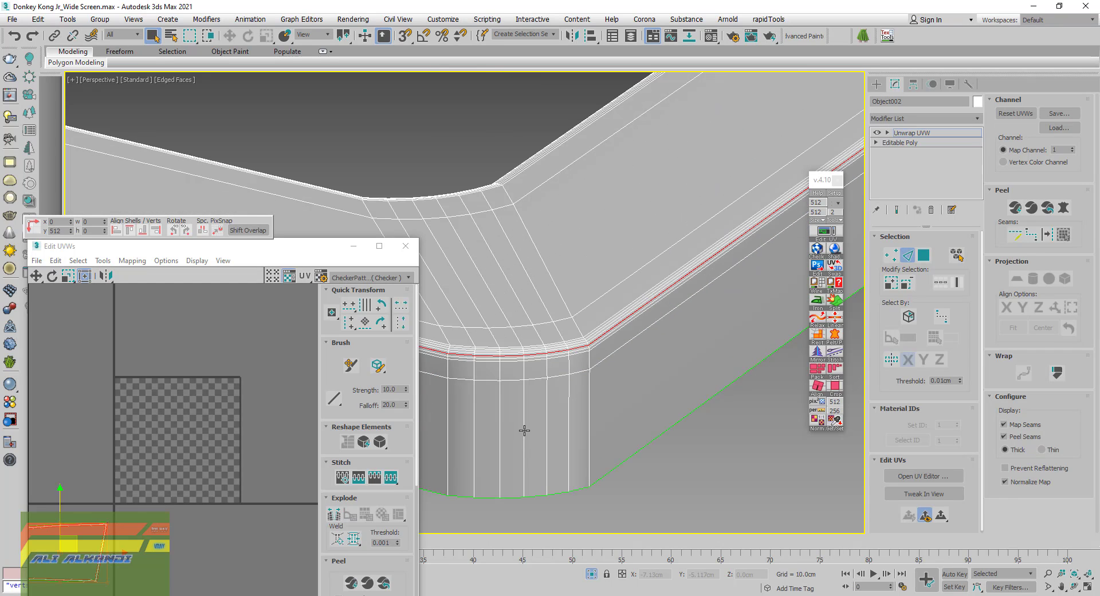
scroll(528, 381, up, 1)
scroll(531, 390, up, 2)
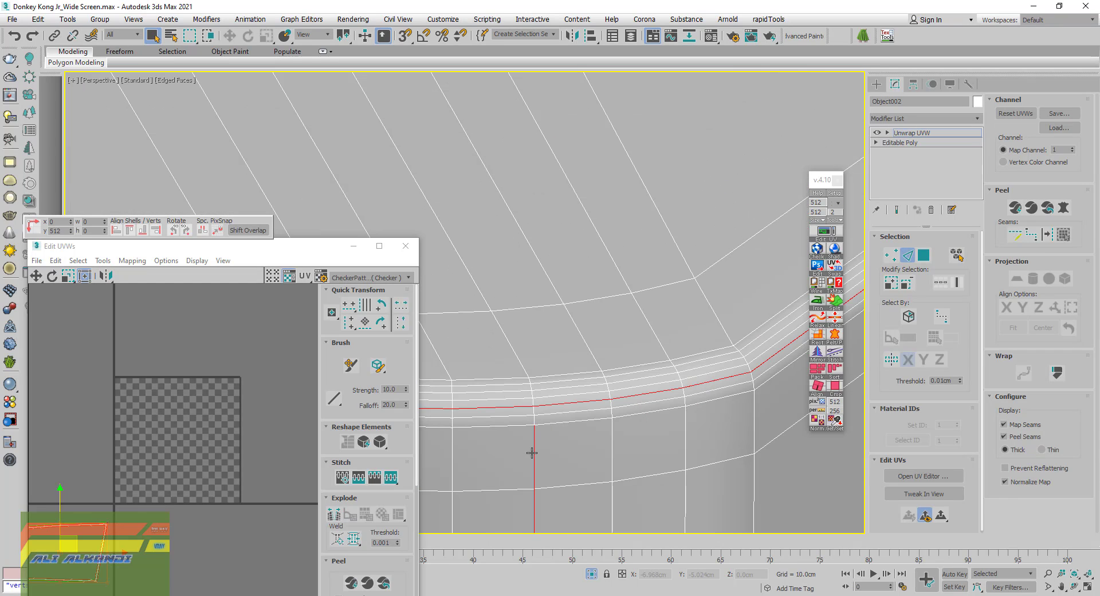
scroll(534, 421, up, 1)
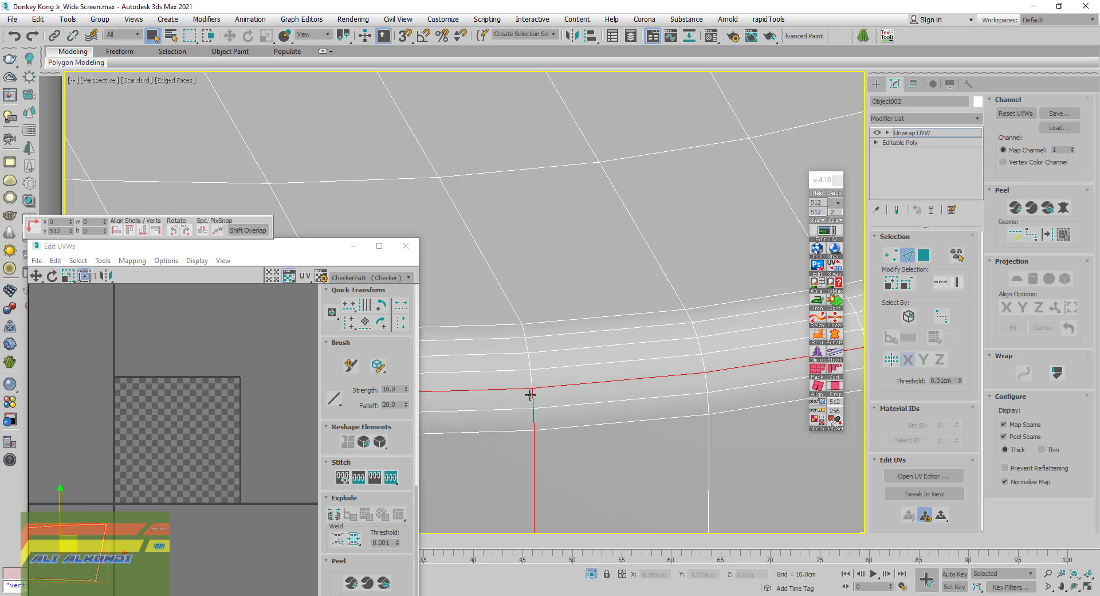
scroll(533, 412, down, 2)
scroll(541, 415, down, 2)
scroll(550, 417, down, 2)
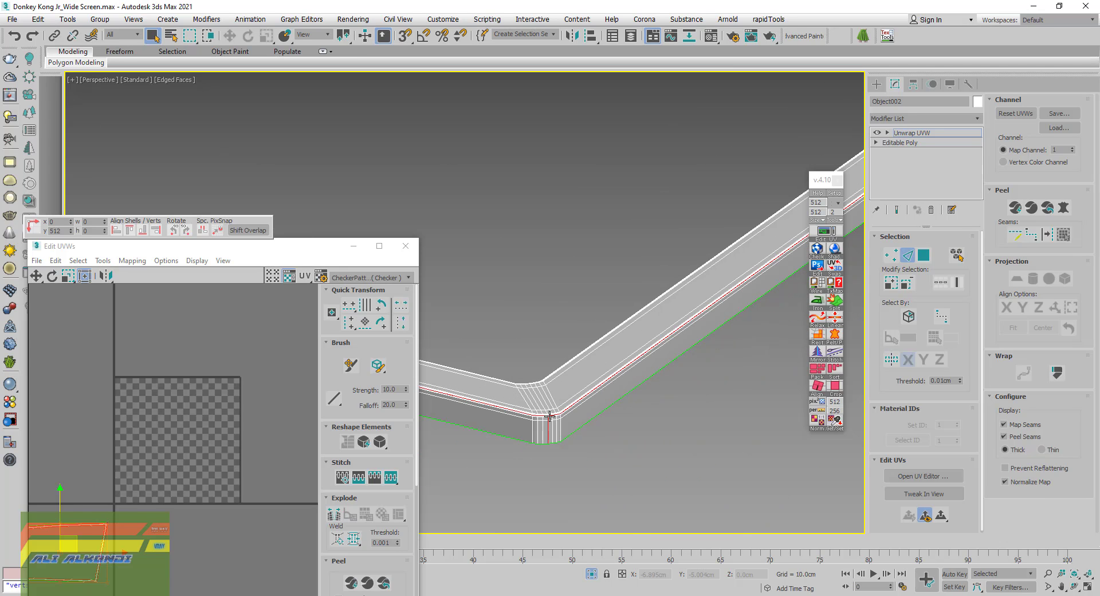
scroll(550, 416, down, 2)
scroll(573, 418, down, 2)
scroll(602, 421, down, 2)
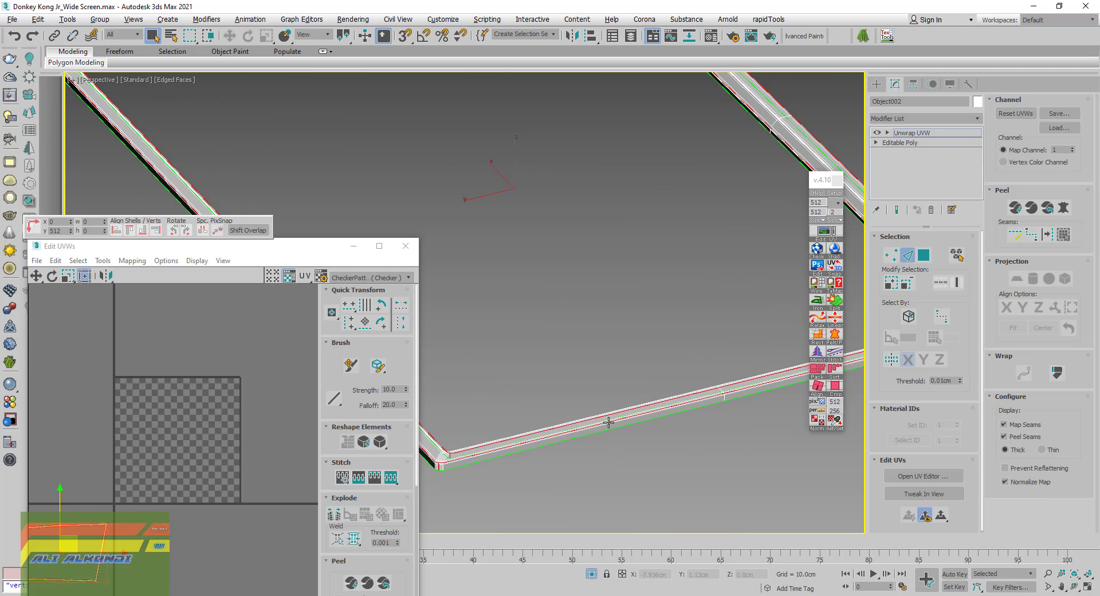
scroll(628, 423, down, 2)
alt+middle_drag(666, 351, 466, 449)
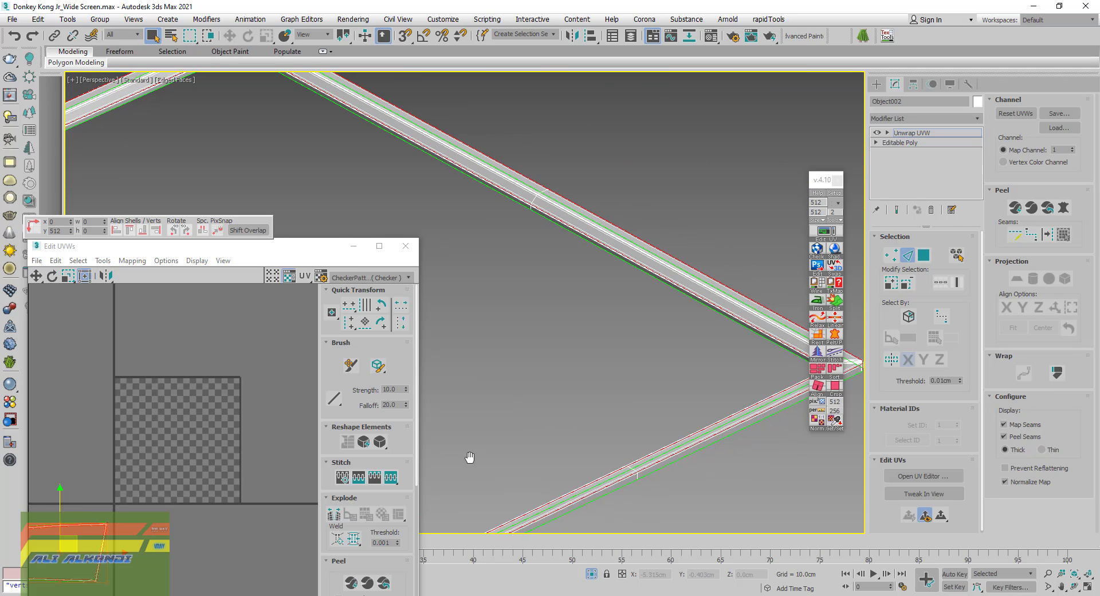
Convert the chosen edges into UV seams and show the checker pattern on the frame
click(1044, 234)
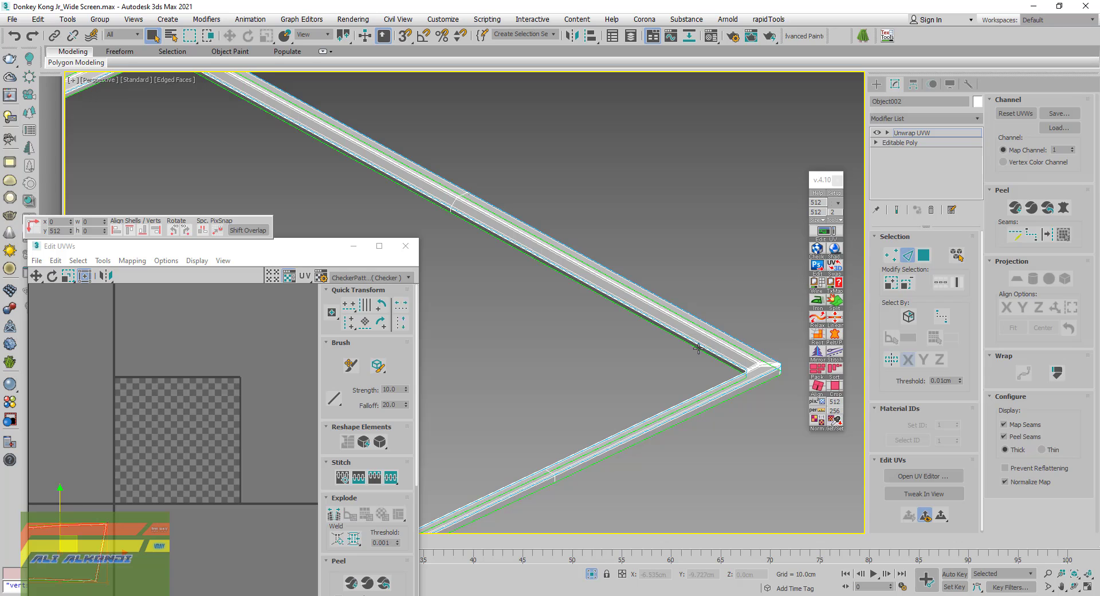
key(z)
alt+middle_drag(635, 312, 671, 298)
click(817, 249)
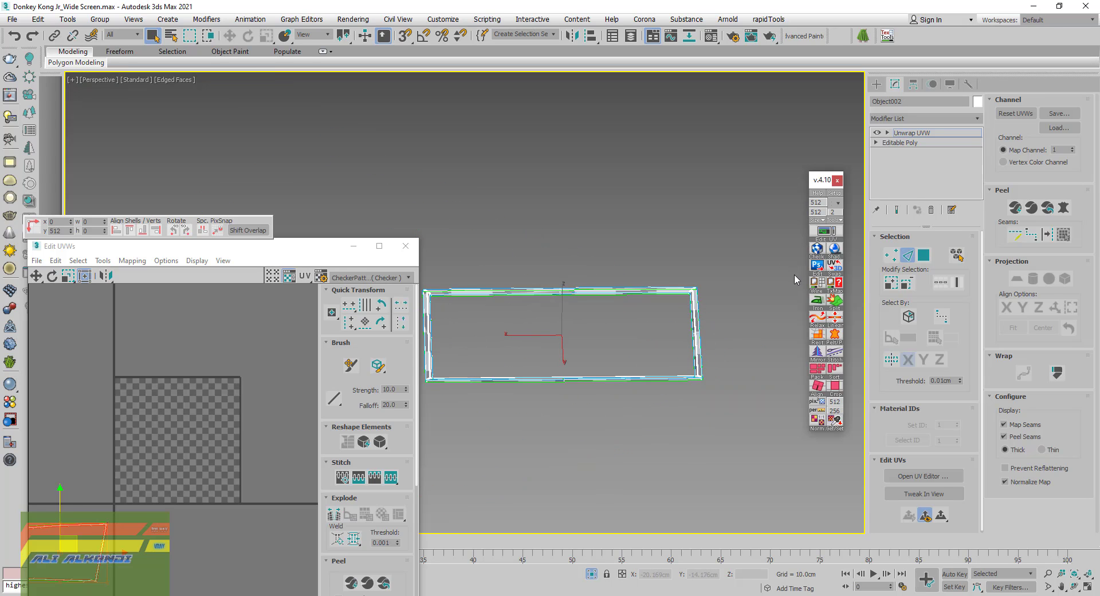
Select the frame polygons, grow to the whole frame, and iron them into one UV shell
click(923, 255)
click(700, 344)
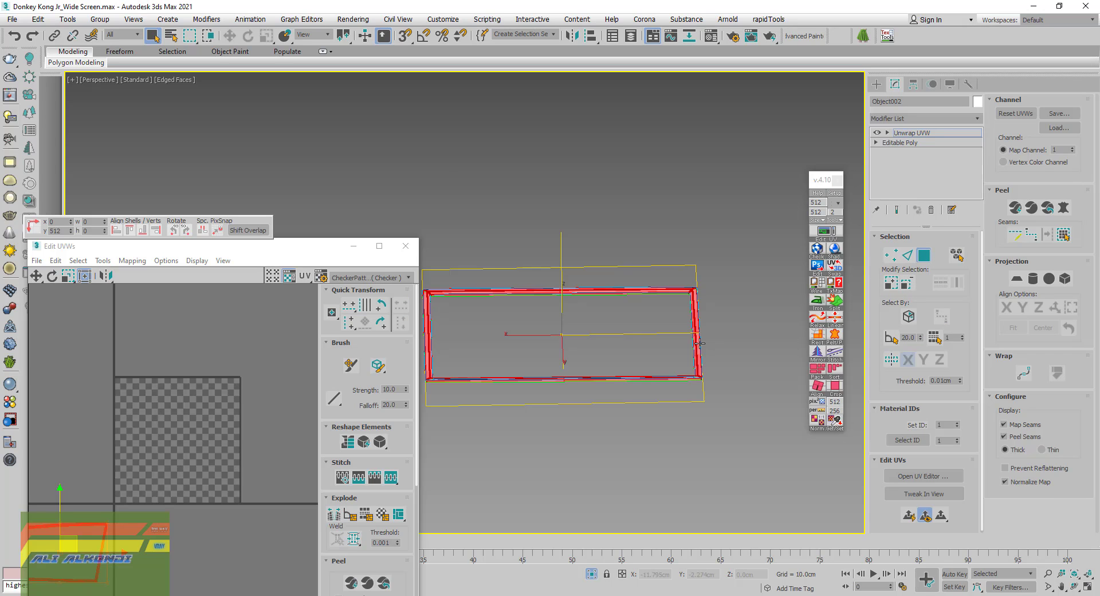
scroll(695, 314, up, 5)
click(694, 312)
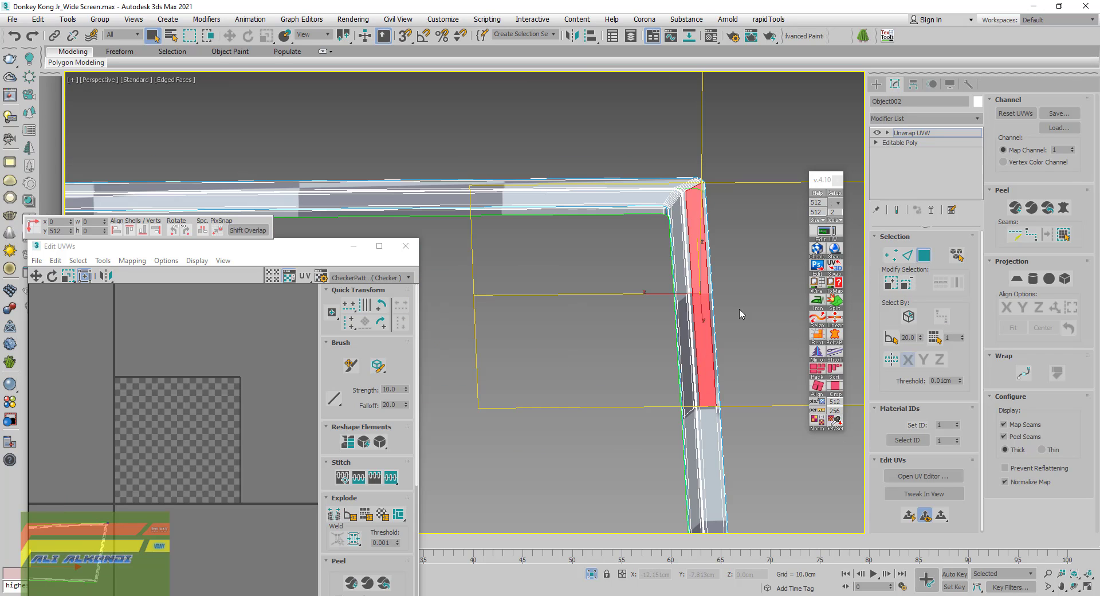
click(1063, 234)
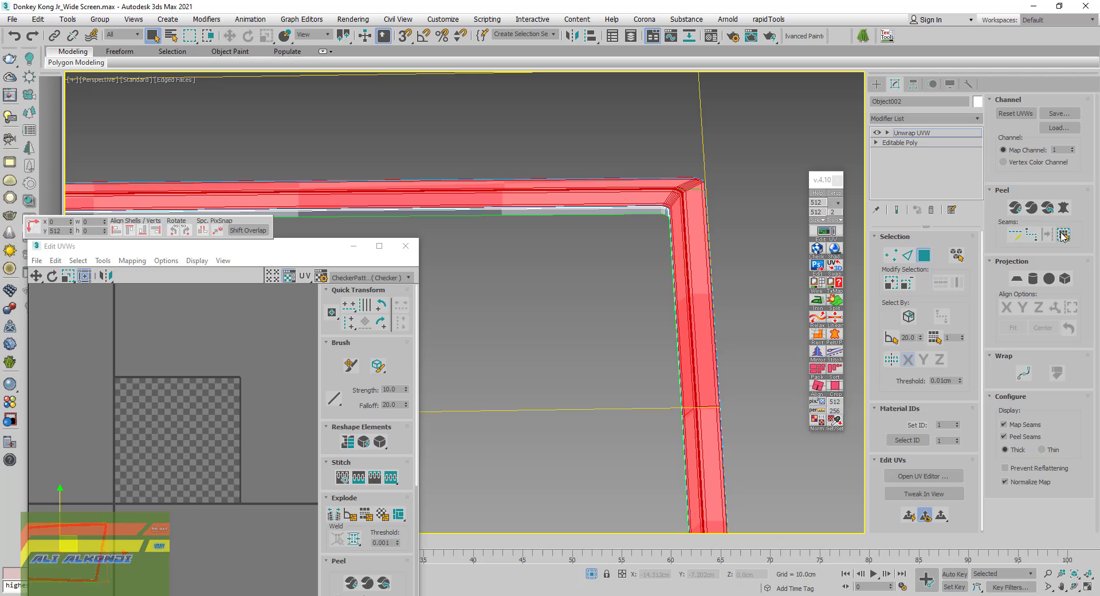
click(818, 301)
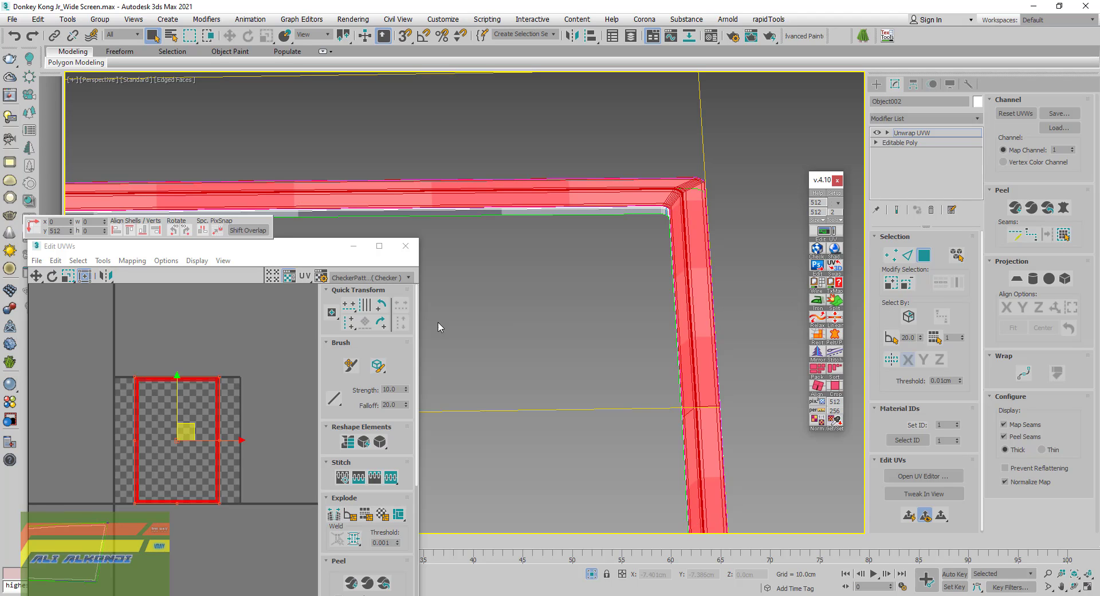
middle_drag(206, 479, 211, 449)
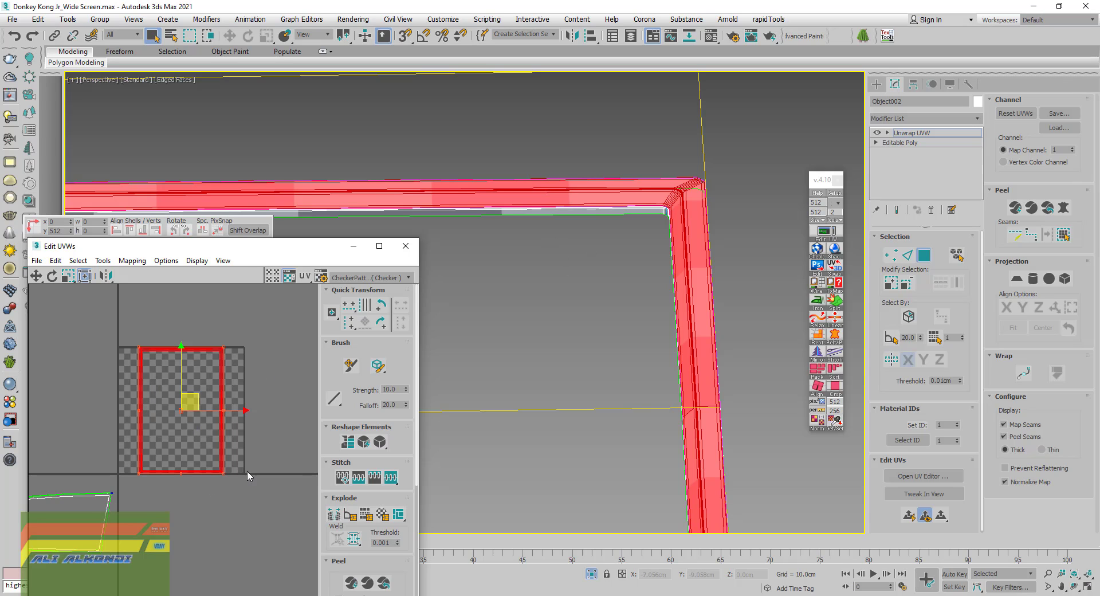
drag(263, 253, 241, 143)
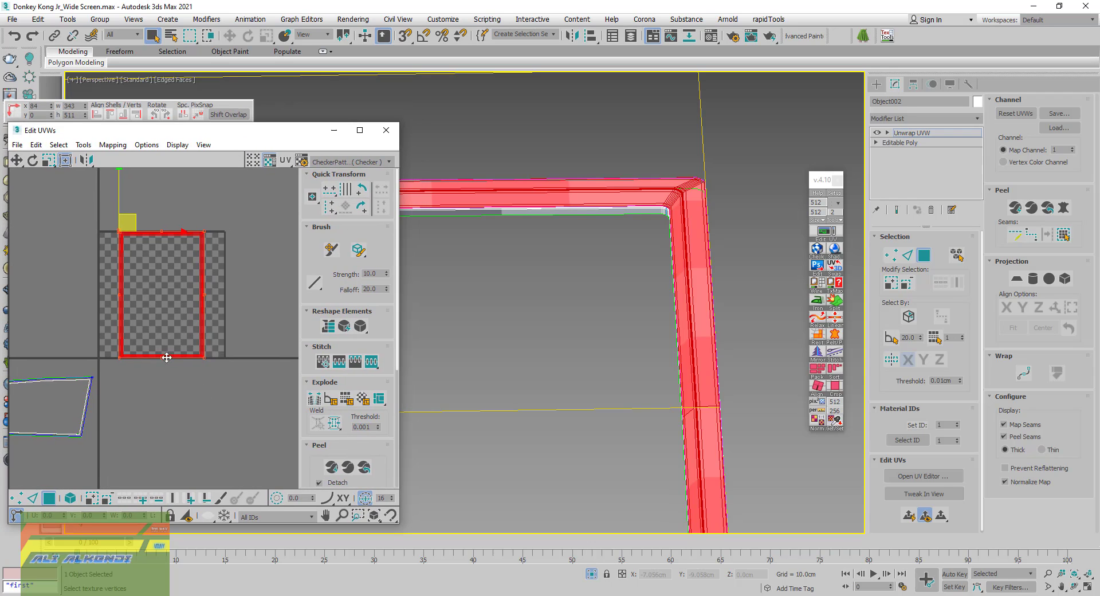
Select the entire frame UV element in Element mode
drag(239, 314, 177, 266)
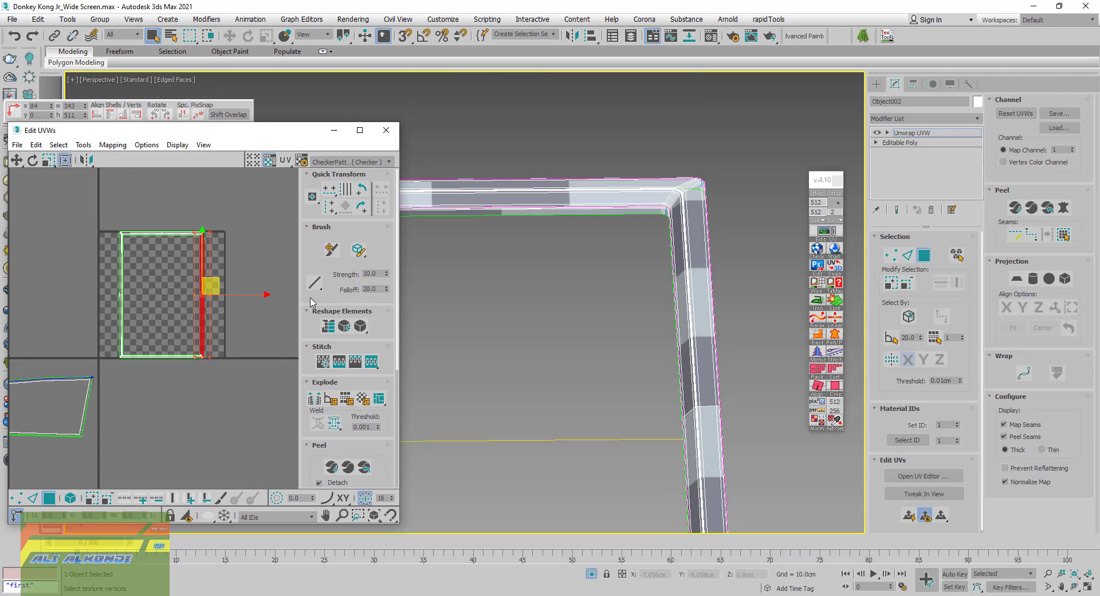
key(z)
scroll(523, 466, up, 2)
alt+middle_drag(523, 465, 526, 474)
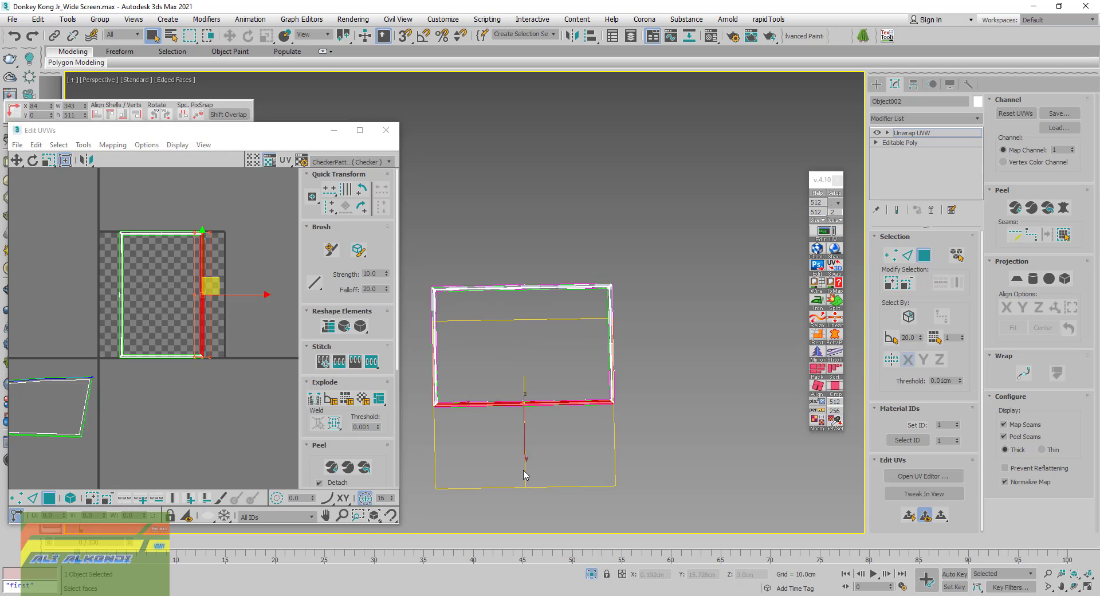
click(543, 331)
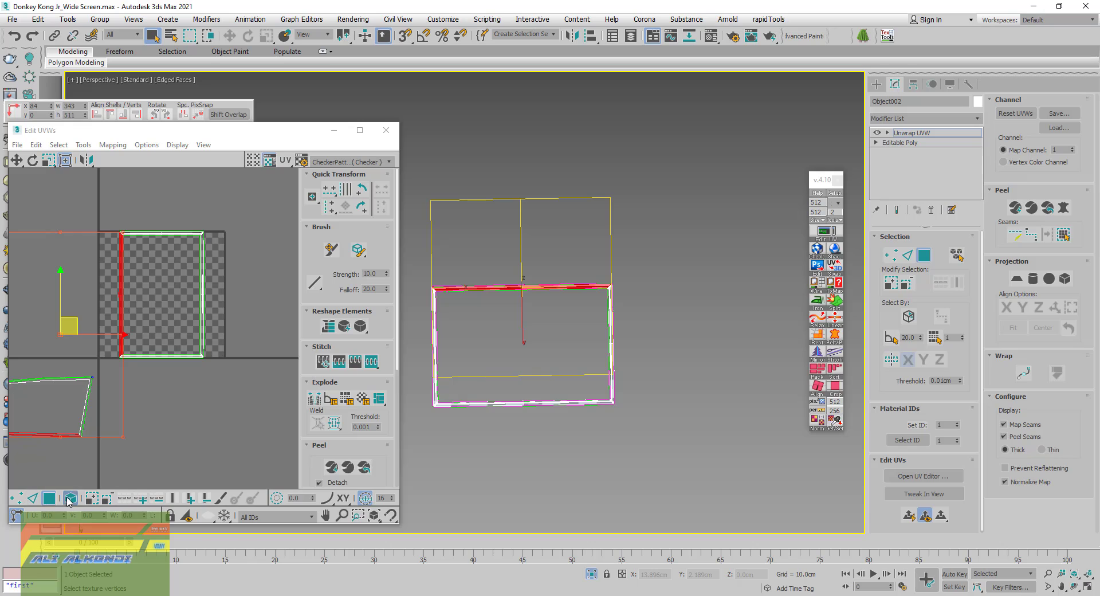
click(71, 497)
click(168, 292)
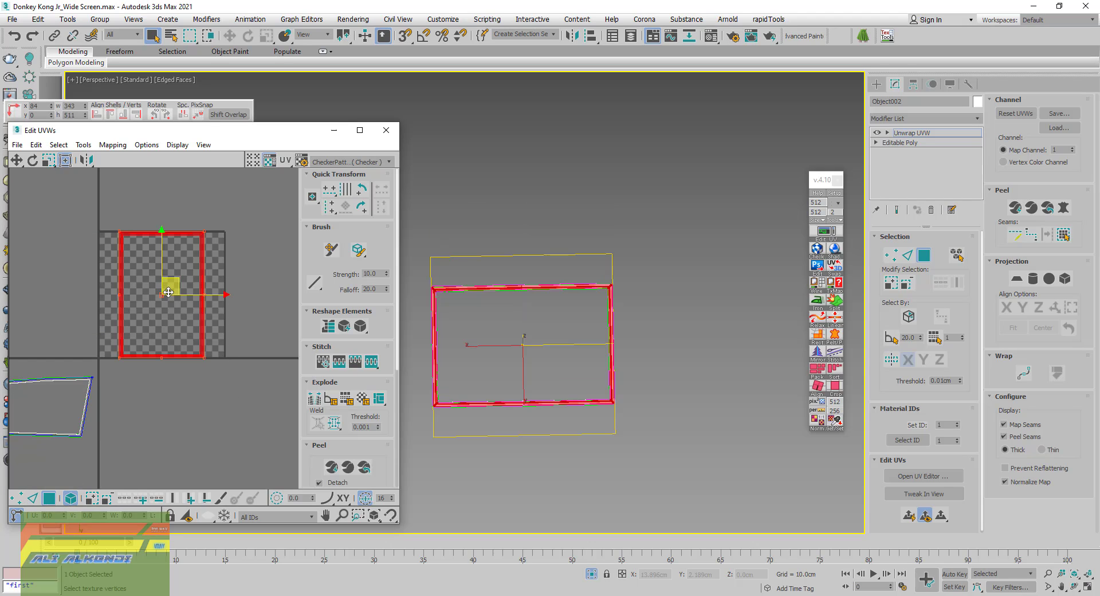
Enable angle snap and rotate the shell about -85° so it lies horizontally
click(424, 36)
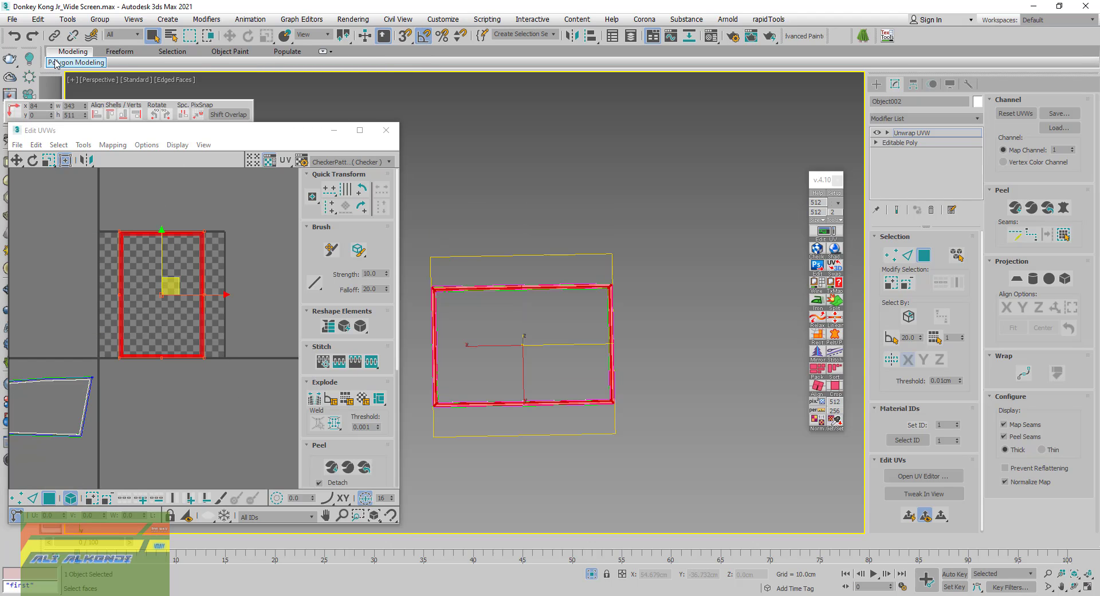
click(83, 64)
click(211, 138)
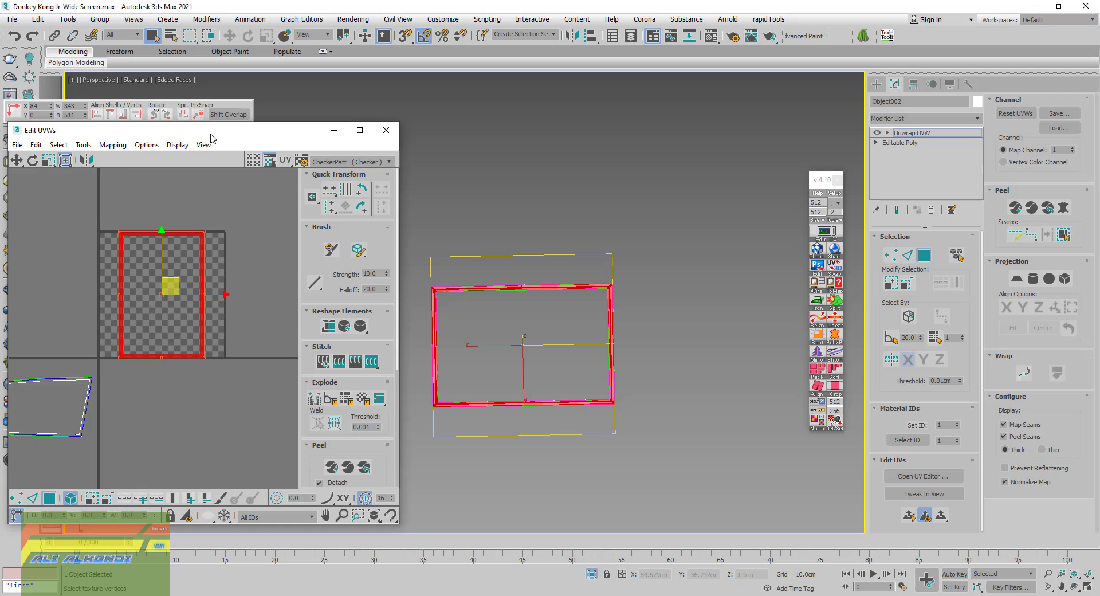
click(33, 160)
drag(202, 248, 232, 355)
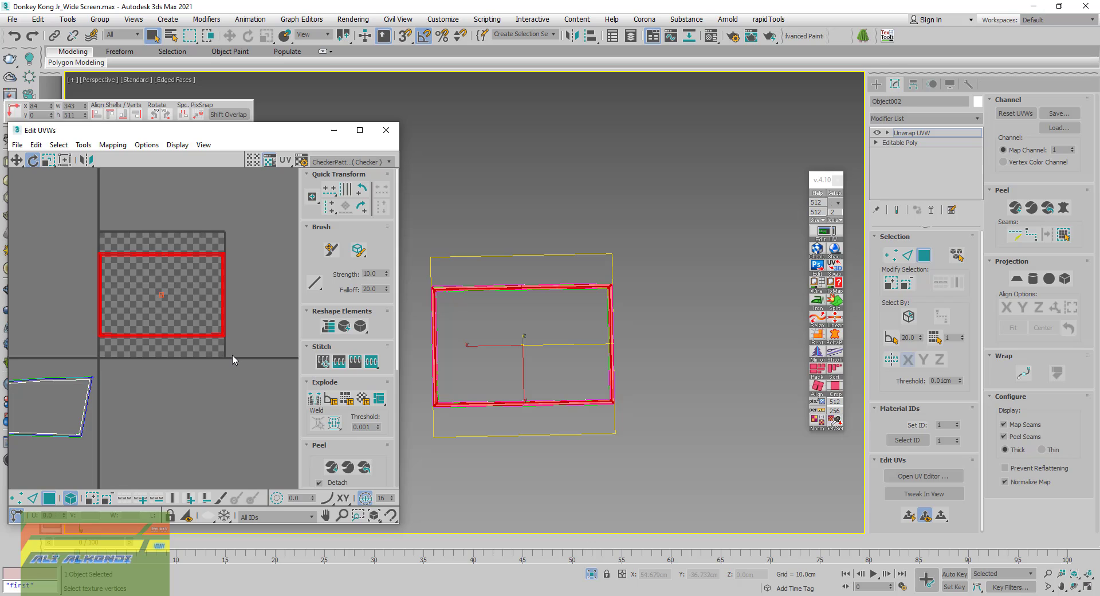
scroll(164, 270, up, 1)
scroll(157, 265, up, 2)
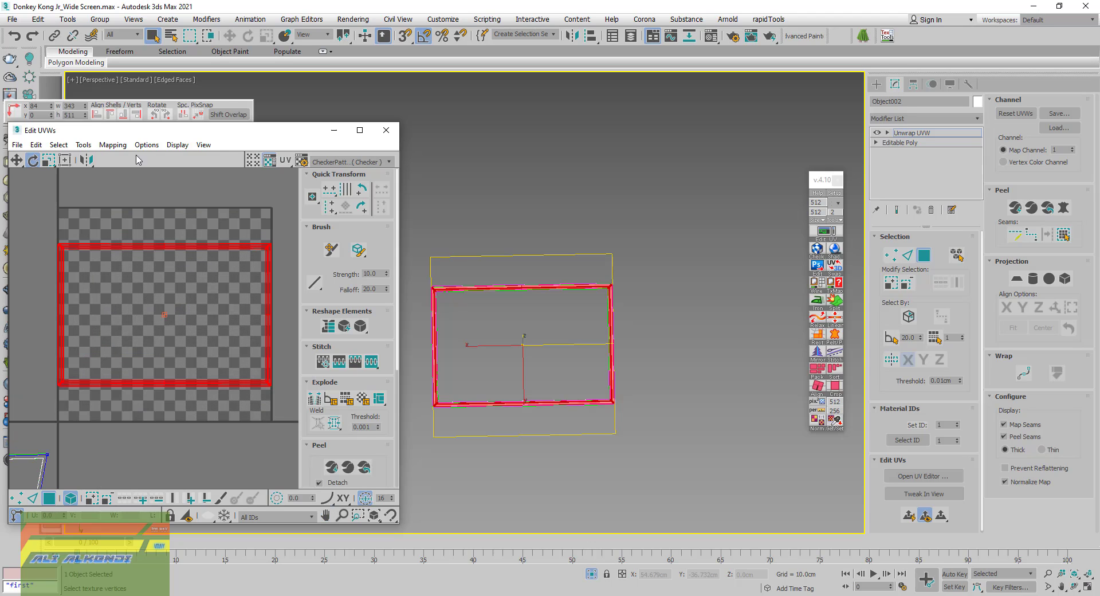
click(560, 311)
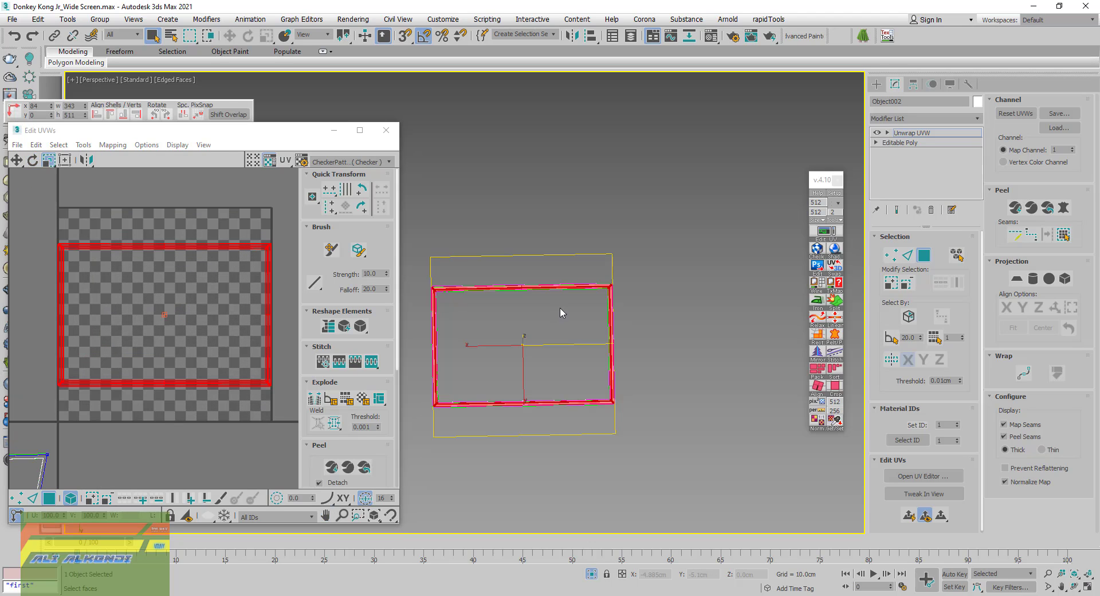
scroll(609, 285, up, 6)
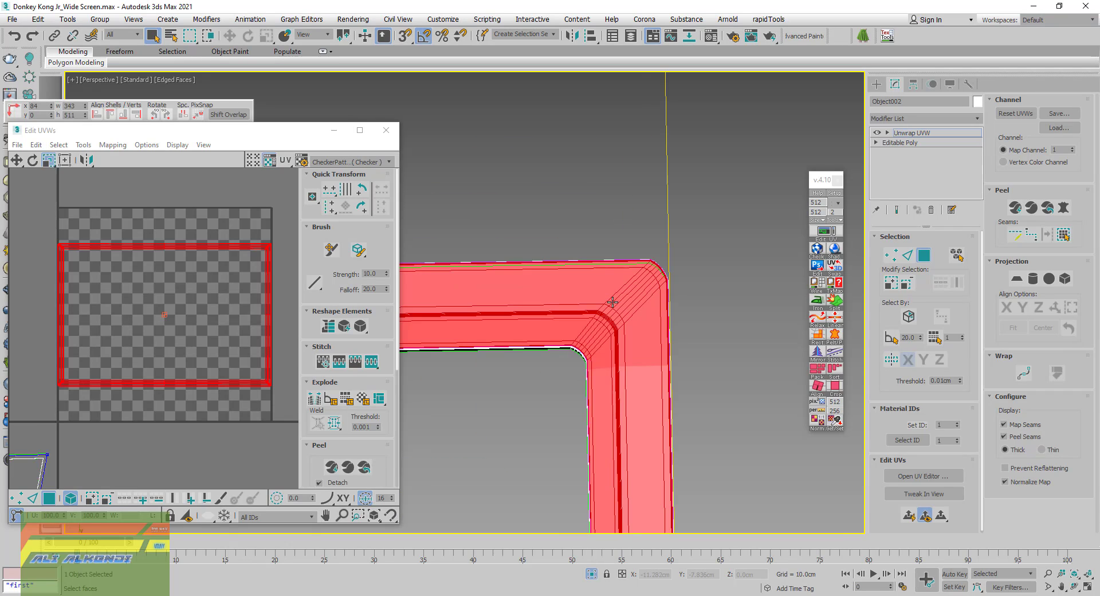
Scale the frame's UV shell up to about 302%
click(140, 135)
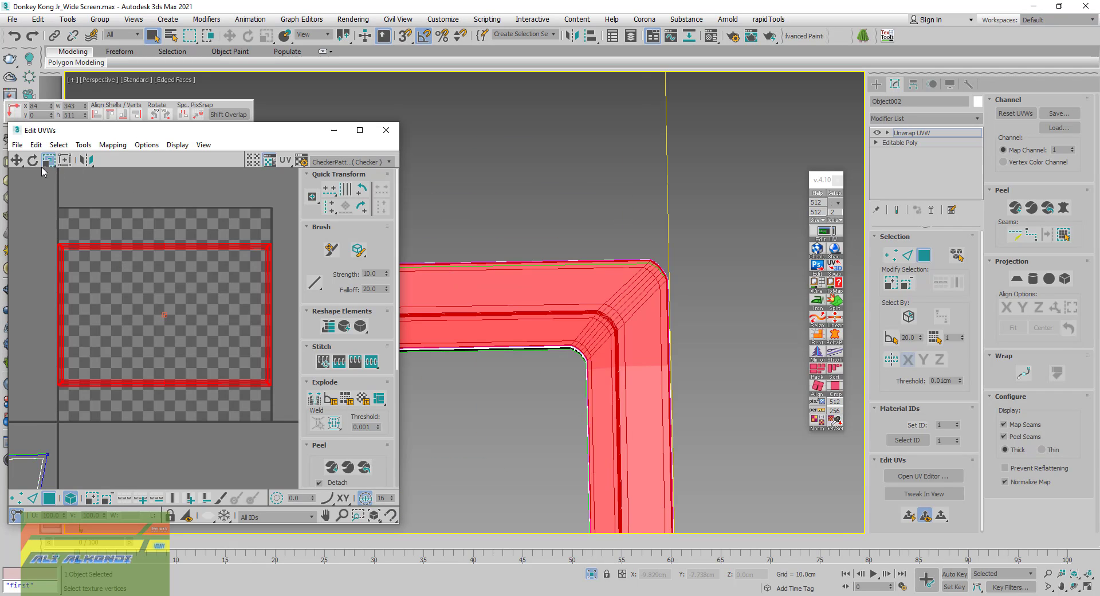
drag(272, 307, 150, 349)
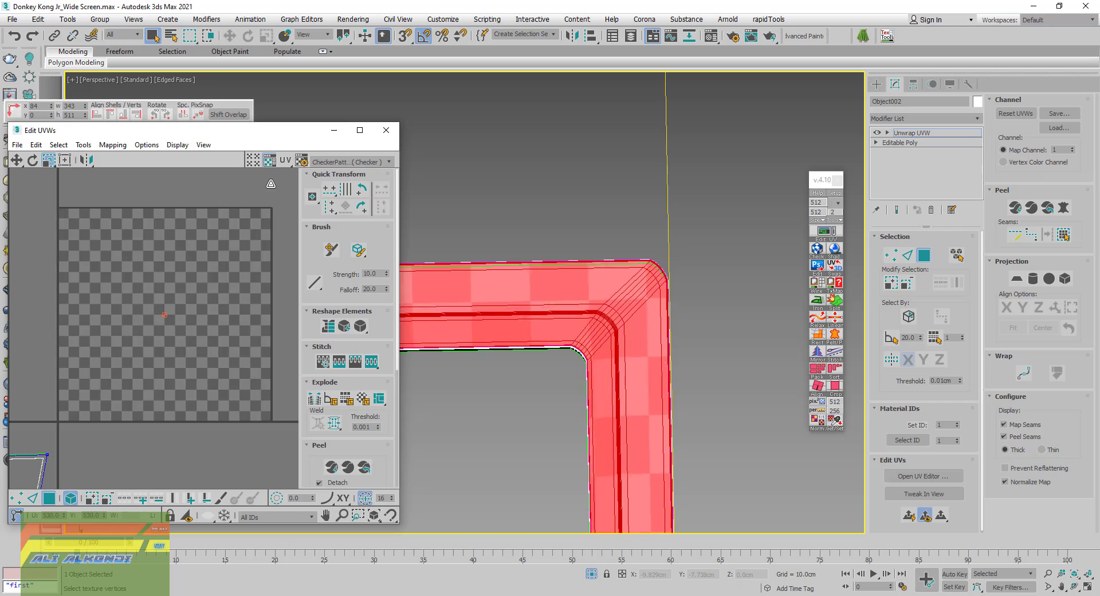
scroll(148, 355, down, 5)
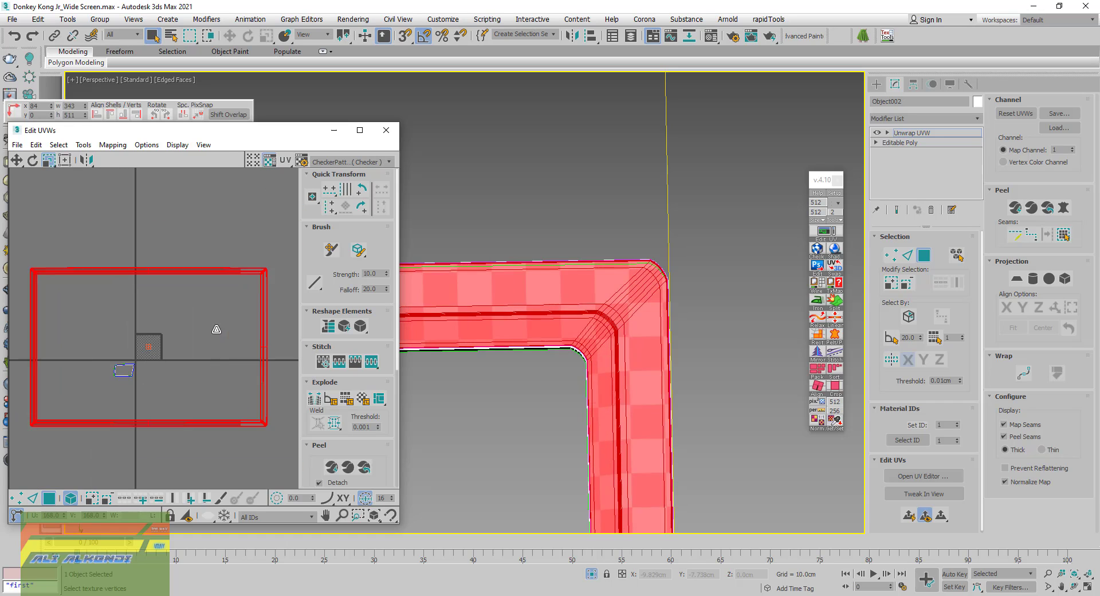
drag(216, 349, 204, 196)
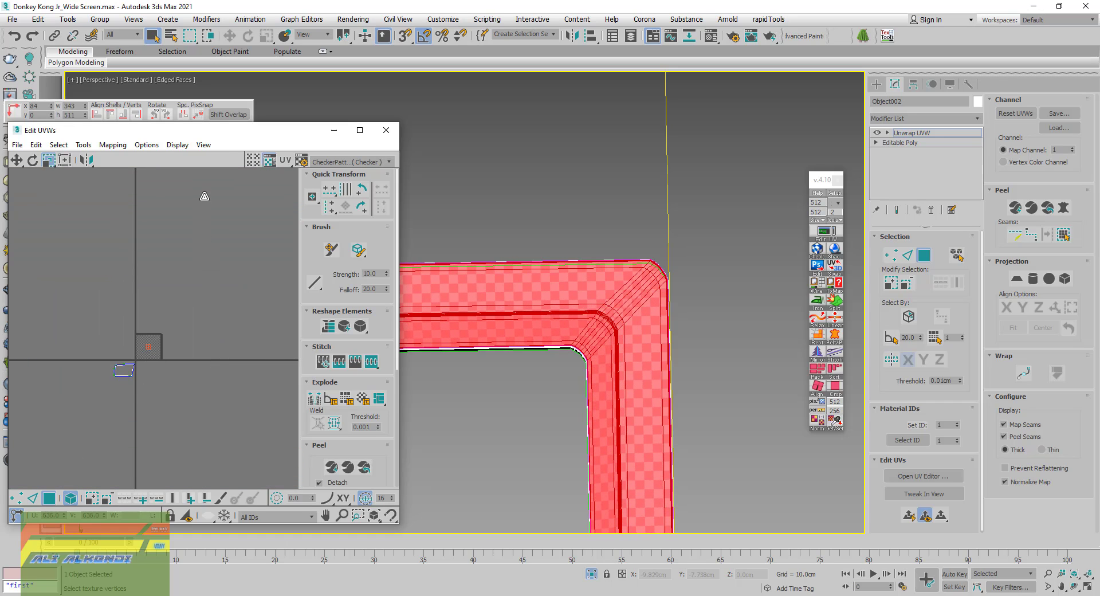
scroll(162, 364, down, 3)
scroll(120, 339, down, 2)
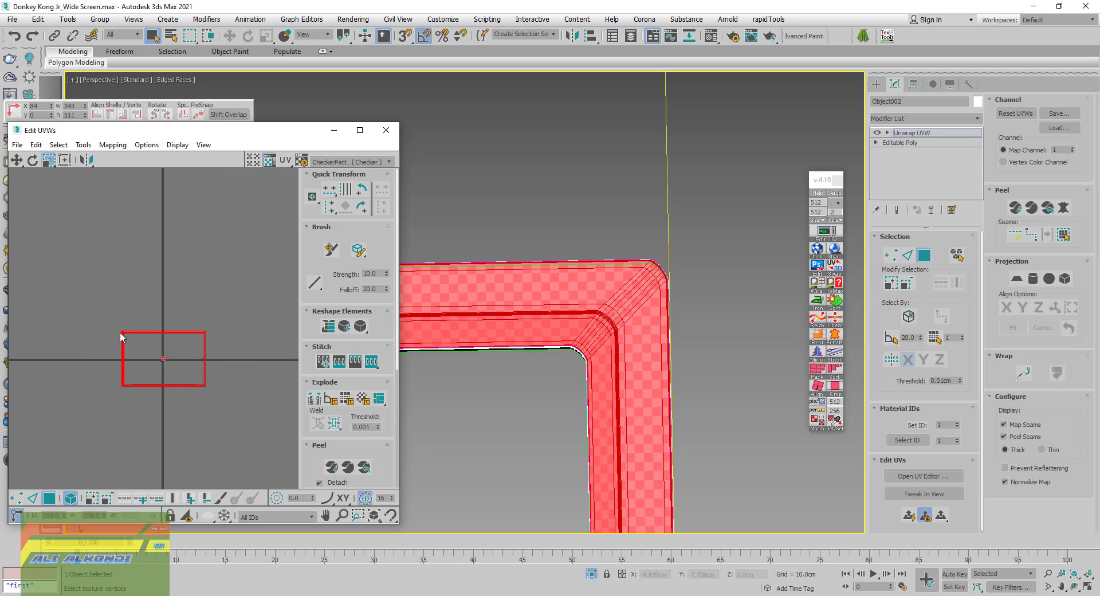
Move the shell above the U axis, then select the frame's thin inner strip
key(w)
drag(205, 347, 199, 307)
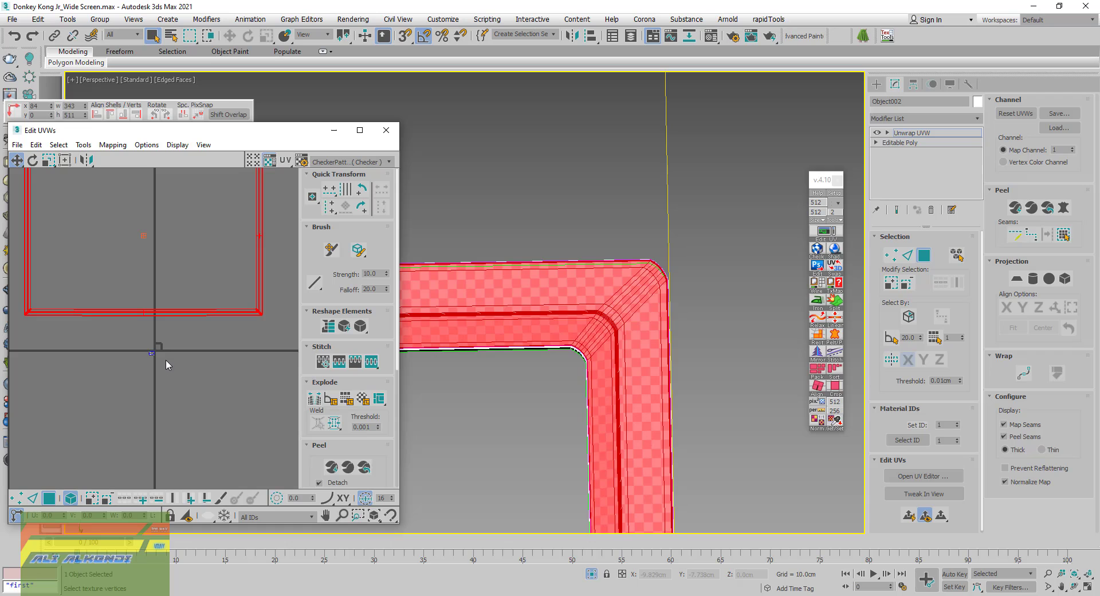
middle_drag(166, 360, 176, 410)
scroll(598, 379, down, 2)
scroll(599, 379, down, 2)
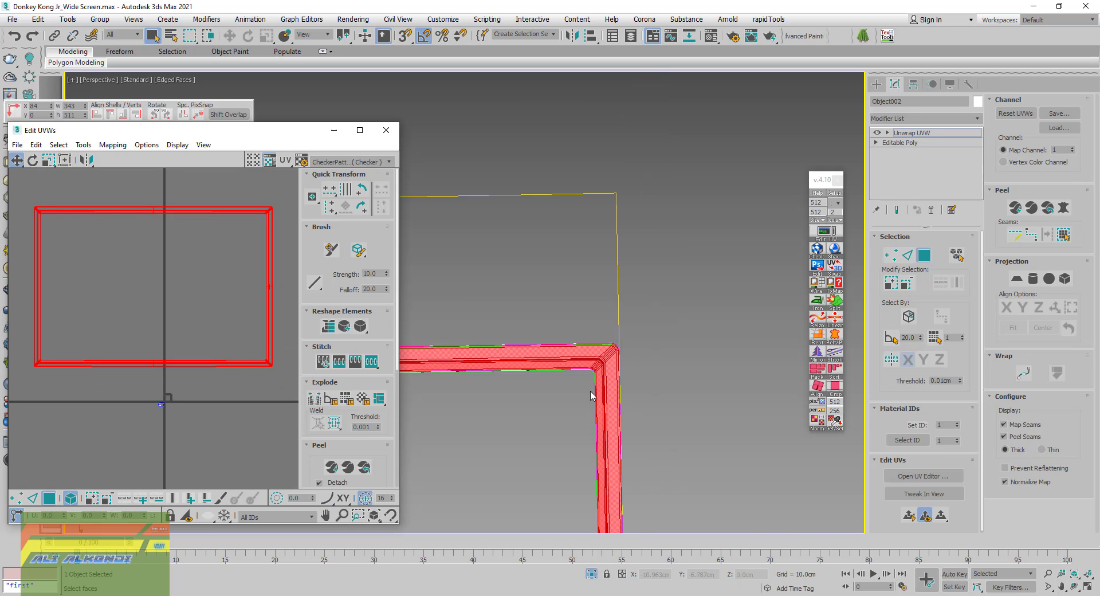
middle_drag(588, 367, 582, 369)
scroll(580, 369, up, 2)
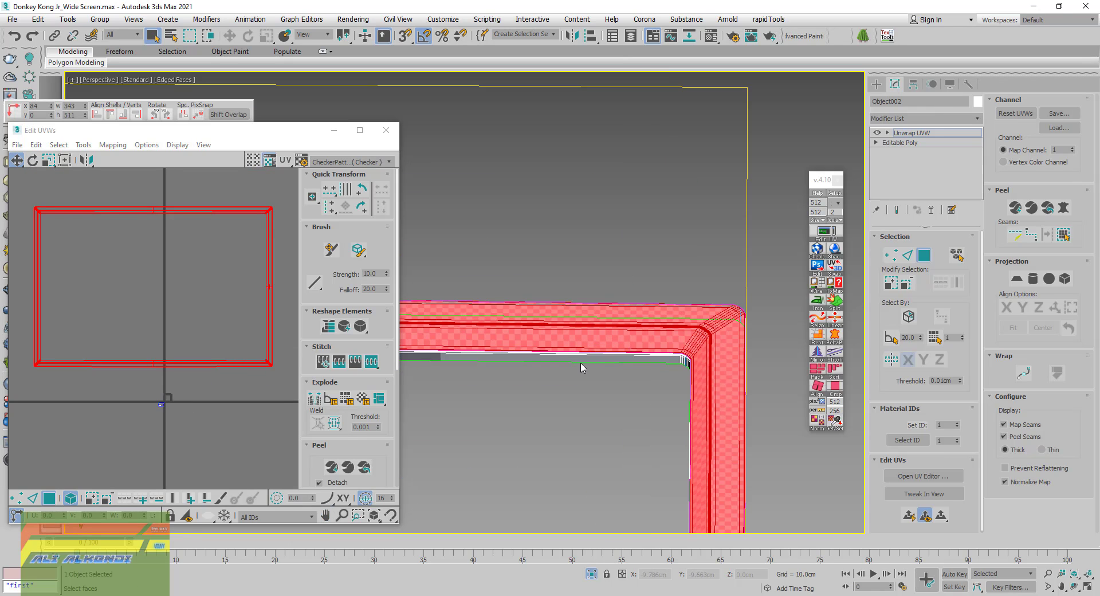
click(579, 358)
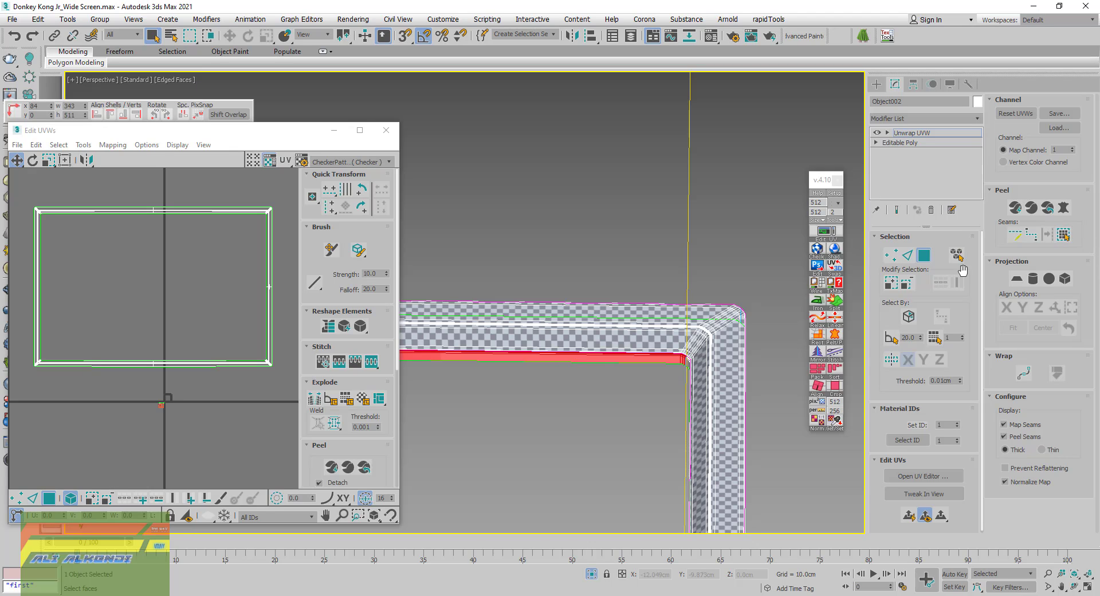
Extend the inner-strip face selection along the bezel into the corner
click(817, 299)
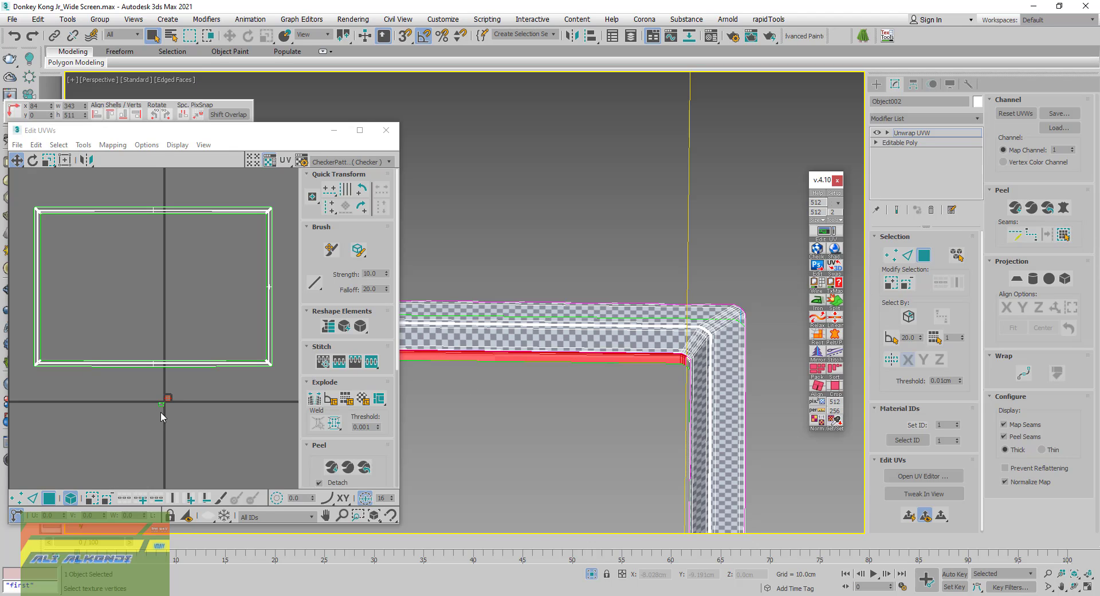
scroll(163, 407, up, 4)
scroll(184, 396, up, 4)
scroll(172, 393, up, 4)
scroll(164, 391, up, 4)
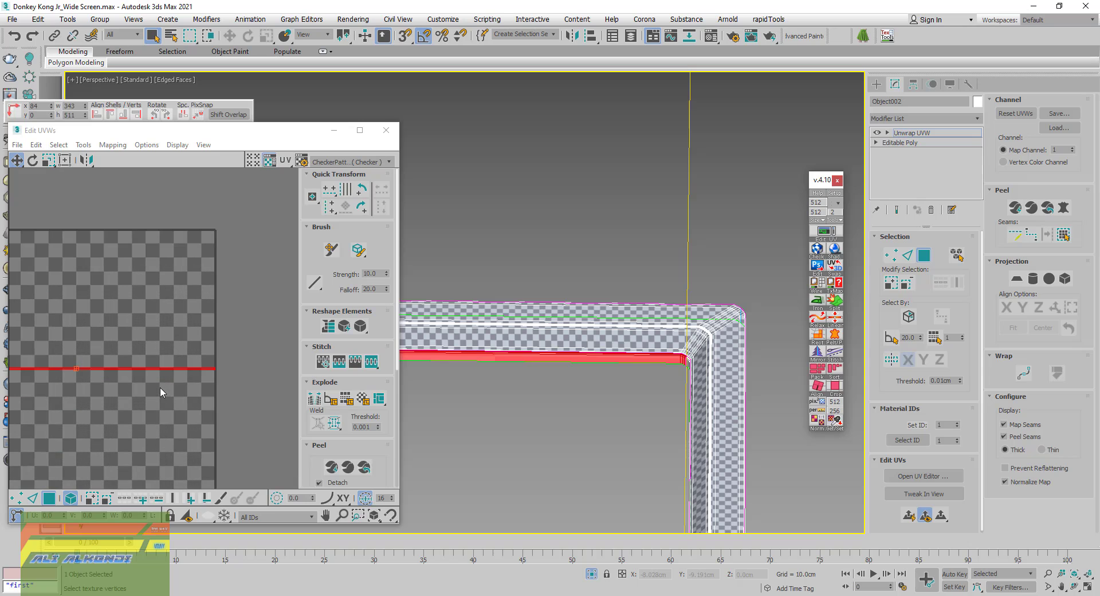
scroll(191, 346, down, 2)
scroll(193, 343, down, 2)
scroll(184, 373, down, 2)
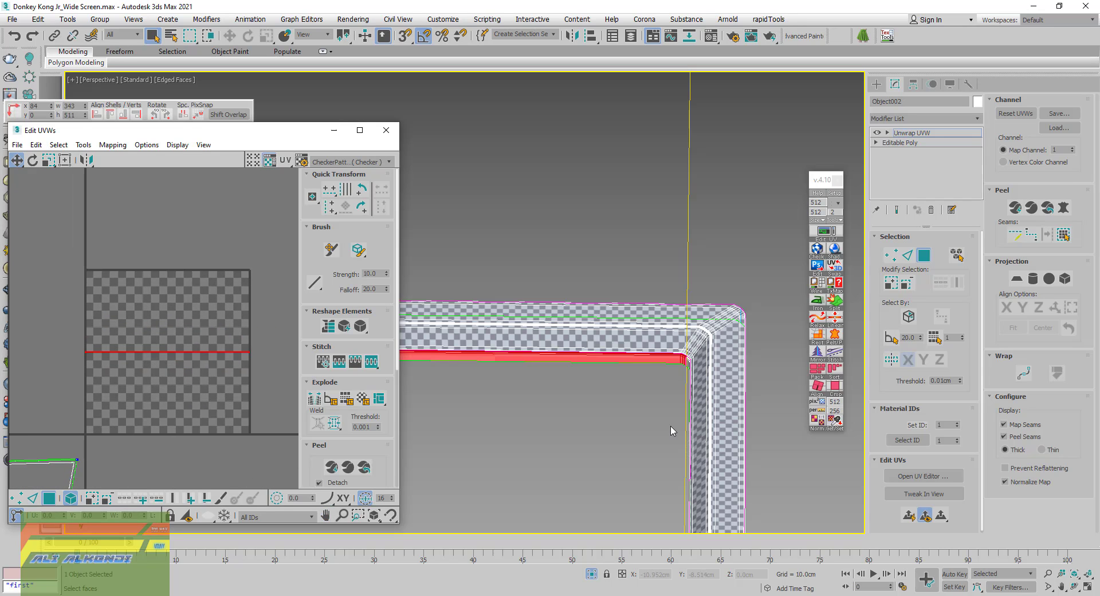
scroll(672, 431, down, 4)
Select a frame edge strip, grow it to the seams, and flatten it with TexTools Iron
mouse_move(672, 431)
alt+middle_down()
mouse_move(593, 384)
mouse_move(693, 388)
mouse_move(698, 371)
alt+middle_up()
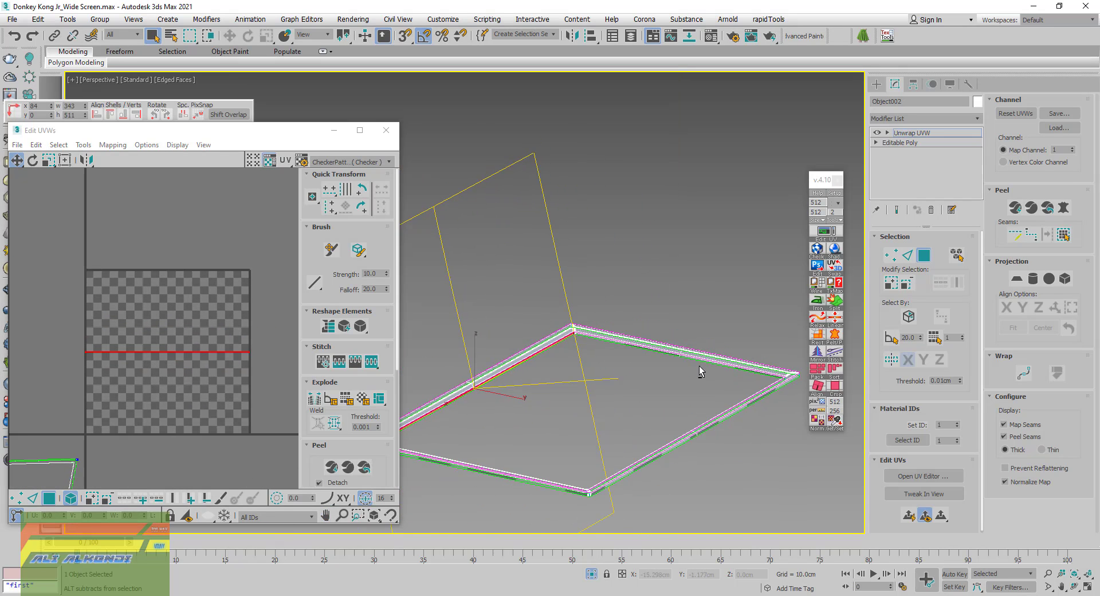
scroll(698, 371, up, 5)
scroll(695, 359, up, 3)
click(686, 365)
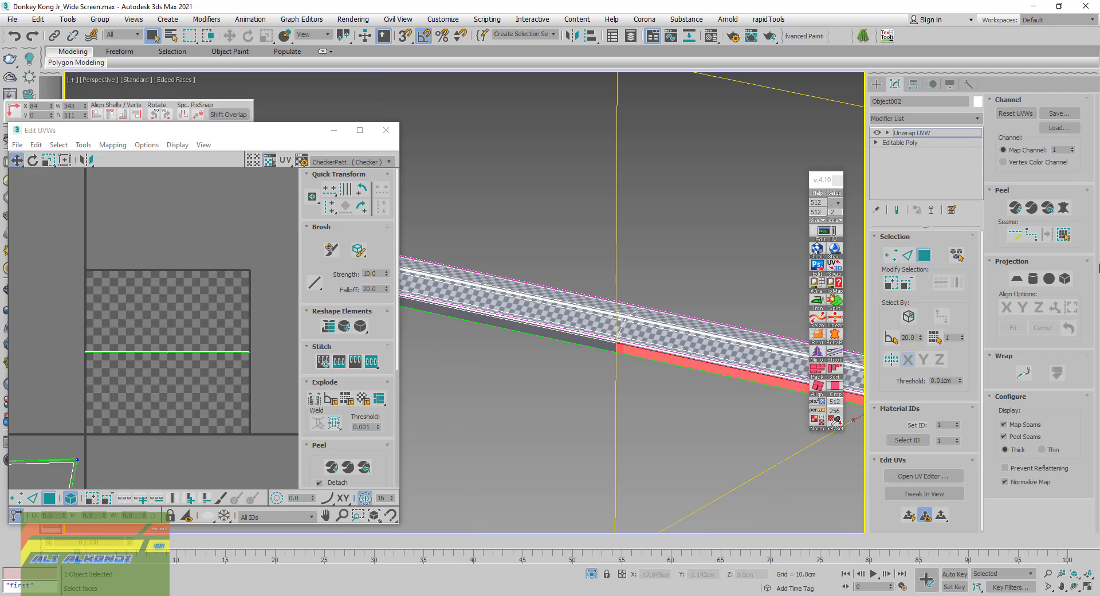
click(1063, 236)
click(814, 300)
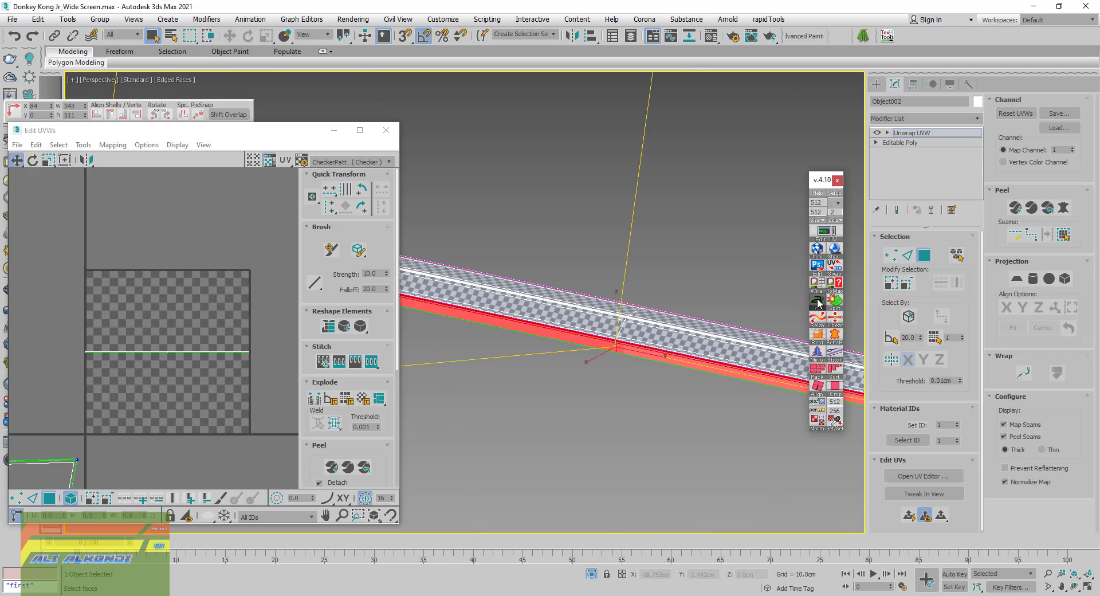
From below, select the frame's bottom face strip, extend it, and flatten its UVs
scroll(602, 440, down, 6)
mouse_move(602, 435)
alt+middle_down()
mouse_move(695, 442)
mouse_move(714, 377)
mouse_move(614, 393)
mouse_move(644, 381)
alt+middle_up()
scroll(644, 381, up, 5)
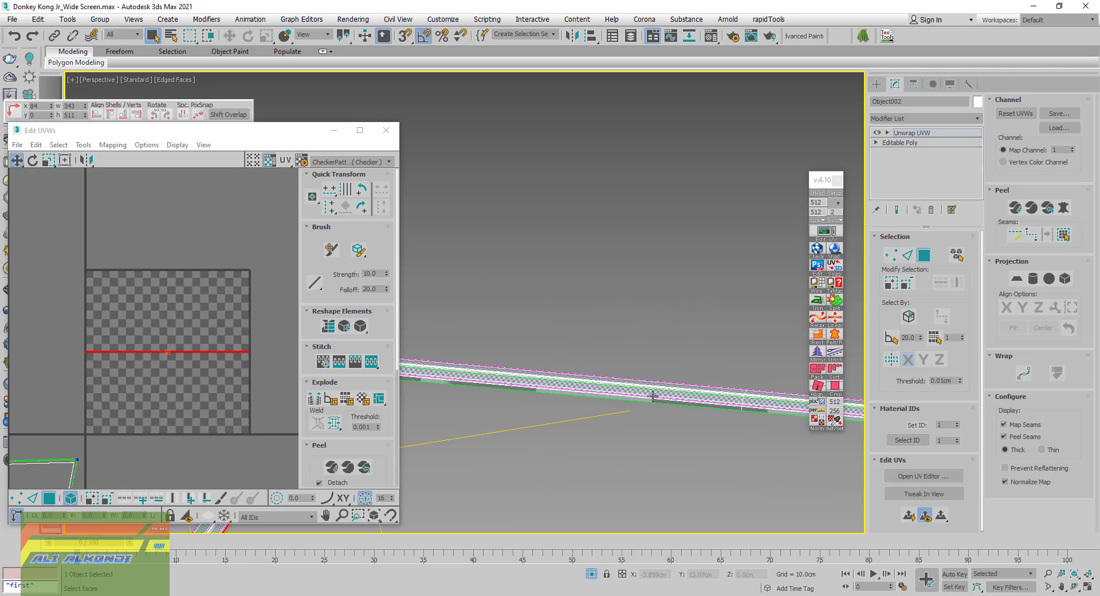
click(649, 405)
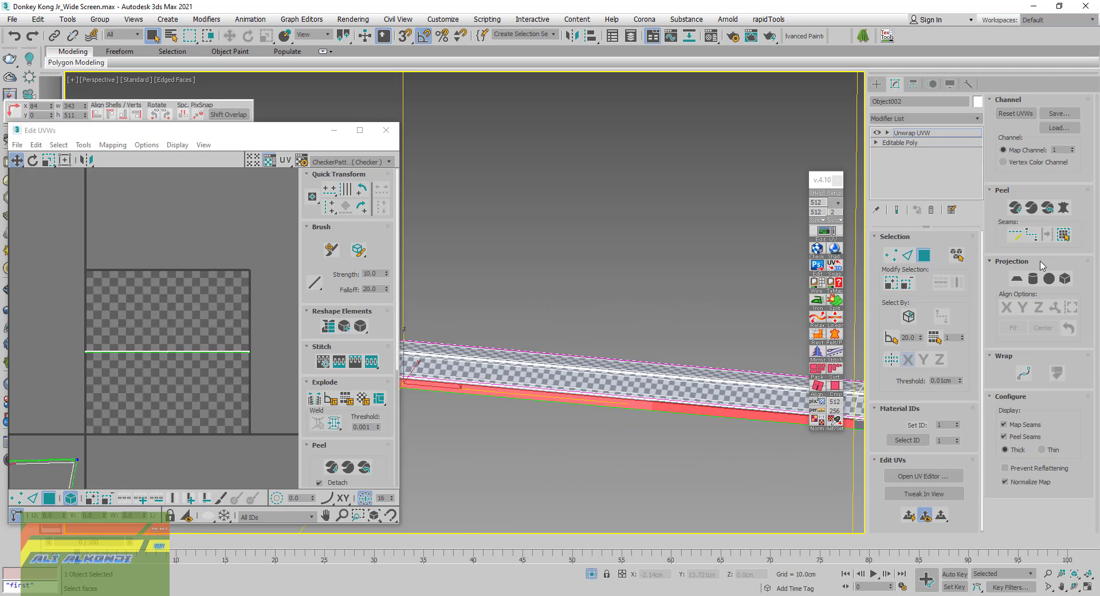
click(1061, 233)
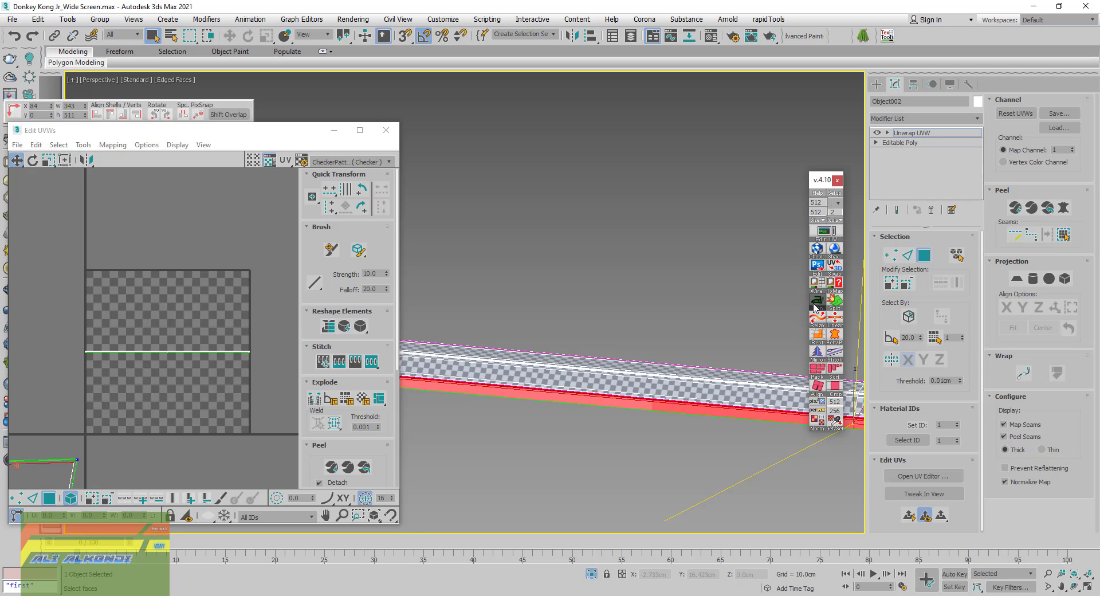
click(615, 405)
At the frame corner, select the strip's lower-side faces and flatten them into straight UVs
scroll(615, 404, down, 3)
mouse_move(590, 450)
alt+middle_down()
mouse_move(695, 448)
mouse_move(708, 422)
mouse_move(613, 422)
alt+middle_up()
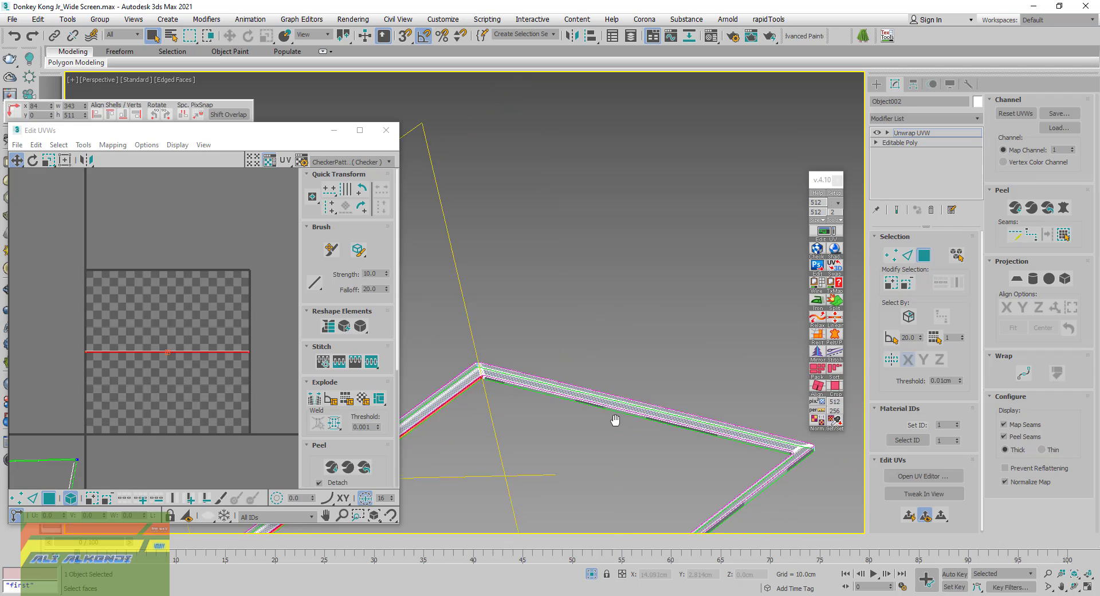
scroll(619, 417, up, 3)
click(623, 401)
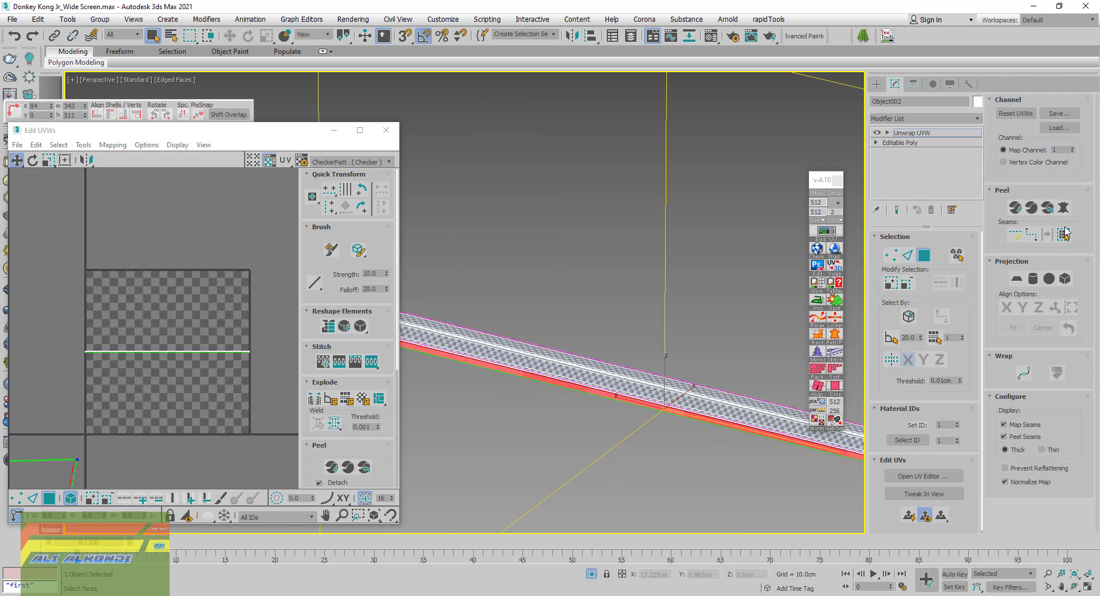
click(818, 304)
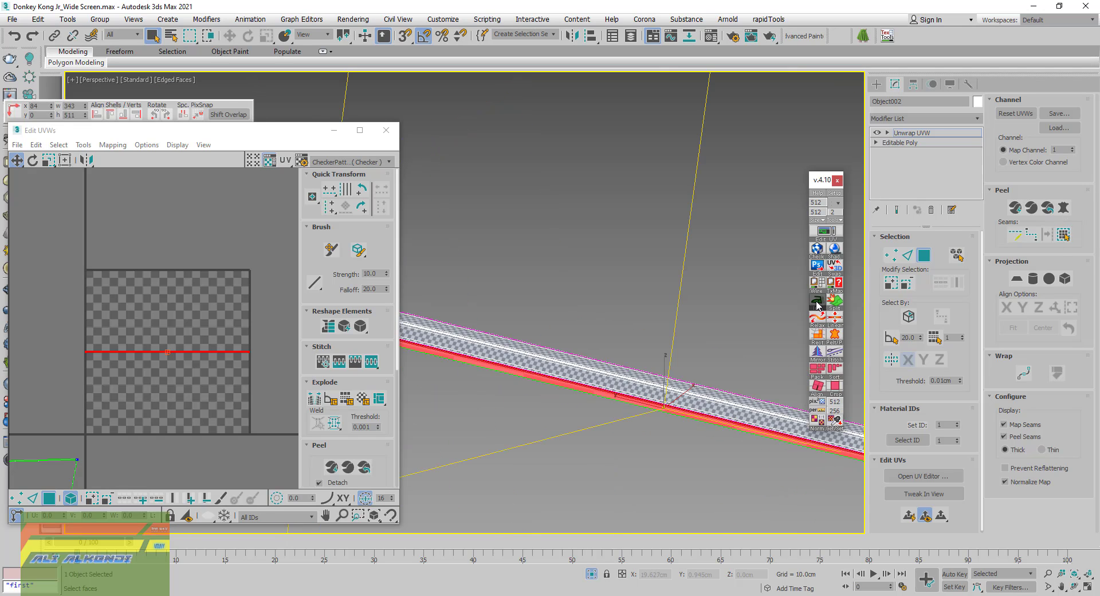
Select a face on the thin checkered inner wall strip and review the frame from above
mouse_move(570, 456)
alt+middle_down()
mouse_move(714, 449)
mouse_move(721, 417)
mouse_move(644, 418)
mouse_move(638, 398)
alt+middle_up()
scroll(638, 390, up, 3)
click(639, 382)
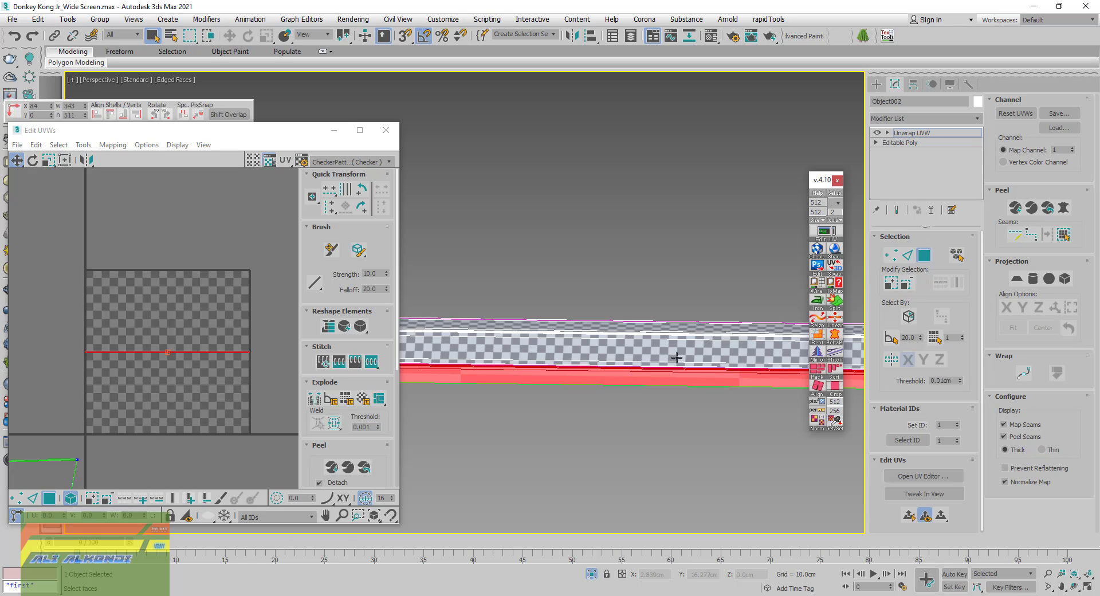
scroll(626, 371, down, 3)
mouse_move(627, 371)
alt+middle_down()
mouse_move(531, 413)
mouse_move(538, 296)
alt+middle_up()
scroll(539, 296, up, 3)
Select the strip's UVs and scale them taller so the checker evens out
scroll(608, 352, up, 2)
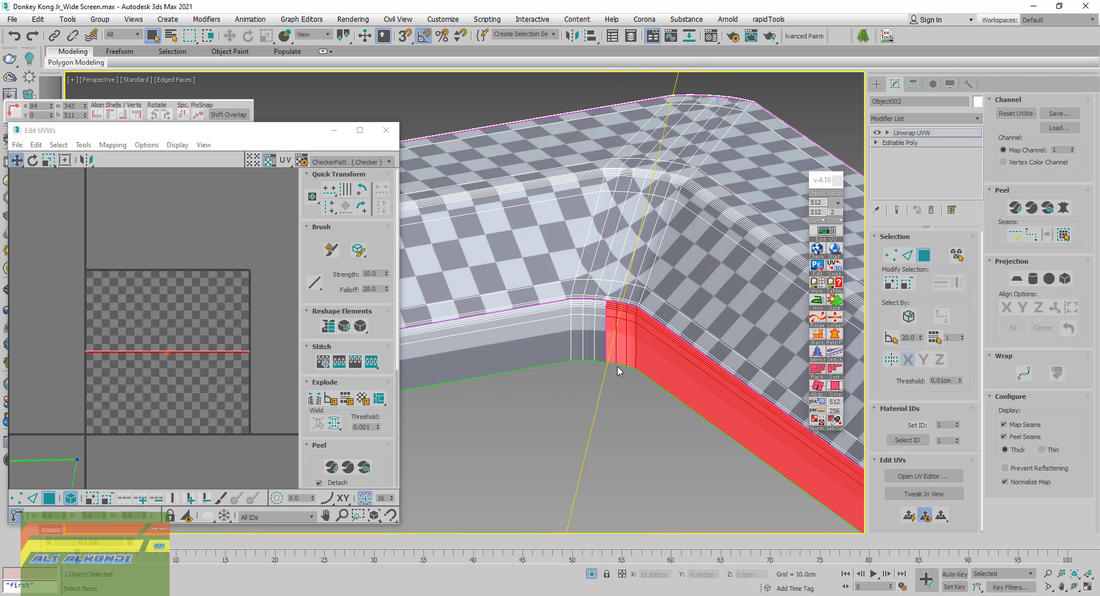
scroll(604, 328, up, 2)
drag(150, 307, 191, 403)
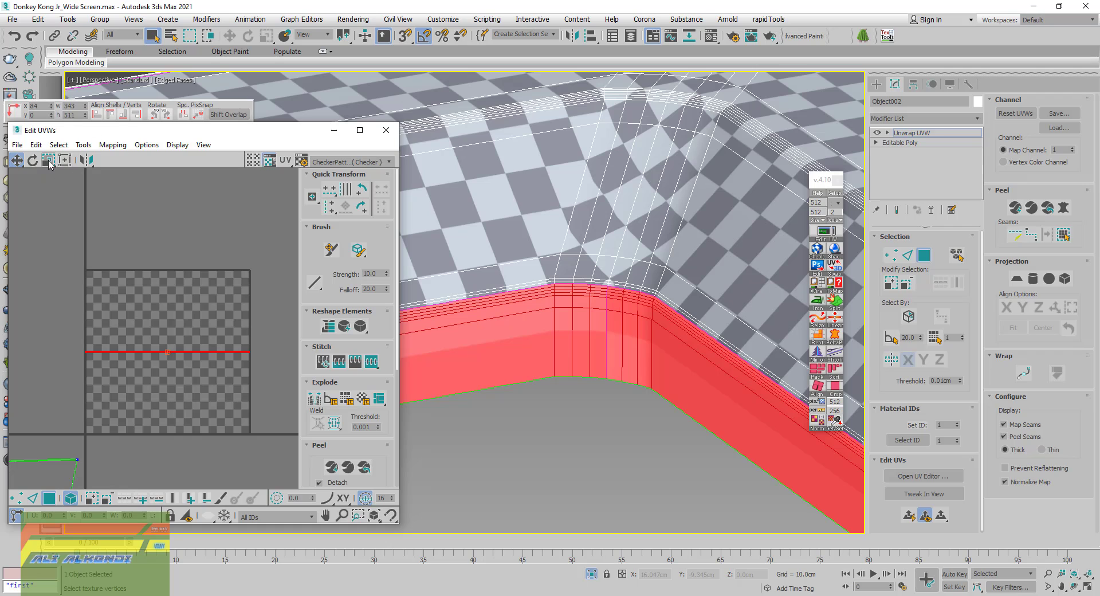
scroll(177, 358, up, 3)
scroll(169, 349, up, 4)
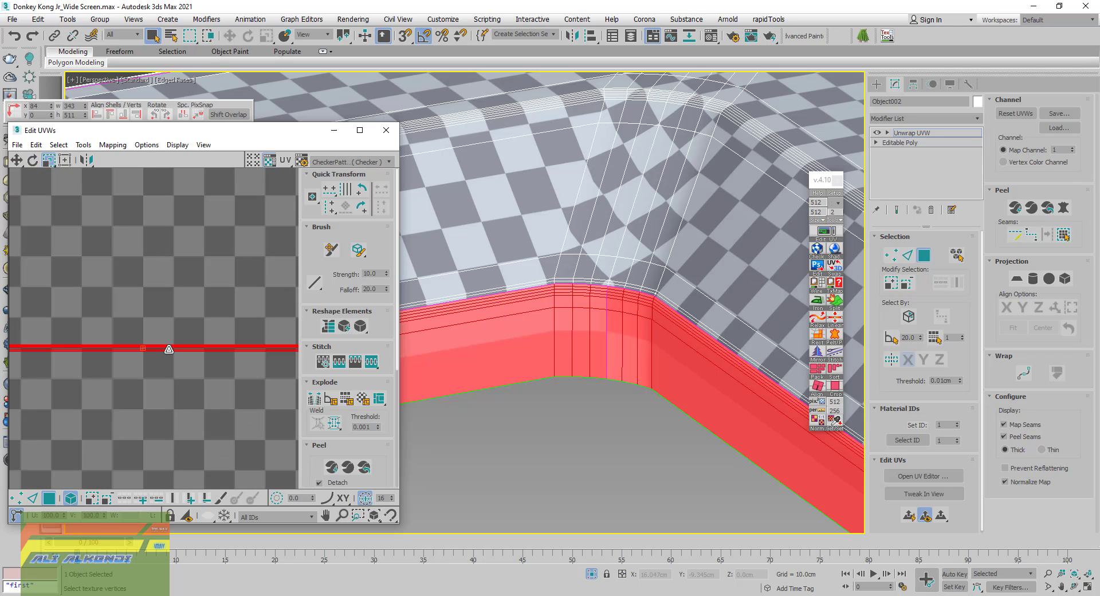
drag(169, 349, 148, 186)
mouse_move(206, 351)
mouse_down()
mouse_move(163, 127)
mouse_move(184, 190)
mouse_up()
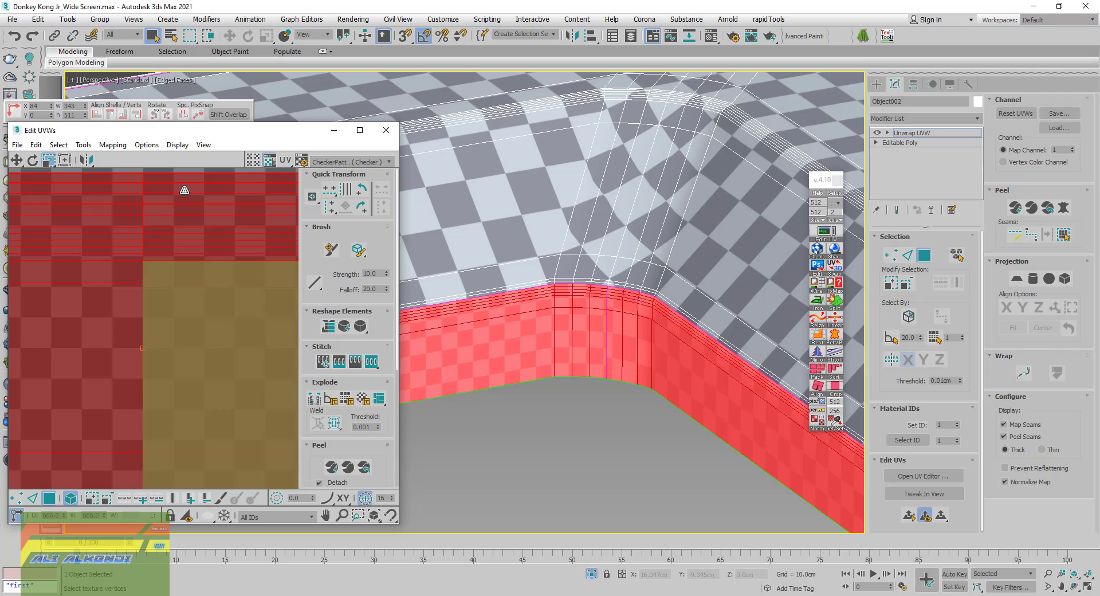
Move the UV strip up above the UV square
scroll(152, 318, down, 4)
scroll(152, 318, down, 2)
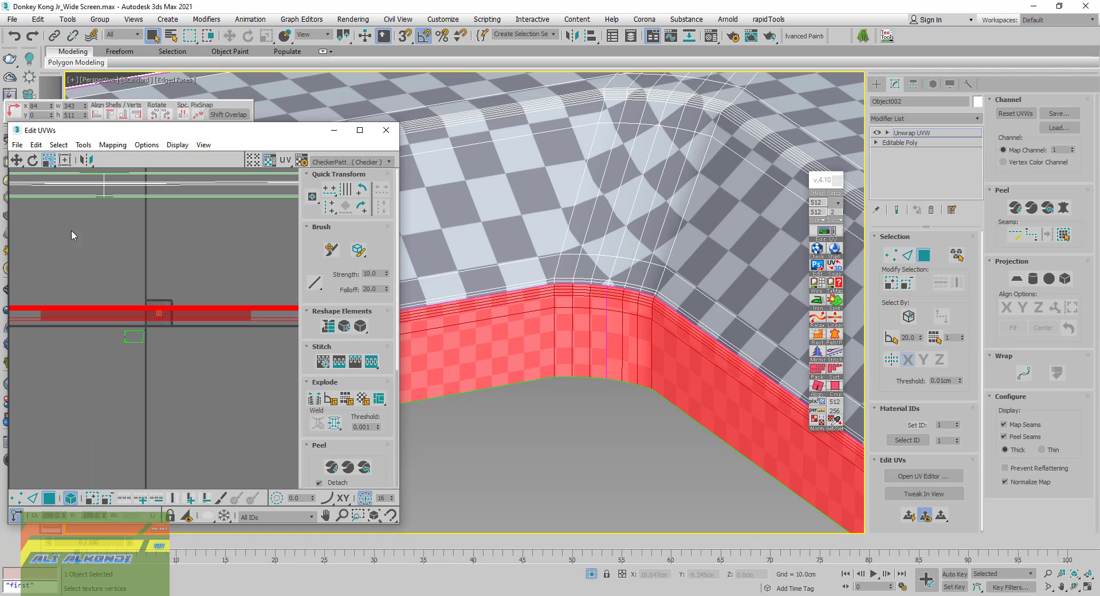
click(18, 160)
scroll(81, 305, down, 2)
scroll(142, 314, down, 2)
scroll(160, 313, down, 2)
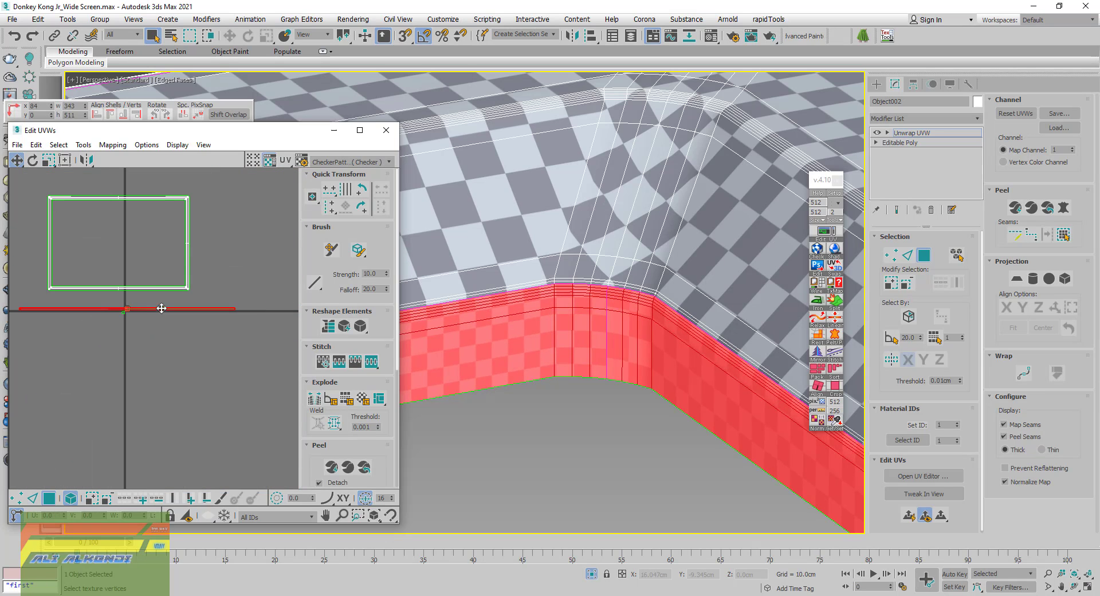
drag(162, 308, 155, 181)
Select the frame's front edge and side faces, then flatten that strip with Iron
scroll(548, 325, down, 8)
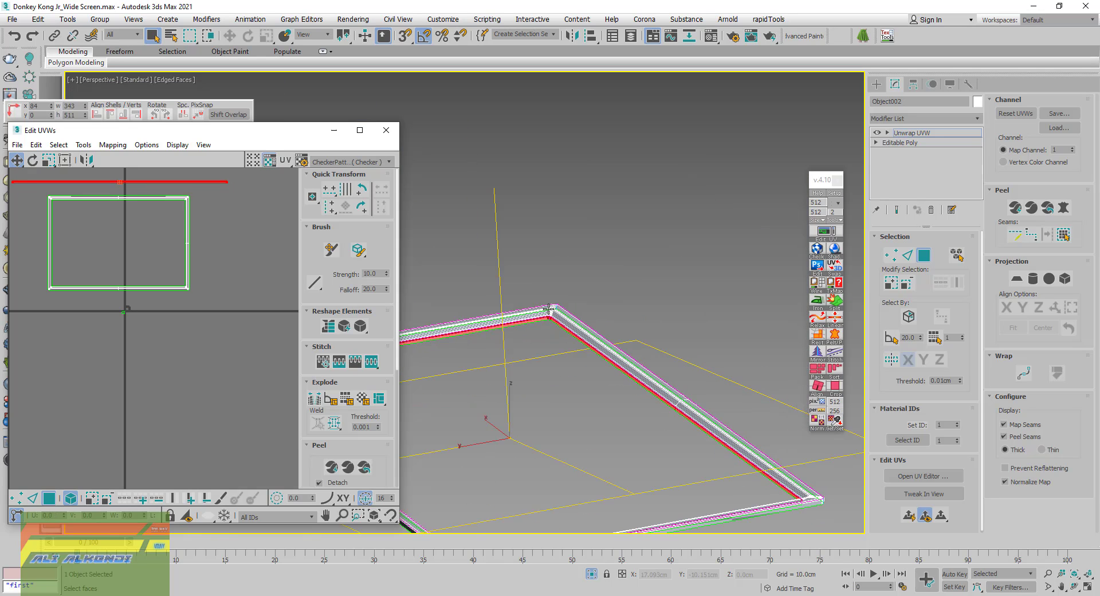
scroll(553, 312, down, 2)
scroll(559, 295, down, 2)
scroll(606, 406, up, 3)
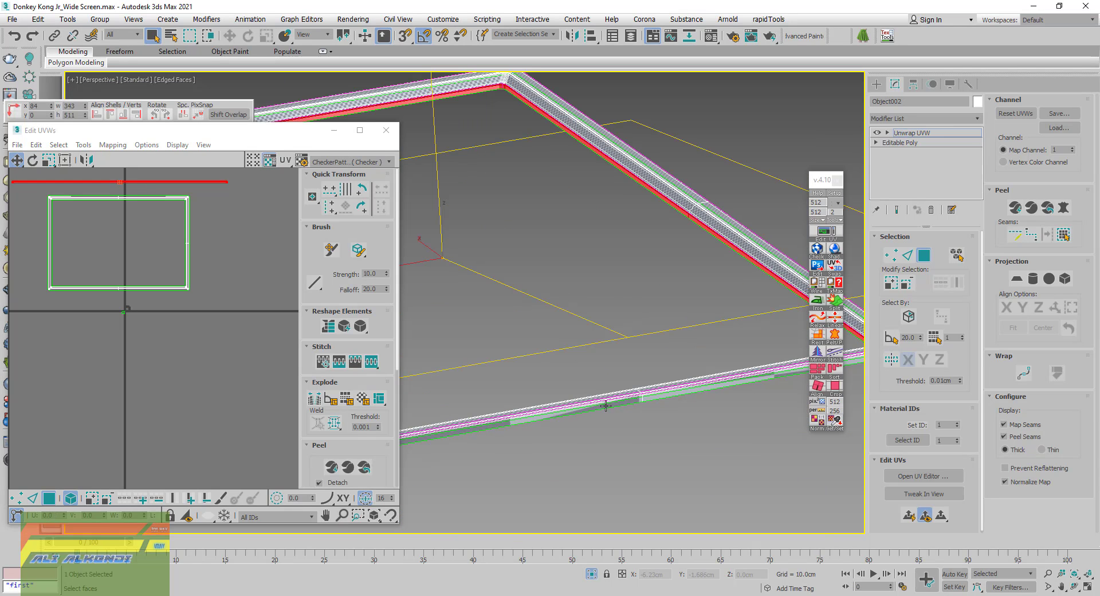
click(611, 405)
click(1060, 236)
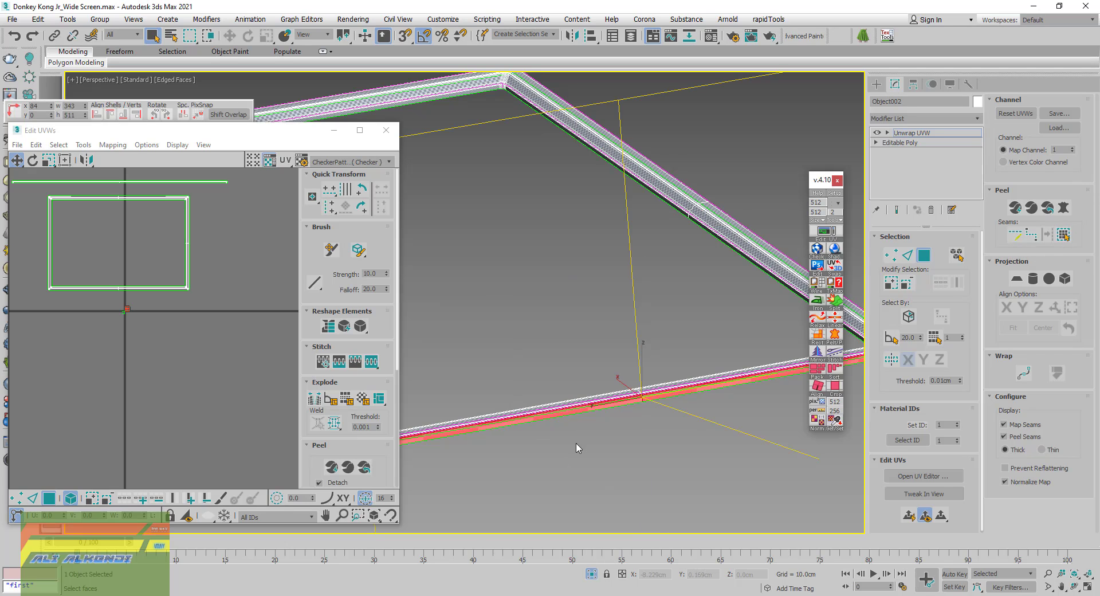
scroll(536, 449, down, 5)
mouse_move(536, 448)
alt+middle_down()
mouse_move(627, 437)
mouse_move(634, 447)
alt+middle_up()
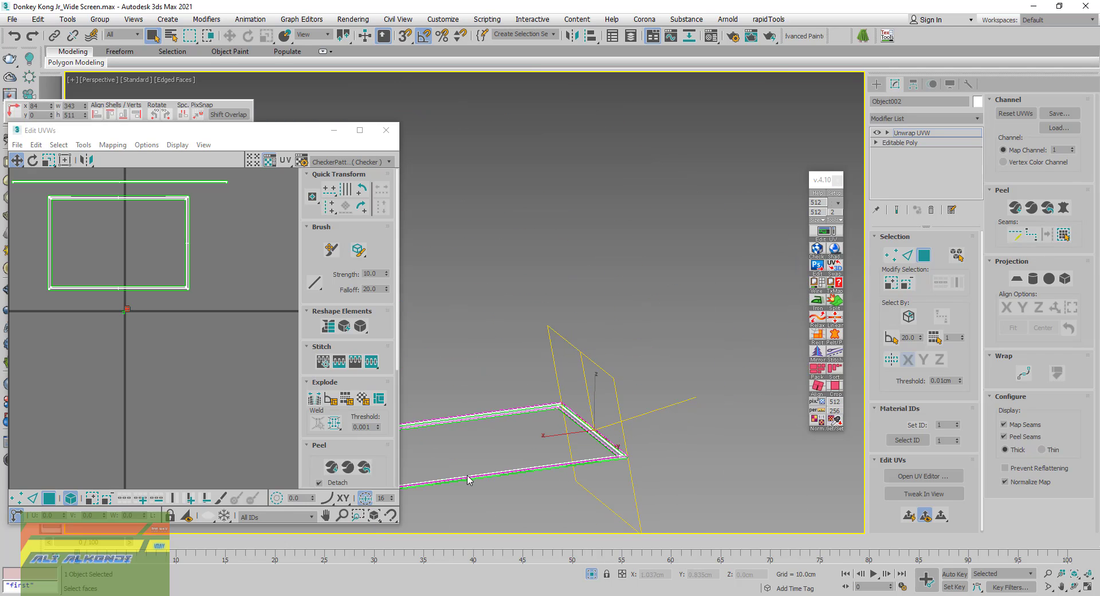
scroll(547, 458, up, 5)
click(599, 395)
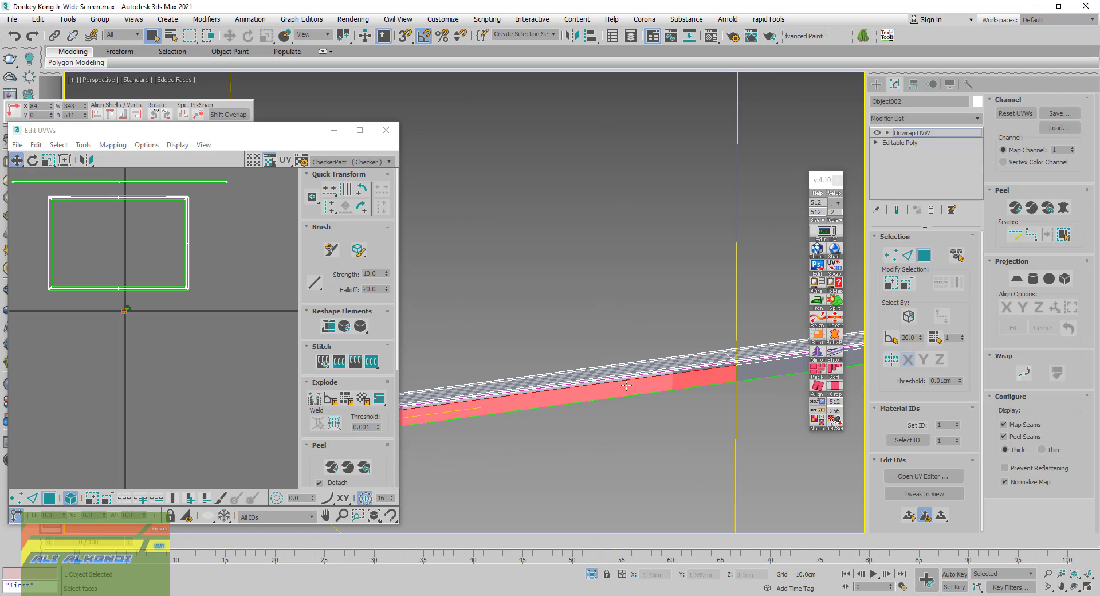
click(817, 302)
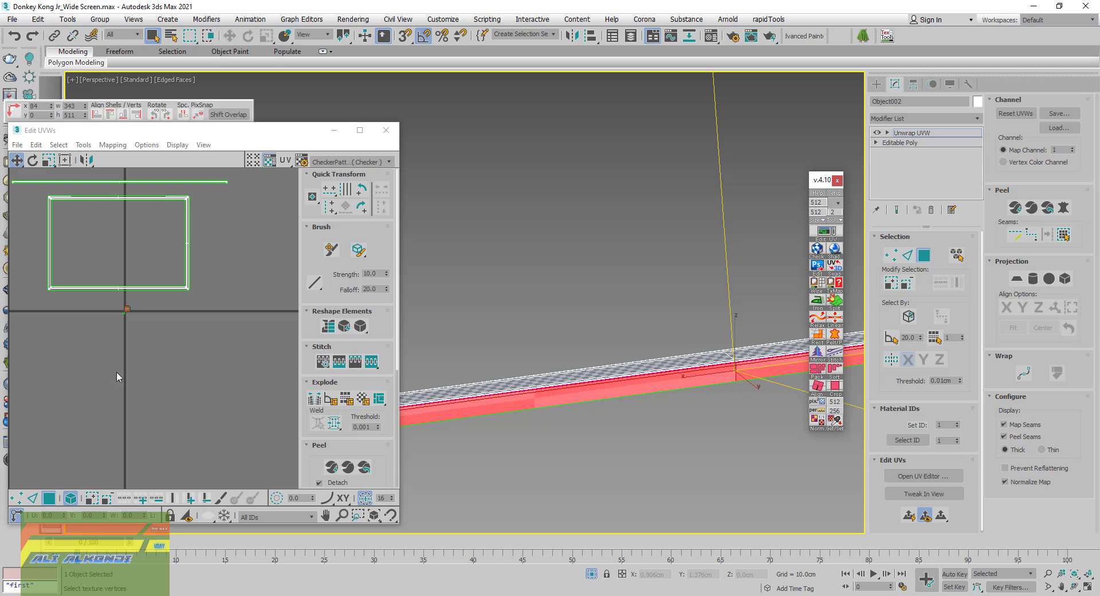
Select the frame's bottom strip faces and flatten them into straight UVs
scroll(129, 308, up, 2)
scroll(129, 308, up, 2)
scroll(129, 308, up, 2)
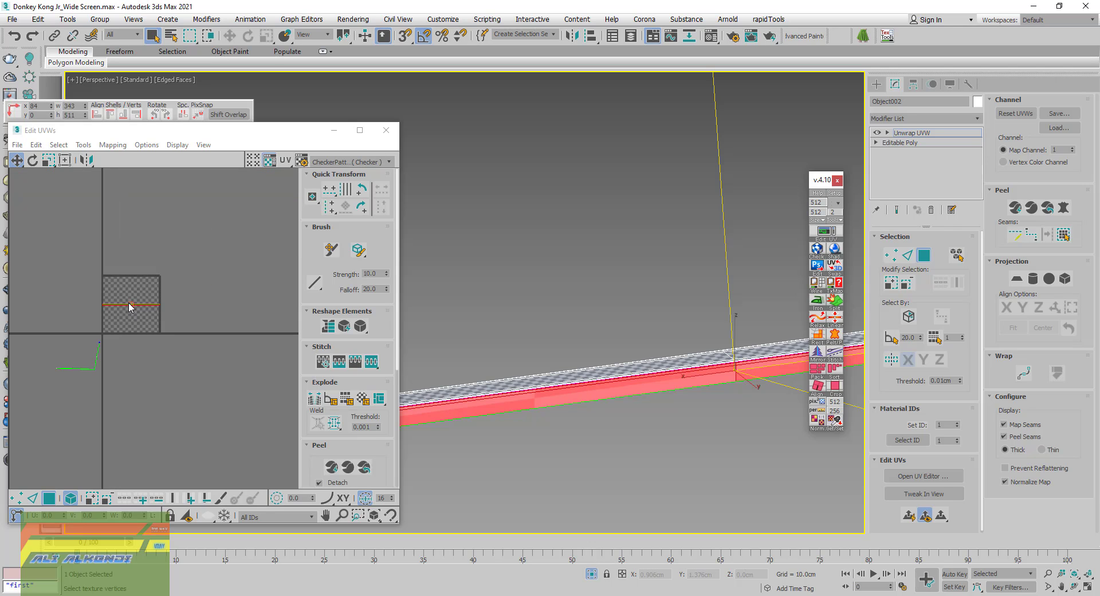
scroll(130, 308, up, 2)
scroll(456, 389, down, 3)
scroll(553, 412, down, 2)
alt+middle_drag(553, 411, 658, 411)
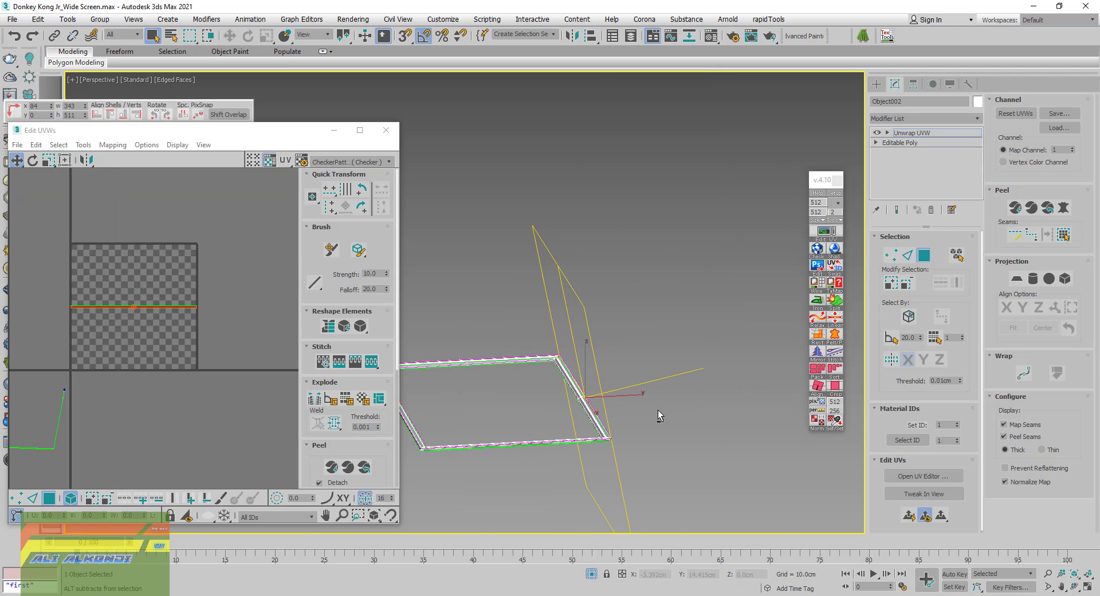
scroll(567, 444, up, 2)
scroll(523, 456, up, 3)
click(527, 428)
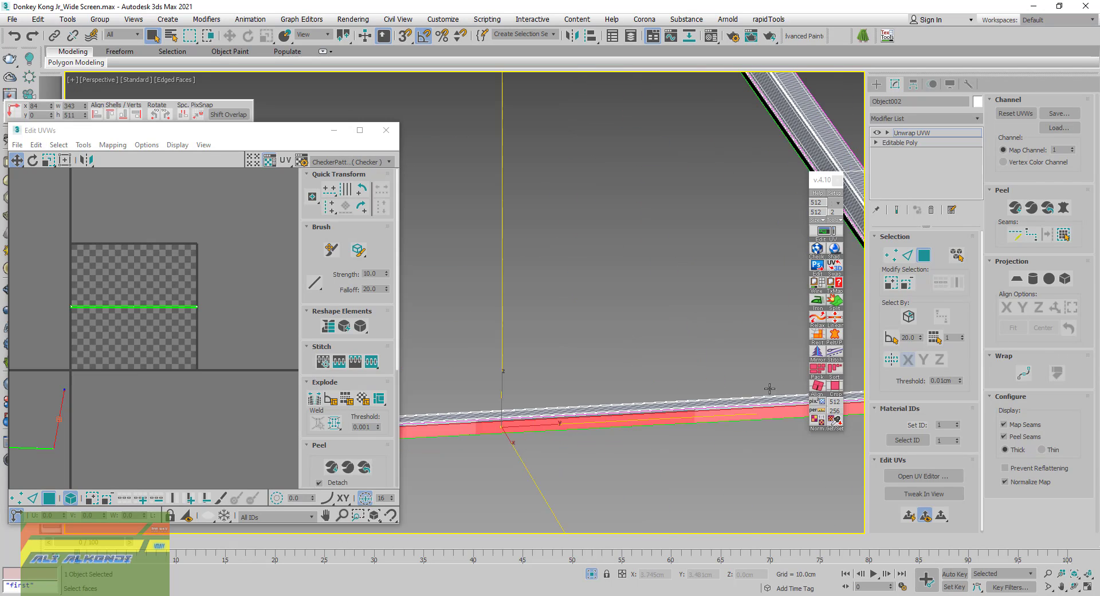
click(817, 303)
Select faces on the outer side wall strip and extend the selection along it
scroll(554, 423, down, 3)
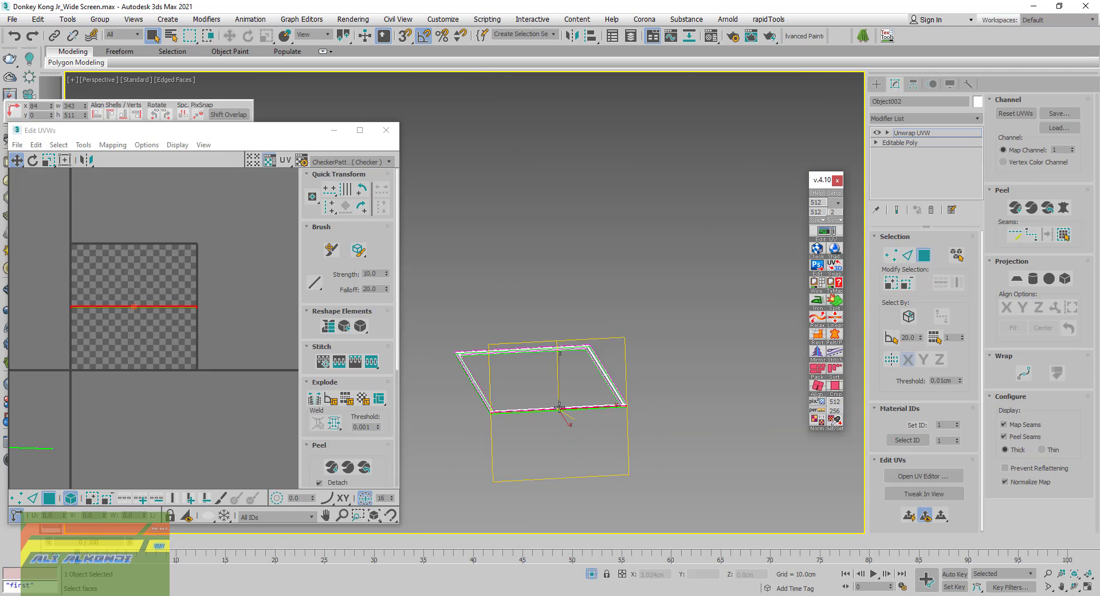
mouse_move(555, 424)
alt+middle_down()
mouse_move(621, 413)
mouse_move(555, 467)
alt+middle_up()
scroll(505, 445, up, 1)
scroll(573, 445, up, 1)
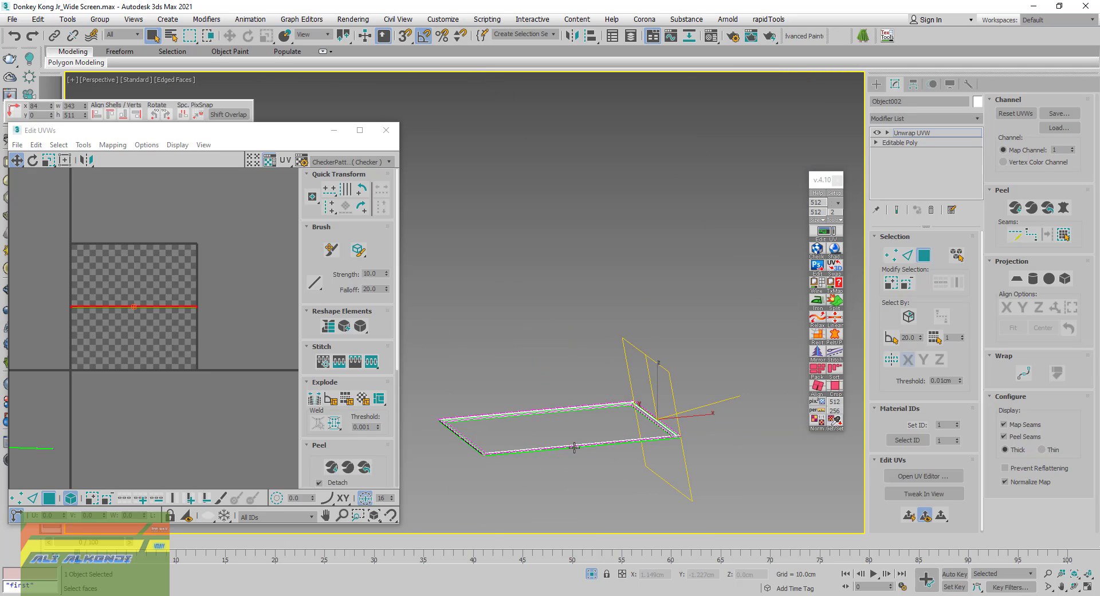
scroll(576, 449, up, 2)
scroll(578, 446, up, 2)
click(575, 443)
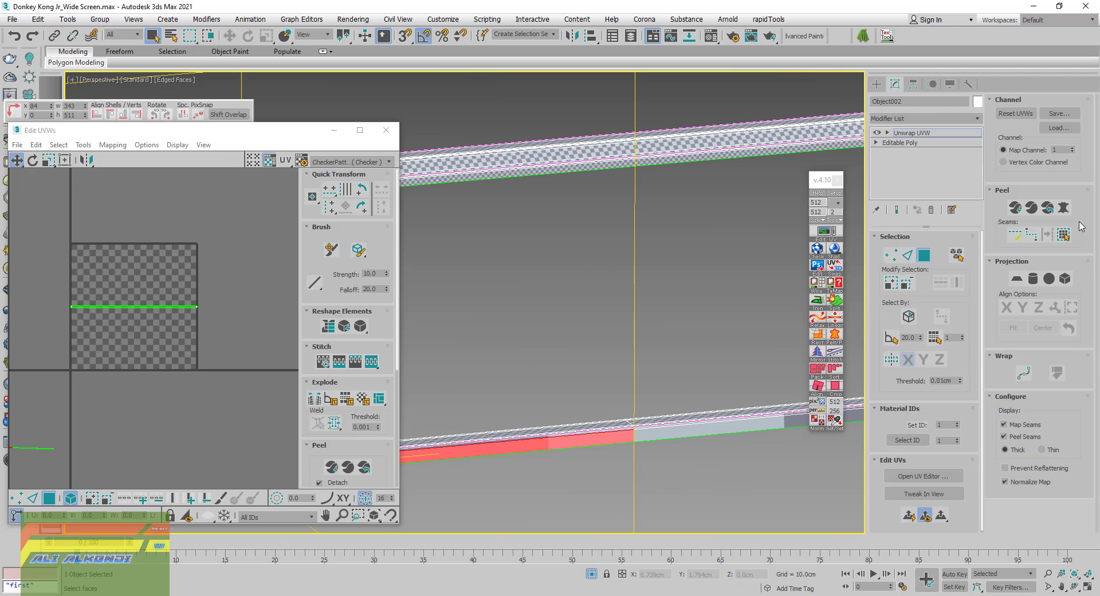
click(819, 302)
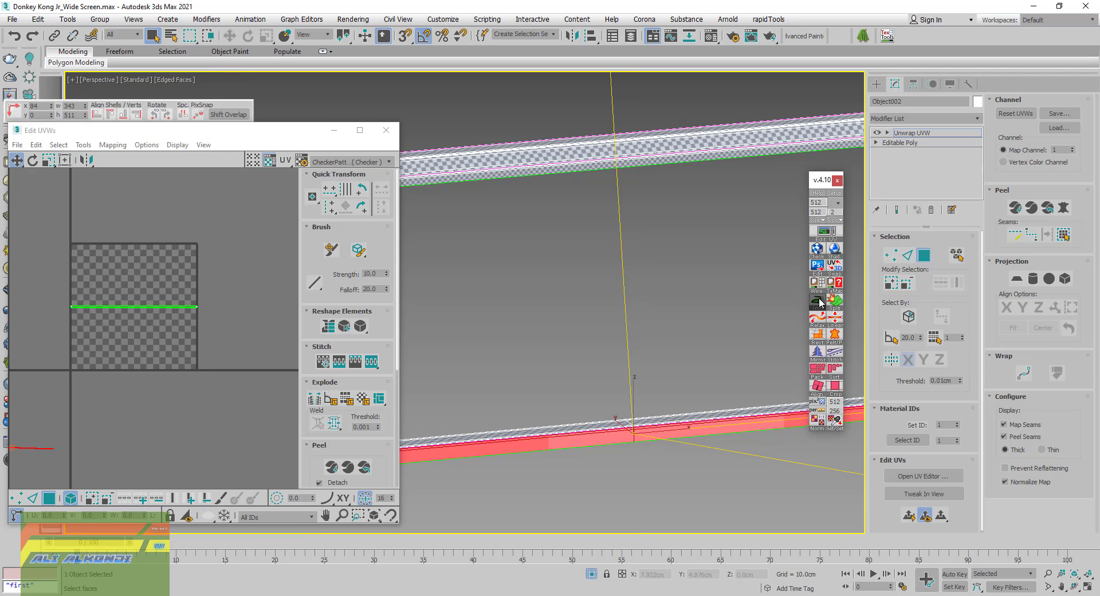
Frame the outer wall strip, zoom to its corner, and select its flattened UV edge
key(z)
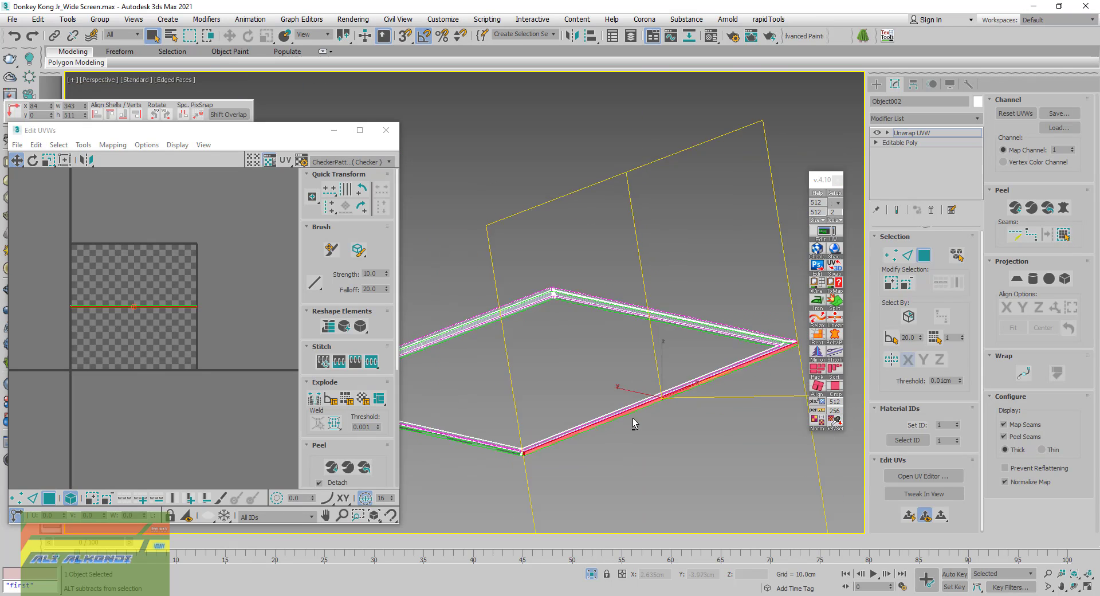
mouse_move(644, 386)
alt+middle_down()
mouse_move(676, 418)
mouse_move(719, 425)
mouse_move(619, 440)
alt+middle_up()
scroll(682, 418, up, 3)
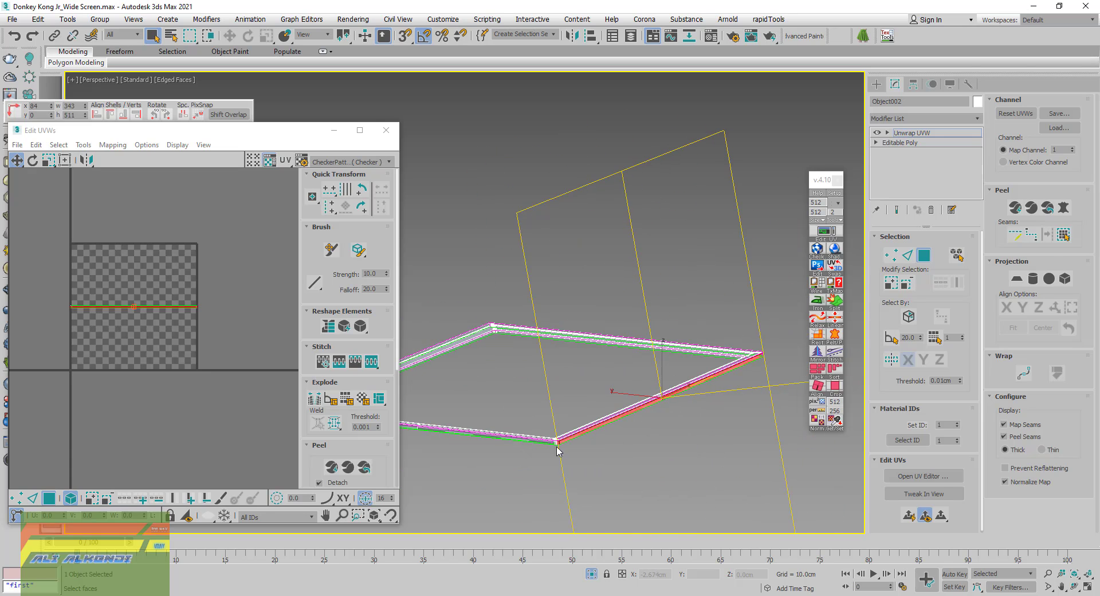
scroll(557, 451, up, 3)
scroll(562, 442, up, 1)
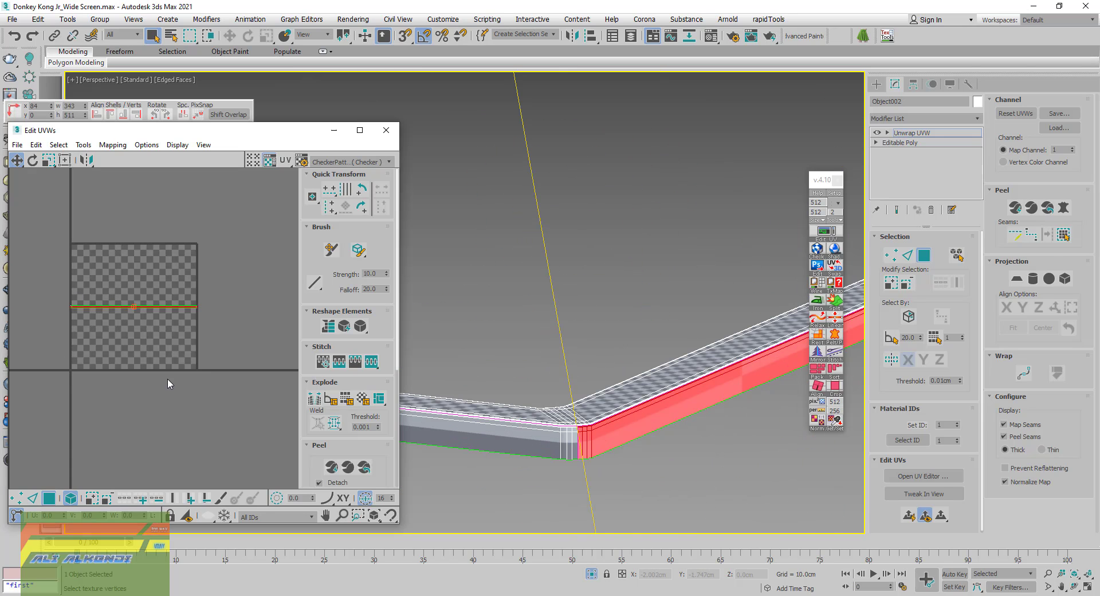
click(135, 307)
Scale the thin UV line taller into a band matching the checker
scroll(147, 373, up, 2)
scroll(140, 401, up, 2)
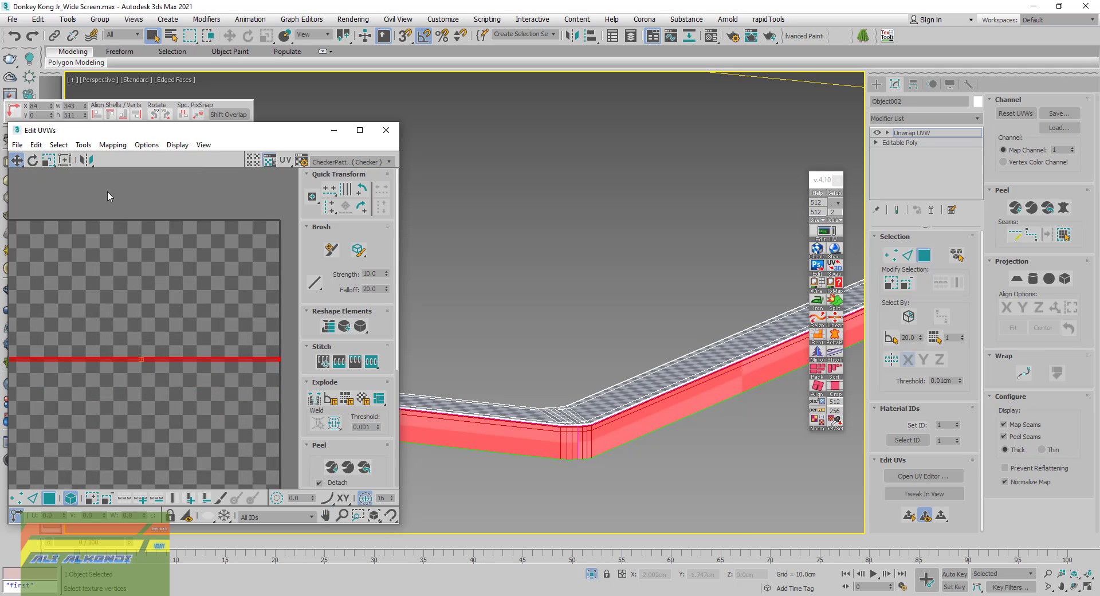
click(49, 160)
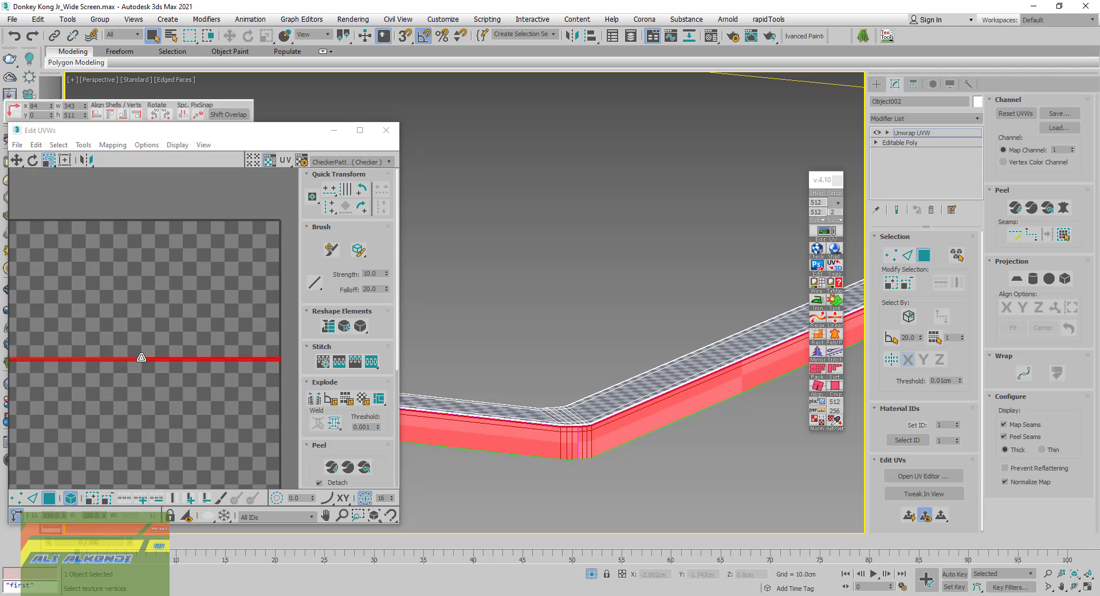
drag(140, 359, 140, 356)
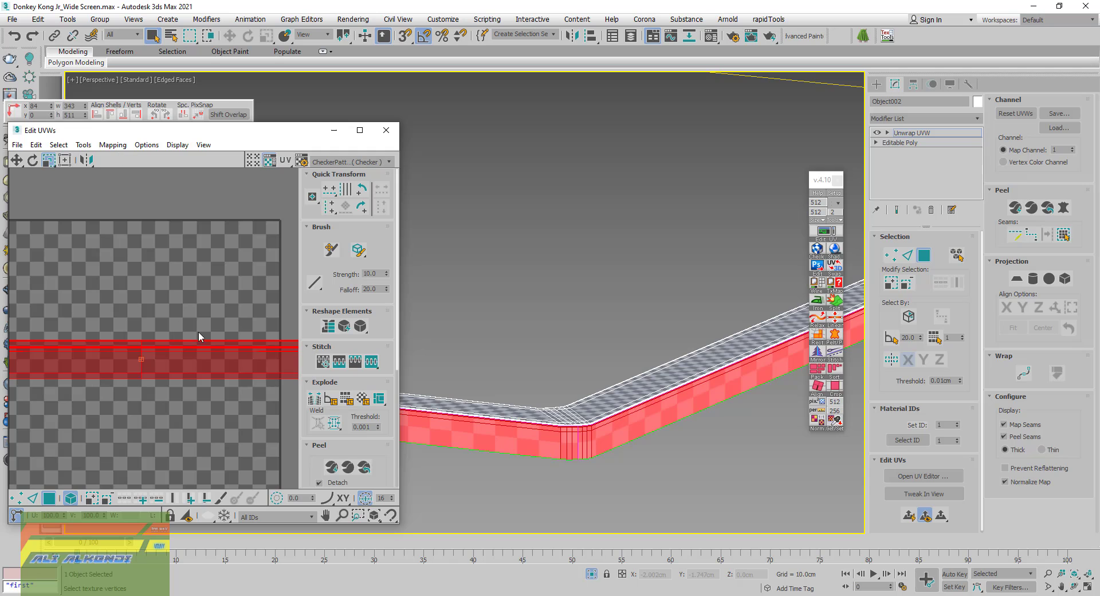
drag(206, 351, 188, 261)
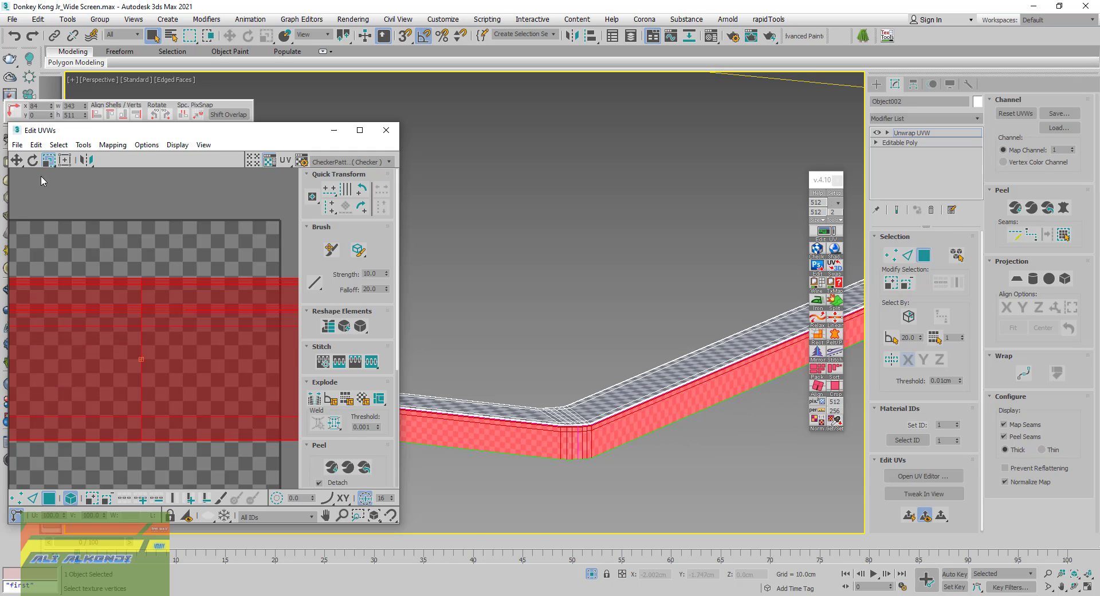
Select the whole UV shell and pack all shells with Normalize and Rescale Clusters
click(17, 160)
scroll(127, 285, up, 5)
scroll(127, 285, up, 5)
scroll(126, 285, down, 5)
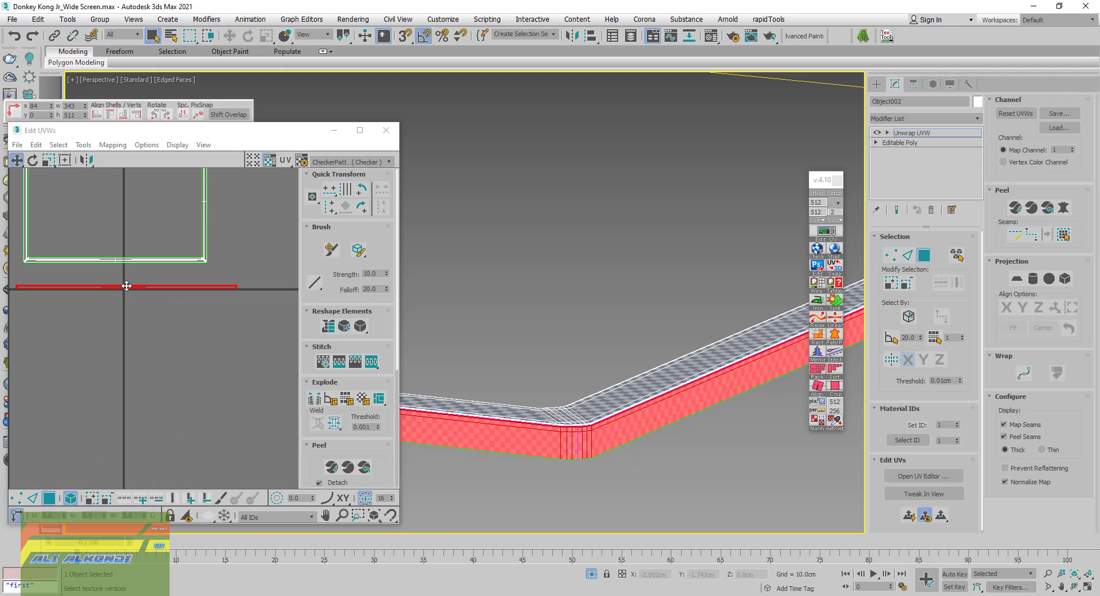
scroll(125, 289, down, 3)
drag(218, 334, 35, 193)
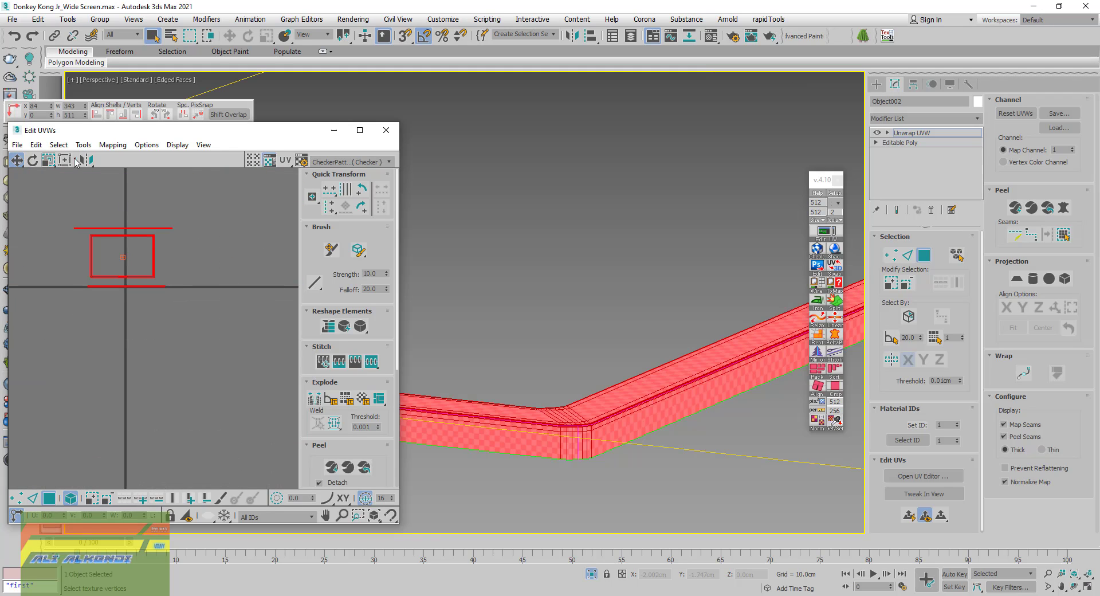
scroll(332, 443, down, 3)
scroll(332, 443, down, 2)
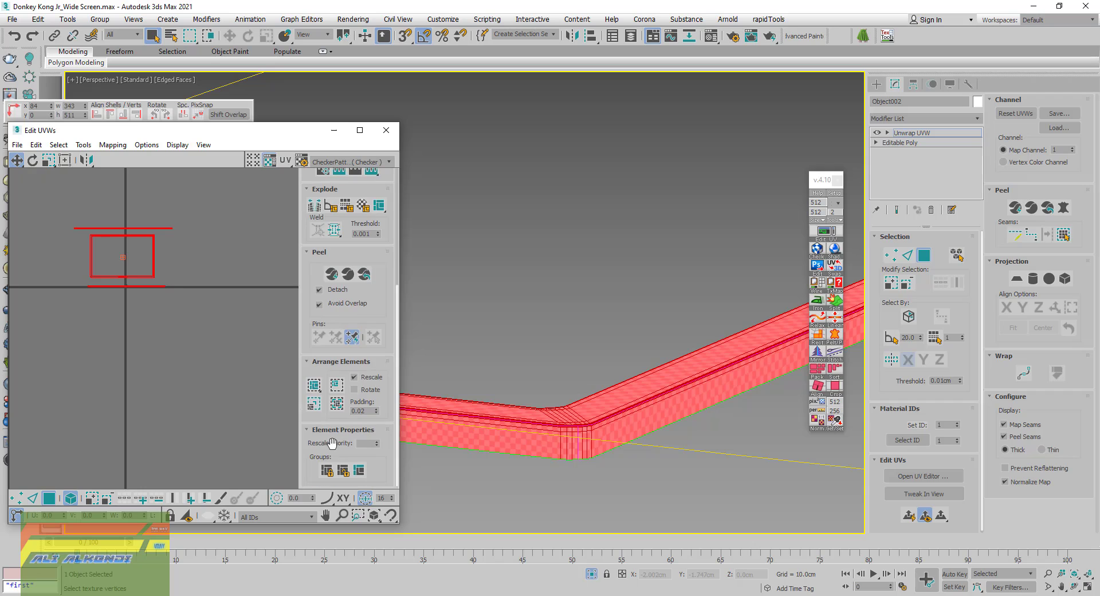
click(315, 388)
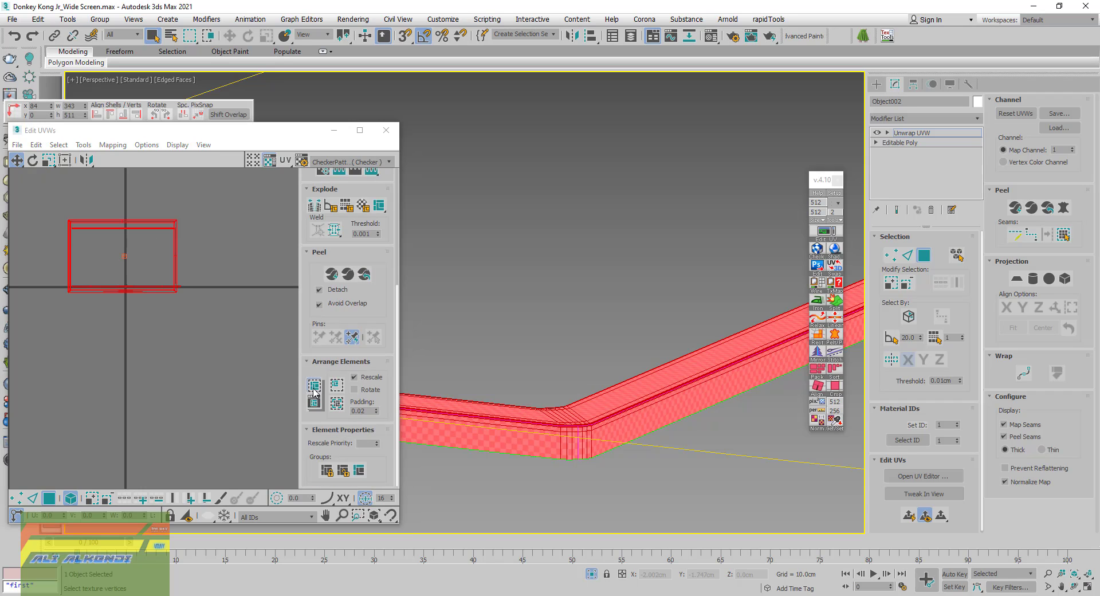
click(314, 387)
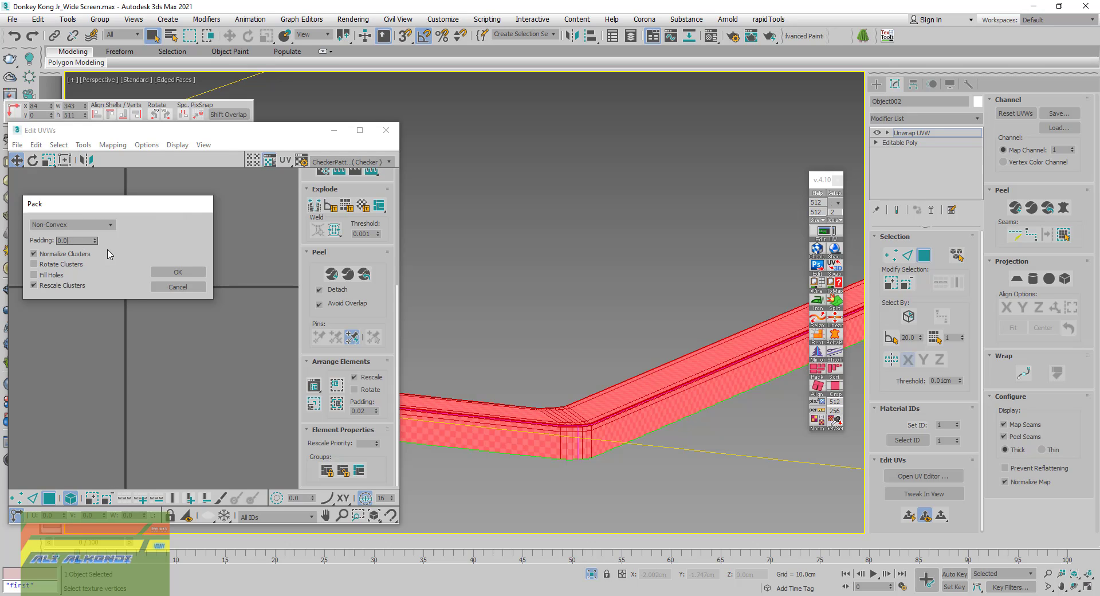
click(177, 272)
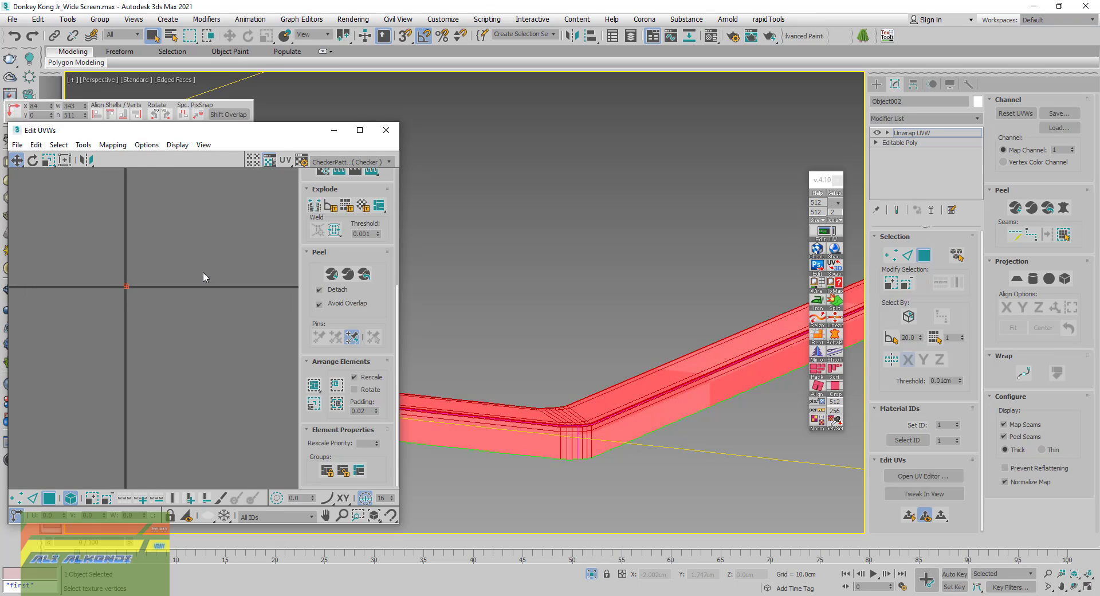
Close the Edit UVWs editor
scroll(156, 311, up, 3)
scroll(114, 300, up, 3)
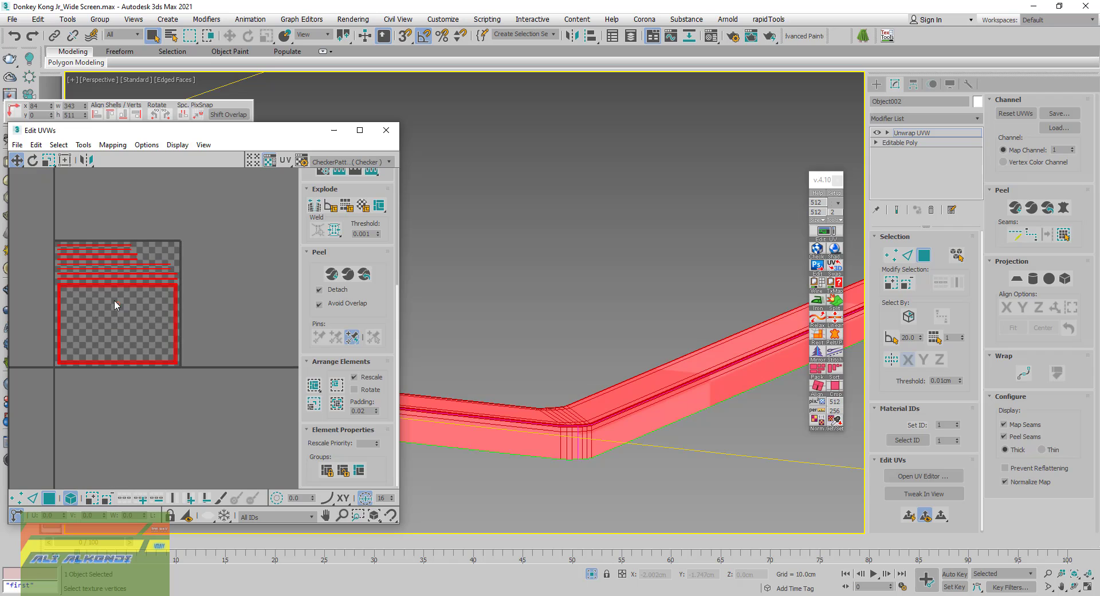
scroll(120, 309, up, 1)
scroll(129, 325, up, 1)
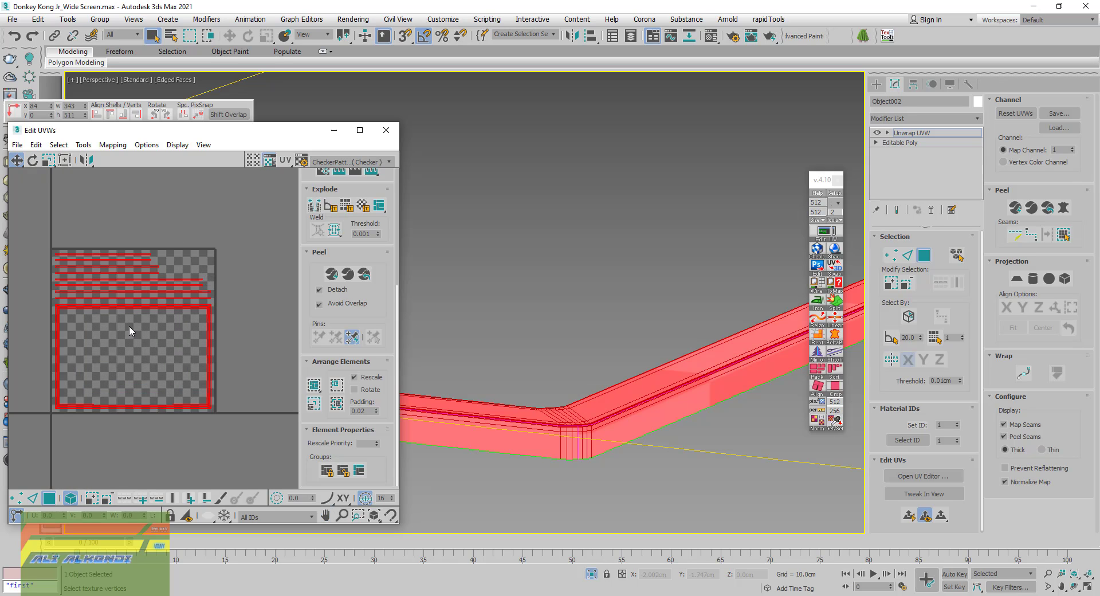
click(386, 130)
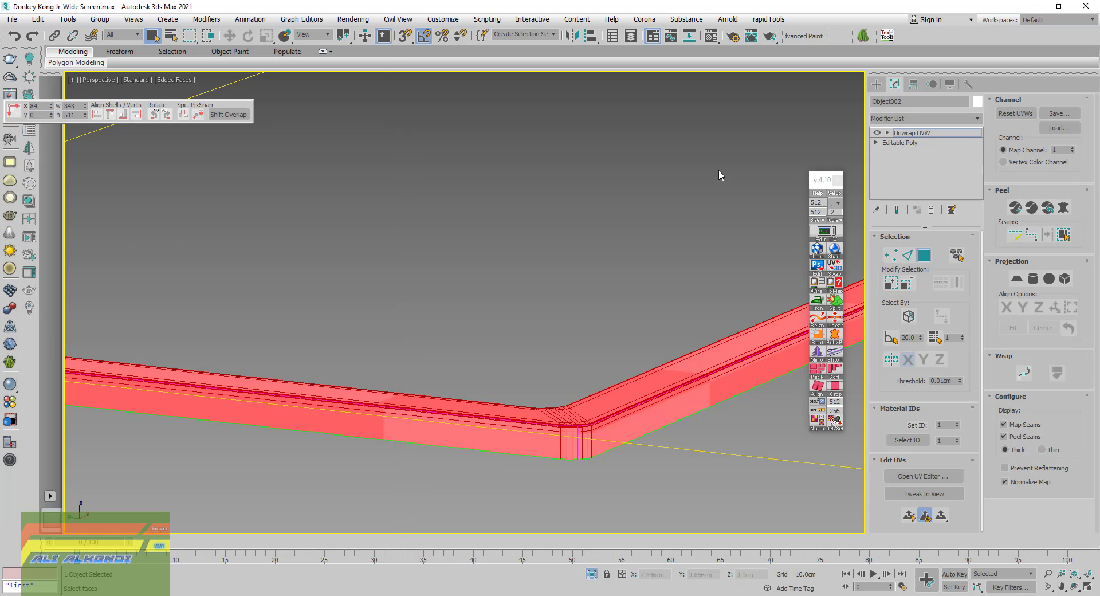
Collapse the whole modifier stack to Editable Poly, zoom extents, and hide edged faces
click(926, 256)
right_click(919, 138)
click(974, 249)
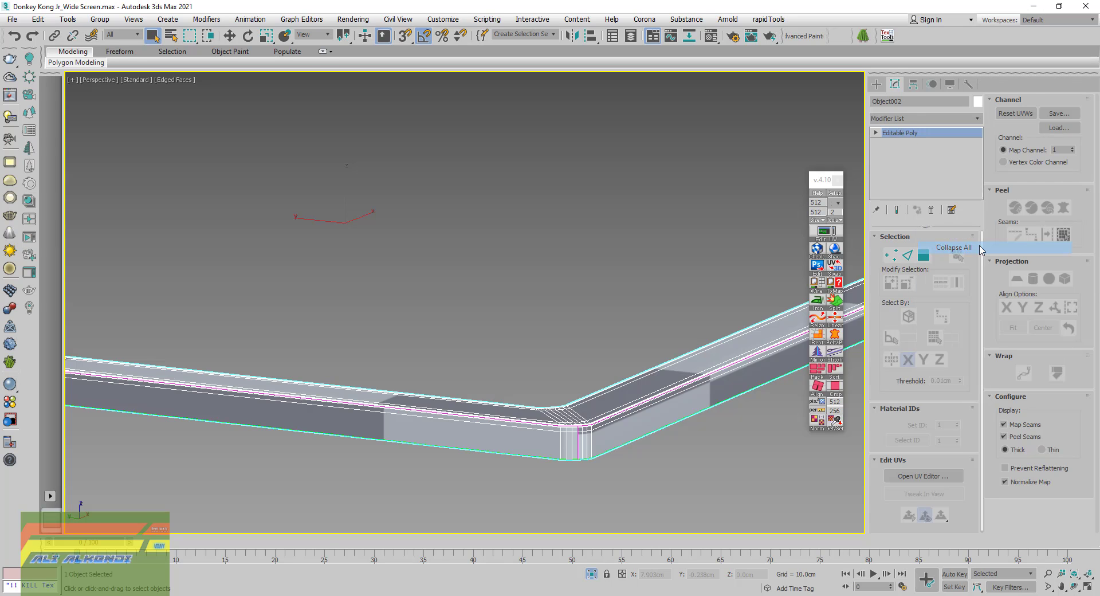
click(591, 574)
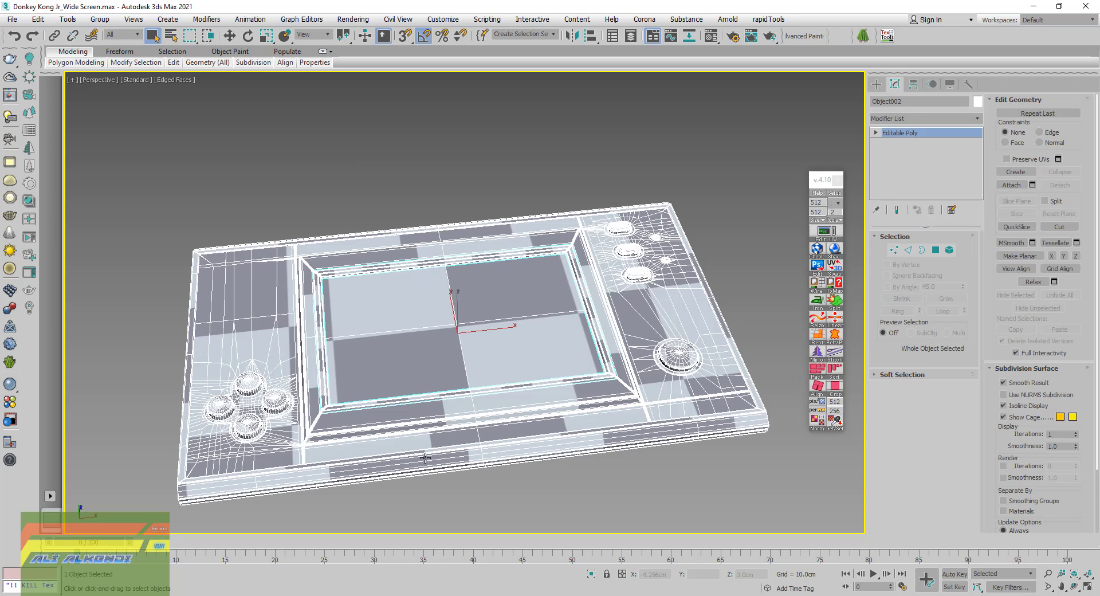
key(F4)
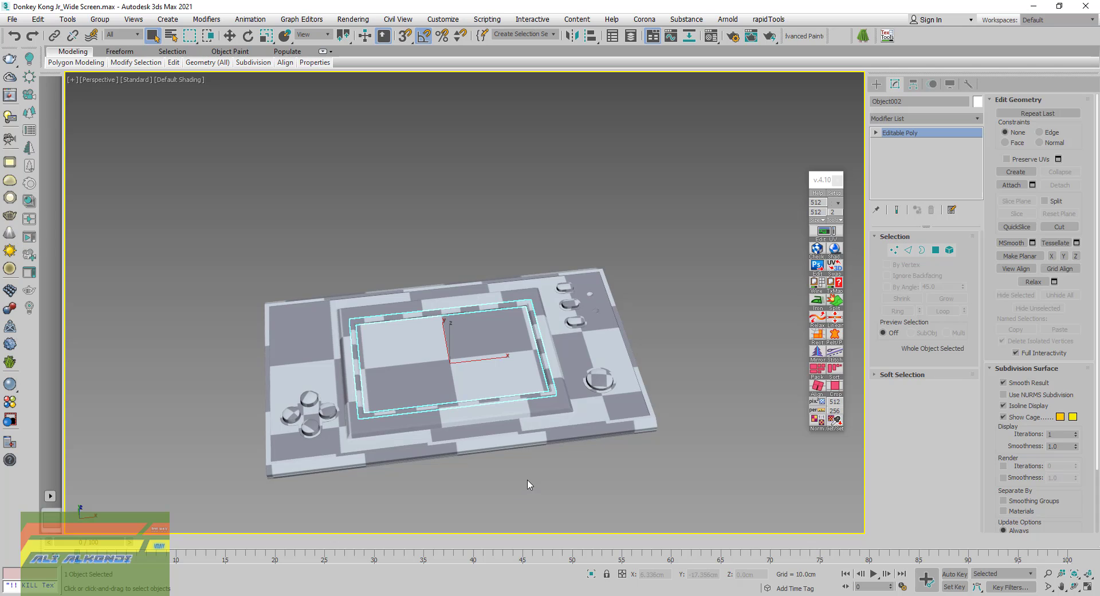
click(528, 484)
Inspect the console's checkered underside and close the floating TexTools panel
mouse_move(528, 484)
alt+middle_down()
mouse_move(518, 484)
mouse_move(496, 338)
mouse_move(515, 240)
mouse_move(508, 457)
mouse_move(482, 431)
mouse_move(506, 454)
mouse_move(527, 442)
mouse_move(540, 451)
alt+middle_up()
scroll(526, 436, up, 3)
click(557, 311)
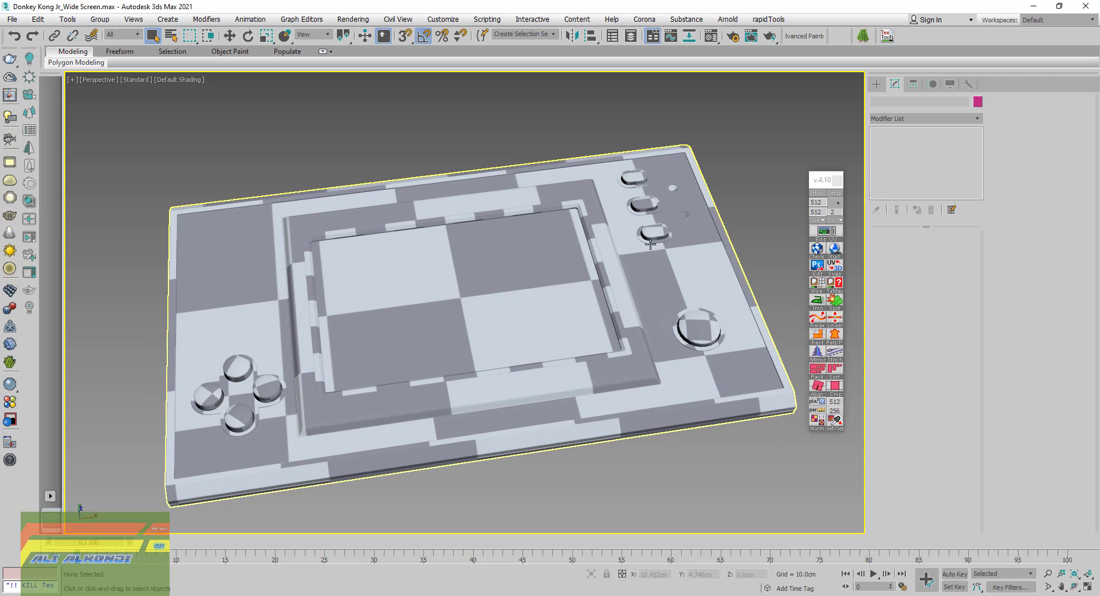
click(762, 184)
click(838, 180)
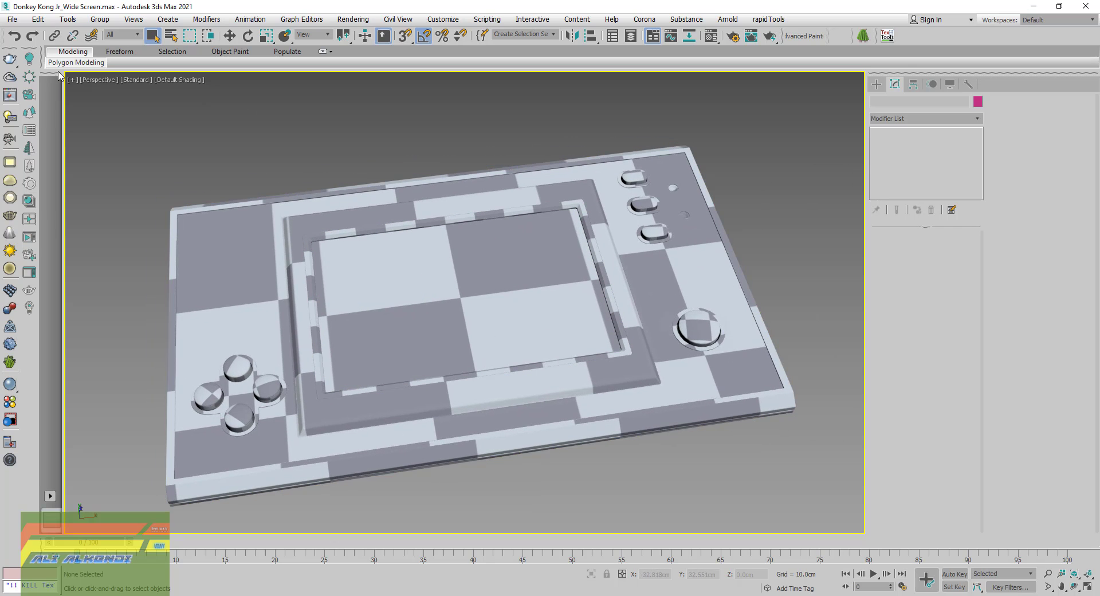
Save the scene file
click(12, 19)
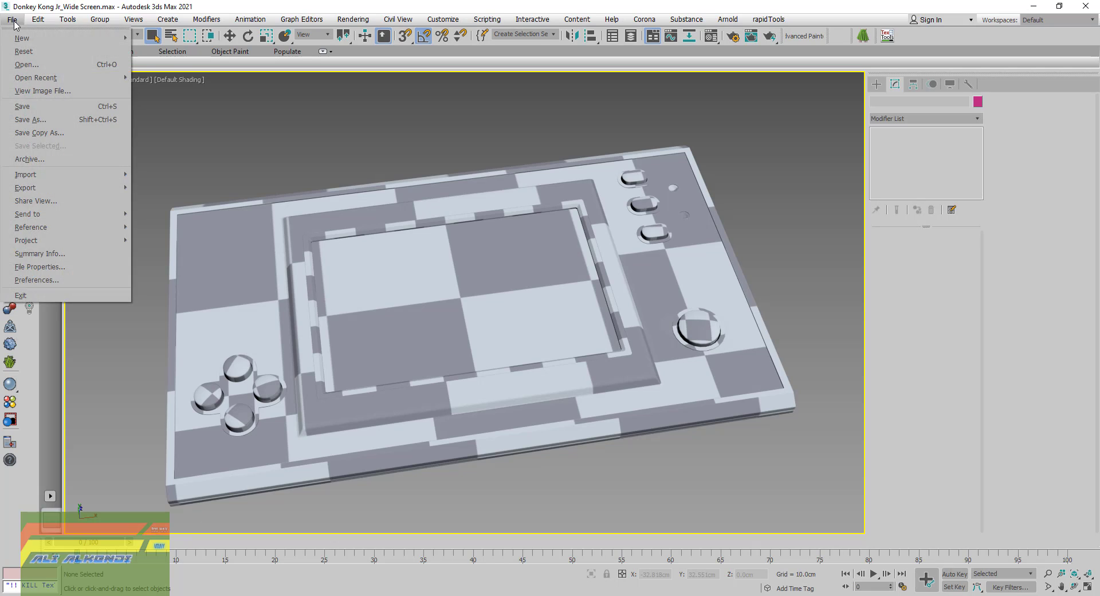
click(53, 110)
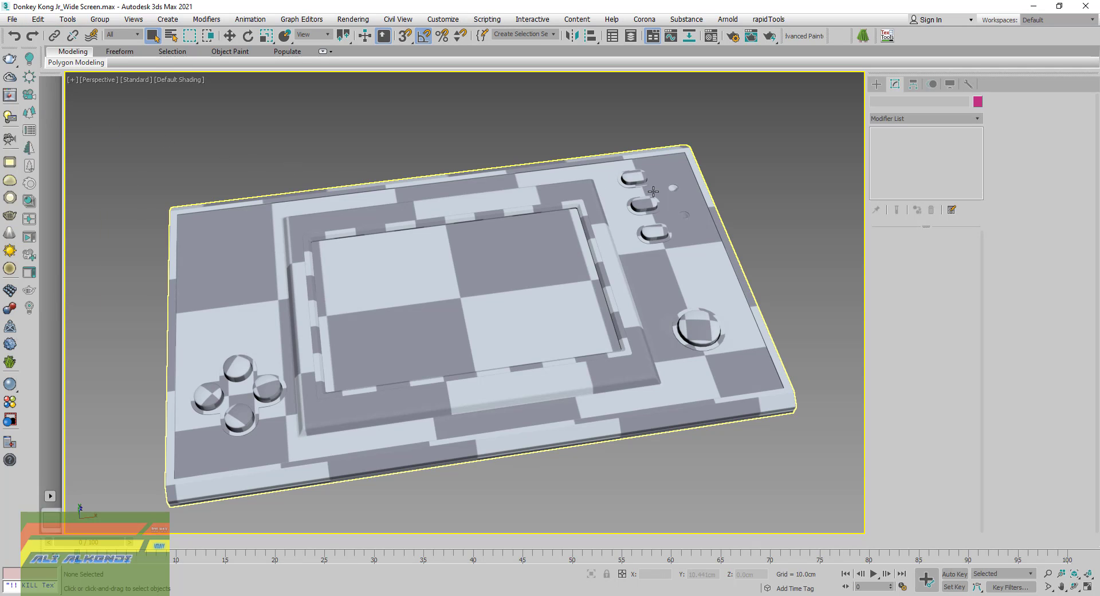
middle_drag(457, 248, 460, 254)
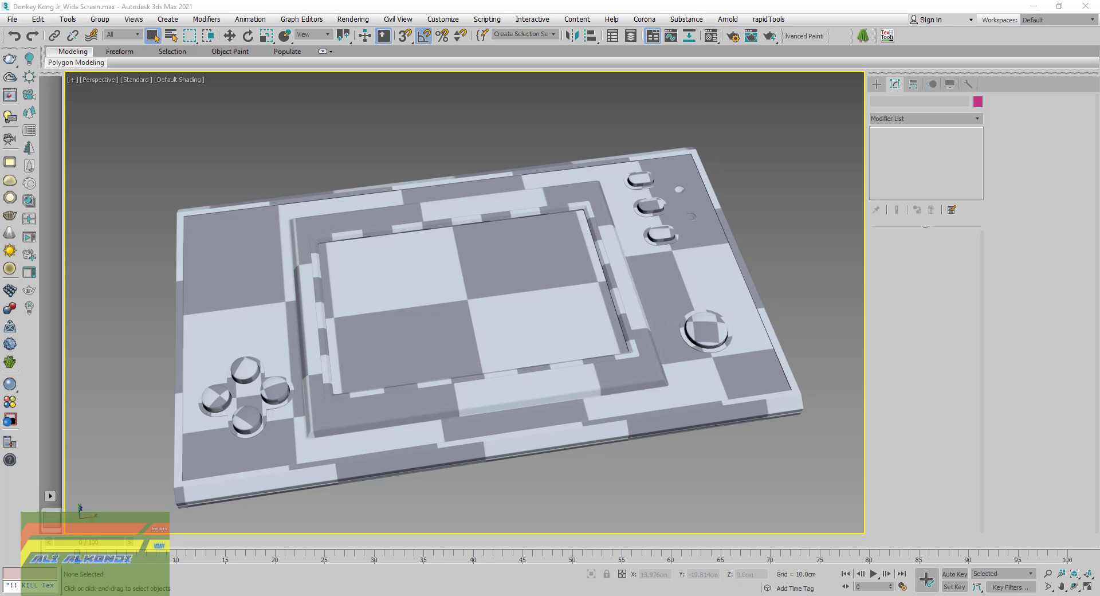
click(929, 586)
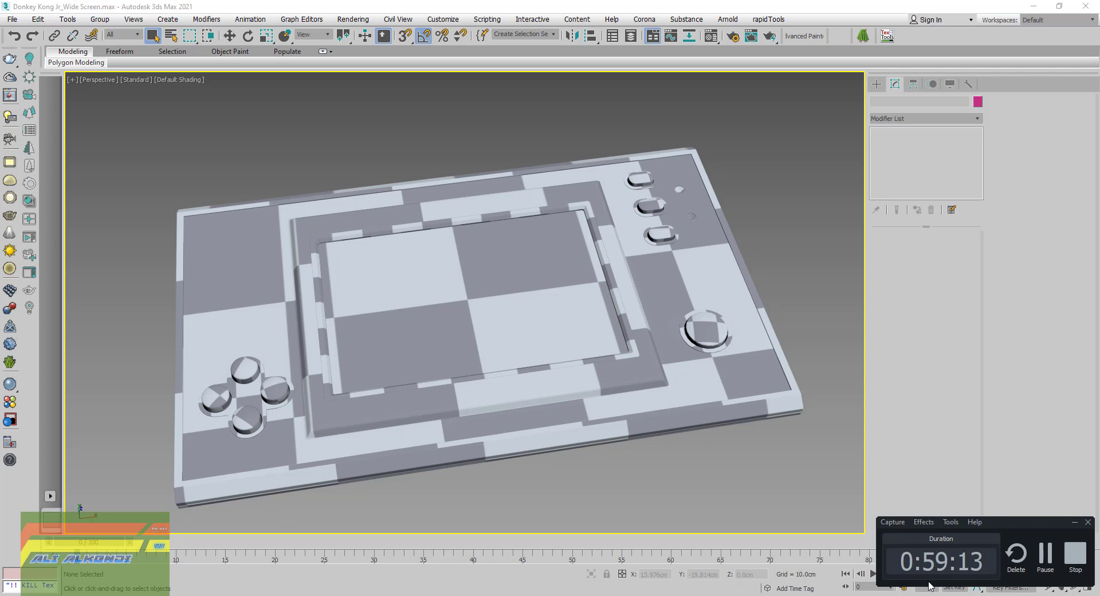
click(1069, 523)
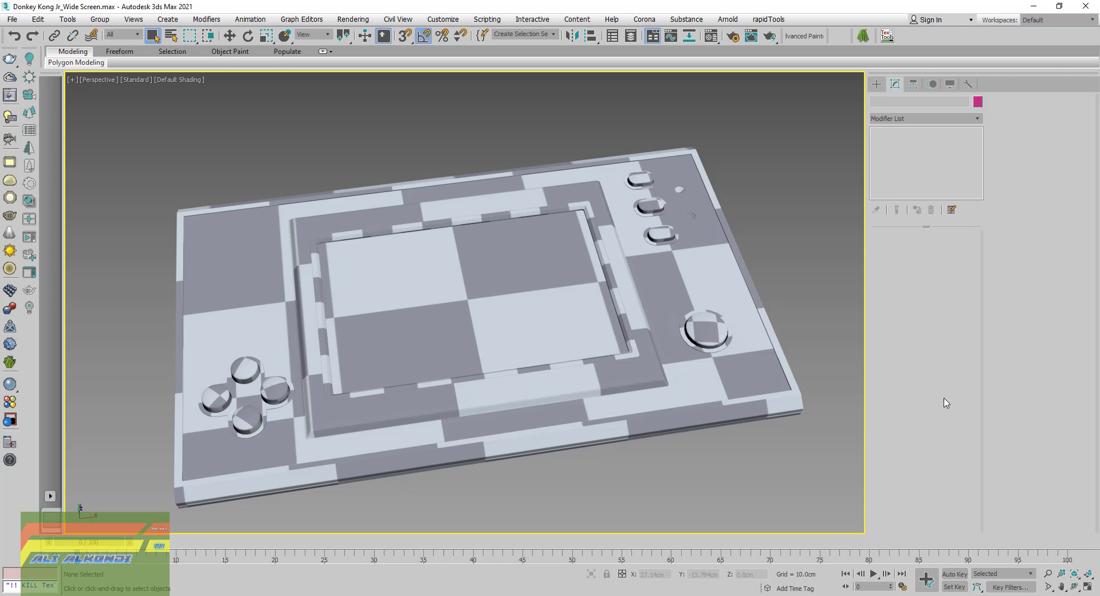